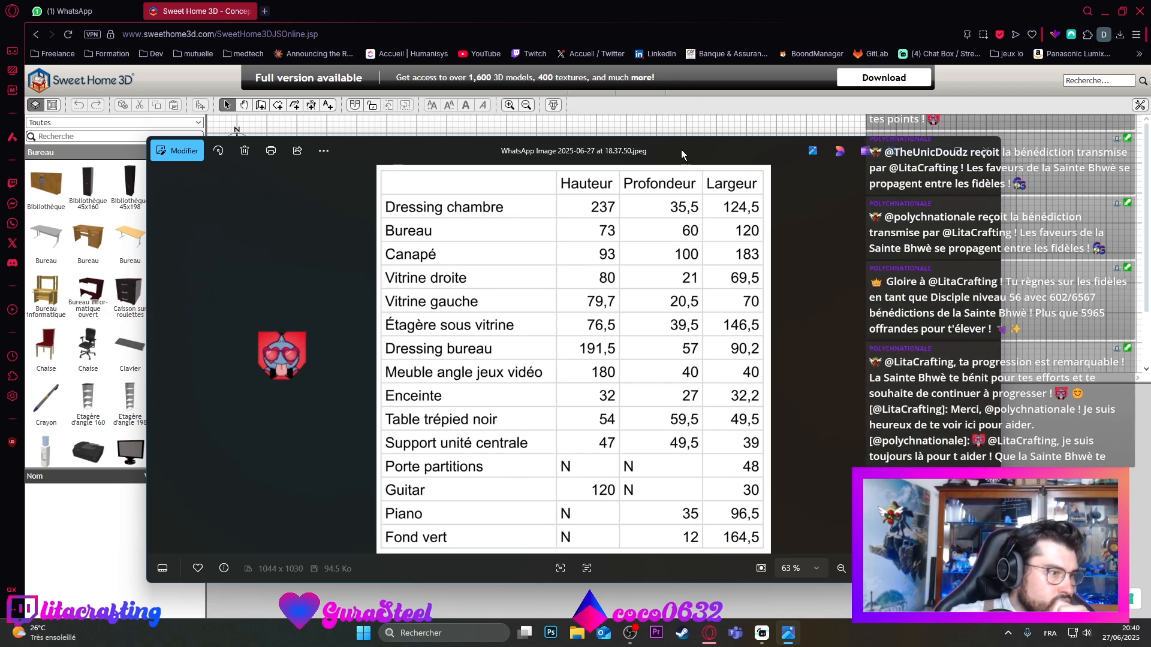
Step: Move the furniture measurements image out of the way and enlarge the 2D plan area relative to the 3D view
{"action": "left_click_drag", "start_coordinate": [682, 149], "coordinate": [1150, 206]}
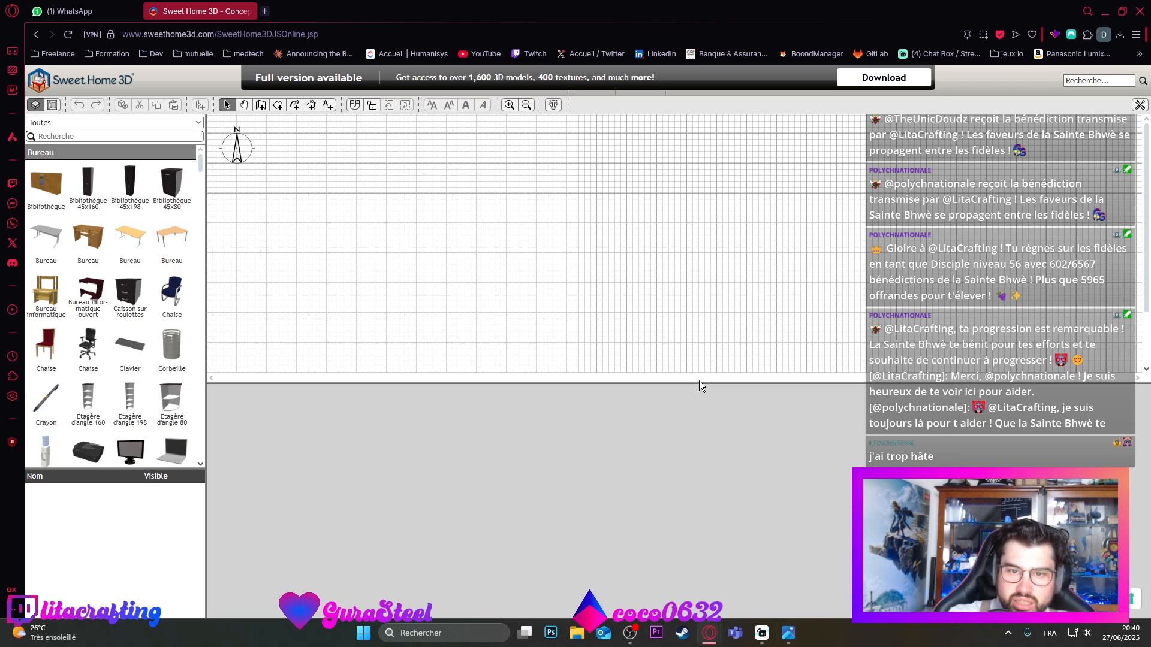
{"action": "left_click_drag", "start_coordinate": [699, 382], "coordinate": [704, 541]}
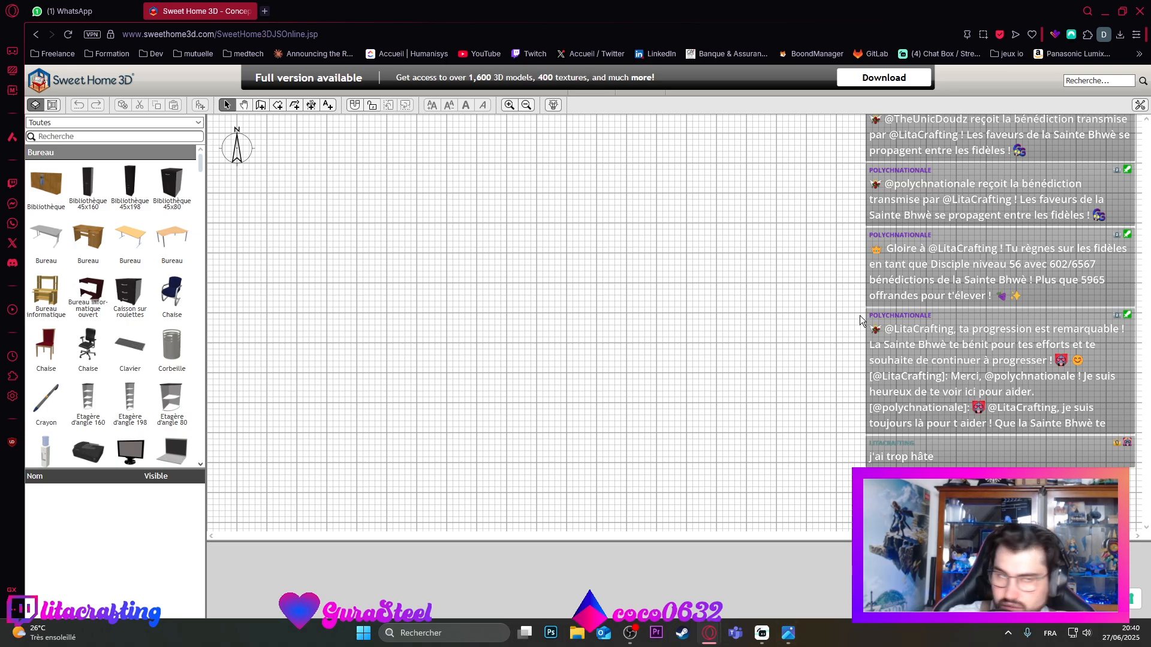
{"action": "scroll", "coordinate": [90, 281], "scroll_direction": "down", "scroll_amount": 1}
{"action": "scroll", "coordinate": [93, 288], "scroll_direction": "down", "scroll_amount": 15}
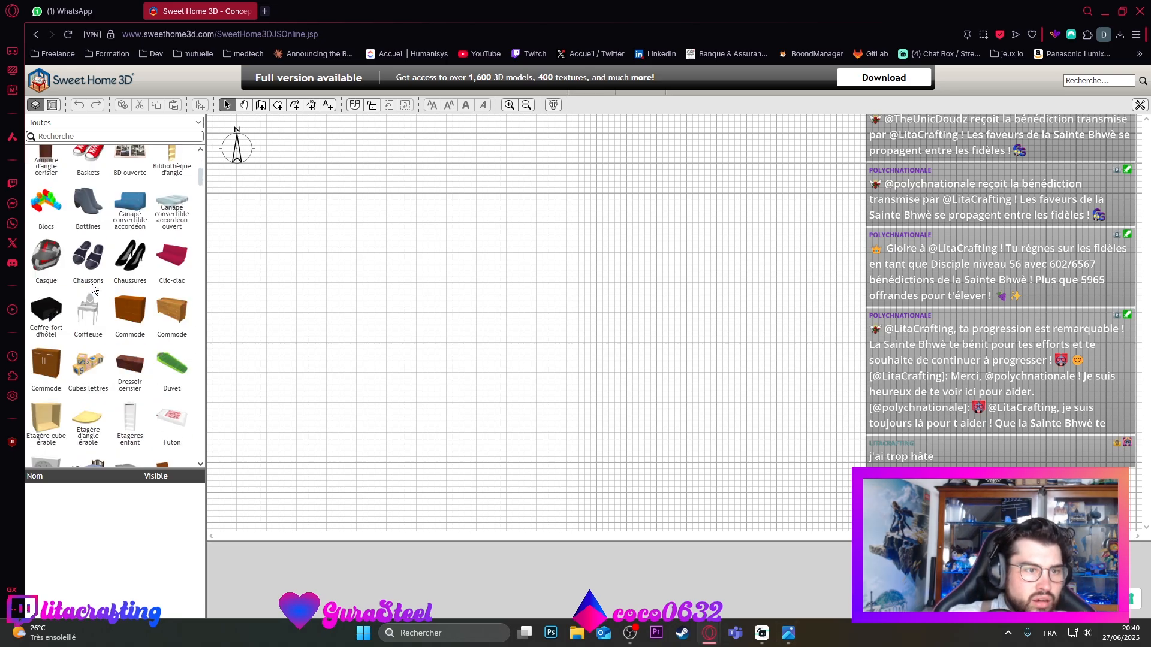
{"action": "scroll", "coordinate": [108, 247], "scroll_direction": "up", "scroll_amount": 15}
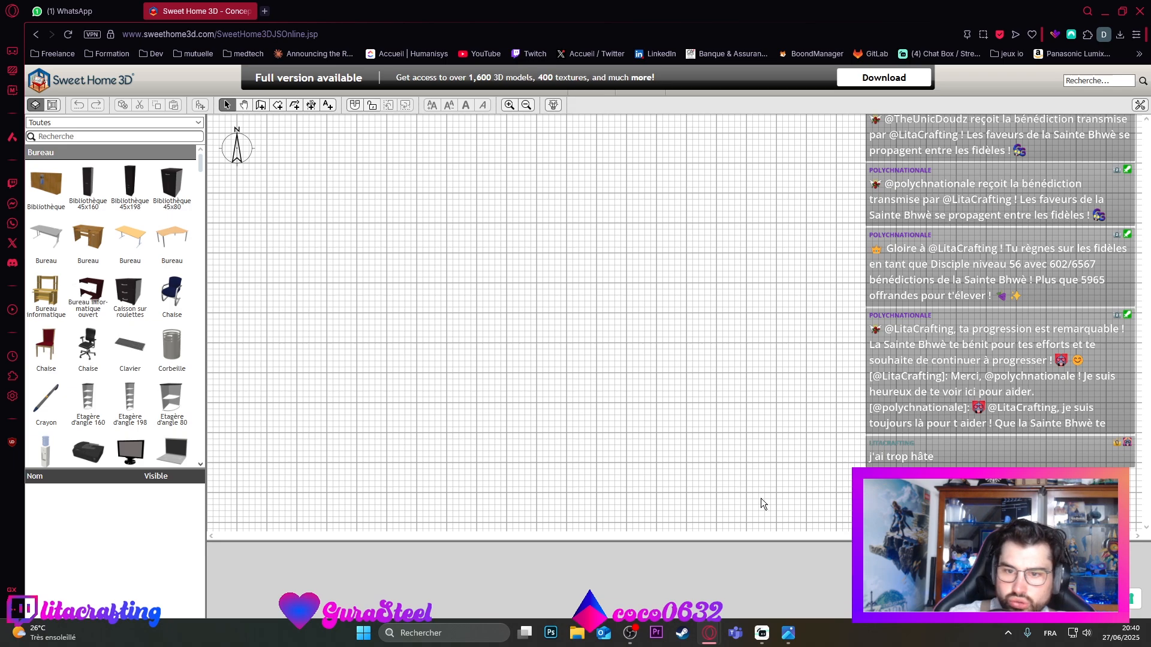
{"action": "left_click_drag", "start_coordinate": [714, 541], "coordinate": [678, 249]}
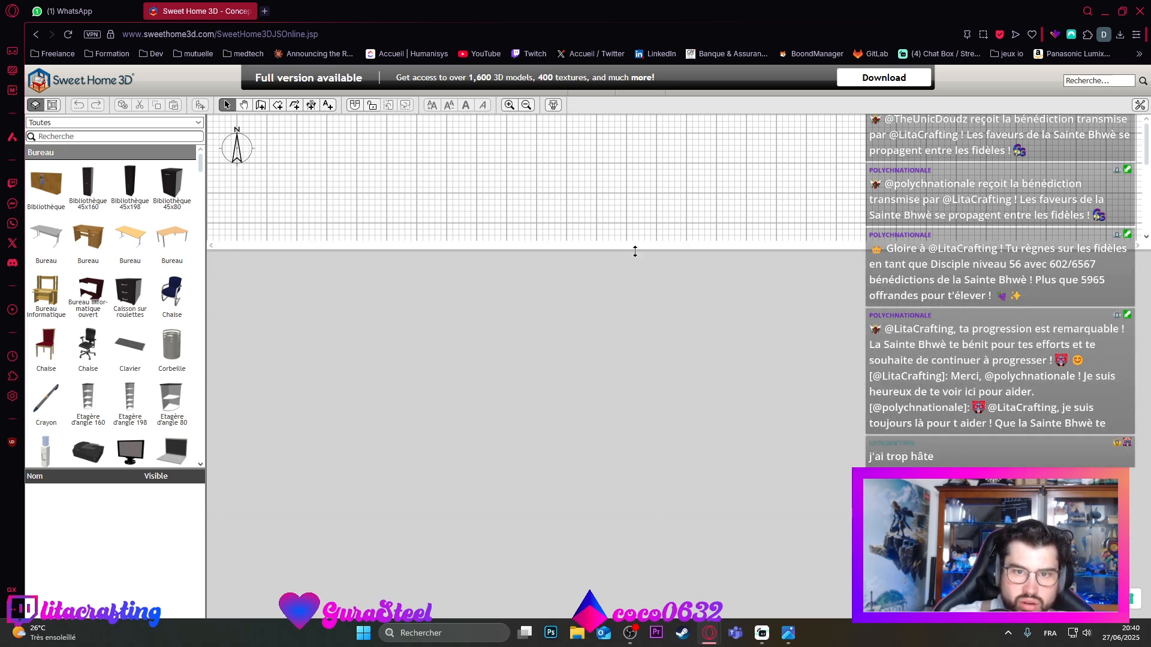
{"action": "left_click_drag", "start_coordinate": [635, 250], "coordinate": [573, 500]}
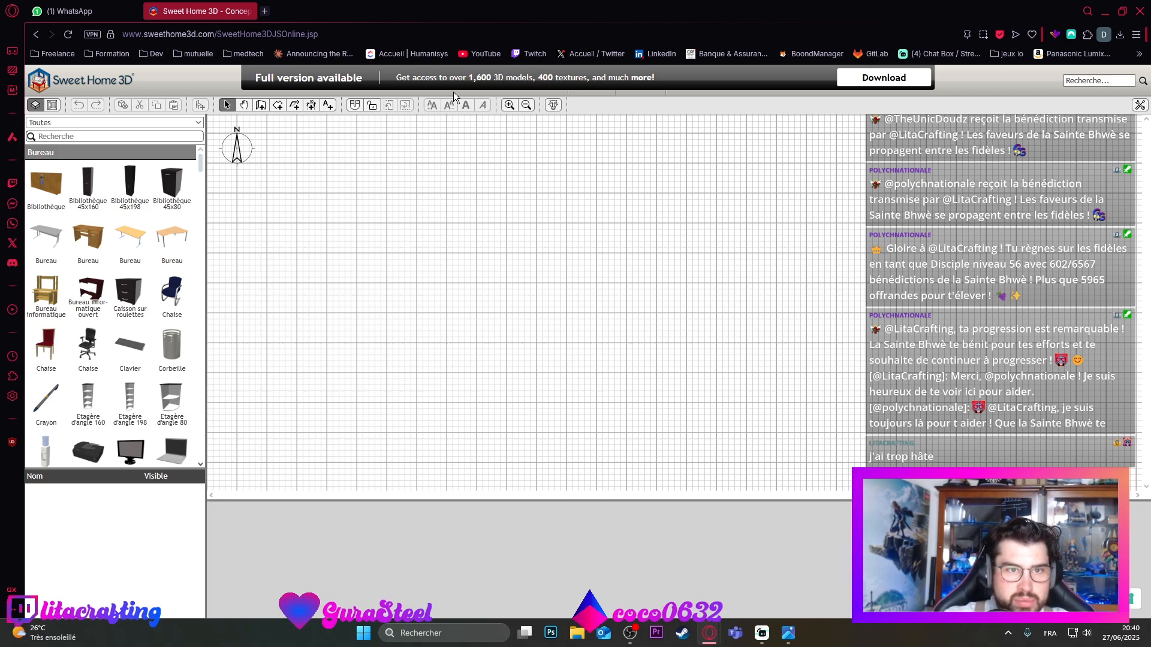
Step: Draw four connected walls forming a closed rectangular room about 520 cm wide and 430 cm deep in the plan
{"action": "left_click", "coordinate": [260, 106]}
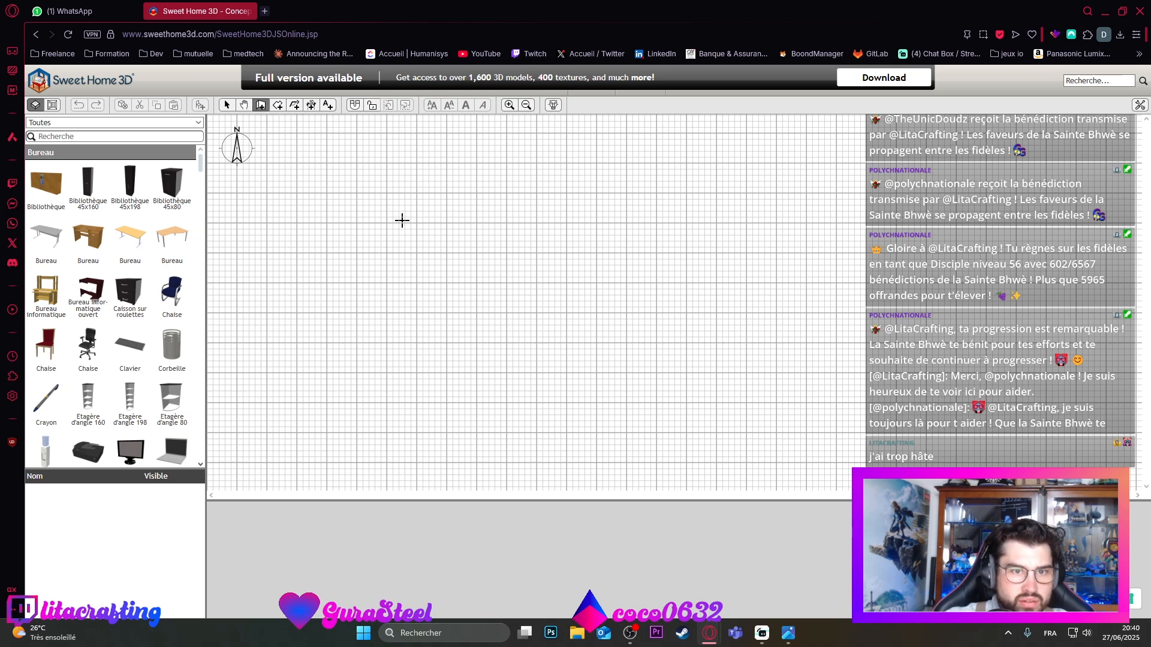
{"action": "left_click", "coordinate": [423, 189]}
{"action": "left_click", "coordinate": [578, 189]}
{"action": "left_click", "coordinate": [578, 318]}
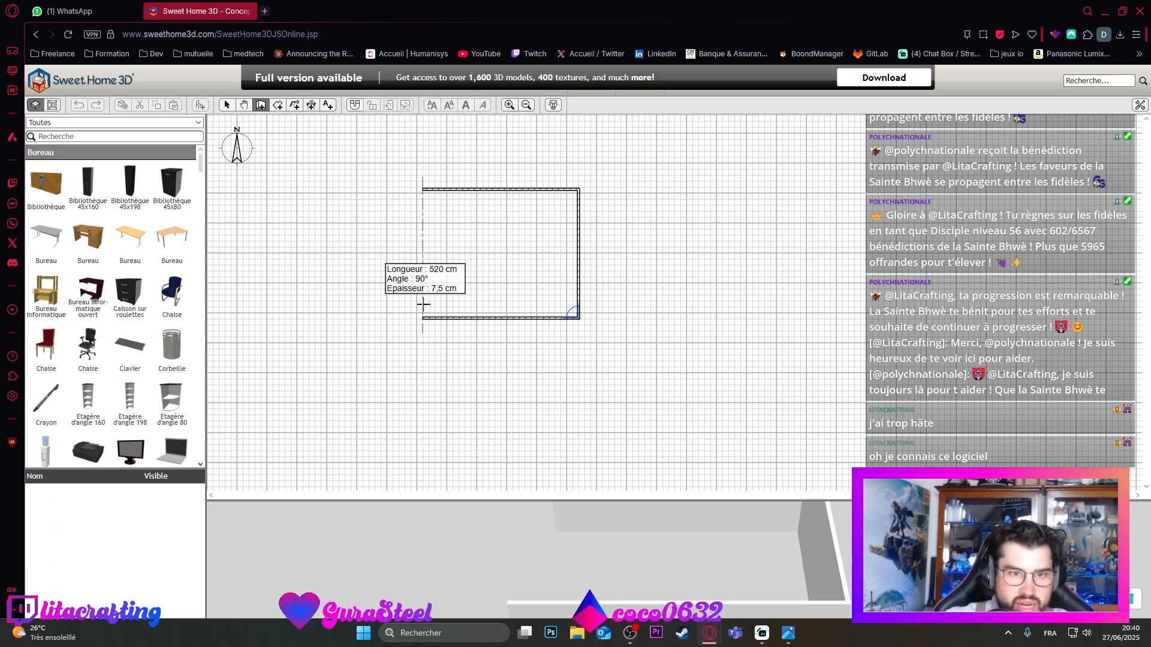
{"action": "left_click", "coordinate": [423, 305]}
{"action": "left_click", "coordinate": [422, 189]}
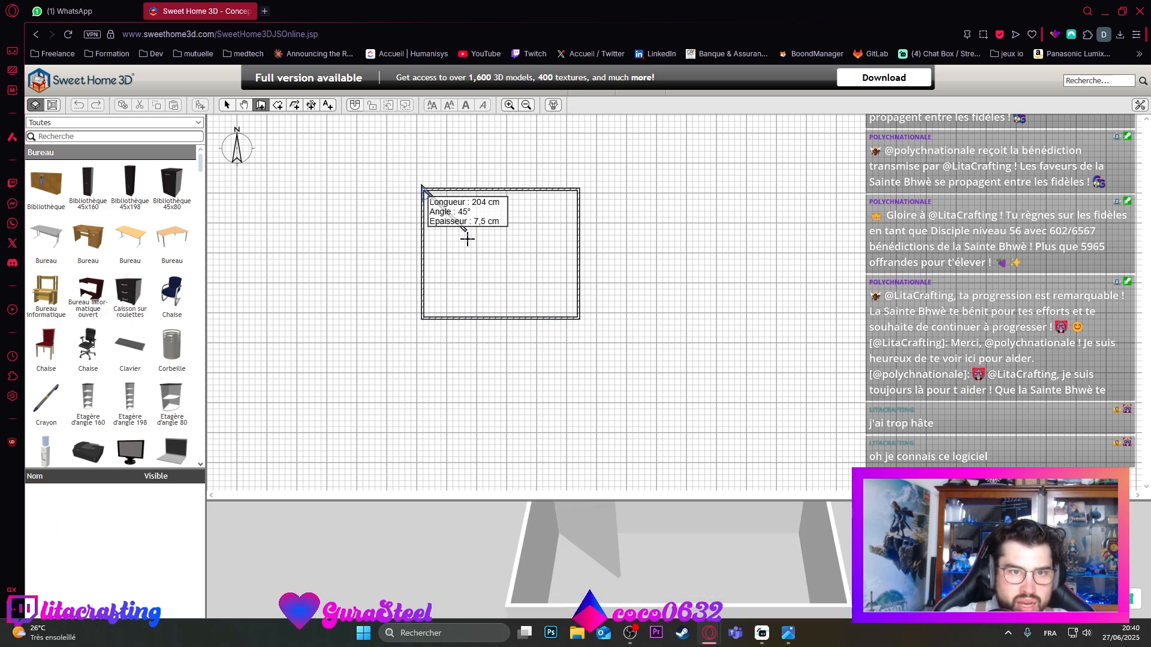
{"action": "right_click", "coordinate": [432, 195]}
{"action": "left_click", "coordinate": [441, 169]}
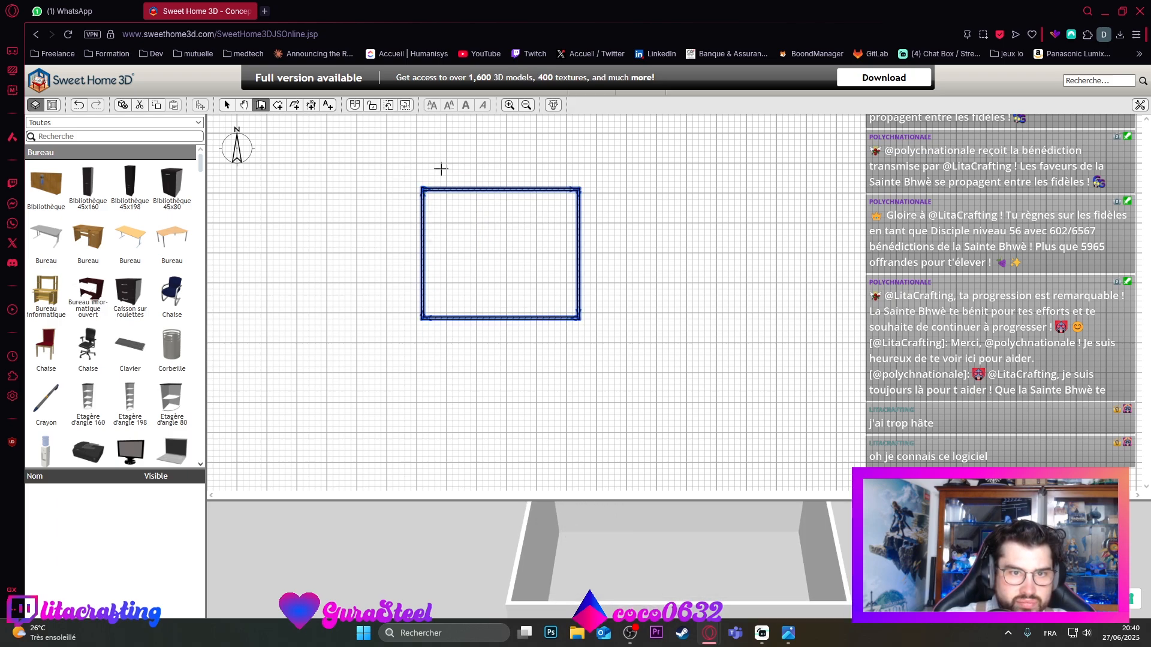
{"action": "left_click", "coordinate": [227, 105]}
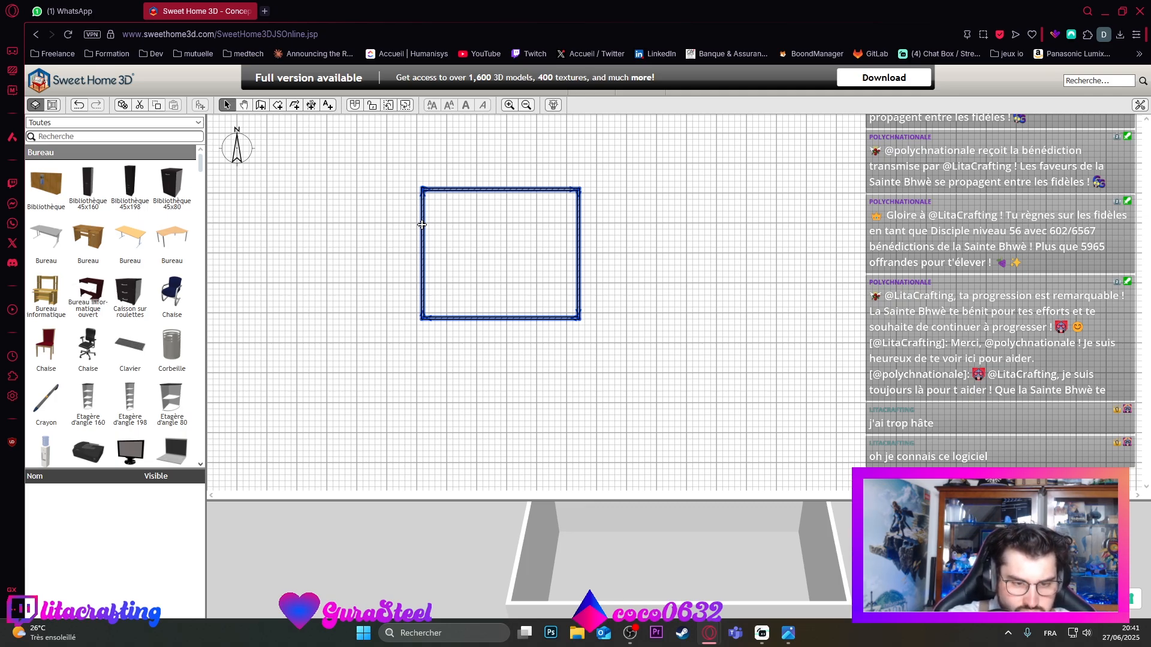
Step: Set the room's upper wall to start at X 0, Y 0 and end at X 298, Y 0 cm
{"action": "double_click", "coordinate": [471, 189]}
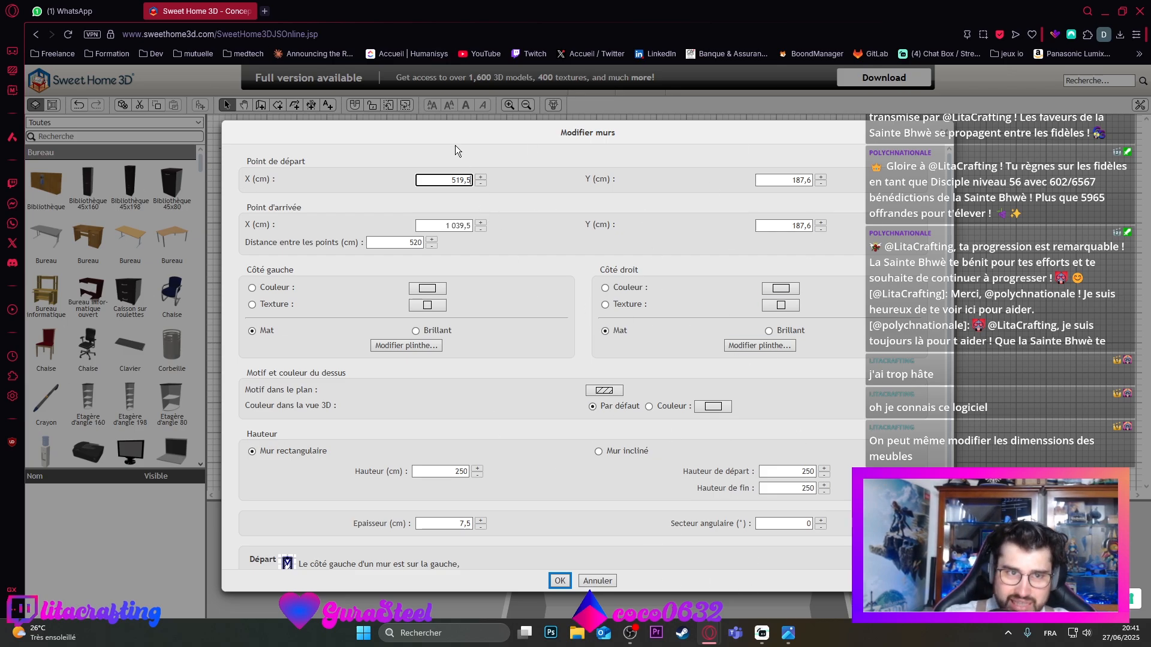
{"action": "double_click", "coordinate": [460, 180]}
{"action": "type", "text": "0"}
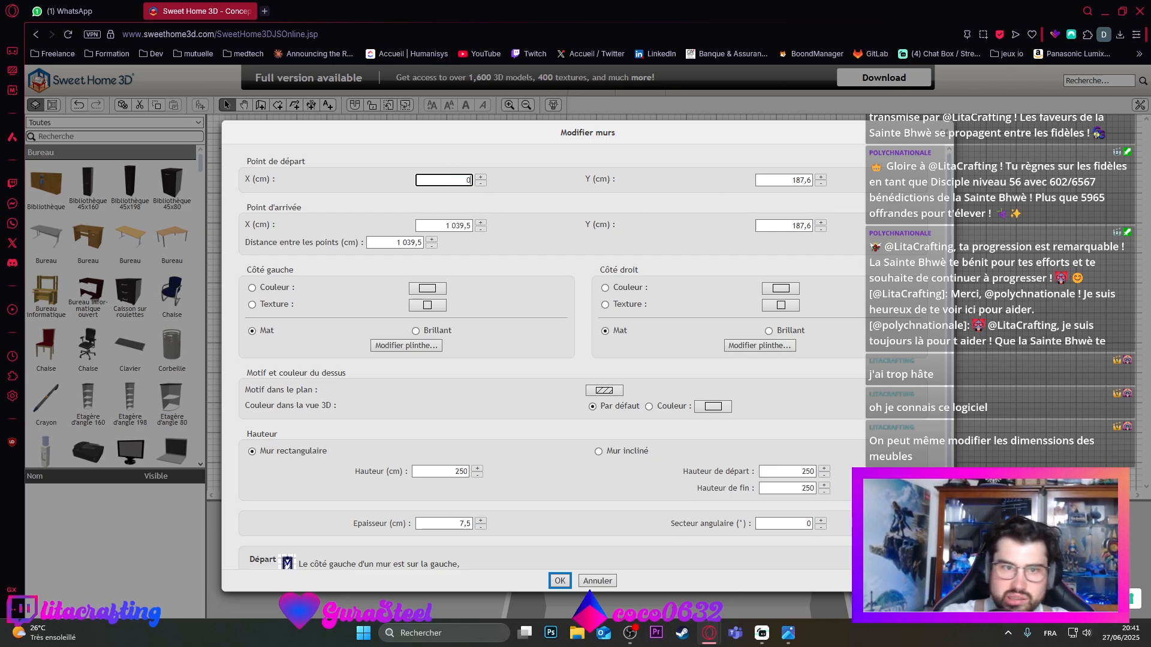
{"action": "double_click", "coordinate": [459, 226]}
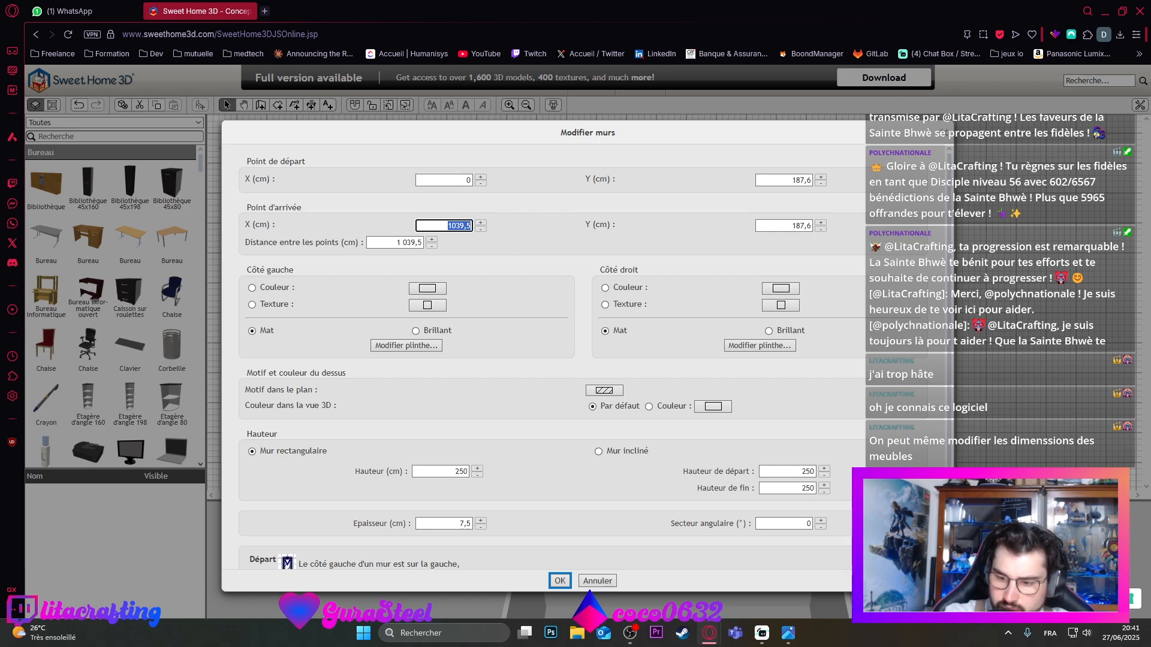
{"action": "type", "text": "298"}
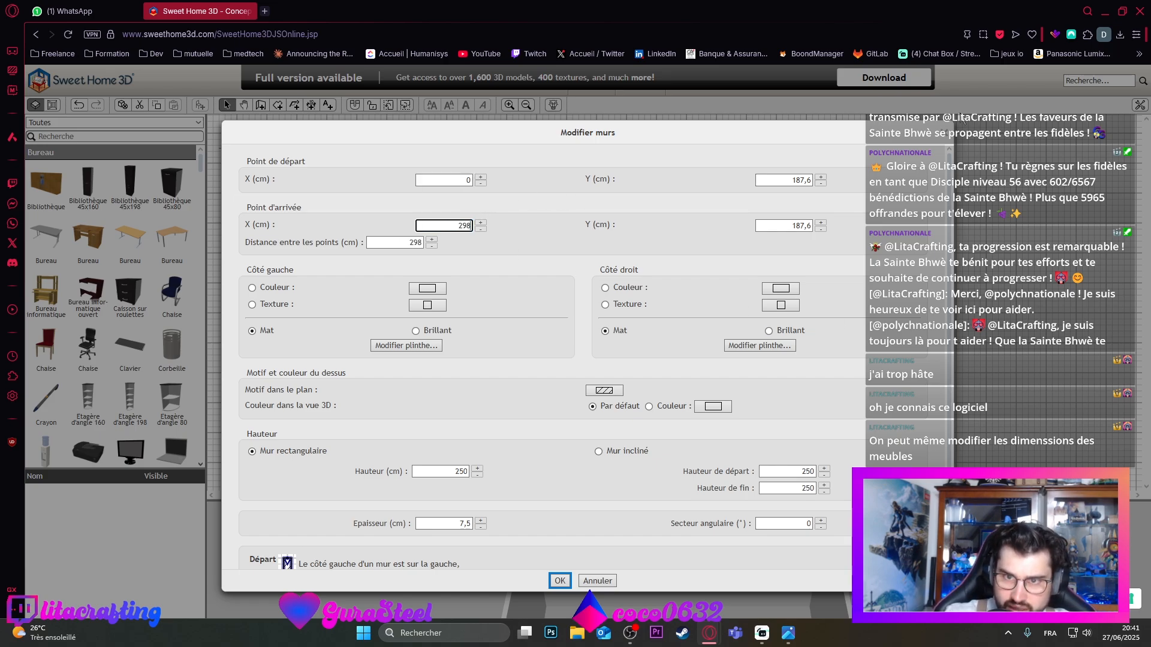
{"action": "double_click", "coordinate": [780, 179]}
{"action": "type", "text": "0"}
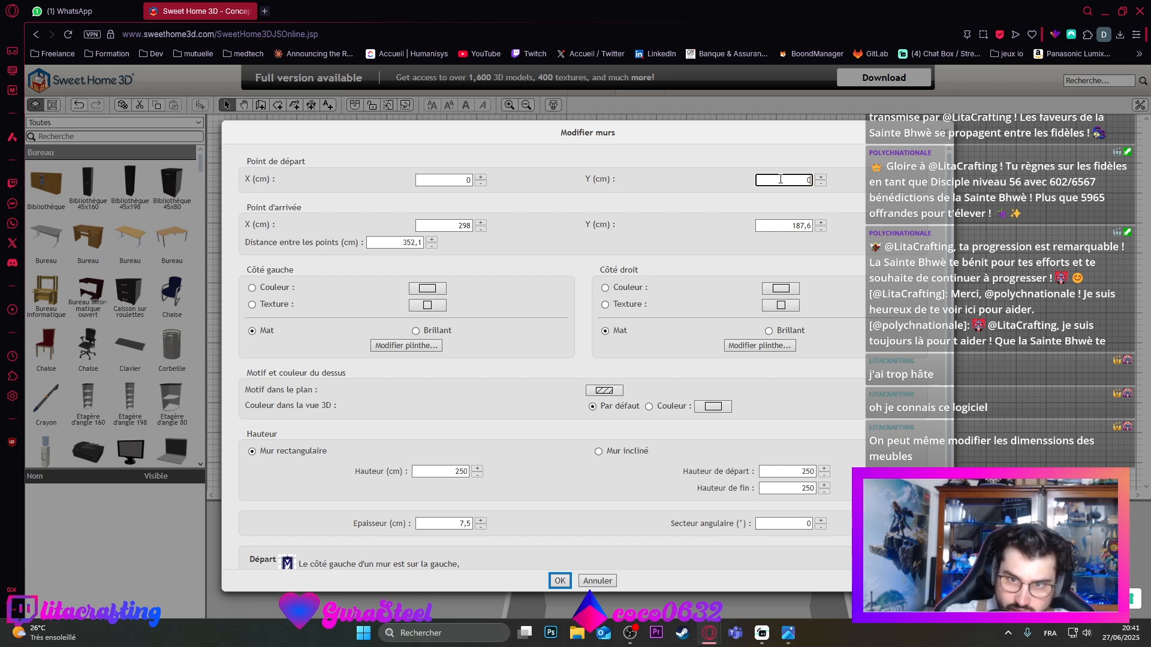
{"action": "double_click", "coordinate": [790, 220]}
{"action": "type", "text": "0"}
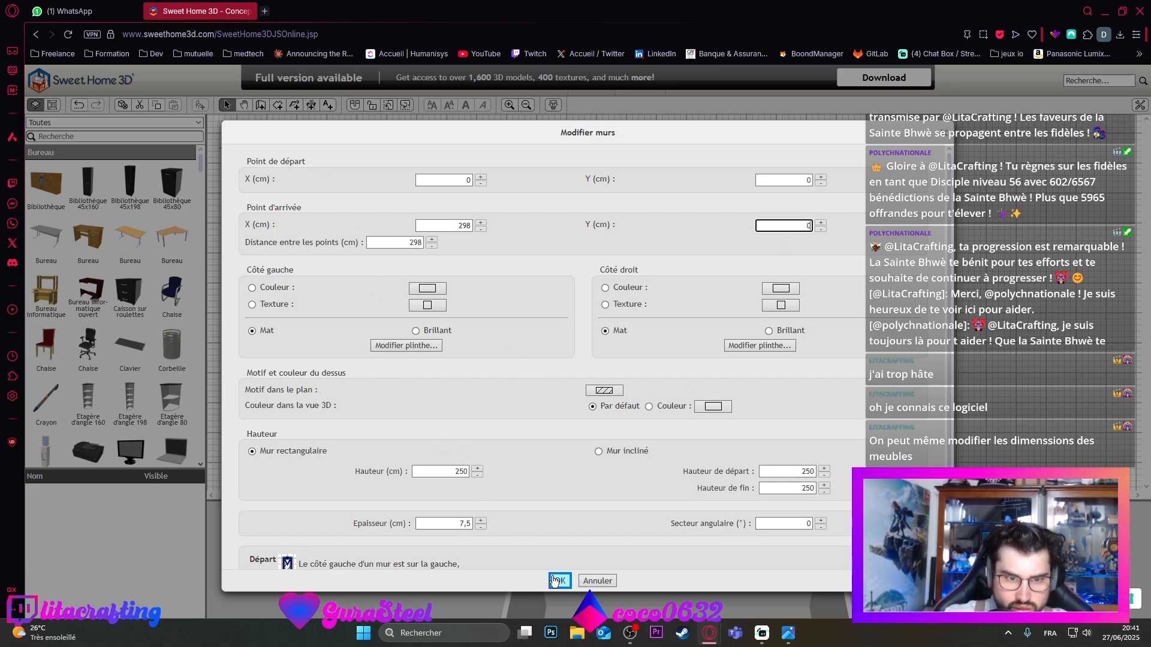
Step: Set the upper wall's height to 267 cm and apply the wall changes
{"action": "double_click", "coordinate": [460, 471]}
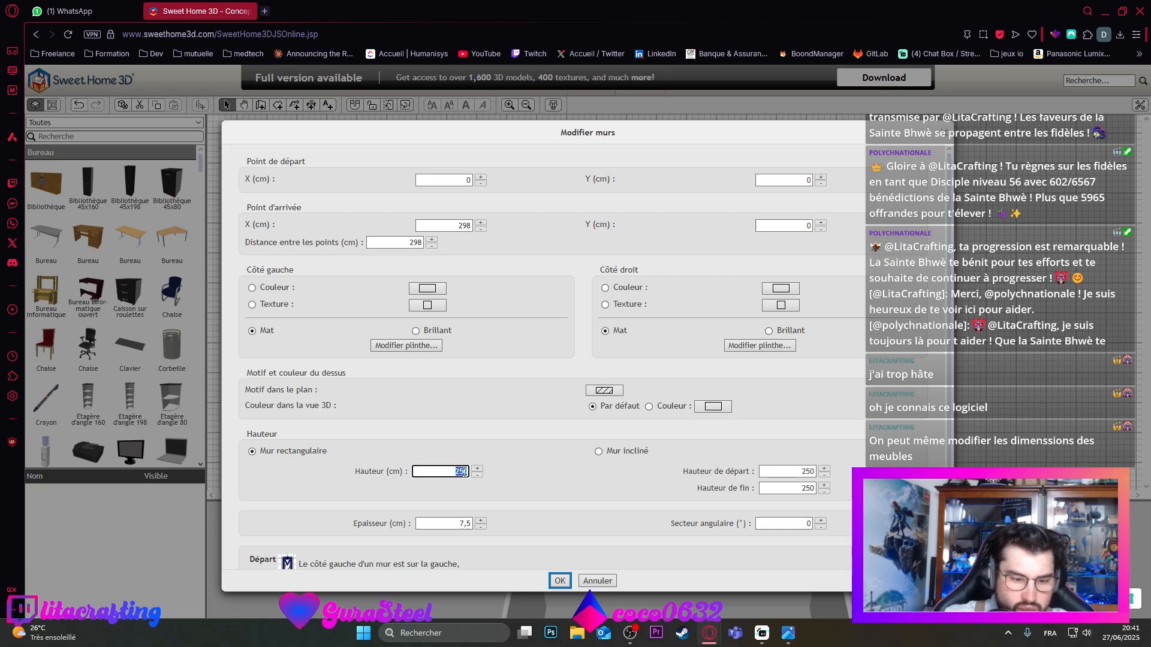
{"action": "type", "text": "260"}
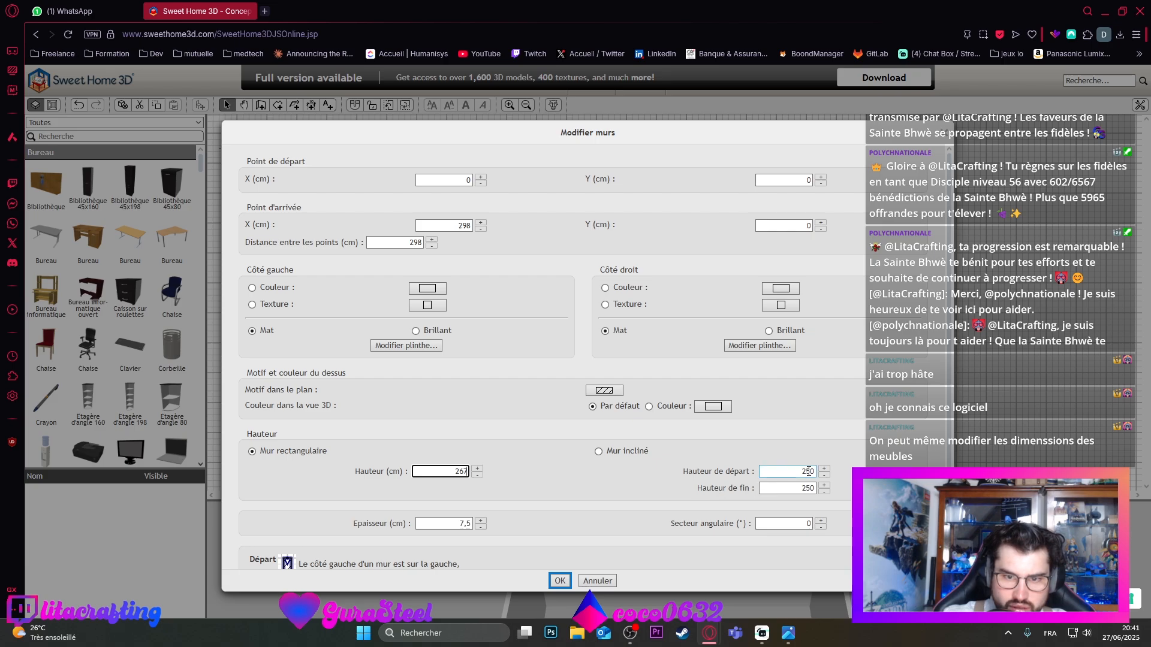
{"action": "left_click", "coordinate": [561, 581]}
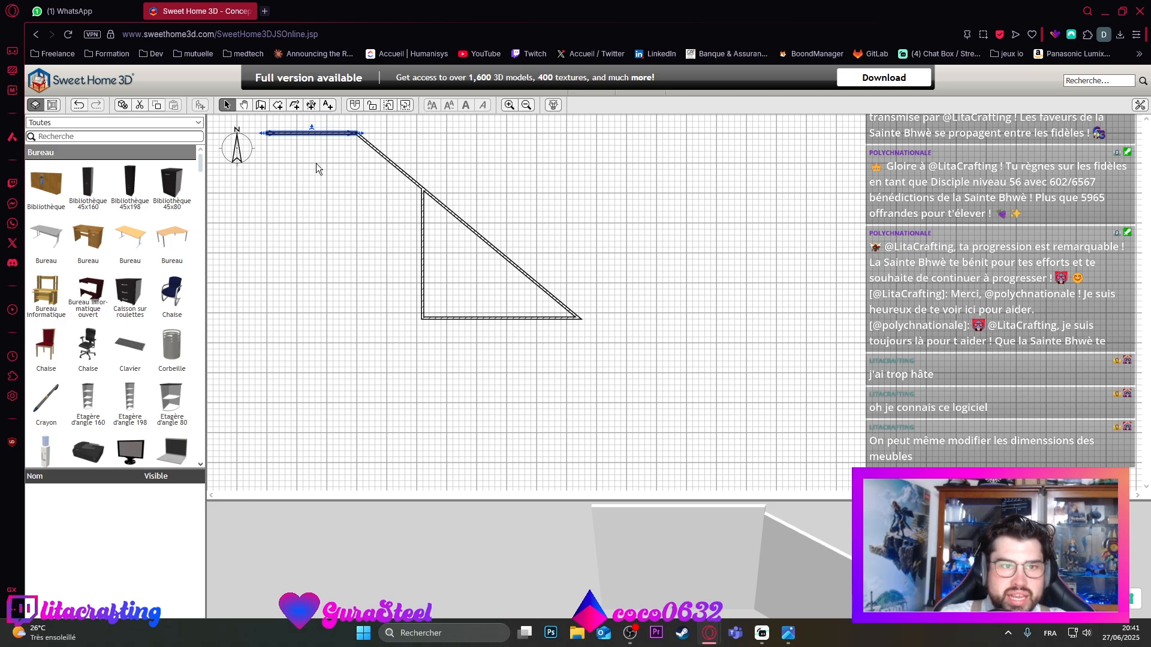
Step: Set the end point of the long slanted wall joined to the upper wall to X 298, Y 362 cm
{"action": "double_click", "coordinate": [393, 166]}
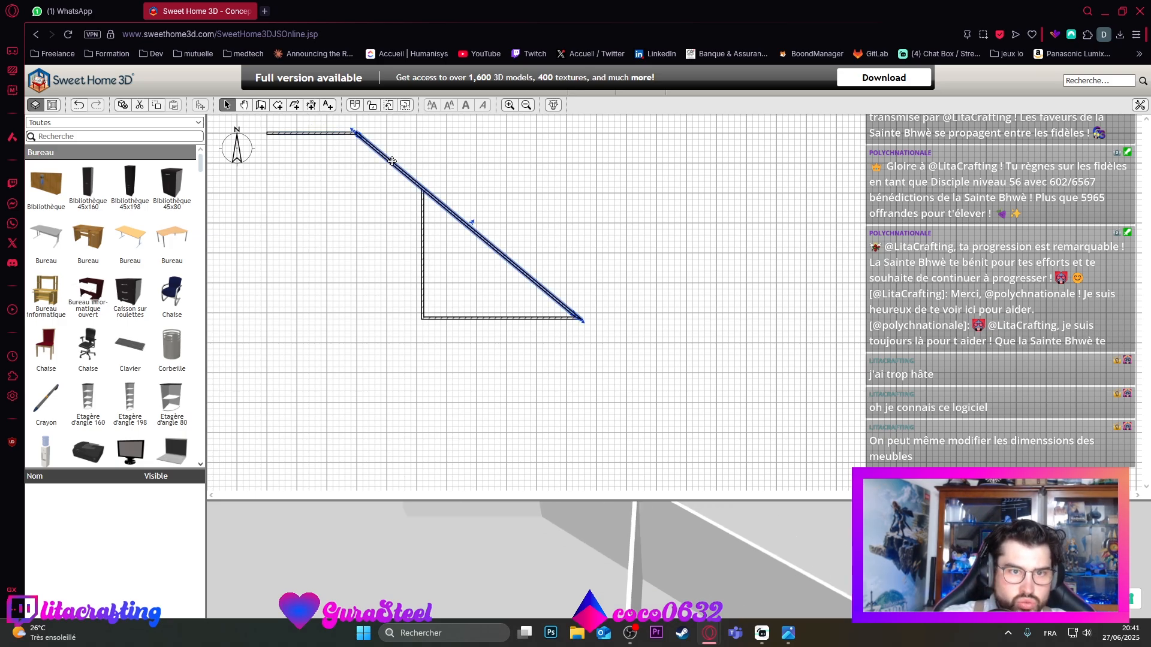
{"action": "double_click", "coordinate": [465, 180]}
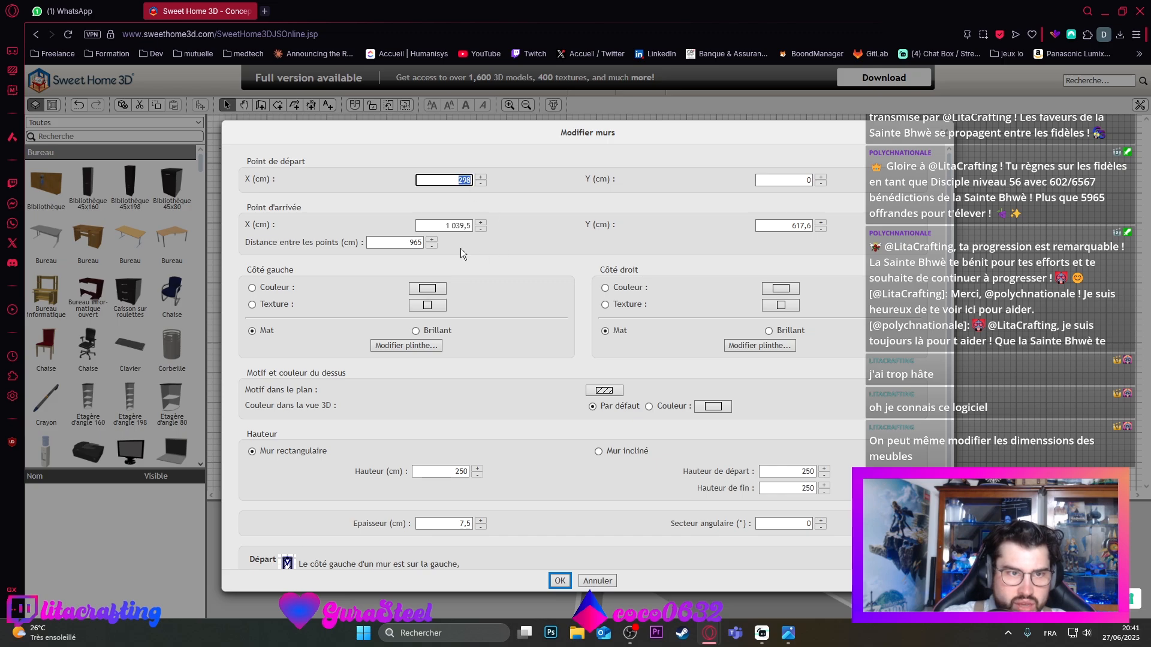
{"action": "double_click", "coordinate": [460, 224]}
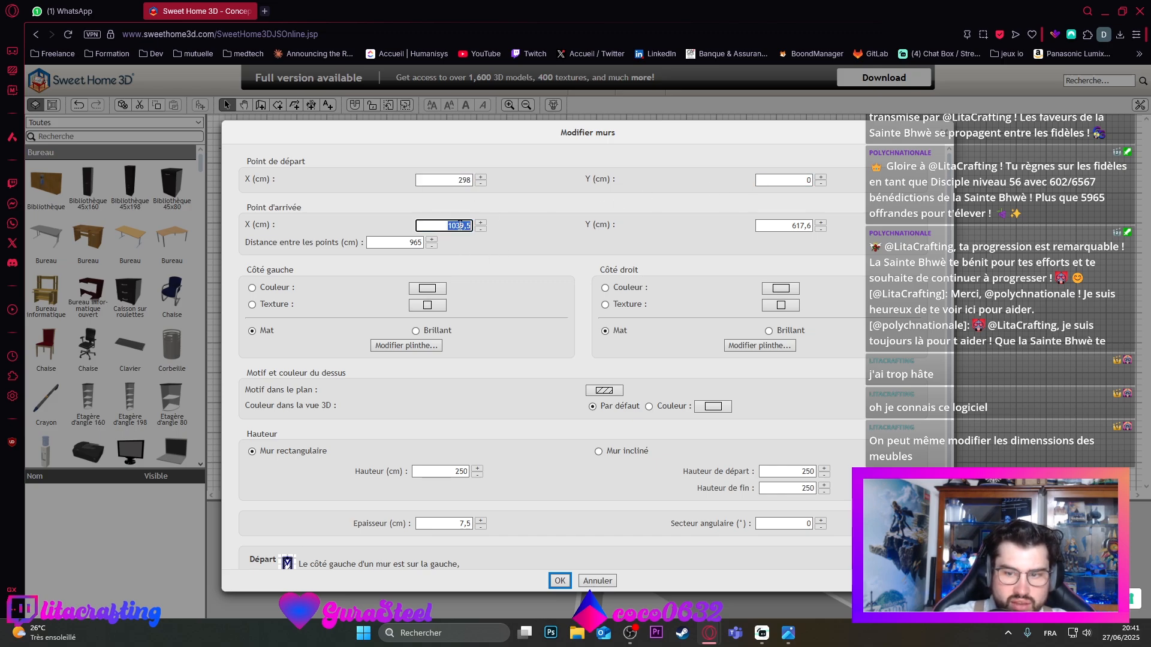
{"action": "type", "text": "298"}
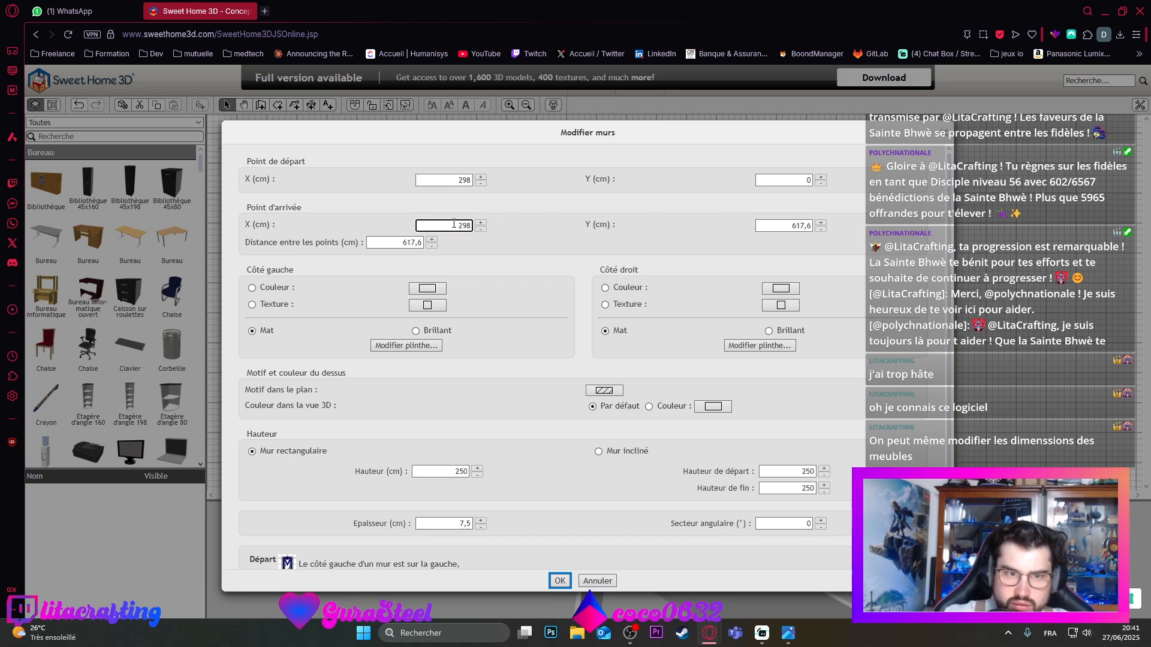
{"action": "double_click", "coordinate": [791, 180]}
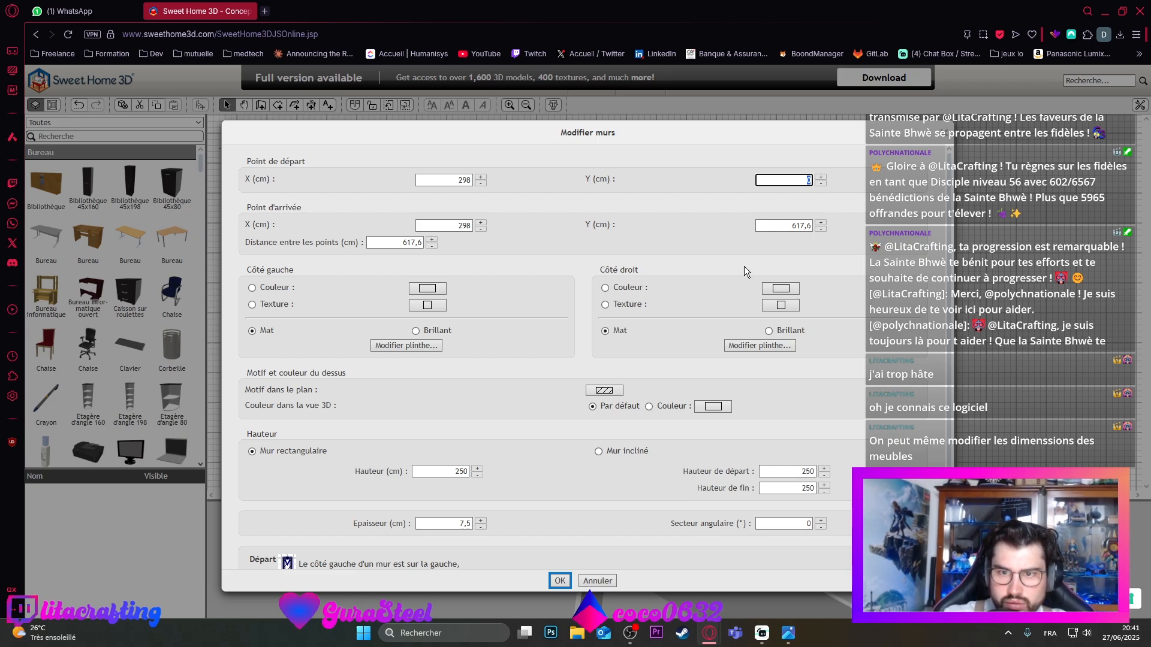
{"action": "left_click", "coordinate": [798, 226]}
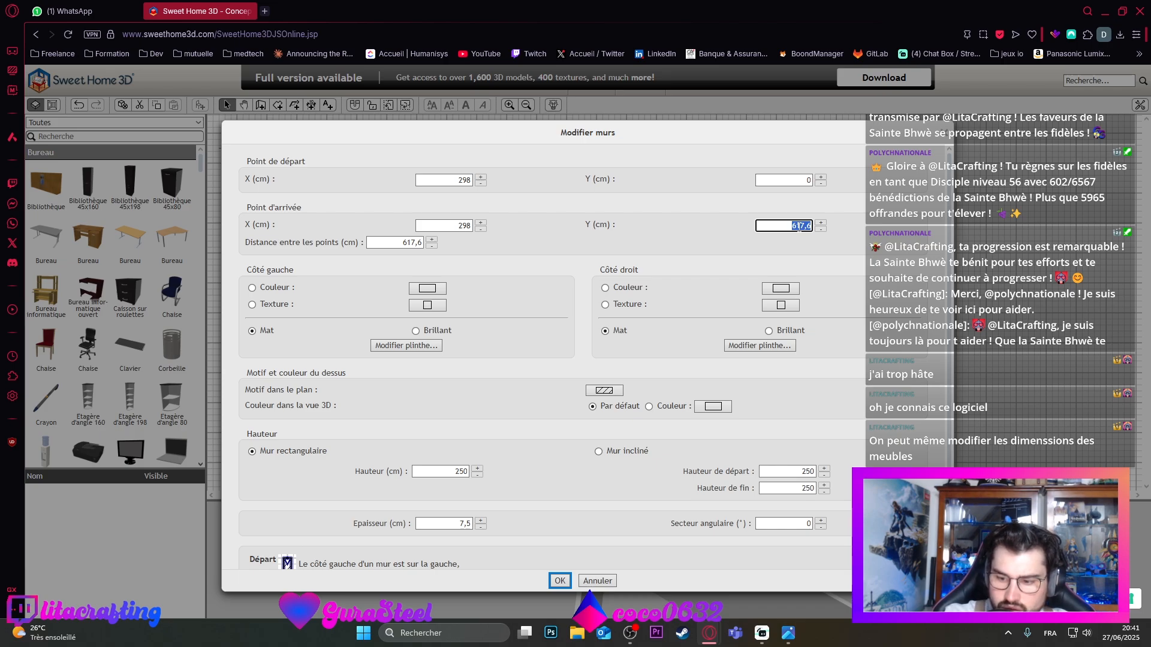
{"action": "type", "text": "362"}
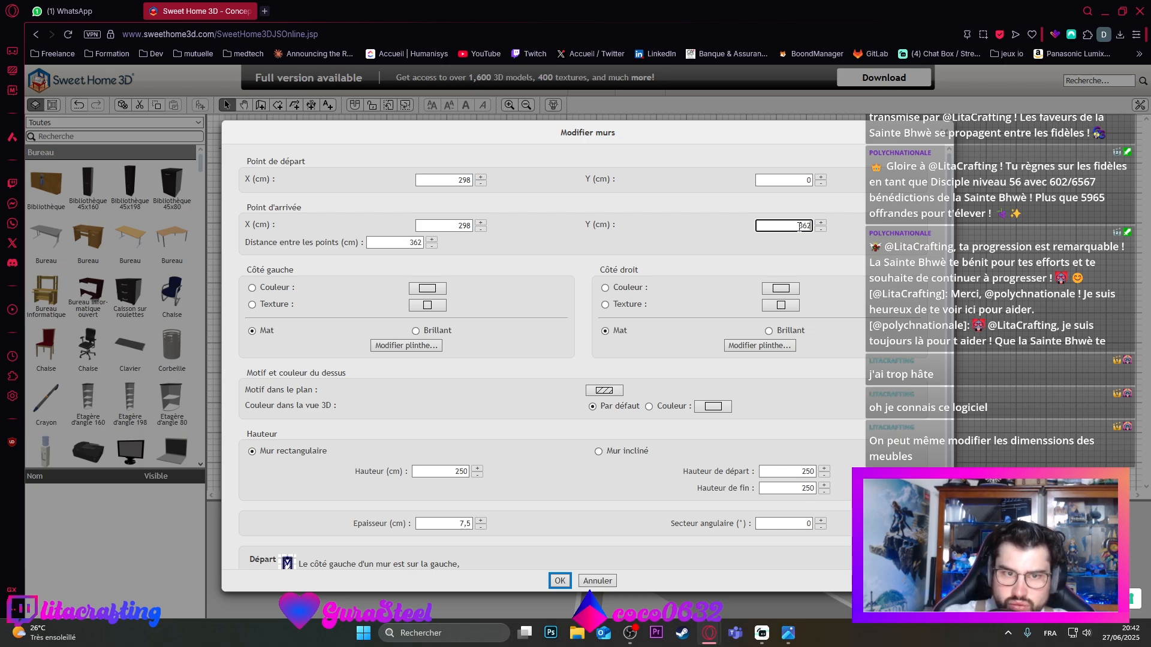
Step: Set the height of this second wall to 267 cm and apply the changes
{"action": "left_click", "coordinate": [457, 473]}
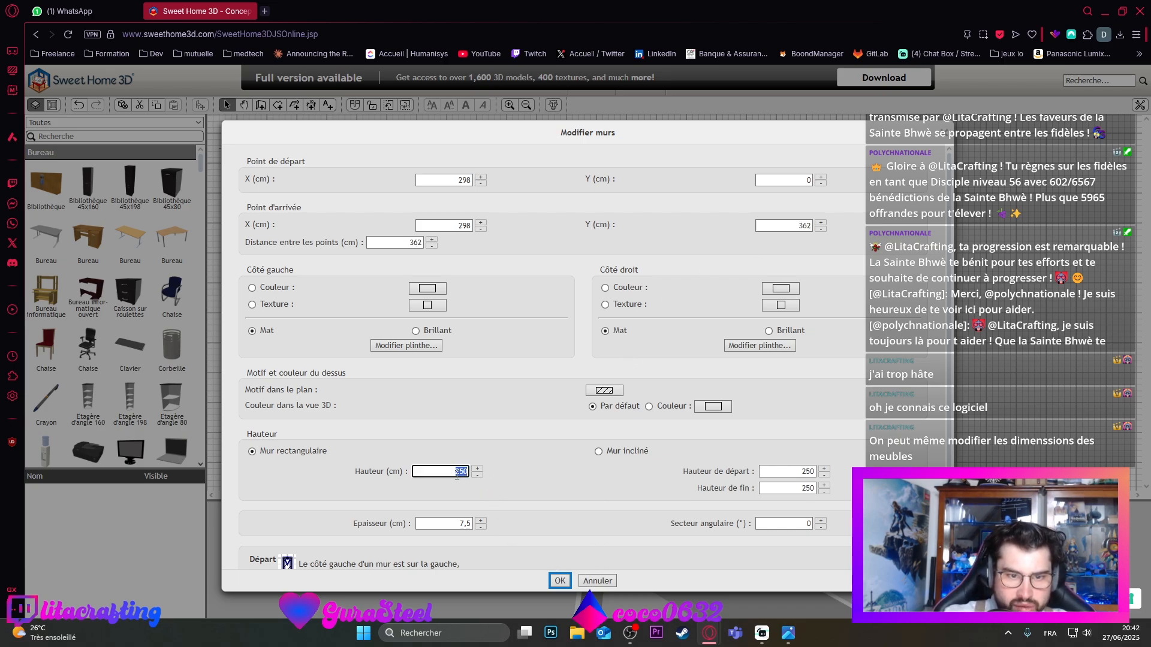
{"action": "type", "text": "367"}
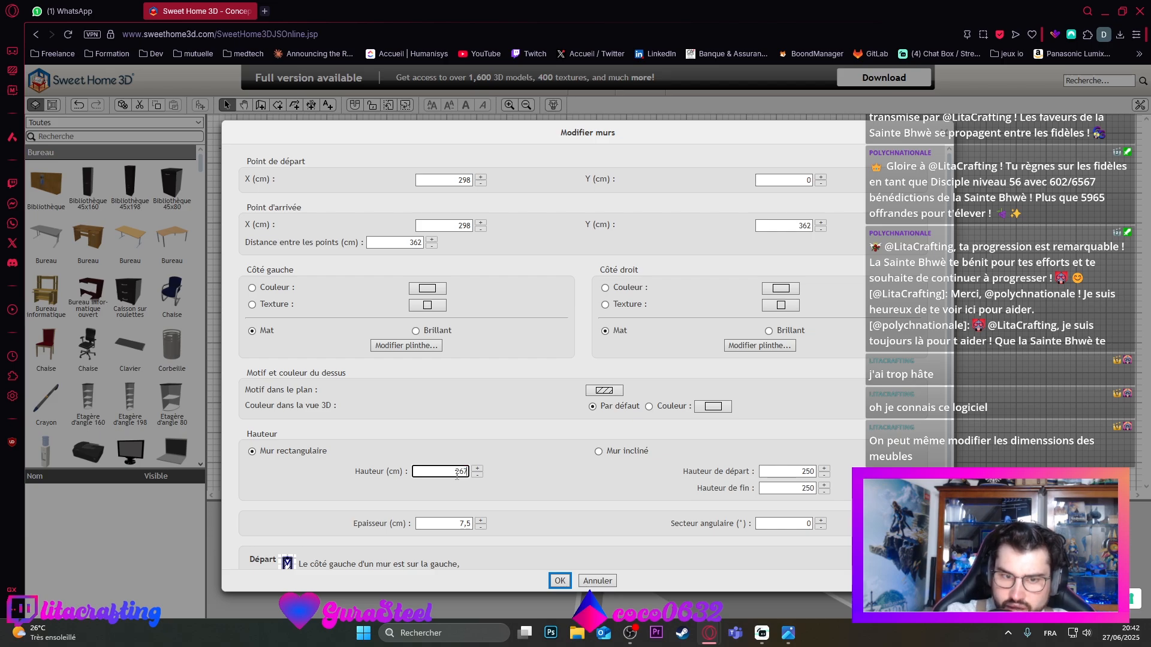
{"action": "left_click", "coordinate": [559, 581]}
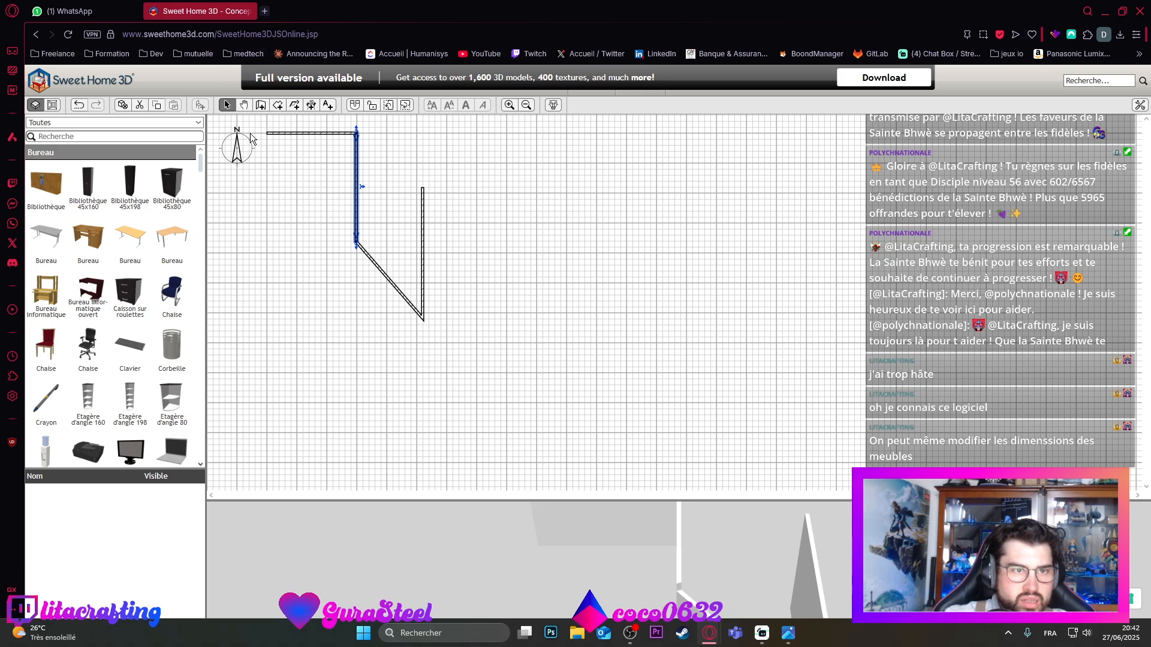
{"action": "scroll", "coordinate": [389, 227], "scroll_direction": "up", "scroll_amount": 4, "text": "ctrl"}
{"action": "scroll", "coordinate": [448, 229], "scroll_direction": "down", "scroll_amount": 5, "text": "ctrl"}
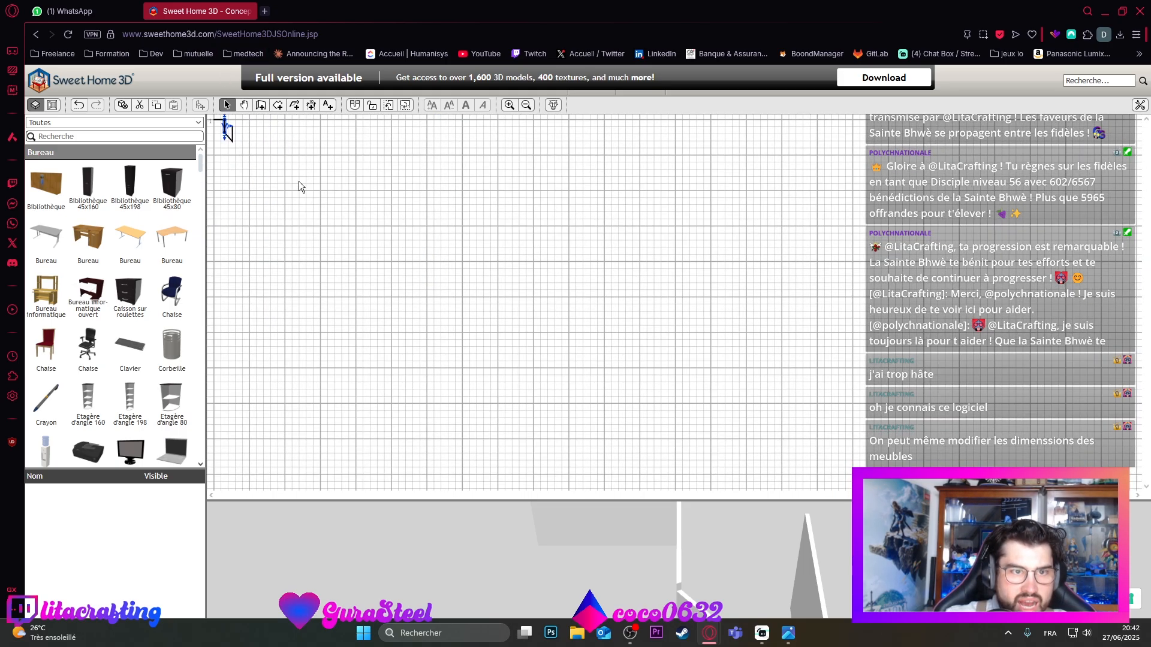
{"action": "scroll", "coordinate": [322, 199], "scroll_direction": "up", "scroll_amount": 1, "text": "ctrl"}
{"action": "scroll", "coordinate": [228, 144], "scroll_direction": "up", "scroll_amount": 2, "text": "ctrl"}
{"action": "scroll", "coordinate": [232, 146], "scroll_direction": "down", "scroll_amount": 3, "text": "ctrl"}
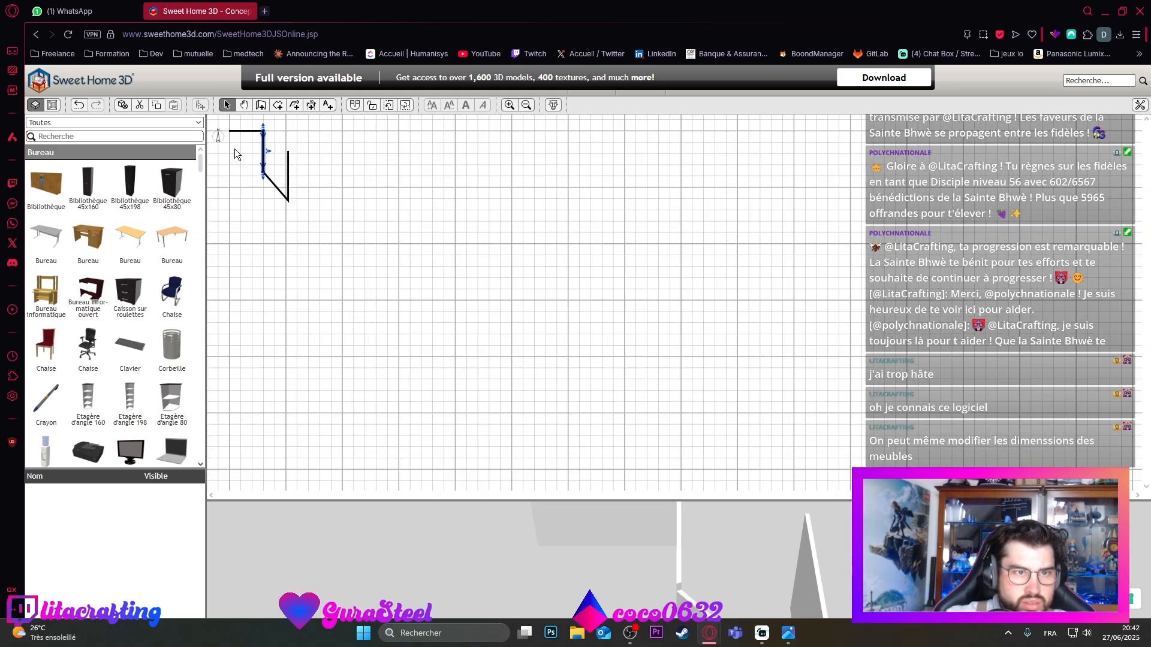
{"action": "left_click", "coordinate": [243, 105]}
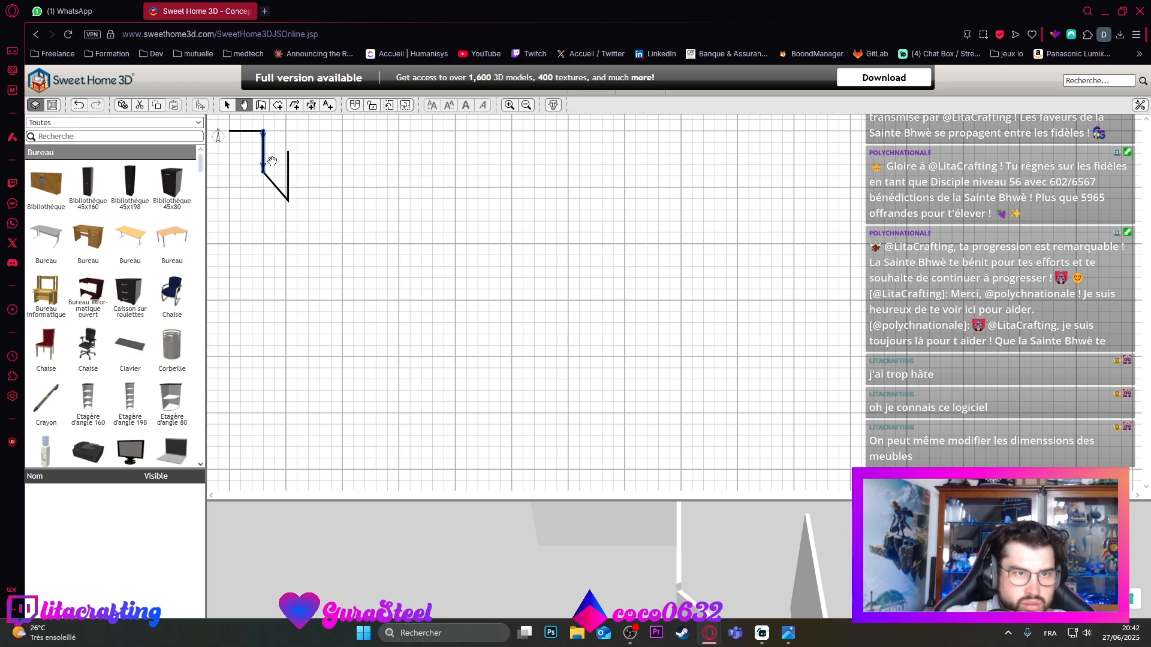
{"action": "left_click", "coordinate": [227, 105]}
{"action": "scroll", "coordinate": [241, 133], "scroll_direction": "up", "scroll_amount": 3, "text": "ctrl"}
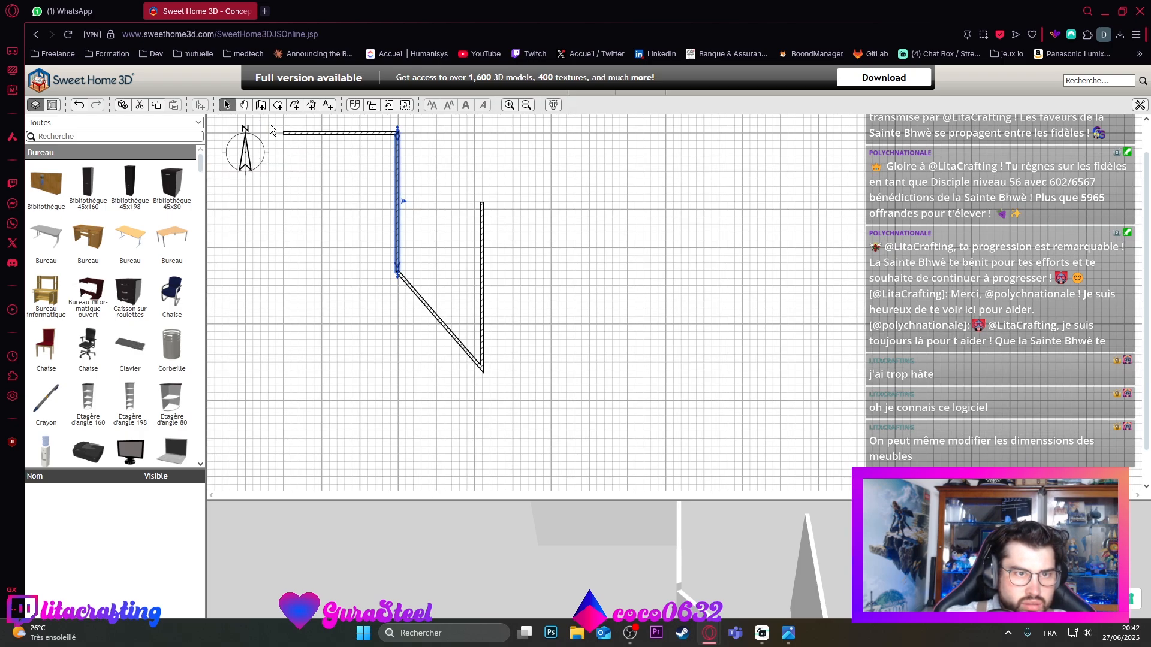
{"action": "scroll", "coordinate": [270, 124], "scroll_direction": "up", "scroll_amount": 3, "text": "ctrl"}
{"action": "scroll", "coordinate": [365, 172], "scroll_direction": "down", "scroll_amount": 3, "text": "ctrl"}
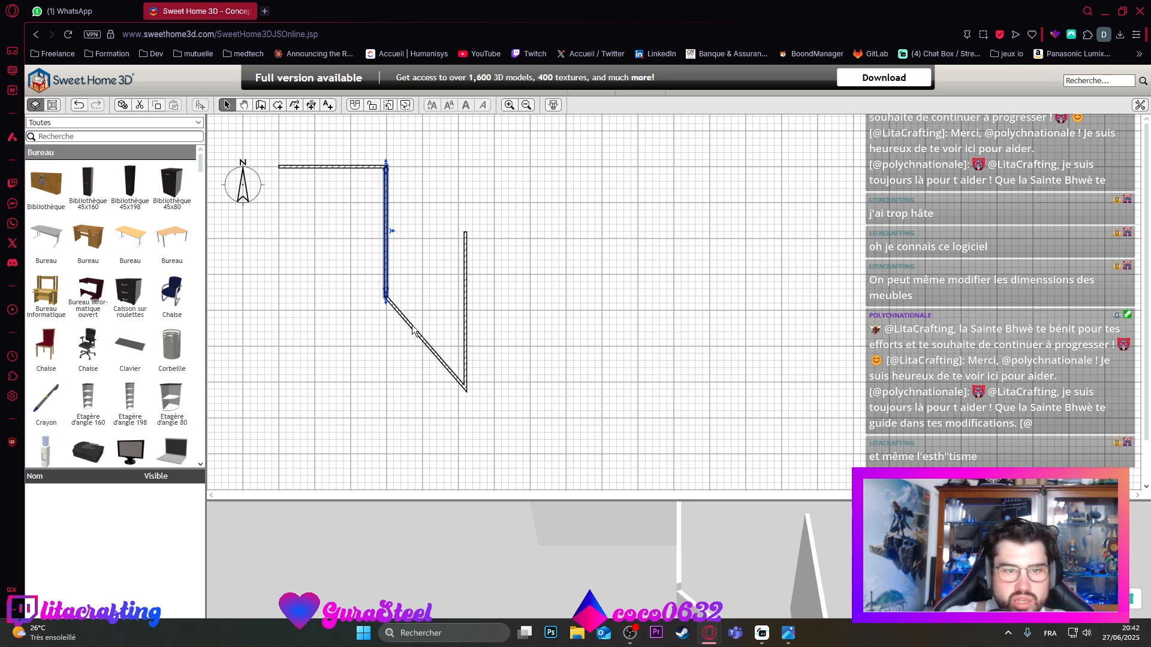
Step: Set the end point of the third wall, starting at X 298, Y 362, to X 1,5, Y 362 cm and apply it
{"action": "double_click", "coordinate": [424, 343]}
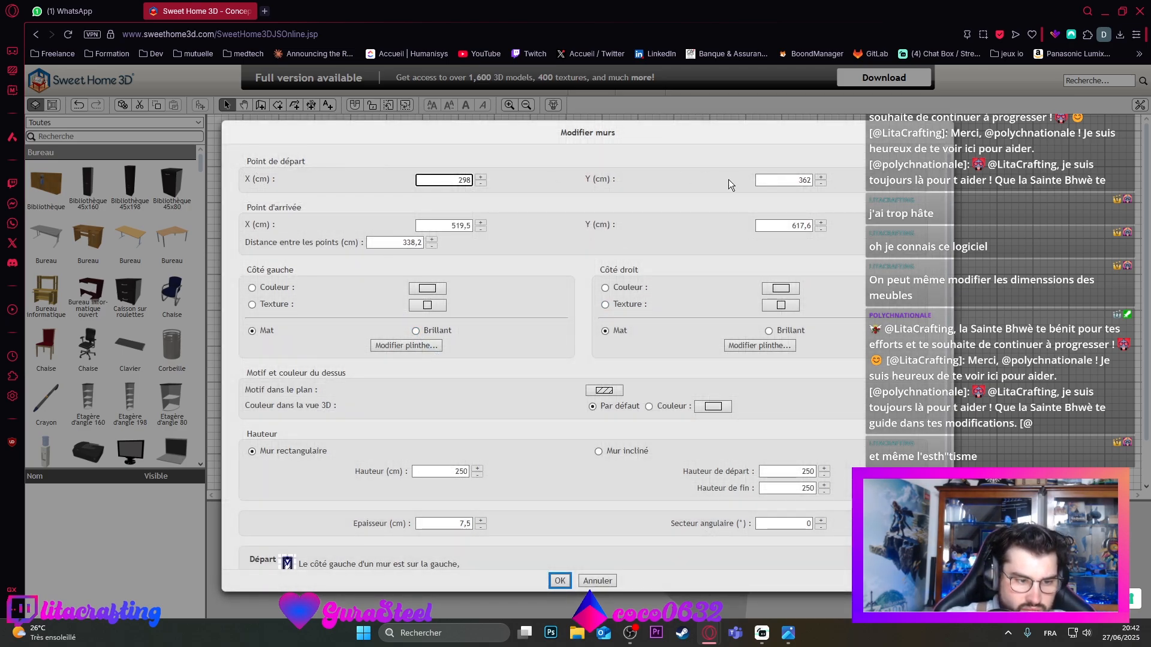
{"action": "left_click_drag", "start_coordinate": [463, 181], "coordinate": [459, 182]}
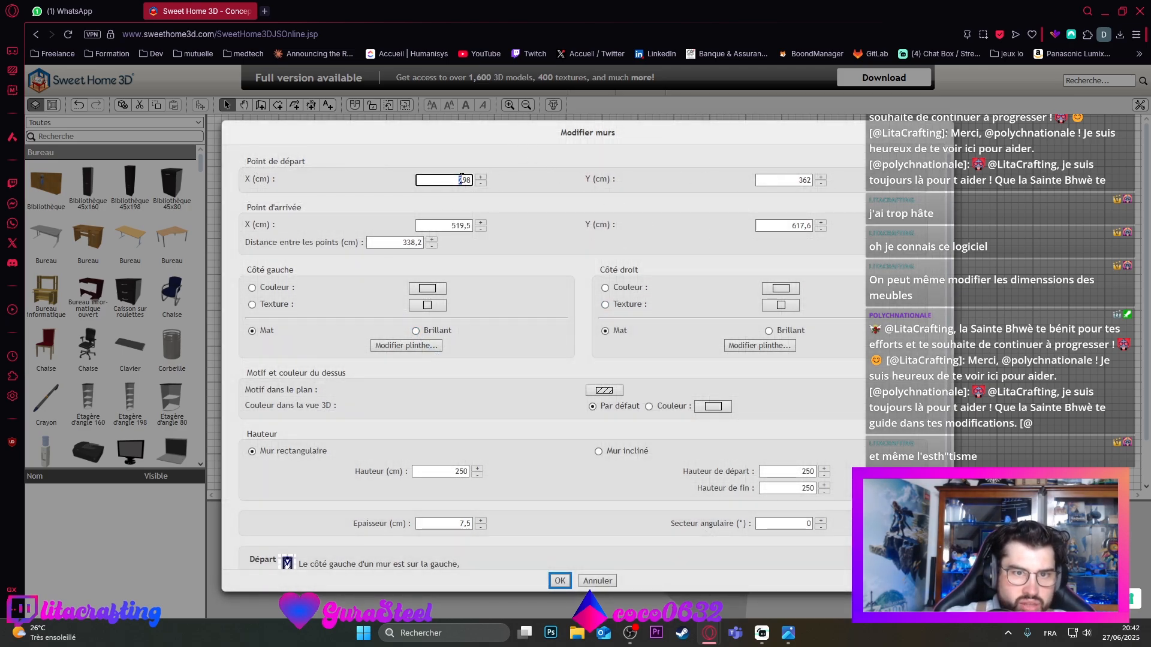
{"action": "double_click", "coordinate": [460, 225]}
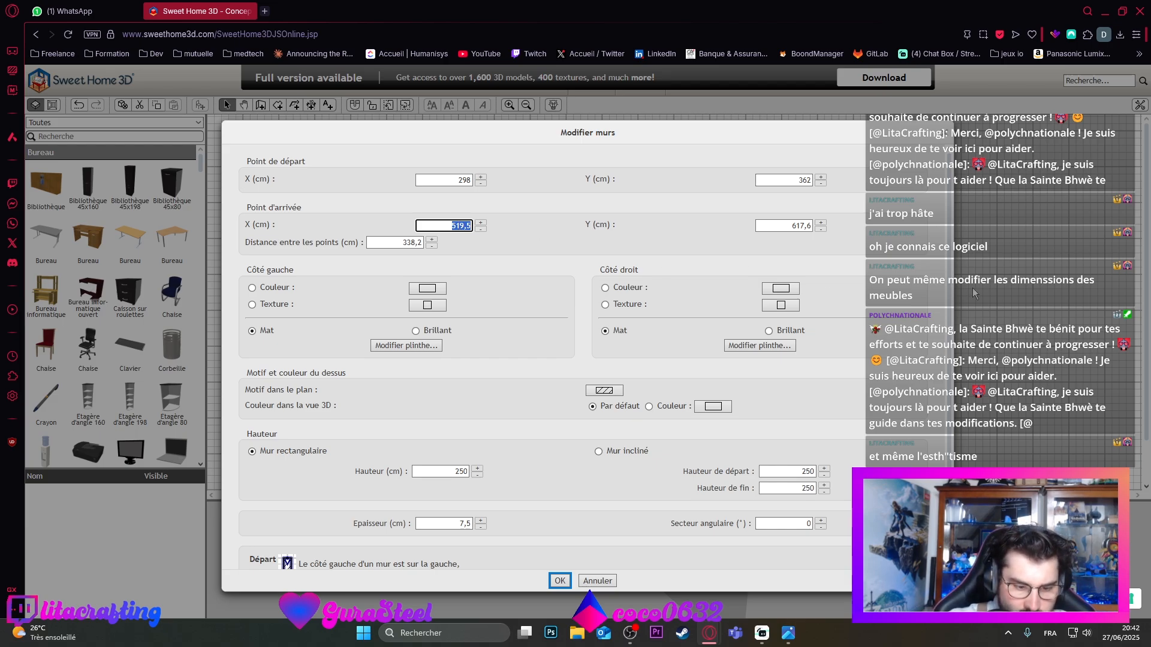
{"action": "type", "text": "1,"}
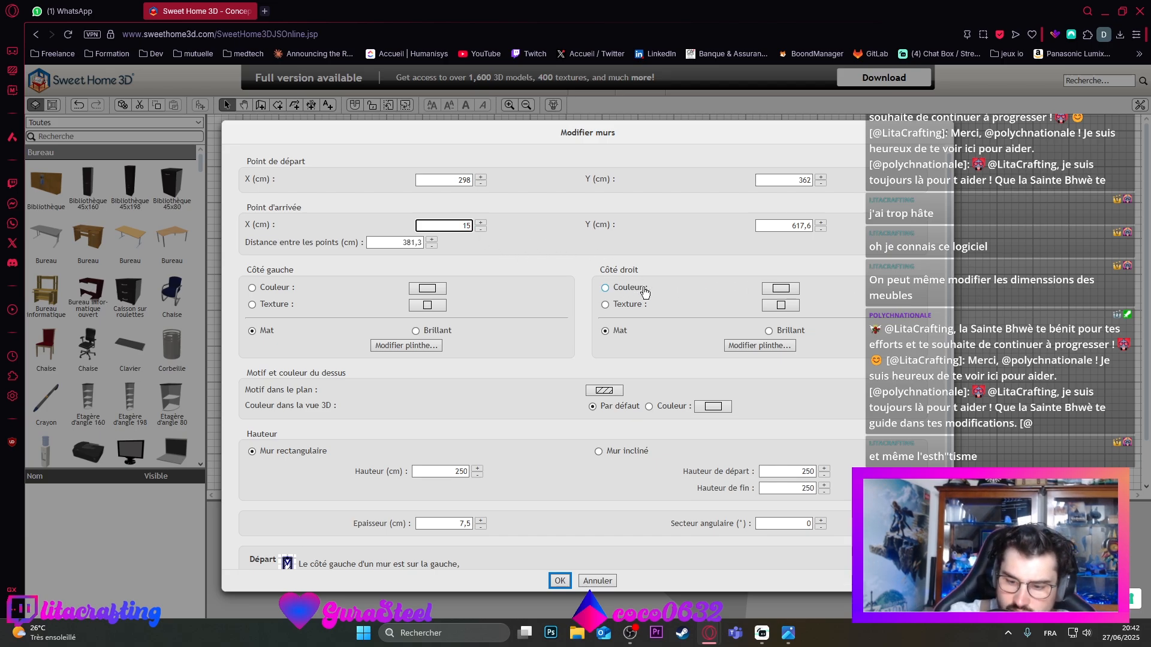
{"action": "left_click", "coordinate": [795, 224]}
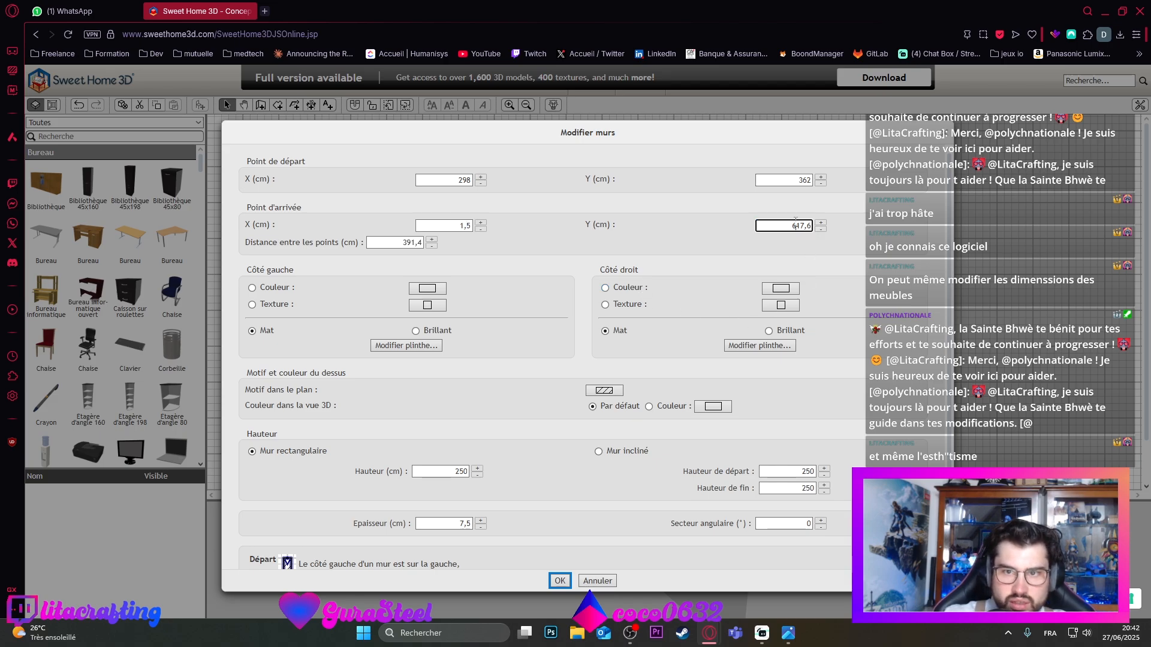
{"action": "type", "text": "362"}
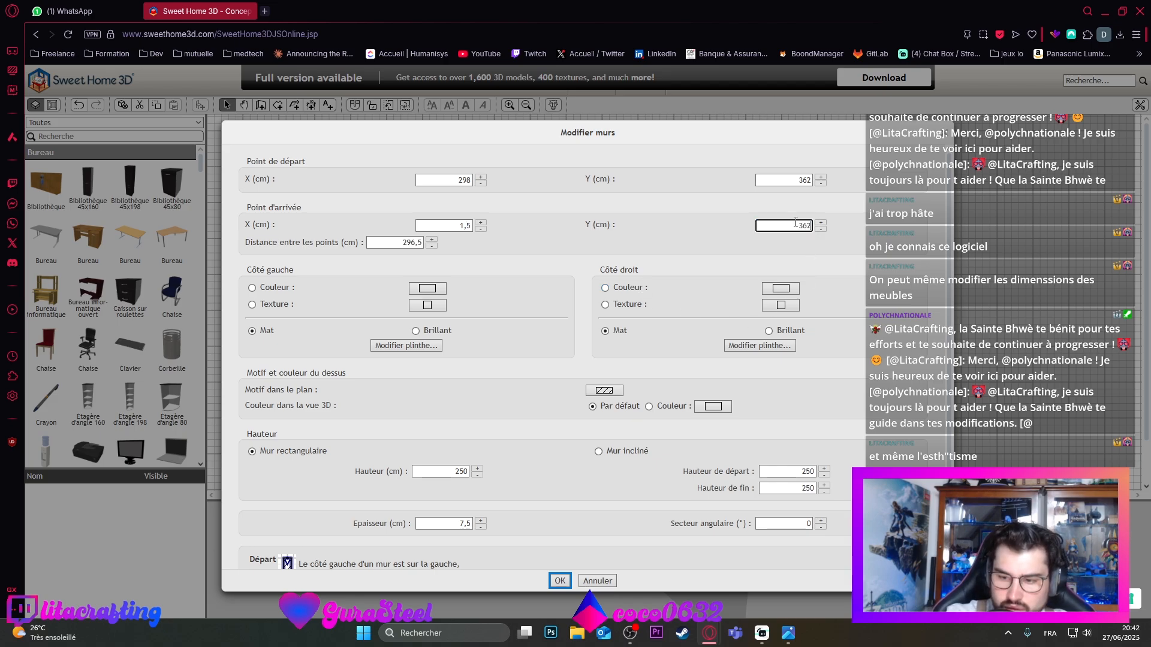
{"action": "left_click", "coordinate": [560, 580]}
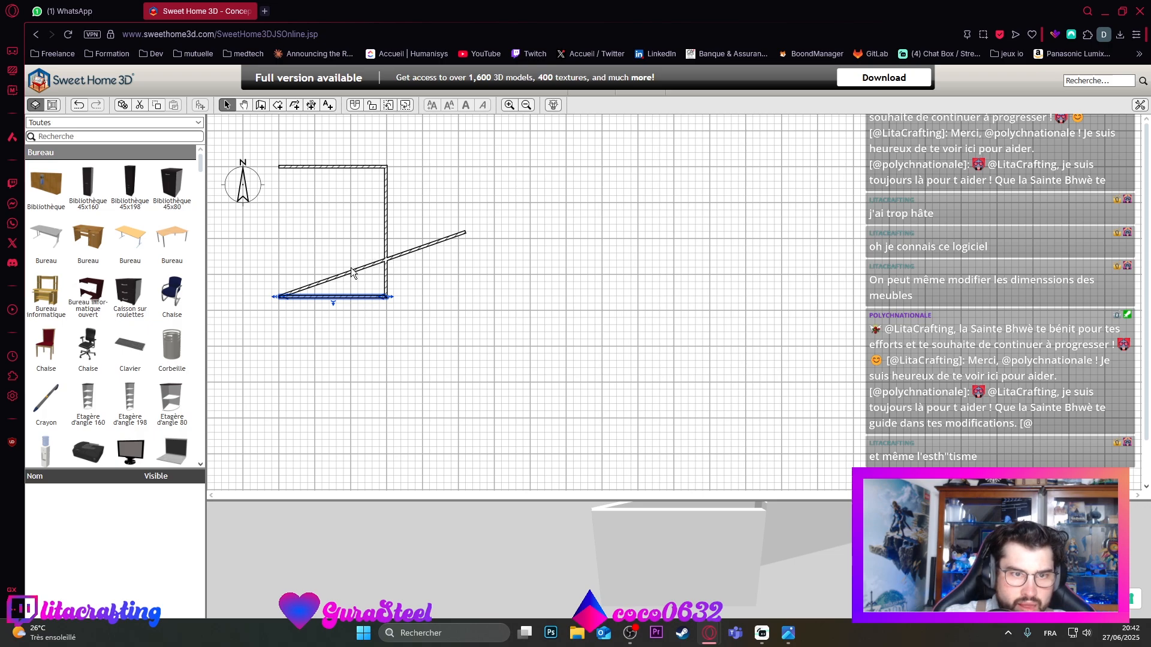
Step: Set the end point of the last wall to X 0, Y 0,5 cm to close the room outline, and apply it
{"action": "double_click", "coordinate": [352, 271]}
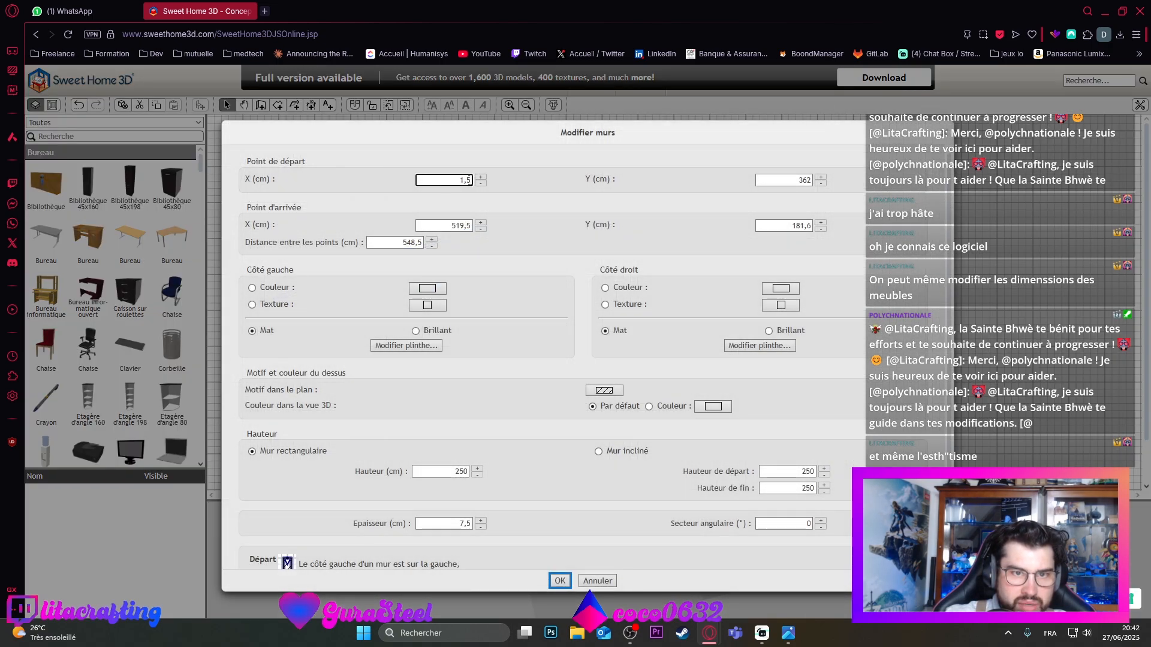
{"action": "double_click", "coordinate": [461, 225]}
{"action": "type", "text": "0"}
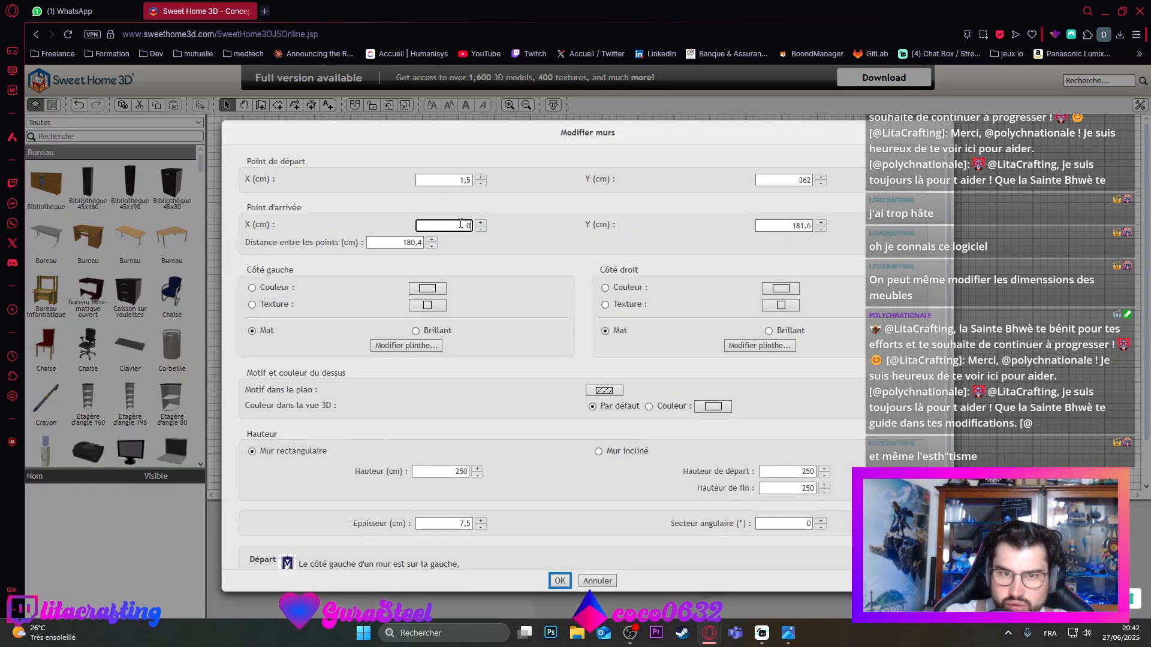
{"action": "left_click", "coordinate": [797, 227]}
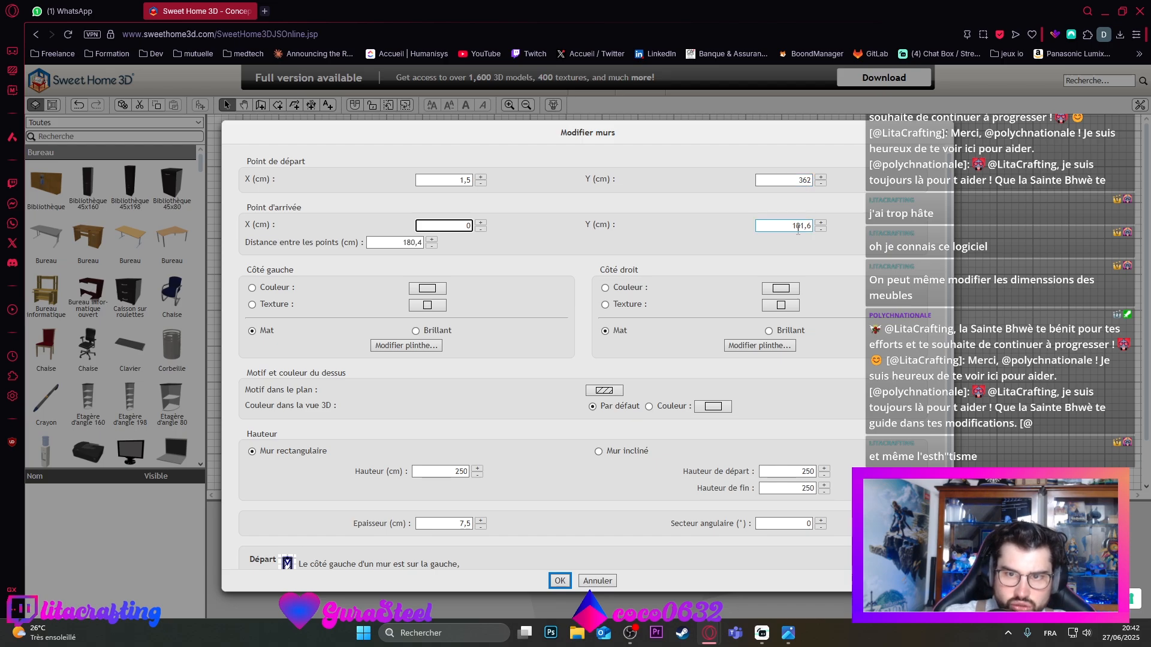
{"action": "double_click", "coordinate": [797, 227]}
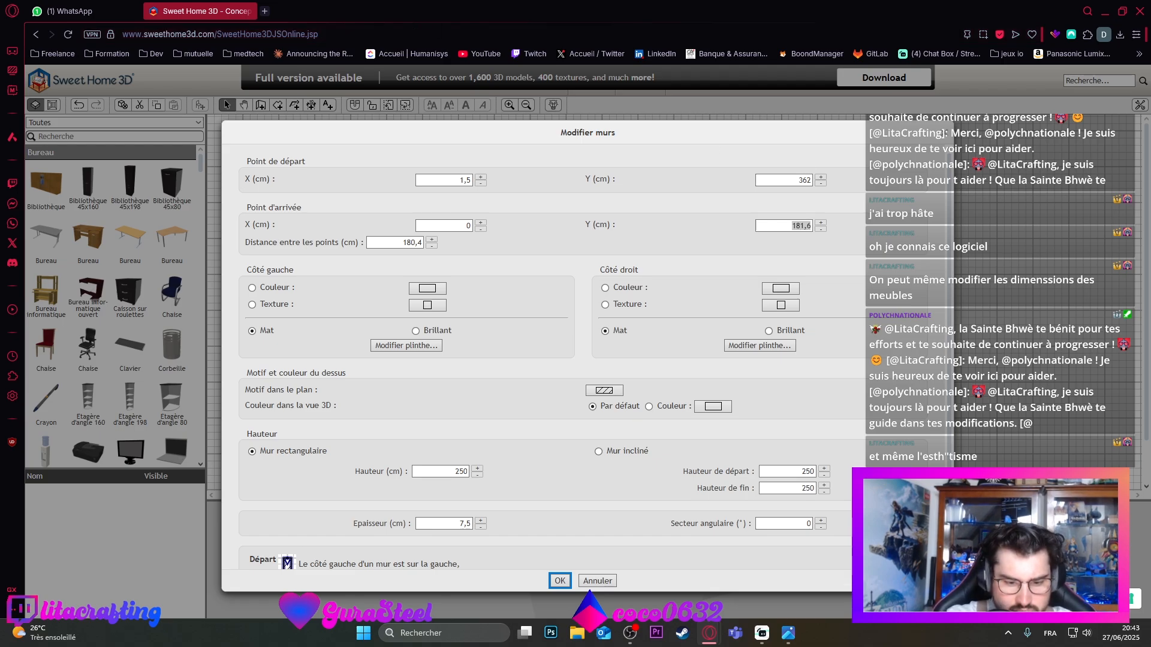
{"action": "left_click", "coordinate": [130, 10]}
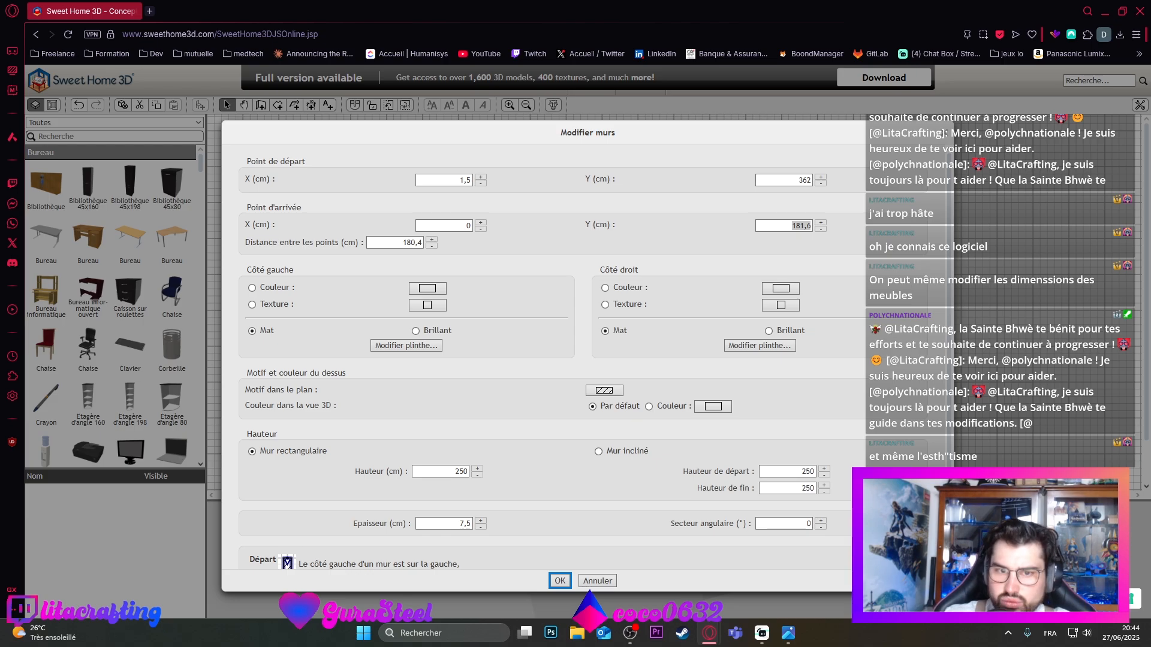
{"action": "left_click", "coordinate": [803, 225]}
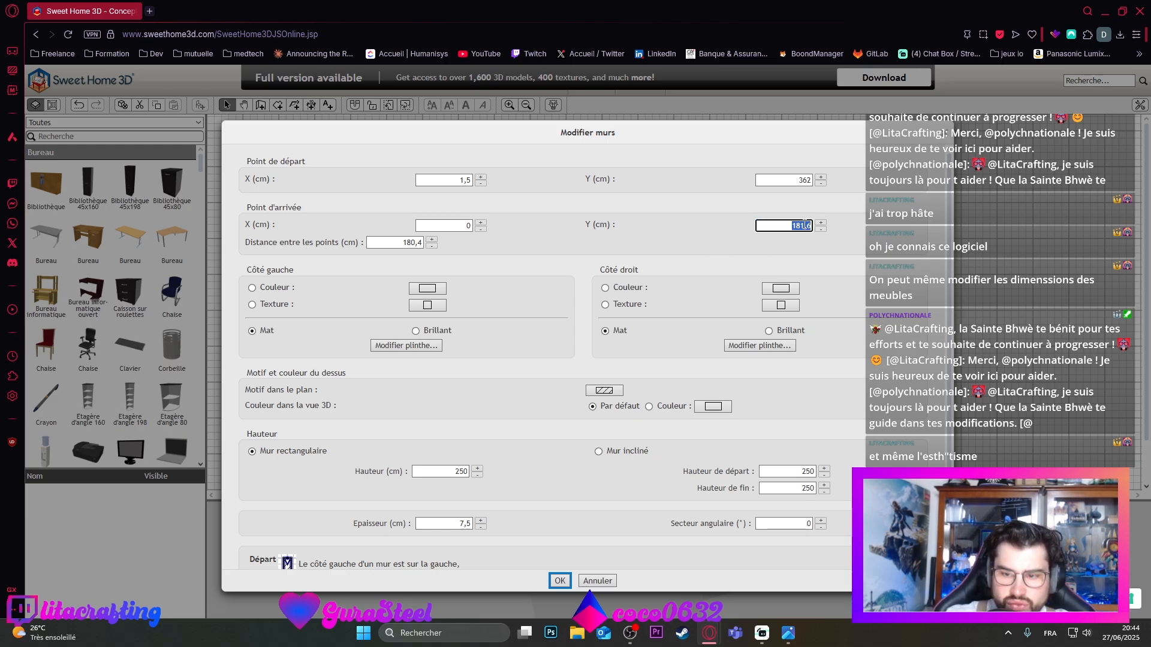
{"action": "type", "text": "0"}
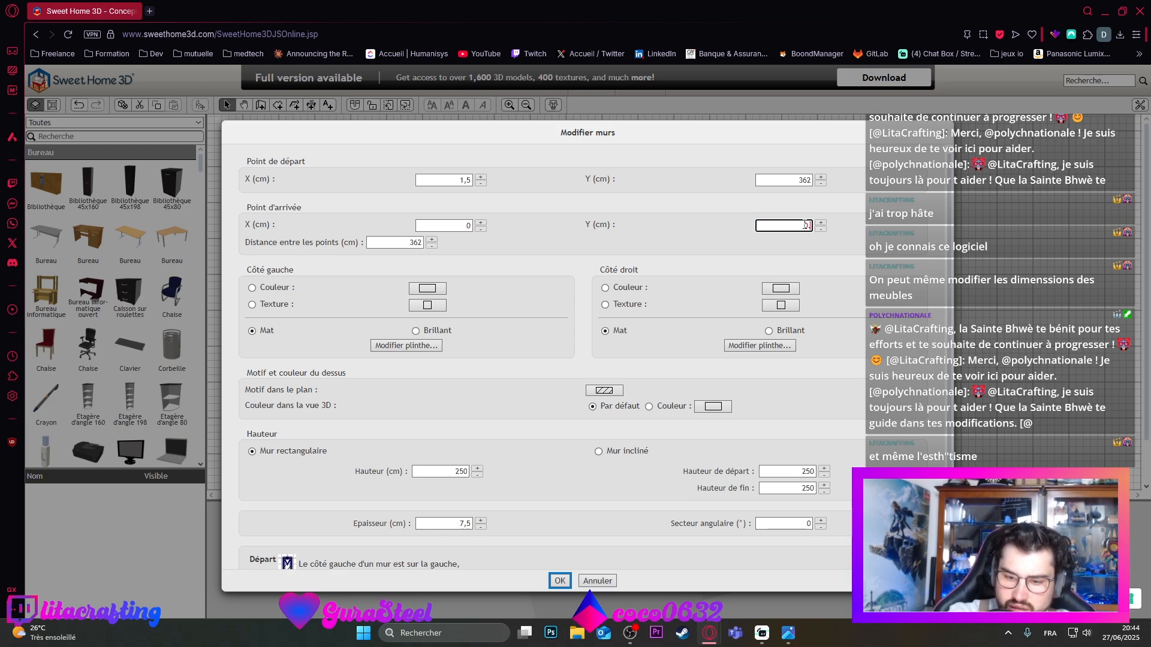
{"action": "type", "text": ",5"}
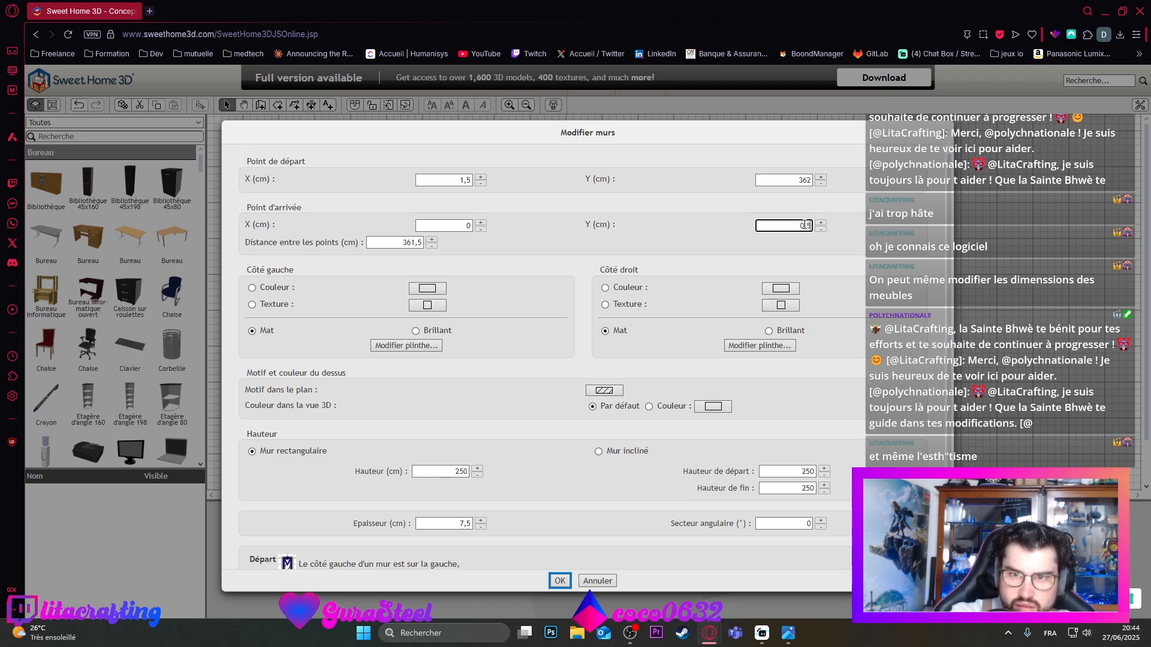
{"action": "left_click", "coordinate": [559, 581]}
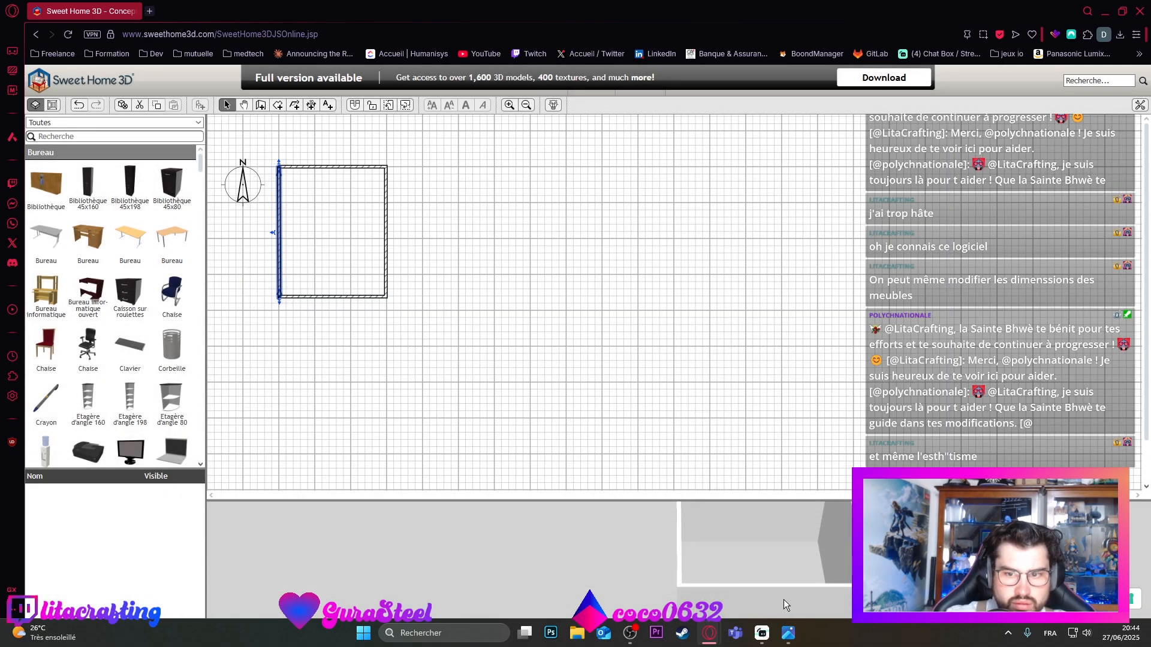
Step: Set the height of the room's left wall to 267 cm and apply the change
{"action": "double_click", "coordinate": [279, 215]}
{"action": "left_click", "coordinate": [464, 471]}
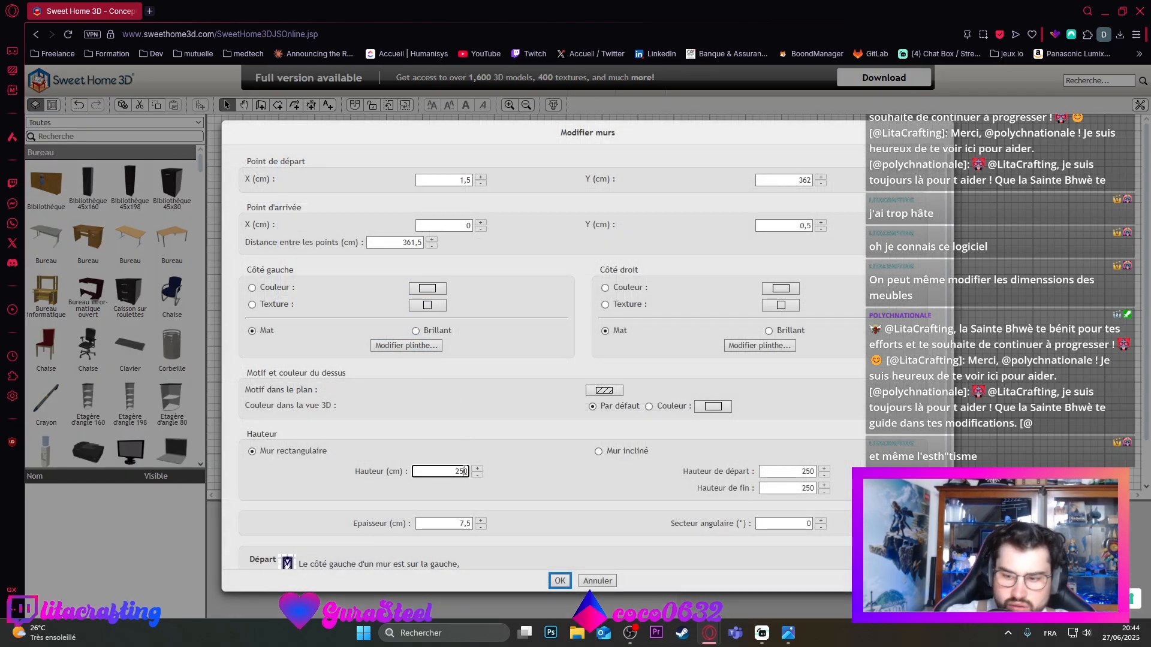
{"action": "double_click", "coordinate": [464, 472]}
{"action": "type", "text": "267"}
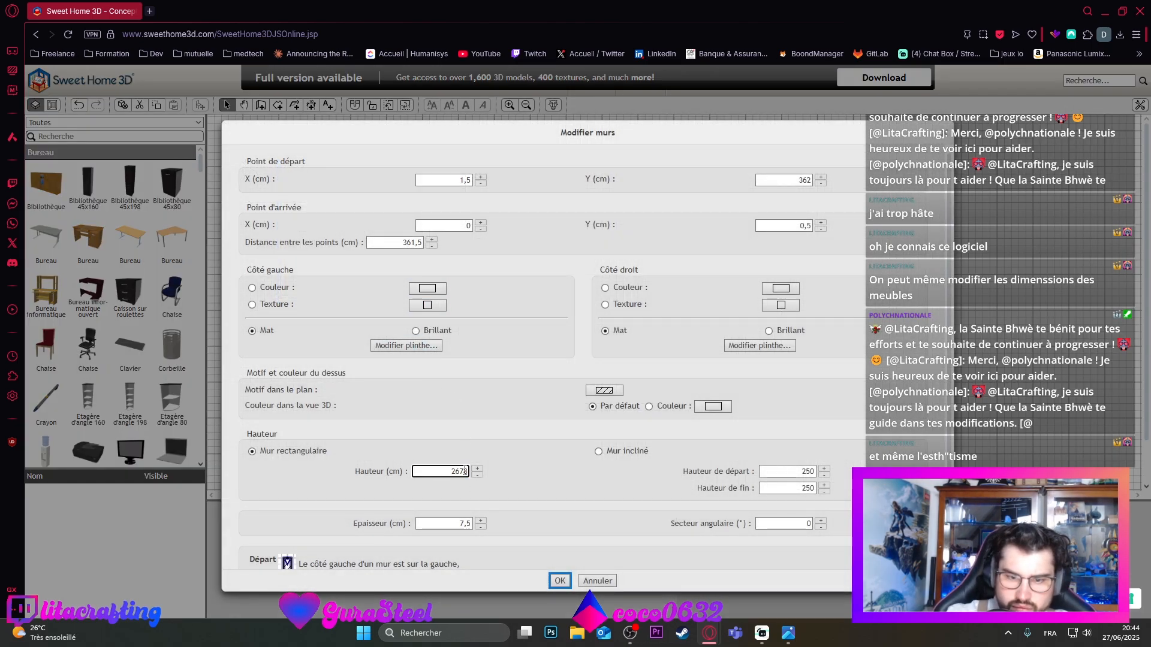
{"action": "key", "text": "BackSpace"}
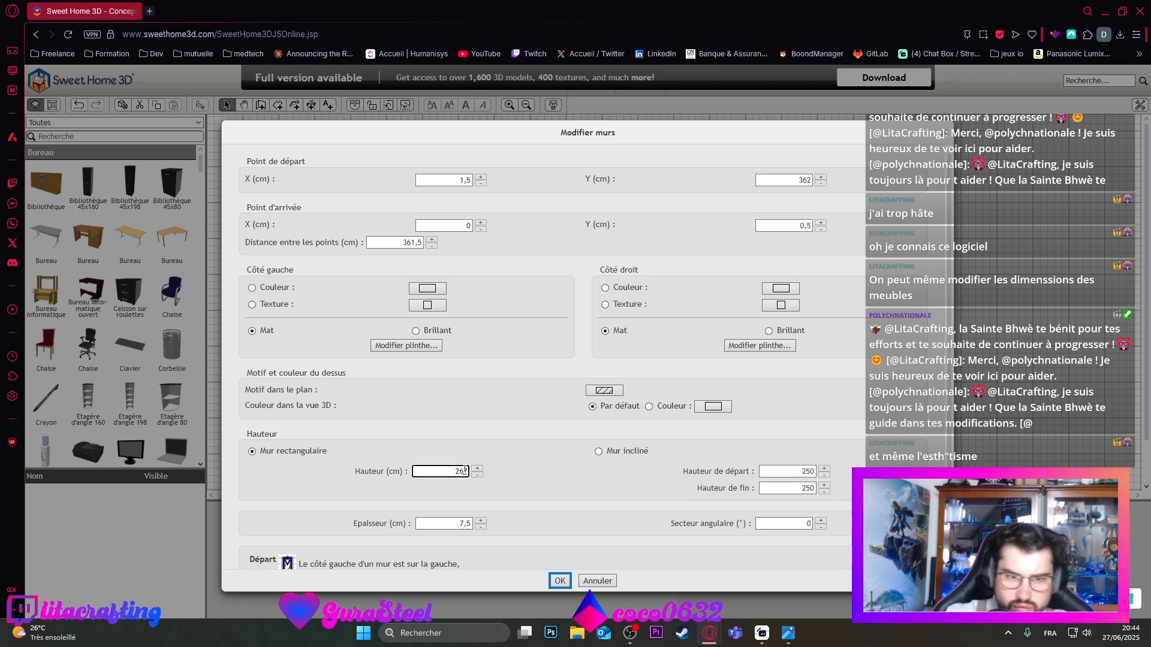
{"action": "left_click", "coordinate": [557, 579]}
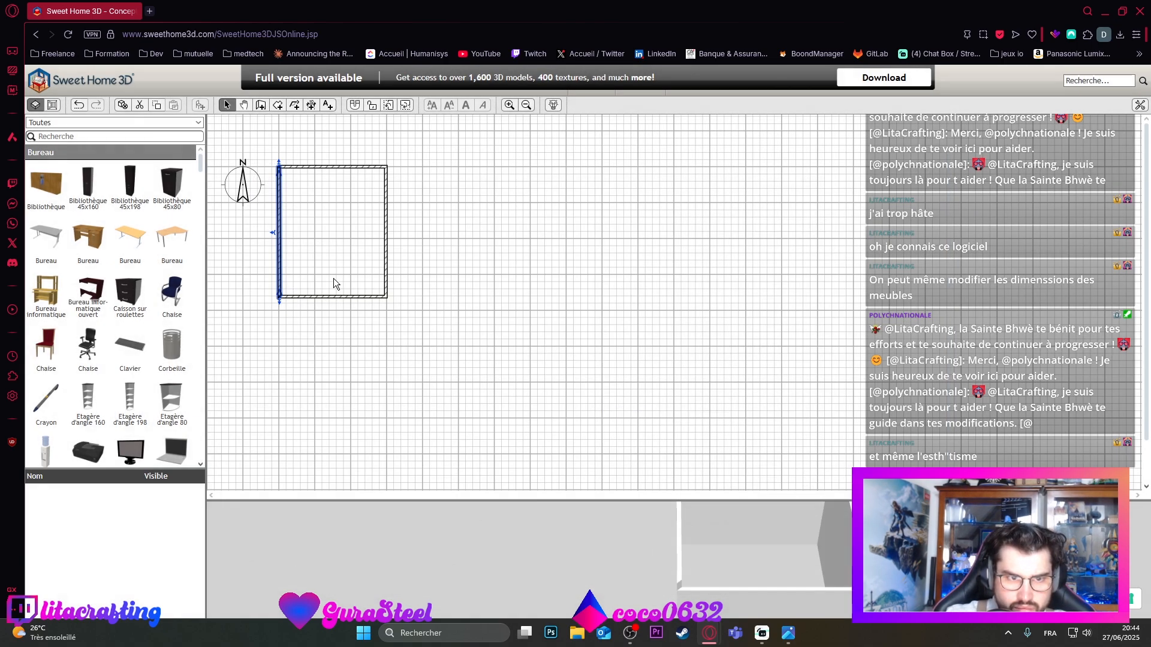
Step: Set the height of the room's lower wall to 267 cm and apply the change
{"action": "double_click", "coordinate": [334, 295]}
{"action": "left_click", "coordinate": [457, 471]}
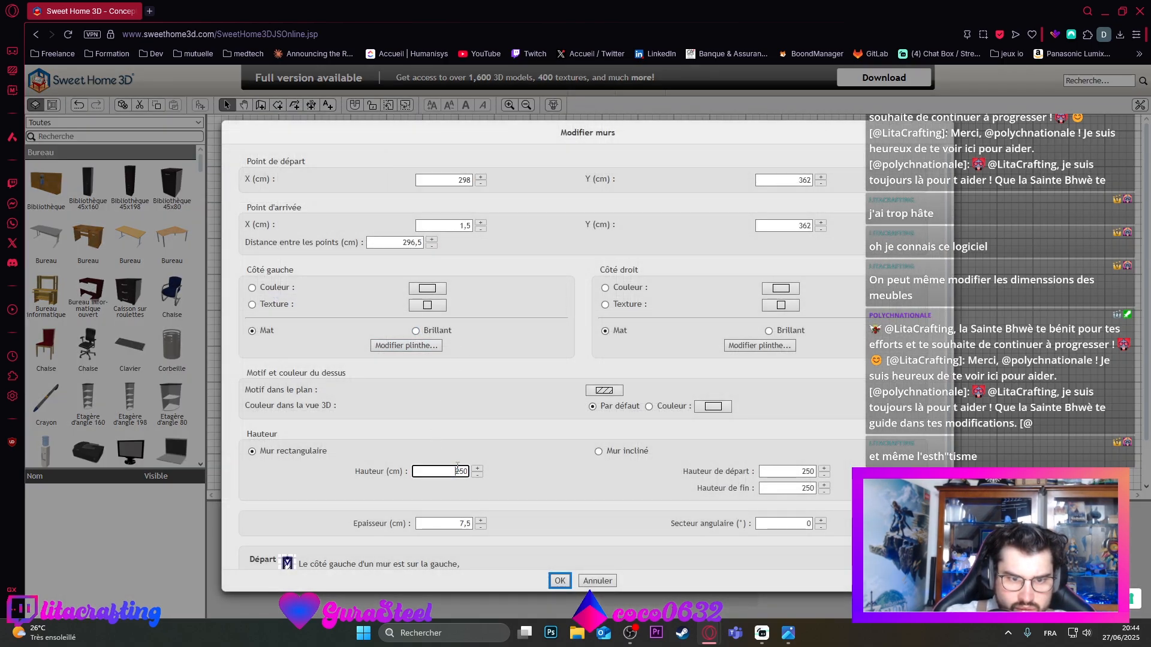
{"action": "double_click", "coordinate": [457, 471]}
{"action": "type", "text": "267"}
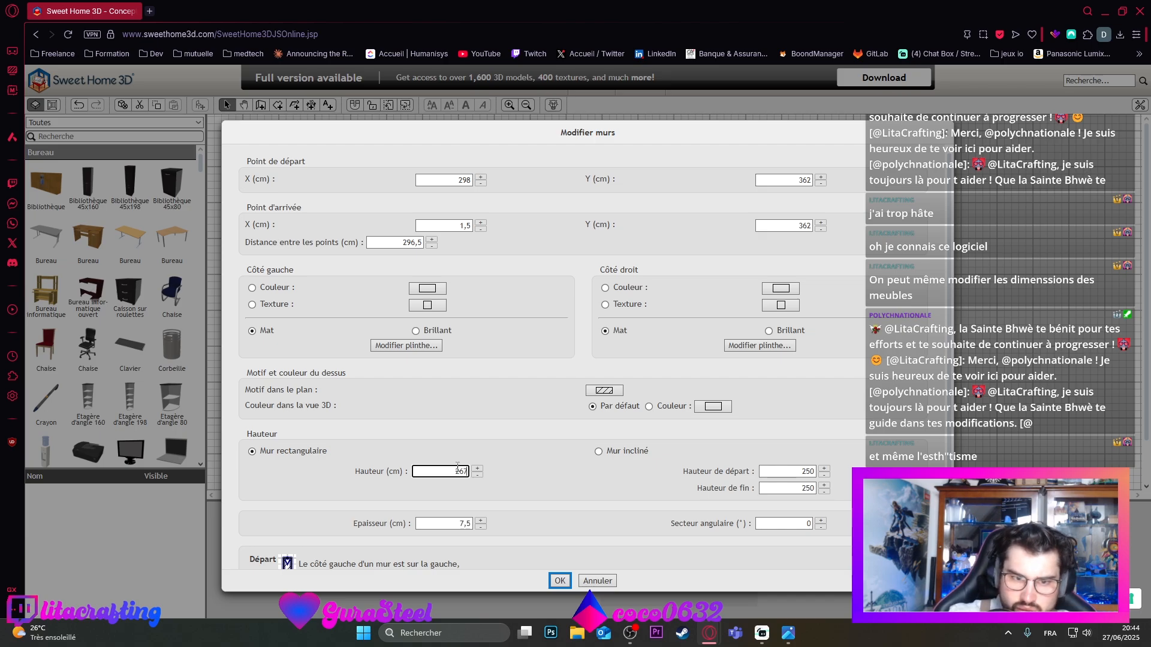
{"action": "left_click", "coordinate": [568, 581]}
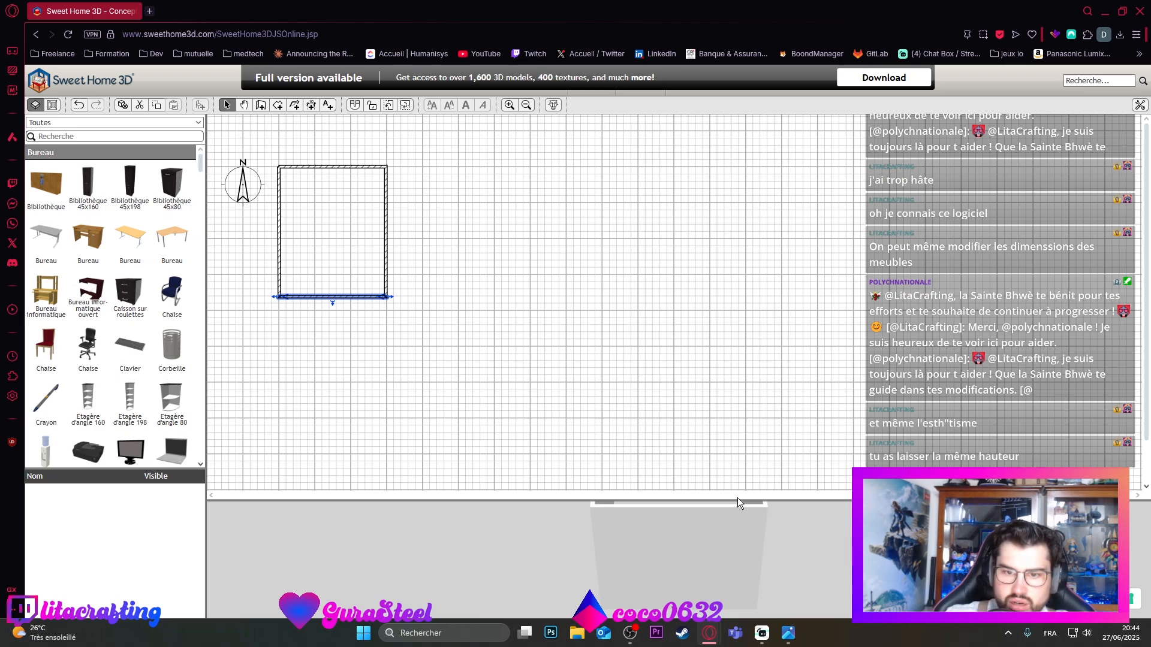
Step: Create a room floor inside the walls by tracing the four wall corners from the upper-left one clockwise
{"action": "left_click_drag", "start_coordinate": [737, 499], "coordinate": [731, 236]}
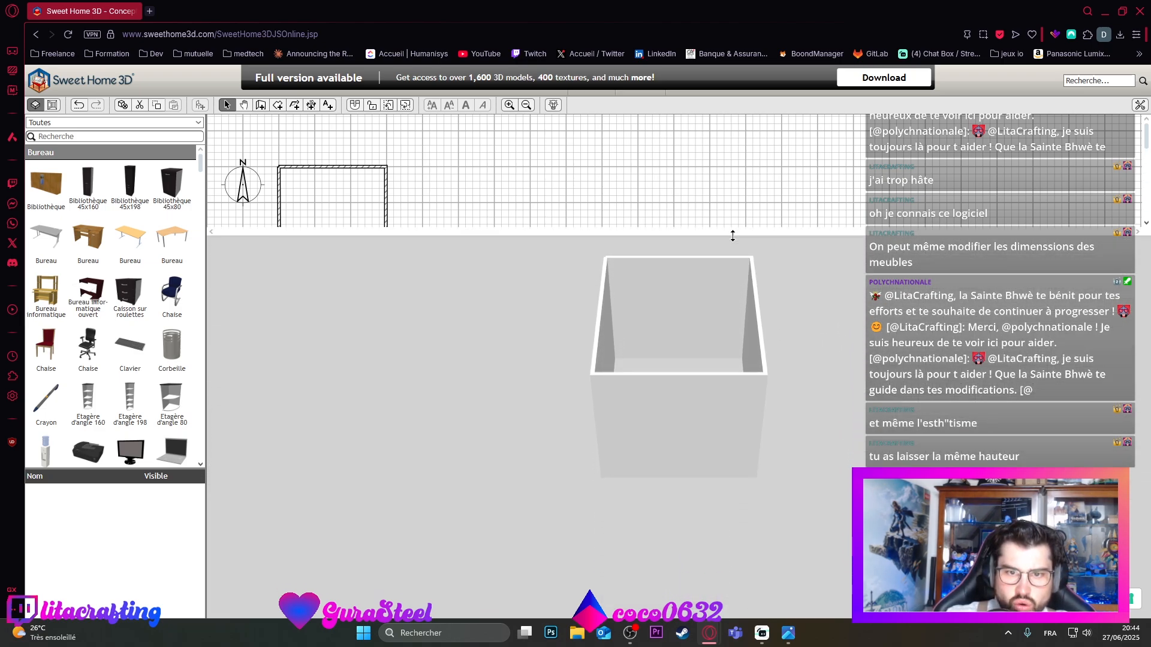
{"action": "left_click_drag", "start_coordinate": [683, 398], "coordinate": [676, 286]}
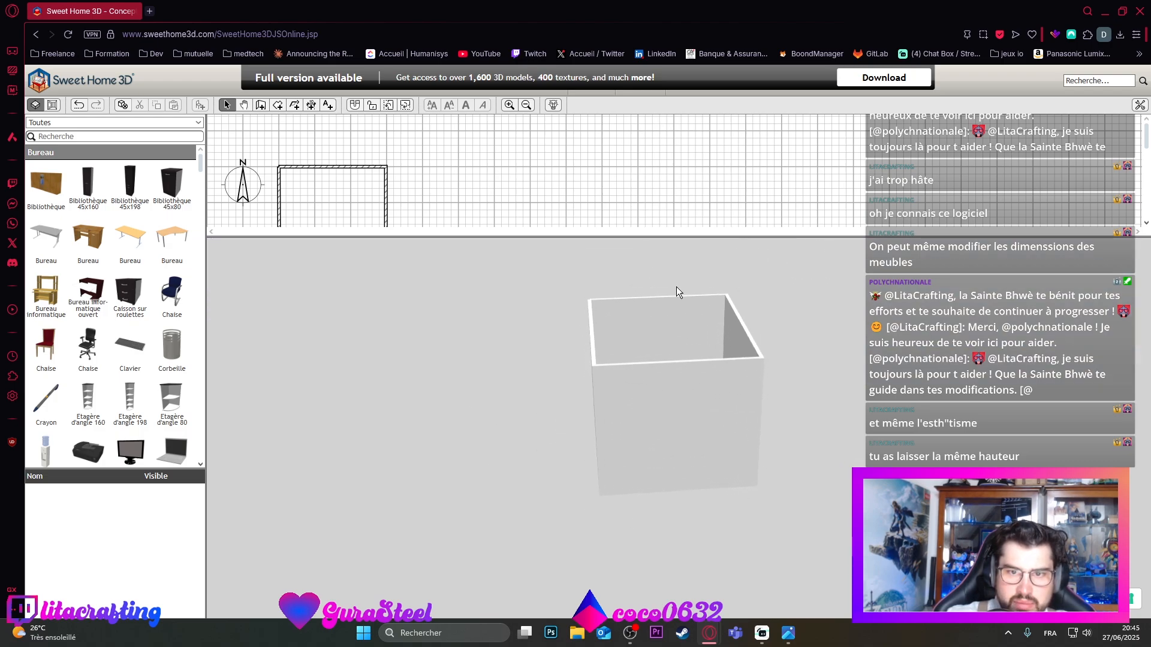
{"action": "left_click_drag", "start_coordinate": [658, 236], "coordinate": [647, 447]}
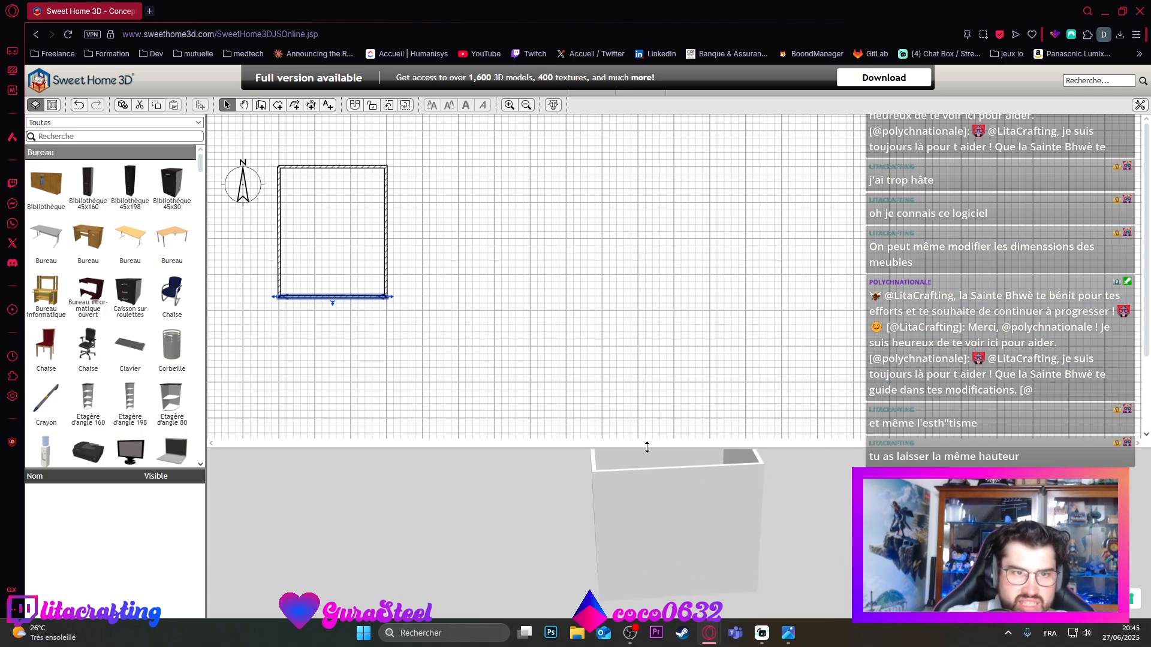
{"action": "left_click", "coordinate": [277, 105]}
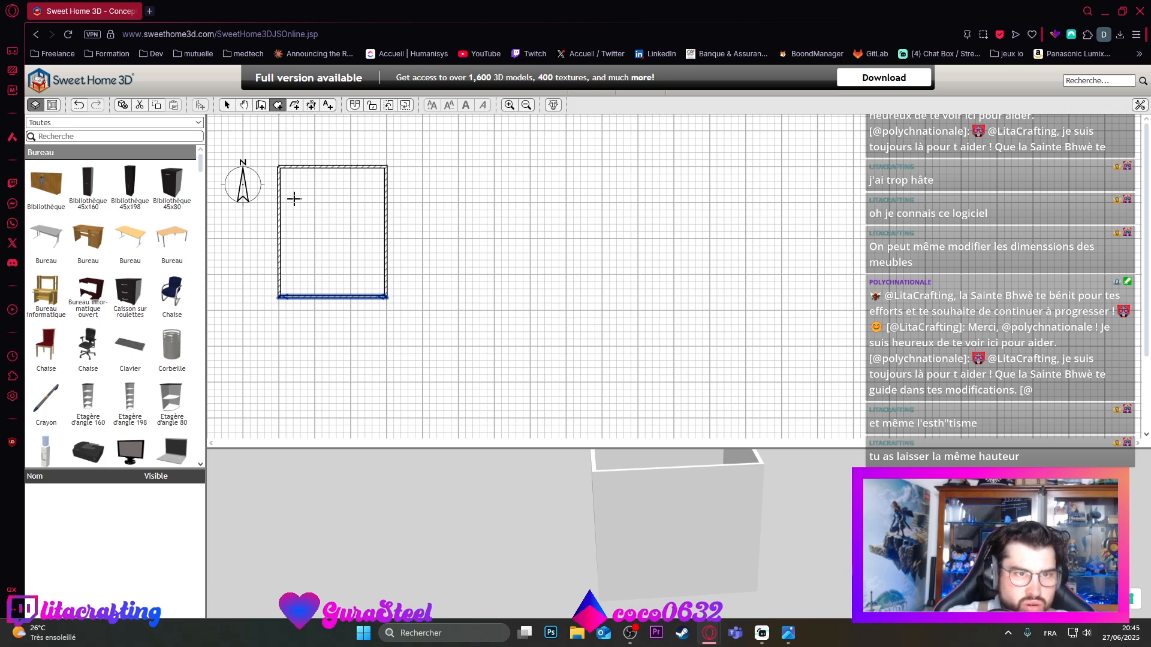
{"action": "left_click", "coordinate": [279, 167]}
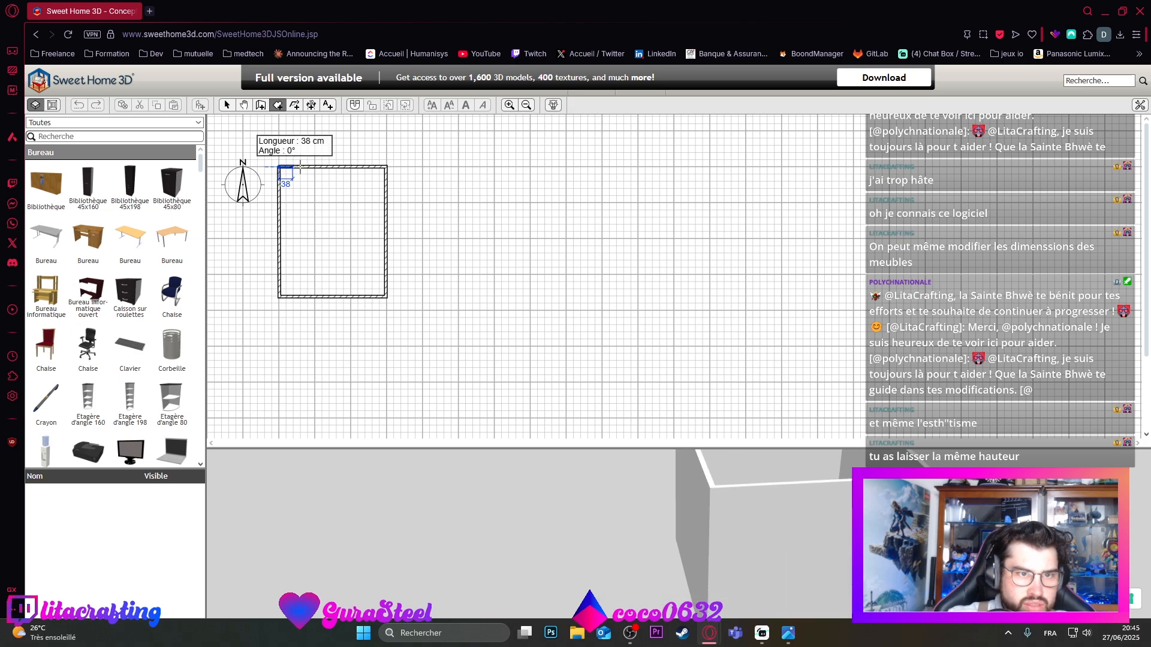
{"action": "left_click", "coordinate": [384, 168]}
{"action": "left_click", "coordinate": [386, 297]}
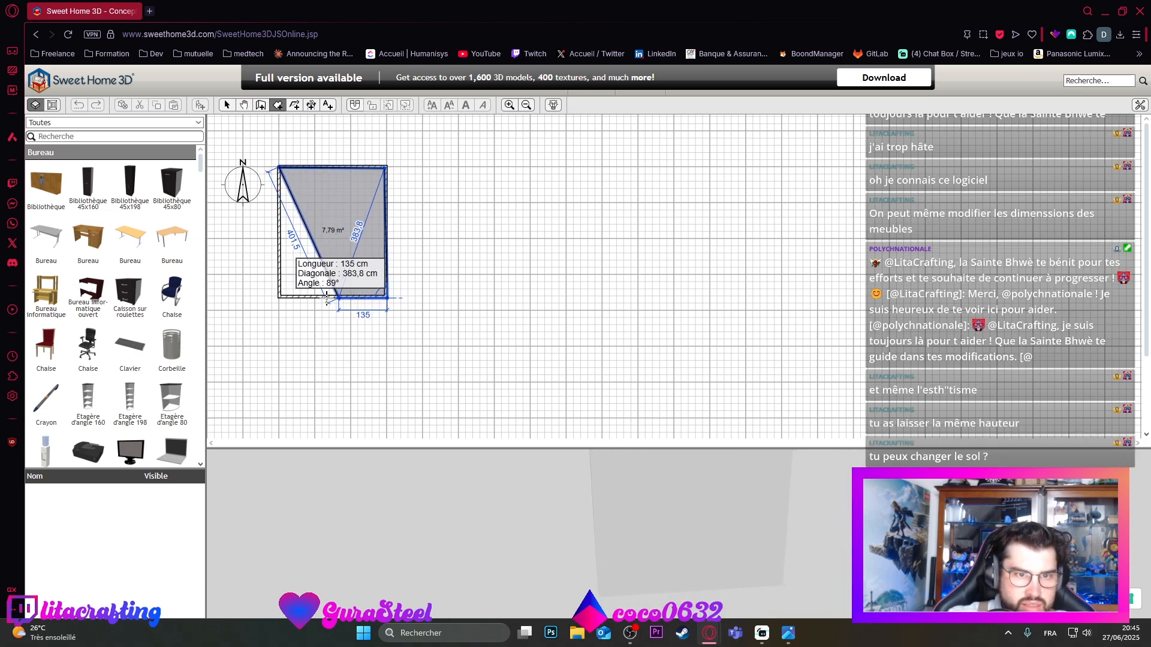
{"action": "left_click", "coordinate": [280, 295]}
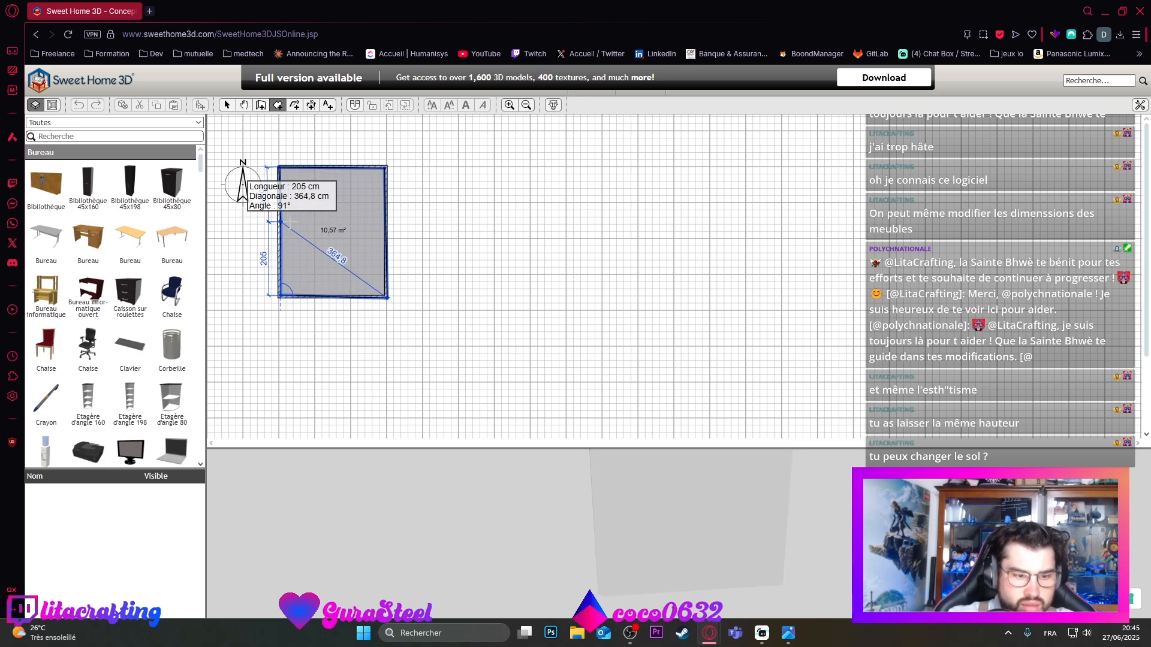
{"action": "left_click", "coordinate": [280, 295]}
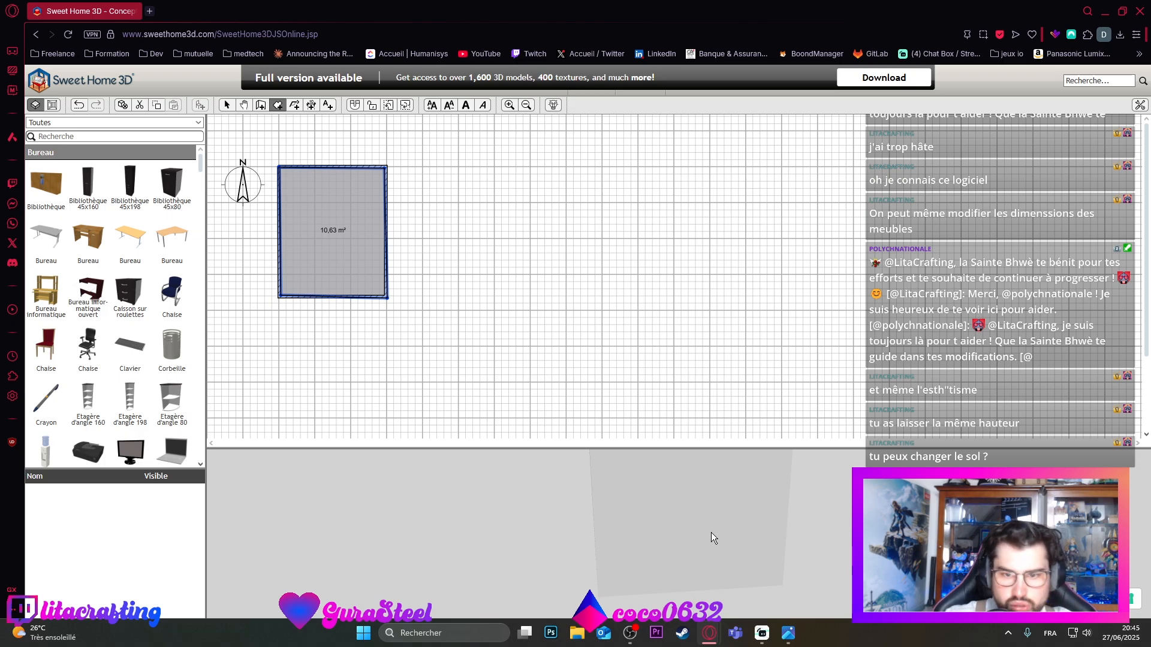
Step: Enlarge the 3D view and examine the walls and new floor from above
{"action": "left_click_drag", "start_coordinate": [674, 504], "coordinate": [670, 526]}
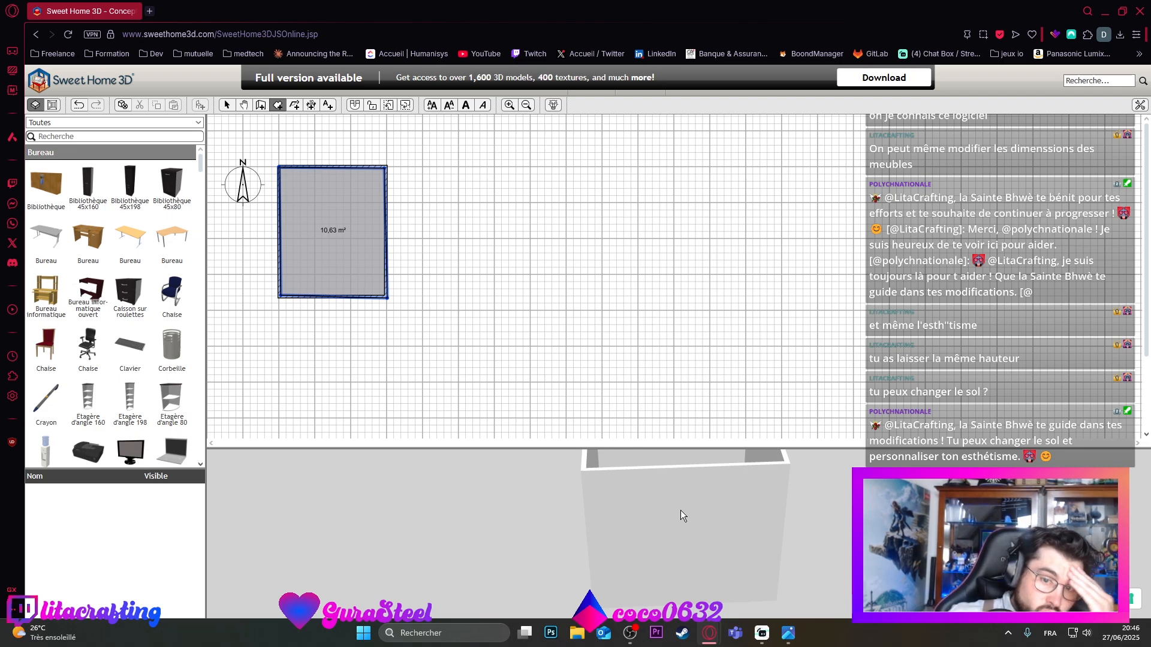
{"action": "left_click_drag", "start_coordinate": [681, 513], "coordinate": [696, 287]}
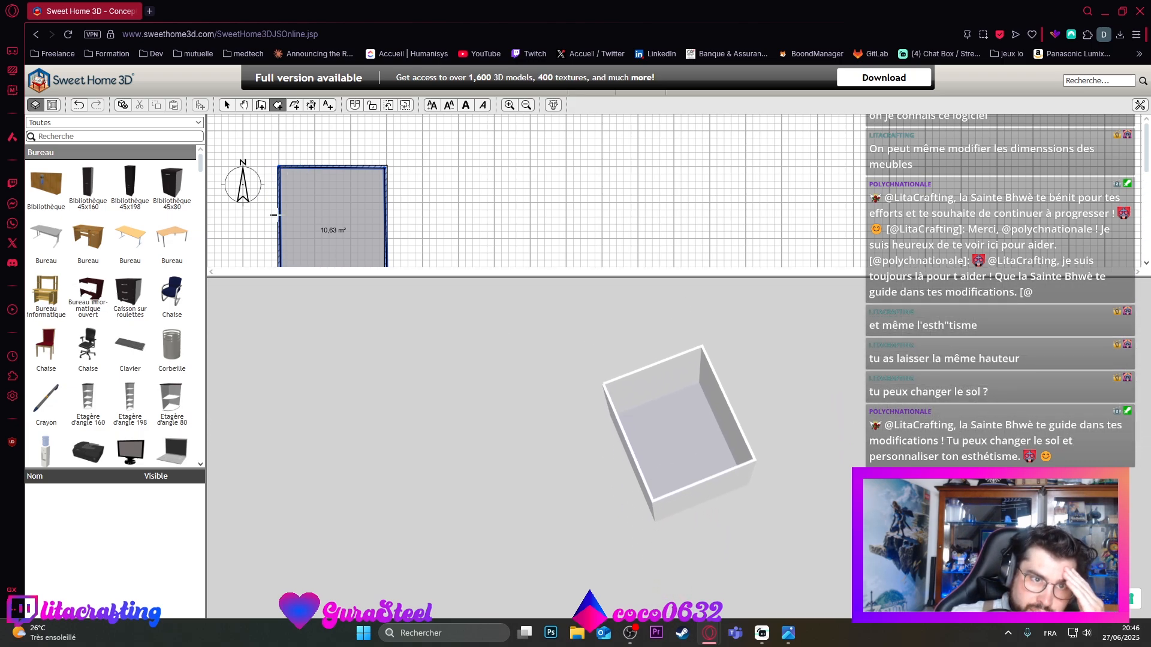
{"action": "left_click_drag", "start_coordinate": [659, 442], "coordinate": [700, 534]}
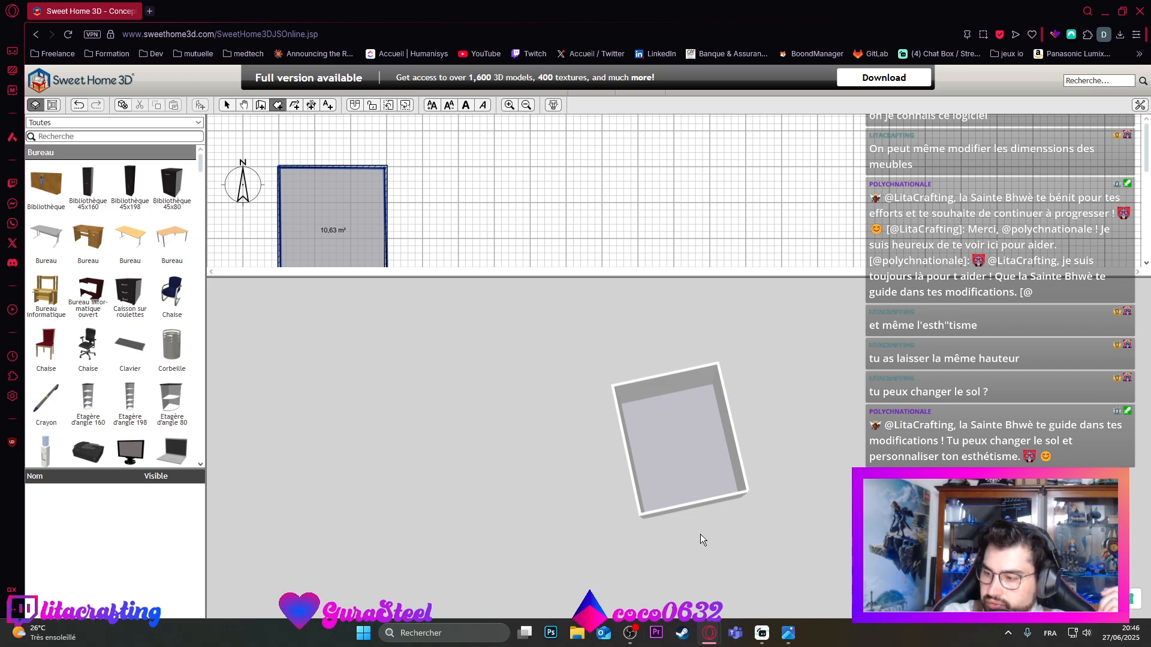
{"action": "left_click_drag", "start_coordinate": [799, 540], "coordinate": [632, 504]}
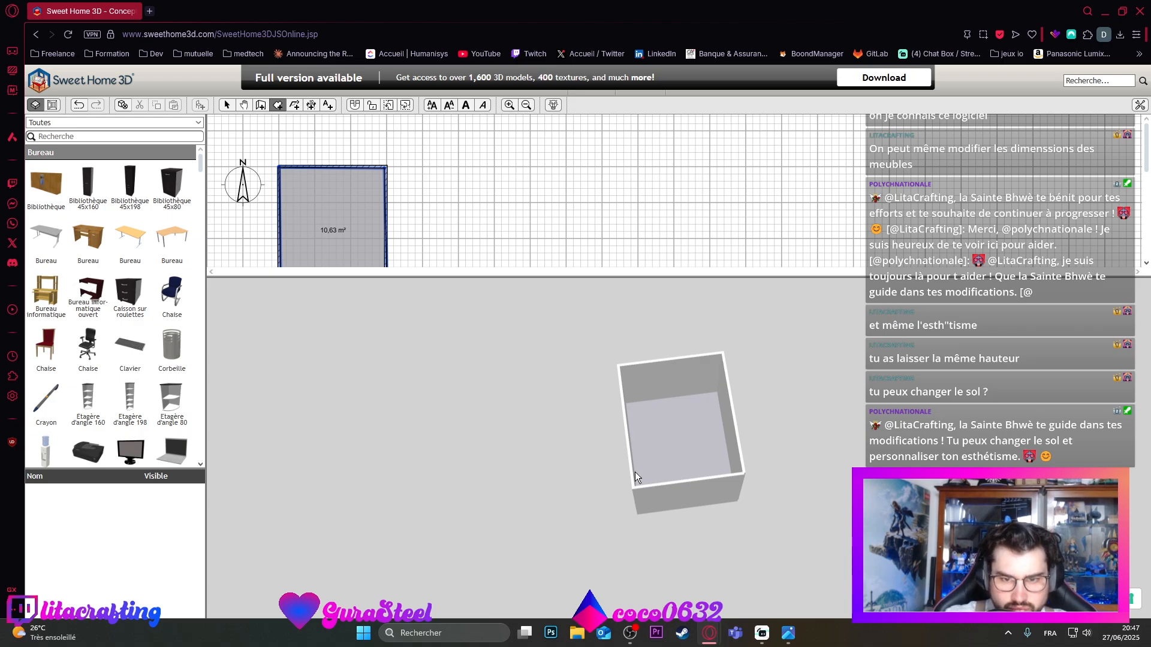
Step: Give the 2D plan more space than the 3D view, then zoom in on the room plan and centre it
{"action": "left_click_drag", "start_coordinate": [635, 472], "coordinate": [634, 431]}
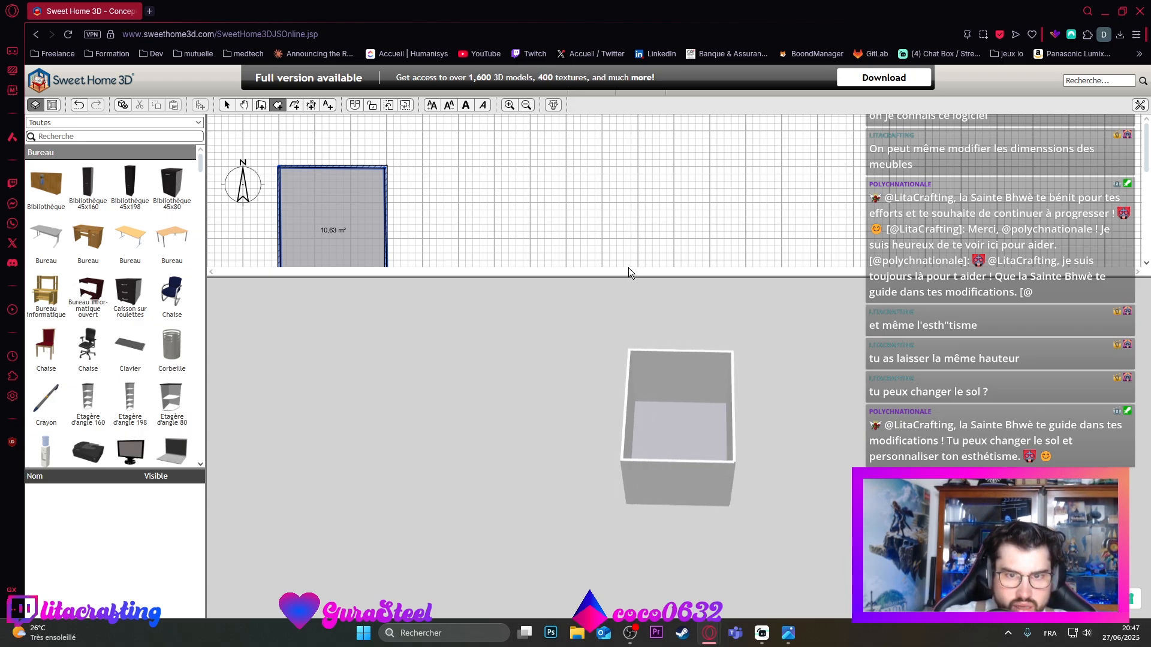
{"action": "left_click_drag", "start_coordinate": [631, 275], "coordinate": [631, 466]}
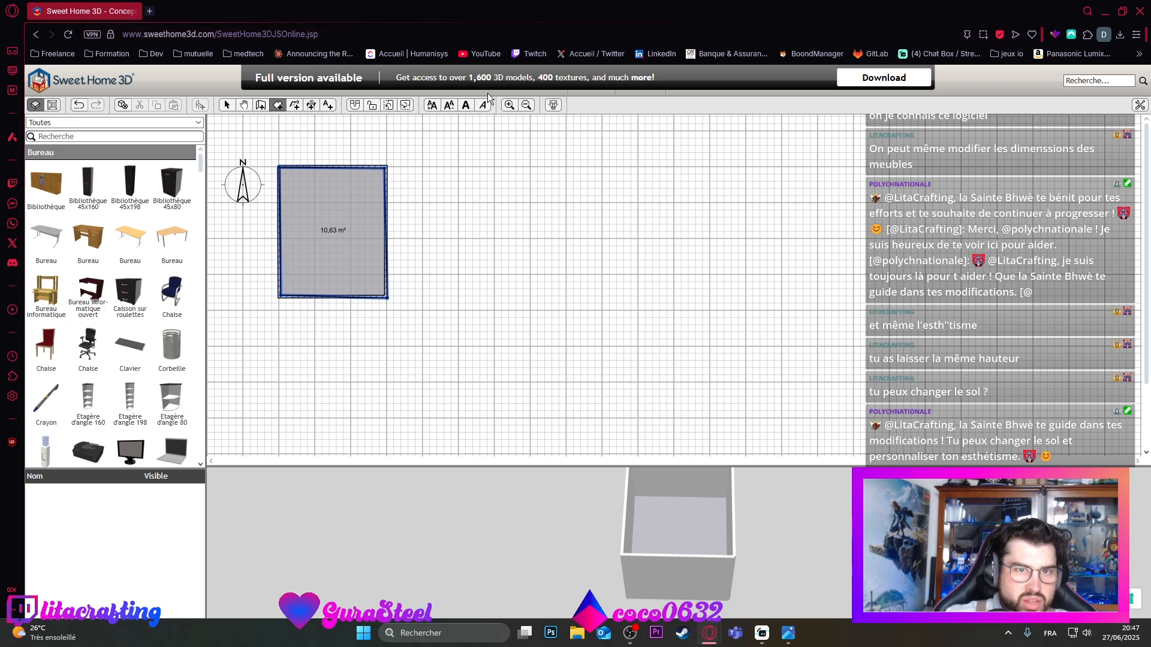
{"action": "left_click", "coordinate": [508, 105]}
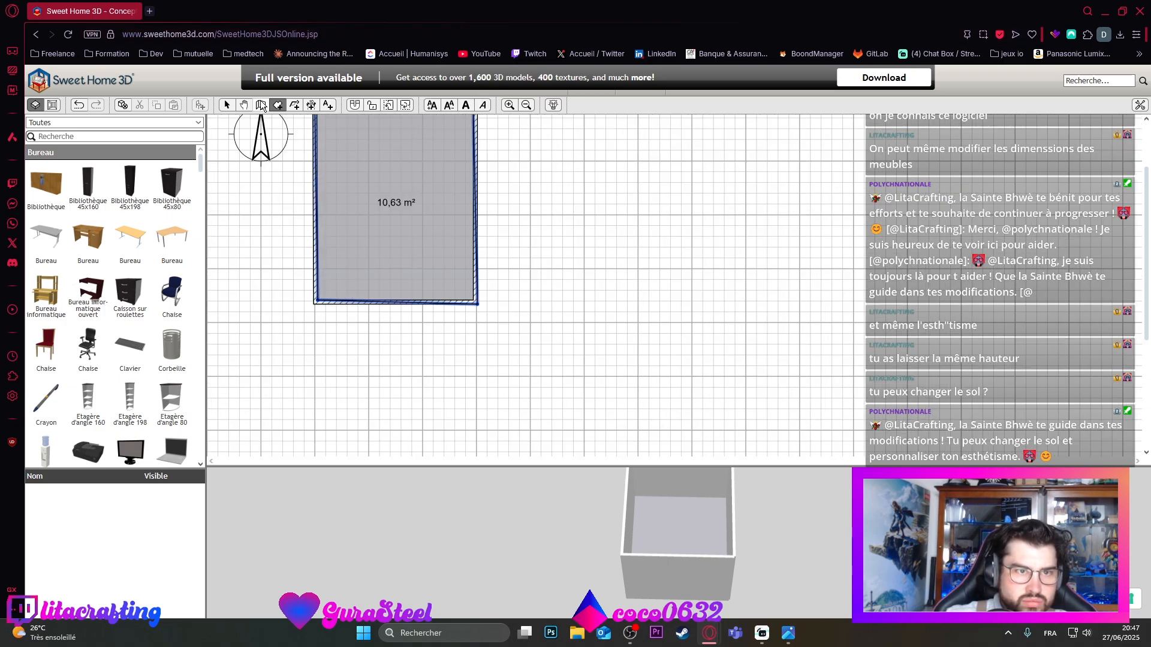
{"action": "left_click", "coordinate": [243, 105]}
{"action": "left_click_drag", "start_coordinate": [262, 149], "coordinate": [264, 235]}
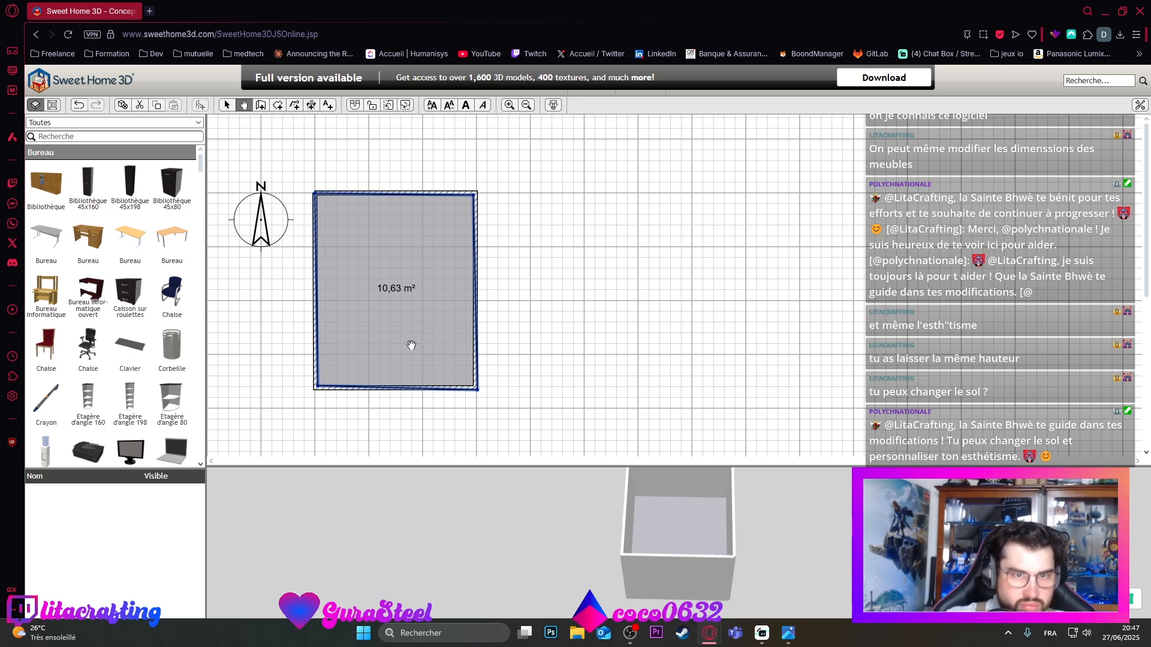
Step: Search the furniture catalogue for "porte" and limit the results to the category "Portes et fenêtres"
{"action": "left_click", "coordinate": [84, 137]}
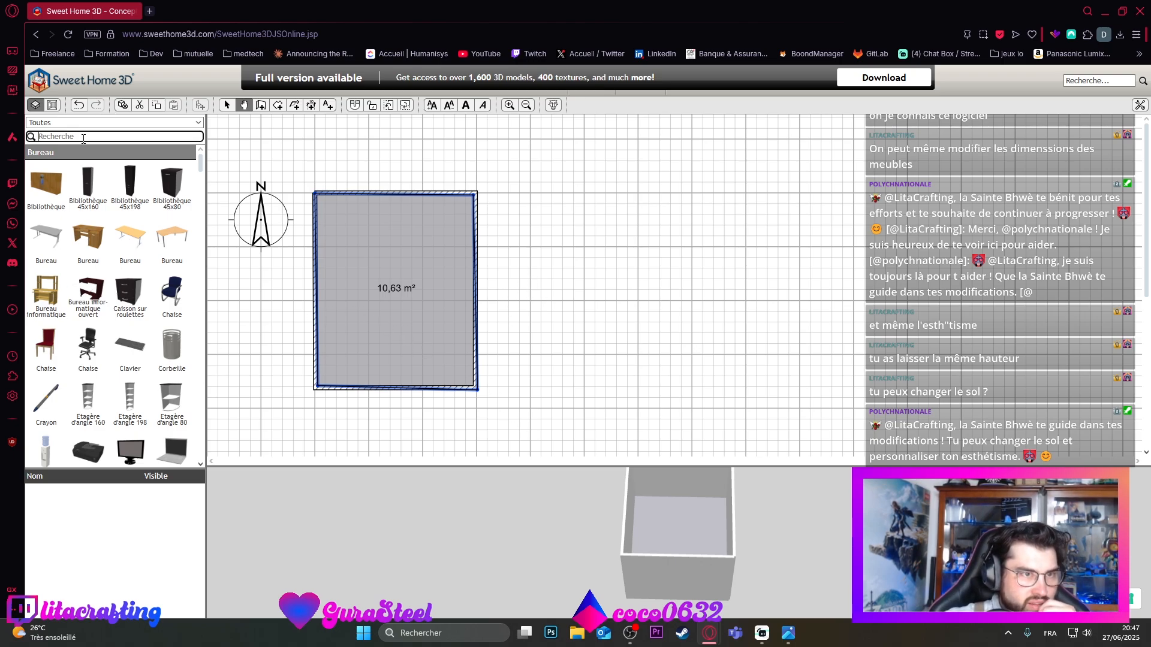
{"action": "type", "text": "porte"}
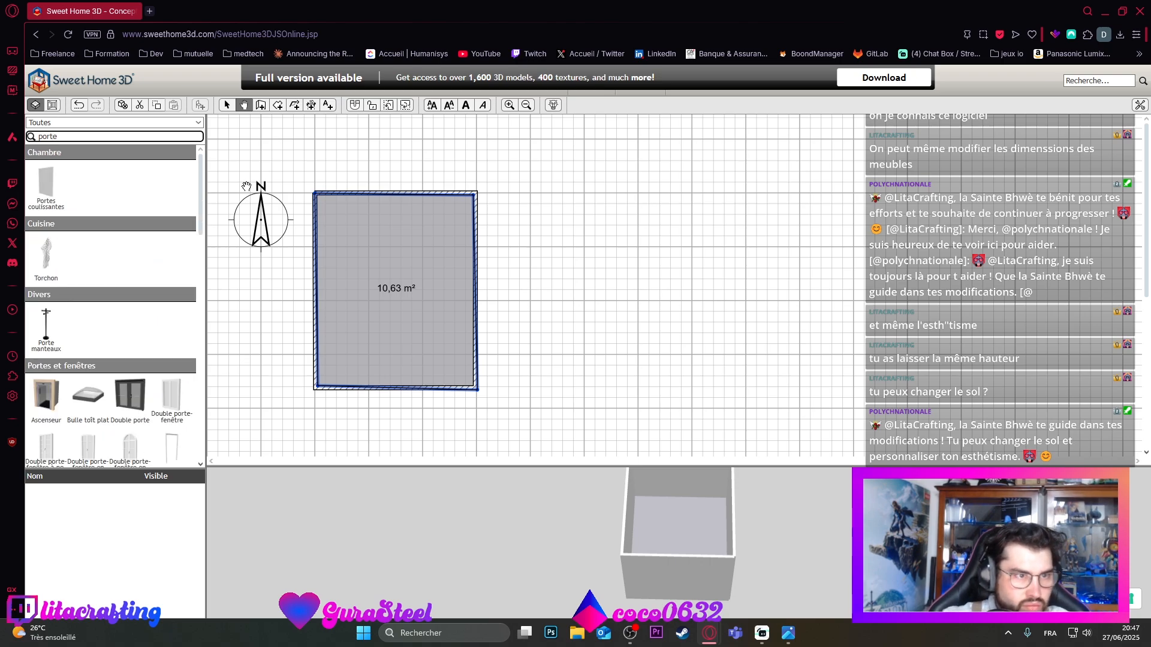
{"action": "scroll", "coordinate": [94, 280], "scroll_direction": "down", "scroll_amount": 3}
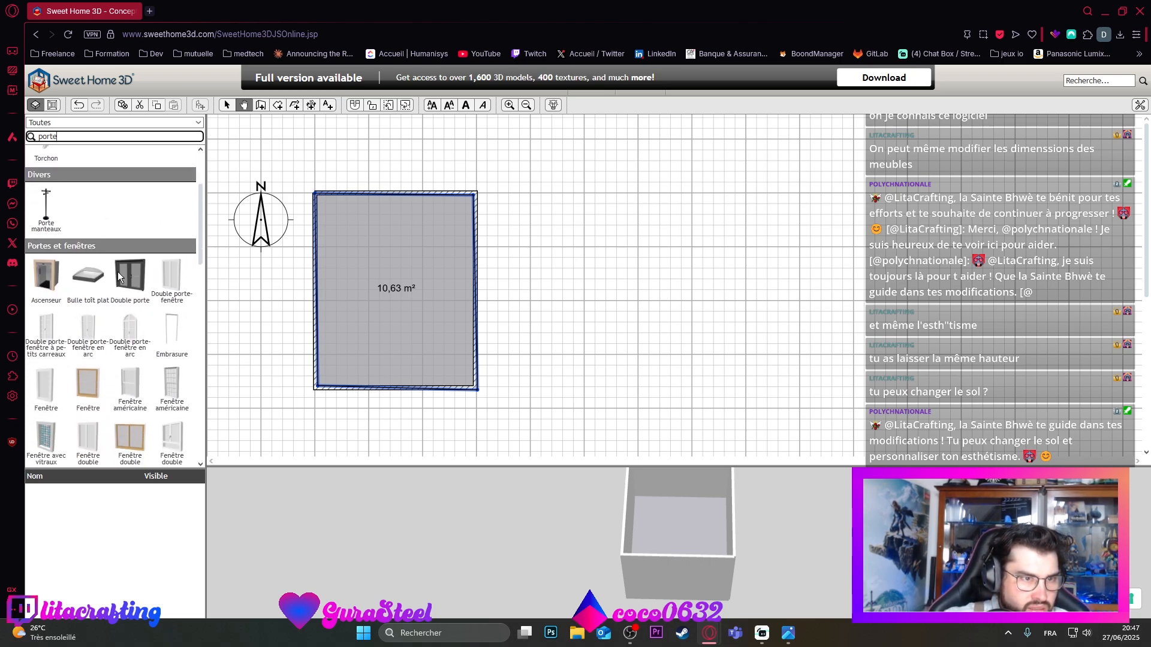
{"action": "scroll", "coordinate": [102, 330], "scroll_direction": "down", "scroll_amount": 1}
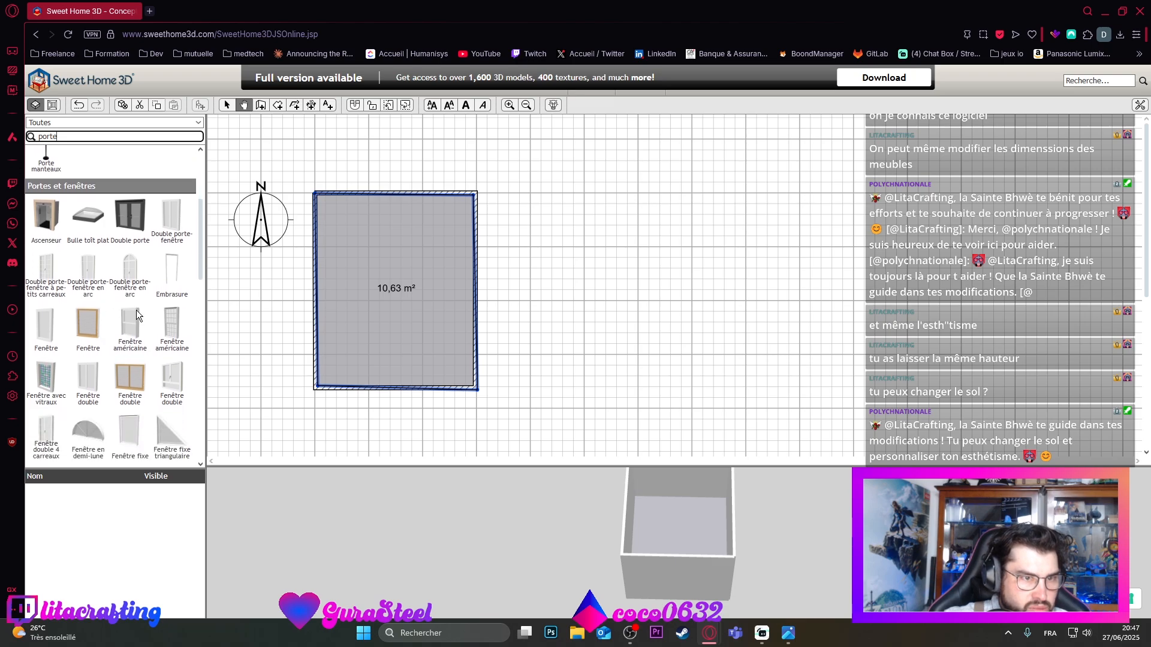
{"action": "scroll", "coordinate": [144, 326], "scroll_direction": "down", "scroll_amount": 2}
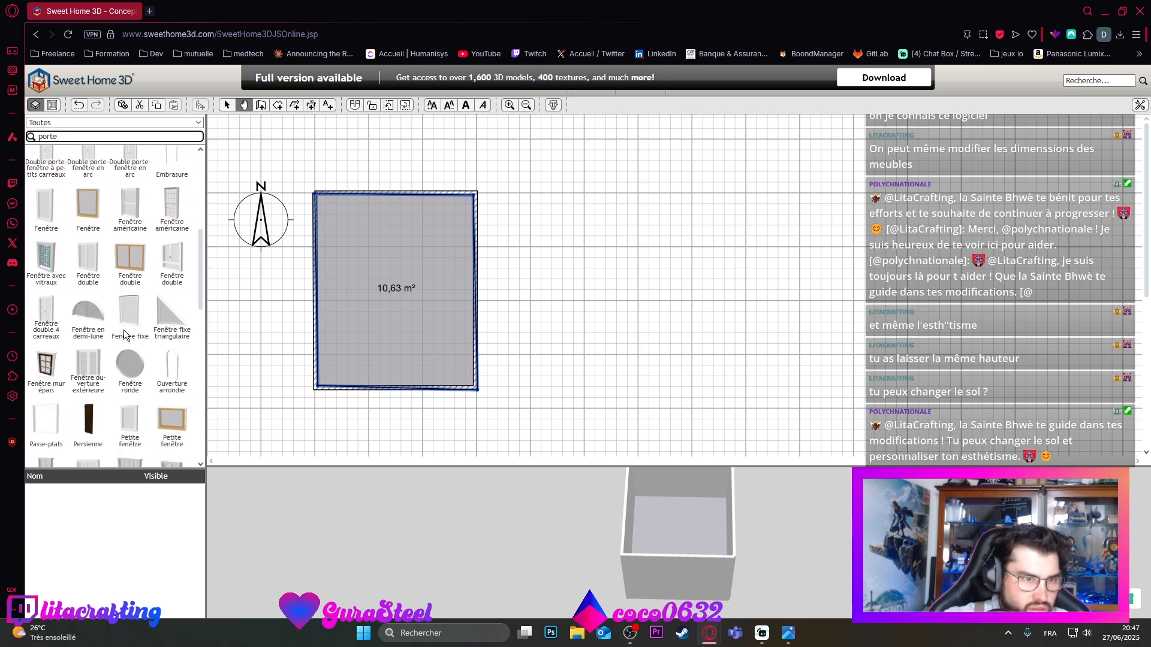
{"action": "scroll", "coordinate": [124, 329], "scroll_direction": "down", "scroll_amount": 3}
{"action": "scroll", "coordinate": [123, 324], "scroll_direction": "up", "scroll_amount": 5}
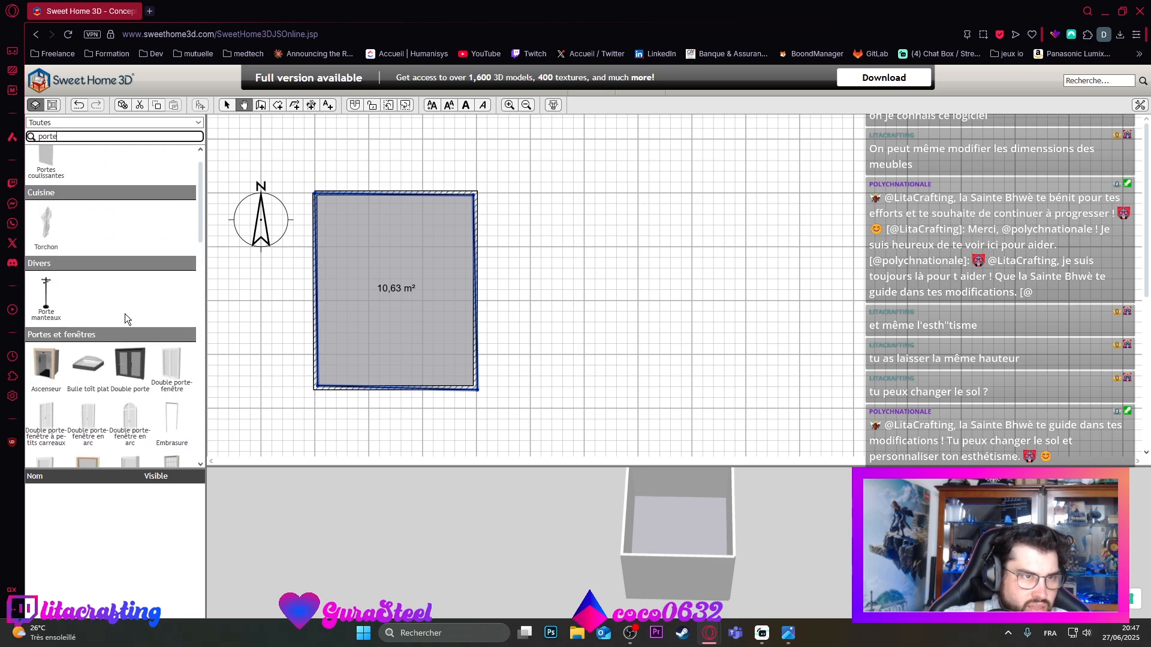
{"action": "left_click", "coordinate": [125, 124]}
{"action": "left_click", "coordinate": [105, 266]}
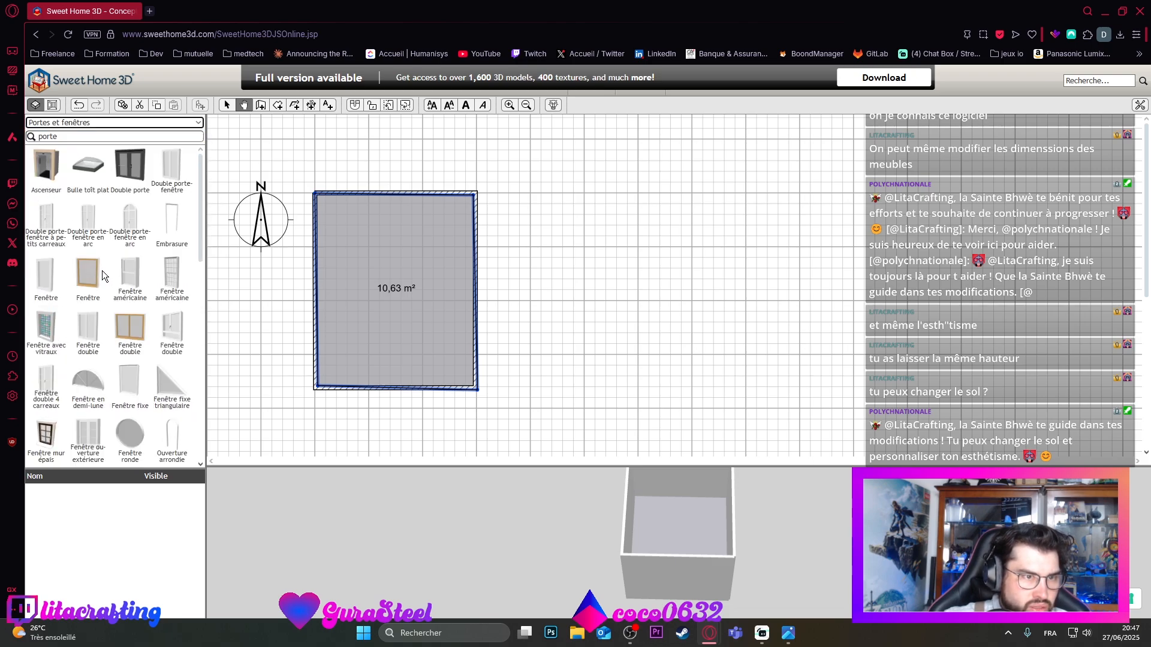
Step: Place the reddish-brown "Porte" model in the room's lower wall, about 12 cm from the left wall
{"action": "double_click", "coordinate": [84, 136]}
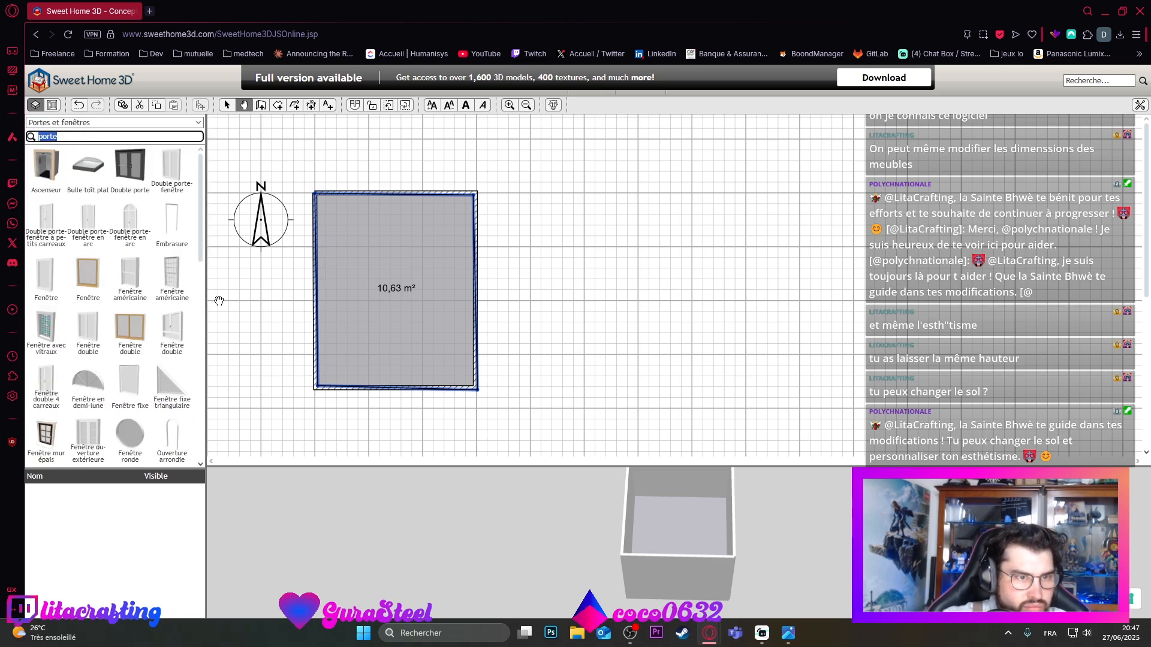
{"action": "scroll", "coordinate": [161, 306], "scroll_direction": "down", "scroll_amount": 3}
{"action": "scroll", "coordinate": [162, 327], "scroll_direction": "up", "scroll_amount": 3}
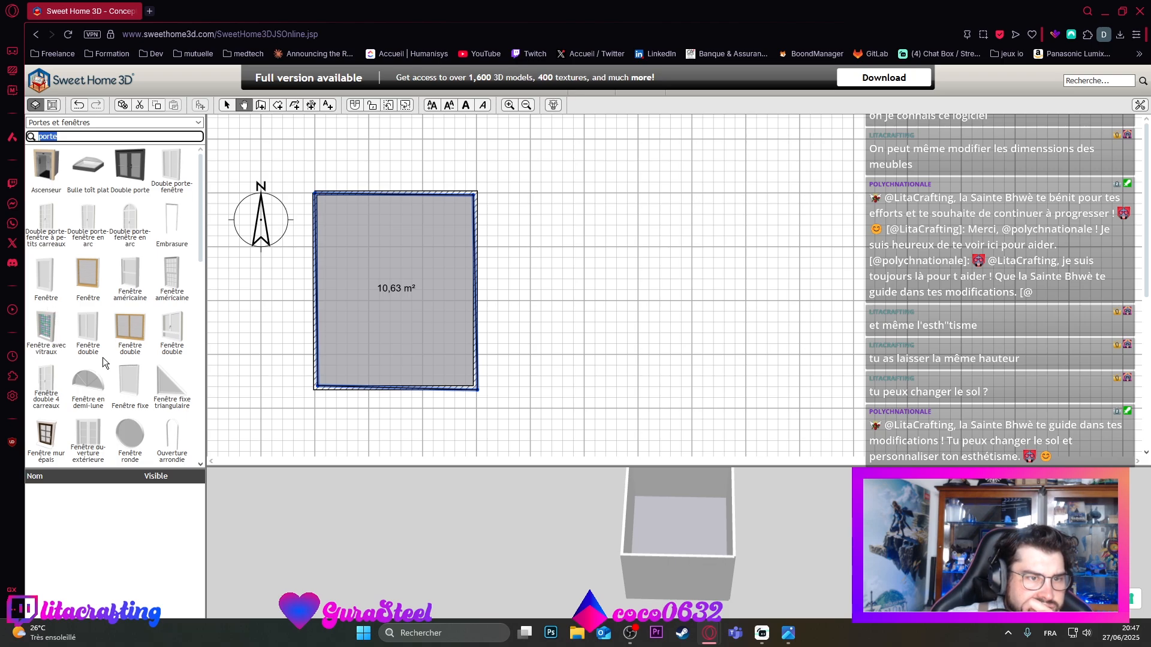
{"action": "scroll", "coordinate": [106, 364], "scroll_direction": "down", "scroll_amount": 1}
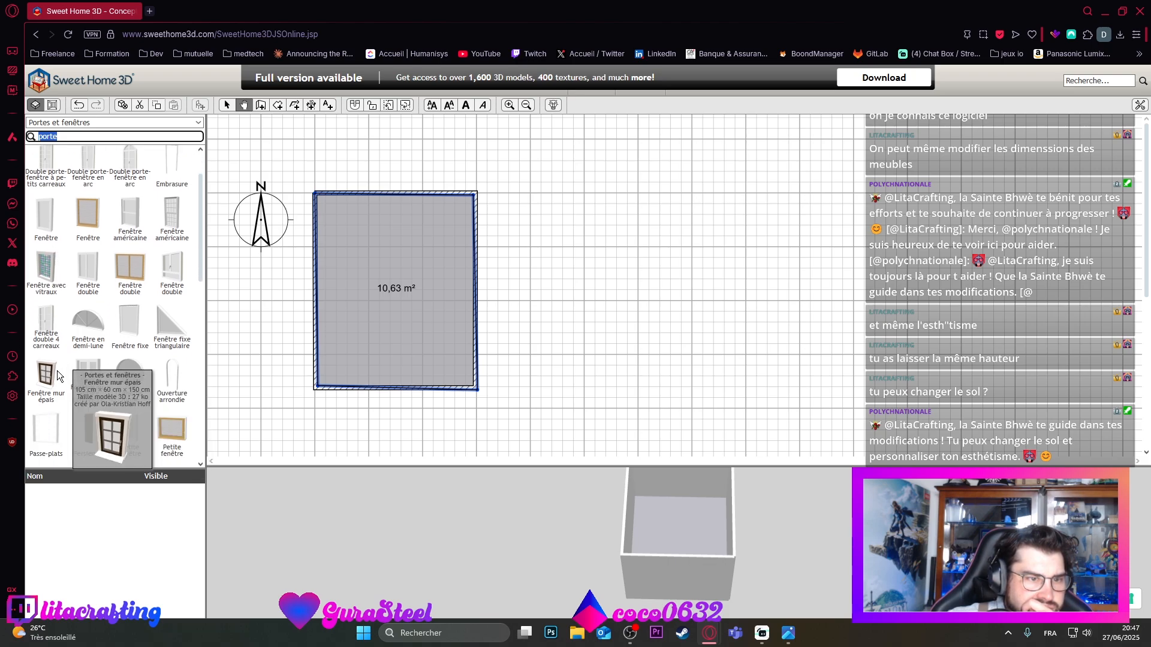
{"action": "scroll", "coordinate": [117, 407], "scroll_direction": "down", "scroll_amount": 2}
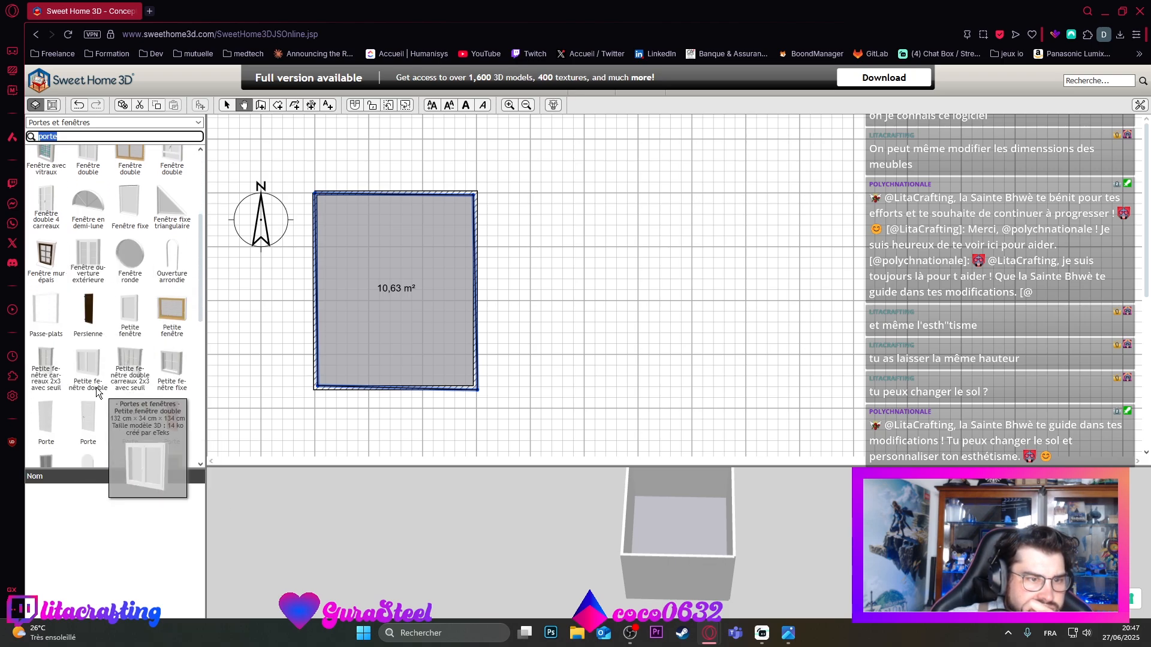
{"action": "scroll", "coordinate": [99, 383], "scroll_direction": "down", "scroll_amount": 2}
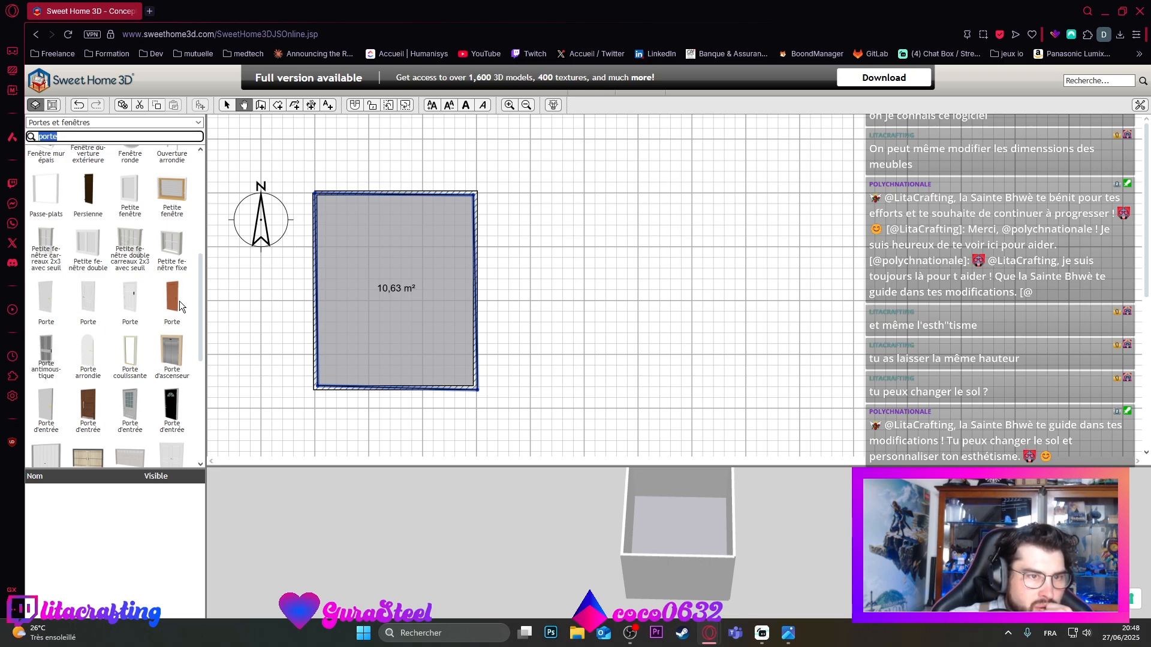
{"action": "scroll", "coordinate": [139, 338], "scroll_direction": "down", "scroll_amount": 5}
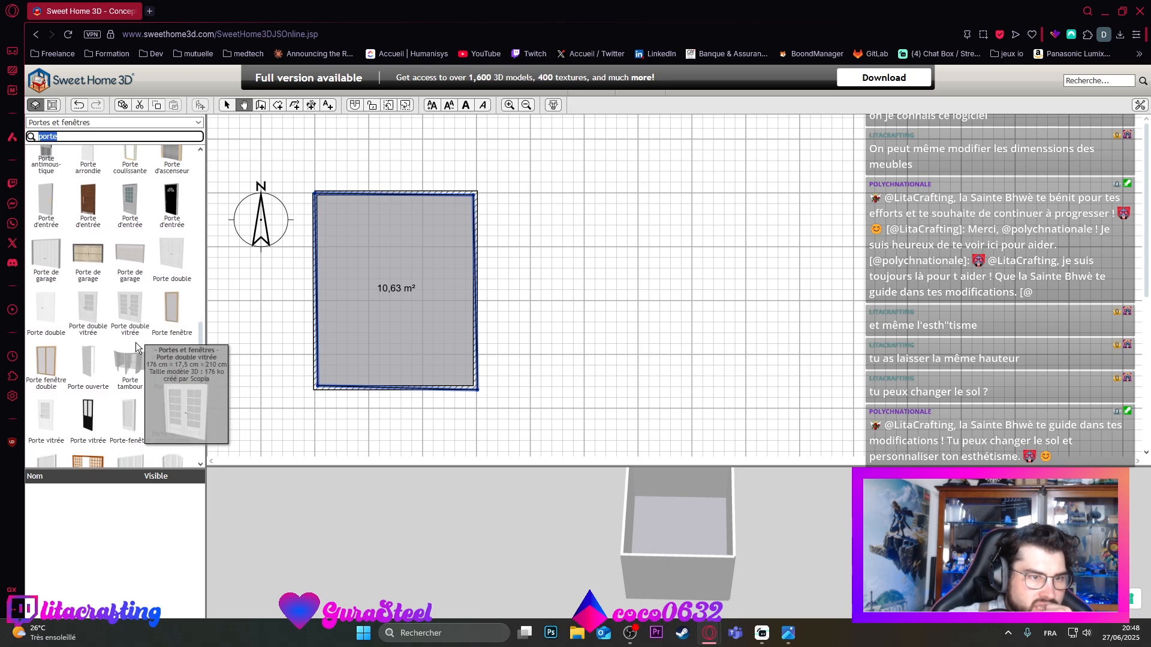
{"action": "scroll", "coordinate": [136, 345], "scroll_direction": "down", "scroll_amount": 2}
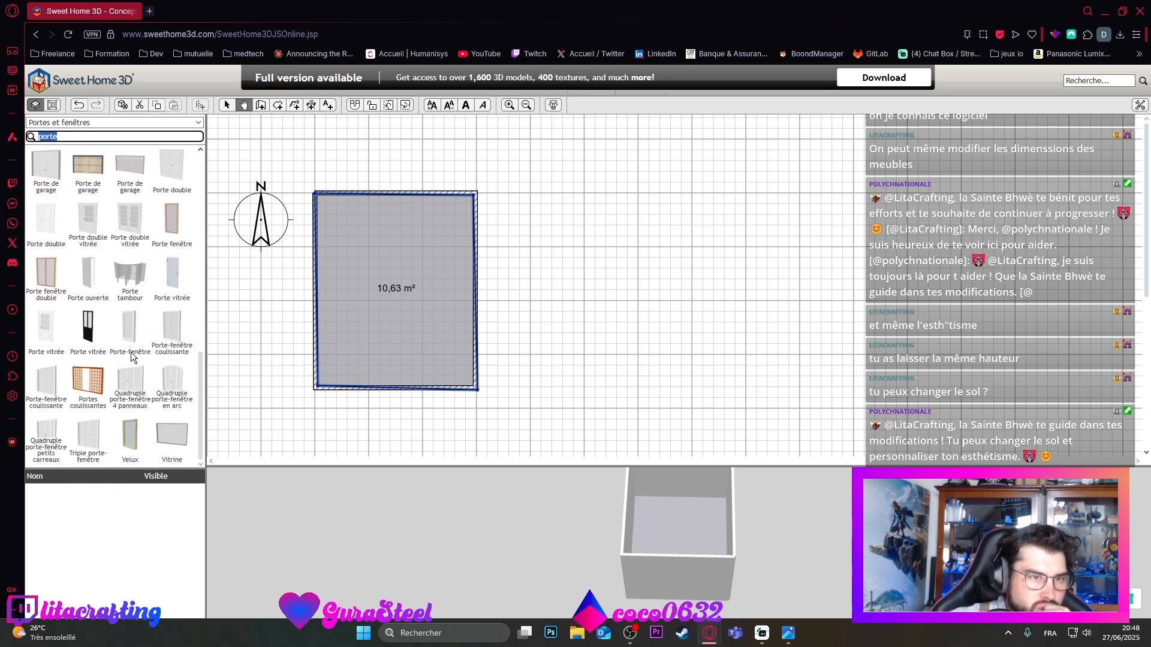
{"action": "scroll", "coordinate": [132, 353], "scroll_direction": "up", "scroll_amount": 5}
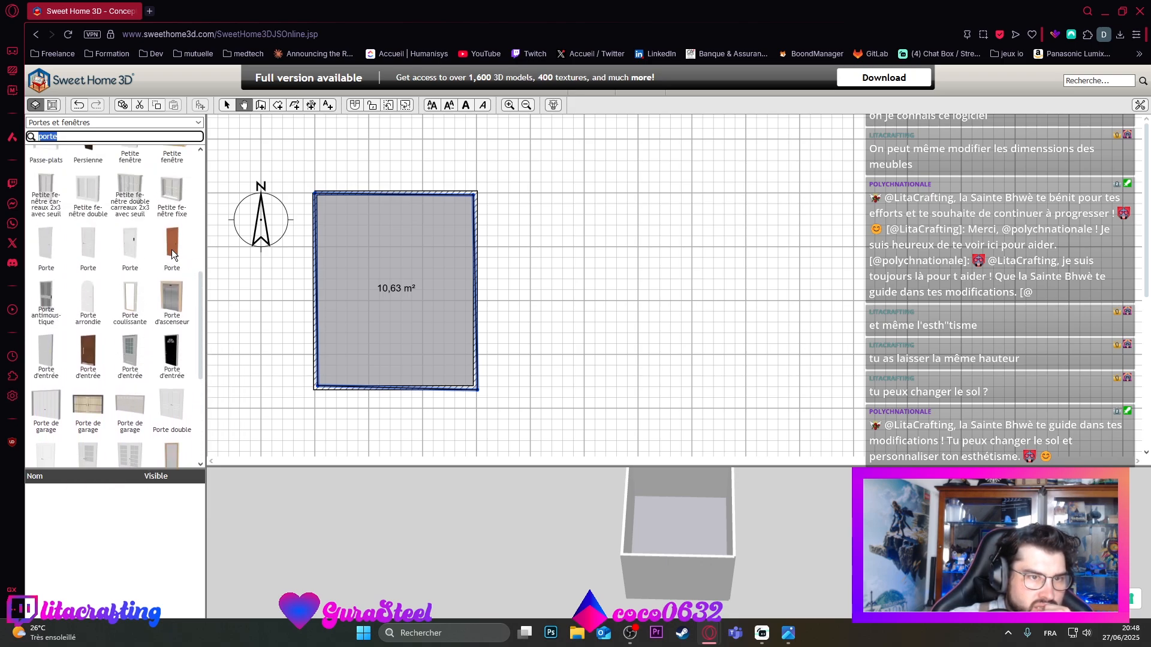
{"action": "left_click", "coordinate": [171, 250]}
{"action": "left_click_drag", "start_coordinate": [174, 245], "coordinate": [325, 390]}
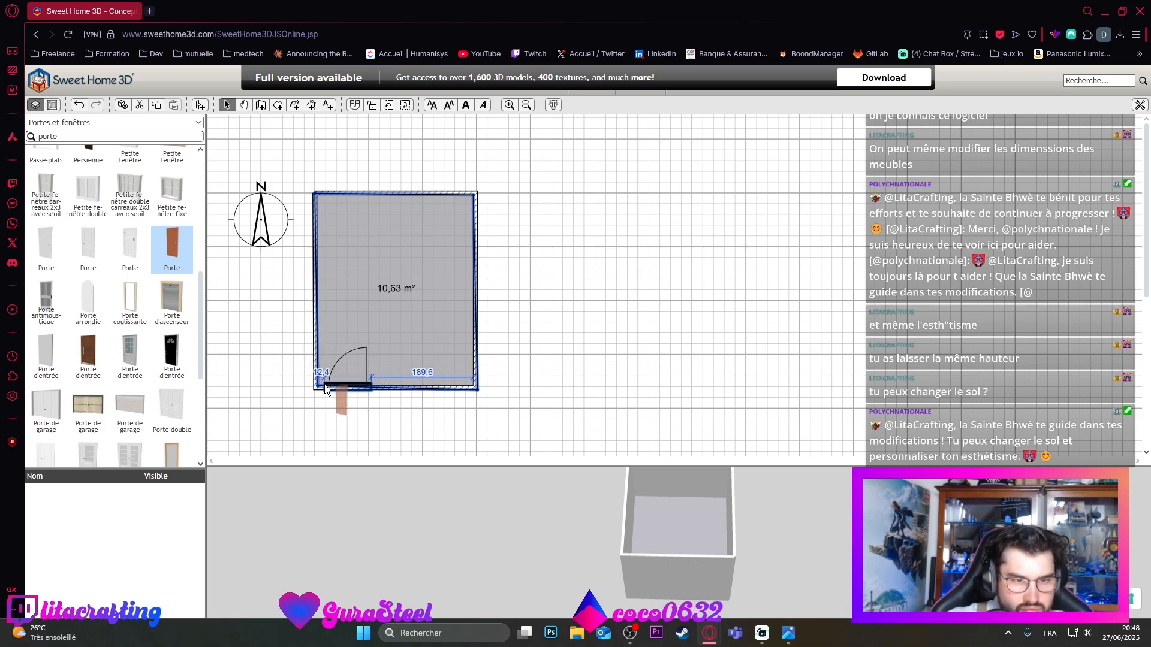
Step: Slide the door along the lower wall into the left corner and review its position and size settings
{"action": "left_click_drag", "start_coordinate": [326, 389], "coordinate": [318, 386]}
{"action": "double_click", "coordinate": [340, 384]}
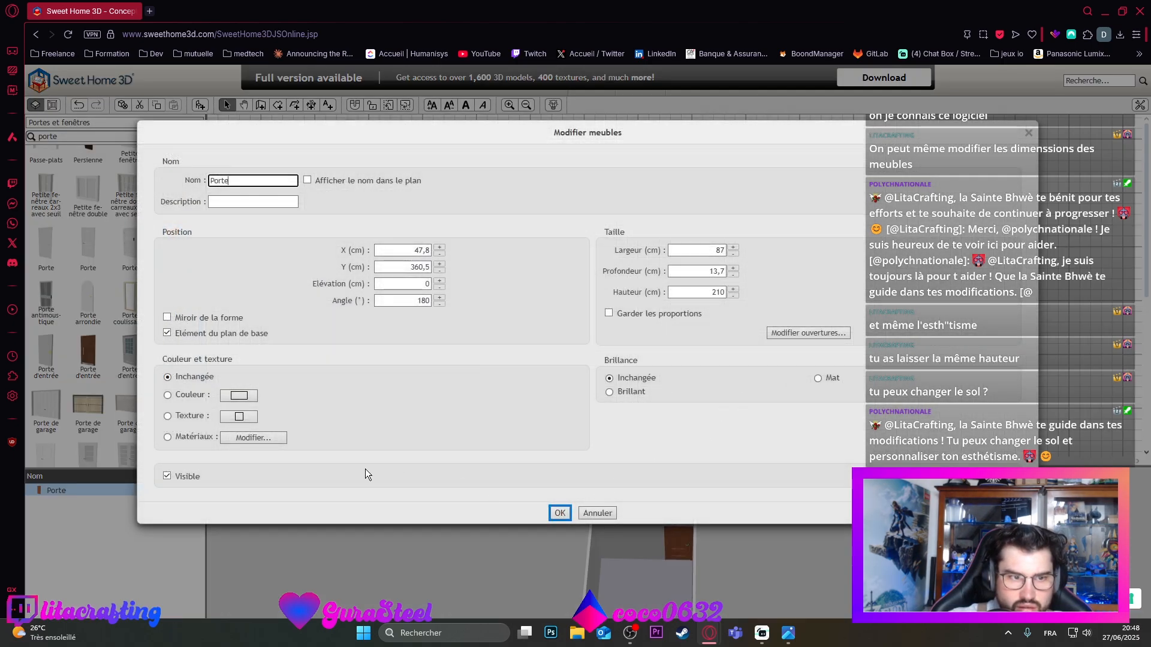
{"action": "left_click", "coordinate": [559, 513]}
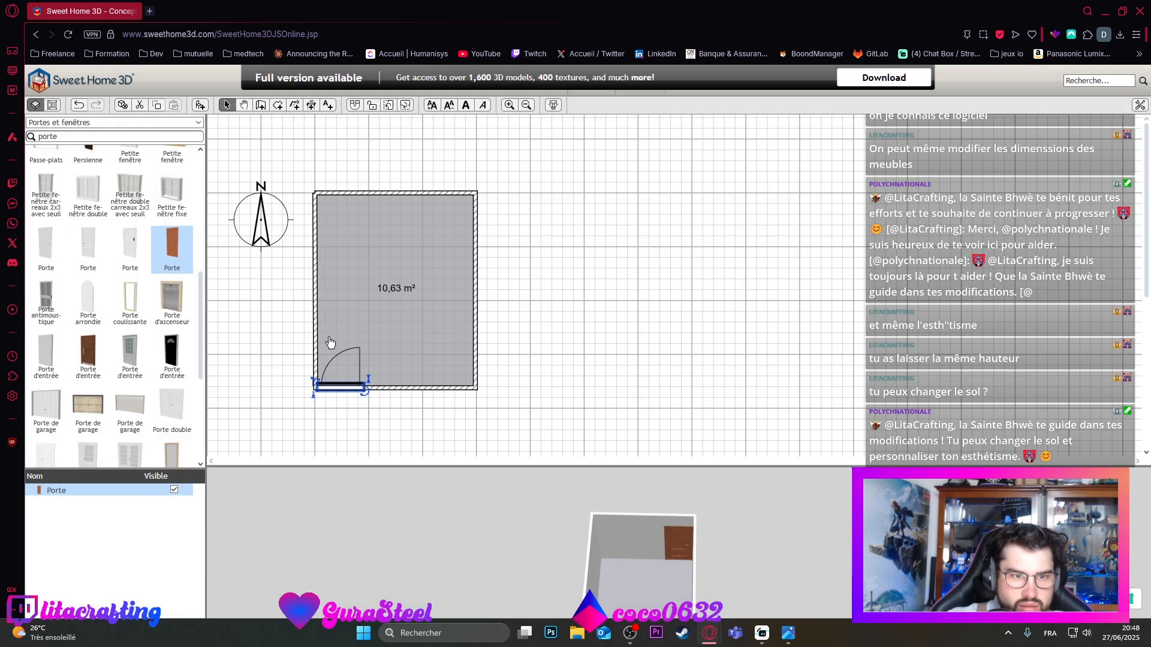
Step: Narrow the door to about 83 cm and turn it in the lower wall so that it opens outward
{"action": "left_click_drag", "start_coordinate": [367, 393], "coordinate": [337, 388]}
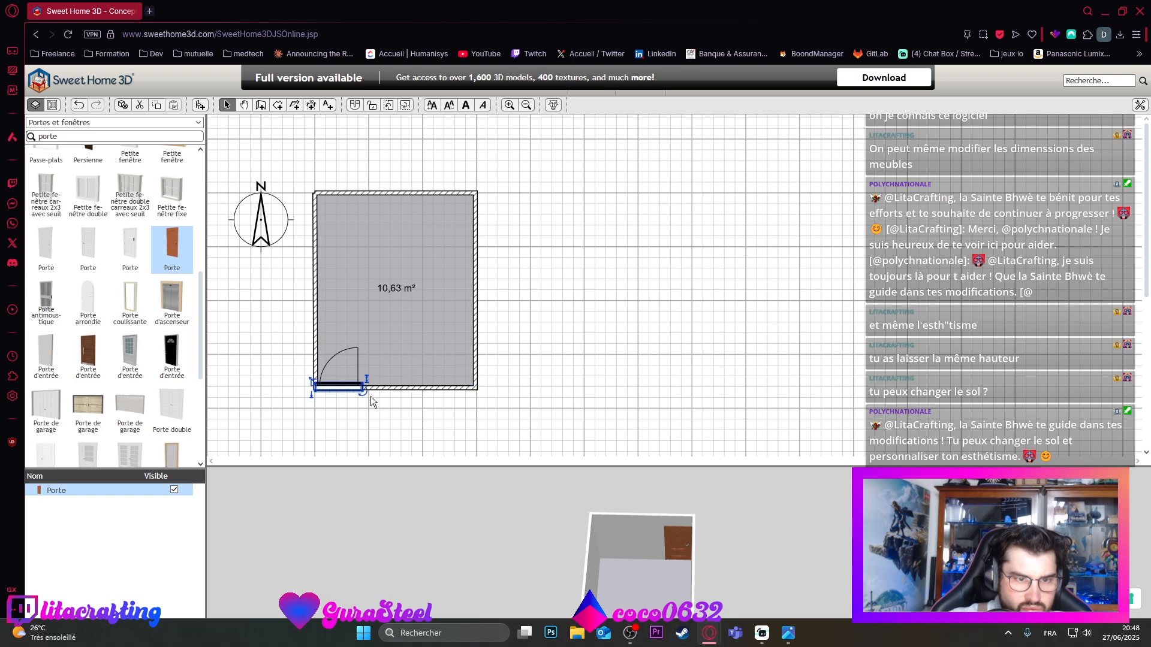
{"action": "left_click", "coordinate": [311, 396]}
{"action": "left_click", "coordinate": [337, 387]}
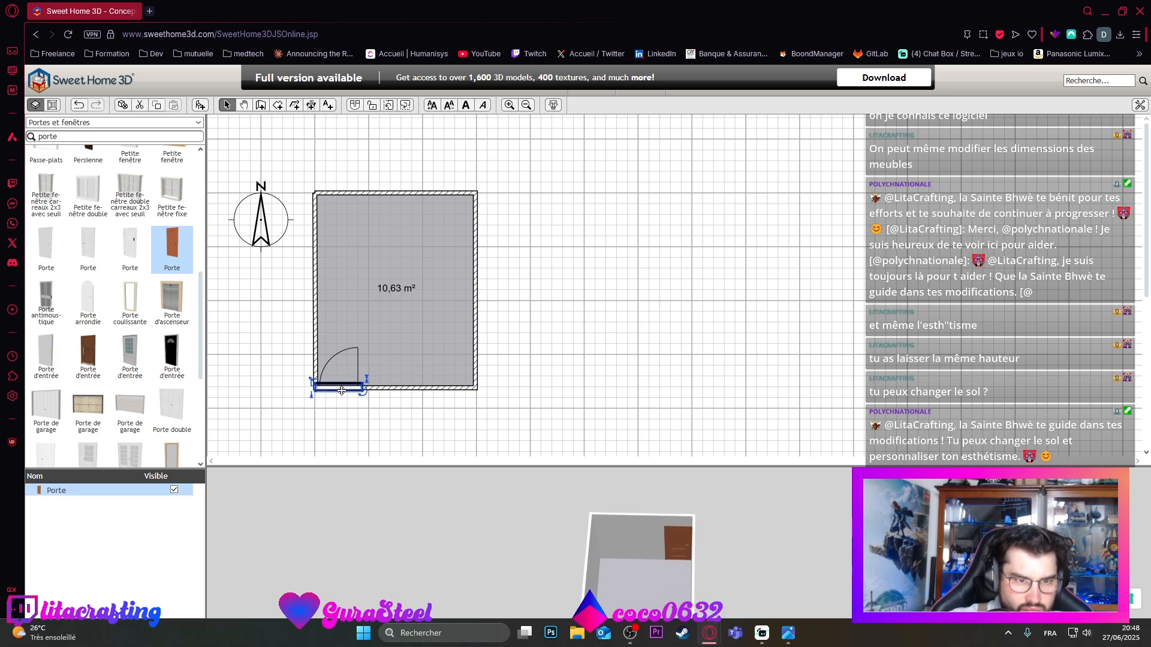
{"action": "left_click", "coordinate": [368, 382]}
{"action": "left_click", "coordinate": [335, 387]}
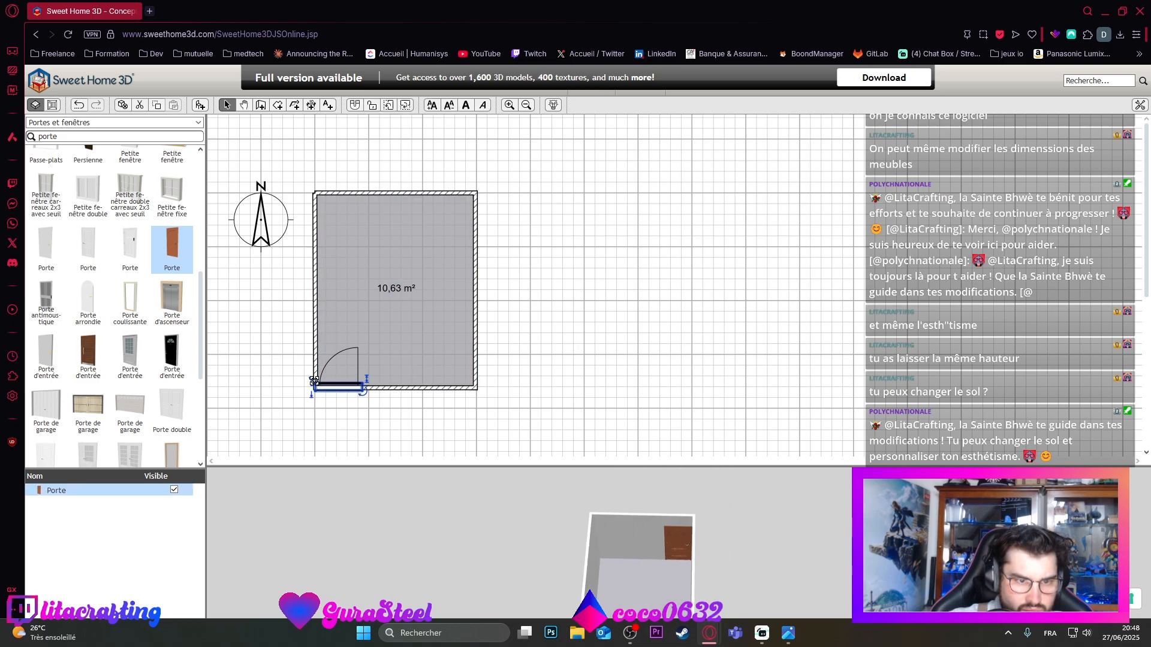
{"action": "mouse_move", "coordinate": [313, 380]}
{"action": "left_mouse_down"}
{"action": "mouse_move", "coordinate": [266, 381]}
{"action": "mouse_move", "coordinate": [315, 373]}
{"action": "mouse_move", "coordinate": [359, 407]}
{"action": "mouse_move", "coordinate": [395, 393]}
{"action": "mouse_move", "coordinate": [345, 371]}
{"action": "mouse_move", "coordinate": [308, 381]}
{"action": "left_mouse_up"}
{"action": "left_click", "coordinate": [328, 402]}
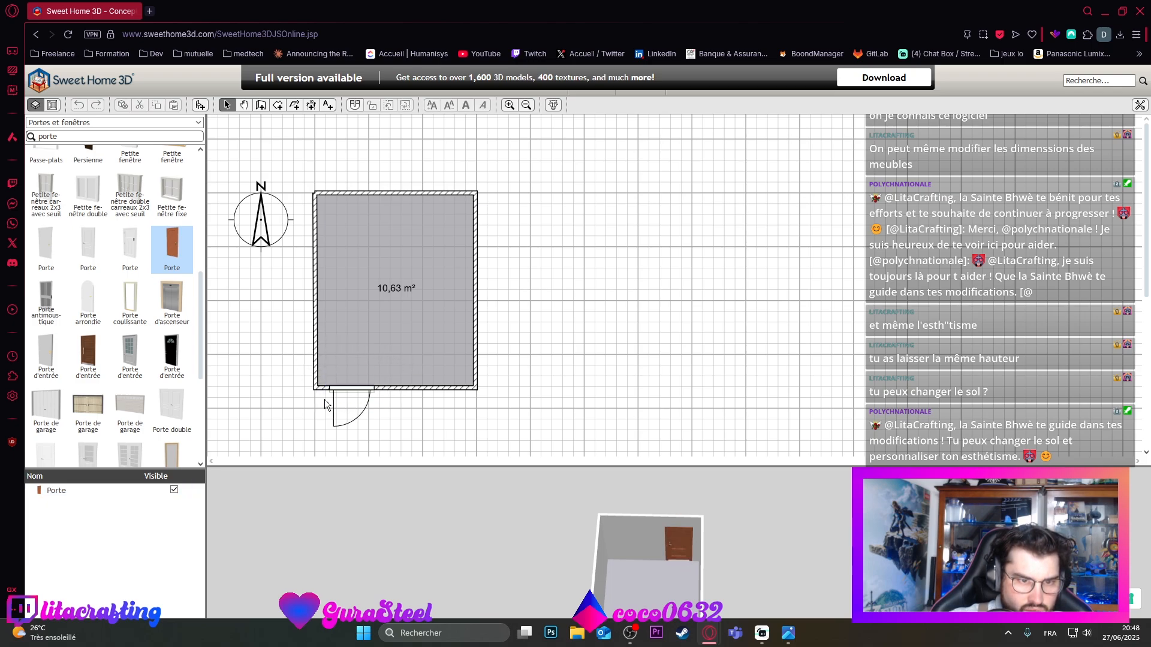
Step: Try to adjust the door leaf in the door's opening settings, viewing the model from above
{"action": "left_click", "coordinate": [335, 391]}
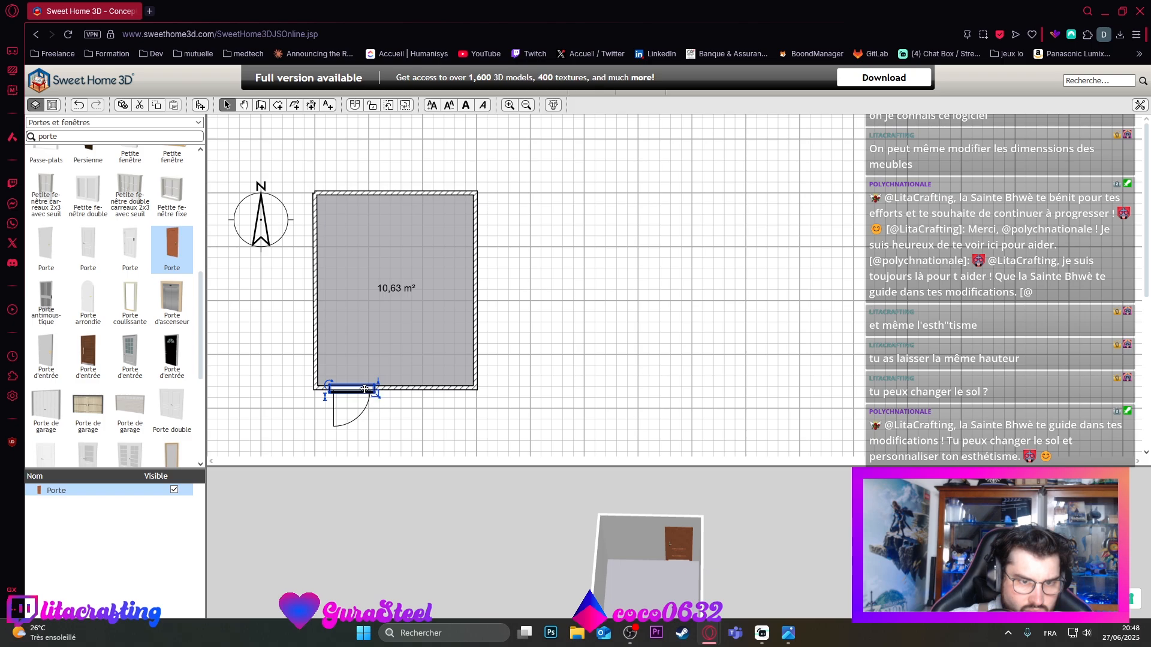
{"action": "double_click", "coordinate": [361, 389]}
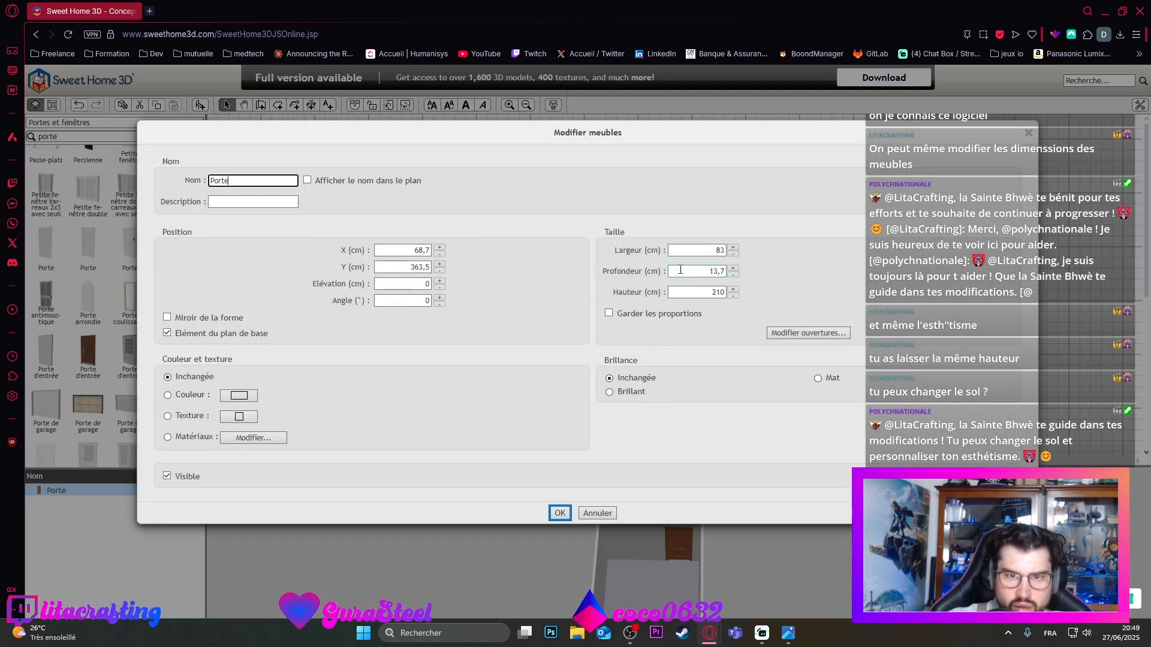
{"action": "left_click", "coordinate": [792, 333]}
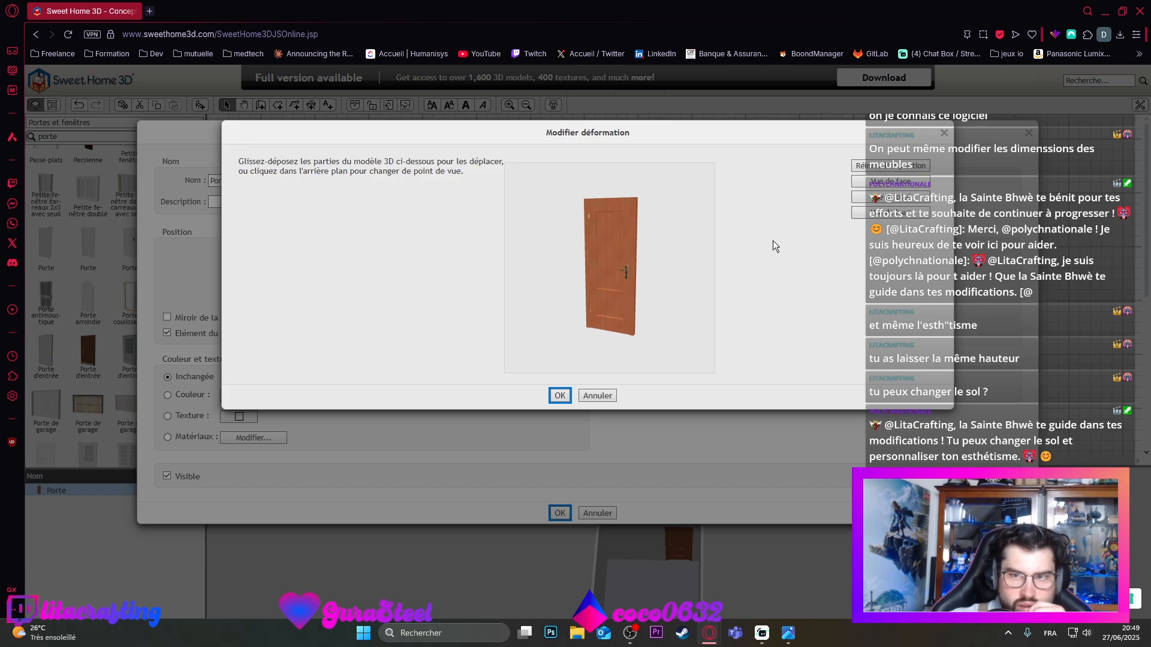
{"action": "left_click", "coordinate": [893, 212]}
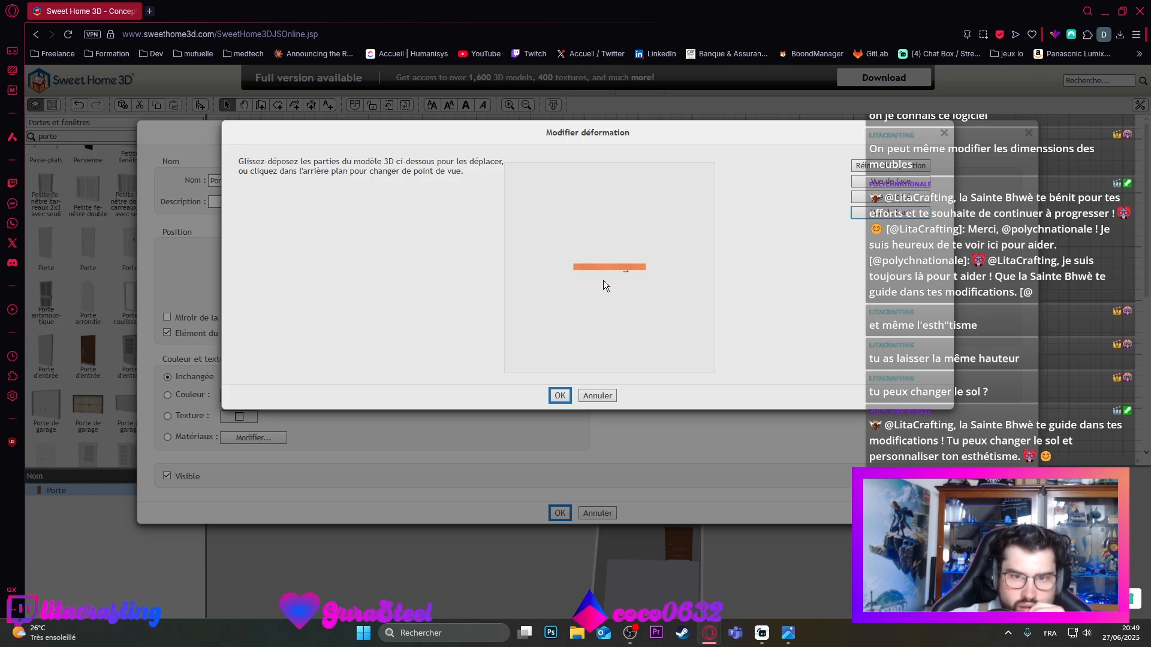
{"action": "mouse_move", "coordinate": [627, 268]}
{"action": "left_mouse_down"}
{"action": "mouse_move", "coordinate": [623, 256]}
{"action": "mouse_move", "coordinate": [625, 281]}
{"action": "mouse_move", "coordinate": [623, 234]}
{"action": "mouse_move", "coordinate": [620, 252]}
{"action": "mouse_move", "coordinate": [587, 240]}
{"action": "mouse_move", "coordinate": [610, 270]}
{"action": "left_mouse_up"}
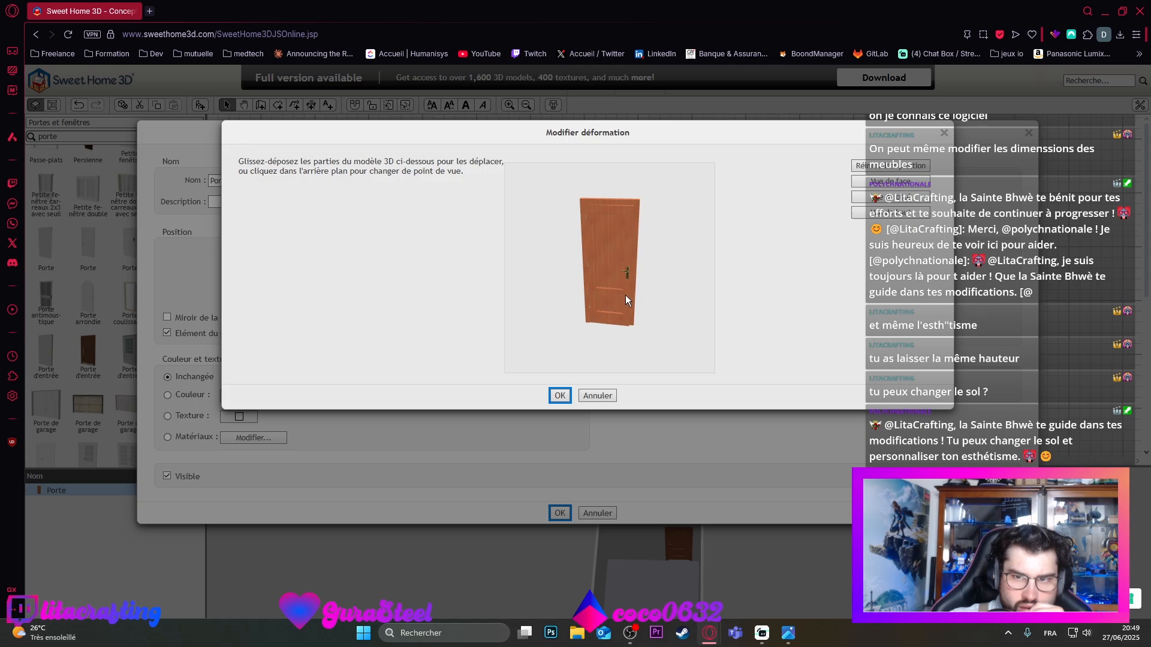
{"action": "left_click", "coordinate": [594, 396]}
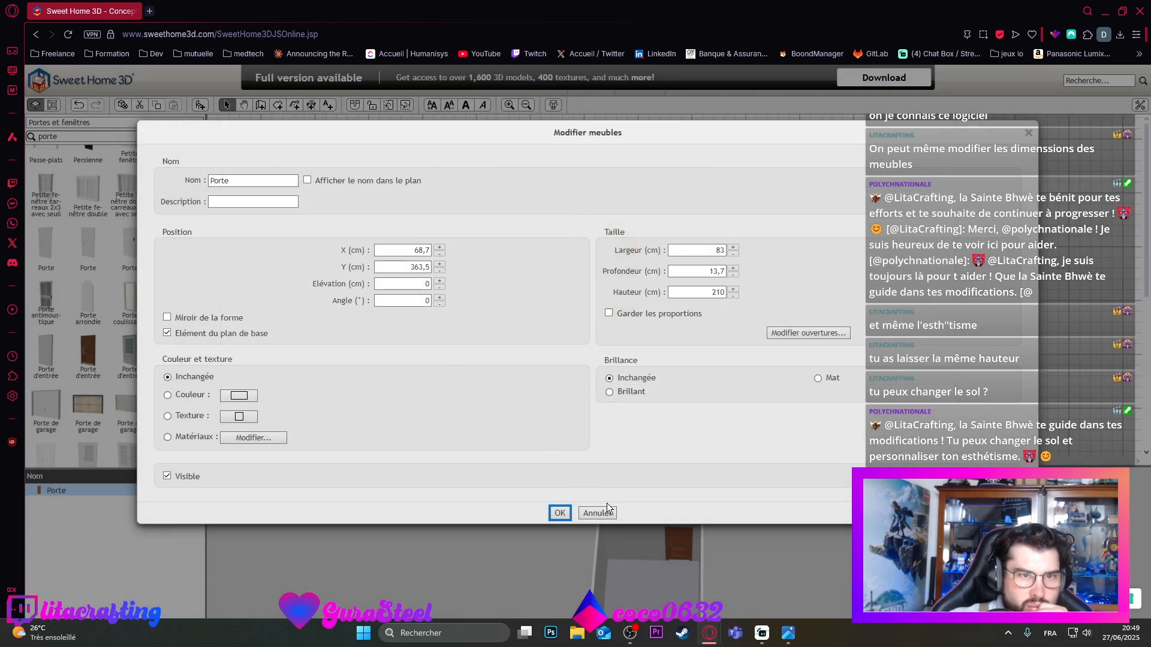
{"action": "left_click", "coordinate": [559, 513]}
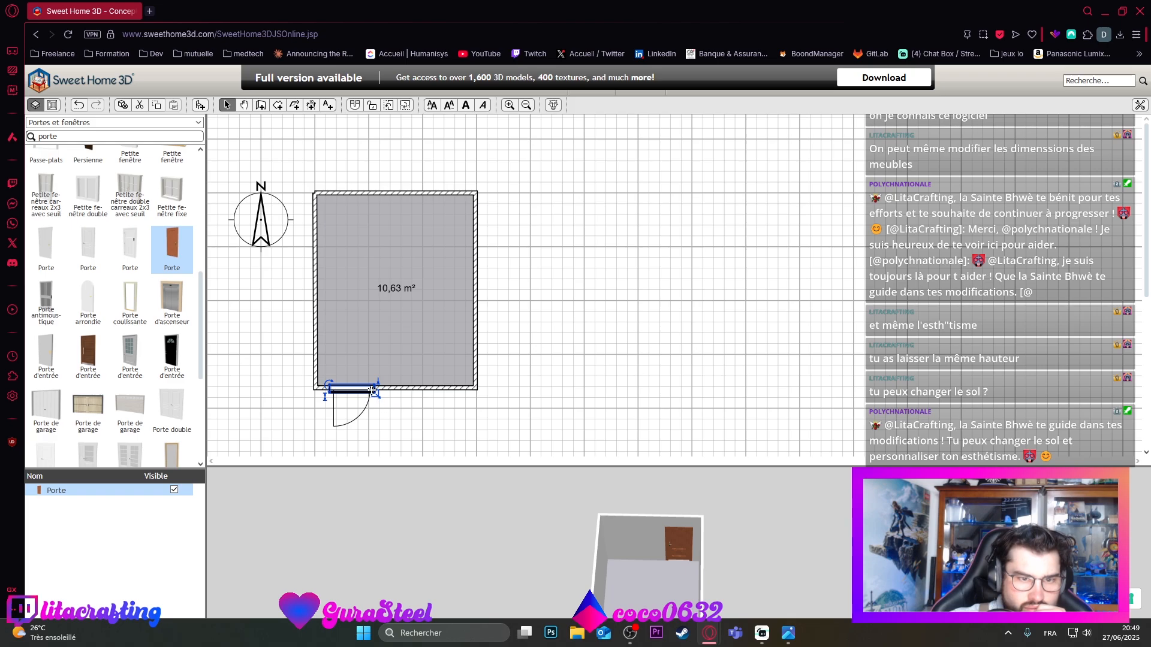
Step: Move the door back to the left end of the lower wall and flip it vertically to open into the room
{"action": "left_click_drag", "start_coordinate": [367, 389], "coordinate": [357, 388]}
{"action": "left_click_drag", "start_coordinate": [318, 387], "coordinate": [351, 389]}
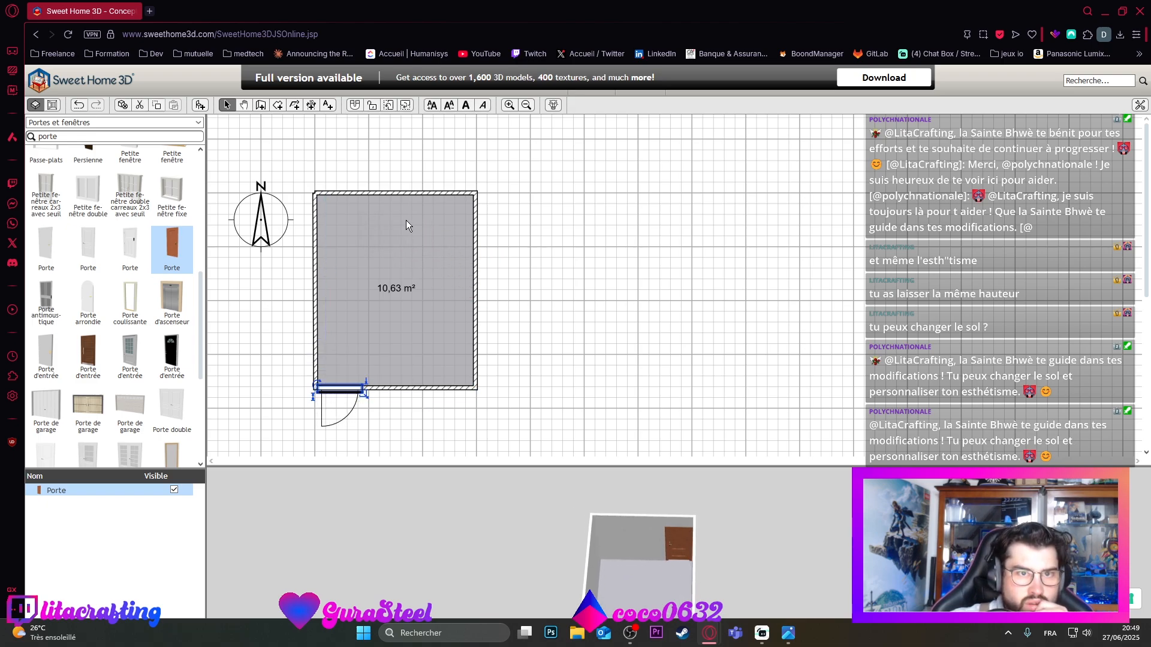
{"action": "left_click", "coordinate": [406, 106]}
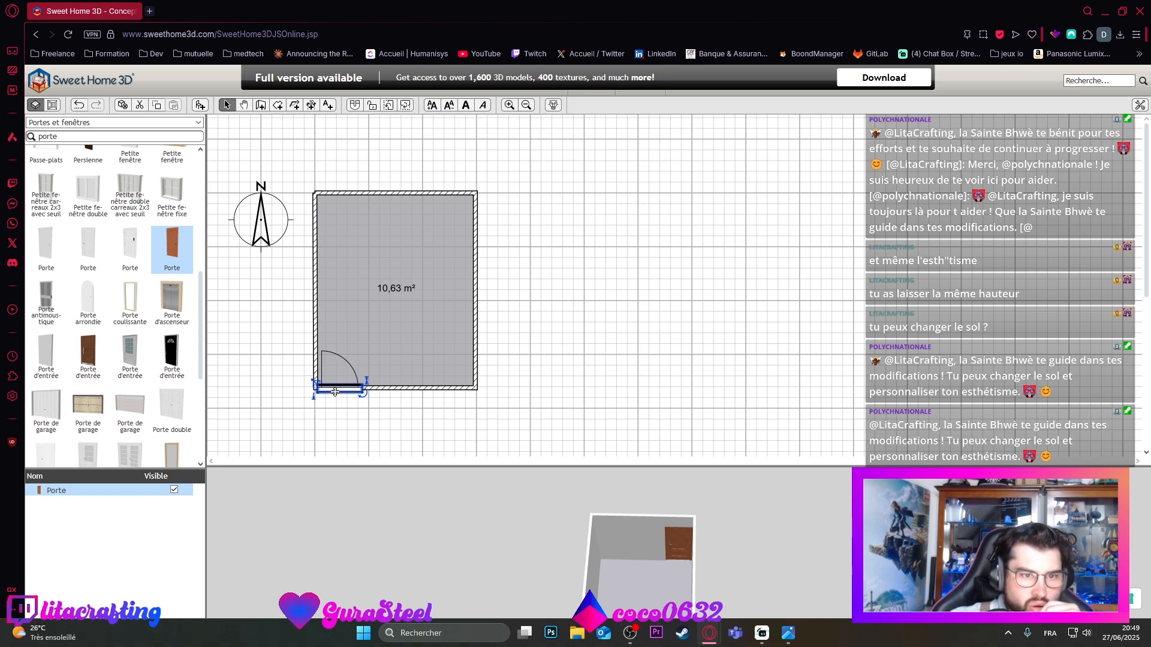
Step: Set the door's X position to 1,5 cm and its width to 90 cm
{"action": "double_click", "coordinate": [334, 392]}
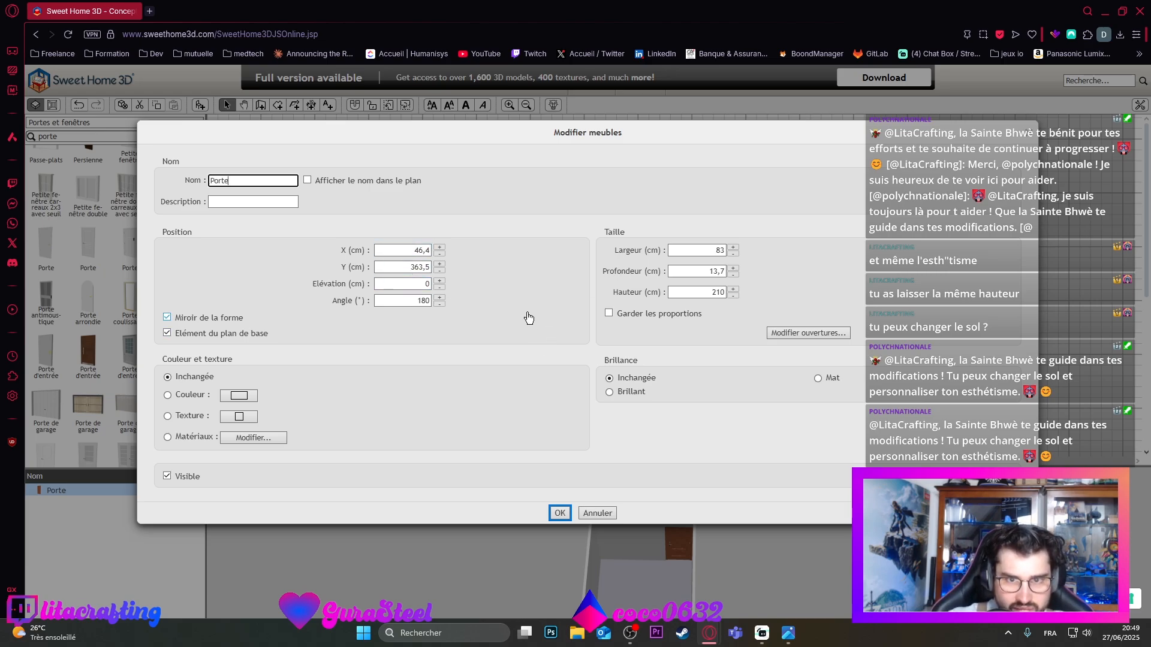
{"action": "double_click", "coordinate": [421, 251]}
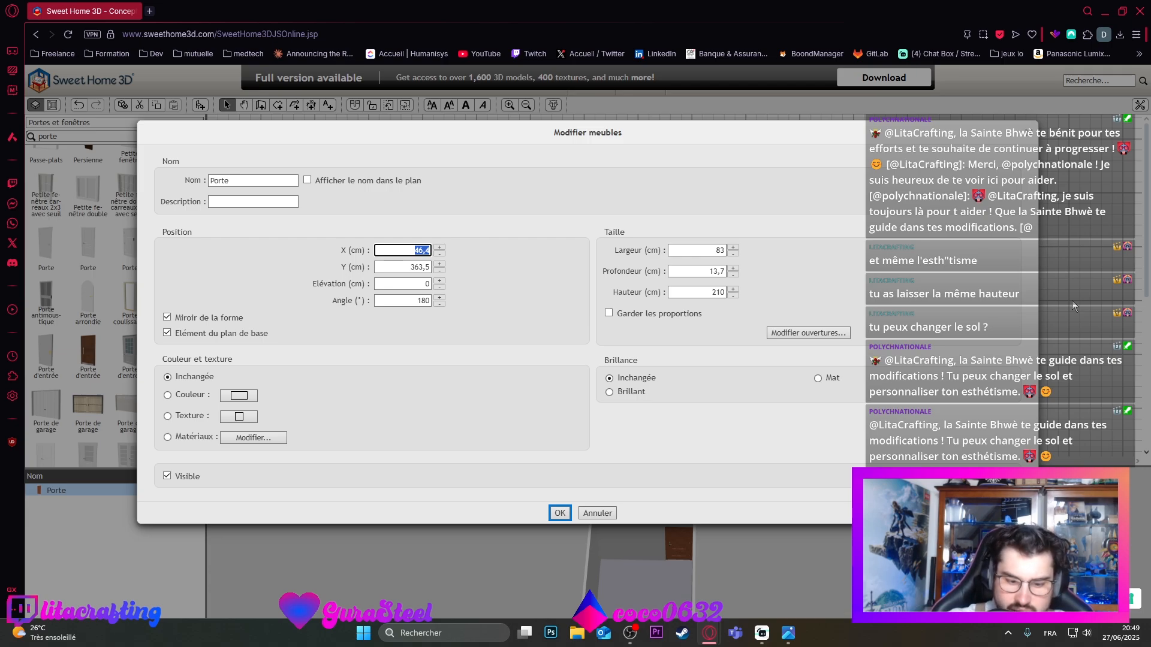
{"action": "type", "text": "1,5"}
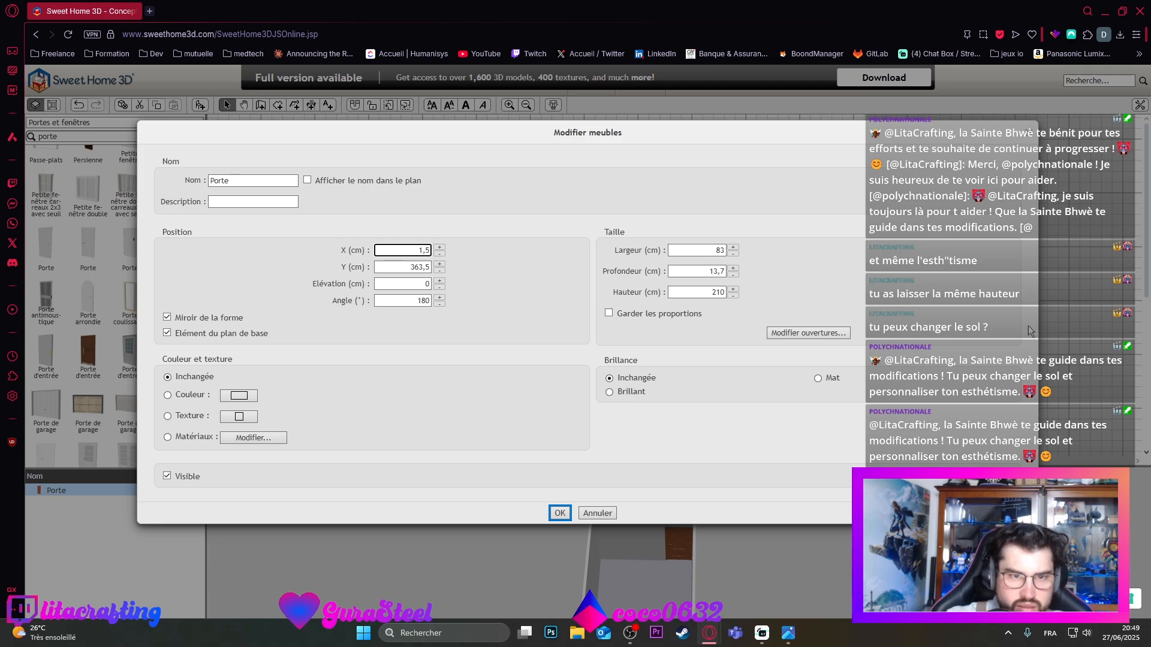
{"action": "left_click", "coordinate": [494, 285]}
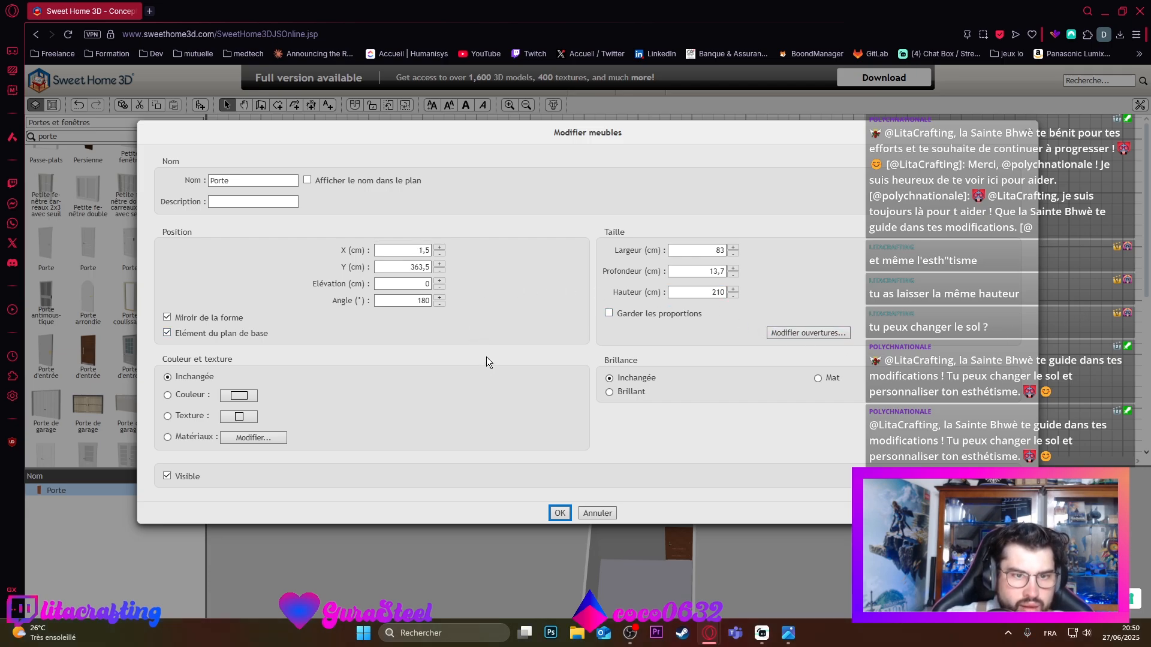
{"action": "double_click", "coordinate": [714, 250]}
{"action": "type", "text": "90"}
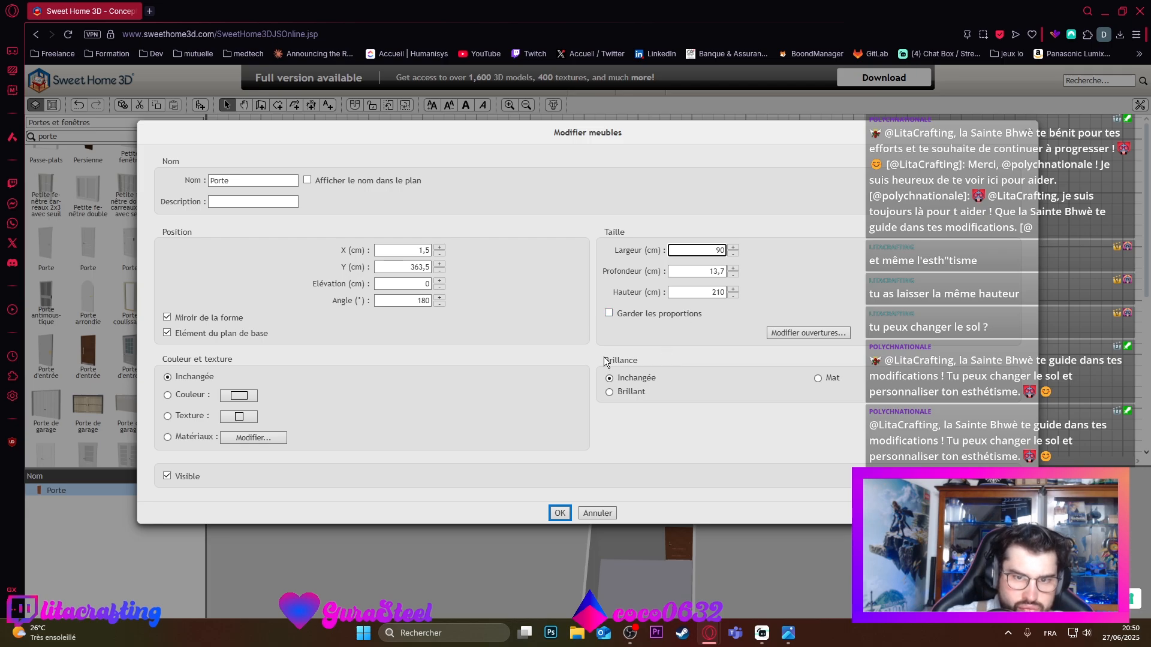
{"action": "left_click", "coordinate": [561, 513]}
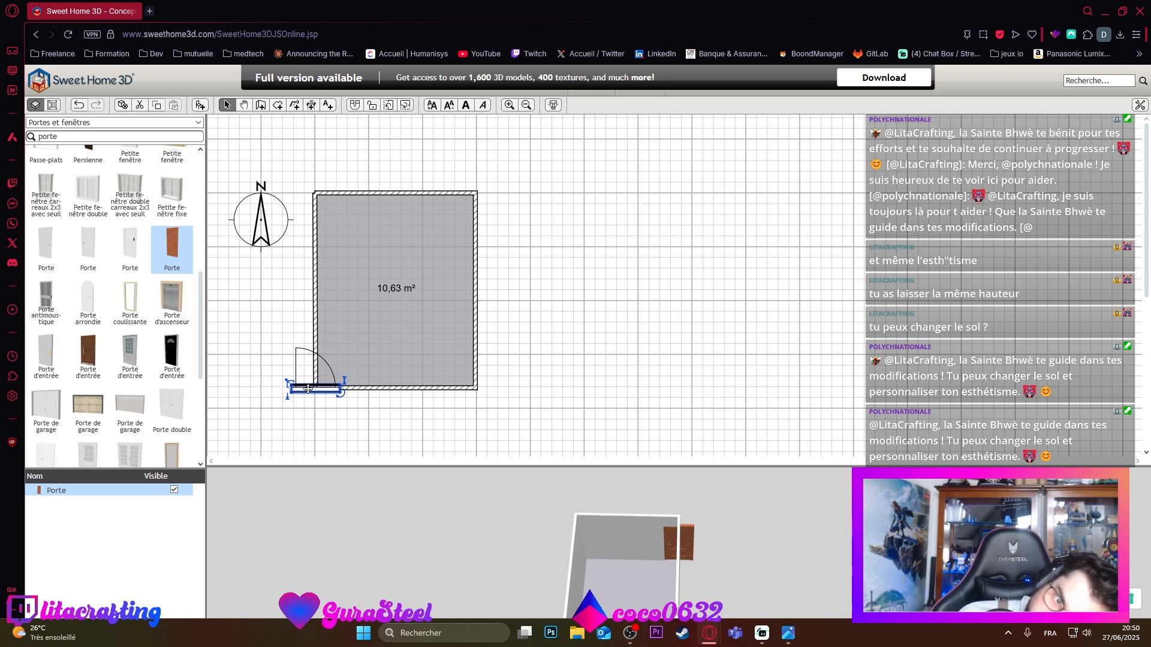
Step: Slide the door back inside the left corner of the lower wall and view it in 3D
{"action": "left_click_drag", "start_coordinate": [308, 389], "coordinate": [333, 384]}
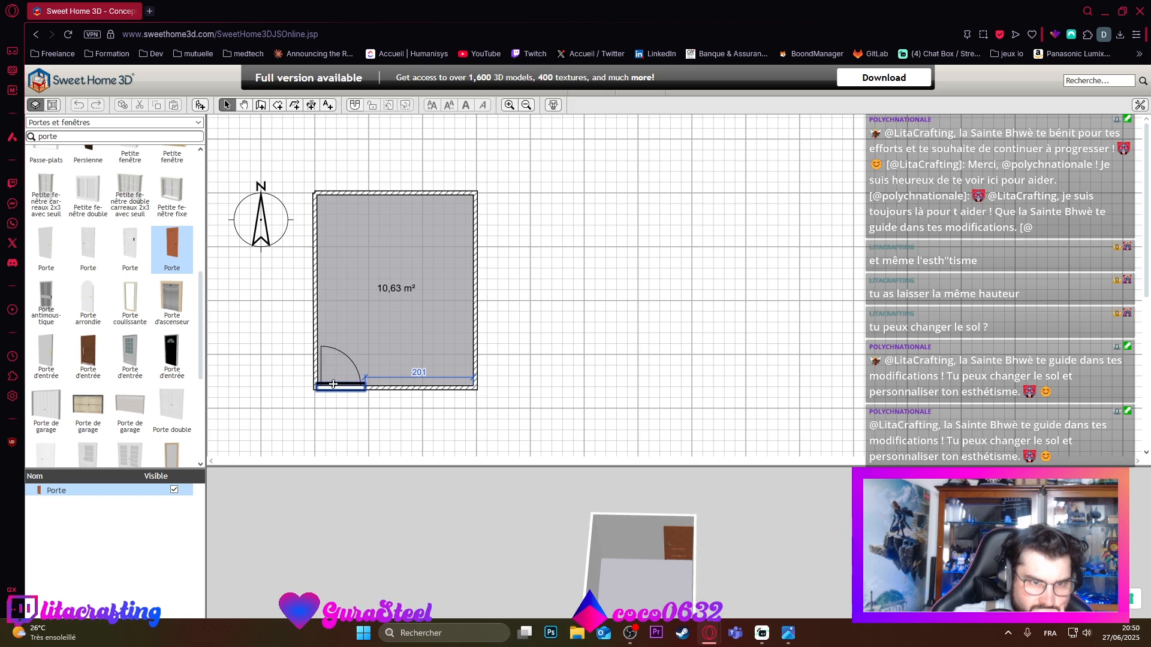
{"action": "left_click_drag", "start_coordinate": [333, 384], "coordinate": [334, 384]}
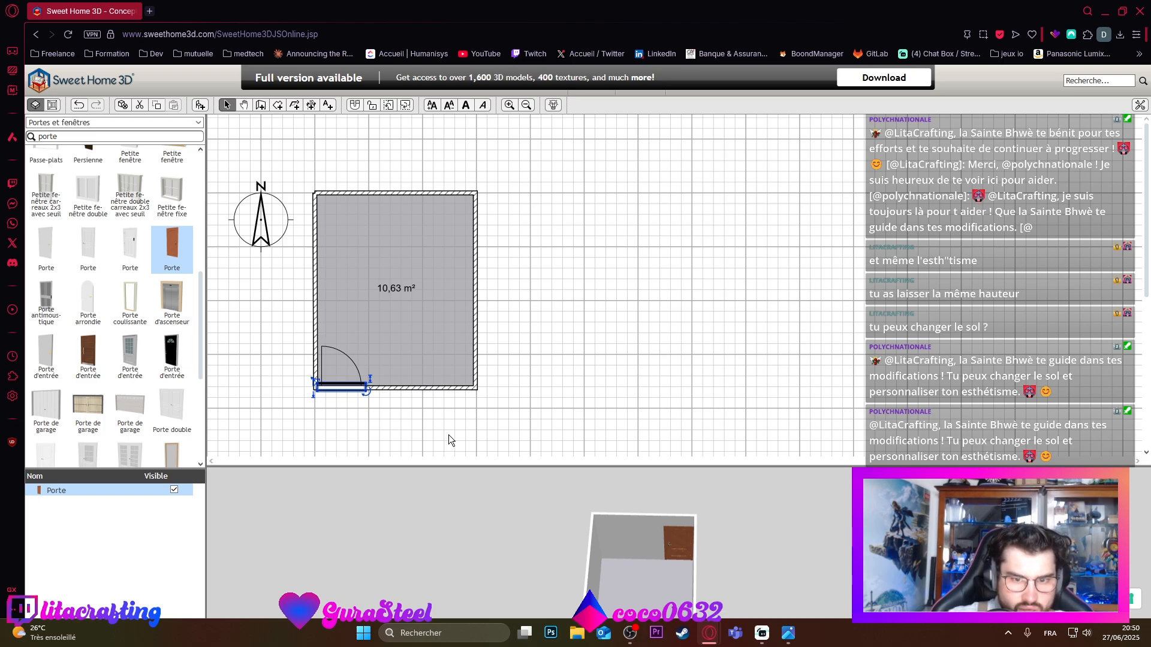
{"action": "left_click_drag", "start_coordinate": [667, 541], "coordinate": [523, 527]}
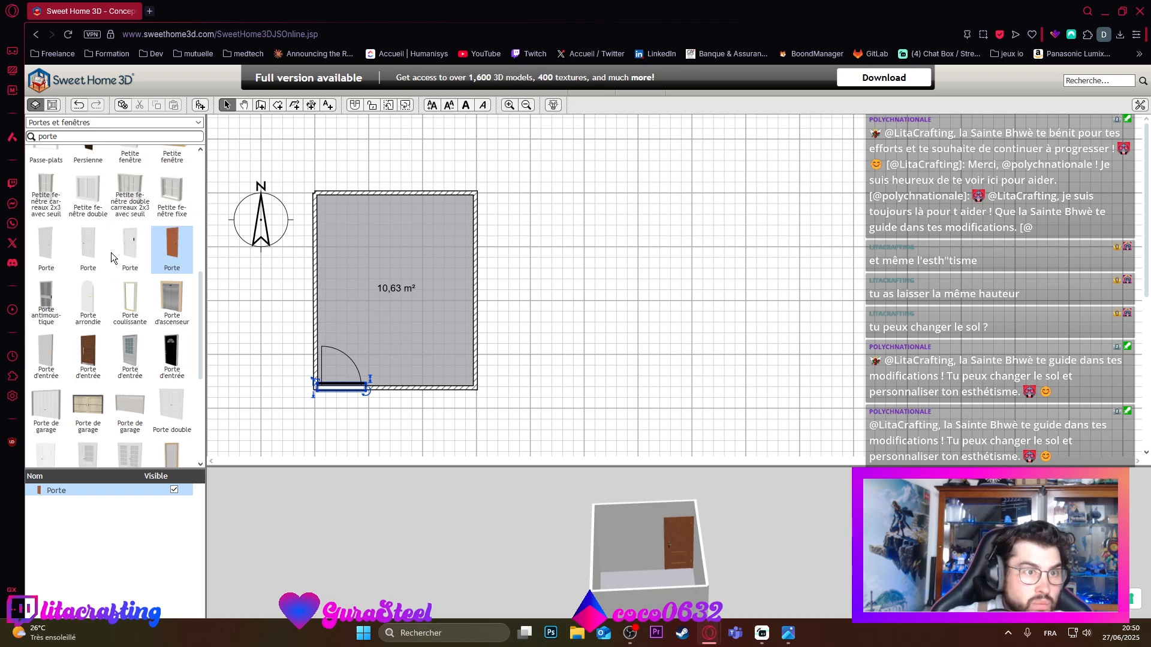
Step: Clear the "porte" search from the furniture catalogue, keeping the Portes et fenêtres category, and select the Double porte-fenêtre model
{"action": "scroll", "coordinate": [118, 234], "scroll_direction": "up", "scroll_amount": 1}
{"action": "scroll", "coordinate": [118, 234], "scroll_direction": "up", "scroll_amount": 6}
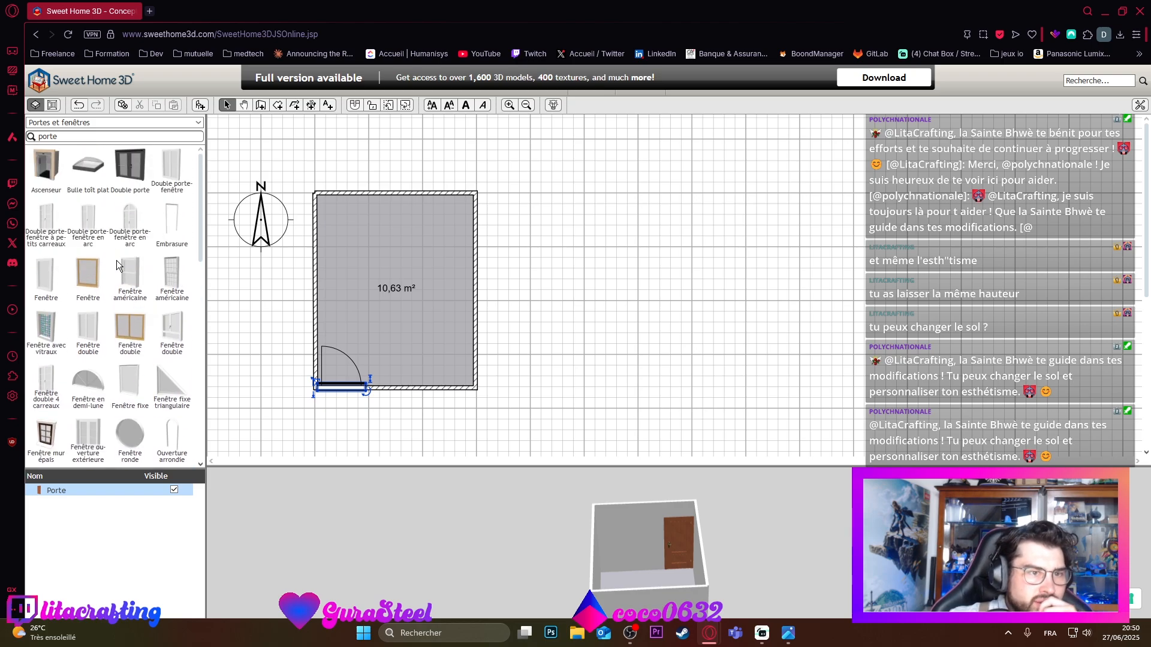
{"action": "double_click", "coordinate": [91, 136]}
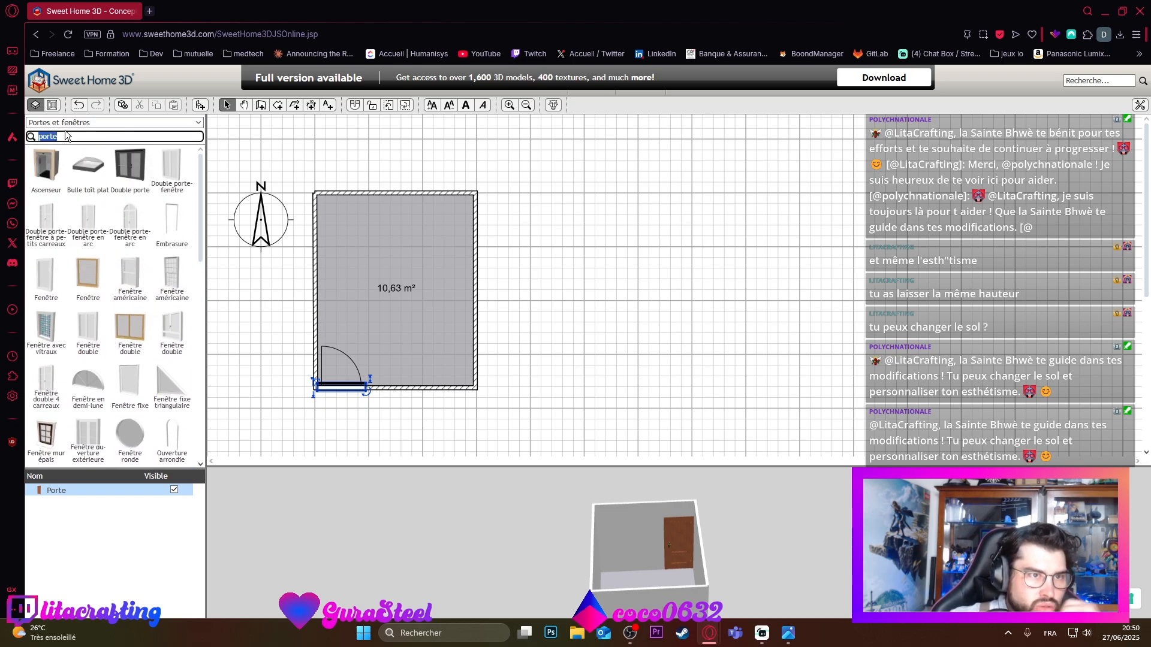
{"action": "key", "text": "BackSpace"}
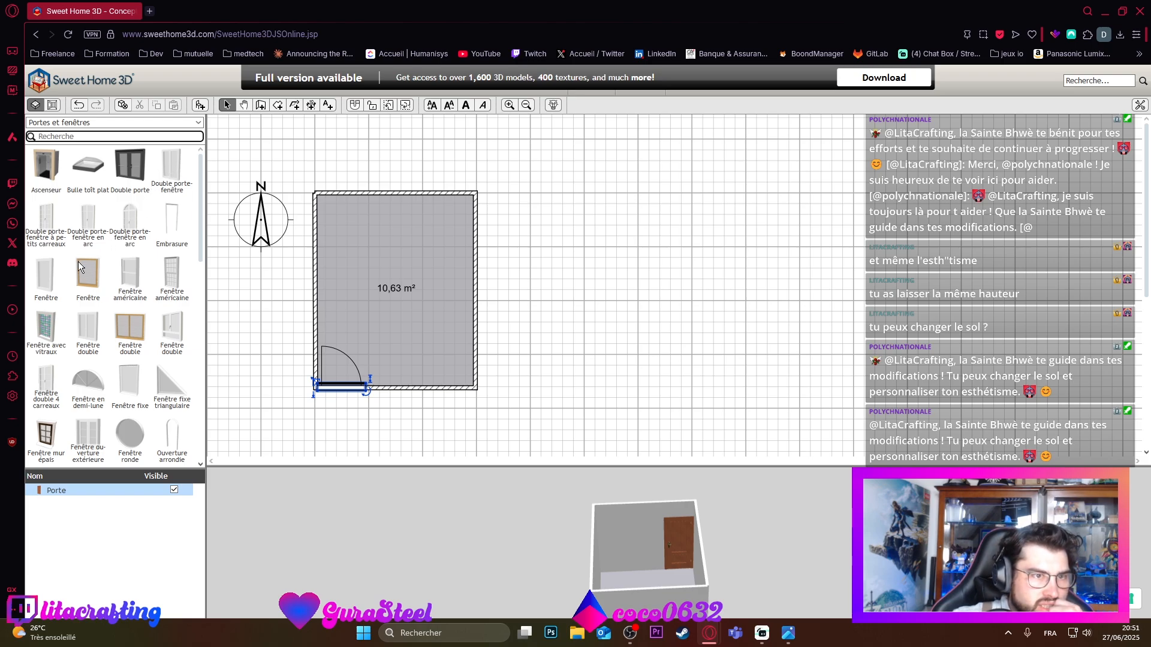
{"action": "left_click", "coordinate": [173, 171]}
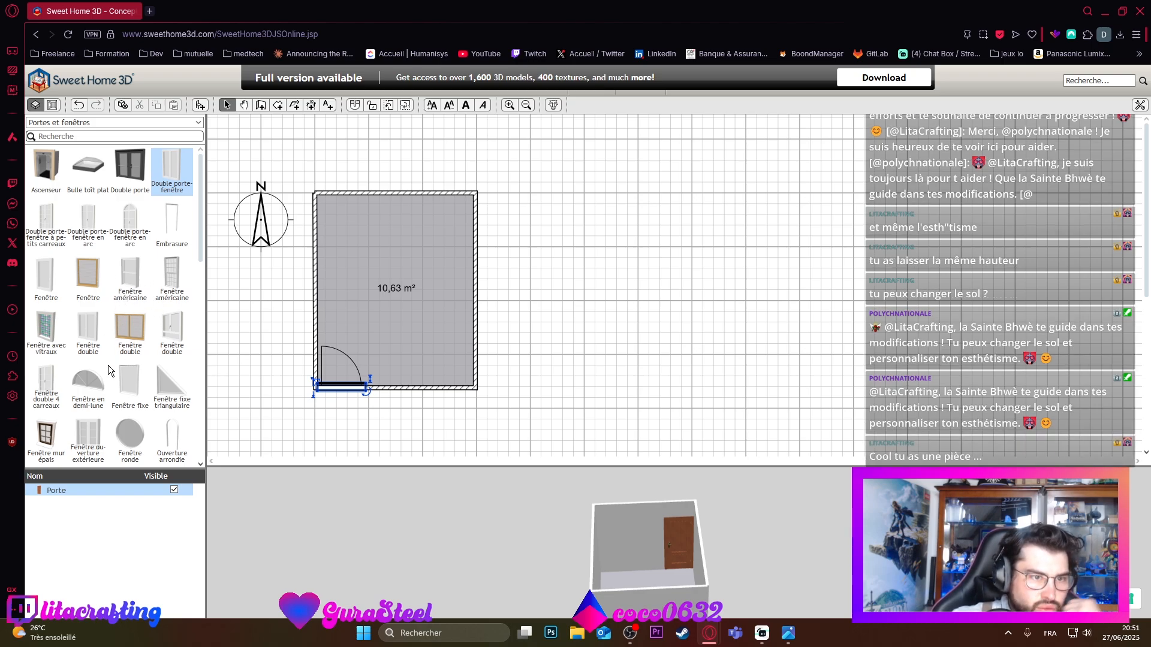
Step: Find the Porte-fenêtre coulissante model in the catalogue and place it in the room's upper wall, toward the left
{"action": "scroll", "coordinate": [110, 346], "scroll_direction": "down", "scroll_amount": 2}
{"action": "scroll", "coordinate": [110, 347], "scroll_direction": "down", "scroll_amount": 1}
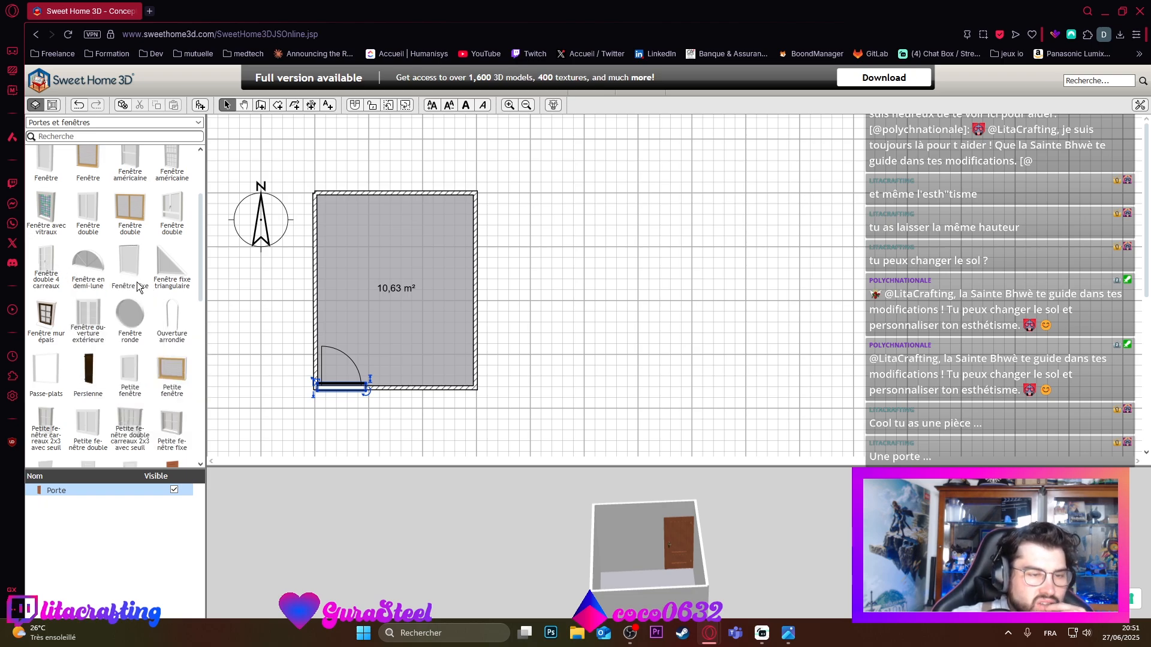
{"action": "scroll", "coordinate": [137, 286], "scroll_direction": "up", "scroll_amount": 2}
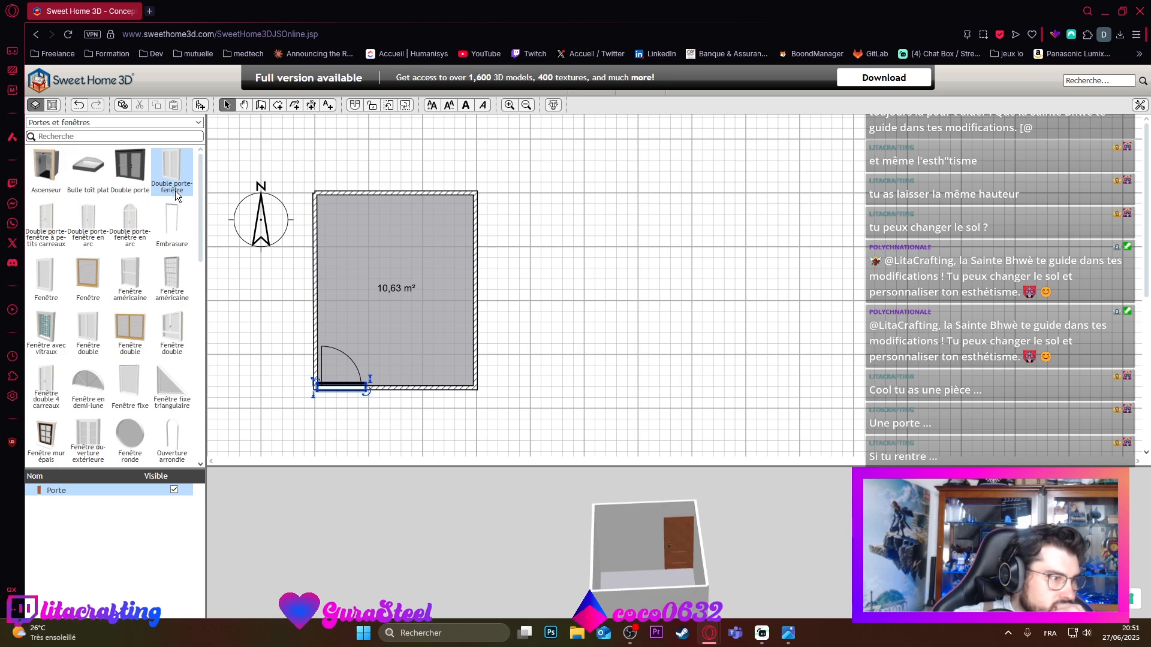
{"action": "scroll", "coordinate": [157, 264], "scroll_direction": "down", "scroll_amount": 3}
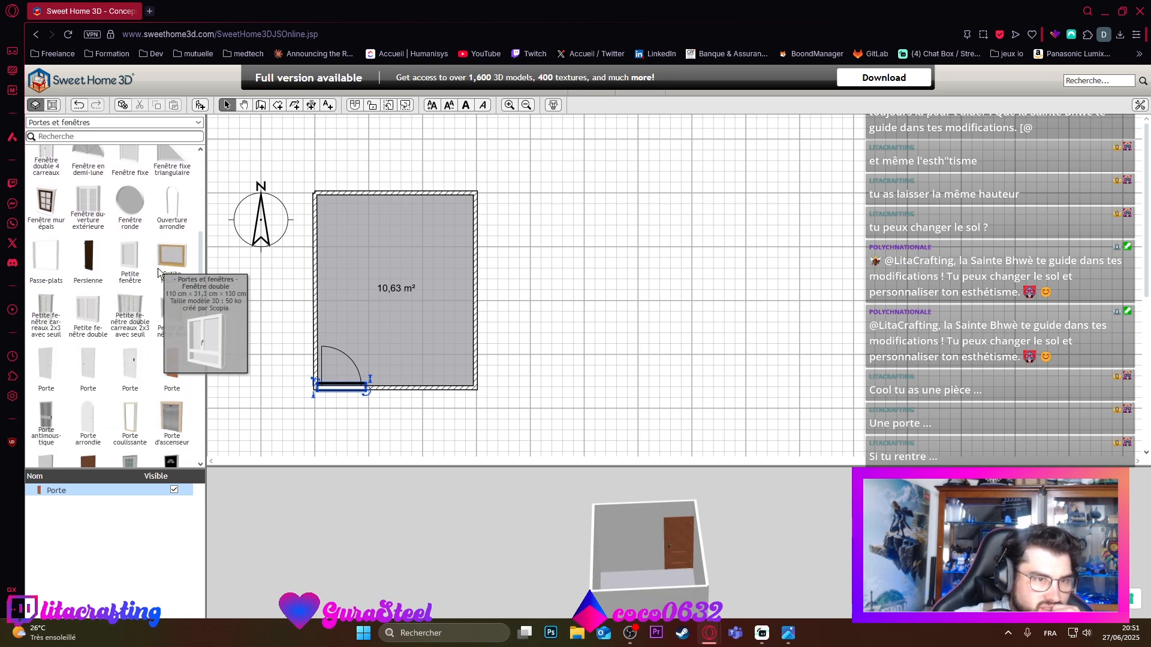
{"action": "scroll", "coordinate": [158, 268], "scroll_direction": "down", "scroll_amount": 1}
{"action": "scroll", "coordinate": [145, 355], "scroll_direction": "down", "scroll_amount": 3}
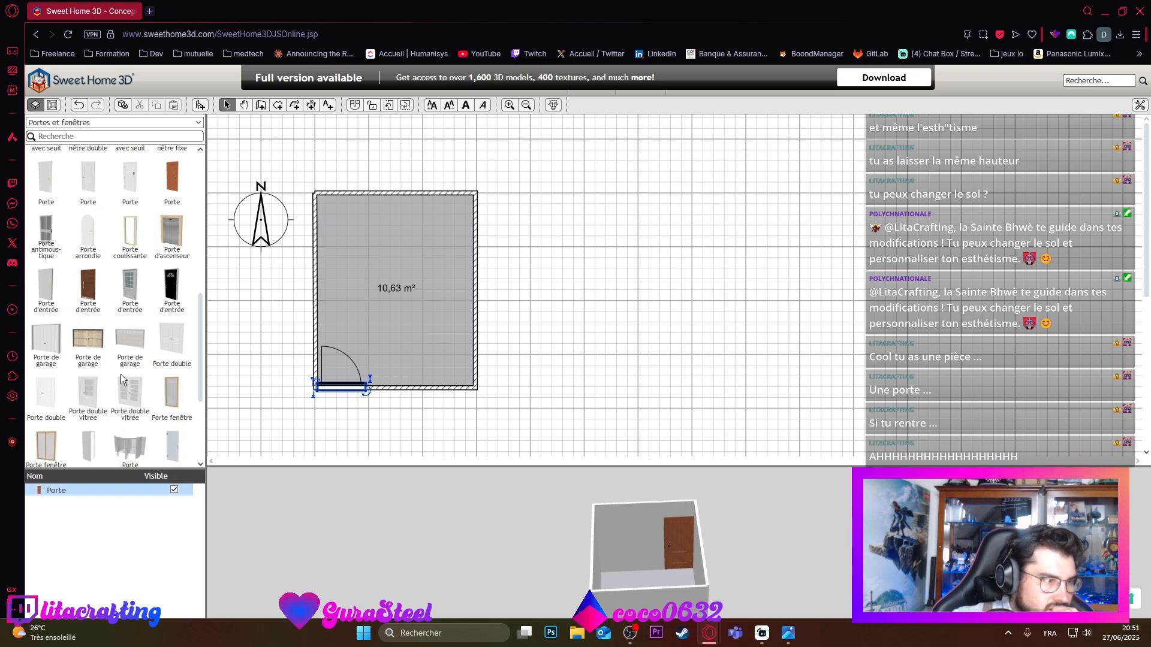
{"action": "left_click_drag", "start_coordinate": [654, 558], "coordinate": [600, 516]}
{"action": "left_click_drag", "start_coordinate": [881, 578], "coordinate": [647, 527]}
{"action": "scroll", "coordinate": [123, 360], "scroll_direction": "down", "scroll_amount": 3}
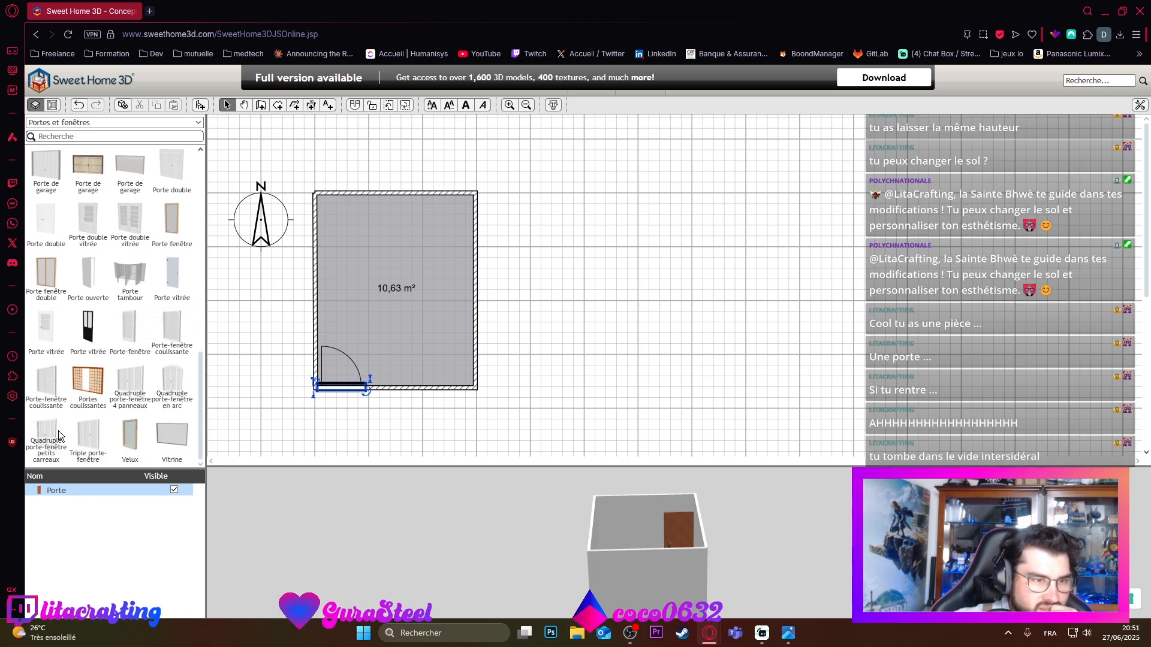
{"action": "left_click", "coordinate": [51, 391]}
{"action": "left_click_drag", "start_coordinate": [50, 390], "coordinate": [332, 187]}
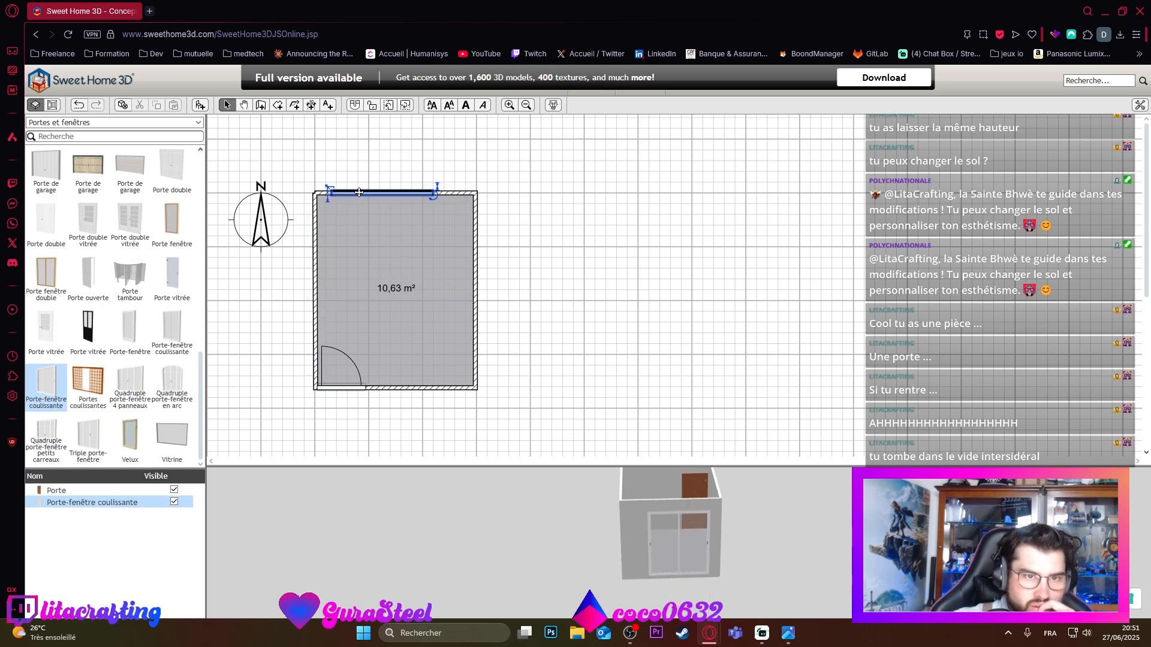
Step: Set the width of the sliding French window in the upper wall to 190,4 cm
{"action": "double_click", "coordinate": [369, 195]}
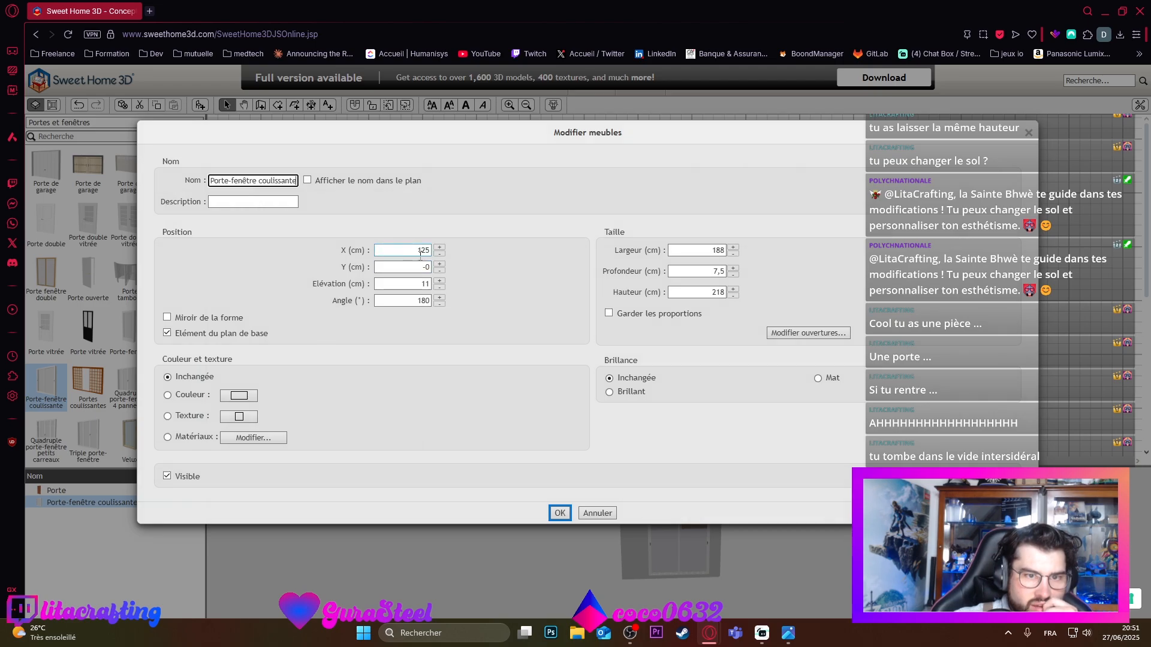
{"action": "left_click", "coordinate": [423, 264]}
{"action": "type", "text": "-"}
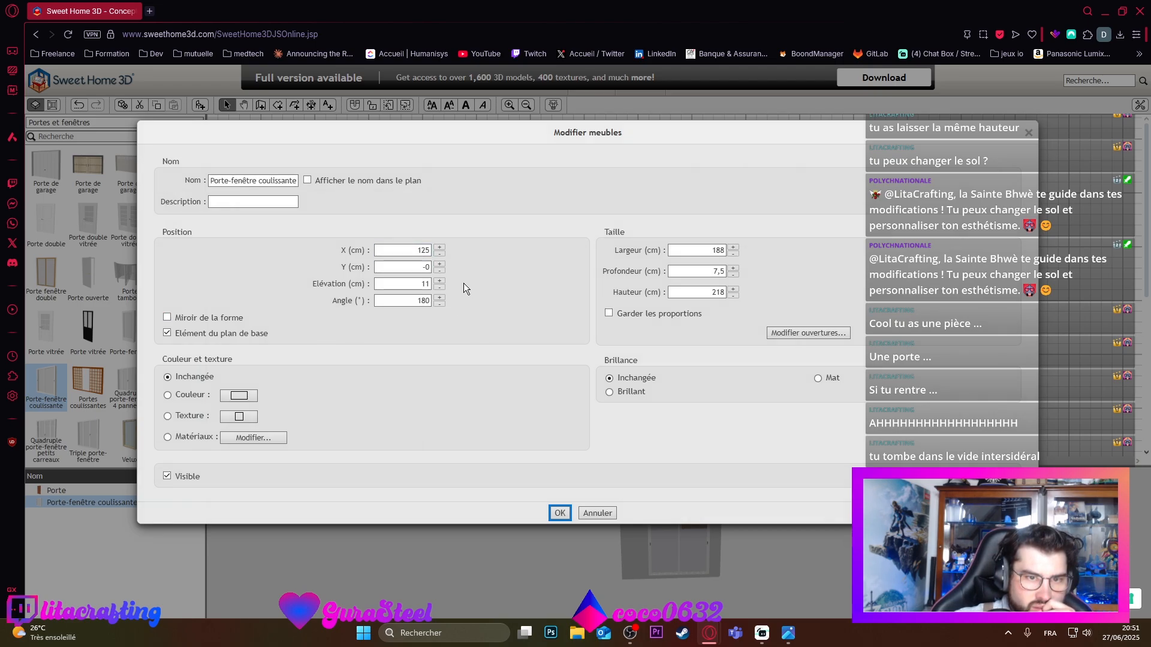
{"action": "double_click", "coordinate": [420, 250]}
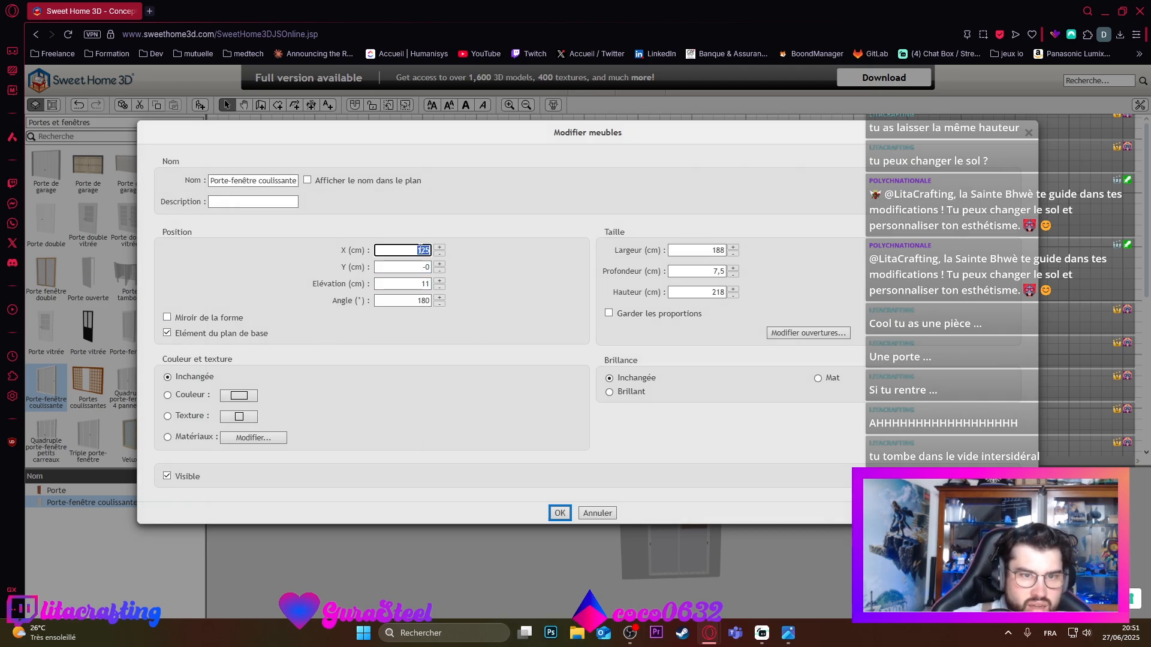
{"action": "double_click", "coordinate": [717, 250]}
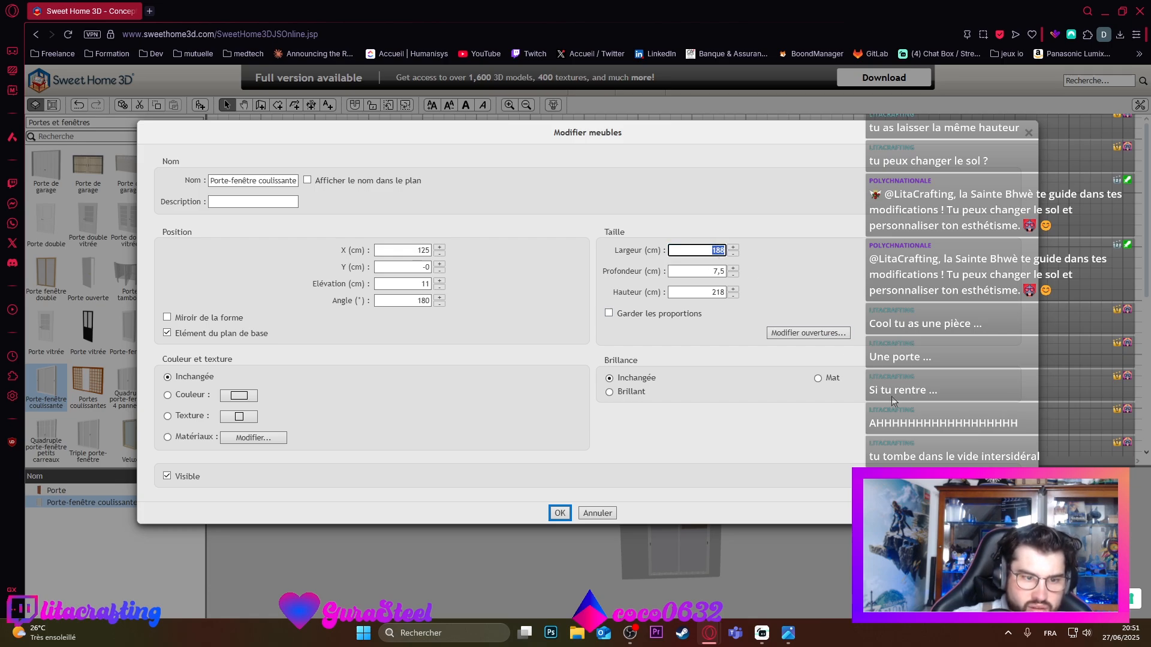
{"action": "type", "text": "19"}
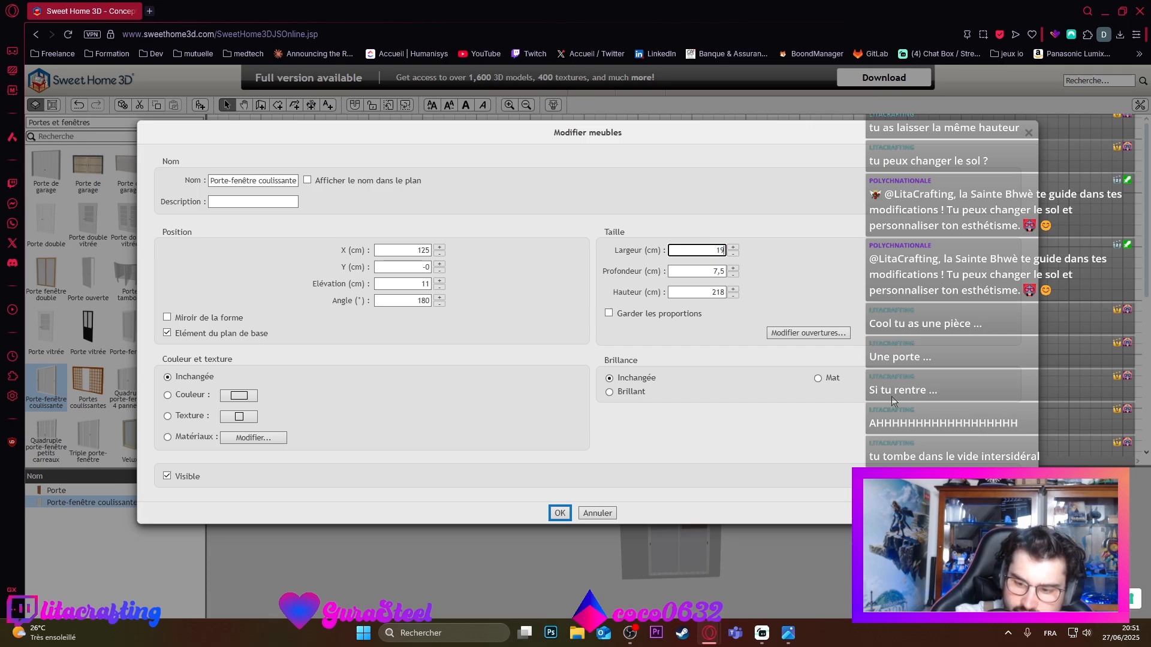
{"action": "type", "text": "0,4"}
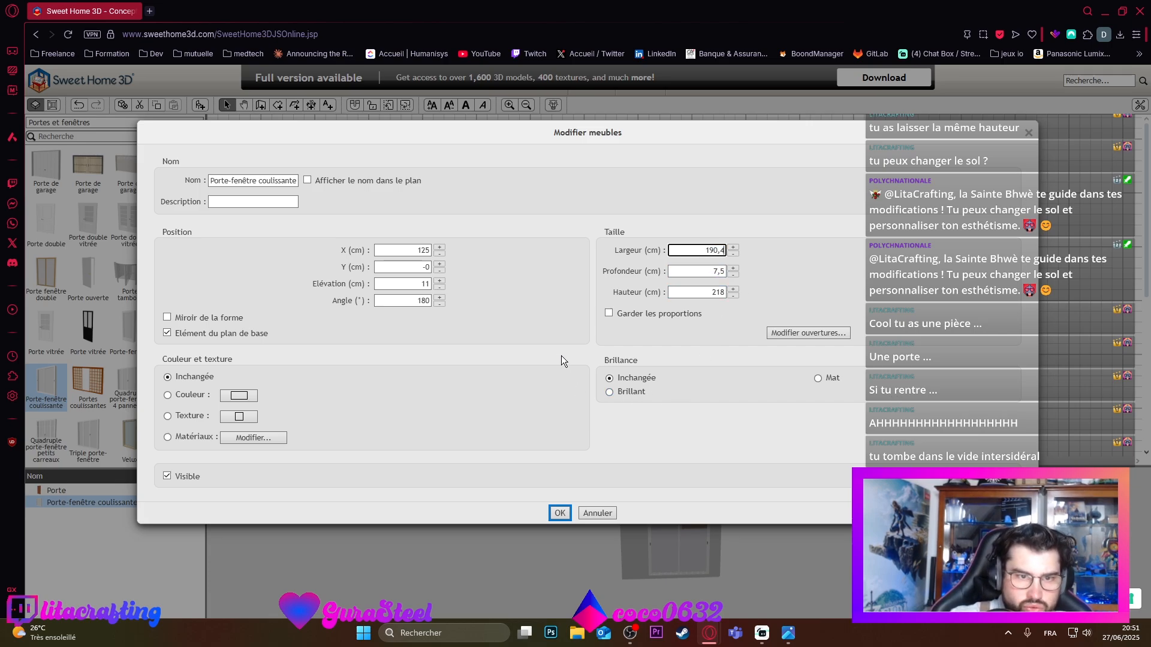
{"action": "left_click", "coordinate": [561, 516]}
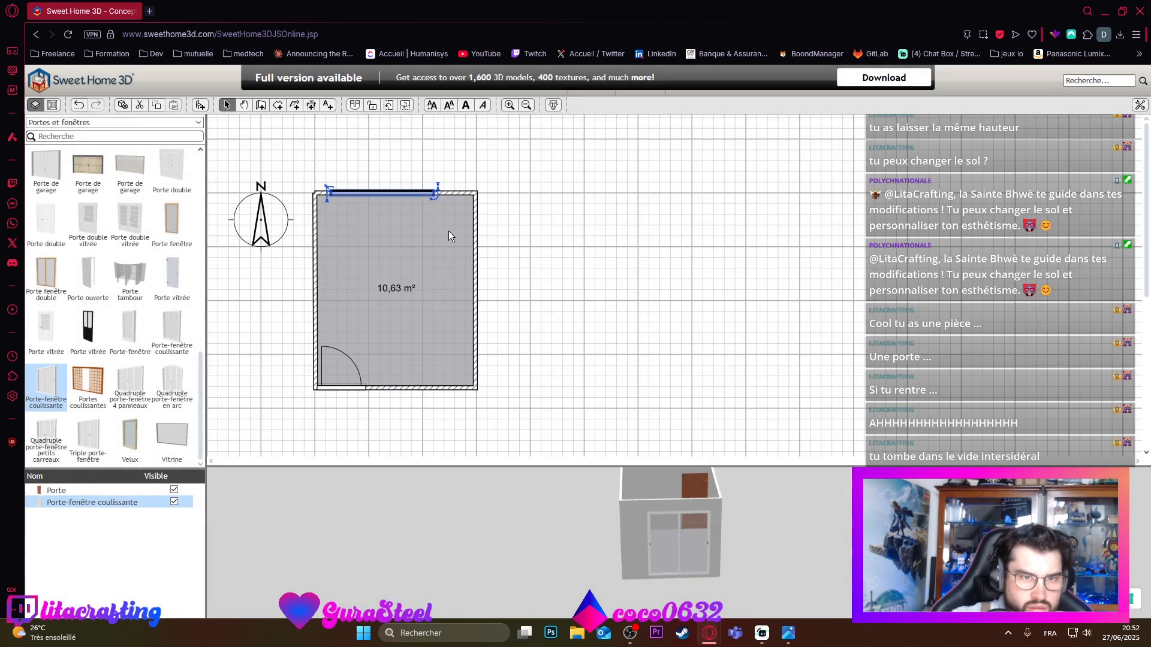
Step: Shift the sliding French window along the upper wall to about X 122,7 cm at angle 0° and review its position settings
{"action": "left_click", "coordinate": [382, 192]}
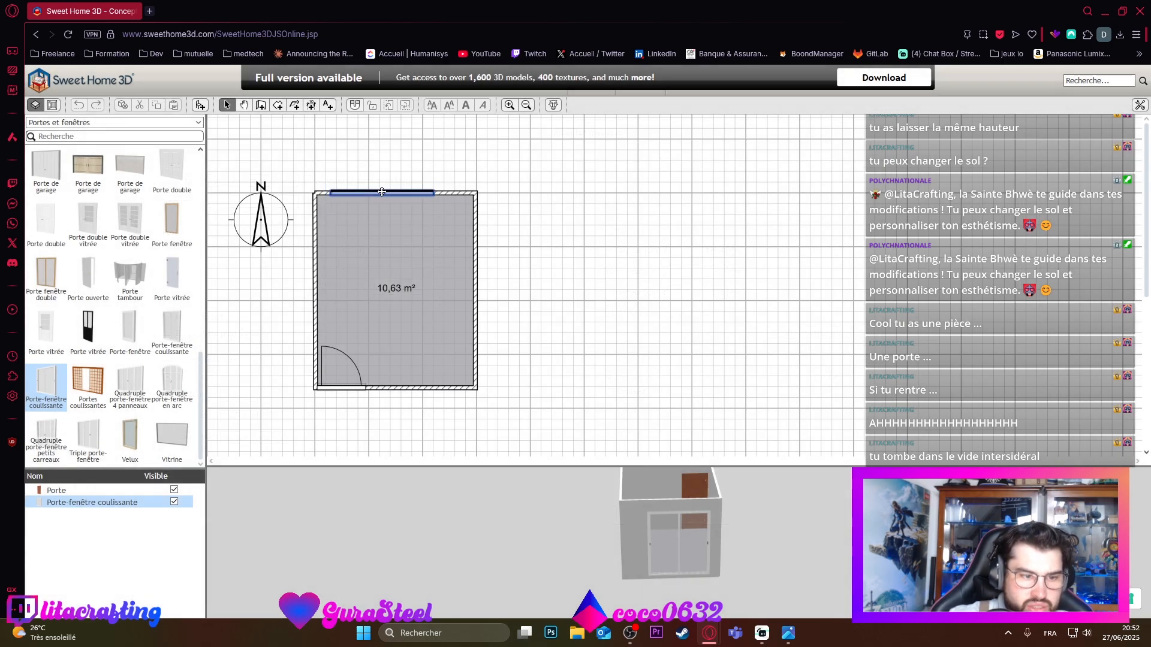
{"action": "left_click_drag", "start_coordinate": [382, 192], "coordinate": [381, 193]}
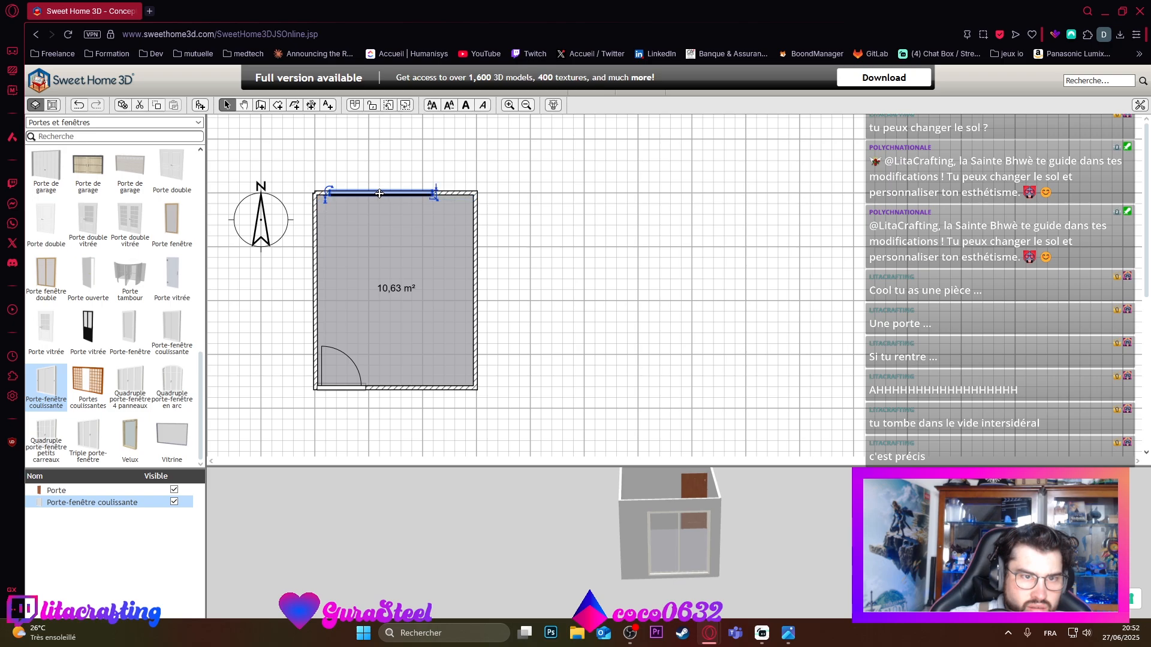
{"action": "double_click", "coordinate": [382, 193]}
{"action": "left_click", "coordinate": [425, 266]}
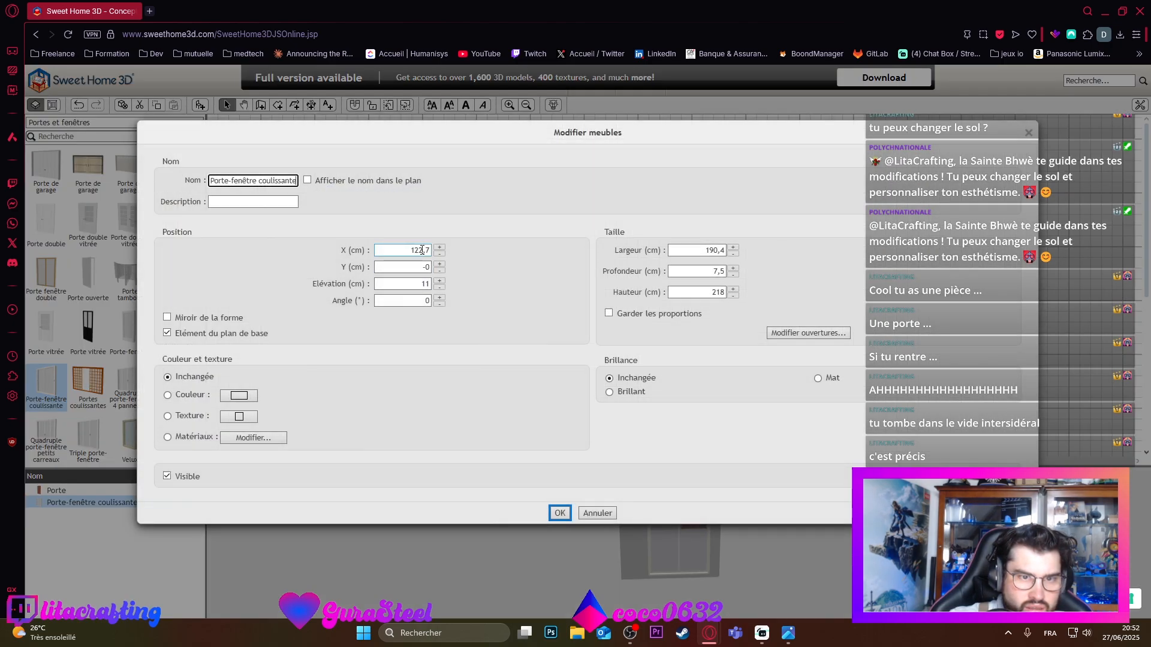
{"action": "left_click", "coordinate": [414, 249]}
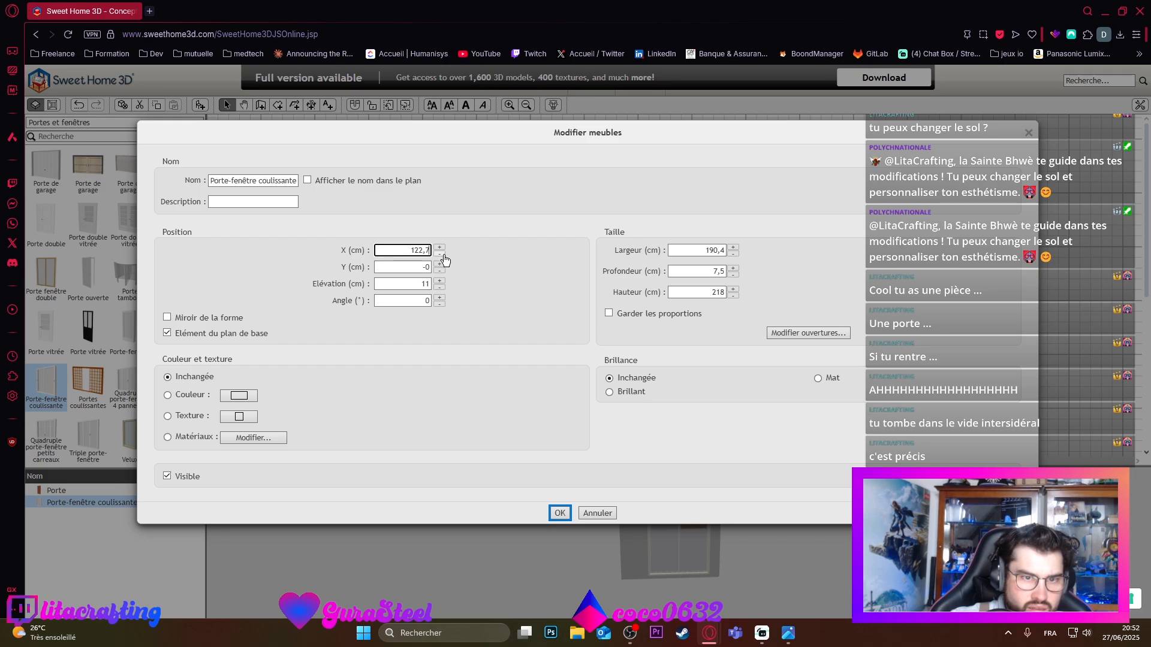
{"action": "left_click", "coordinate": [415, 252]}
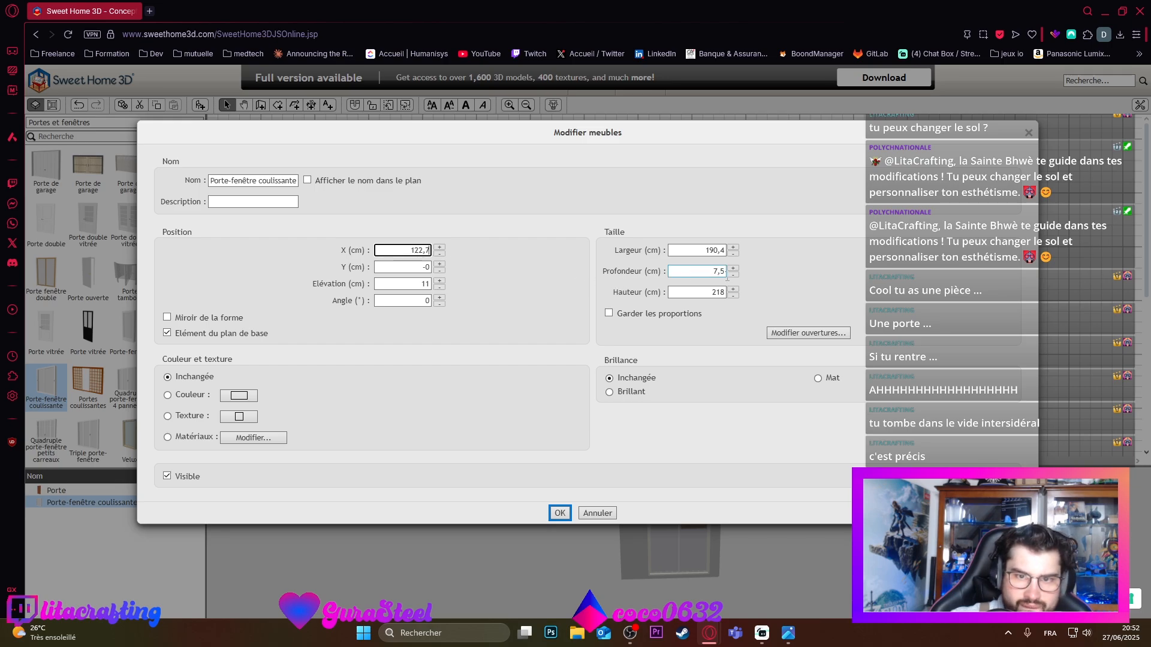
{"action": "double_click", "coordinate": [420, 251]}
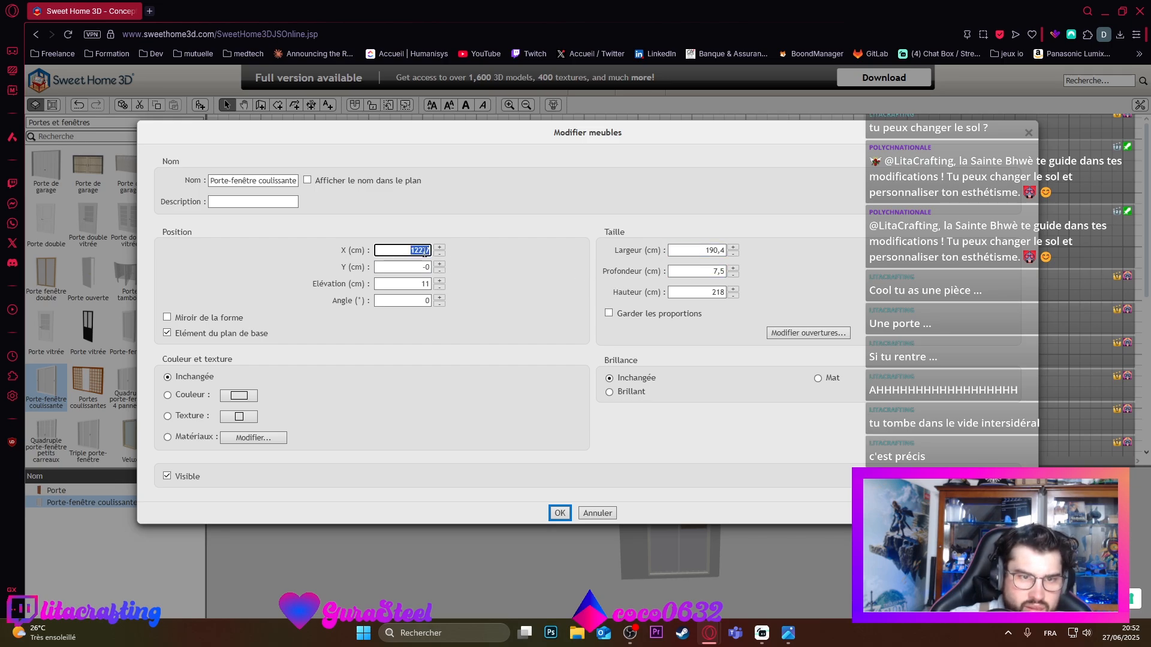
{"action": "left_click", "coordinate": [561, 513]}
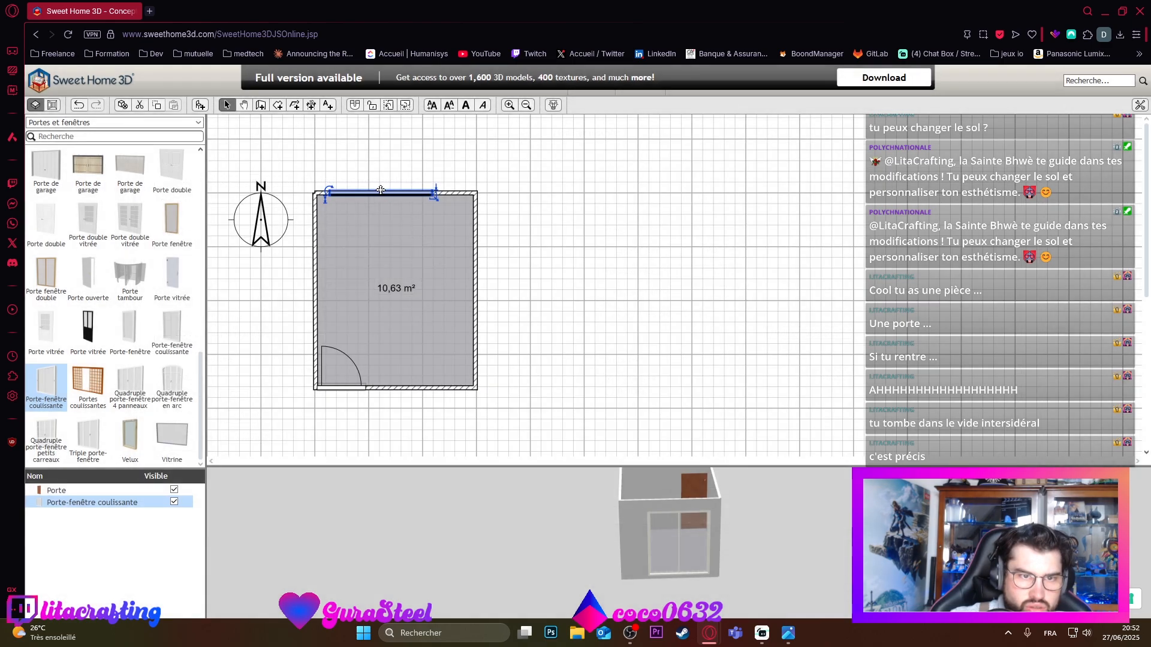
Step: Nudge the sliding French window within the upper wall to turn it to angle 180°, and open its position settings
{"action": "left_click_drag", "start_coordinate": [380, 189], "coordinate": [381, 192]}
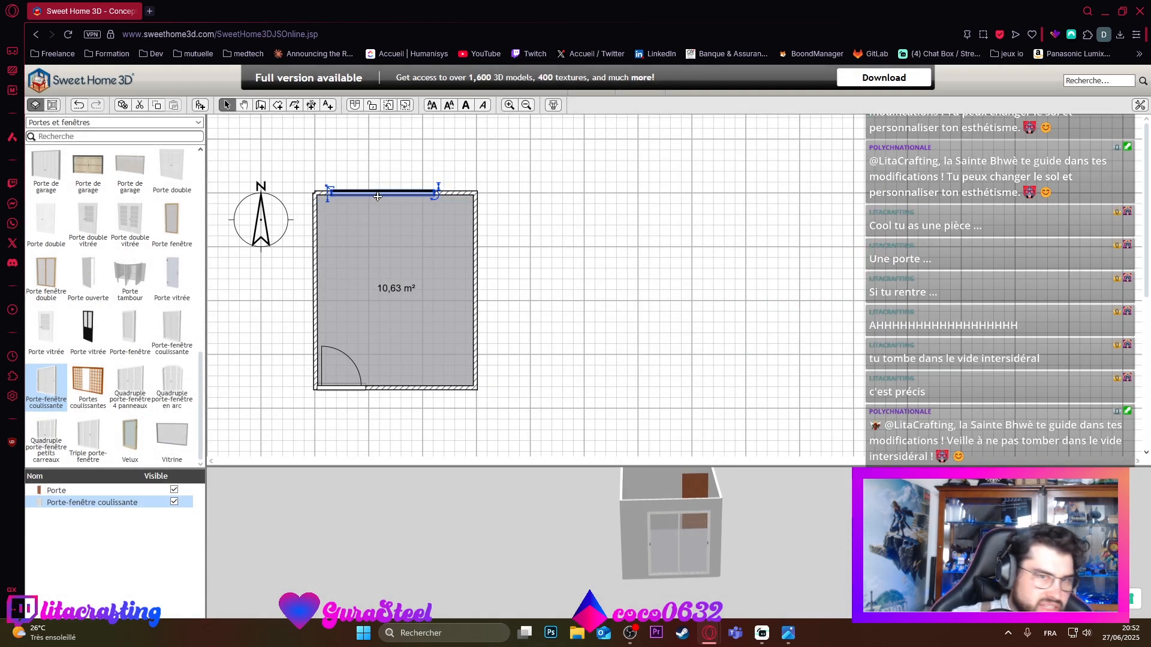
{"action": "double_click", "coordinate": [377, 196]}
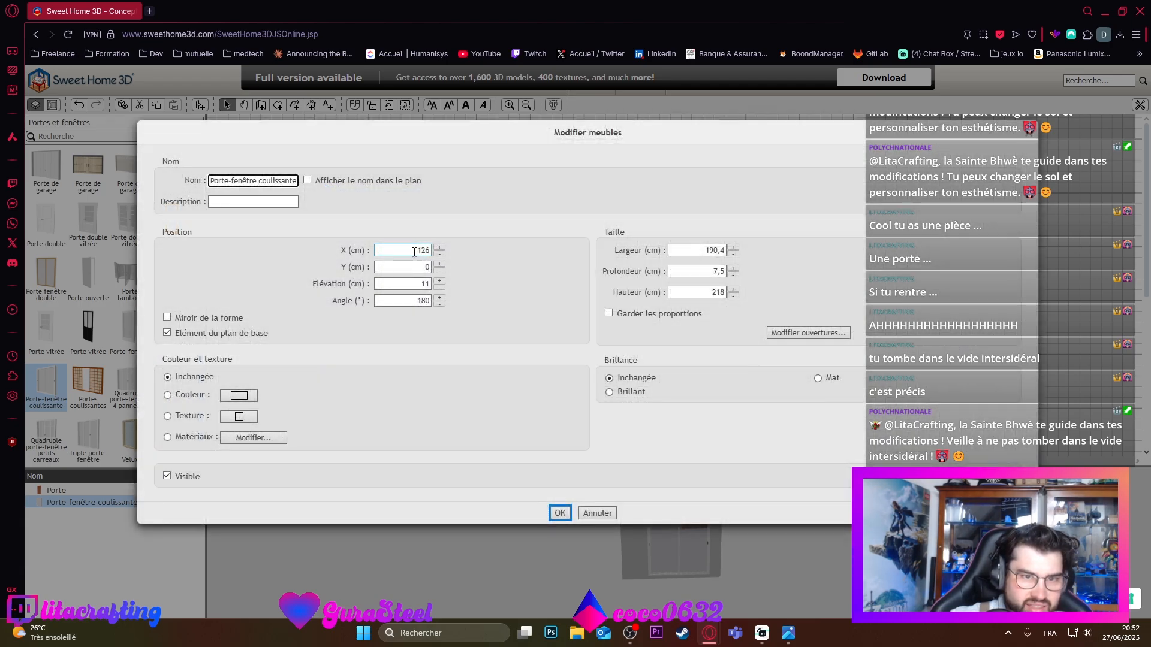
{"action": "double_click", "coordinate": [414, 251]}
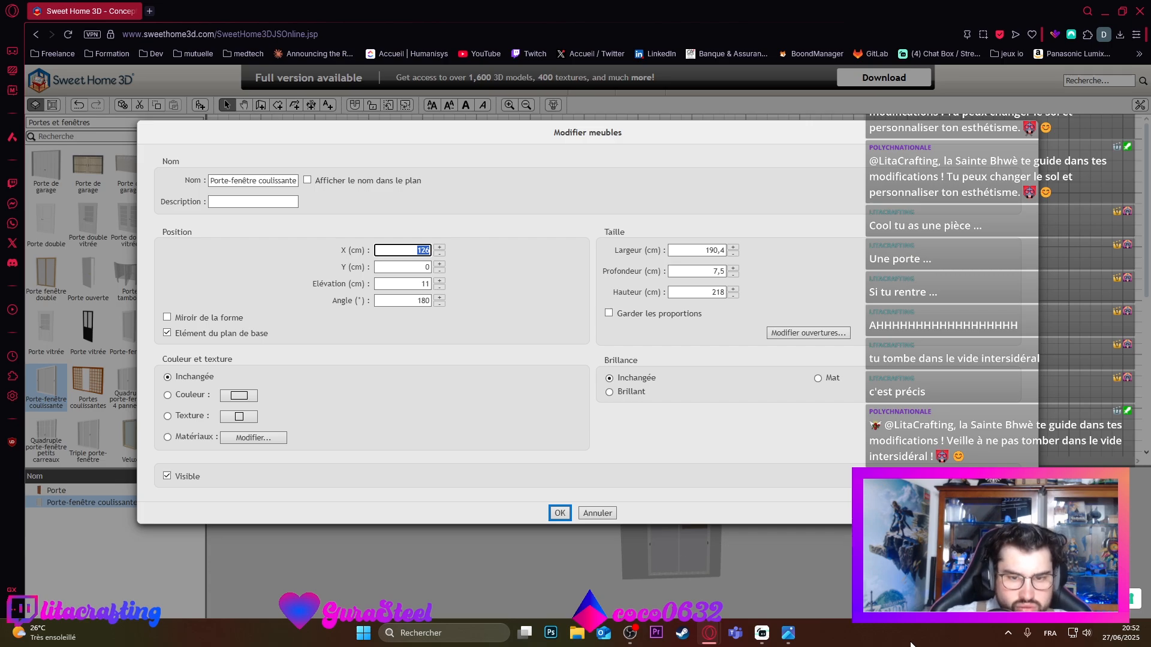
Step: Switch to the Windows calculator and compute the window's centre position as 190,4 ÷ 2 plus 25,3
{"action": "left_click", "coordinate": [363, 633]}
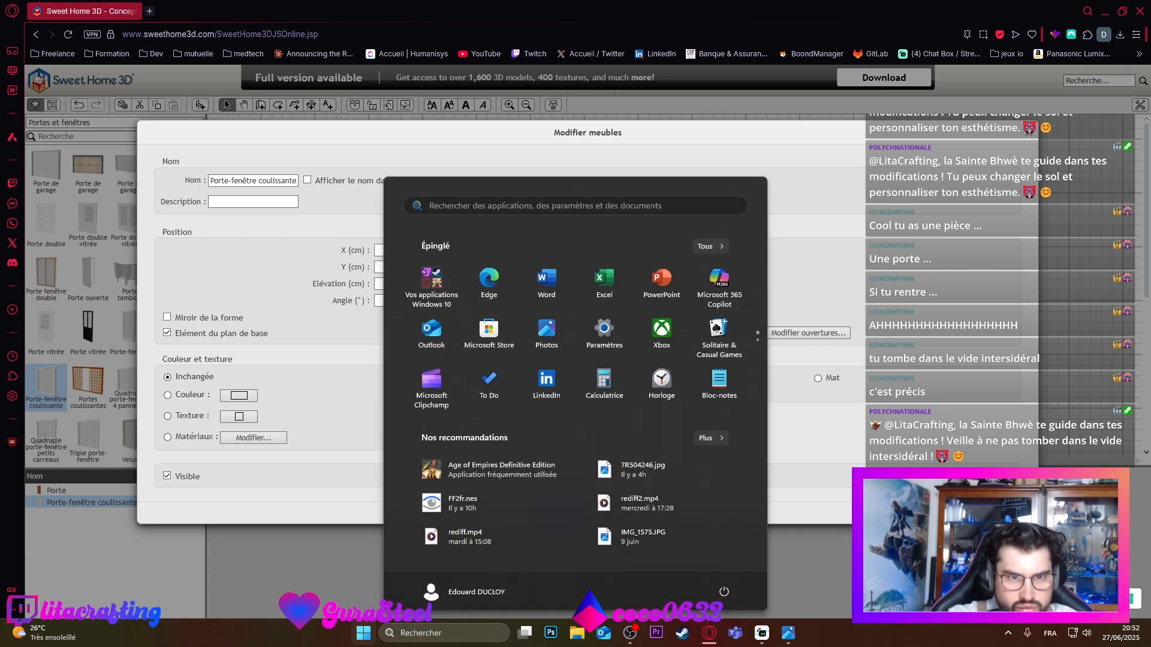
{"action": "type", "text": "calculatrice"}
{"action": "key", "text": "Return"}
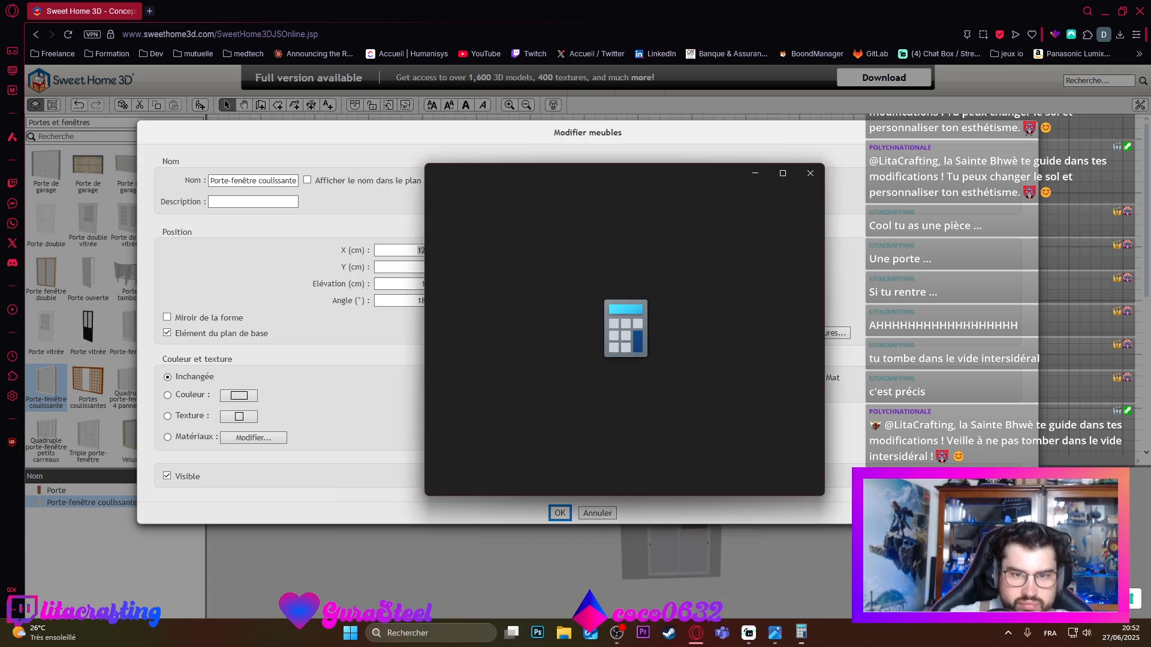
{"action": "left_click", "coordinate": [508, 462]}
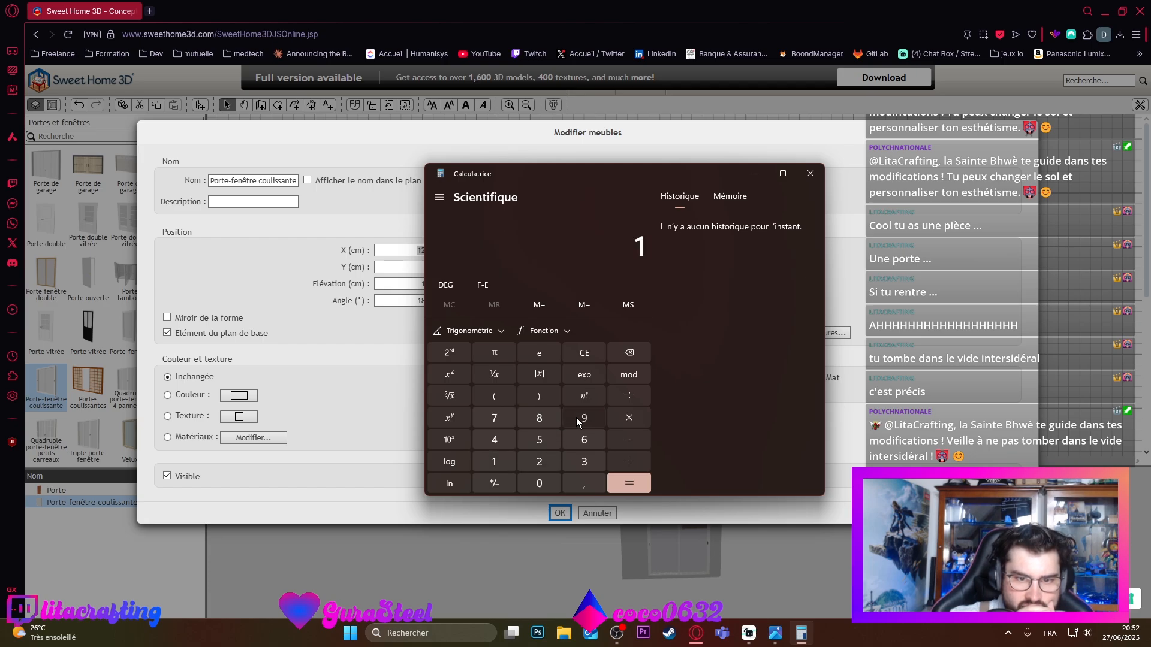
{"action": "left_click", "coordinate": [576, 418]}
{"action": "left_click", "coordinate": [544, 477]}
{"action": "left_click", "coordinate": [571, 479]}
{"action": "left_click", "coordinate": [508, 443]}
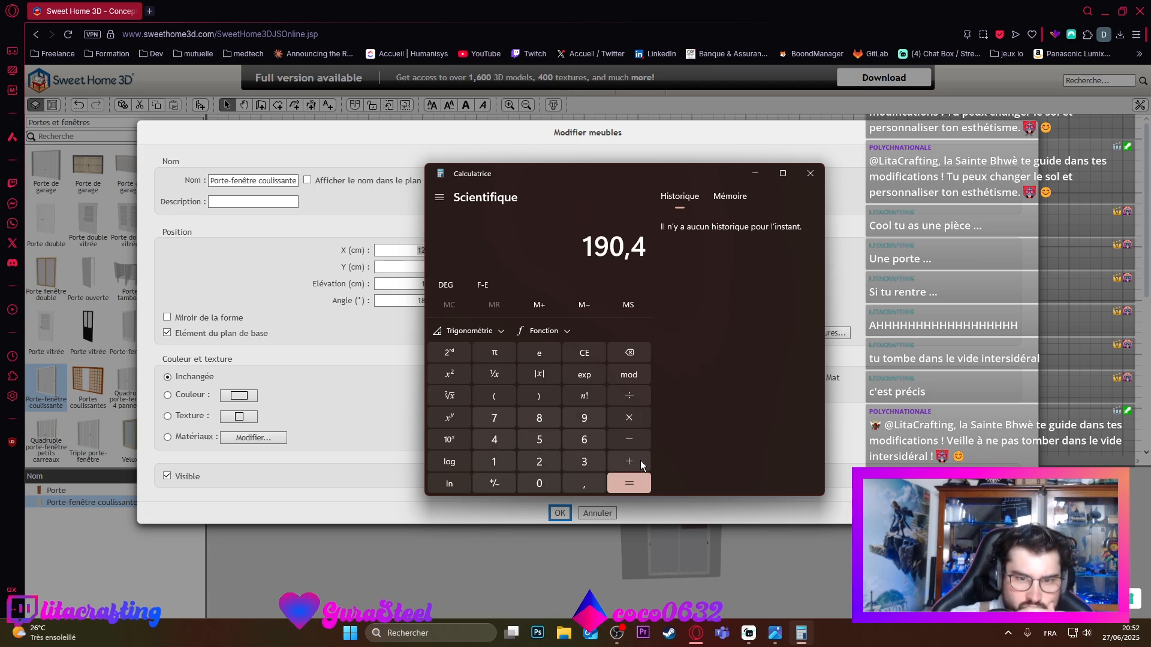
{"action": "left_click", "coordinate": [629, 399]}
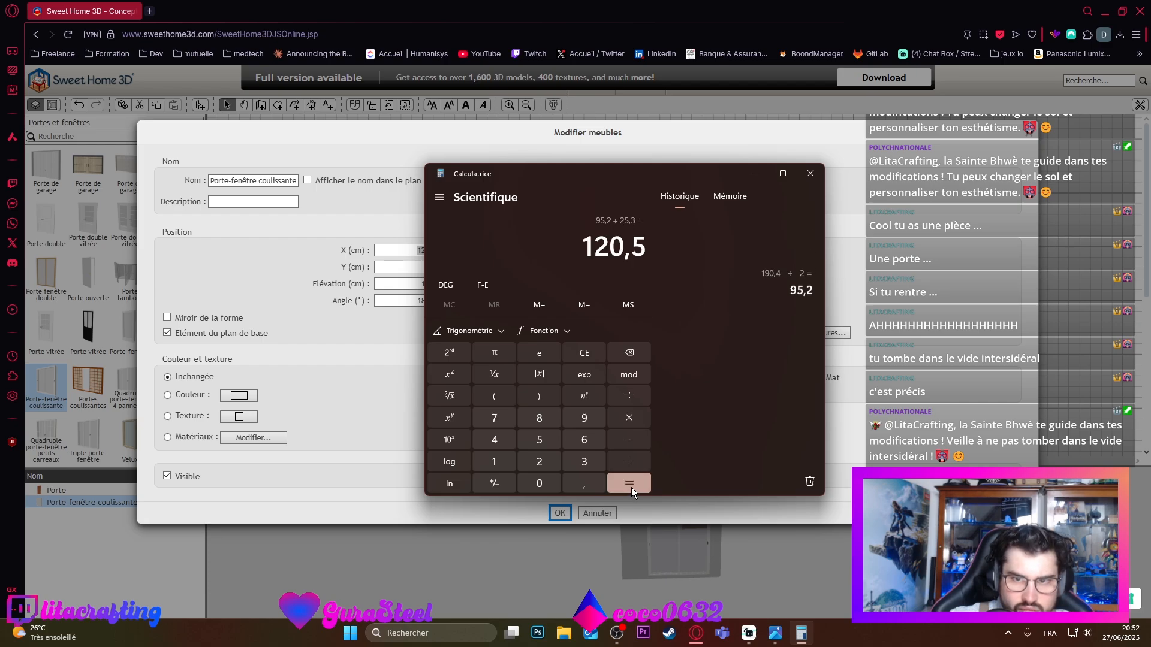
Step: Set the sliding French window's X position to 120,5 cm
{"action": "left_click", "coordinate": [402, 248]}
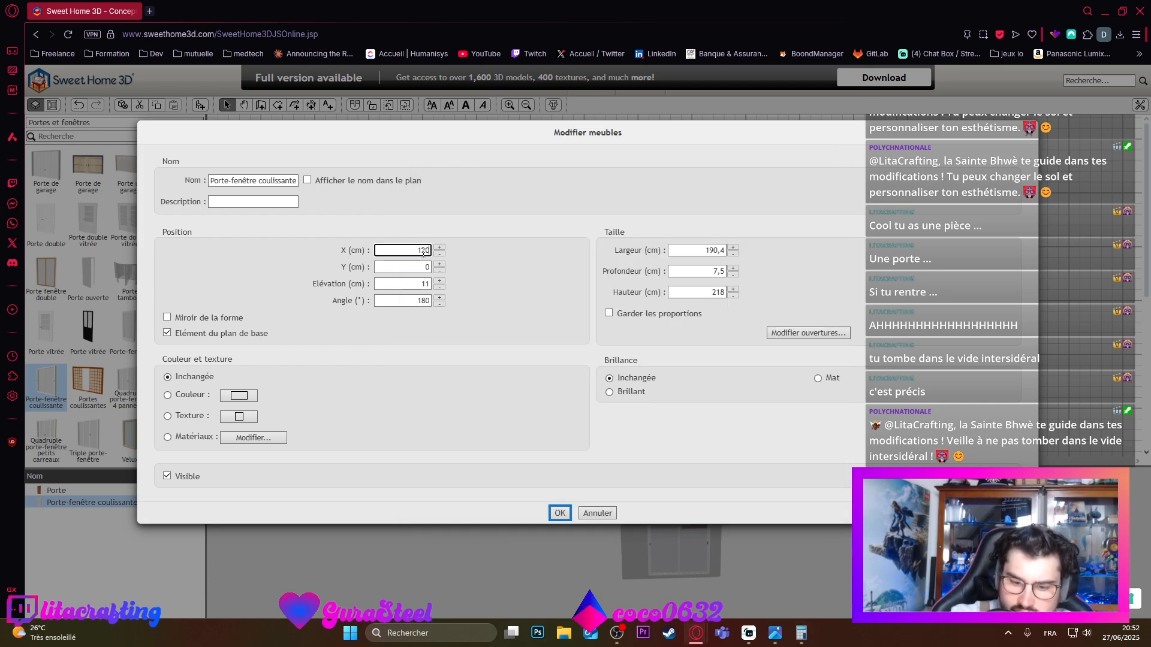
{"action": "type", "text": ",5"}
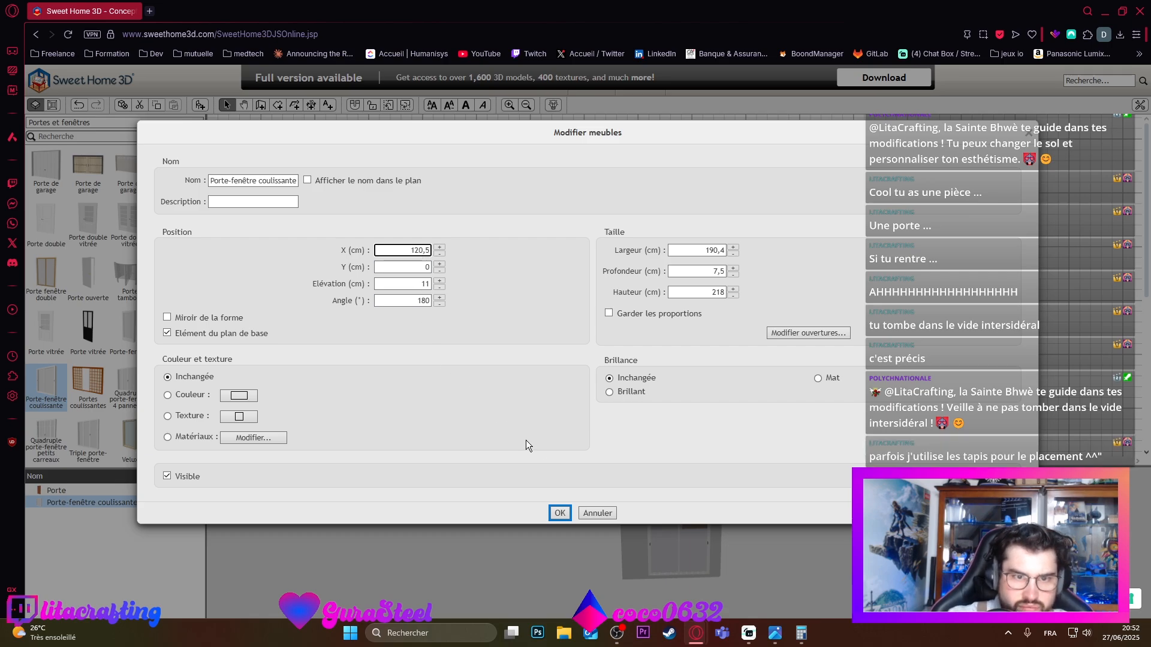
{"action": "left_click", "coordinate": [559, 514]}
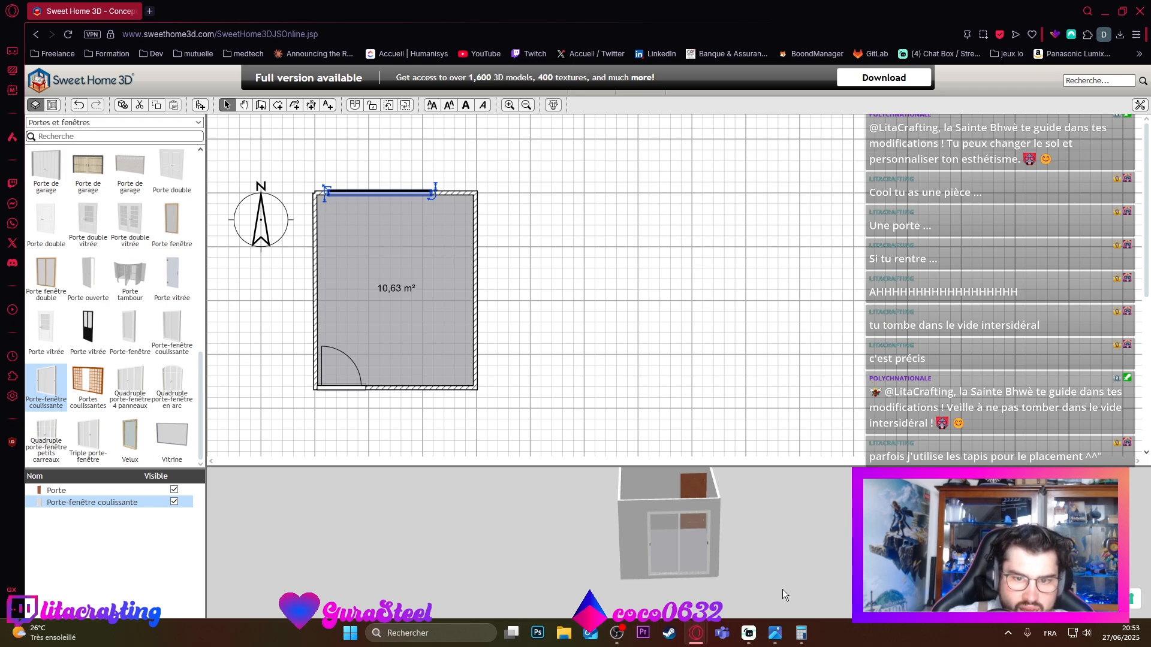
Step: Open the floor texture choices in the settings of the 10,63 m² room
{"action": "left_click_drag", "start_coordinate": [653, 527], "coordinate": [490, 558]}
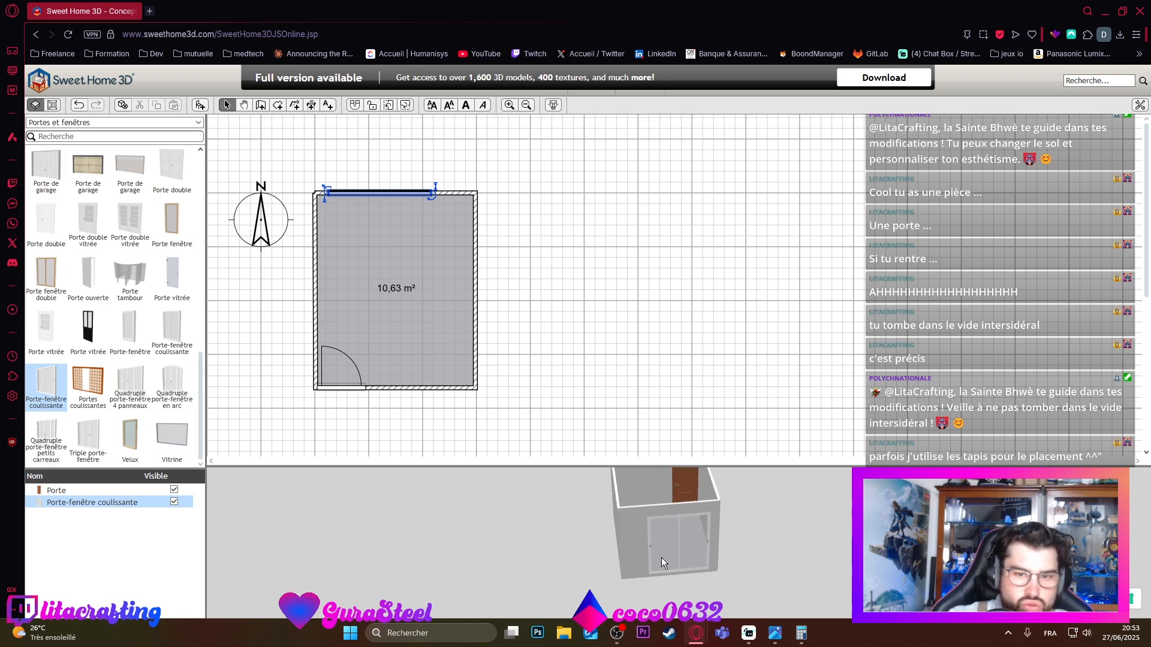
{"action": "left_click_drag", "start_coordinate": [662, 562], "coordinate": [652, 609]}
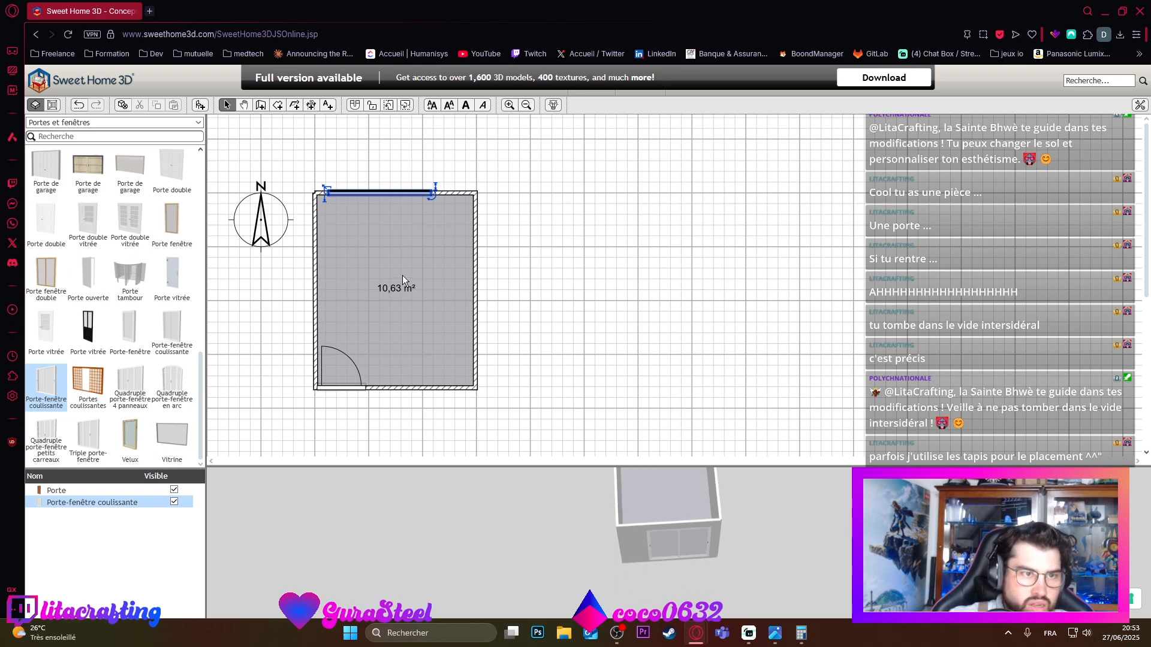
{"action": "double_click", "coordinate": [376, 264]}
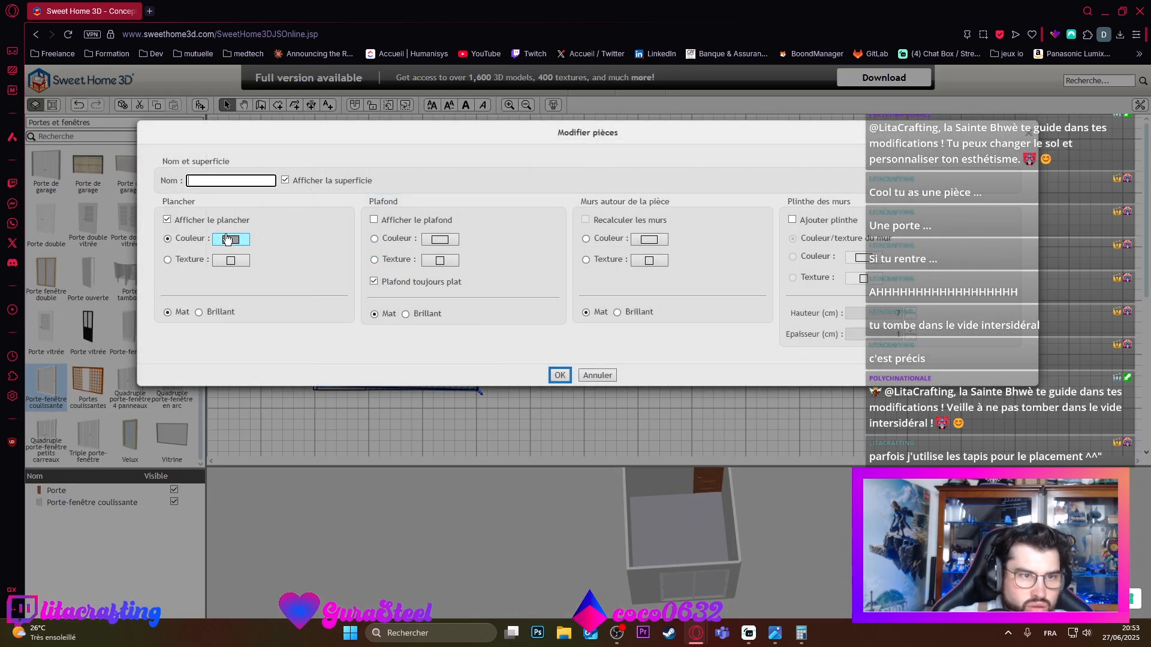
{"action": "left_click", "coordinate": [232, 260]}
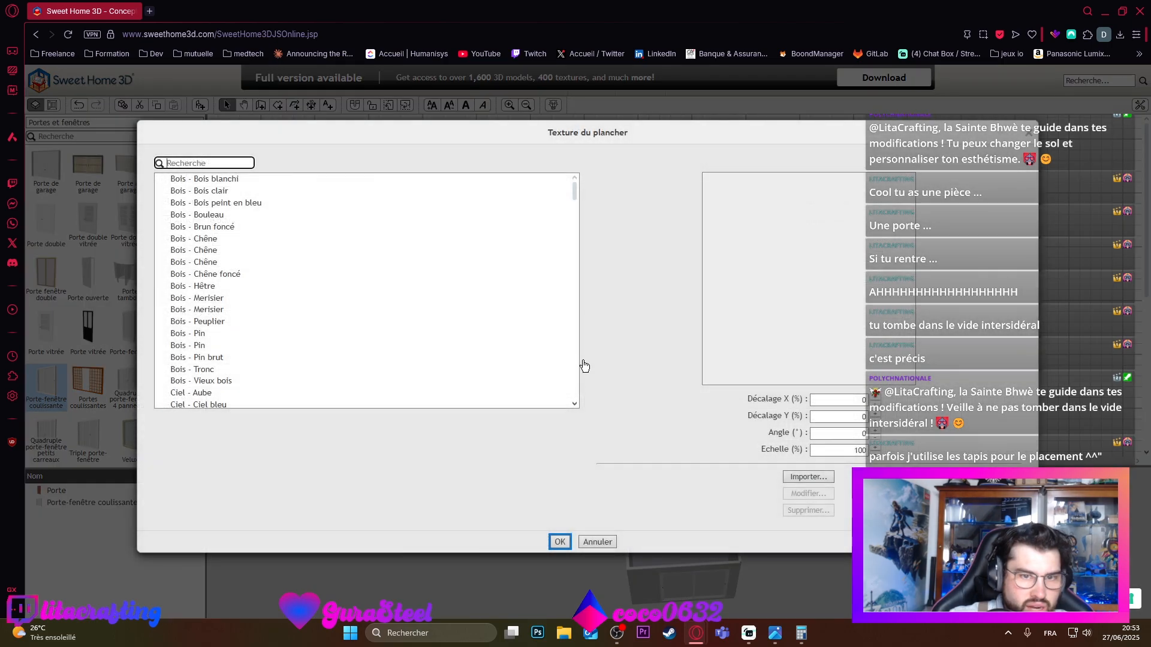
Step: Preview wood textures for the floor, from Bois blanchi and Tronc through Pin brut, Pin, Peuplier and Merisier to Hêtre
{"action": "left_click", "coordinate": [204, 178]}
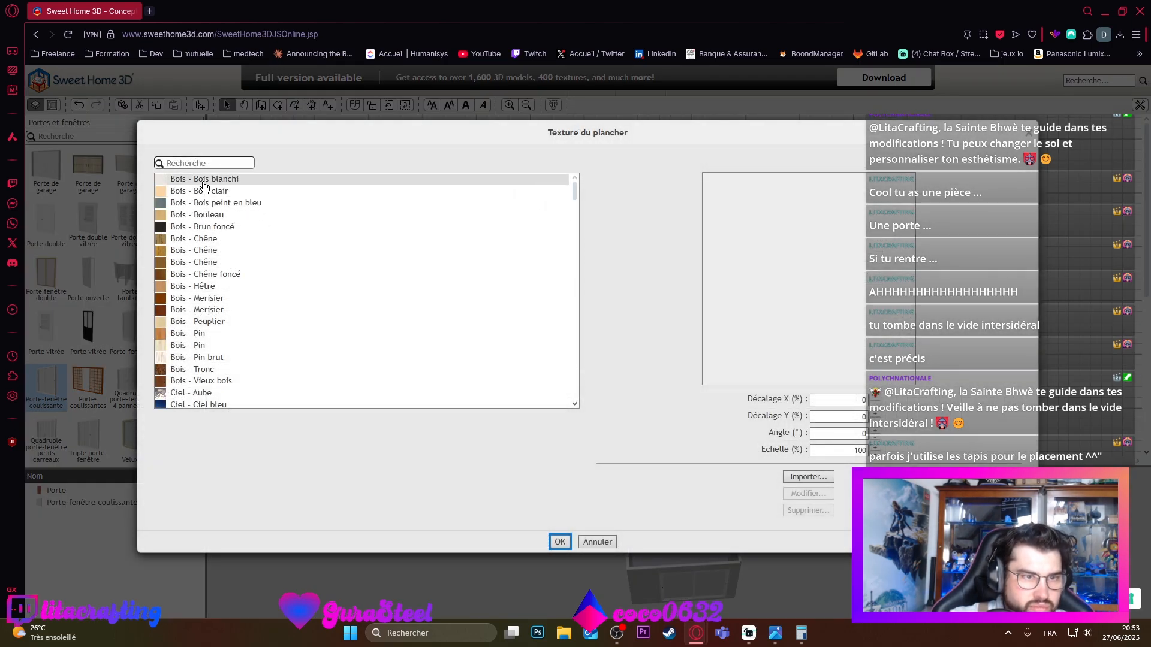
{"action": "scroll", "coordinate": [365, 291], "scroll_direction": "down", "scroll_amount": 1}
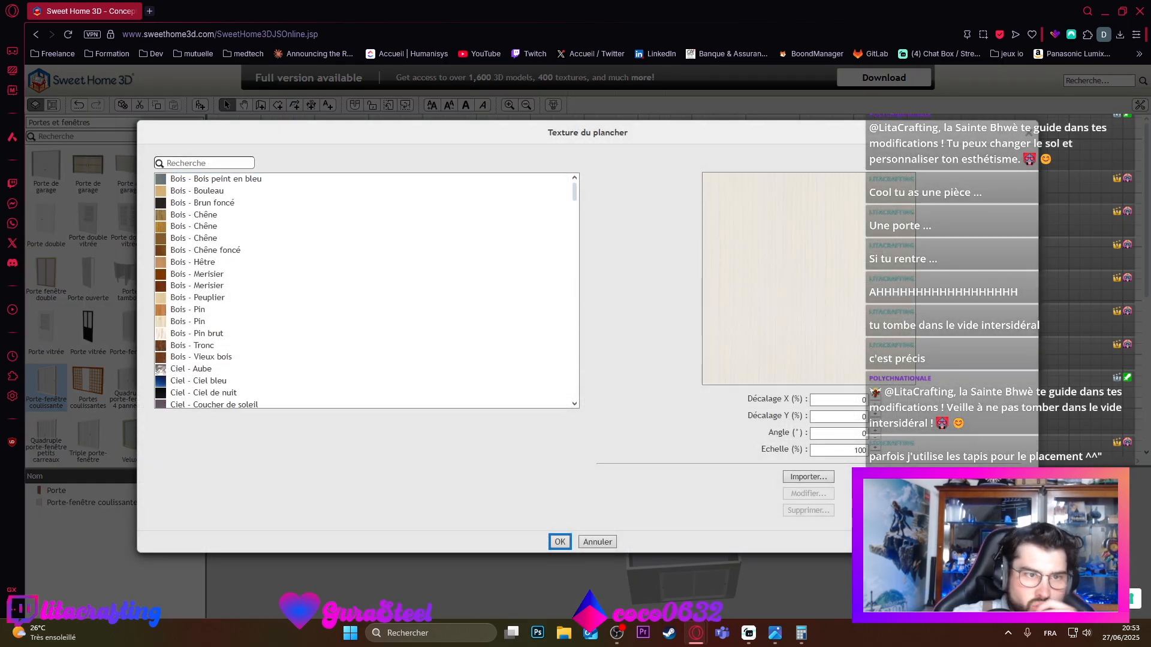
{"action": "left_click", "coordinate": [216, 346]}
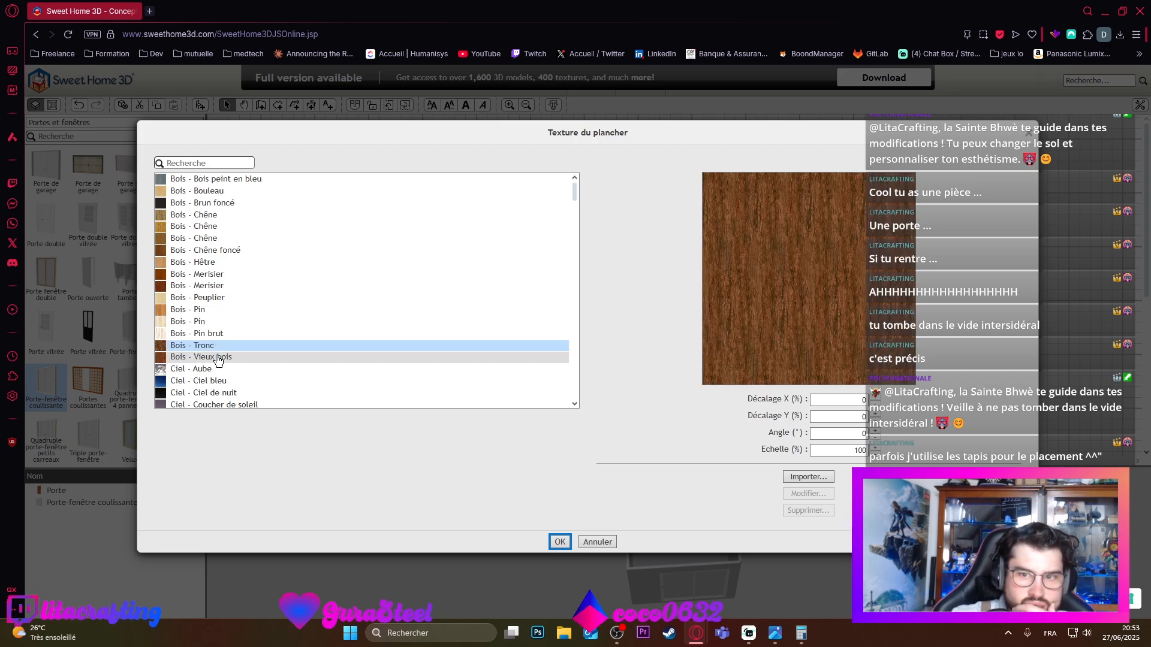
{"action": "left_click", "coordinate": [207, 333]}
{"action": "left_click", "coordinate": [200, 321]}
{"action": "left_click", "coordinate": [201, 310]}
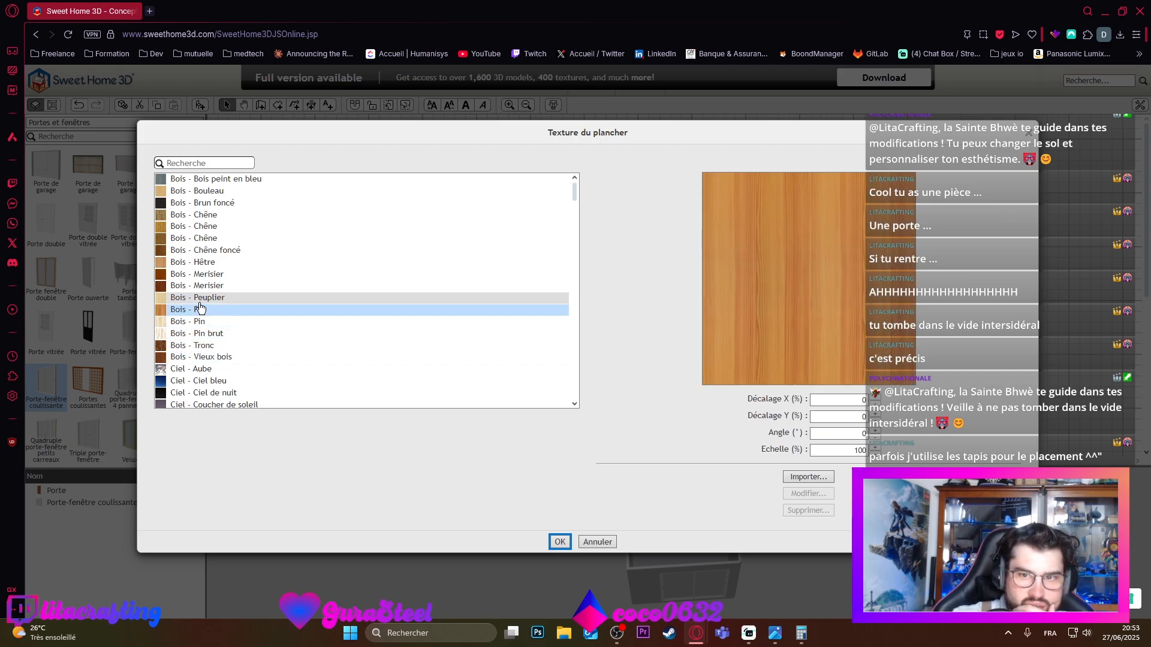
{"action": "left_click", "coordinate": [201, 297]}
{"action": "left_click", "coordinate": [202, 285]}
{"action": "left_click", "coordinate": [205, 274]}
{"action": "left_click", "coordinate": [207, 264]}
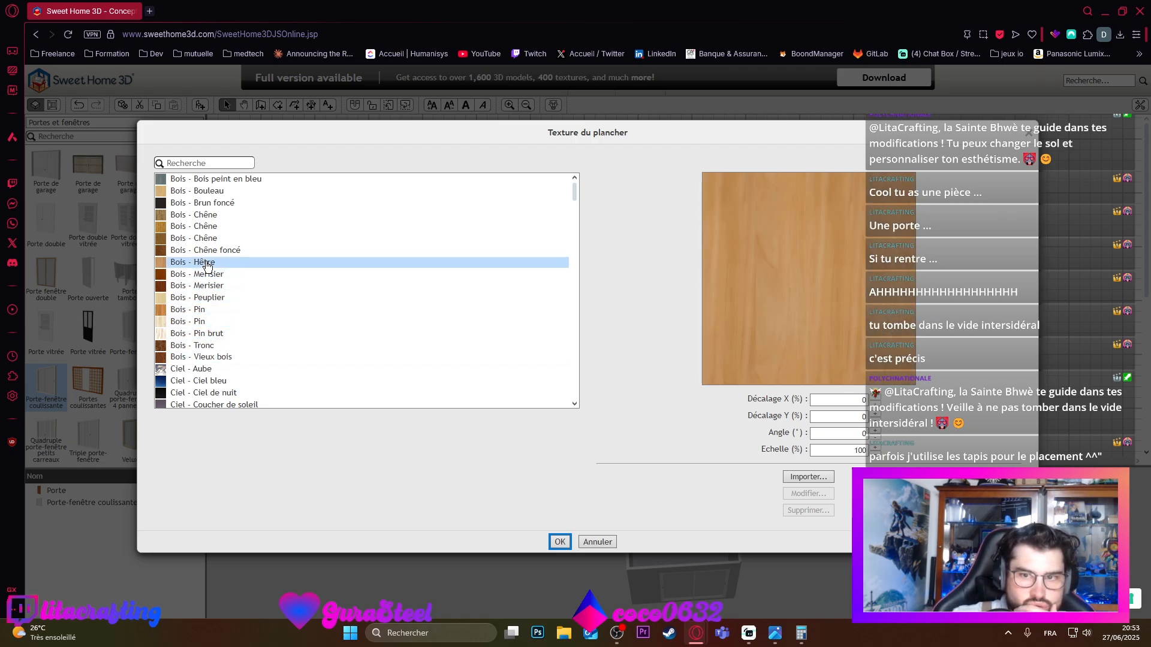
Step: Preview the remaining wood floor textures, including Chêne foncé, Chêne, Brun foncé, Bouleau, Bois clair, Vieux bois and Tronc
{"action": "left_click", "coordinate": [208, 249]}
{"action": "left_click", "coordinate": [210, 238]}
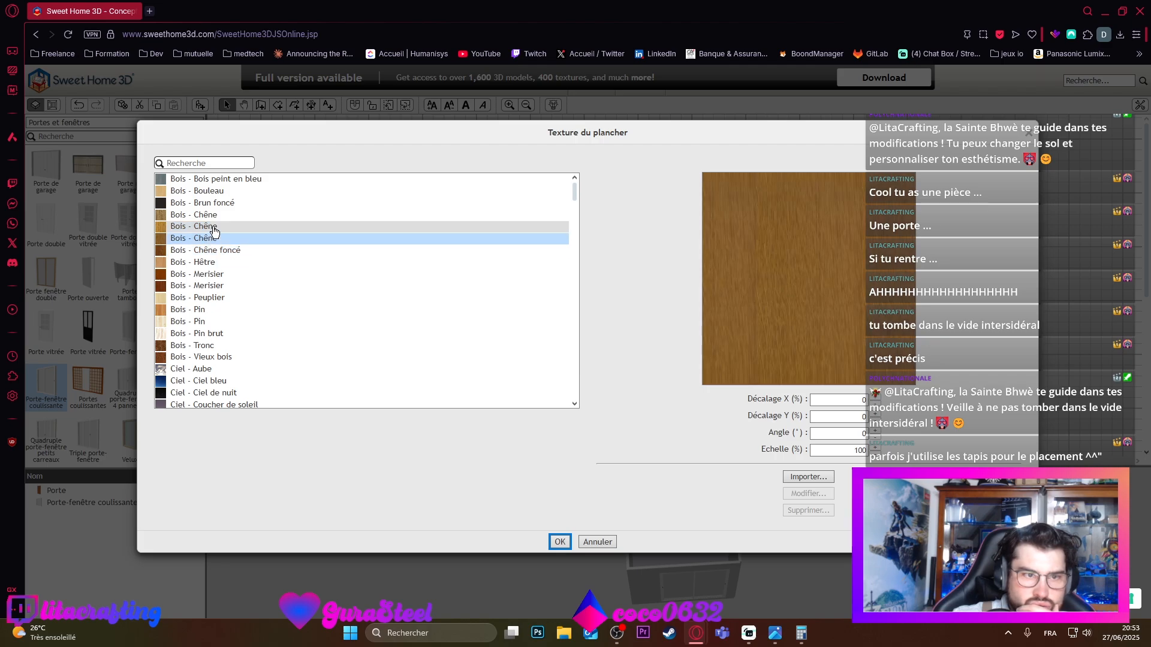
{"action": "left_click", "coordinate": [214, 226]}
{"action": "left_click", "coordinate": [218, 204]}
{"action": "scroll", "coordinate": [218, 216], "scroll_direction": "up", "scroll_amount": 2}
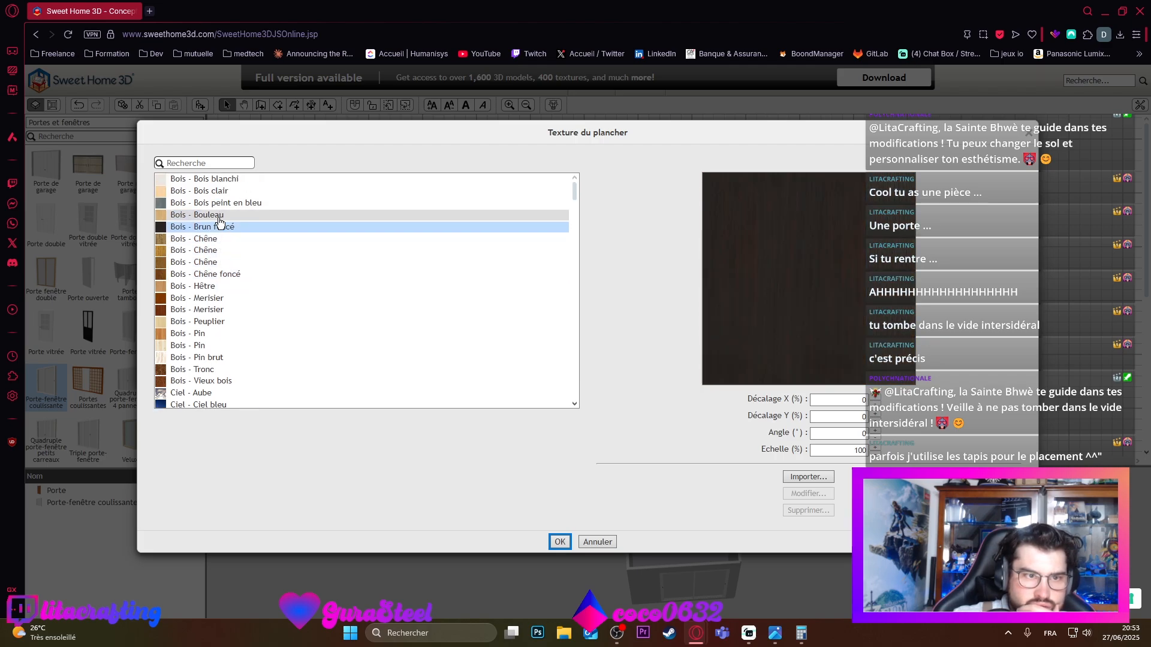
{"action": "left_click", "coordinate": [223, 214]}
{"action": "left_click", "coordinate": [221, 190]}
{"action": "scroll", "coordinate": [232, 251], "scroll_direction": "down", "scroll_amount": 3}
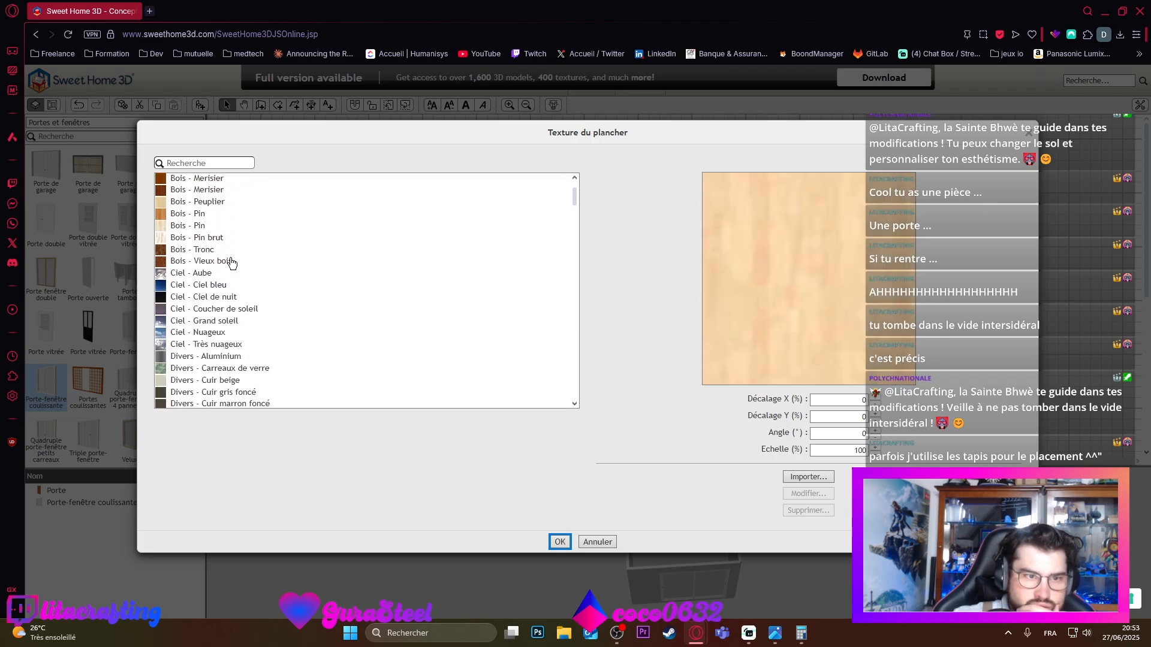
{"action": "left_click", "coordinate": [206, 262]}
{"action": "left_click", "coordinate": [208, 250]}
{"action": "scroll", "coordinate": [212, 279], "scroll_direction": "down", "scroll_amount": 3}
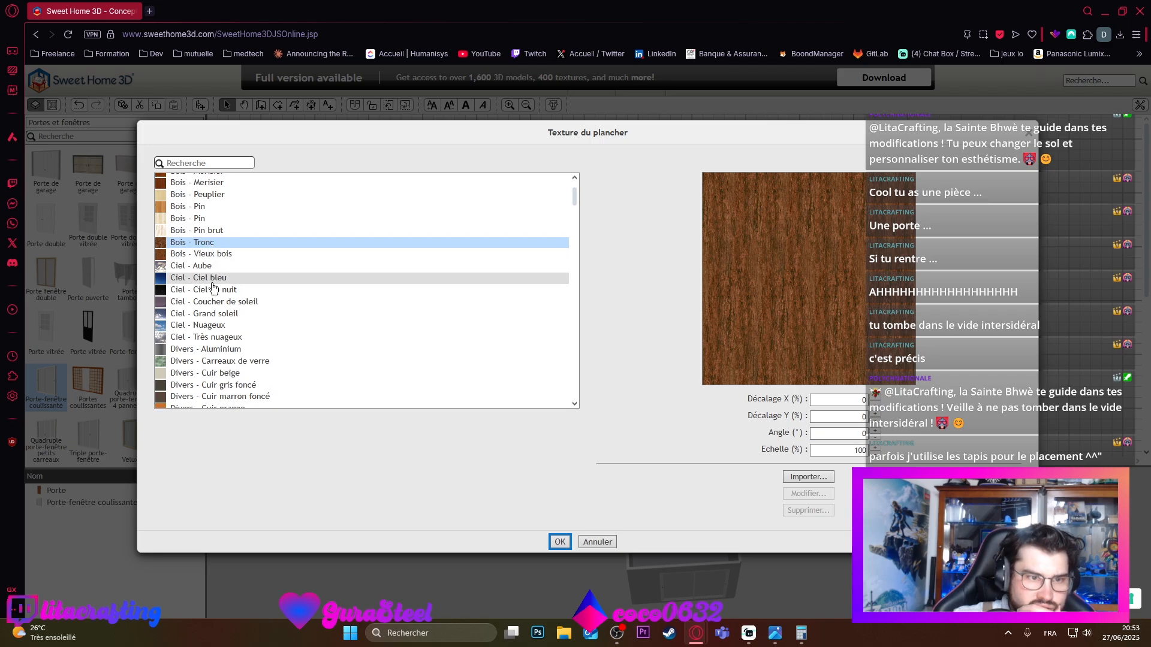
Step: Preview floor textures from the Divers category, including Granit beige, Rotin rouge, Serpillère and Rotin beige
{"action": "scroll", "coordinate": [213, 288], "scroll_direction": "down", "scroll_amount": 2}
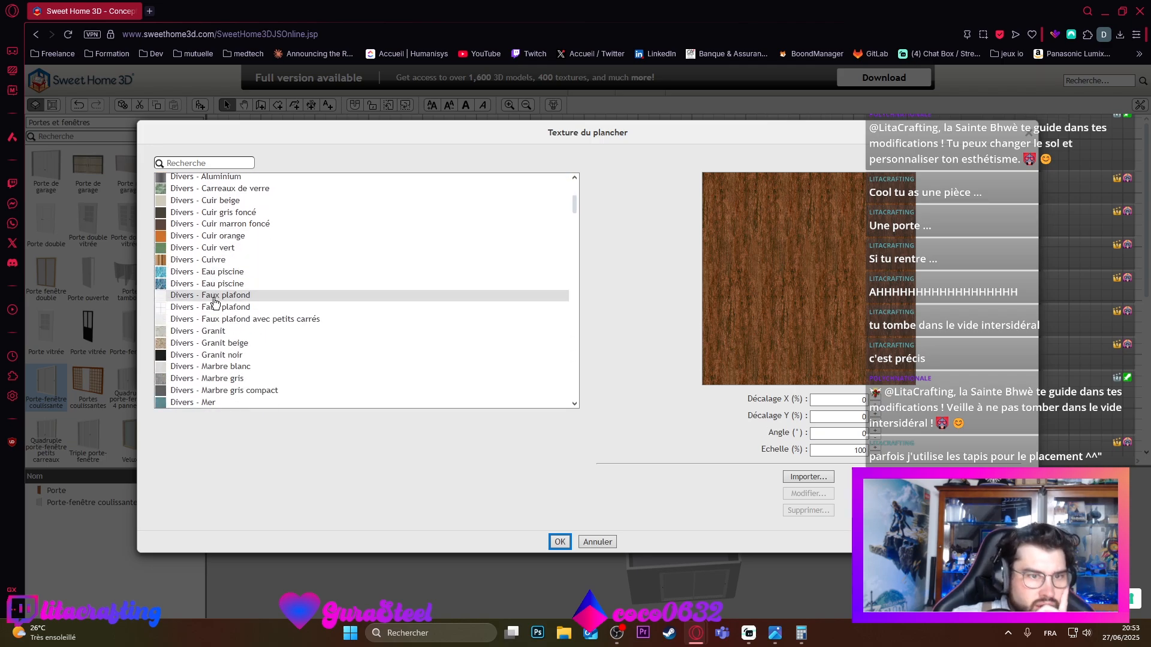
{"action": "left_click", "coordinate": [233, 347]}
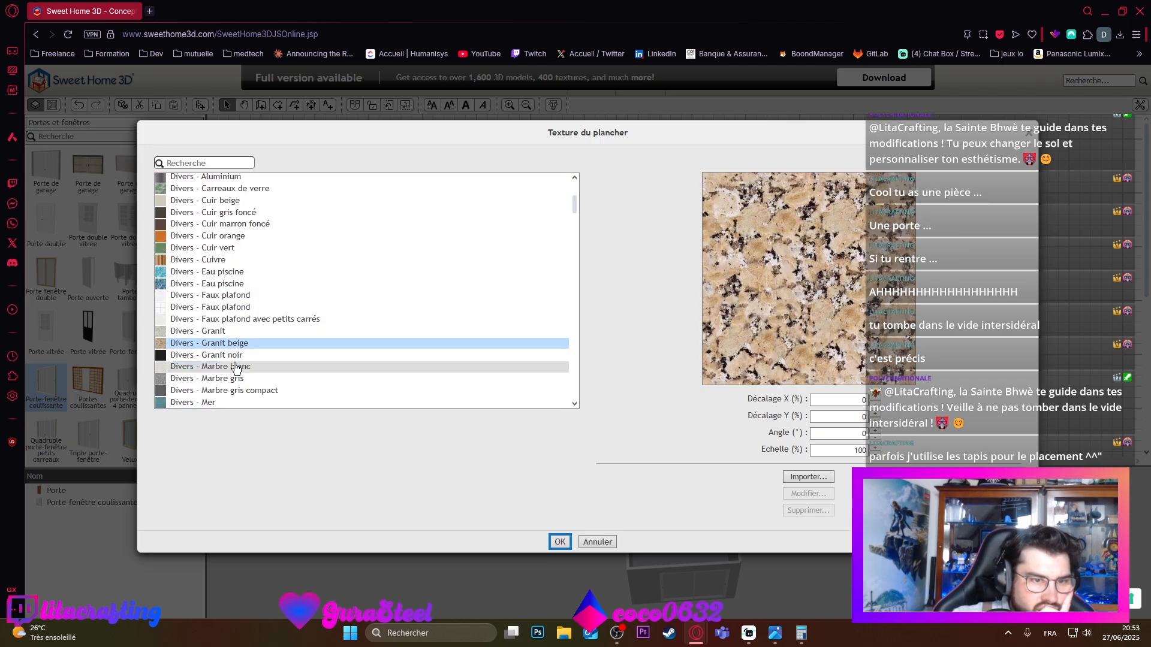
{"action": "left_click", "coordinate": [234, 366]}
{"action": "left_click", "coordinate": [236, 378]}
{"action": "scroll", "coordinate": [238, 383], "scroll_direction": "down", "scroll_amount": 2}
{"action": "scroll", "coordinate": [240, 368], "scroll_direction": "down", "scroll_amount": 3}
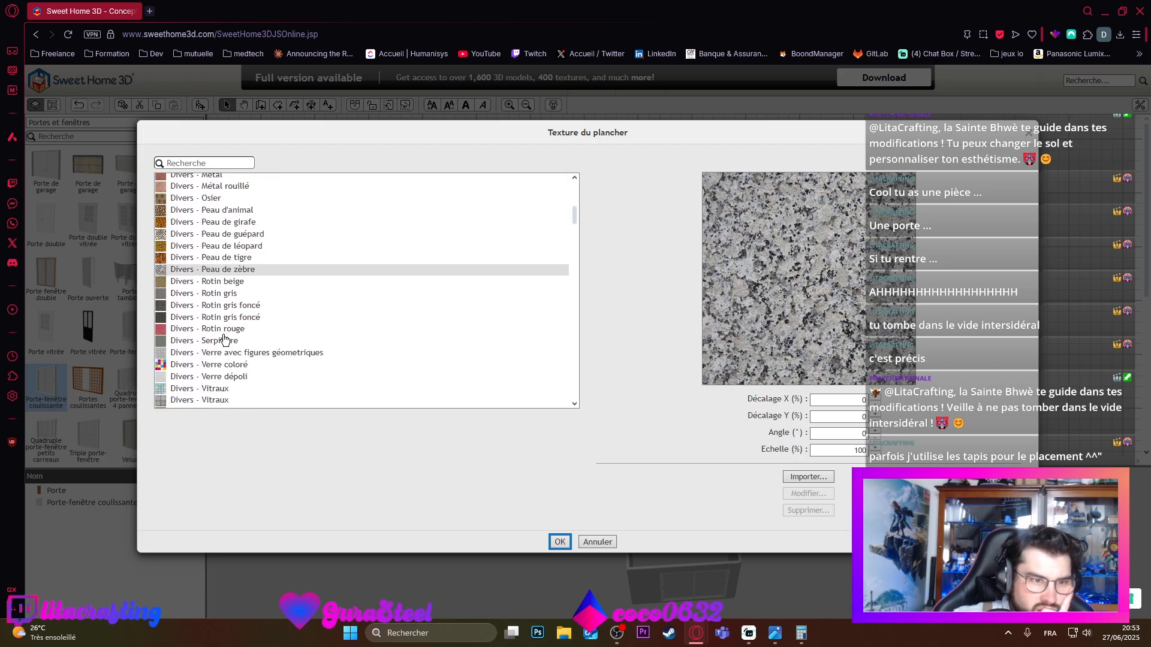
{"action": "left_click", "coordinate": [219, 293]}
{"action": "left_click", "coordinate": [223, 305]}
{"action": "left_click", "coordinate": [230, 329]}
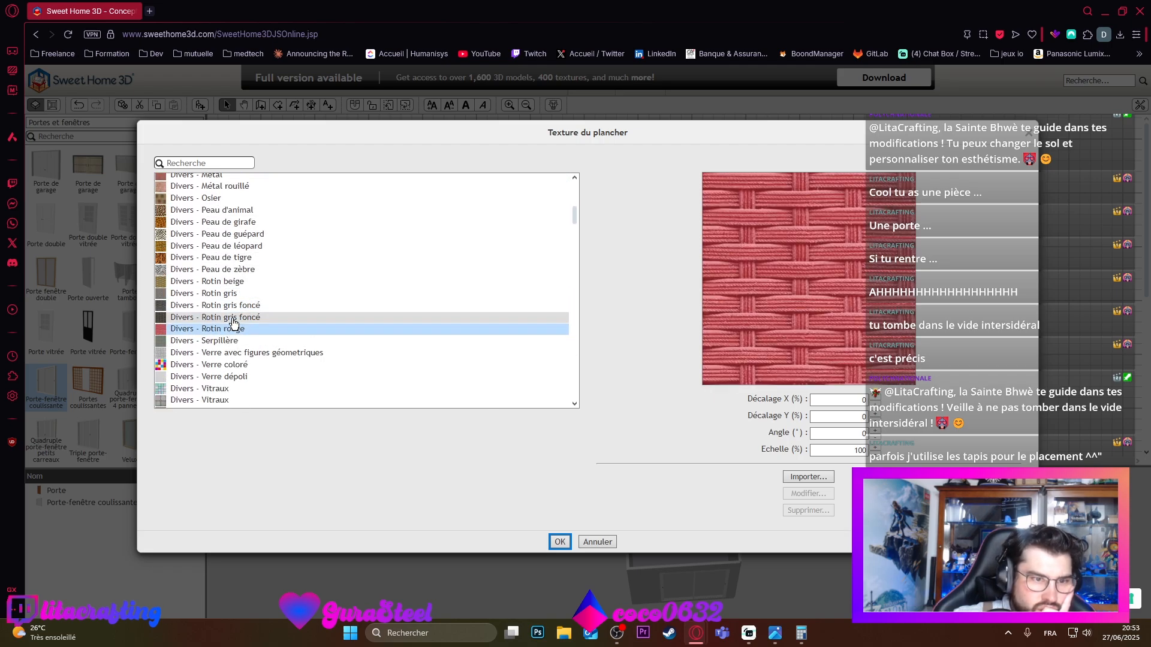
{"action": "scroll", "coordinate": [230, 339], "scroll_direction": "down", "scroll_amount": 1}
{"action": "left_click", "coordinate": [225, 281]}
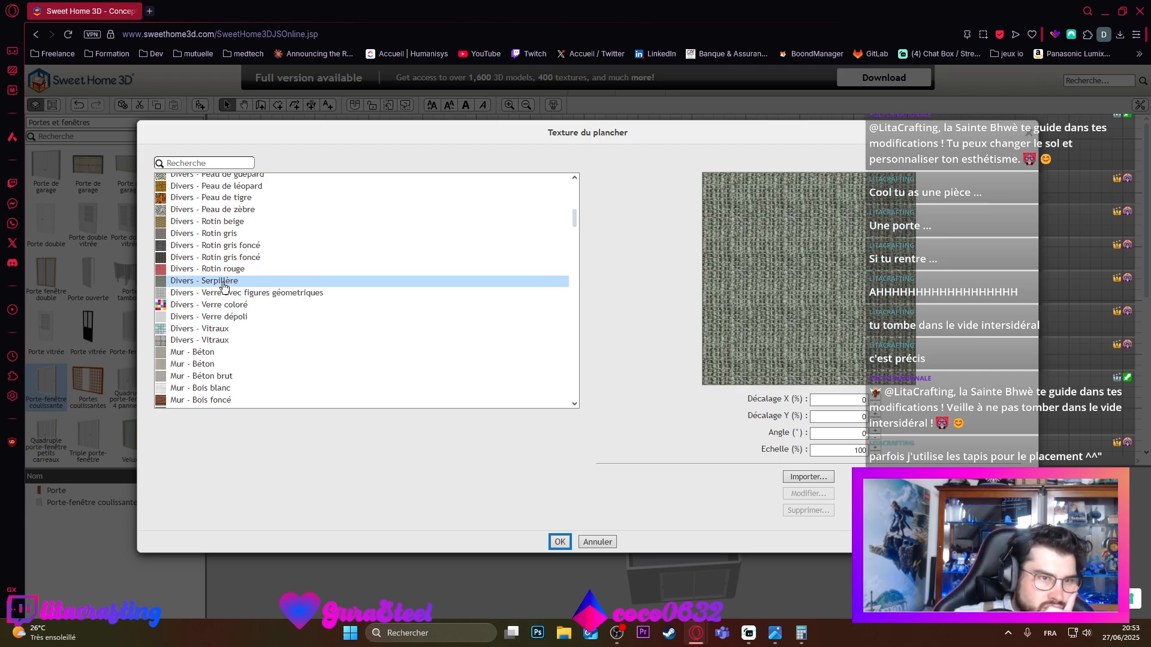
{"action": "left_click", "coordinate": [193, 222]}
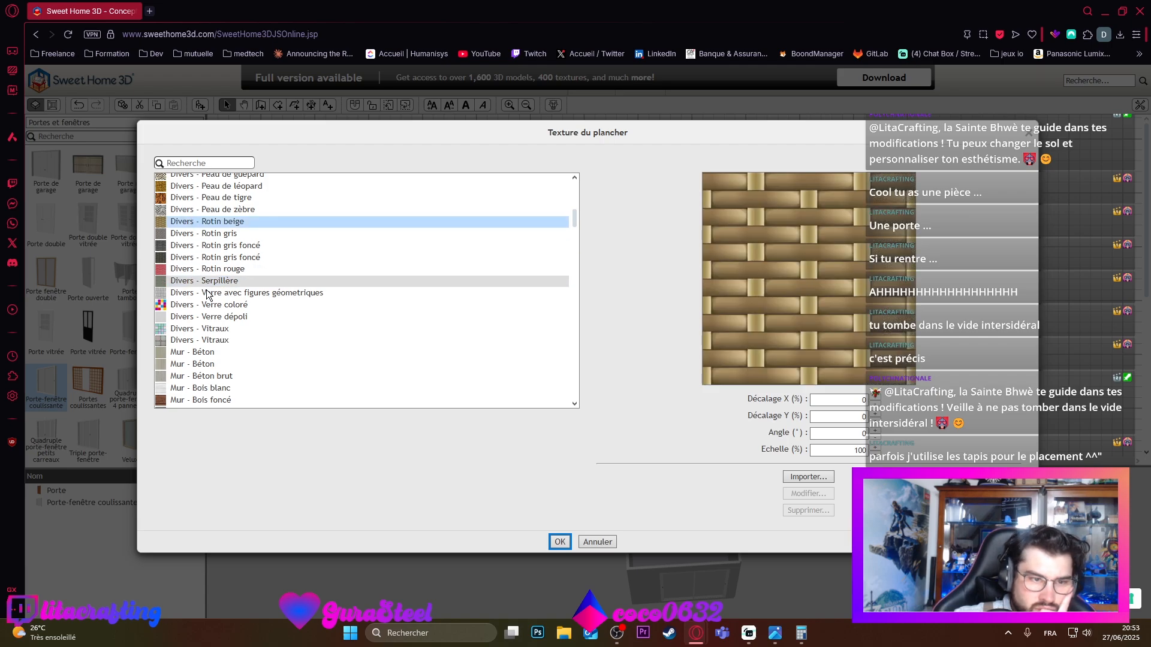
Step: Preview the Mur textures Bois foncé and Briques rouges for the floor
{"action": "scroll", "coordinate": [207, 297], "scroll_direction": "down", "scroll_amount": 2}
{"action": "left_click", "coordinate": [211, 340]}
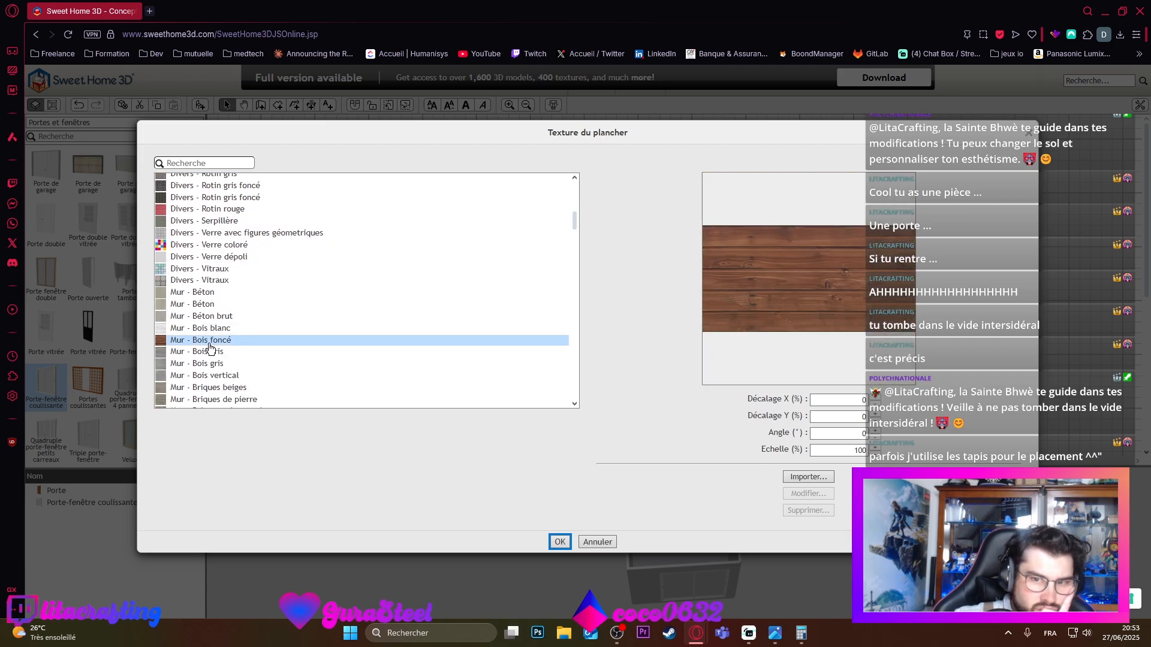
{"action": "scroll", "coordinate": [242, 377], "scroll_direction": "down", "scroll_amount": 2}
{"action": "left_click", "coordinate": [225, 376]}
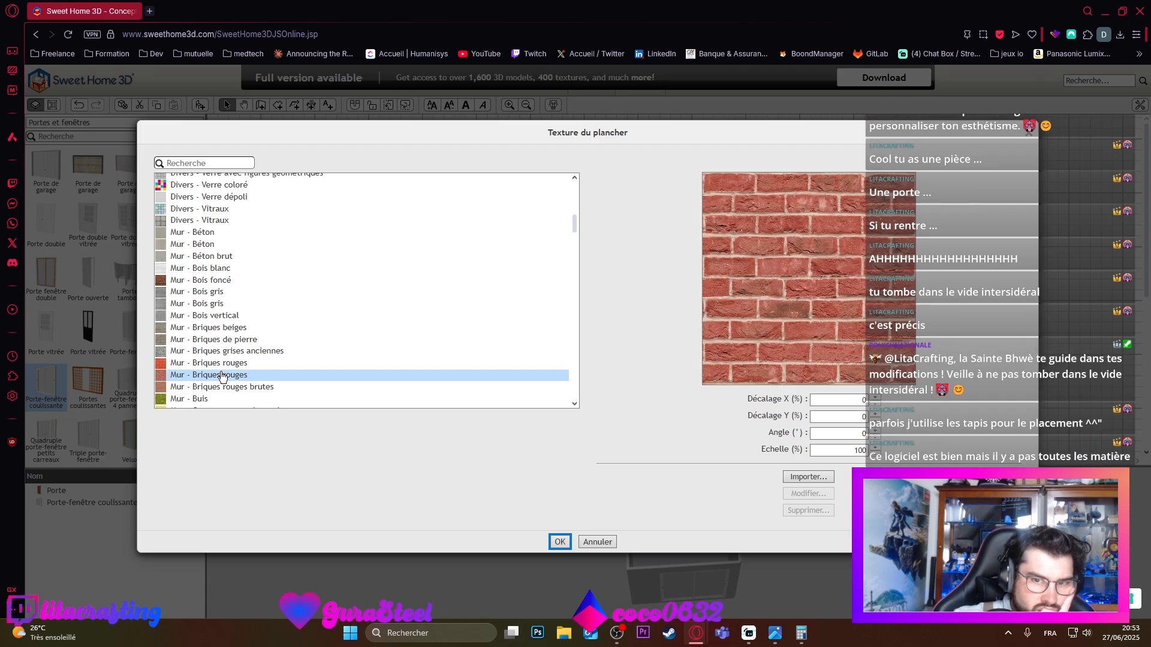
Step: Preview the Mur tile textures Carreaux en marbre and Carreaux marrons for the floor
{"action": "scroll", "coordinate": [244, 333], "scroll_direction": "down", "scroll_amount": 3}
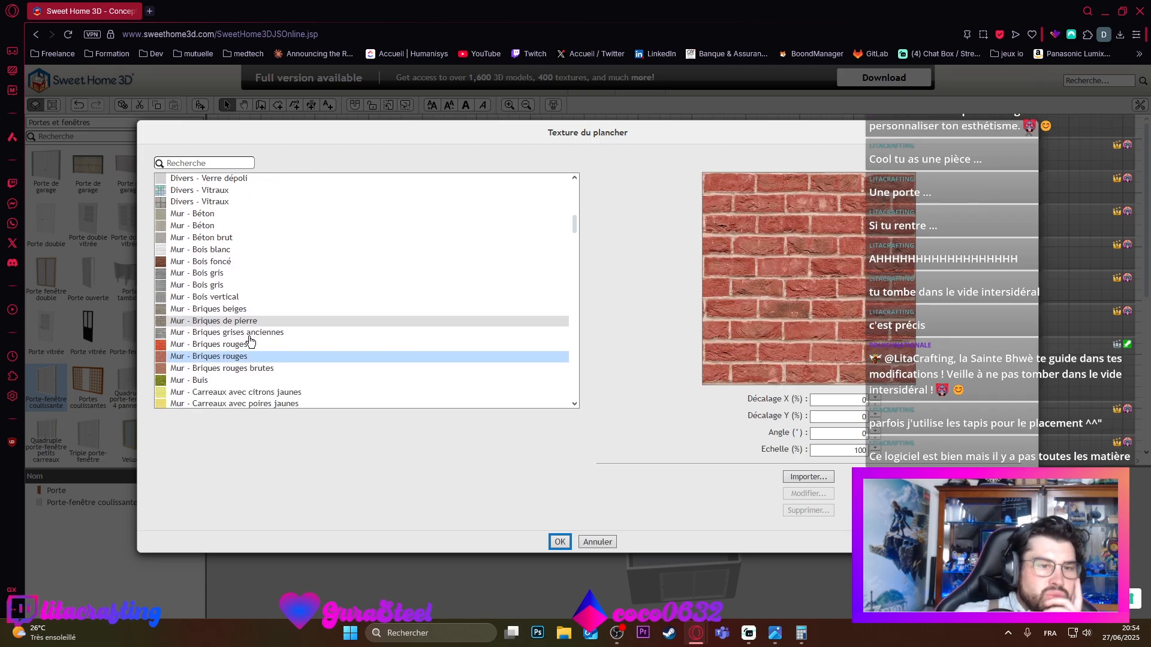
{"action": "scroll", "coordinate": [244, 329], "scroll_direction": "down", "scroll_amount": 3}
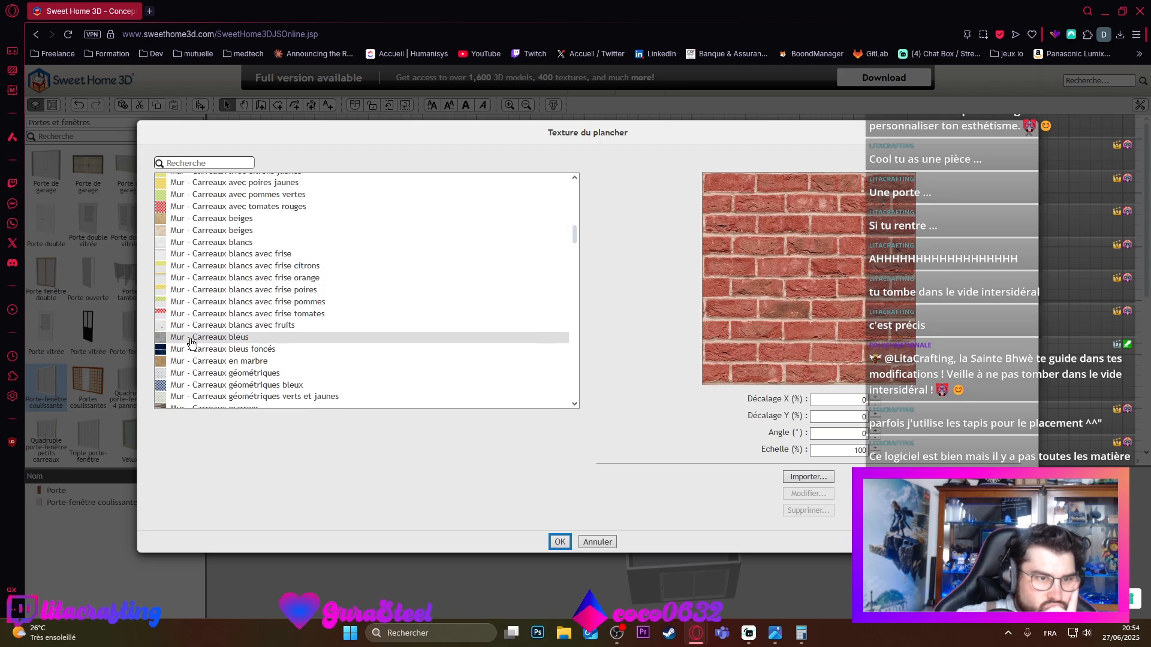
{"action": "scroll", "coordinate": [186, 330], "scroll_direction": "down", "scroll_amount": 2}
{"action": "left_click", "coordinate": [196, 303]}
{"action": "scroll", "coordinate": [227, 319], "scroll_direction": "down", "scroll_amount": 2}
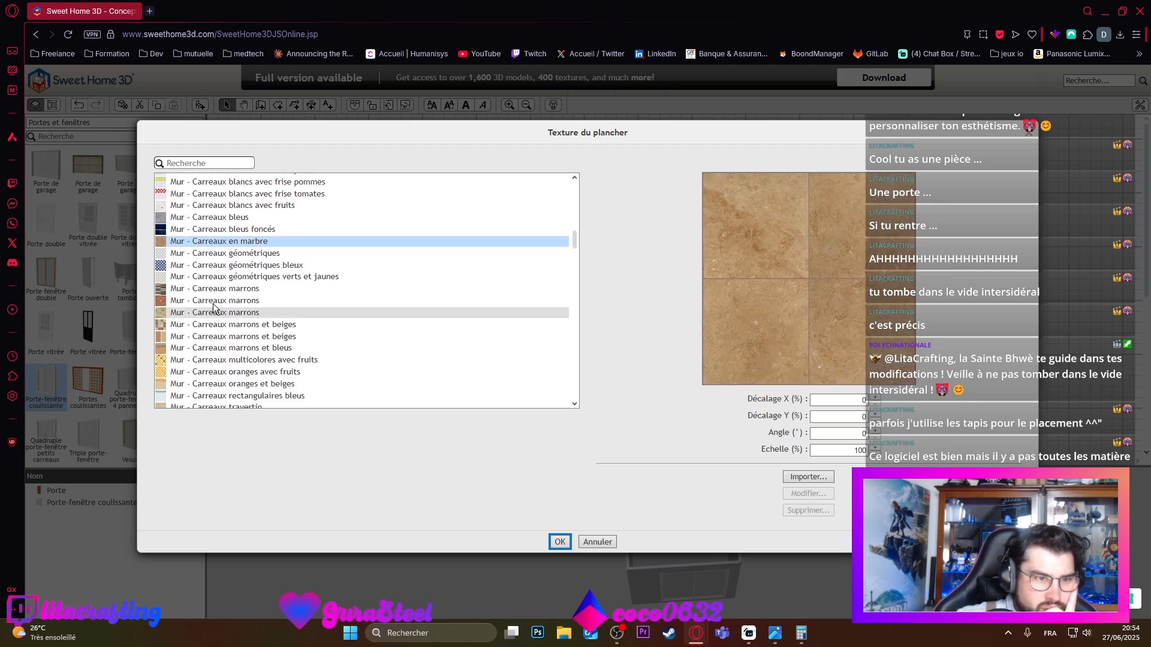
{"action": "left_click", "coordinate": [206, 290]}
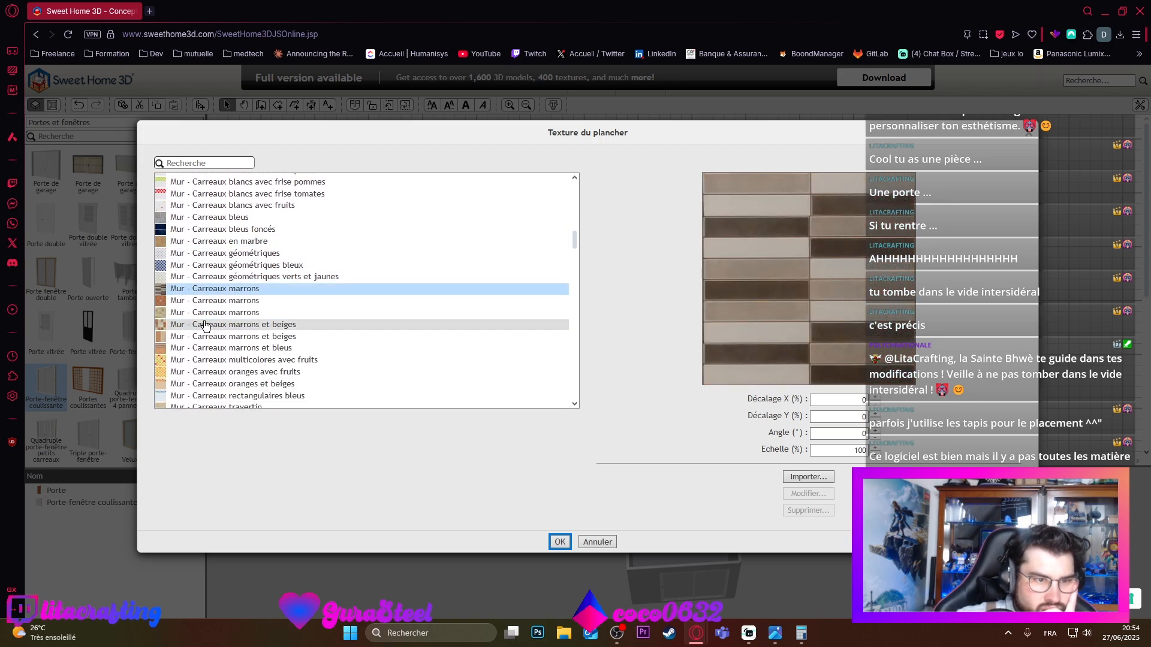
Step: Preview the Mur textures Lambris, Mosaïque marron and Panneau bois for the floor
{"action": "scroll", "coordinate": [205, 331], "scroll_direction": "down", "scroll_amount": 5}
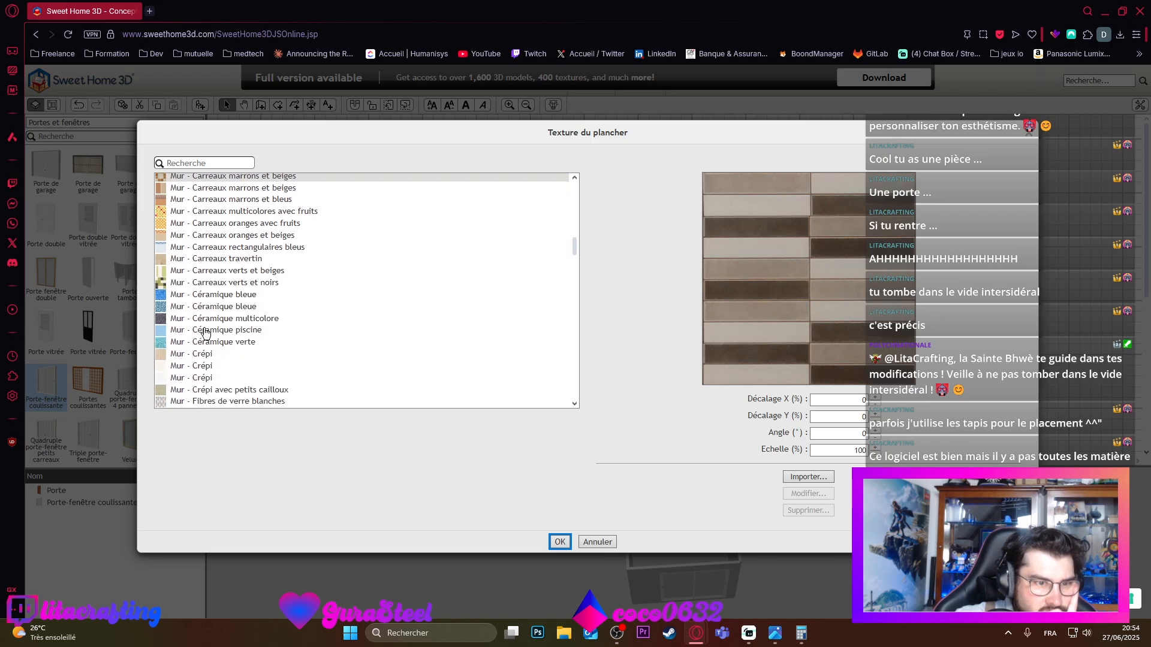
{"action": "scroll", "coordinate": [205, 331], "scroll_direction": "down", "scroll_amount": 2}
{"action": "left_click", "coordinate": [199, 324]}
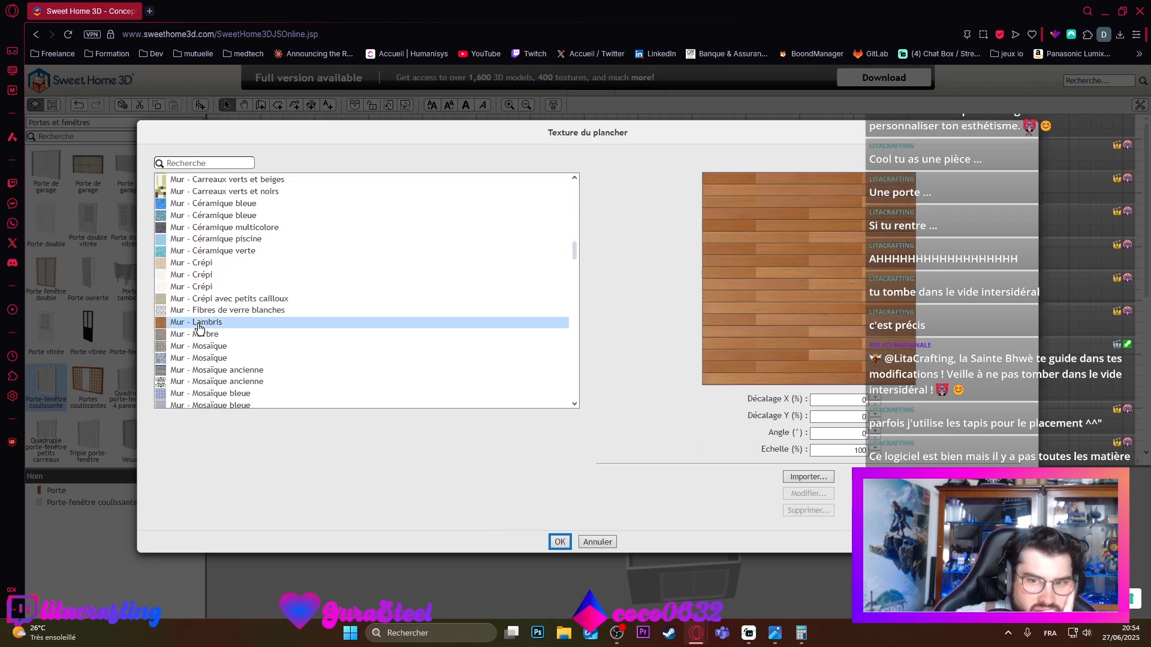
{"action": "scroll", "coordinate": [192, 339], "scroll_direction": "down", "scroll_amount": 3}
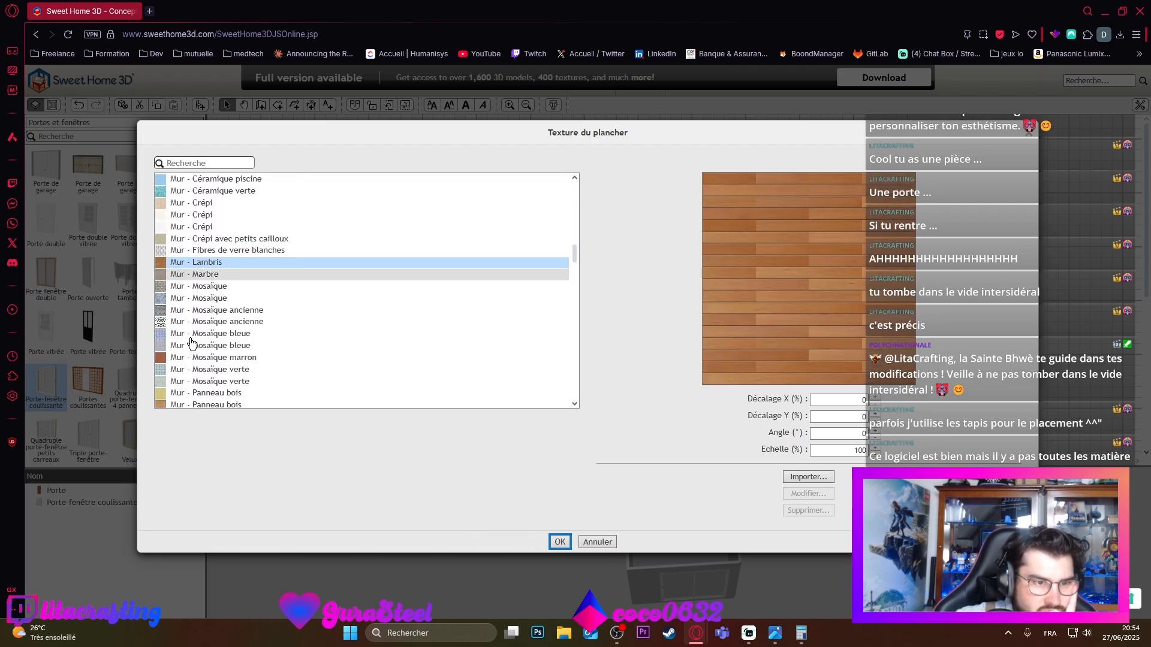
{"action": "left_click", "coordinate": [212, 298]}
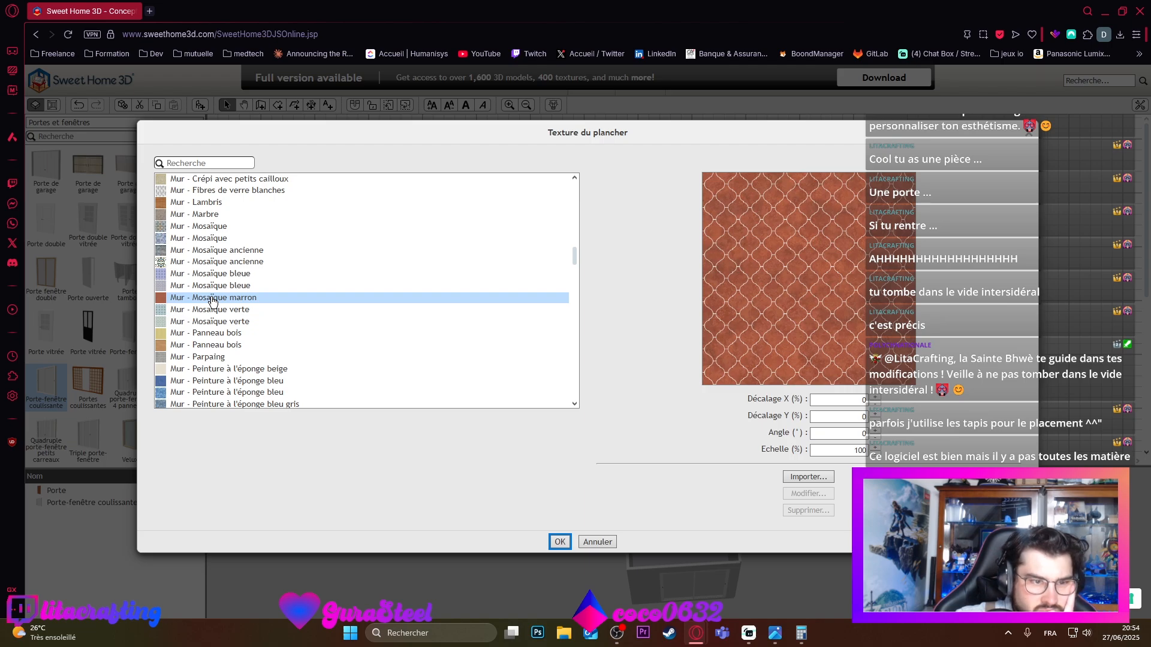
{"action": "scroll", "coordinate": [213, 299], "scroll_direction": "down", "scroll_amount": 2}
{"action": "left_click", "coordinate": [212, 283]}
Step: Preview the Mur sponge-paint textures Peinture à l'éponge marron, marron clair and marron foncé
{"action": "scroll", "coordinate": [212, 291], "scroll_direction": "down", "scroll_amount": 1}
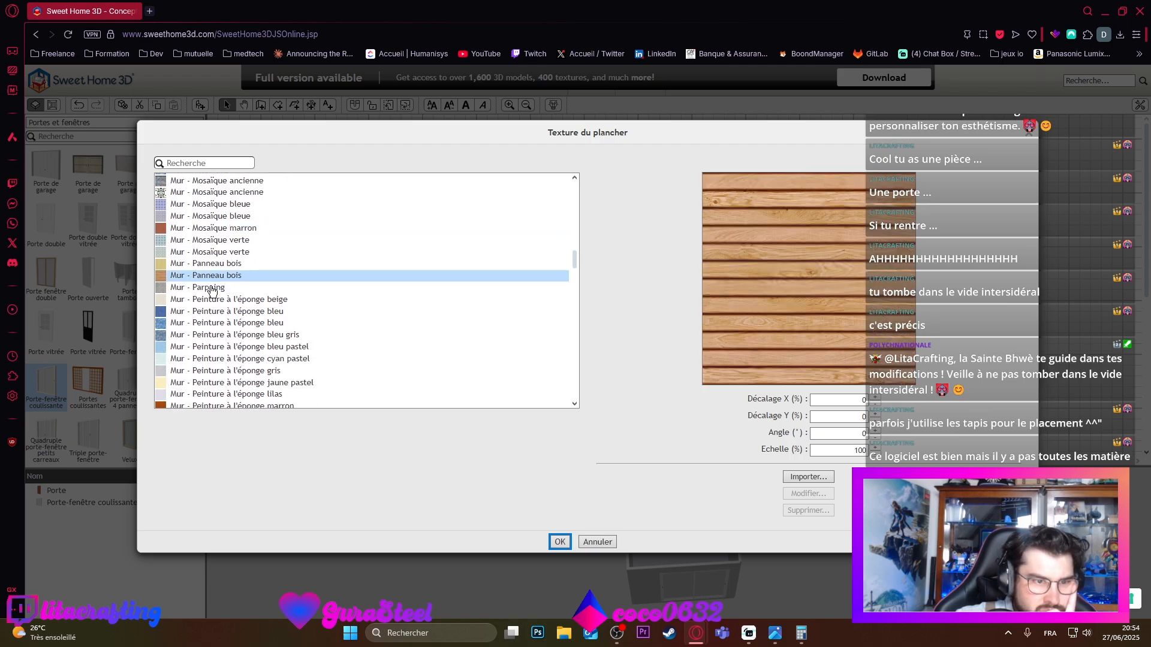
{"action": "scroll", "coordinate": [211, 291], "scroll_direction": "down", "scroll_amount": 3}
{"action": "left_click", "coordinate": [207, 298]}
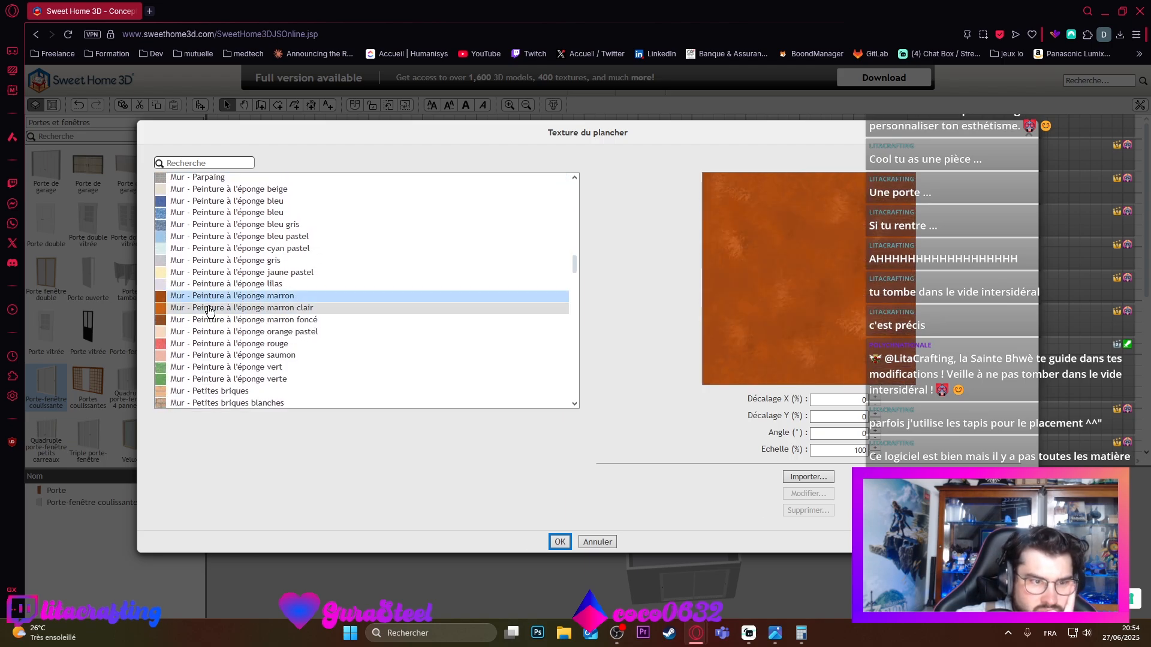
{"action": "left_click", "coordinate": [209, 308]}
{"action": "left_click", "coordinate": [210, 320]}
Step: Look past the Mur brick and stone textures and preview the log textures Rondins and Rondins foncés
{"action": "scroll", "coordinate": [211, 327], "scroll_direction": "down", "scroll_amount": 3}
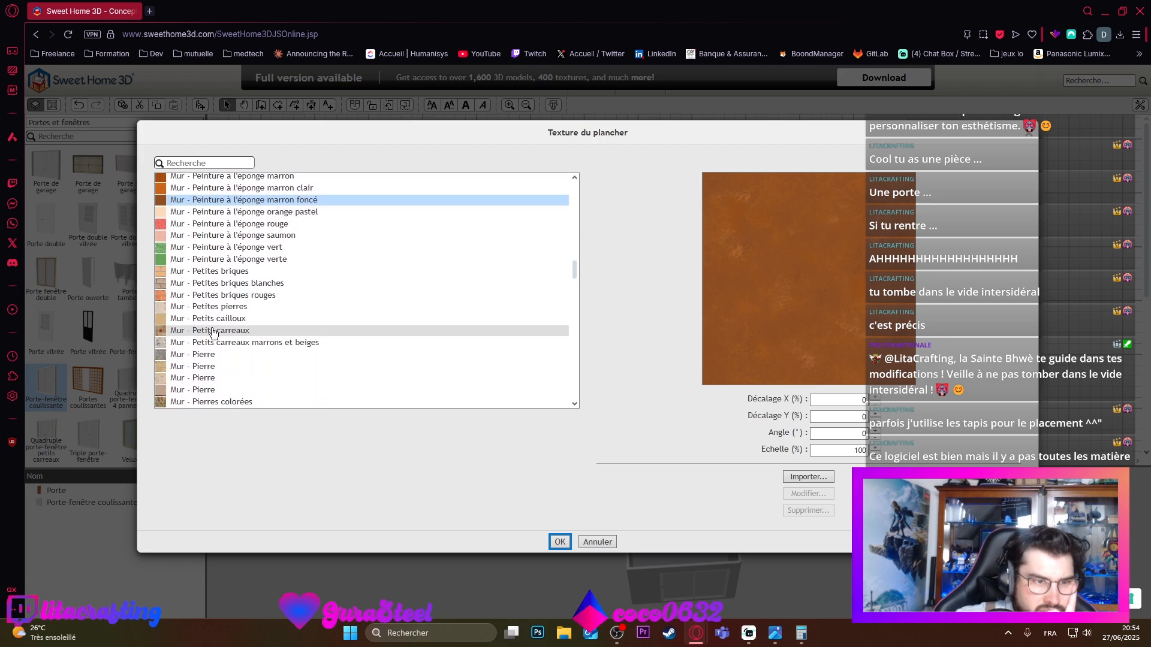
{"action": "scroll", "coordinate": [204, 345], "scroll_direction": "down", "scroll_amount": 2}
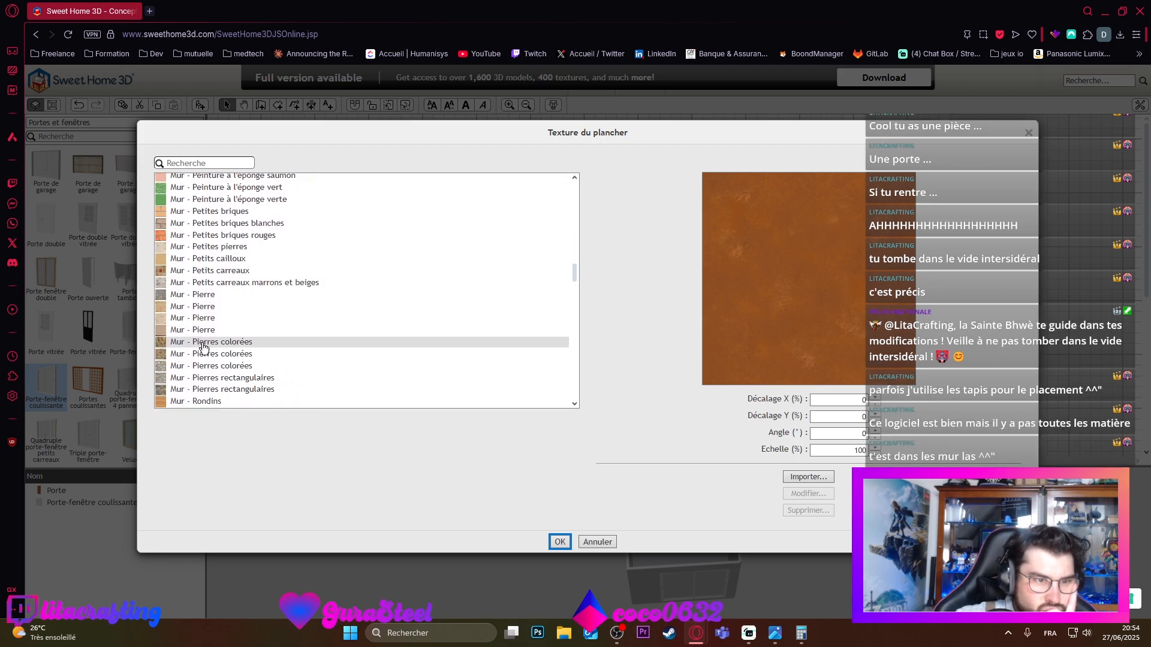
{"action": "scroll", "coordinate": [234, 367], "scroll_direction": "down", "scroll_amount": 1}
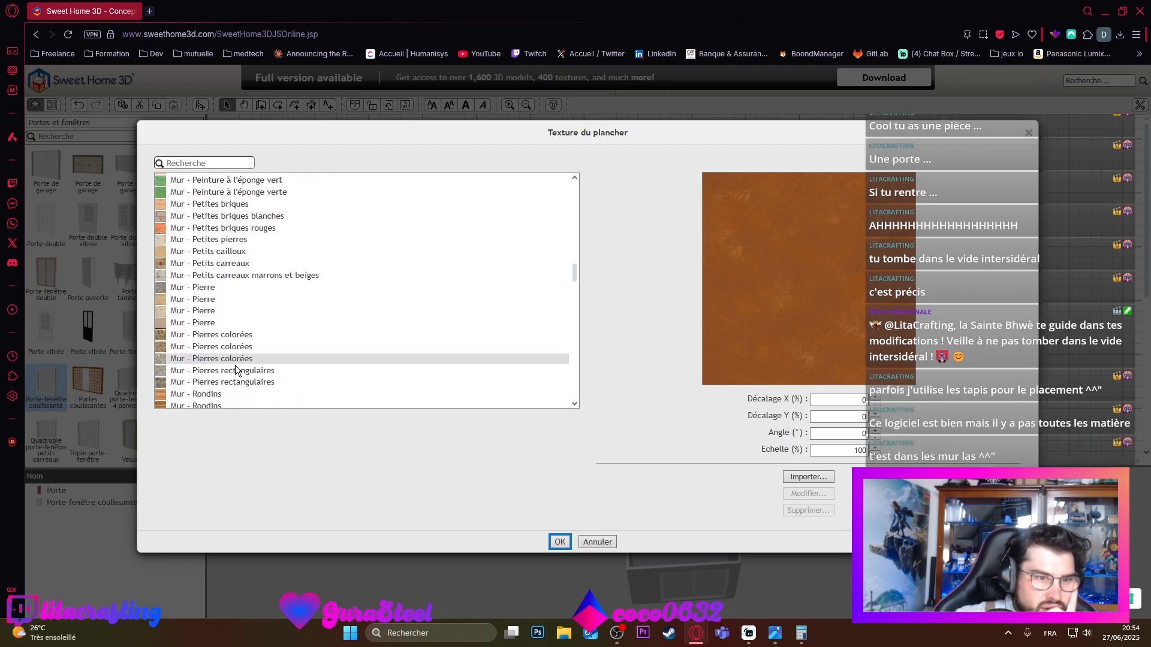
{"action": "scroll", "coordinate": [235, 370], "scroll_direction": "down", "scroll_amount": 3}
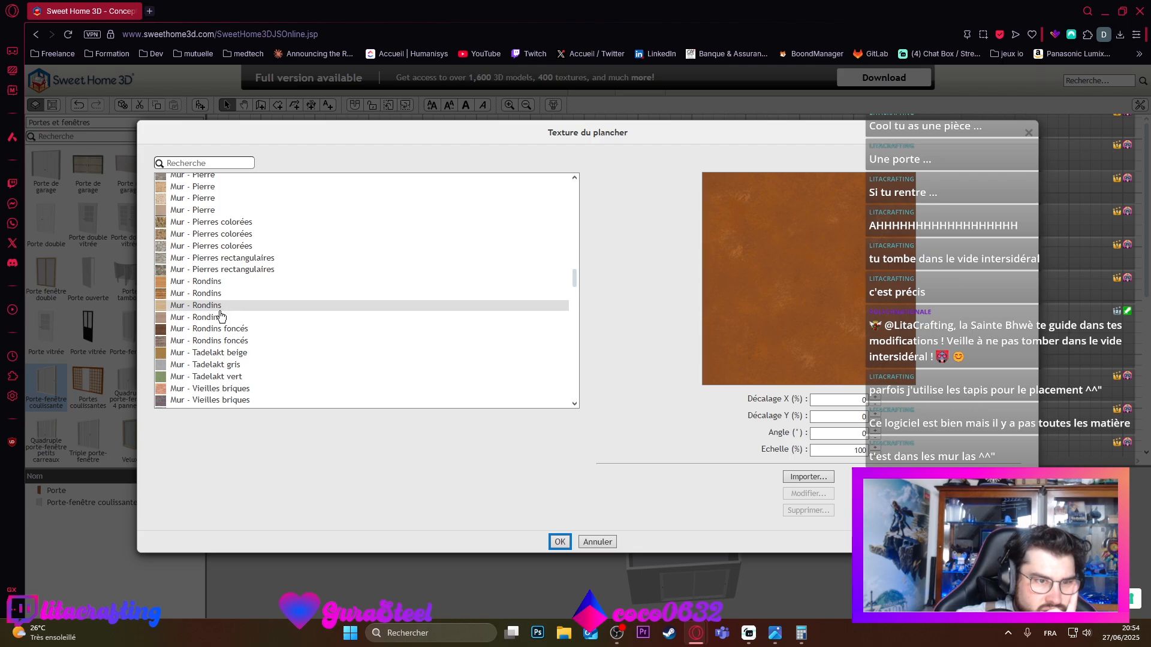
{"action": "left_click", "coordinate": [225, 293]}
{"action": "key", "text": "Up"}
{"action": "key", "text": "Up"}
{"action": "key", "text": "Down"}
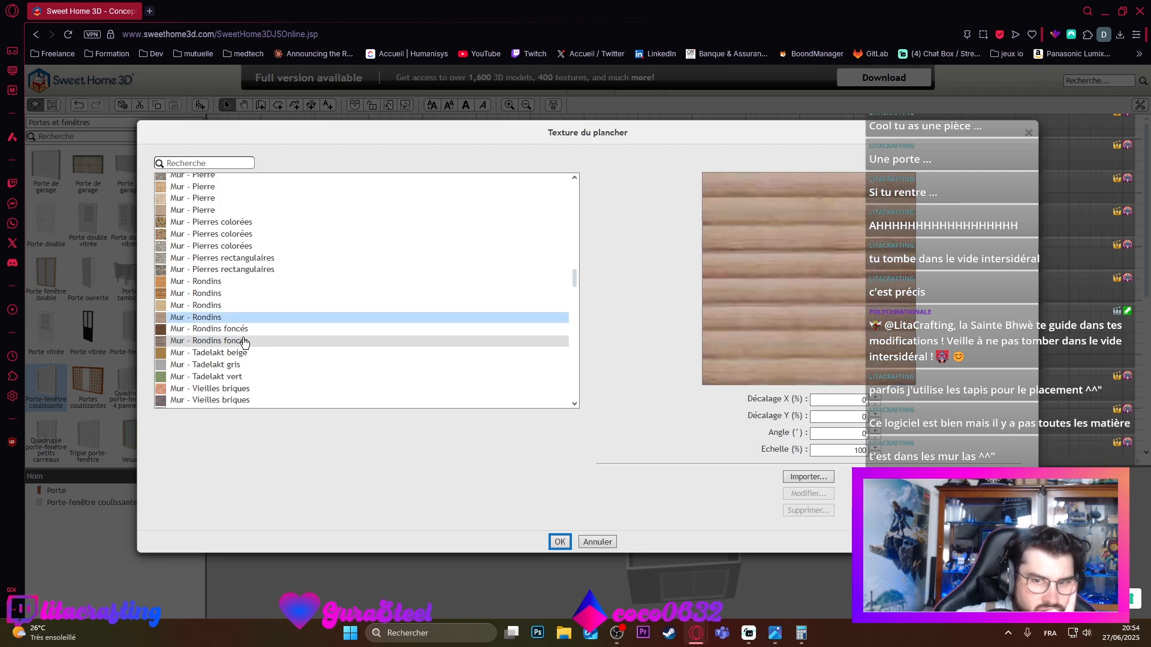
{"action": "left_click", "coordinate": [218, 328]}
Step: Preview the Papier peint textures Branches fleuries, Carrés rouges et roses, and Grues et pins
{"action": "scroll", "coordinate": [238, 346], "scroll_direction": "down", "scroll_amount": 3}
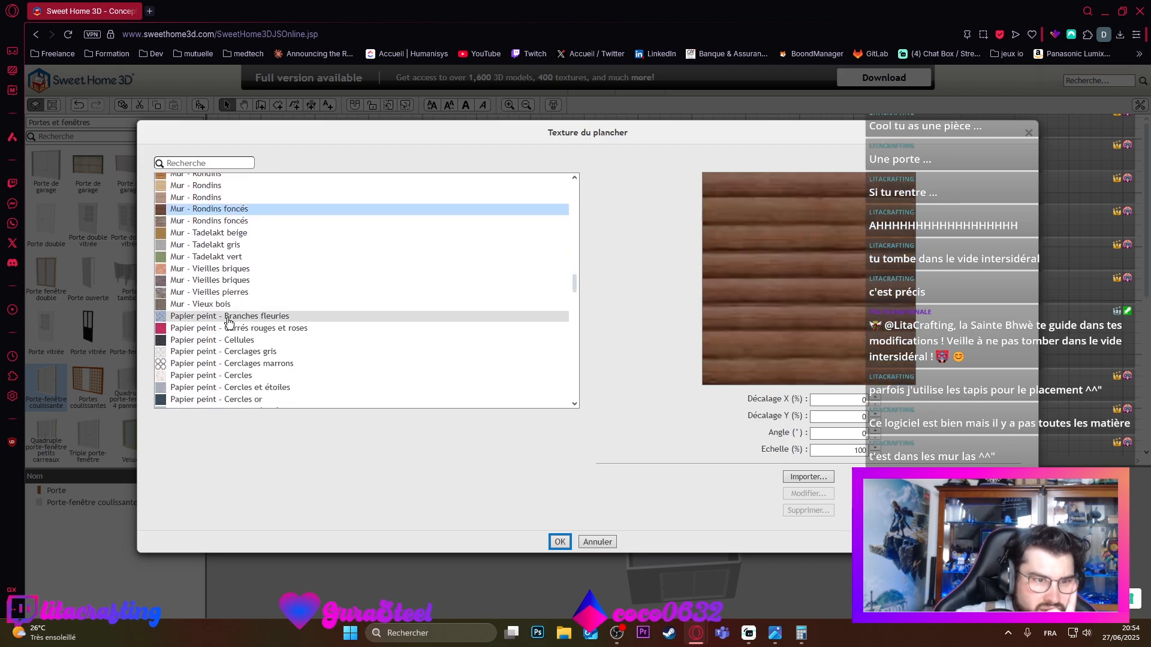
{"action": "left_click", "coordinate": [227, 317]}
{"action": "left_click", "coordinate": [228, 328]}
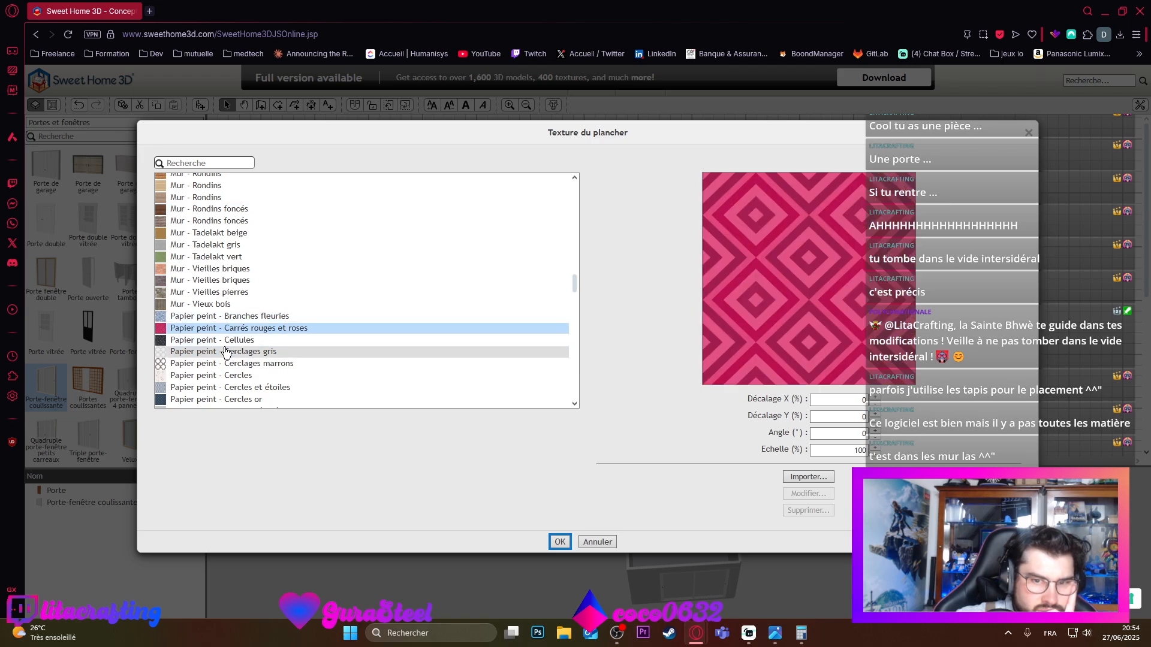
{"action": "scroll", "coordinate": [226, 352], "scroll_direction": "down", "scroll_amount": 3}
{"action": "scroll", "coordinate": [215, 338], "scroll_direction": "down", "scroll_amount": 4}
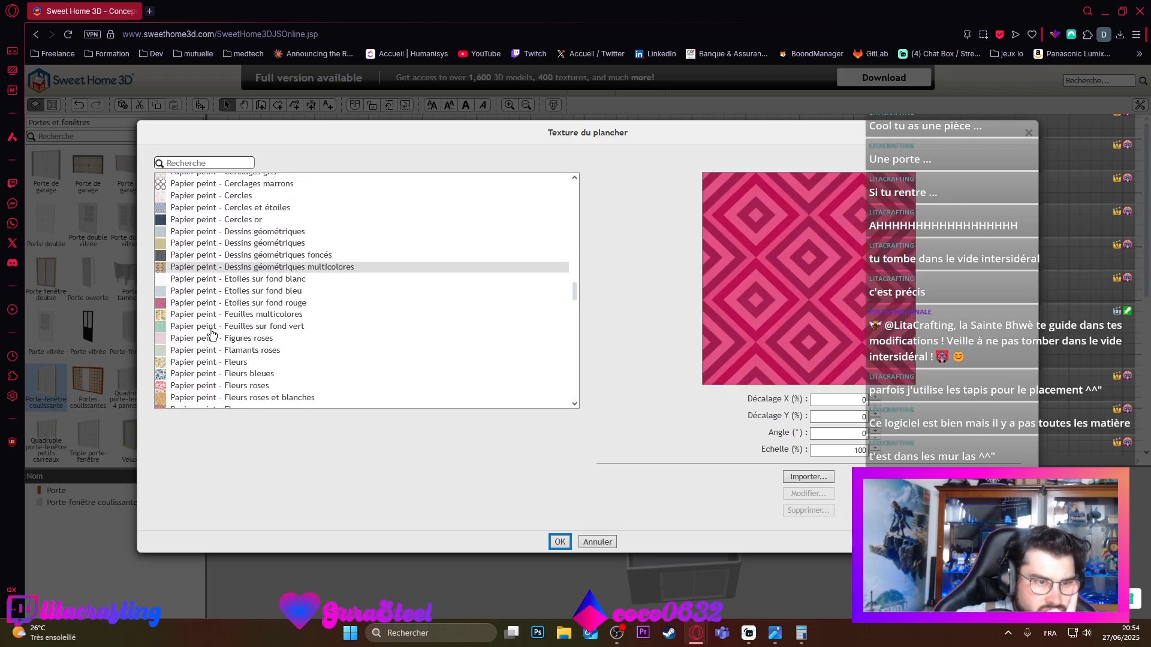
{"action": "scroll", "coordinate": [211, 333], "scroll_direction": "down", "scroll_amount": 3}
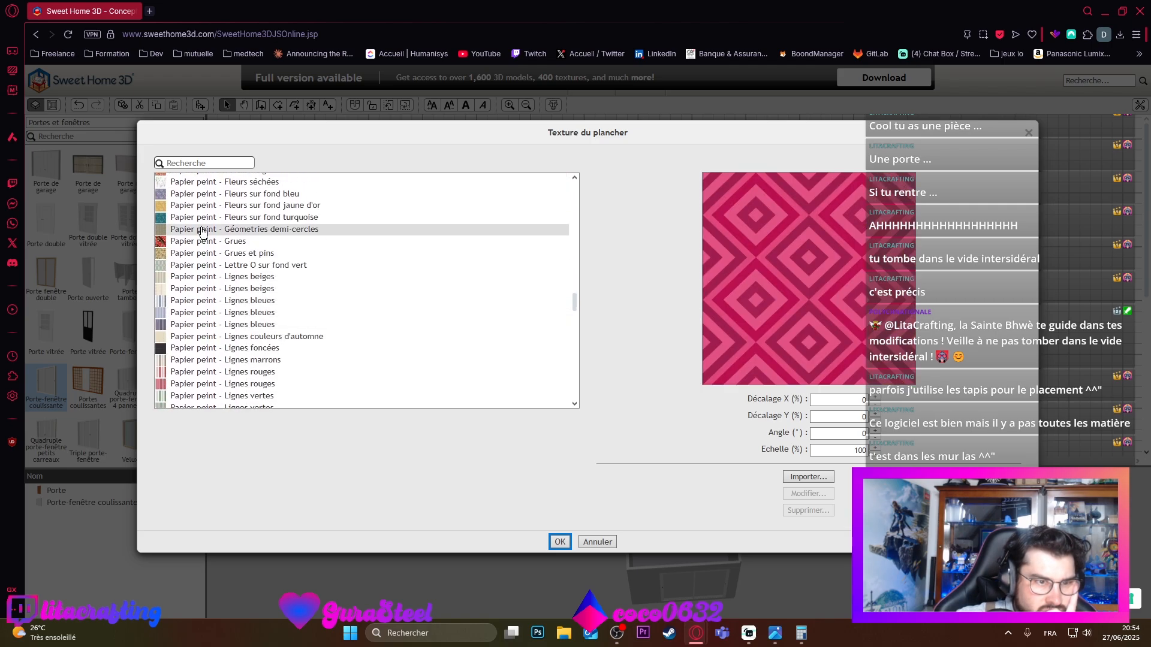
{"action": "left_click", "coordinate": [207, 252]}
Step: Compare the Papier peint textures Motif 70's orange and Motif africain for the floor
{"action": "scroll", "coordinate": [210, 306], "scroll_direction": "down", "scroll_amount": 4}
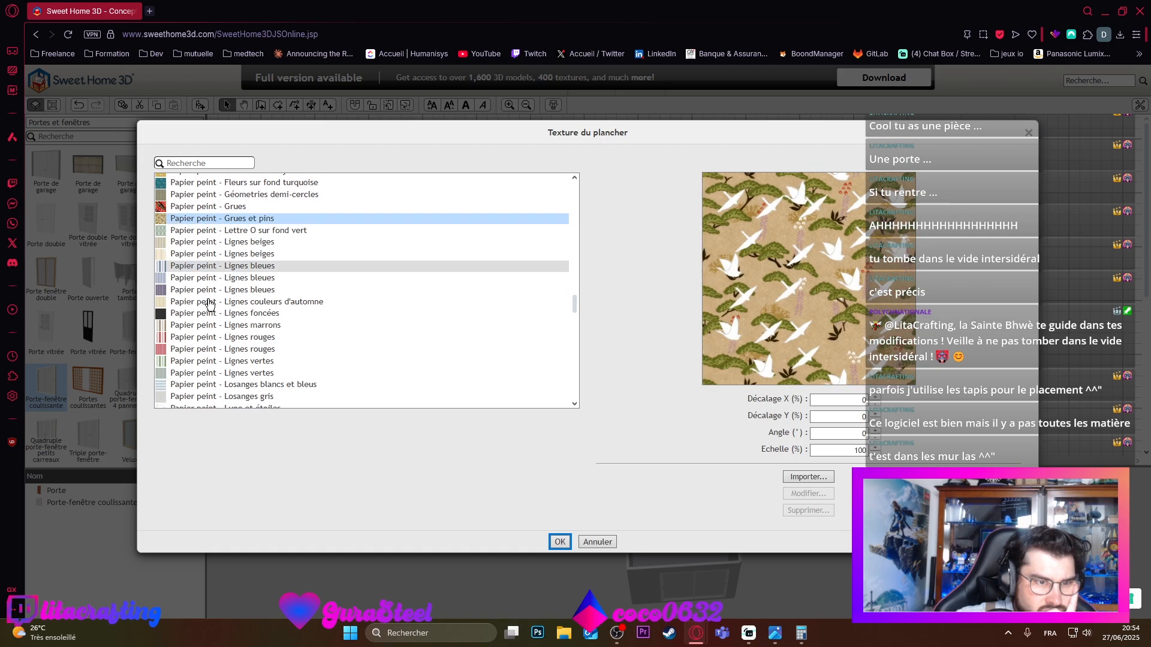
{"action": "left_click", "coordinate": [210, 288]}
{"action": "left_click", "coordinate": [213, 299]}
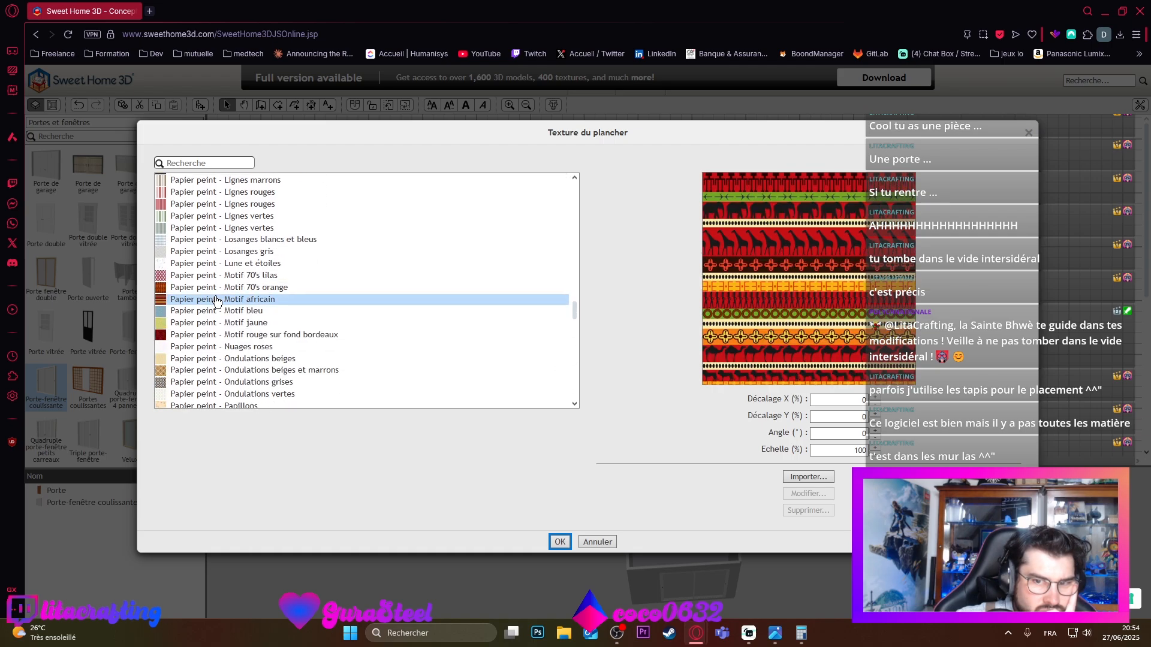
{"action": "scroll", "coordinate": [216, 301], "scroll_direction": "down", "scroll_amount": 1}
{"action": "scroll", "coordinate": [216, 301], "scroll_direction": "down", "scroll_amount": 1}
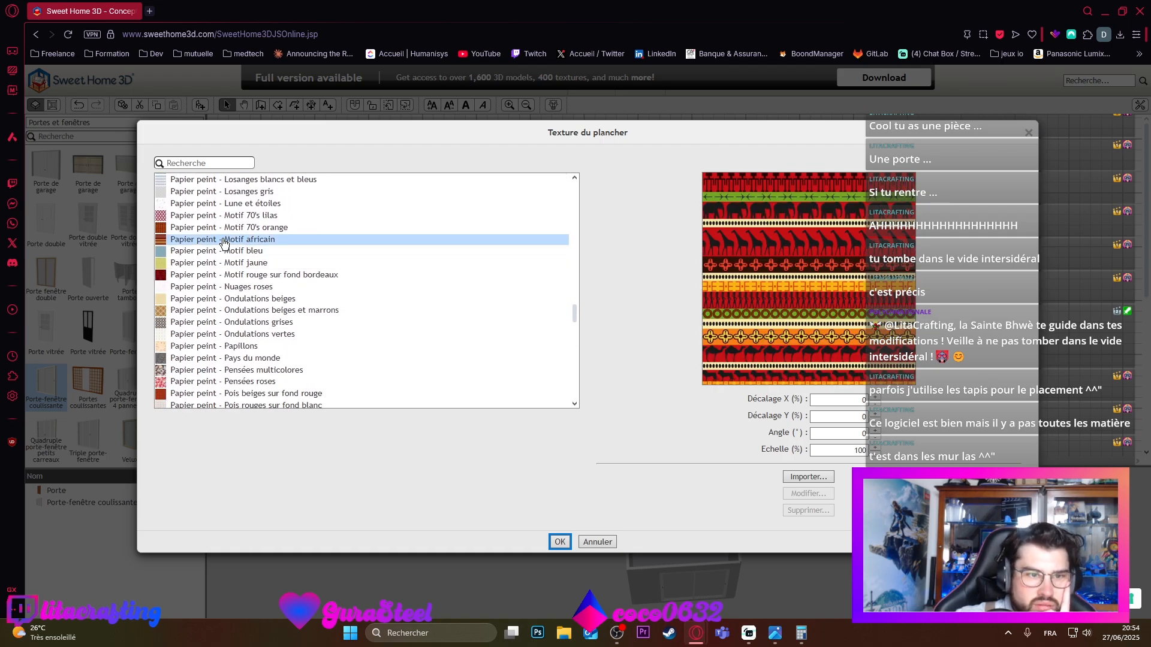
{"action": "left_click", "coordinate": [225, 228]}
{"action": "left_click", "coordinate": [226, 240]}
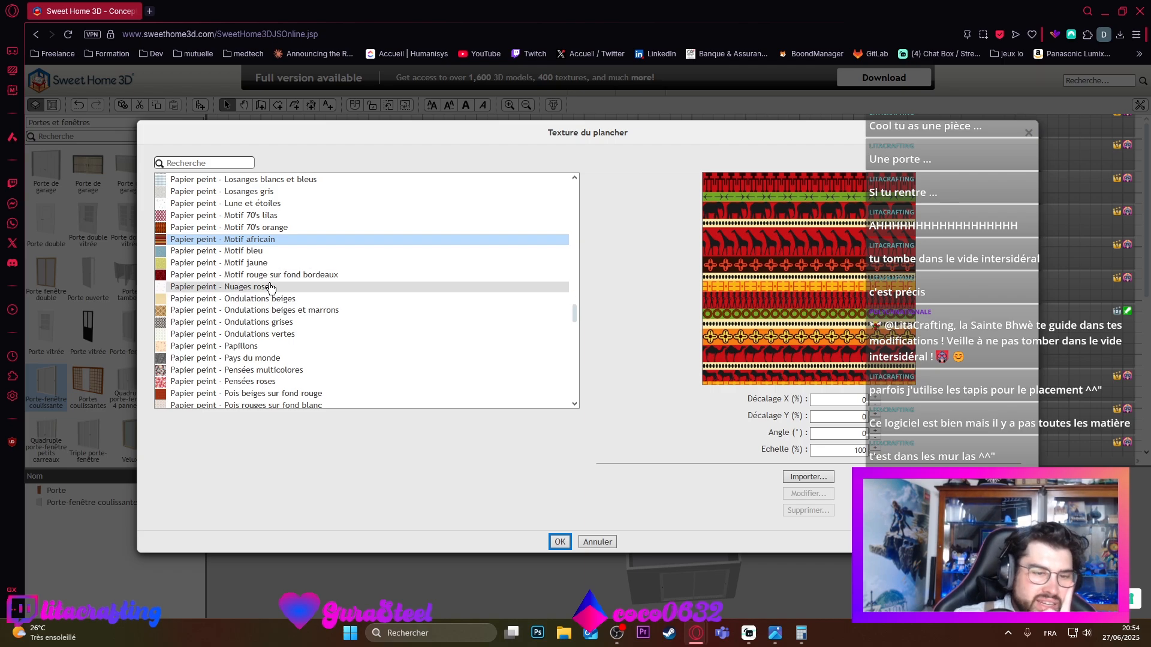
Step: Preview floor textures from the Sol category: Asphalte clair, Carreaux beiges and Cailloux
{"action": "scroll", "coordinate": [254, 321], "scroll_direction": "down", "scroll_amount": 3}
{"action": "scroll", "coordinate": [252, 319], "scroll_direction": "down", "scroll_amount": 2}
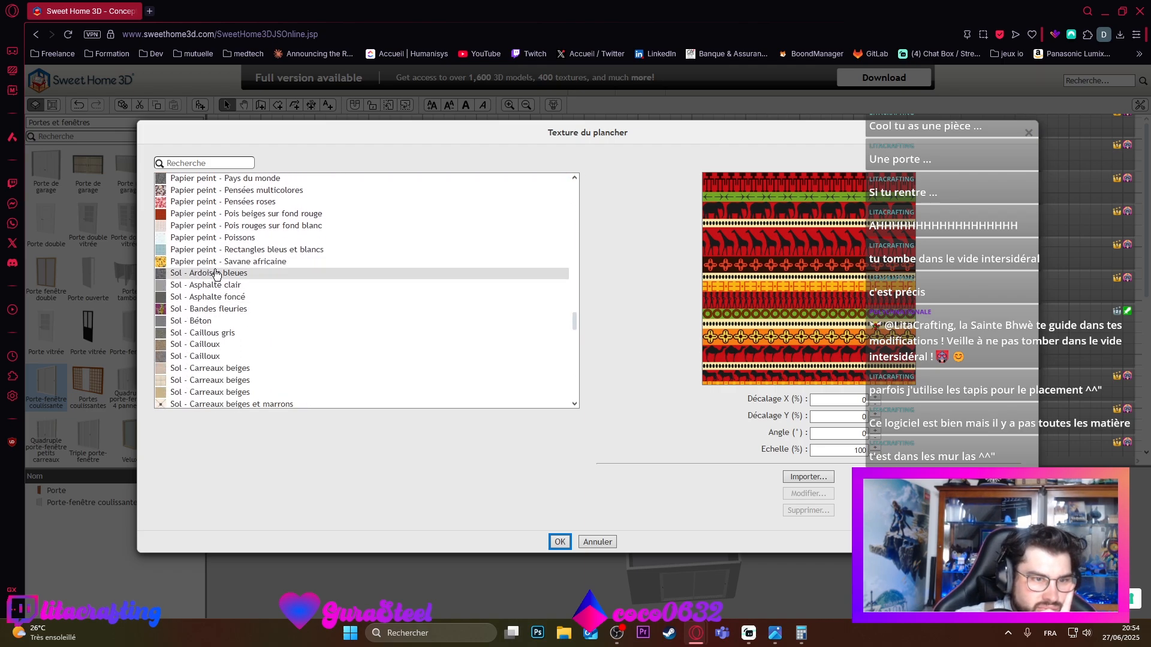
{"action": "left_click", "coordinate": [215, 285]}
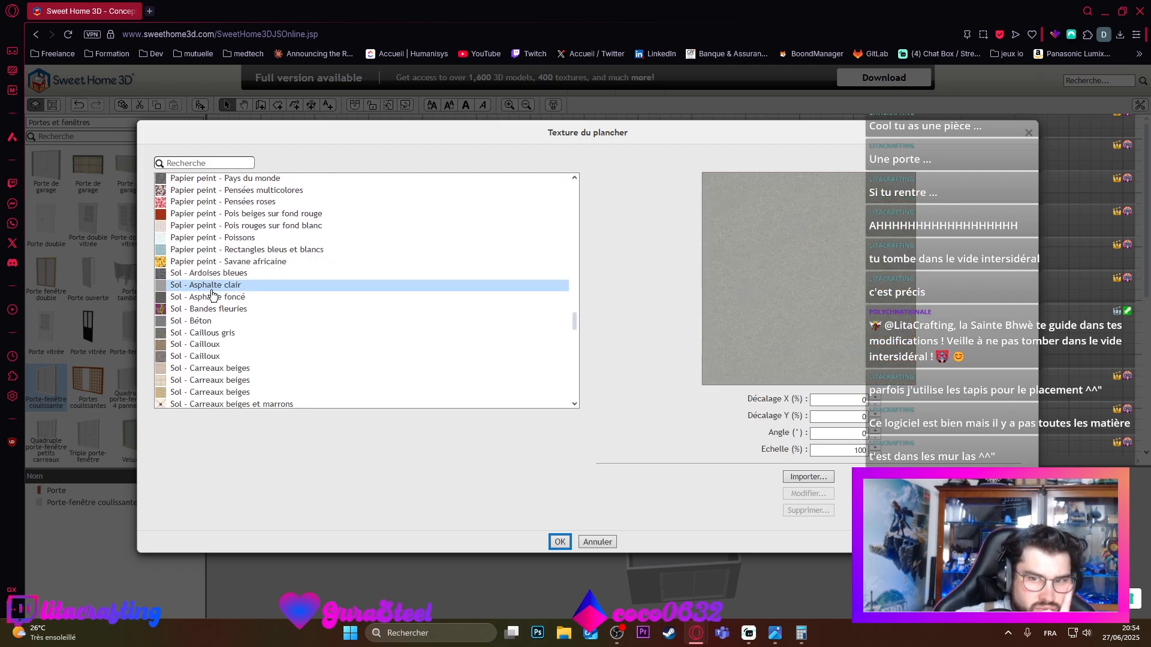
{"action": "scroll", "coordinate": [211, 310], "scroll_direction": "down", "scroll_amount": 2}
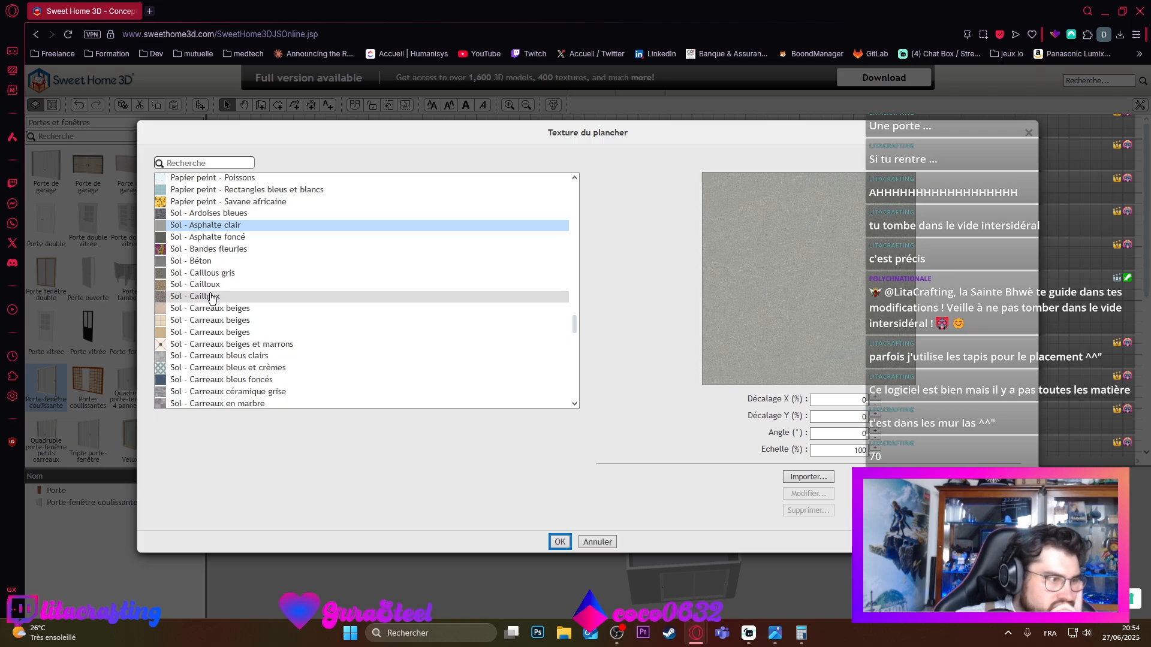
{"action": "left_click", "coordinate": [214, 333]}
{"action": "left_click", "coordinate": [218, 309]}
{"action": "left_click", "coordinate": [221, 297]}
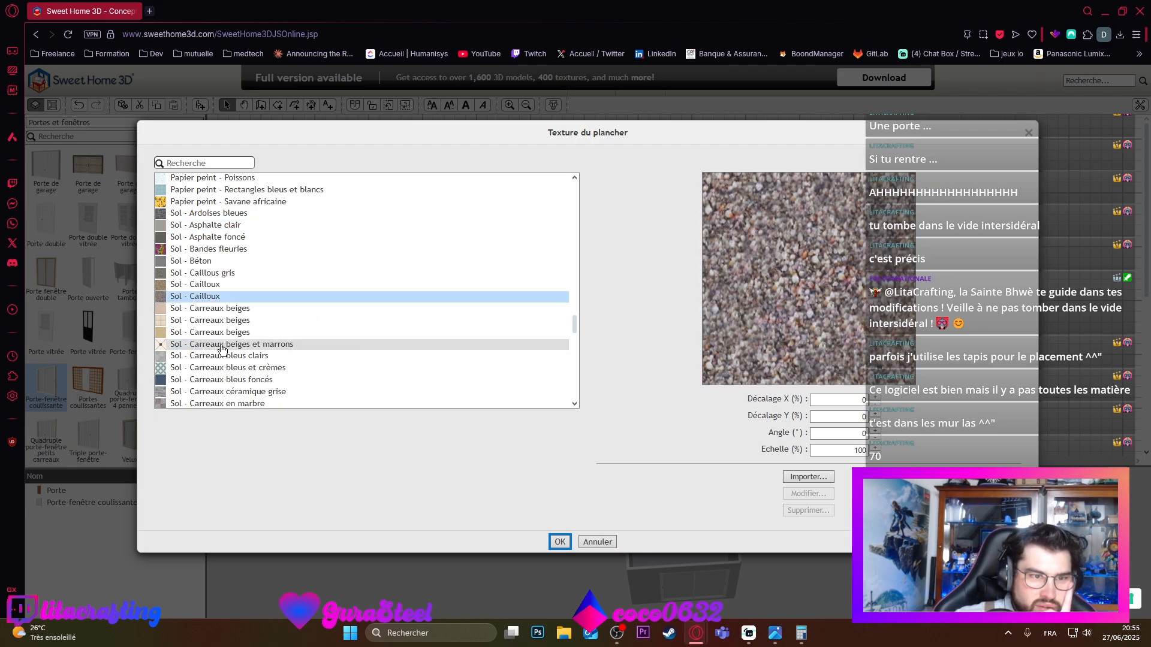
Step: Preview the Sol tile textures Carreaux bleus et crèmes, bleus foncés, céramique grise and en marbre
{"action": "scroll", "coordinate": [222, 349], "scroll_direction": "down", "scroll_amount": 2}
{"action": "left_click", "coordinate": [221, 308]}
{"action": "left_click", "coordinate": [220, 320]}
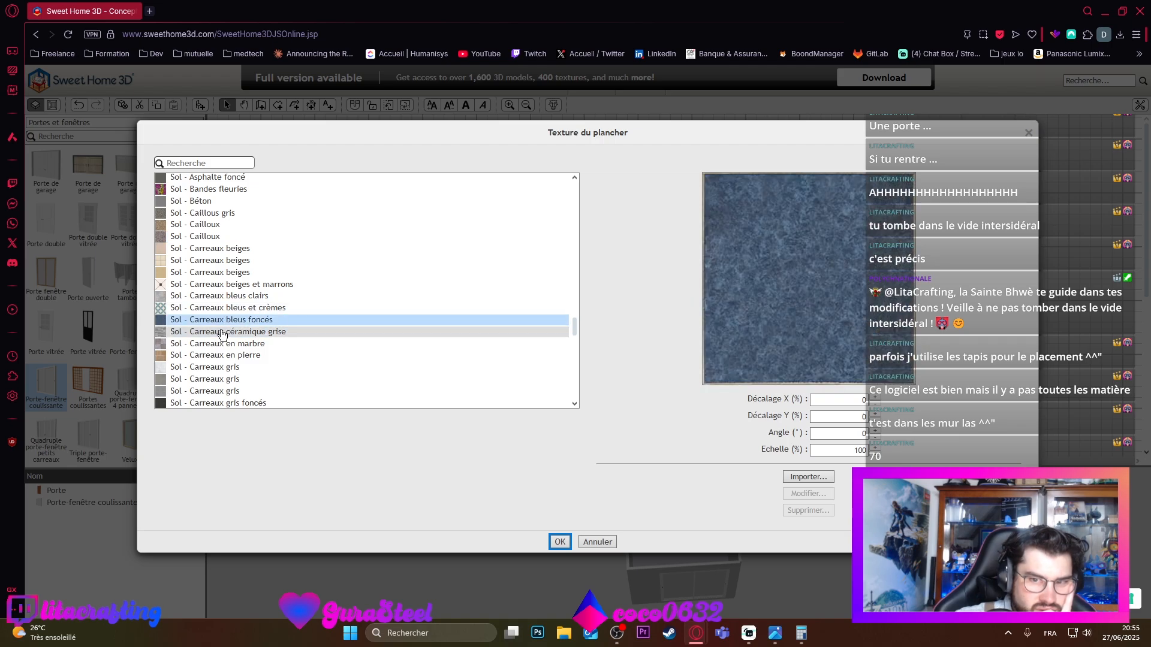
{"action": "left_click", "coordinate": [222, 331]}
{"action": "left_click", "coordinate": [222, 343]}
Step: Preview the Sol tile textures Carreaux marrons, Carreaux hexagonaux and Carreaux rouges
{"action": "scroll", "coordinate": [222, 357], "scroll_direction": "down", "scroll_amount": 2}
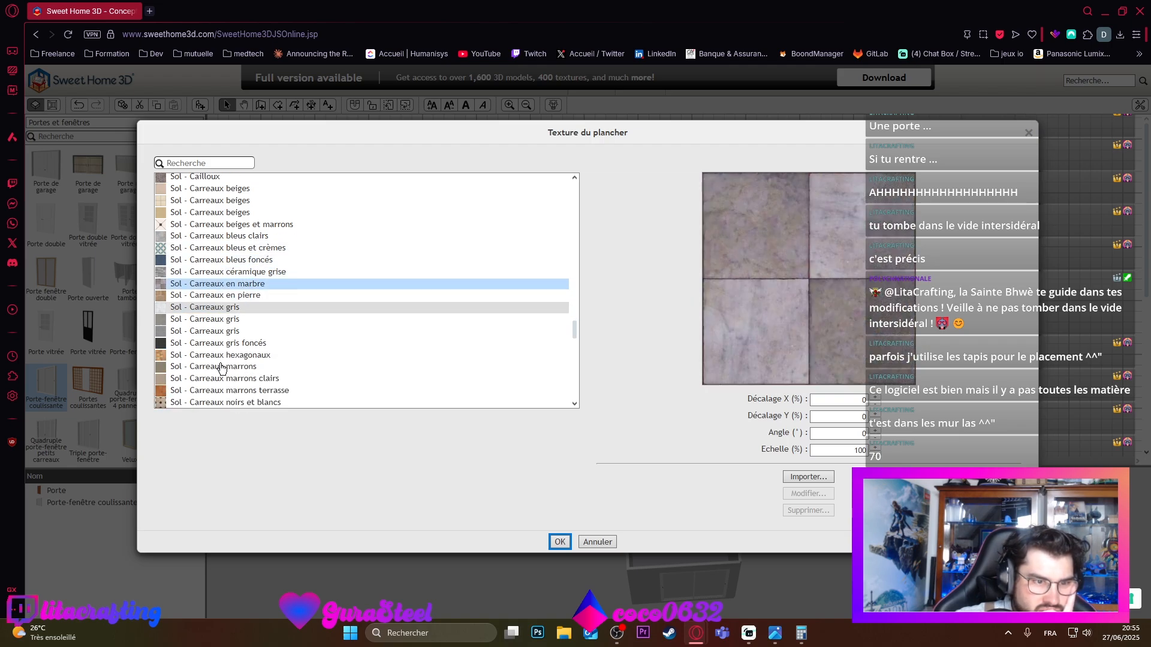
{"action": "left_click", "coordinate": [220, 366]}
{"action": "left_click", "coordinate": [221, 355]}
{"action": "scroll", "coordinate": [222, 360], "scroll_direction": "down", "scroll_amount": 4}
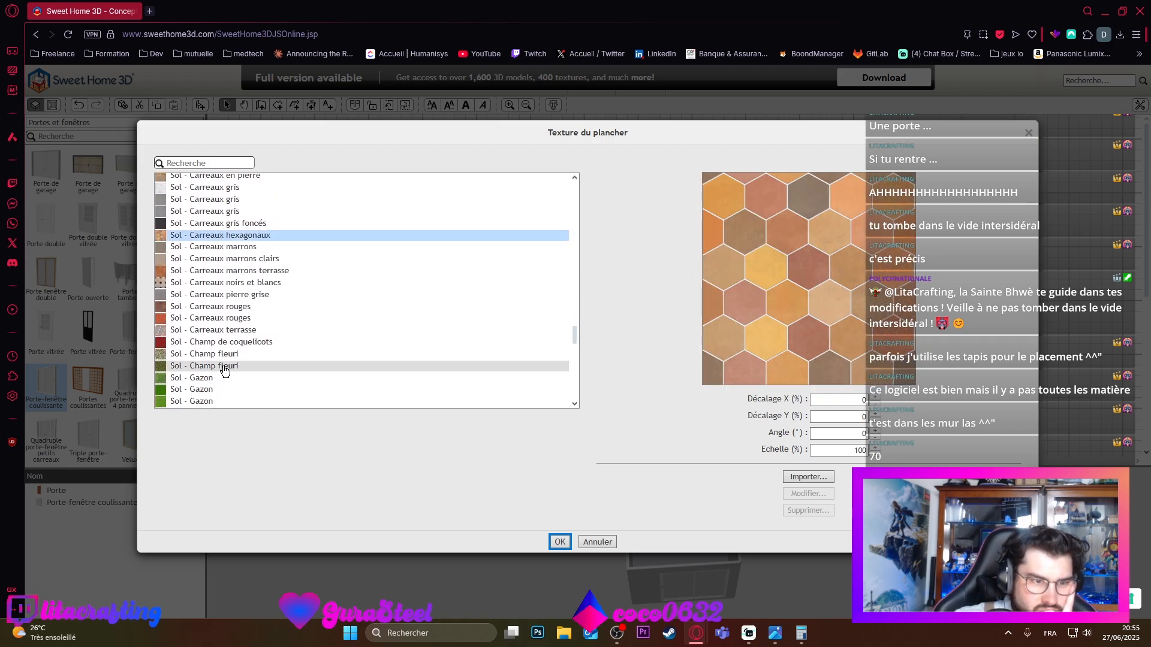
{"action": "left_click", "coordinate": [212, 307]}
Step: Preview the Sol carpet textures Moquette à poil gris, bleu foncé, bleu gris and cercles marrons
{"action": "scroll", "coordinate": [210, 318], "scroll_direction": "down", "scroll_amount": 6}
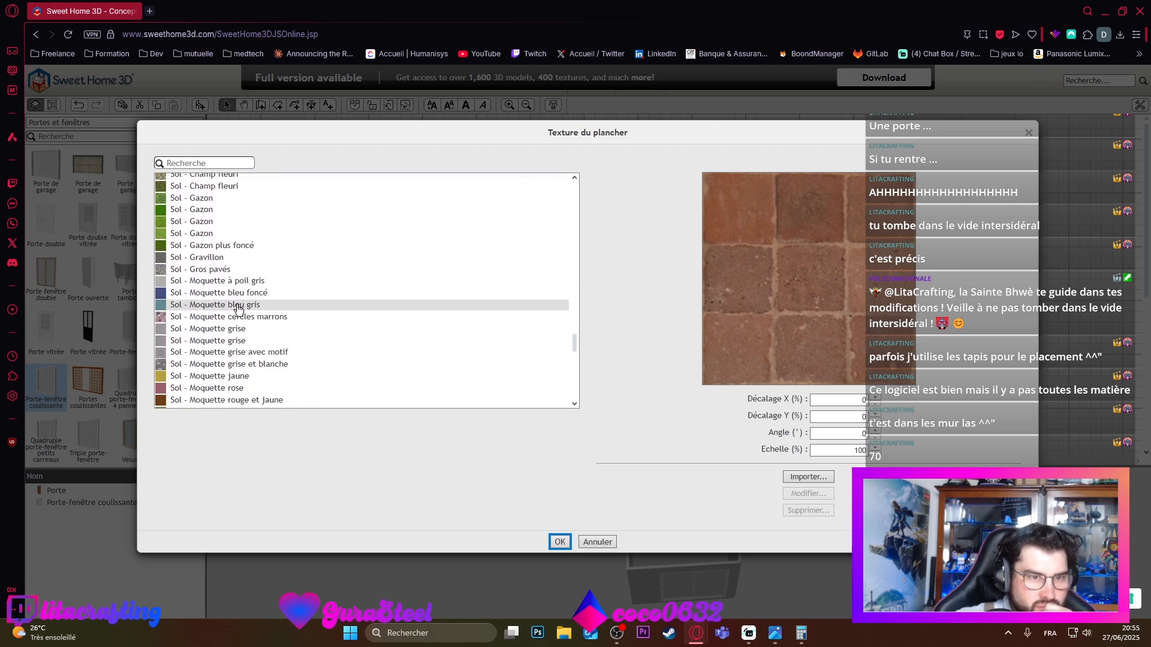
{"action": "left_click", "coordinate": [237, 281]}
{"action": "left_click", "coordinate": [237, 293]}
{"action": "left_click", "coordinate": [236, 305]}
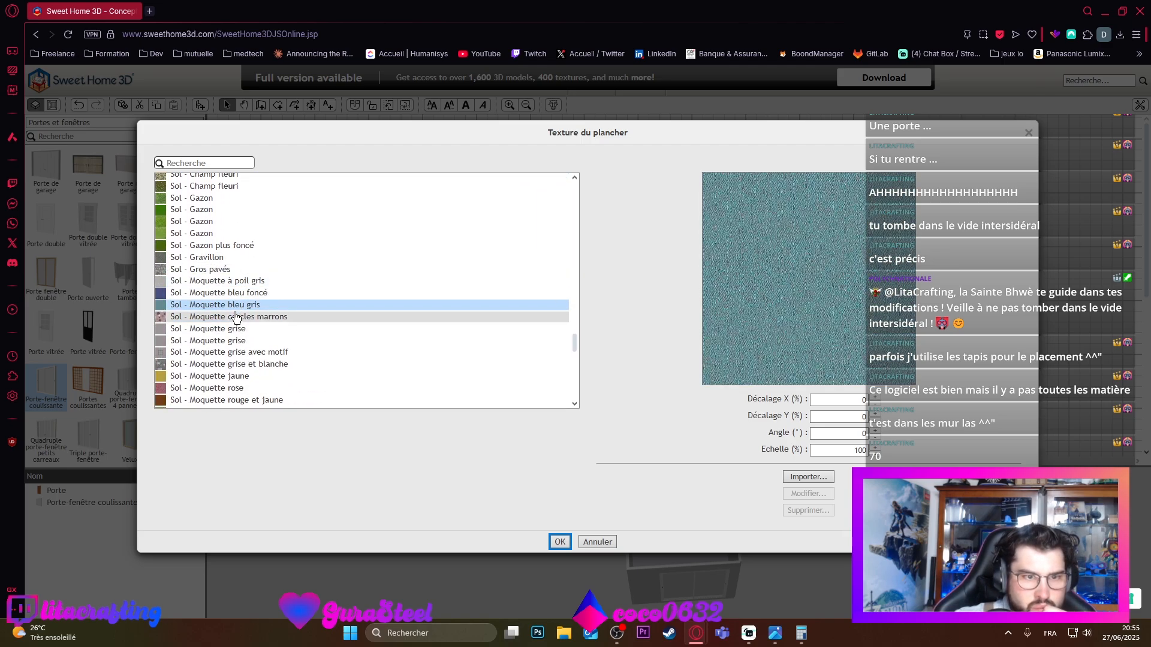
{"action": "left_click", "coordinate": [236, 317]}
{"action": "scroll", "coordinate": [235, 323], "scroll_direction": "down", "scroll_amount": 2}
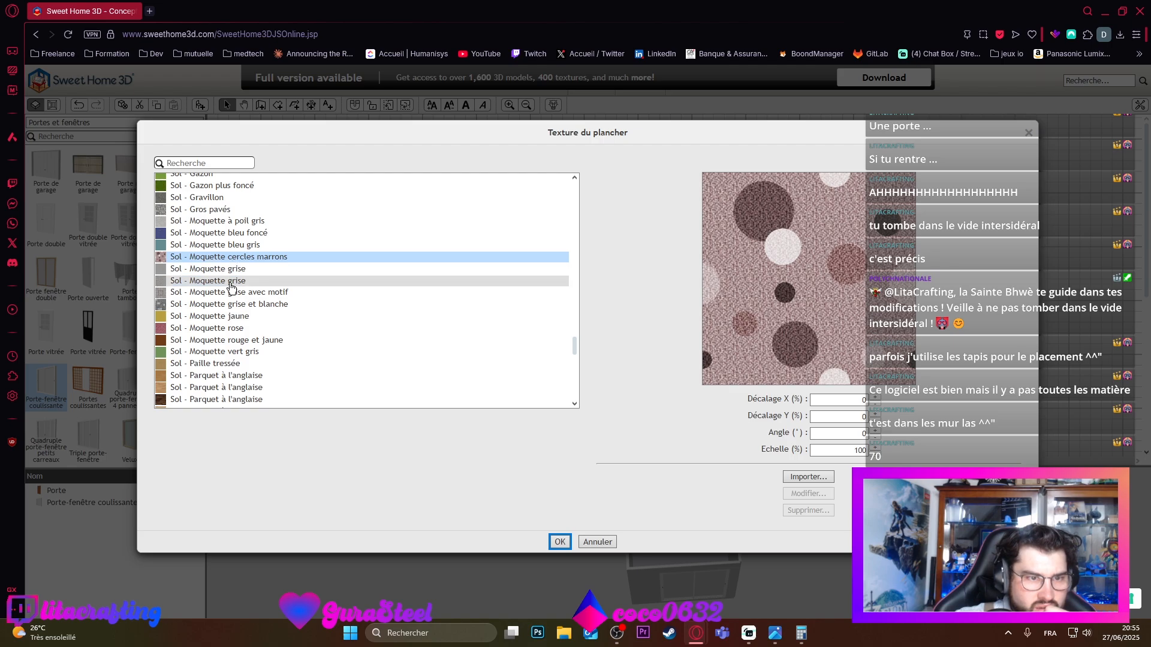
Step: Preview the Sol textures Moquette rouge et jaune, Paille tressée and the first three Parquet à l'anglaise variants
{"action": "left_click", "coordinate": [236, 342]}
{"action": "scroll", "coordinate": [236, 346], "scroll_direction": "down", "scroll_amount": 2}
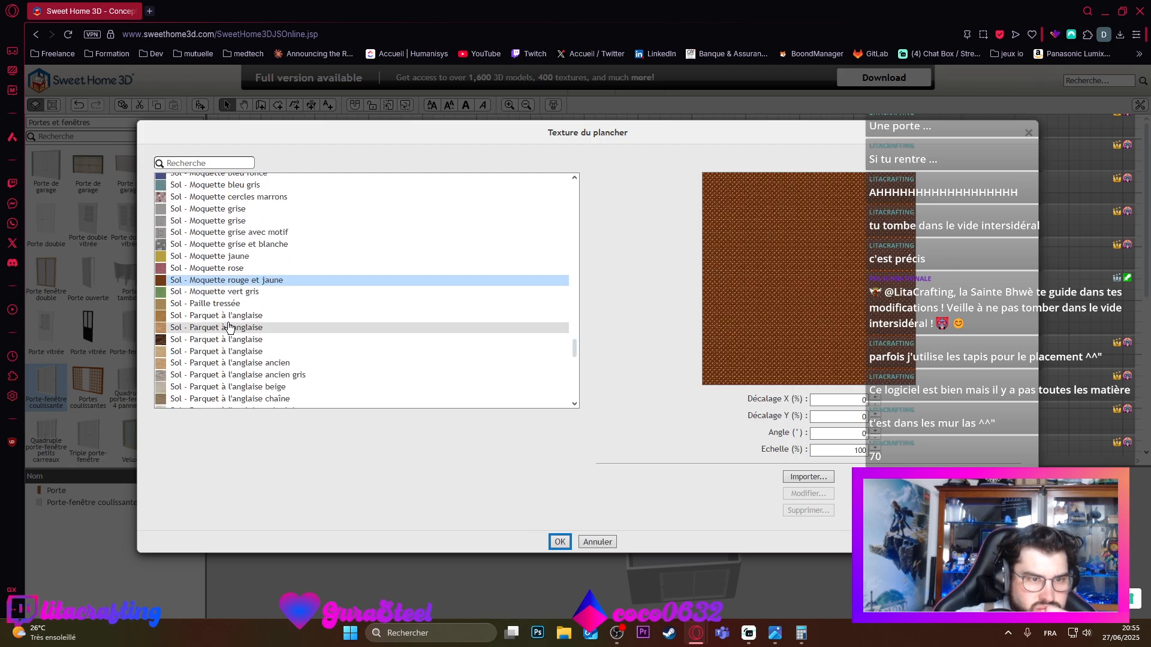
{"action": "left_click", "coordinate": [226, 304]}
{"action": "left_click", "coordinate": [226, 316]}
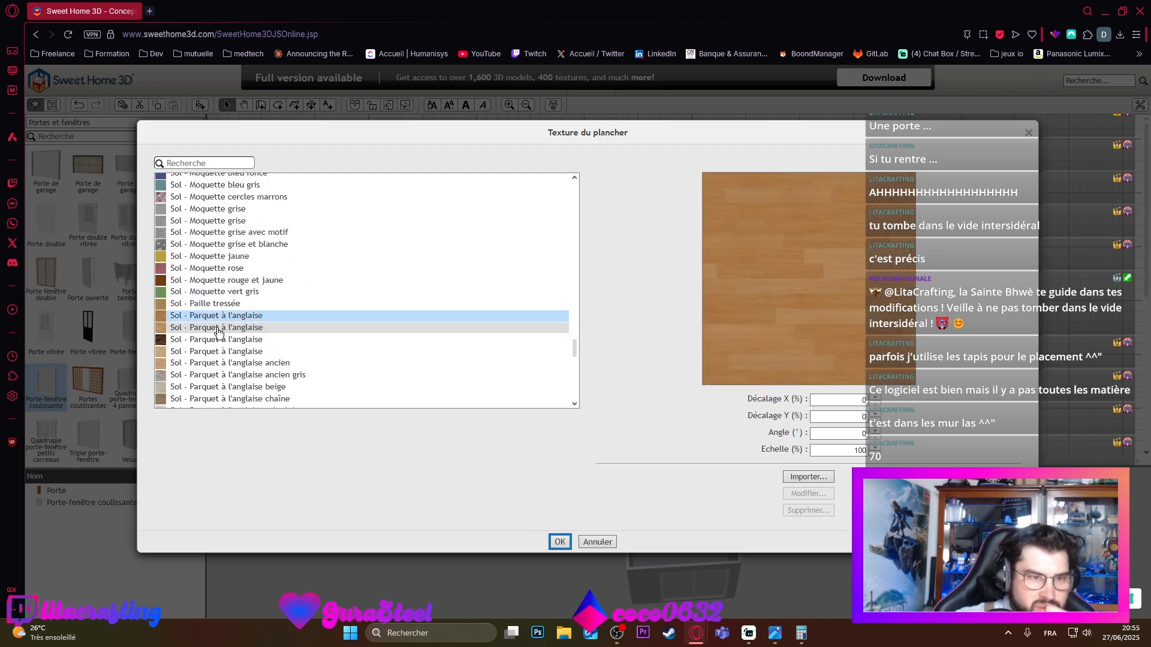
{"action": "left_click", "coordinate": [225, 329]}
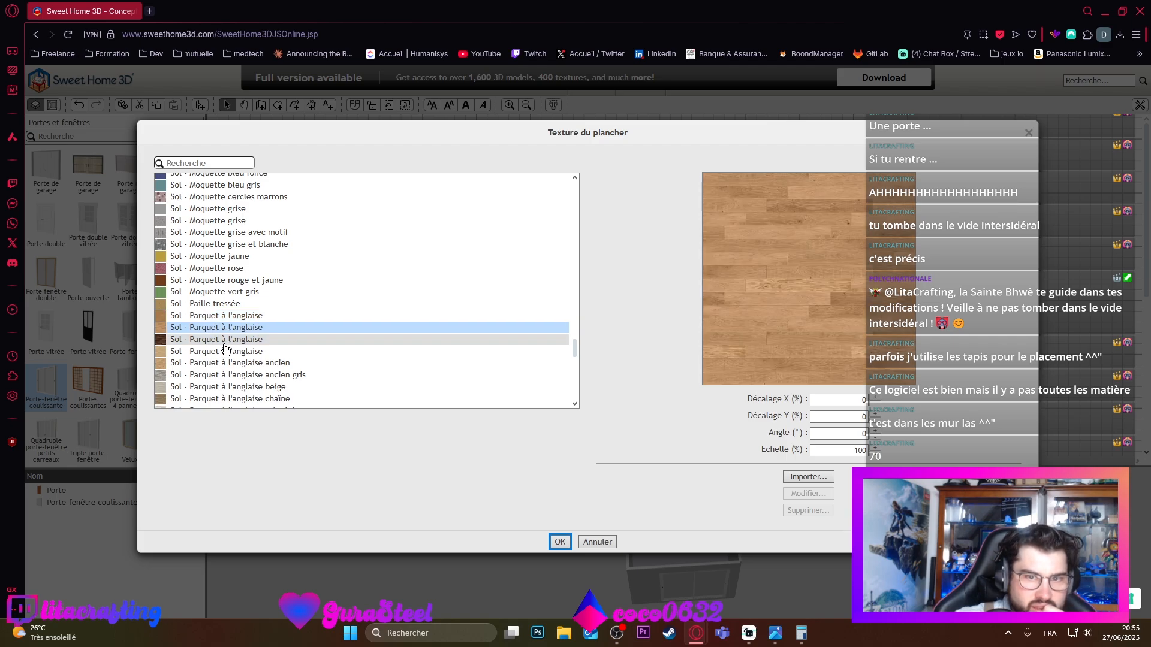
{"action": "left_click", "coordinate": [226, 341]}
{"action": "scroll", "coordinate": [225, 345], "scroll_direction": "down", "scroll_amount": 2}
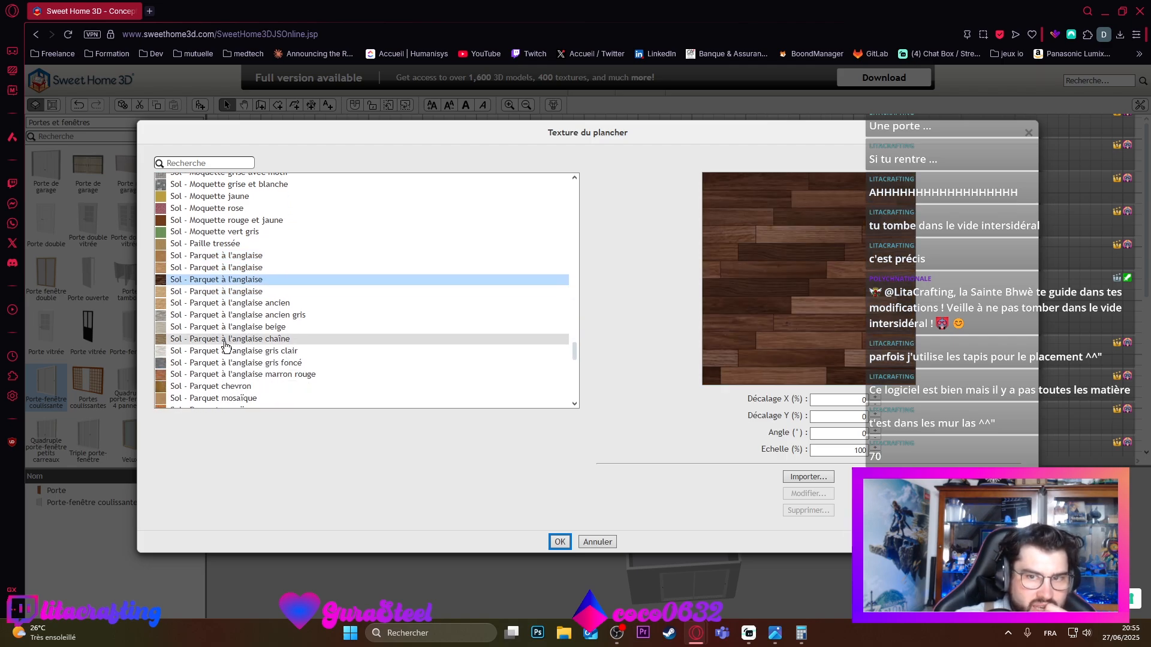
Step: Preview the Sol parquet textures Parquet à l'anglaise ancien, chaîne and marron rouge, and Parquet chevron
{"action": "left_click", "coordinate": [221, 305]}
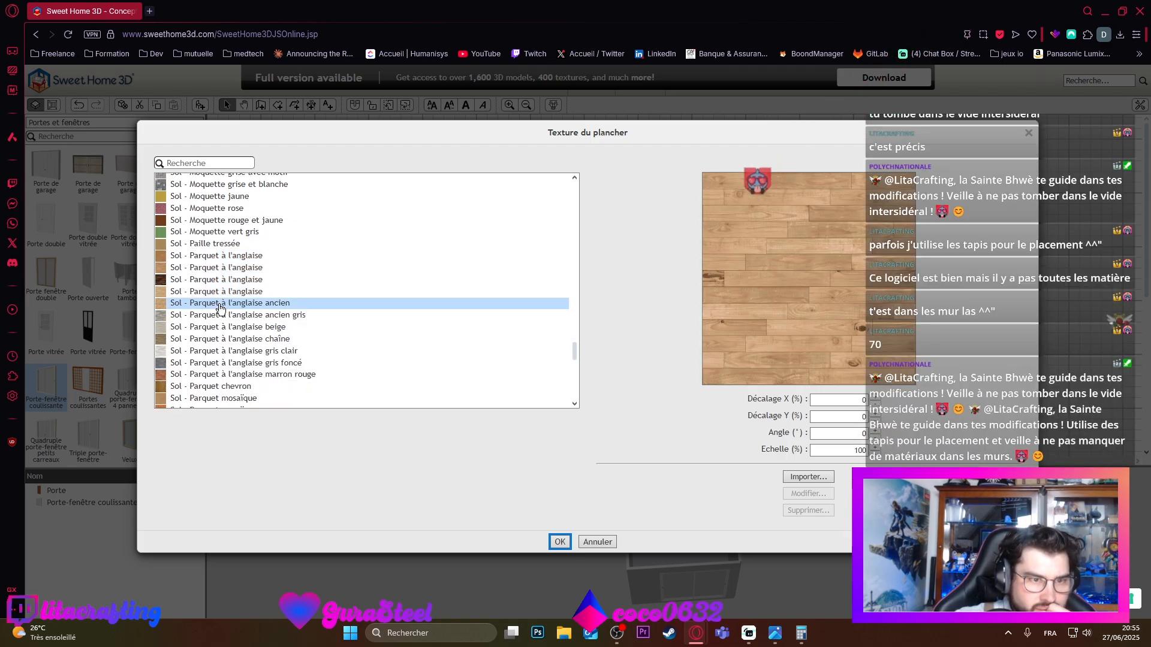
{"action": "left_click", "coordinate": [220, 339]}
{"action": "scroll", "coordinate": [220, 328], "scroll_direction": "down", "scroll_amount": 2}
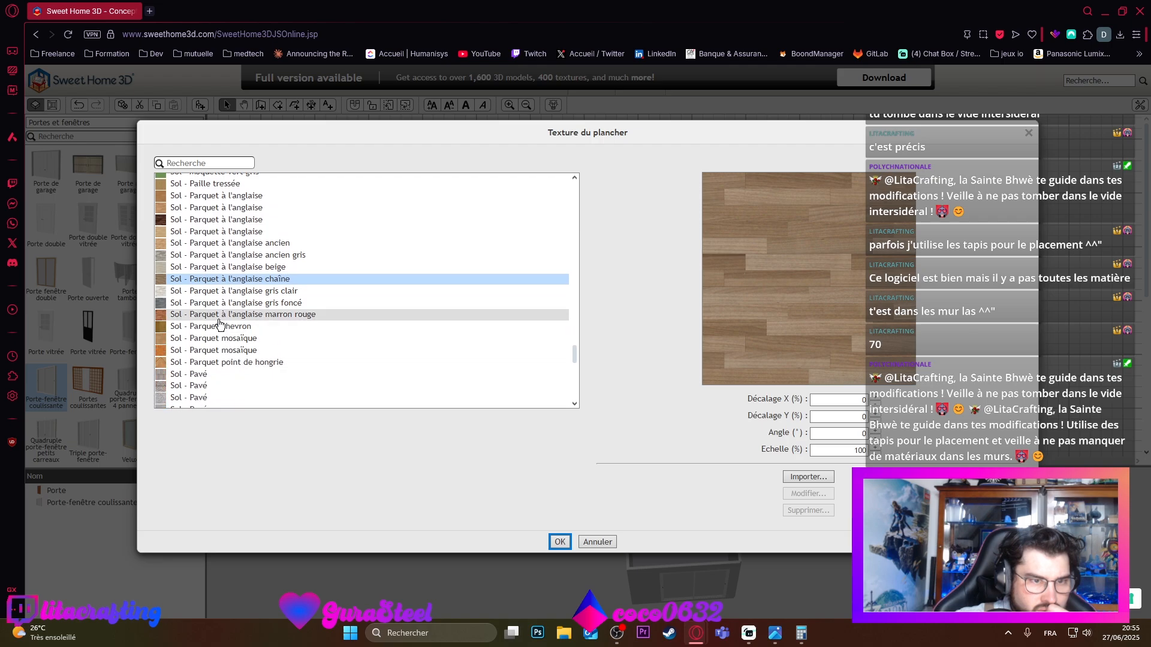
{"action": "left_click", "coordinate": [215, 327]}
{"action": "left_click", "coordinate": [215, 318]}
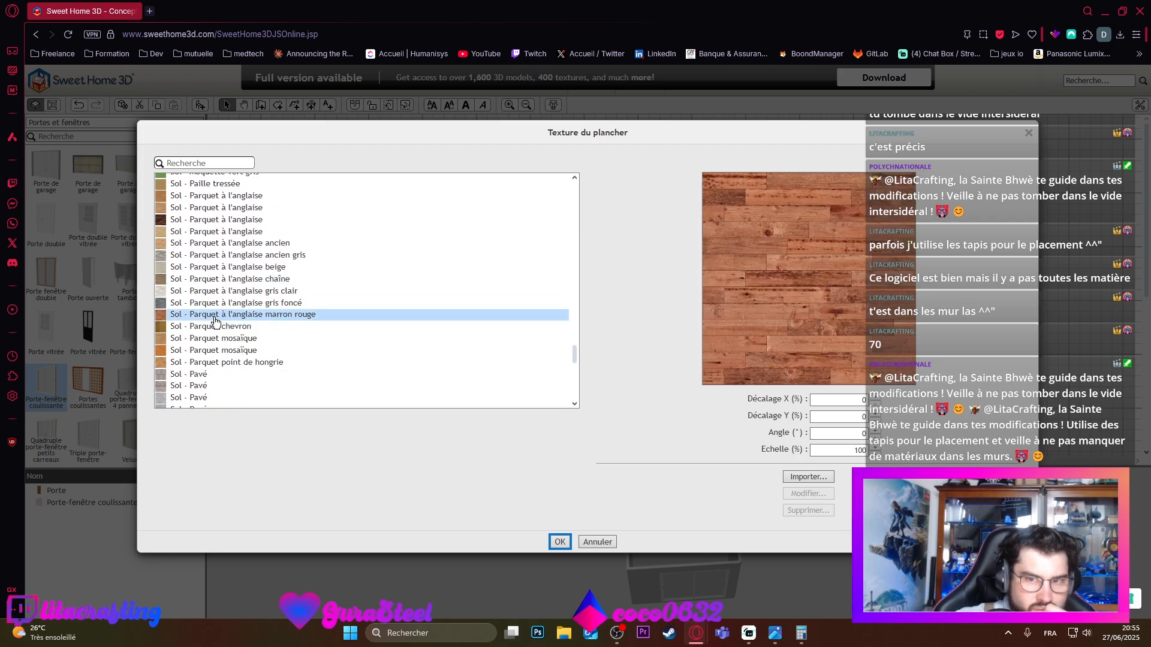
Step: Compare both Sol - Parquet mosaïque textures with Parquet chevron and Parquet point de hongrie
{"action": "left_click", "coordinate": [217, 351]}
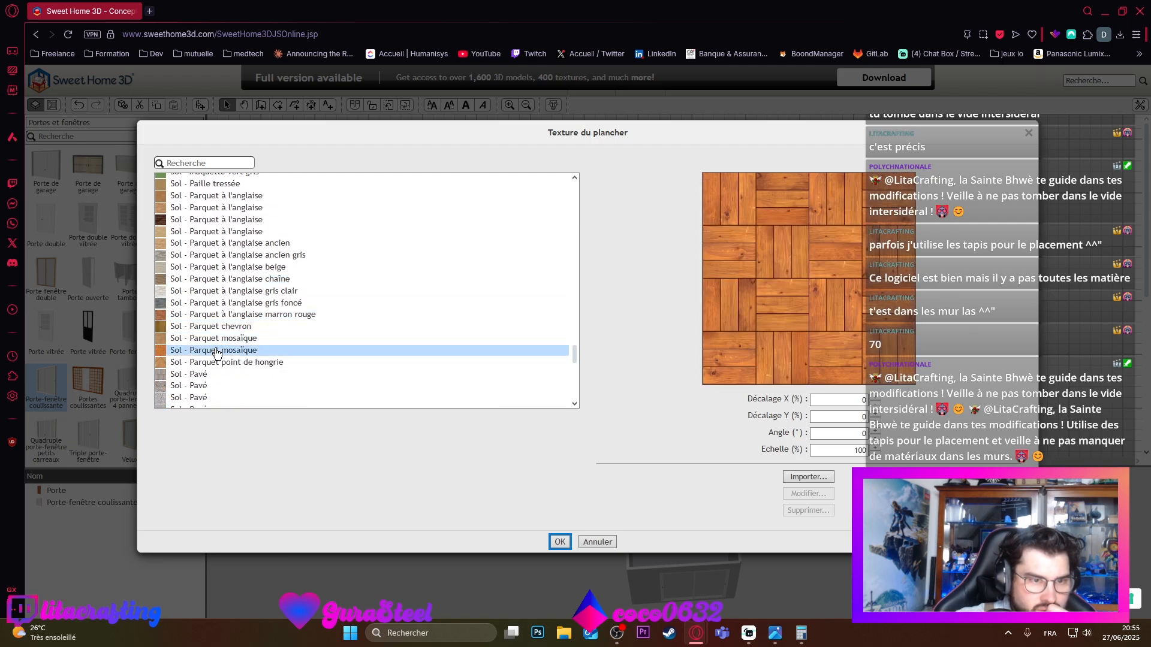
{"action": "left_click", "coordinate": [220, 362]}
{"action": "left_click", "coordinate": [216, 341]}
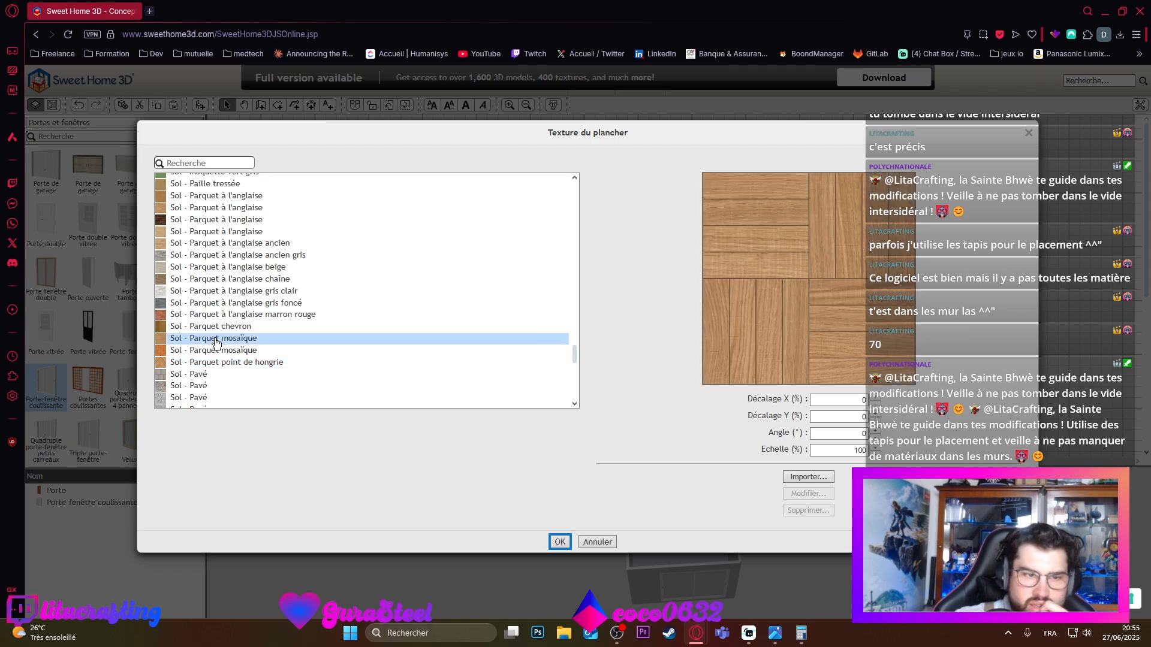
{"action": "left_click", "coordinate": [216, 331]}
{"action": "left_click", "coordinate": [218, 350]}
{"action": "left_click", "coordinate": [220, 363]}
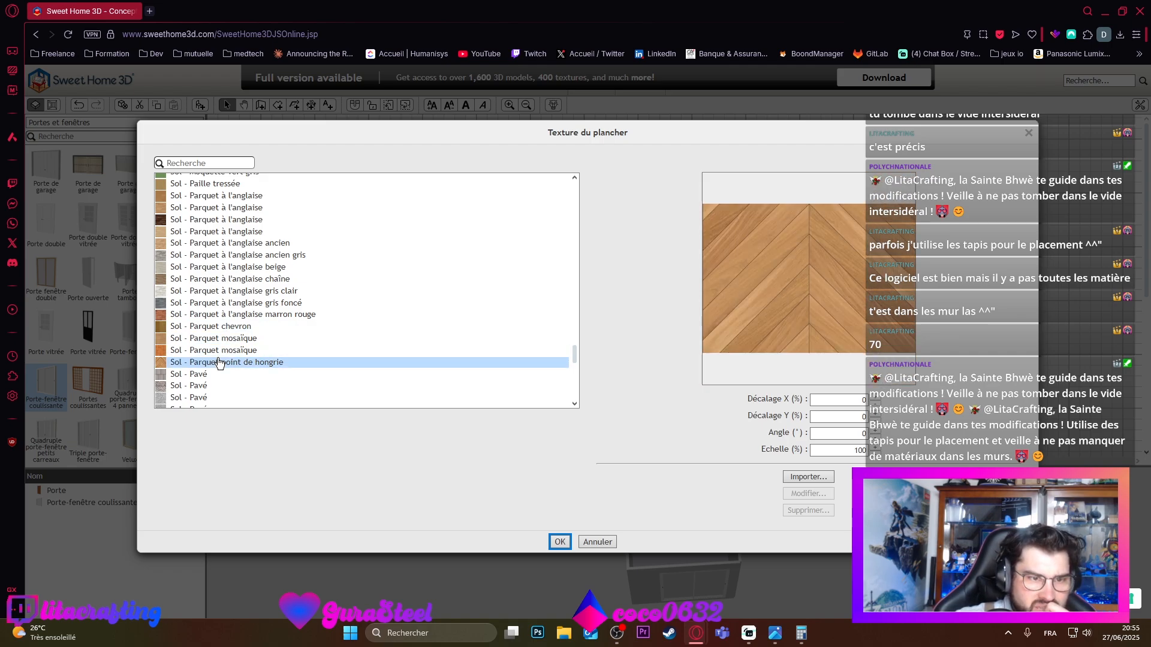
{"action": "left_click", "coordinate": [220, 351]}
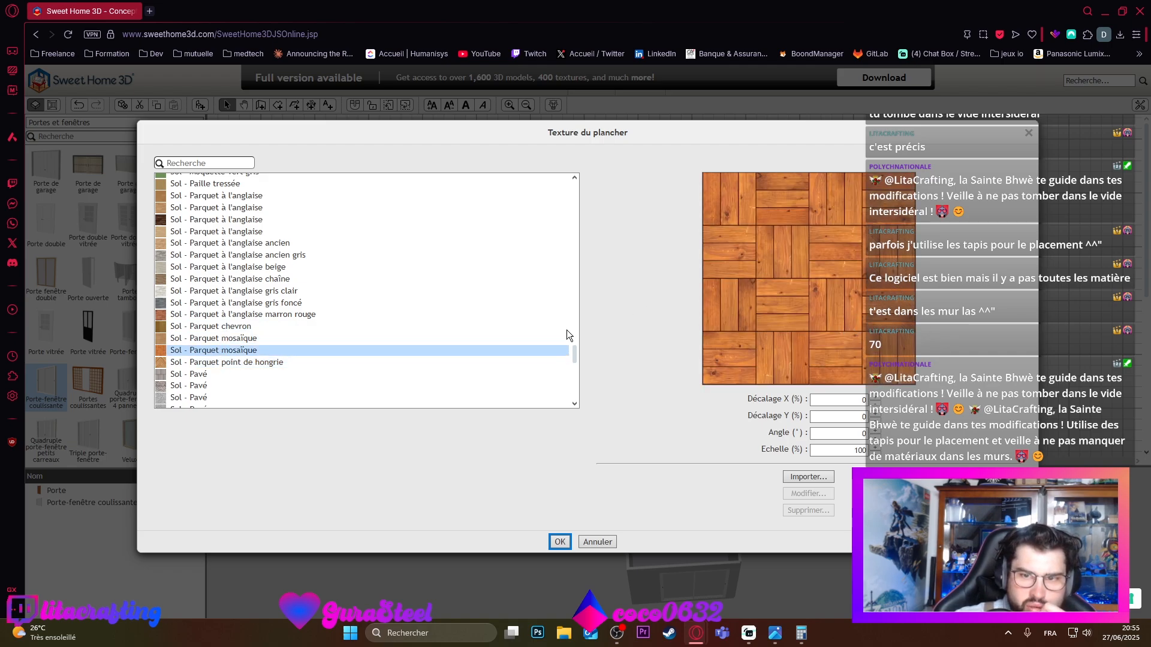
Step: Look through the remaining Sol, Tapis and Tissu textures and preview Tissu - Motif orange
{"action": "scroll", "coordinate": [270, 354], "scroll_direction": "down", "scroll_amount": 3}
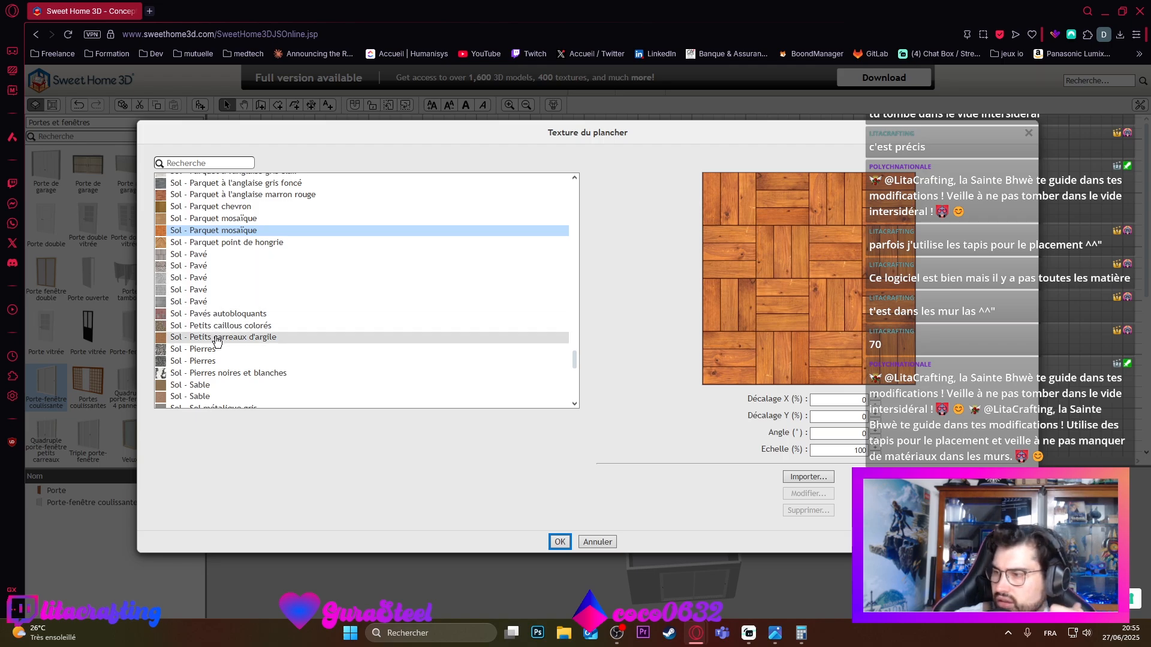
{"action": "scroll", "coordinate": [219, 346], "scroll_direction": "down", "scroll_amount": 2}
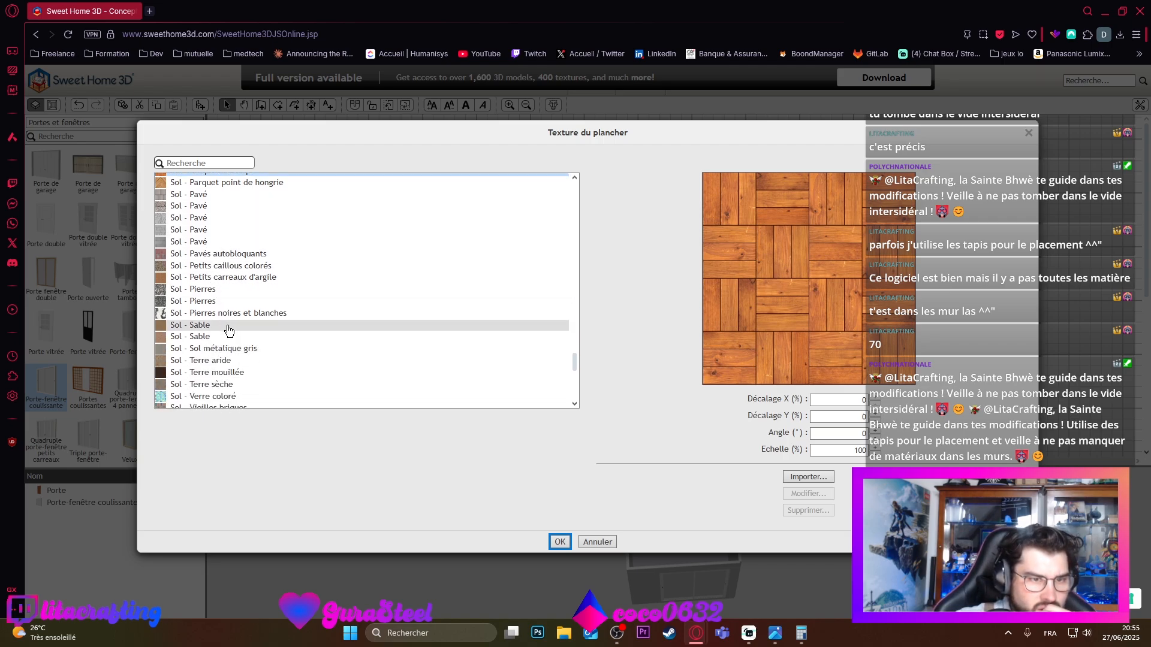
{"action": "scroll", "coordinate": [228, 349], "scroll_direction": "down", "scroll_amount": 3}
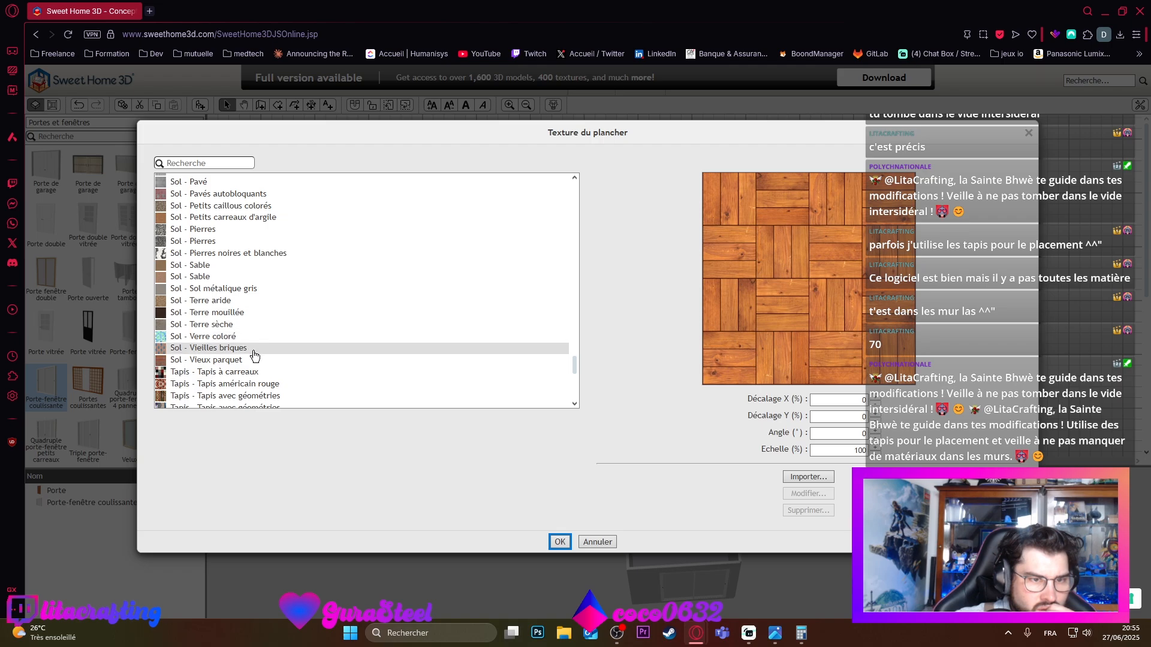
{"action": "scroll", "coordinate": [252, 334], "scroll_direction": "down", "scroll_amount": 2}
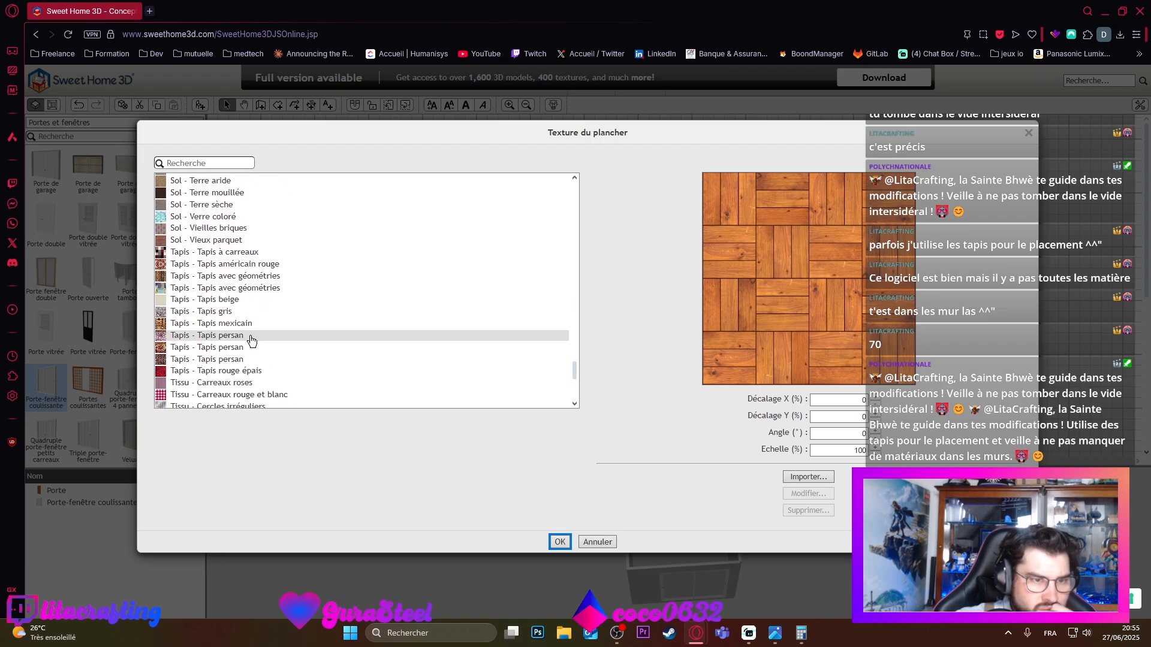
{"action": "scroll", "coordinate": [229, 313], "scroll_direction": "down", "scroll_amount": 2}
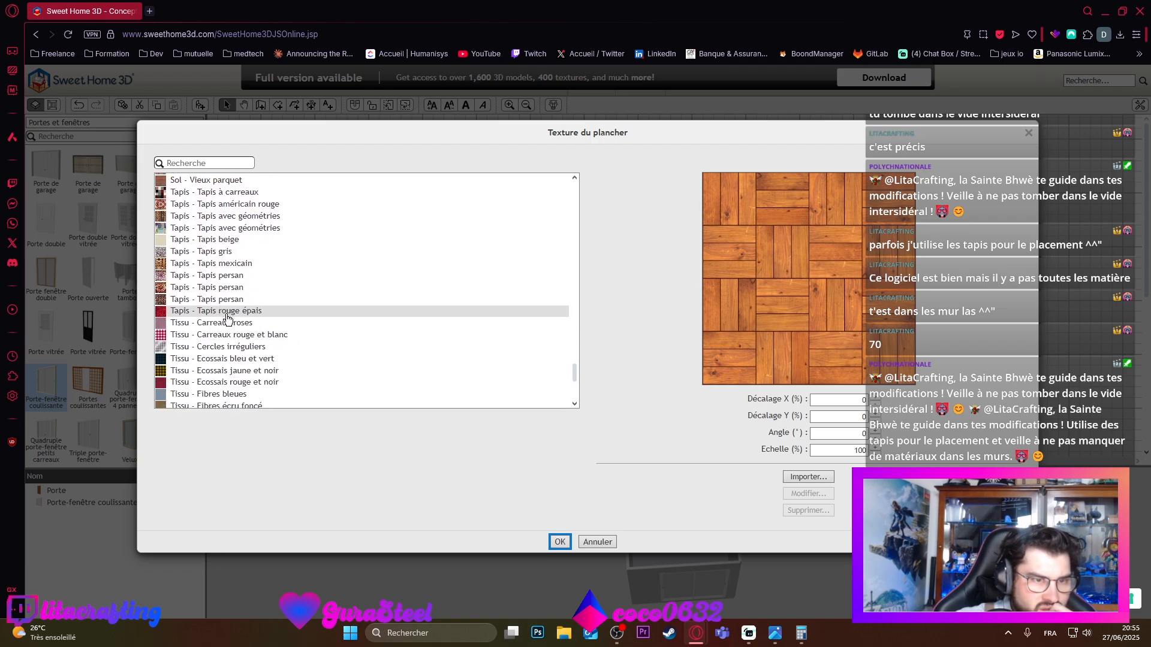
{"action": "scroll", "coordinate": [230, 322], "scroll_direction": "down", "scroll_amount": 1}
{"action": "scroll", "coordinate": [228, 324], "scroll_direction": "down", "scroll_amount": 3}
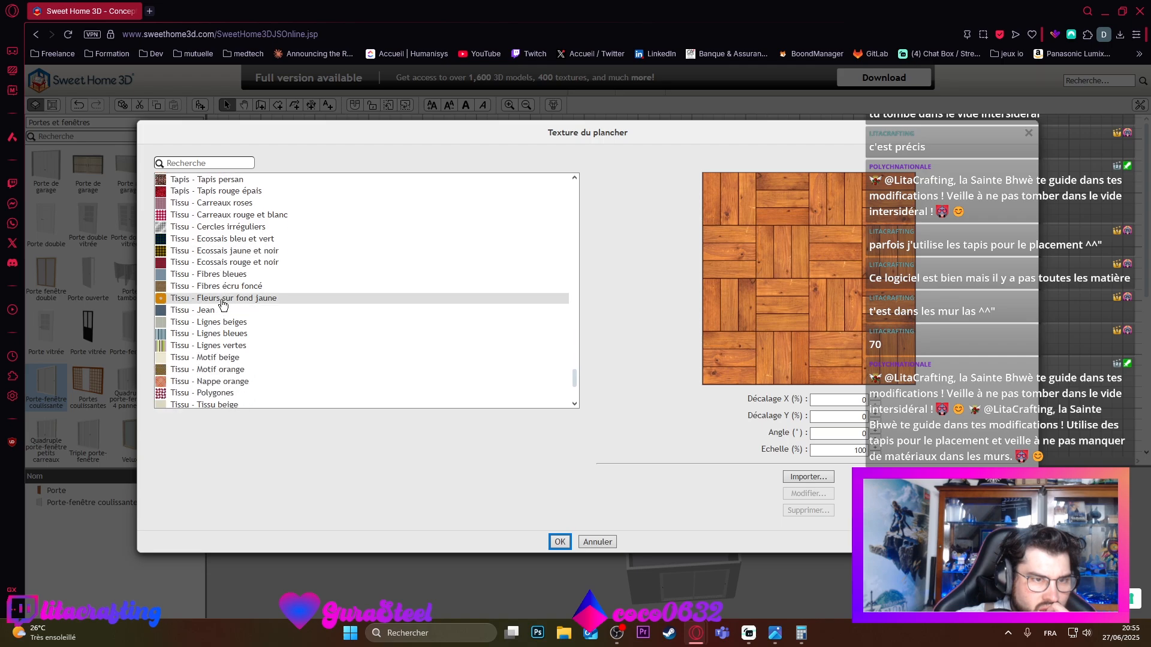
{"action": "scroll", "coordinate": [225, 282], "scroll_direction": "down", "scroll_amount": 2}
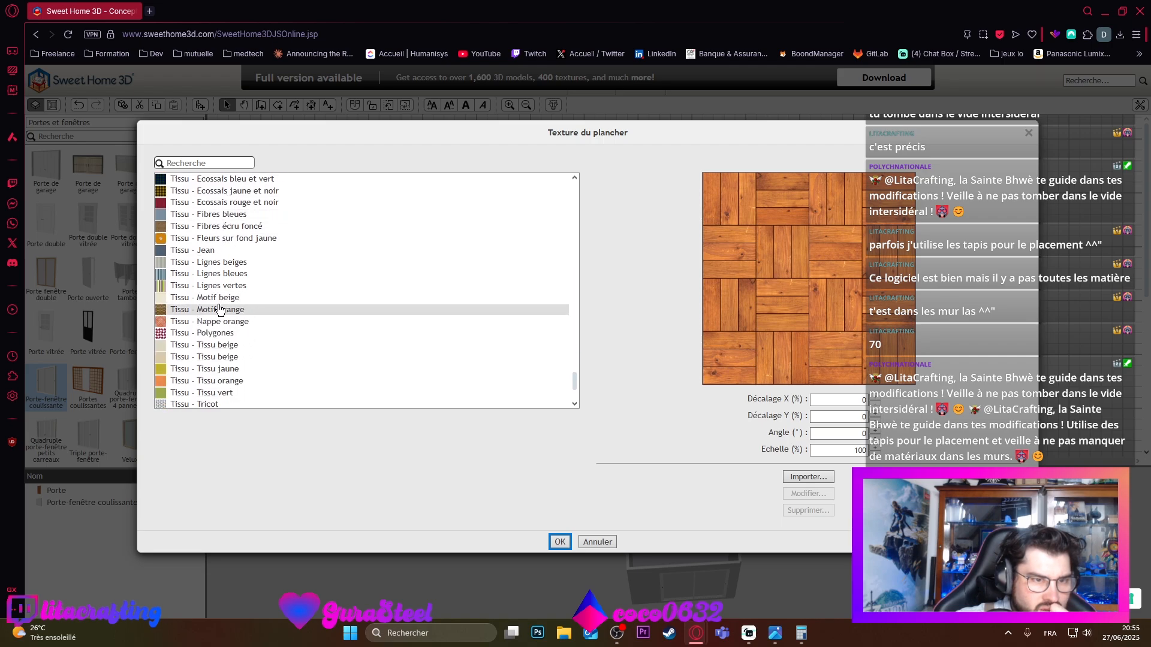
{"action": "left_click", "coordinate": [219, 310]}
{"action": "scroll", "coordinate": [219, 313], "scroll_direction": "down", "scroll_amount": 2}
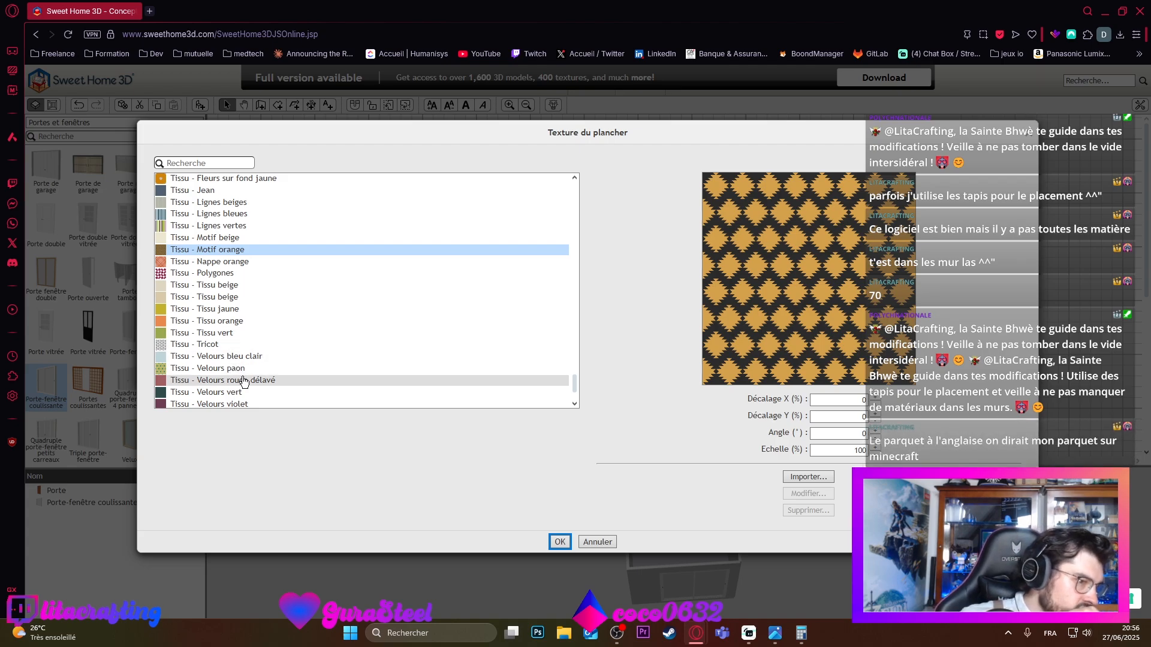
Step: Preview the three Toit - Tuiles rouges textures and Toit - Vieilles tuiles rouges
{"action": "scroll", "coordinate": [253, 354], "scroll_direction": "down", "scroll_amount": 2}
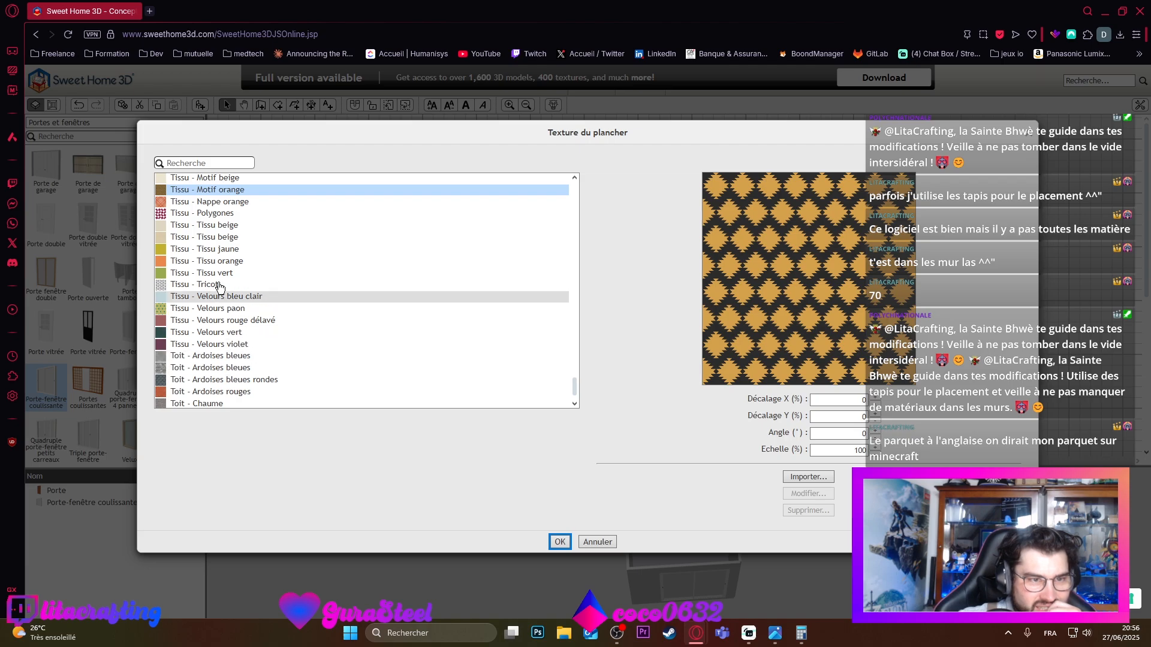
{"action": "scroll", "coordinate": [210, 359], "scroll_direction": "down", "scroll_amount": 2}
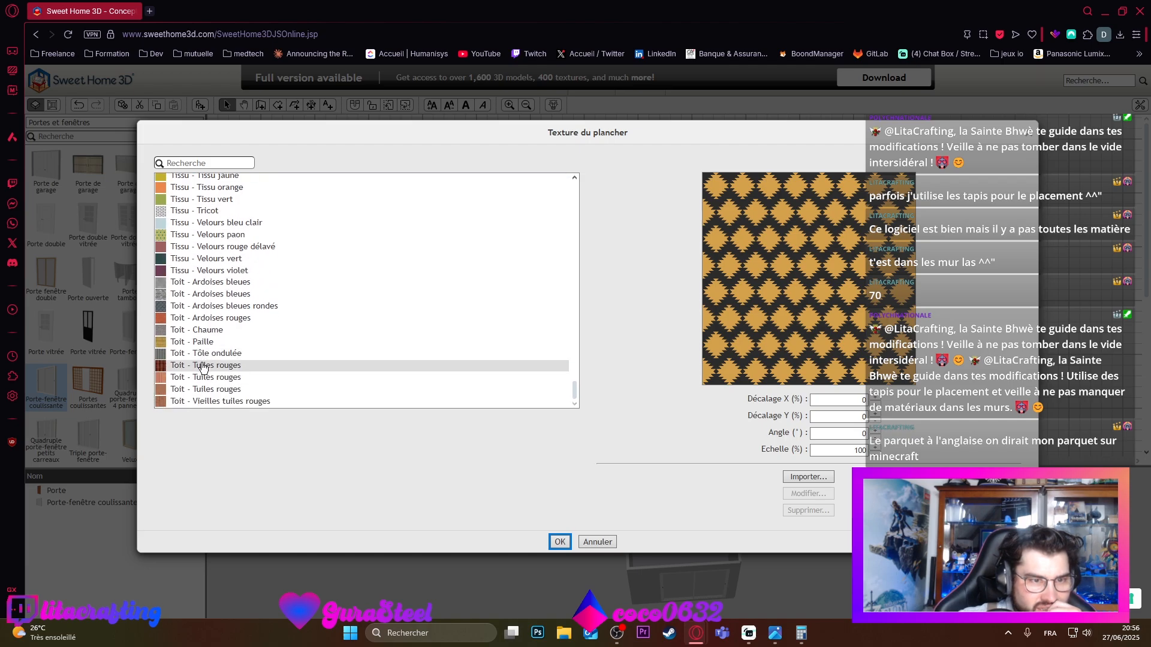
{"action": "left_click", "coordinate": [210, 367]}
{"action": "left_click", "coordinate": [214, 403]}
{"action": "left_click", "coordinate": [213, 389]}
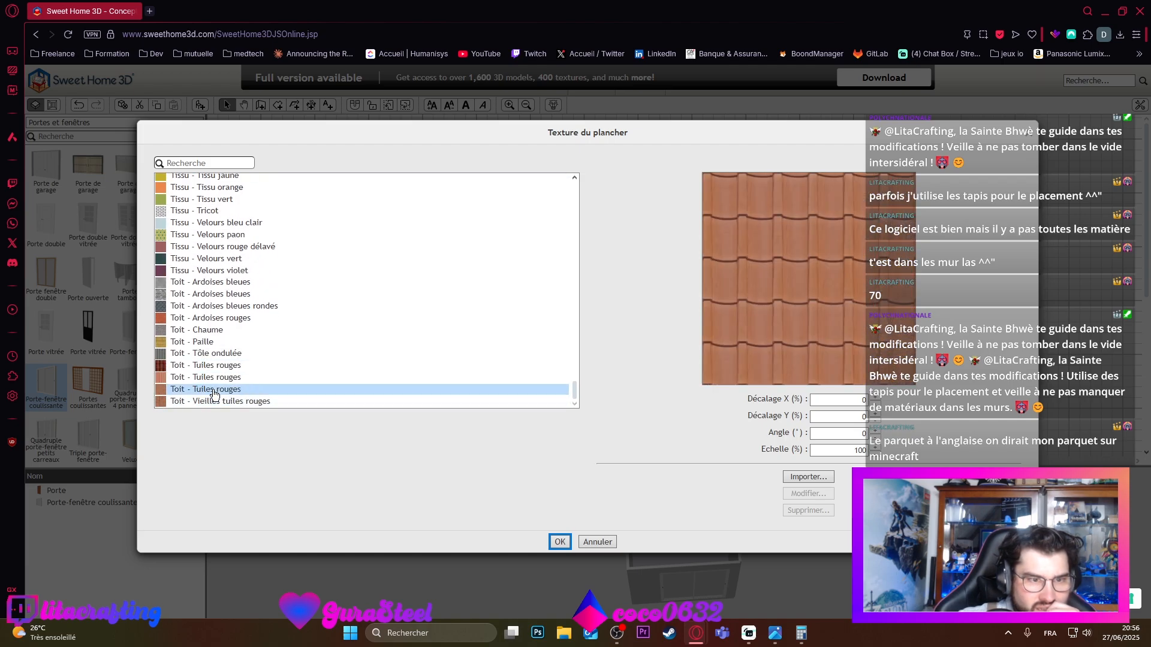
{"action": "left_click", "coordinate": [222, 377]}
{"action": "left_click", "coordinate": [226, 364]}
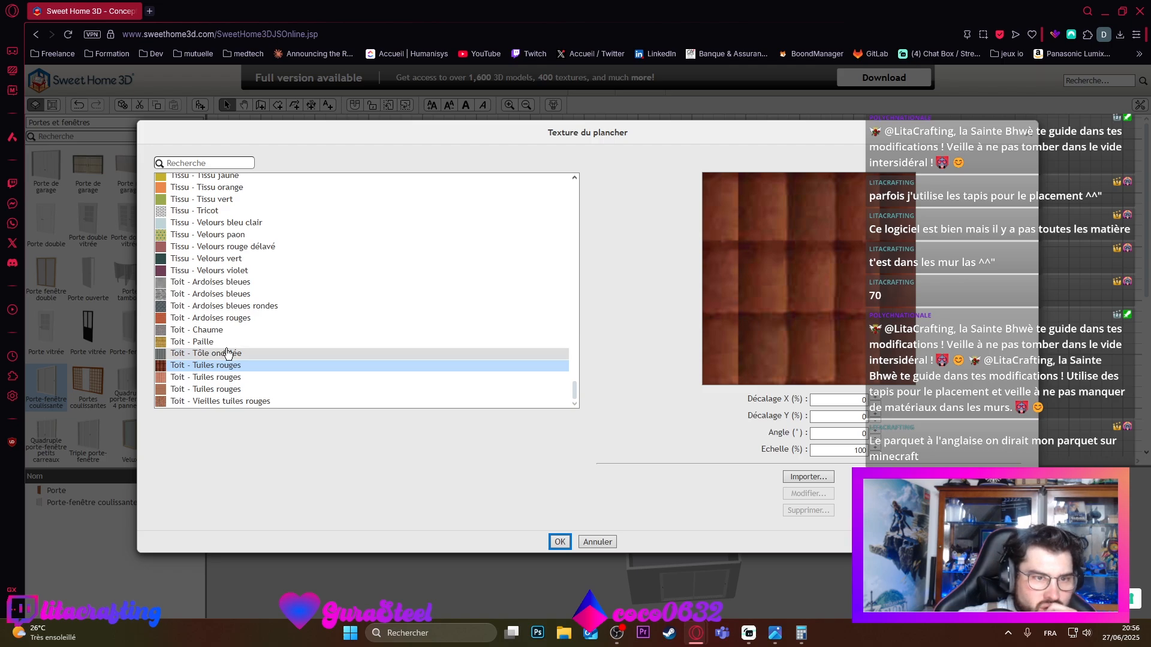
Step: Preview the Toit textures Tôle ondulée, Chaume and Ardoises rouges
{"action": "left_click", "coordinate": [228, 353]}
{"action": "left_click", "coordinate": [227, 330]}
{"action": "left_click", "coordinate": [230, 317]}
Step: Go back to the Sol parquets and preview the lighter Parquet mosaïque texture again
{"action": "scroll", "coordinate": [240, 360], "scroll_direction": "up", "scroll_amount": 20}
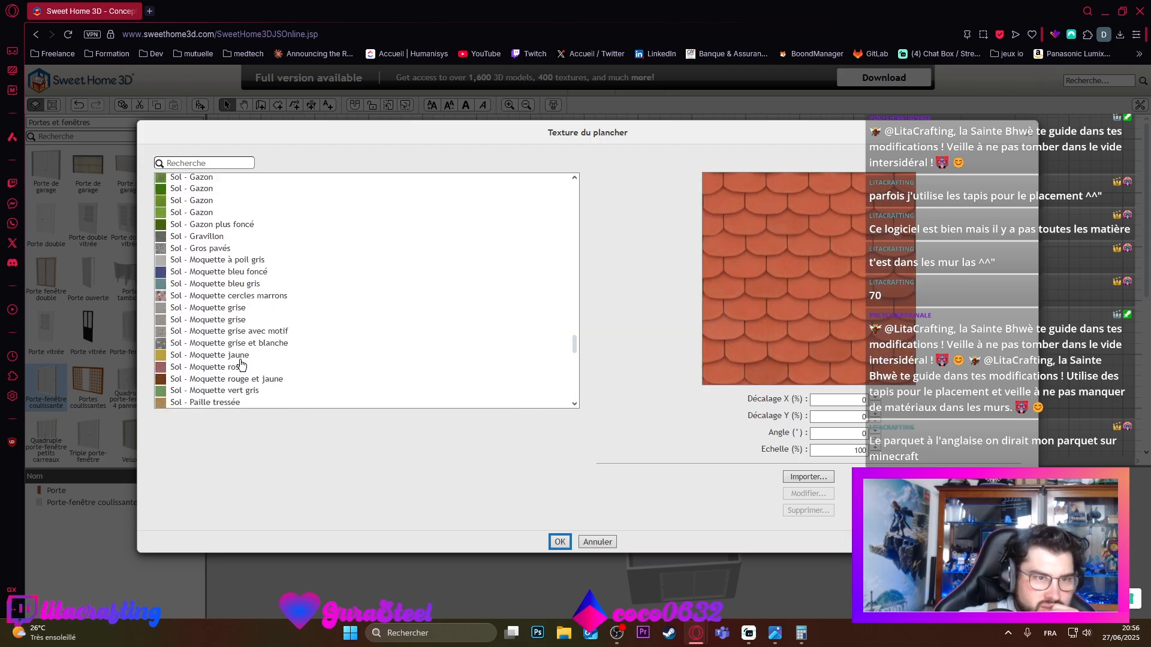
{"action": "scroll", "coordinate": [242, 366], "scroll_direction": "down", "scroll_amount": 3}
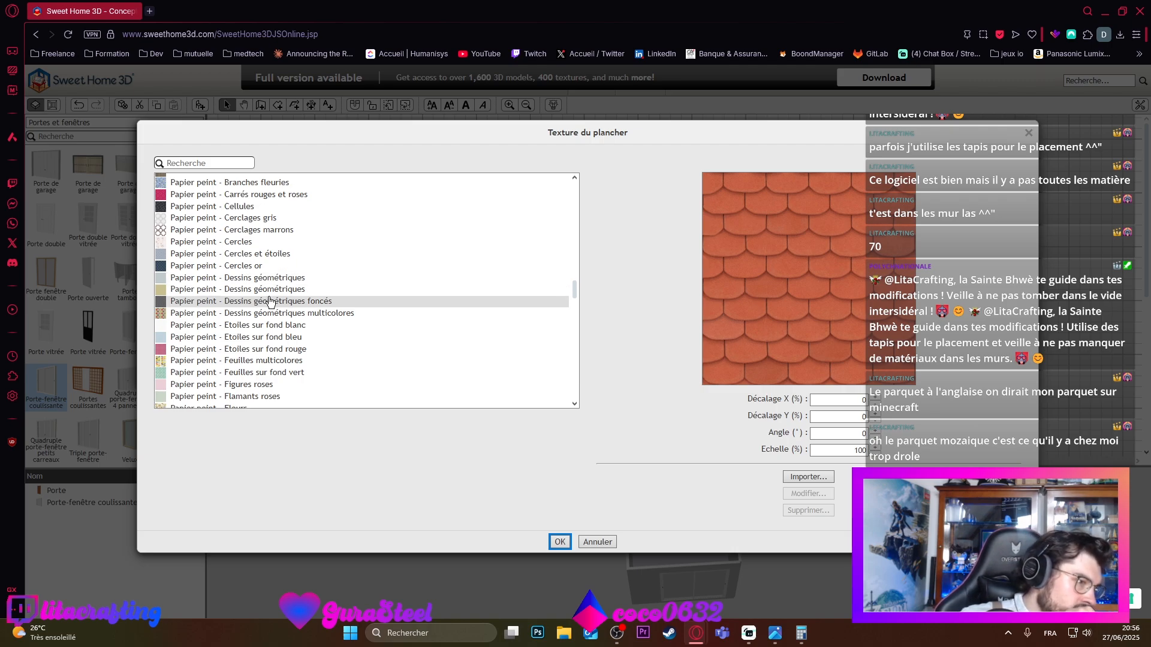
{"action": "scroll", "coordinate": [269, 303], "scroll_direction": "down", "scroll_amount": 20}
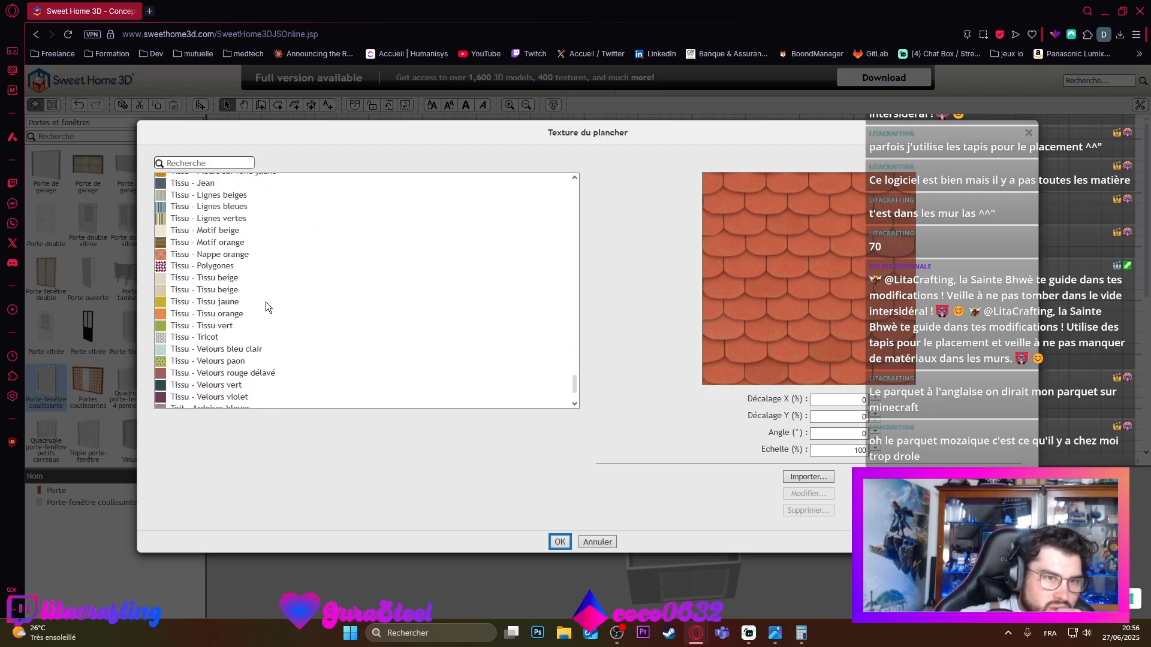
{"action": "scroll", "coordinate": [268, 307], "scroll_direction": "up", "scroll_amount": 20}
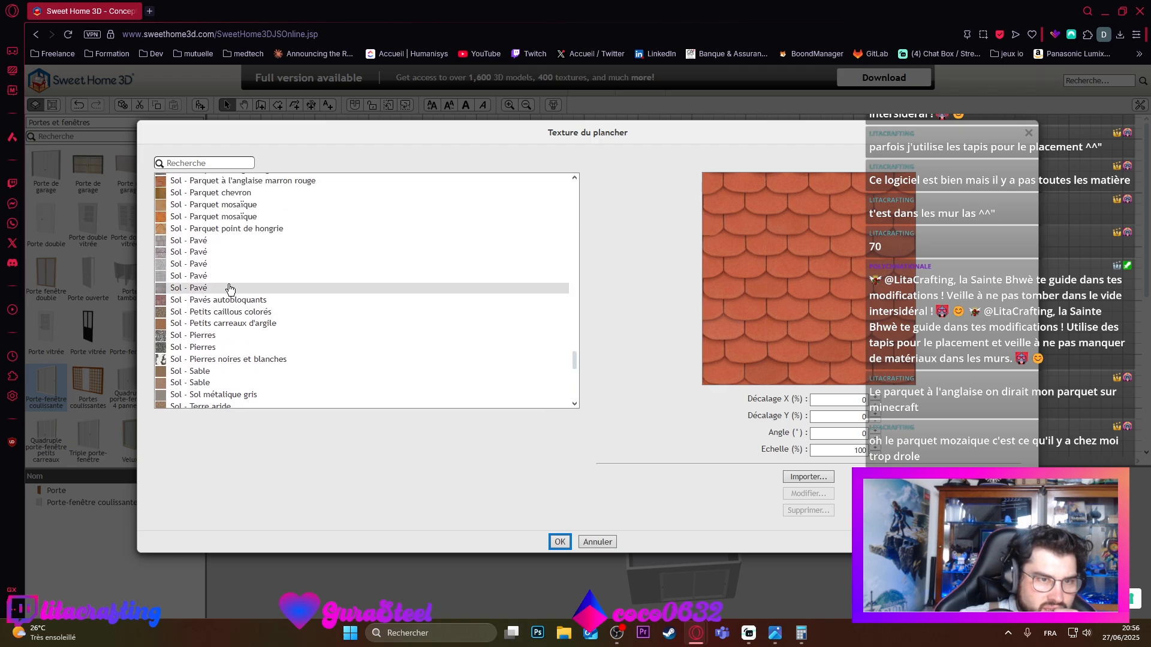
{"action": "scroll", "coordinate": [233, 290], "scroll_direction": "up", "scroll_amount": 3}
{"action": "left_click", "coordinate": [226, 326]}
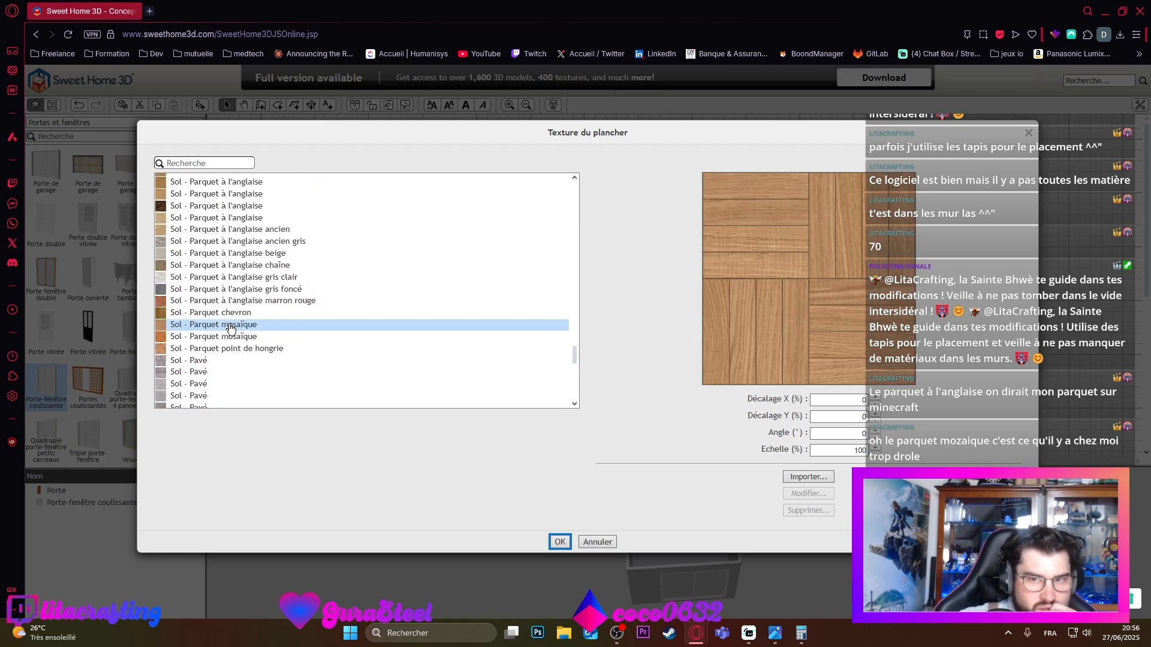
Step: Compare the Papier peint textures Motif 70's orange and Motif 70's lilas as floor coverings
{"action": "scroll", "coordinate": [239, 329], "scroll_direction": "up", "scroll_amount": 10}
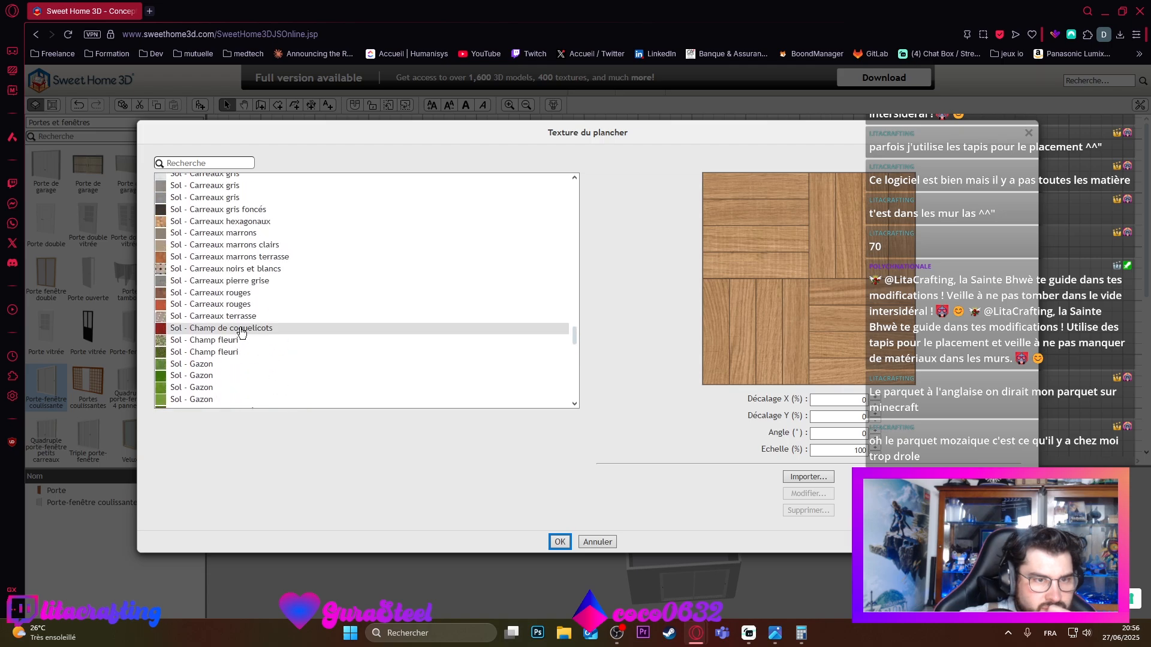
{"action": "scroll", "coordinate": [242, 333], "scroll_direction": "up", "scroll_amount": 15}
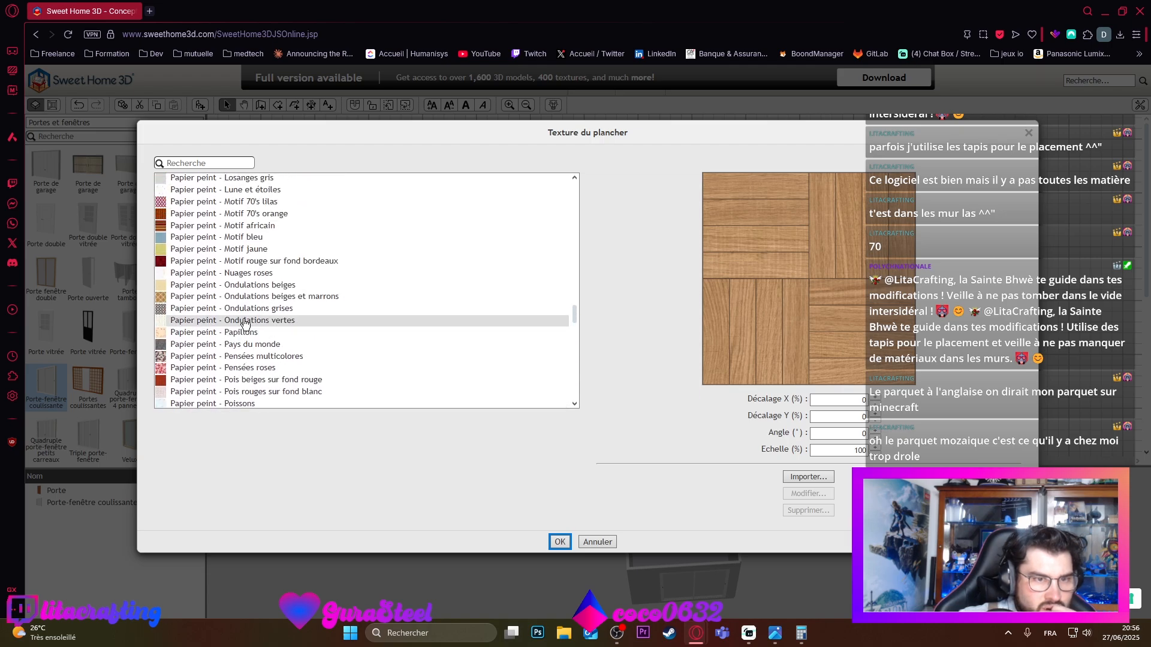
{"action": "scroll", "coordinate": [247, 282], "scroll_direction": "up", "scroll_amount": 2}
{"action": "left_click", "coordinate": [250, 273]}
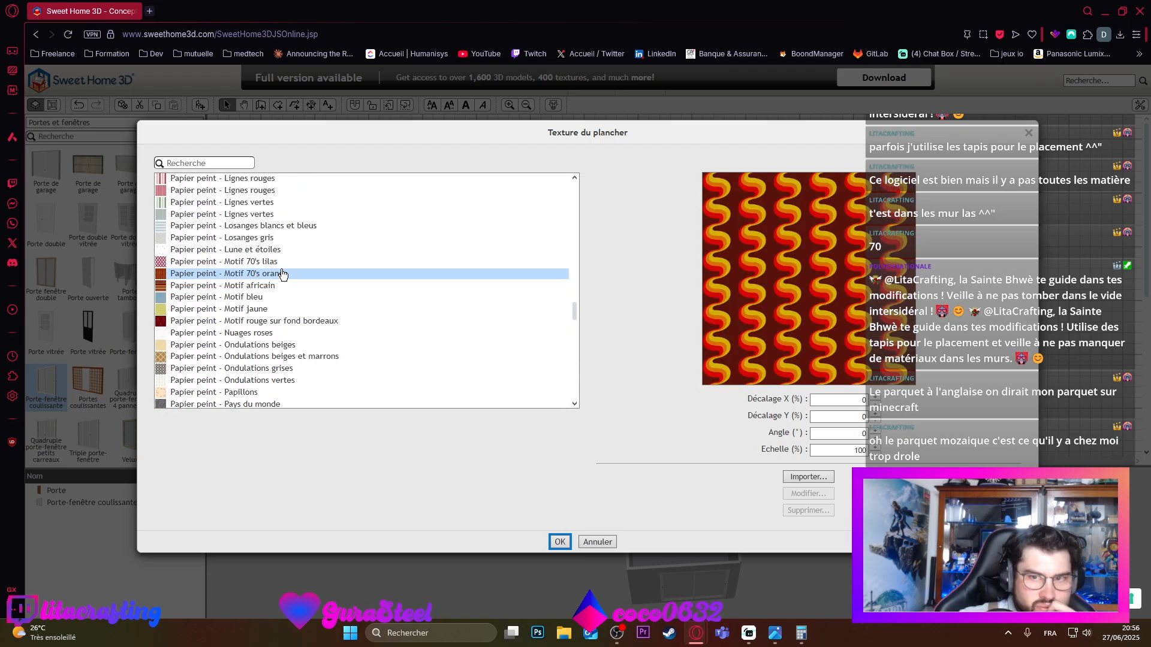
{"action": "left_click", "coordinate": [271, 262]}
{"action": "left_click", "coordinate": [271, 273]}
{"action": "left_click", "coordinate": [270, 264]}
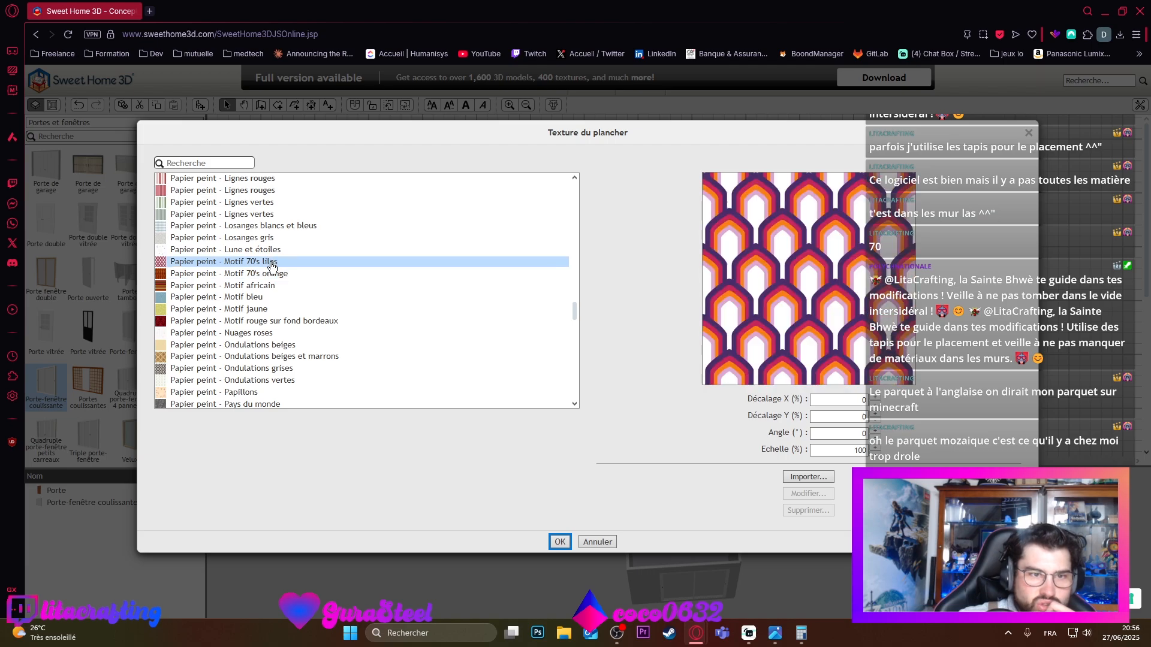
{"action": "left_click", "coordinate": [271, 273]}
{"action": "left_click", "coordinate": [271, 262]}
{"action": "left_click", "coordinate": [273, 274]}
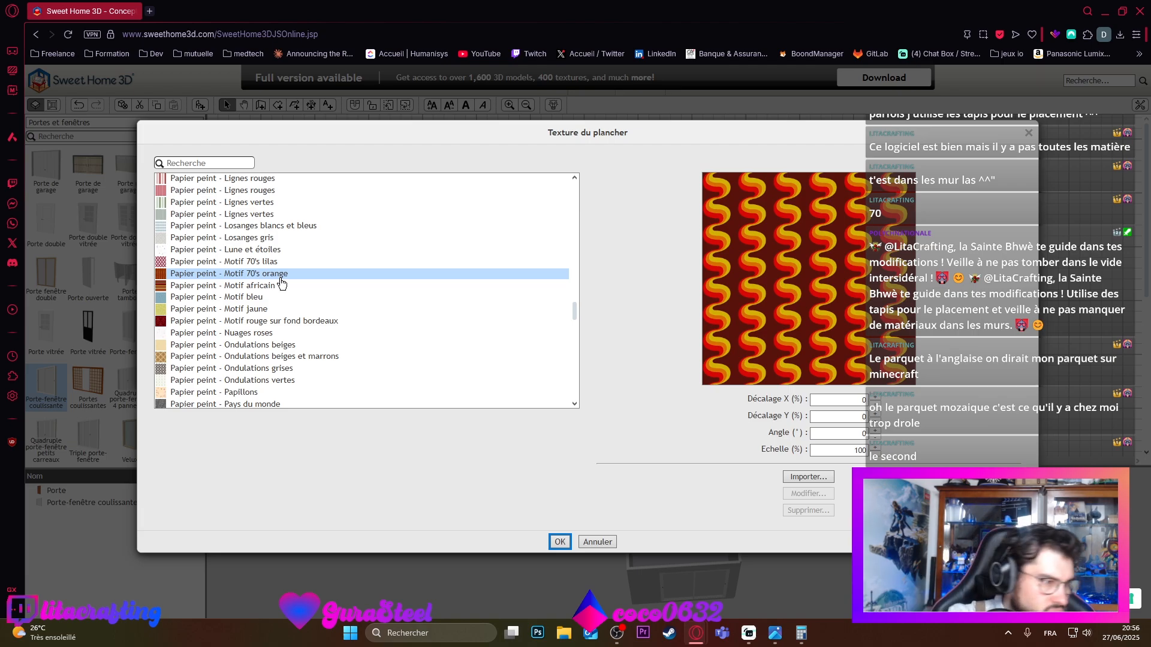
Step: Return to the Sol parquet textures and preview the orange-toned Parquet mosaïque once more
{"action": "scroll", "coordinate": [272, 311], "scroll_direction": "down", "scroll_amount": 15}
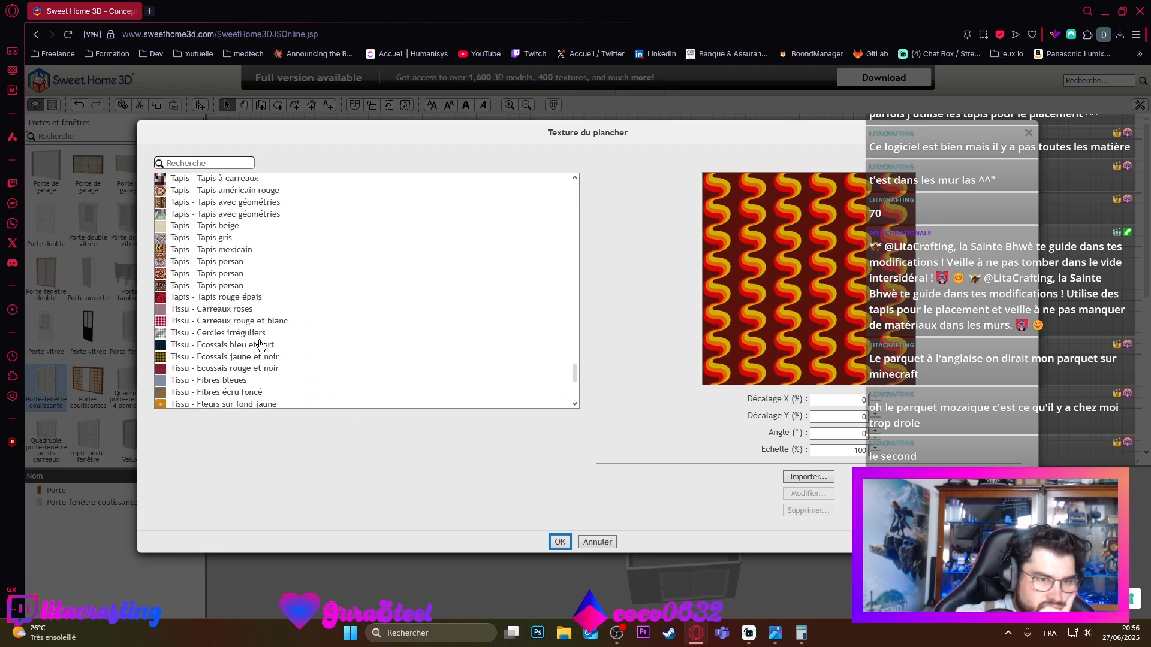
{"action": "scroll", "coordinate": [260, 342], "scroll_direction": "down", "scroll_amount": 6}
{"action": "scroll", "coordinate": [260, 341], "scroll_direction": "up", "scroll_amount": 8}
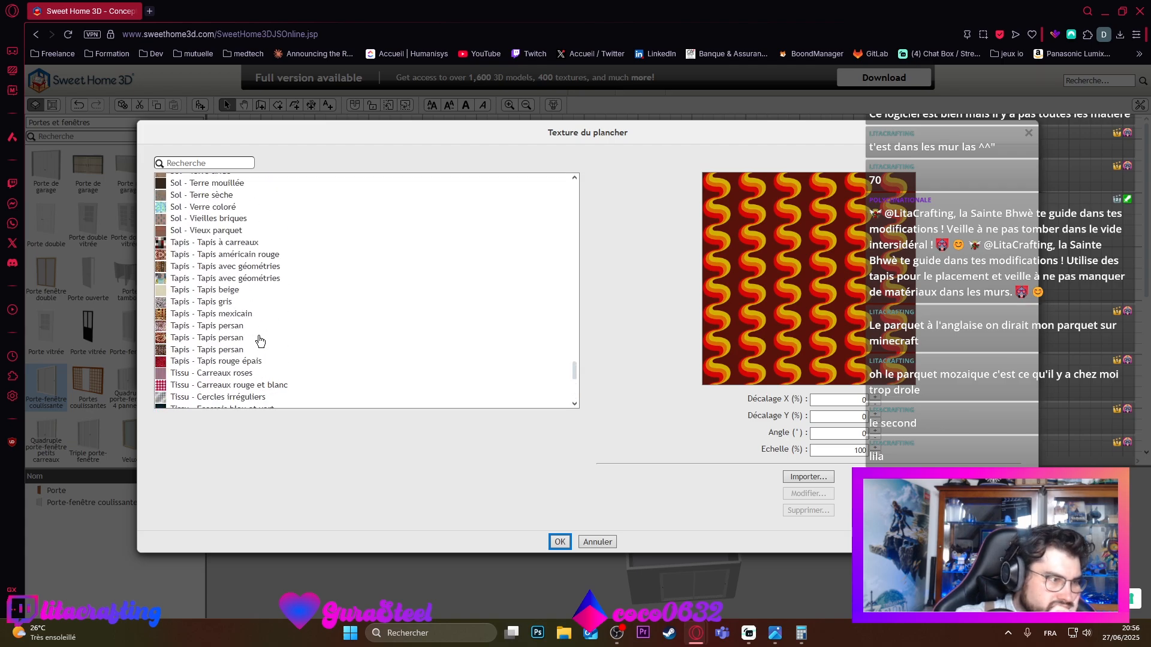
{"action": "scroll", "coordinate": [260, 342], "scroll_direction": "up", "scroll_amount": 10}
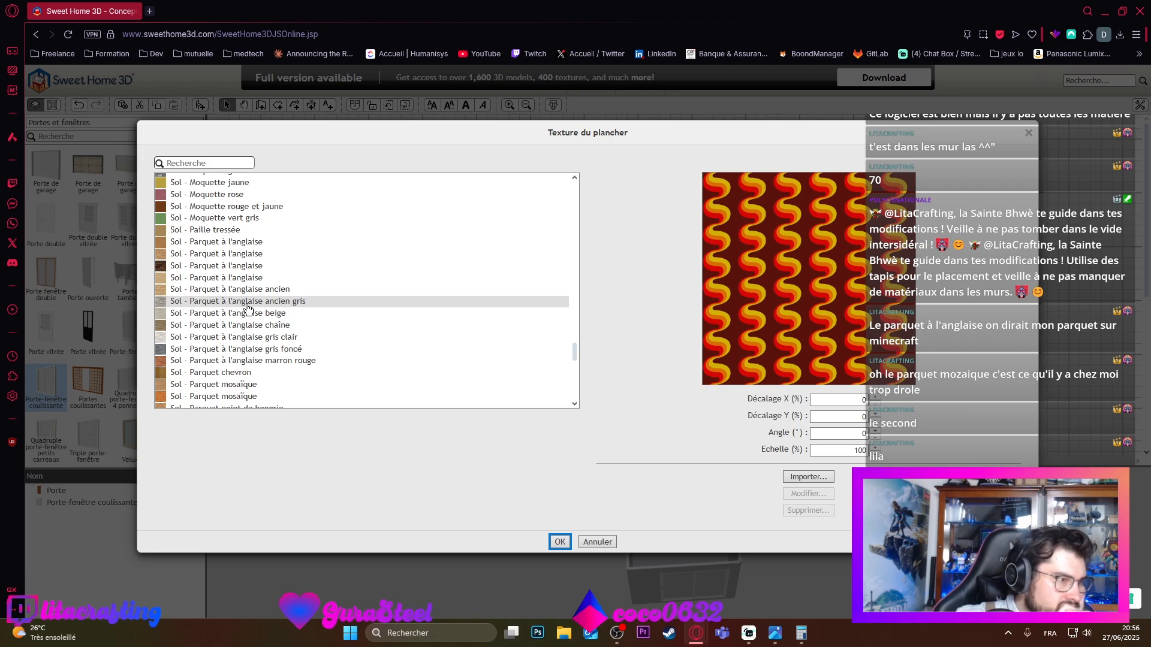
{"action": "scroll", "coordinate": [238, 337], "scroll_direction": "down", "scroll_amount": 3}
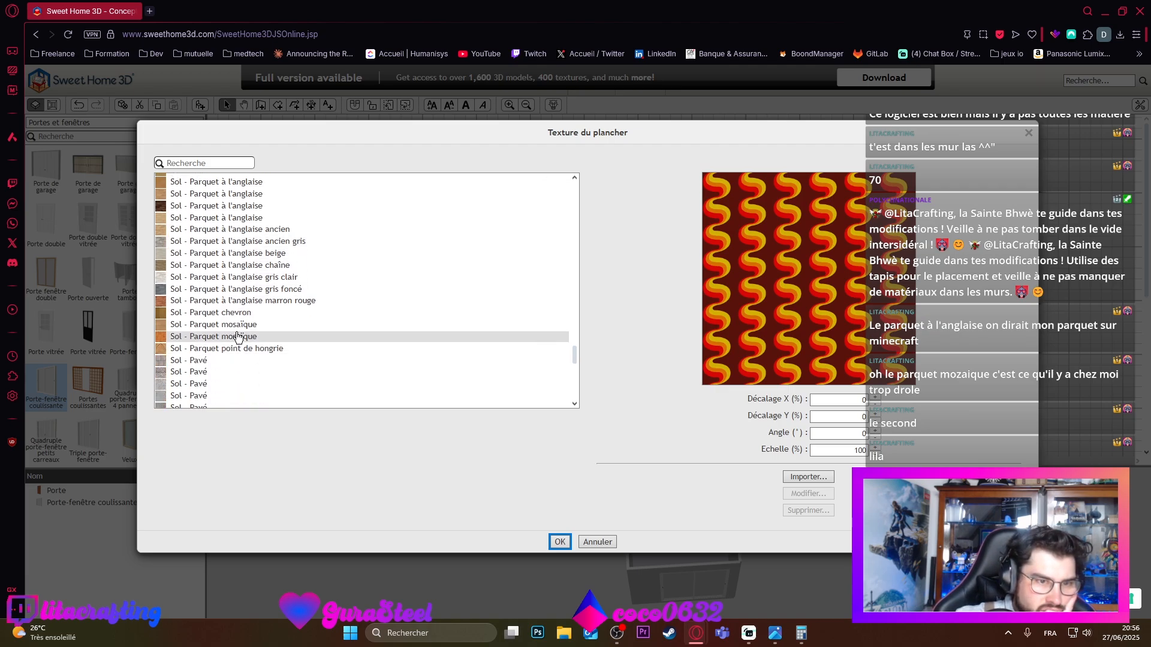
{"action": "left_click", "coordinate": [235, 337]}
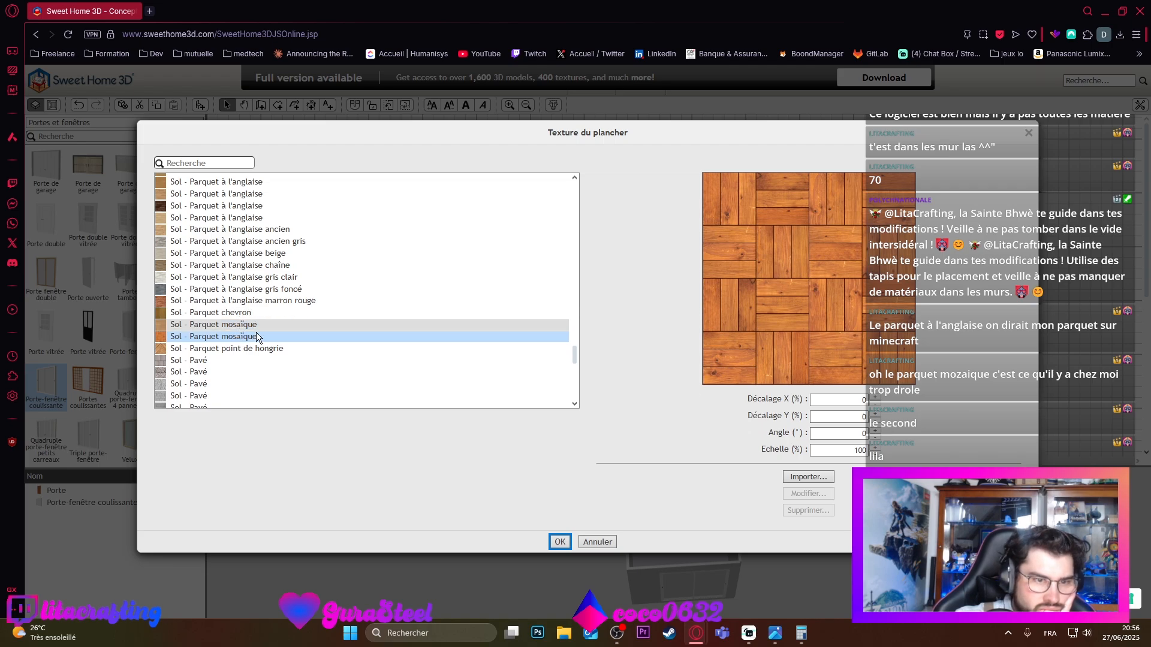
Step: Apply the Papier peint - Motif 70's orange texture to the room's floor and check it in 3D
{"action": "scroll", "coordinate": [257, 341], "scroll_direction": "up", "scroll_amount": 20}
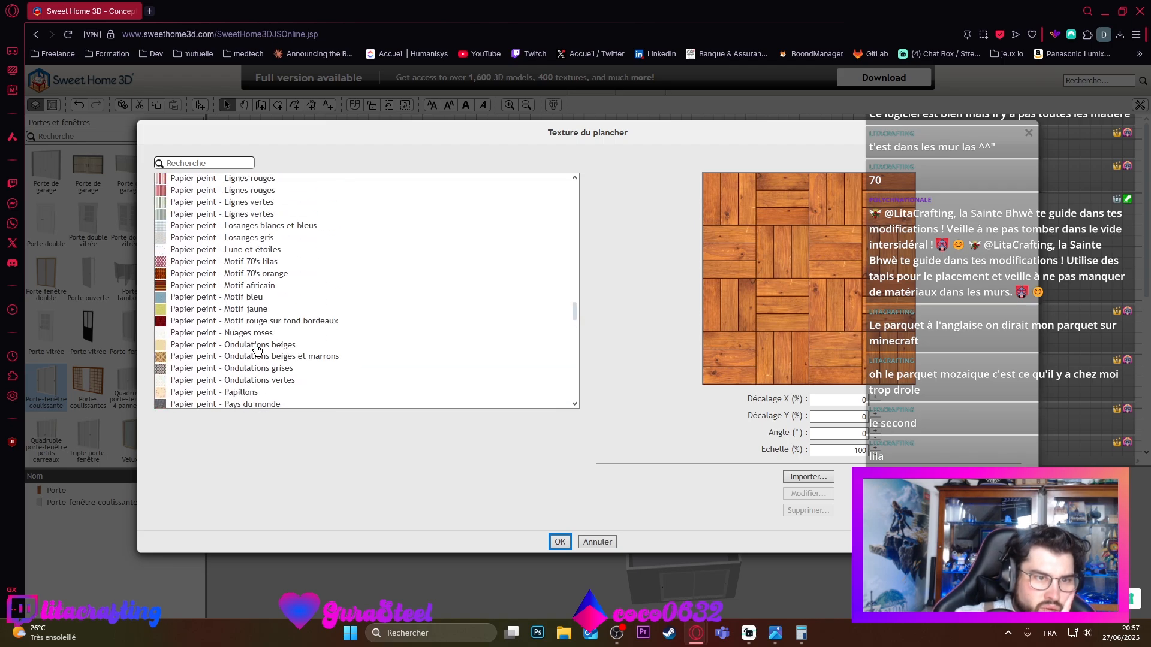
{"action": "left_click", "coordinate": [259, 276]}
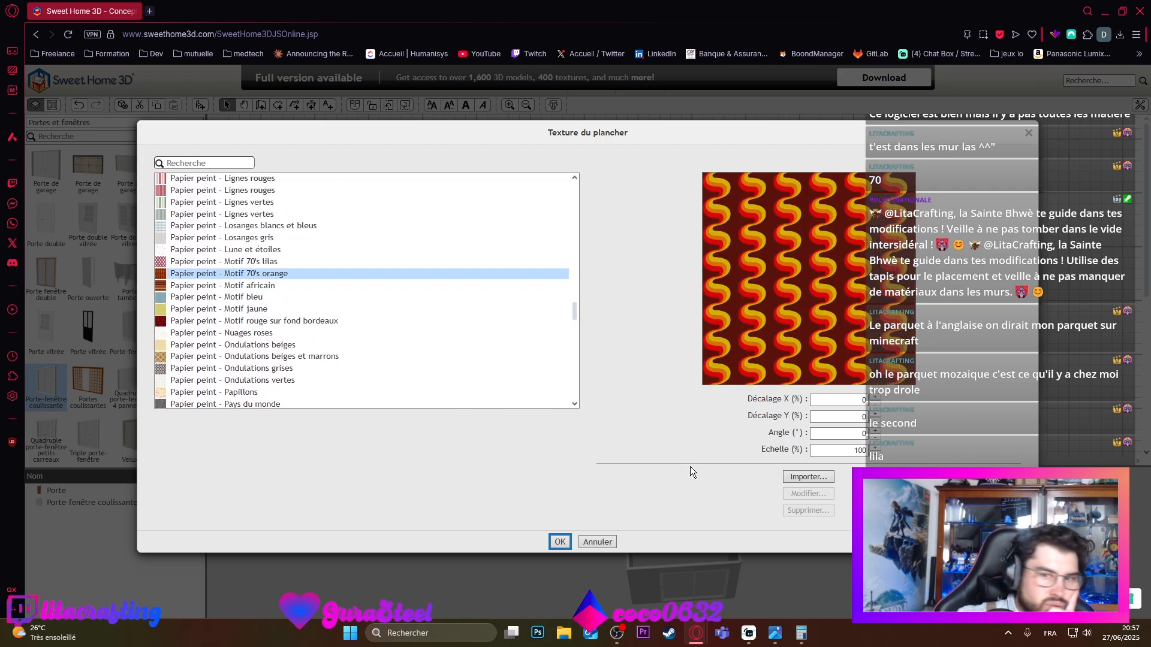
{"action": "left_click", "coordinate": [560, 542]}
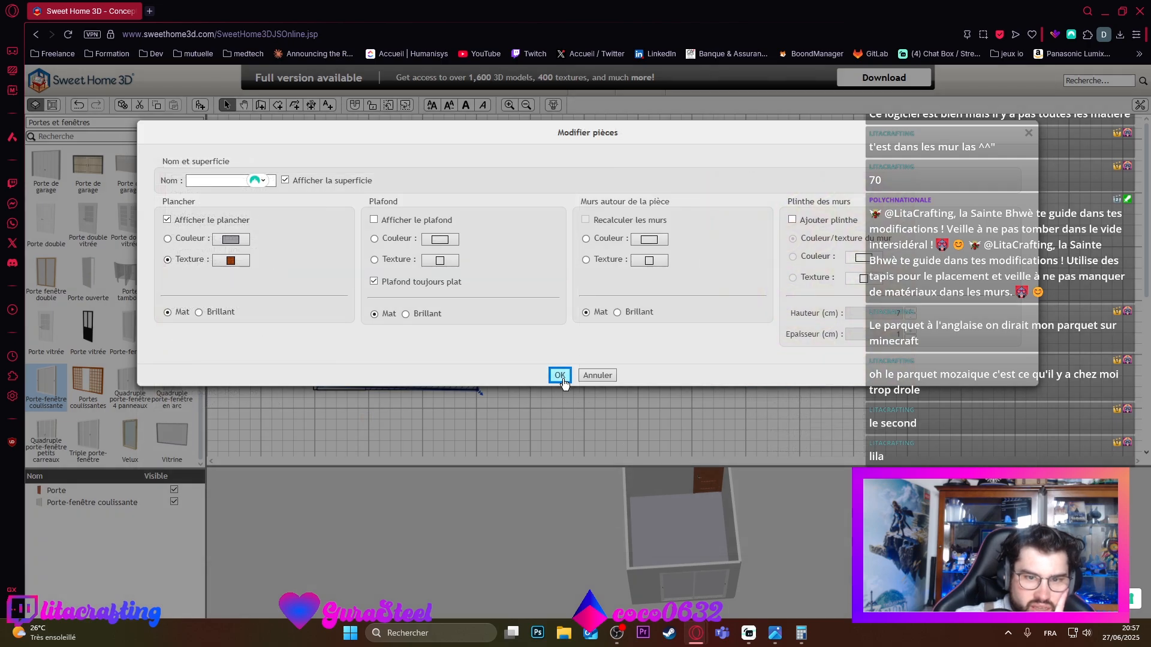
{"action": "left_click", "coordinate": [560, 376]}
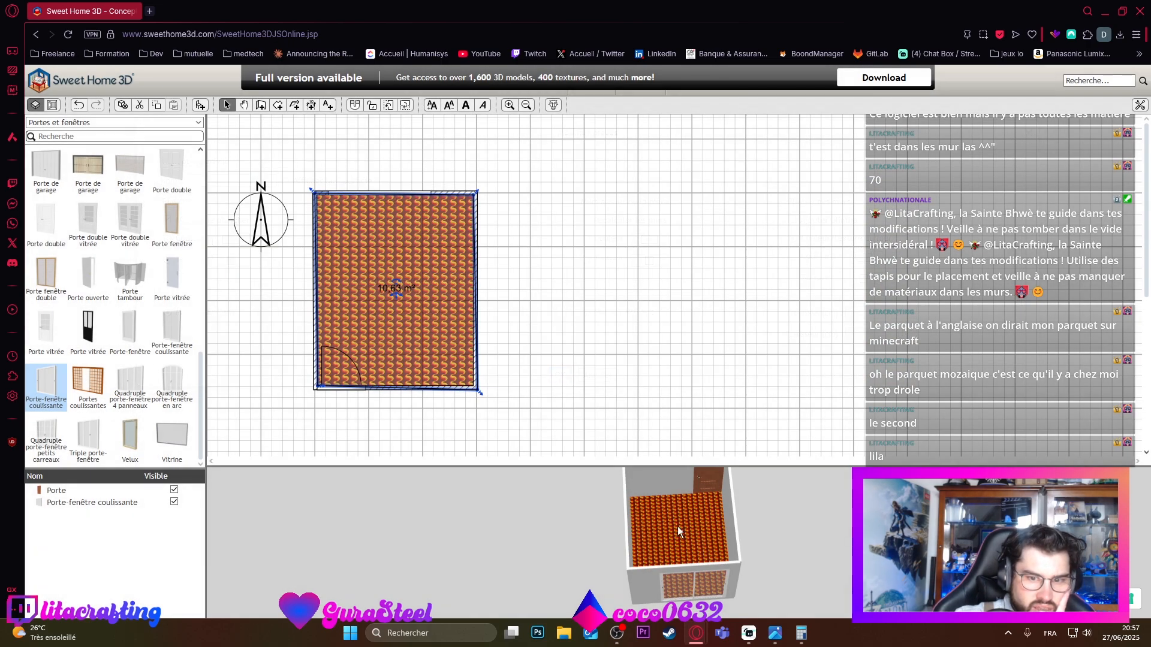
{"action": "left_click_drag", "start_coordinate": [814, 540], "coordinate": [803, 576]}
{"action": "left_click", "coordinate": [574, 364]}
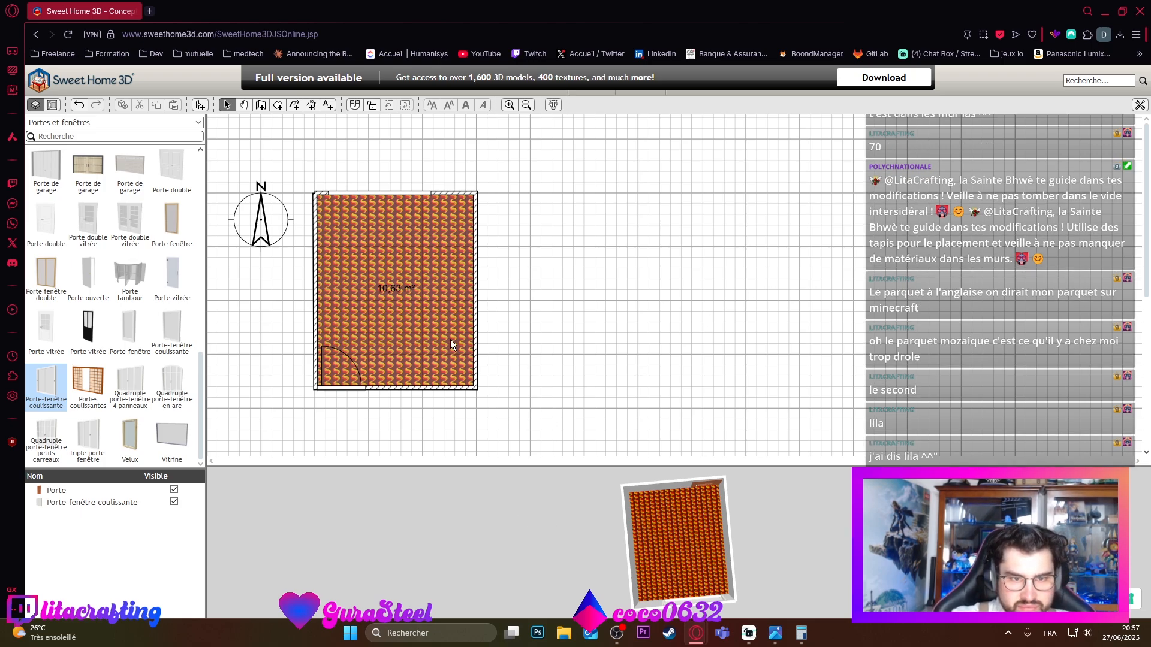
Step: Change the room's floor texture to Papier peint - Motif 70's lilas and check it in 3D
{"action": "double_click", "coordinate": [422, 307]}
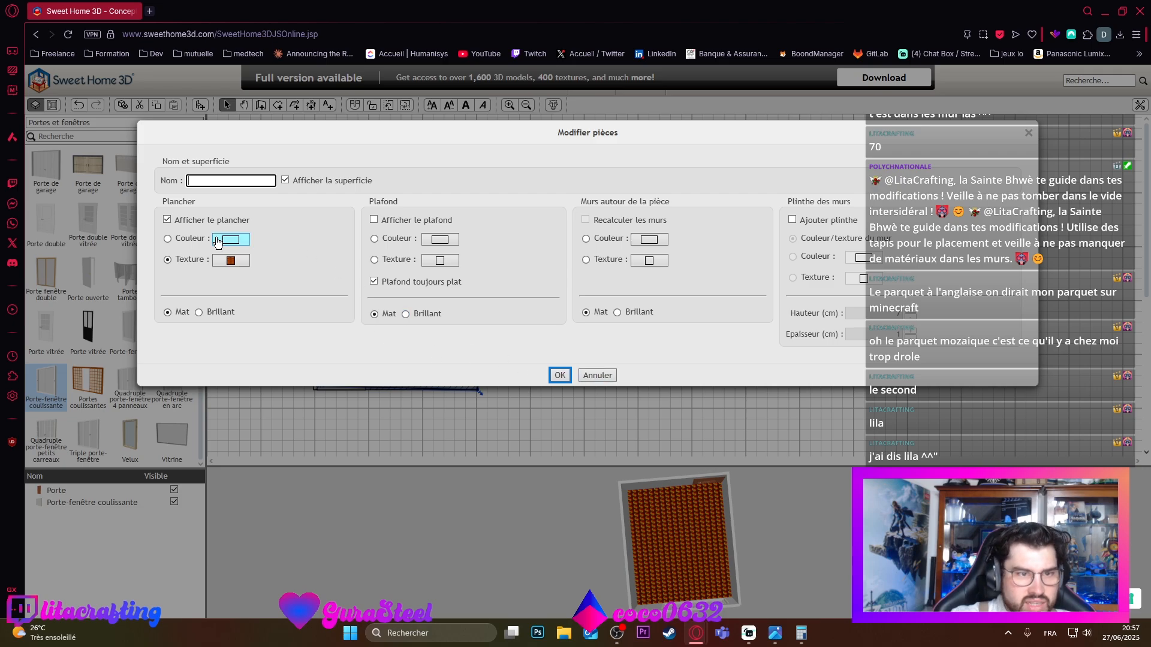
{"action": "left_click", "coordinate": [231, 260]}
{"action": "left_click", "coordinate": [360, 218]}
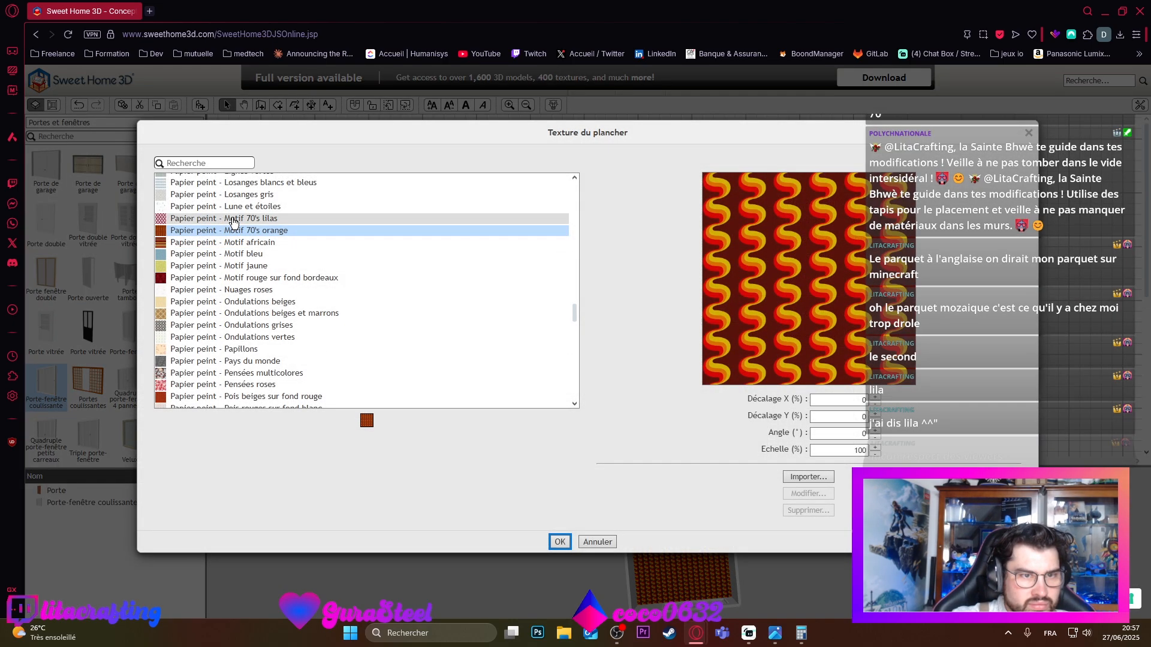
{"action": "left_click", "coordinate": [559, 542]}
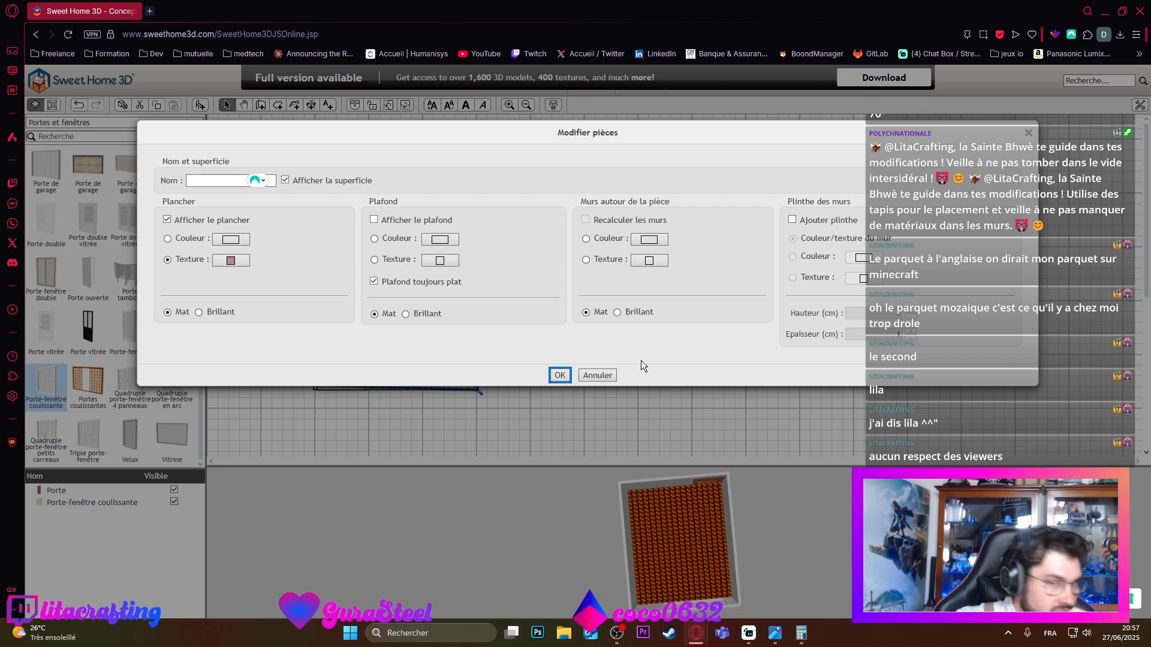
{"action": "left_click", "coordinate": [559, 375]}
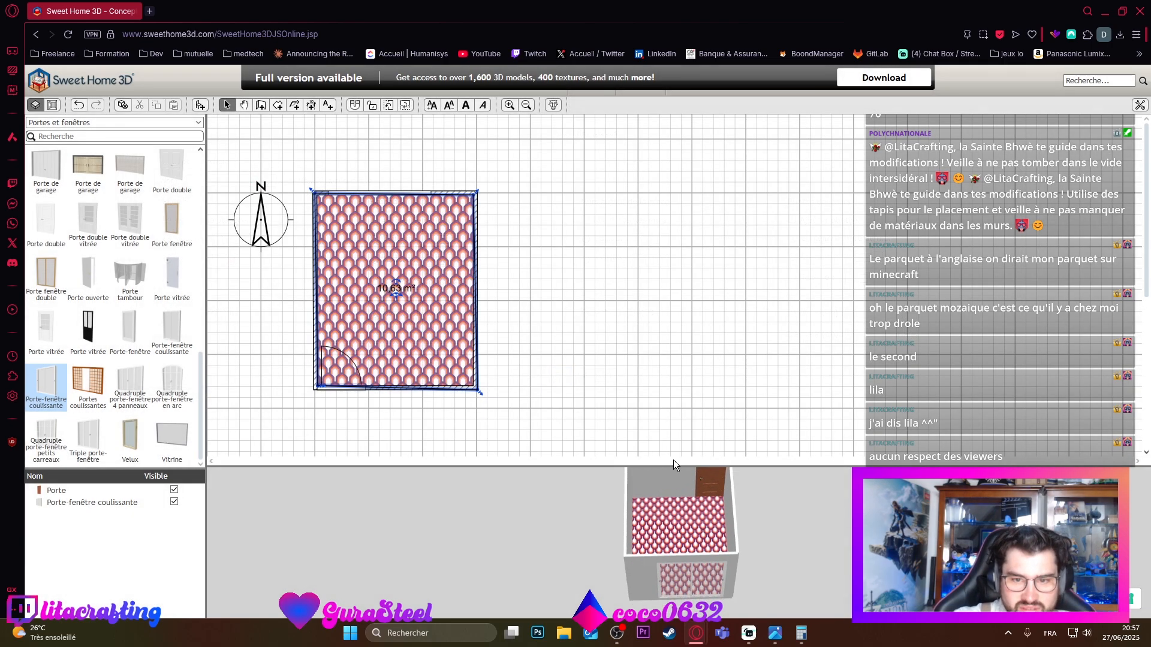
{"action": "left_click_drag", "start_coordinate": [673, 459], "coordinate": [668, 408]}
{"action": "left_click_drag", "start_coordinate": [671, 537], "coordinate": [858, 551]}
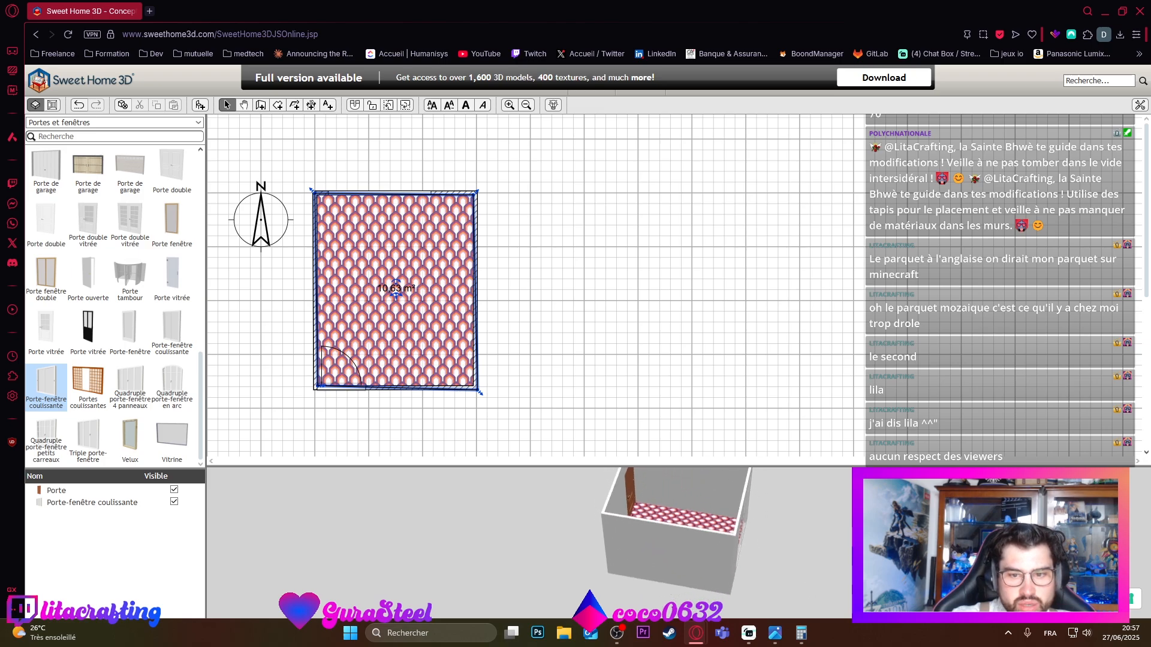
{"action": "left_click_drag", "start_coordinate": [695, 515], "coordinate": [751, 552]}
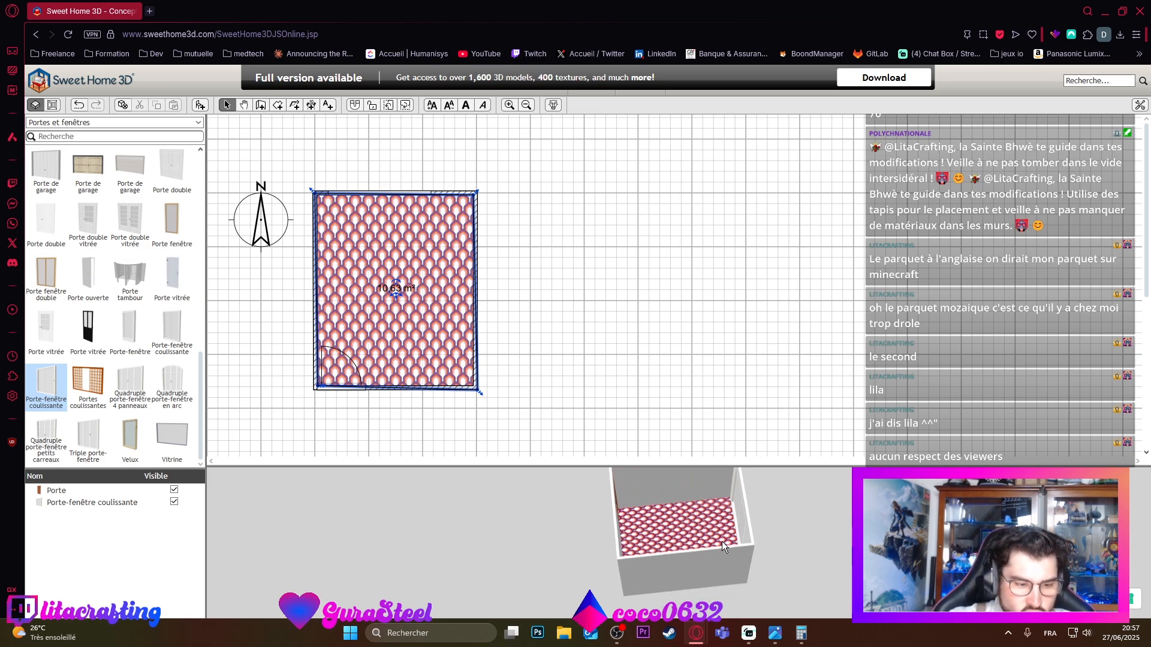
Step: Search all furniture categories for "radiat" and place a Radiateur électrique against the west wall near the room's north end
{"action": "left_click", "coordinate": [84, 137]}
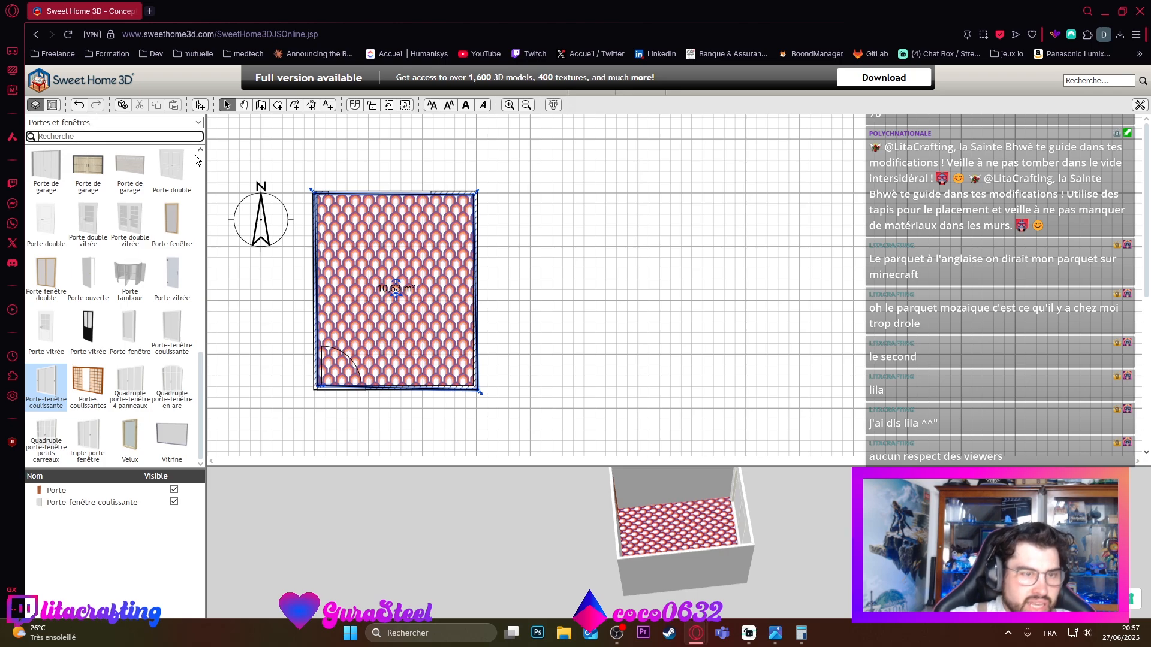
{"action": "type", "text": "radiat"}
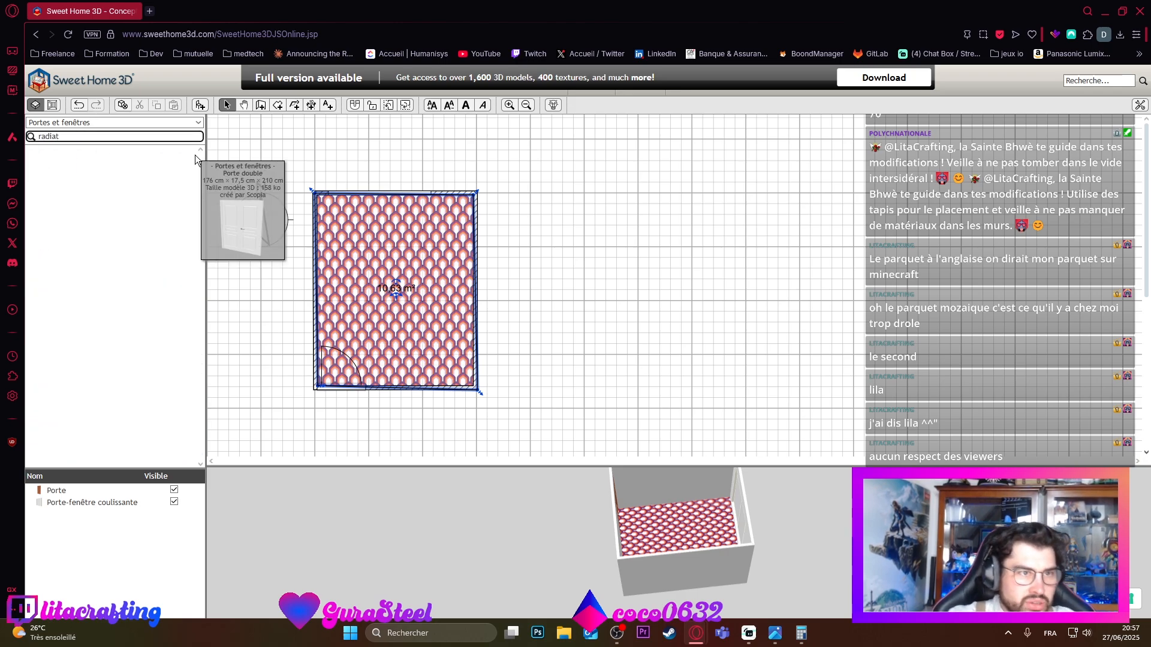
{"action": "left_click", "coordinate": [198, 122]}
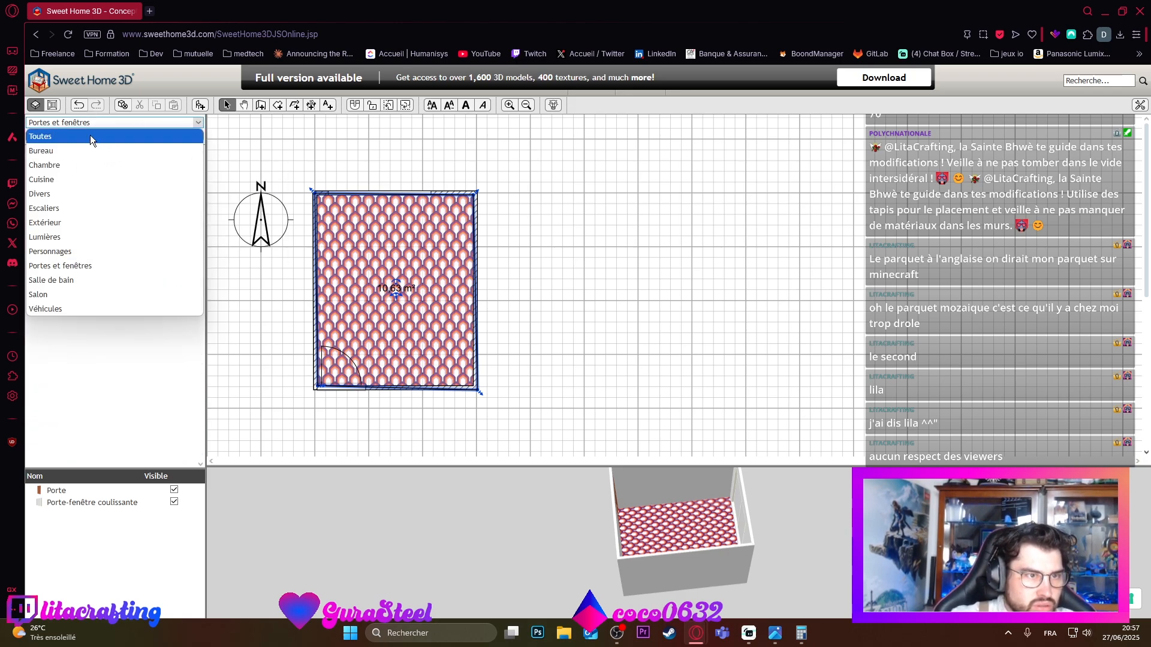
{"action": "left_click", "coordinate": [90, 137]}
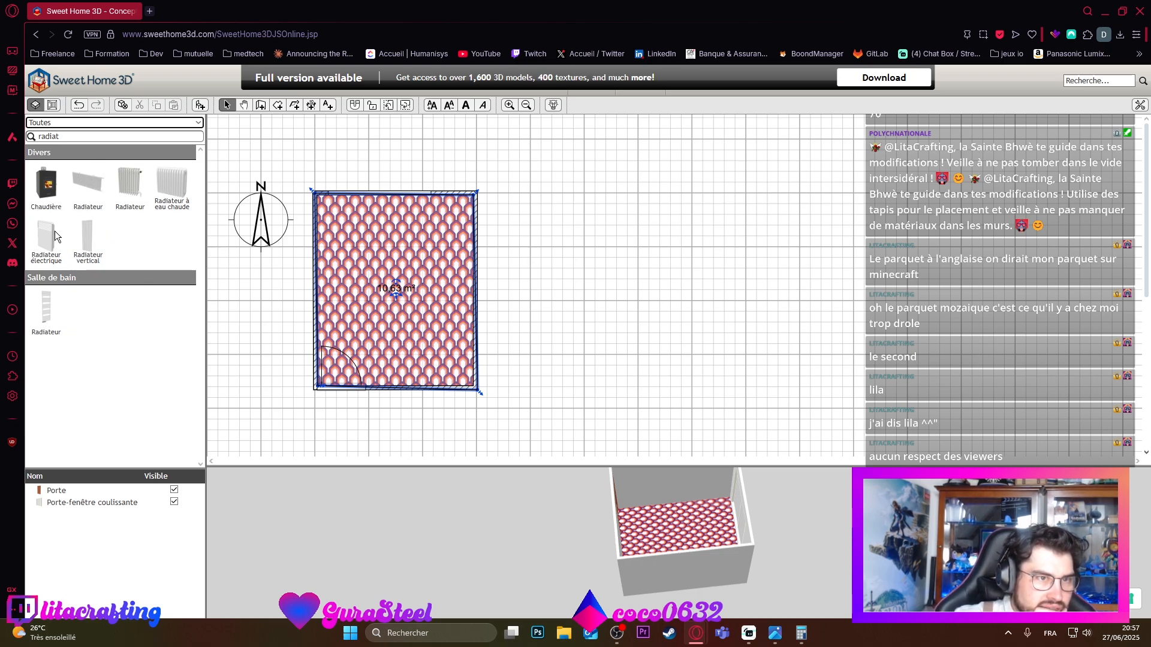
{"action": "left_click", "coordinate": [53, 262]}
{"action": "mouse_move", "coordinate": [48, 237]}
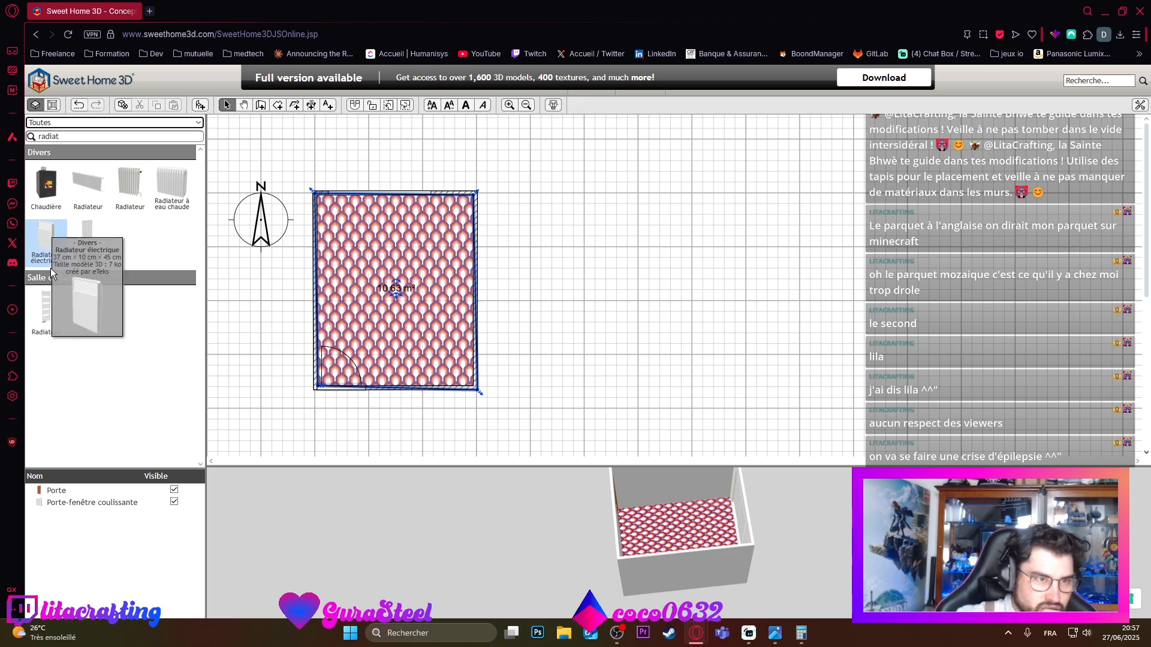
{"action": "left_click_drag", "start_coordinate": [33, 249], "coordinate": [318, 213]}
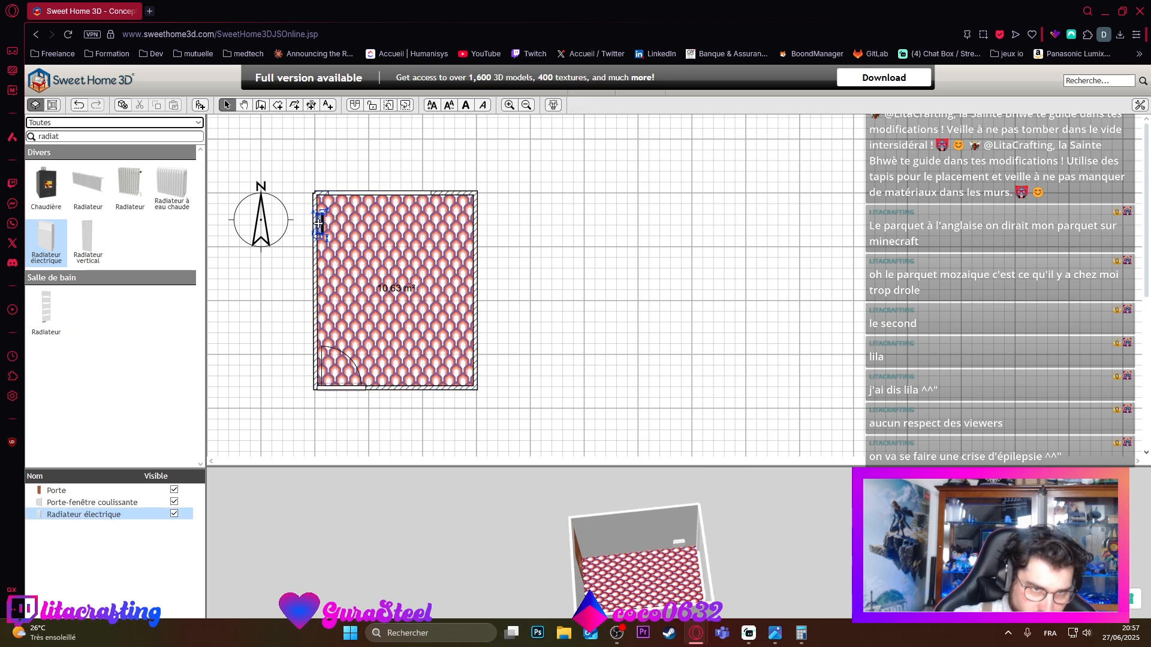
Step: Open the placed electric radiator's properties with its width ready for editing
{"action": "double_click", "coordinate": [320, 223]}
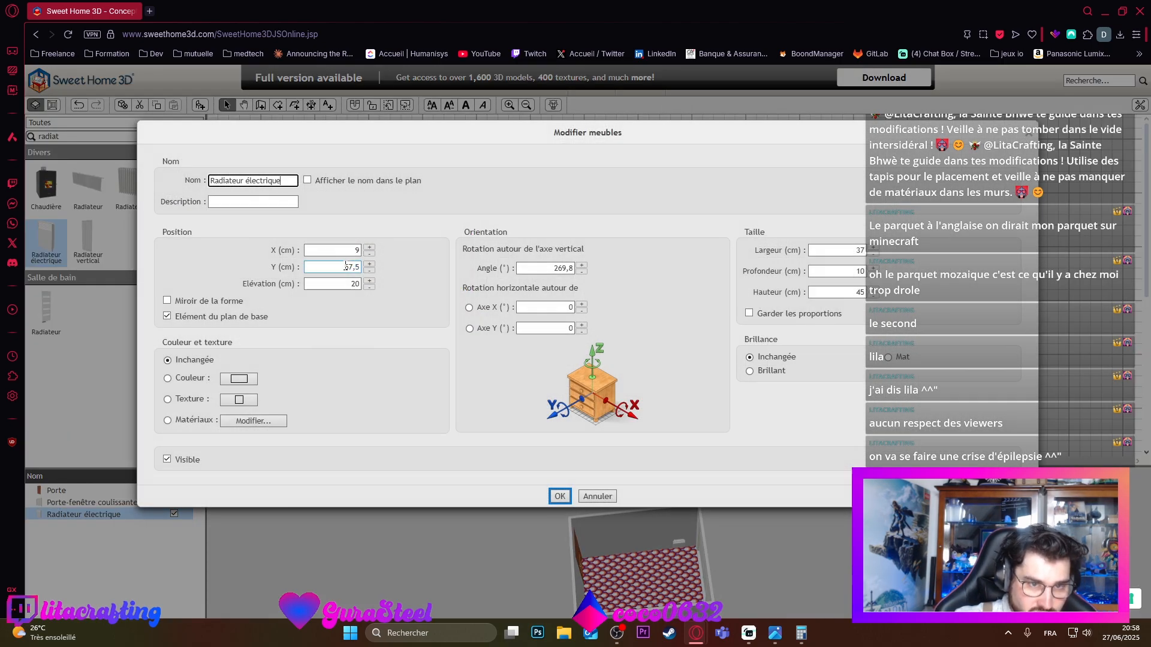
{"action": "triple_click", "coordinate": [260, 181]}
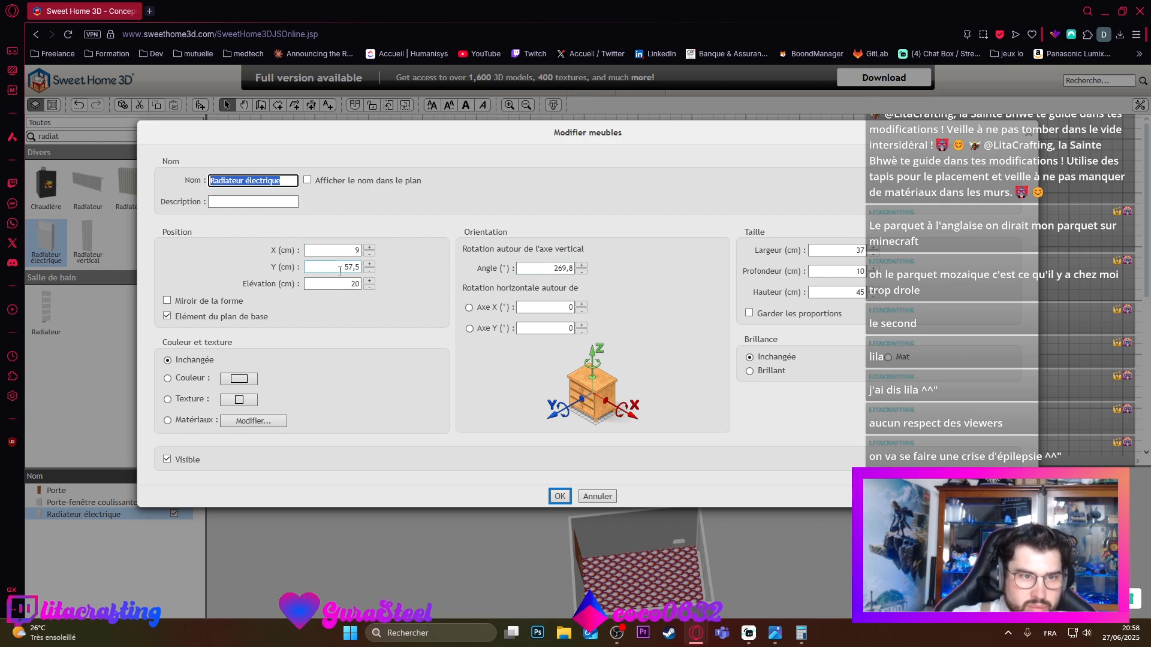
{"action": "double_click", "coordinate": [859, 250]}
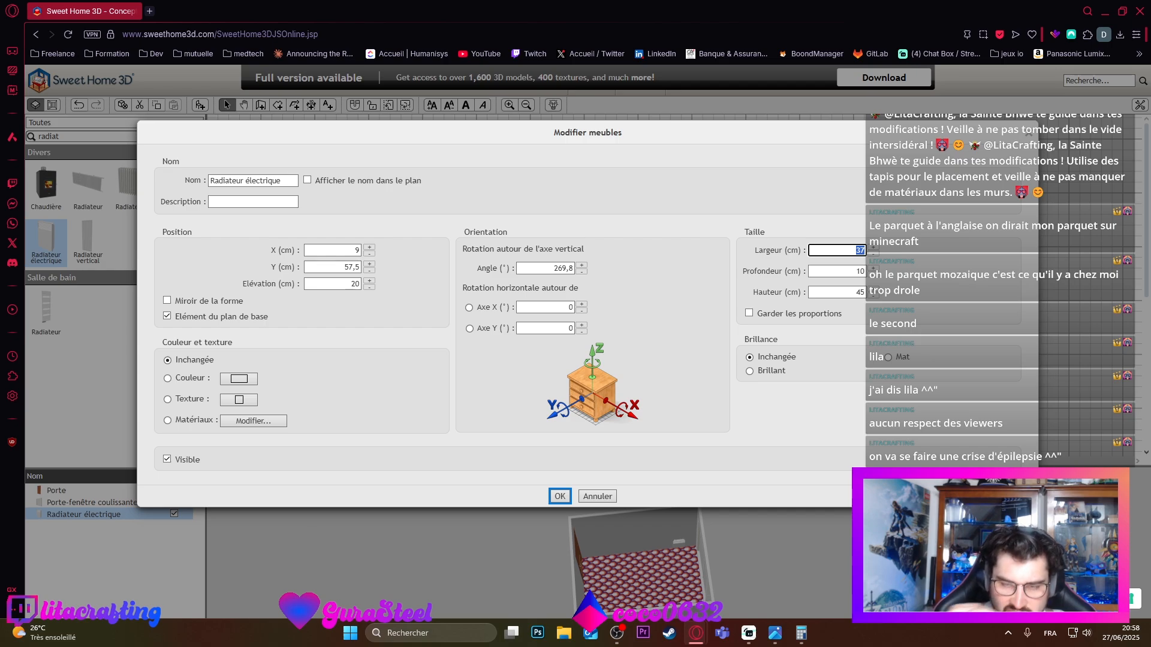
Step: Switch to the Windows calculator and subtract 47,5 from 73,5 to work out the radiator's width
{"action": "left_click", "coordinate": [800, 633]}
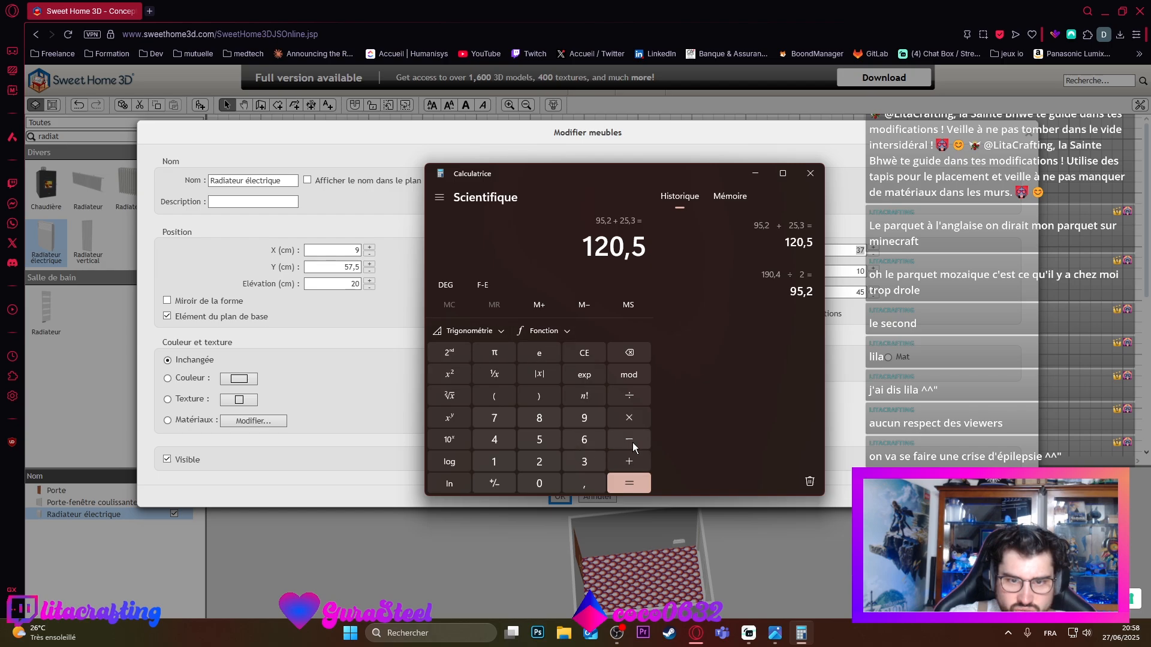
{"action": "left_click", "coordinate": [646, 354]}
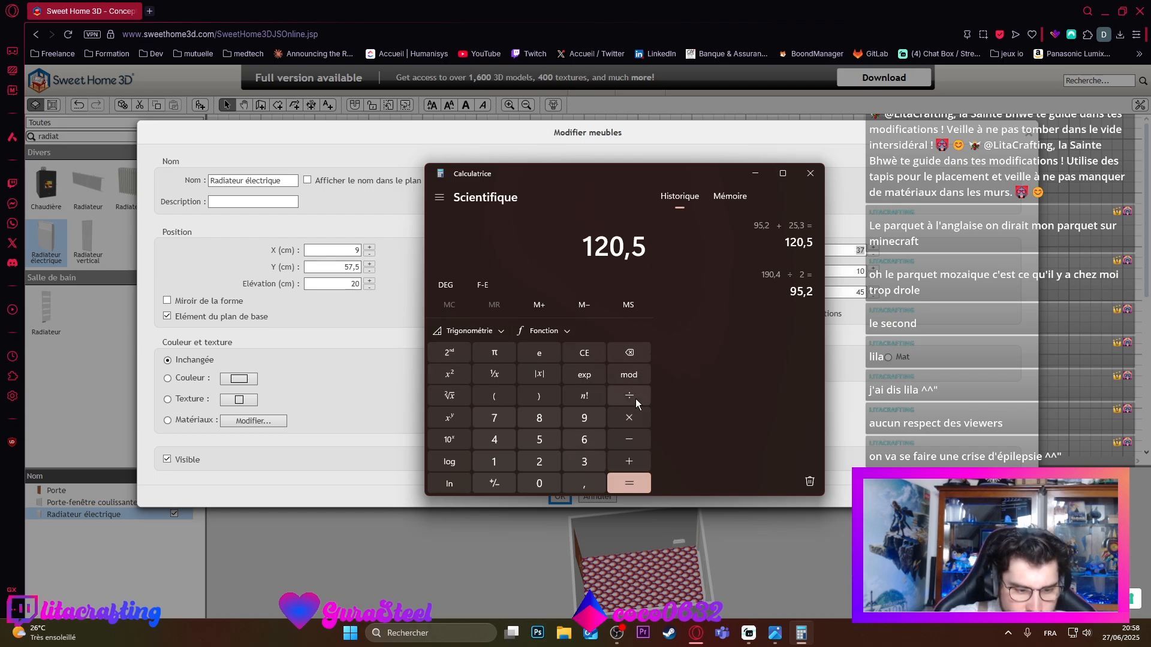
{"action": "left_click", "coordinate": [495, 418]}
{"action": "left_click", "coordinate": [581, 463]}
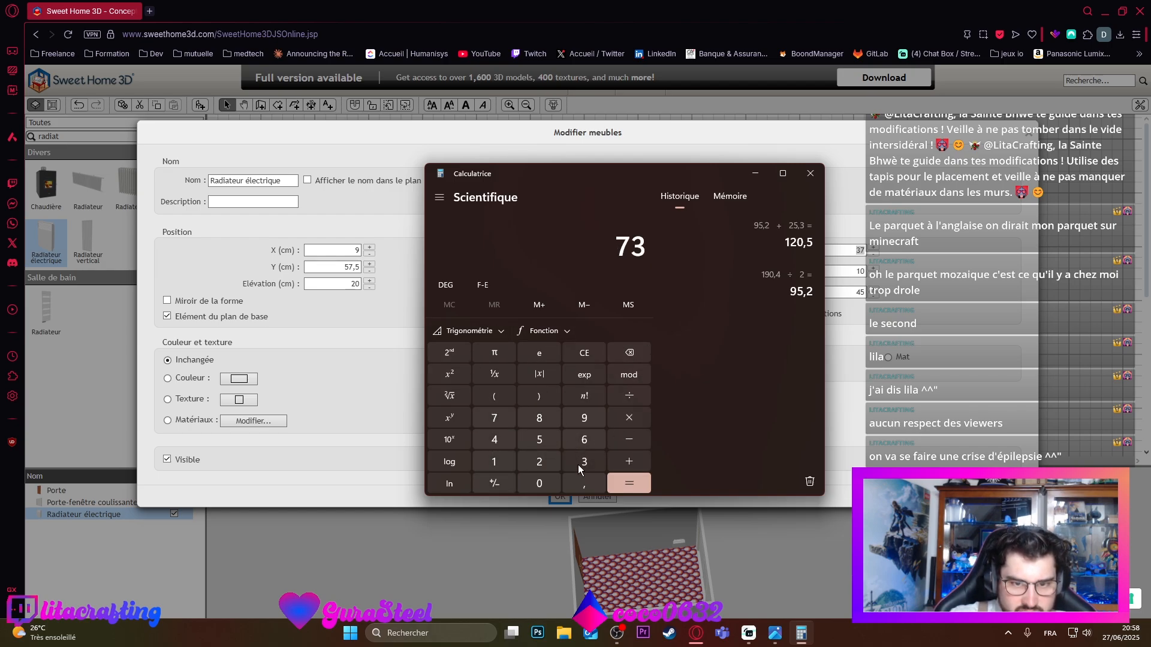
{"action": "left_click", "coordinate": [584, 483]}
{"action": "left_click", "coordinate": [539, 440]}
{"action": "left_click", "coordinate": [630, 439]}
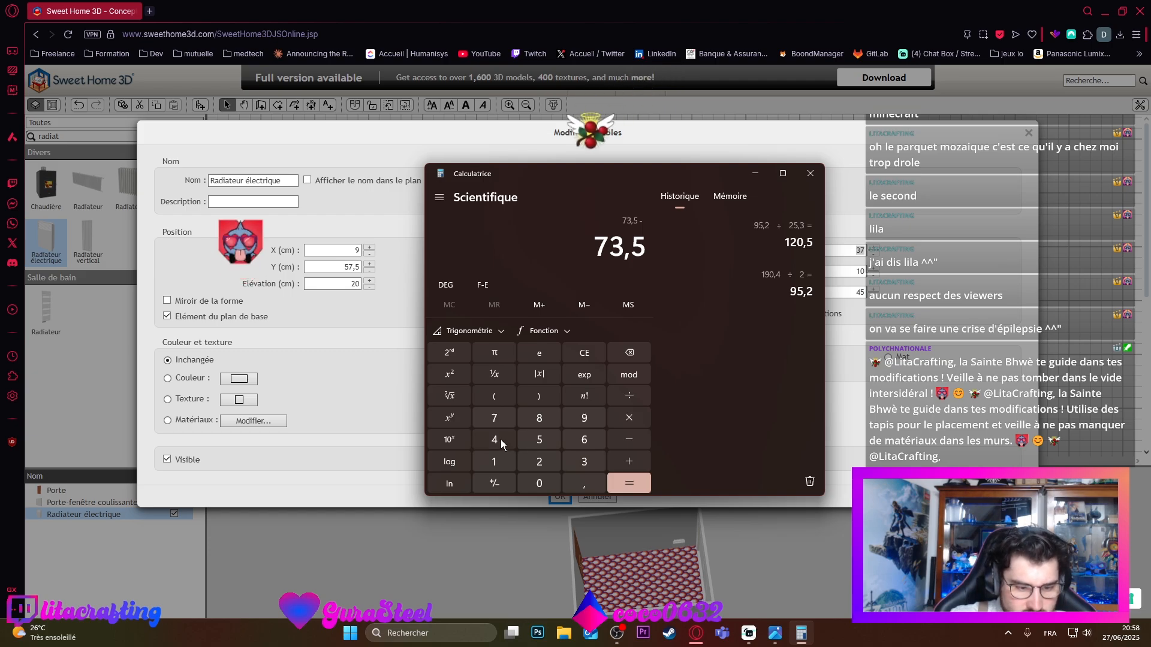
{"action": "left_click", "coordinate": [501, 440]}
{"action": "left_click", "coordinate": [501, 421]}
{"action": "left_click", "coordinate": [575, 484]}
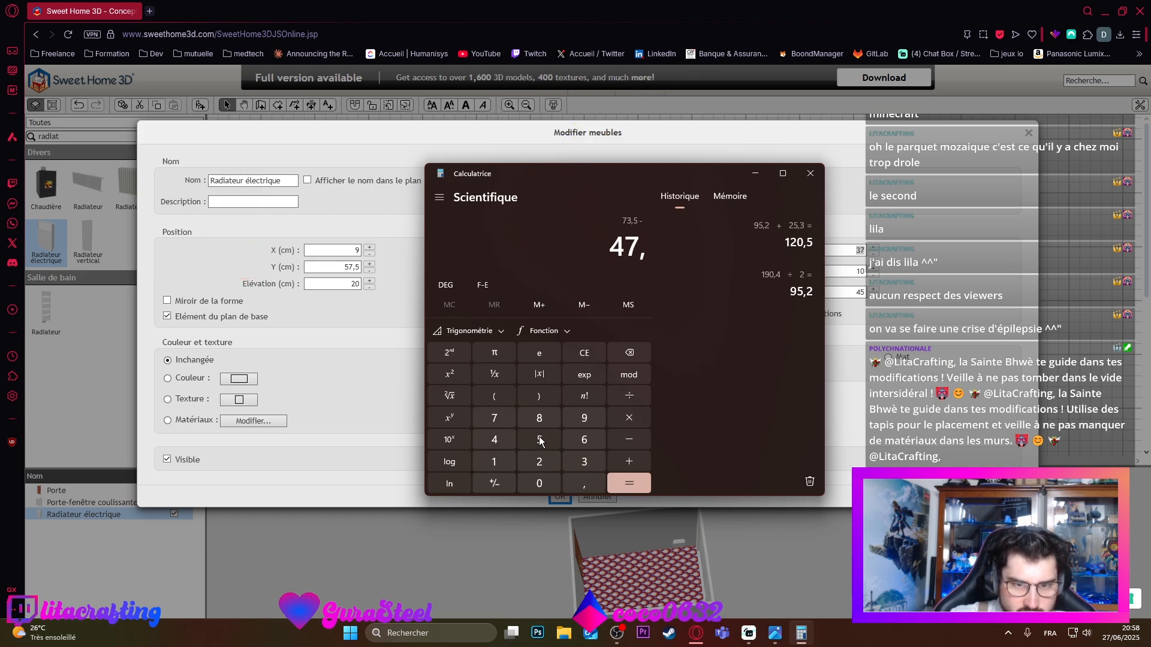
{"action": "left_click", "coordinate": [540, 439]}
{"action": "left_click", "coordinate": [628, 483]}
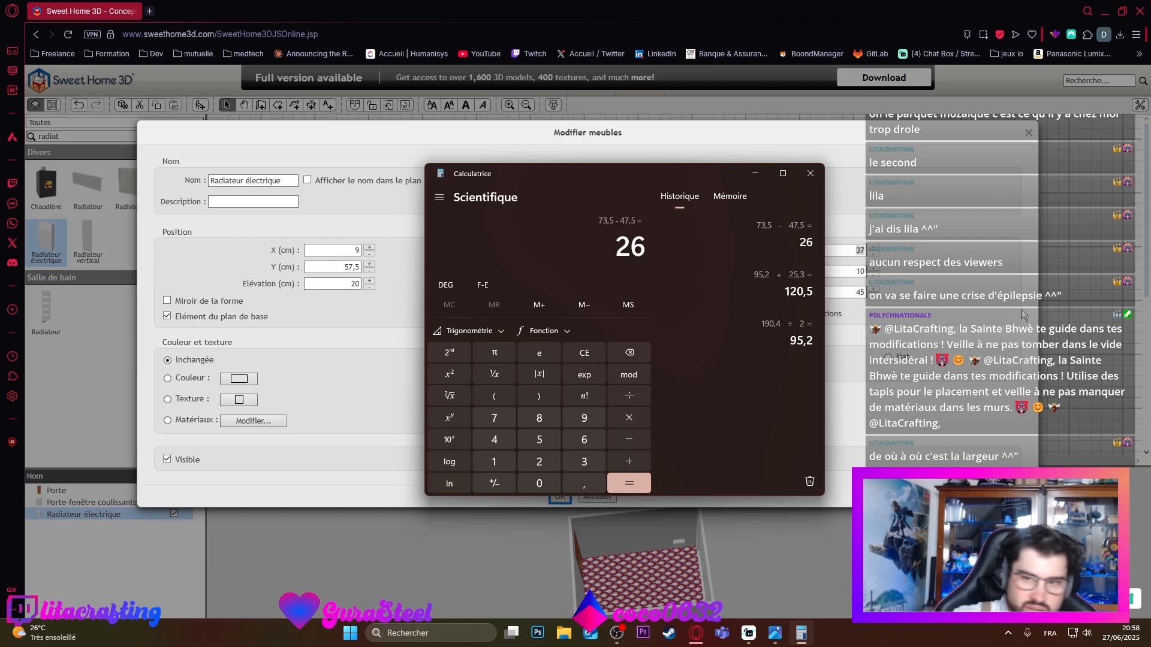
Step: Return to Sweet Home 3D and set the electric radiator's width to 26 cm
{"action": "left_click", "coordinate": [994, 278]}
{"action": "double_click", "coordinate": [849, 250]}
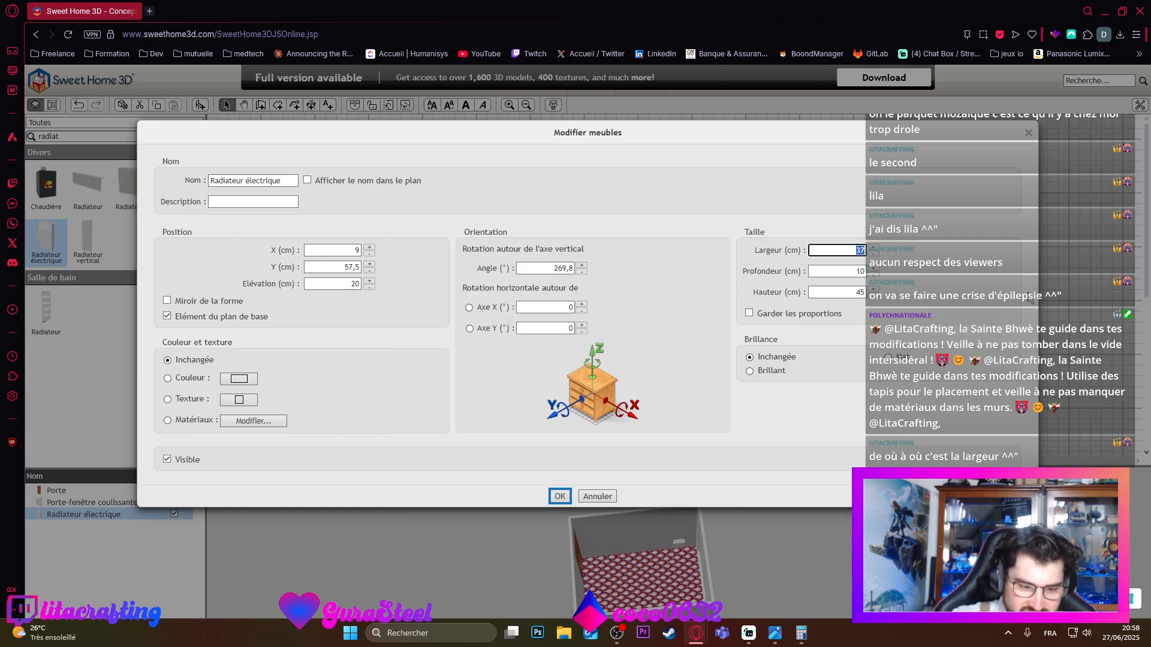
{"action": "type", "text": "26"}
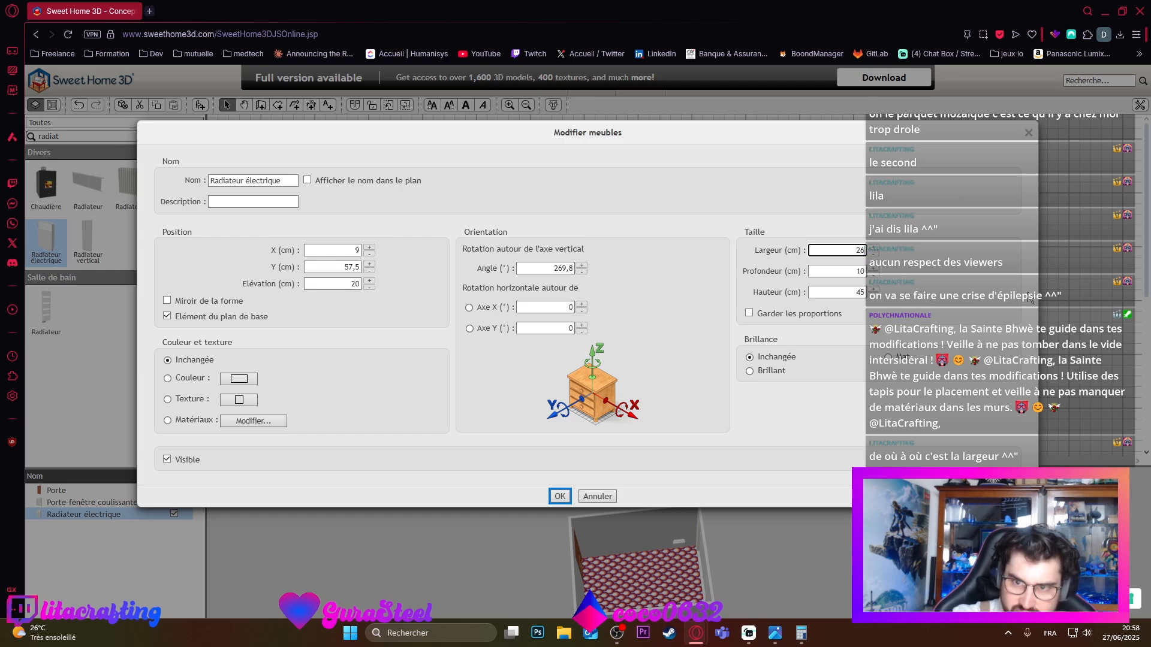
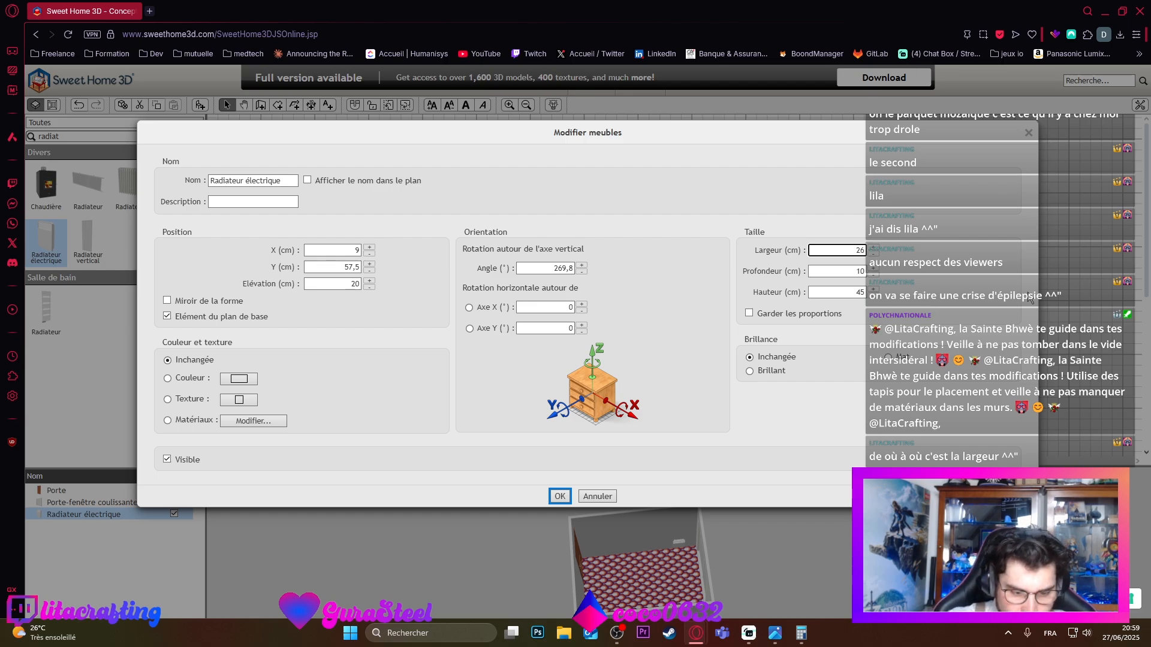
{"action": "double_click", "coordinate": [850, 248]}
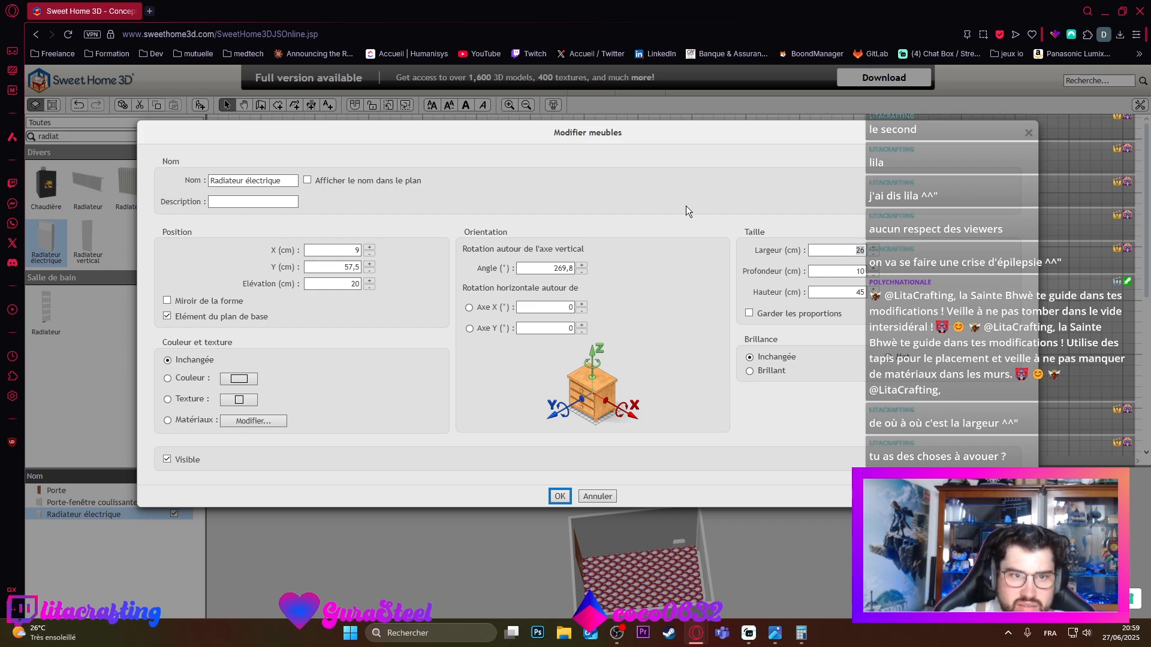
Step: Set the electric radiator's height to 74 cm, keep its X position at 9 cm, and apply the changes
{"action": "left_click", "coordinate": [862, 272]}
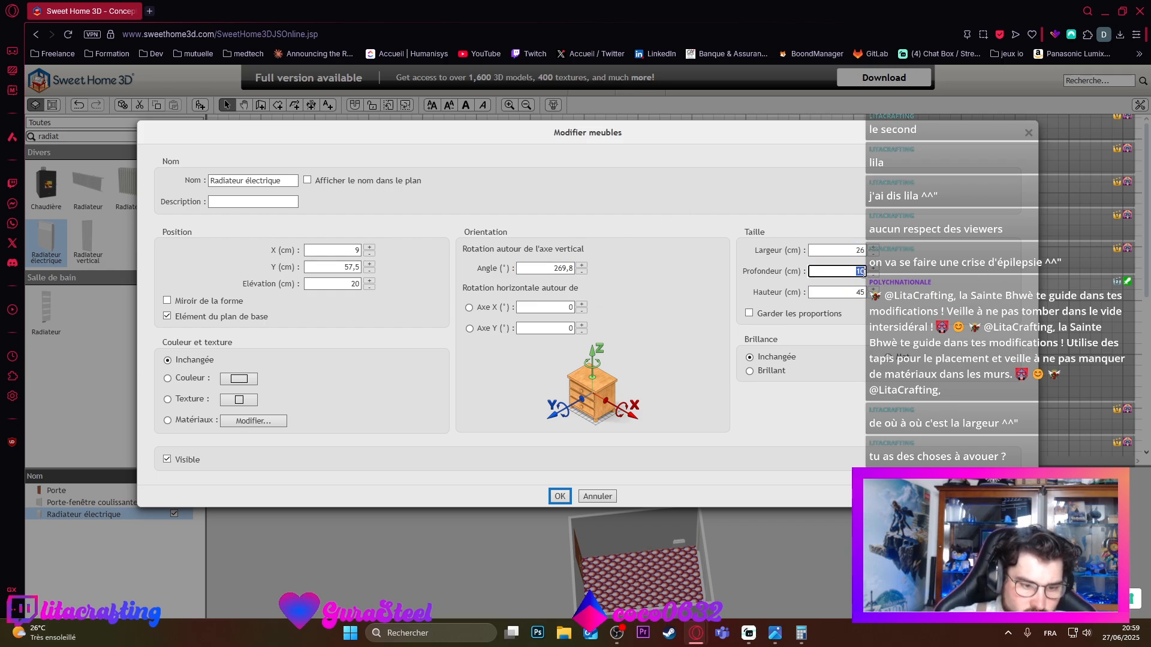
{"action": "left_click", "coordinate": [858, 292]}
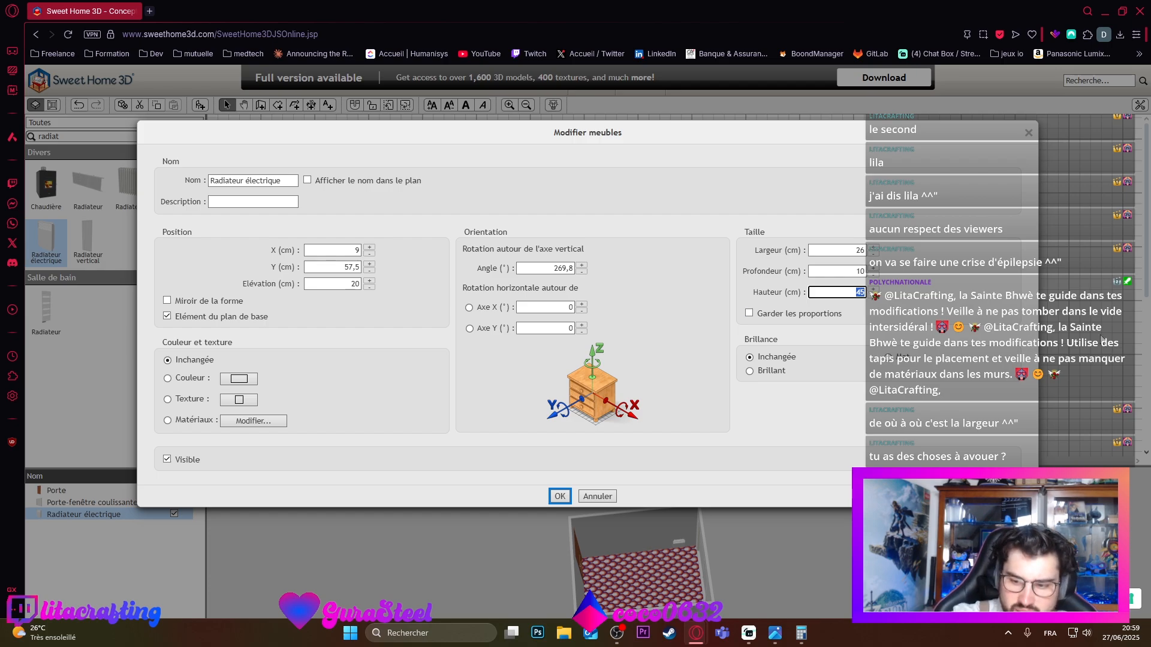
{"action": "type", "text": "74"}
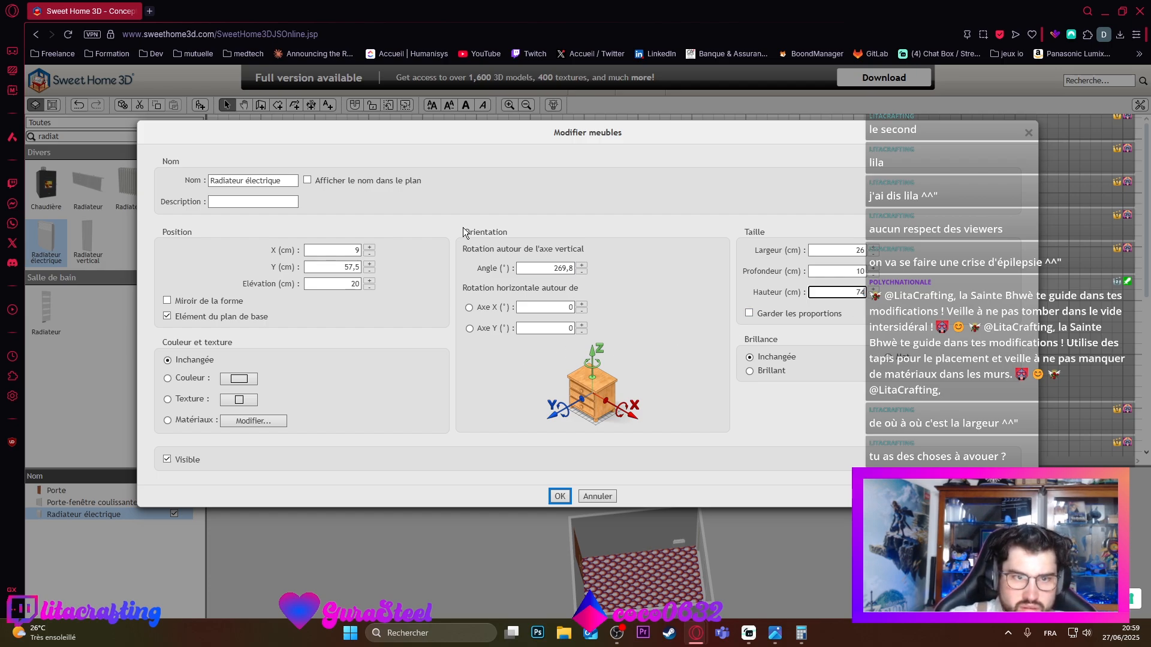
{"action": "left_click", "coordinate": [357, 250]}
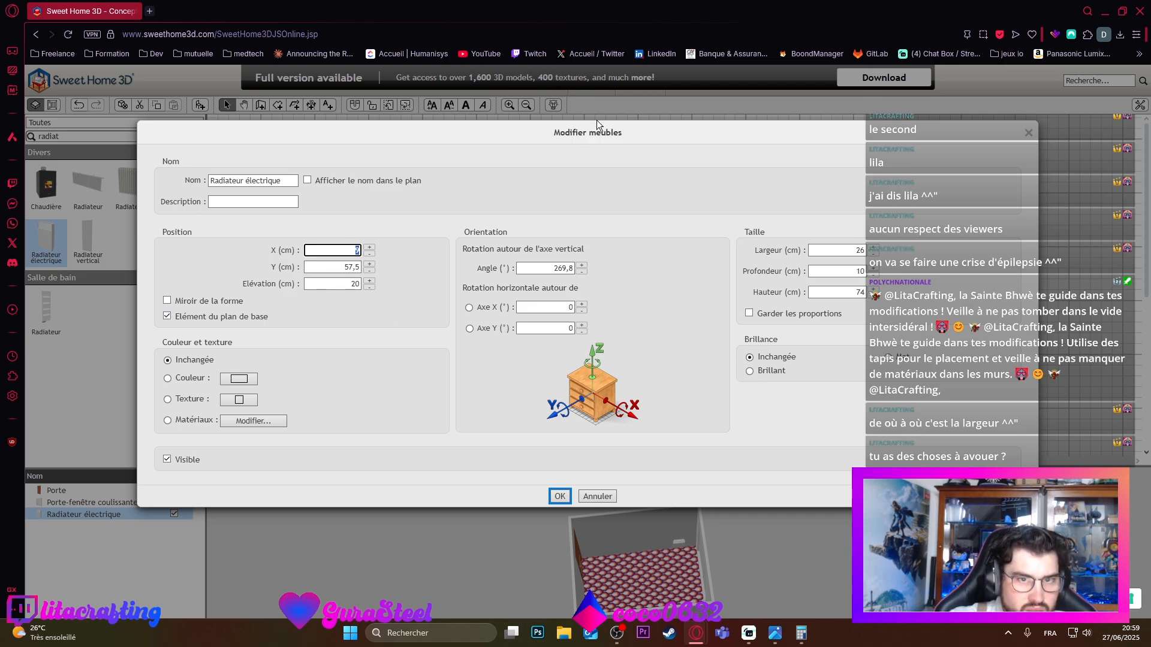
{"action": "type", "text": "9"}
{"action": "double_click", "coordinate": [358, 249]}
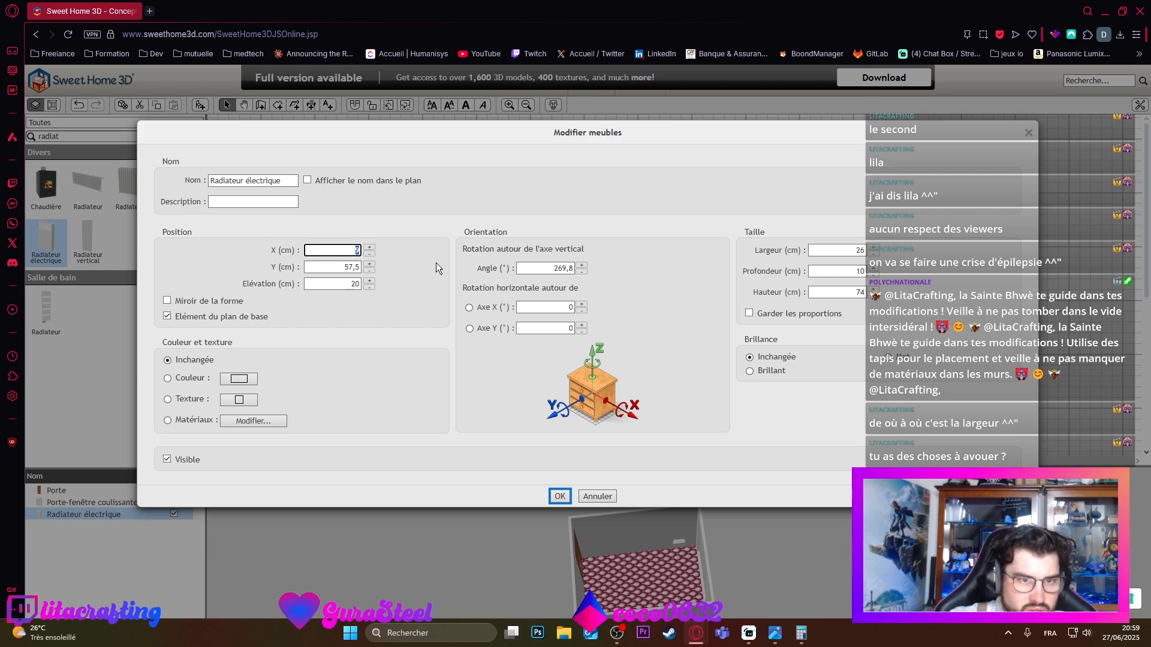
{"action": "left_click", "coordinate": [552, 500]}
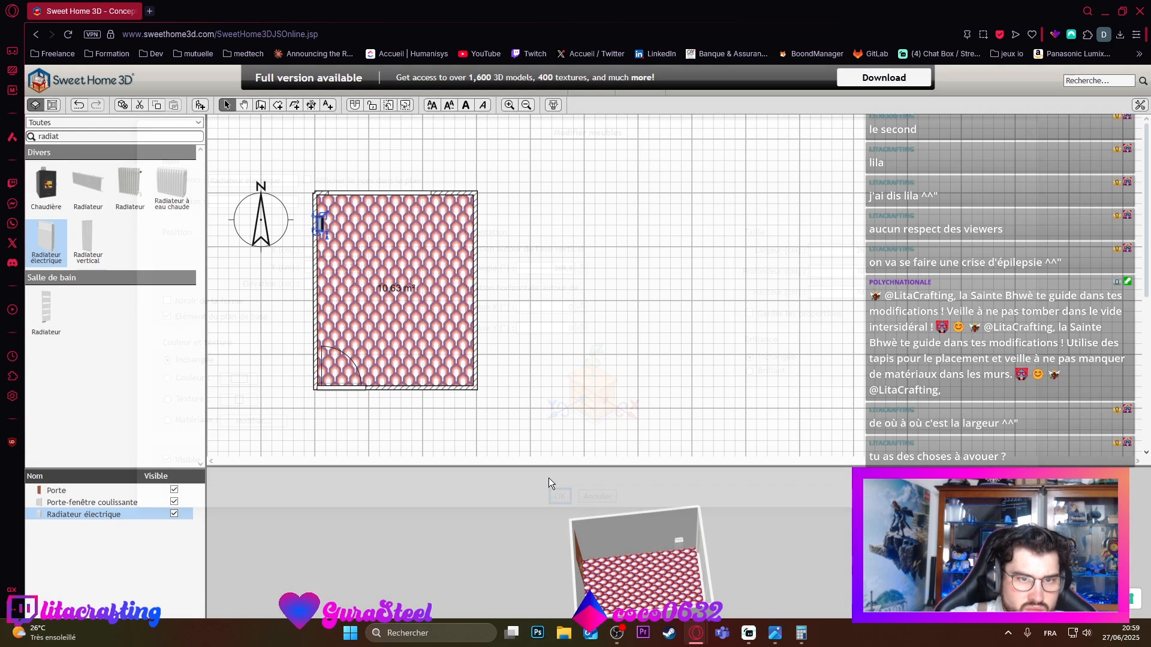
{"action": "left_click_drag", "start_coordinate": [644, 566], "coordinate": [734, 591]}
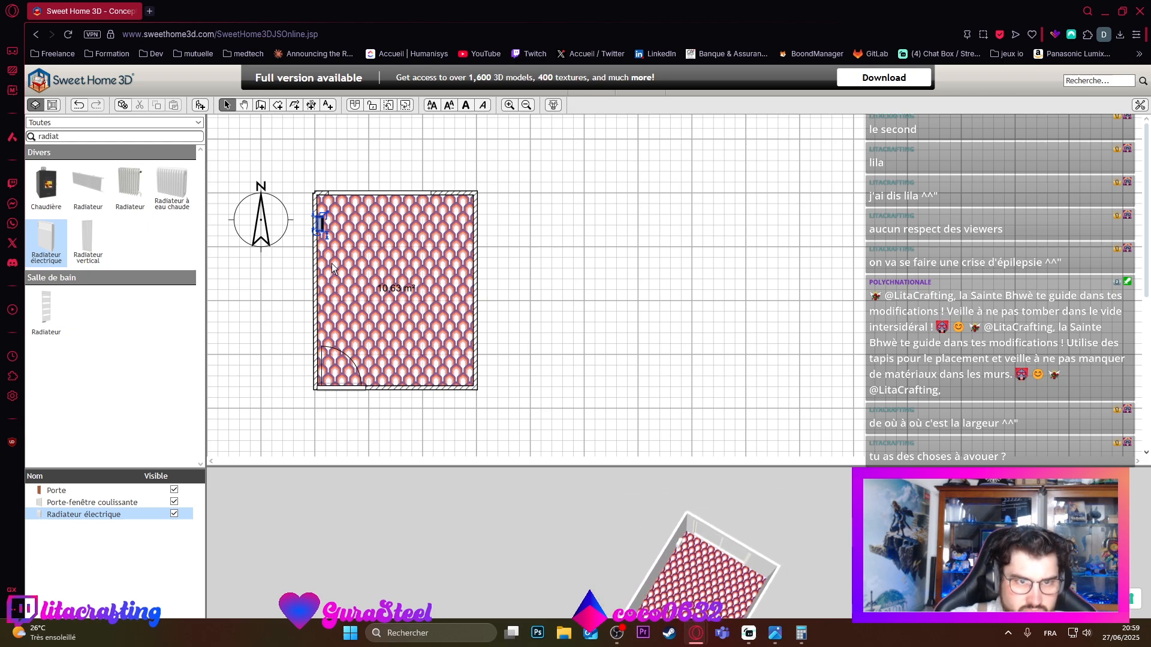
Step: Set the electric radiator's X position to 0 cm and check its placement in the 3D view
{"action": "double_click", "coordinate": [321, 225]}
{"action": "left_click", "coordinate": [357, 250]}
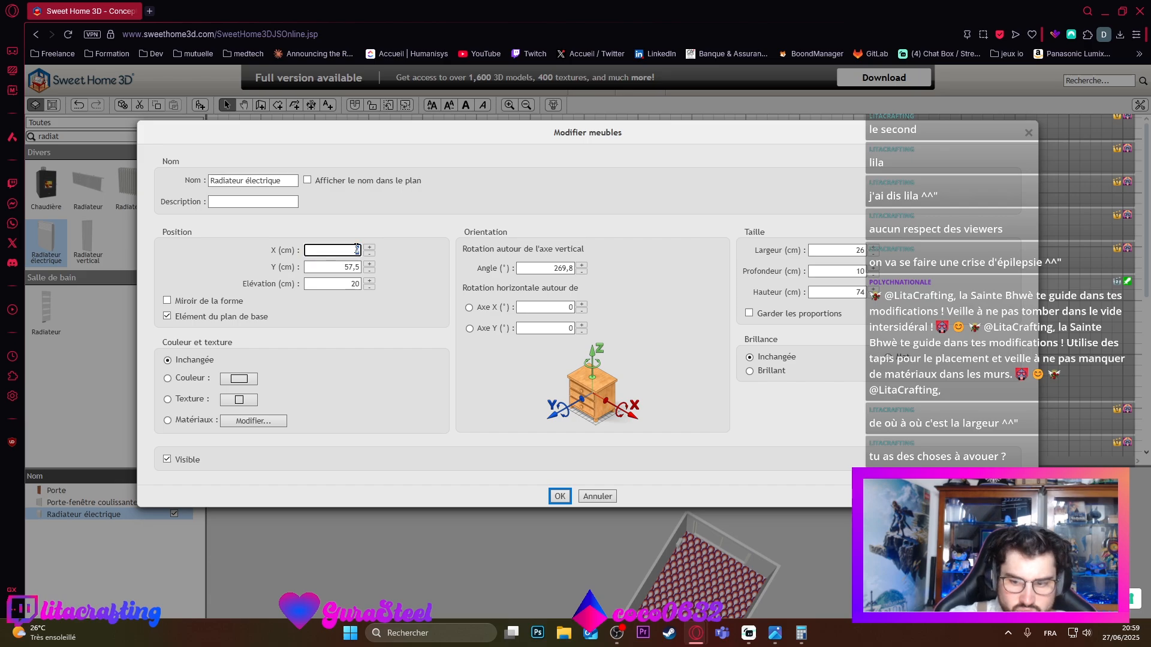
{"action": "type", "text": "0"}
{"action": "left_click", "coordinate": [559, 497]}
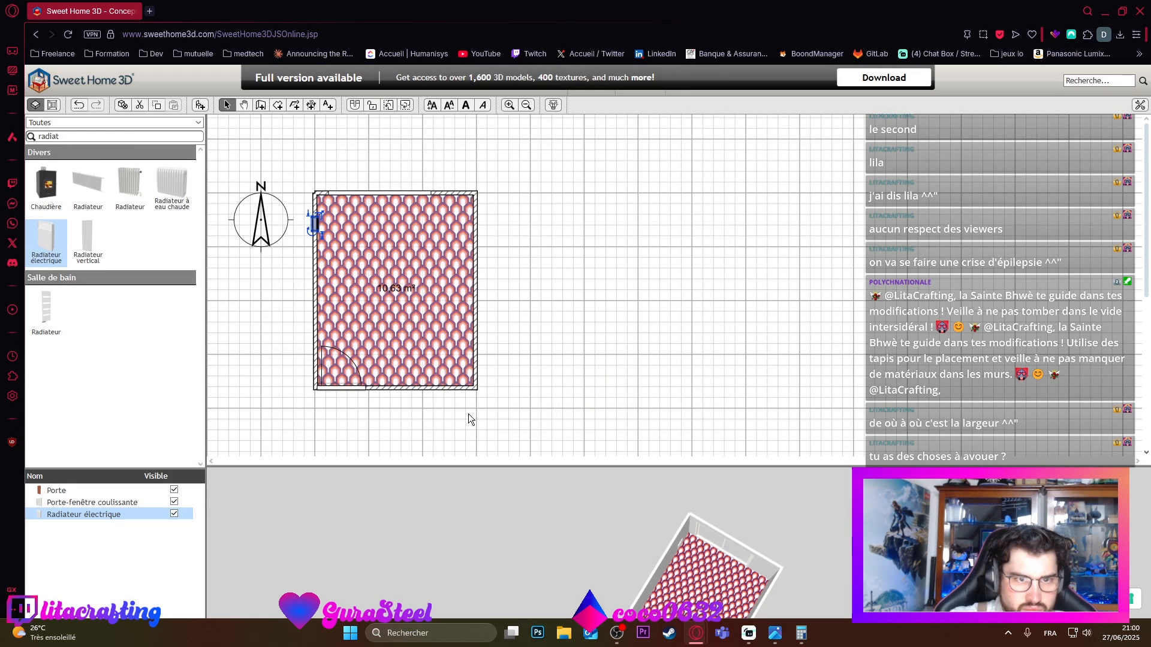
{"action": "double_click", "coordinate": [317, 222]}
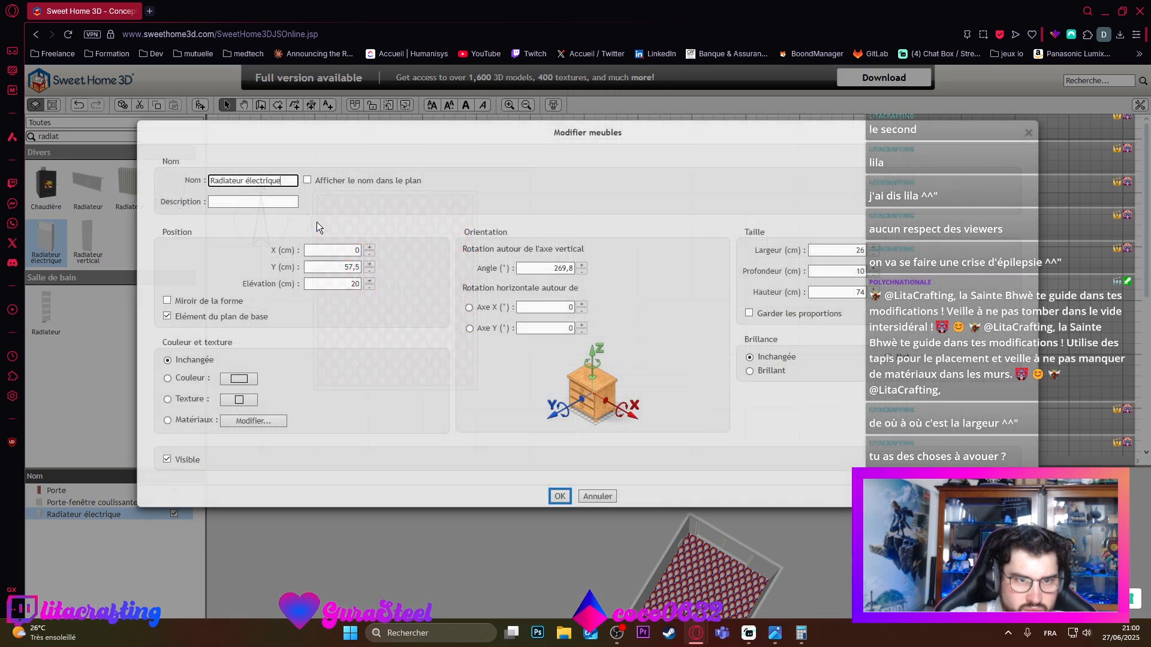
{"action": "left_click", "coordinate": [352, 249]}
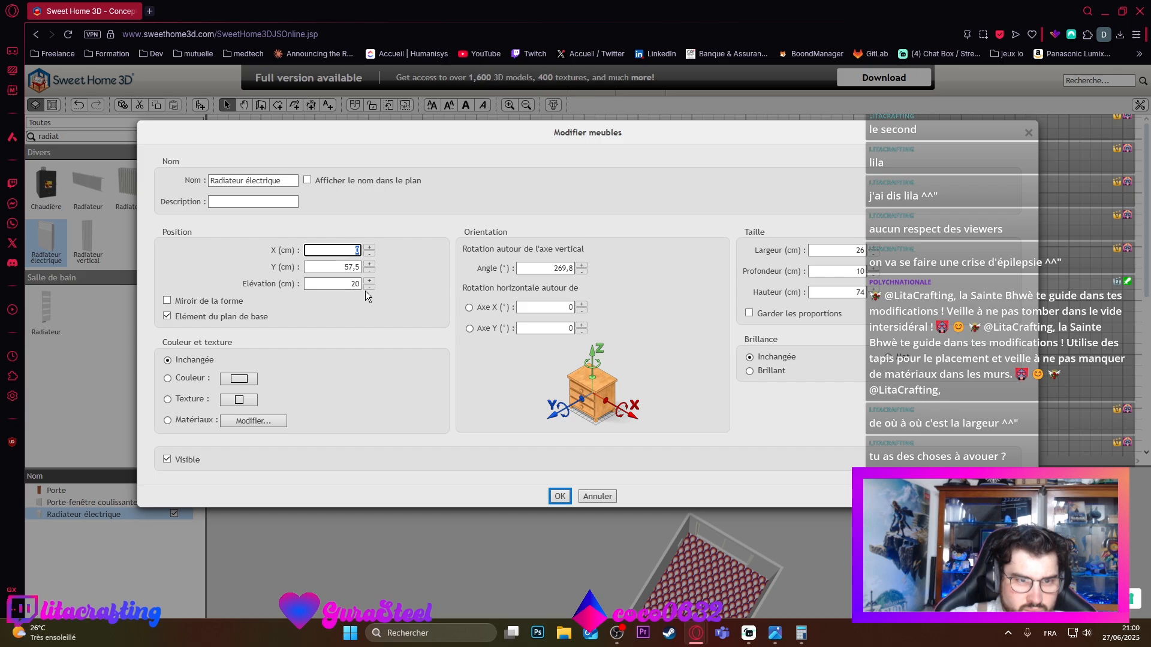
{"action": "left_click", "coordinate": [563, 497]}
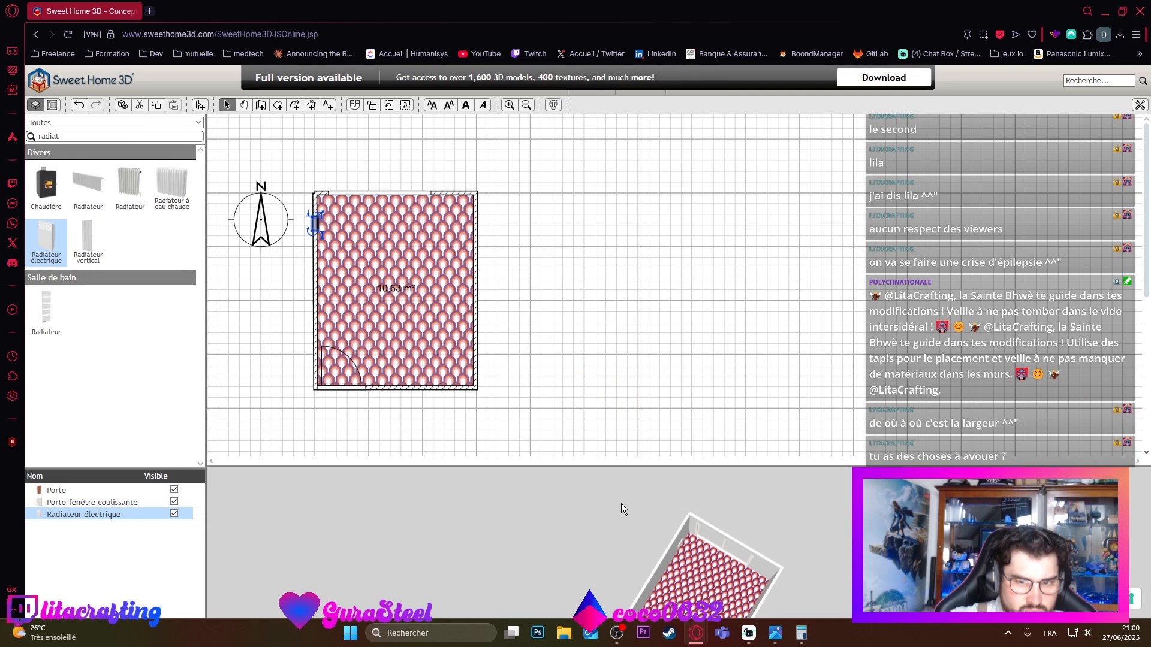
{"action": "left_click_drag", "start_coordinate": [621, 503], "coordinate": [544, 504]}
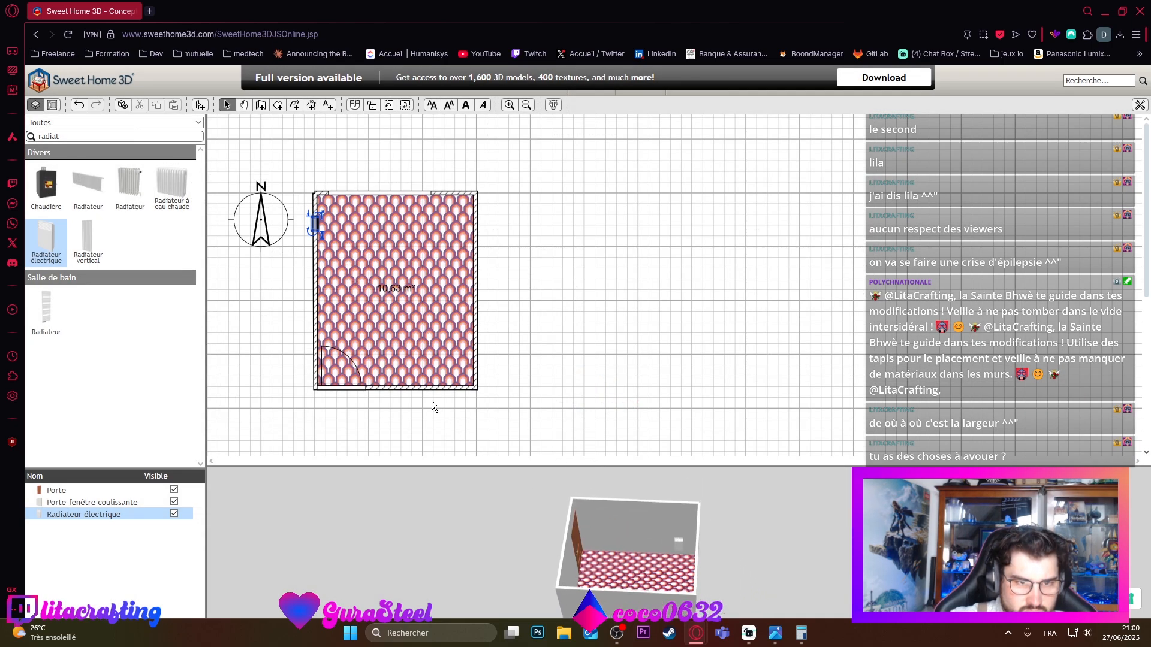
Step: Set the electric radiator's height to 54 cm and apply the change
{"action": "double_click", "coordinate": [315, 224]}
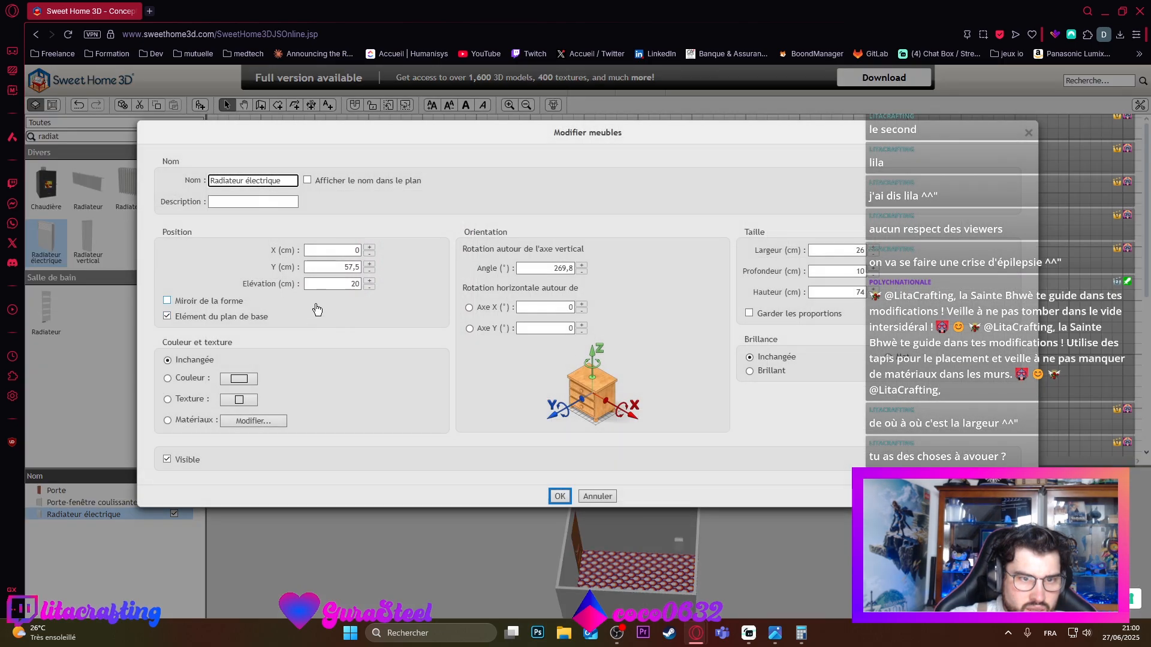
{"action": "double_click", "coordinate": [355, 283]}
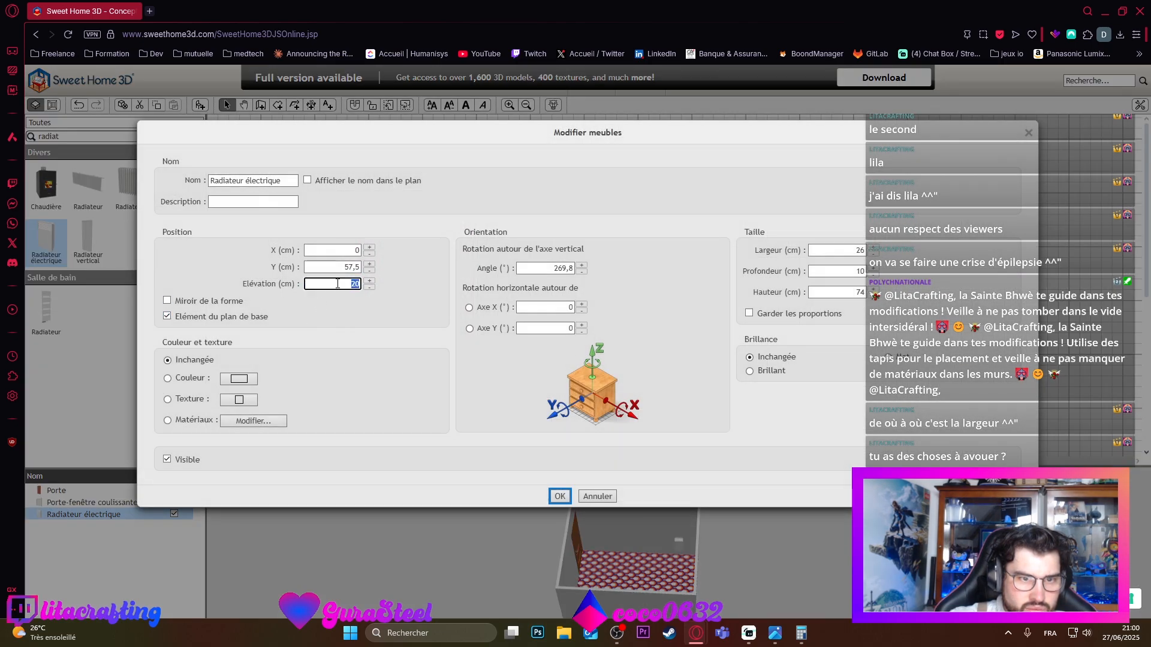
{"action": "double_click", "coordinate": [861, 291]}
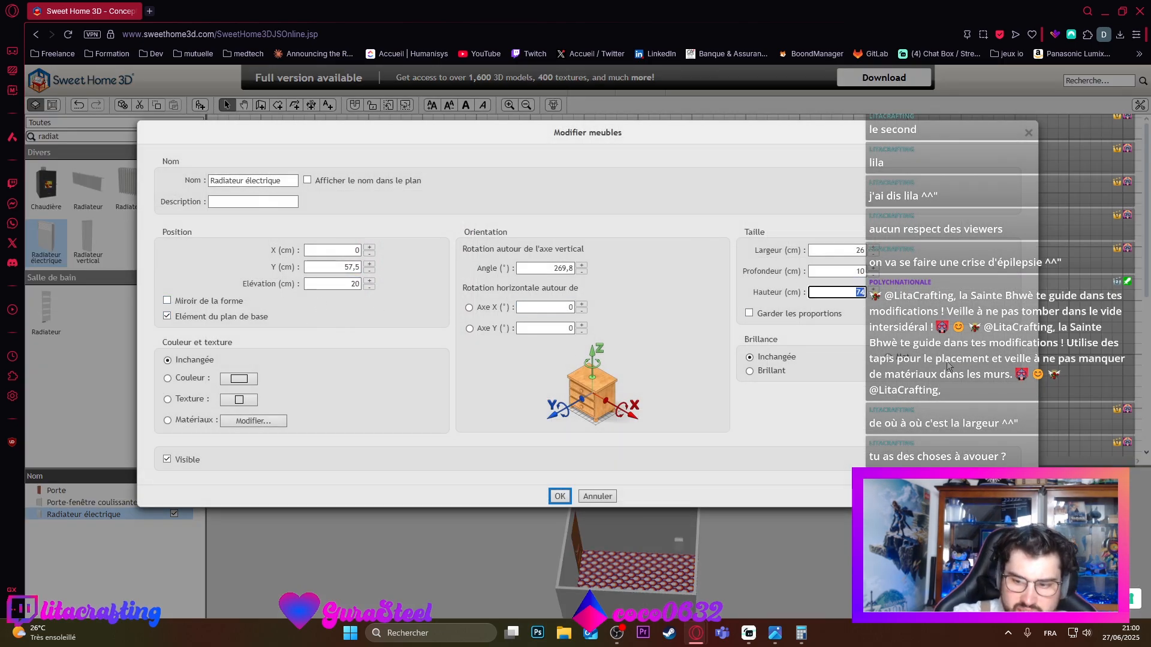
{"action": "type", "text": "54"}
{"action": "left_click", "coordinate": [557, 498]}
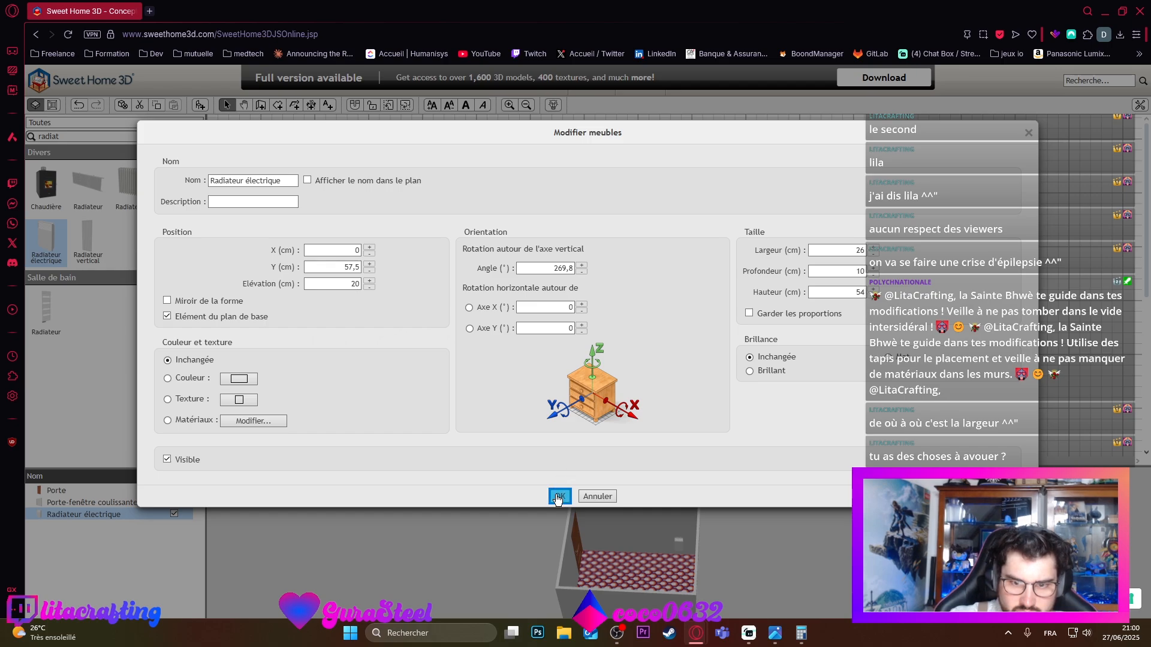
{"action": "left_click_drag", "start_coordinate": [643, 539], "coordinate": [851, 531]}
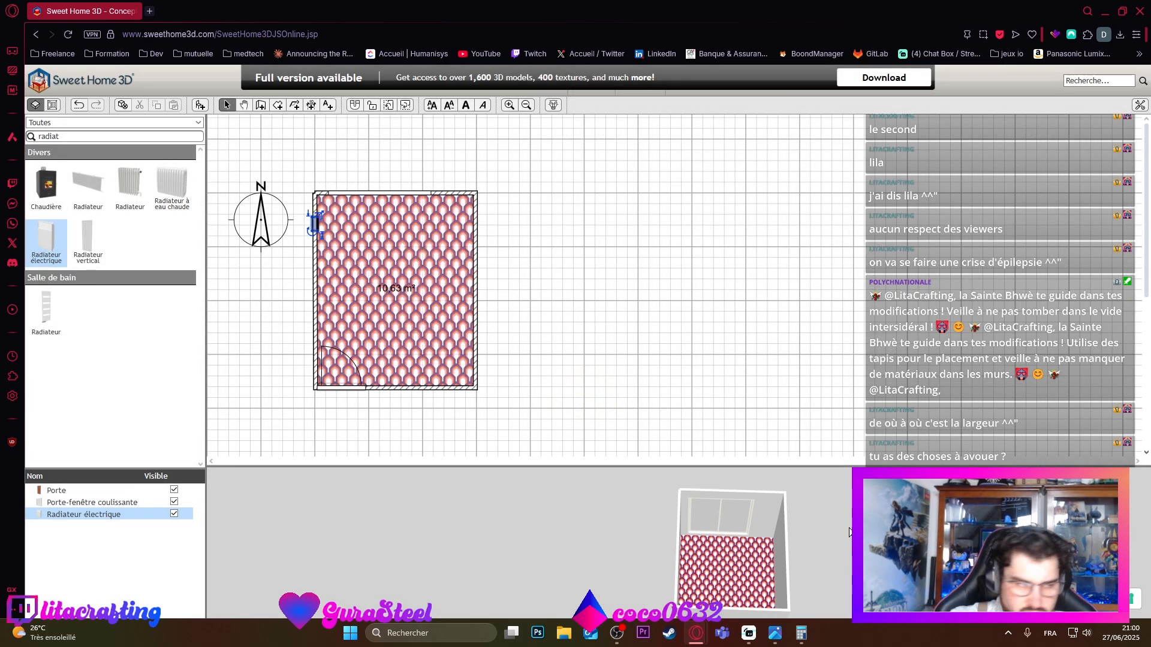
Step: Move the electric radiator back against the inner face of the west wall, at X 9 cm and Y about 56,4 cm
{"action": "double_click", "coordinate": [314, 227]}
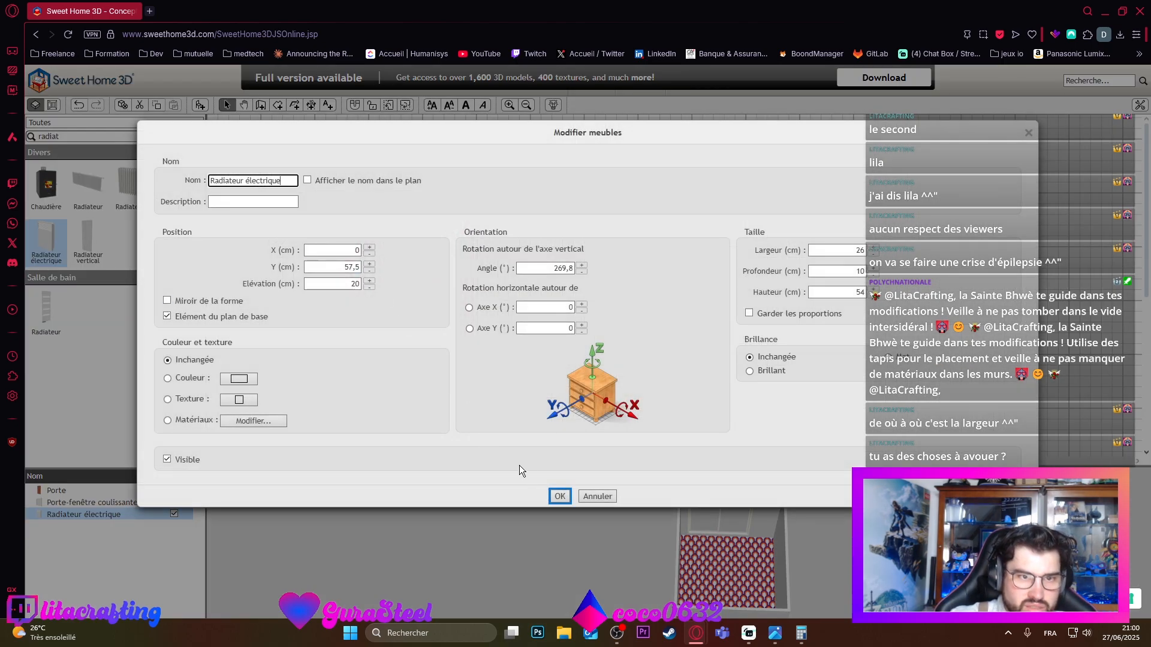
{"action": "left_click", "coordinate": [559, 496]}
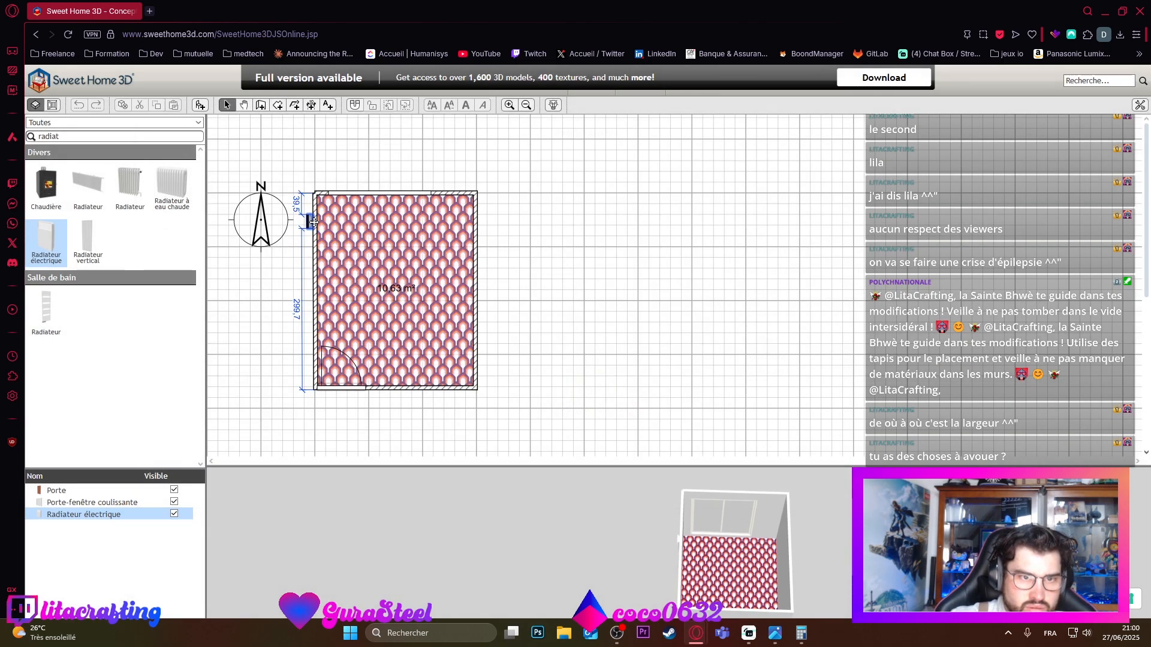
{"action": "mouse_move", "coordinate": [313, 221]}
{"action": "left_mouse_down"}
{"action": "mouse_move", "coordinate": [319, 203]}
{"action": "mouse_move", "coordinate": [319, 215]}
{"action": "left_mouse_up"}
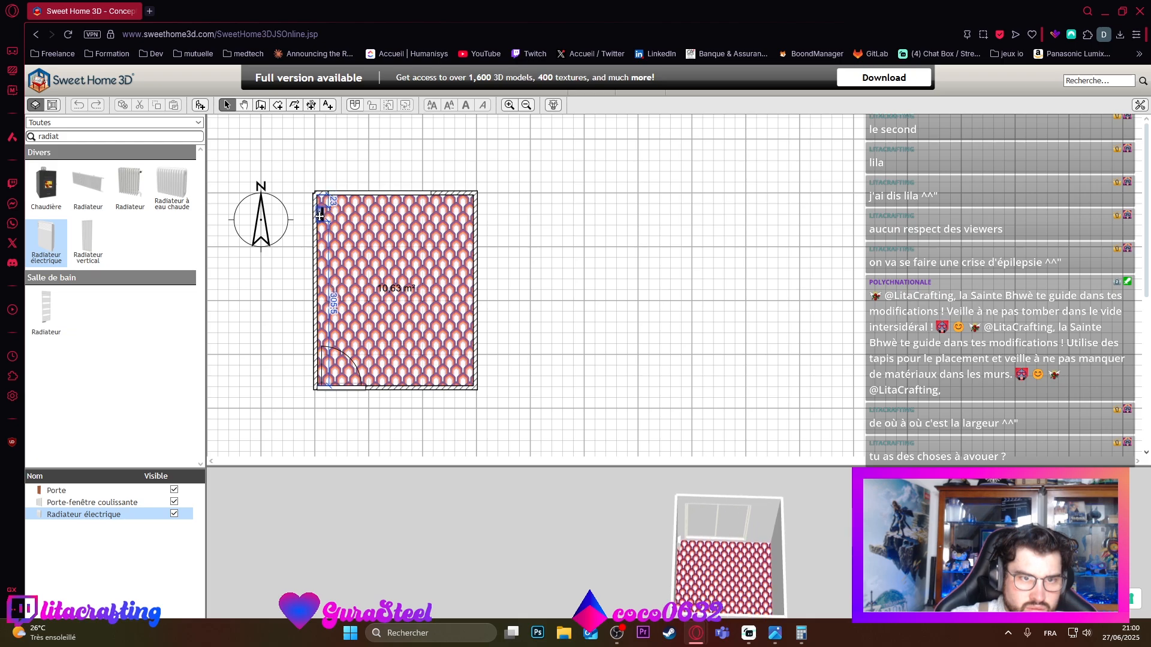
{"action": "double_click", "coordinate": [318, 222]}
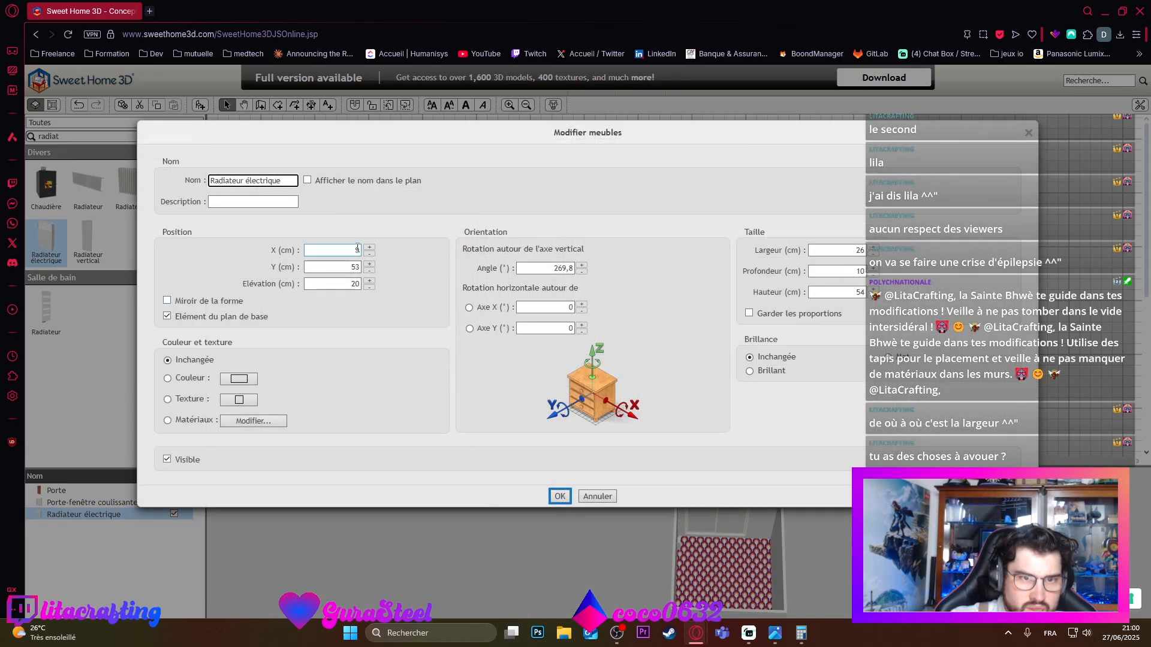
{"action": "left_click", "coordinate": [559, 497]}
{"action": "left_click_drag", "start_coordinate": [320, 222], "coordinate": [322, 223]}
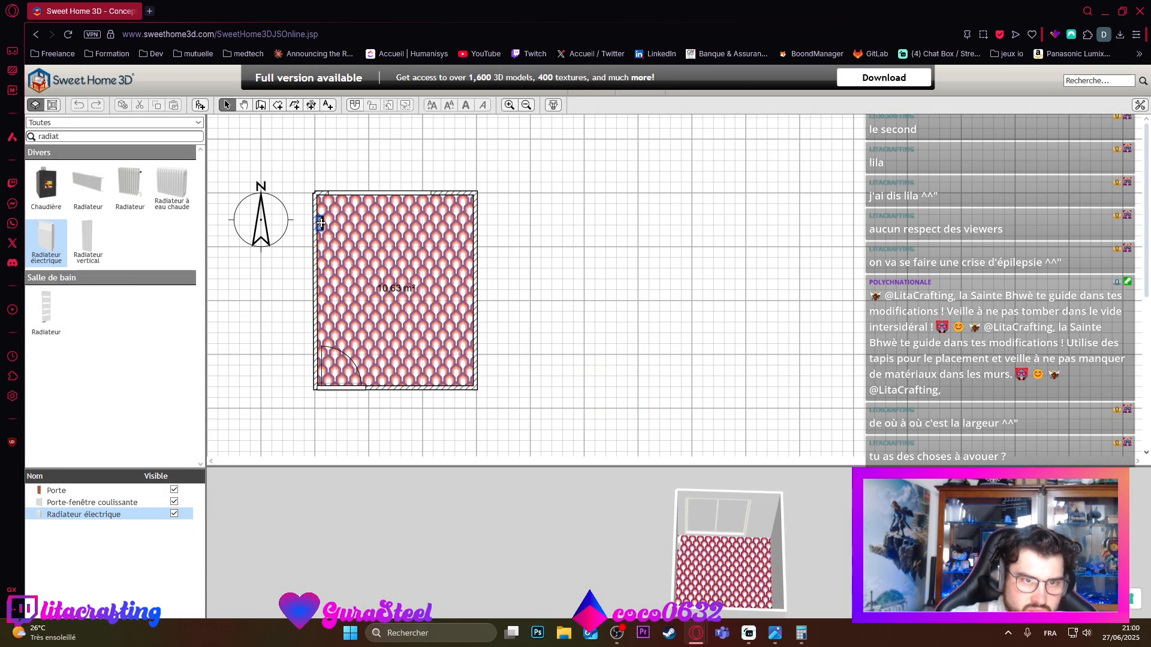
Step: Open the electric radiator's properties and switch to the Windows calculator to divide 26 by 2 and add 47,5 for its Y position
{"action": "double_click", "coordinate": [321, 223]}
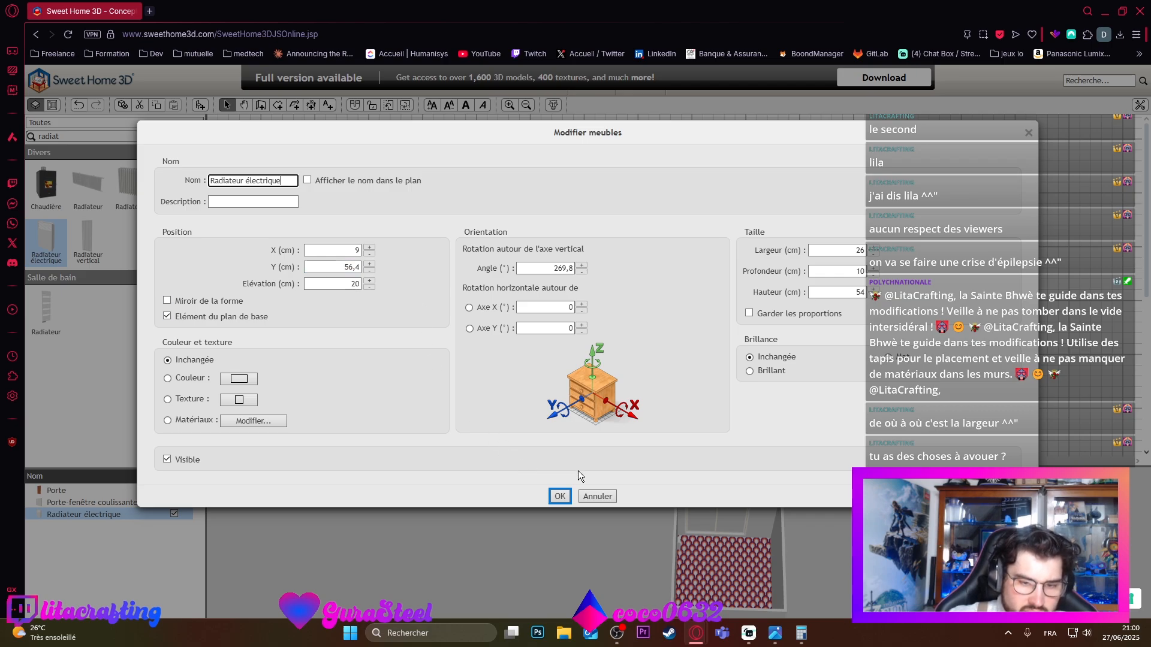
{"action": "left_click", "coordinate": [800, 632]}
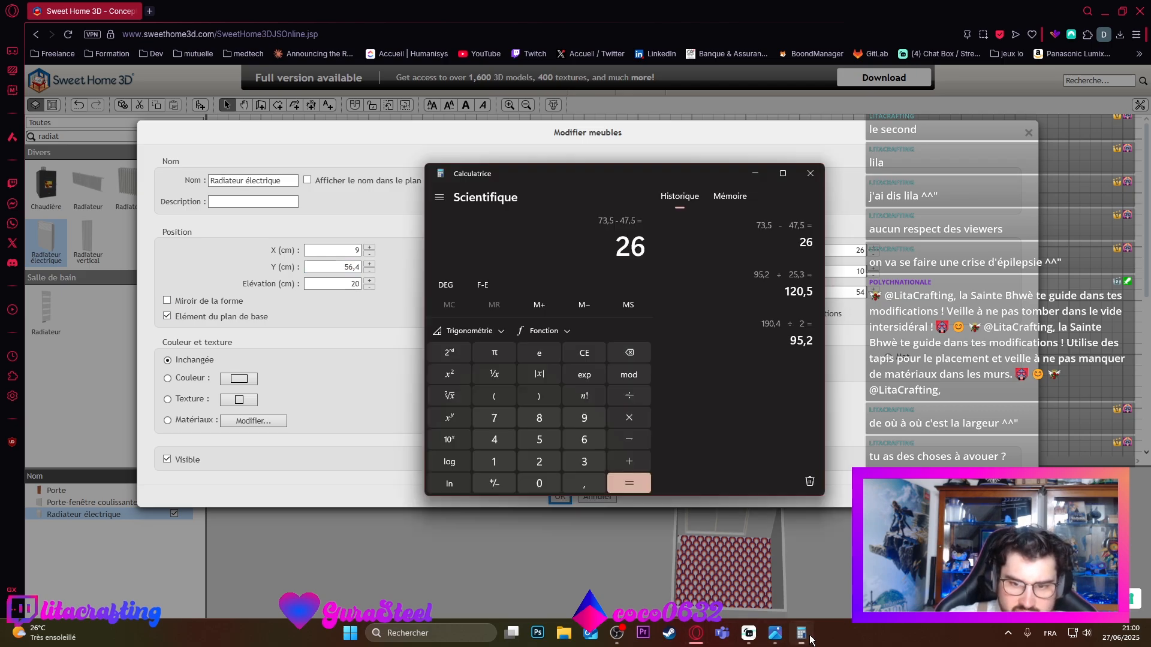
{"action": "left_click", "coordinate": [629, 396]}
{"action": "key", "text": "2"}
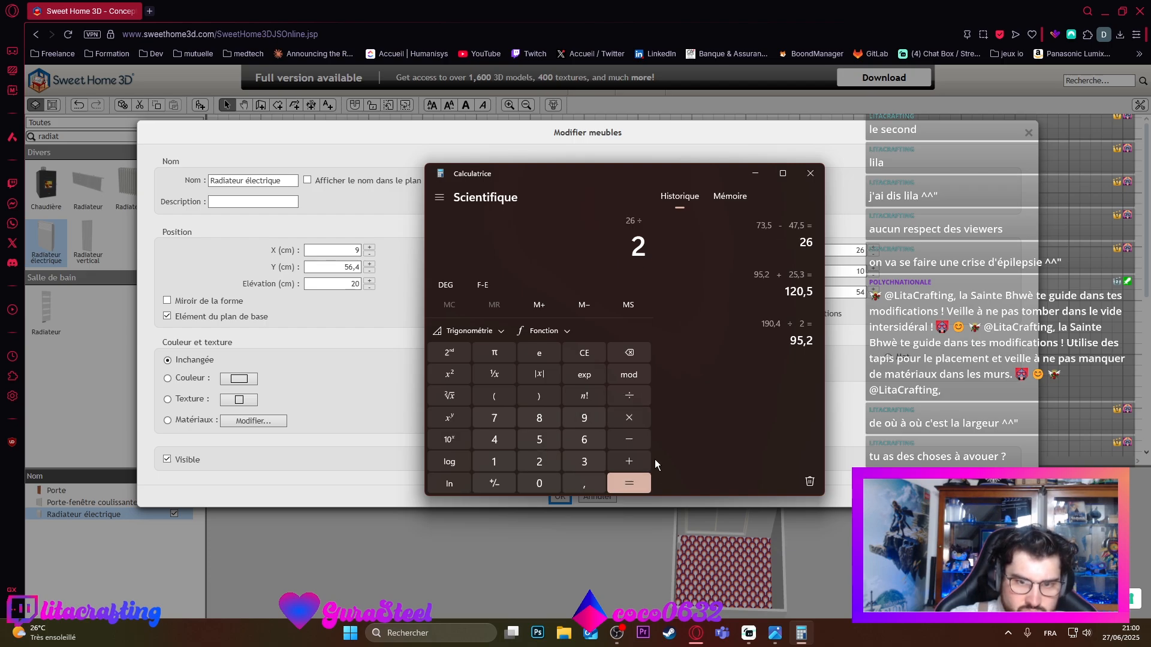
{"action": "left_click", "coordinate": [634, 479]}
{"action": "left_click", "coordinate": [630, 463]}
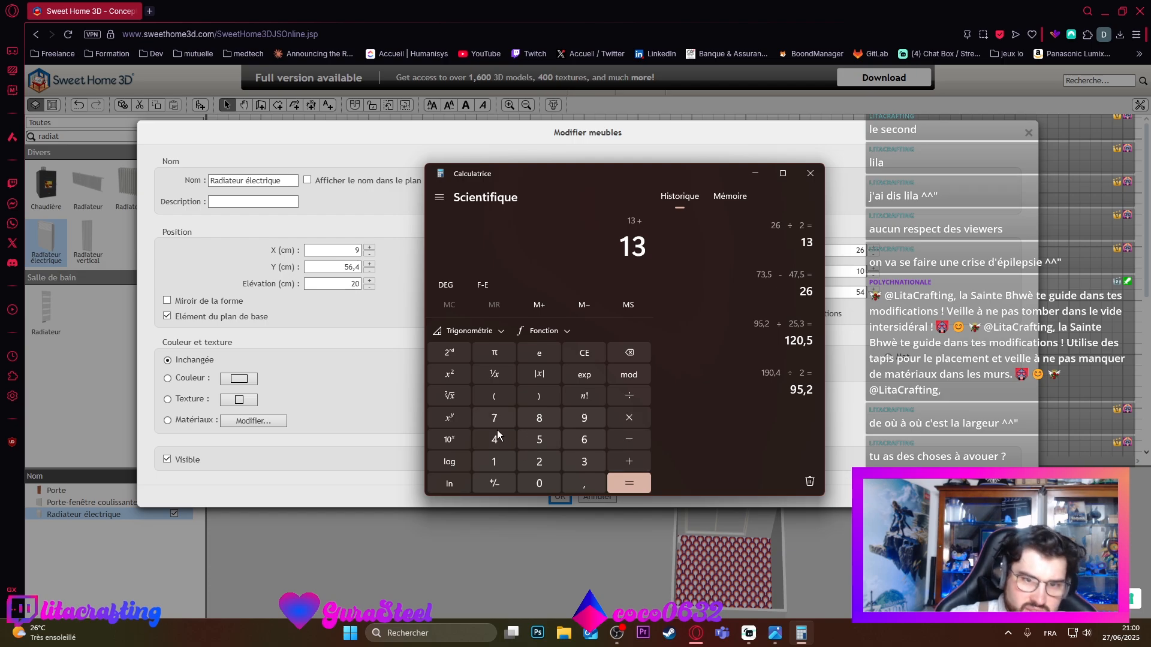
{"action": "left_click", "coordinate": [495, 433]}
{"action": "left_click", "coordinate": [494, 418]}
{"action": "left_click", "coordinate": [584, 483]}
{"action": "left_click", "coordinate": [539, 439]}
{"action": "left_click", "coordinate": [633, 483]}
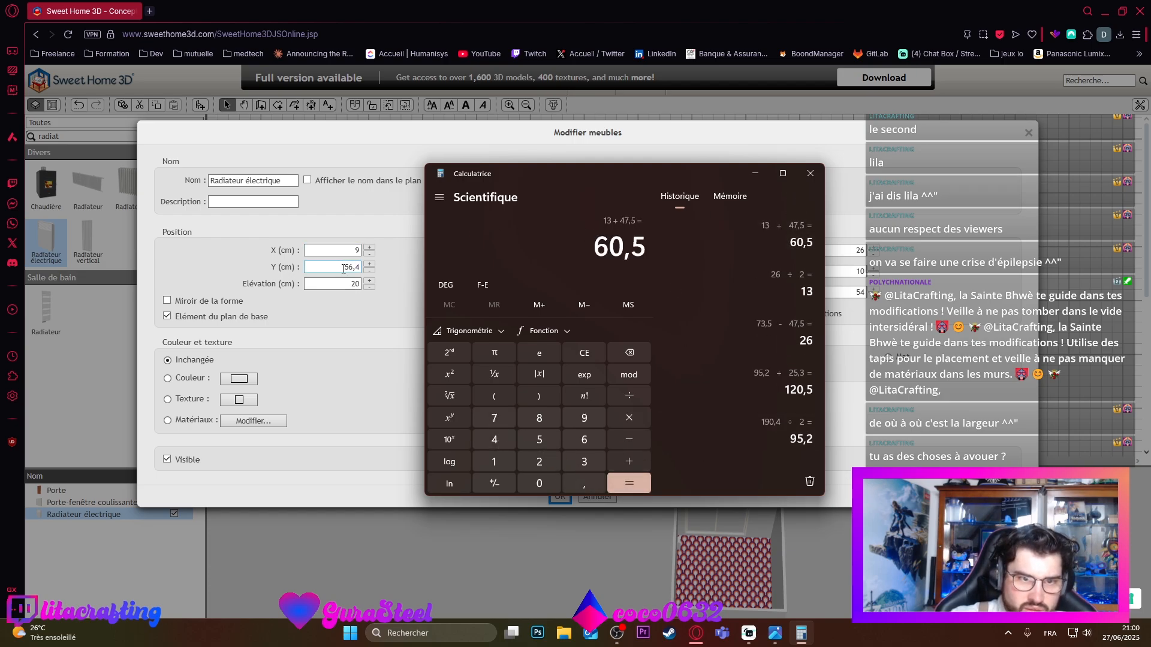
Step: Return to Sweet Home 3D and set the electric radiator's Y position to 60,5 cm
{"action": "left_click", "coordinate": [343, 268]}
{"action": "type", "text": "60,"}
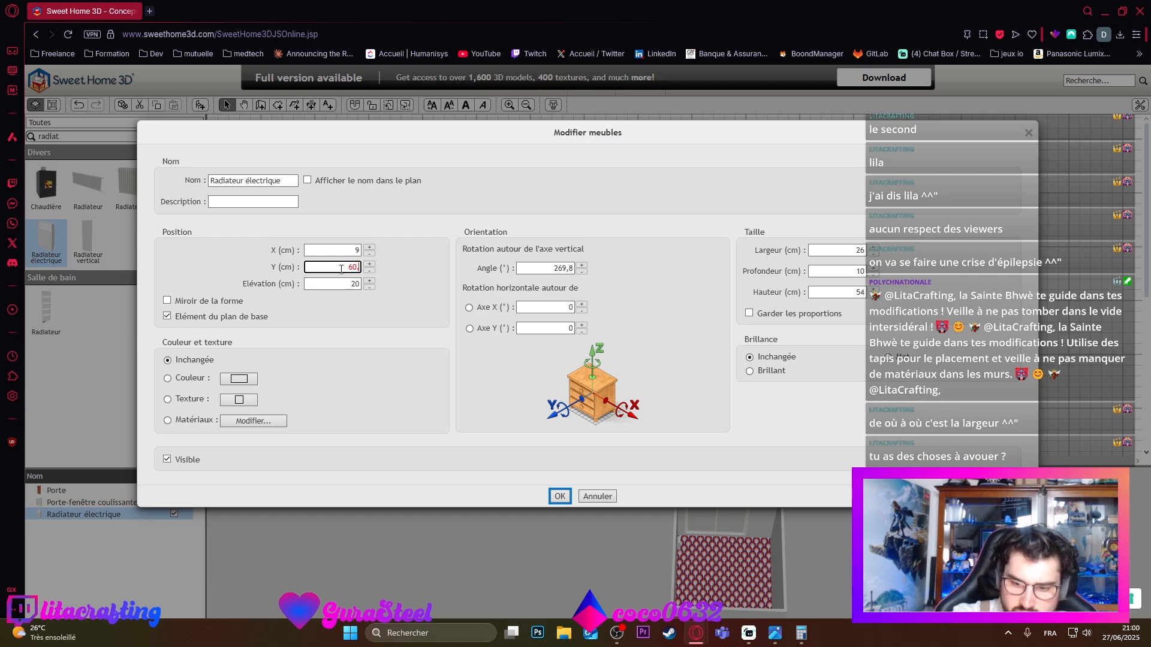
{"action": "type", "text": "5"}
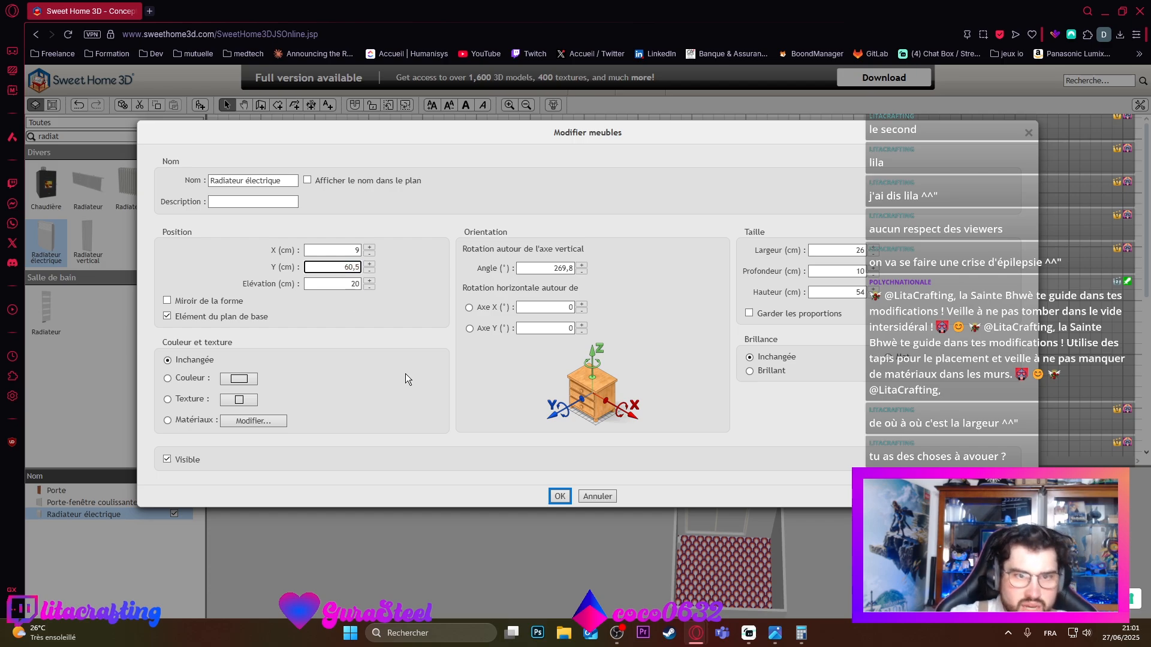
{"action": "left_click", "coordinate": [561, 496]}
{"action": "left_click_drag", "start_coordinate": [660, 511], "coordinate": [711, 482]}
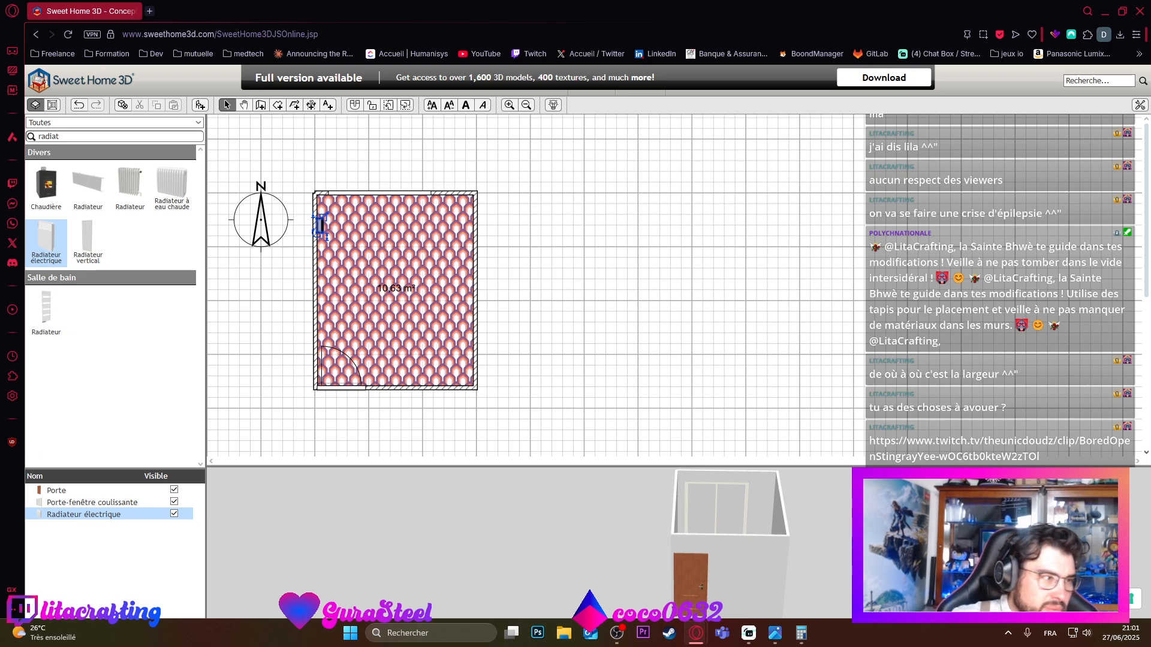
Step: Undo the accidental shift of the room's floor and inspect the radiator's placement in the 3D view
{"action": "left_click_drag", "start_coordinate": [368, 282], "coordinate": [338, 269]}
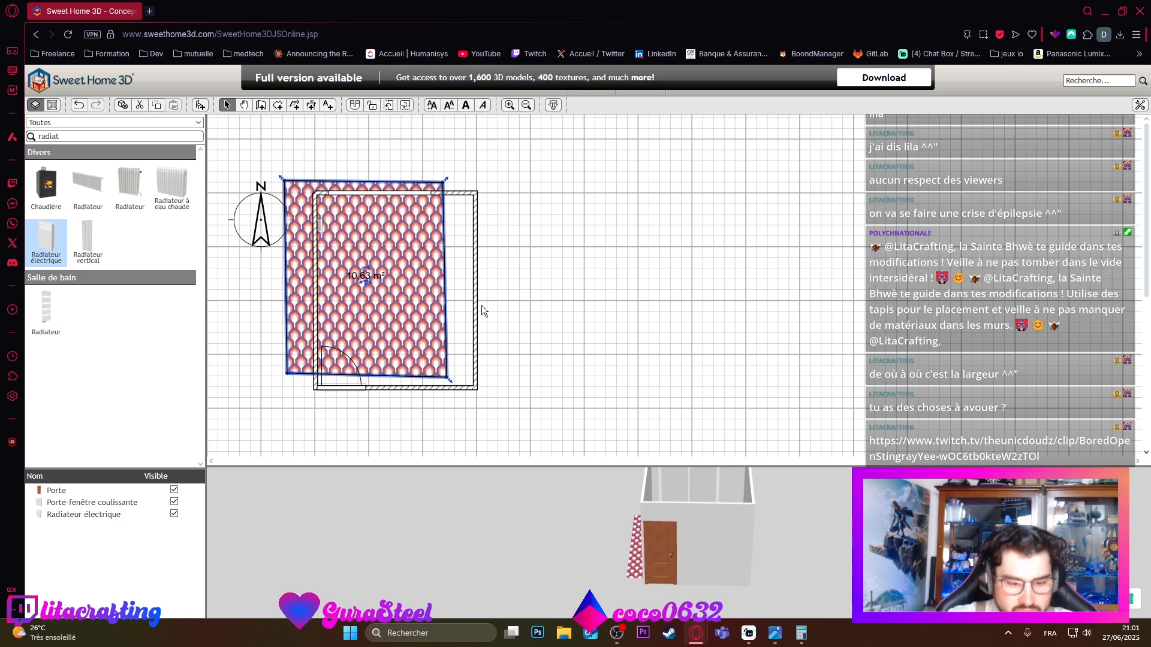
{"action": "key", "text": "ctrl+z"}
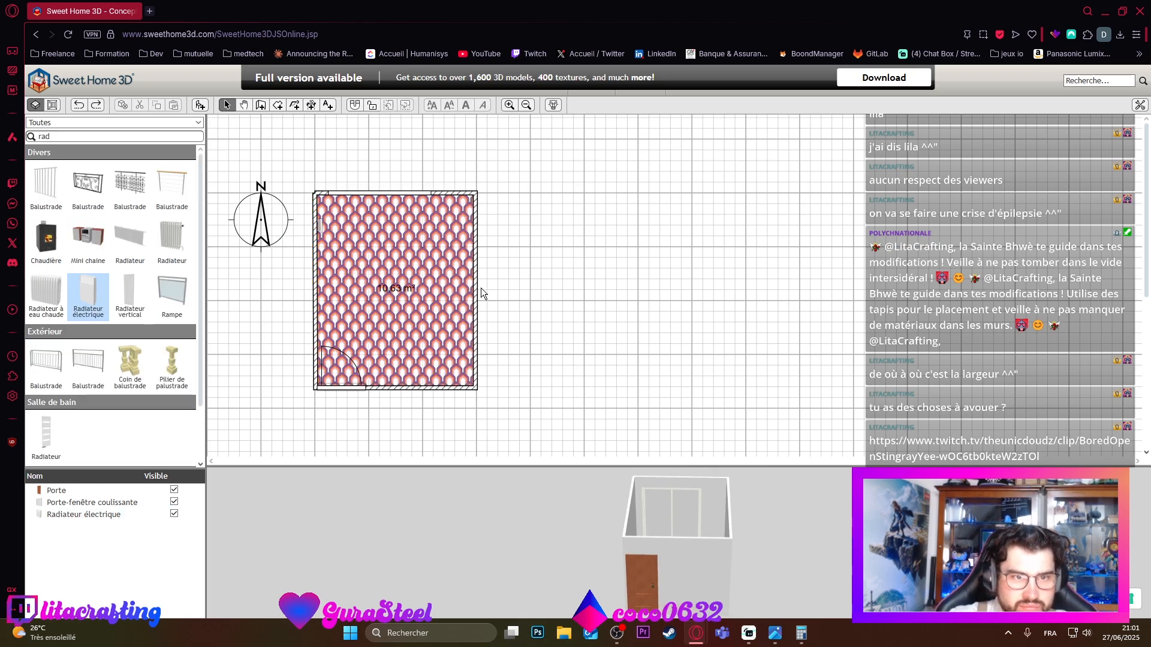
{"action": "left_click_drag", "start_coordinate": [684, 479], "coordinate": [686, 537]}
{"action": "scroll", "coordinate": [695, 538], "scroll_direction": "up", "scroll_amount": 5}
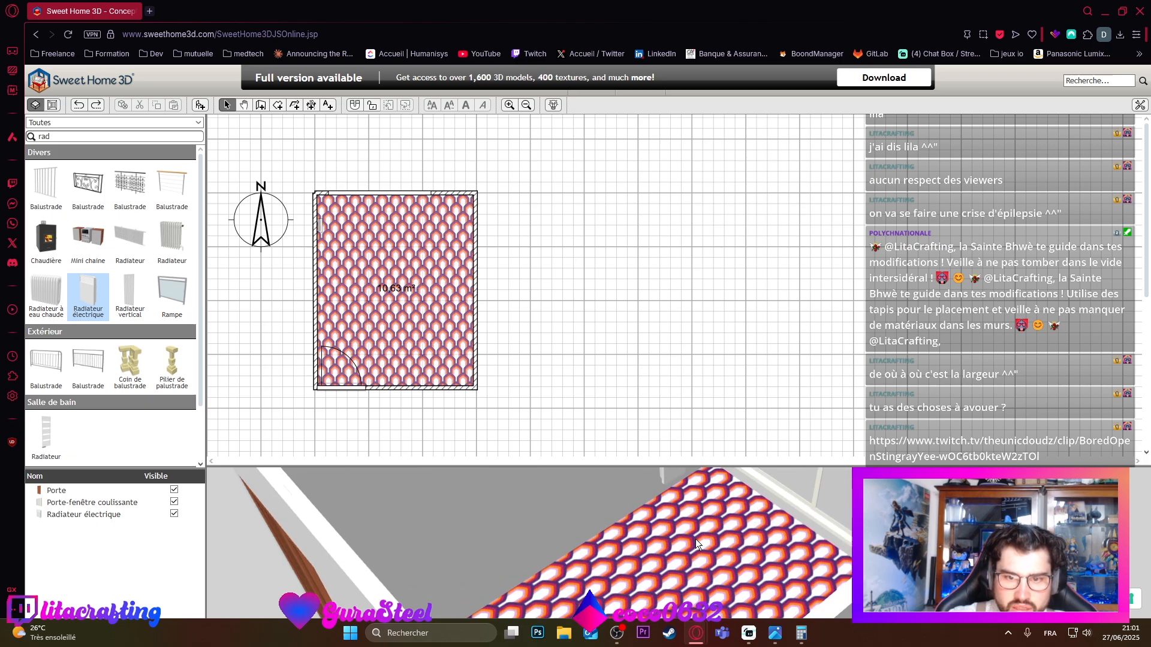
{"action": "scroll", "coordinate": [695, 538], "scroll_direction": "down", "scroll_amount": 5}
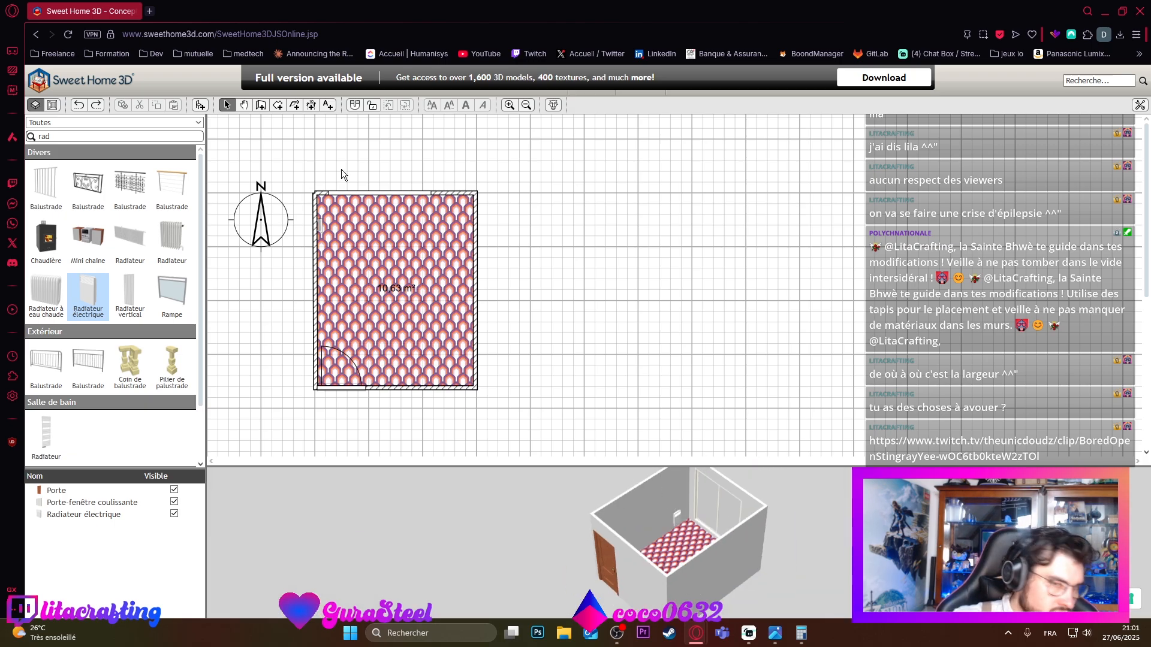
Step: Examine the room and the electric radiator on its wall from several angles and distances in the 3D view
{"action": "scroll", "coordinate": [687, 536], "scroll_direction": "up", "scroll_amount": 6}
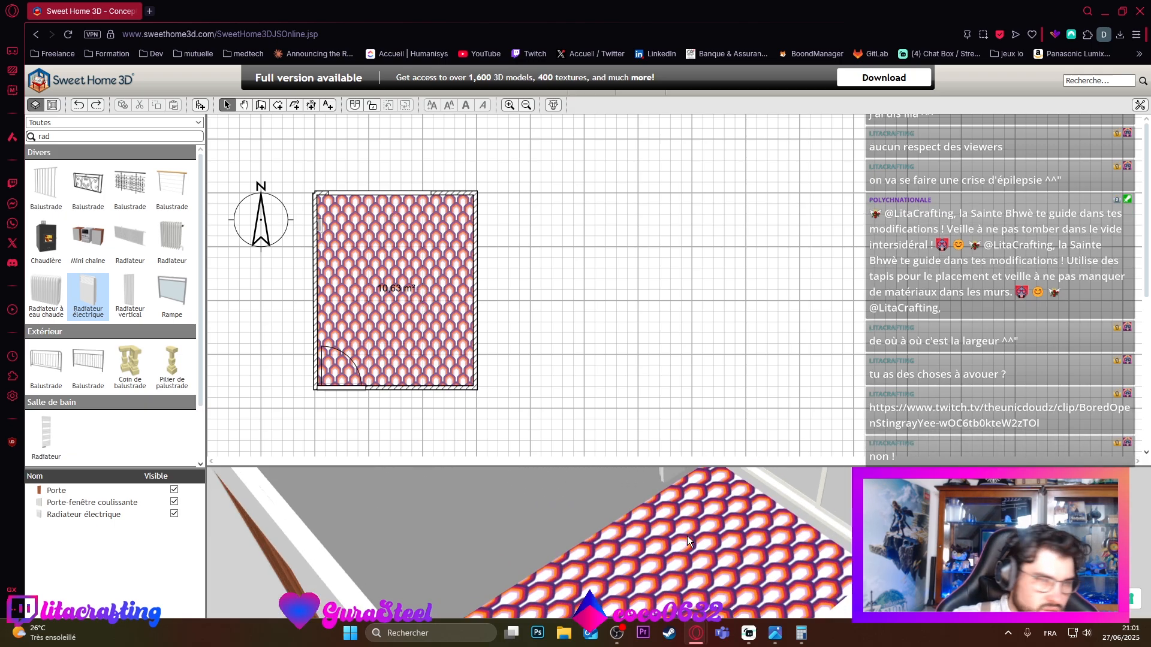
{"action": "left_click_drag", "start_coordinate": [694, 505], "coordinate": [618, 510]}
{"action": "scroll", "coordinate": [721, 539], "scroll_direction": "down", "scroll_amount": 8}
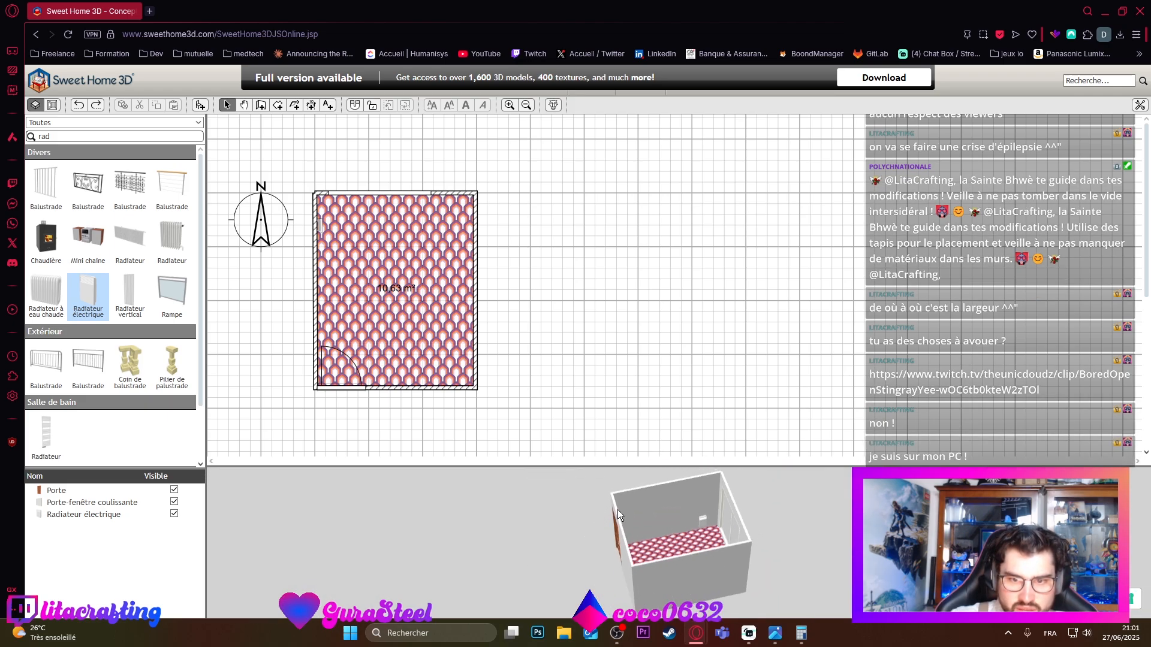
{"action": "scroll", "coordinate": [713, 505], "scroll_direction": "up", "scroll_amount": 6}
{"action": "scroll", "coordinate": [797, 491], "scroll_direction": "down", "scroll_amount": 3}
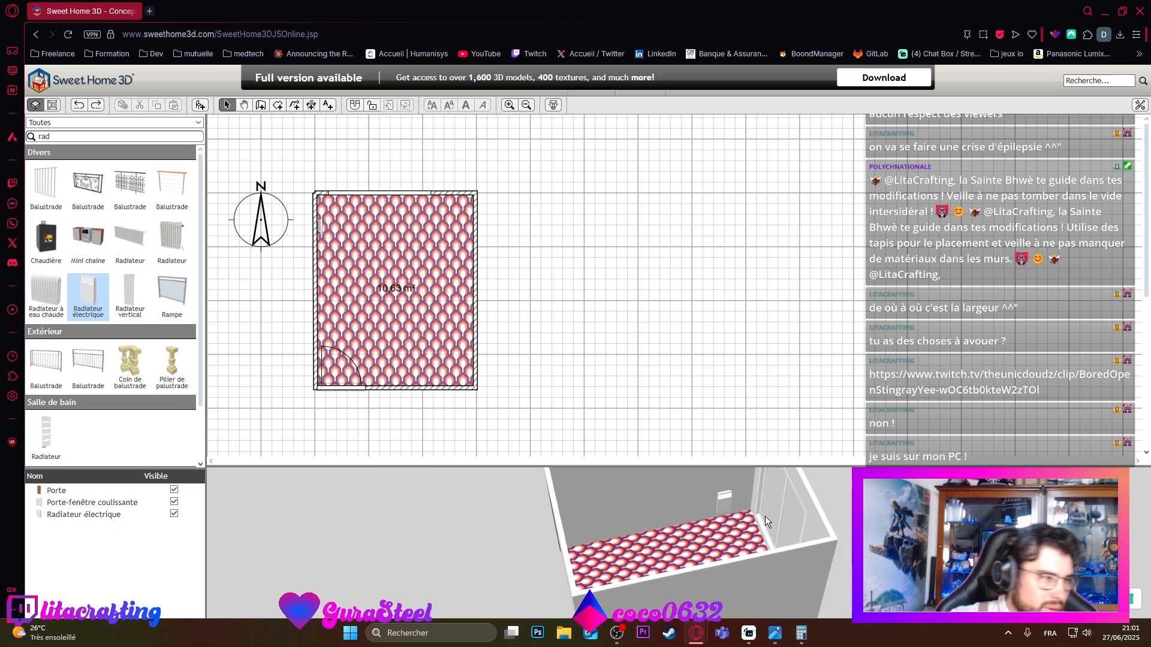
{"action": "scroll", "coordinate": [738, 519], "scroll_direction": "down", "scroll_amount": 5}
{"action": "left_click_drag", "start_coordinate": [738, 519], "coordinate": [706, 542]}
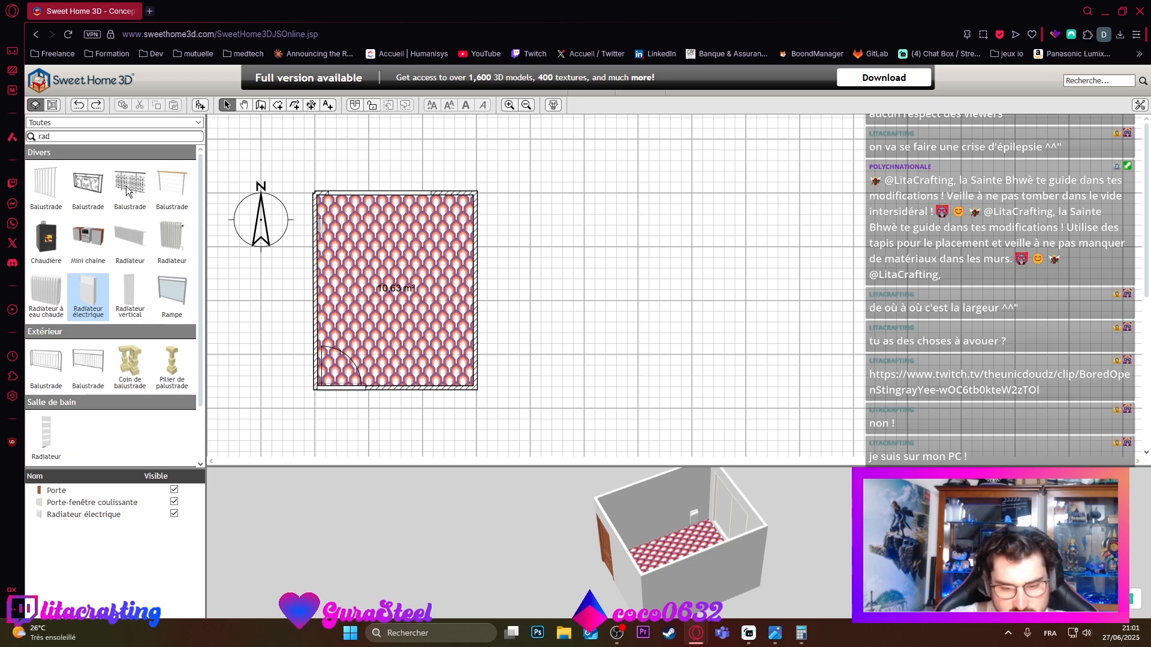
Step: Search the furniture catalogue for "prise" and place a Prise murale type E on the west wall at about X 4,2 cm and Y 26,6 cm
{"action": "double_click", "coordinate": [84, 136]}
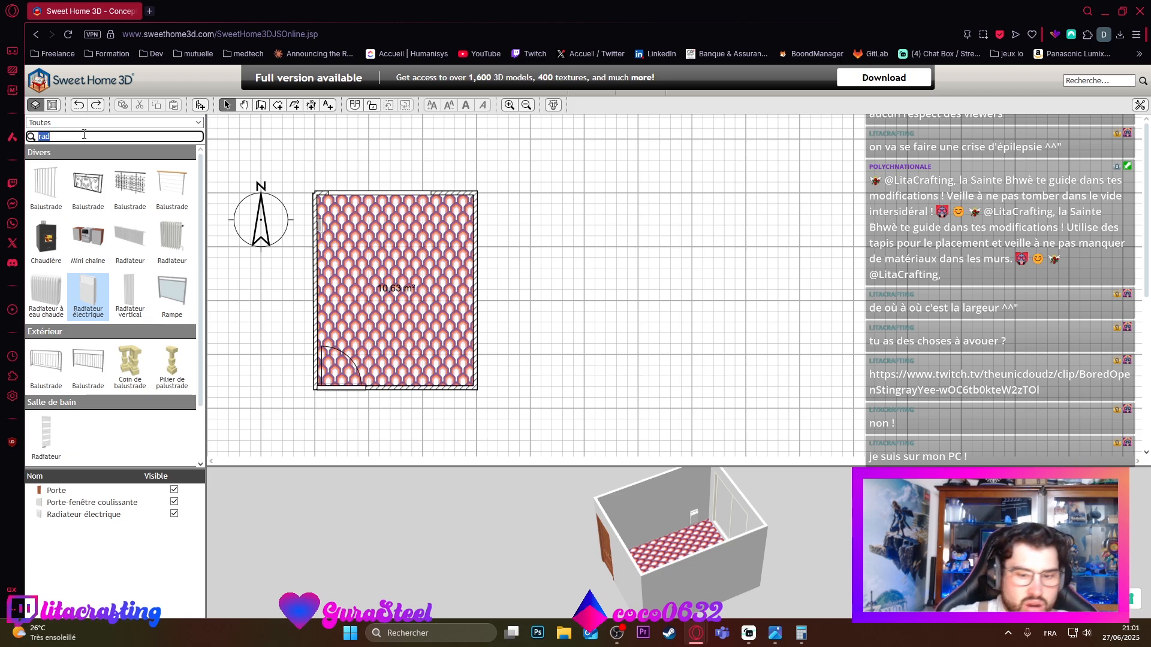
{"action": "type", "text": "prise"}
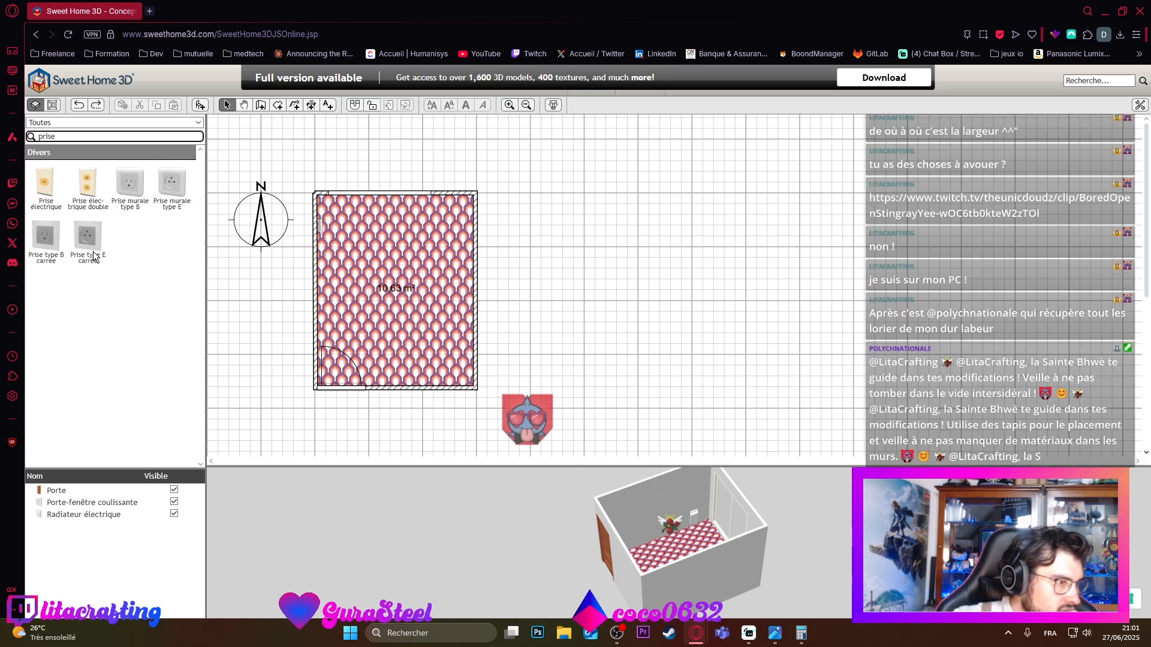
{"action": "mouse_move", "coordinate": [100, 244]}
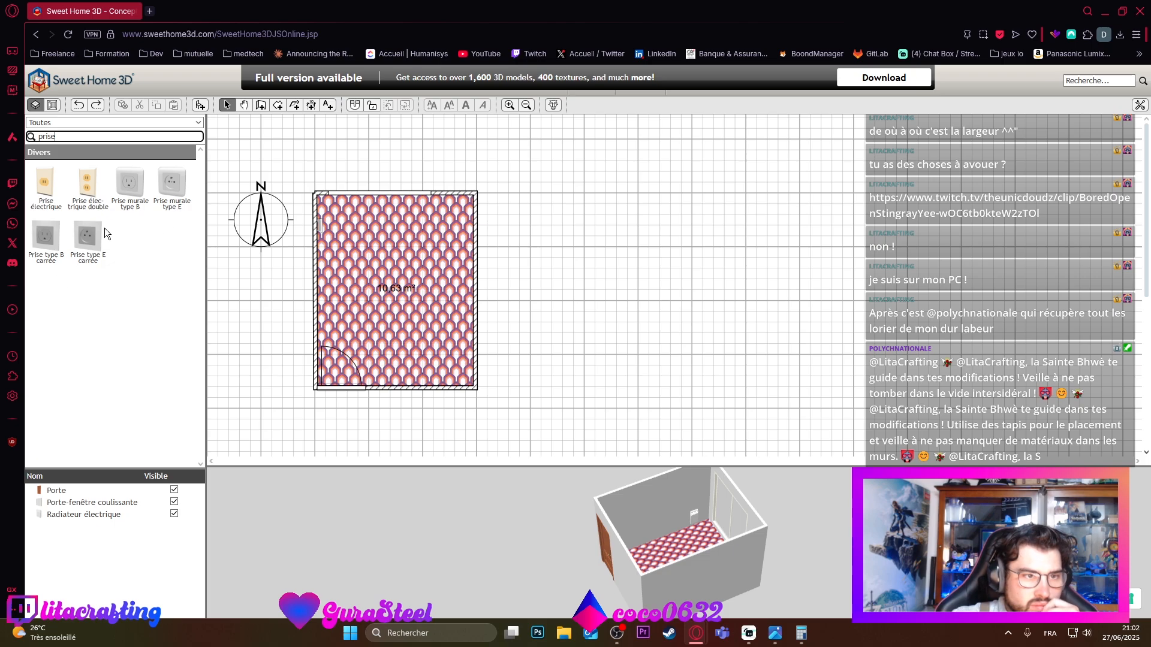
{"action": "left_click", "coordinate": [175, 190]}
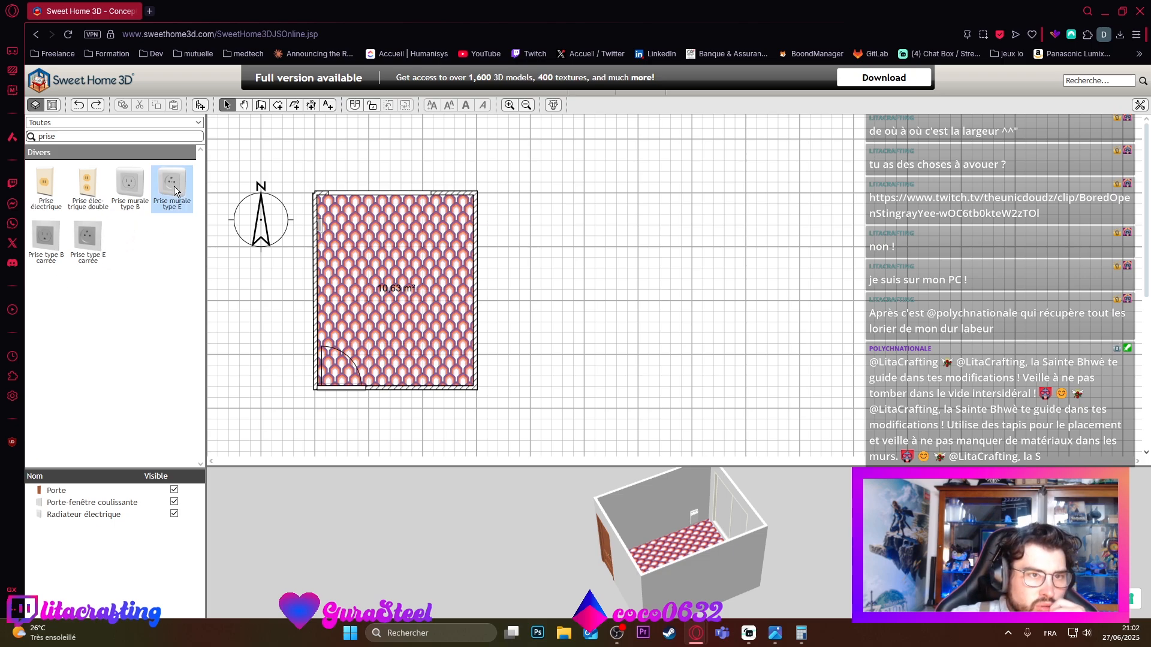
{"action": "left_click_drag", "start_coordinate": [278, 210], "coordinate": [321, 213]}
Step: Review the position and size properties of the wall socket and of the electric radiator
{"action": "double_click", "coordinate": [320, 209]}
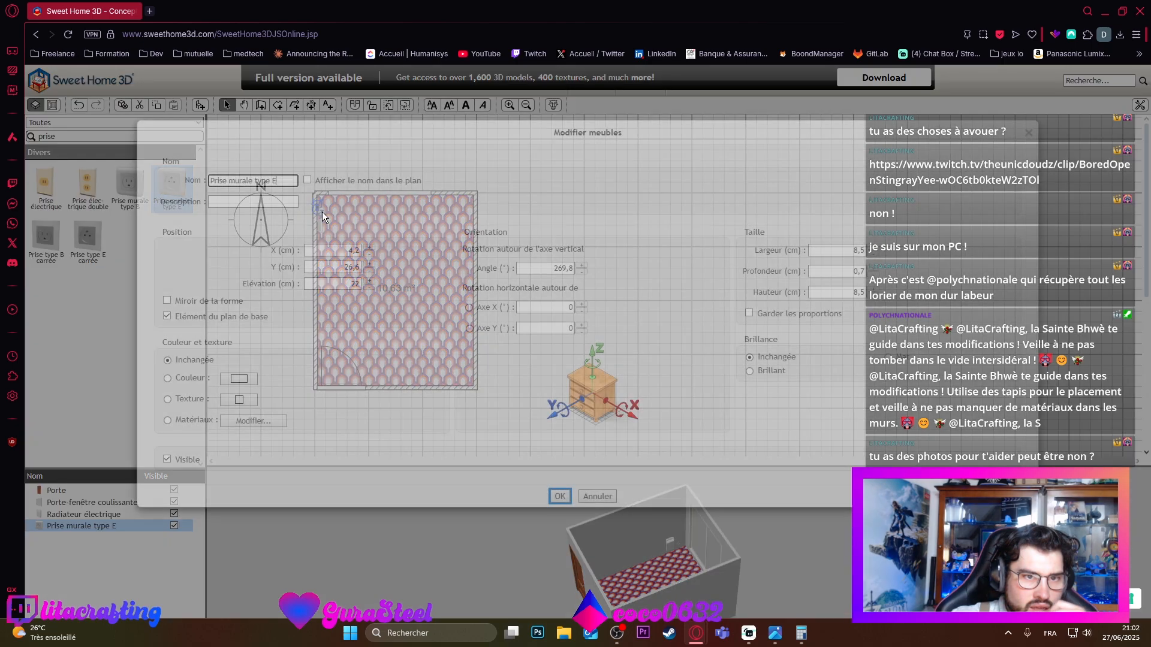
{"action": "left_click", "coordinate": [339, 249]}
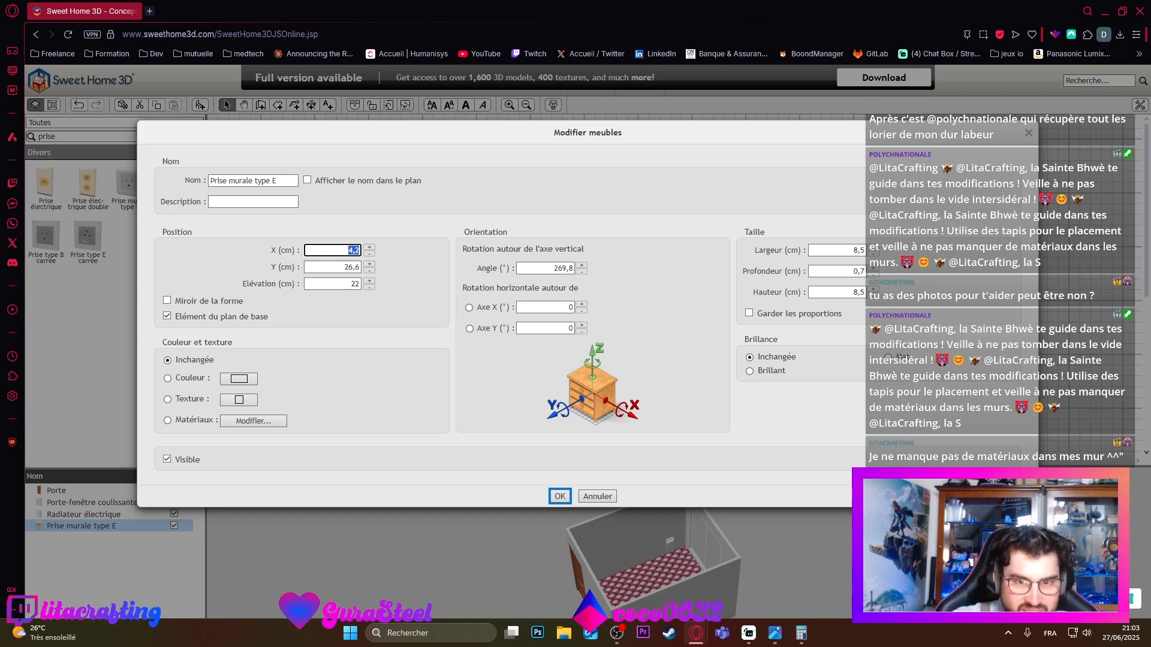
{"action": "left_click", "coordinate": [560, 497]}
{"action": "double_click", "coordinate": [323, 227]}
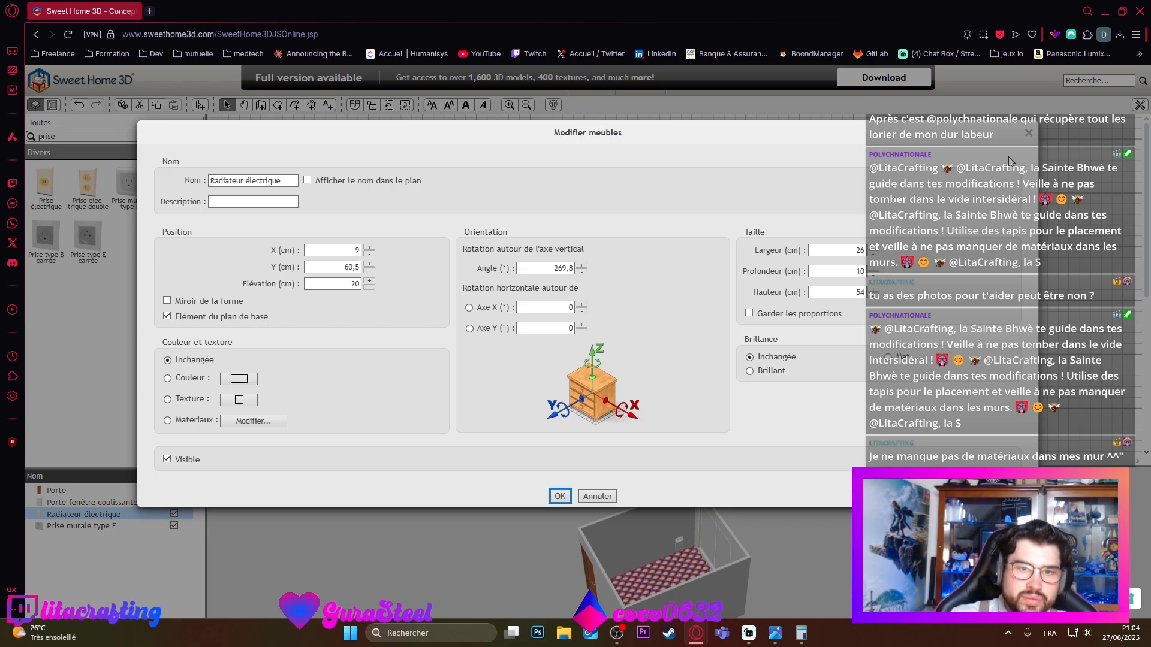
{"action": "left_click", "coordinate": [567, 501]}
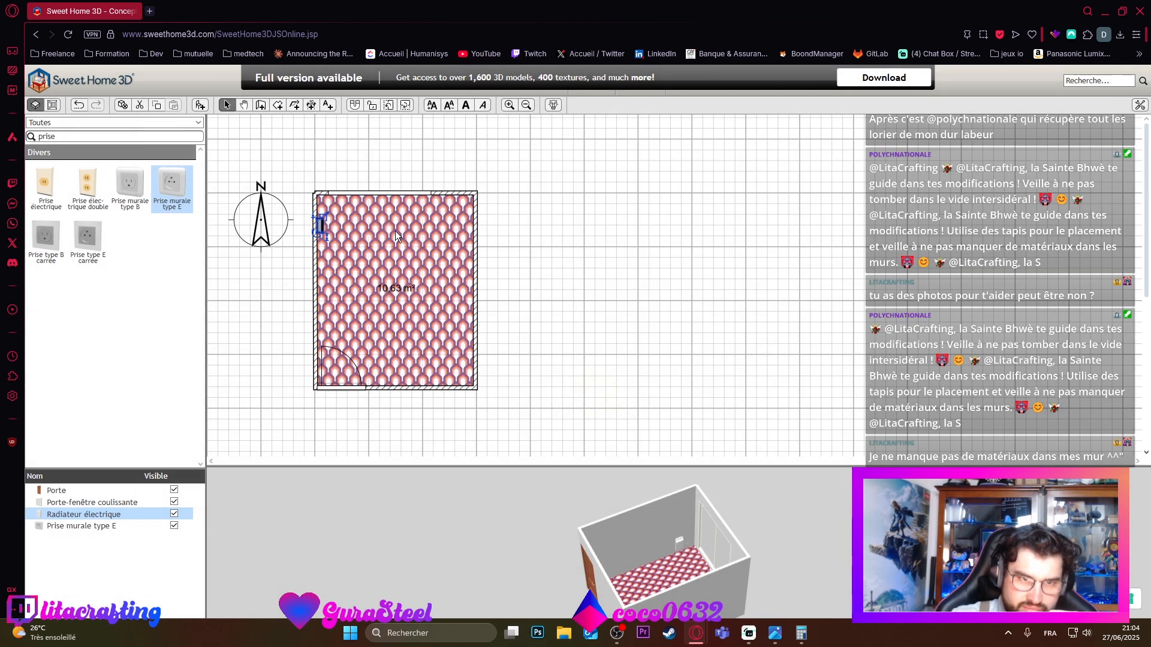
Step: Set the electric radiator's width to 47,5 cm in its properties
{"action": "double_click", "coordinate": [321, 223]}
{"action": "left_click", "coordinate": [336, 267]}
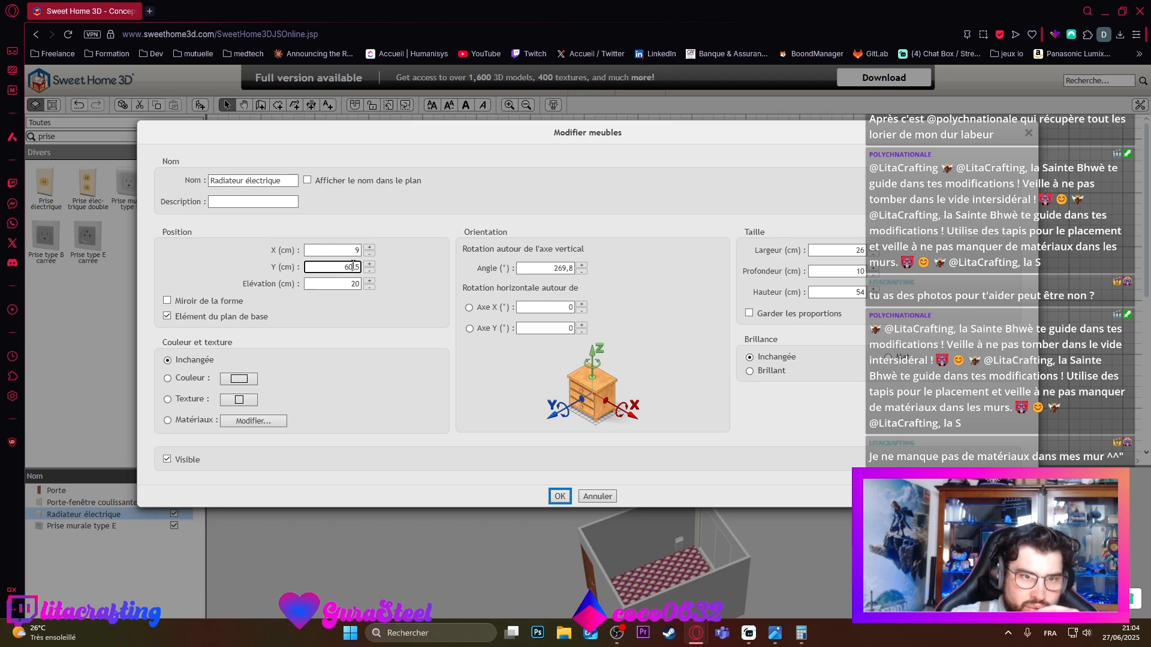
{"action": "left_click", "coordinate": [861, 251]}
{"action": "type", "text": "4,"}
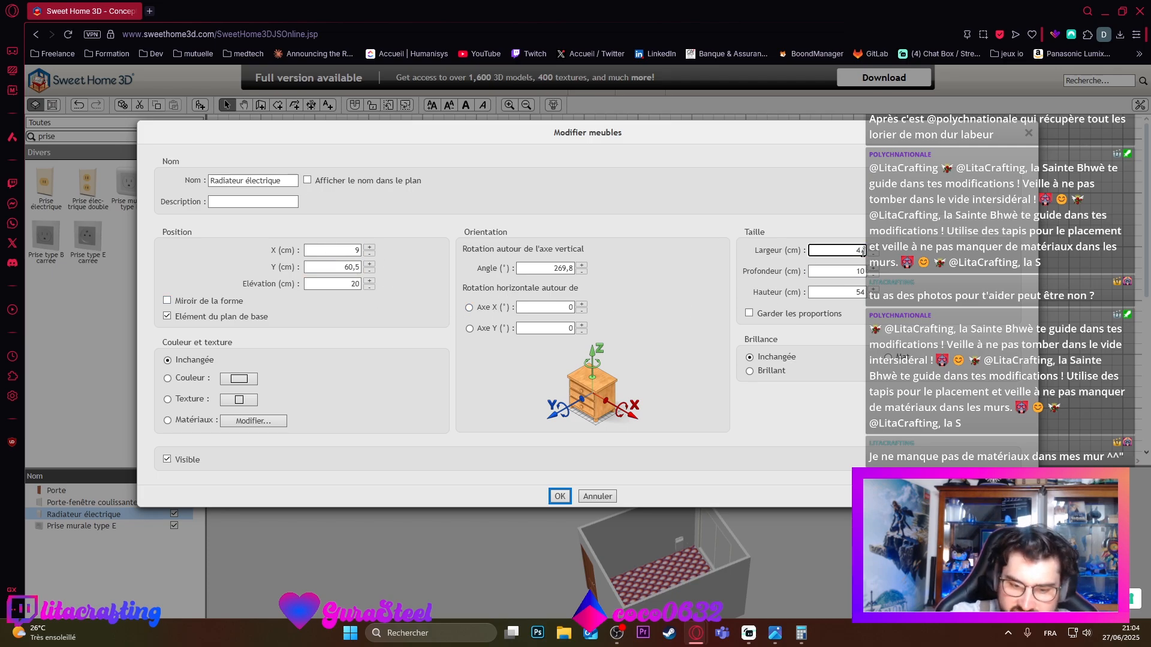
{"action": "type", "text": "7,5"}
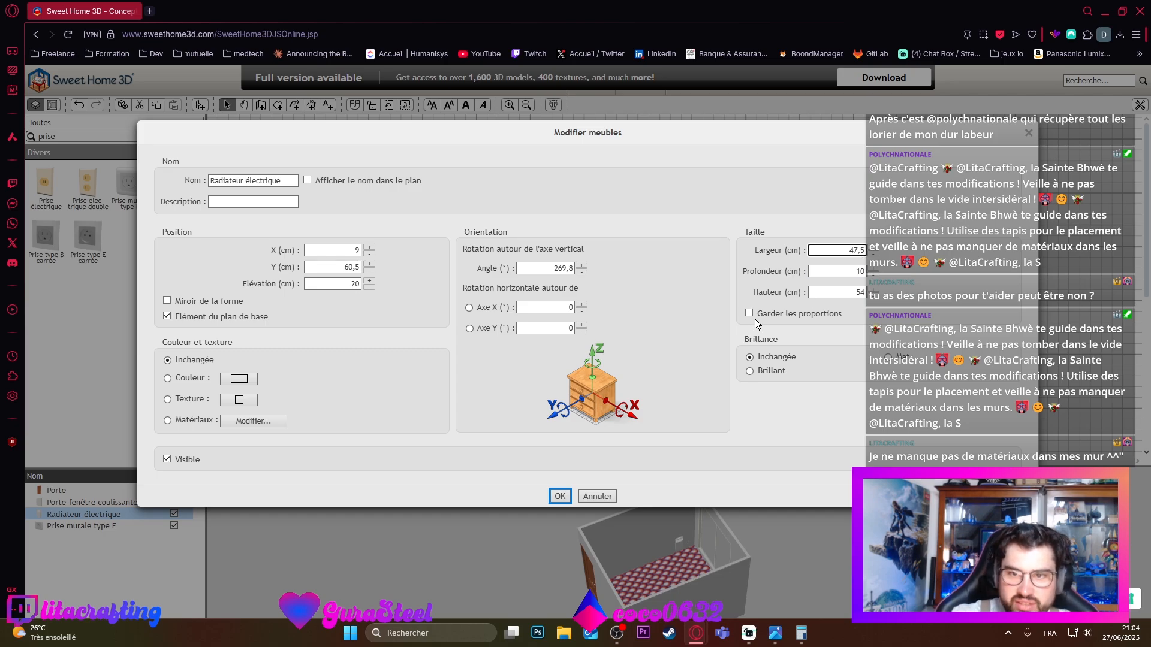
Step: Switch to the Windows calculator to divide 47,5 by 2 and add an offset for the electric radiator's Y position
{"action": "left_click", "coordinate": [350, 266]}
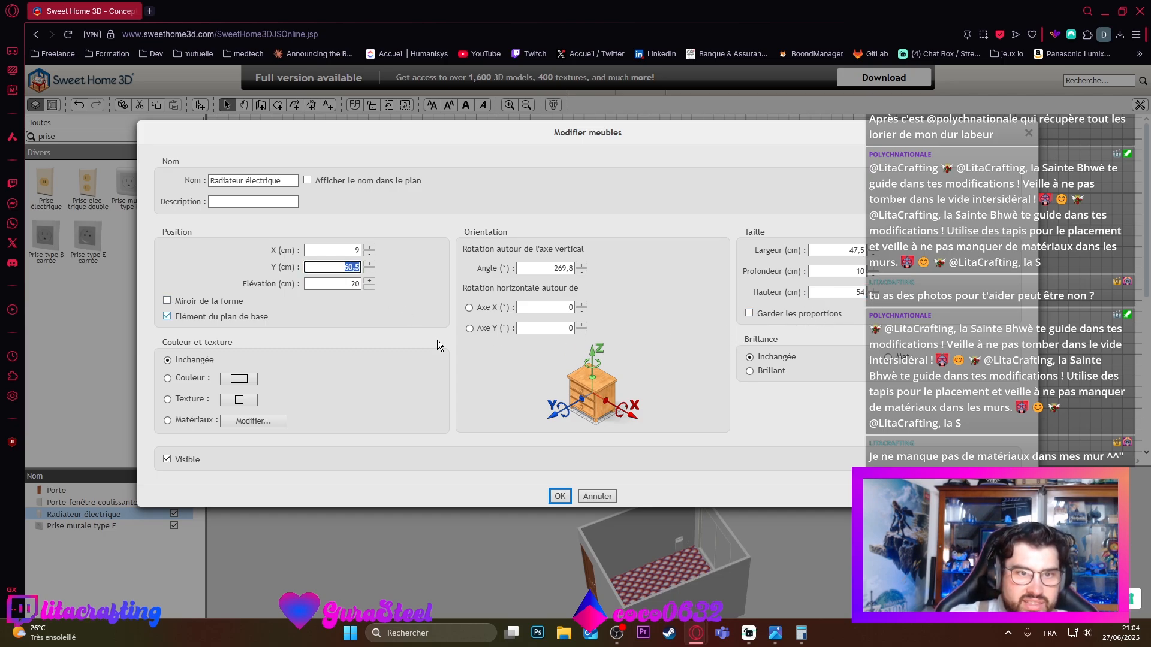
{"action": "left_click", "coordinate": [801, 633]}
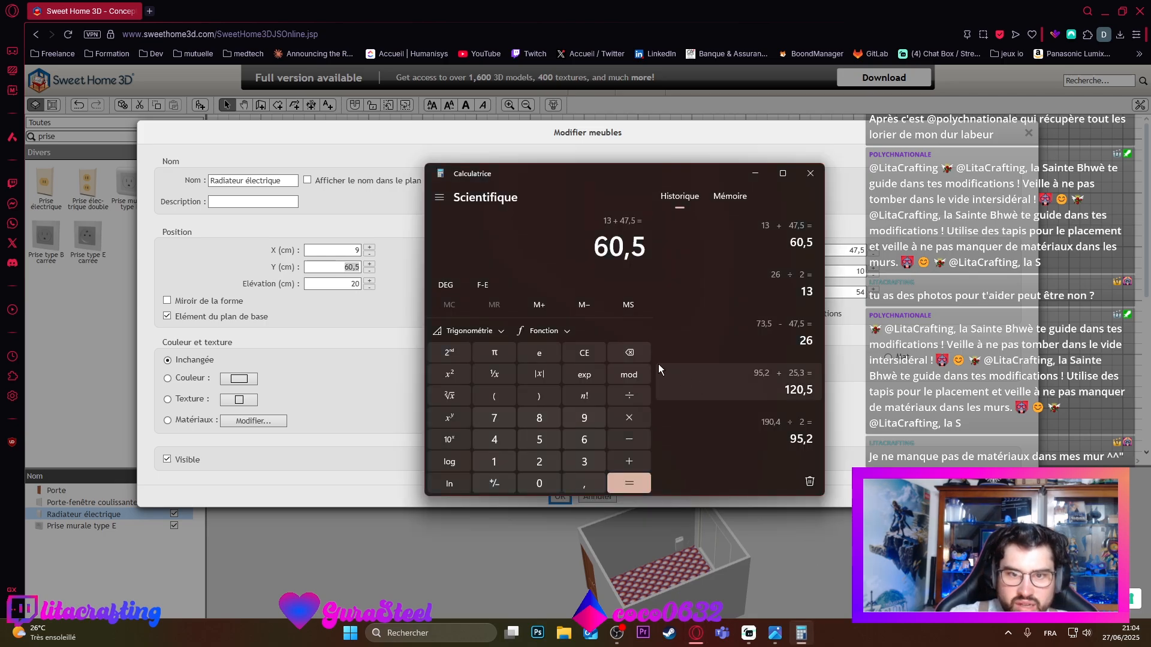
{"action": "left_click", "coordinate": [630, 353]}
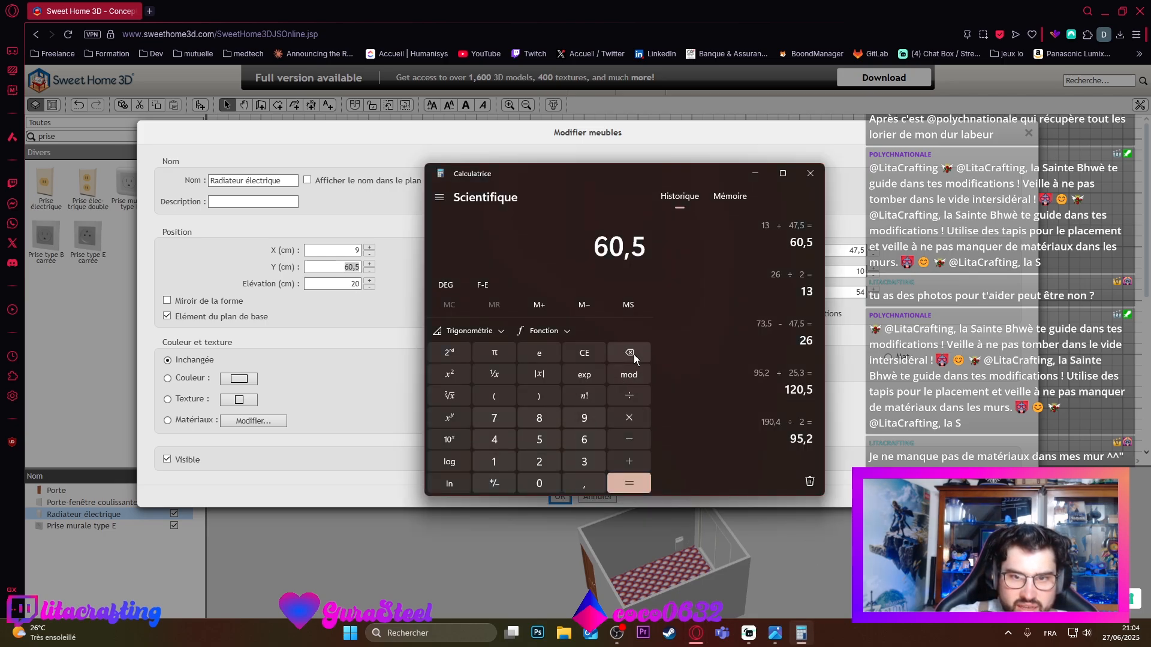
{"action": "left_click", "coordinate": [497, 436]}
{"action": "left_click", "coordinate": [495, 418]}
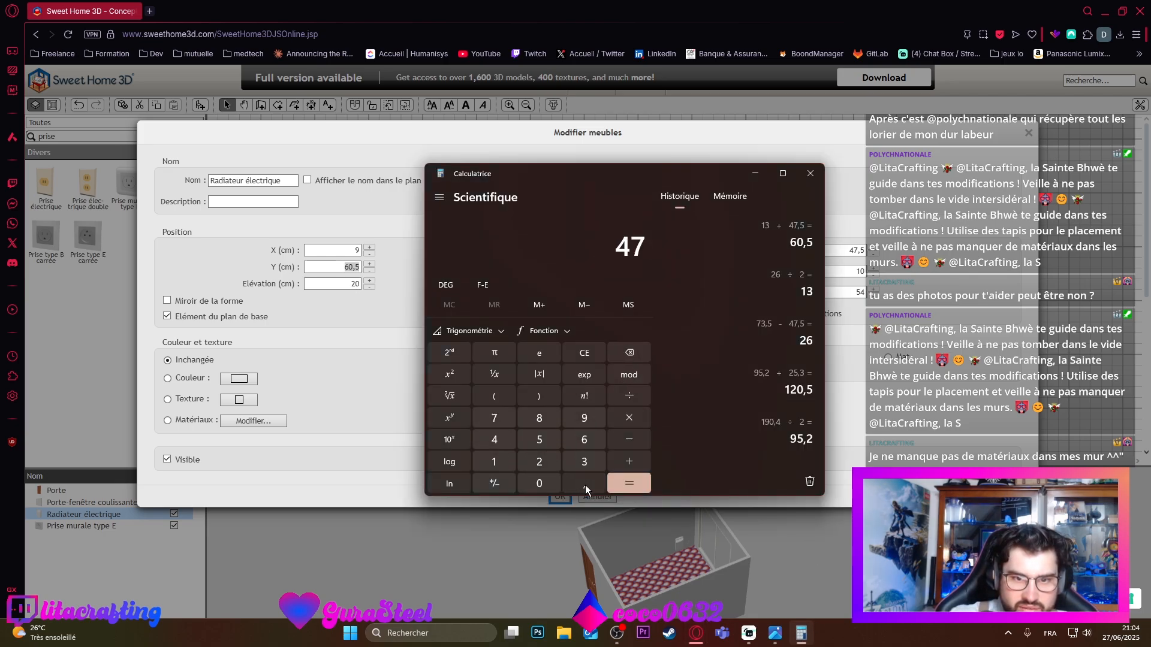
{"action": "left_click", "coordinate": [585, 485]}
{"action": "left_click", "coordinate": [543, 441]}
{"action": "left_click", "coordinate": [630, 397]}
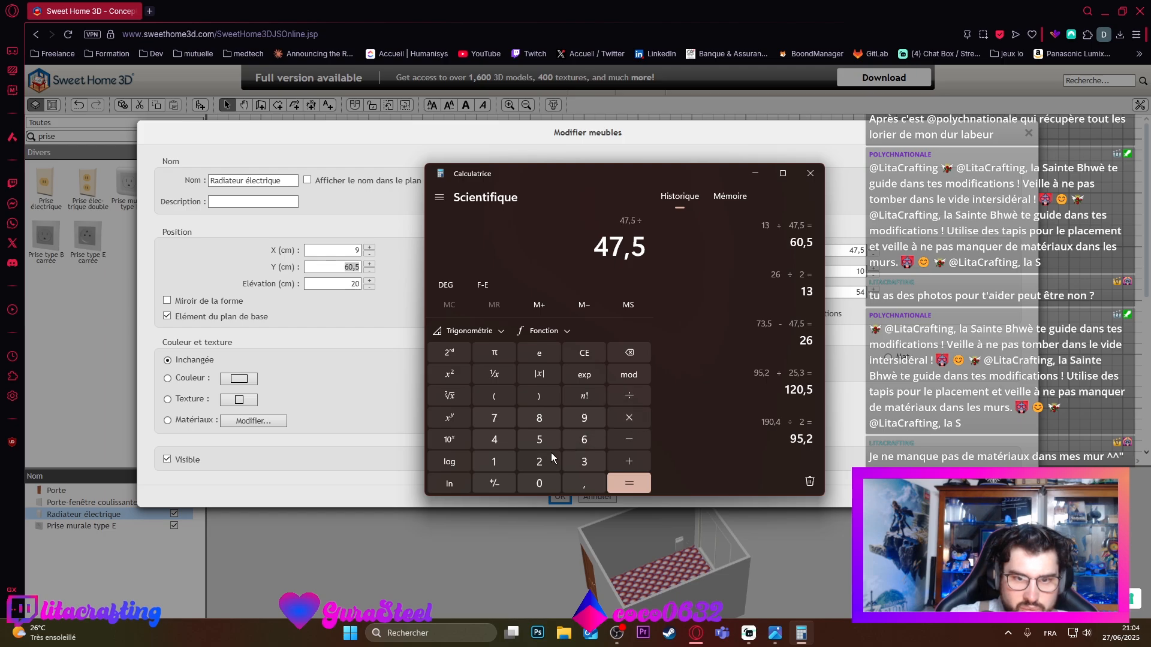
{"action": "left_click", "coordinate": [540, 461]}
{"action": "left_click", "coordinate": [629, 462]}
{"action": "left_click", "coordinate": [540, 462]}
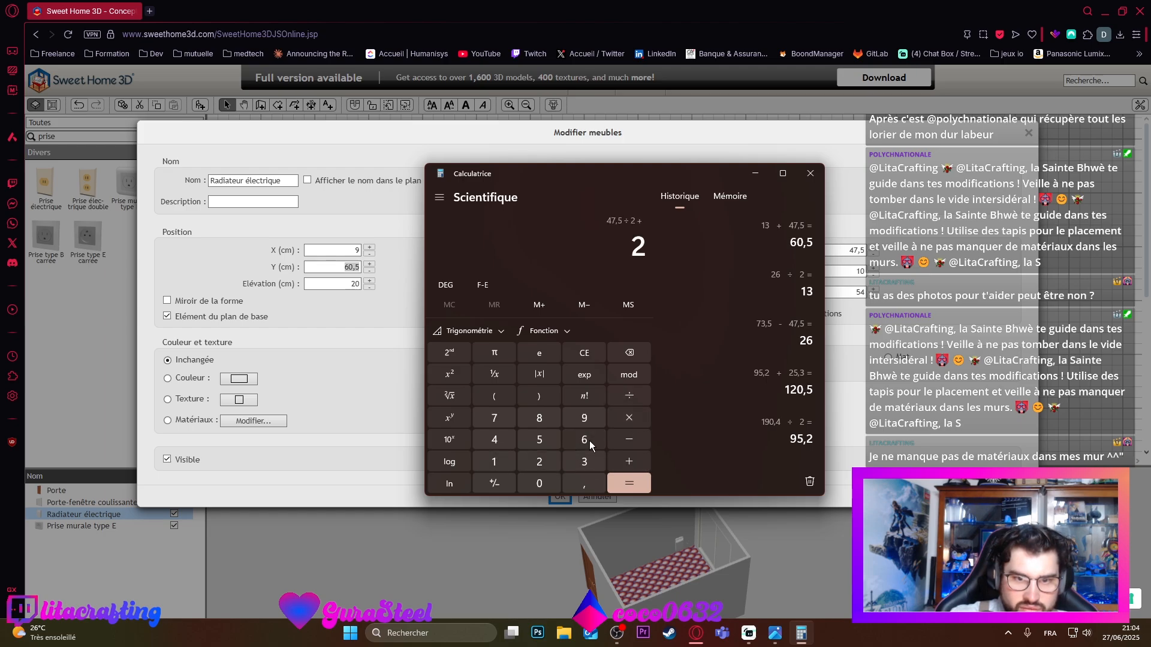
Step: Finish calculating 47,5 ÷ 2 + 26 and set the electric radiator's Y position to 49,75 cm
{"action": "left_click", "coordinate": [584, 439]}
{"action": "left_click", "coordinate": [629, 483]}
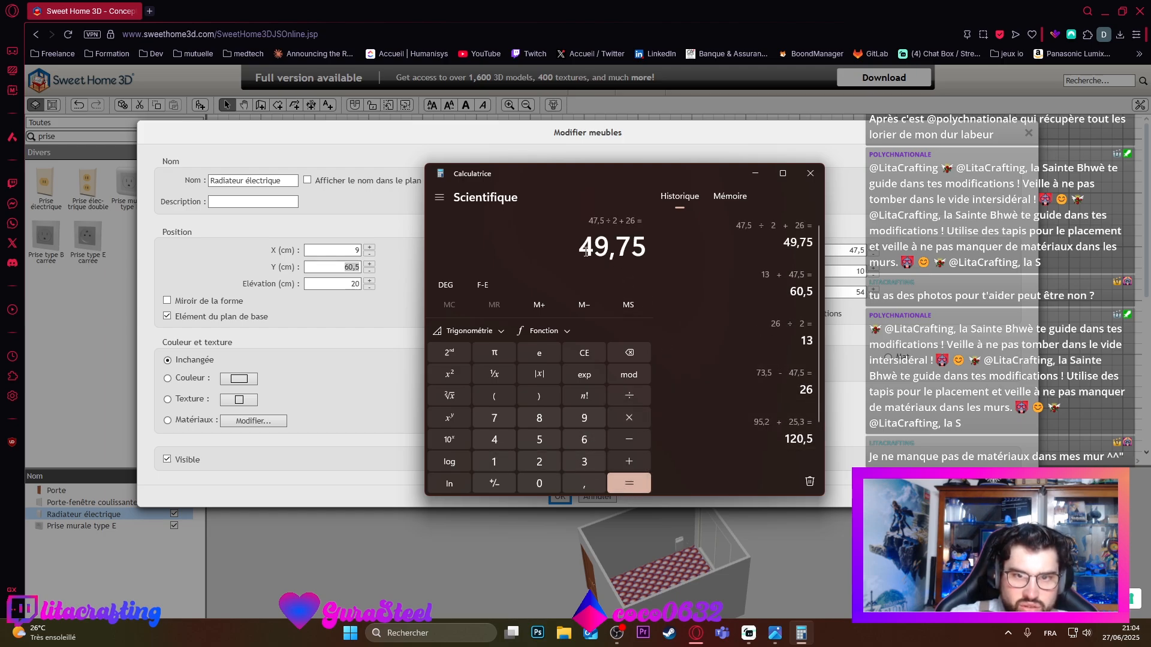
{"action": "double_click", "coordinate": [359, 268]}
{"action": "type", "text": "4"}
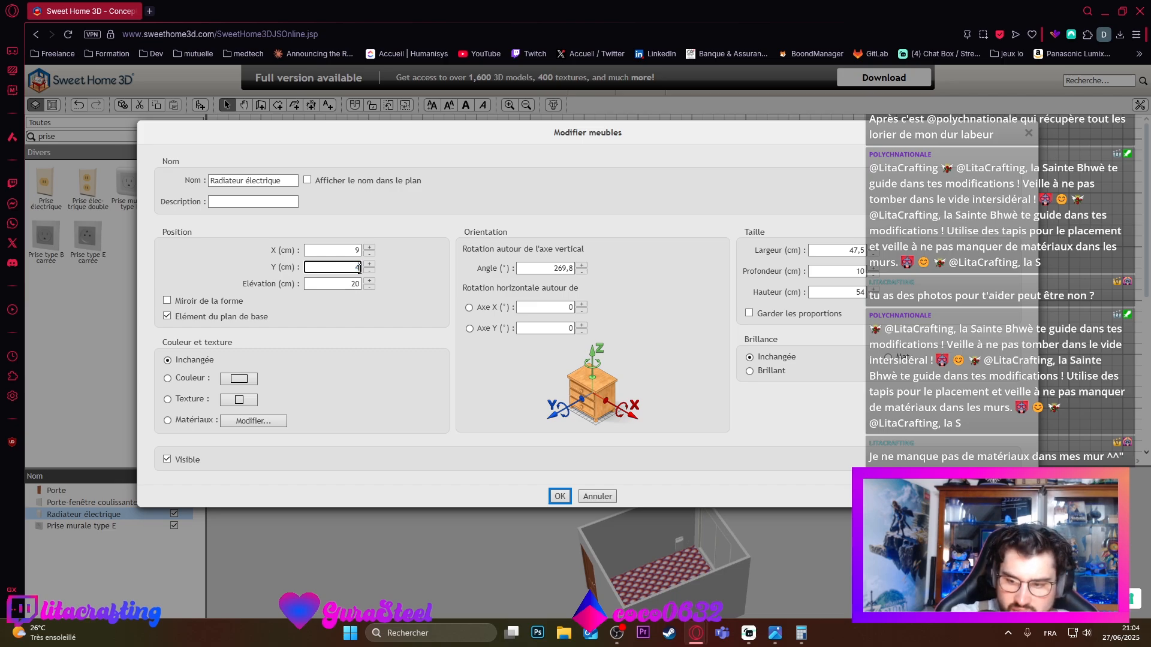
{"action": "type", "text": "9,75"}
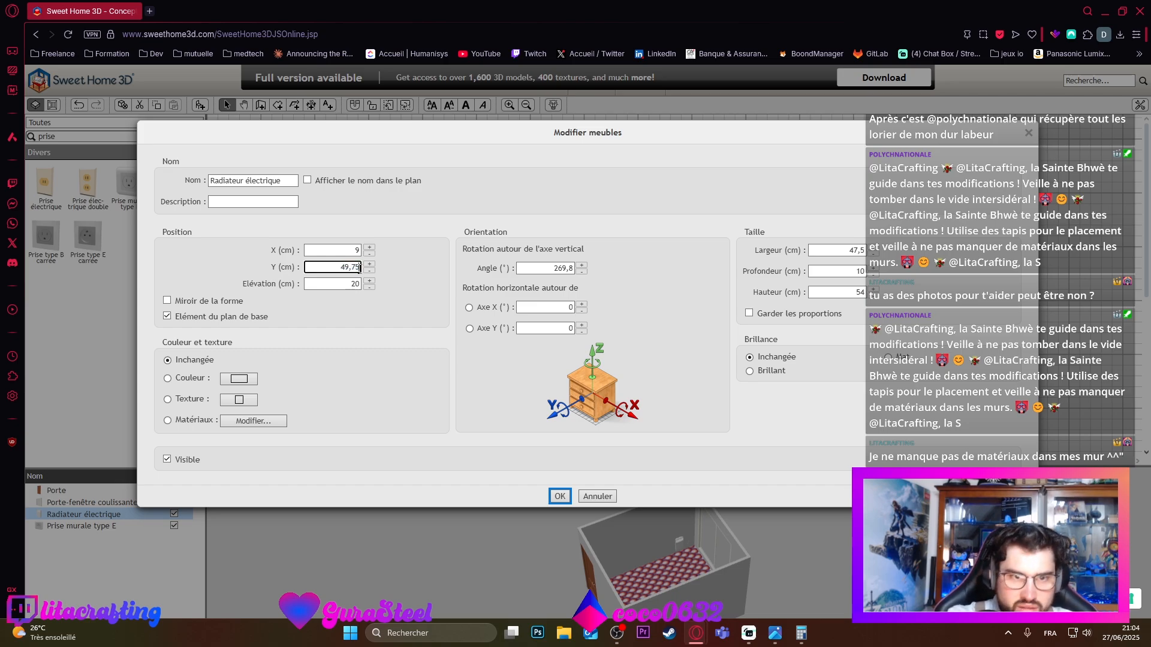
{"action": "key", "text": "Return"}
{"action": "left_click", "coordinate": [535, 269]}
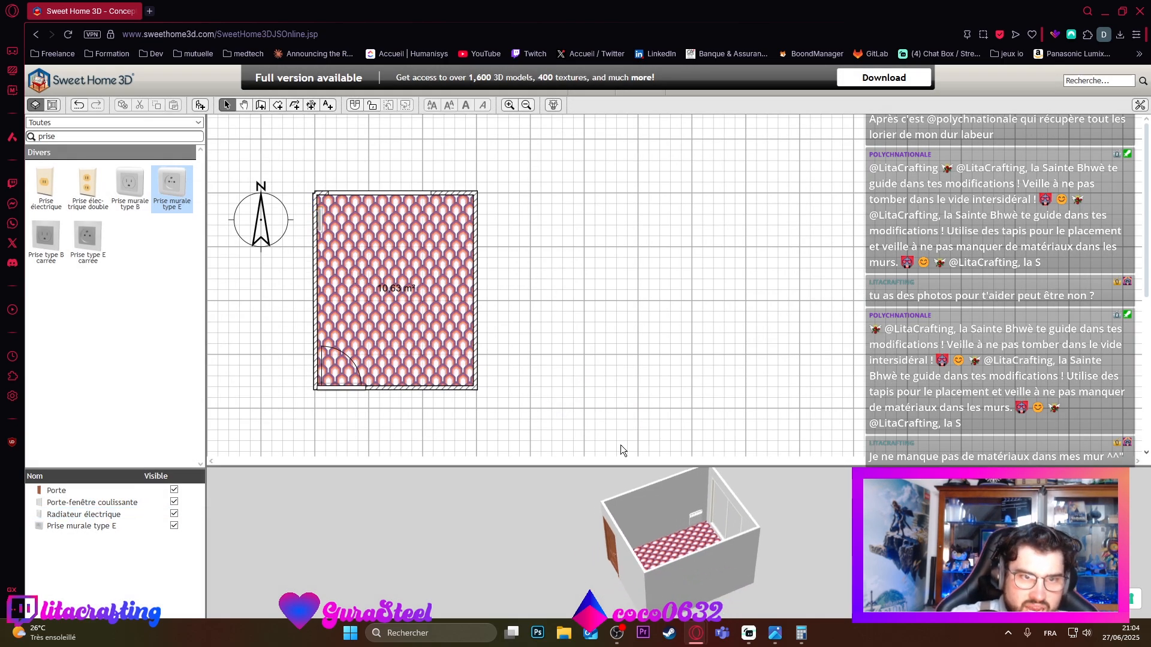
Step: Examine the radiator's placement on the wall from several angles in the 3D view
{"action": "left_click_drag", "start_coordinate": [693, 530], "coordinate": [725, 491]}
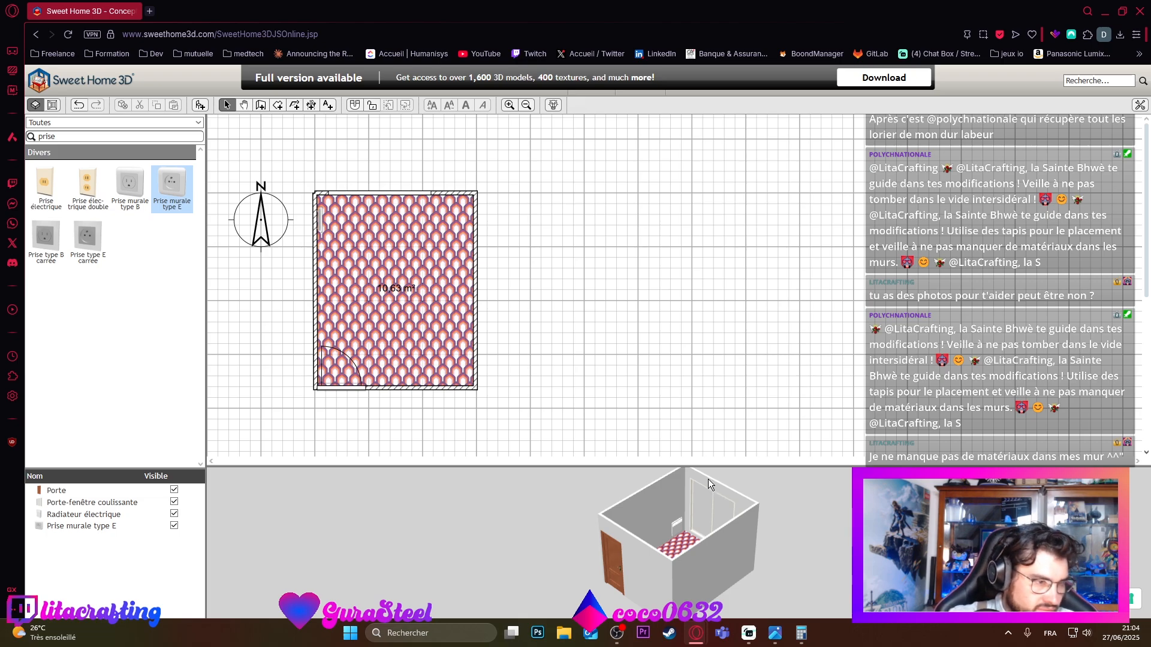
{"action": "left_click_drag", "start_coordinate": [728, 526], "coordinate": [681, 560]}
{"action": "scroll", "coordinate": [705, 525], "scroll_direction": "up", "scroll_amount": 5}
{"action": "left_click_drag", "start_coordinate": [738, 530], "coordinate": [826, 487]}
{"action": "scroll", "coordinate": [819, 489], "scroll_direction": "down", "scroll_amount": 10}
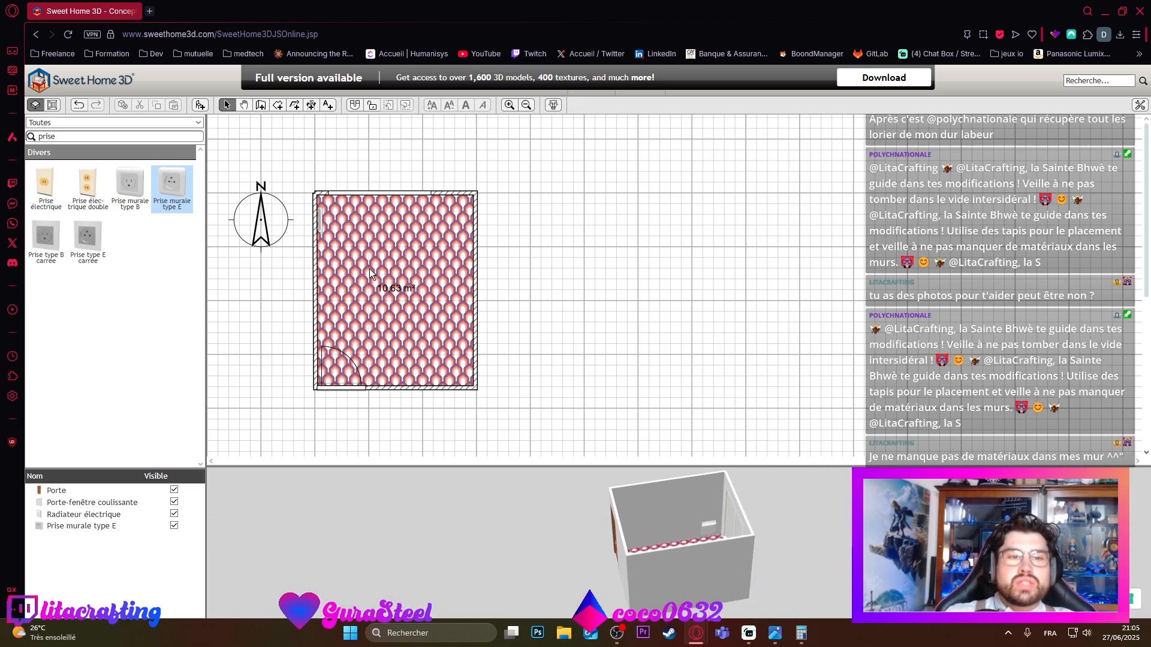
Step: Add a Prise murale type E to the west wall near the north corner and set its Y position to 13 cm
{"action": "left_click_drag", "start_coordinate": [170, 165], "coordinate": [318, 203]}
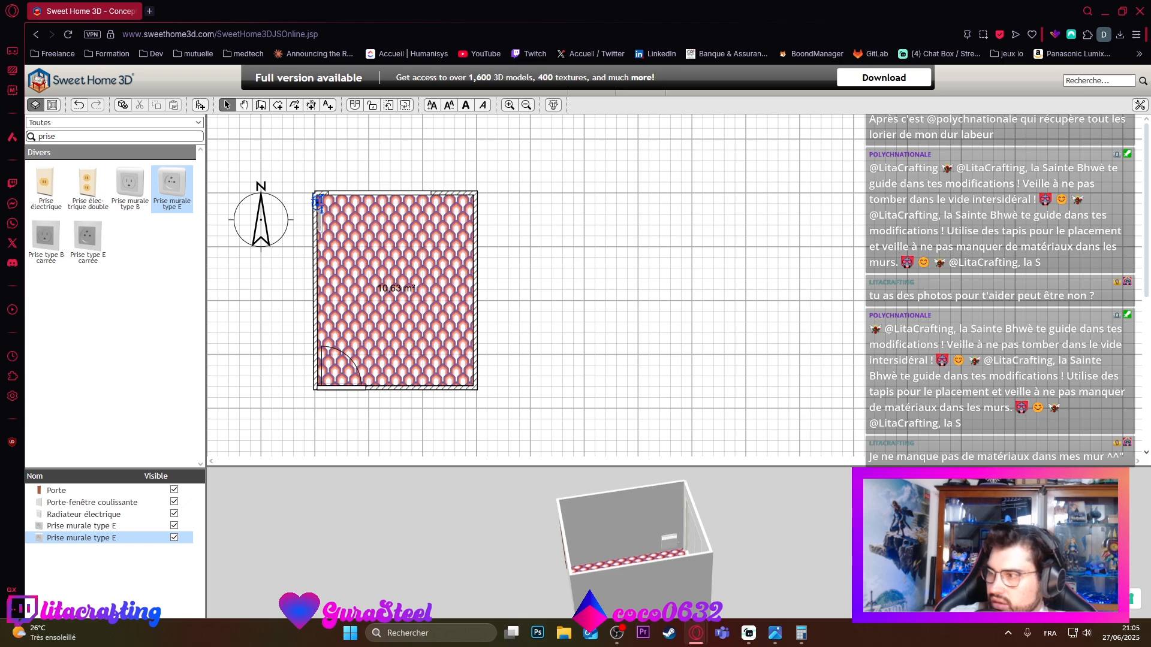
{"action": "double_click", "coordinate": [317, 202]}
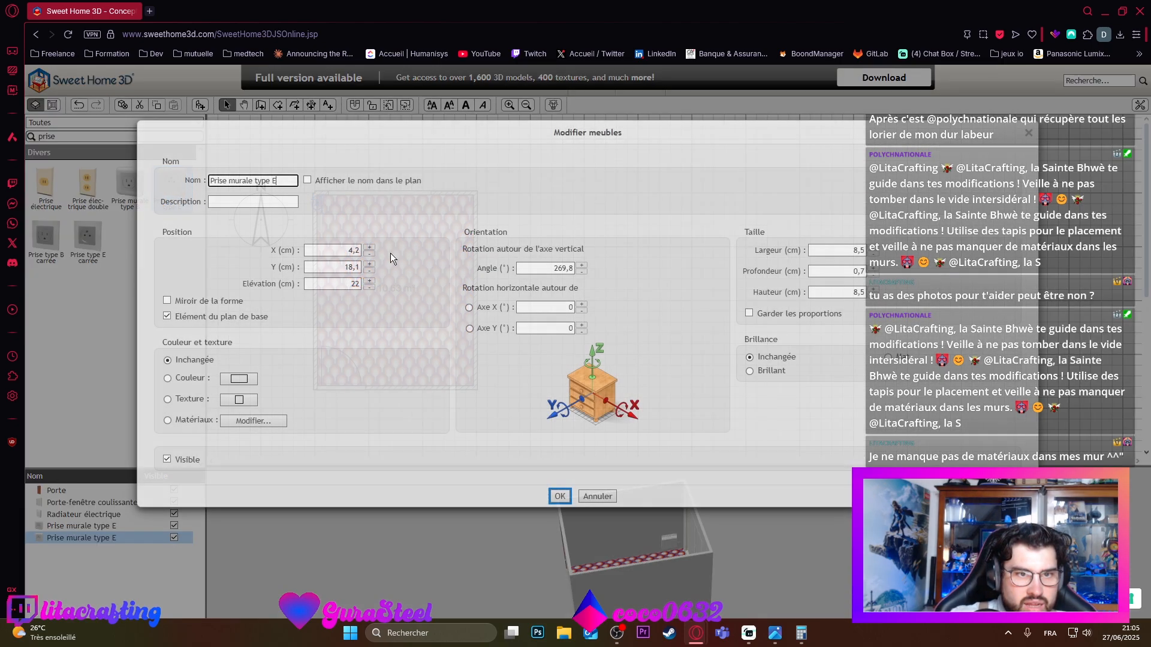
{"action": "left_click_drag", "start_coordinate": [345, 250], "coordinate": [401, 258]}
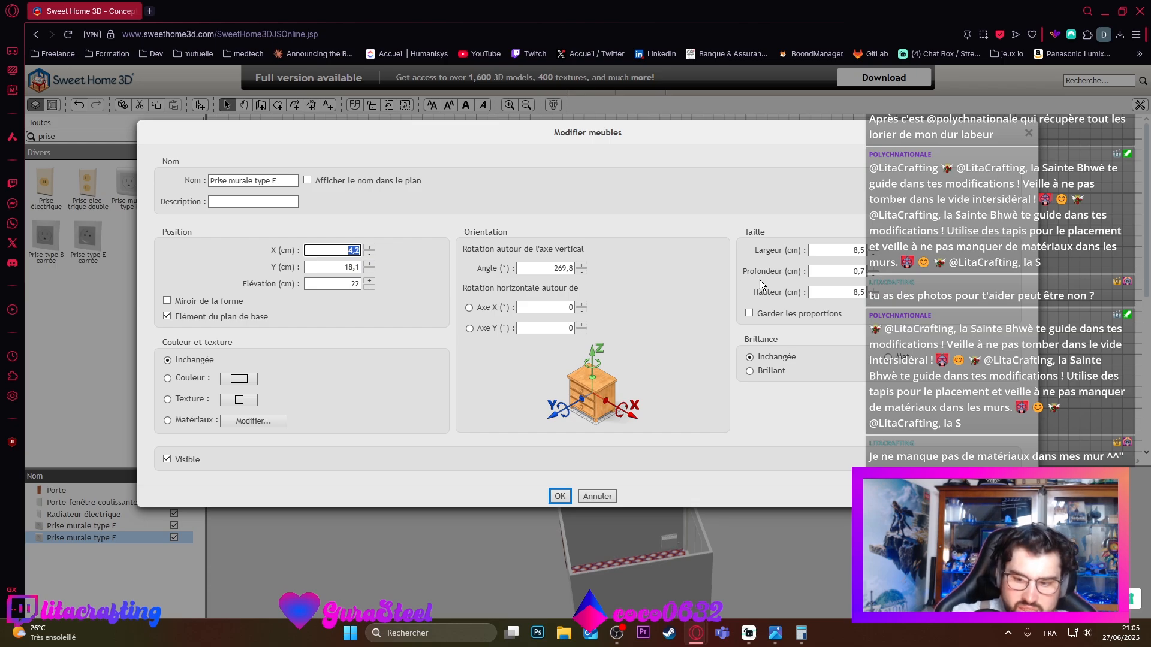
{"action": "double_click", "coordinate": [358, 266]}
{"action": "double_click", "coordinate": [351, 251]}
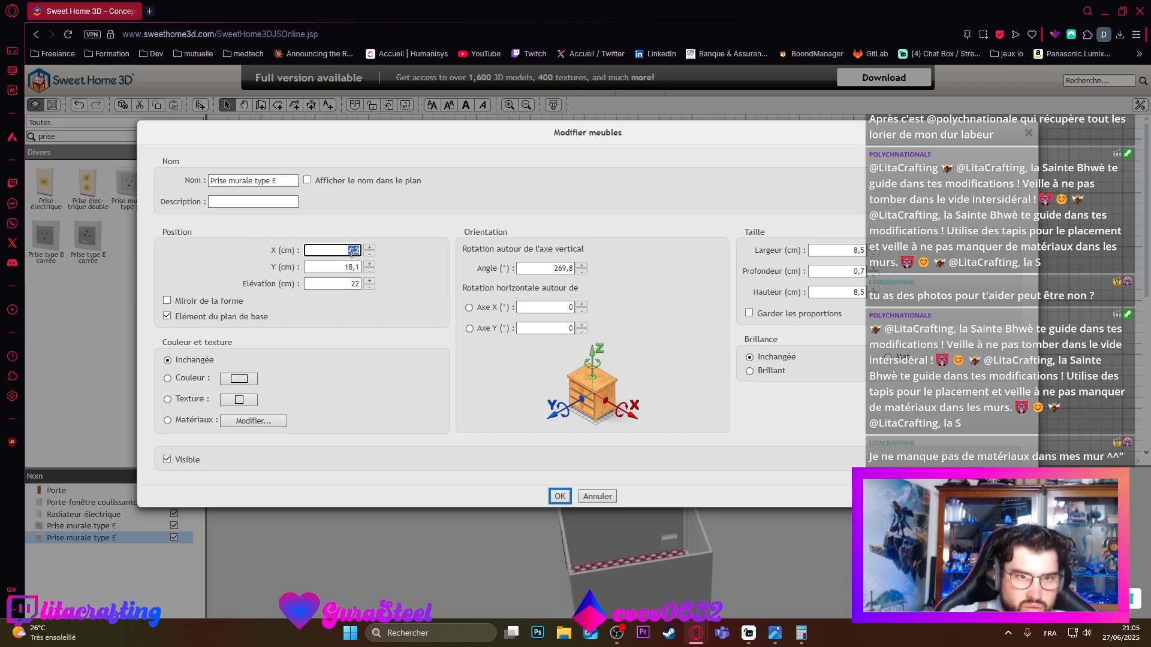
{"action": "double_click", "coordinate": [356, 266]}
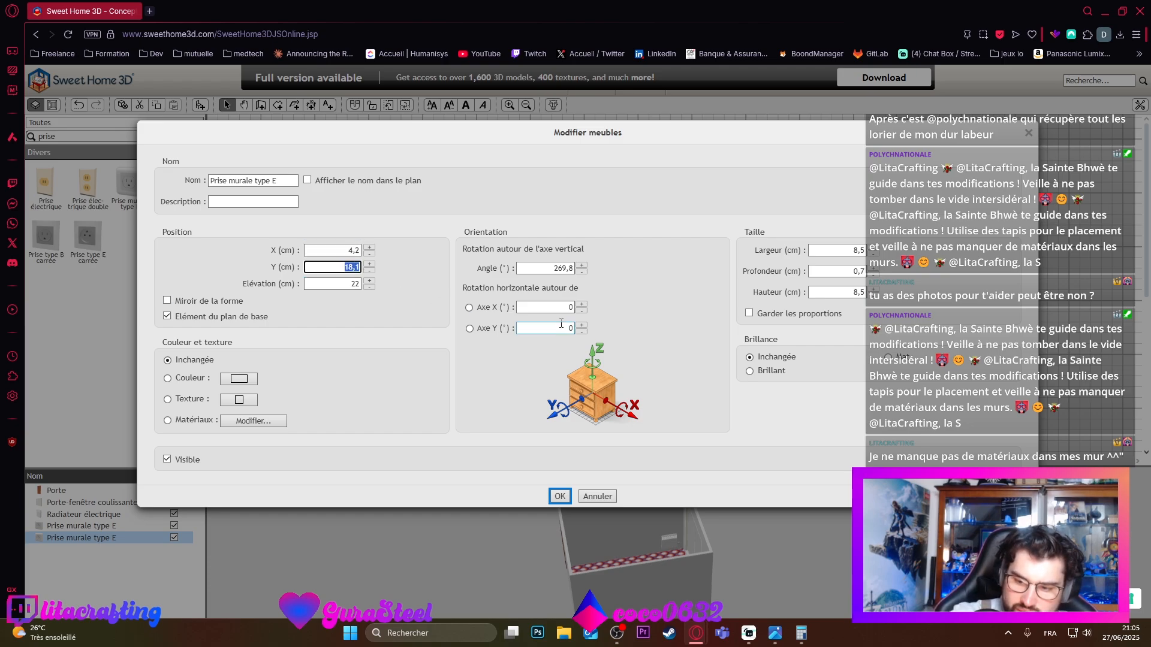
{"action": "type", "text": "13"}
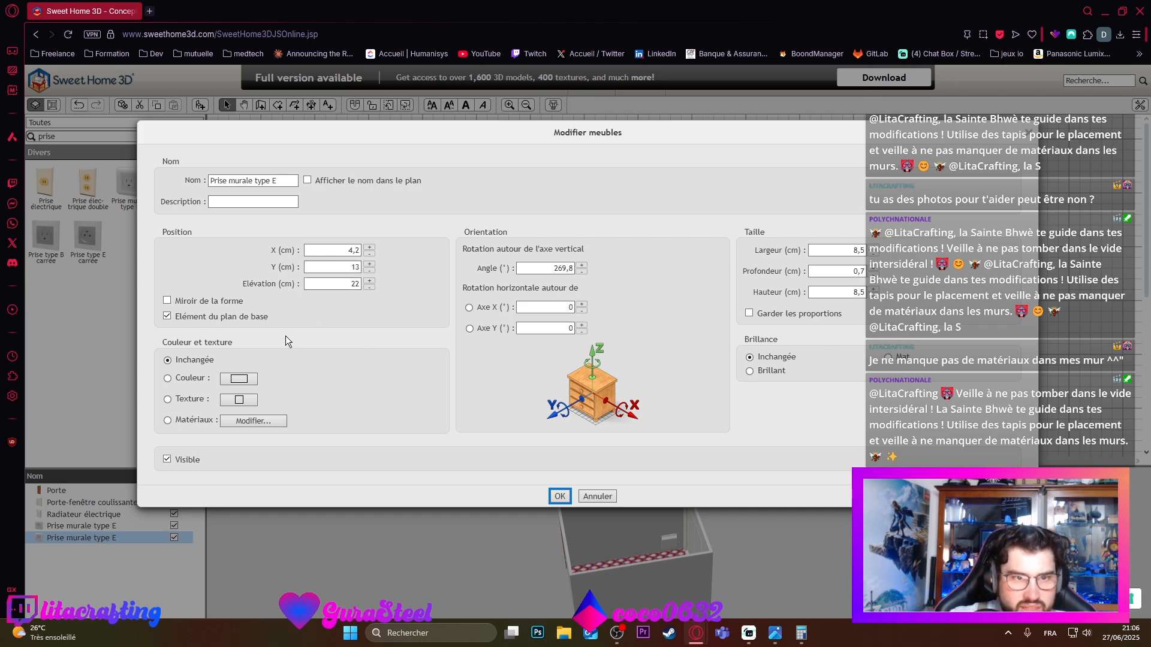
{"action": "left_click", "coordinate": [337, 252]}
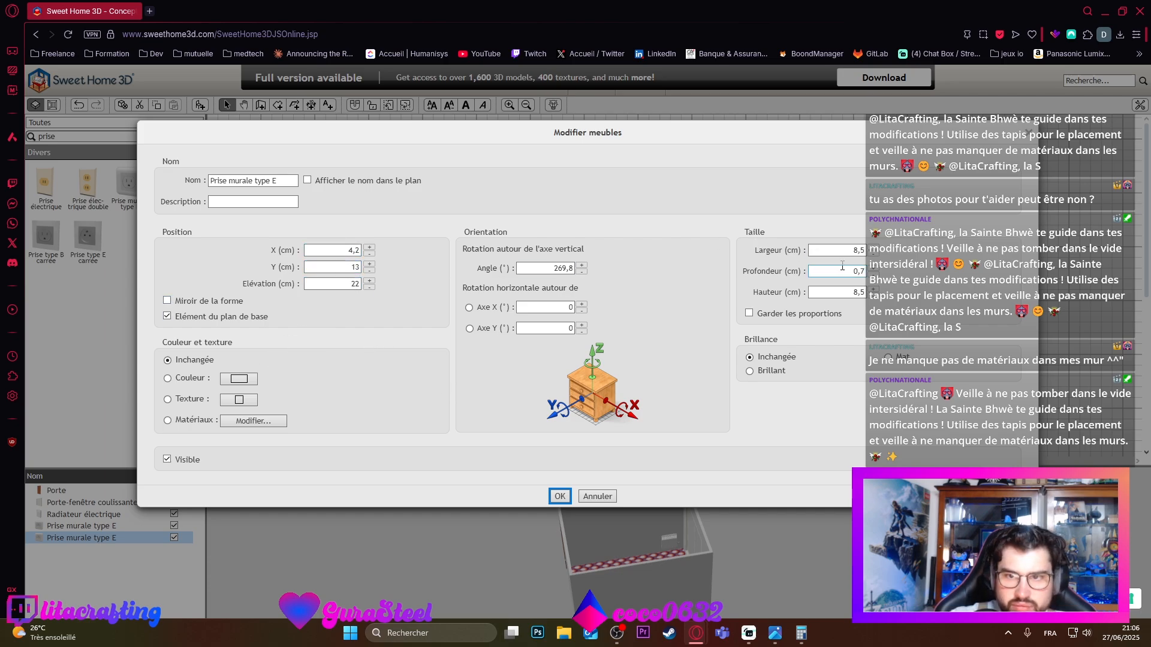
Step: Switch to the Windows calculator and compute 31,5 − 8,5 for the wall socket's elevation
{"action": "double_click", "coordinate": [356, 284]}
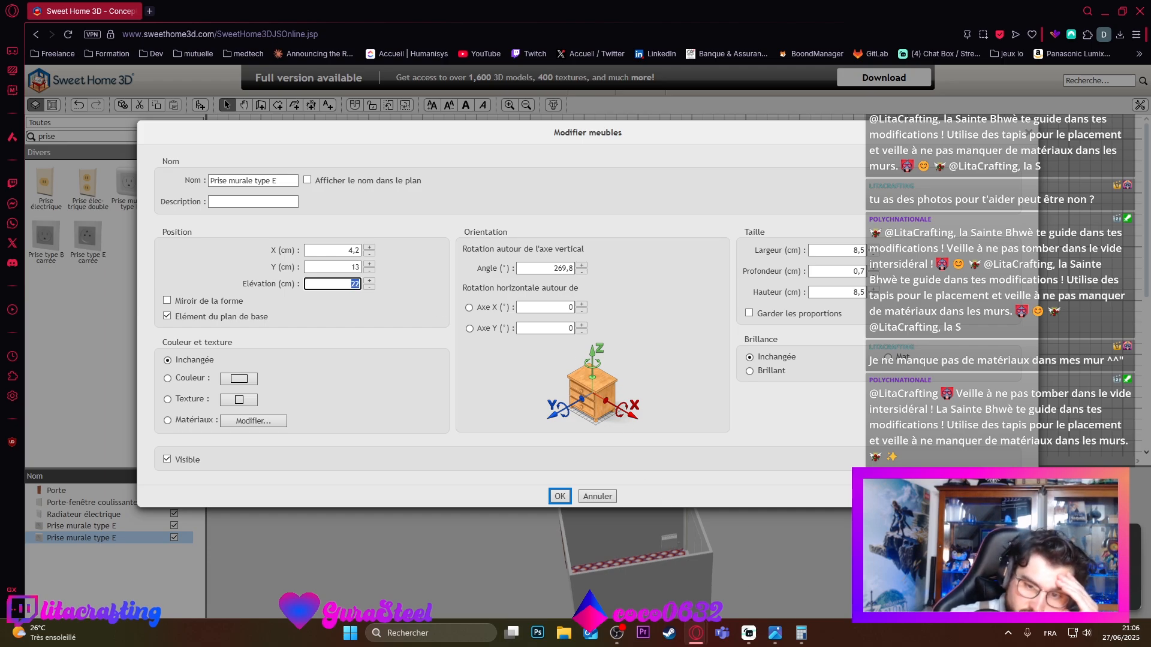
{"action": "left_click", "coordinate": [801, 633]}
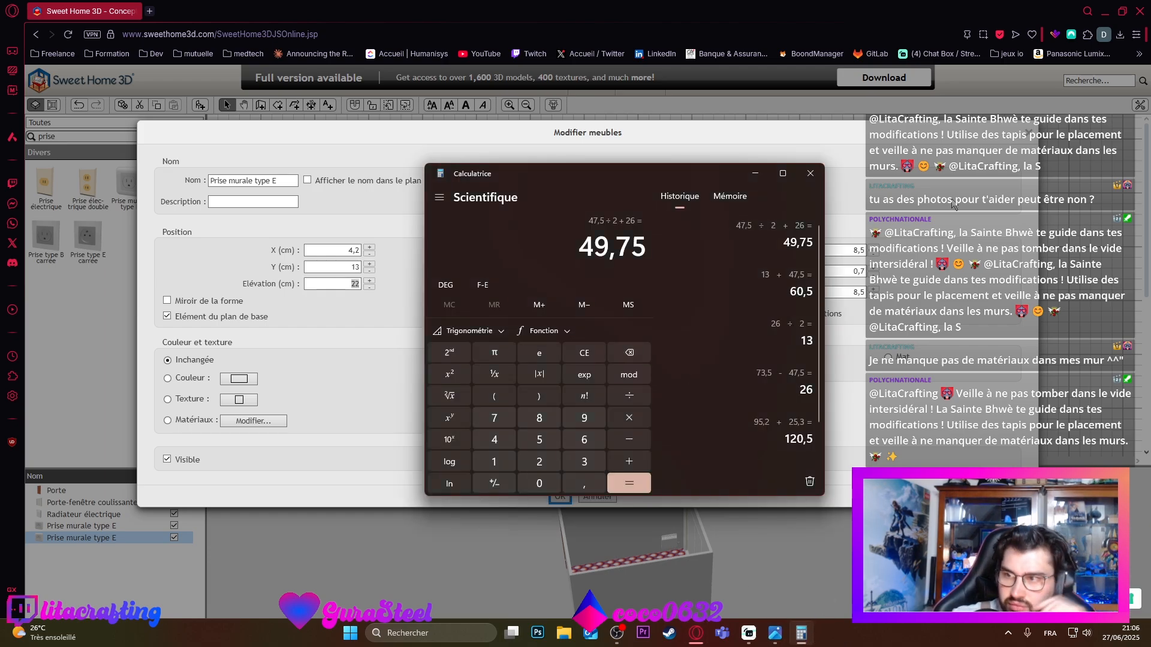
{"action": "left_click", "coordinate": [589, 462]}
{"action": "left_click", "coordinate": [509, 462]}
{"action": "left_click", "coordinate": [584, 483]}
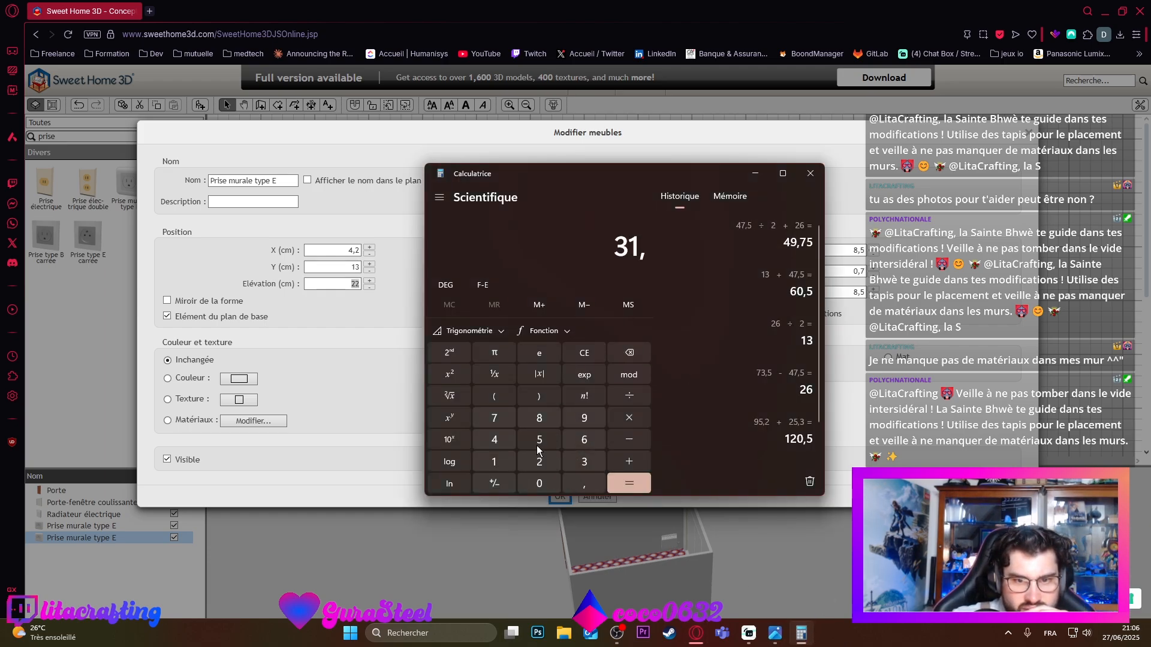
{"action": "left_click", "coordinate": [539, 439]}
{"action": "left_click", "coordinate": [634, 437]}
{"action": "left_click", "coordinate": [542, 417]}
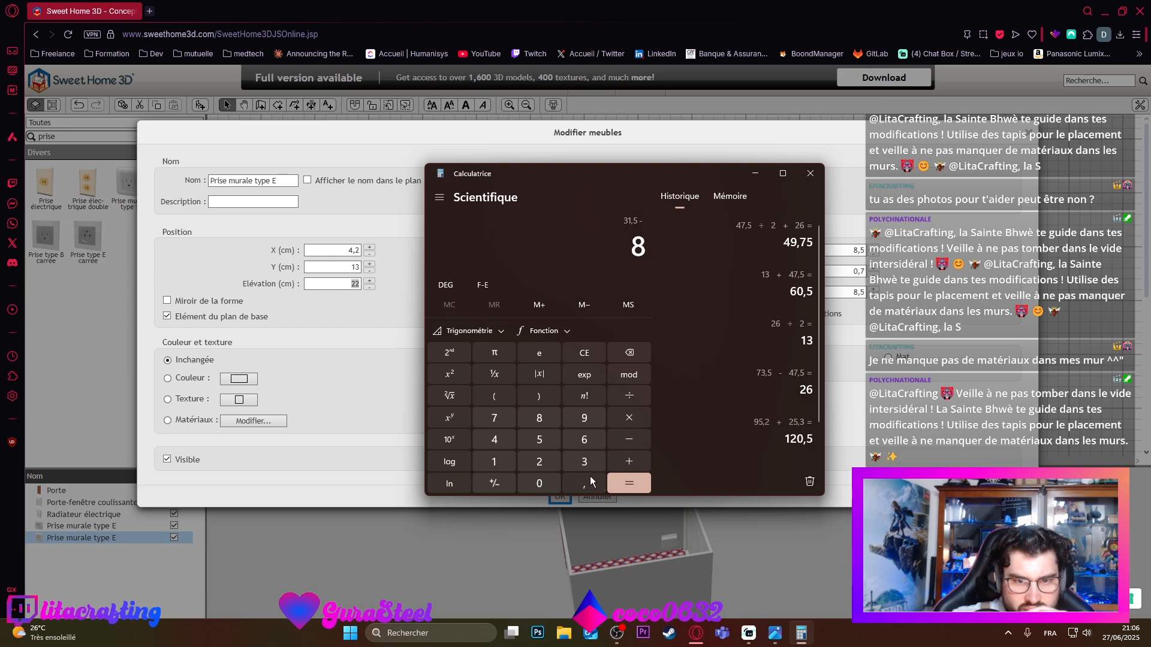
{"action": "left_click", "coordinate": [588, 480]}
{"action": "left_click", "coordinate": [539, 439]}
{"action": "left_click", "coordinate": [634, 481]}
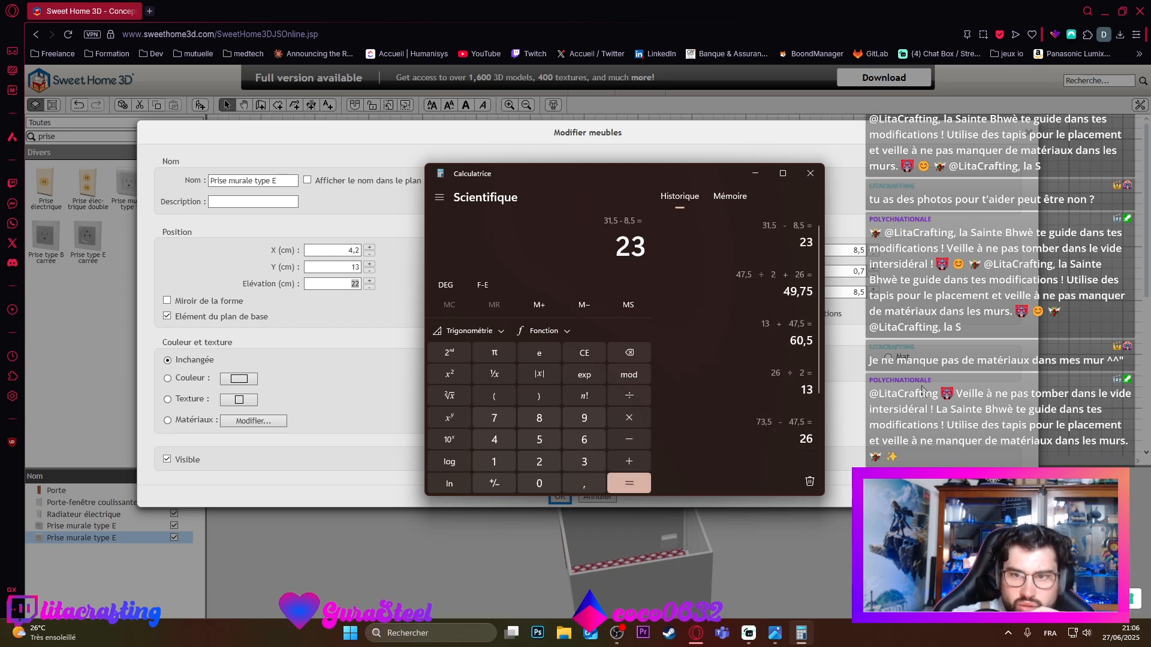
Step: Set the wall socket's elevation to 23 cm and apply the changes
{"action": "left_click", "coordinate": [845, 307]}
{"action": "left_click", "coordinate": [345, 284]}
{"action": "double_click", "coordinate": [345, 285]}
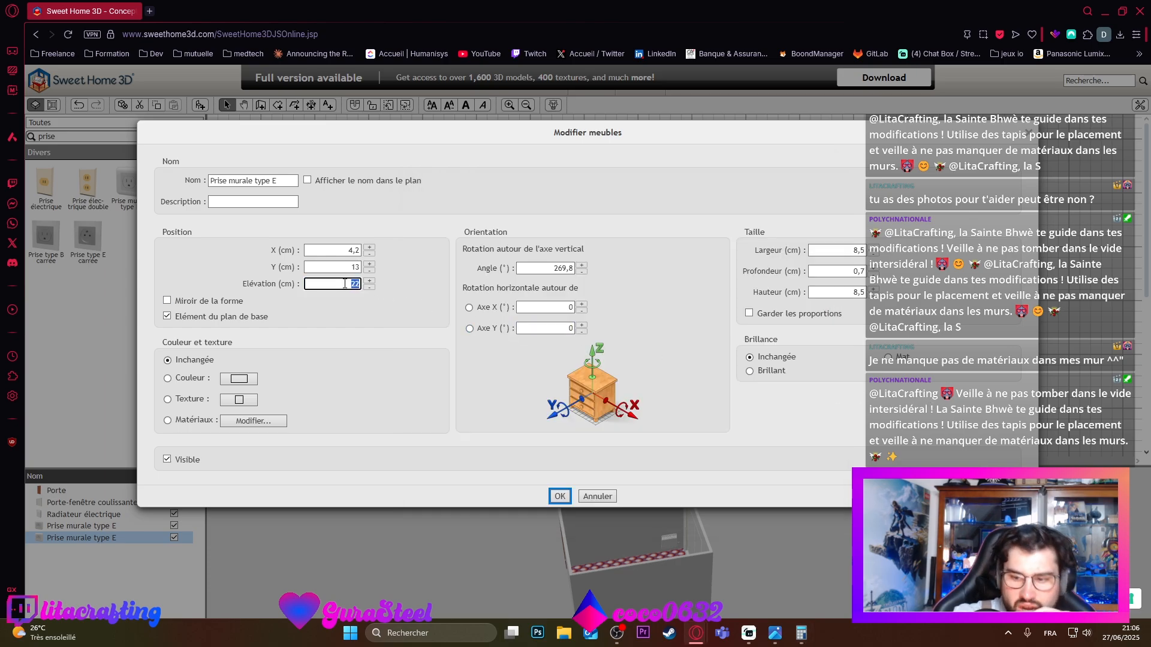
{"action": "type", "text": "23"}
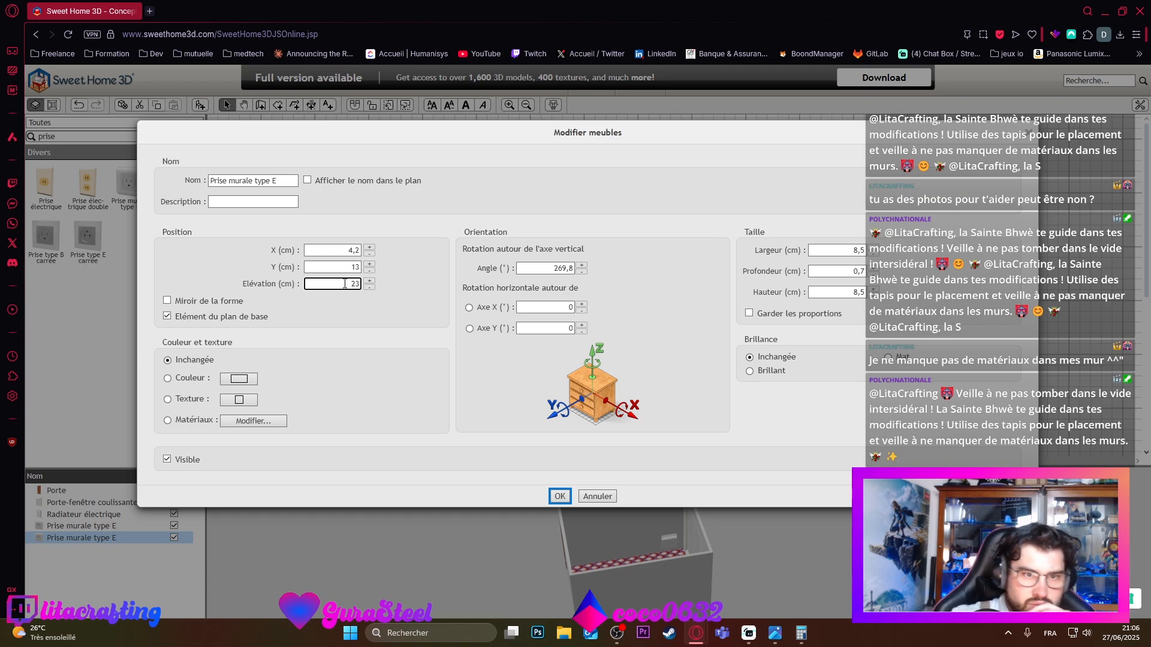
{"action": "left_click", "coordinate": [559, 496]}
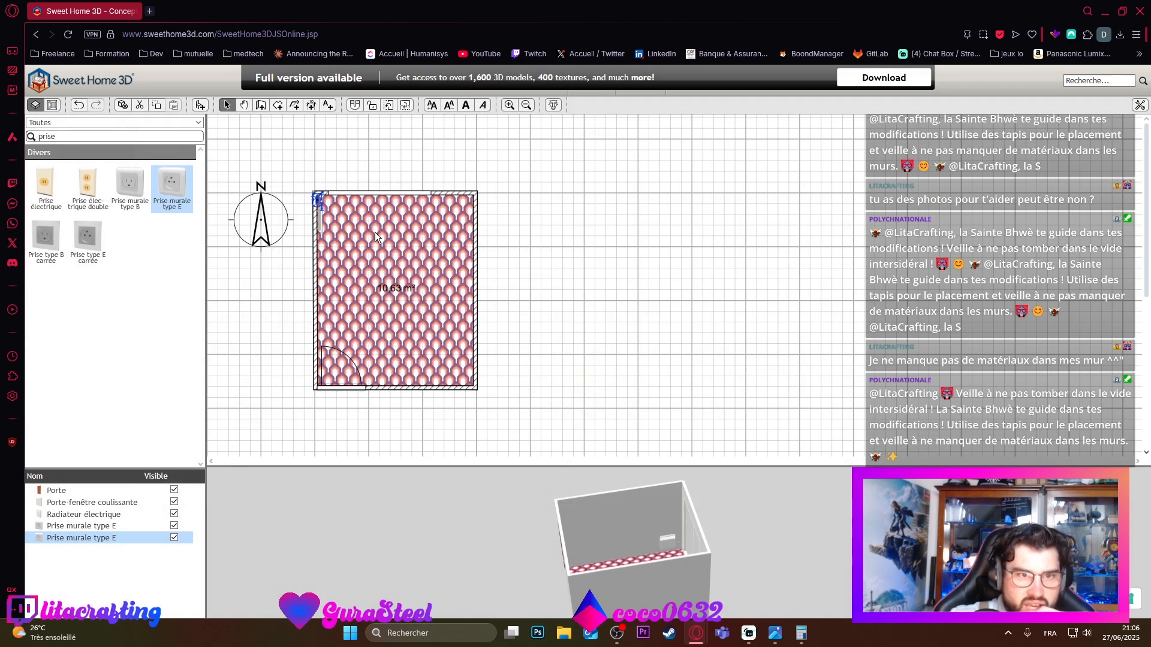
Step: Undo the accidental floor move and examine the wall socket beside the radiator up close in 3D
{"action": "left_click_drag", "start_coordinate": [375, 232], "coordinate": [357, 257]}
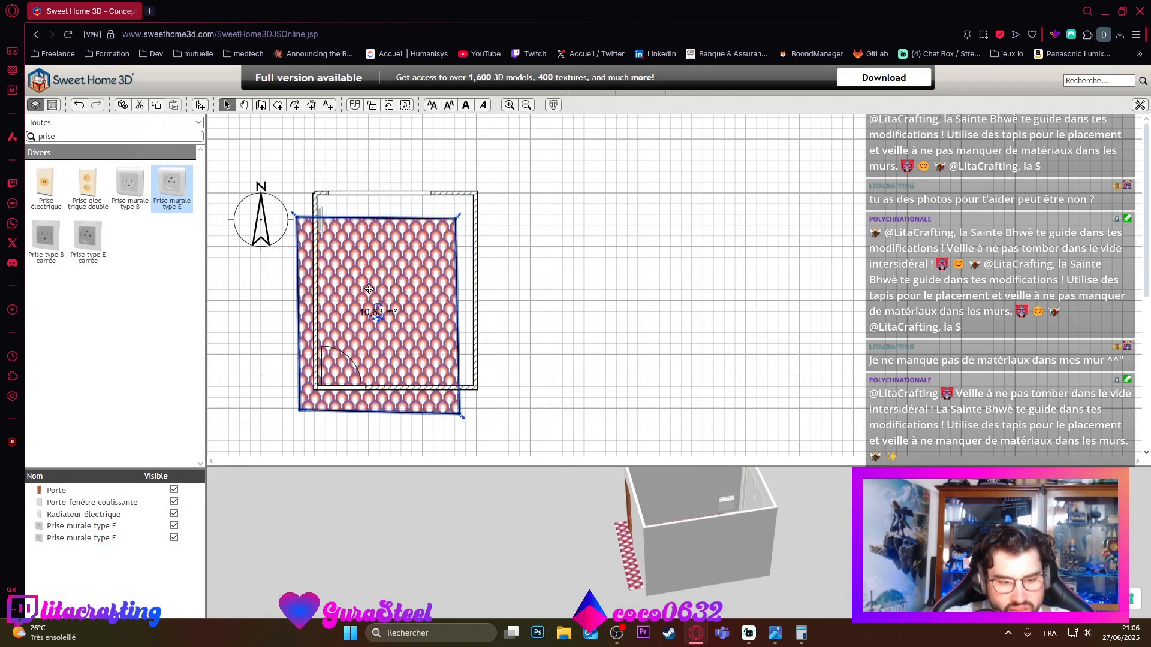
{"action": "key", "text": "ctrl+z"}
{"action": "left_click_drag", "start_coordinate": [632, 509], "coordinate": [686, 580]}
{"action": "scroll", "coordinate": [688, 556], "scroll_direction": "up", "scroll_amount": 5}
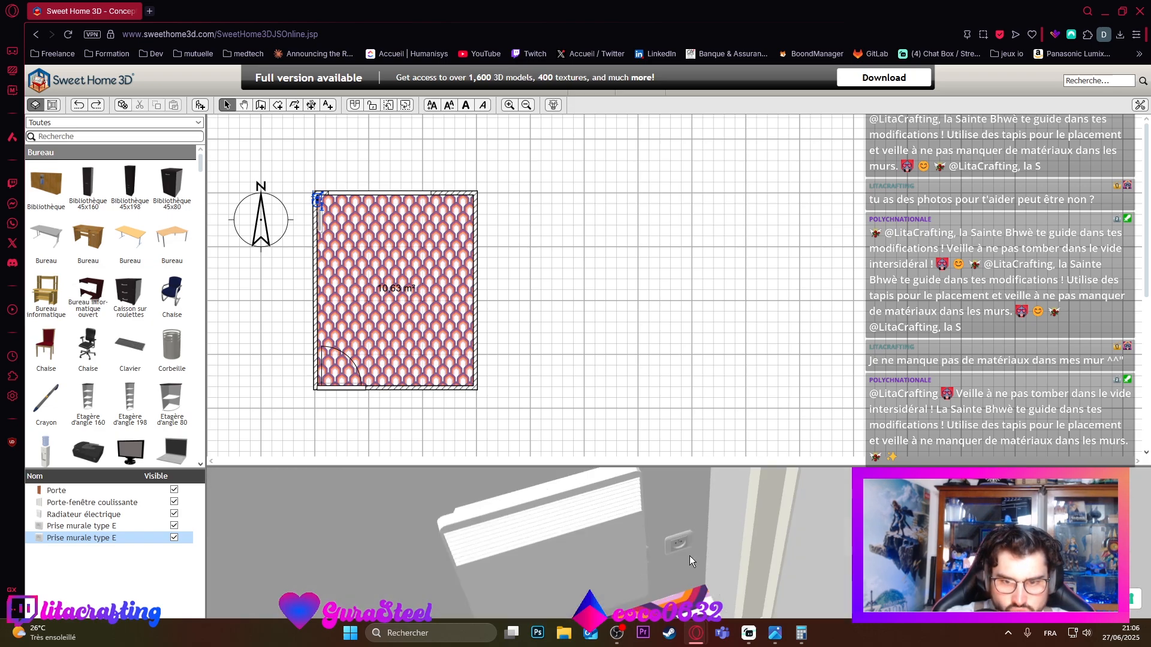
{"action": "scroll", "coordinate": [685, 552], "scroll_direction": "down", "scroll_amount": 3}
{"action": "scroll", "coordinate": [683, 543], "scroll_direction": "up", "scroll_amount": 8}
{"action": "scroll", "coordinate": [682, 541], "scroll_direction": "down", "scroll_amount": 9}
{"action": "scroll", "coordinate": [682, 548], "scroll_direction": "up", "scroll_amount": 7}
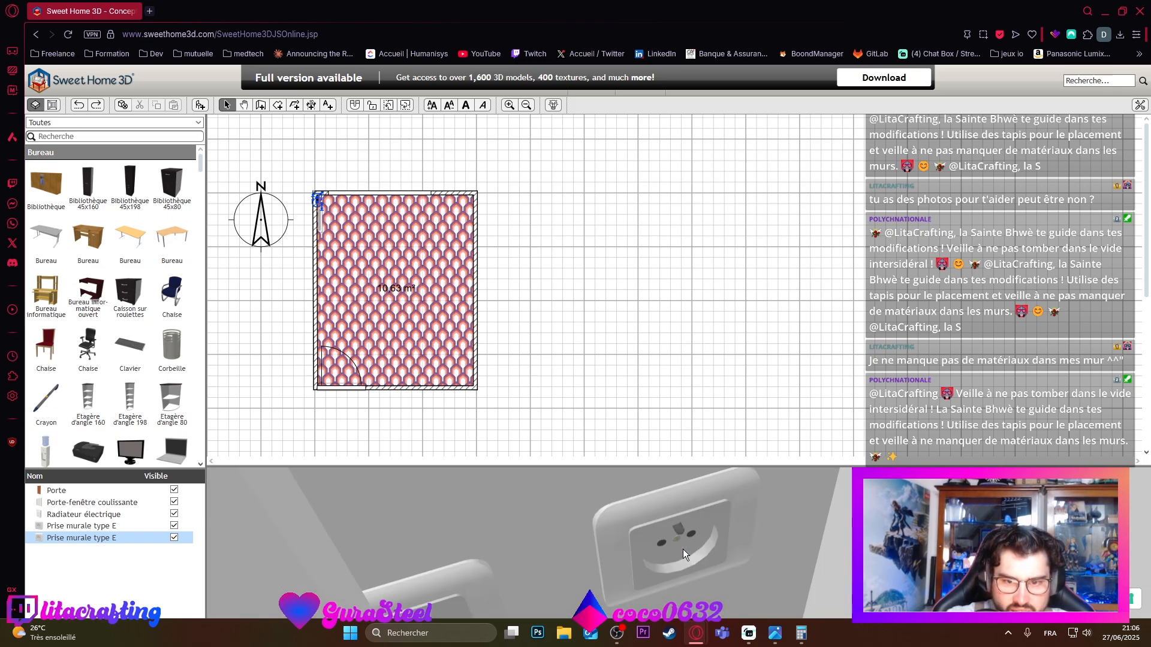
{"action": "scroll", "coordinate": [681, 544], "scroll_direction": "down", "scroll_amount": 8}
{"action": "scroll", "coordinate": [680, 542], "scroll_direction": "up", "scroll_amount": 7}
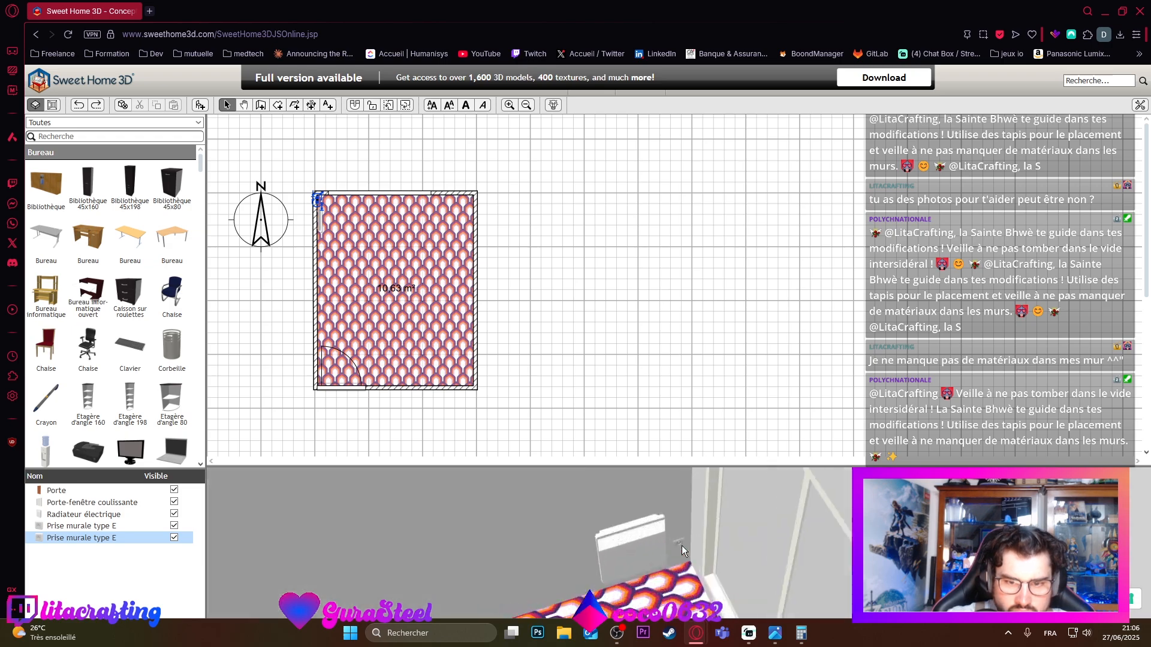
{"action": "scroll", "coordinate": [680, 549], "scroll_direction": "down", "scroll_amount": 6}
Step: Enlarge the 3D view to examine the whole furnished room, restore the plan's size and clear the selection
{"action": "left_click_drag", "start_coordinate": [670, 558], "coordinate": [641, 159]}
{"action": "left_click_drag", "start_coordinate": [594, 386], "coordinate": [664, 406]}
{"action": "scroll", "coordinate": [671, 437], "scroll_direction": "up", "scroll_amount": 5}
{"action": "left_click_drag", "start_coordinate": [676, 467], "coordinate": [699, 358]}
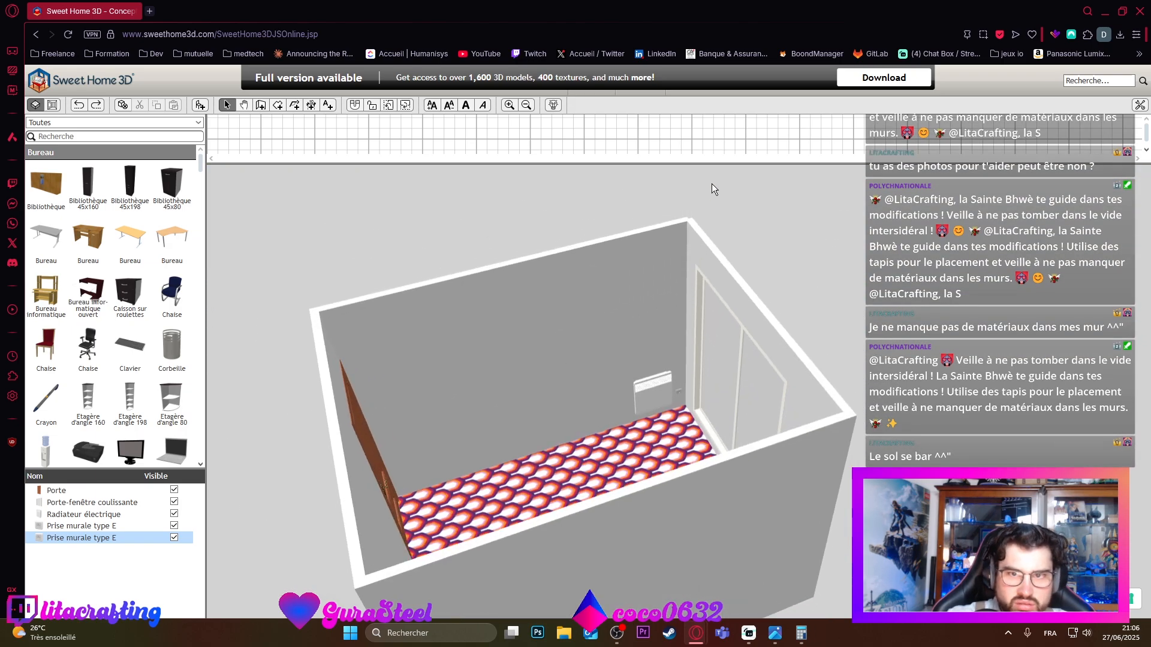
{"action": "left_click_drag", "start_coordinate": [712, 164], "coordinate": [711, 477]}
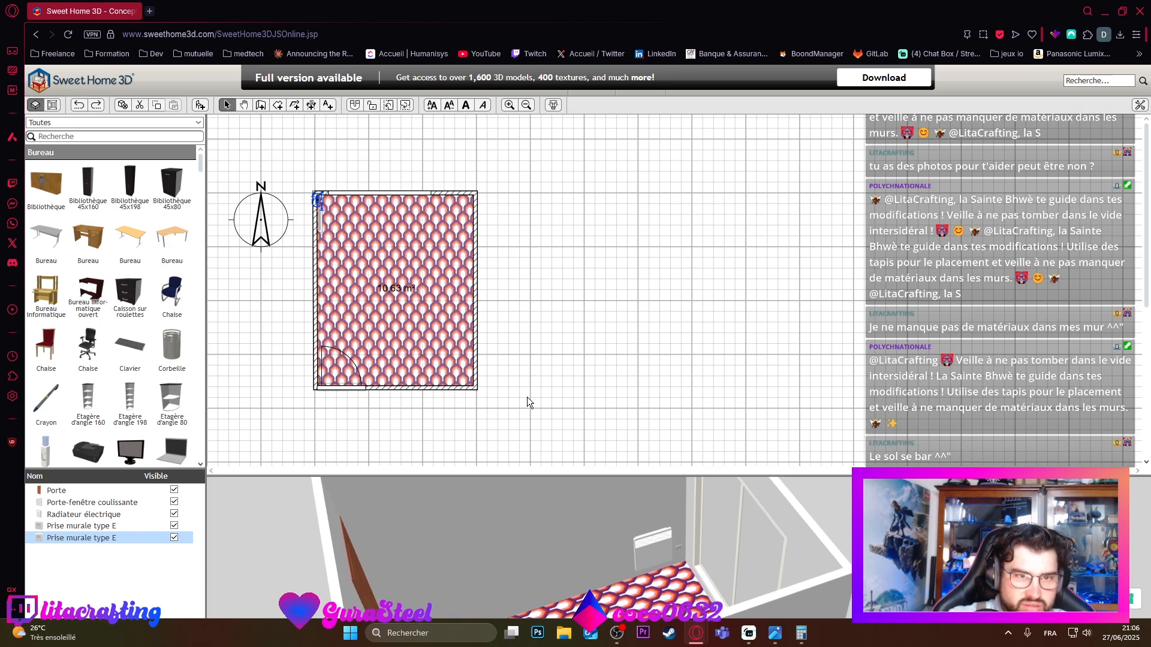
{"action": "left_click", "coordinate": [584, 371]}
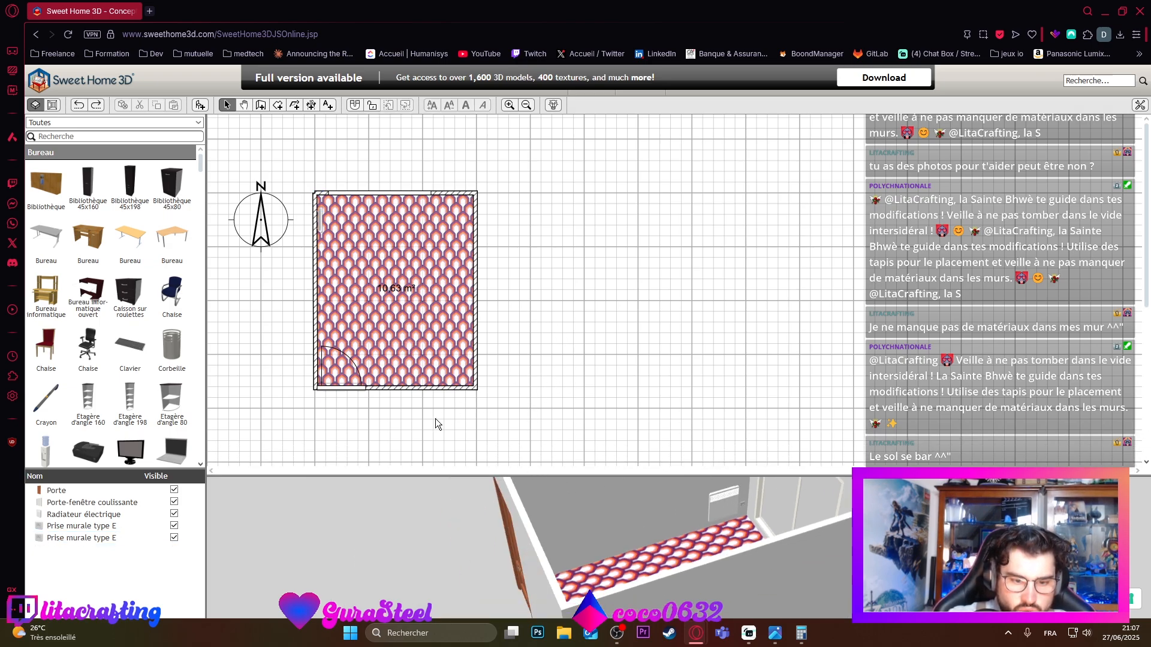
Step: Search the catalogue for "prise" and place another Prise murale type E on the west wall at about Y 118 cm
{"action": "left_click", "coordinate": [91, 135]}
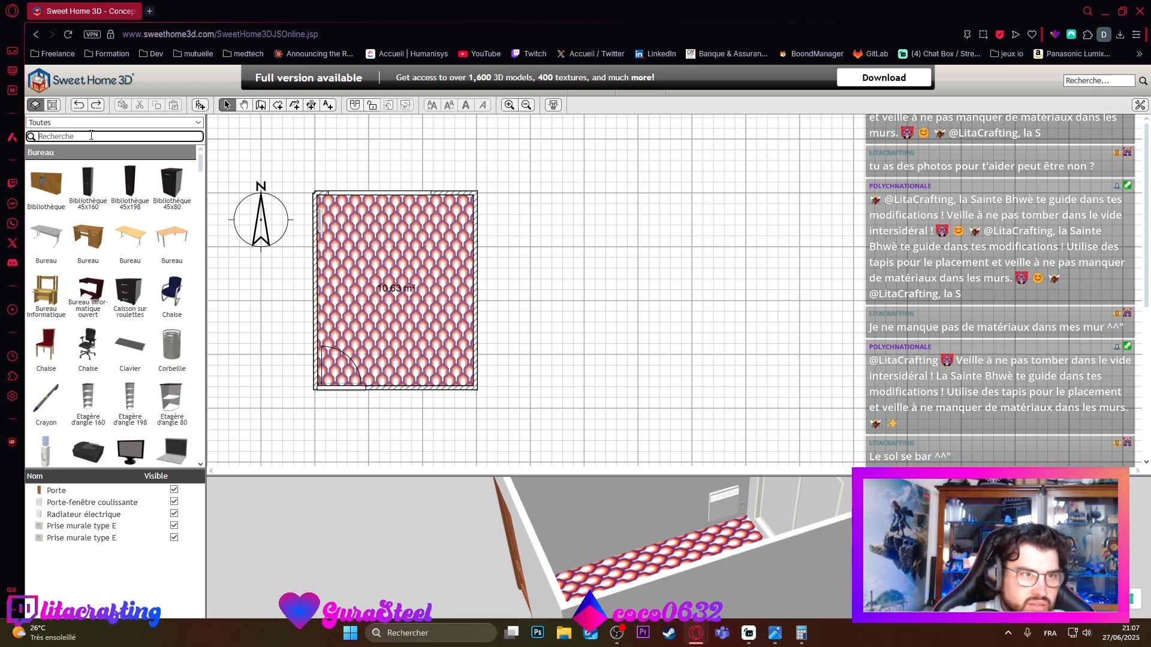
{"action": "type", "text": "prise"}
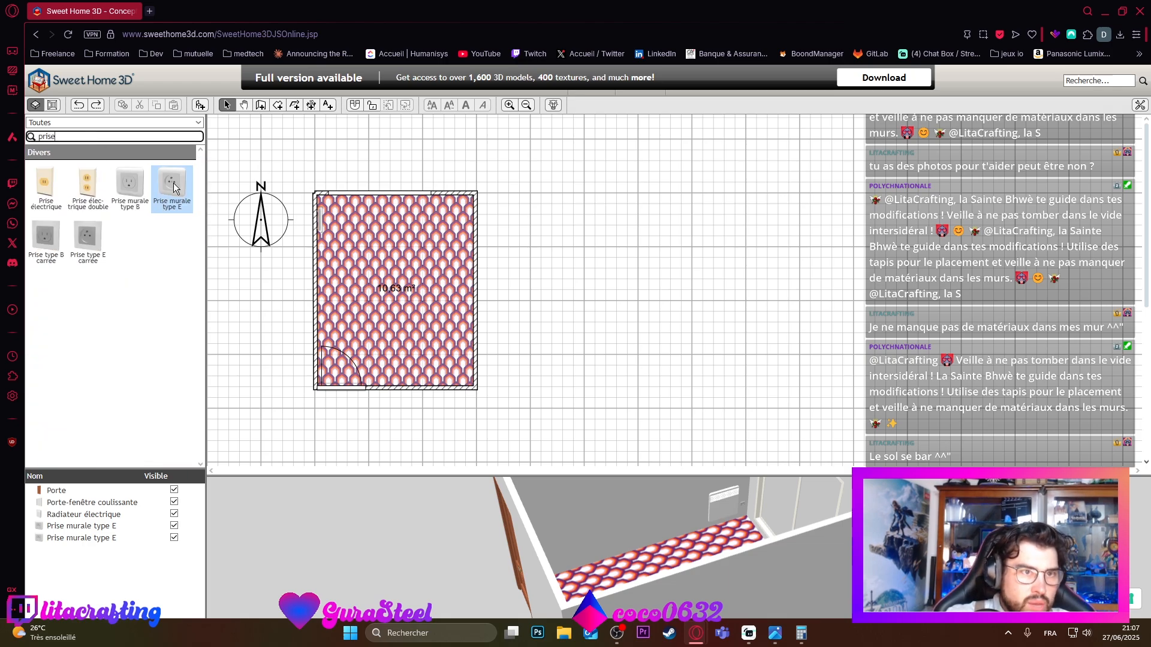
{"action": "left_click_drag", "start_coordinate": [174, 182], "coordinate": [318, 255]}
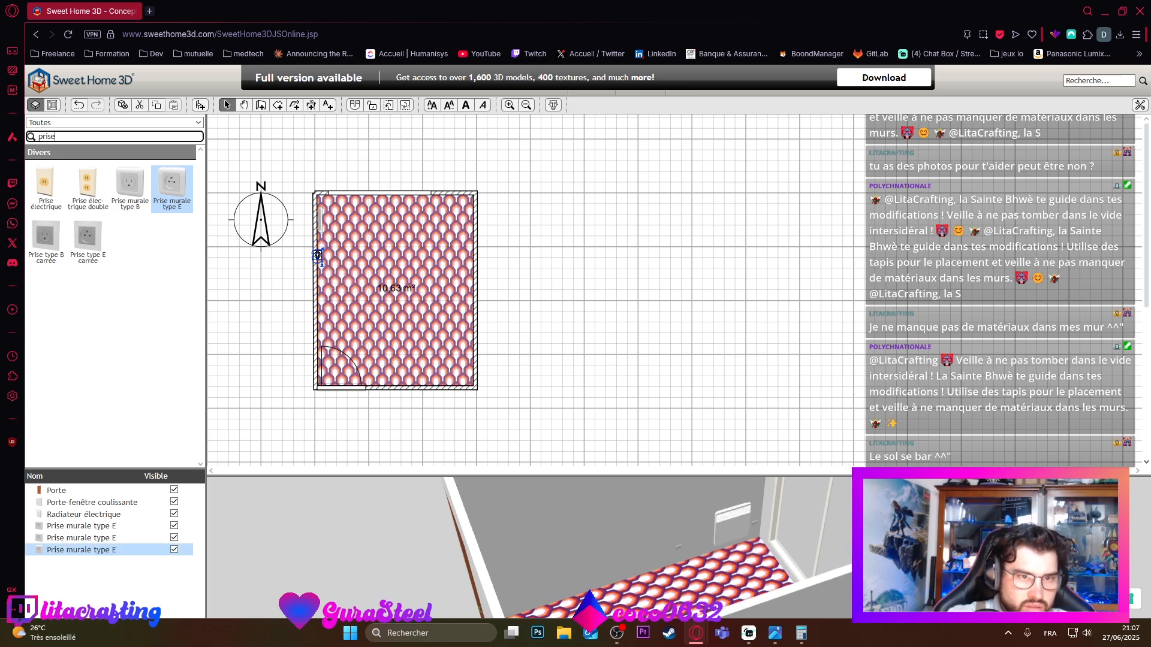
Step: Open the properties of the new socket on the west wall and calculate 8,5 ÷ 2 + 96,5 in Calculator for its Y position
{"action": "double_click", "coordinate": [318, 255]}
{"action": "left_click", "coordinate": [351, 252]}
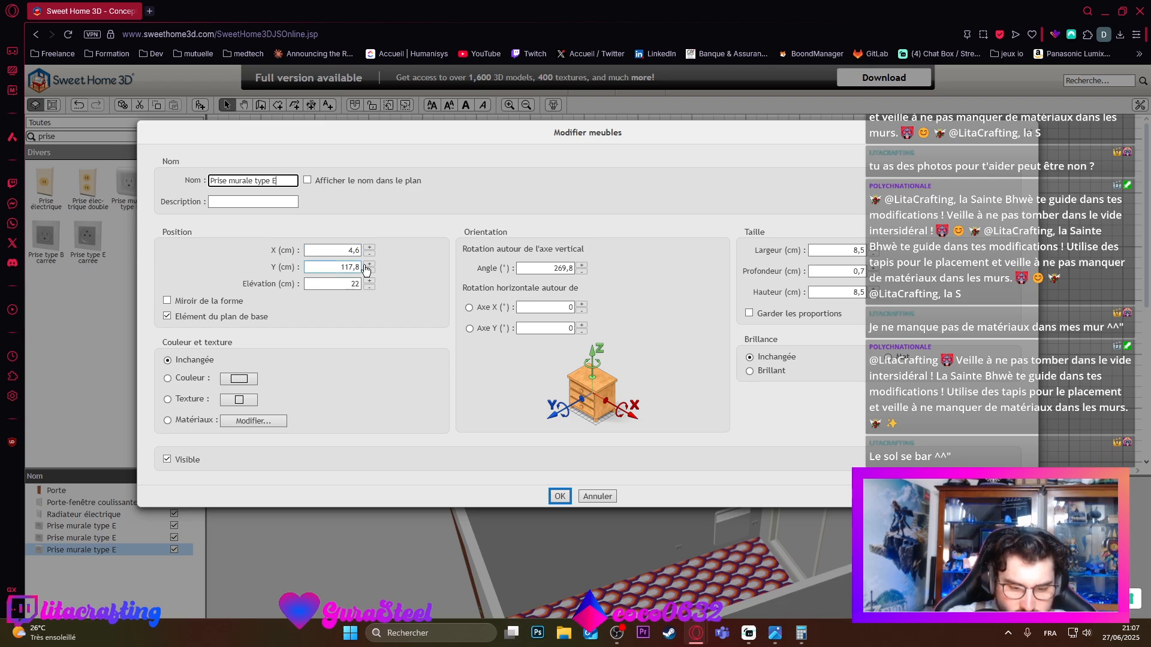
{"action": "left_click", "coordinate": [802, 634]}
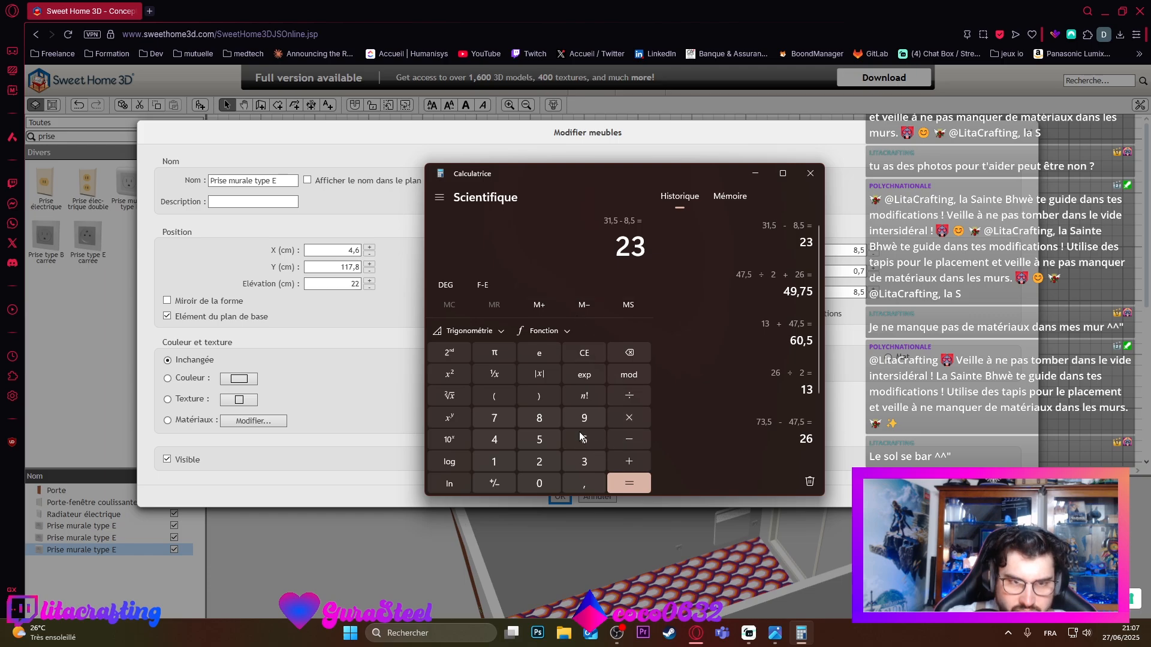
{"action": "left_click_drag", "start_coordinate": [532, 174], "coordinate": [563, 220]}
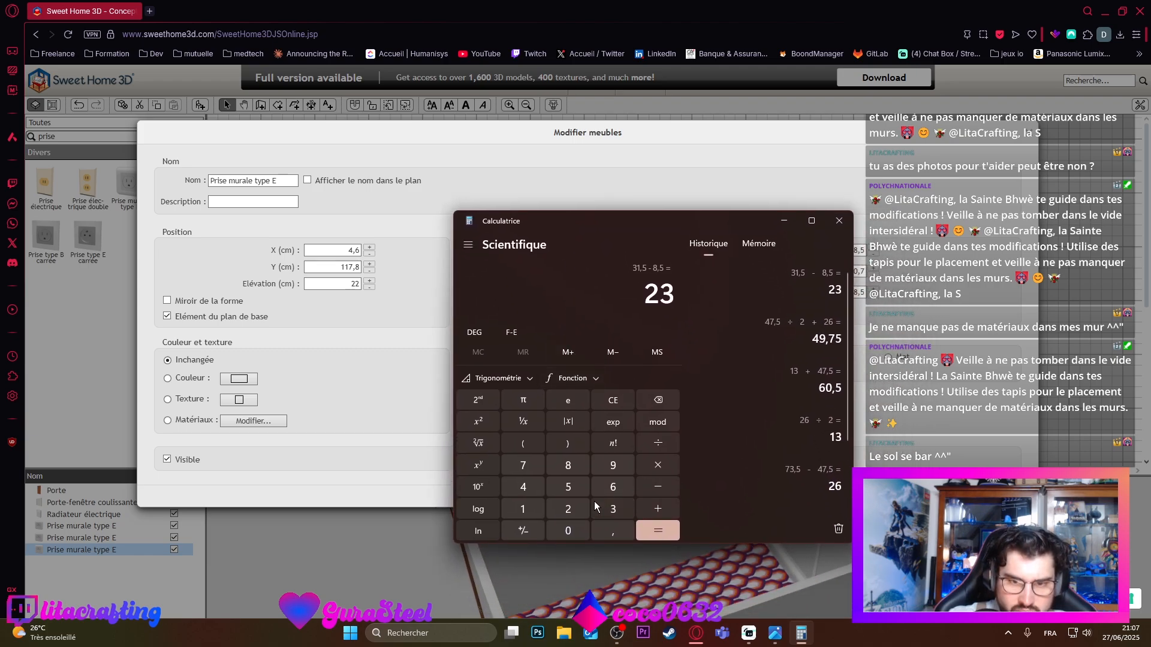
{"action": "left_click", "coordinate": [569, 467]}
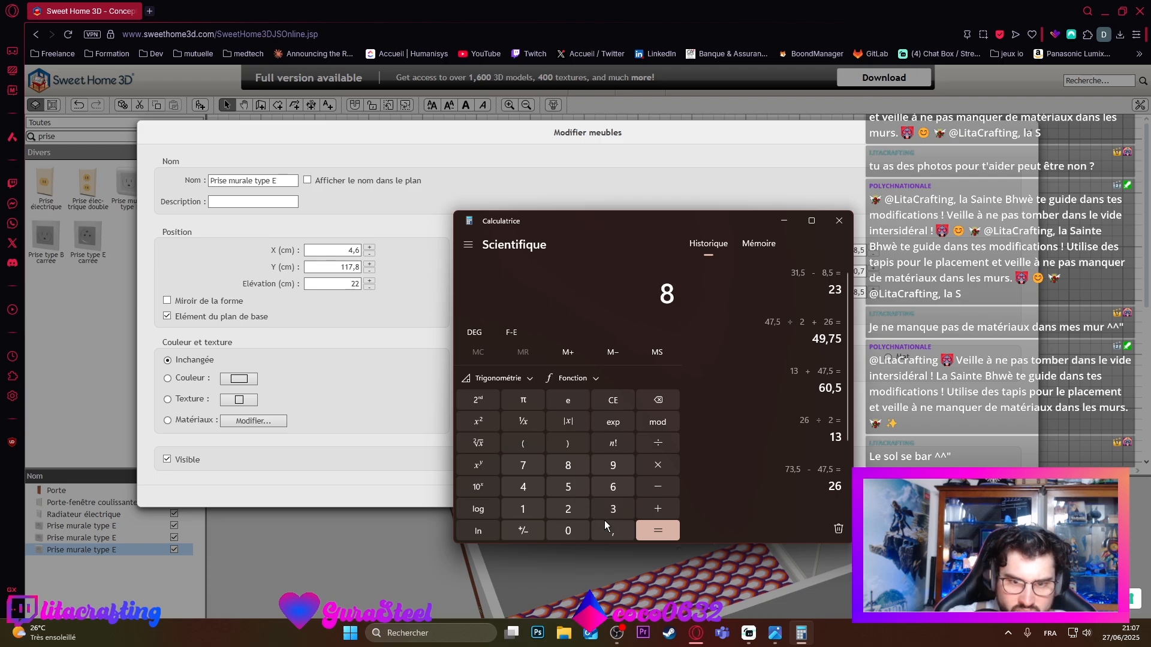
{"action": "left_click", "coordinate": [610, 527]}
{"action": "left_click", "coordinate": [570, 488]}
{"action": "left_click", "coordinate": [658, 443]}
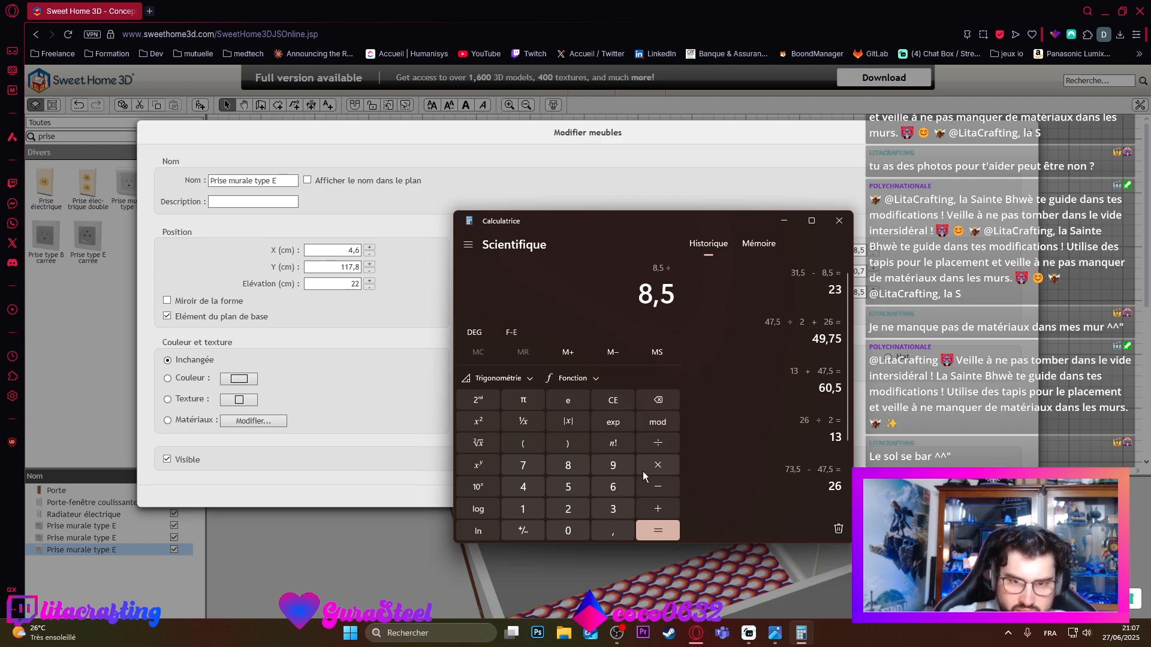
{"action": "left_click", "coordinate": [568, 509]}
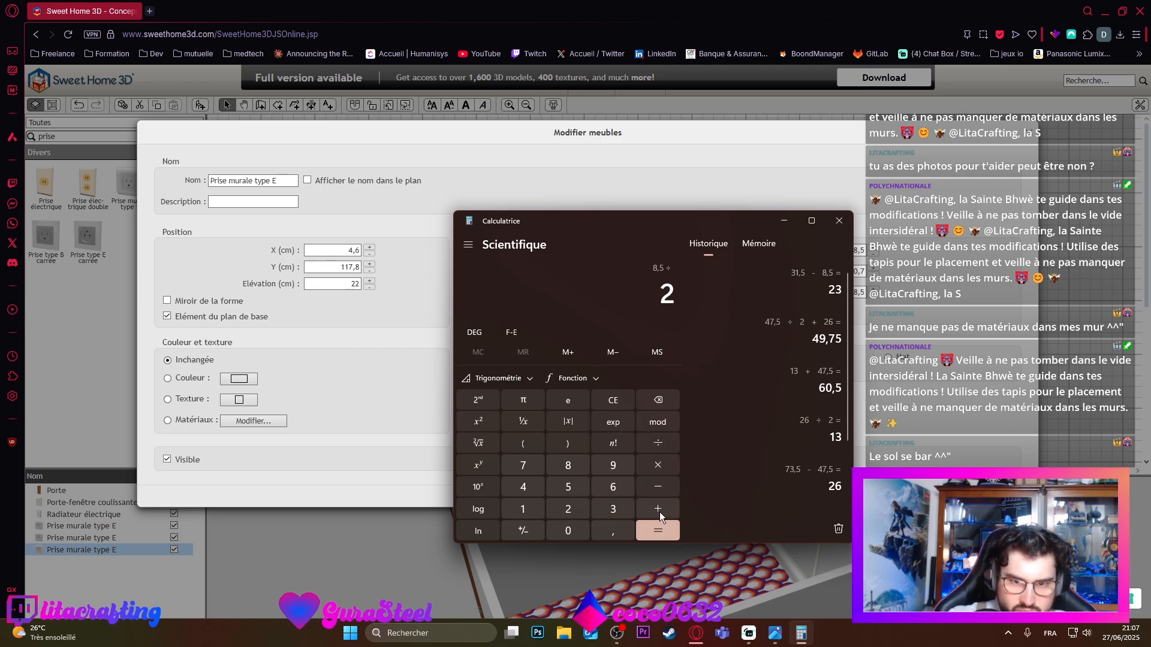
{"action": "left_click", "coordinate": [658, 509]}
{"action": "left_click", "coordinate": [611, 466]}
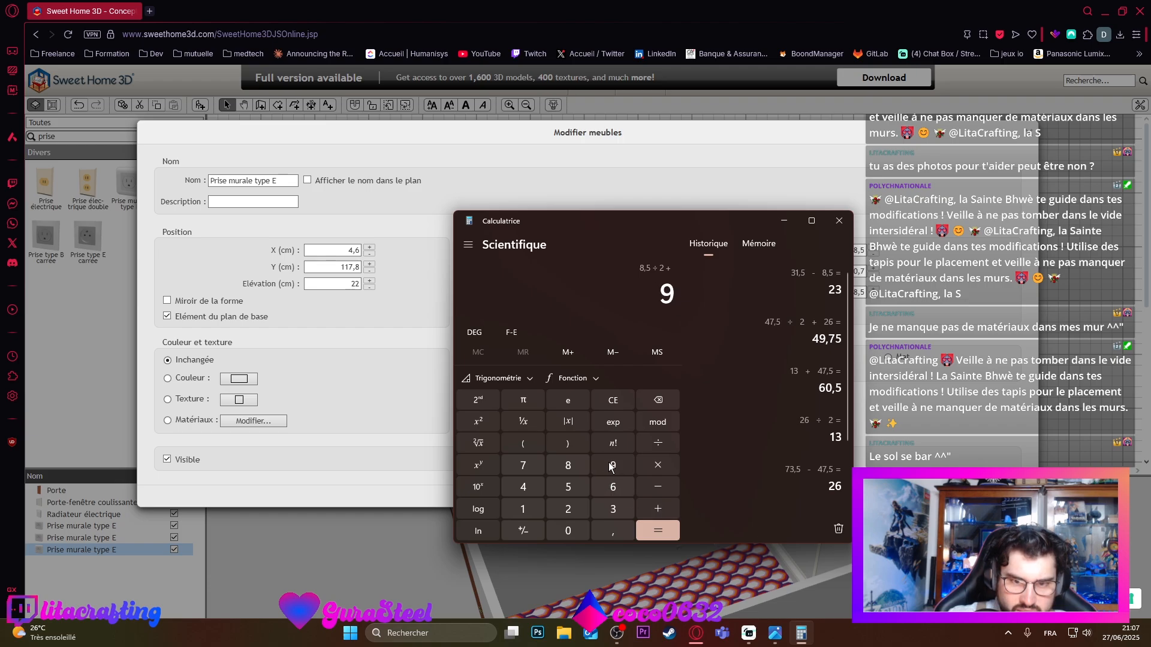
{"action": "left_click", "coordinate": [613, 493]}
{"action": "left_click", "coordinate": [612, 530]}
{"action": "left_click", "coordinate": [568, 487]}
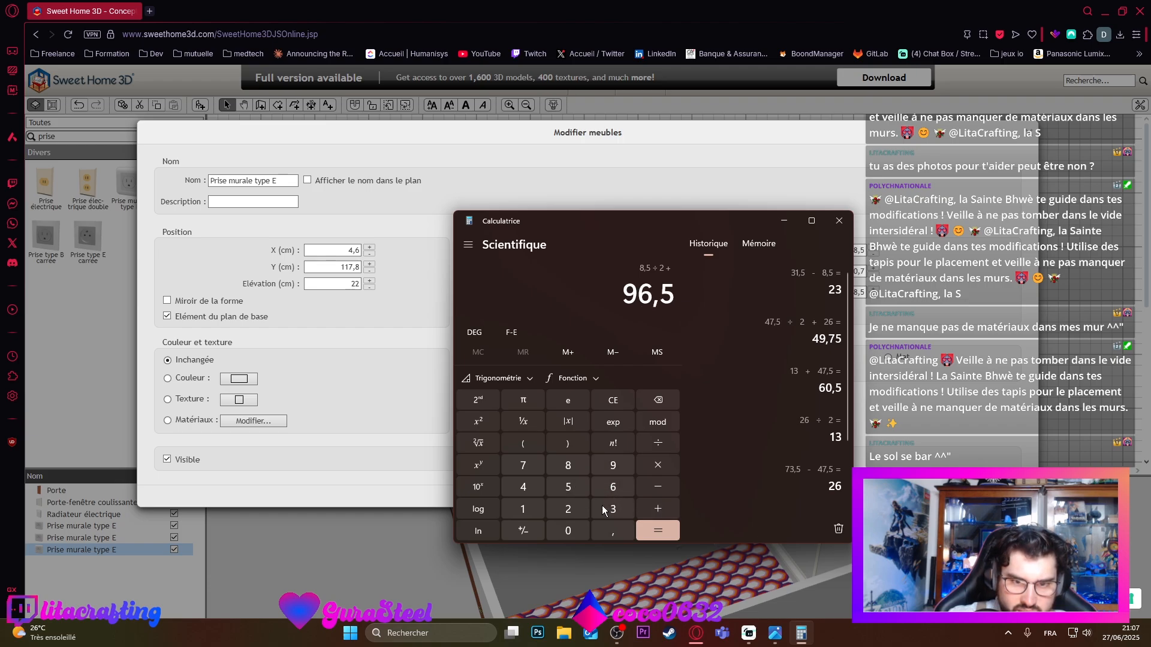
{"action": "left_click", "coordinate": [663, 533]}
Step: Copy the calculated result and set the socket's Y position to 100,75 cm
{"action": "double_click", "coordinate": [674, 302]}
{"action": "key", "text": "ctrl+c"}
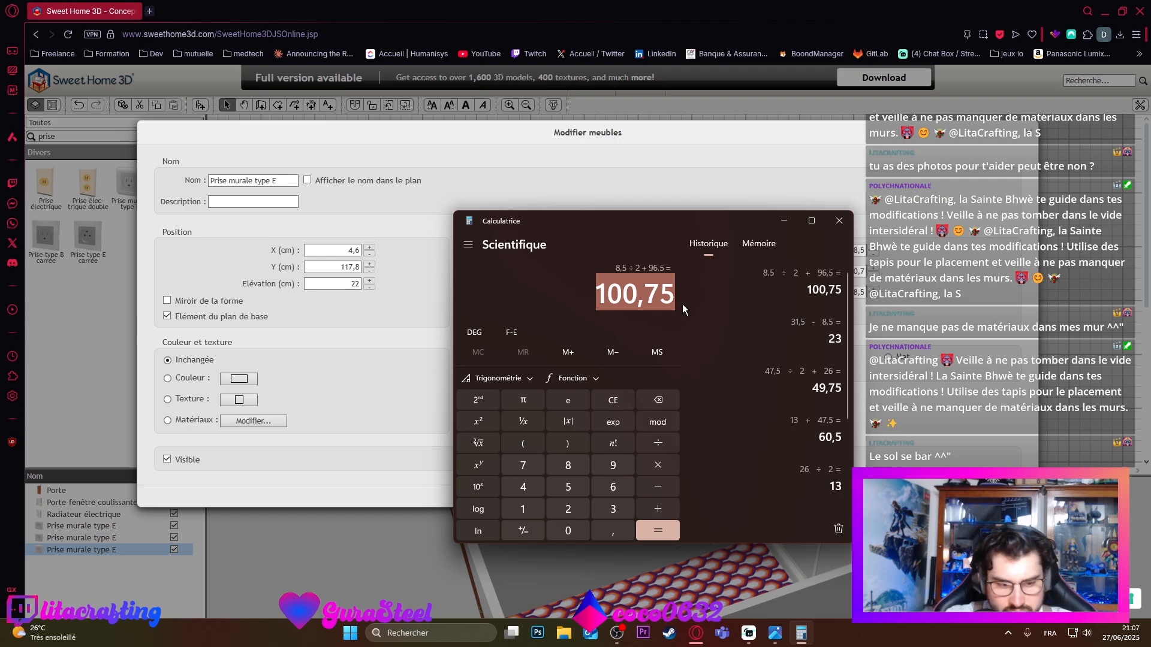
{"action": "left_click", "coordinate": [391, 323]}
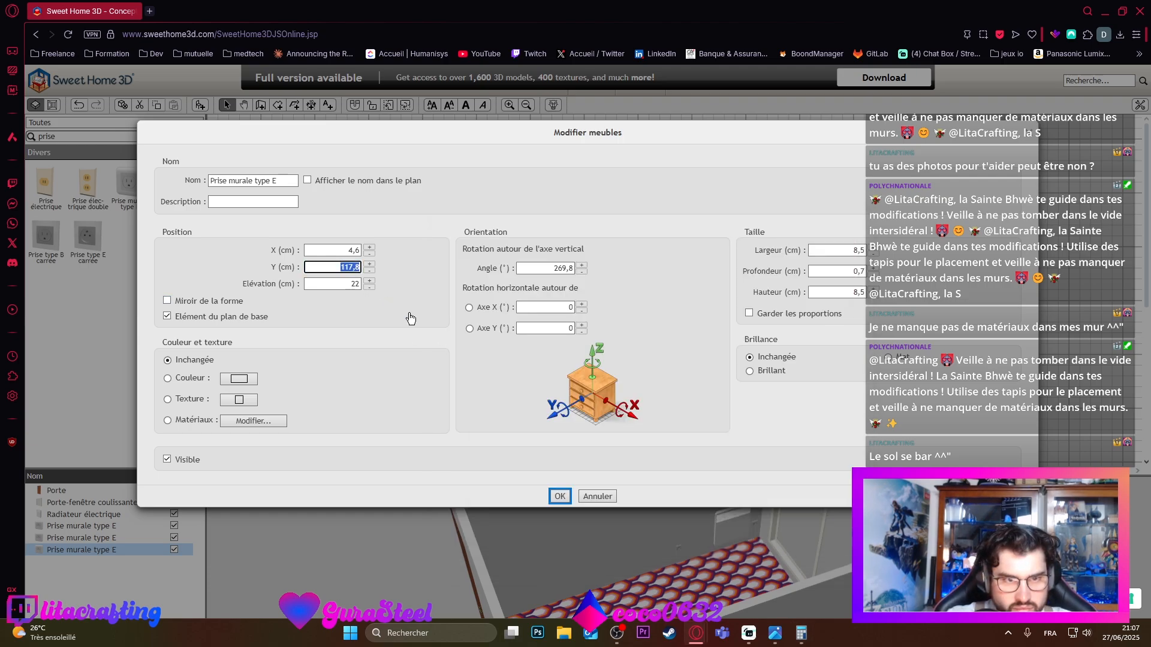
{"action": "key", "text": "ctrl+v"}
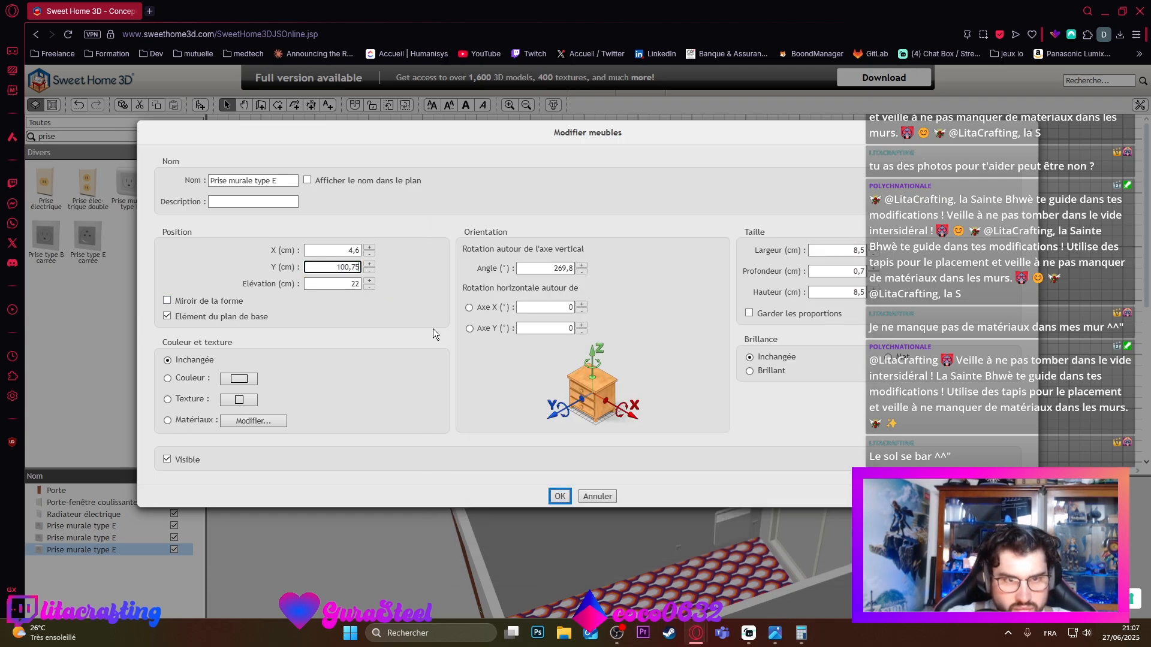
Step: Calculate 39 − 8,5 in Calculator for the socket's elevation
{"action": "left_click", "coordinate": [356, 283]}
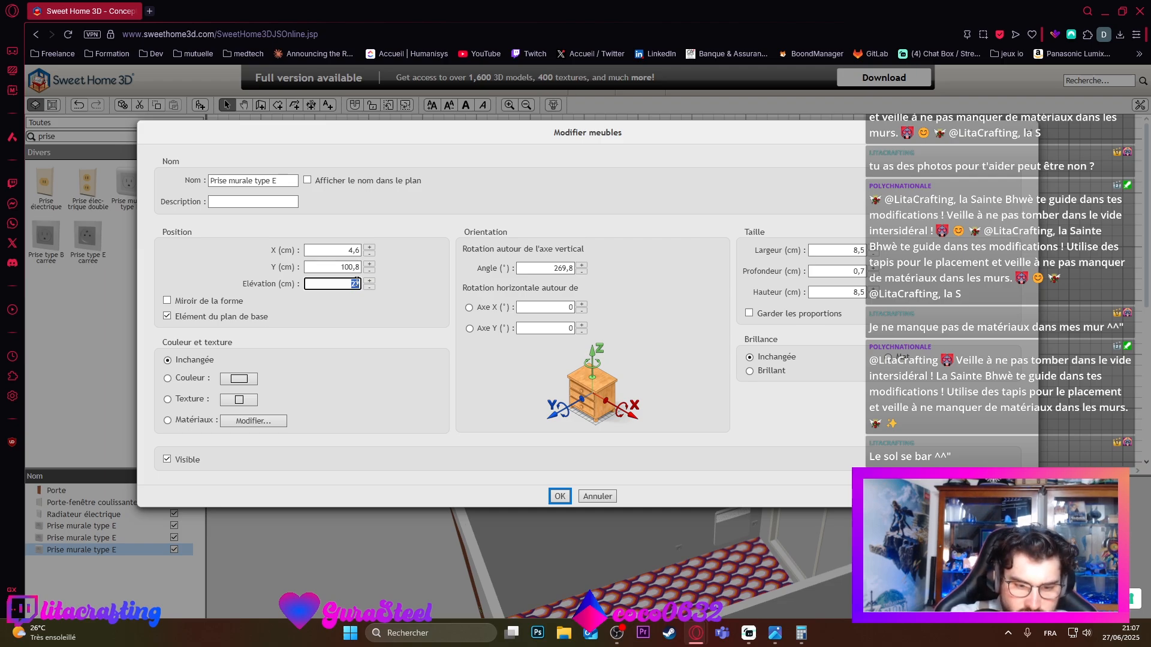
{"action": "left_click", "coordinate": [801, 633]}
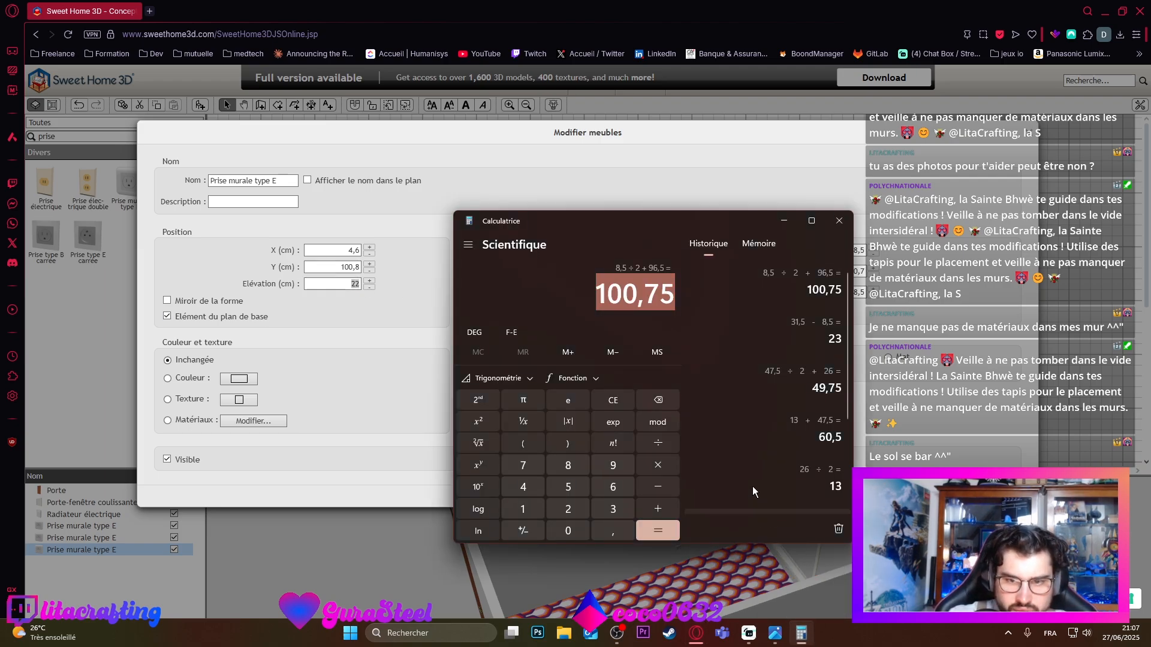
{"action": "left_click", "coordinate": [657, 402]}
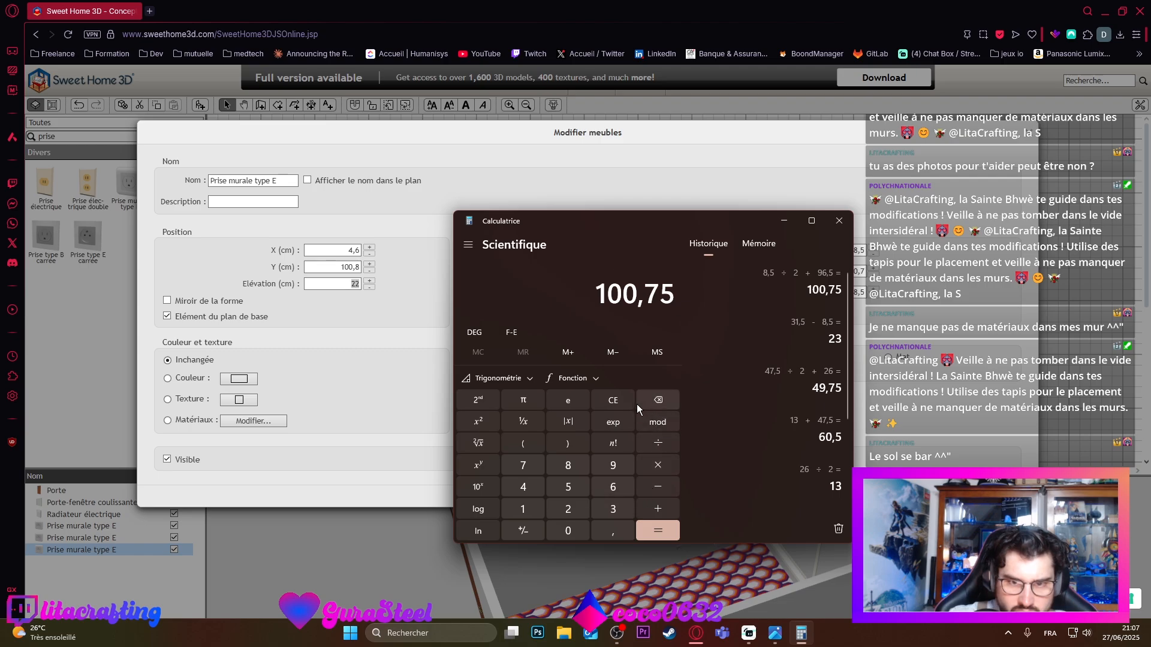
{"action": "left_click", "coordinate": [613, 466]}
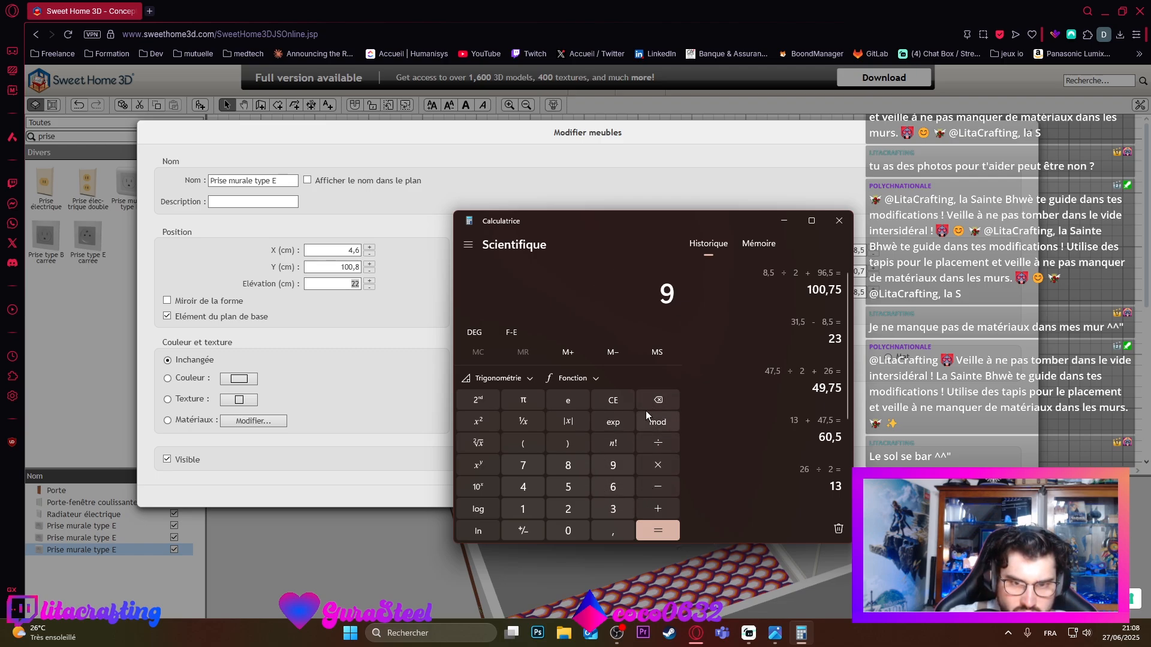
{"action": "left_click", "coordinate": [648, 403]}
{"action": "left_click", "coordinate": [614, 508]}
{"action": "left_click", "coordinate": [612, 465]}
{"action": "left_click", "coordinate": [663, 485]}
{"action": "left_click", "coordinate": [552, 473]}
{"action": "left_click", "coordinate": [613, 531]}
{"action": "left_click", "coordinate": [568, 486]}
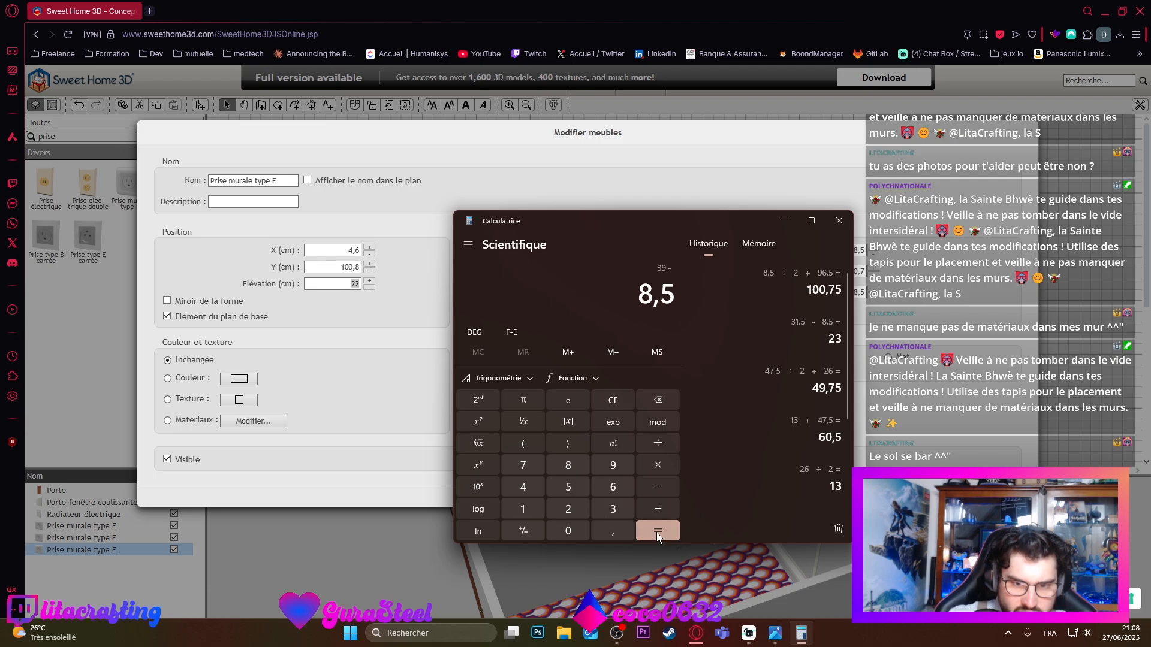
{"action": "left_click", "coordinate": [658, 532]}
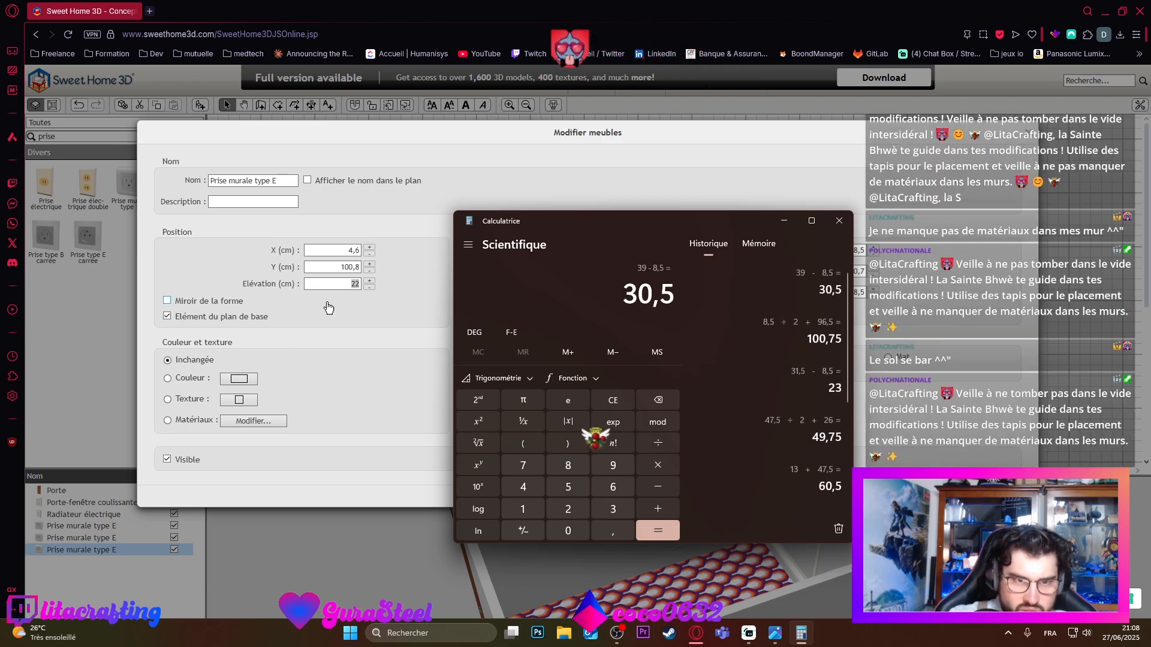
Step: Set the socket's elevation to 30,5 cm and apply the changes
{"action": "left_click", "coordinate": [336, 285]}
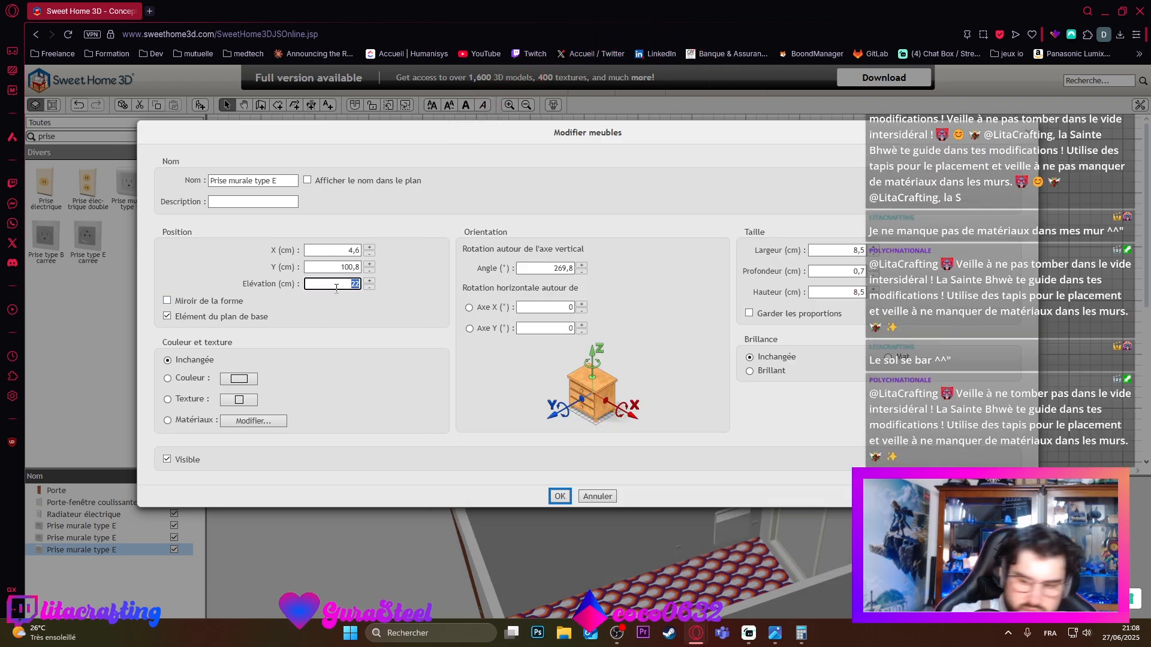
{"action": "type", "text": "30,5"}
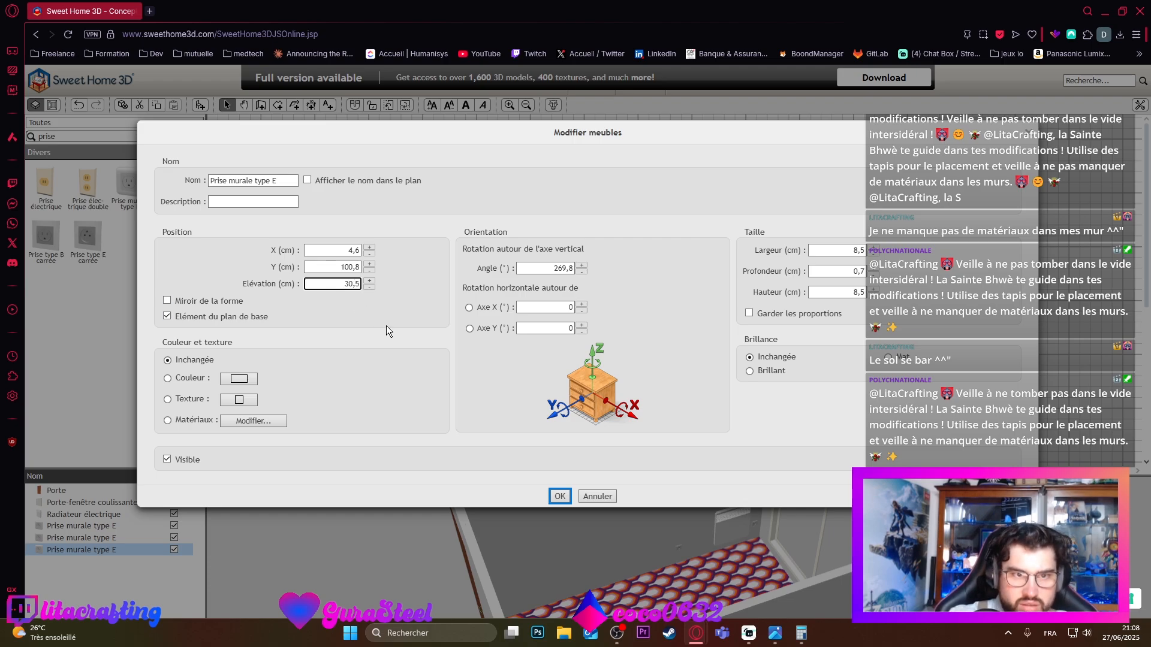
{"action": "left_click", "coordinate": [420, 317]}
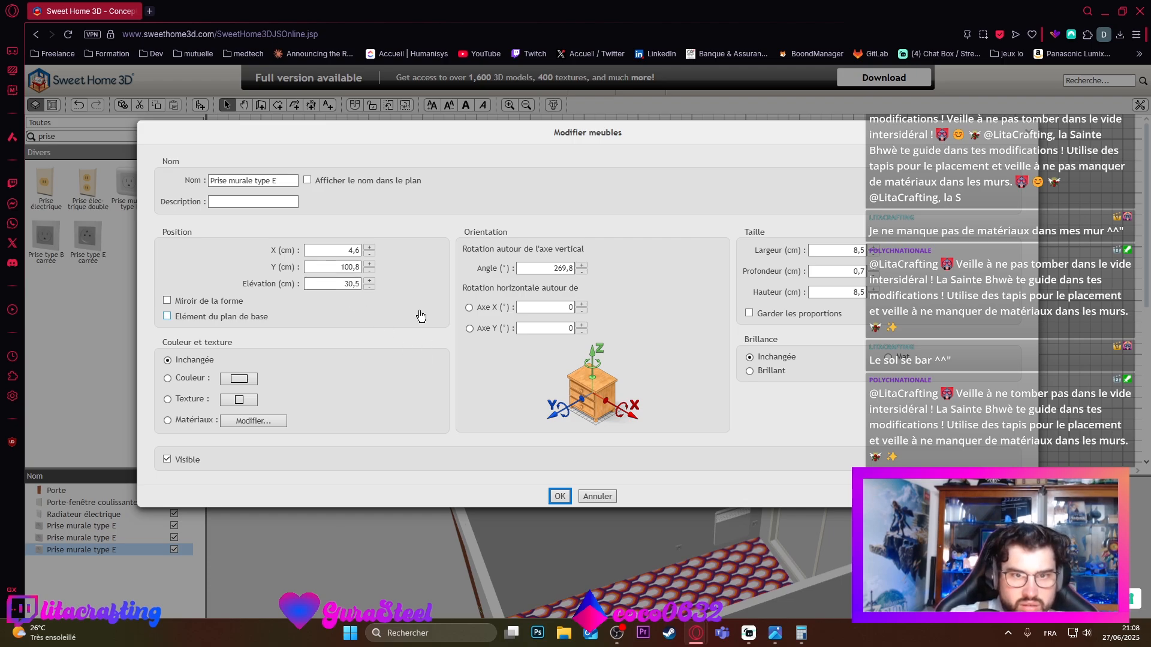
{"action": "left_click", "coordinate": [559, 496]}
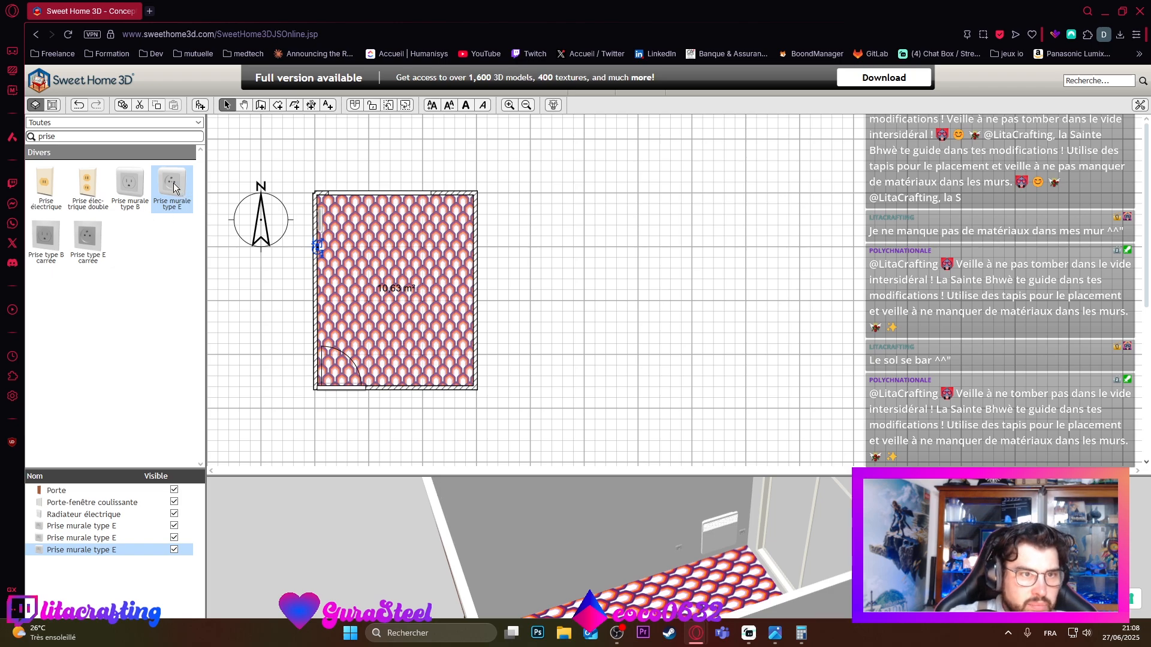
Step: Place another Prise murale type E on the west wall at about Y 122 cm and open its properties
{"action": "left_click_drag", "start_coordinate": [172, 183], "coordinate": [319, 257]}
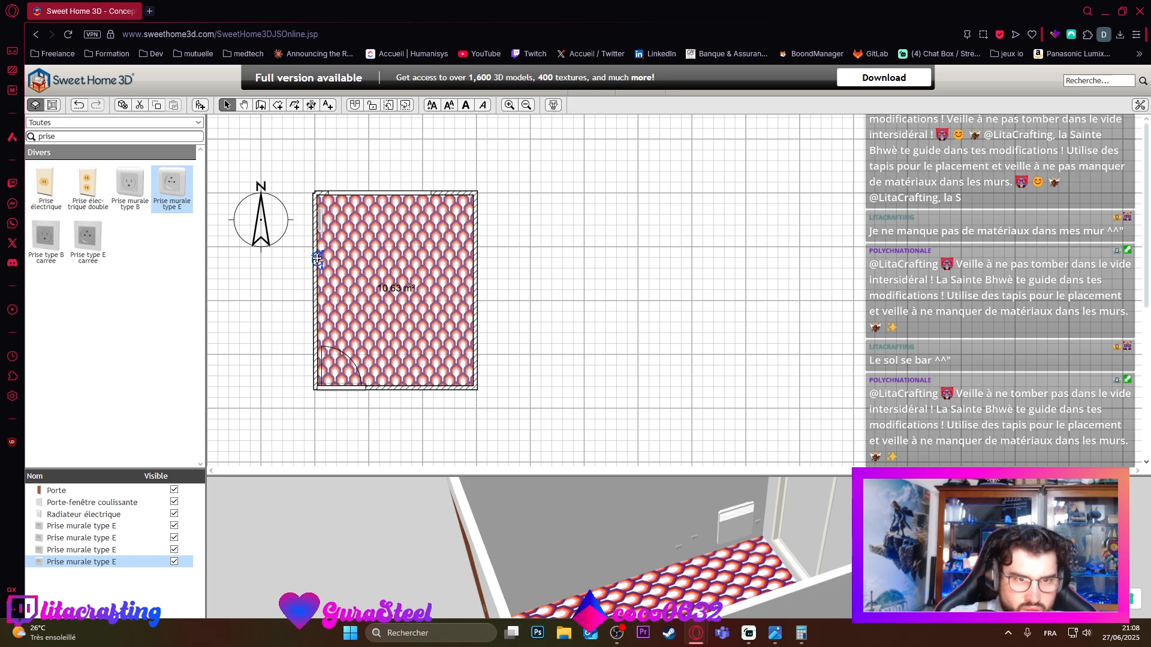
{"action": "left_click_drag", "start_coordinate": [318, 259], "coordinate": [317, 258]}
{"action": "double_click", "coordinate": [318, 257]}
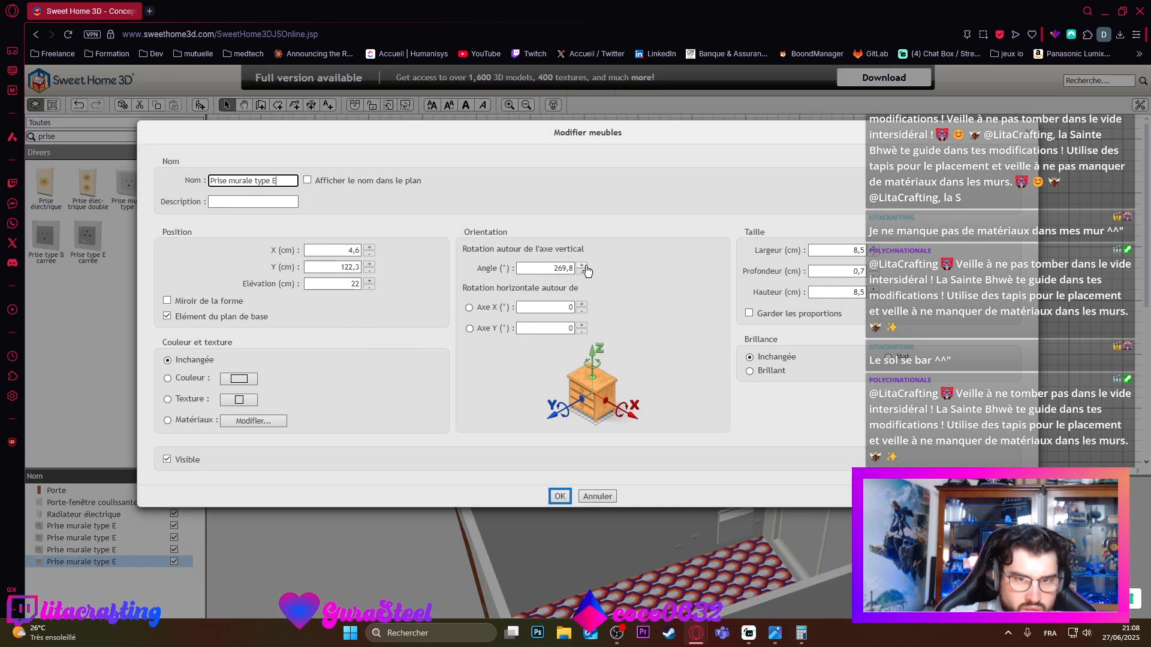
Step: Calculate 8,5 ÷ 2 in Calculator for the new socket's Y position and clear the display
{"action": "left_click", "coordinate": [348, 265]}
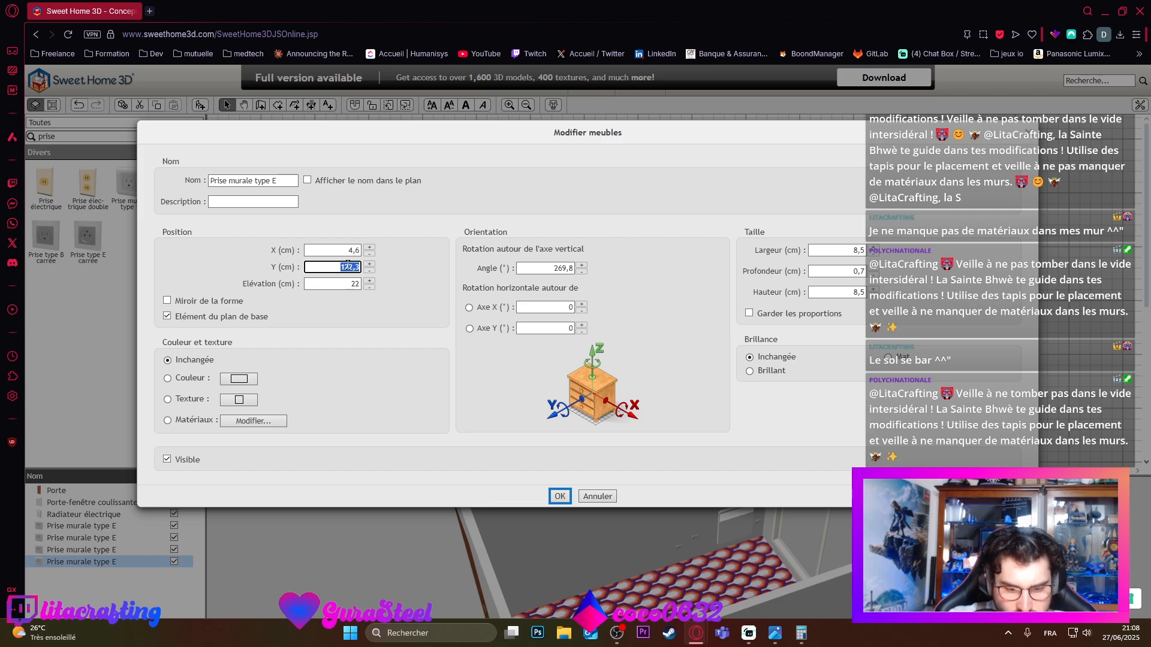
{"action": "left_click", "coordinate": [800, 633]}
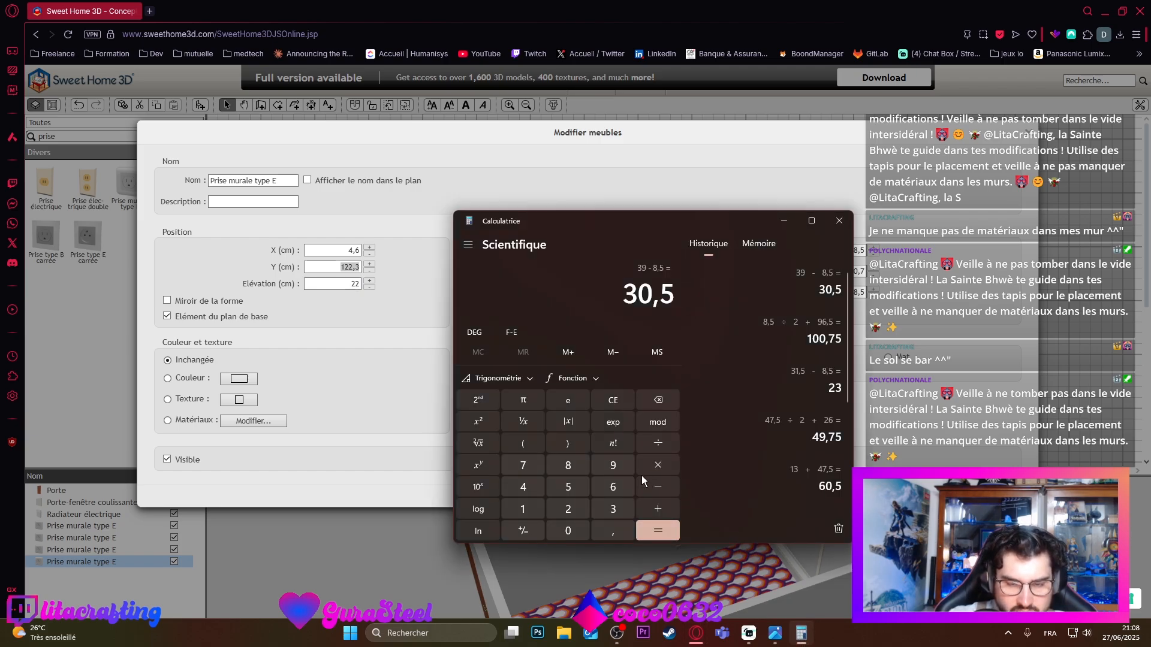
{"action": "left_click", "coordinate": [568, 465]}
{"action": "left_click", "coordinate": [610, 530]}
{"action": "left_click", "coordinate": [569, 487]}
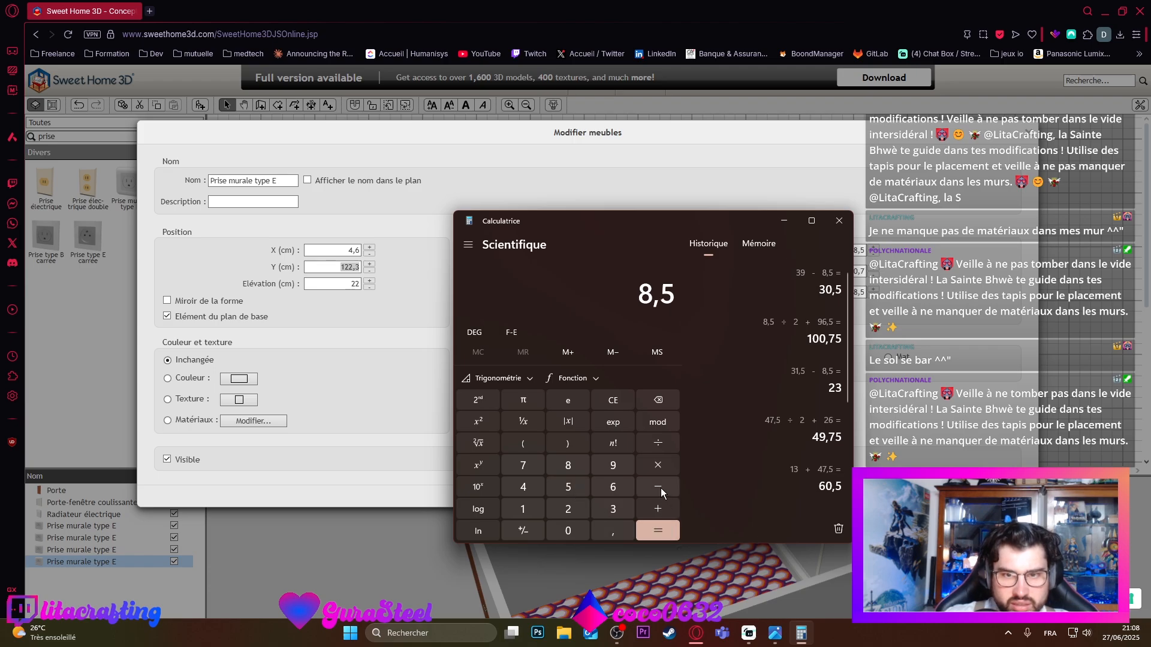
{"action": "left_click", "coordinate": [658, 443]}
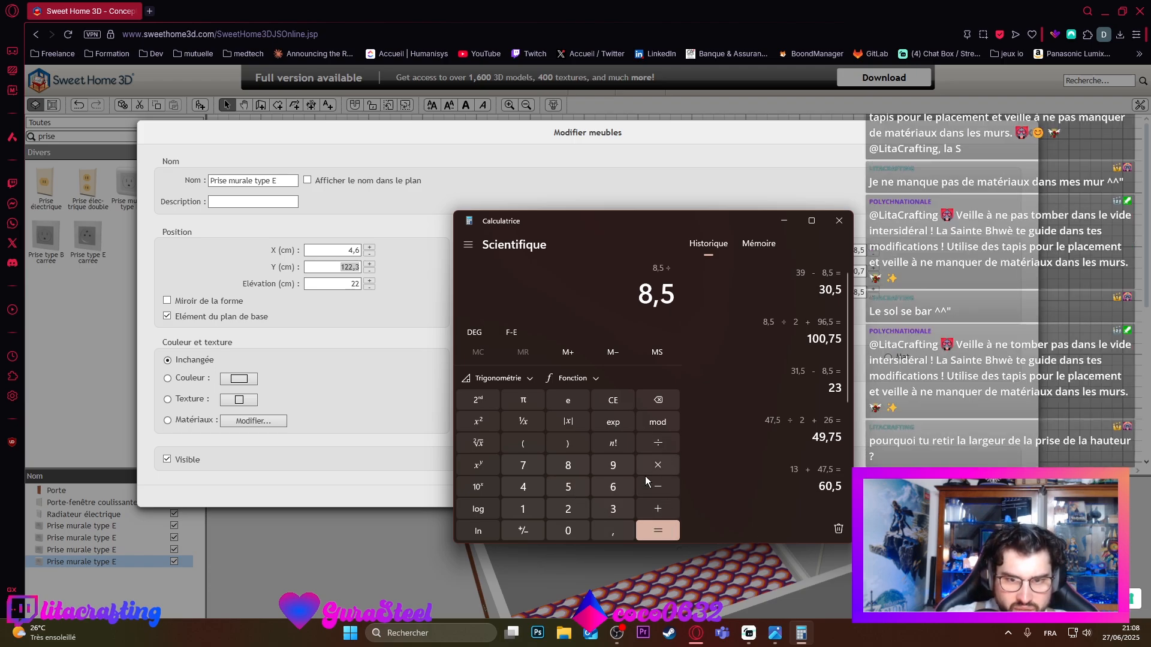
{"action": "left_click", "coordinate": [586, 518]}
{"action": "left_click", "coordinate": [657, 530]}
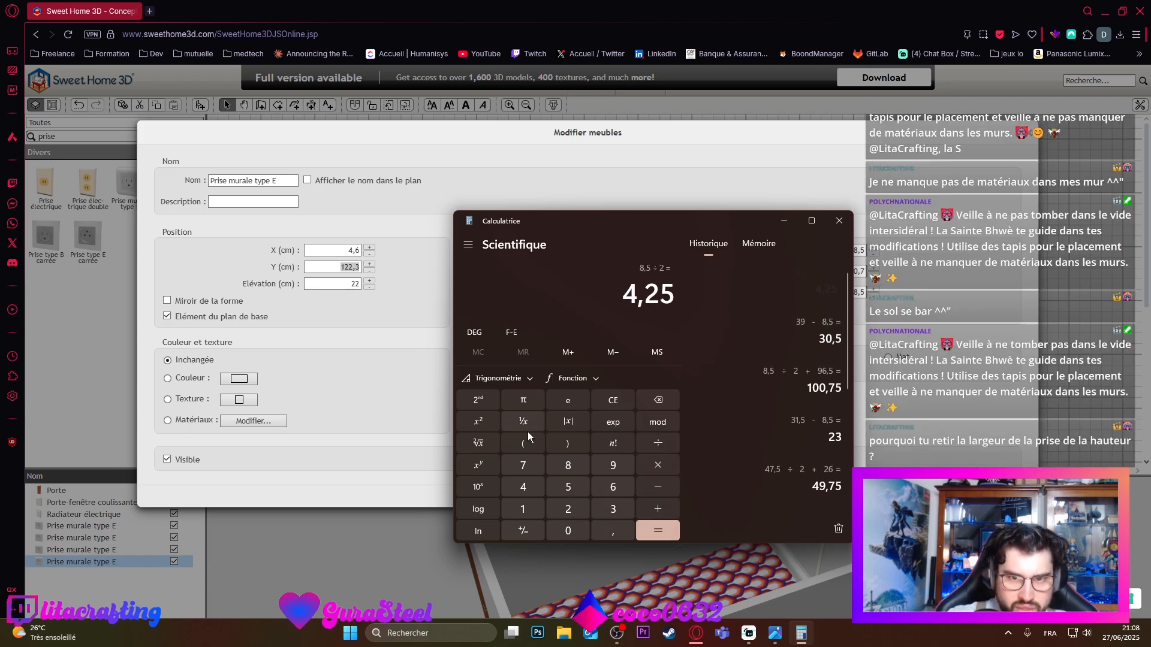
{"action": "left_click", "coordinate": [534, 486]}
{"action": "left_click", "coordinate": [534, 485]}
{"action": "left_click", "coordinate": [663, 401]}
{"action": "left_click", "coordinate": [663, 401]}
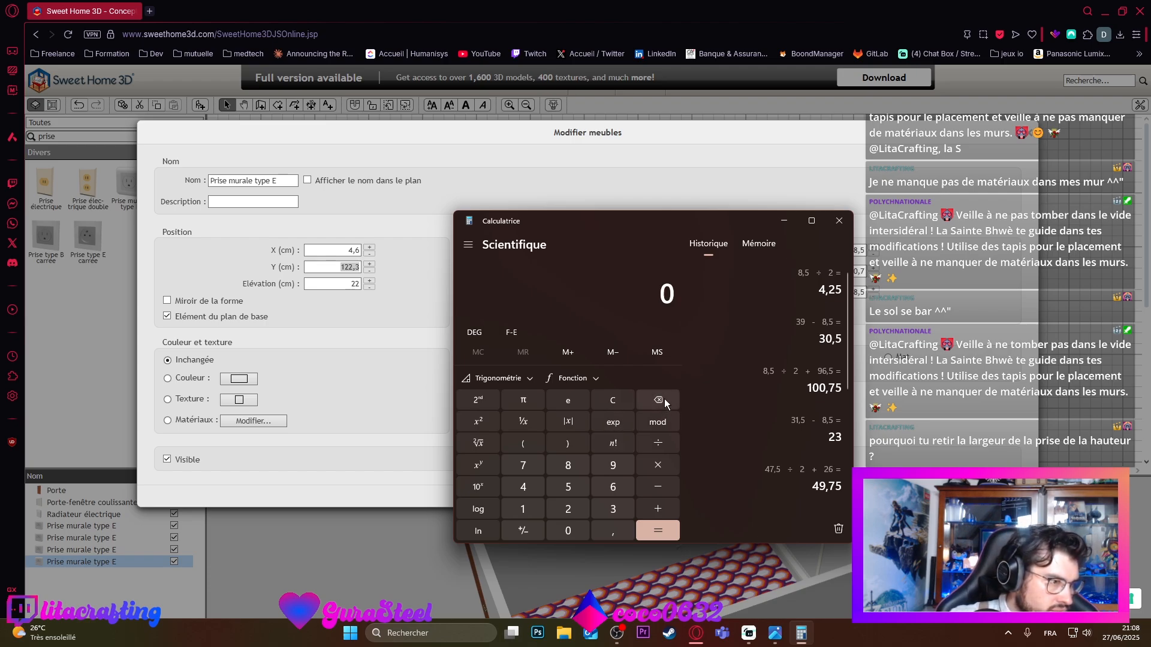
{"action": "left_click", "coordinate": [348, 283]}
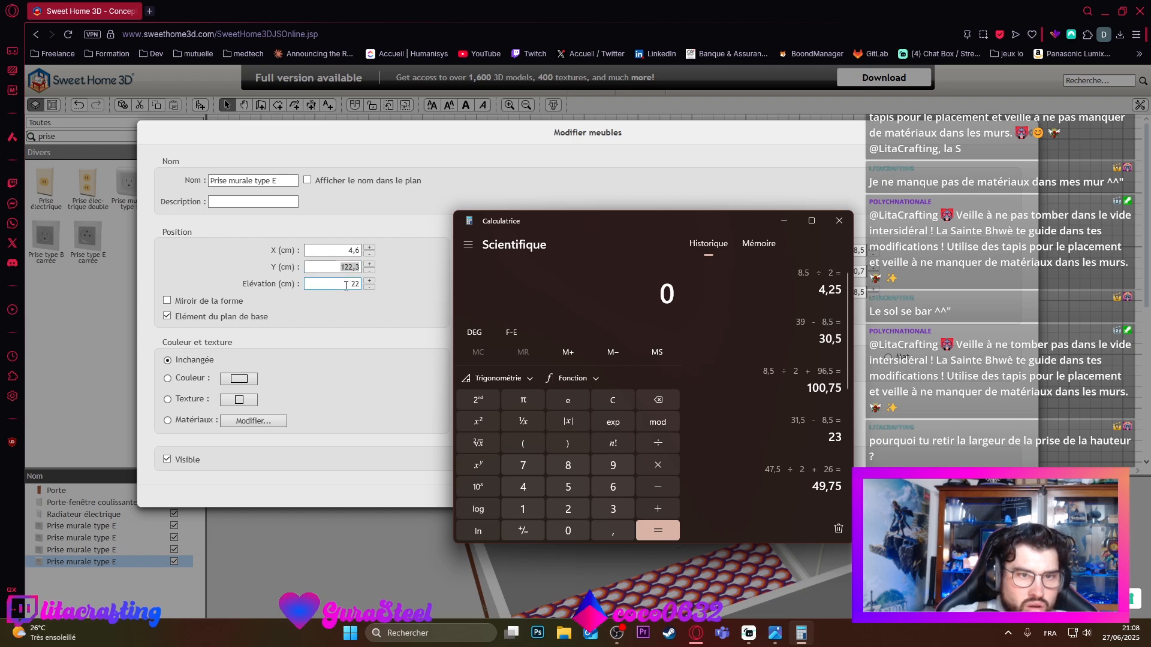
{"action": "left_click_drag", "start_coordinate": [576, 212], "coordinate": [598, 393]}
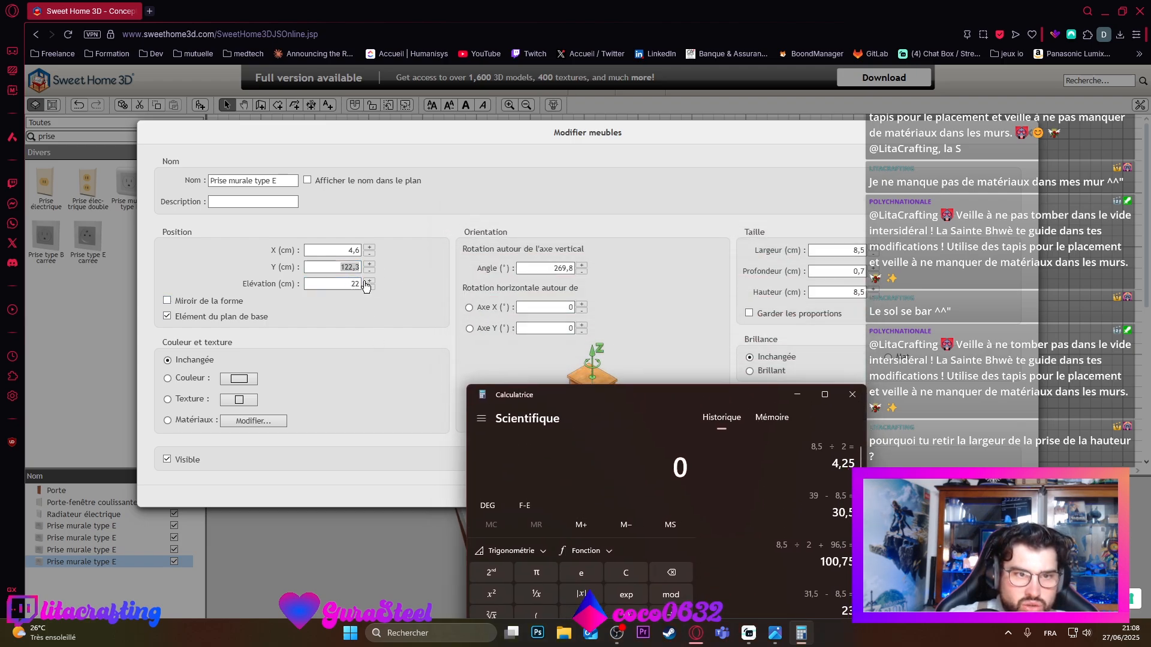
{"action": "left_click", "coordinate": [341, 286]}
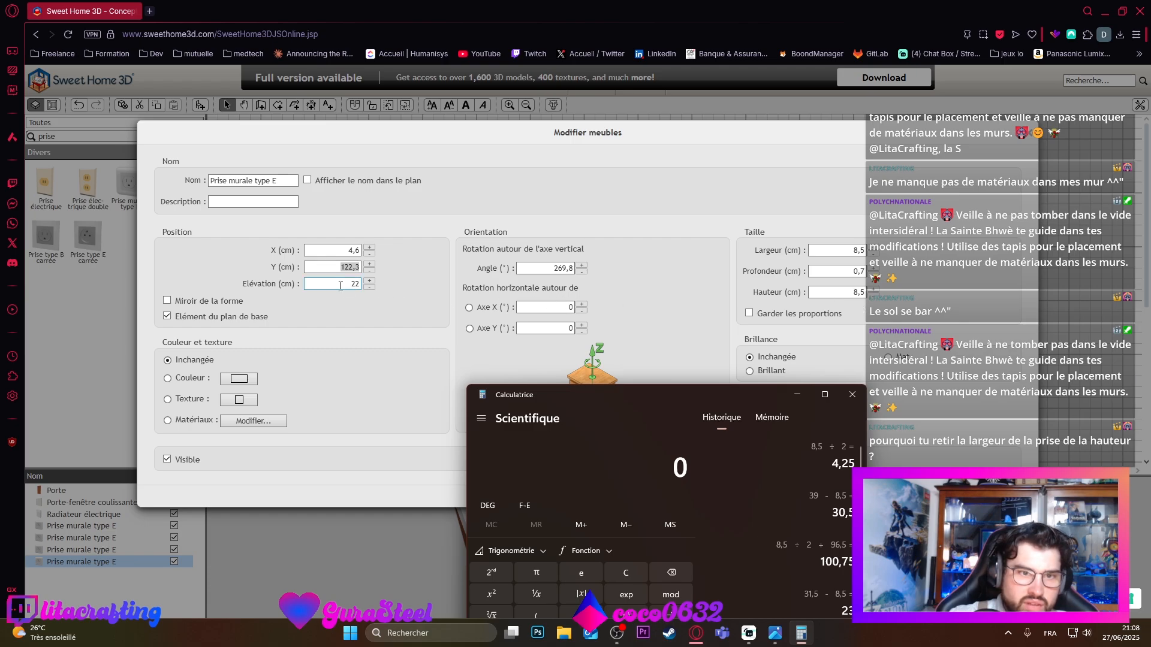
{"action": "double_click", "coordinate": [350, 281]}
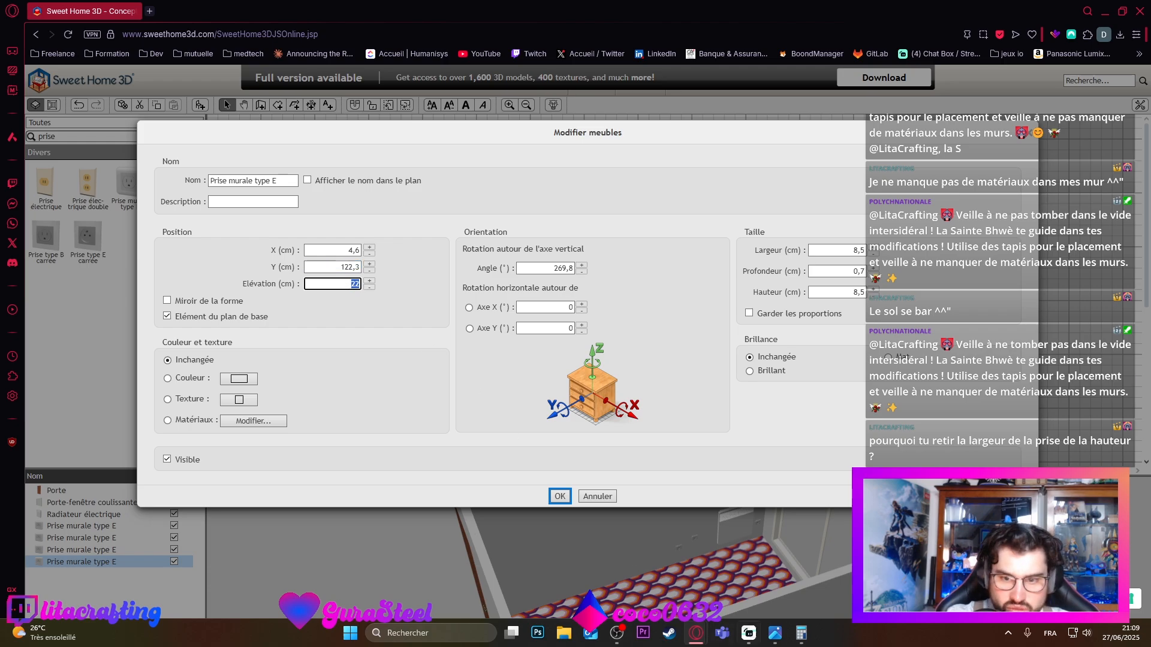
Step: Calculate 103,5 − 4,25 in Calculator for the new socket's Y position
{"action": "left_click", "coordinate": [801, 632]}
{"action": "left_click_drag", "start_coordinate": [659, 417], "coordinate": [644, 242]}
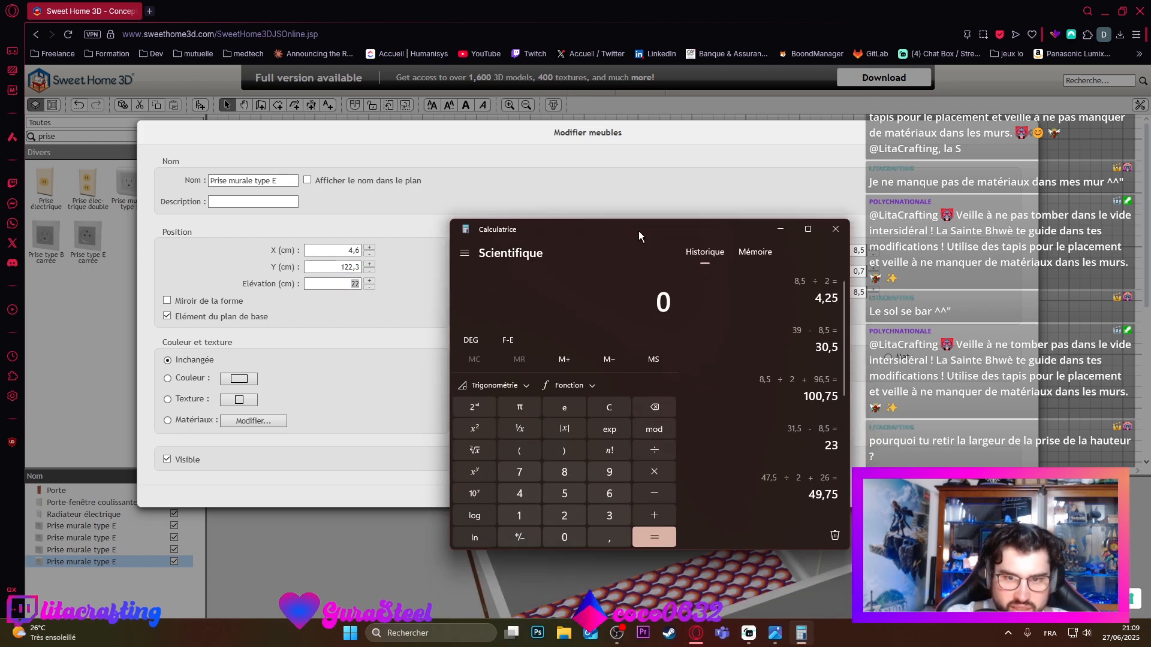
{"action": "left_click", "coordinate": [538, 511]}
{"action": "left_click", "coordinate": [552, 529]}
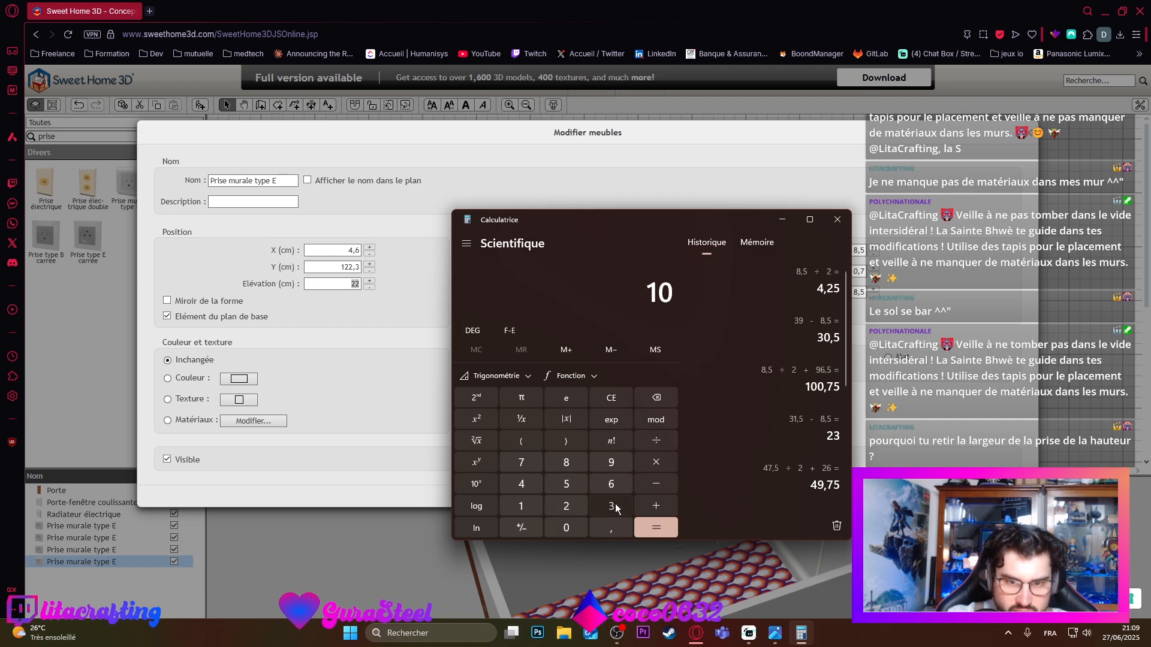
{"action": "left_click", "coordinate": [611, 506]}
{"action": "left_click", "coordinate": [610, 530]}
{"action": "left_click", "coordinate": [566, 484]}
{"action": "left_click", "coordinate": [656, 483]}
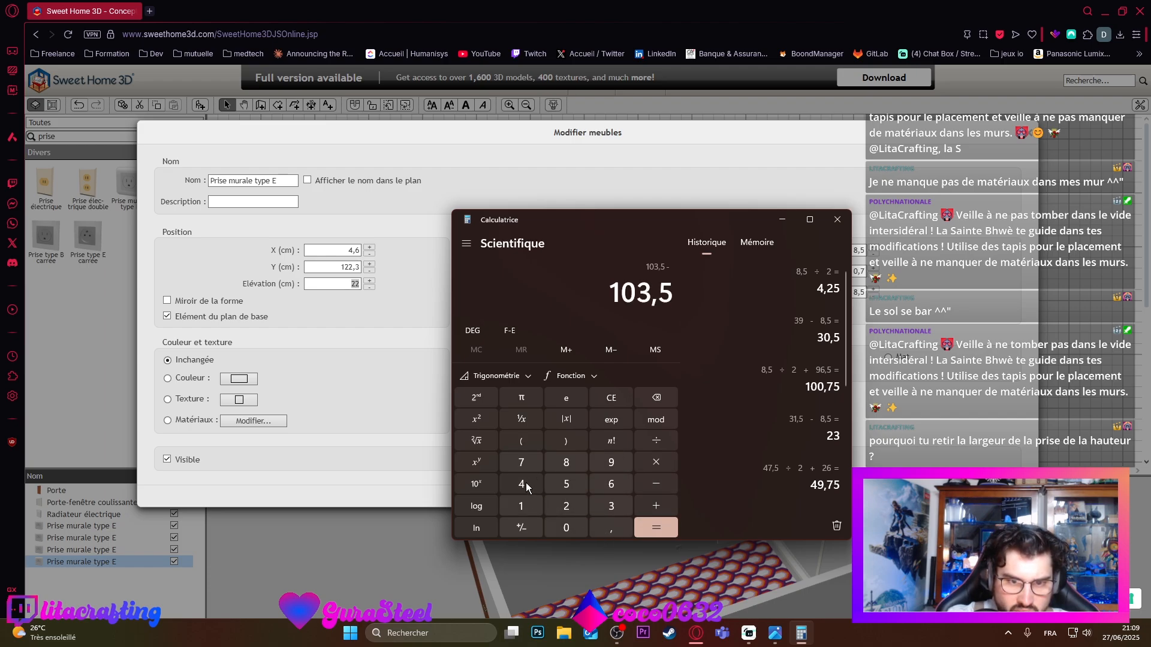
{"action": "left_click", "coordinate": [521, 484]}
{"action": "left_click", "coordinate": [611, 528]}
{"action": "left_click", "coordinate": [566, 506]}
{"action": "left_click", "coordinate": [565, 483]}
{"action": "left_click", "coordinate": [653, 527]}
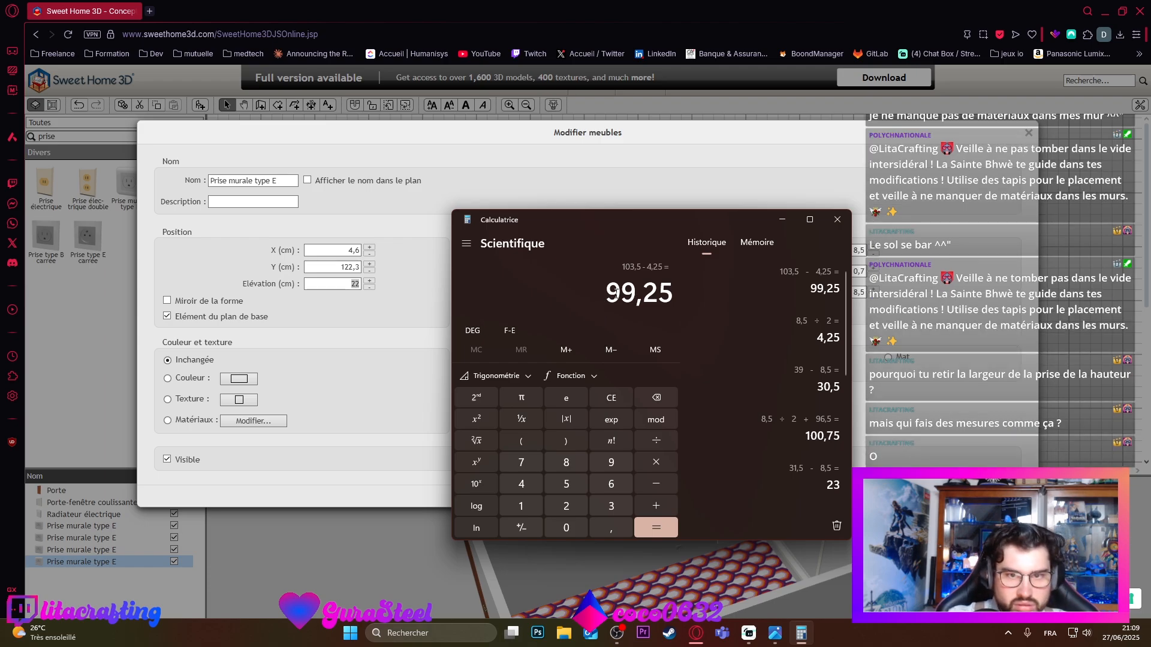
Step: Copy the result into the socket's Y position as 99,25 cm, apply it, and recheck the socket's properties
{"action": "left_click_drag", "start_coordinate": [617, 292], "coordinate": [679, 291]}
{"action": "key", "text": "ctrl+c"}
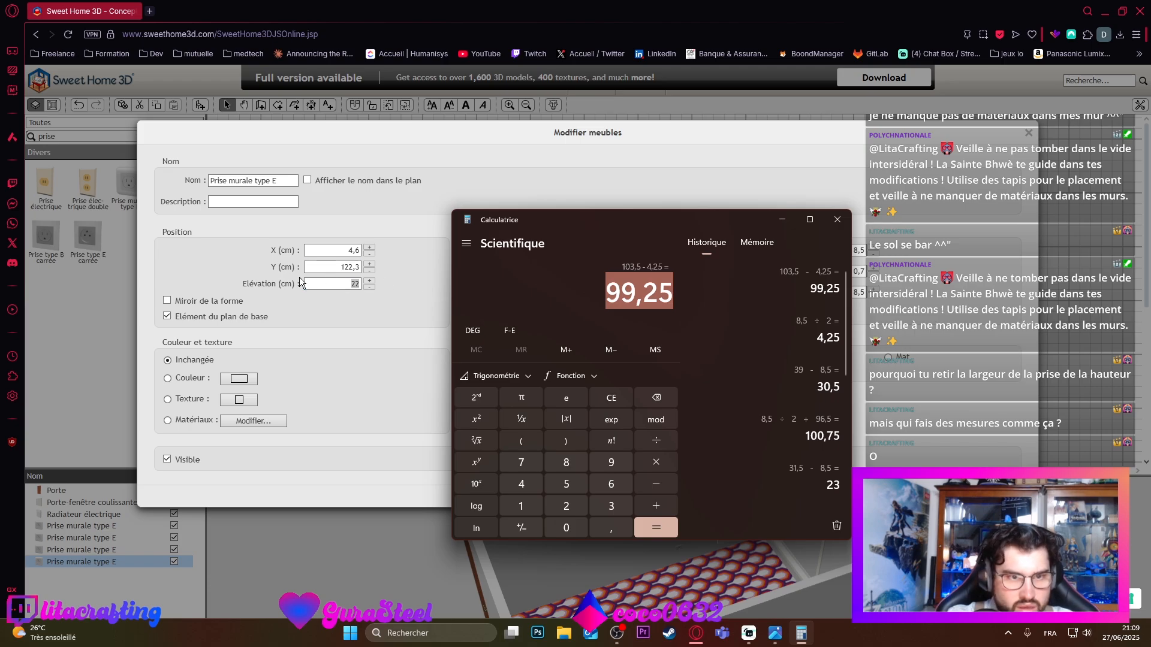
{"action": "left_click_drag", "start_coordinate": [317, 268], "coordinate": [365, 271]}
{"action": "key", "text": "ctrl+v"}
{"action": "left_click", "coordinate": [560, 497]}
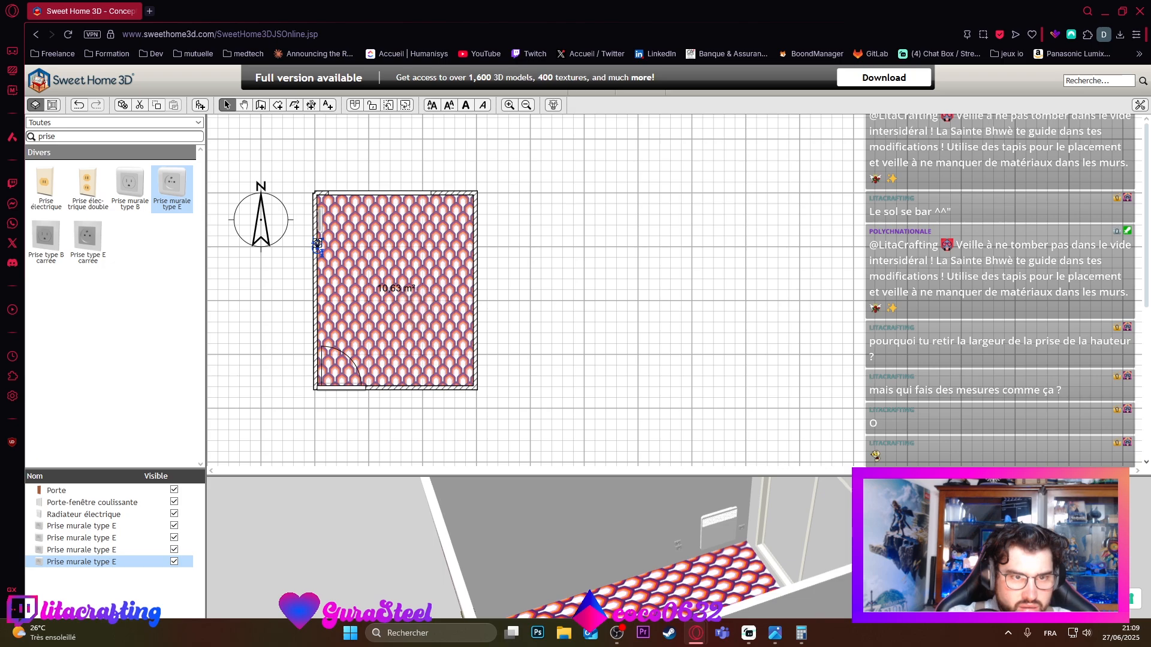
{"action": "double_click", "coordinate": [319, 247]}
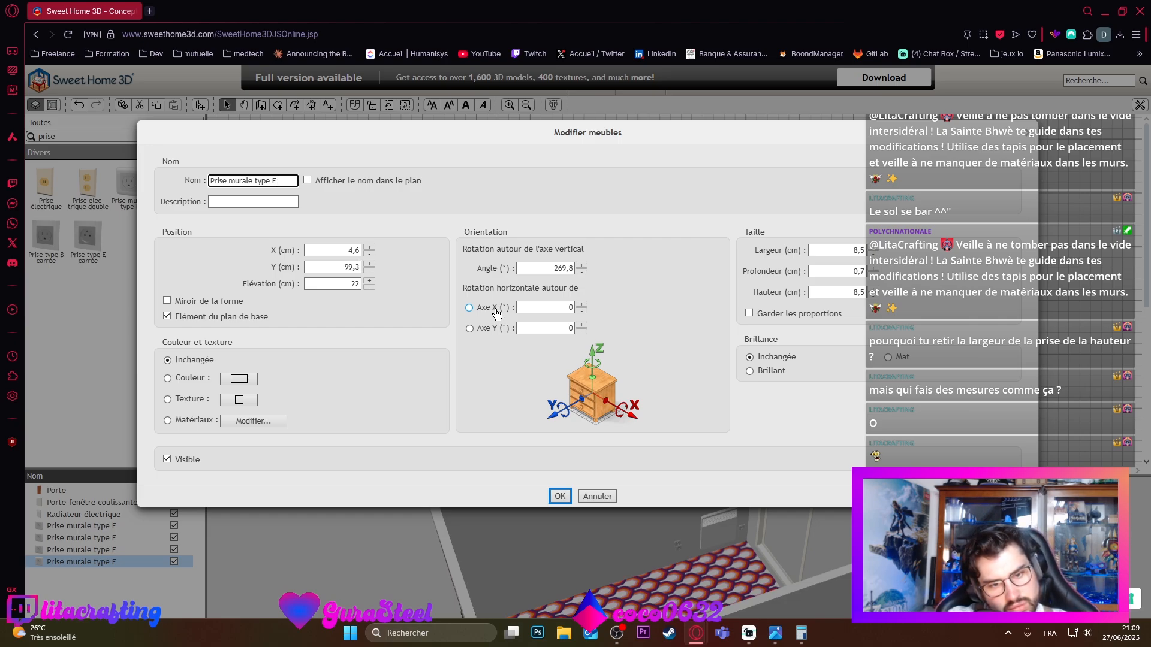
{"action": "left_click", "coordinate": [559, 497]}
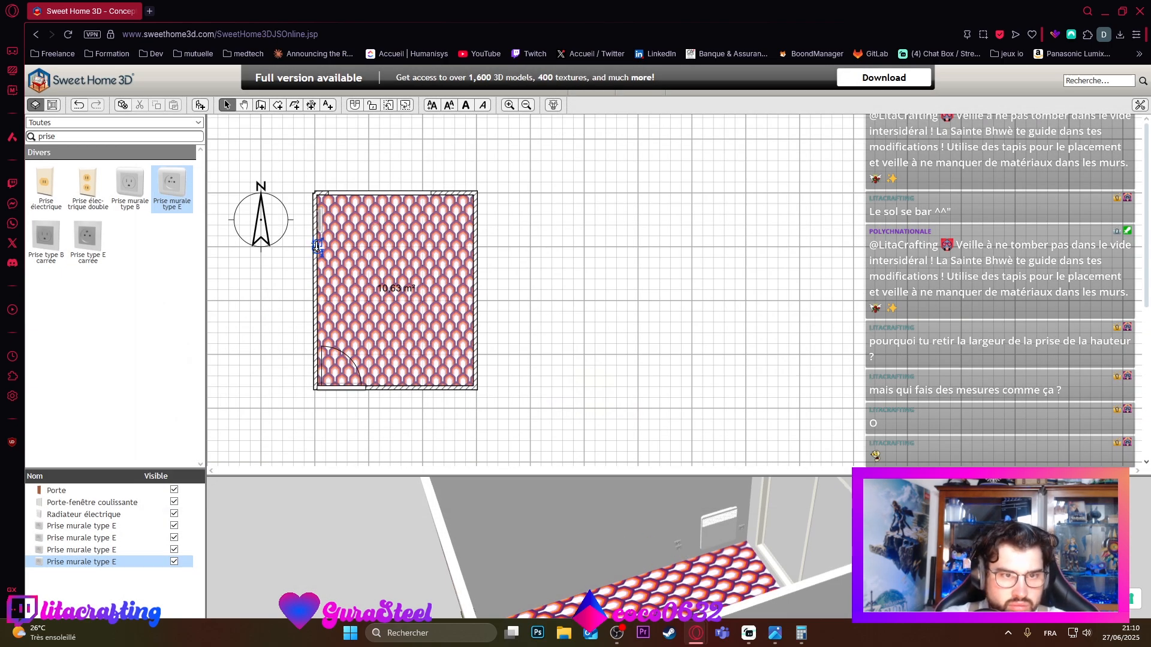
Step: Delete the most recently added Prise murale type E from the furniture list
{"action": "right_click", "coordinate": [135, 565]}
{"action": "mouse_move", "coordinate": [144, 612]}
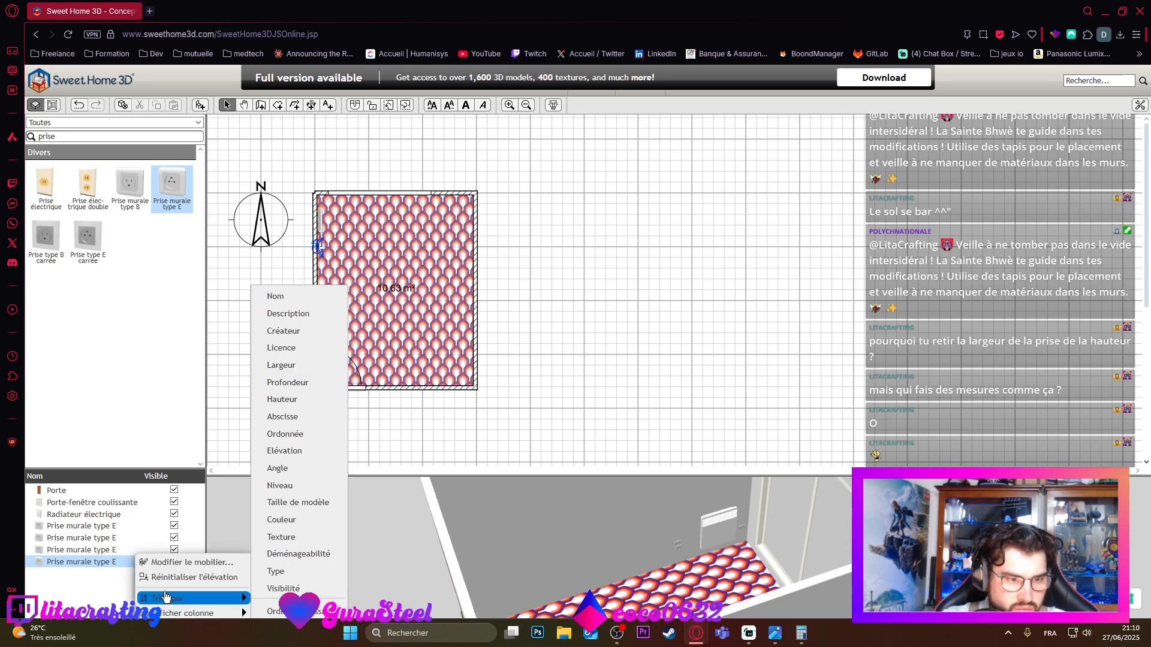
{"action": "left_click", "coordinate": [128, 595]}
{"action": "left_click", "coordinate": [174, 562]}
{"action": "left_click", "coordinate": [173, 563]}
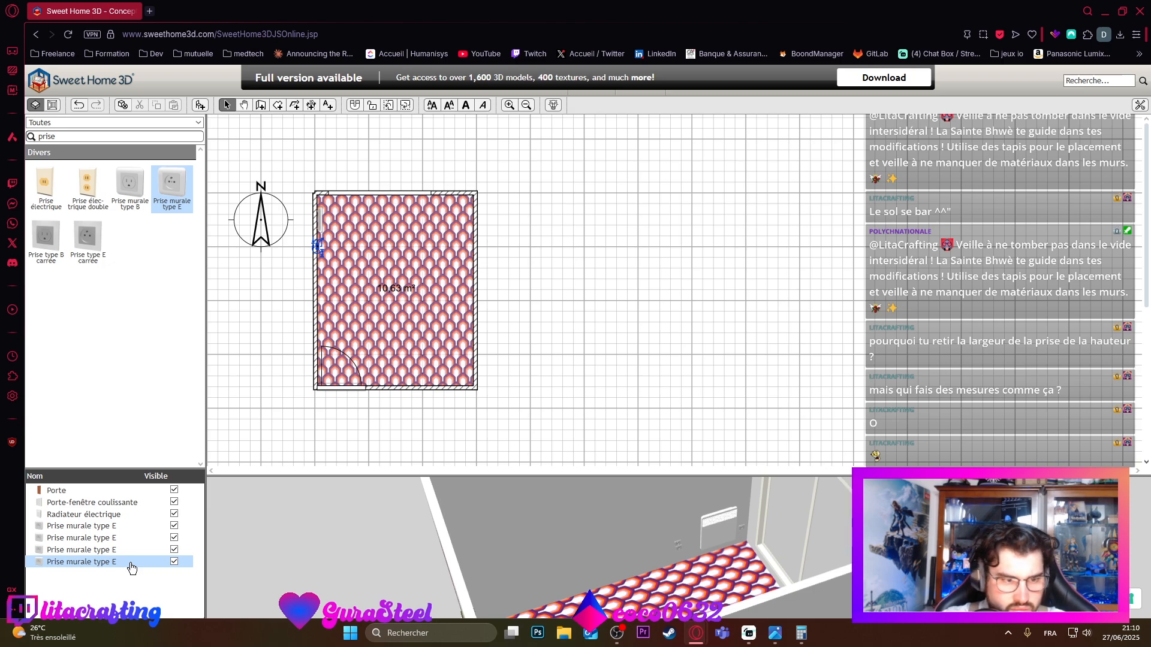
{"action": "right_click", "coordinate": [102, 565]}
{"action": "mouse_move", "coordinate": [159, 607]}
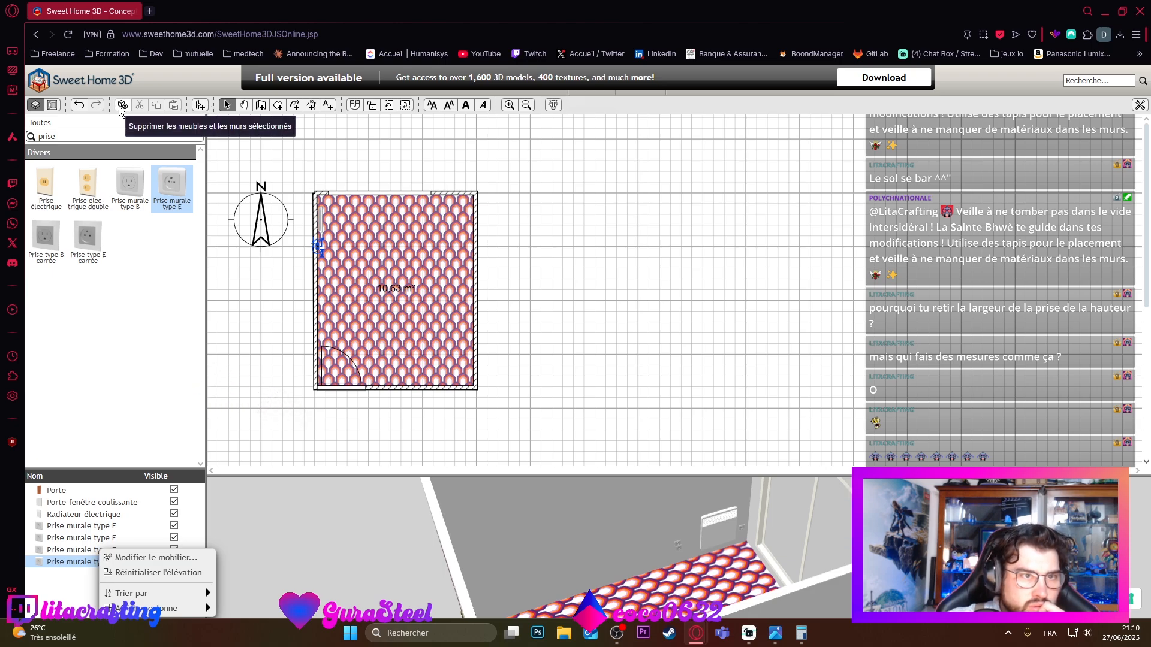
{"action": "left_click", "coordinate": [87, 563]}
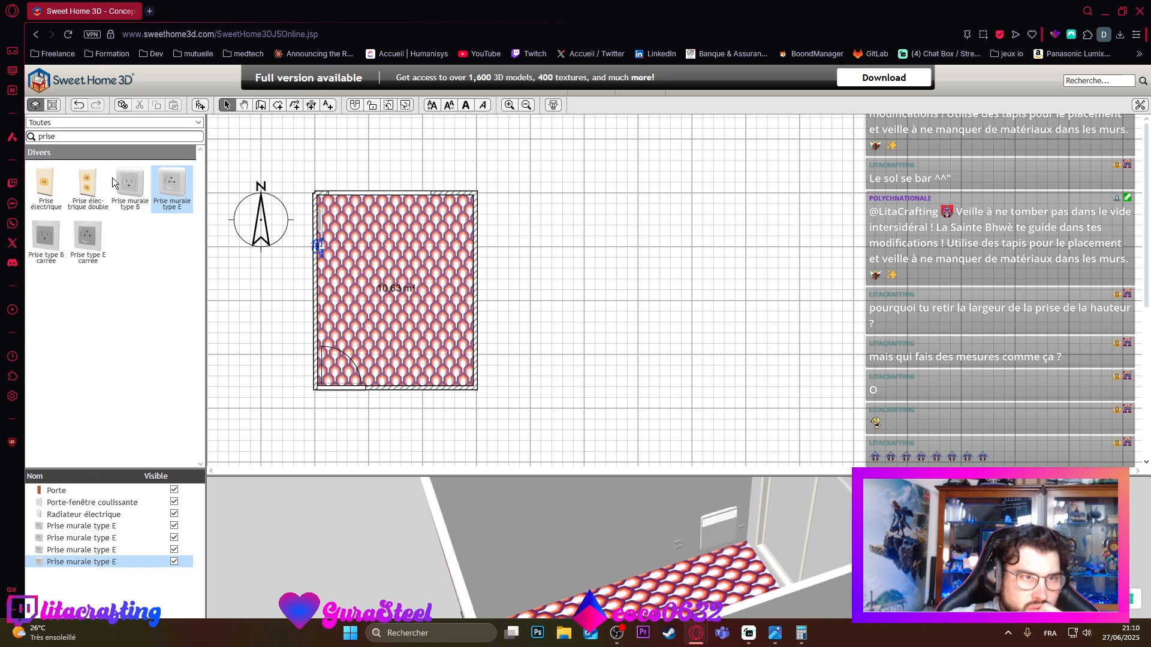
{"action": "key", "text": "Delete"}
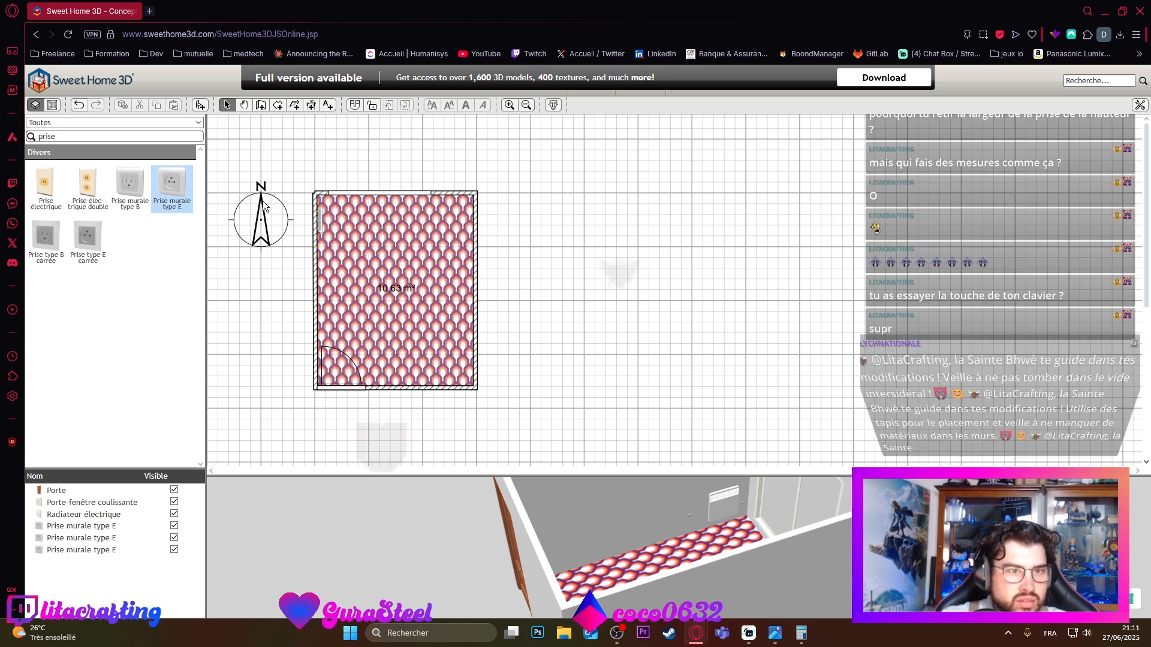
Step: Move the compass east of the room, undo the last change, and put the compass back west of the room
{"action": "left_click_drag", "start_coordinate": [263, 207], "coordinate": [655, 264]}
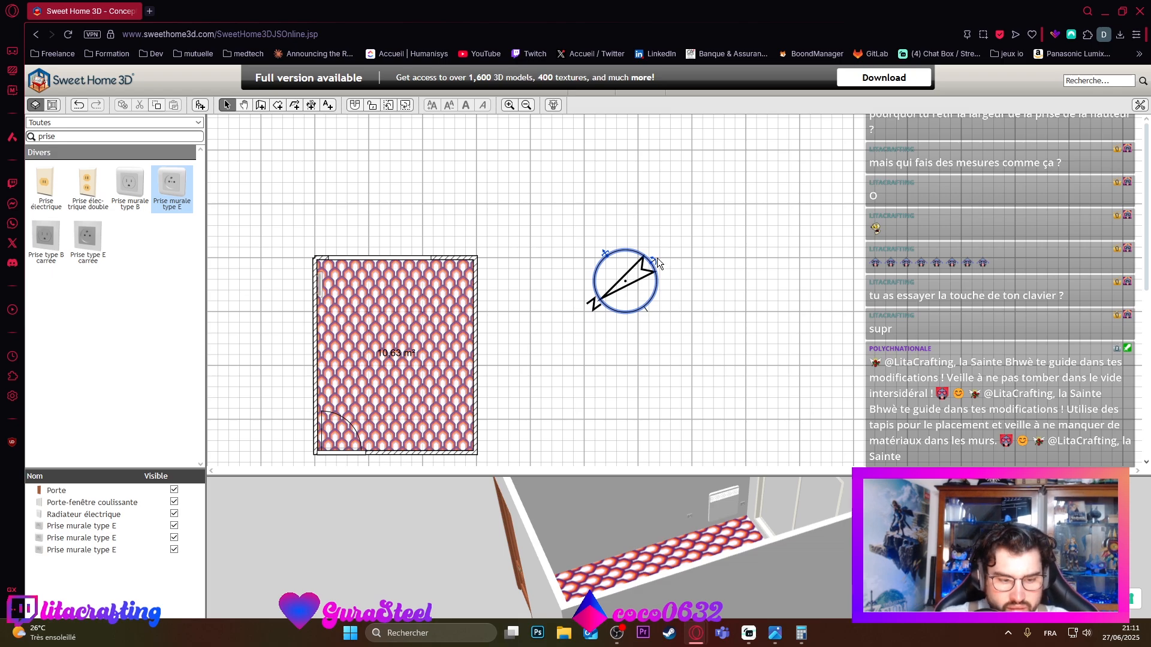
{"action": "key", "text": "ctrl+z"}
{"action": "left_click_drag", "start_coordinate": [634, 286], "coordinate": [276, 284]}
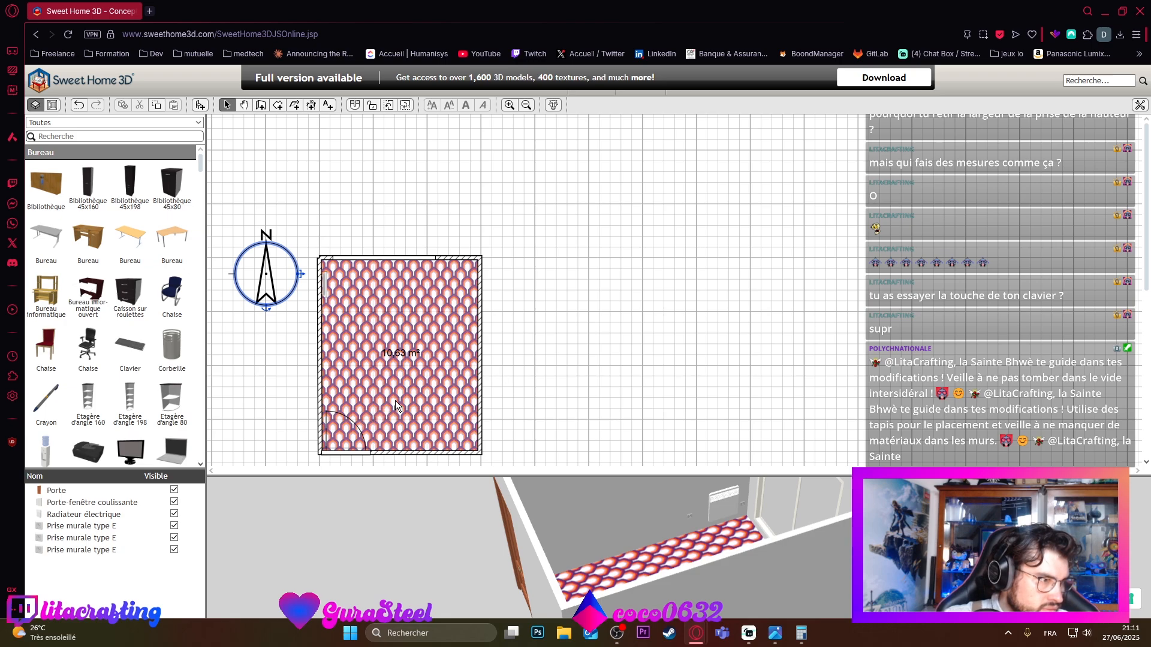
Step: Search the catalog for "prise", place a Prise murale type E on the south wall beside the door at about X 116 cm, and open its properties
{"action": "scroll", "coordinate": [398, 403], "scroll_direction": "down", "scroll_amount": 3}
{"action": "scroll", "coordinate": [399, 393], "scroll_direction": "up", "scroll_amount": 1}
{"action": "left_click_drag", "start_coordinate": [651, 527], "coordinate": [570, 487]}
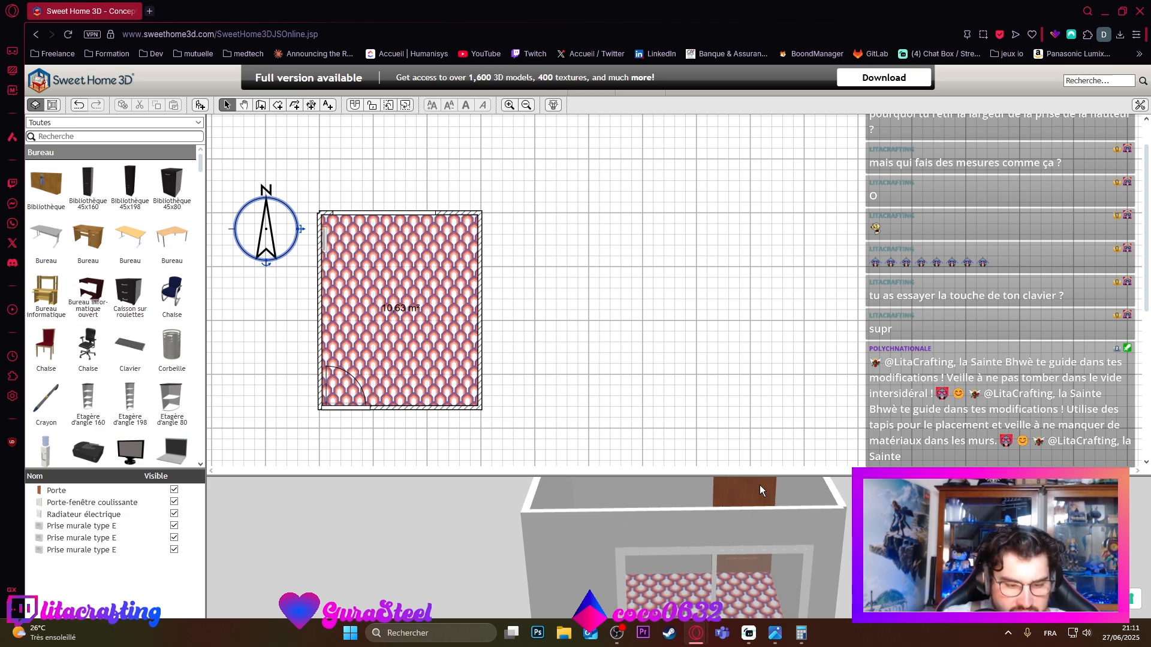
{"action": "left_click", "coordinate": [130, 137]}
{"action": "type", "text": "prise"}
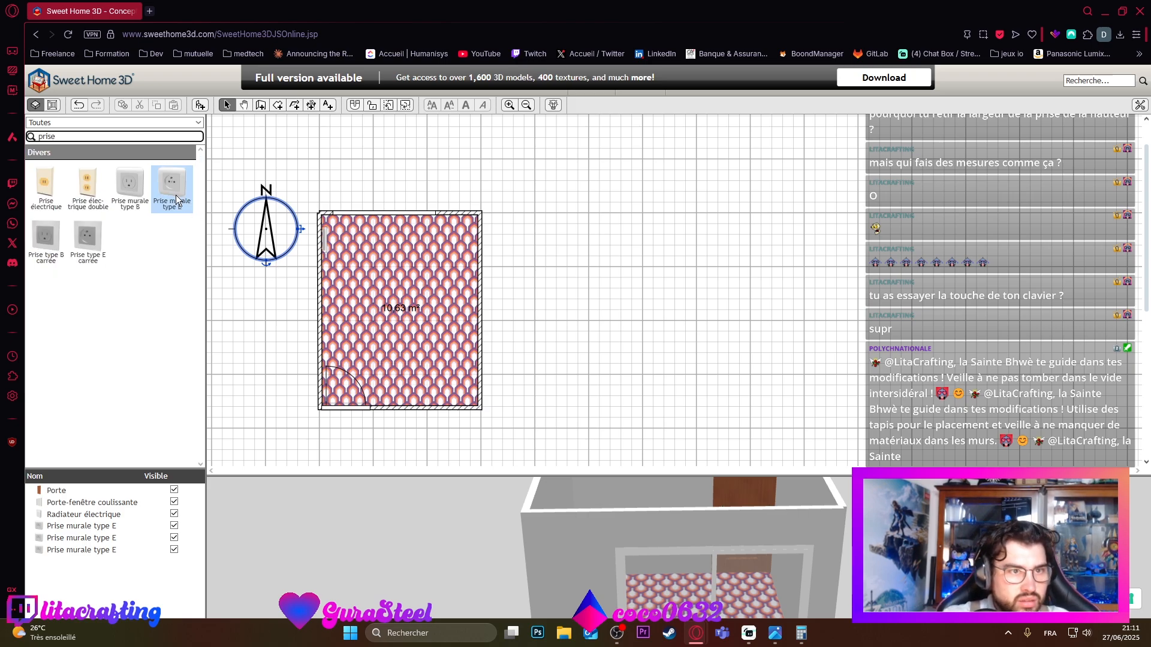
{"action": "left_click_drag", "start_coordinate": [175, 195], "coordinate": [297, 286]}
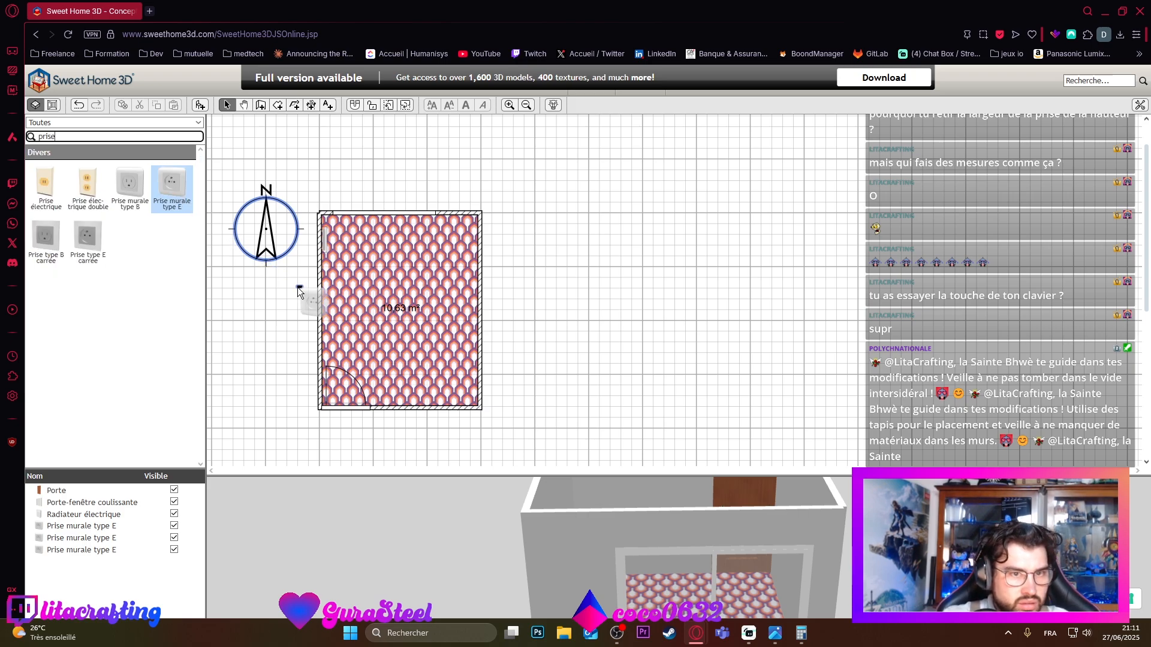
{"action": "left_click_drag", "start_coordinate": [388, 400], "coordinate": [382, 406]}
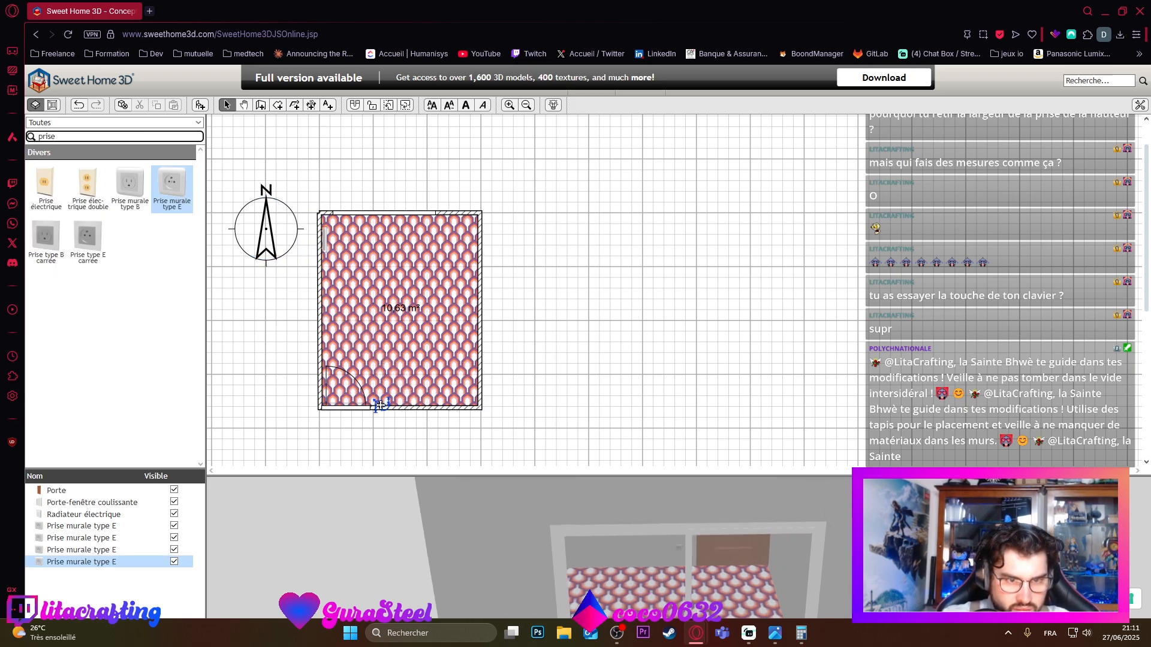
{"action": "double_click", "coordinate": [383, 403]}
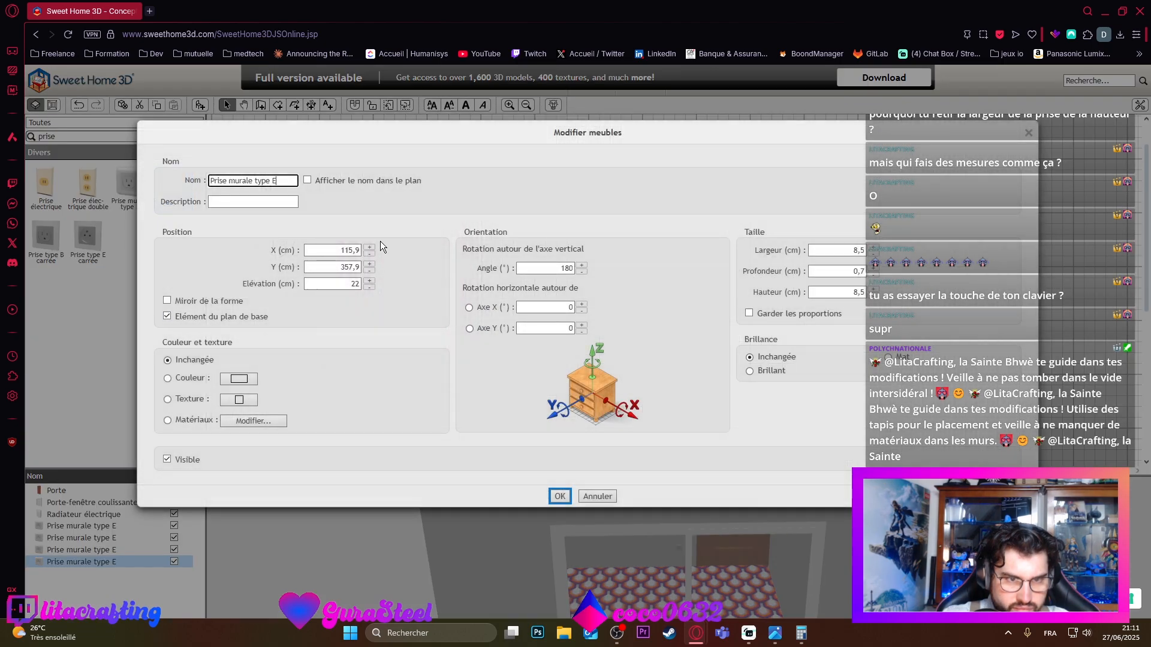
Step: Calculate 1,5 + 112 + 4,25 in Calculator for the south wall socket's X position
{"action": "left_click", "coordinate": [351, 250]}
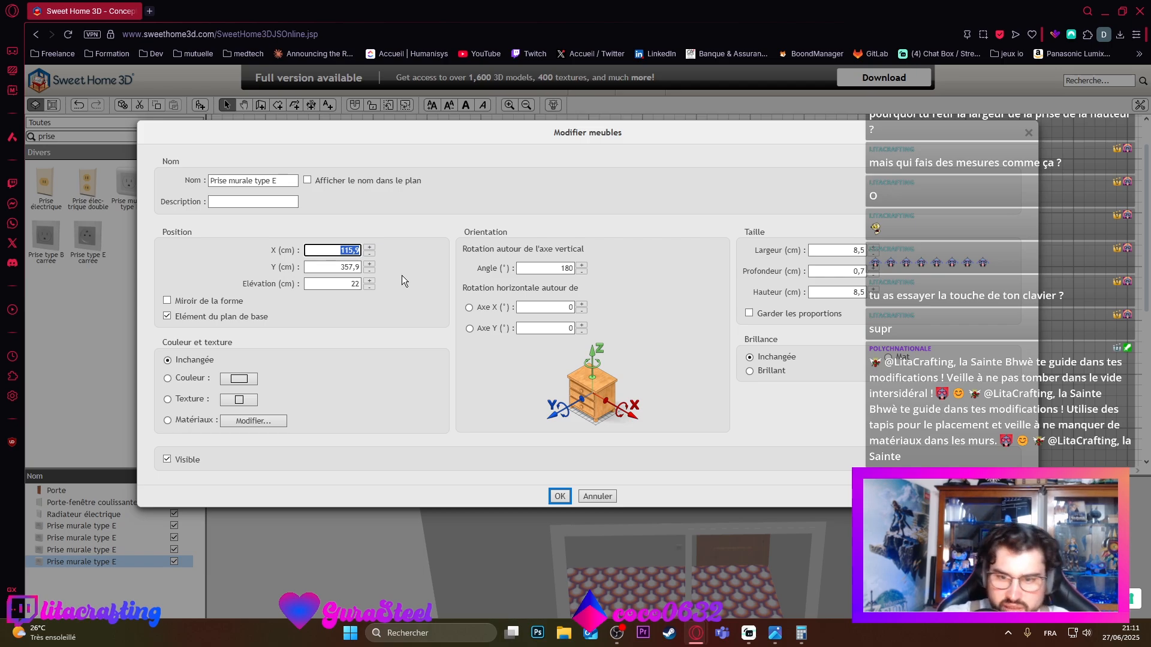
{"action": "left_click", "coordinate": [801, 633]}
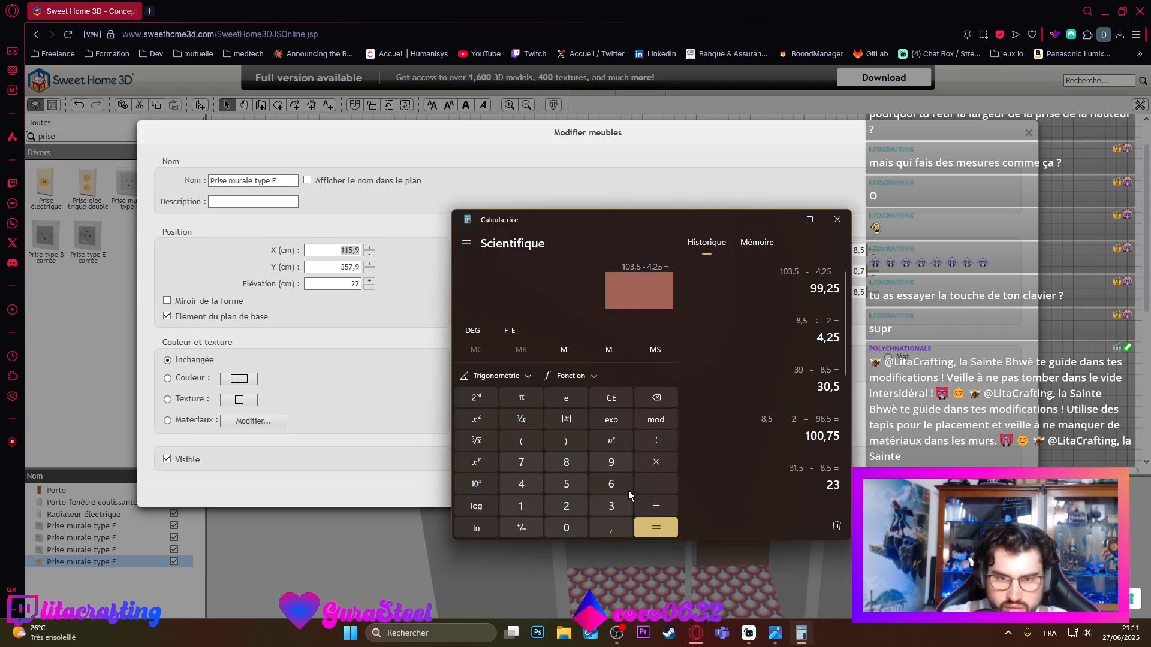
{"action": "left_click", "coordinate": [521, 506]}
{"action": "type", "text": ","}
{"action": "left_click", "coordinate": [567, 486]}
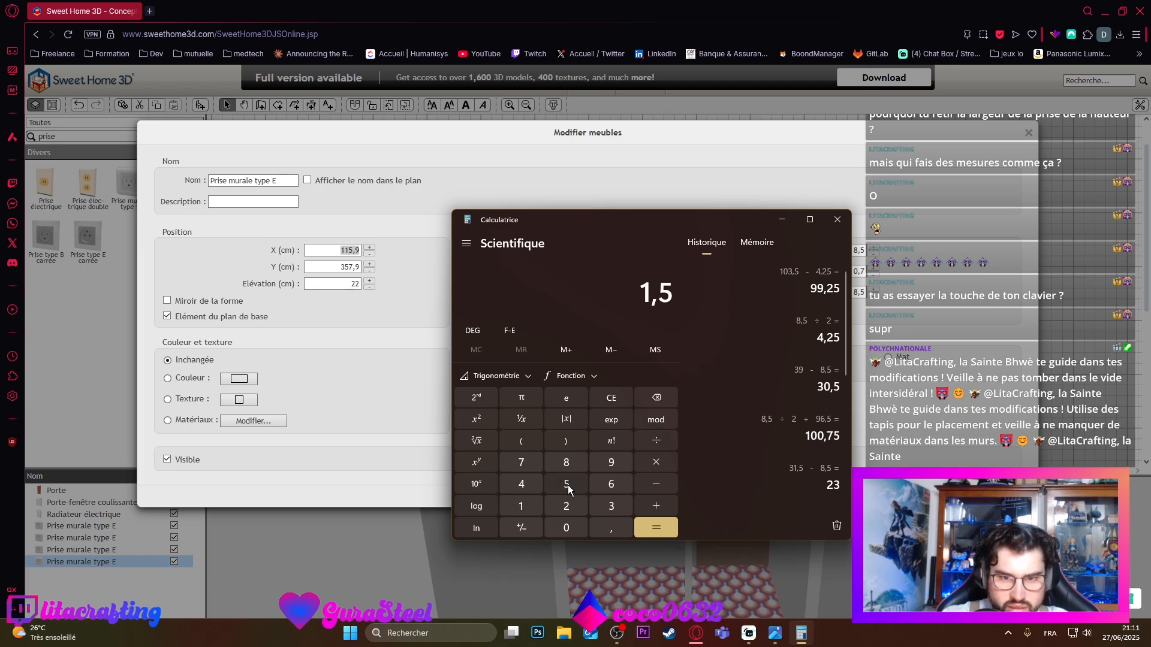
{"action": "left_click", "coordinate": [656, 506]}
{"action": "double_click", "coordinate": [521, 505]}
{"action": "left_click", "coordinate": [566, 505]}
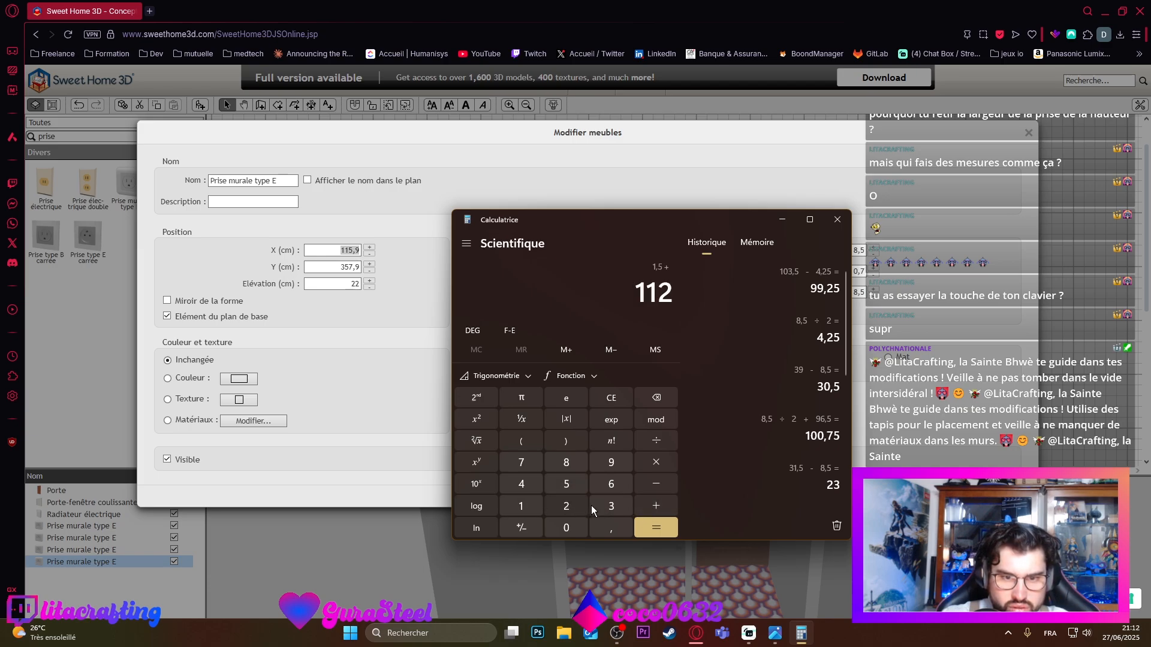
{"action": "left_click", "coordinate": [655, 506]}
{"action": "left_click", "coordinate": [533, 487]}
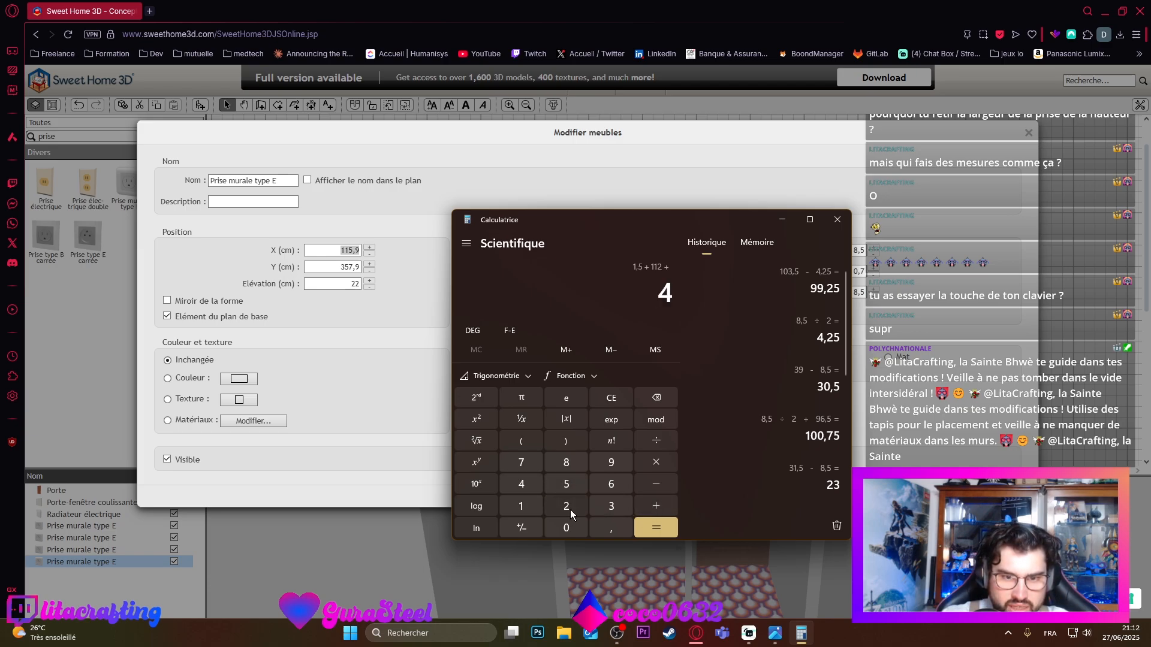
{"action": "left_click", "coordinate": [611, 527]}
{"action": "type", "text": "25"}
{"action": "left_click", "coordinate": [654, 526]}
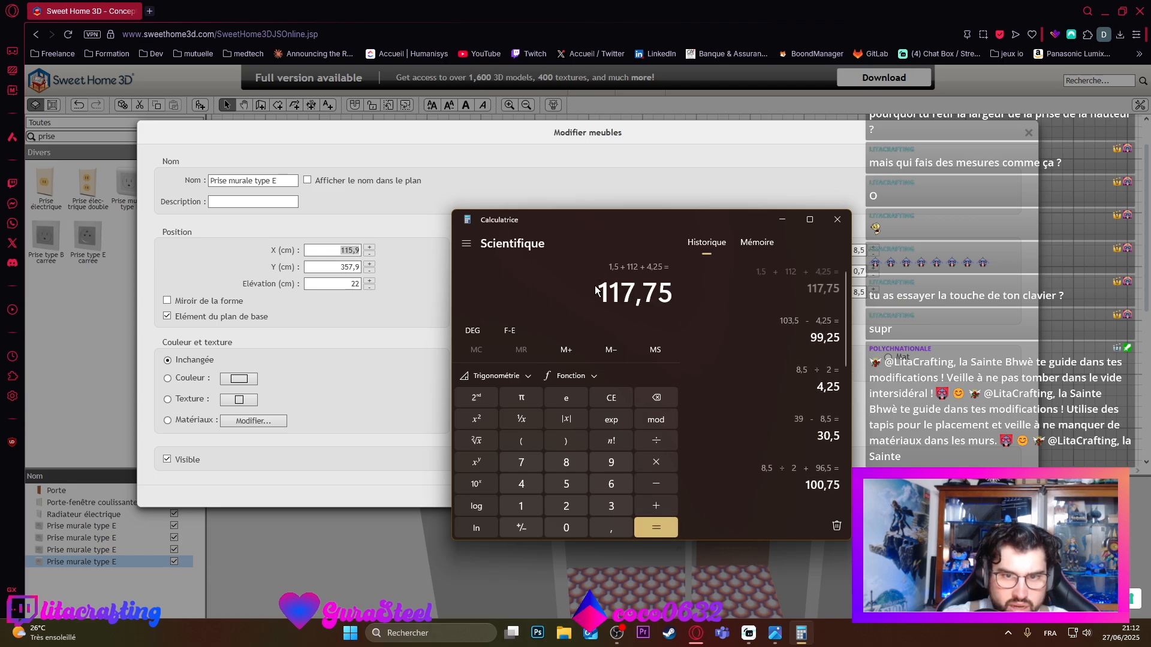
Step: Copy the calculated result into the south wall socket's X position as 117,75 cm
{"action": "left_click_drag", "start_coordinate": [620, 290], "coordinate": [682, 292]}
{"action": "key", "text": "ctrl+c"}
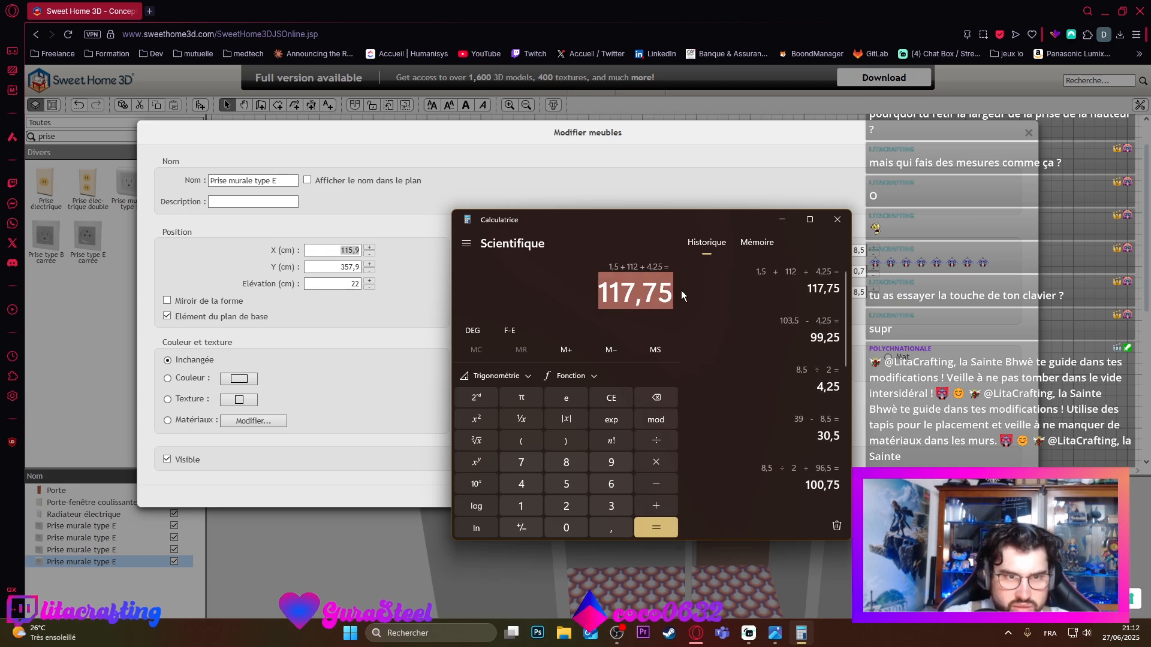
{"action": "left_click", "coordinate": [328, 252]}
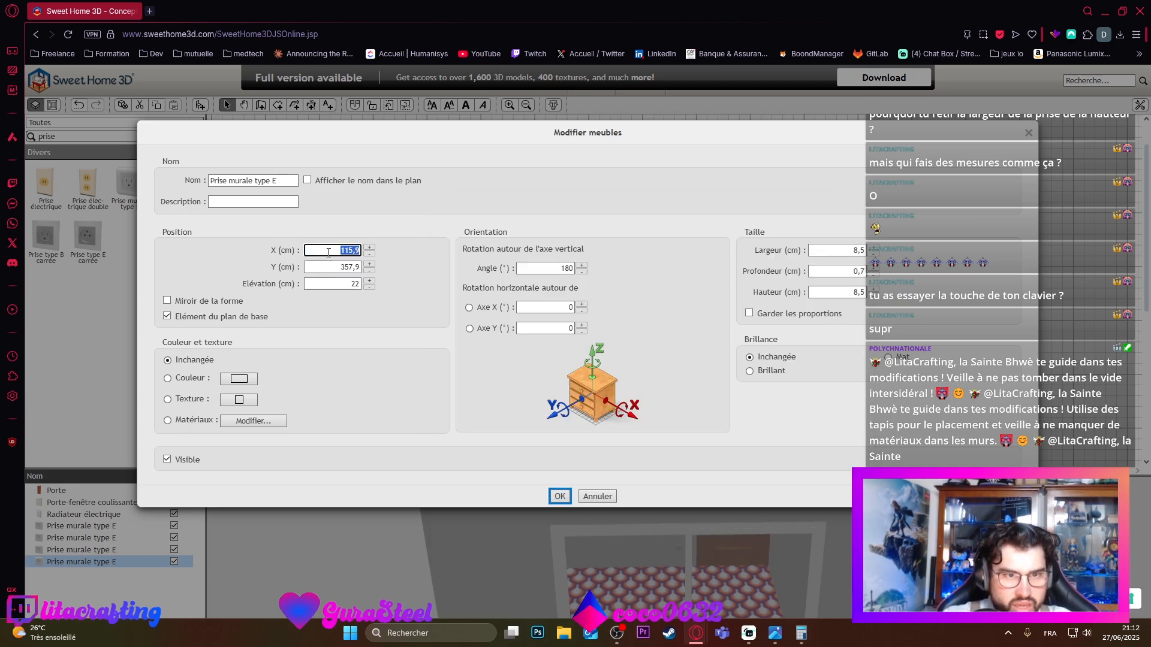
{"action": "key", "text": "ctrl+v"}
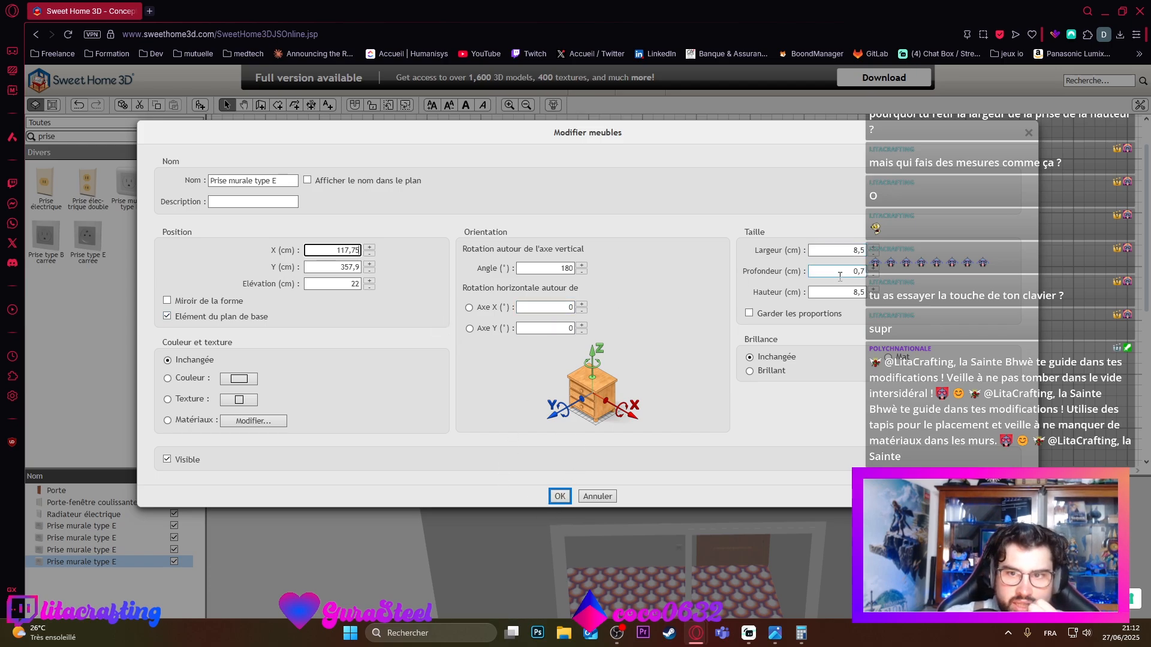
Step: Calculate 35 - 8,5 in Calculator for the south wall socket's elevation and copy the result
{"action": "left_click", "coordinate": [351, 284]}
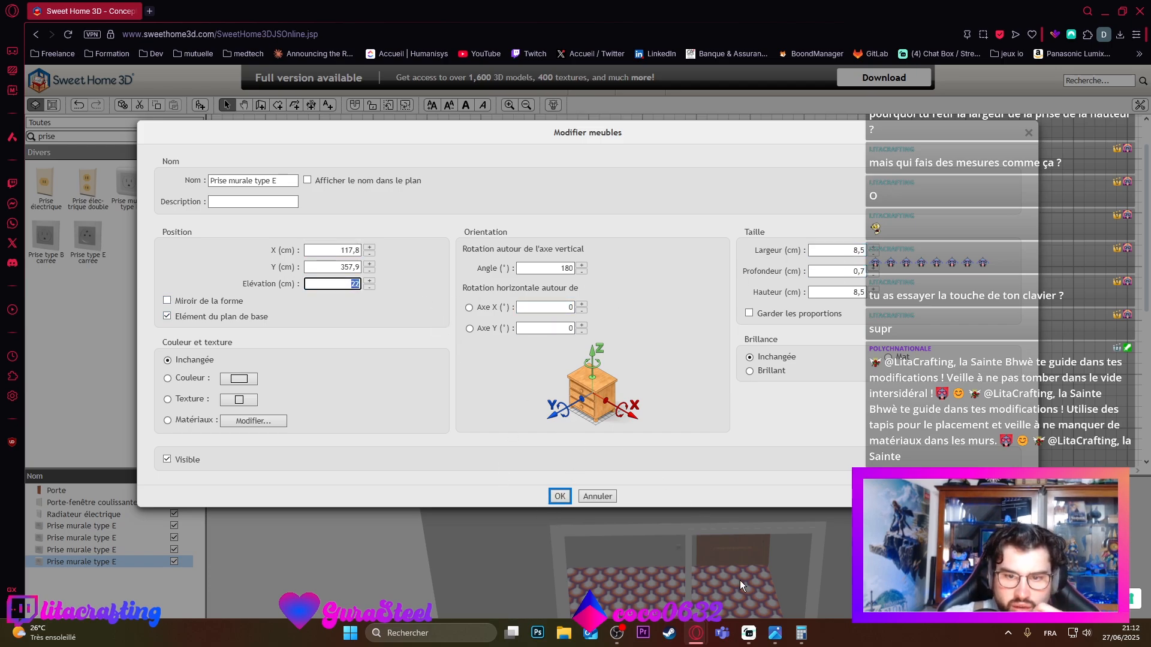
{"action": "left_click", "coordinate": [802, 633]}
{"action": "left_click", "coordinate": [611, 506]}
{"action": "left_click", "coordinate": [567, 484]}
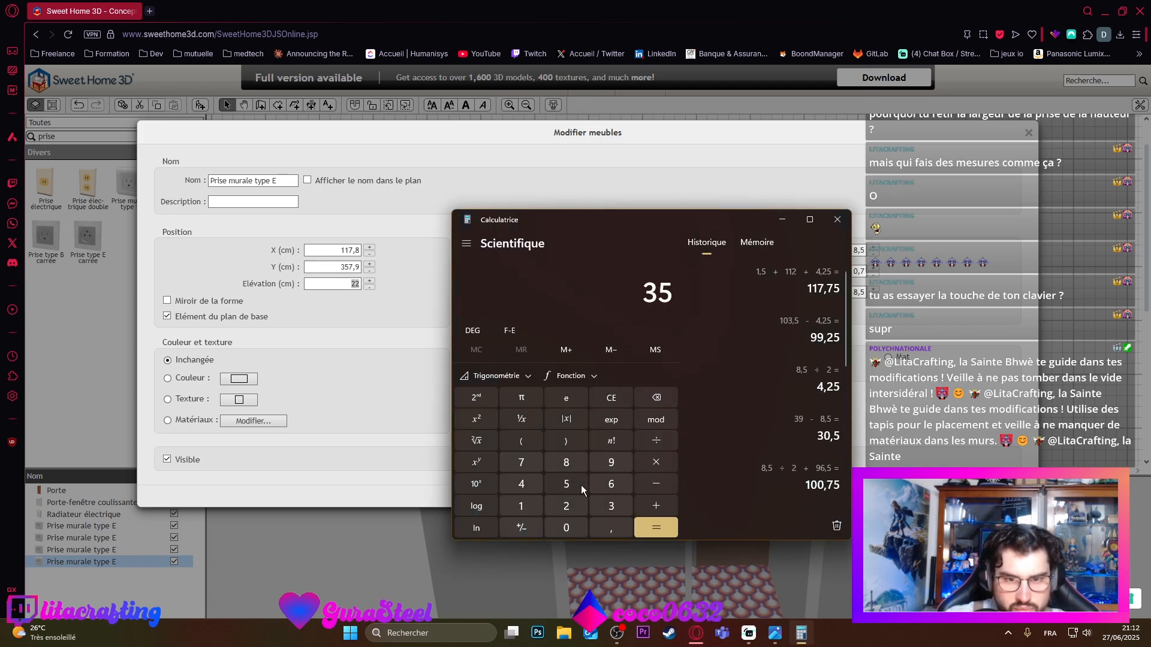
{"action": "left_click", "coordinate": [640, 488]}
{"action": "type", "text": "8,5"}
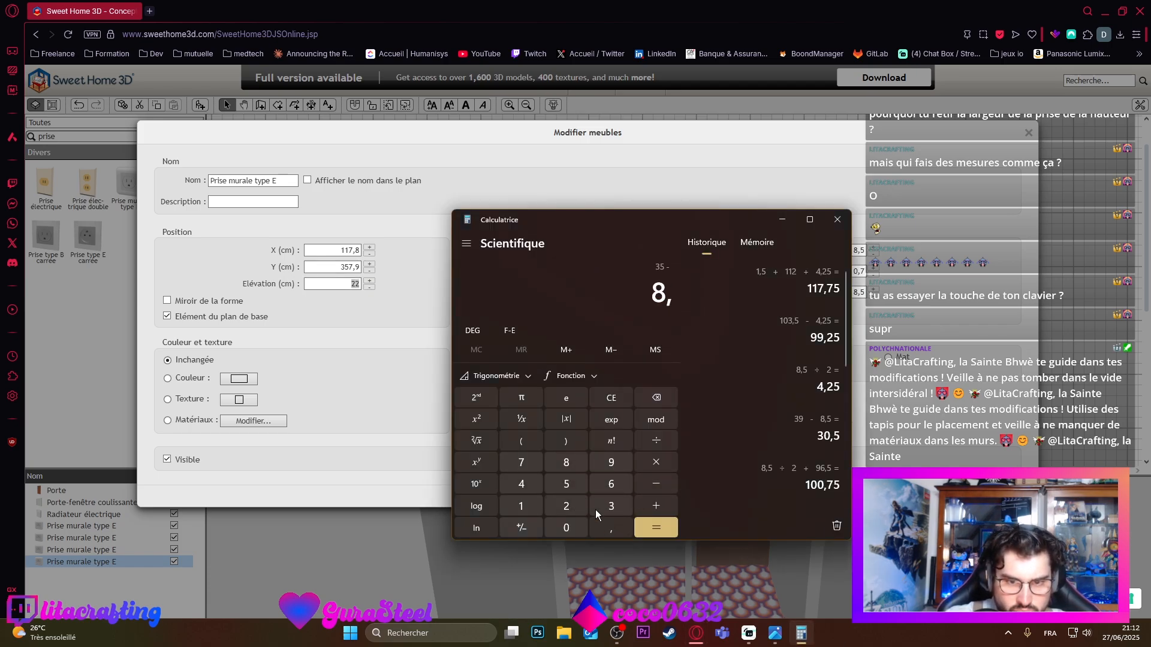
{"action": "left_click", "coordinate": [657, 527]}
{"action": "key", "text": "ctrl+c"}
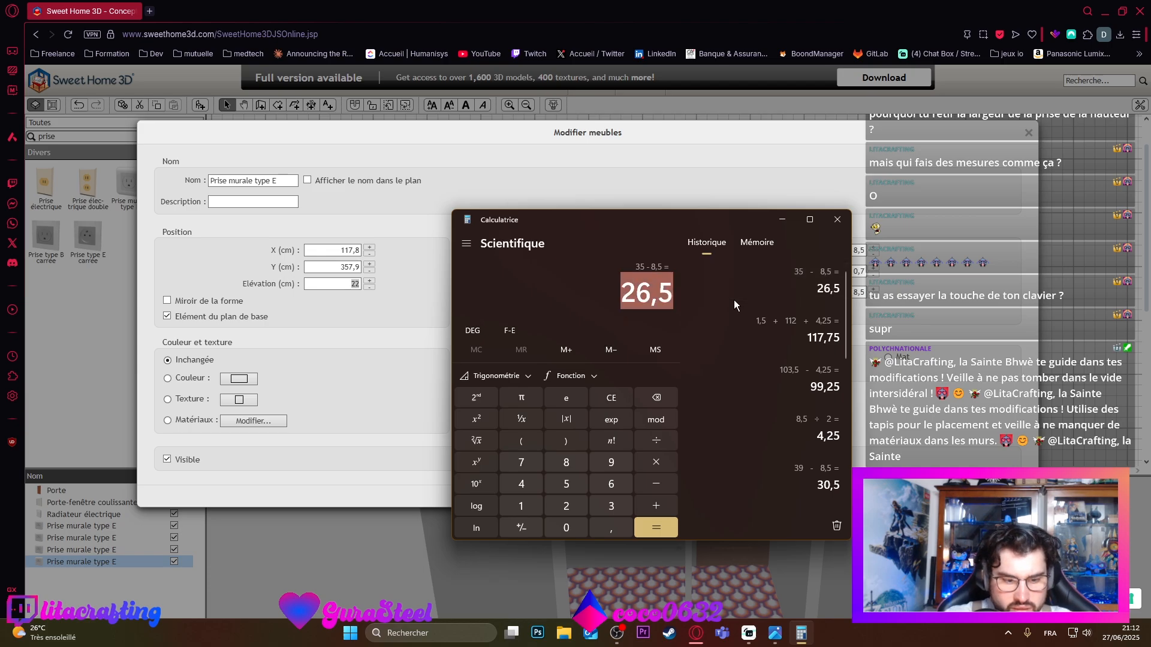
Step: Set the south wall socket's elevation to the copied 26,5 cm and apply the changes
{"action": "double_click", "coordinate": [349, 285]}
{"action": "key", "text": "ctrl+v"}
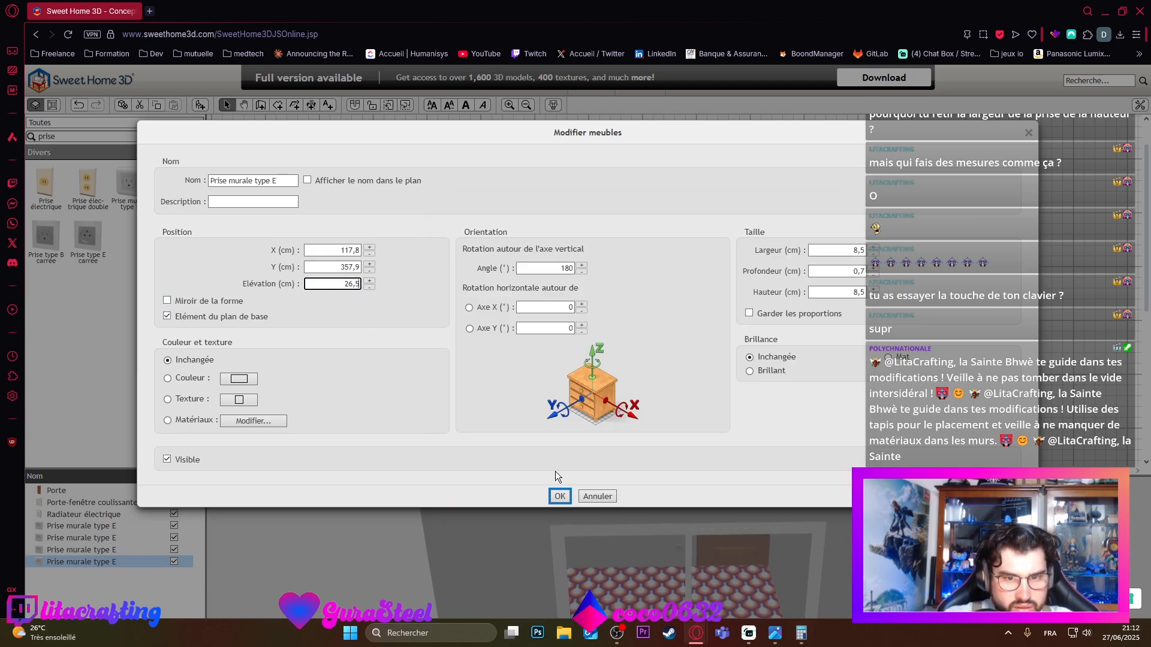
{"action": "left_click", "coordinate": [559, 495]}
{"action": "left_click_drag", "start_coordinate": [725, 551], "coordinate": [703, 588]}
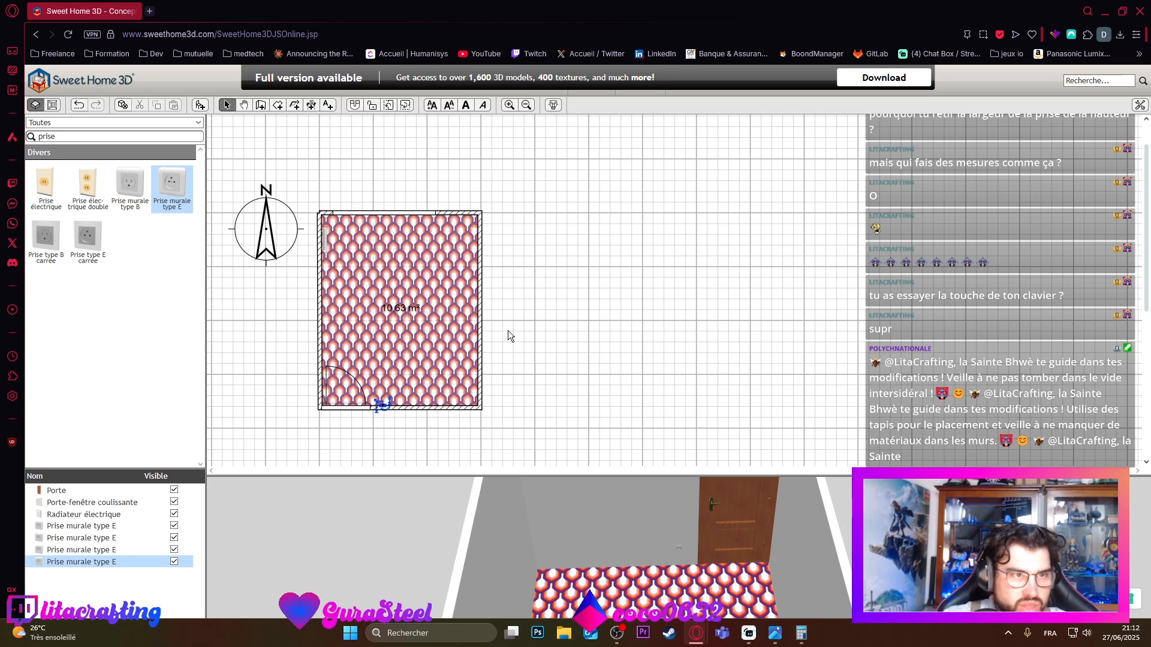
Step: Search the furniture catalog for "volet" and clear the search
{"action": "double_click", "coordinate": [95, 136]}
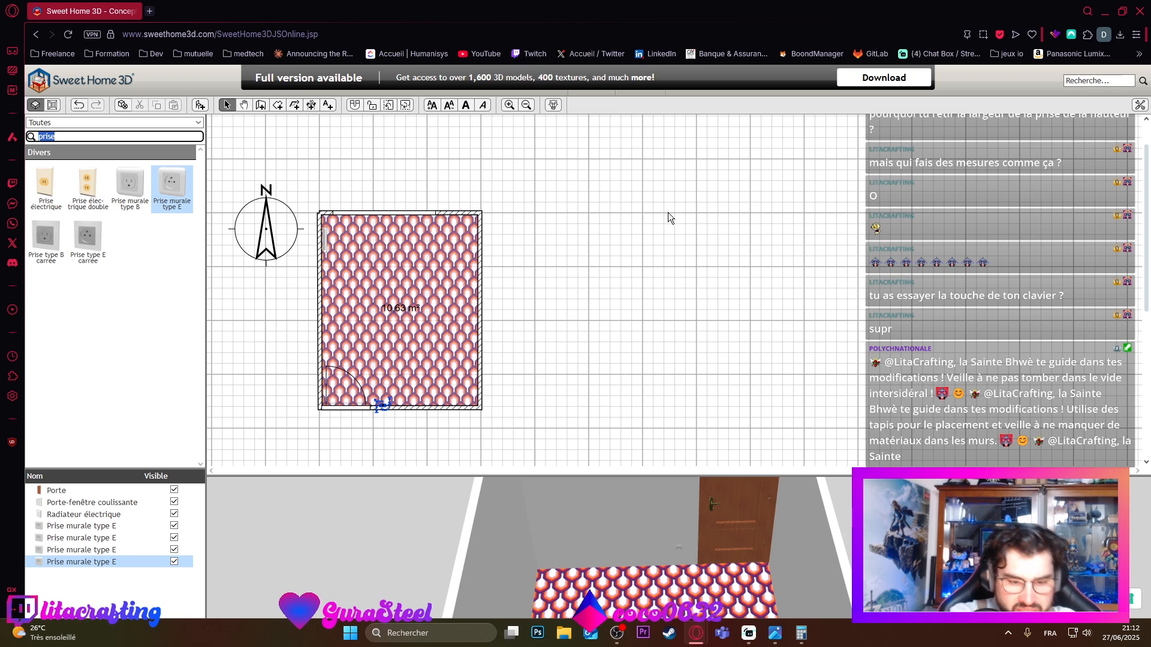
{"action": "type", "text": "volet"}
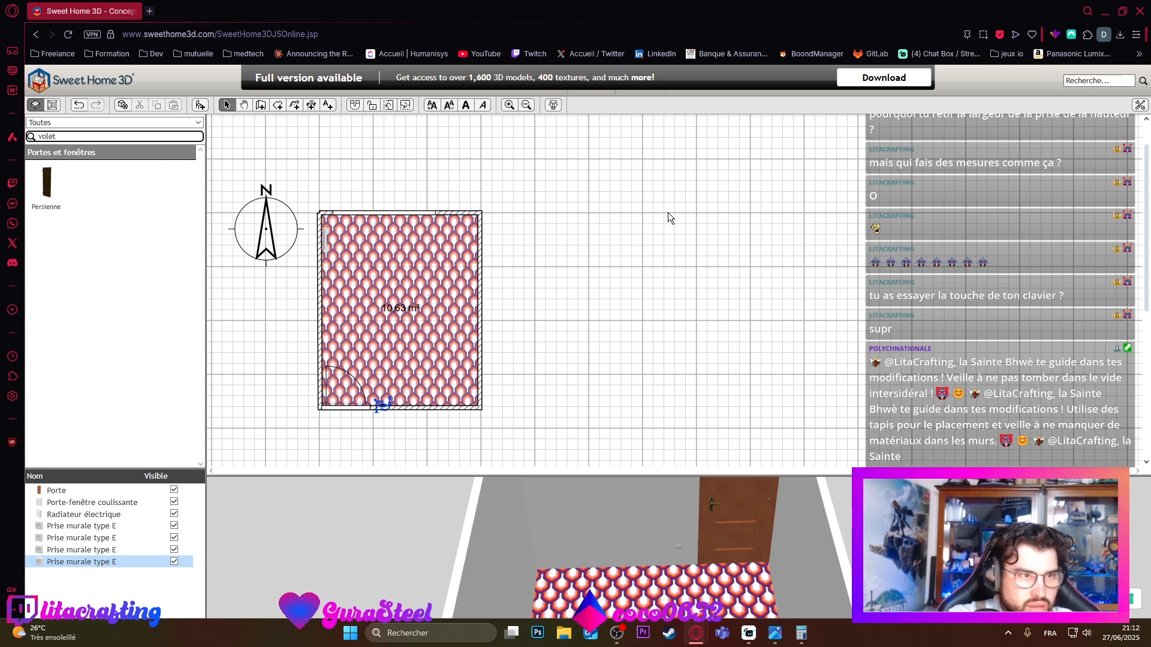
{"action": "key", "text": "BackSpace"}
{"action": "key", "text": "BackSpace"}
{"action": "key", "text": "BackSpace"}
{"action": "key", "text": "BackSpace"}
{"action": "key", "text": "BackSpace"}
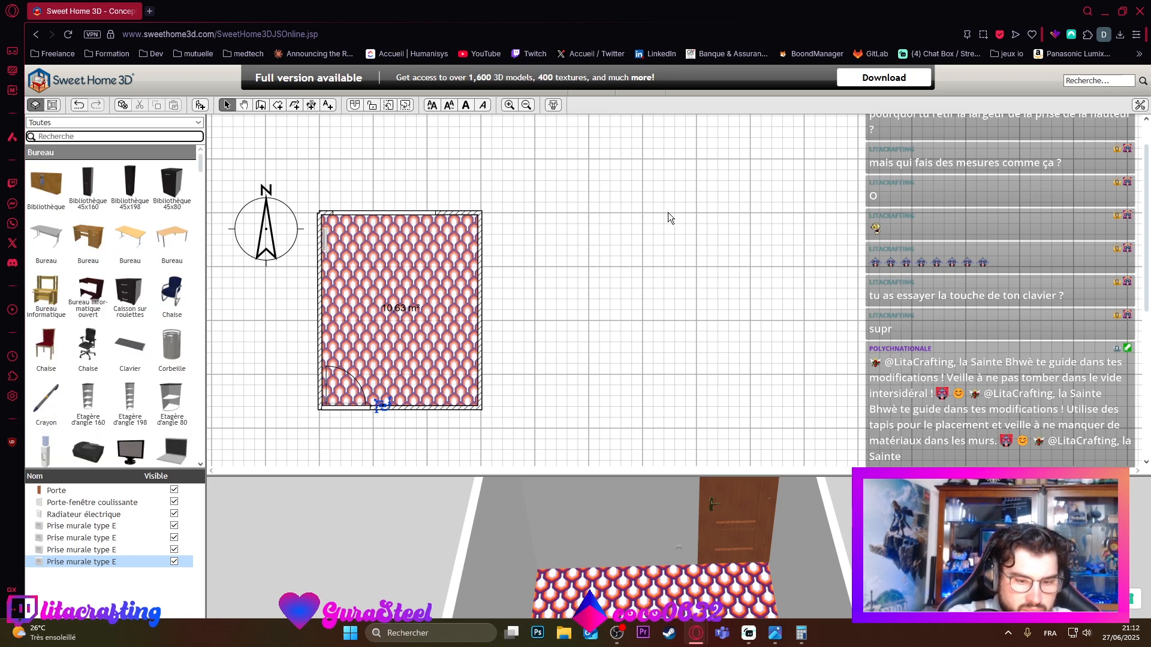
Step: Search the furniture catalog for "bloc" and clear the search
{"action": "type", "text": "r"}
{"action": "key", "text": "BackSpace"}
{"action": "type", "text": "bloc"}
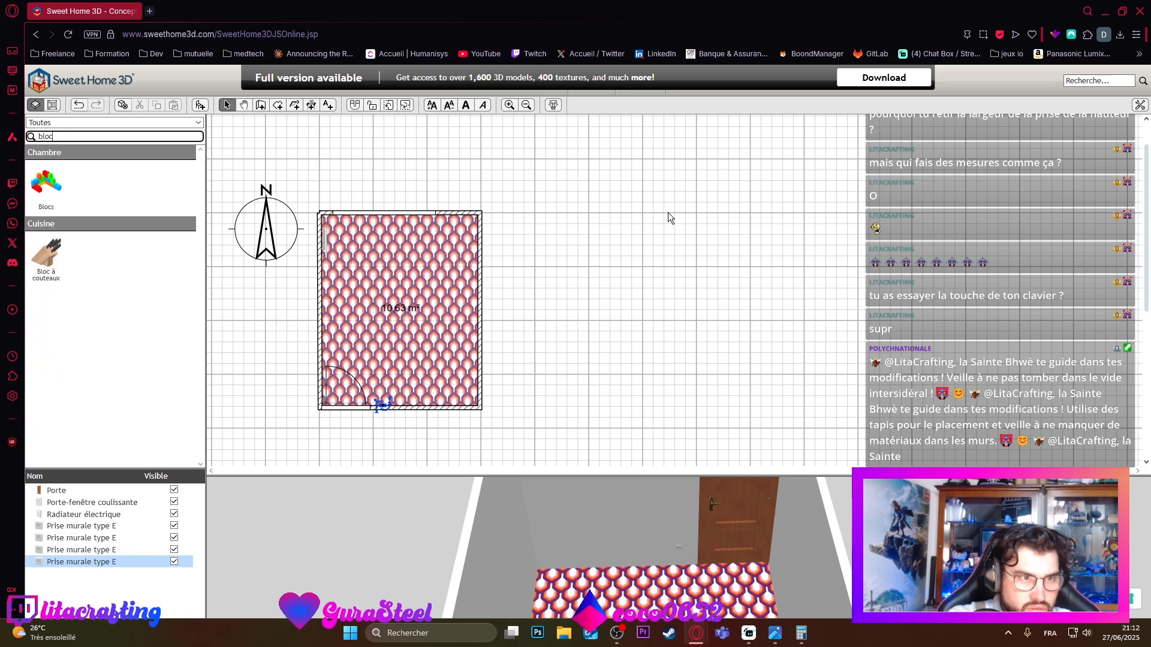
{"action": "key", "text": "BackSpace"}
{"action": "key", "text": "BackSpace"}
{"action": "key", "text": "BackSpace"}
{"action": "key", "text": "BackSpace"}
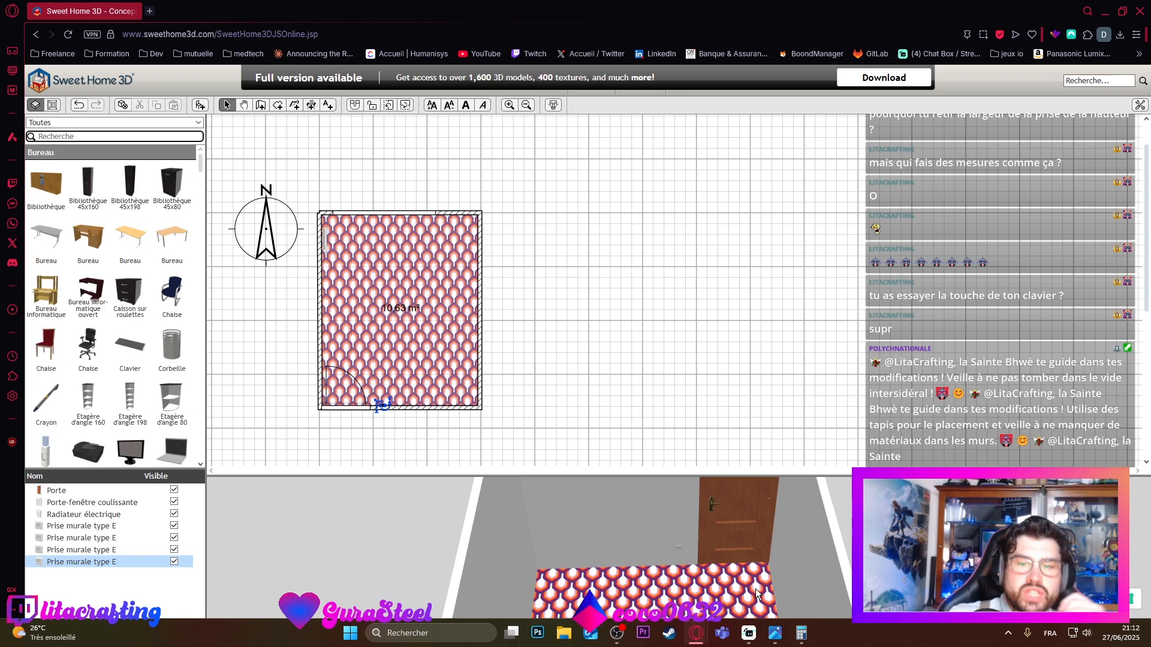
Step: Search the catalog for "interr" and place an Interrupteur mural on the south wall beside the door at X about 114,8 cm
{"action": "left_click_drag", "start_coordinate": [755, 588], "coordinate": [594, 548]}
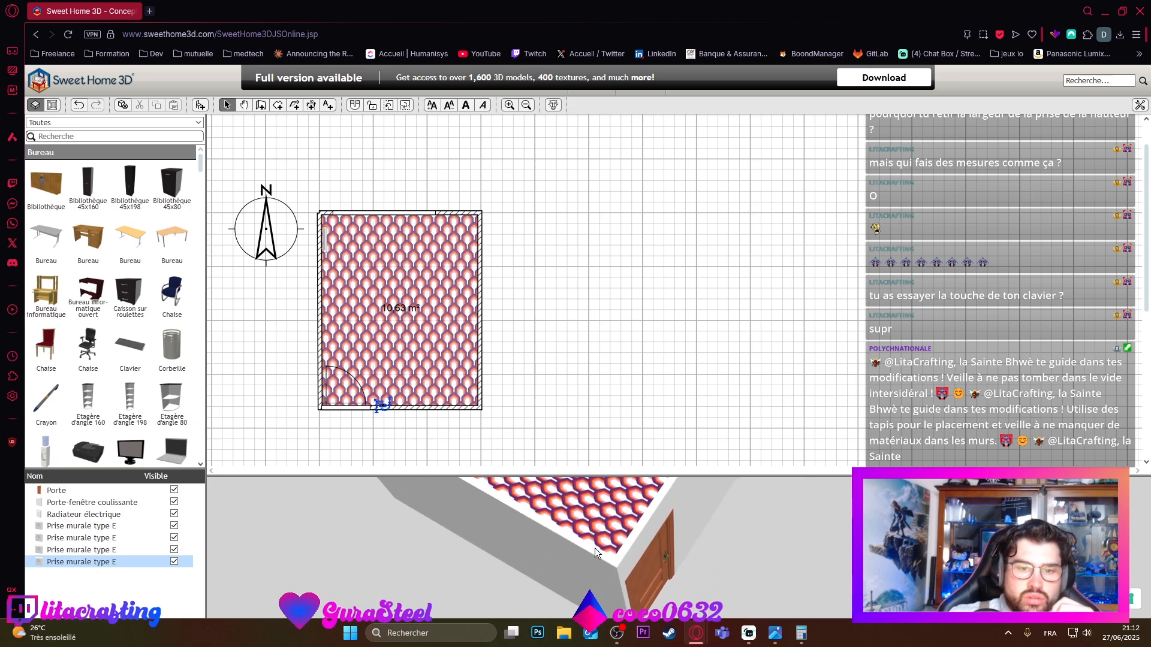
{"action": "left_click_drag", "start_coordinate": [638, 473], "coordinate": [637, 225]}
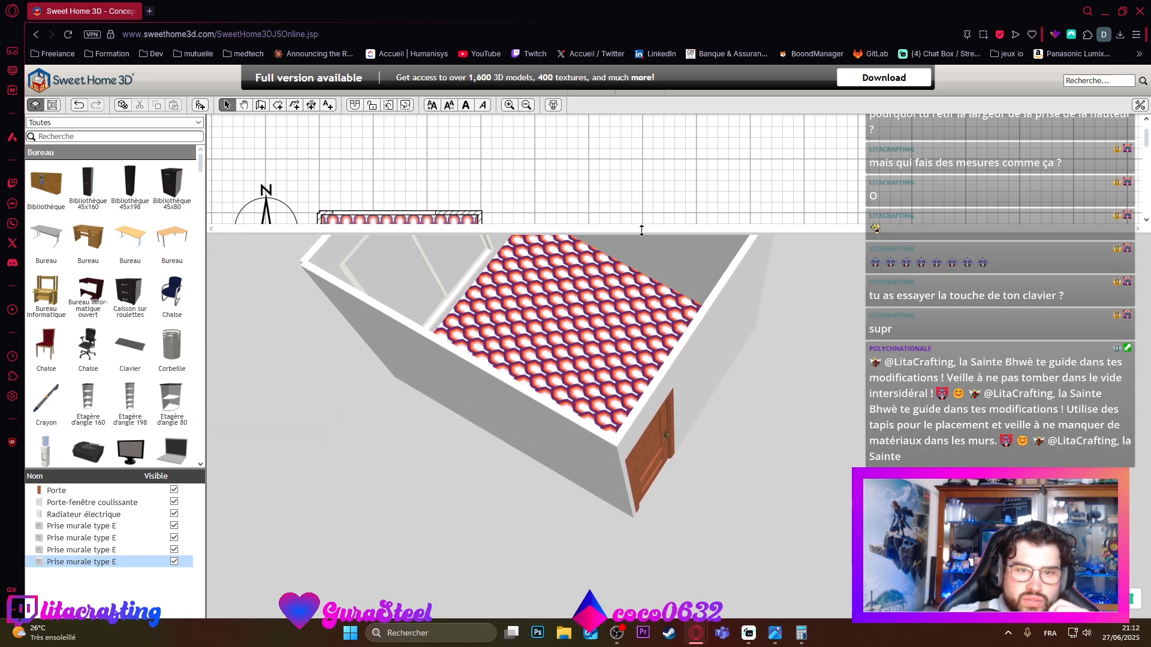
{"action": "left_click_drag", "start_coordinate": [715, 387], "coordinate": [750, 341]}
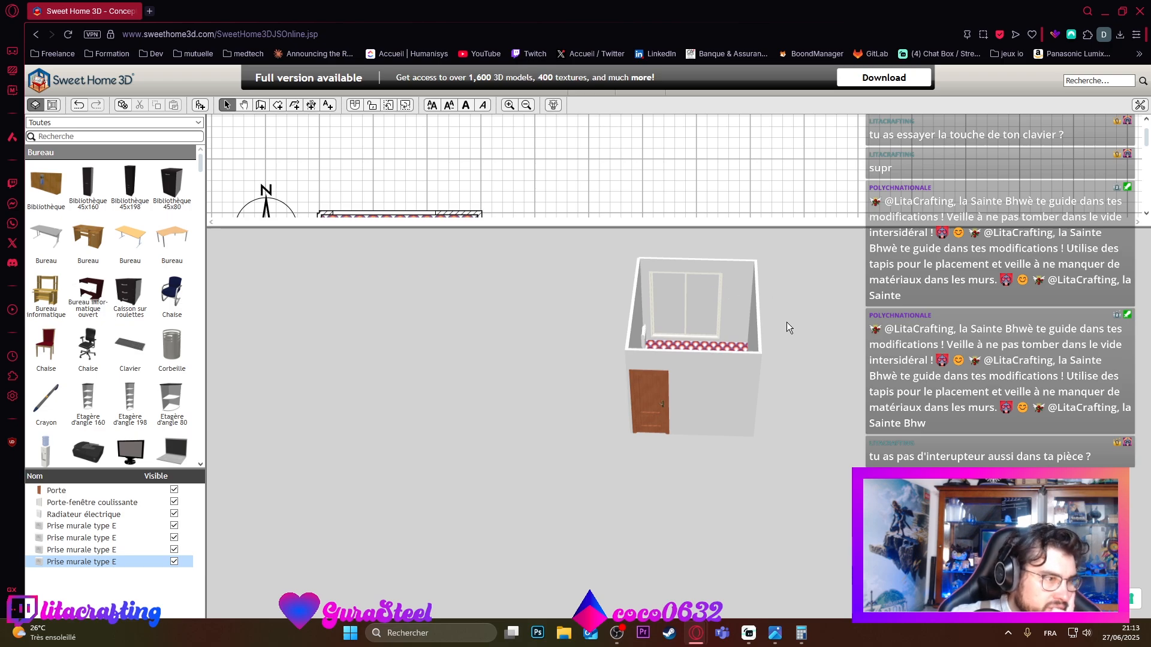
{"action": "left_click_drag", "start_coordinate": [787, 327], "coordinate": [816, 391]}
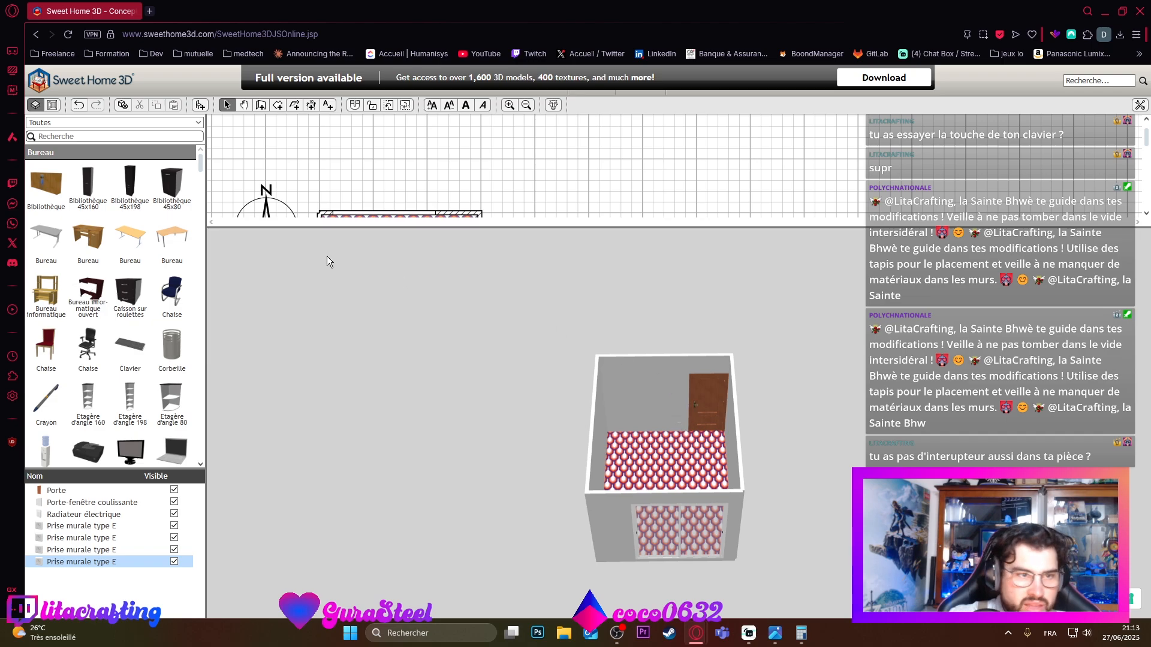
{"action": "left_click", "coordinate": [110, 136]}
{"action": "type", "text": "i"}
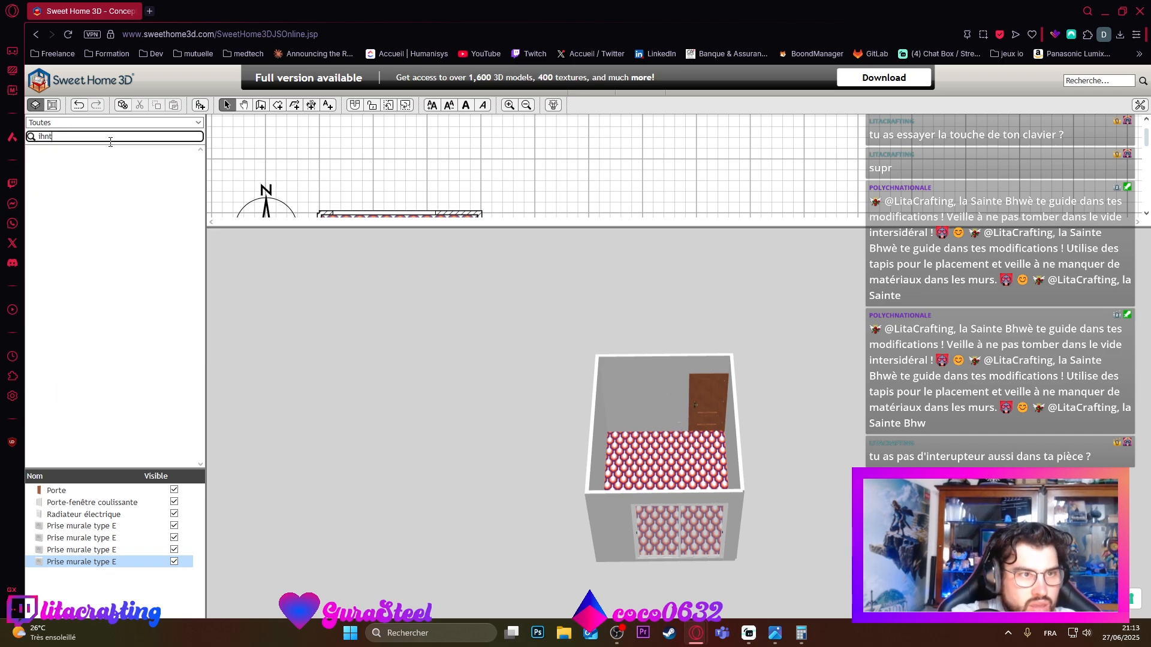
{"action": "type", "text": "nterr"}
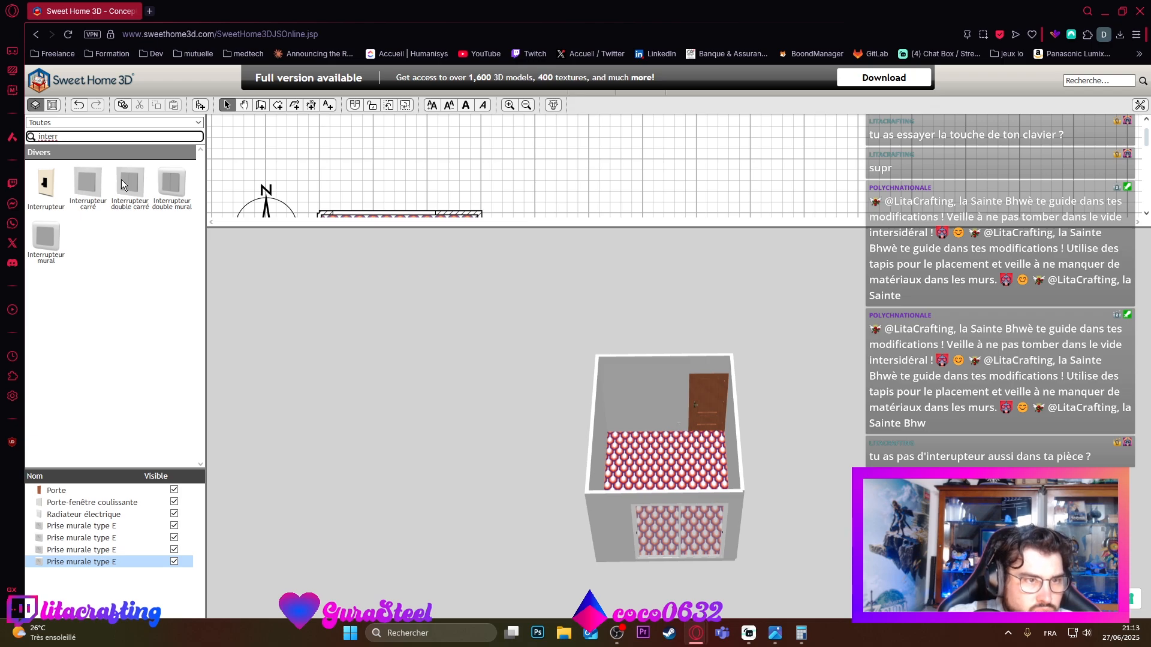
{"action": "mouse_move", "coordinate": [46, 239]}
{"action": "left_mouse_down"}
{"action": "mouse_move", "coordinate": [638, 400]}
{"action": "mouse_move", "coordinate": [420, 179]}
{"action": "mouse_move", "coordinate": [54, 246]}
{"action": "left_mouse_up"}
{"action": "left_click_drag", "start_coordinate": [634, 226], "coordinate": [599, 492]}
{"action": "left_click_drag", "start_coordinate": [54, 239], "coordinate": [378, 405]}
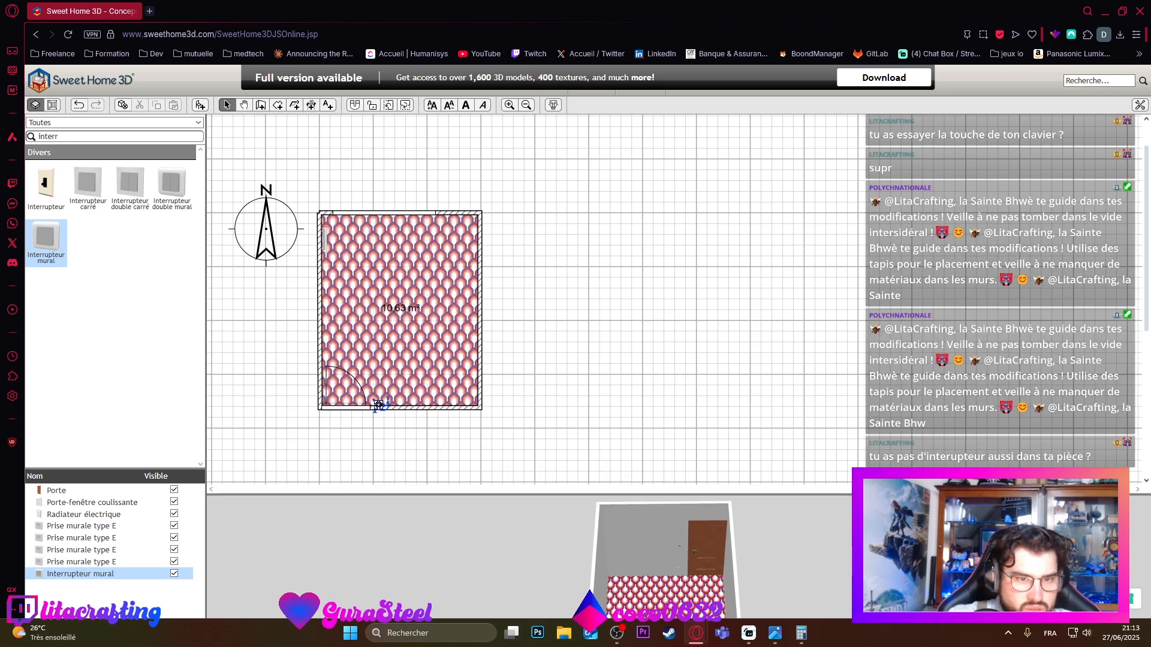
{"action": "double_click", "coordinate": [103, 573]}
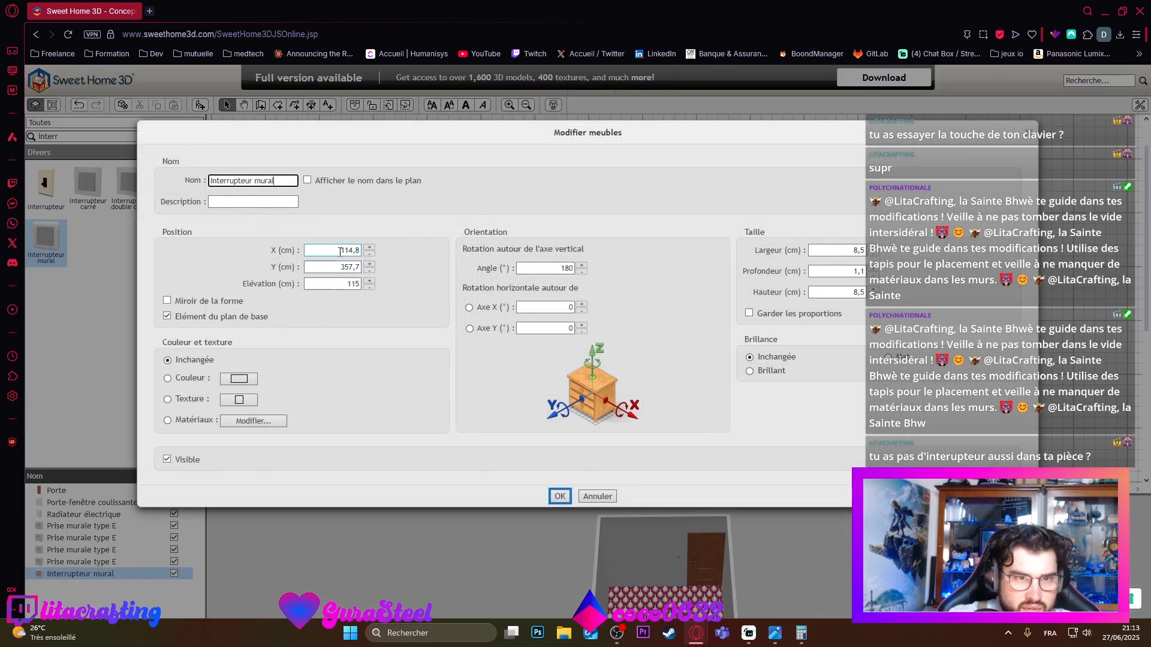
{"action": "left_click", "coordinate": [340, 251]}
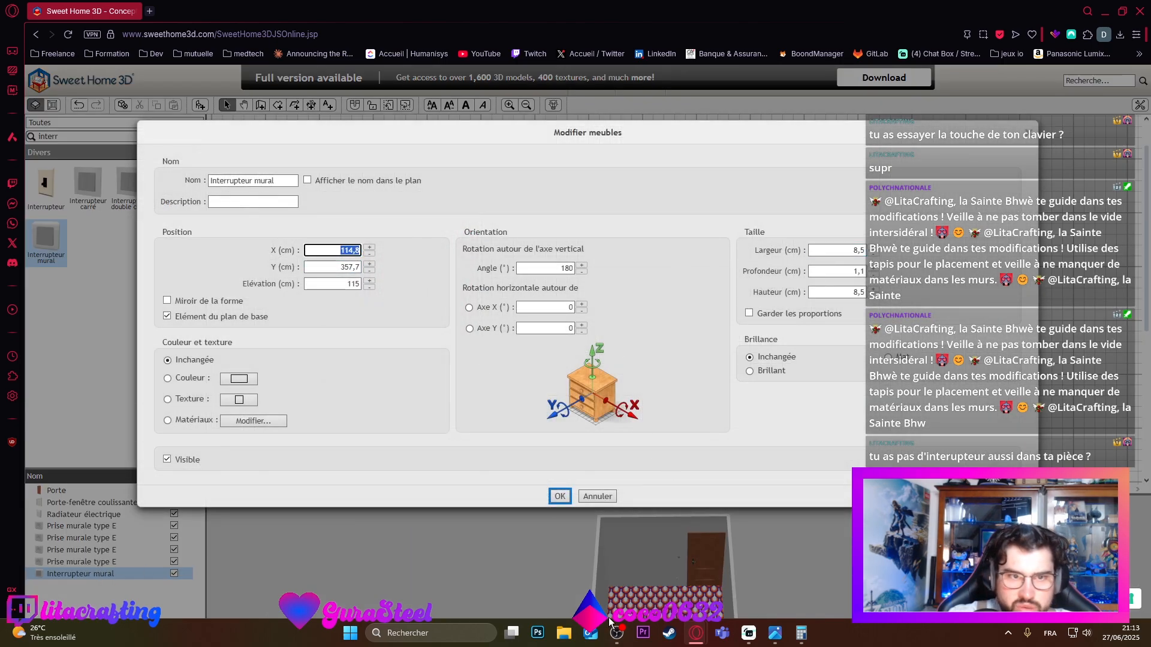
{"action": "left_click", "coordinate": [559, 495]}
Step: Copy the south wall socket's X position into the wall switch's X position as 117,8 cm and apply it
{"action": "double_click", "coordinate": [110, 561]}
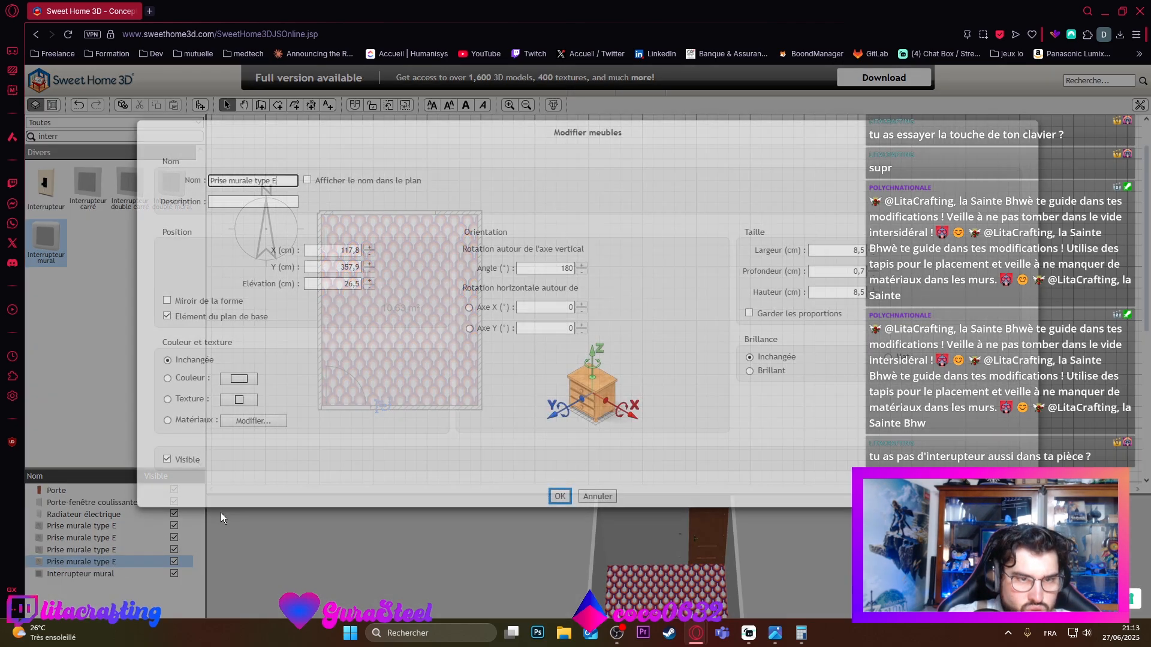
{"action": "left_click", "coordinate": [346, 250]}
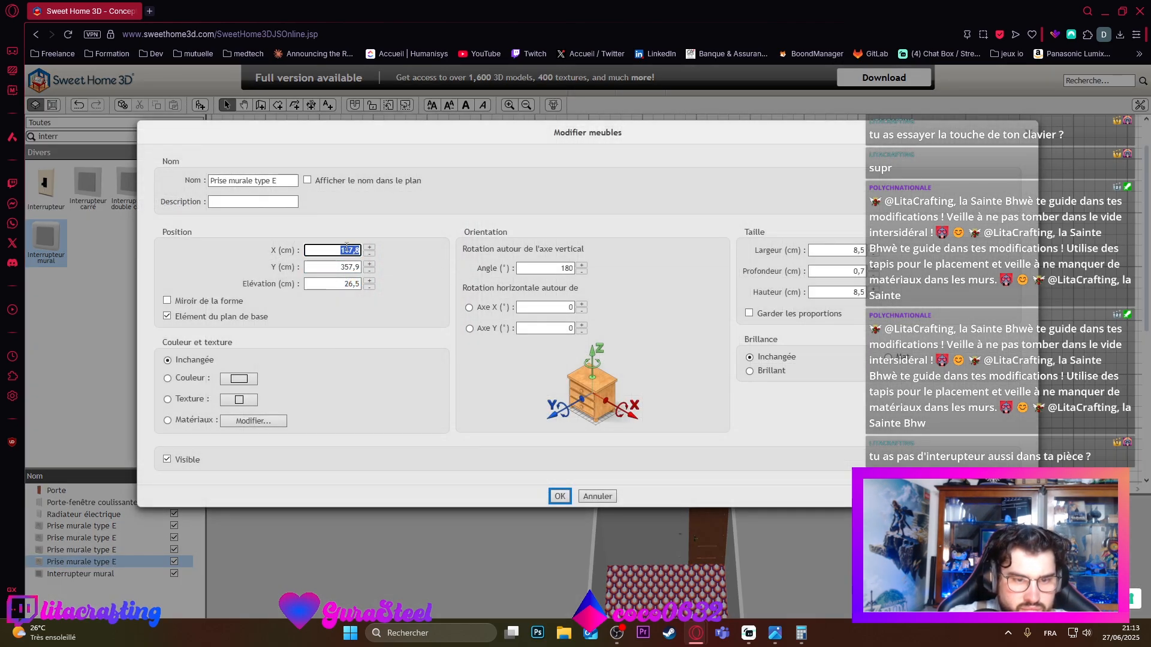
{"action": "left_click", "coordinate": [559, 496]}
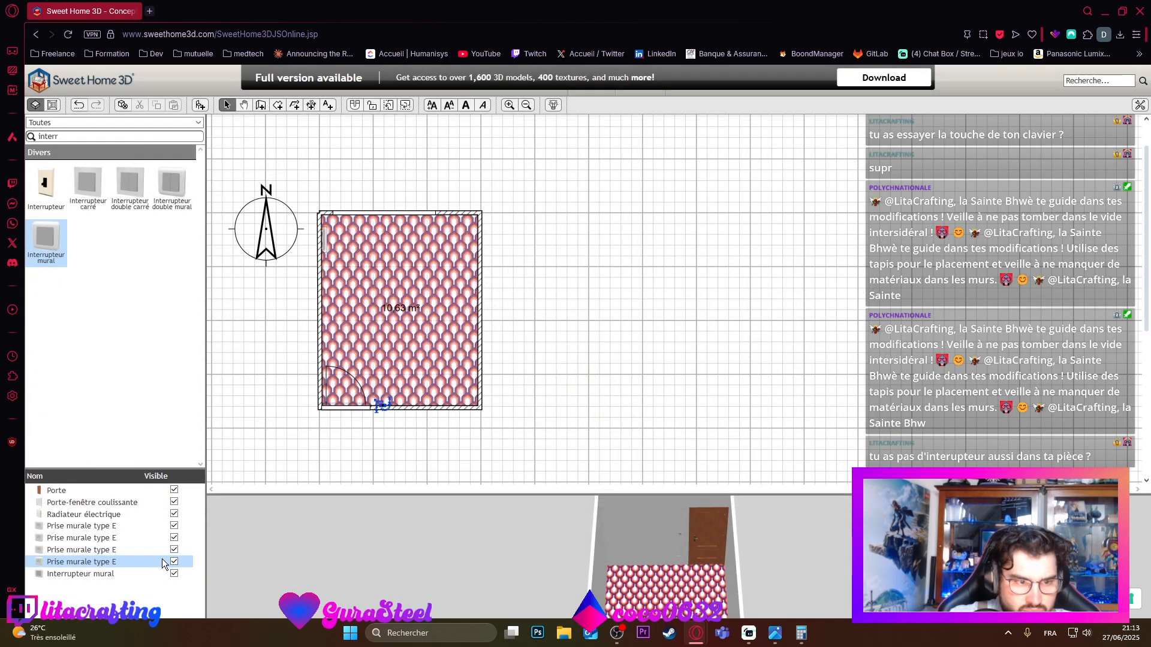
{"action": "double_click", "coordinate": [117, 574]}
{"action": "left_click", "coordinate": [342, 250]}
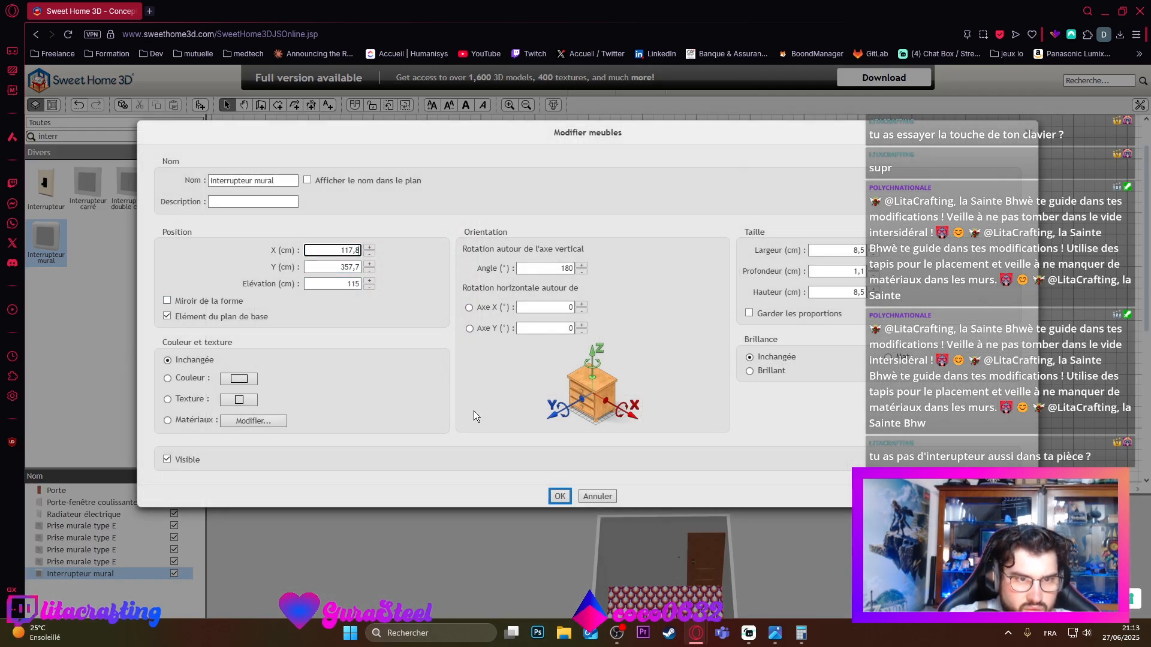
{"action": "left_click", "coordinate": [559, 497]}
{"action": "left_click_drag", "start_coordinate": [693, 589], "coordinate": [595, 571]}
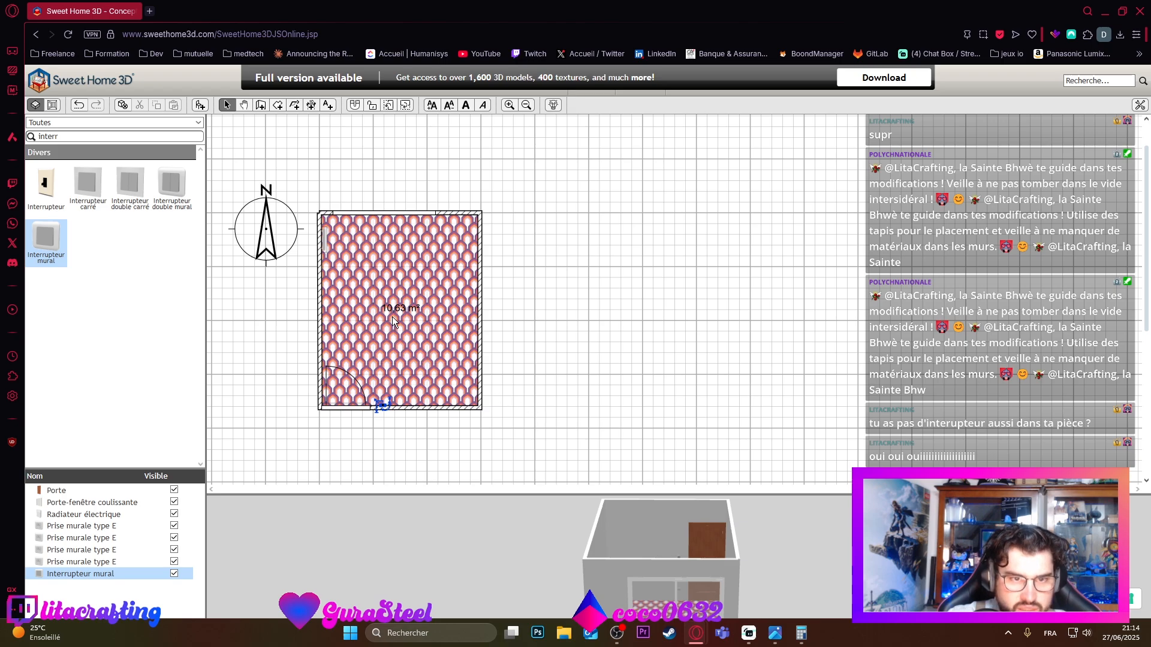
Step: Search the catalog for "prise", place a Prise murale type E on the east wall at Y about 95,3 cm, and open its properties
{"action": "double_click", "coordinate": [135, 133]}
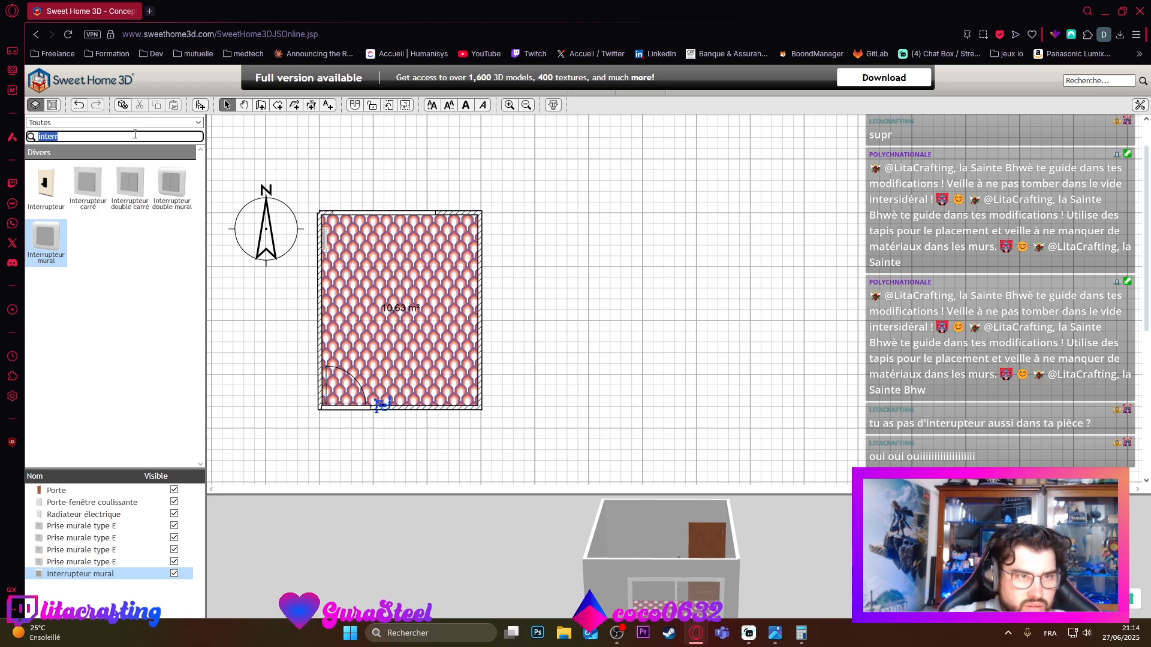
{"action": "type", "text": "prise"}
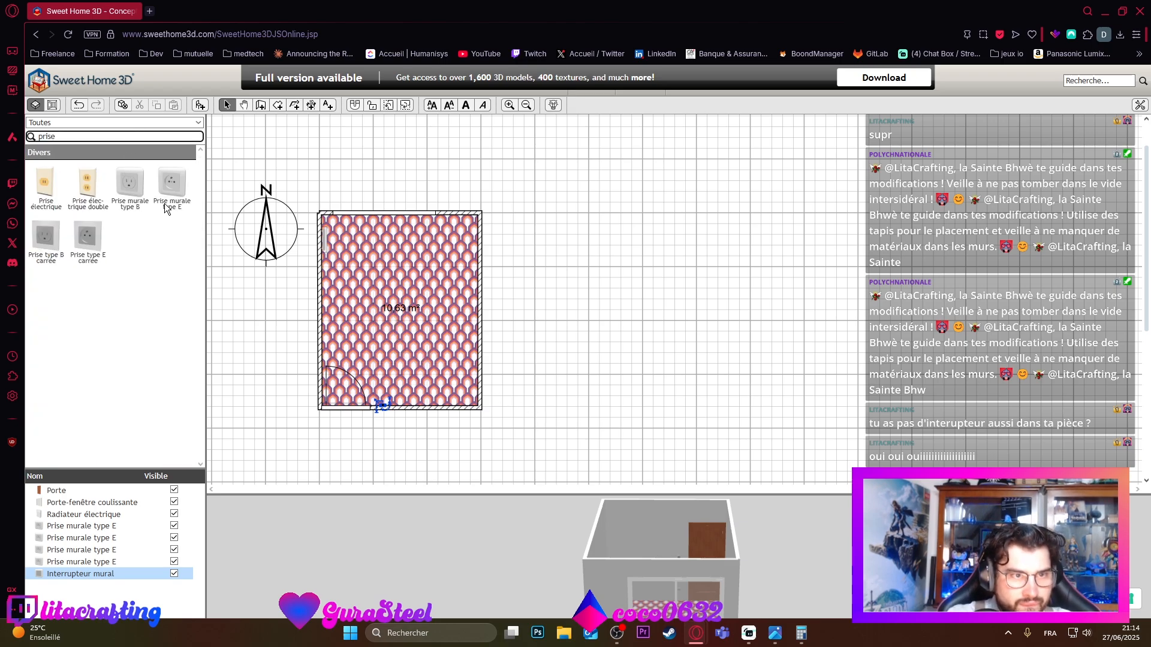
{"action": "left_click_drag", "start_coordinate": [171, 182], "coordinate": [477, 267]}
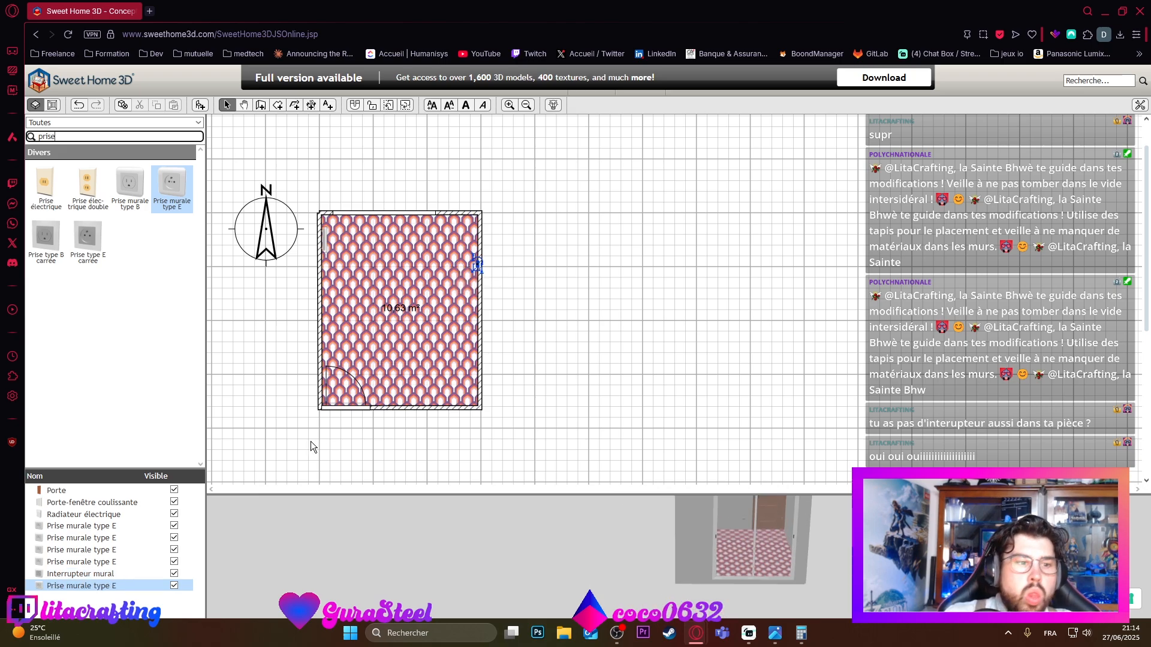
{"action": "double_click", "coordinate": [93, 586]}
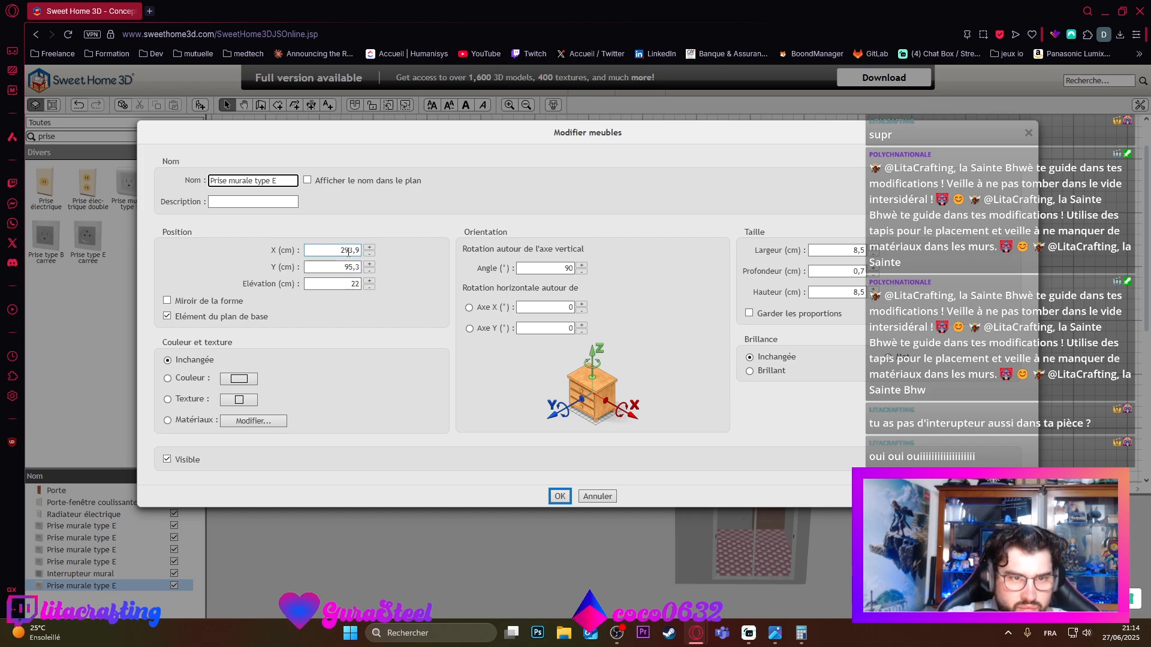
Step: Calculate 92 + 4,25 in Calculator for the east wall socket's Y position and copy the result
{"action": "double_click", "coordinate": [352, 267]}
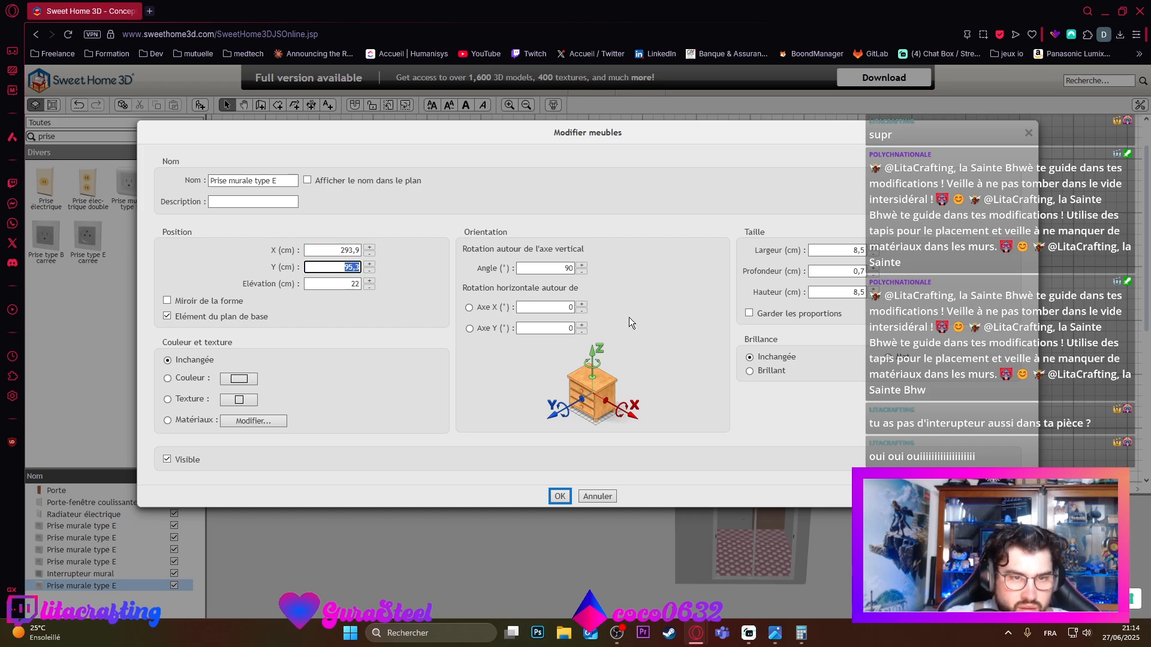
{"action": "left_click", "coordinate": [803, 635]}
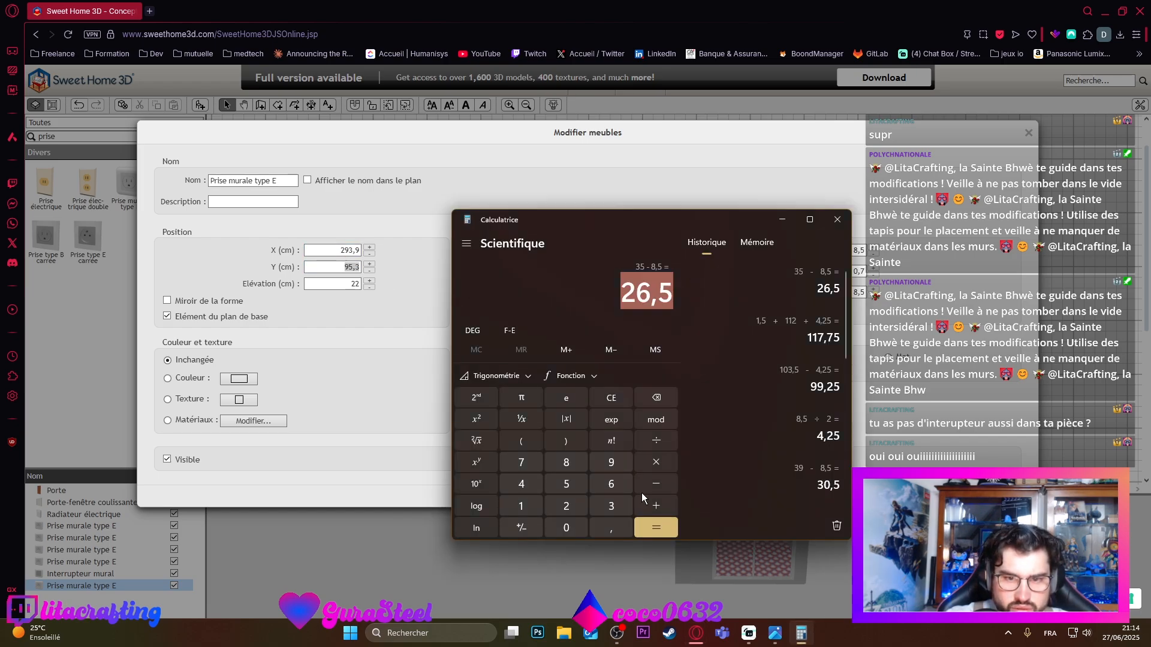
{"action": "left_click", "coordinate": [602, 467]}
{"action": "left_click", "coordinate": [573, 507]}
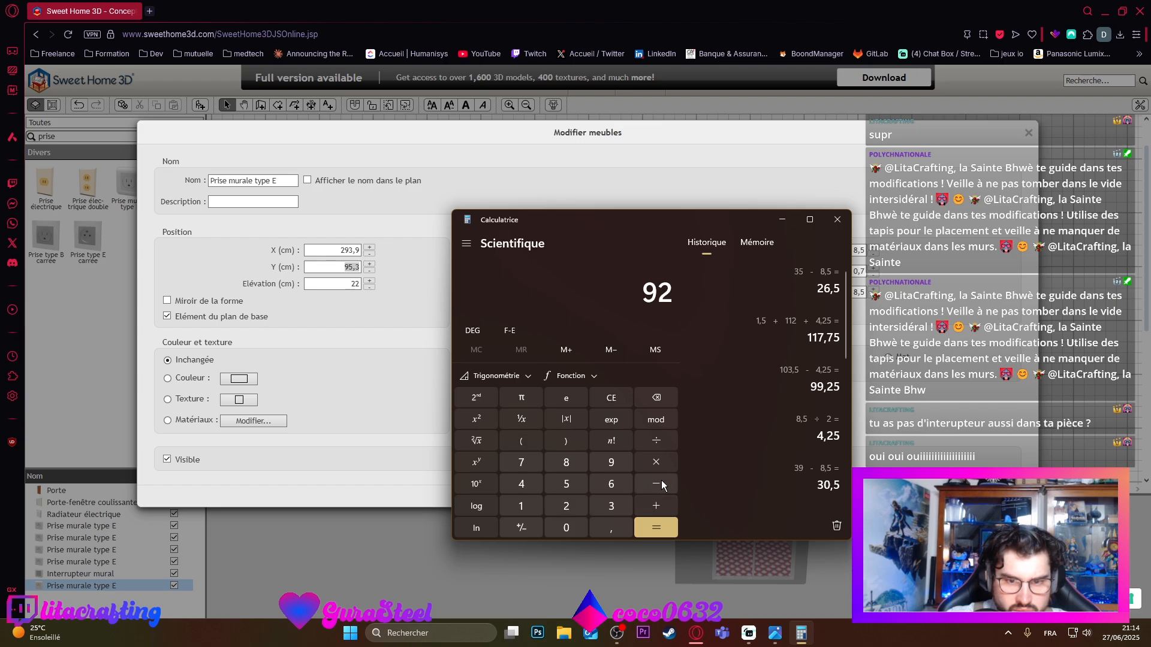
{"action": "left_click", "coordinate": [530, 487]}
{"action": "left_click", "coordinate": [601, 525]}
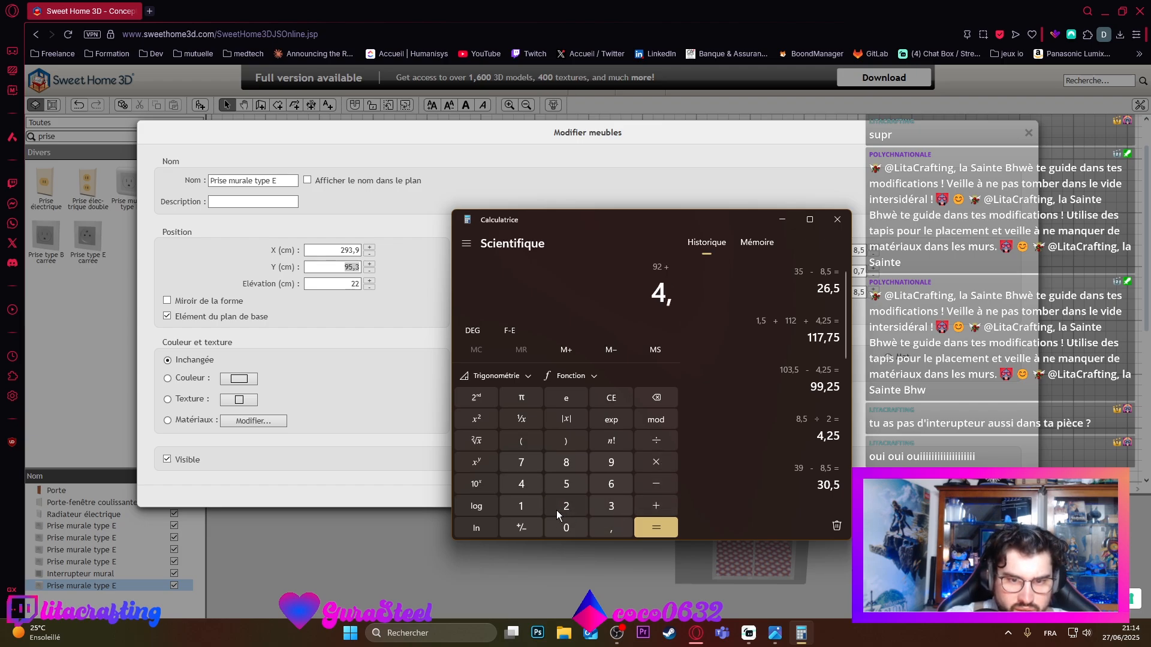
{"action": "left_click", "coordinate": [558, 508]}
{"action": "left_click", "coordinate": [566, 483]}
{"action": "left_click", "coordinate": [649, 523]}
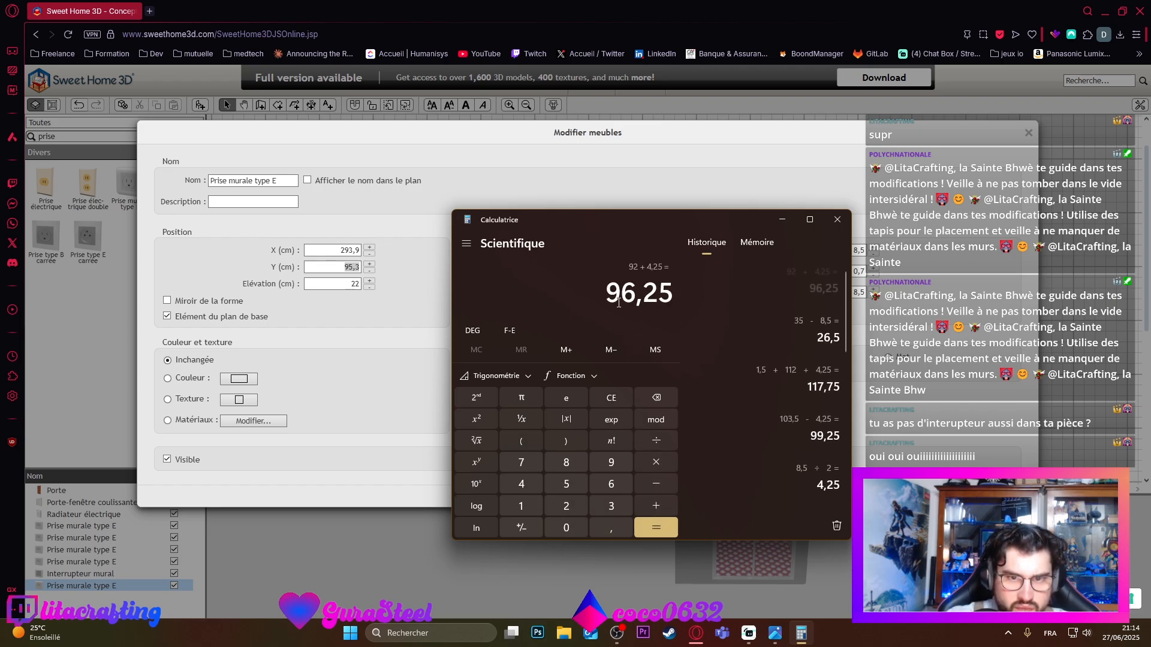
{"action": "double_click", "coordinate": [685, 297]}
{"action": "key", "text": "ctrl+c"}
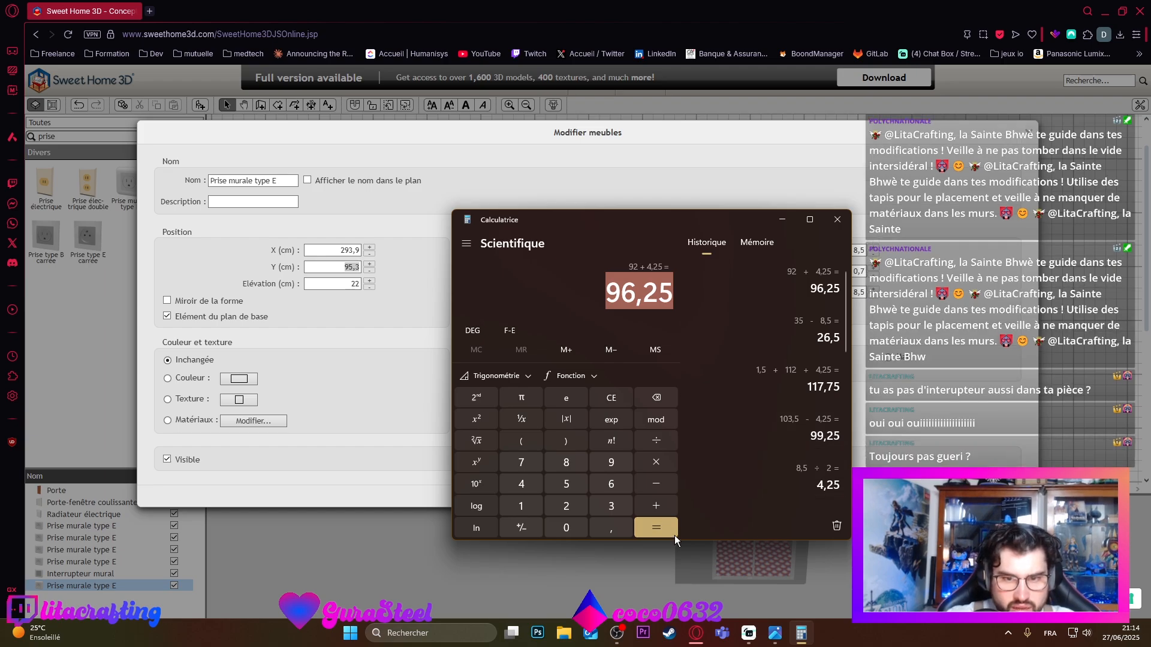
Step: Set the east wall socket's Y position to the copied value 96,25 cm
{"action": "double_click", "coordinate": [355, 266]}
{"action": "key", "text": "ctrl+v"}
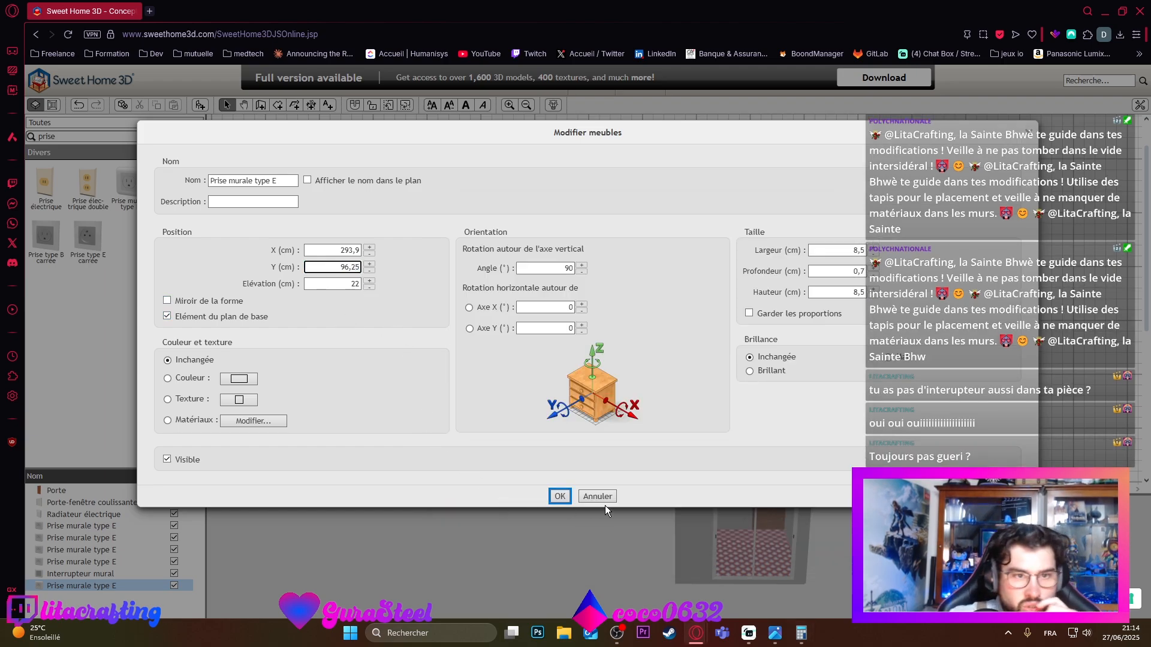
{"action": "left_click", "coordinate": [354, 284]}
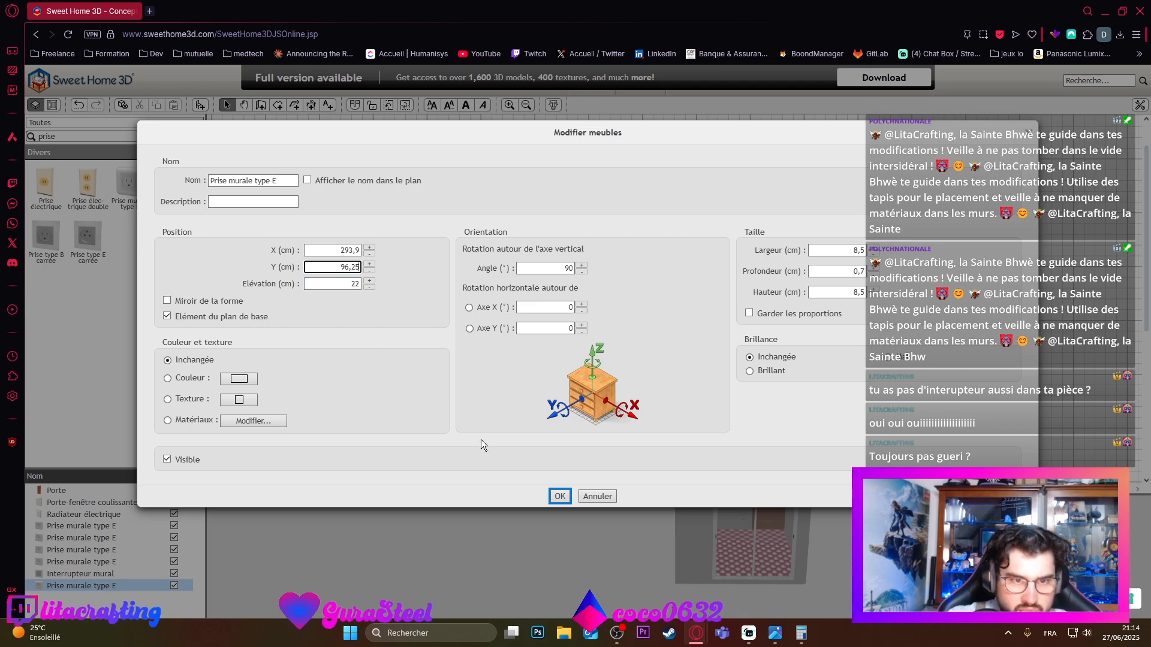
Step: Calculate 35 - 8,5 in Calculator for the east wall socket's elevation and copy the result
{"action": "left_click", "coordinate": [802, 632]}
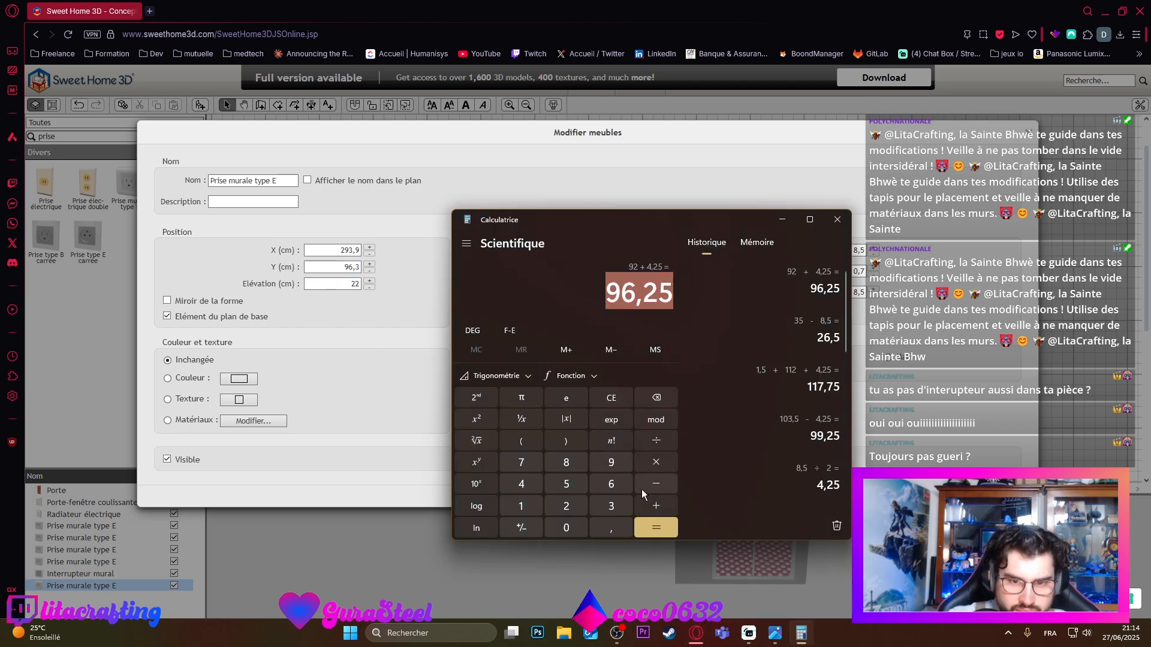
{"action": "type", "text": "35,"}
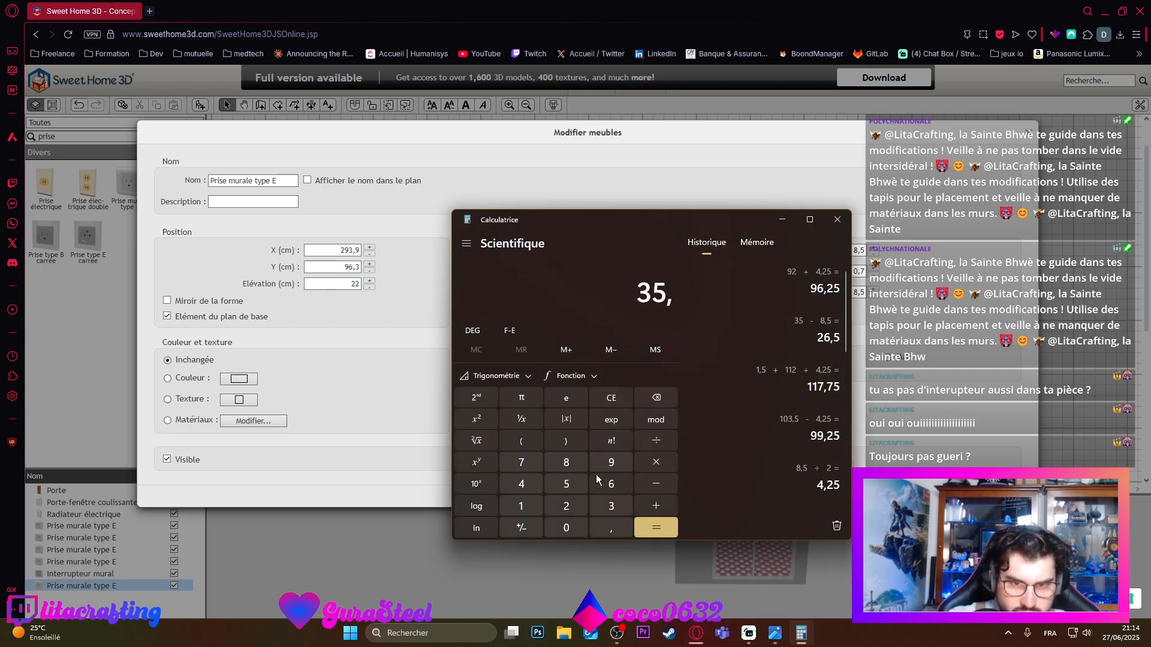
{"action": "key", "text": "BackSpace"}
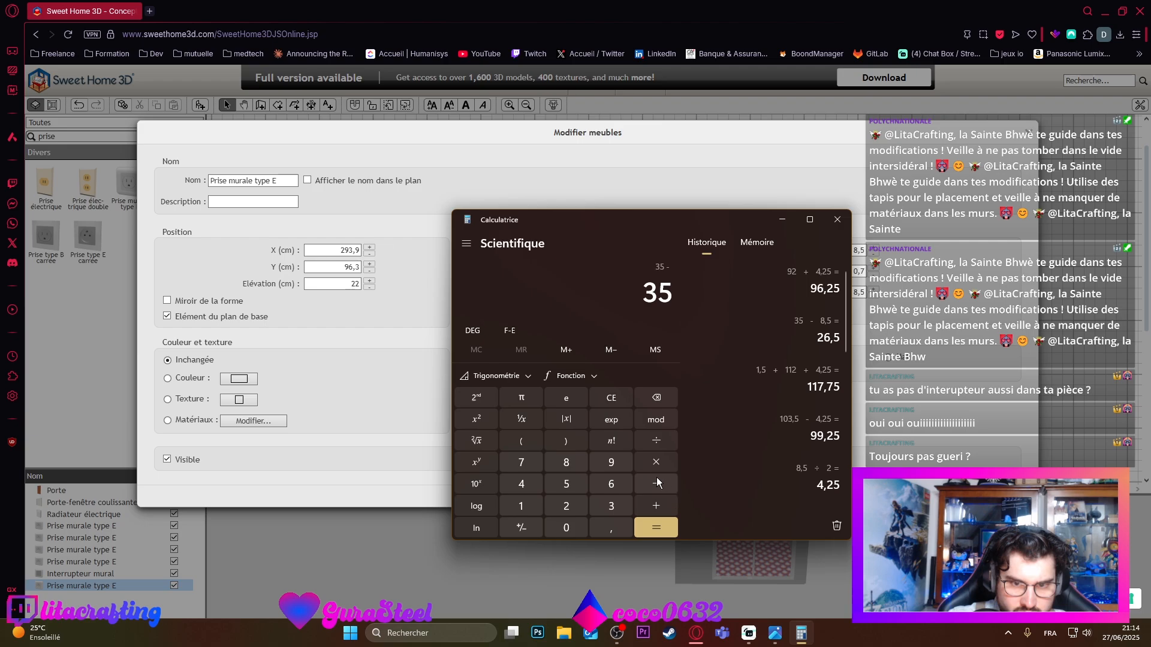
{"action": "left_click", "coordinate": [565, 462]}
{"action": "left_click", "coordinate": [608, 527]}
{"action": "left_click", "coordinate": [565, 484]}
{"action": "left_click", "coordinate": [655, 527]}
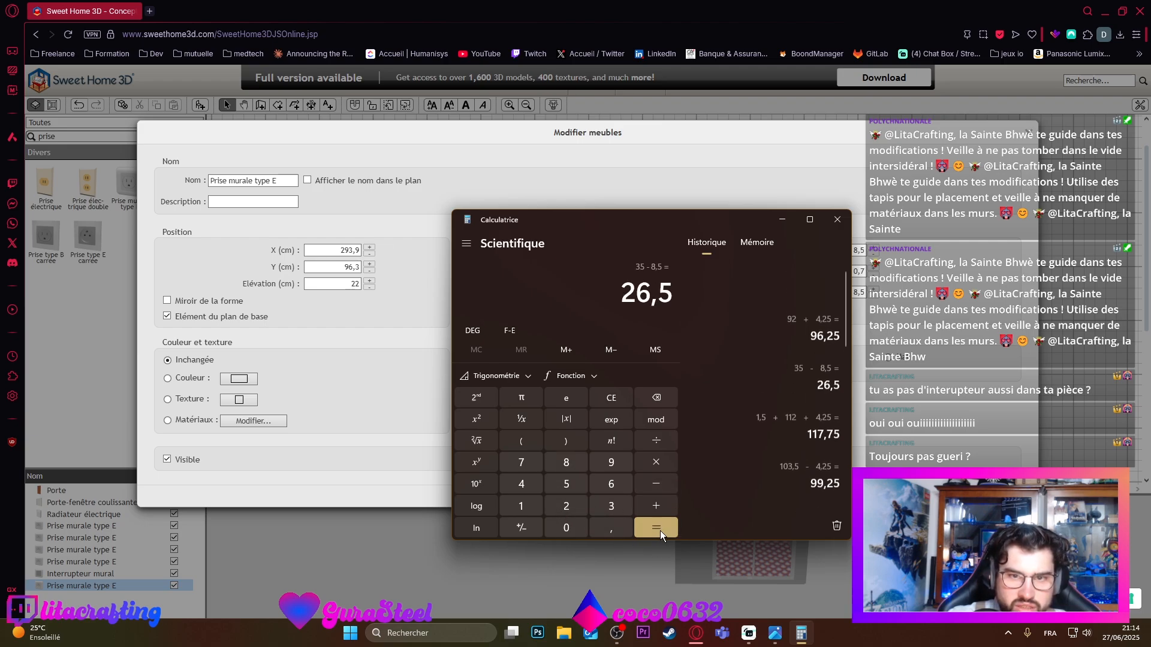
{"action": "key", "text": "ctrl+c"}
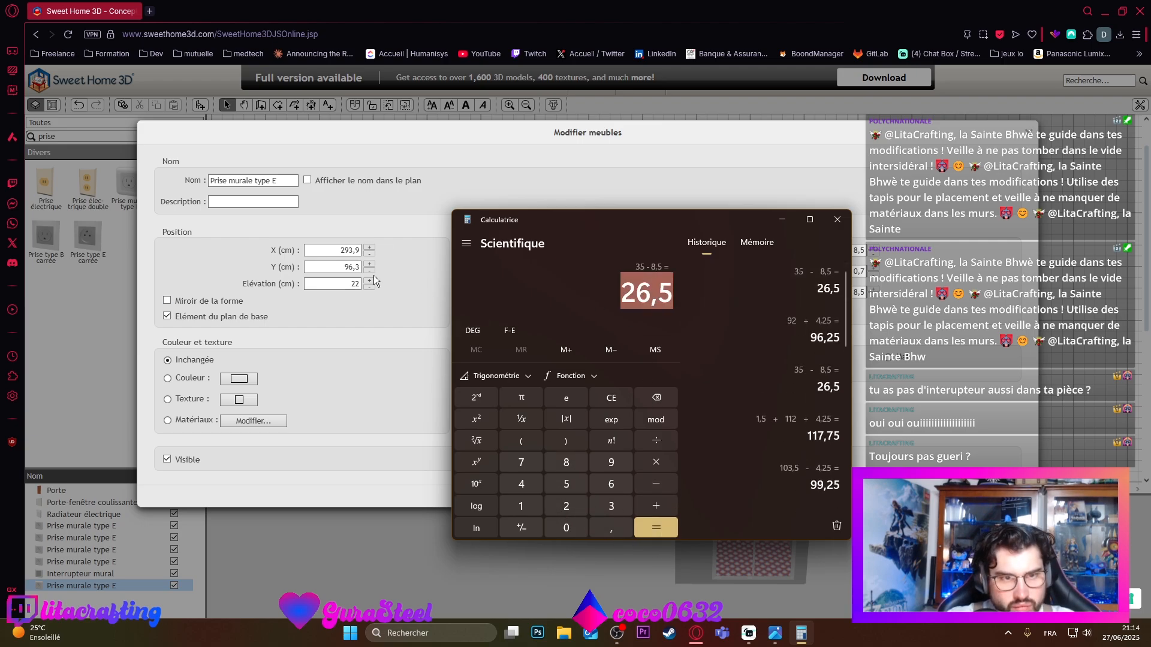
Step: Set the east wall socket's elevation to the copied value 26,5 cm and apply the changes
{"action": "double_click", "coordinate": [353, 284]}
{"action": "key", "text": "ctrl+v"}
{"action": "left_click", "coordinate": [559, 497]}
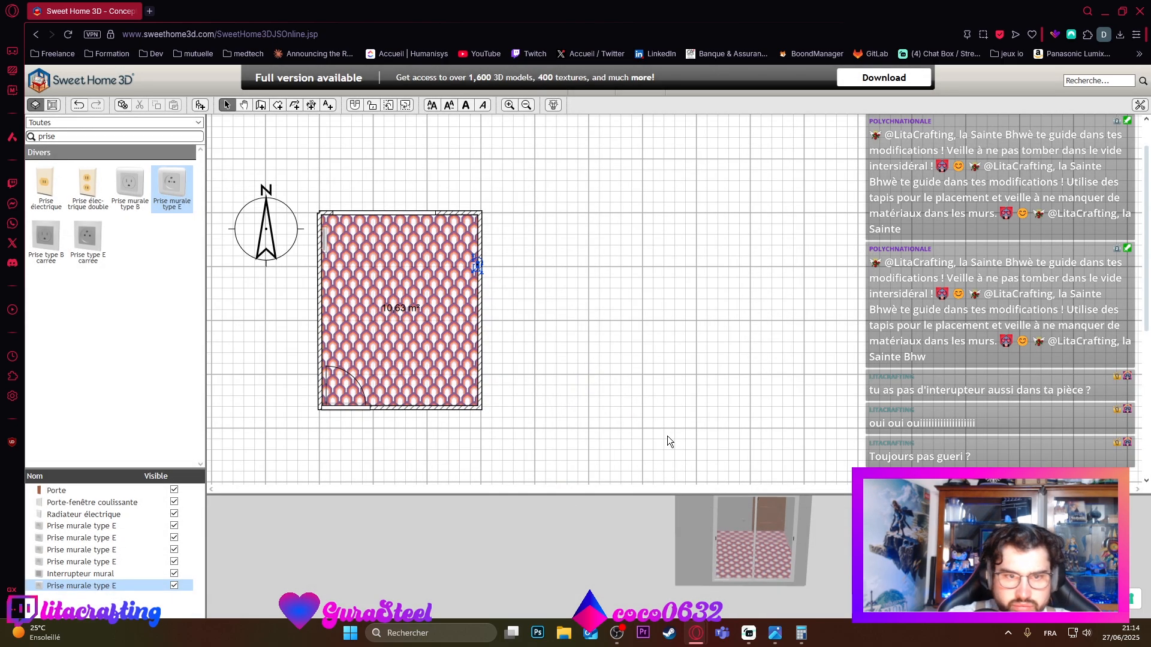
{"action": "left_click_drag", "start_coordinate": [713, 500], "coordinate": [646, 547]}
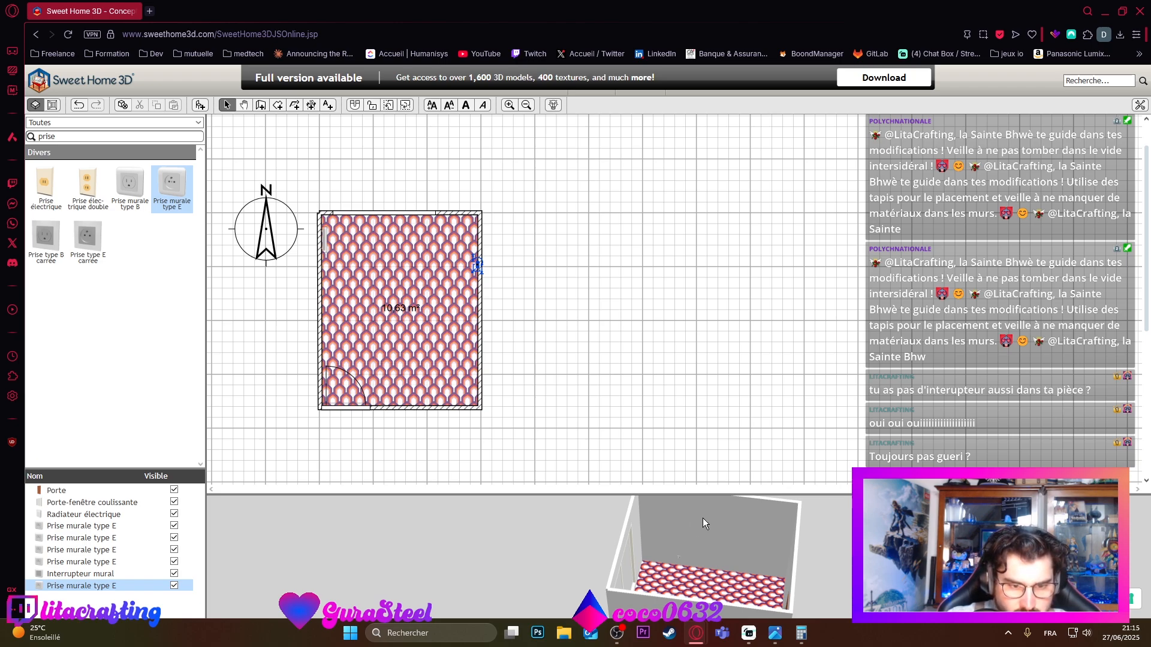
{"action": "left_click_drag", "start_coordinate": [425, 370], "coordinate": [416, 311]}
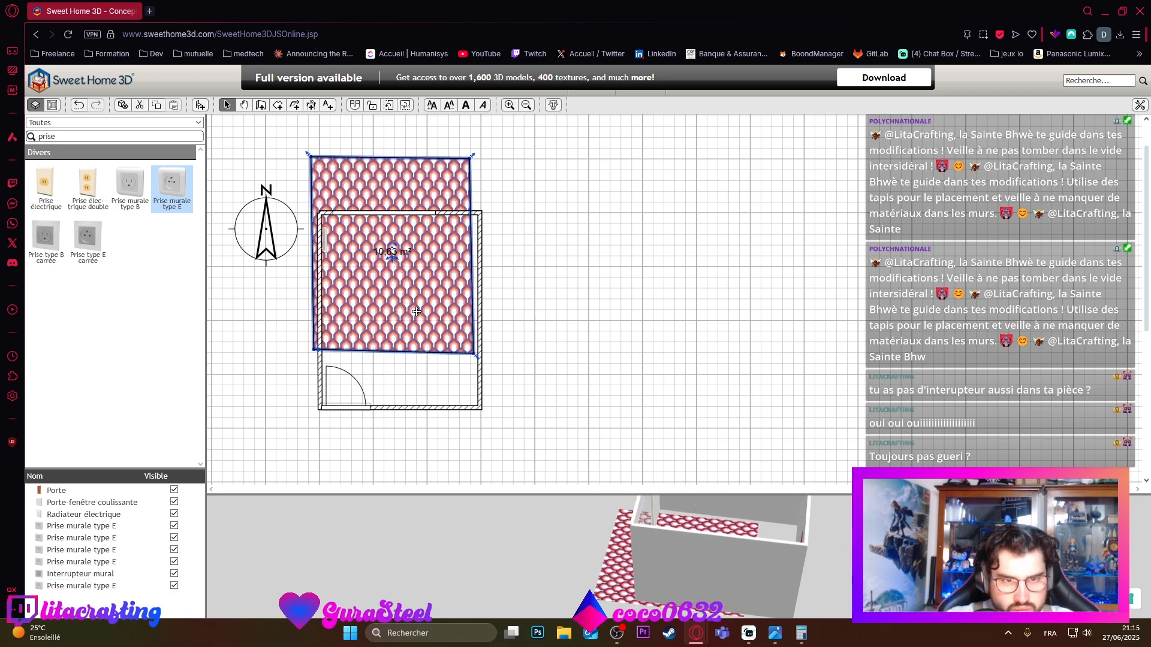
{"action": "key", "text": "ctrl+z"}
{"action": "left_click", "coordinate": [529, 293]}
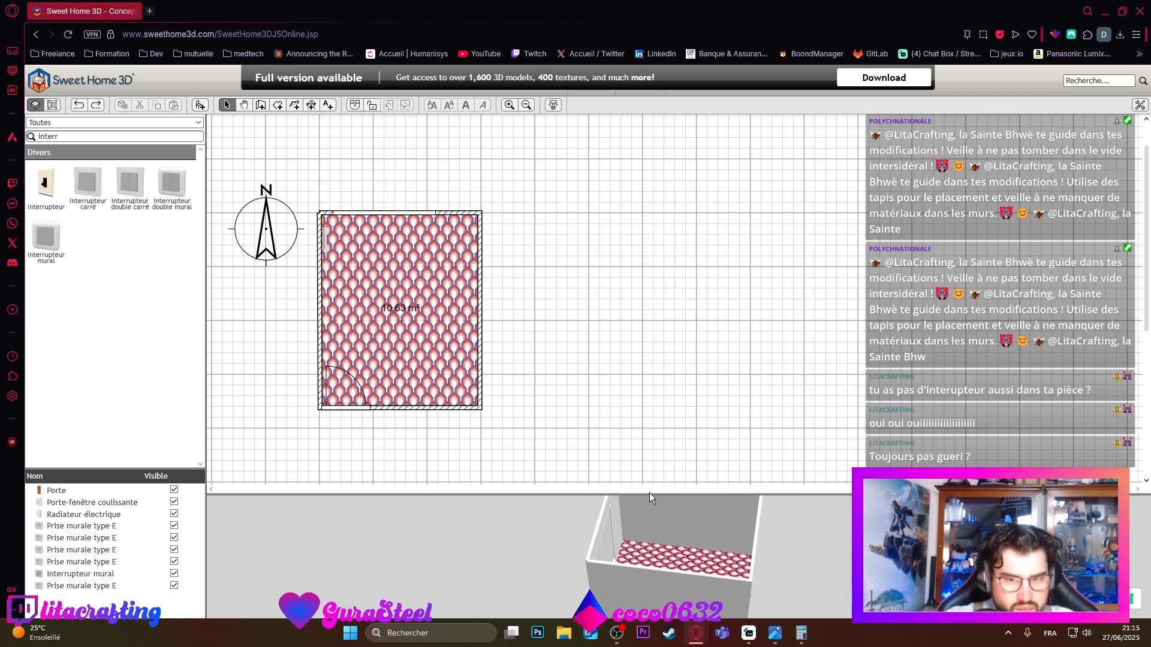
{"action": "left_click_drag", "start_coordinate": [650, 502], "coordinate": [419, 510]}
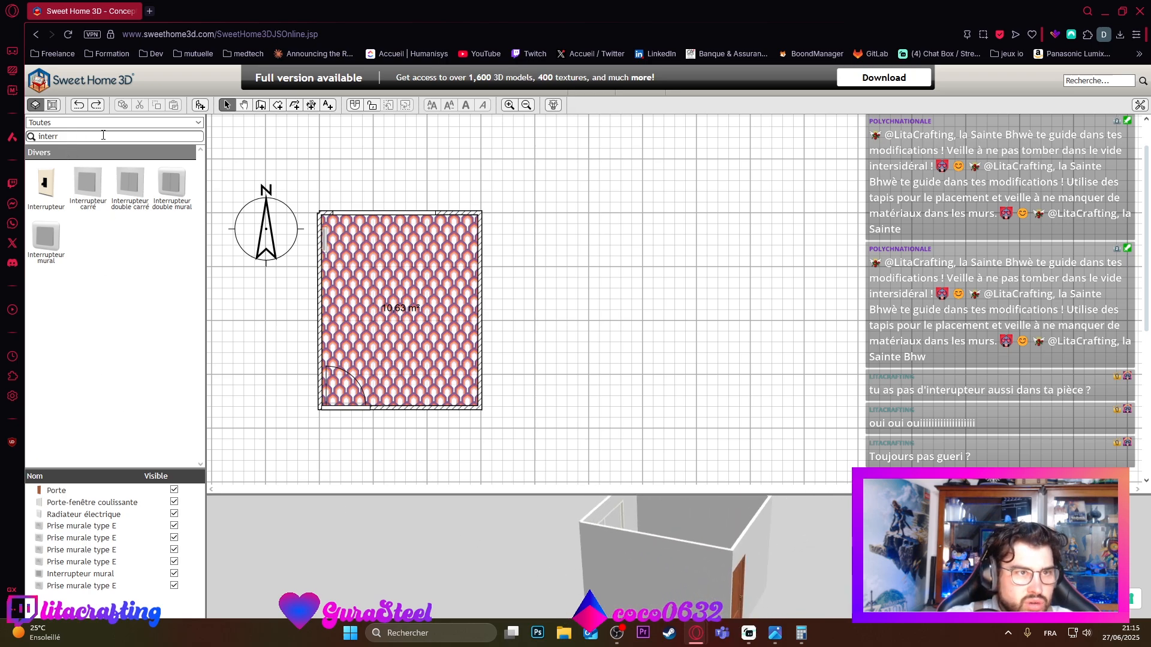
Step: Clear the catalog's search filter and limit the furniture catalog to the Divers category
{"action": "left_click", "coordinate": [197, 123]}
{"action": "left_click", "coordinate": [99, 277]}
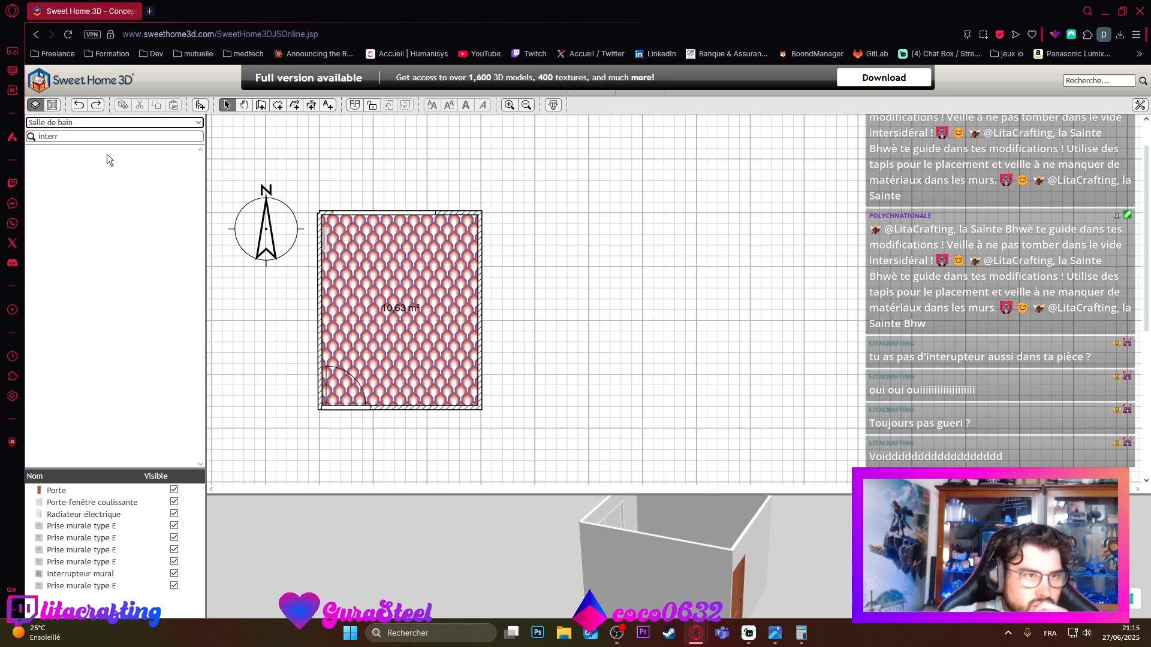
{"action": "double_click", "coordinate": [98, 136]}
{"action": "key", "text": "BackSpace"}
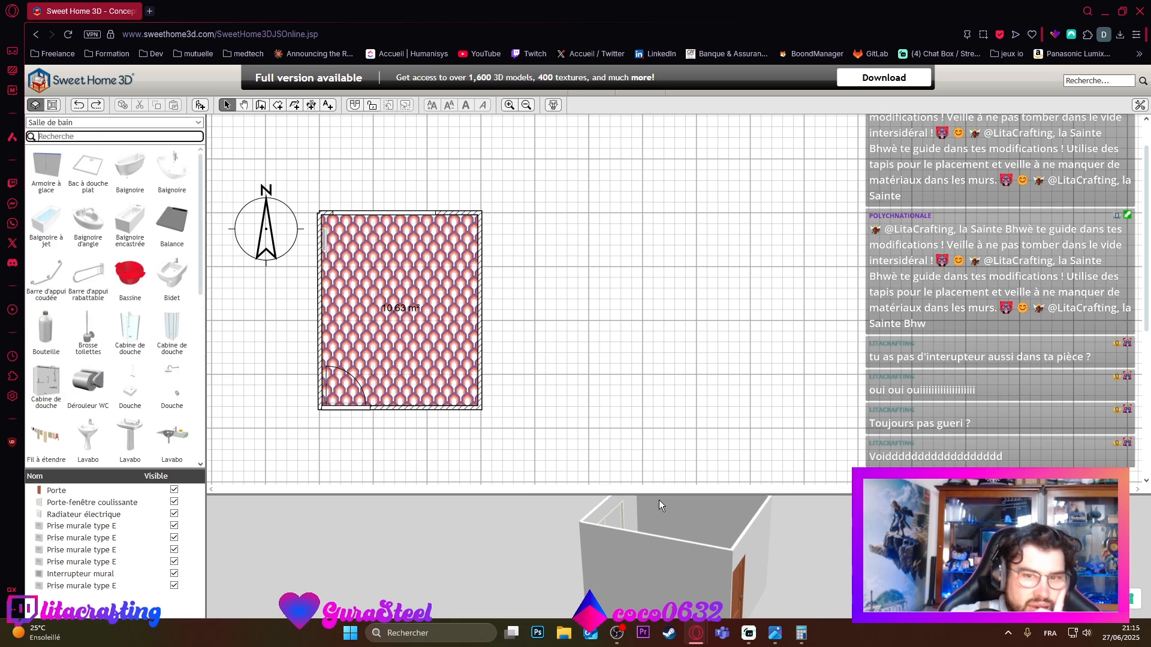
{"action": "left_click_drag", "start_coordinate": [659, 501], "coordinate": [646, 563]}
{"action": "left_click", "coordinate": [142, 123]}
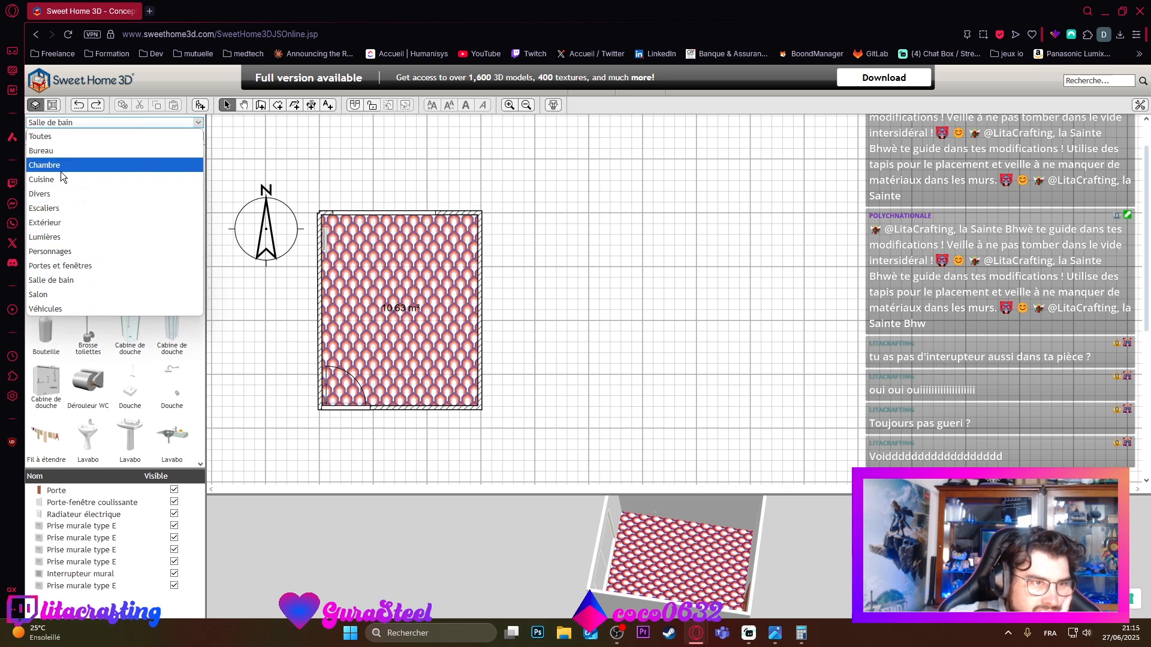
{"action": "left_click", "coordinate": [48, 194]}
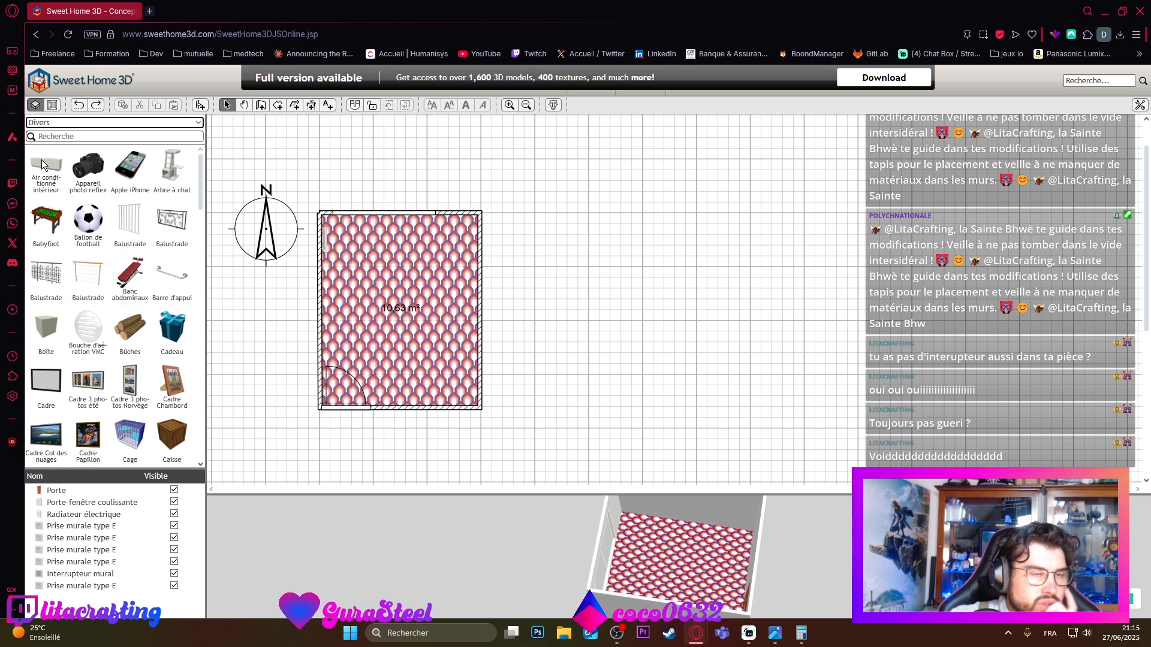
Step: Look through the whole Divers furniture category and preview the Air conditionné intérieur model
{"action": "mouse_move", "coordinate": [44, 168]}
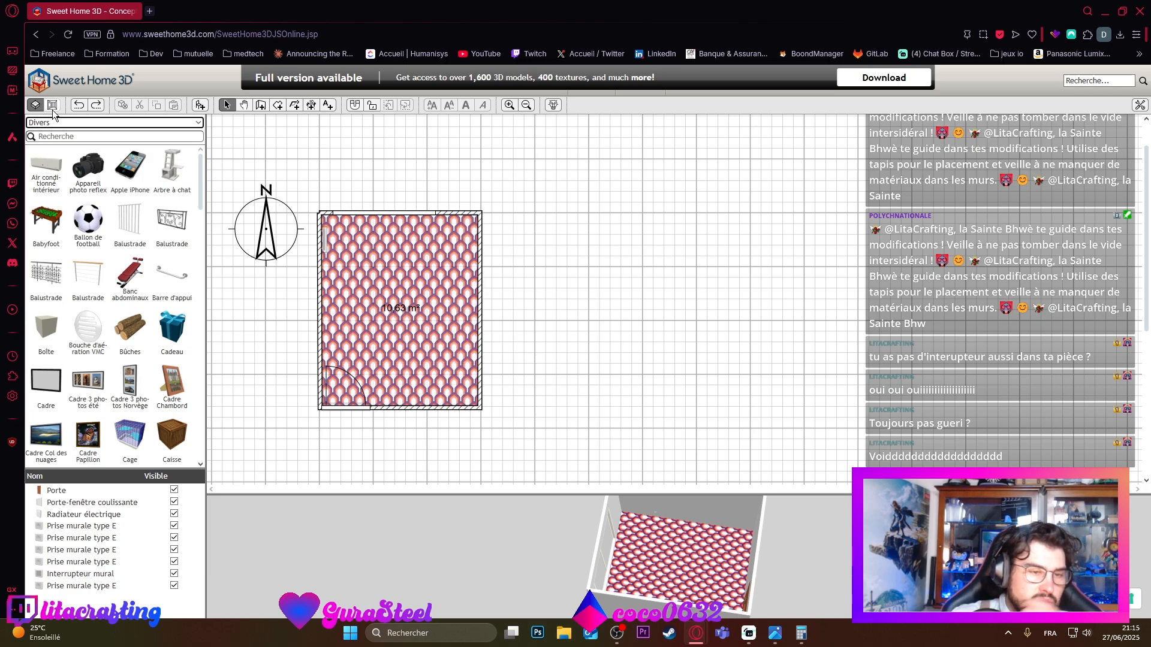
{"action": "scroll", "coordinate": [120, 316], "scroll_direction": "down", "scroll_amount": 4}
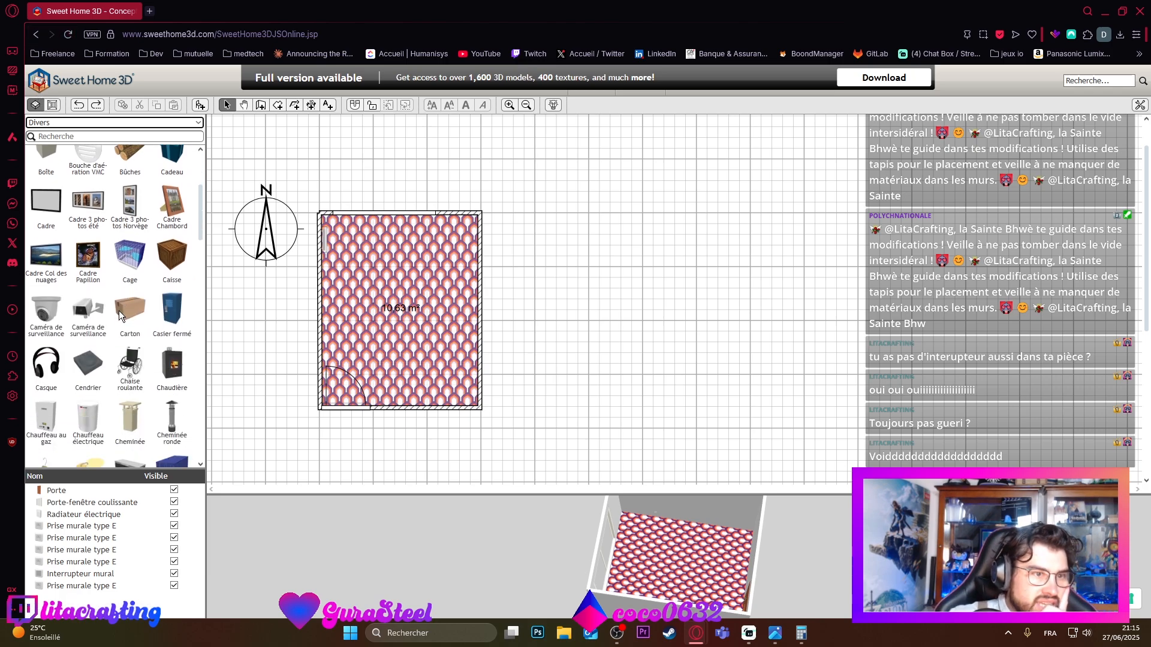
{"action": "scroll", "coordinate": [123, 323], "scroll_direction": "down", "scroll_amount": 3}
{"action": "scroll", "coordinate": [147, 375], "scroll_direction": "down", "scroll_amount": 1}
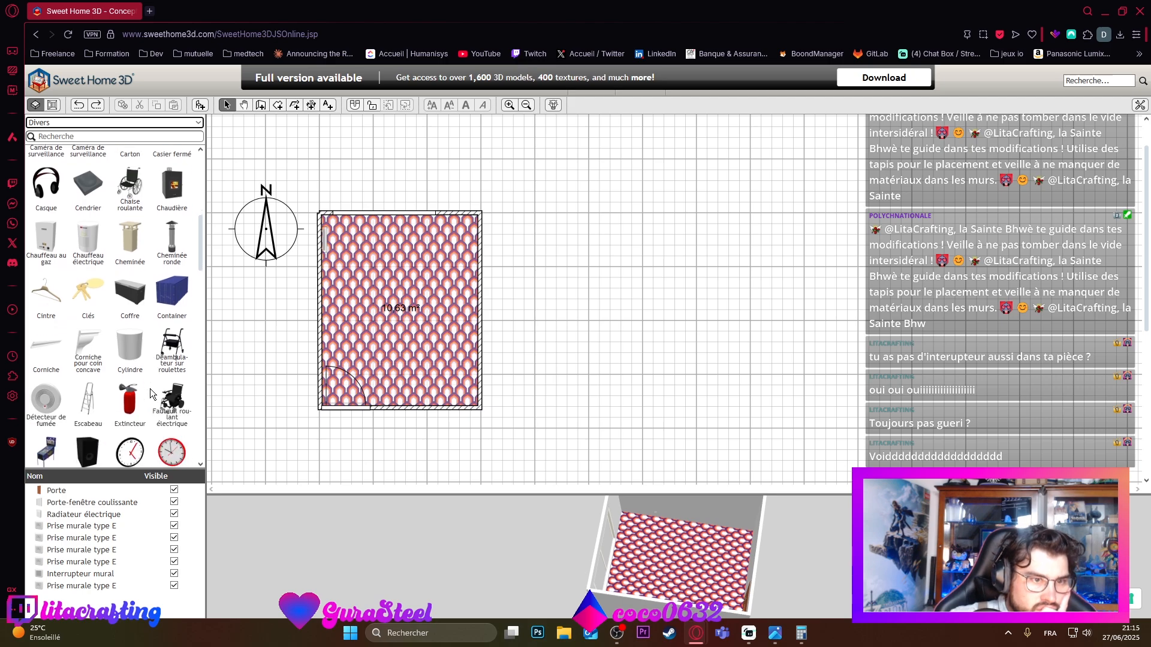
{"action": "scroll", "coordinate": [72, 411], "scroll_direction": "down", "scroll_amount": 2}
{"action": "scroll", "coordinate": [78, 383], "scroll_direction": "down", "scroll_amount": 3}
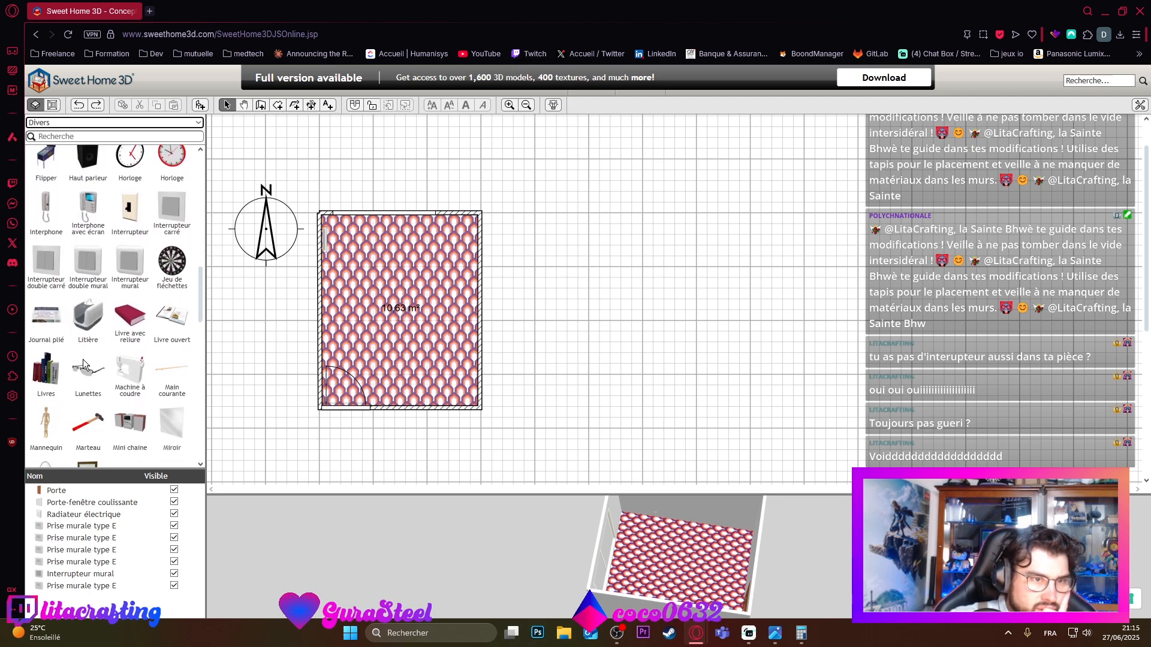
{"action": "scroll", "coordinate": [83, 364], "scroll_direction": "down", "scroll_amount": 4}
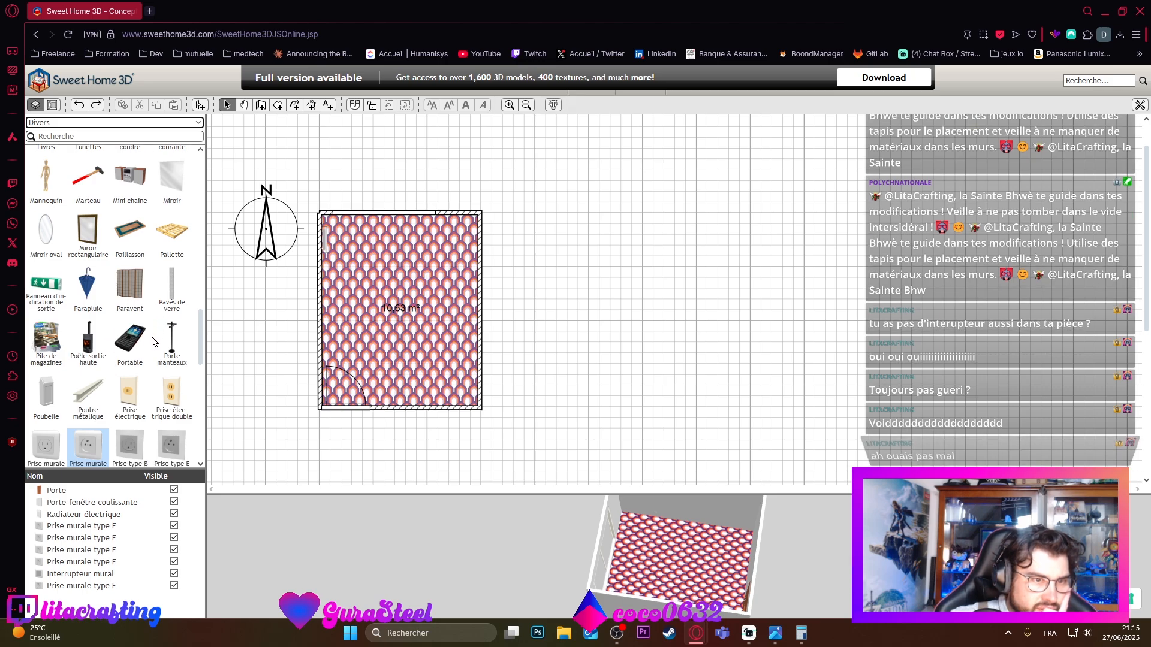
{"action": "scroll", "coordinate": [152, 337], "scroll_direction": "down", "scroll_amount": 5}
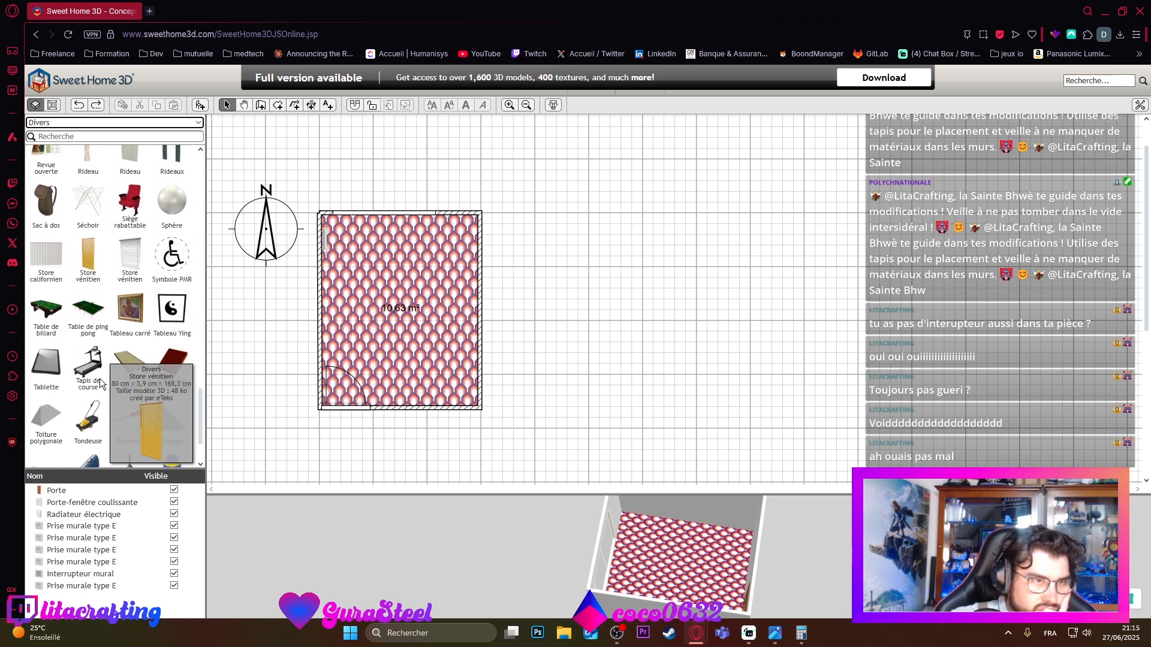
{"action": "scroll", "coordinate": [100, 383], "scroll_direction": "down", "scroll_amount": 2}
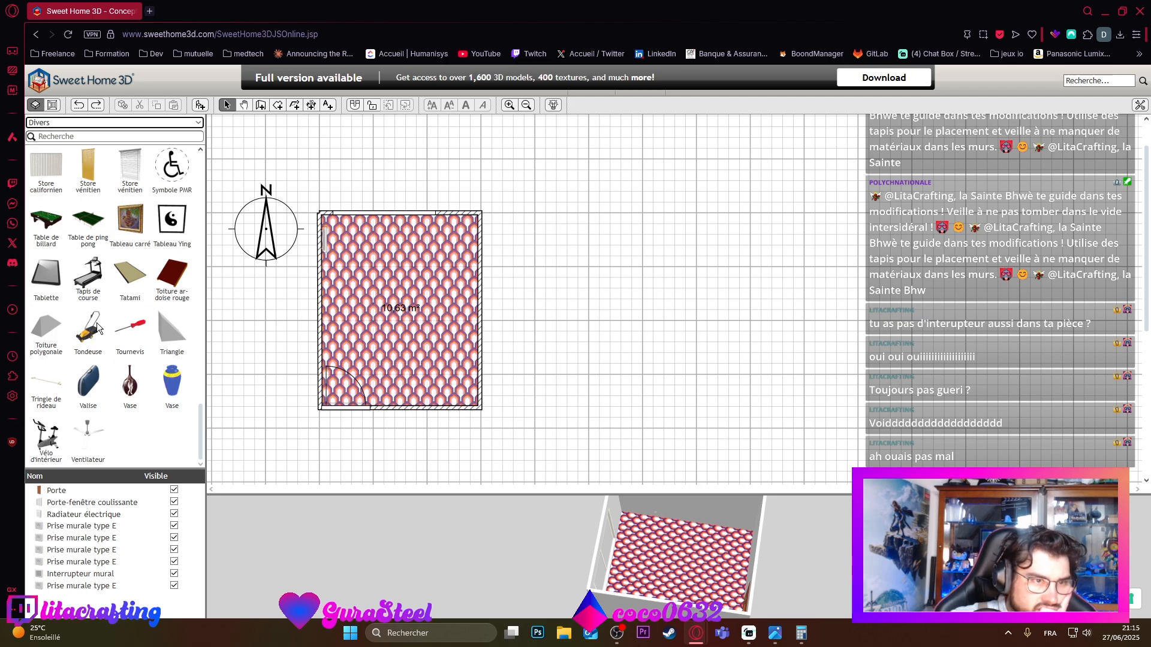
{"action": "scroll", "coordinate": [140, 290], "scroll_direction": "up", "scroll_amount": 3}
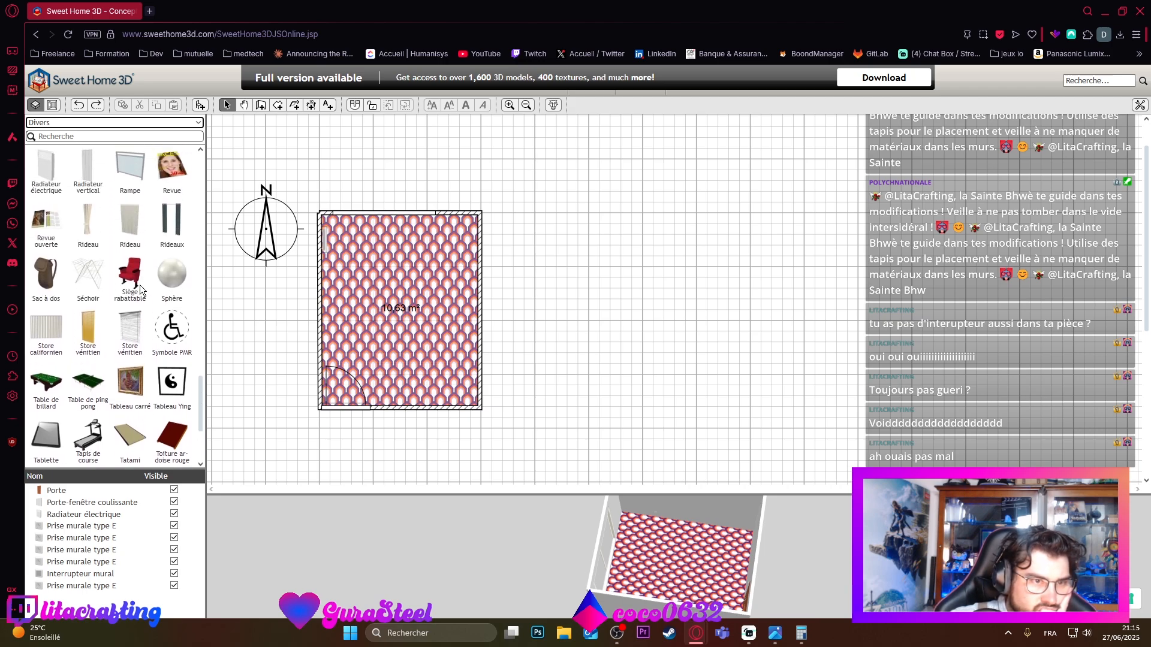
{"action": "scroll", "coordinate": [152, 262], "scroll_direction": "up", "scroll_amount": 3}
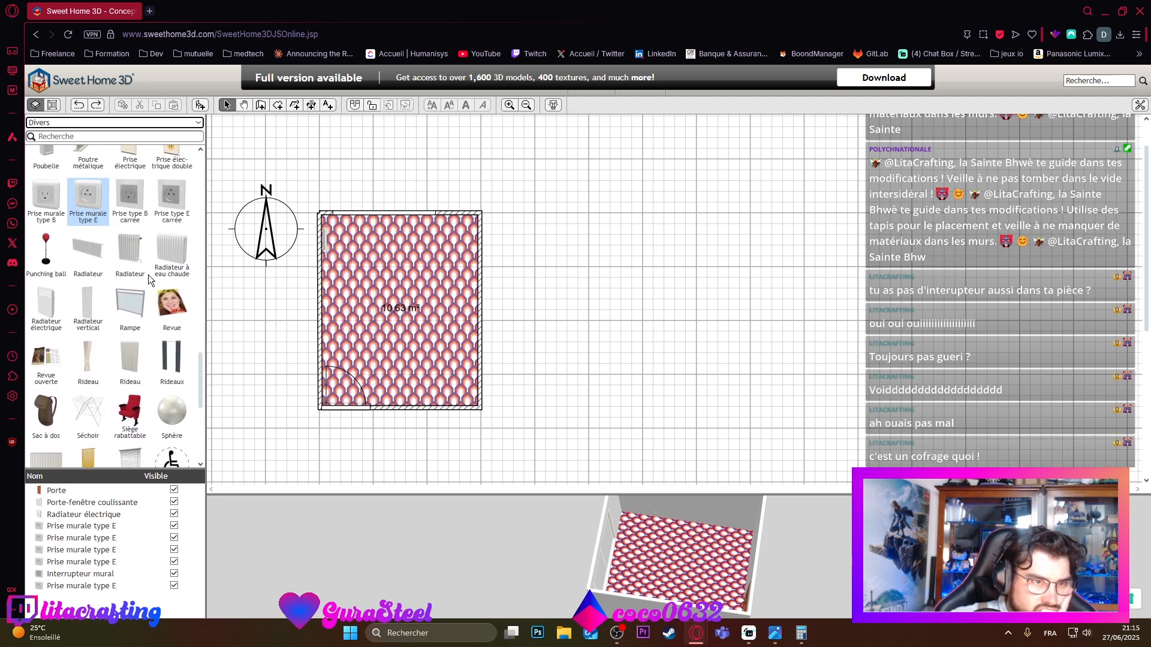
{"action": "scroll", "coordinate": [129, 342], "scroll_direction": "up", "scroll_amount": 20}
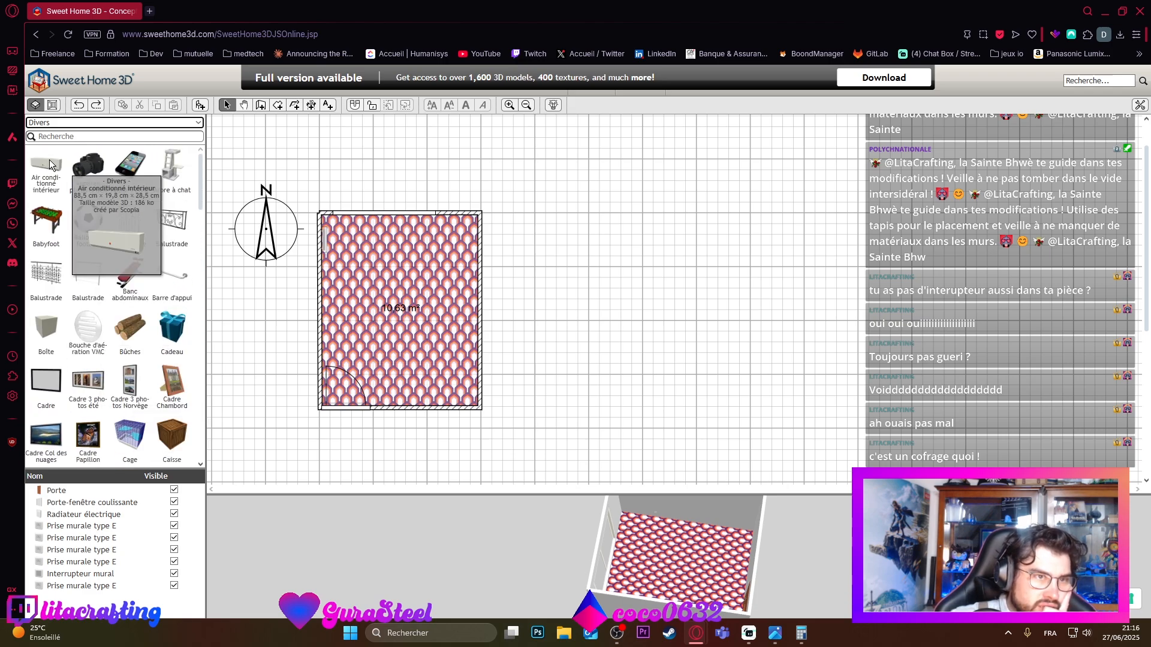
Step: Search the Divers category for "coff" and for "volet", clearing each search
{"action": "left_click", "coordinate": [78, 135]}
{"action": "type", "text": "coff"}
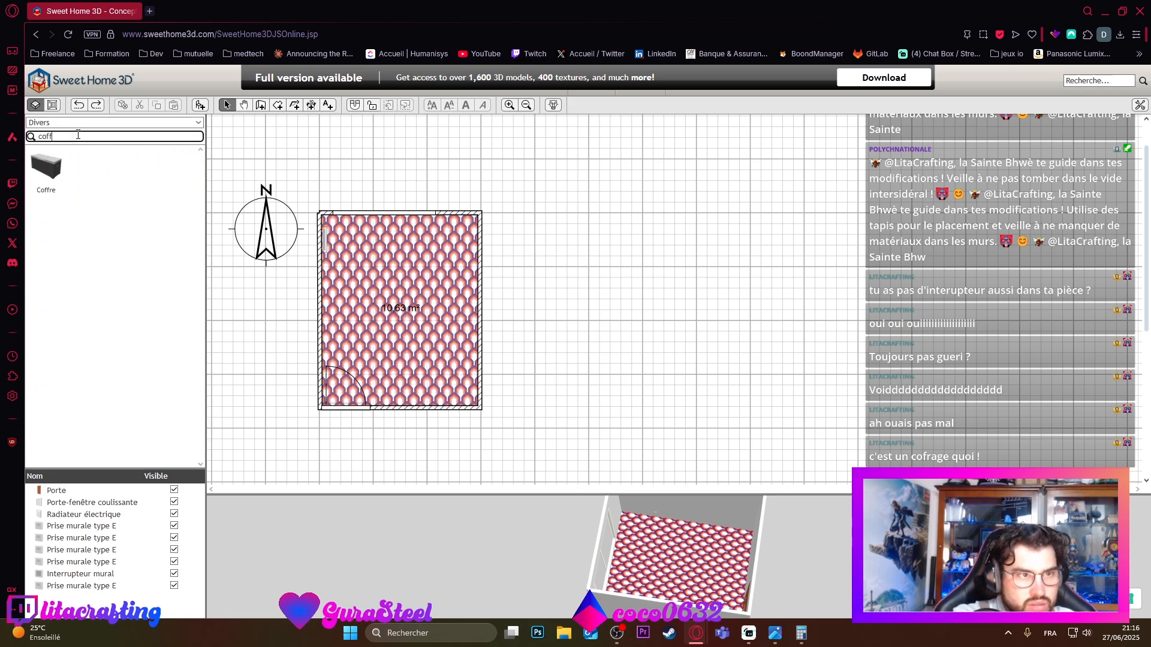
{"action": "key", "text": "BackSpace"}
{"action": "key", "text": "BackSpace"}
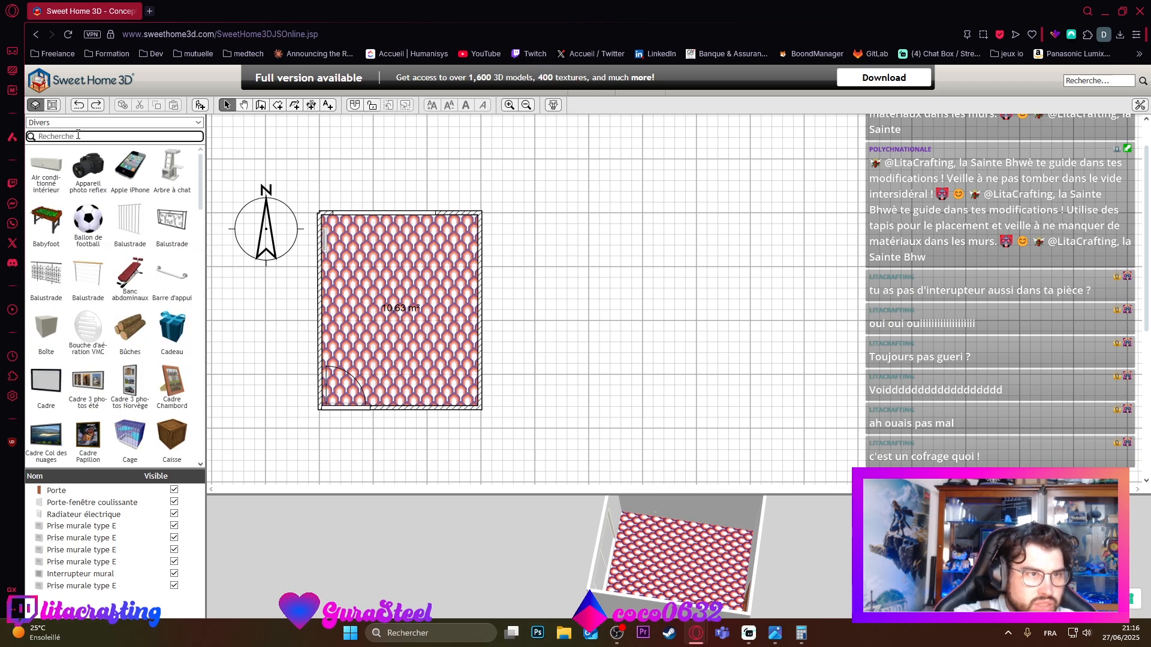
{"action": "type", "text": "volet"}
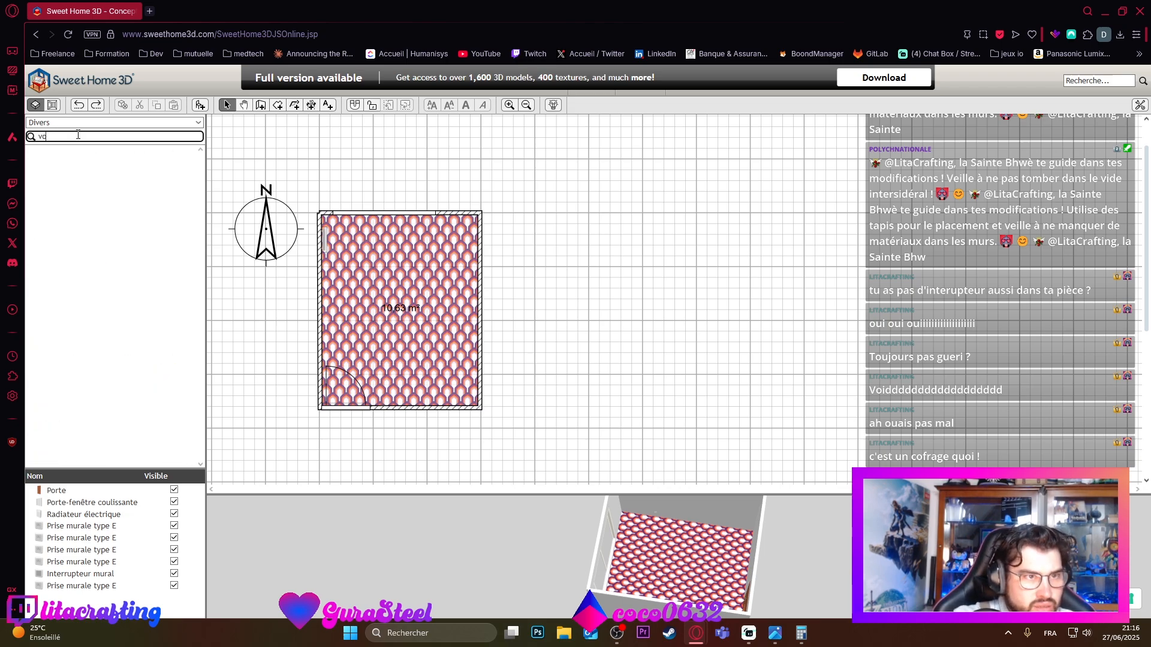
{"action": "key", "text": "BackSpace"}
{"action": "key", "text": "BackSpace"}
Step: Extend the catalog to the Toutes category, search it for "coff" and clear the search
{"action": "left_click", "coordinate": [80, 122]}
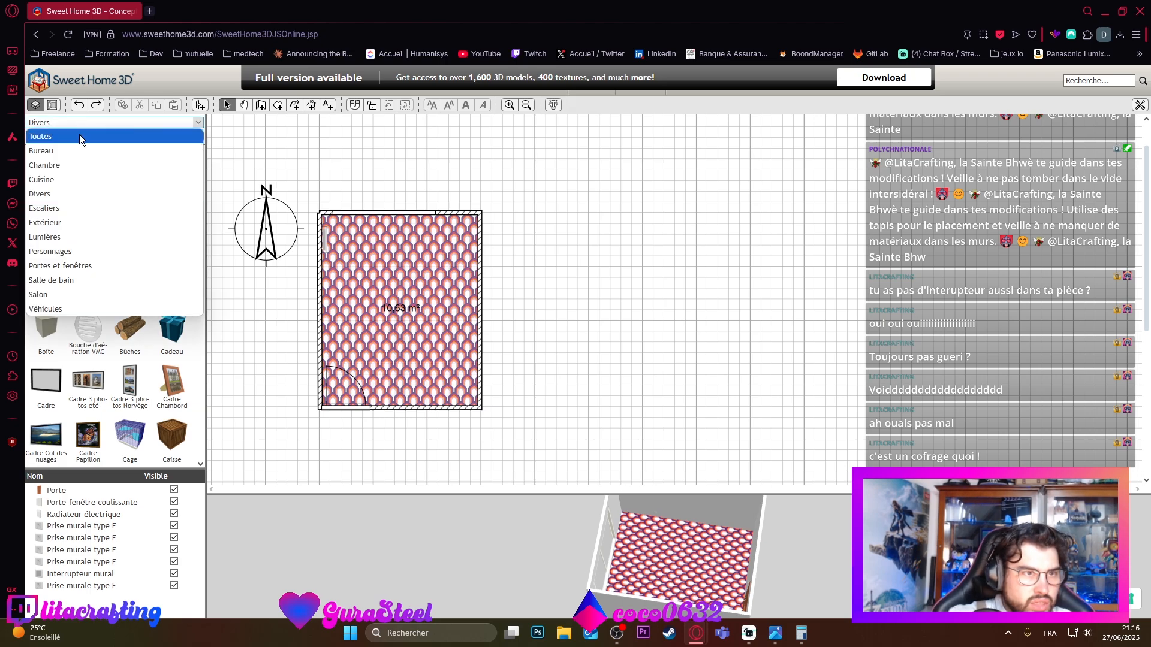
{"action": "left_click", "coordinate": [79, 135]}
{"action": "type", "text": "coff"}
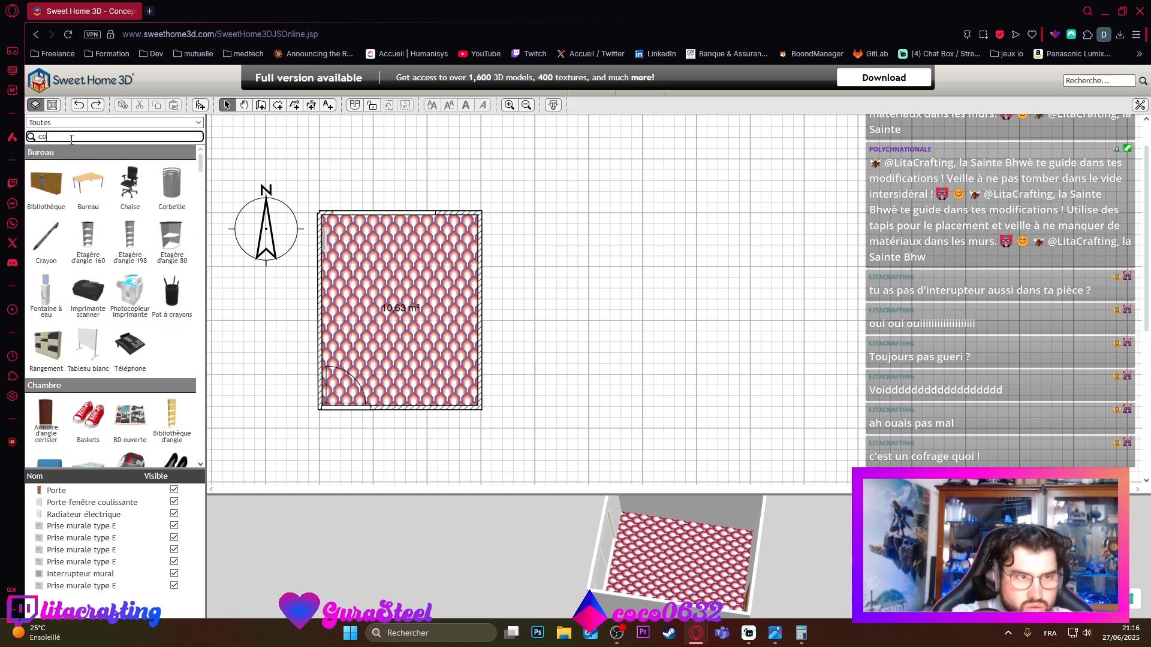
{"action": "key", "text": "BackSpace"}
{"action": "key", "text": "BackSpace"}
{"action": "key", "text": "BackSpace"}
{"action": "key", "text": "BackSpace"}
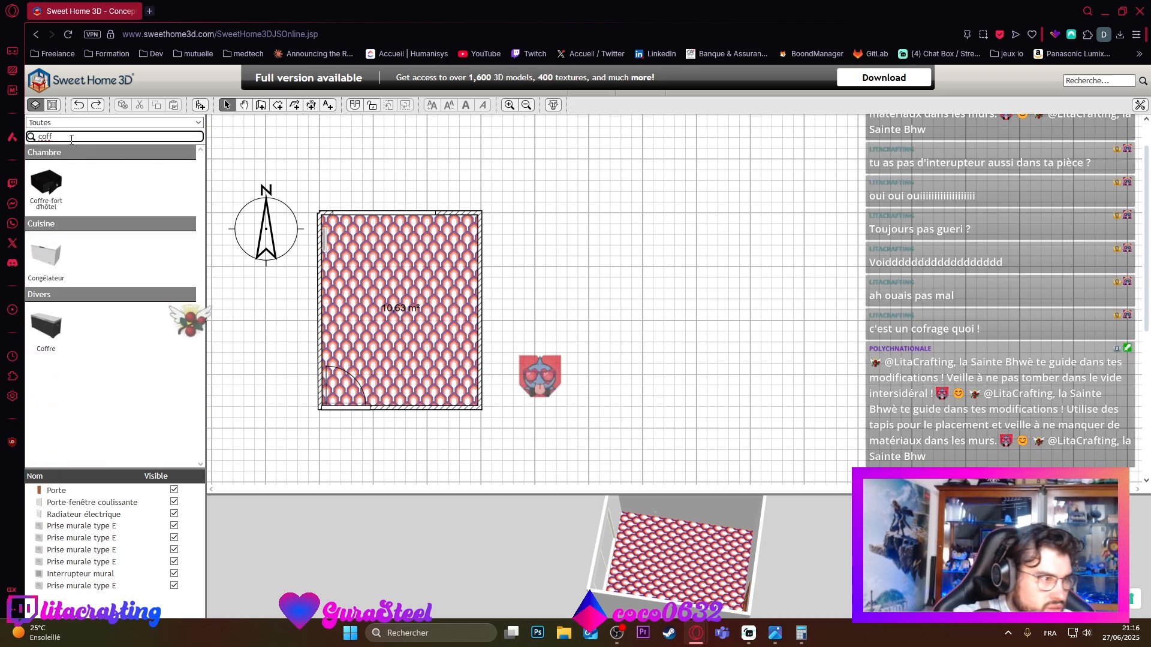
Step: Search all catalog categories for "volet" and for "bois"
{"action": "type", "text": "volet"}
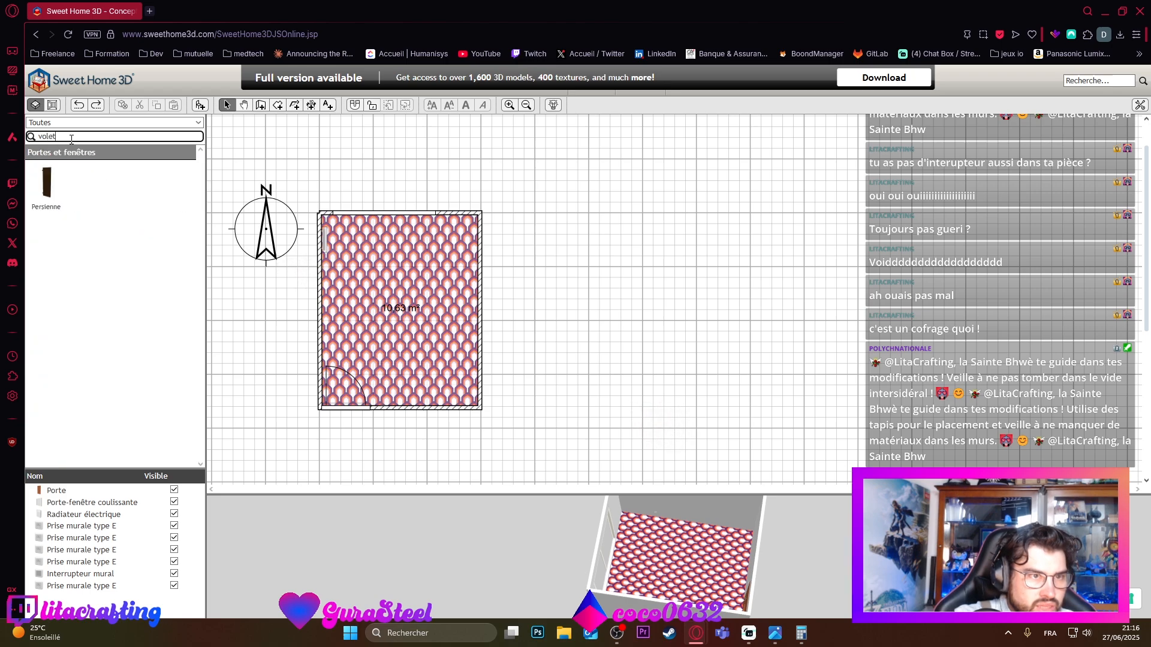
{"action": "key", "text": "BackSpace"}
{"action": "key", "text": "BackSpace"}
{"action": "key", "text": "BackSpace"}
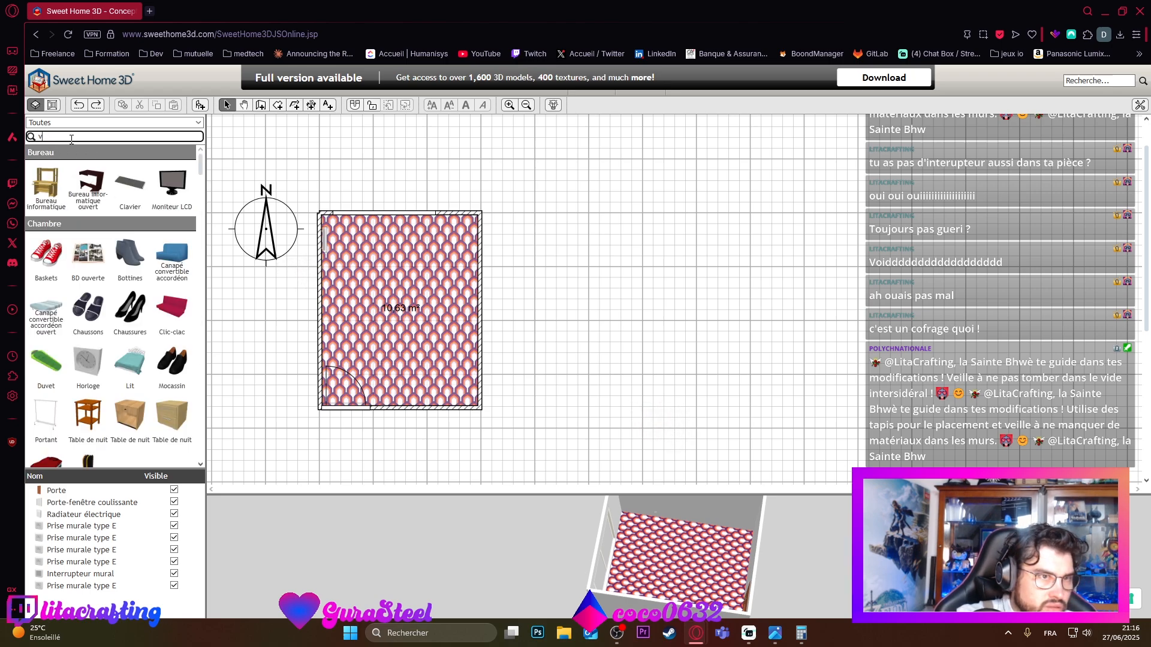
{"action": "type", "text": "bois"}
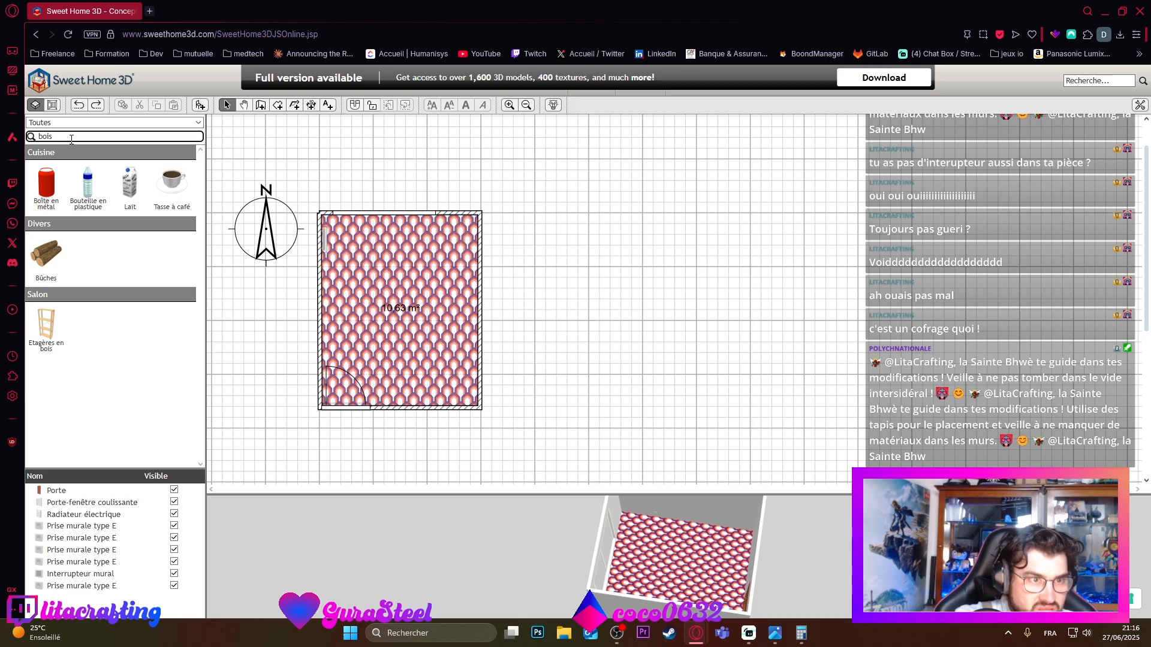
Step: Search the catalog for "air con" and place the Air conditionné intérieur along the room's north wall
{"action": "key", "text": "BackSpace"}
{"action": "key", "text": "BackSpace"}
{"action": "key", "text": "BackSpace"}
{"action": "key", "text": "BackSpace"}
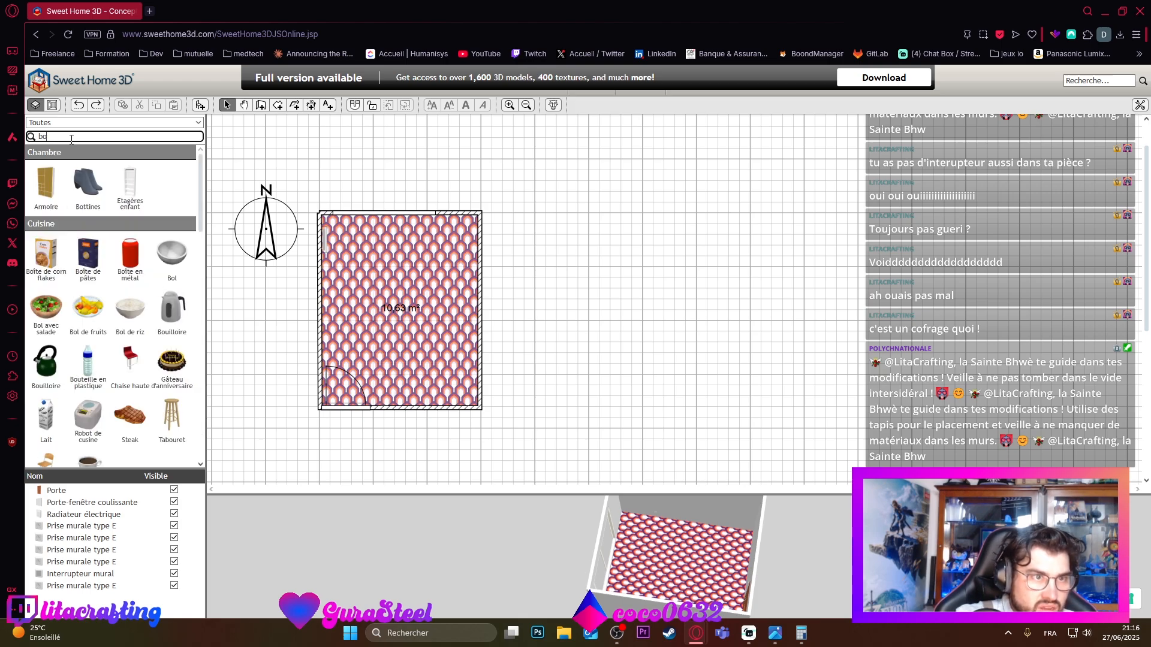
{"action": "type", "text": "air"}
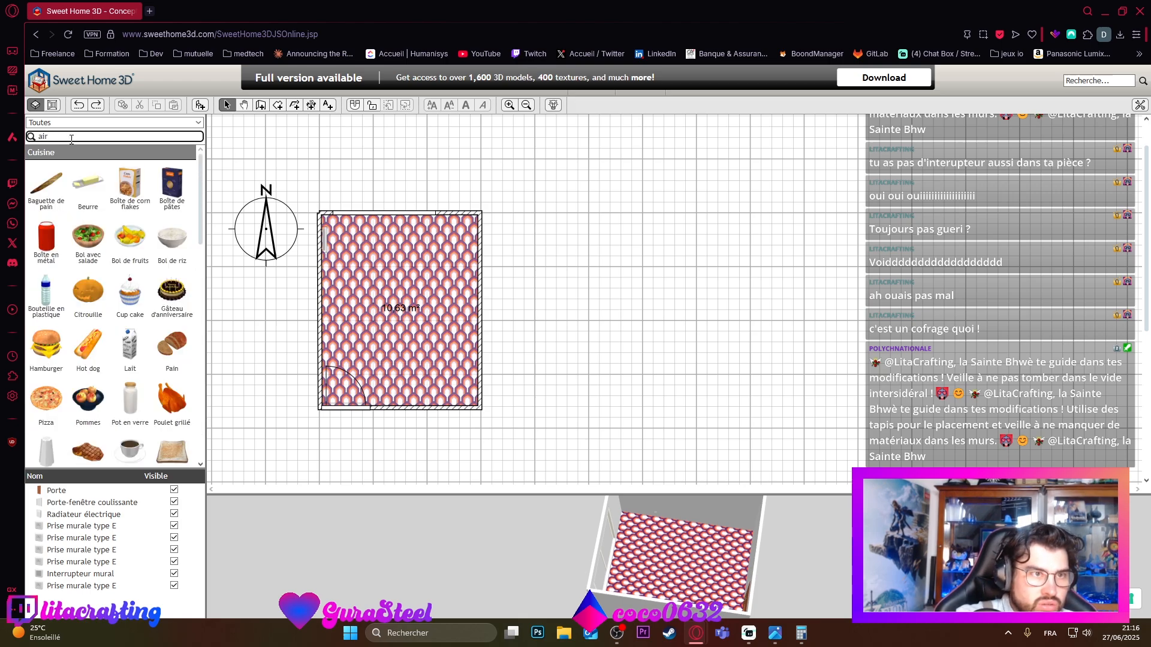
{"action": "type", "text": " con"}
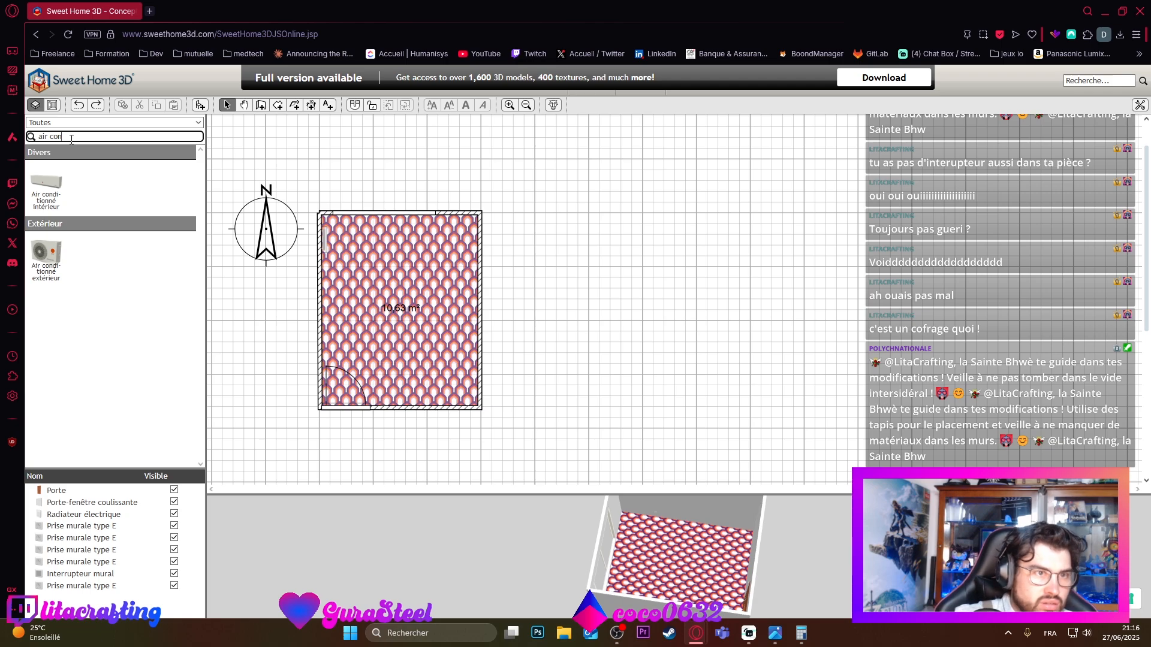
{"action": "left_click", "coordinate": [46, 180]}
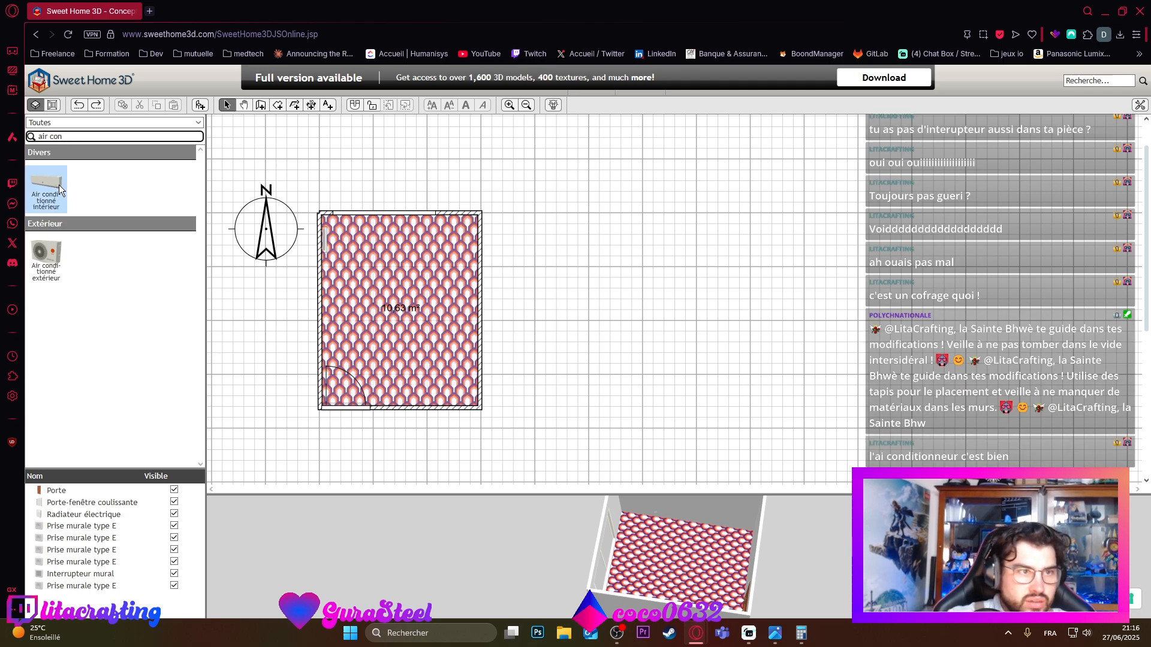
{"action": "left_click_drag", "start_coordinate": [39, 190], "coordinate": [370, 213]}
{"action": "double_click", "coordinate": [382, 228]}
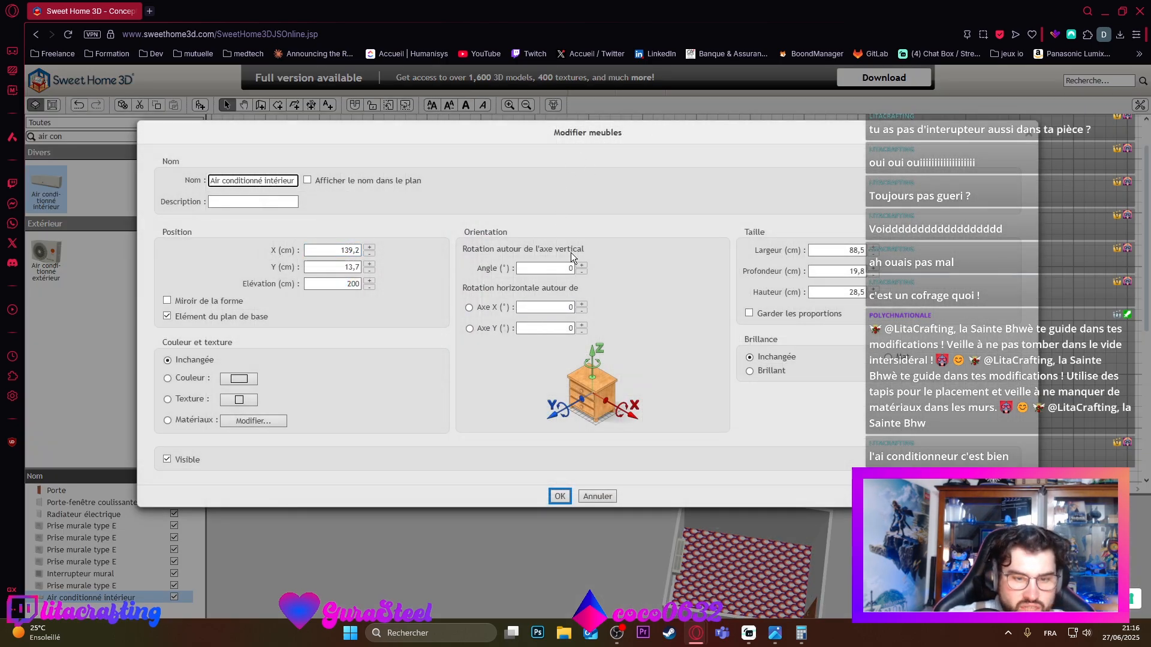
{"action": "left_click", "coordinate": [336, 250]}
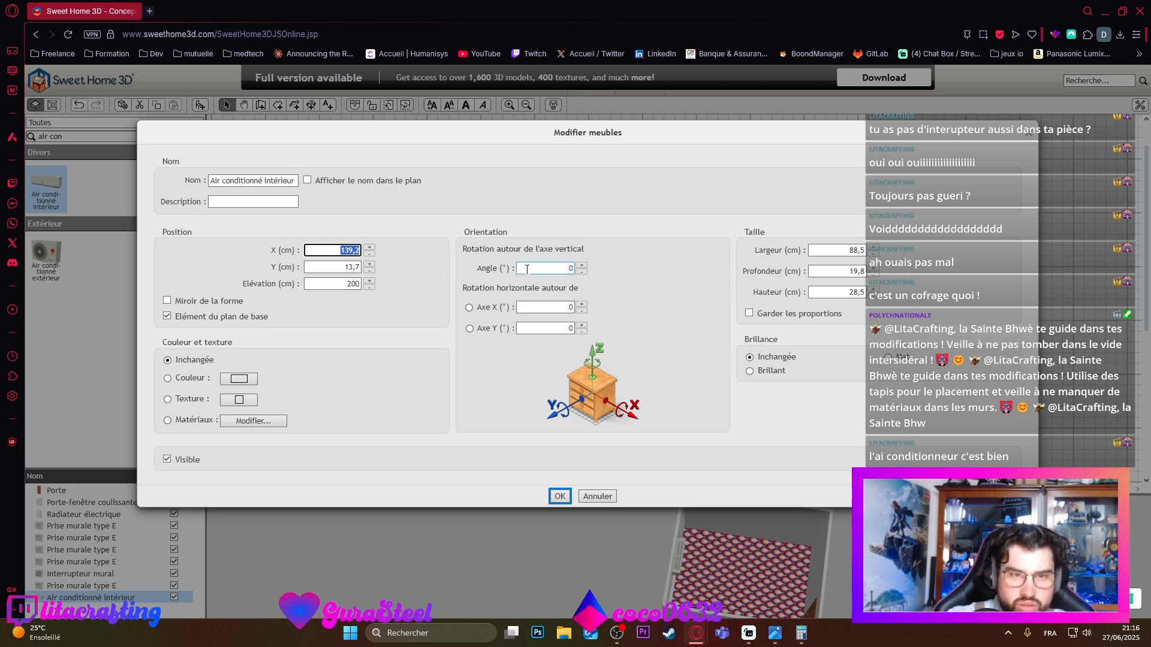
{"action": "type", "text": "0"}
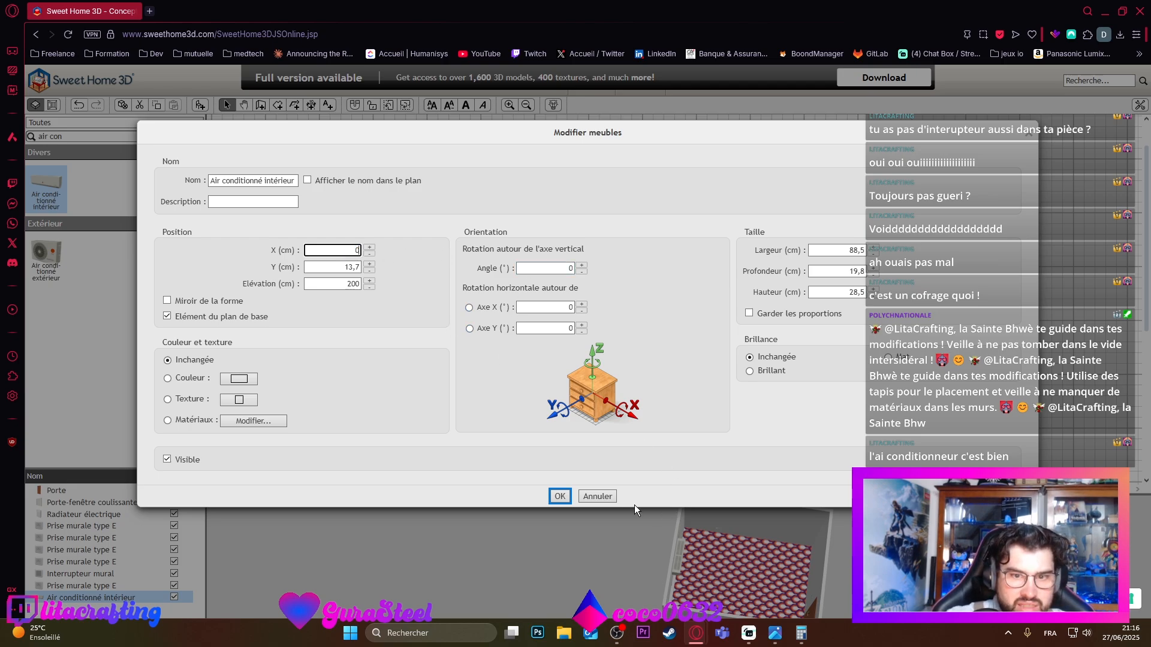
{"action": "left_click", "coordinate": [610, 506]}
Step: Move the air conditioner into the room's northwest corner and open its width for editing
{"action": "left_click_drag", "start_coordinate": [403, 225], "coordinate": [324, 221]}
{"action": "double_click", "coordinate": [343, 219]}
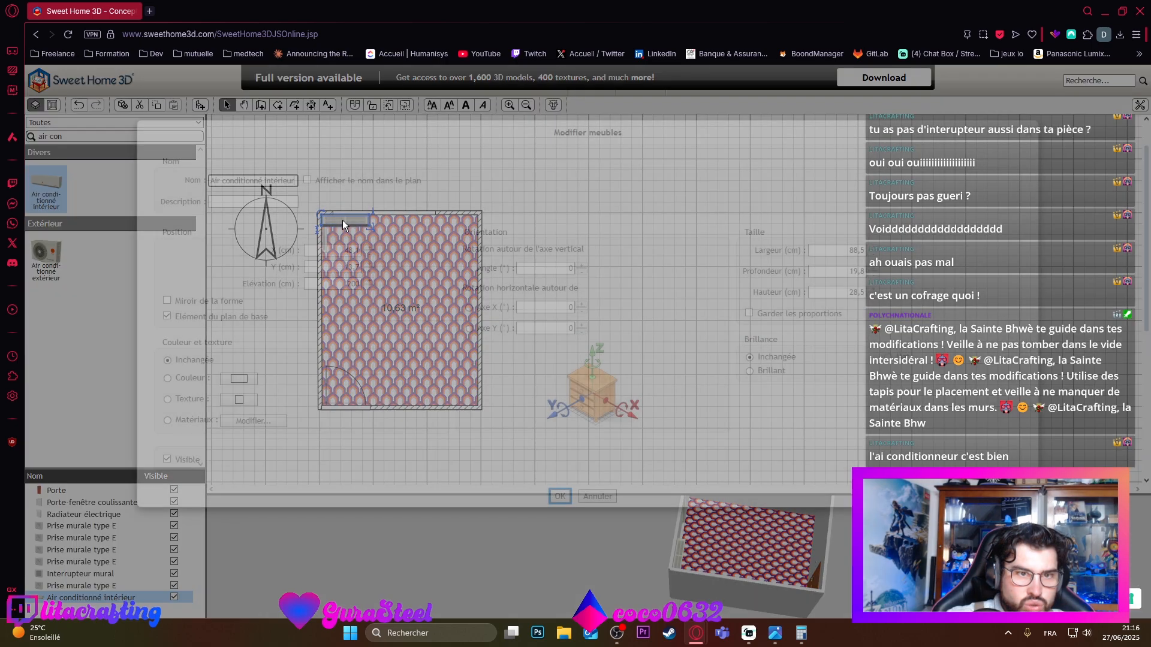
{"action": "left_click", "coordinate": [850, 250]}
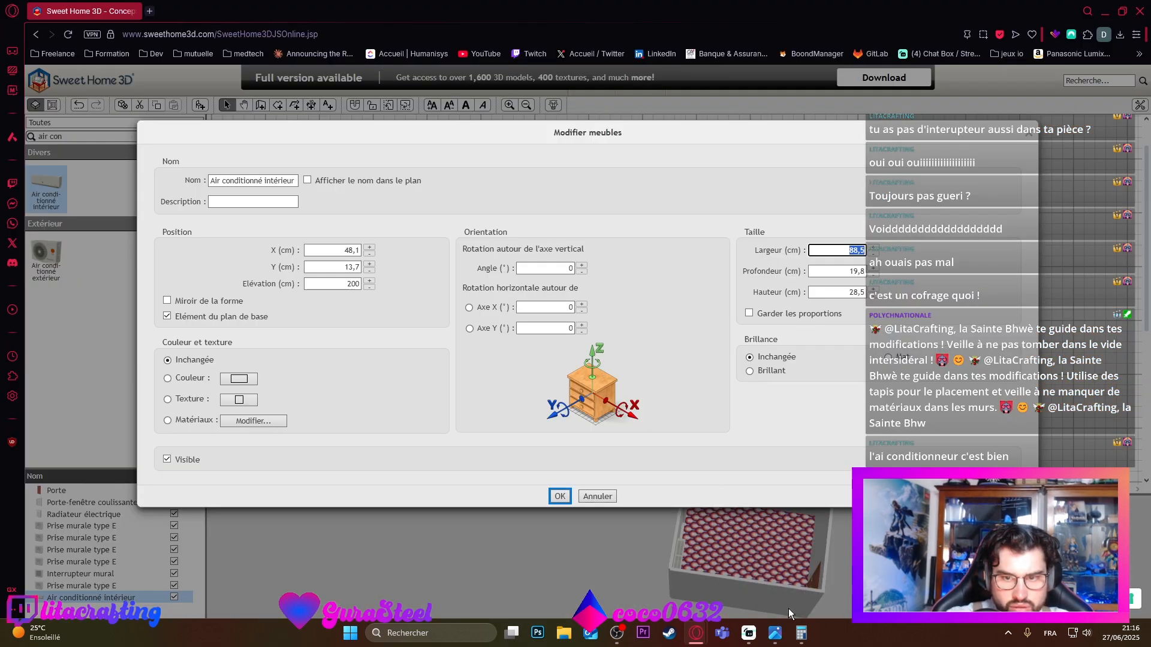
Step: Switch to the calculator and compute 88,5 + 201,9
{"action": "left_click", "coordinate": [801, 632]}
{"action": "type", "text": "88,5"}
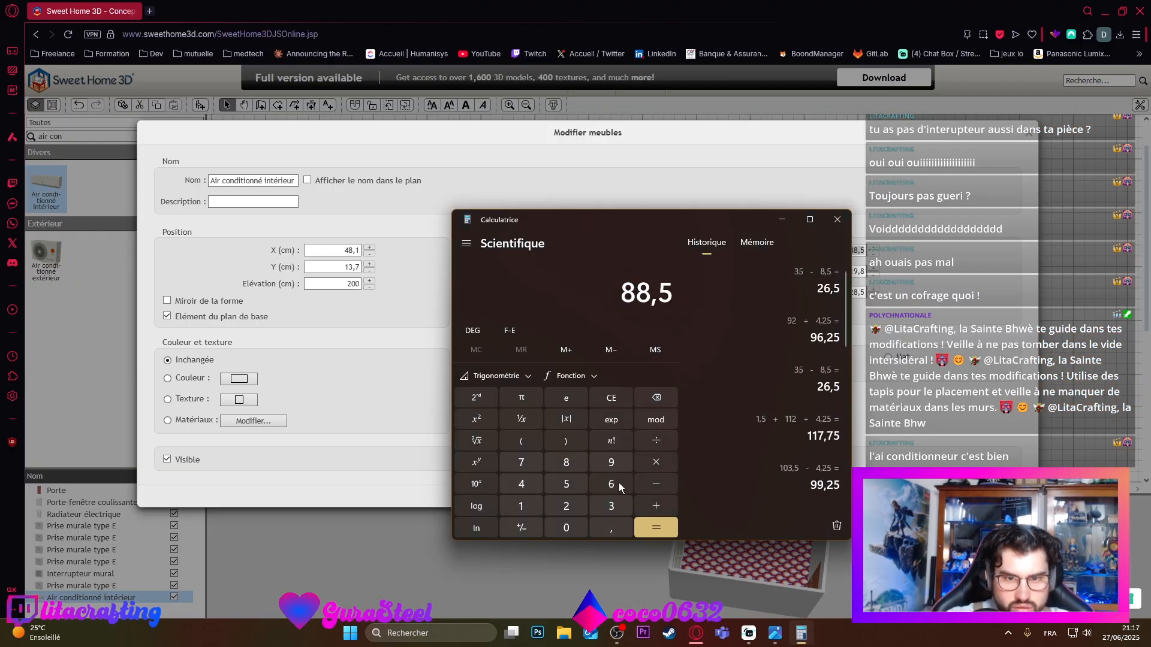
{"action": "left_click", "coordinate": [656, 505]}
{"action": "left_click", "coordinate": [566, 506]}
{"action": "left_click", "coordinate": [566, 527]}
{"action": "left_click", "coordinate": [520, 505]}
{"action": "left_click", "coordinate": [606, 526]}
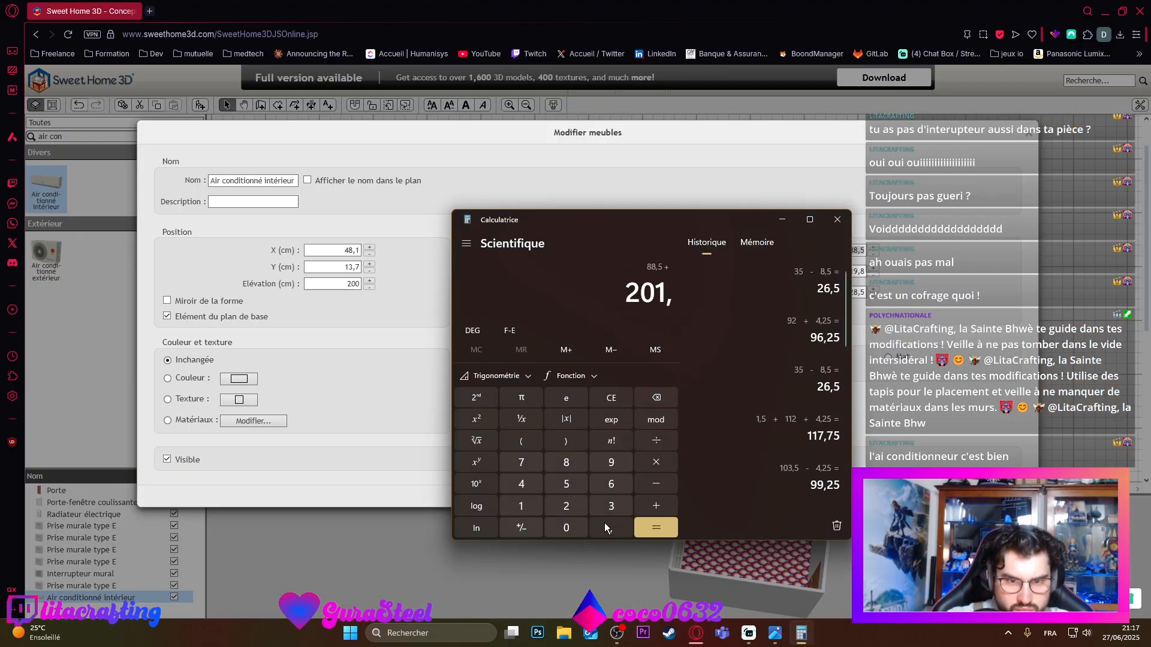
{"action": "left_click", "coordinate": [610, 462]}
{"action": "left_click", "coordinate": [656, 528]}
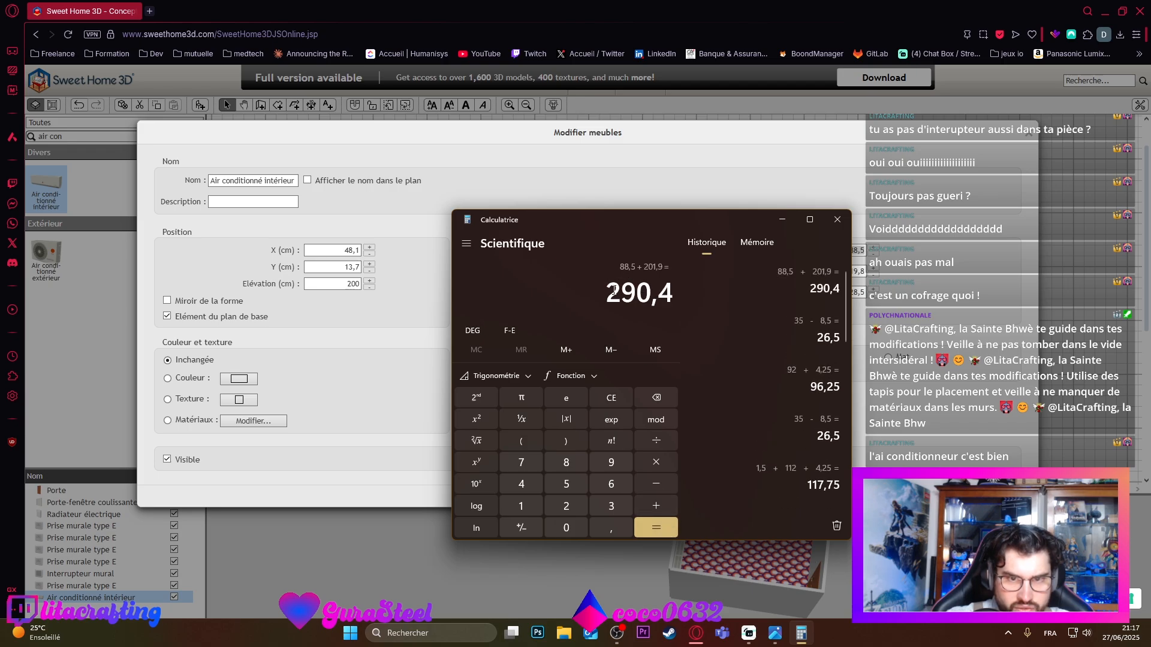
Step: Copy the calculated sum and set the air conditioner's width to 290,4 cm with it
{"action": "left_click", "coordinate": [681, 291]}
{"action": "key", "text": "ctrl+c"}
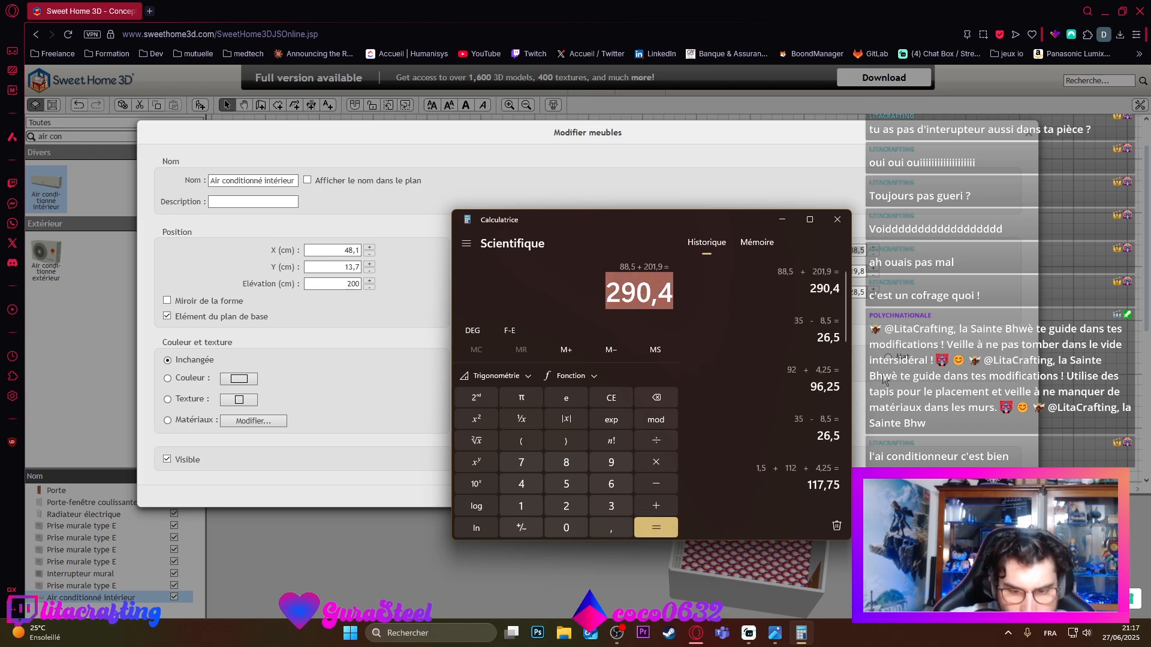
{"action": "left_click", "coordinate": [851, 249]}
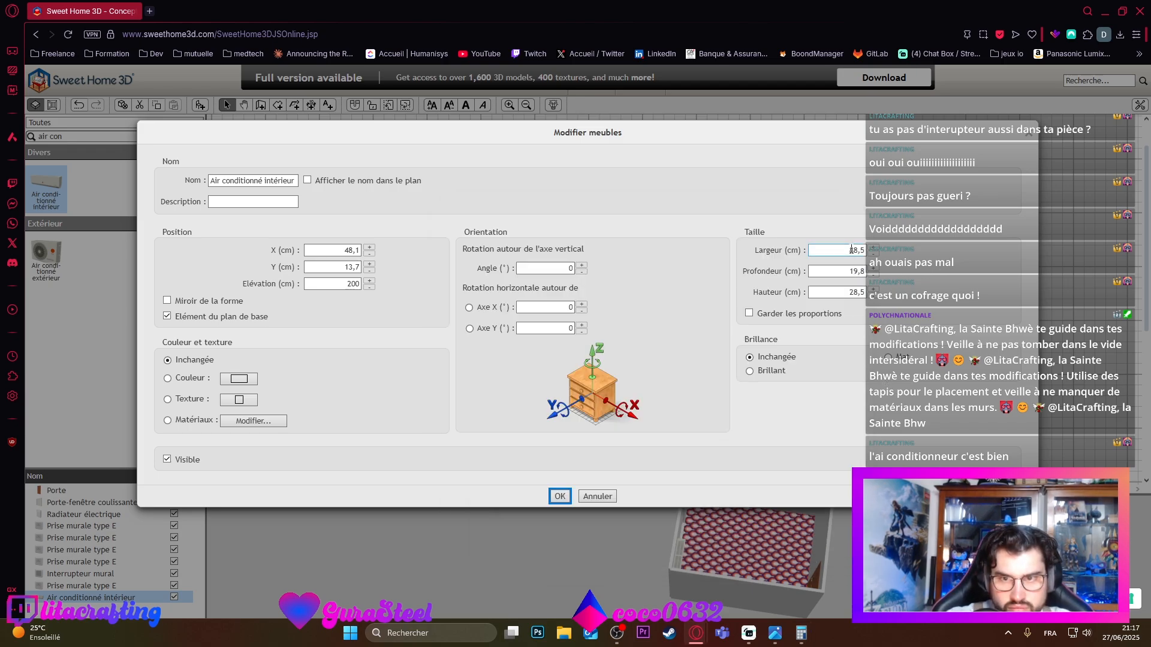
{"action": "double_click", "coordinate": [851, 249]}
{"action": "key", "text": "ctrl+v"}
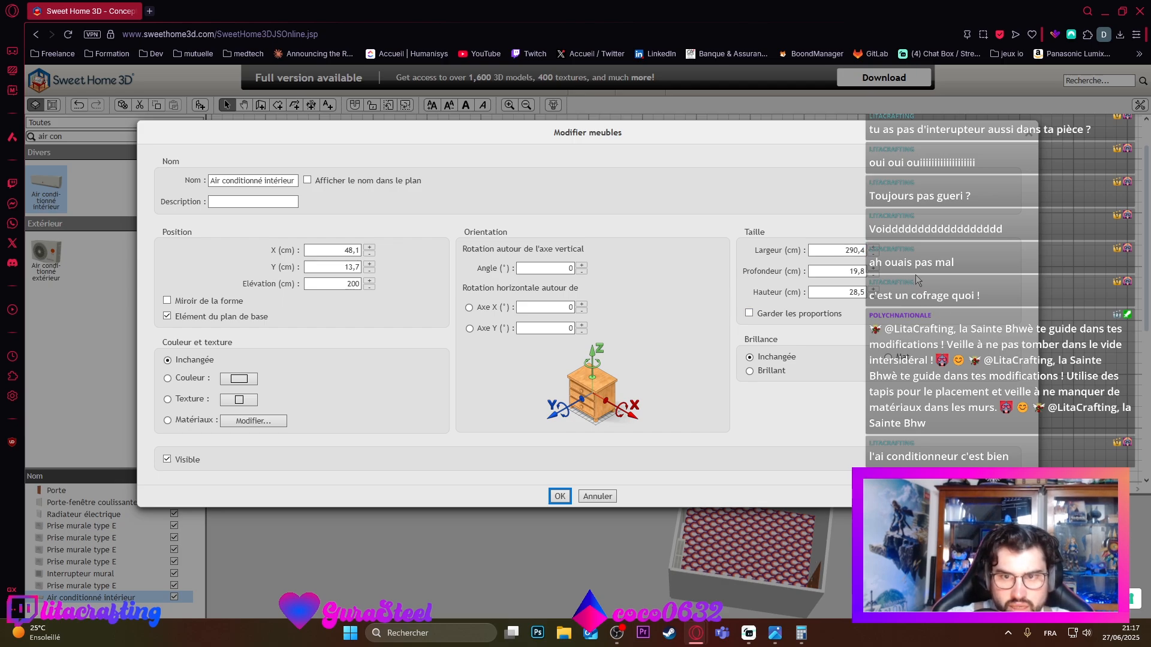
Step: Set the air conditioner's depth to 15 cm and its height to 15 cm
{"action": "left_click", "coordinate": [857, 273]}
{"action": "double_click", "coordinate": [856, 271]}
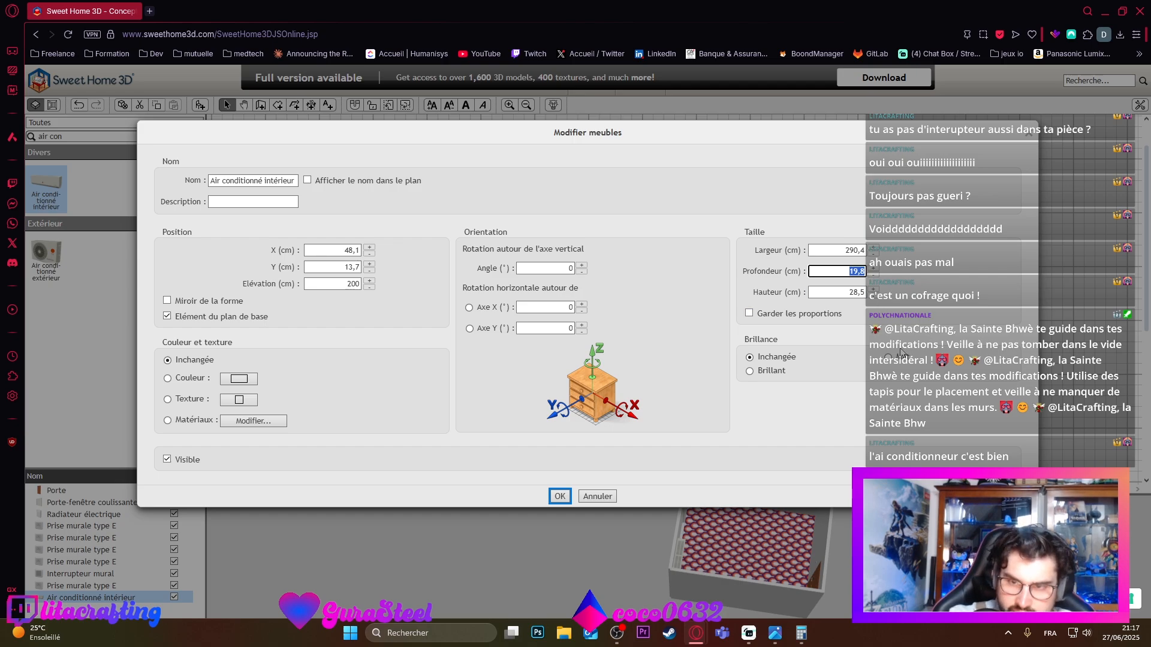
{"action": "type", "text": "15"}
{"action": "left_click", "coordinate": [857, 294]}
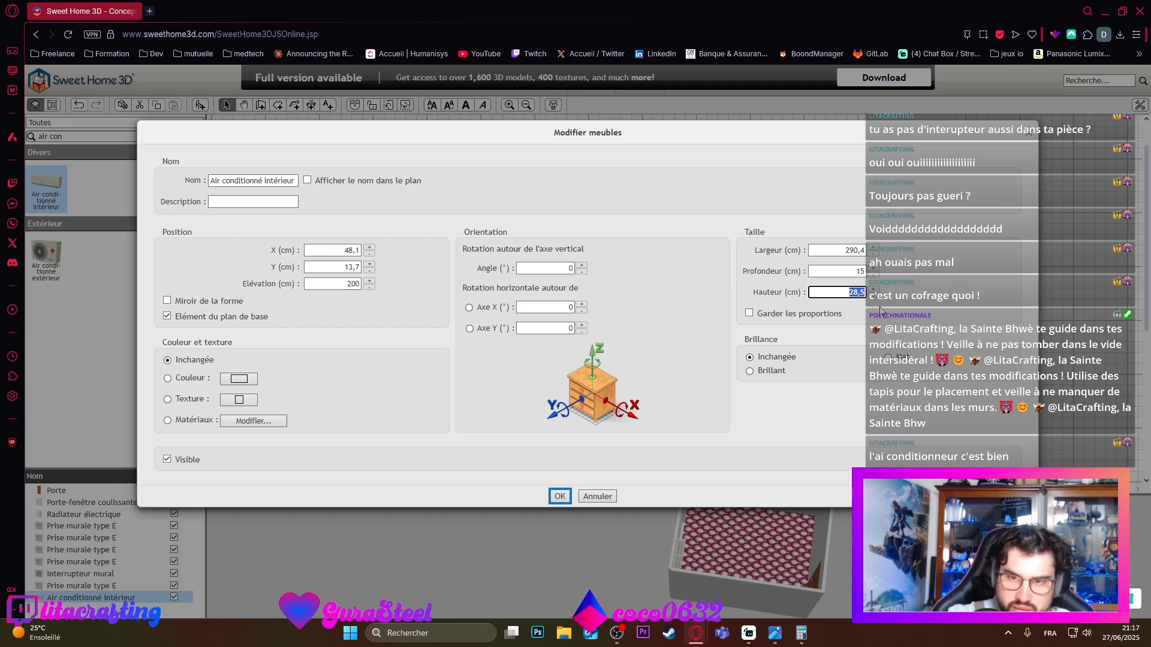
{"action": "type", "text": "15"}
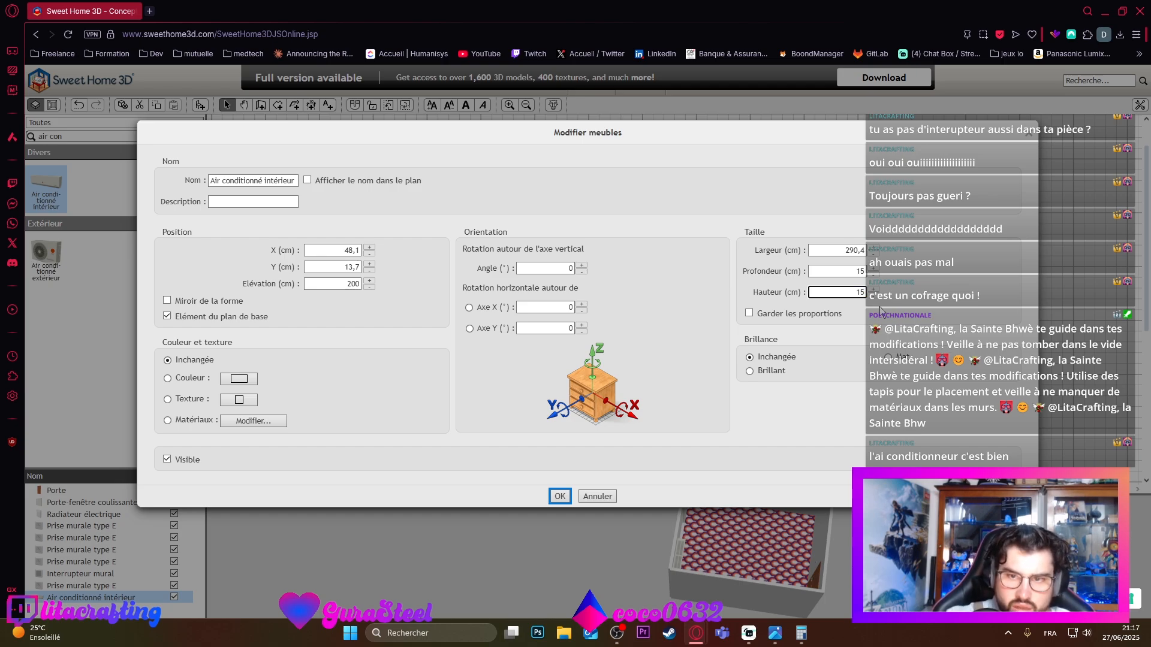
Step: Compute 267 − 227 in the calculator and set the air conditioner's height to 40 cm
{"action": "left_click", "coordinate": [803, 635]}
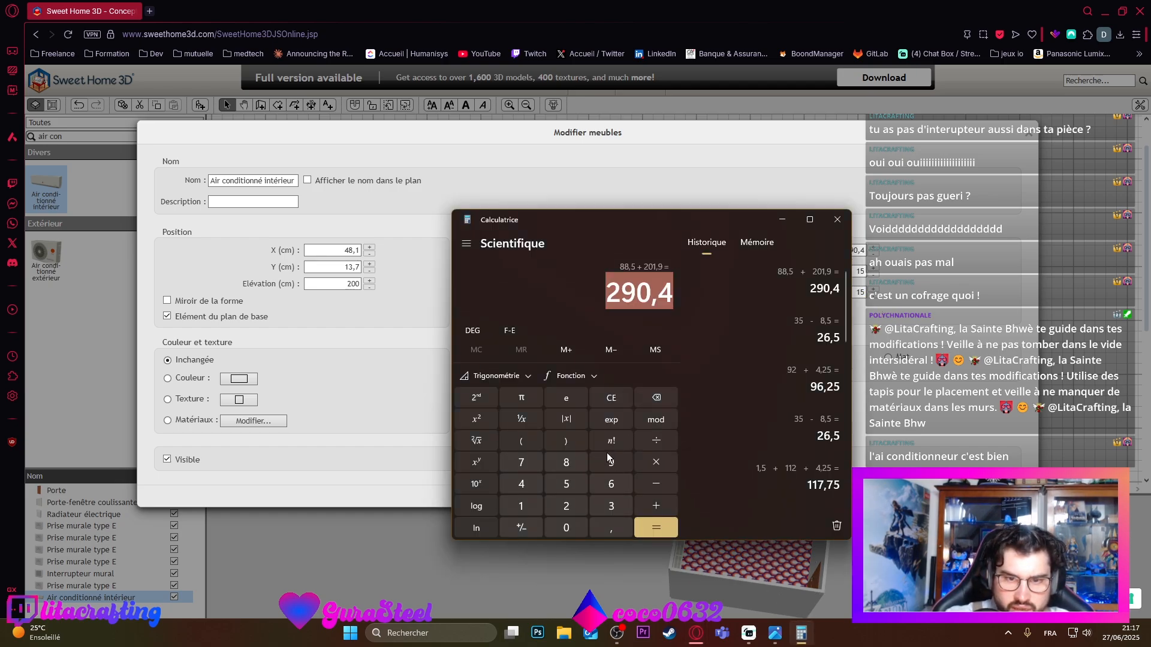
{"action": "left_click", "coordinate": [558, 507]}
{"action": "left_click", "coordinate": [605, 485]}
{"action": "left_click", "coordinate": [530, 462]}
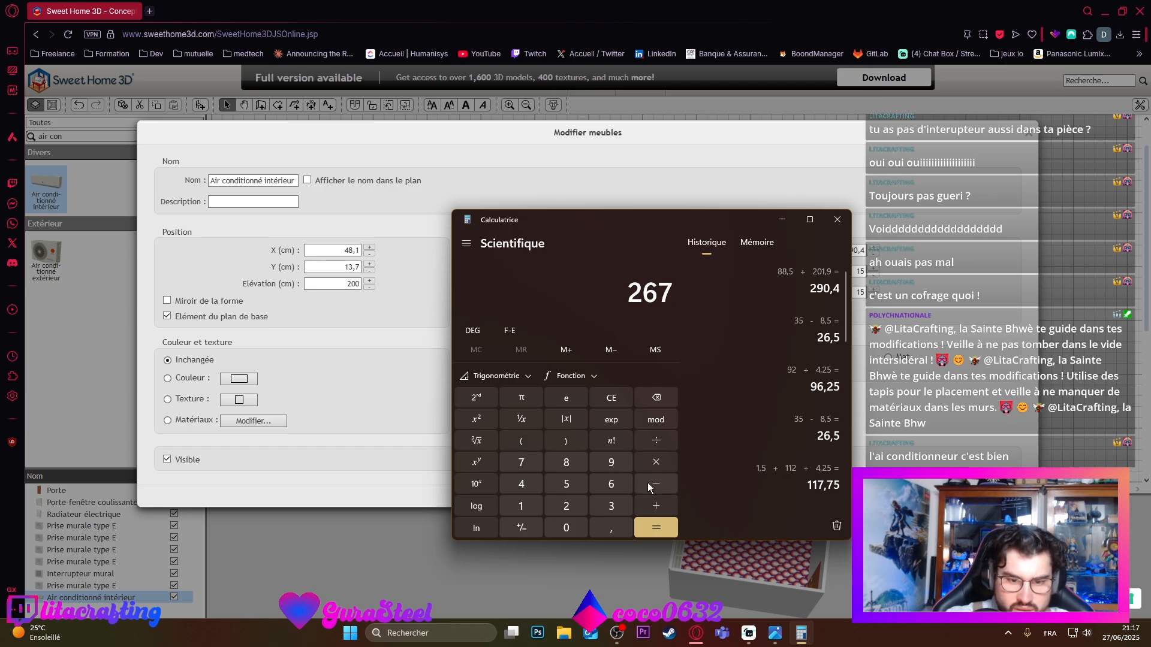
{"action": "left_click", "coordinate": [649, 486]}
{"action": "double_click", "coordinate": [575, 504]}
{"action": "left_click", "coordinate": [535, 469]}
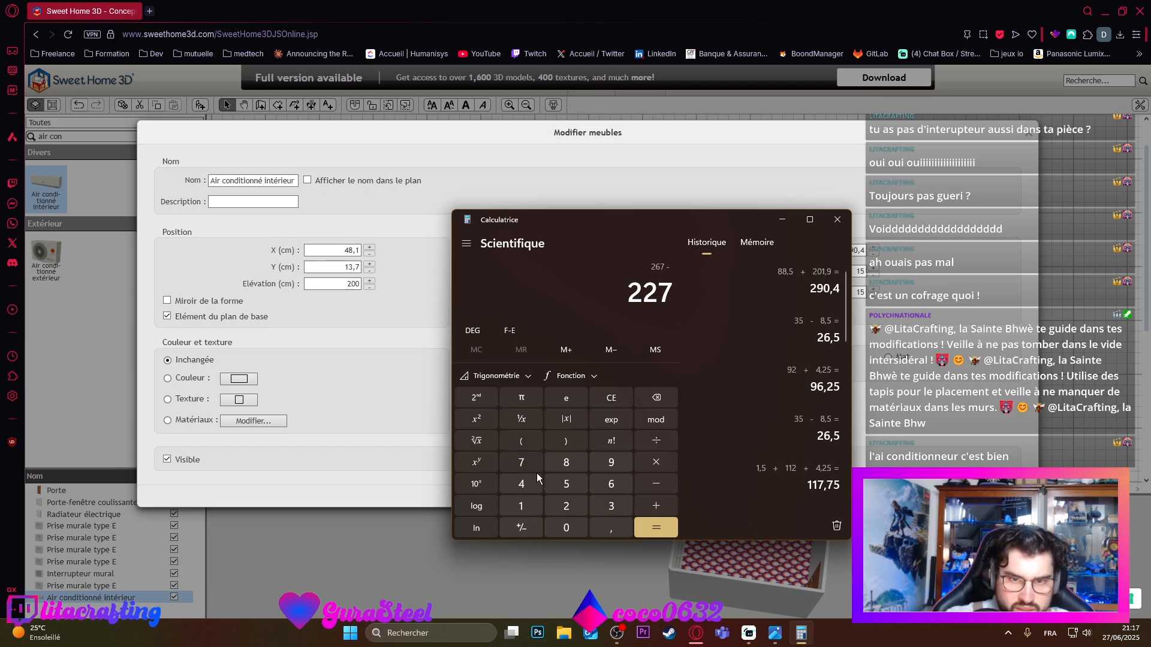
{"action": "left_click", "coordinate": [645, 528]}
{"action": "left_click", "coordinate": [860, 292]}
{"action": "double_click", "coordinate": [860, 292]}
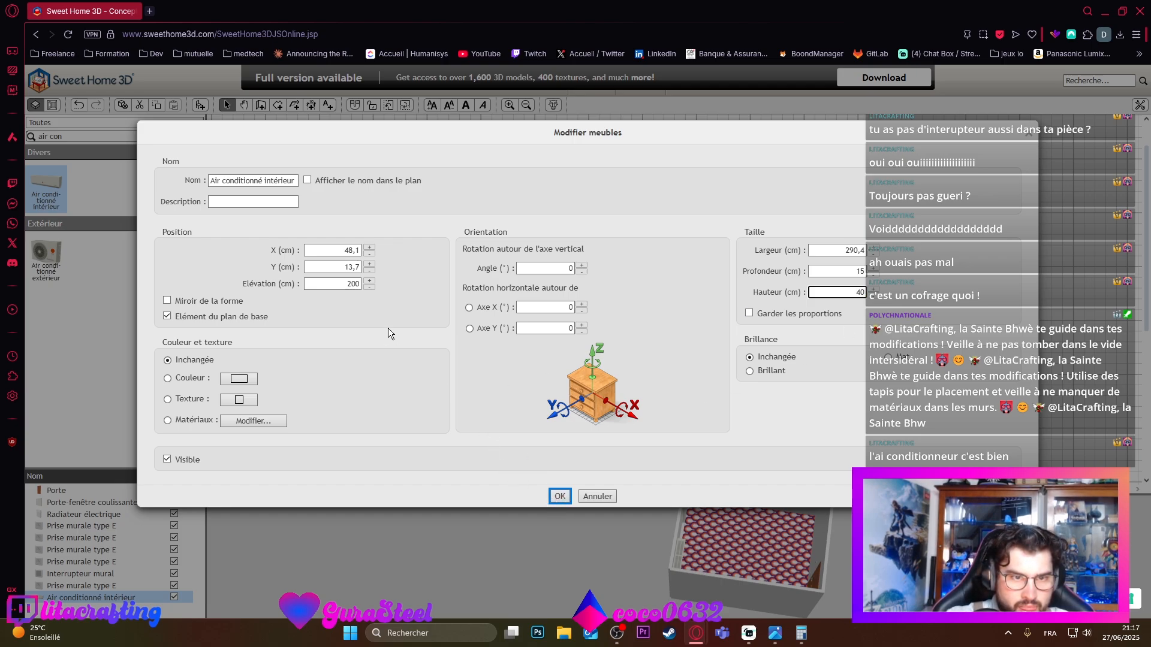
Step: Set the air conditioner's elevation to 227 cm and apply the changed settings
{"action": "double_click", "coordinate": [351, 282]}
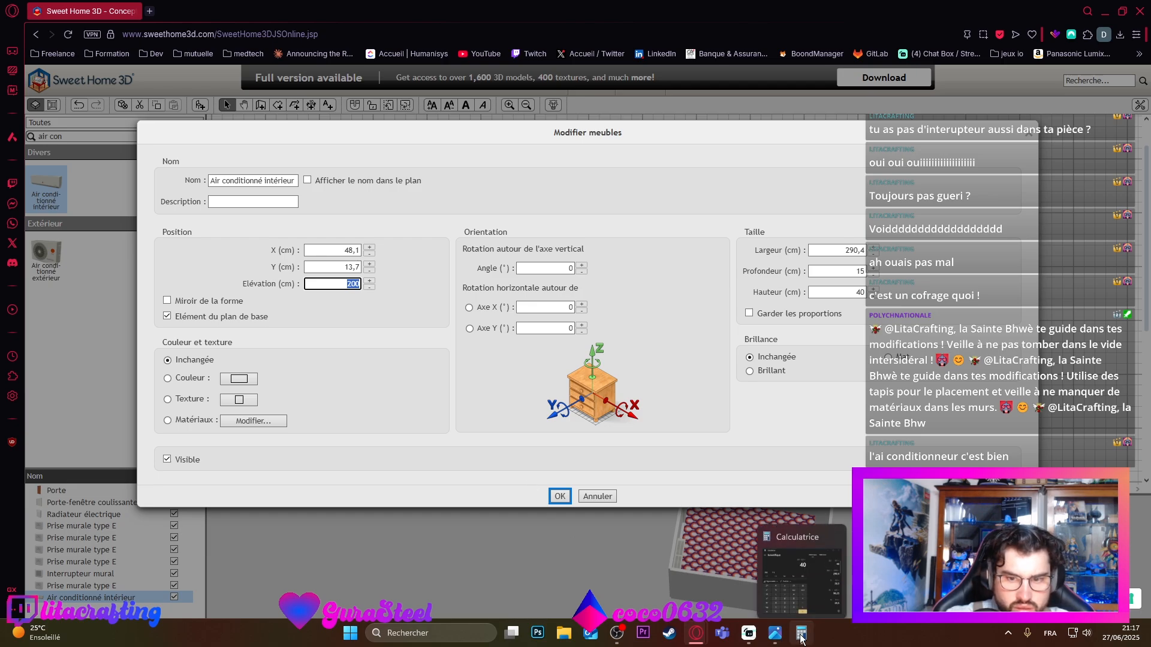
{"action": "mouse_move", "coordinate": [801, 637]}
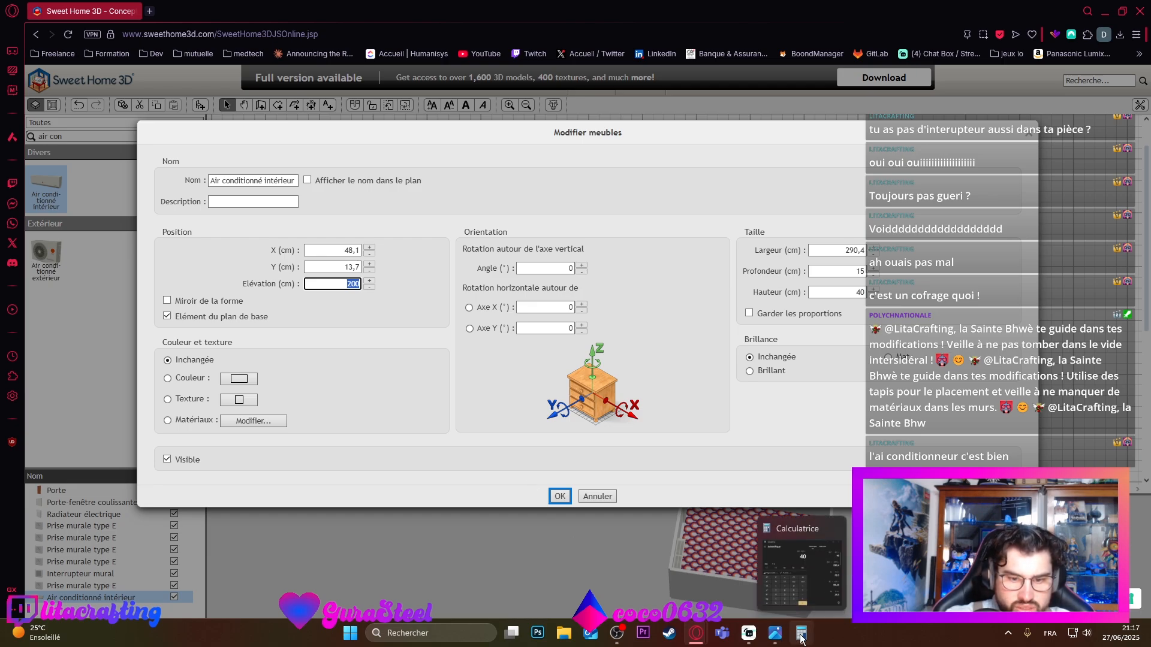
{"action": "left_click", "coordinate": [354, 282]}
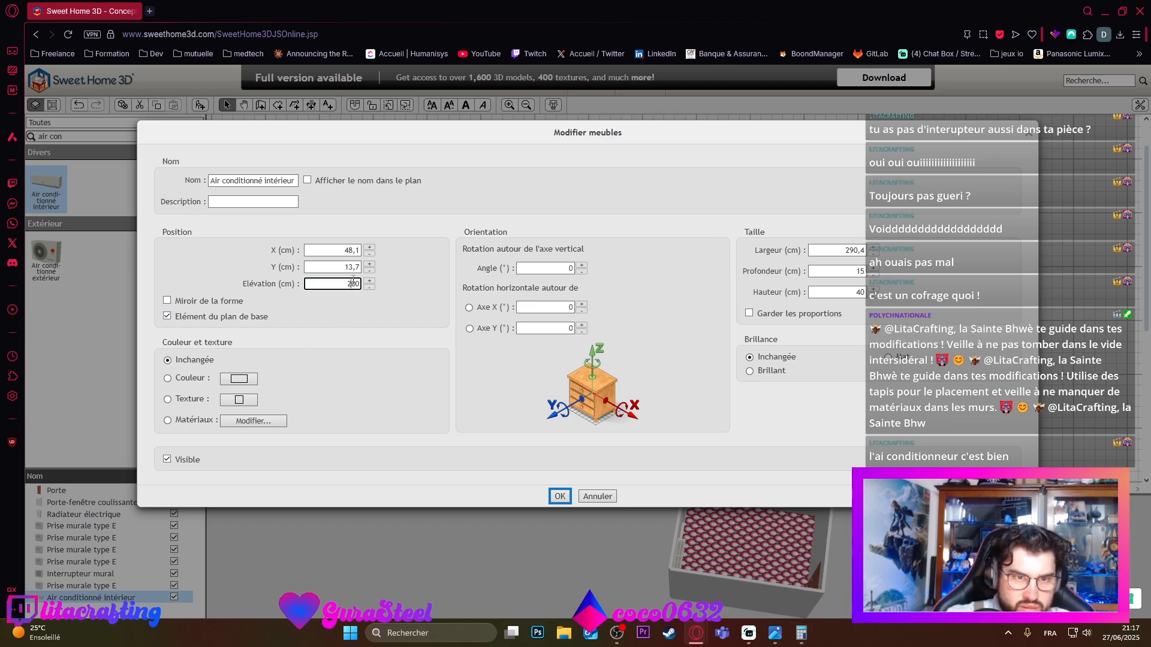
{"action": "double_click", "coordinate": [354, 282]}
{"action": "type", "text": "32"}
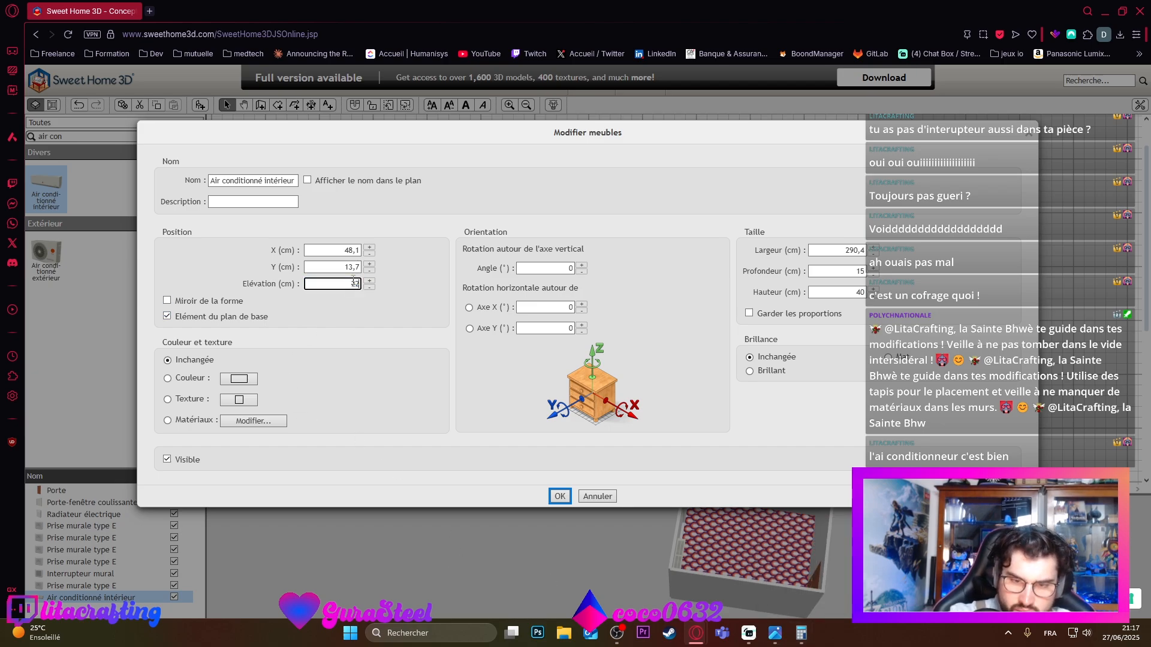
{"action": "left_click", "coordinate": [560, 497]}
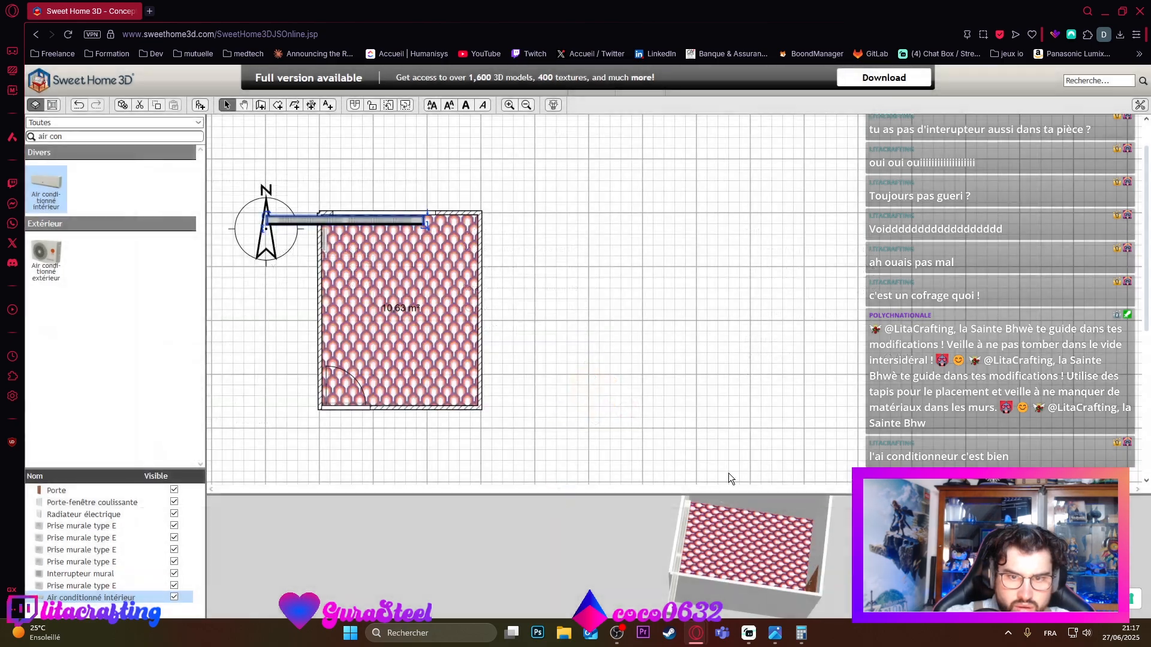
Step: Reposition the air conditioner to span the north wall from side to side, at about X 149 and Y 11,3 cm
{"action": "double_click", "coordinate": [363, 221]}
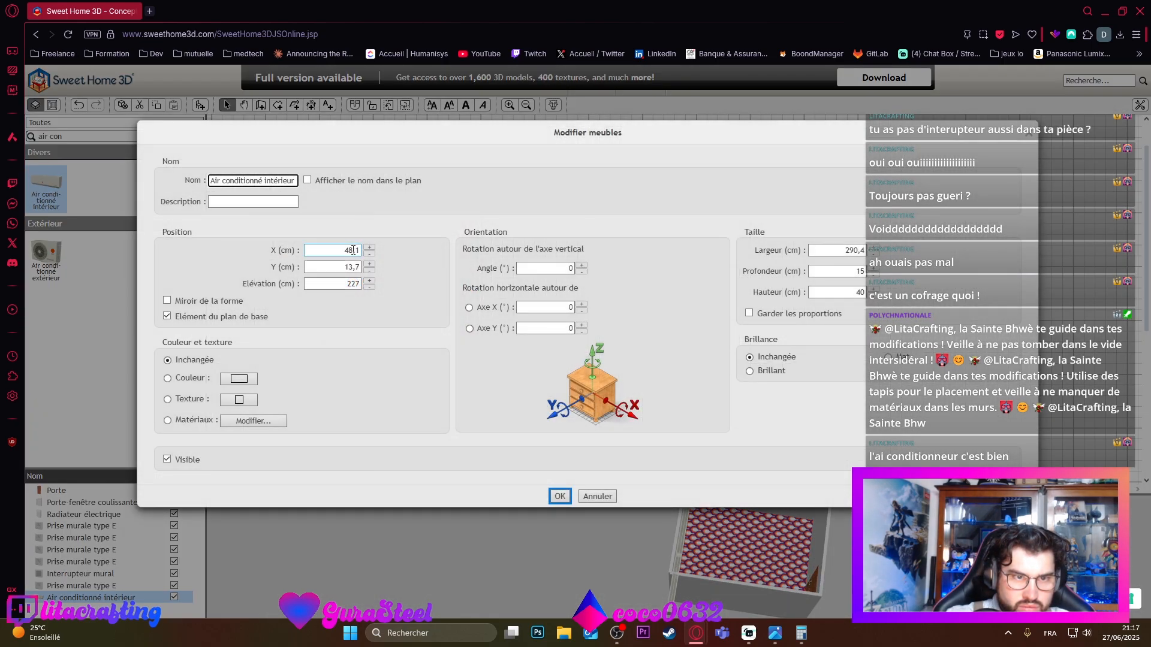
{"action": "double_click", "coordinate": [353, 250]}
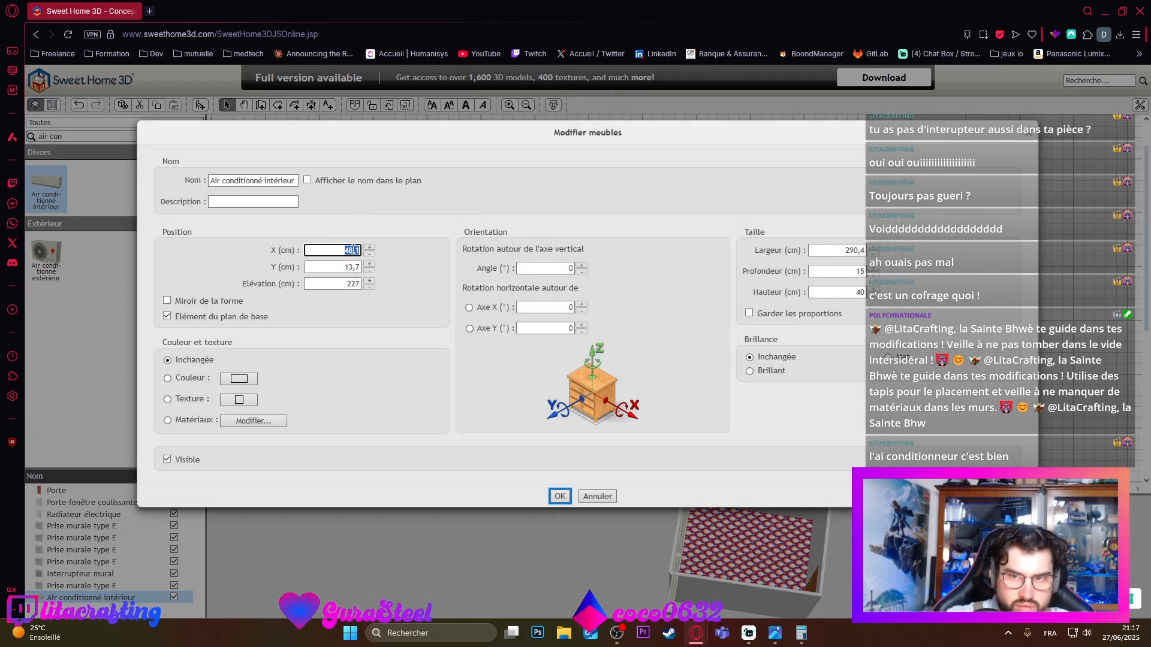
{"action": "left_click", "coordinate": [560, 497]}
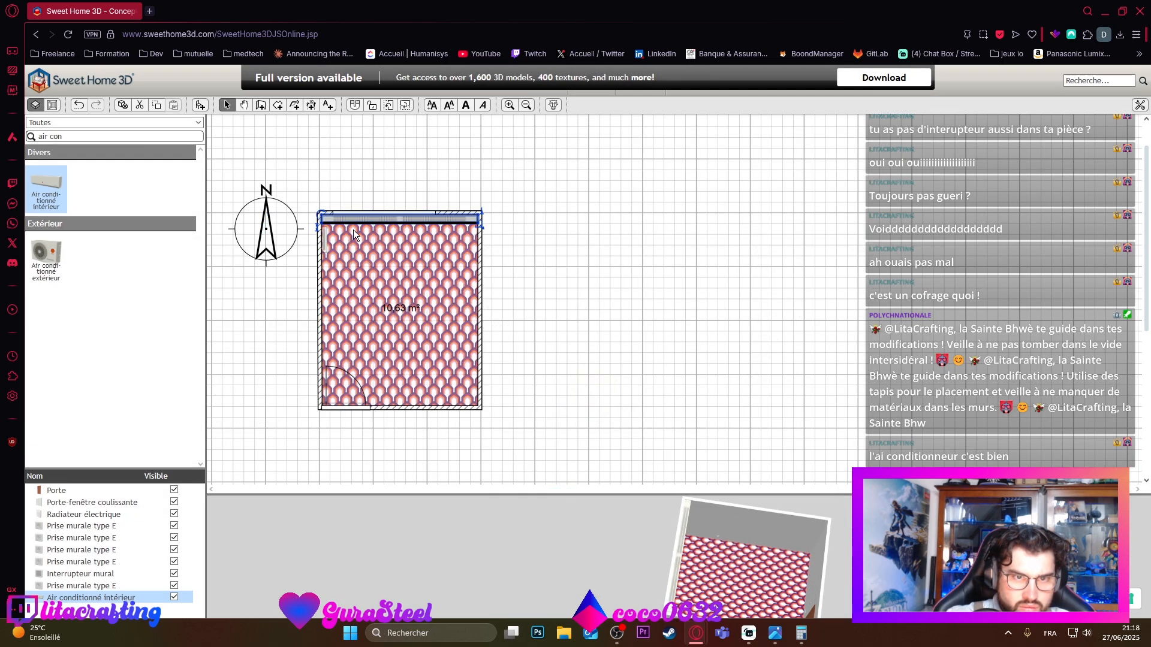
{"action": "left_click", "coordinate": [550, 268]}
Step: Rename the indoor air conditioner on the north wall as Coffrage
{"action": "left_click_drag", "start_coordinate": [769, 568], "coordinate": [640, 211]}
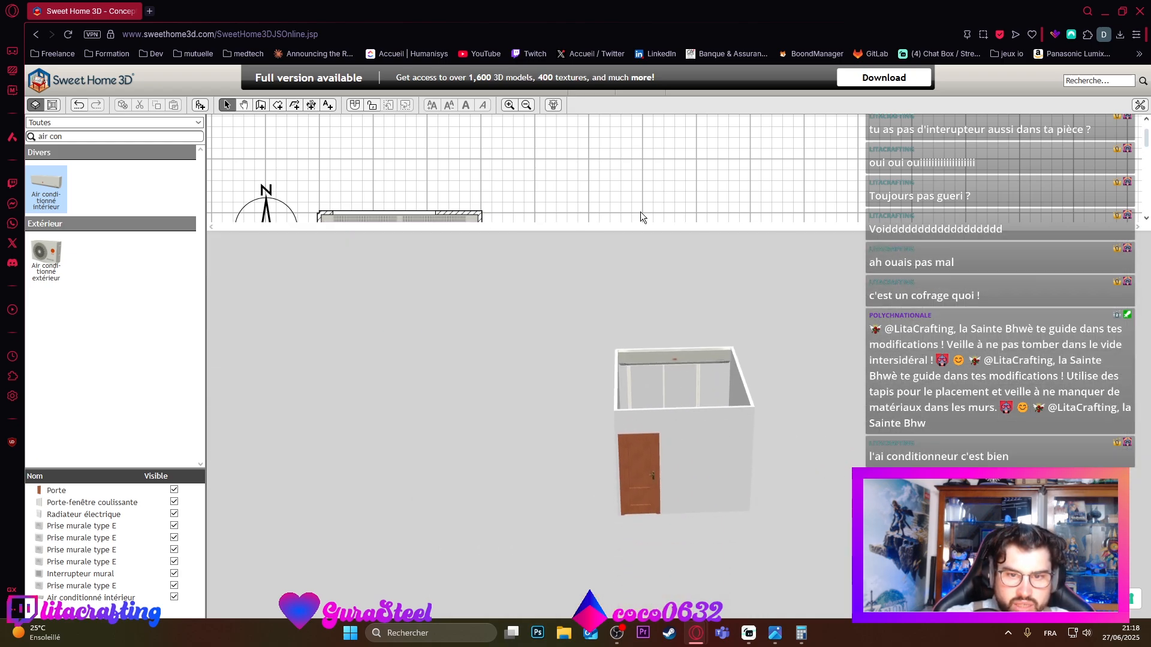
{"action": "left_click_drag", "start_coordinate": [685, 401], "coordinate": [682, 448]}
{"action": "scroll", "coordinate": [667, 368], "scroll_direction": "up", "scroll_amount": 2}
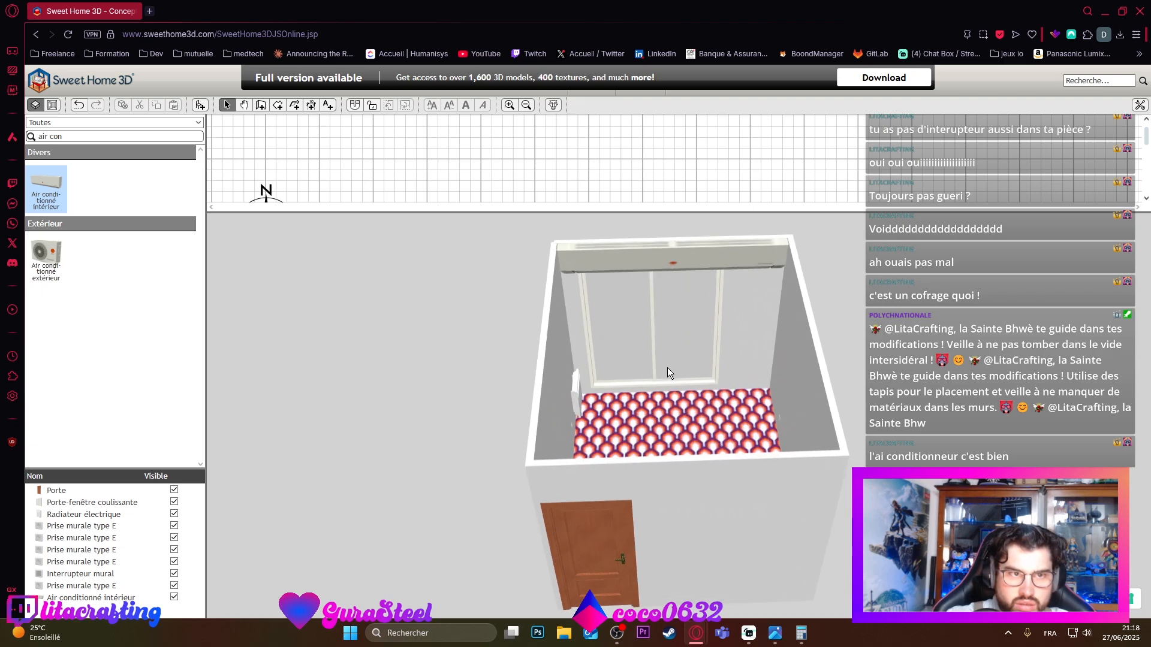
{"action": "left_click_drag", "start_coordinate": [667, 368], "coordinate": [658, 310]}
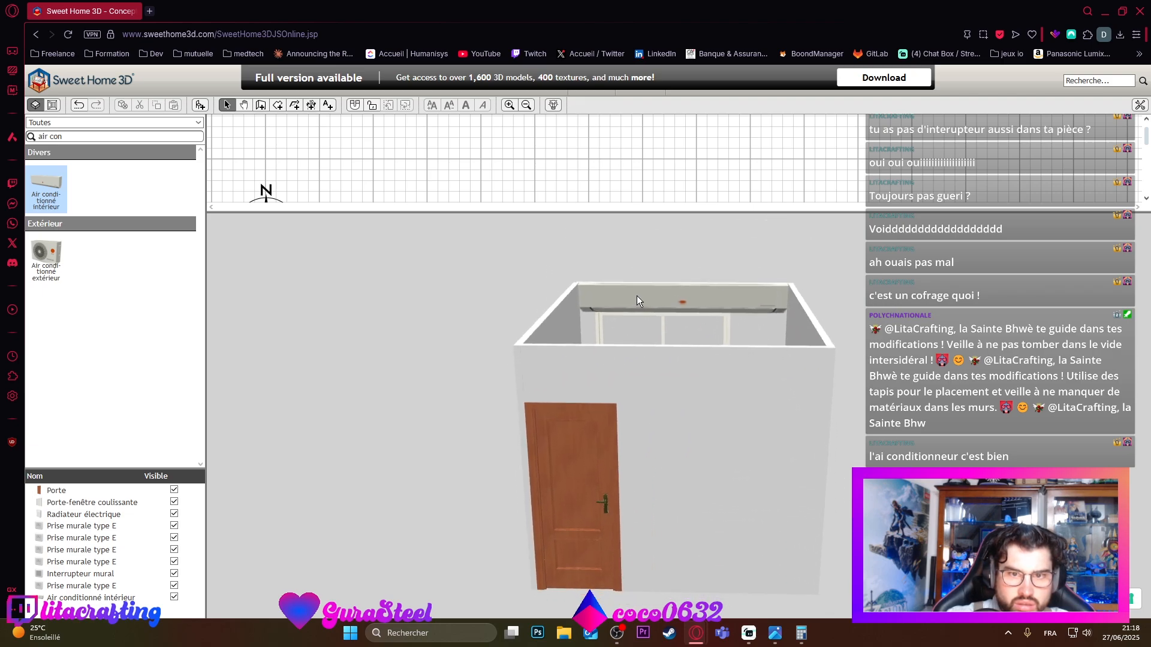
{"action": "double_click", "coordinate": [96, 597]}
{"action": "double_click", "coordinate": [240, 181]}
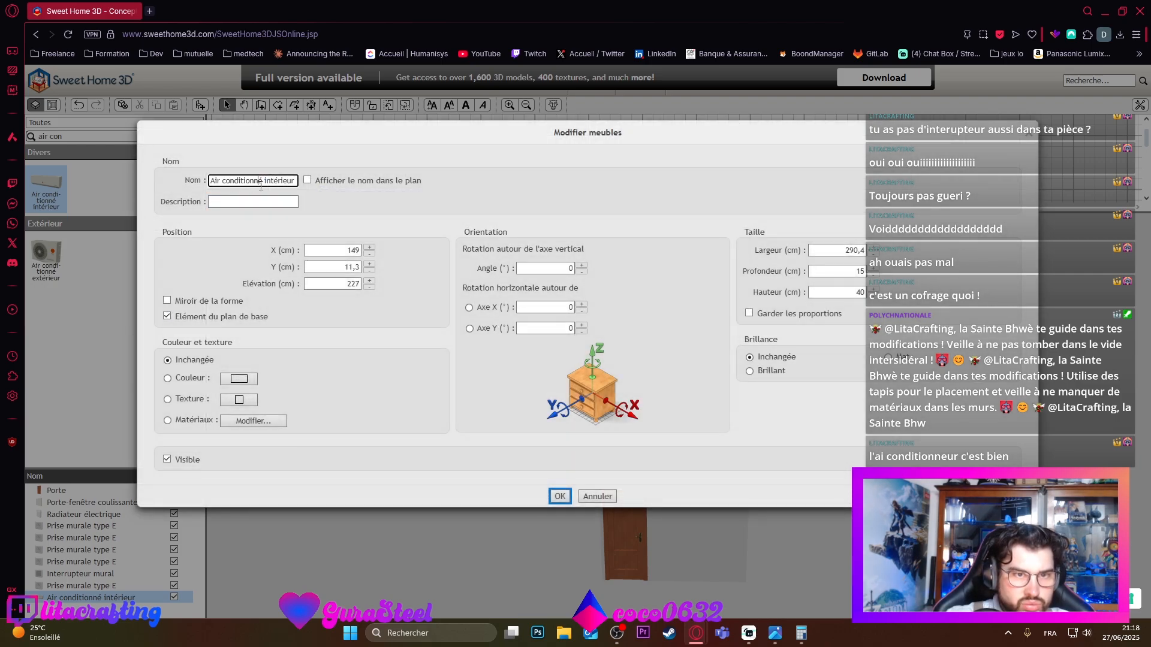
{"action": "triple_click", "coordinate": [261, 180]}
{"action": "type", "text": "Coff"}
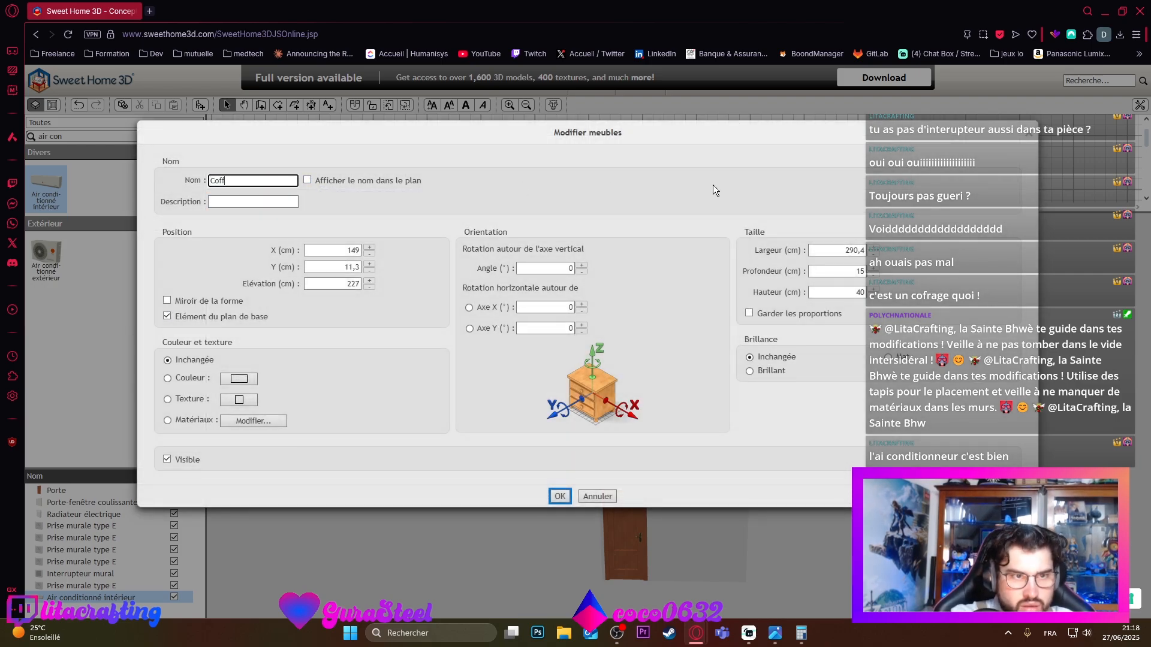
{"action": "type", "text": "riagage"}
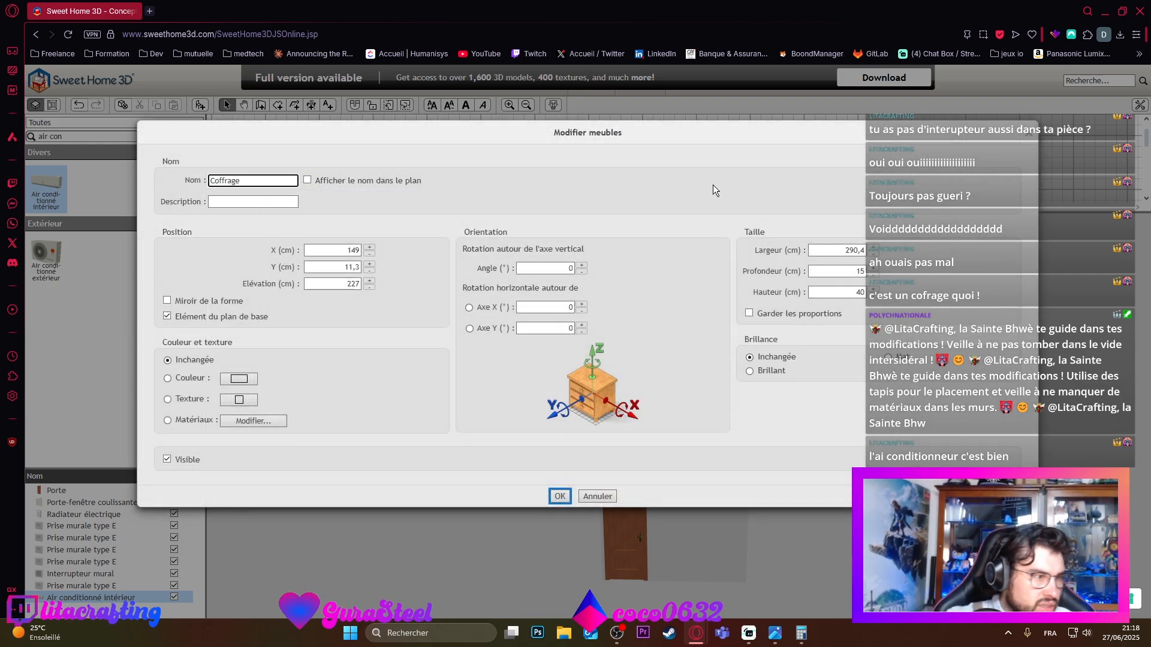
{"action": "left_click", "coordinate": [558, 497]}
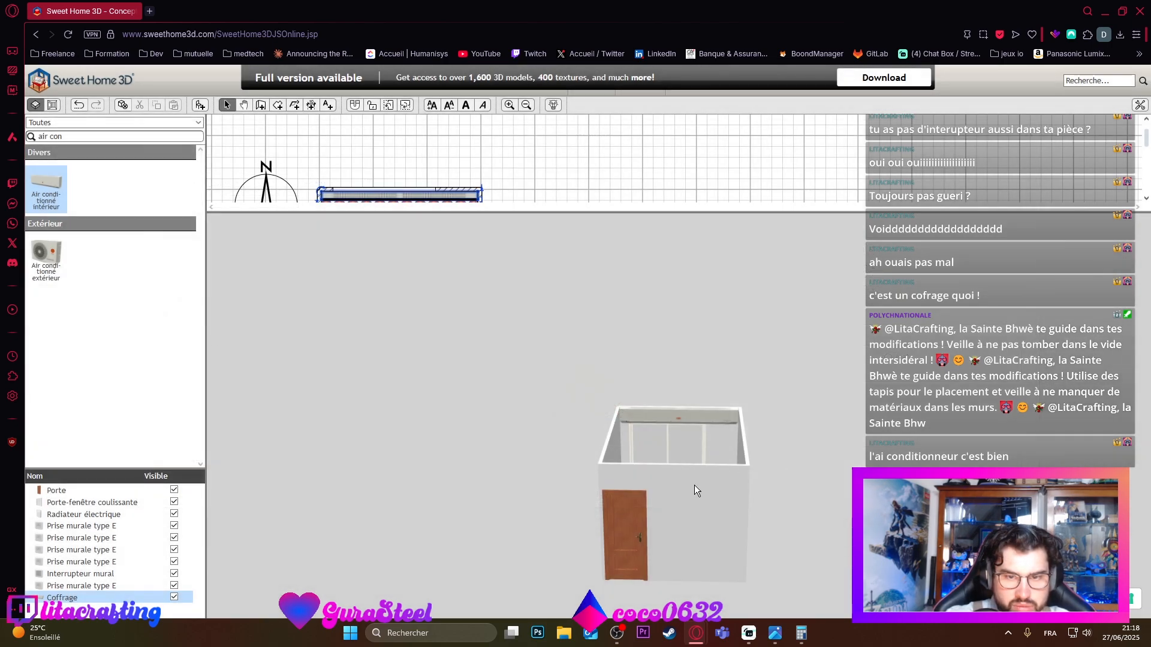
Step: Recolour the Coffrage casing white (FFFFFF)
{"action": "mouse_move", "coordinate": [694, 484]}
{"action": "left_mouse_down"}
{"action": "mouse_move", "coordinate": [721, 543]}
{"action": "mouse_move", "coordinate": [654, 454]}
{"action": "mouse_move", "coordinate": [681, 468]}
{"action": "left_mouse_up"}
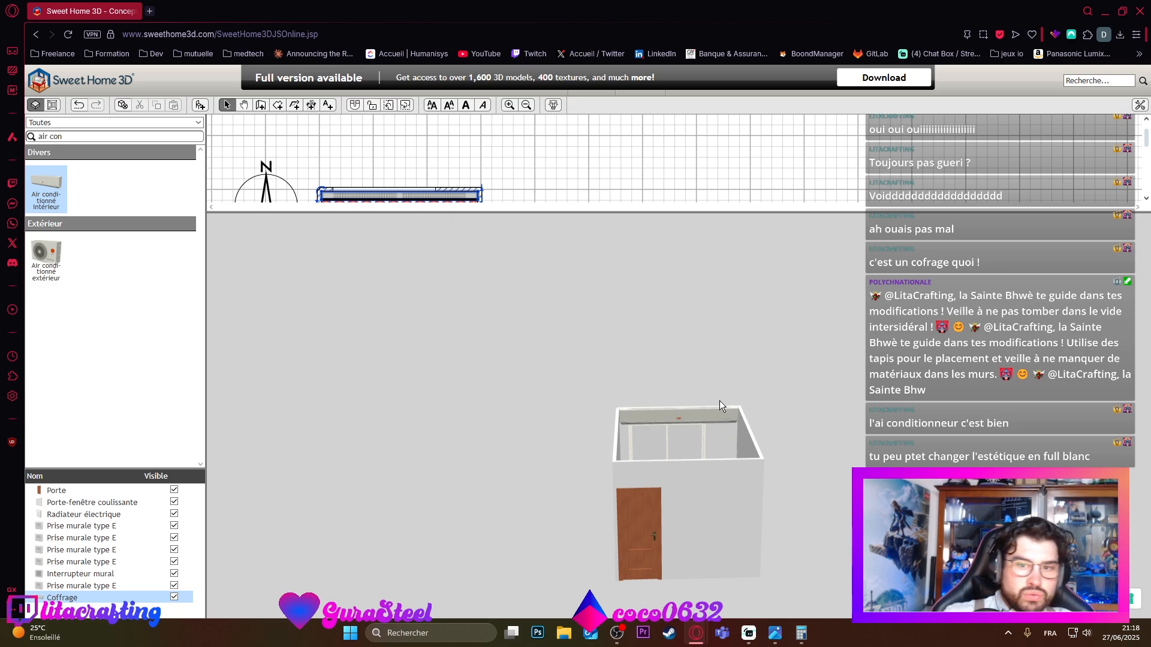
{"action": "left_click_drag", "start_coordinate": [660, 467], "coordinate": [644, 384]}
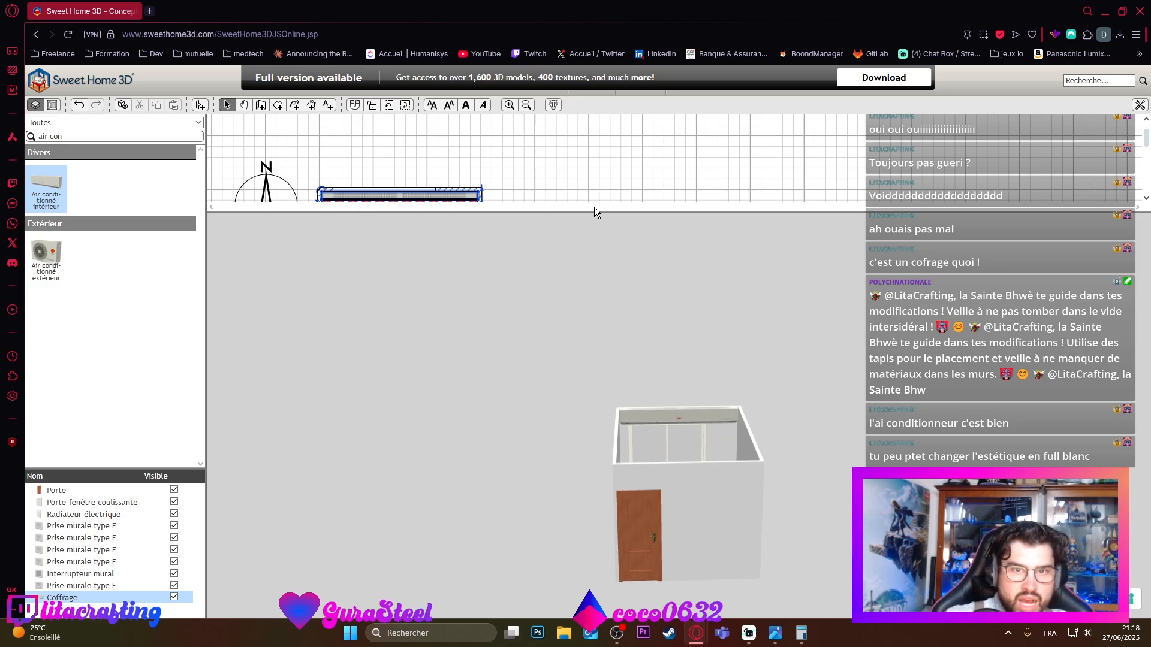
{"action": "left_click_drag", "start_coordinate": [593, 213], "coordinate": [590, 478]}
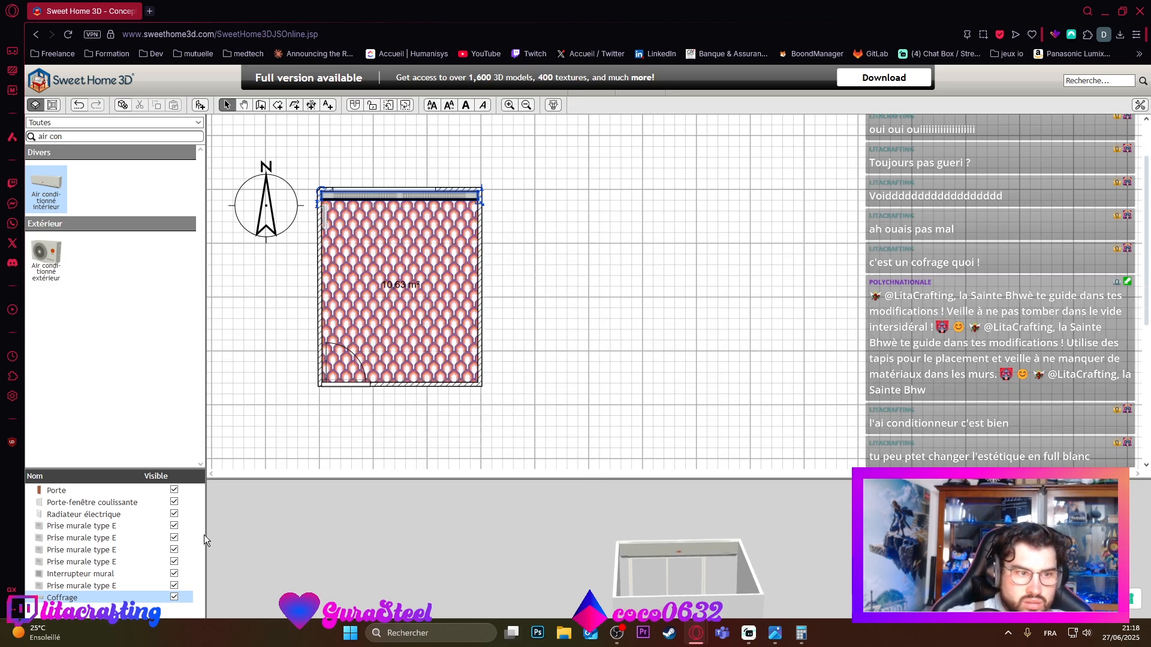
{"action": "double_click", "coordinate": [80, 598]}
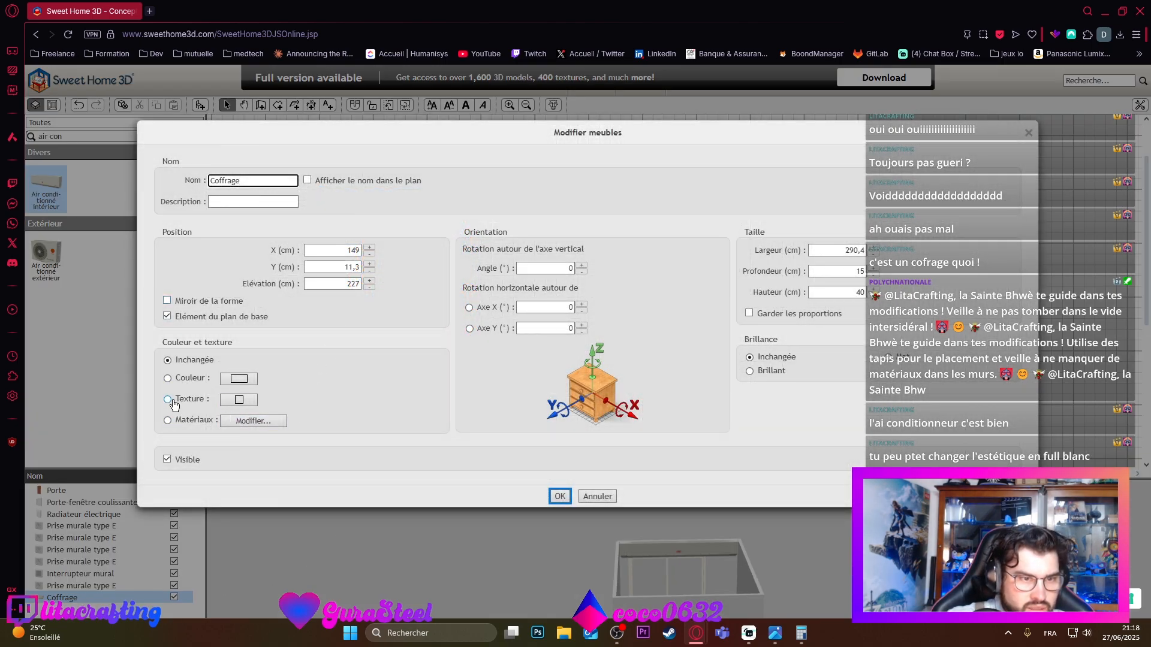
{"action": "left_click", "coordinate": [168, 378]}
{"action": "left_click", "coordinate": [239, 378]}
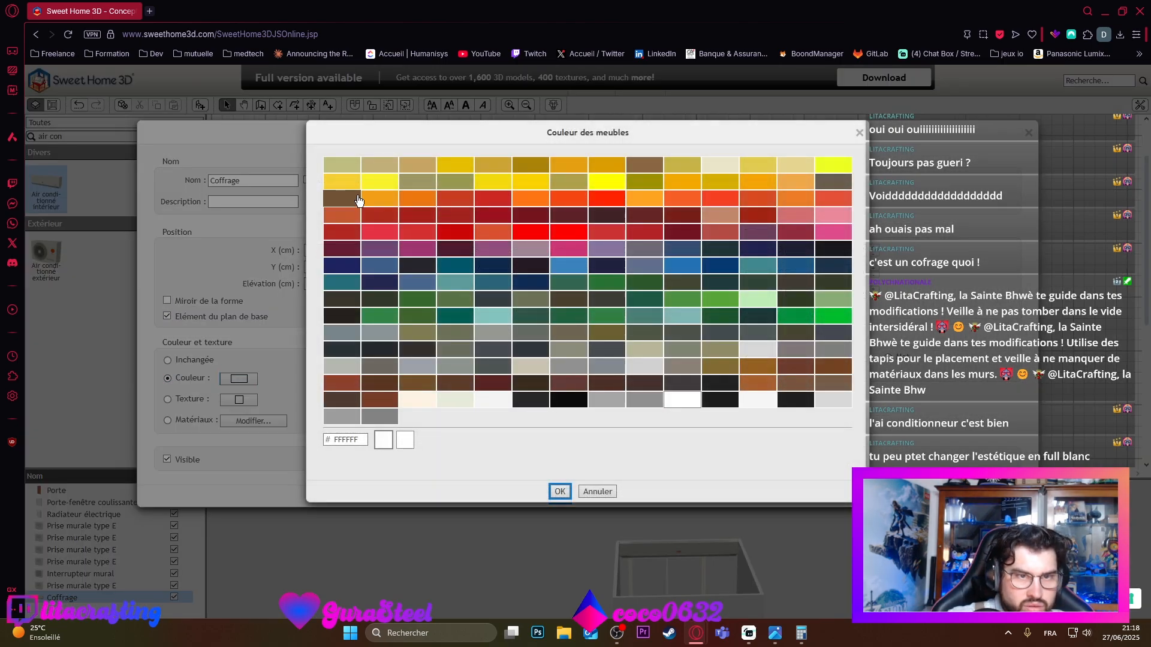
{"action": "left_click", "coordinate": [560, 492]}
{"action": "left_click", "coordinate": [558, 497]}
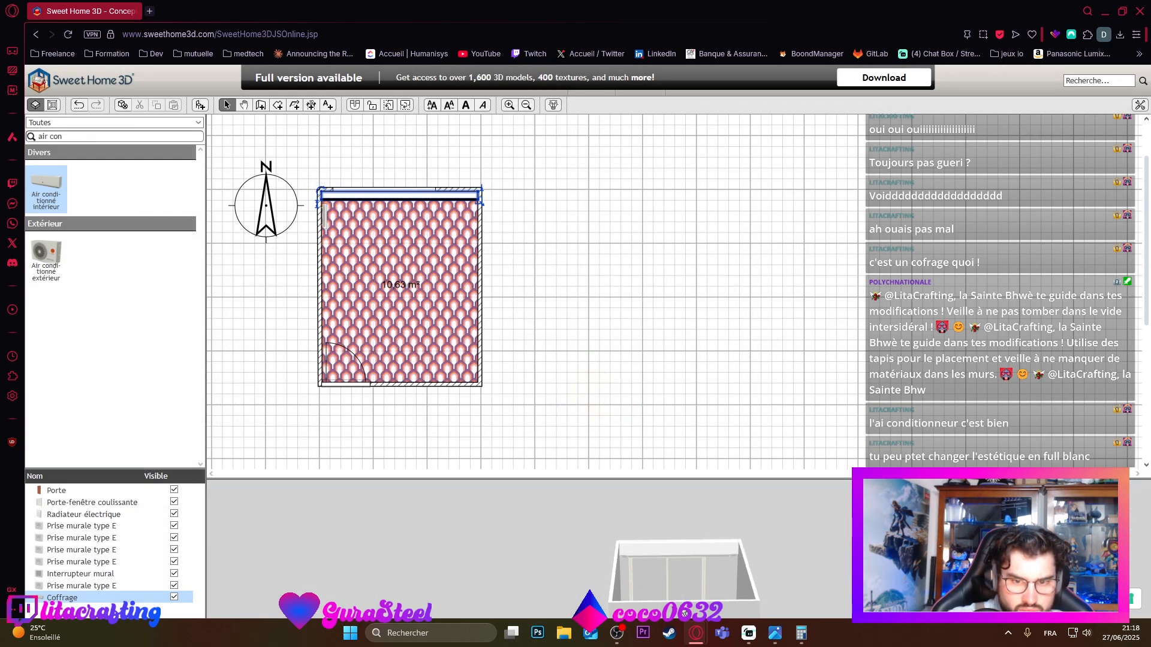
Step: Check the casing's model materials and inspect the recoloured casing above the window in the 3D view
{"action": "double_click", "coordinate": [72, 596]}
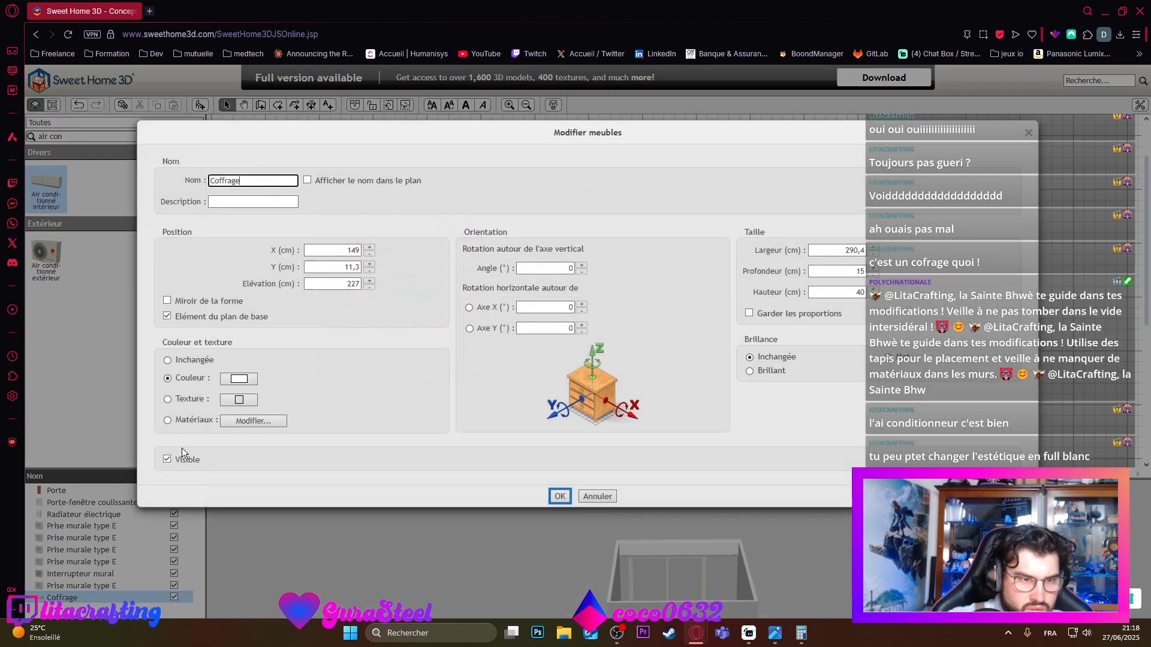
{"action": "left_click", "coordinate": [245, 418]}
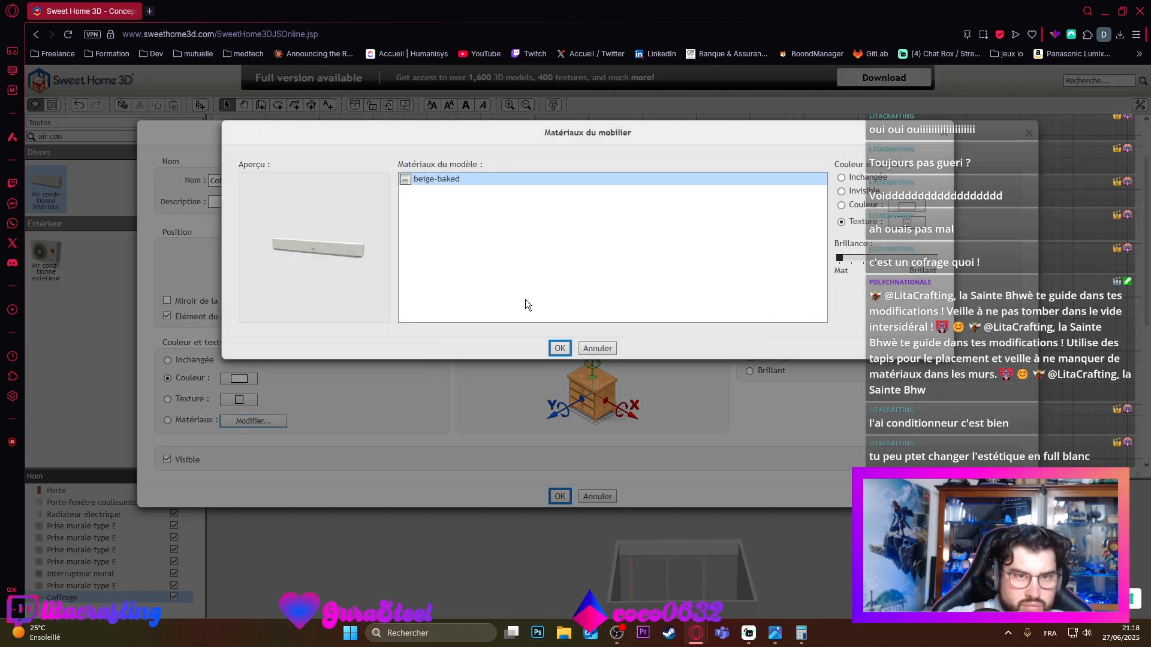
{"action": "left_click", "coordinate": [598, 348]}
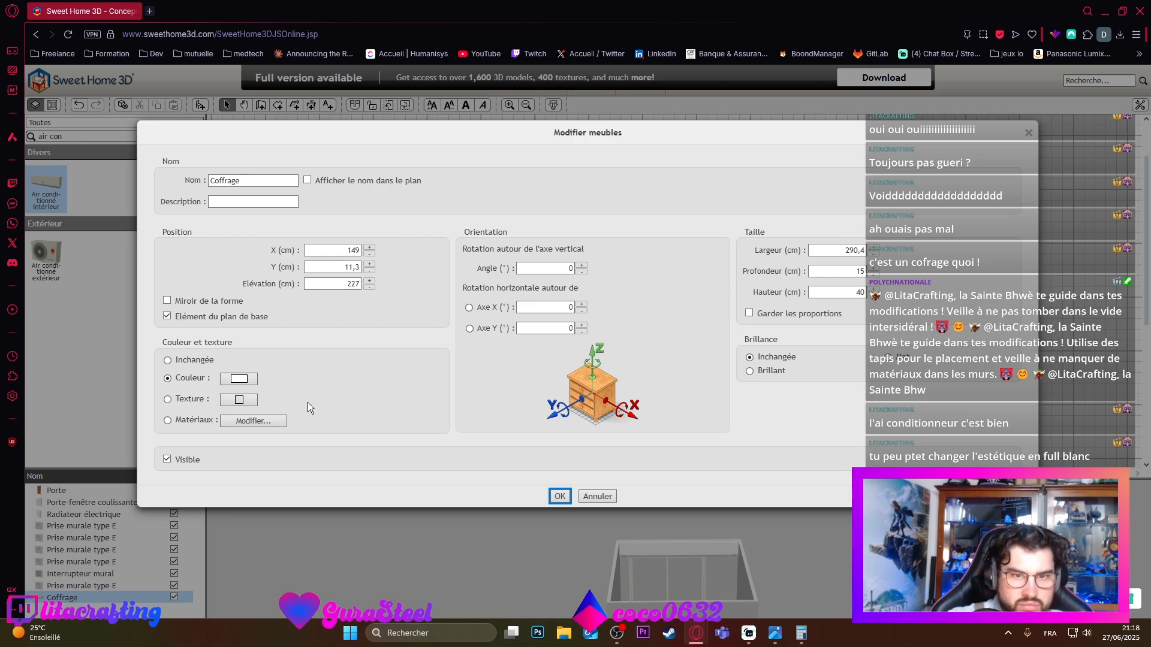
{"action": "left_click", "coordinate": [559, 497]}
{"action": "left_click_drag", "start_coordinate": [661, 612], "coordinate": [593, 576]}
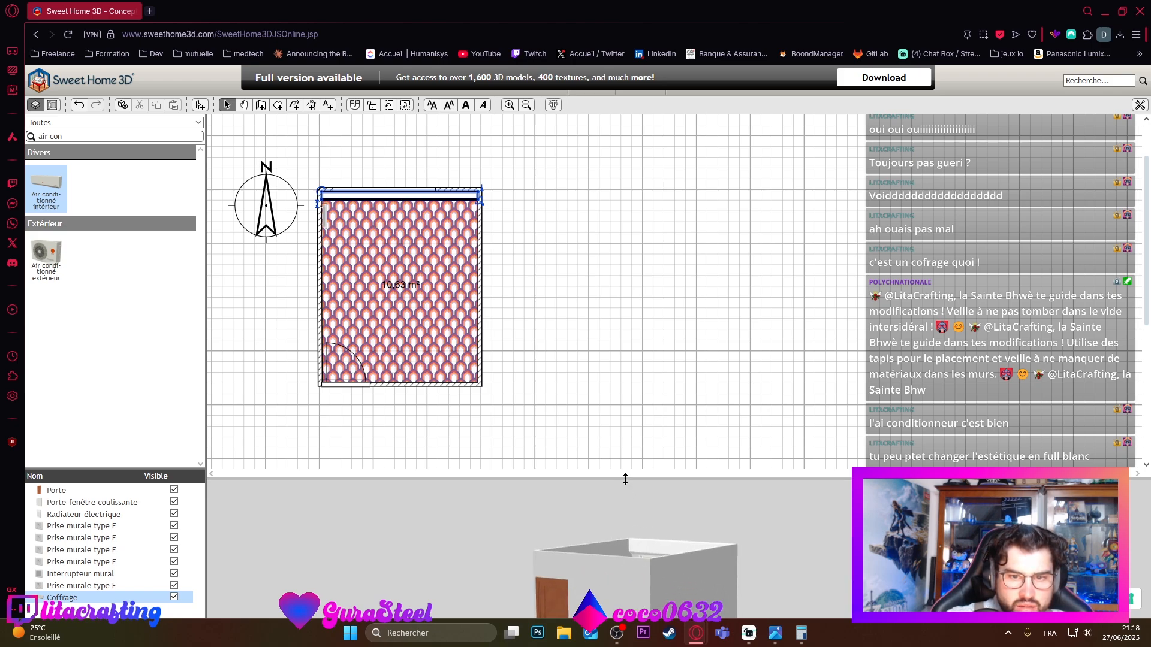
{"action": "left_click_drag", "start_coordinate": [624, 478], "coordinate": [620, 208]}
{"action": "left_click_drag", "start_coordinate": [606, 531], "coordinate": [670, 546]}
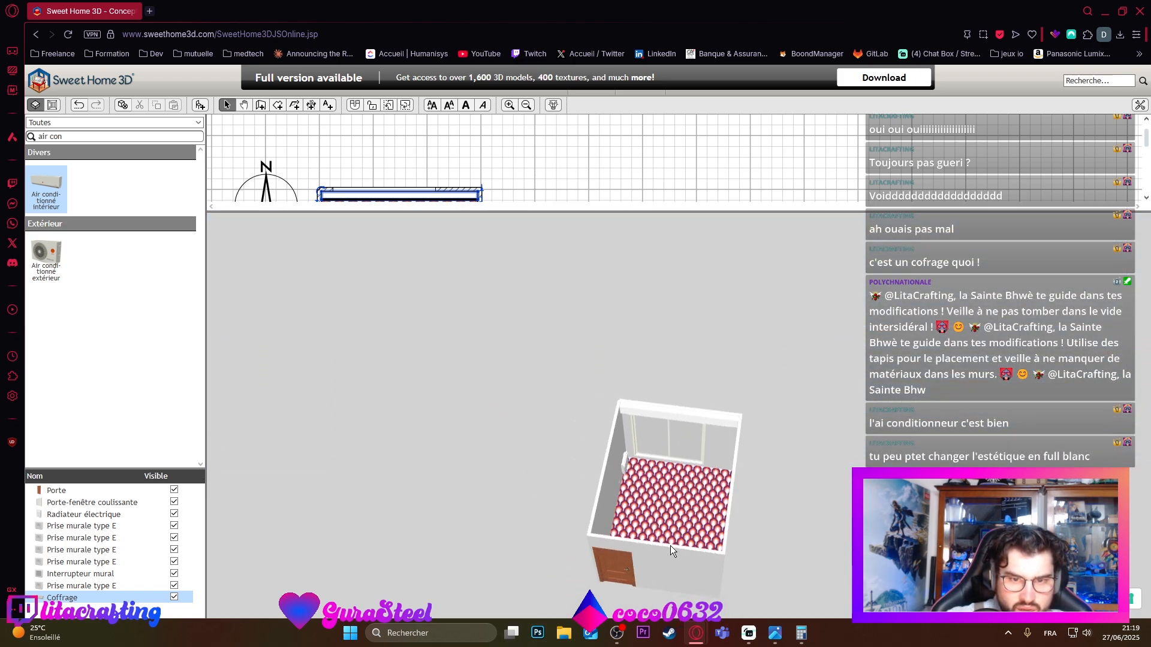
Step: Select the whole room and group all of its furniture
{"action": "left_click_drag", "start_coordinate": [591, 214], "coordinate": [609, 492]}
{"action": "left_click_drag", "start_coordinate": [578, 153], "coordinate": [262, 473]}
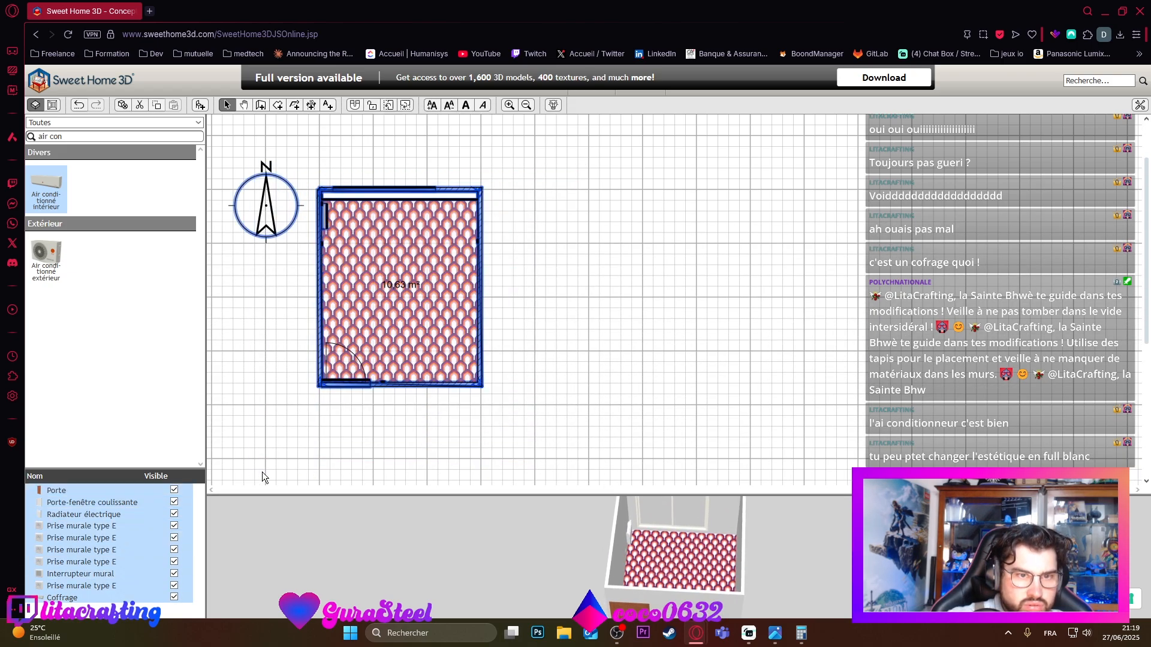
{"action": "right_click", "coordinate": [402, 313]}
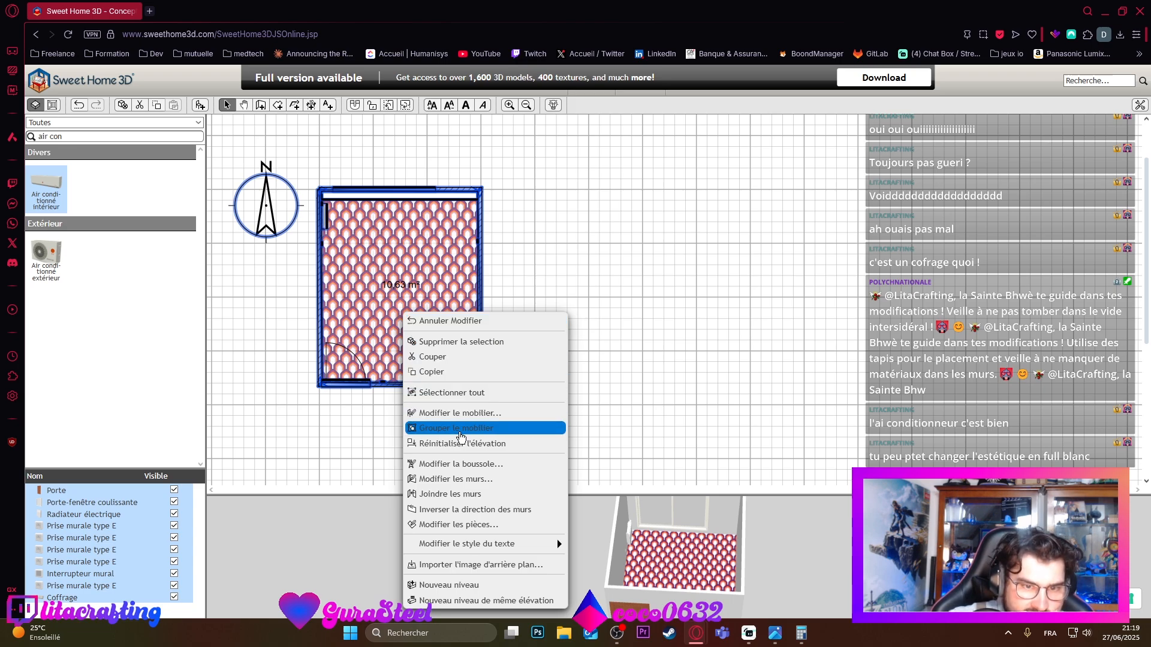
{"action": "left_click", "coordinate": [460, 431]}
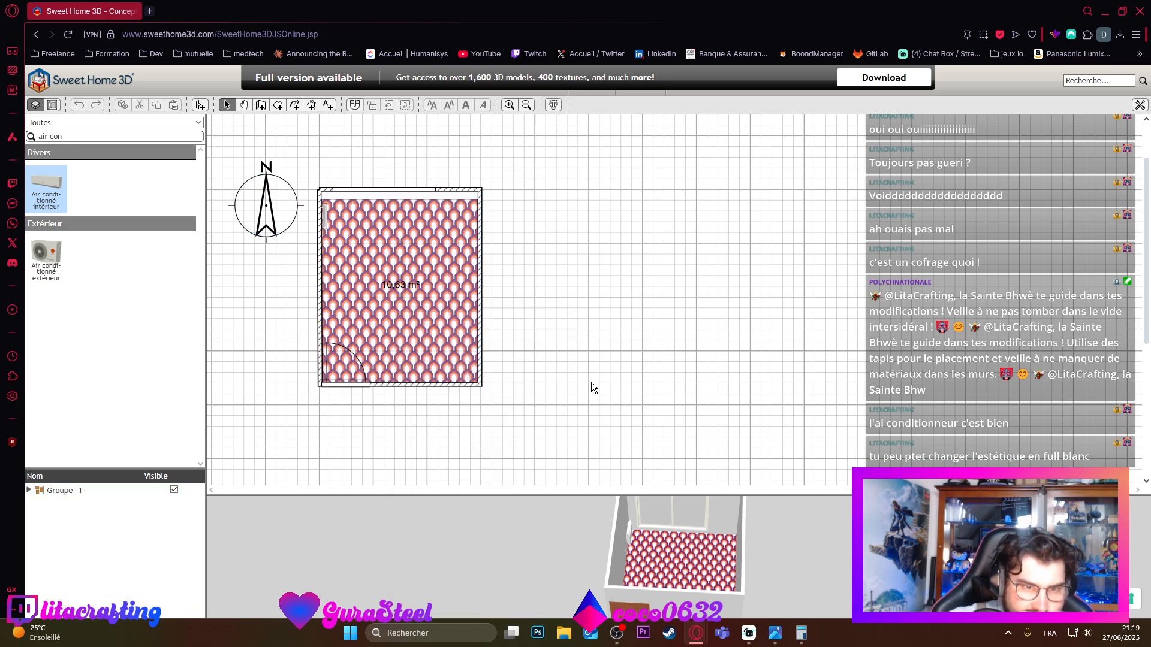
Step: Try to move the patterned floor and the furniture group to the empty area east of the room
{"action": "left_click_drag", "start_coordinate": [301, 137], "coordinate": [525, 380]}
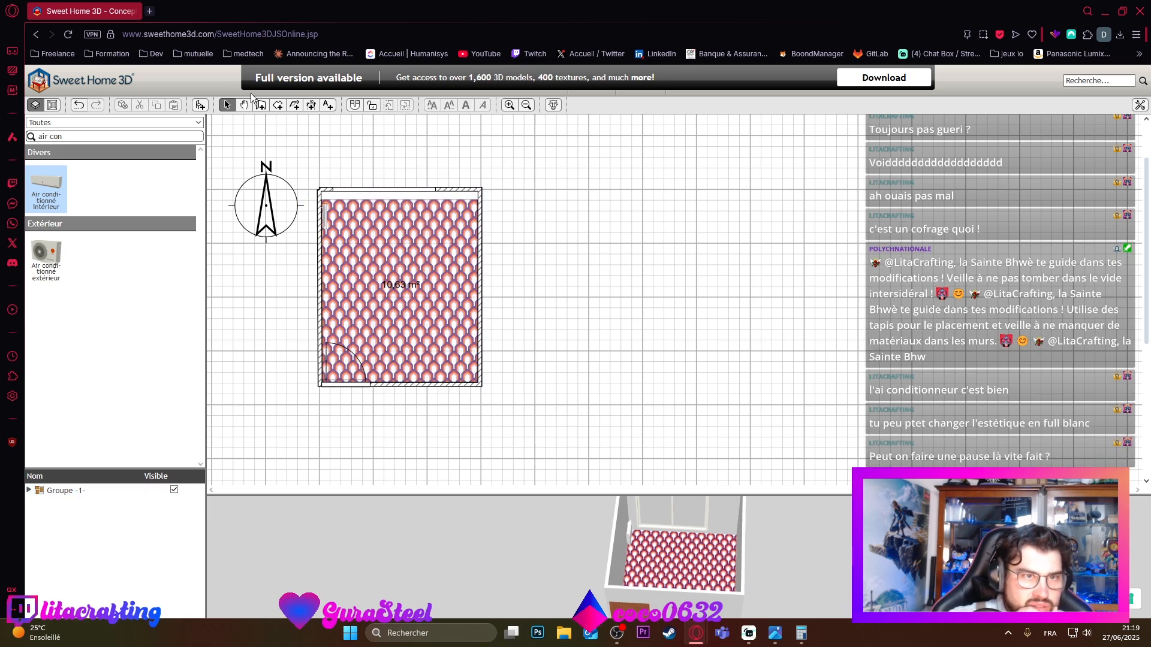
{"action": "left_click", "coordinate": [244, 105]}
{"action": "left_click_drag", "start_coordinate": [505, 241], "coordinate": [506, 206]}
{"action": "left_click", "coordinate": [226, 105]}
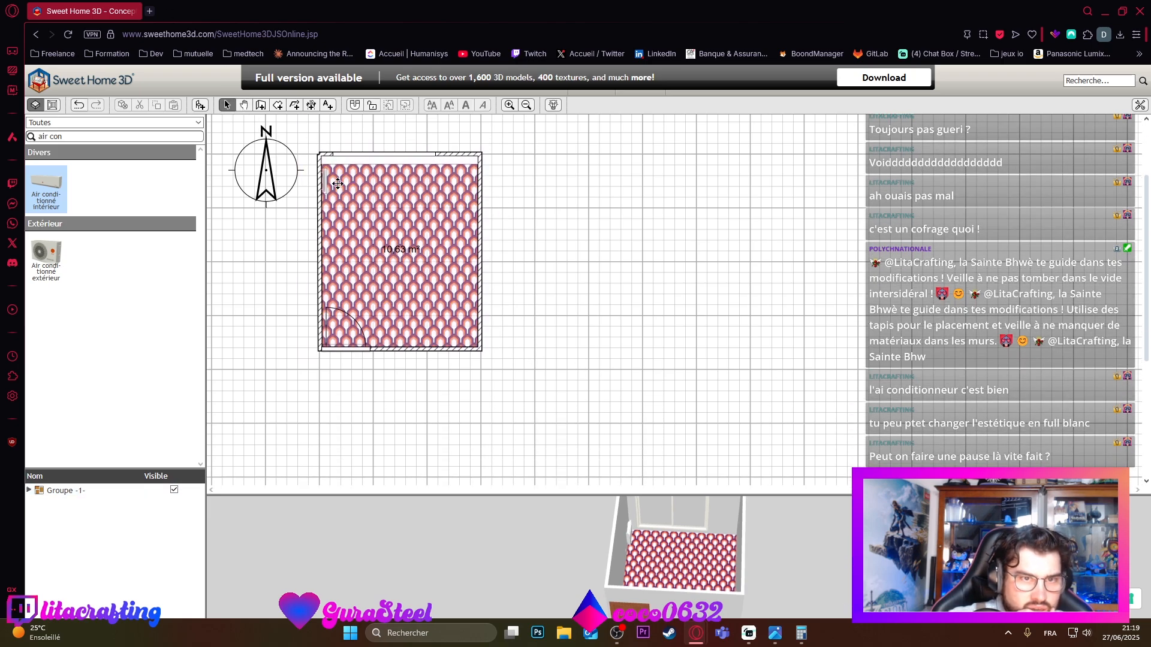
{"action": "left_click_drag", "start_coordinate": [337, 183], "coordinate": [658, 259]}
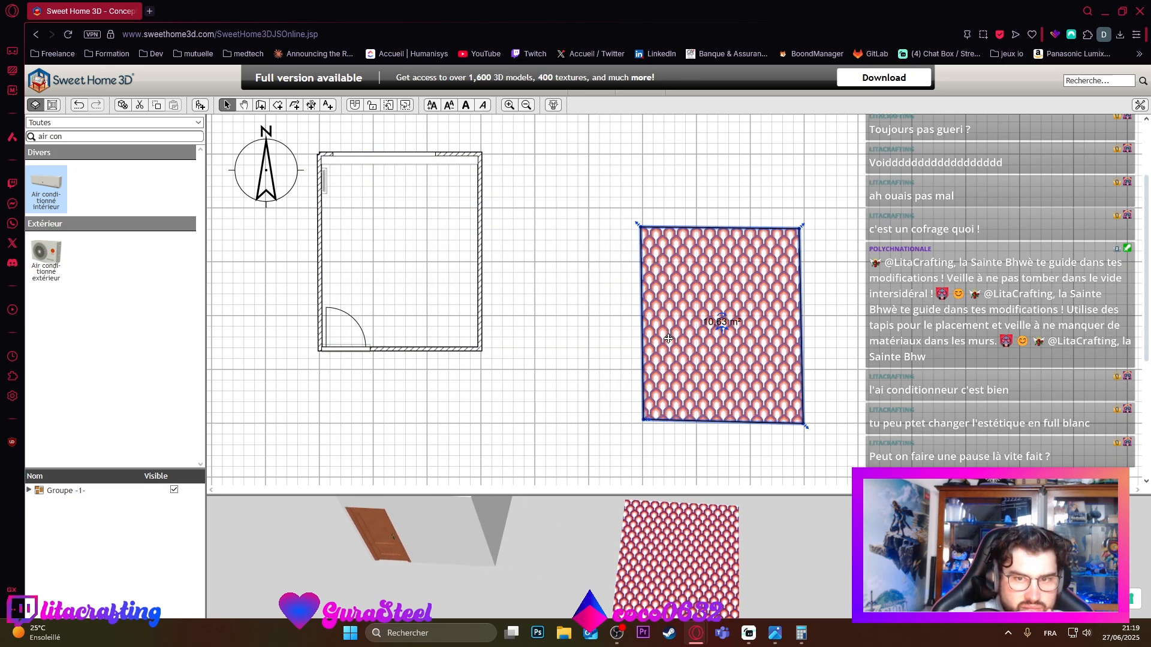
{"action": "left_click_drag", "start_coordinate": [354, 267], "coordinate": [709, 360]}
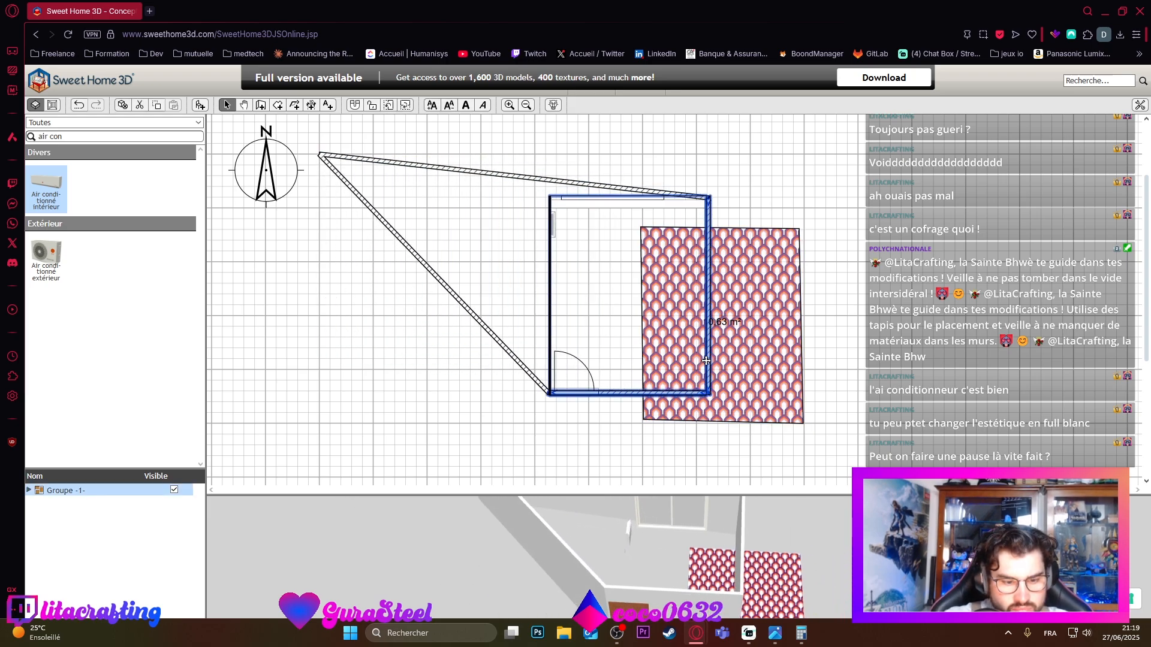
Step: Undo the moves of the furniture group and the patterned floor
{"action": "key", "text": "ctrl+z"}
{"action": "key", "text": "ctrl+z"}
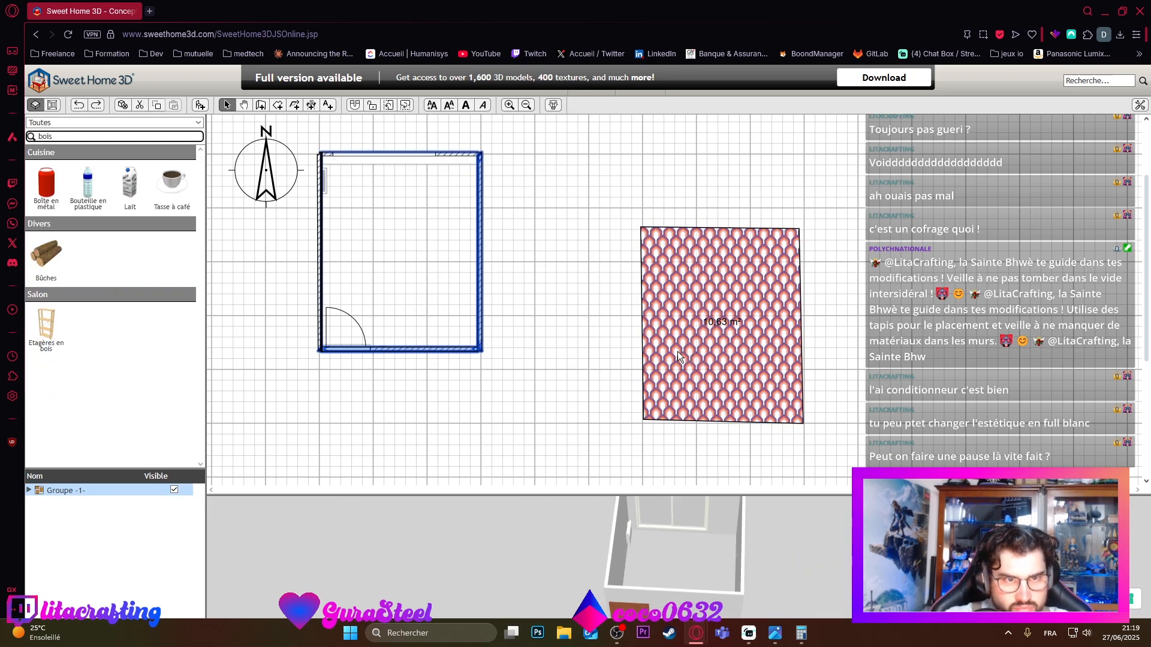
{"action": "key", "text": "ctrl+z"}
{"action": "key", "text": "ctrl+z"}
{"action": "key", "text": "ctrl+z"}
{"action": "left_click", "coordinate": [569, 310]}
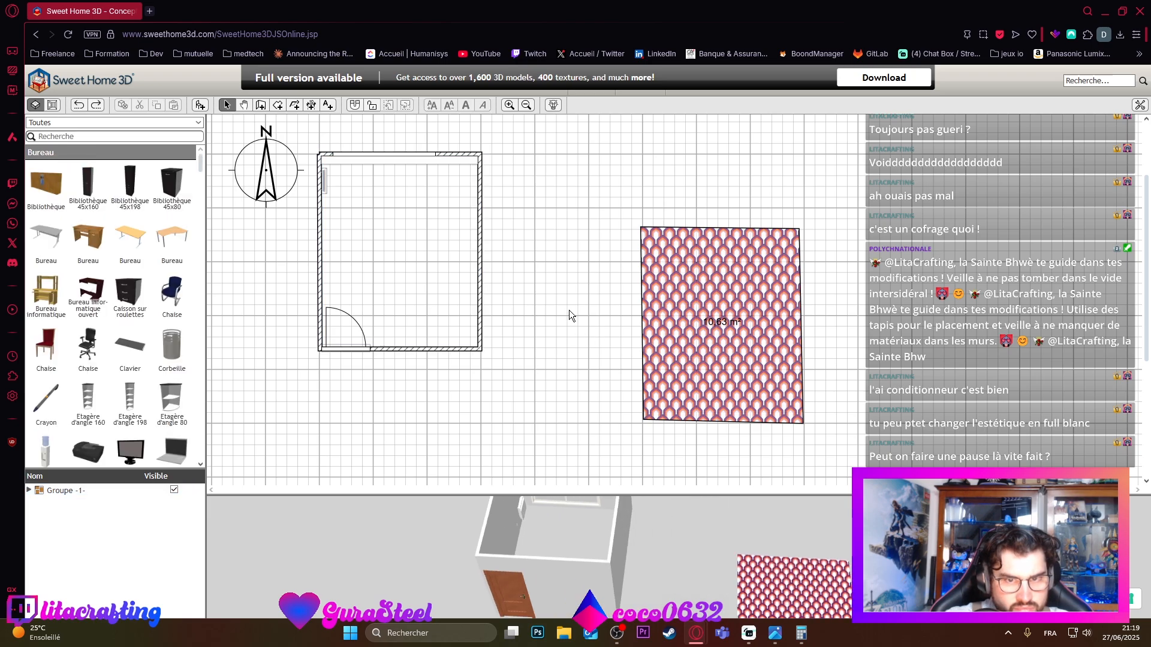
{"action": "key", "text": "ctrl+z"}
{"action": "key", "text": "ctrl+z"}
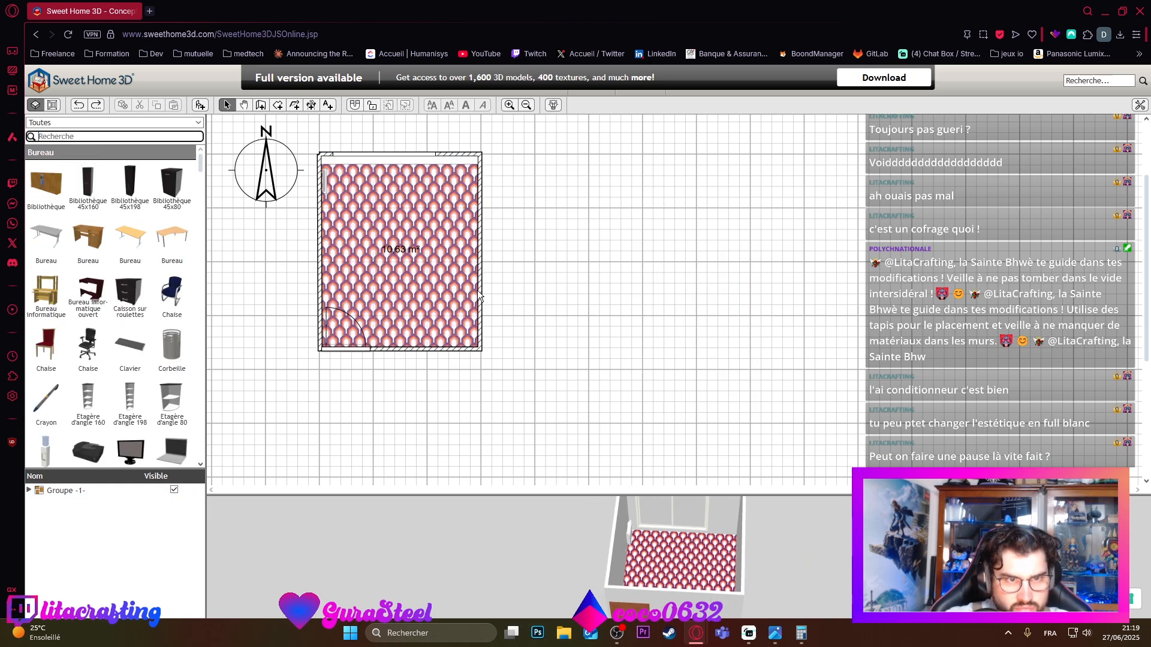
{"action": "key", "text": "ctrl+z"}
{"action": "key", "text": "ctrl+z"}
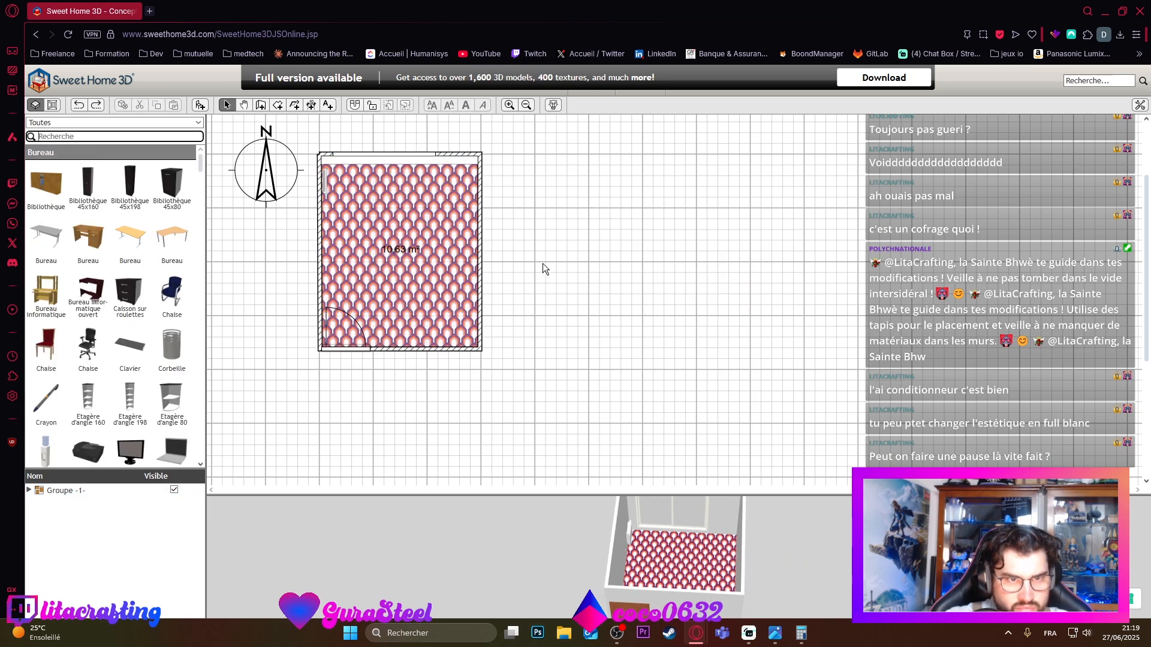
Step: Select the whole room and ungroup its furniture
{"action": "left_click_drag", "start_coordinate": [728, 548], "coordinate": [708, 532]}
{"action": "left_click_drag", "start_coordinate": [554, 129], "coordinate": [328, 358]}
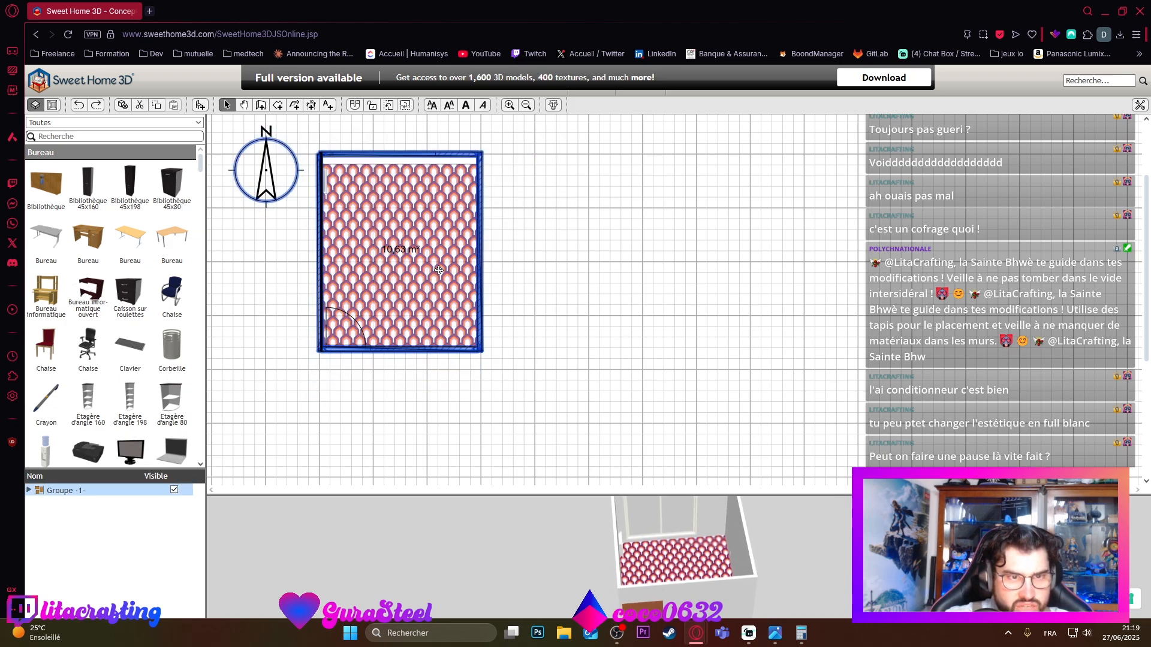
{"action": "left_click", "coordinate": [603, 243]}
{"action": "left_click_drag", "start_coordinate": [570, 147], "coordinate": [313, 422]}
{"action": "right_click", "coordinate": [358, 359]}
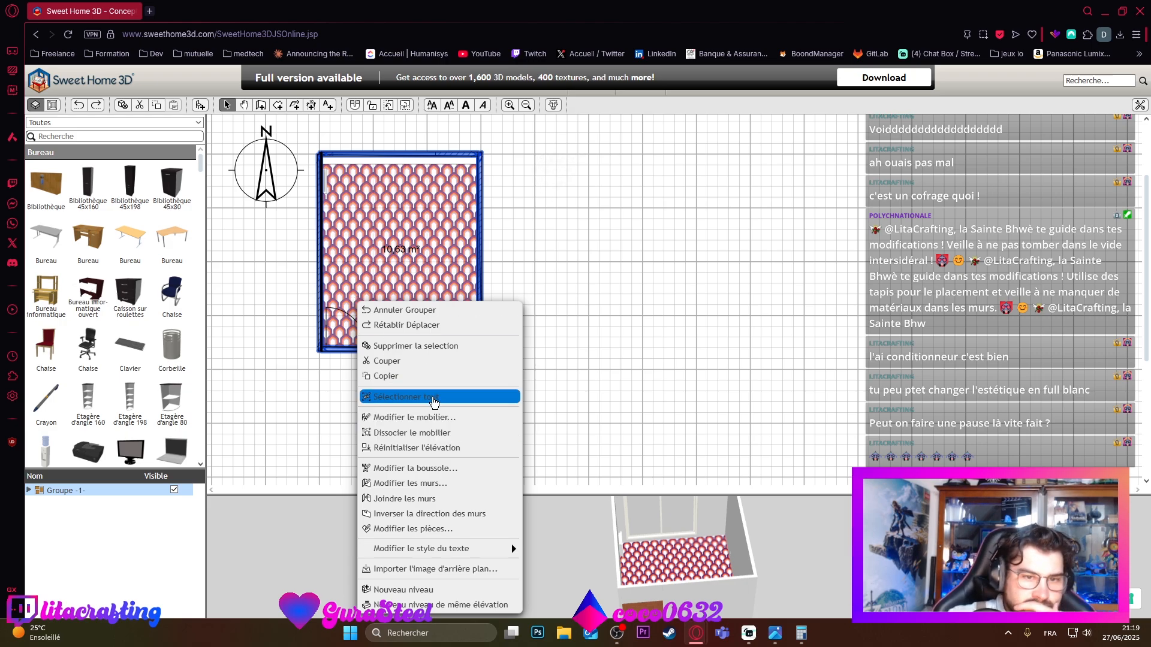
{"action": "left_click", "coordinate": [440, 434]}
Step: Select the entire room, including its walls, floor and all ungrouped furniture
{"action": "left_click_drag", "start_coordinate": [596, 150], "coordinate": [314, 399]}
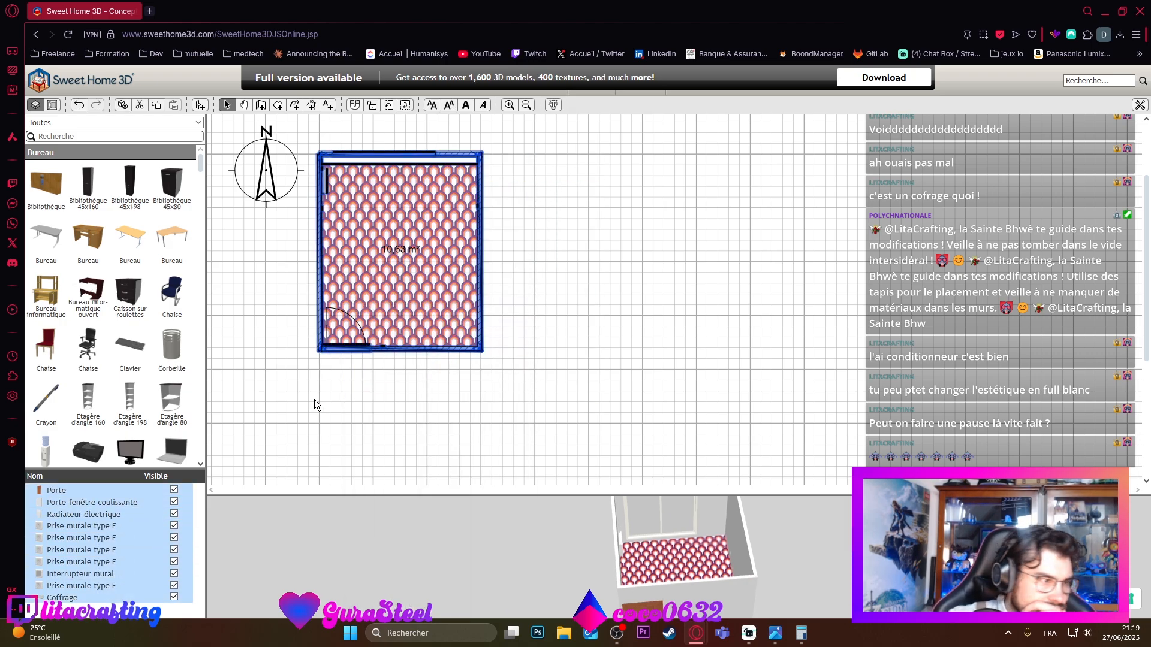
{"action": "right_click", "coordinate": [386, 252]}
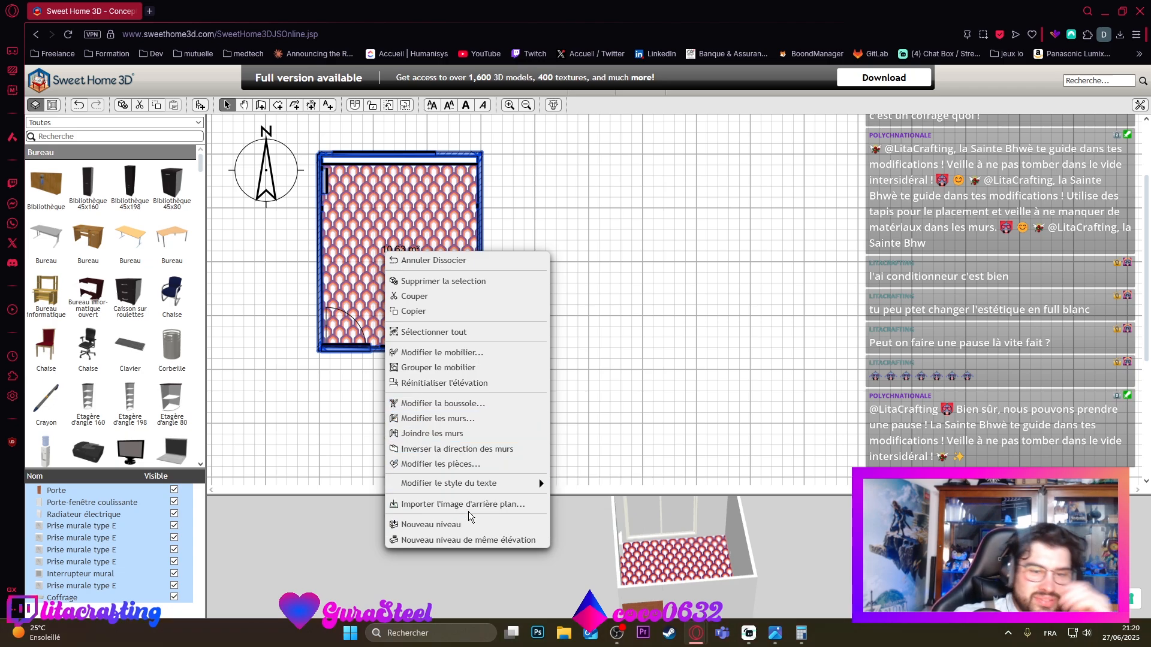
{"action": "mouse_move", "coordinate": [477, 484]}
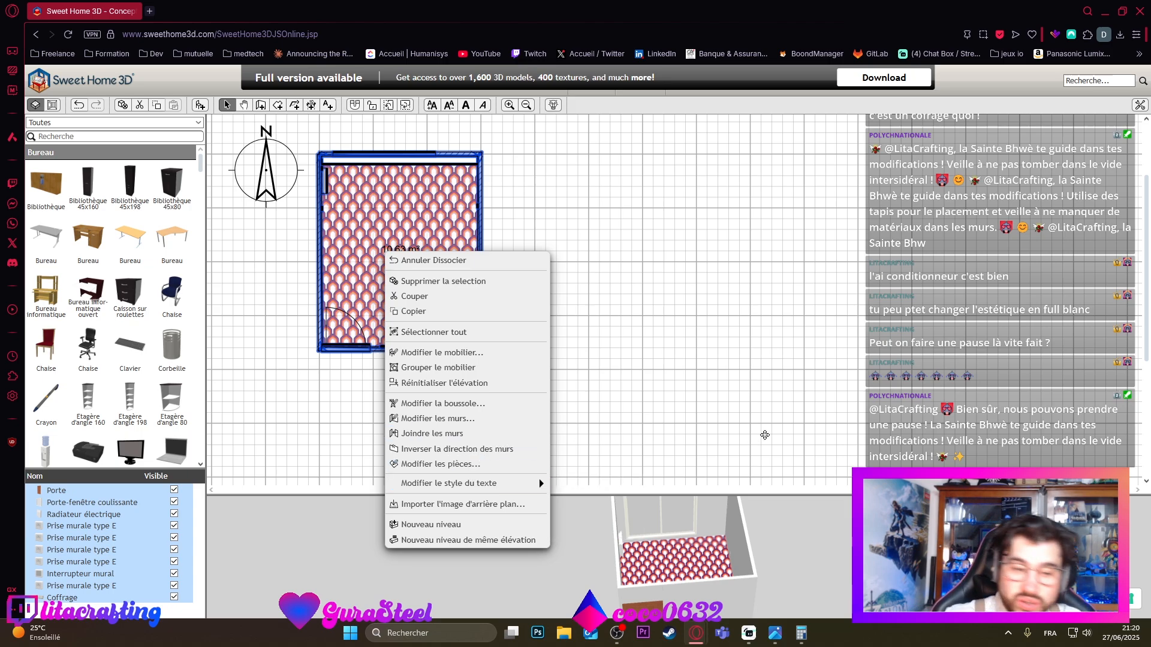
{"action": "left_click", "coordinate": [732, 411]}
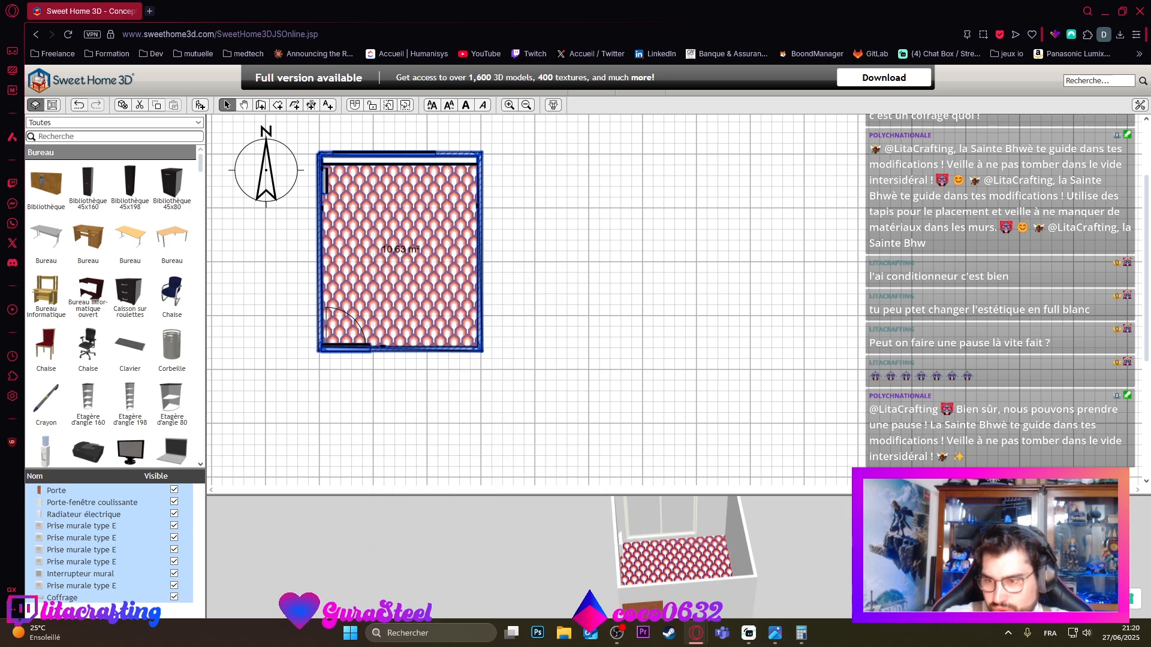
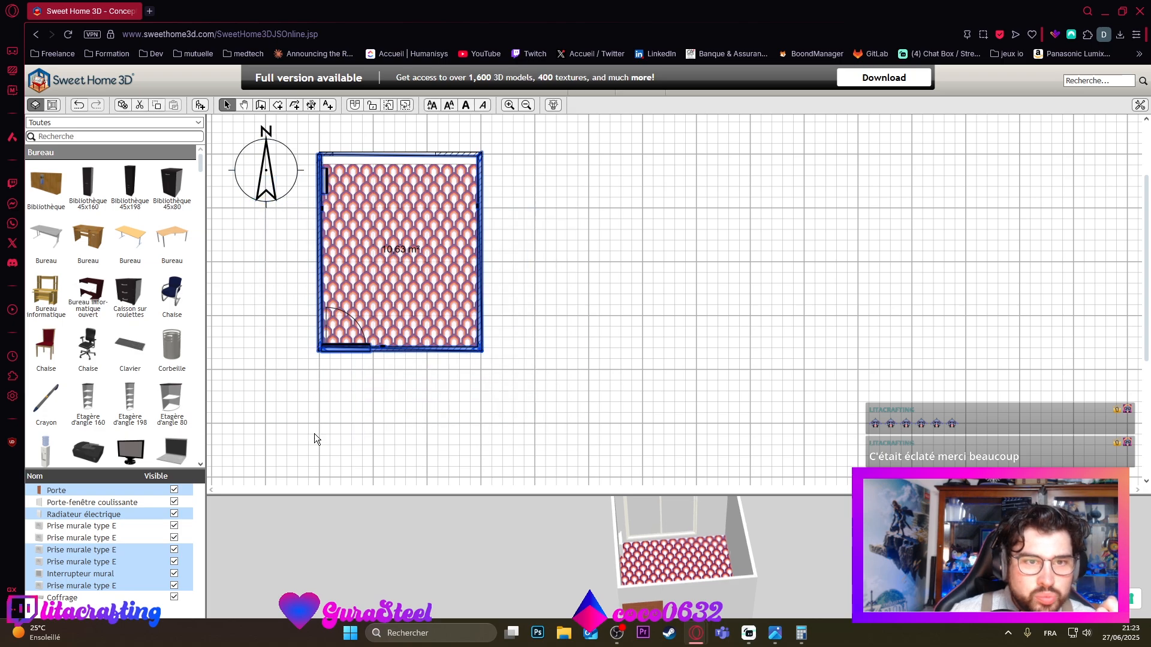
Step: Select the entire room with its walls, floor and fixtures and move it into the empty area to the east
{"action": "left_click_drag", "start_coordinate": [601, 142], "coordinate": [278, 471]}
{"action": "left_click", "coordinate": [278, 471]}
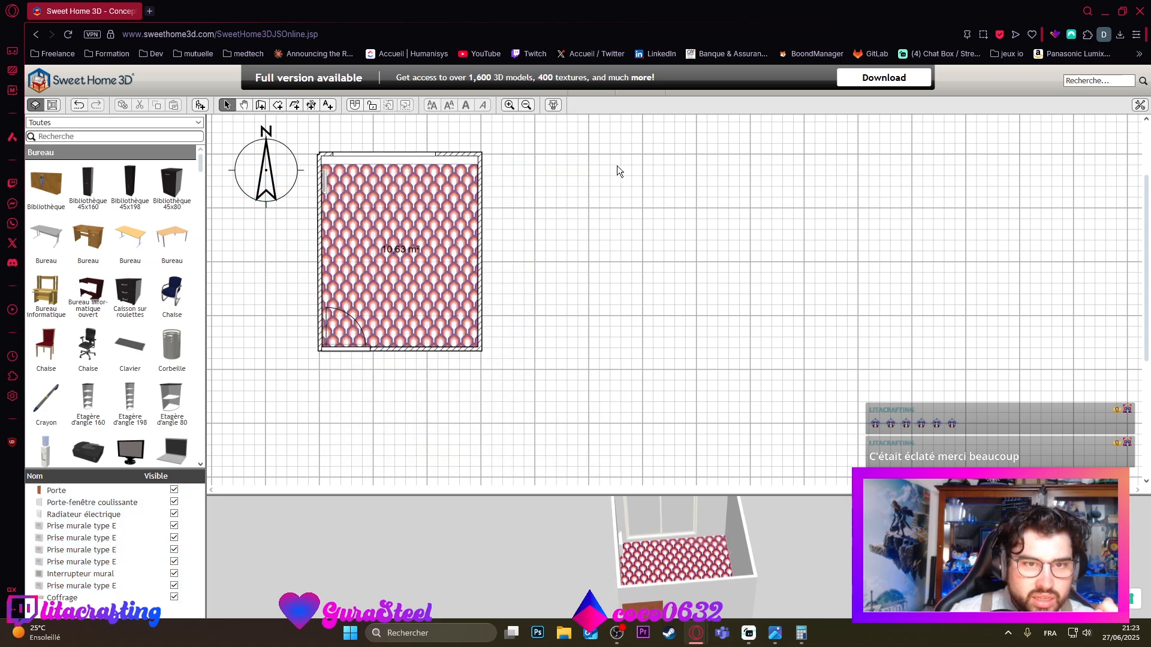
{"action": "left_click_drag", "start_coordinate": [602, 143], "coordinate": [301, 416]}
{"action": "left_click_drag", "start_coordinate": [431, 261], "coordinate": [567, 326]}
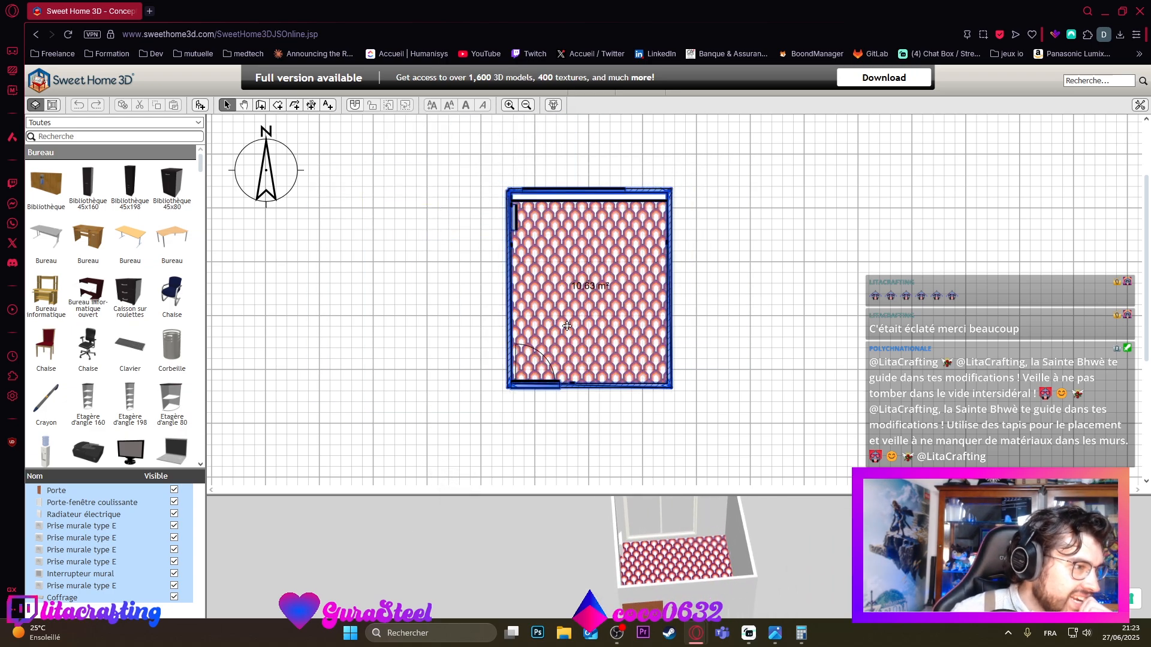
{"action": "left_click_drag", "start_coordinate": [567, 325], "coordinate": [615, 331]}
Step: Refuse all data processing in the cookie privacy choices and save the preferences
{"action": "left_click_drag", "start_coordinate": [714, 563], "coordinate": [698, 507]}
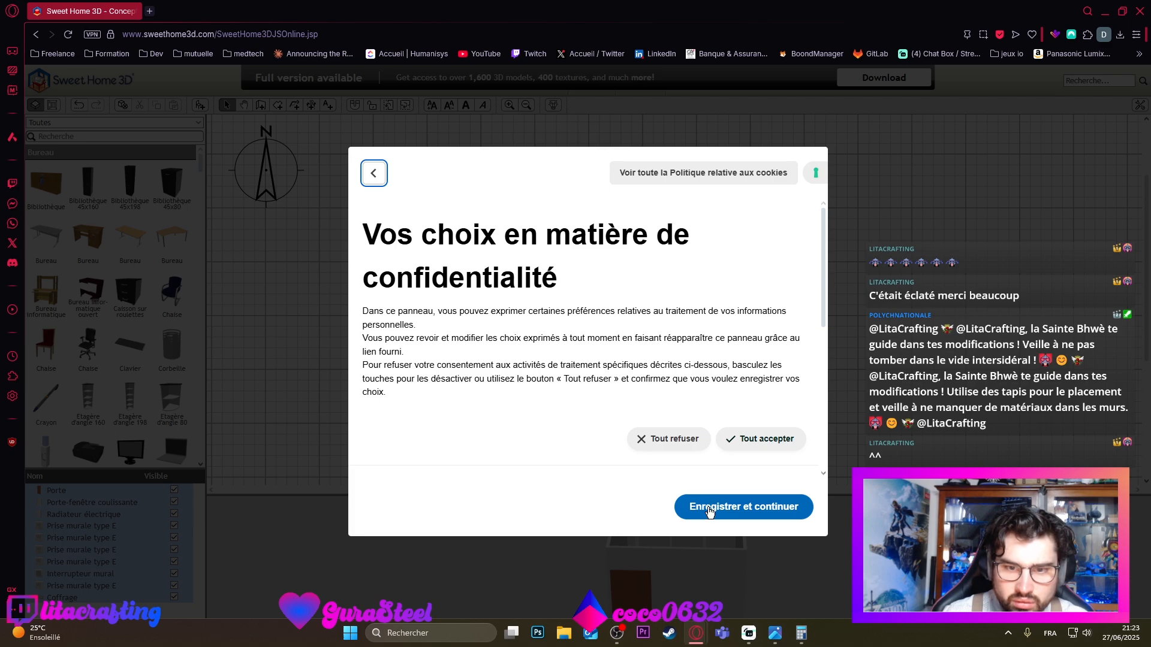
{"action": "left_click", "coordinate": [674, 445]}
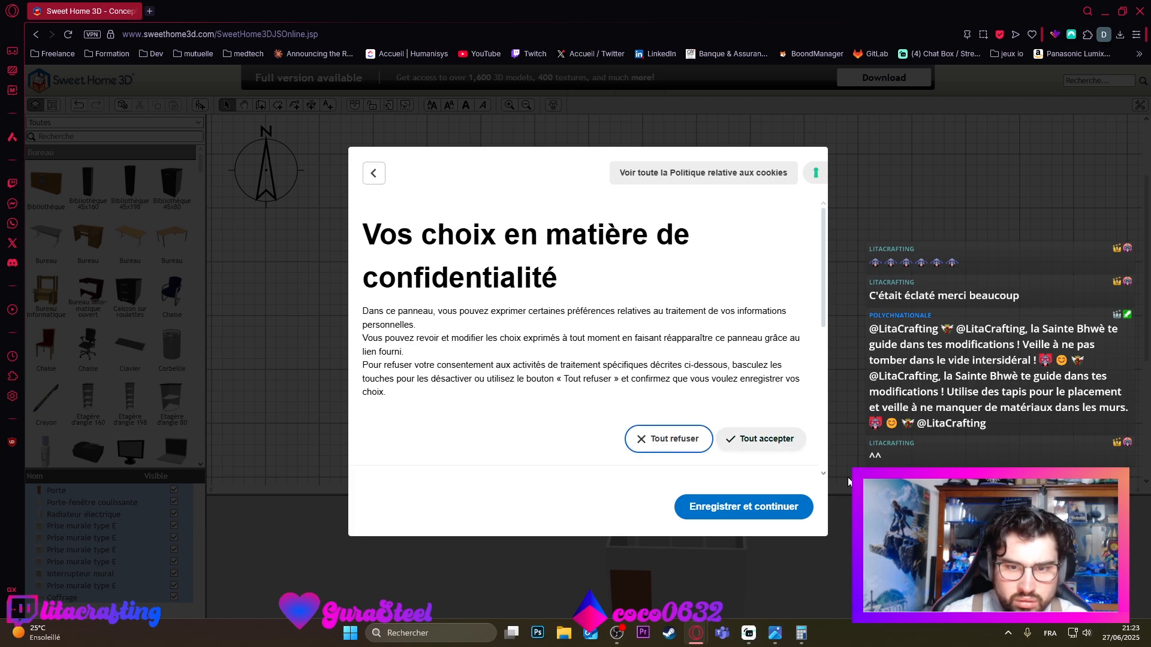
{"action": "left_click", "coordinate": [743, 507]}
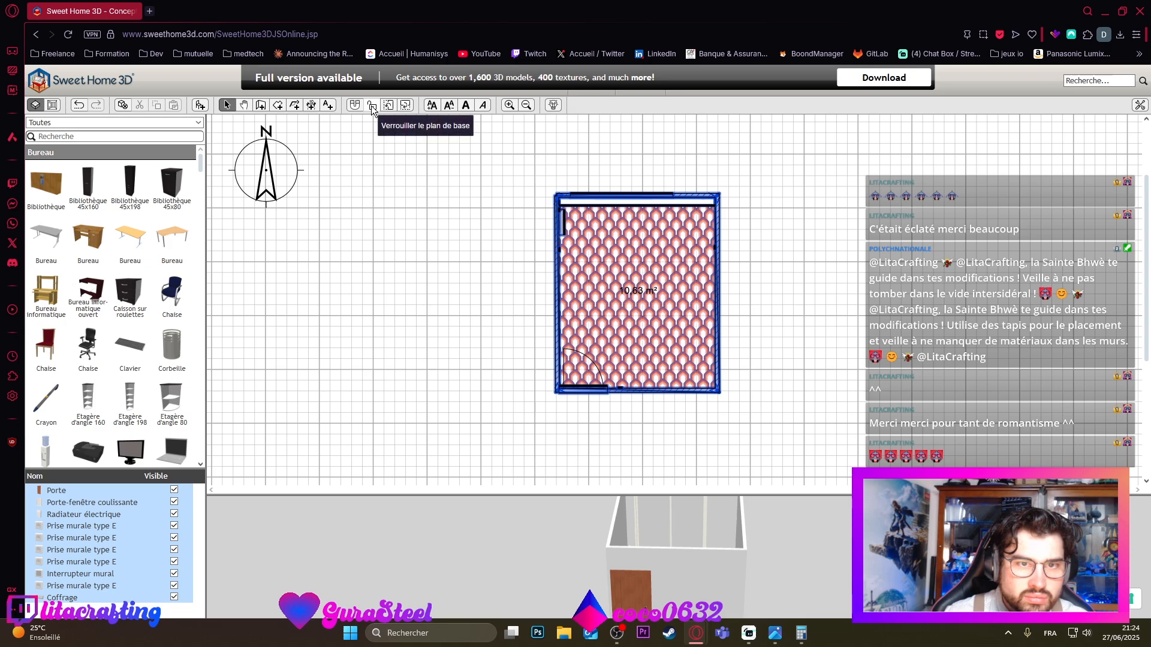
Step: Try out the polyline tool with an open freehand outline west of the room, and discard the drawn lines
{"action": "left_click", "coordinate": [294, 105]}
{"action": "left_click", "coordinate": [384, 193]}
{"action": "left_click", "coordinate": [420, 324]}
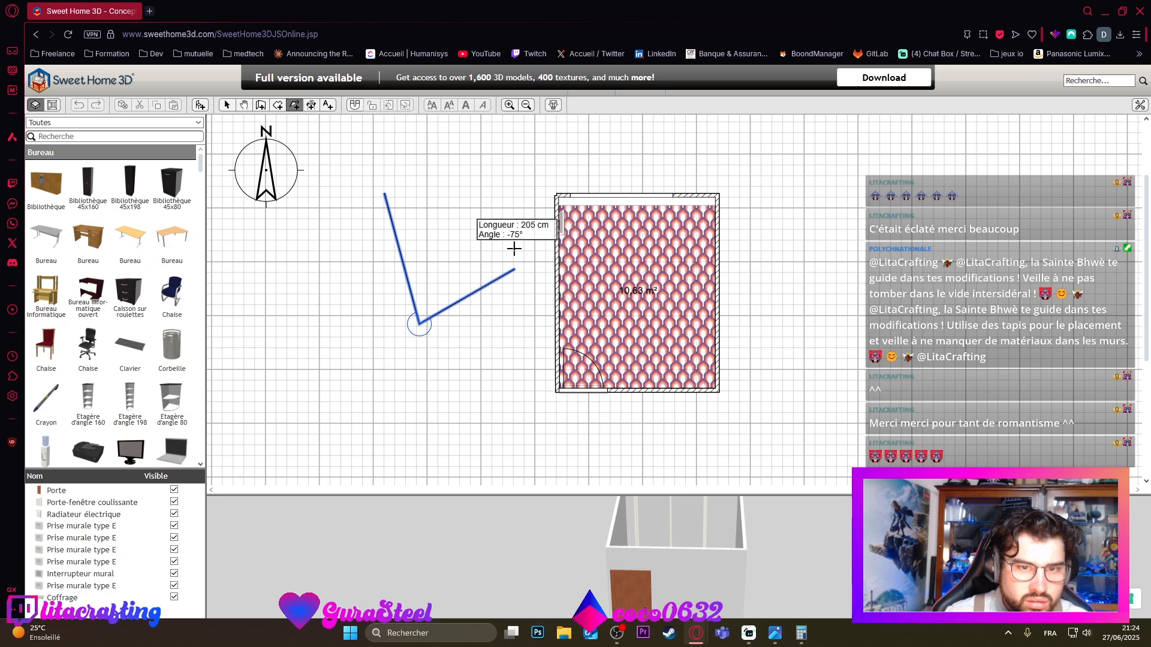
{"action": "left_click", "coordinate": [505, 308]}
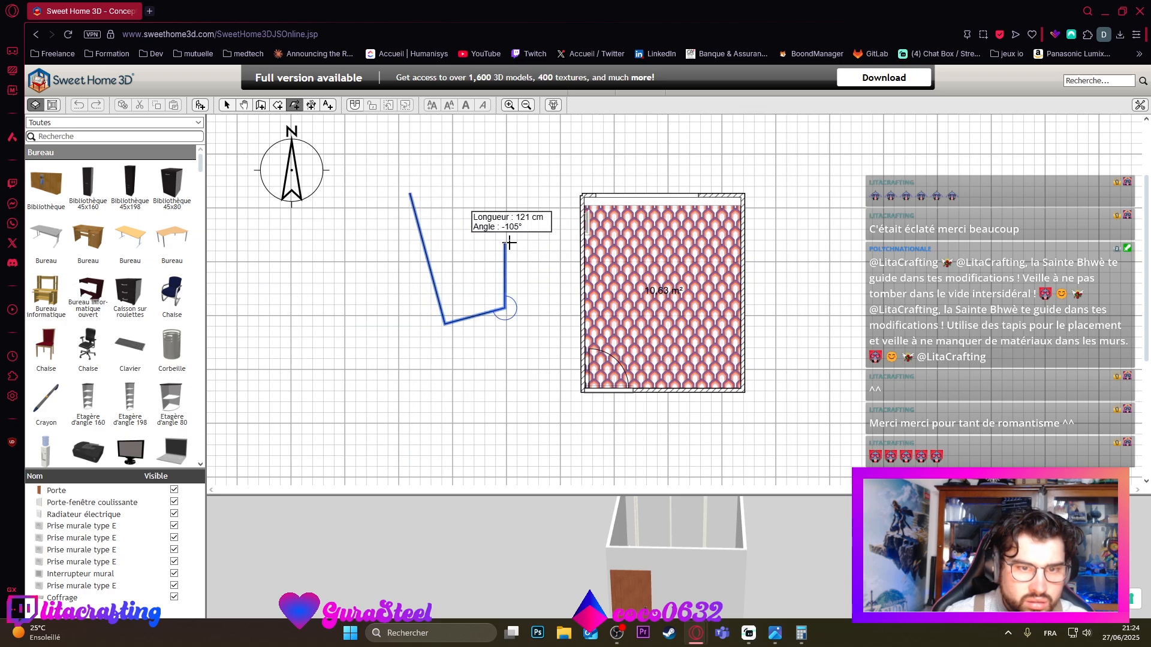
{"action": "left_click", "coordinate": [505, 242]}
{"action": "left_click", "coordinate": [463, 171]}
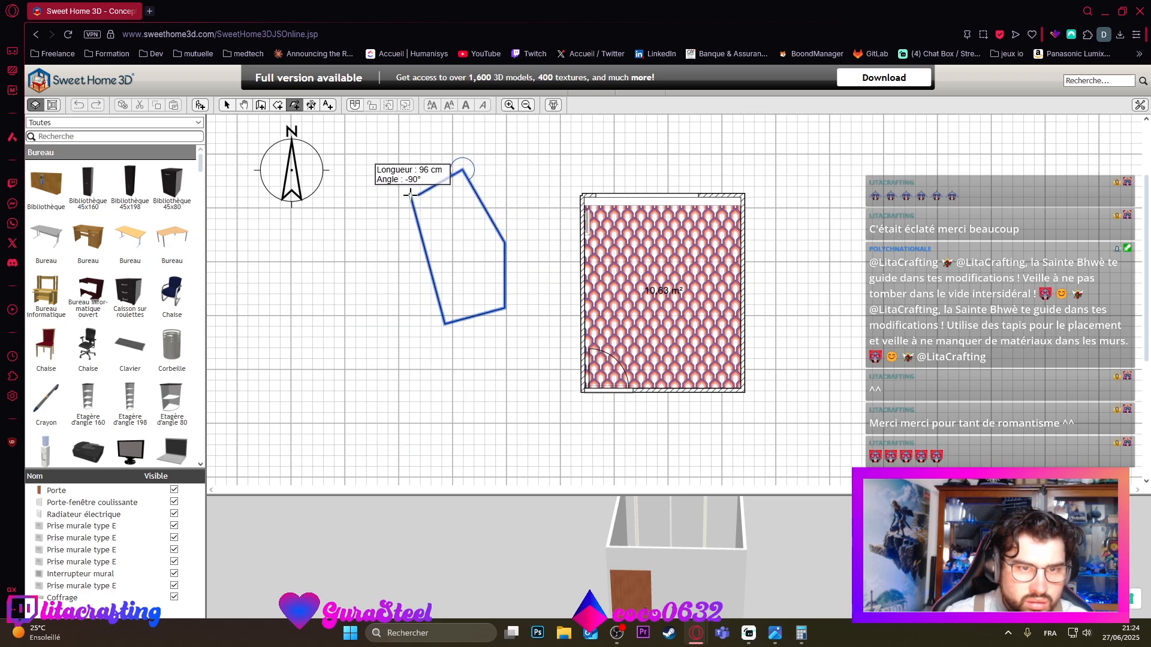
{"action": "double_click", "coordinate": [395, 199]}
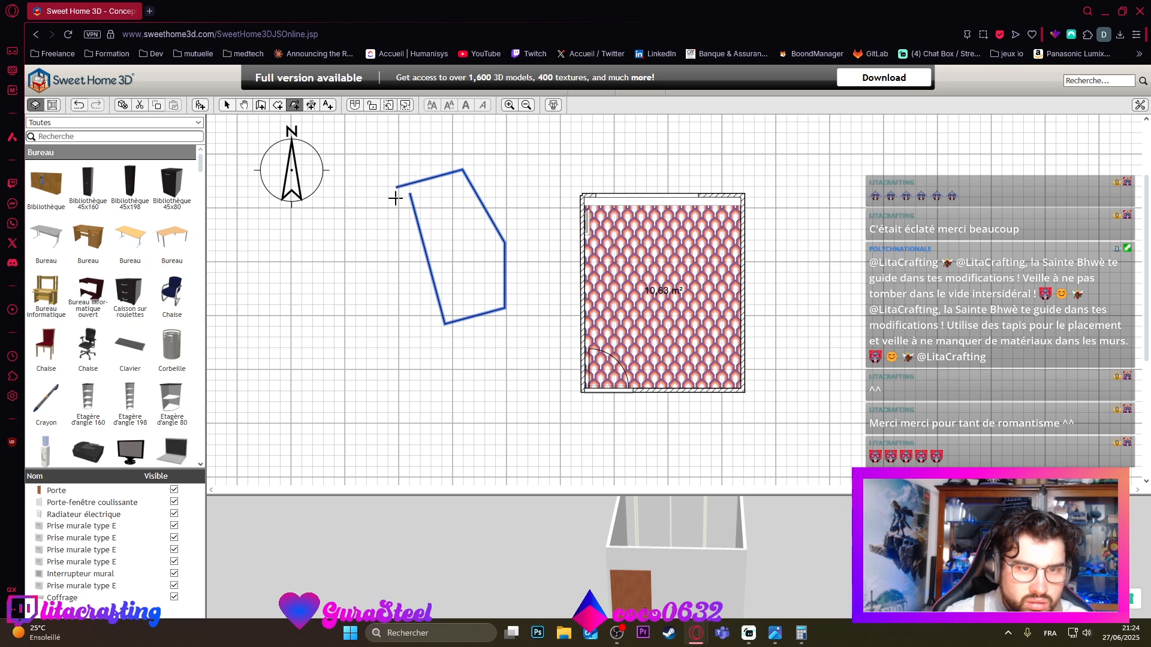
{"action": "key", "text": "Delete"}
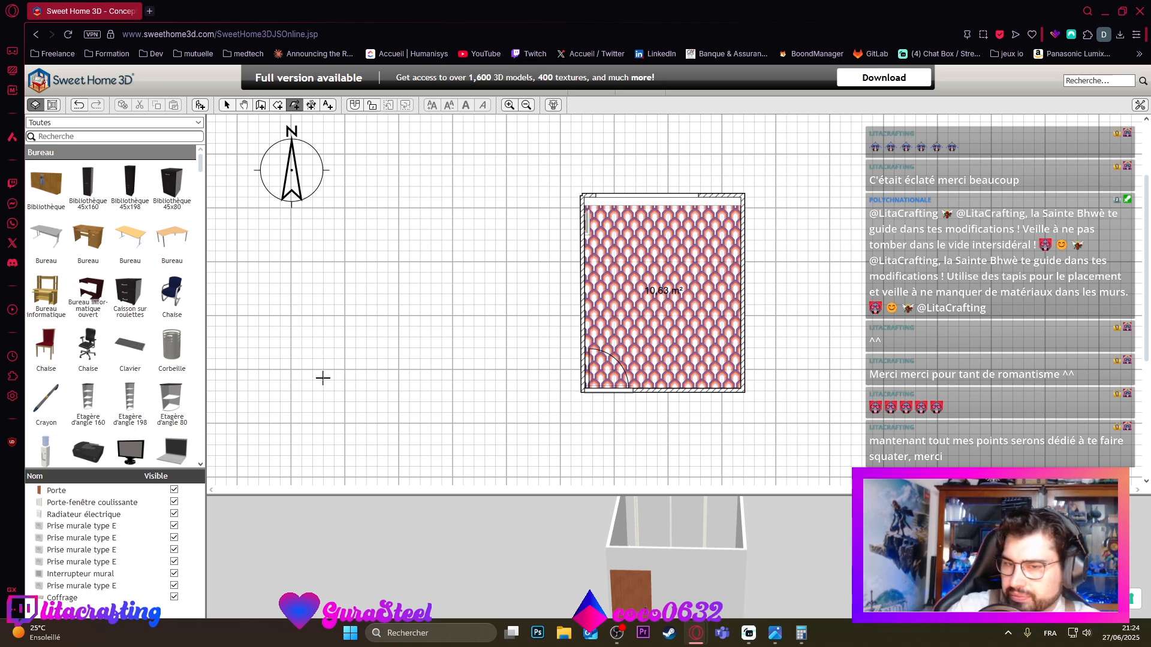
{"action": "left_click", "coordinate": [528, 157]}
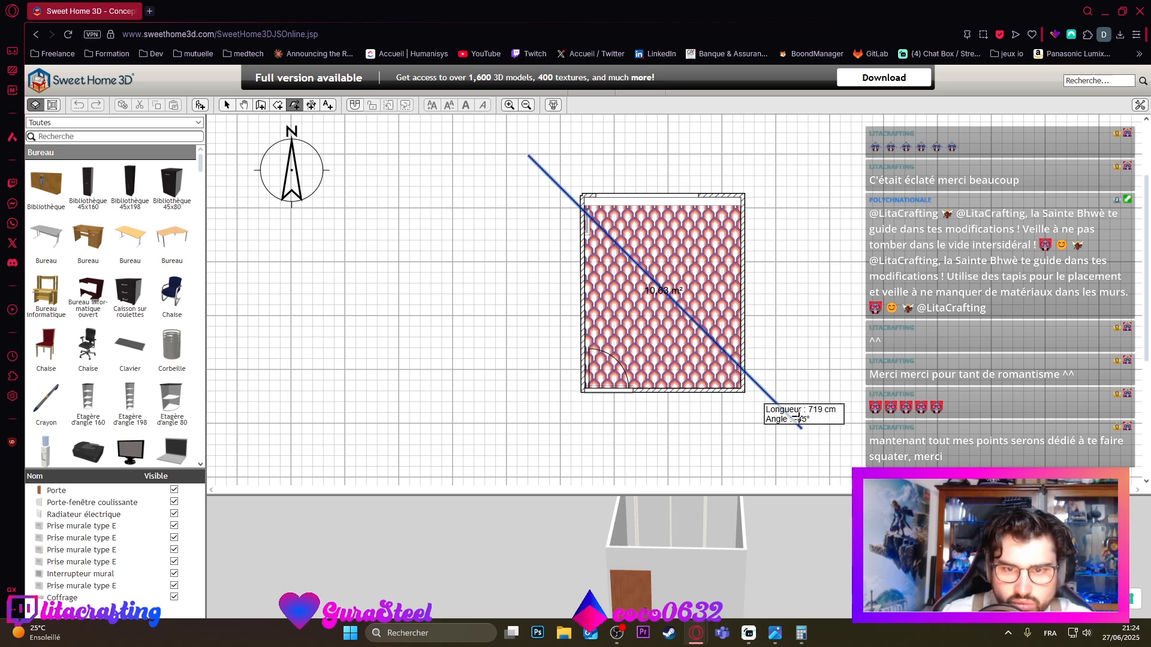
{"action": "key", "text": "ctrl+z"}
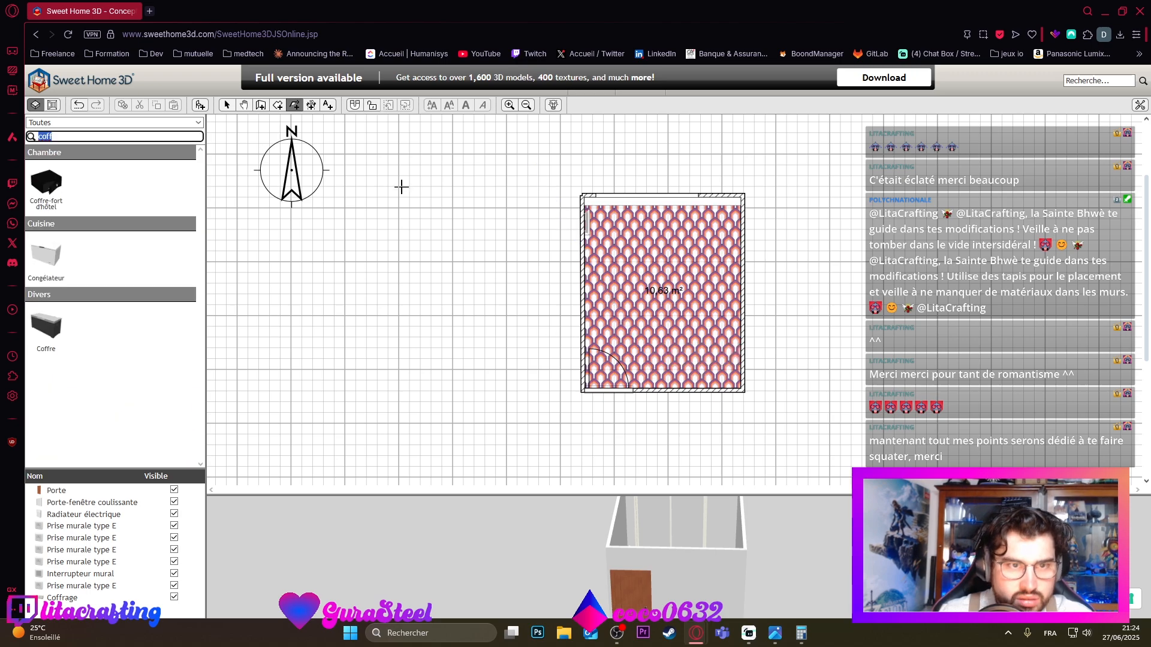
Step: Reselect the whole room with its walls, floor and fixtures and move it slightly west
{"action": "left_click", "coordinate": [226, 105]}
{"action": "left_click_drag", "start_coordinate": [493, 159], "coordinate": [655, 318]}
{"action": "scroll", "coordinate": [743, 375], "scroll_direction": "up", "scroll_amount": 1}
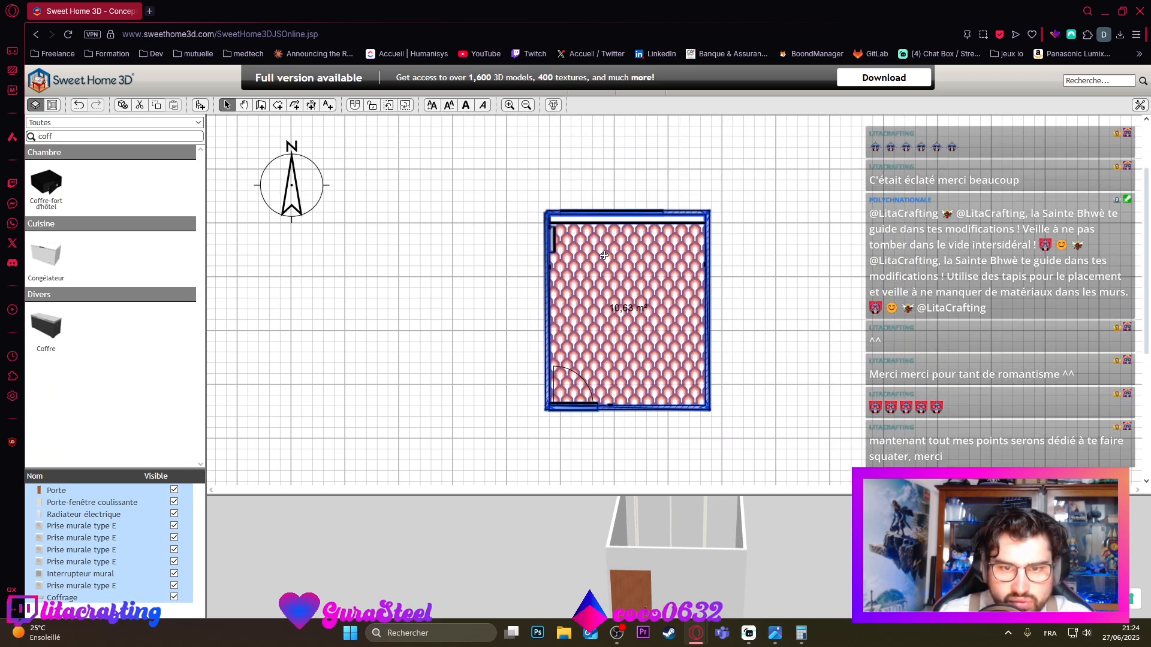
{"action": "scroll", "coordinate": [624, 275], "scroll_direction": "down", "scroll_amount": 2}
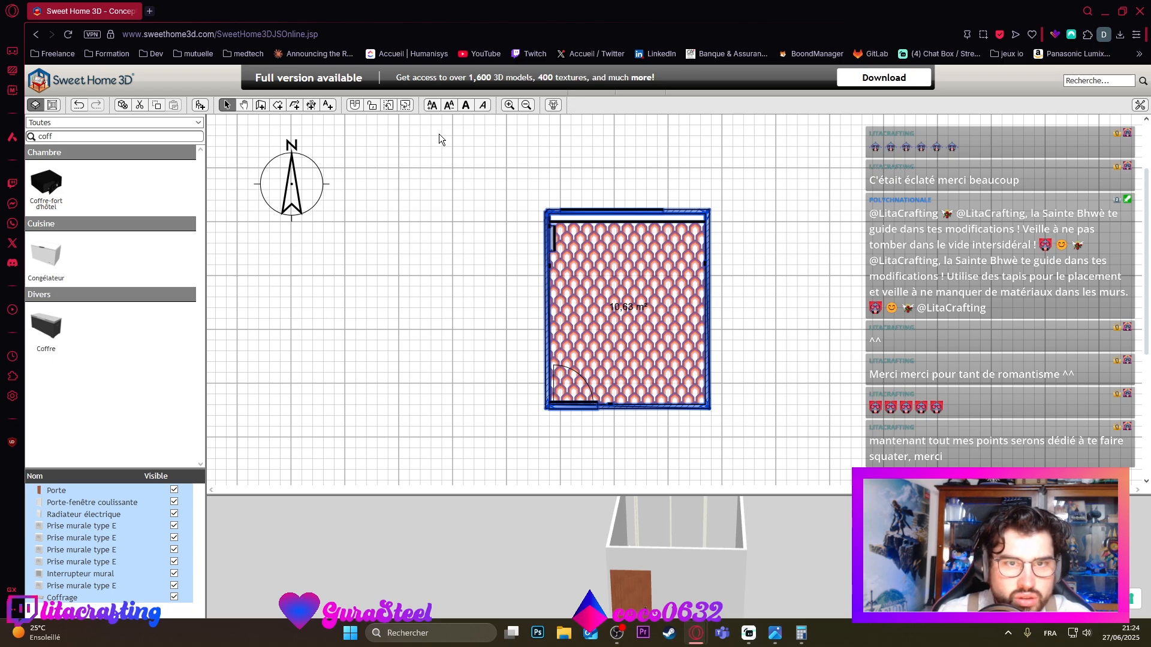
Step: Inspect the moved room's walls and fixtures up close in the floor plan
{"action": "left_click", "coordinate": [509, 106]}
{"action": "left_click", "coordinate": [509, 107]}
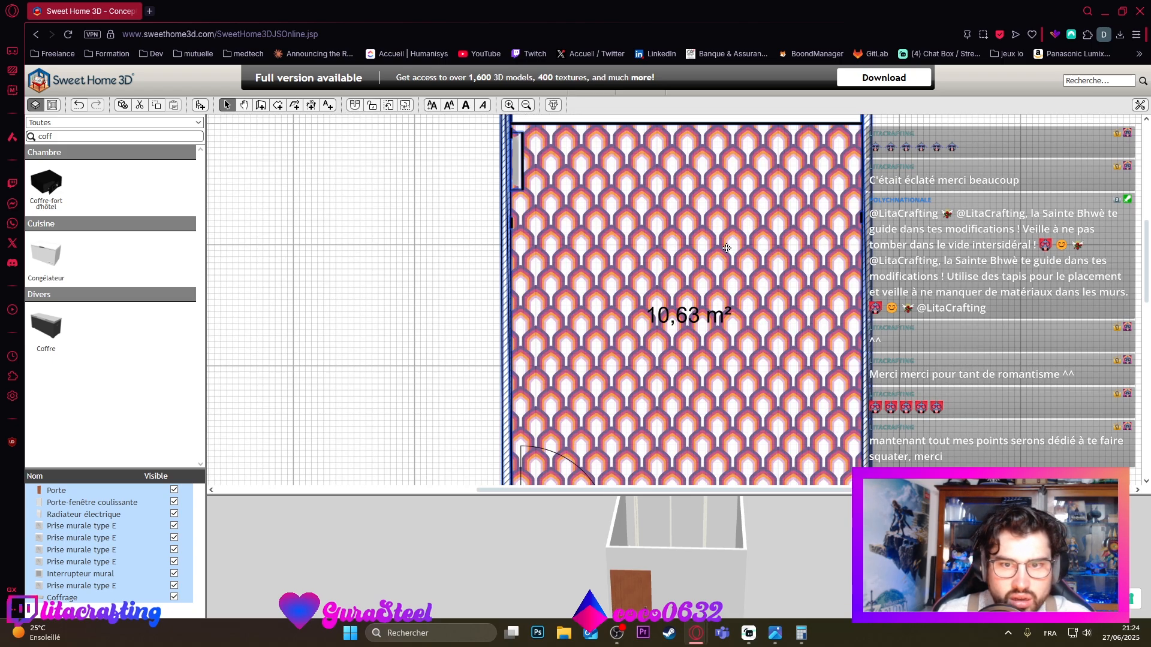
{"action": "scroll", "coordinate": [715, 294], "scroll_direction": "down", "scroll_amount": 3}
{"action": "scroll", "coordinate": [713, 305], "scroll_direction": "up", "scroll_amount": 4}
{"action": "scroll", "coordinate": [714, 307], "scroll_direction": "down", "scroll_amount": 3}
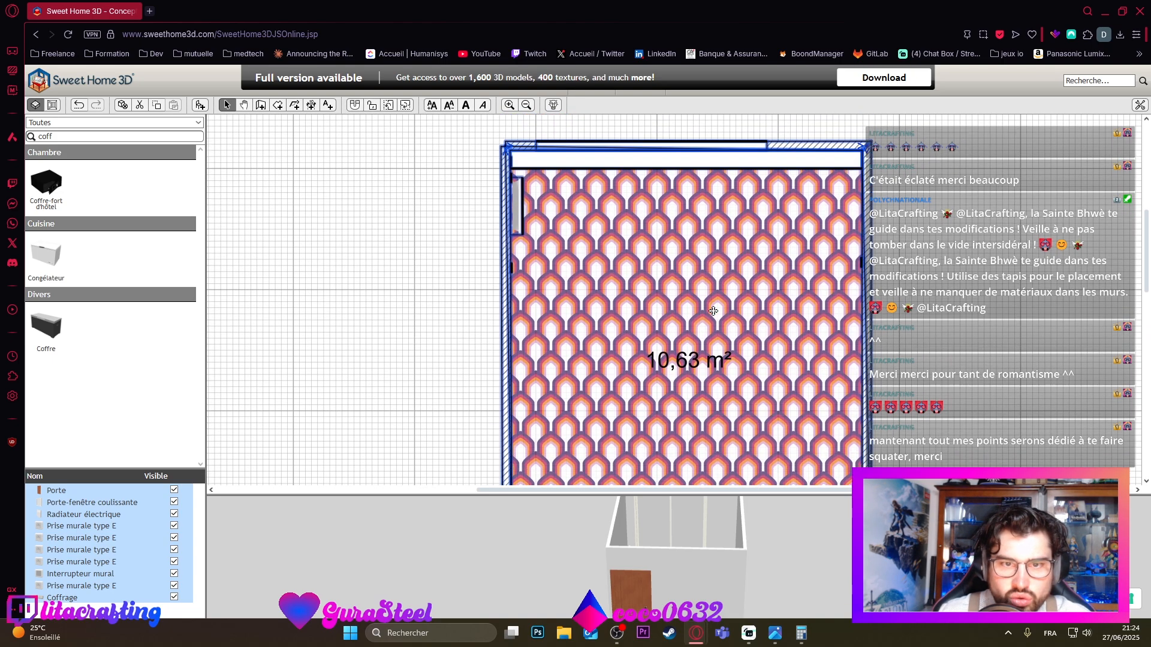
Step: Examine the room in an enlarged 3D view from the window and door sides, and restore the full plan view
{"action": "left_click_drag", "start_coordinate": [659, 496], "coordinate": [629, 201]}
{"action": "left_click_drag", "start_coordinate": [670, 413], "coordinate": [949, 419]}
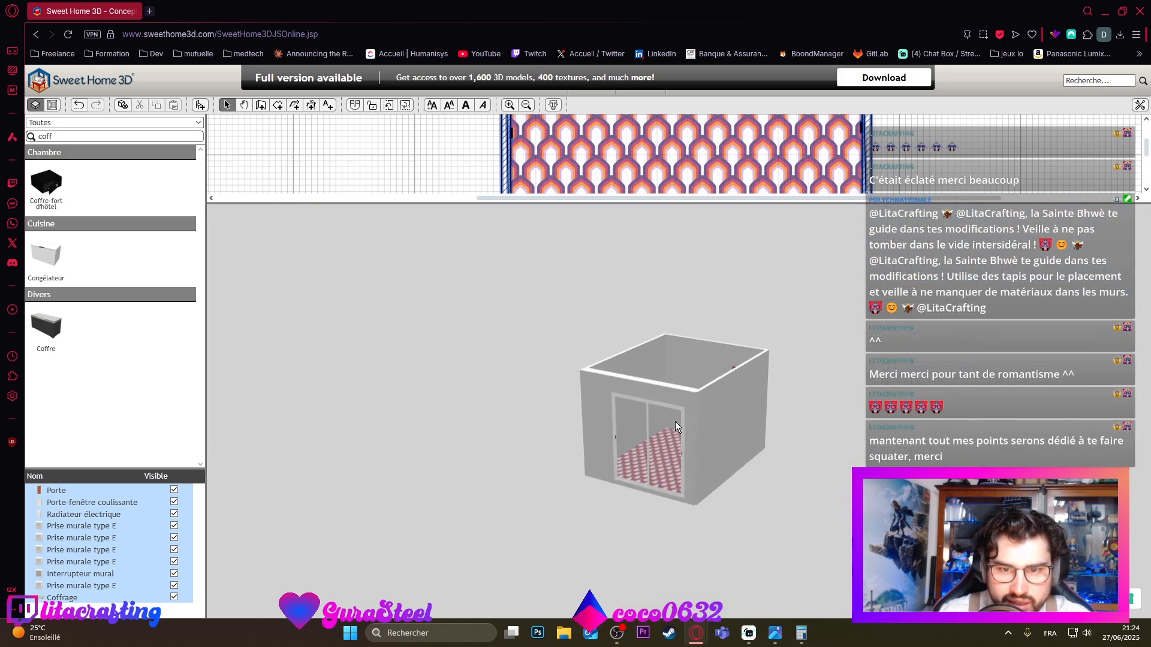
{"action": "left_click_drag", "start_coordinate": [674, 422], "coordinate": [632, 383]}
{"action": "scroll", "coordinate": [632, 382], "scroll_direction": "up", "scroll_amount": 8}
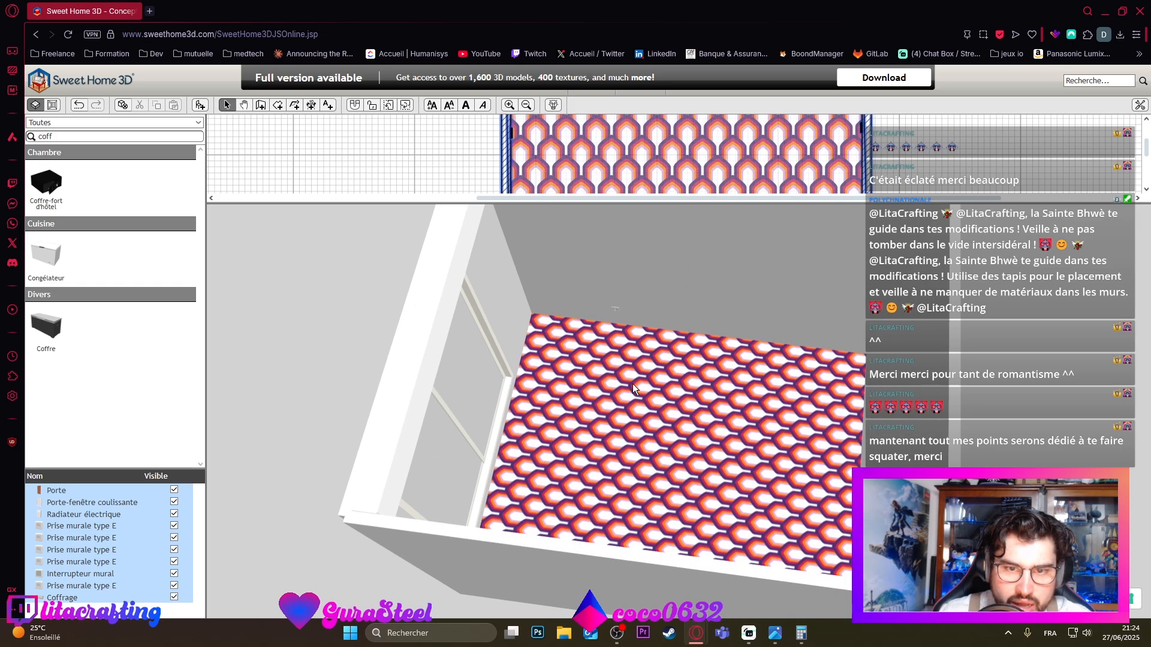
{"action": "scroll", "coordinate": [579, 282], "scroll_direction": "down", "scroll_amount": 2}
{"action": "left_click_drag", "start_coordinate": [578, 282], "coordinate": [557, 411]}
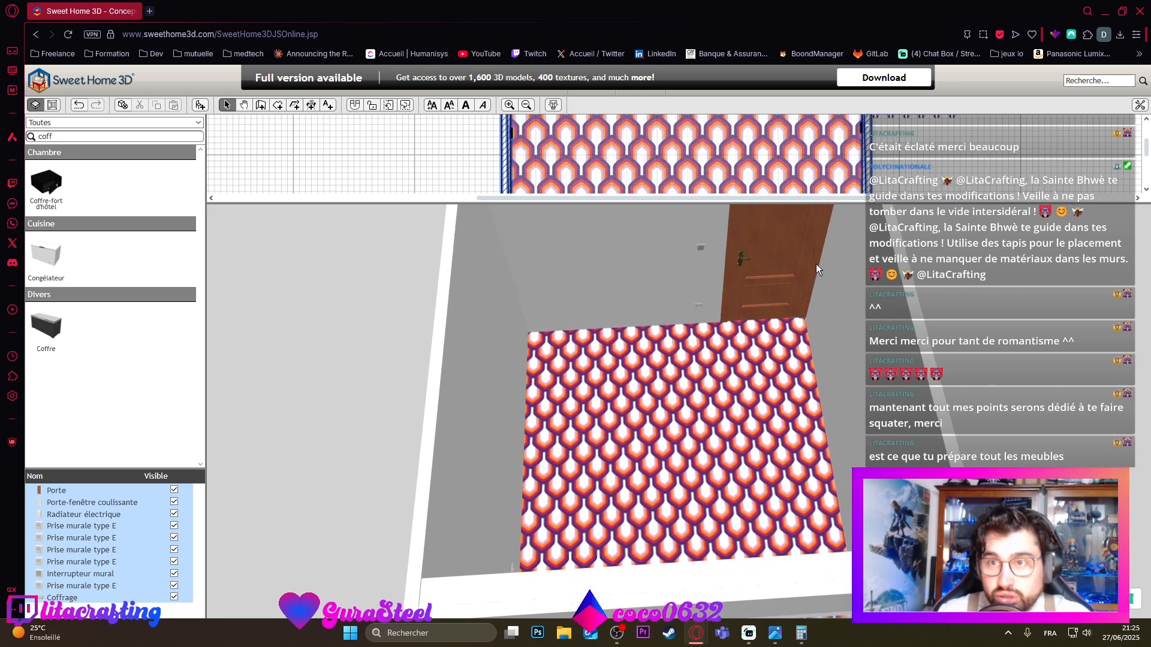
{"action": "scroll", "coordinate": [779, 343], "scroll_direction": "down", "scroll_amount": 10}
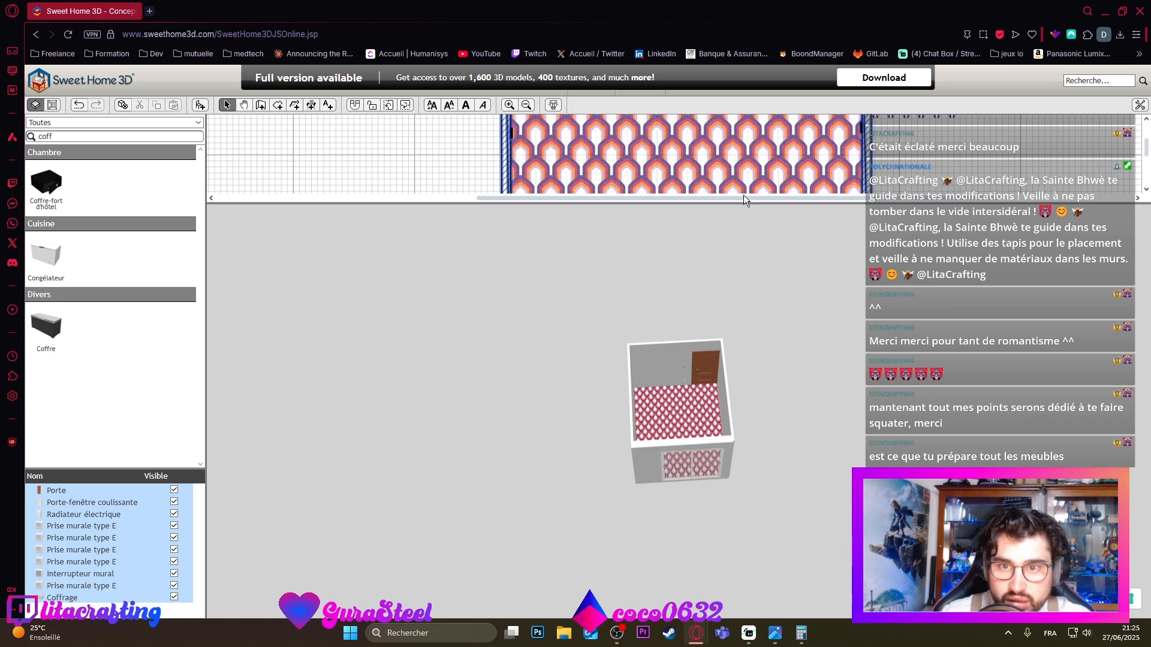
{"action": "left_click_drag", "start_coordinate": [743, 202], "coordinate": [743, 492]}
{"action": "scroll", "coordinate": [741, 432], "scroll_direction": "down", "scroll_amount": 2}
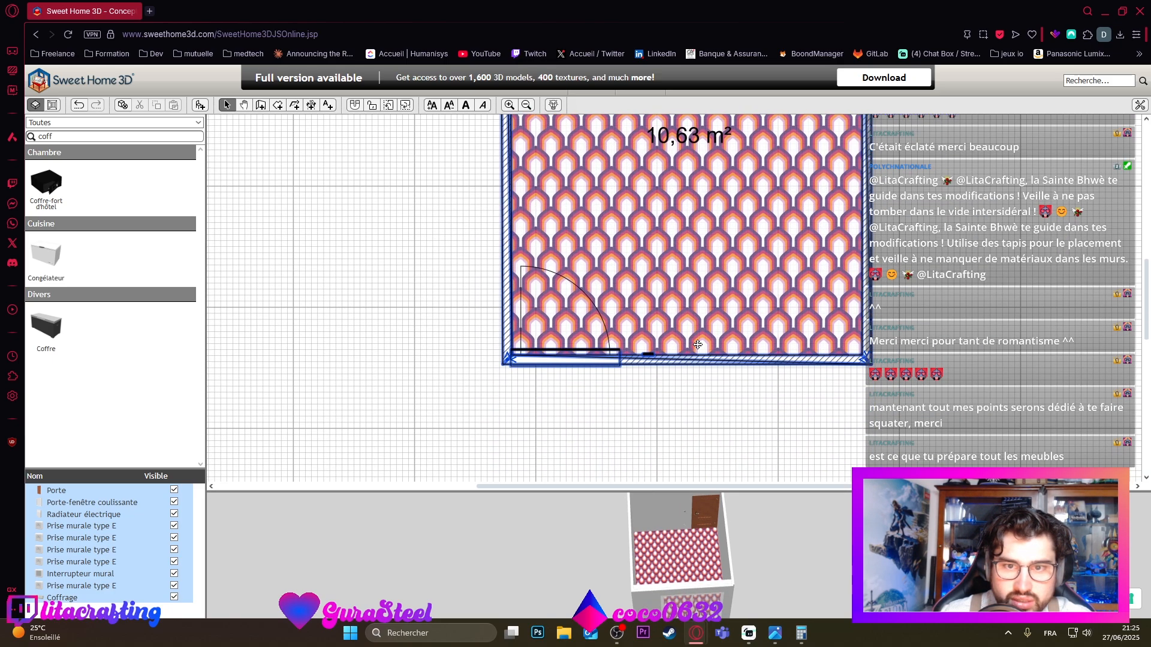
{"action": "scroll", "coordinate": [707, 360], "scroll_direction": "up", "scroll_amount": 2}
{"action": "left_click", "coordinate": [525, 105]}
{"action": "left_click", "coordinate": [526, 106]}
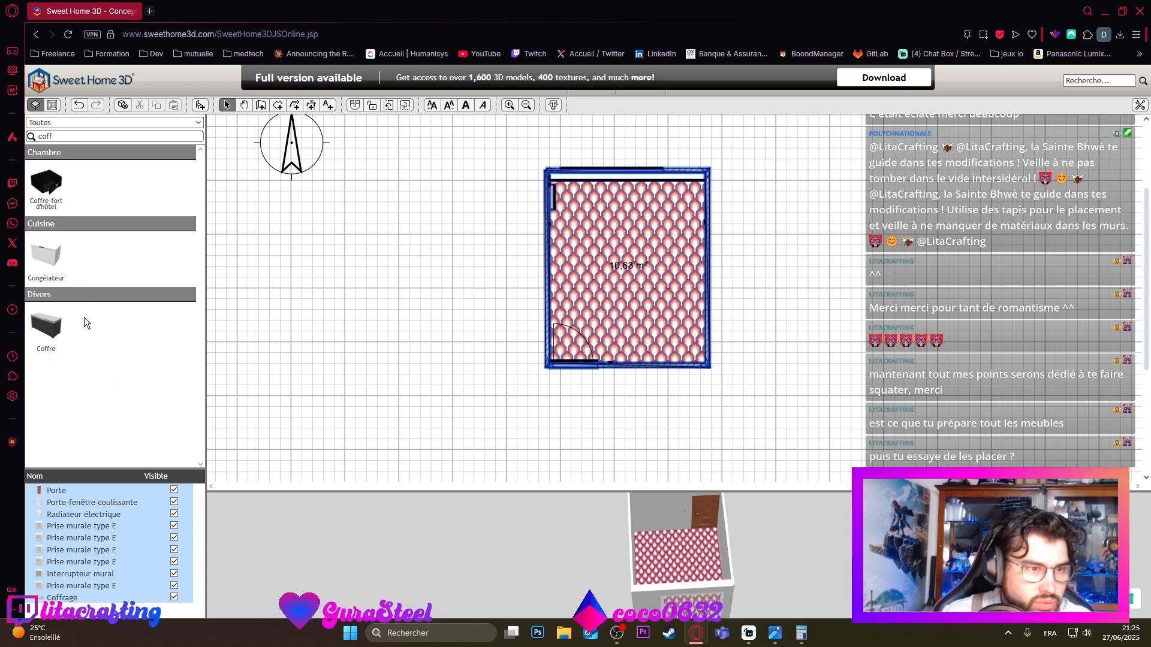
Step: Clear the furniture catalogue search and compare the grey desk with the light-wood desk
{"action": "left_click", "coordinate": [88, 133]}
{"action": "key", "text": "BackSpace"}
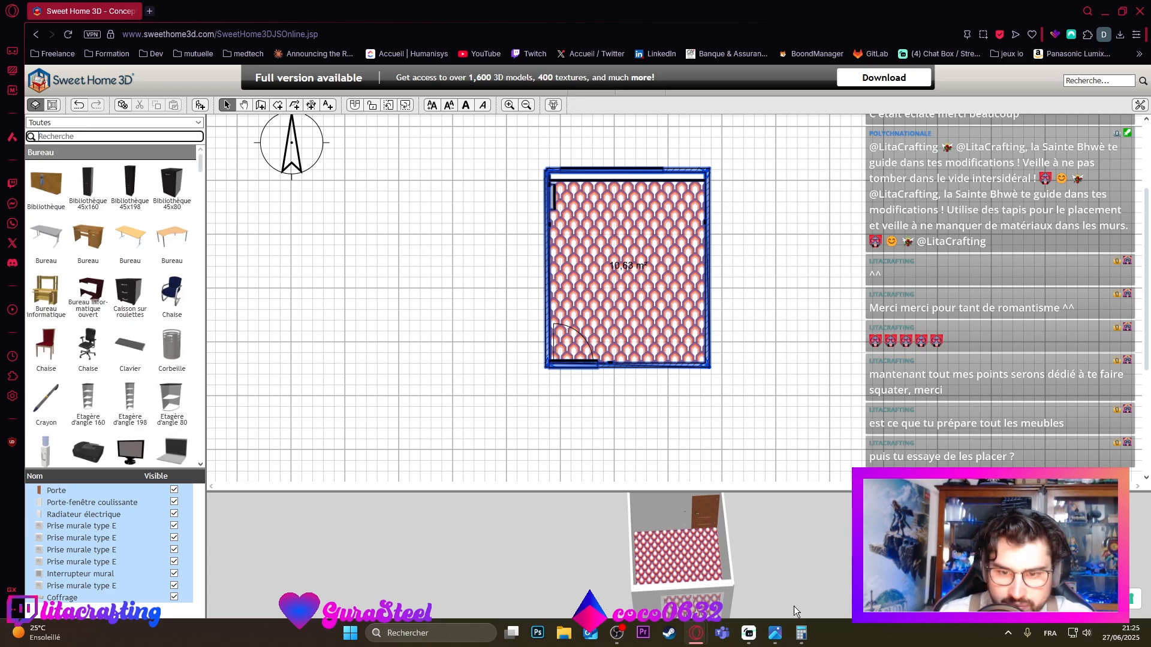
{"action": "left_click", "coordinate": [775, 632]}
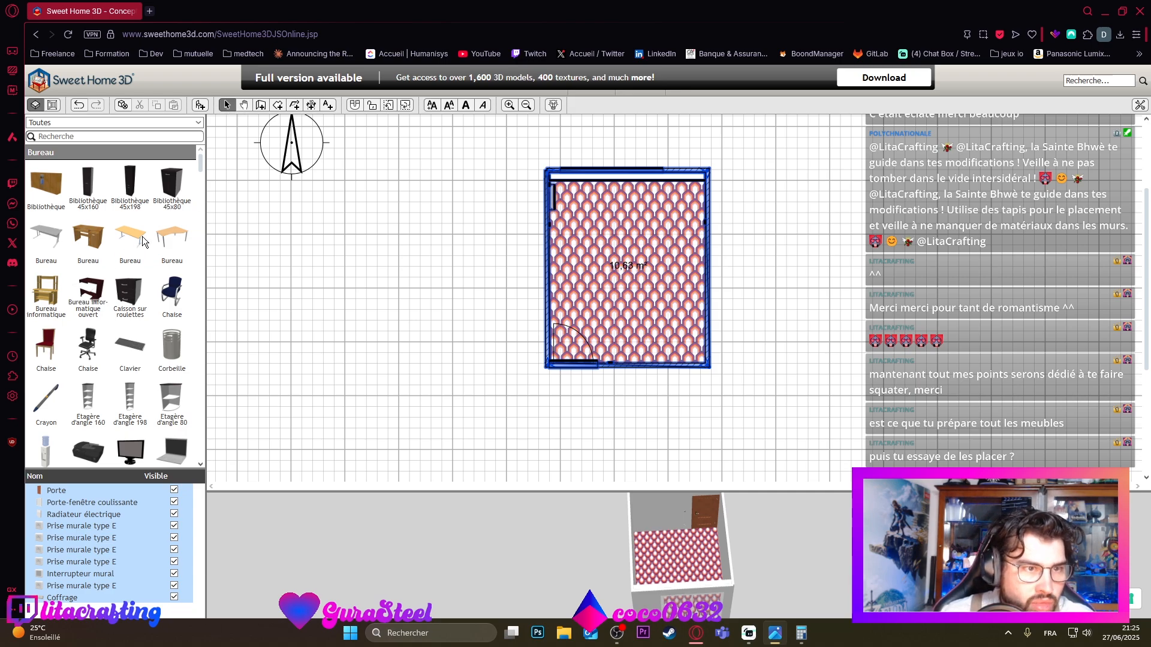
{"action": "left_click", "coordinate": [44, 228]}
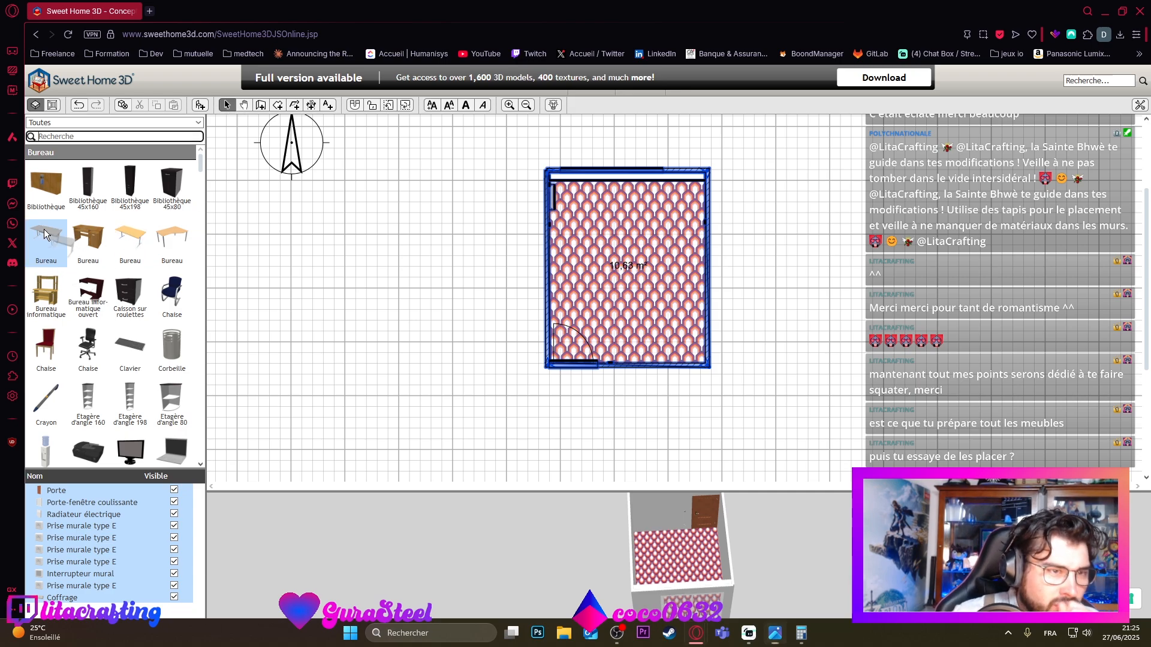
{"action": "left_click", "coordinate": [125, 235]}
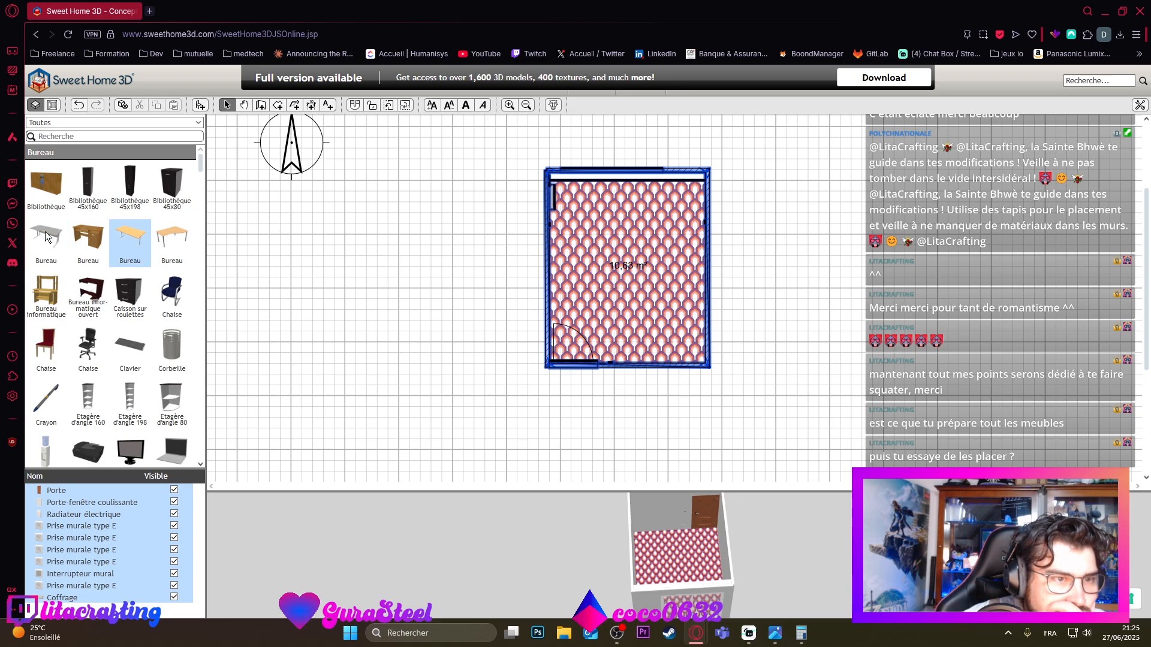
{"action": "left_click", "coordinate": [46, 236]}
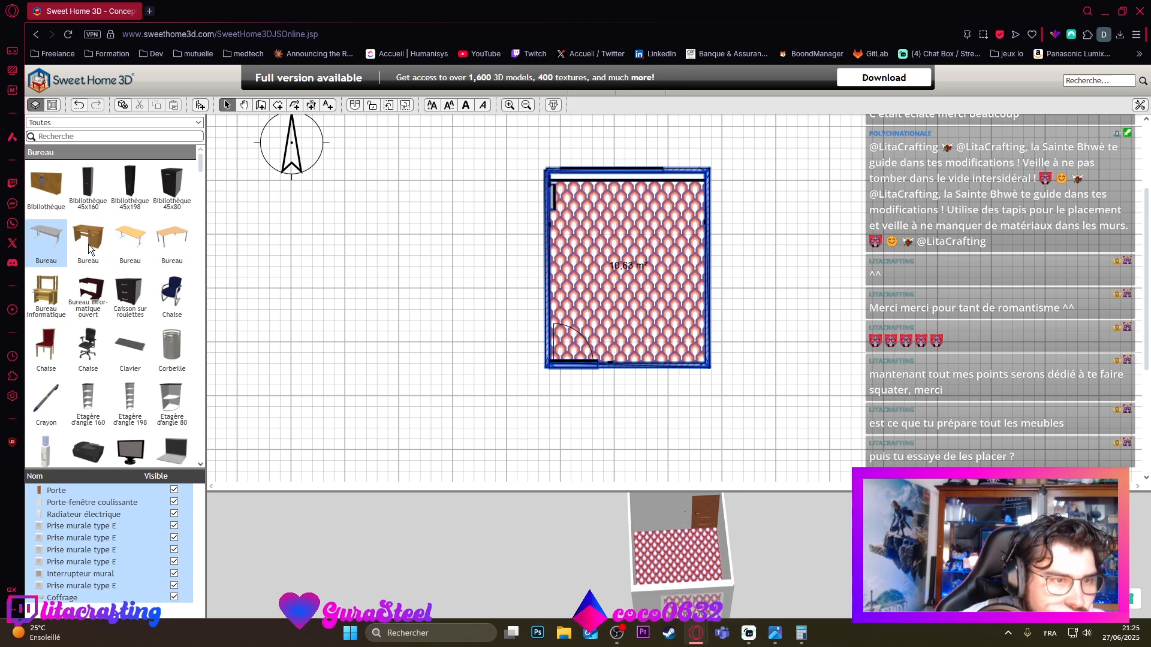
Step: Browse the office and bedroom furniture for suitable models and pick out the light-wood desk in the catalogue
{"action": "scroll", "coordinate": [156, 370], "scroll_direction": "down", "scroll_amount": 2}
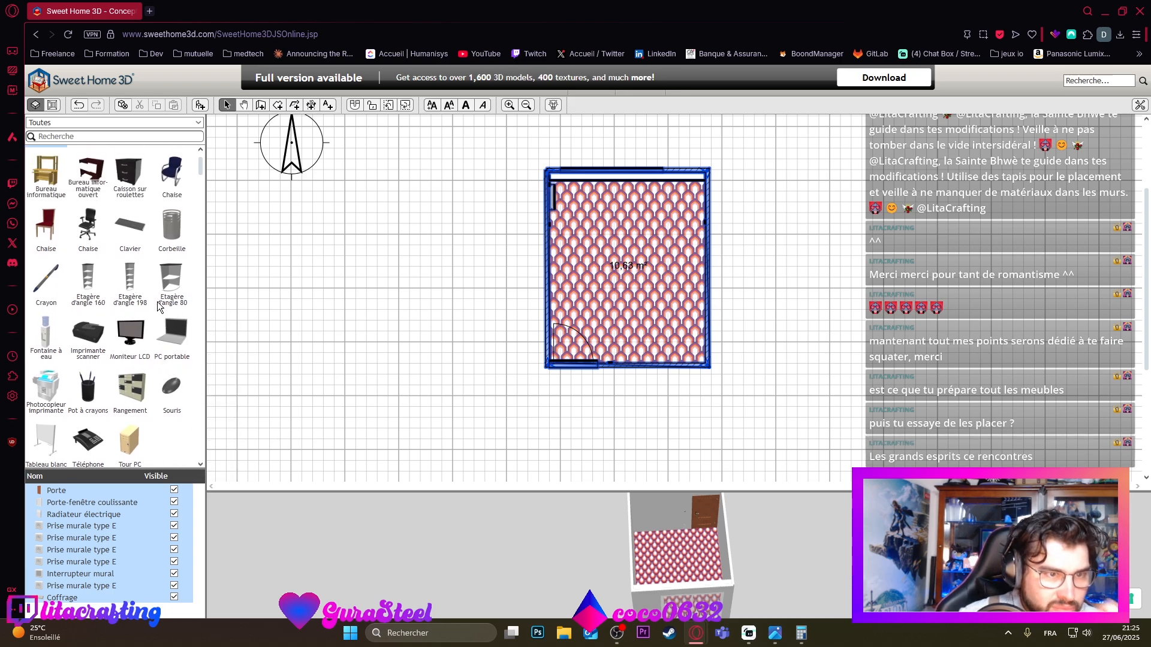
{"action": "scroll", "coordinate": [155, 305], "scroll_direction": "up", "scroll_amount": 2}
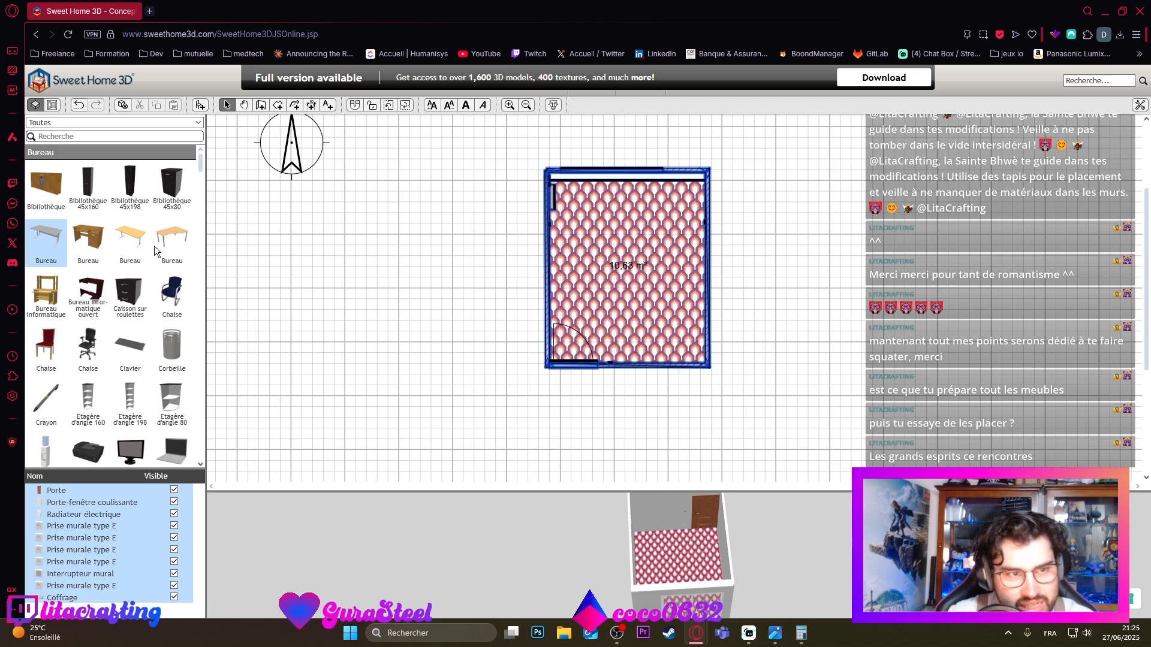
{"action": "mouse_move", "coordinate": [152, 258]}
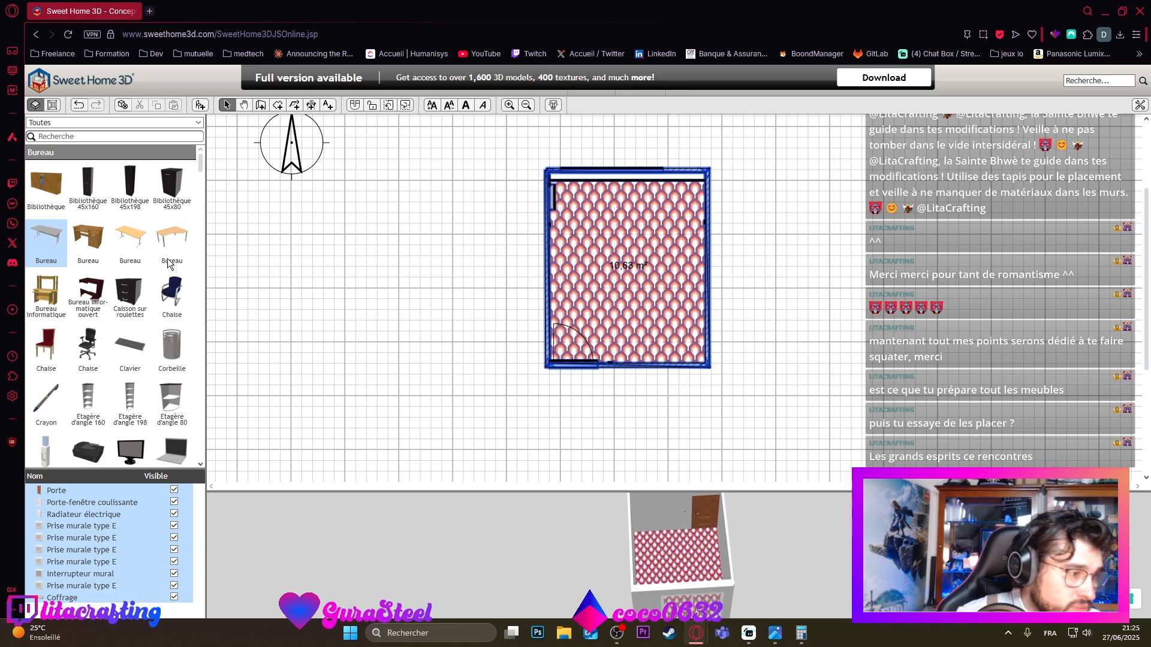
{"action": "scroll", "coordinate": [144, 289], "scroll_direction": "down", "scroll_amount": 10}
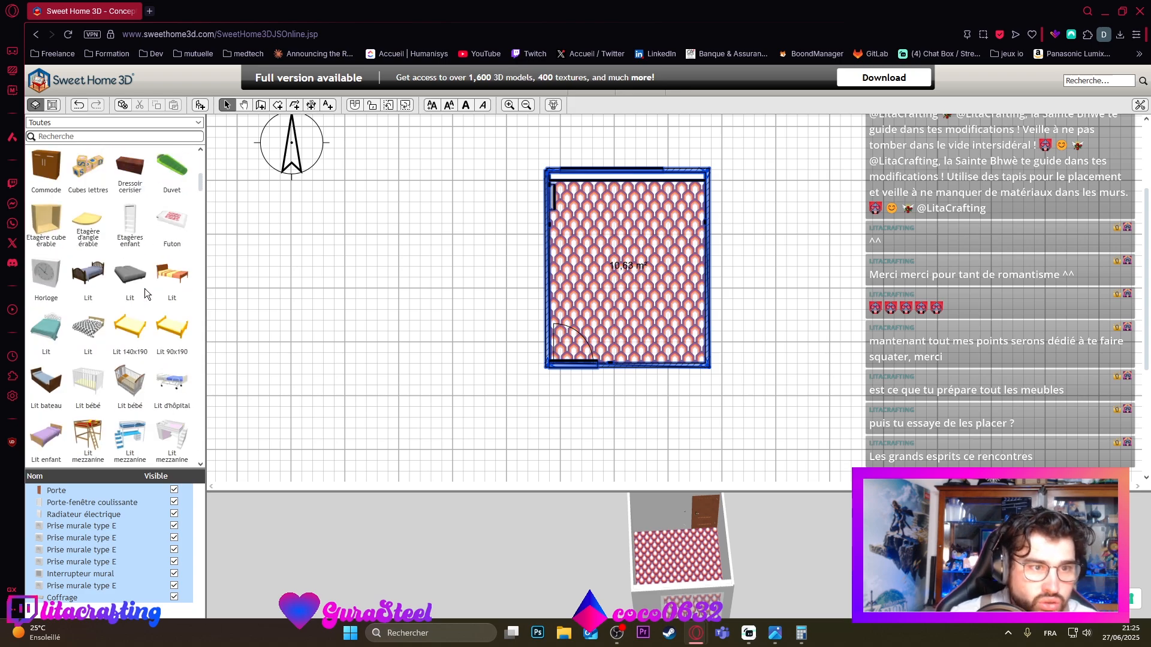
{"action": "scroll", "coordinate": [144, 289], "scroll_direction": "up", "scroll_amount": 10}
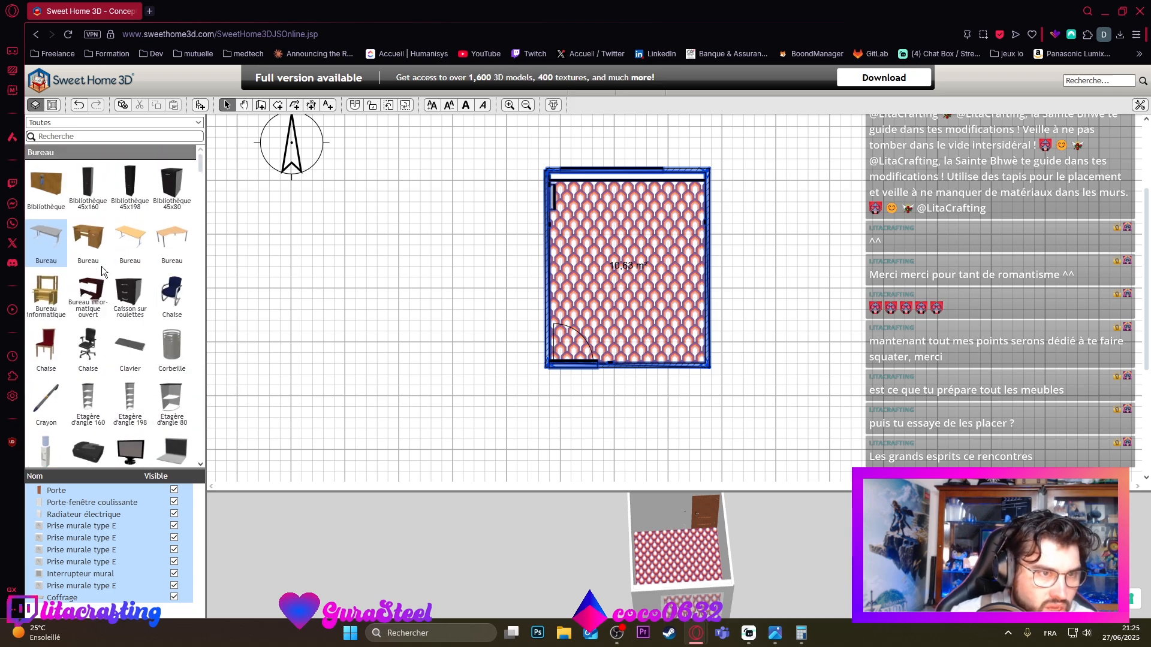
{"action": "left_click", "coordinate": [123, 238]}
{"action": "left_click", "coordinate": [54, 237]}
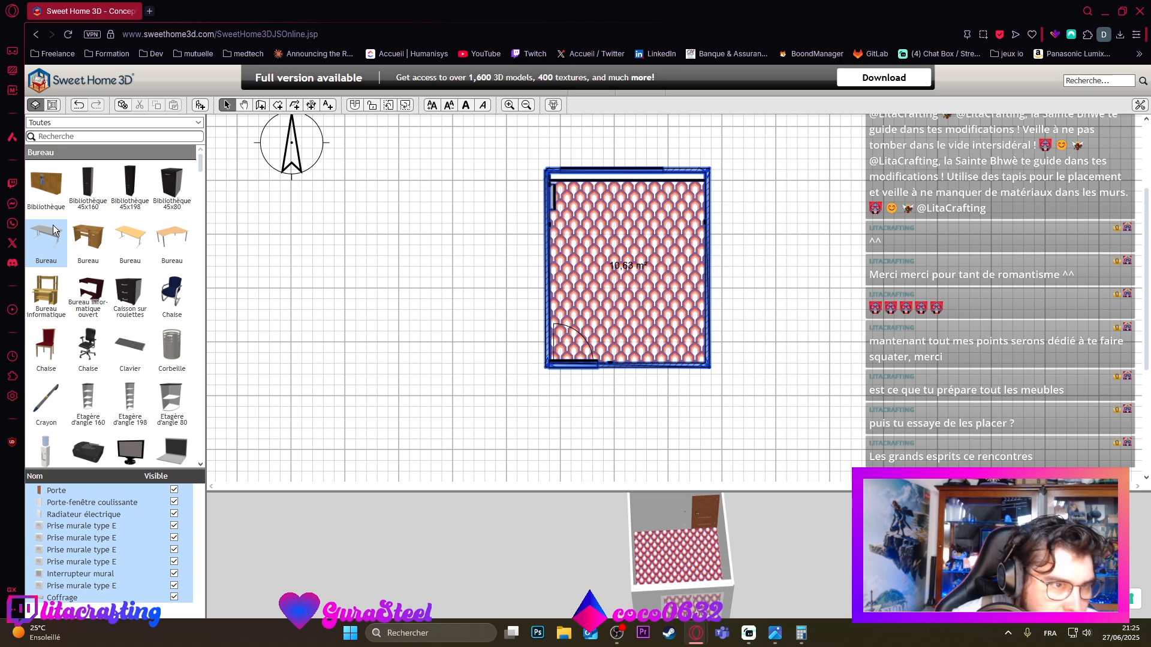
{"action": "left_click", "coordinate": [132, 240]}
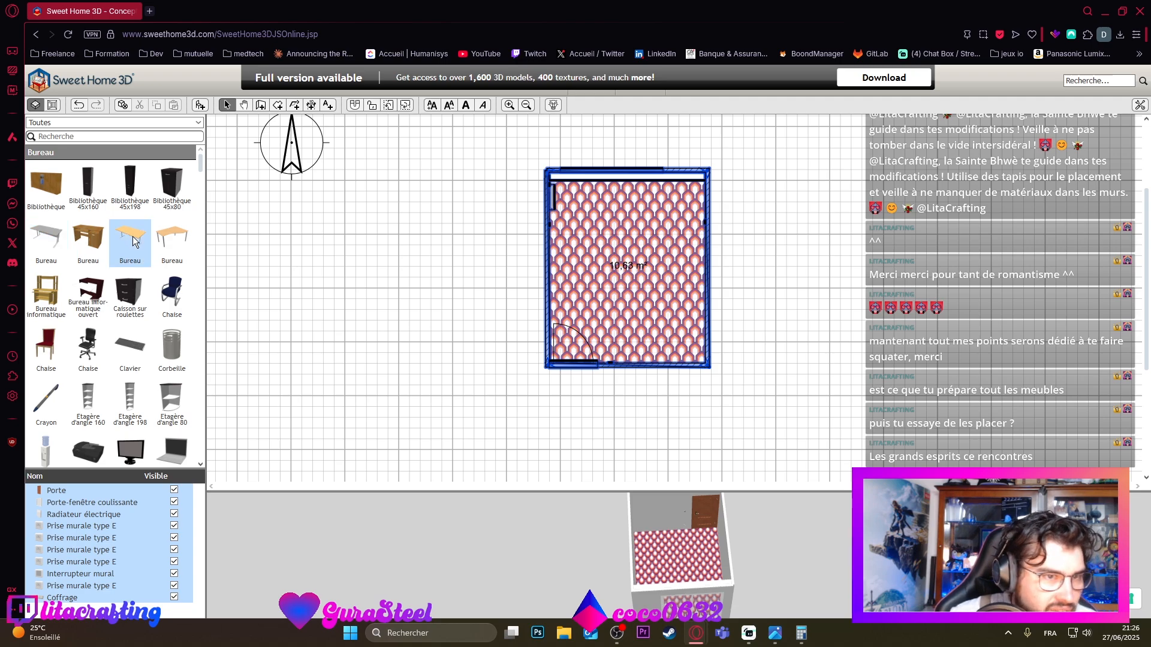
Step: Add the light-wood desk to the floor plan and place it outside the room on its east side
{"action": "left_click_drag", "start_coordinate": [222, 260], "coordinate": [397, 297]}
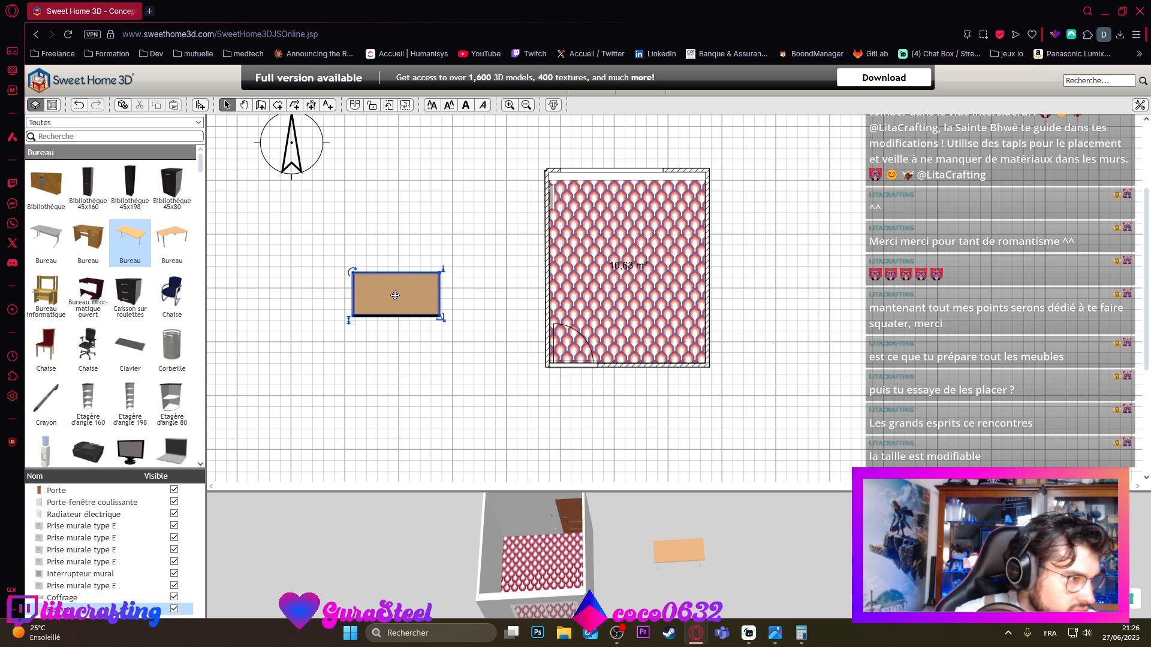
{"action": "left_click_drag", "start_coordinate": [368, 277], "coordinate": [812, 292]}
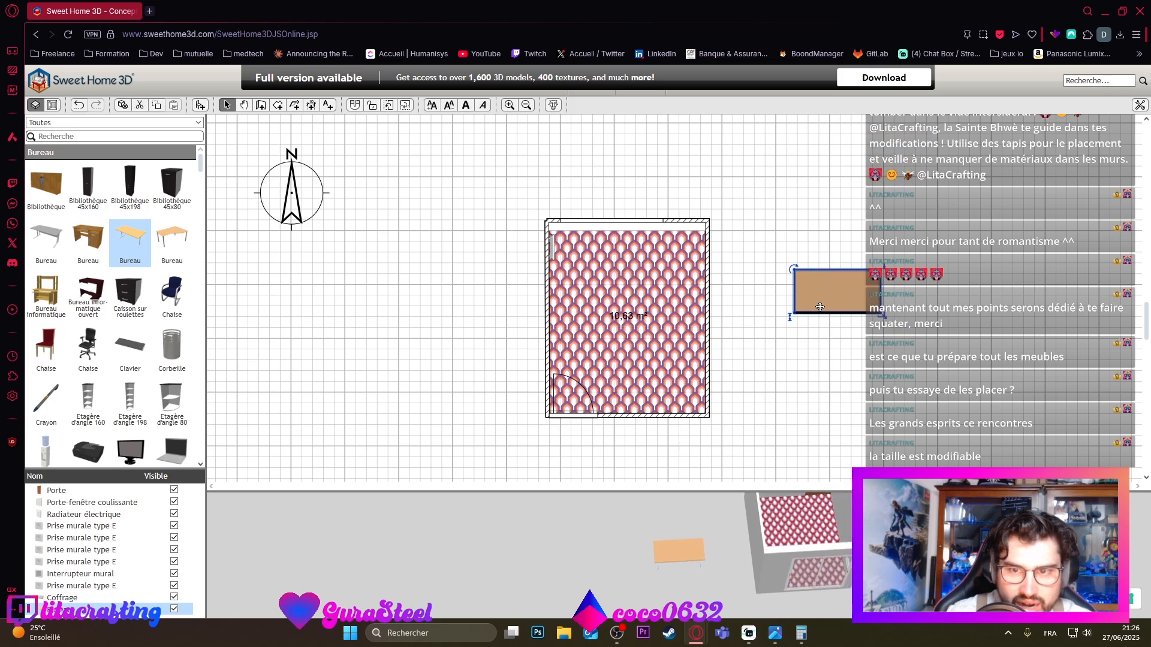
Step: Set the desk's width to 120 cm and depth to 60 cm, and move it closer to the room's northeast corner
{"action": "double_click", "coordinate": [838, 296]}
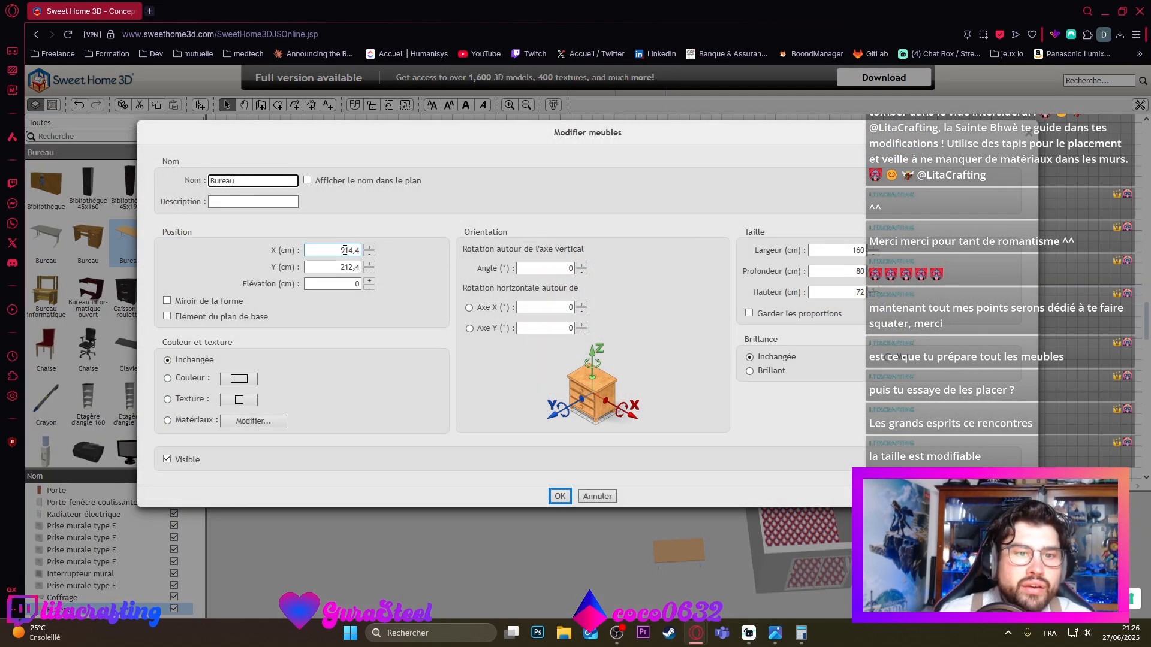
{"action": "left_click", "coordinate": [839, 251]}
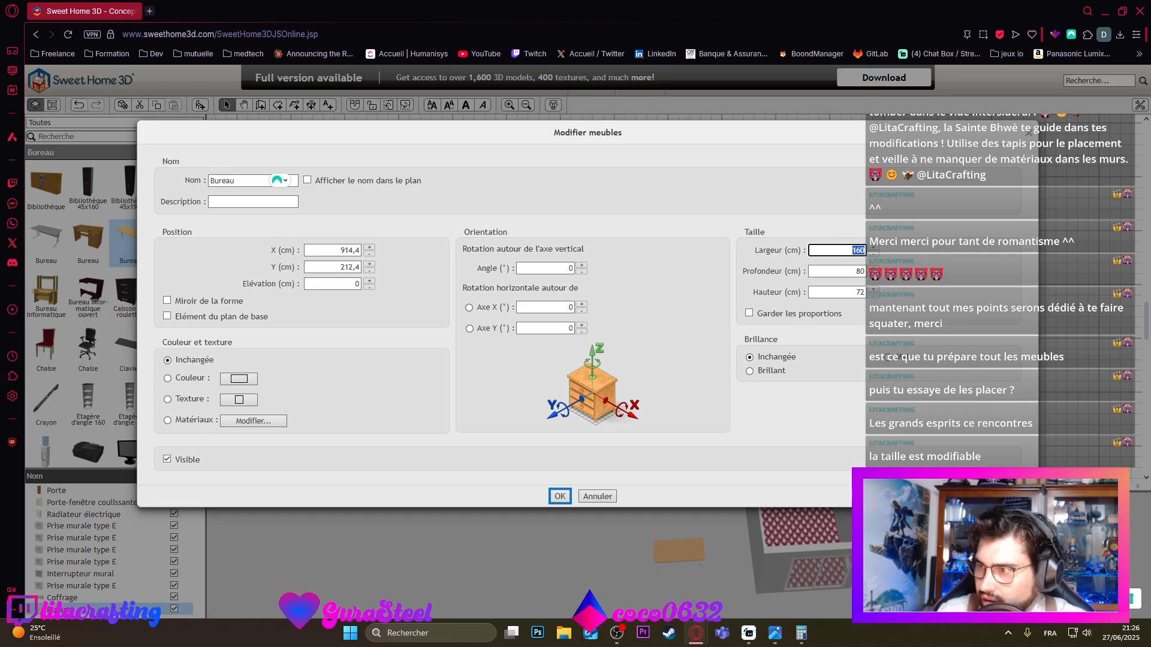
{"action": "key", "text": "alt+Tab"}
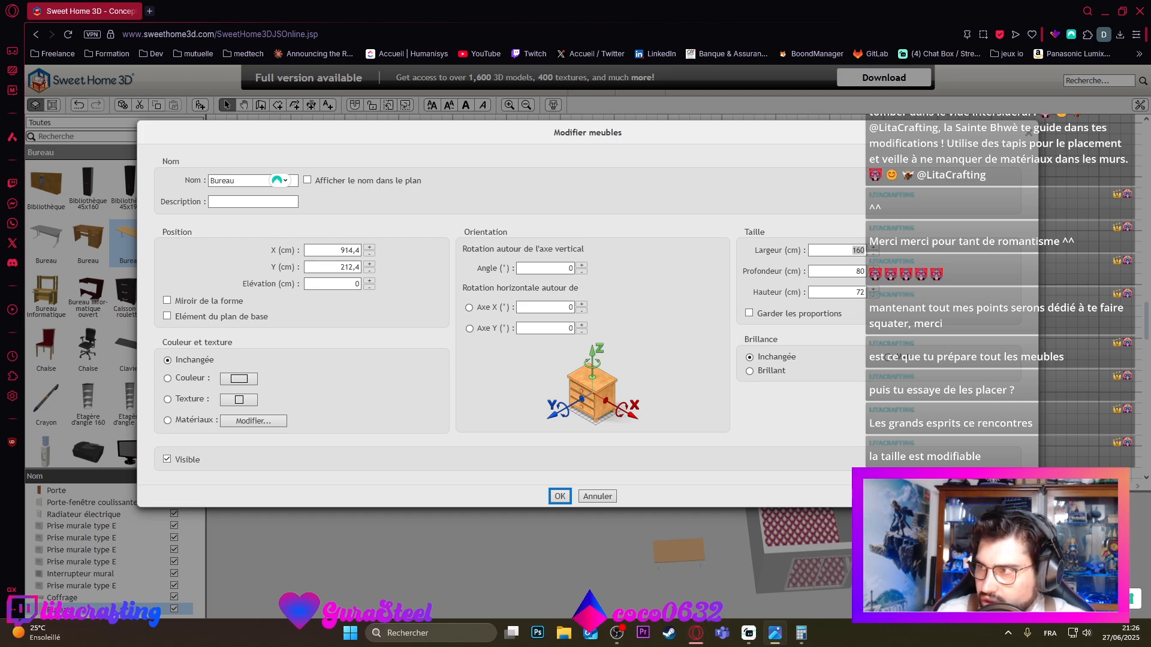
{"action": "left_click", "coordinate": [861, 248]}
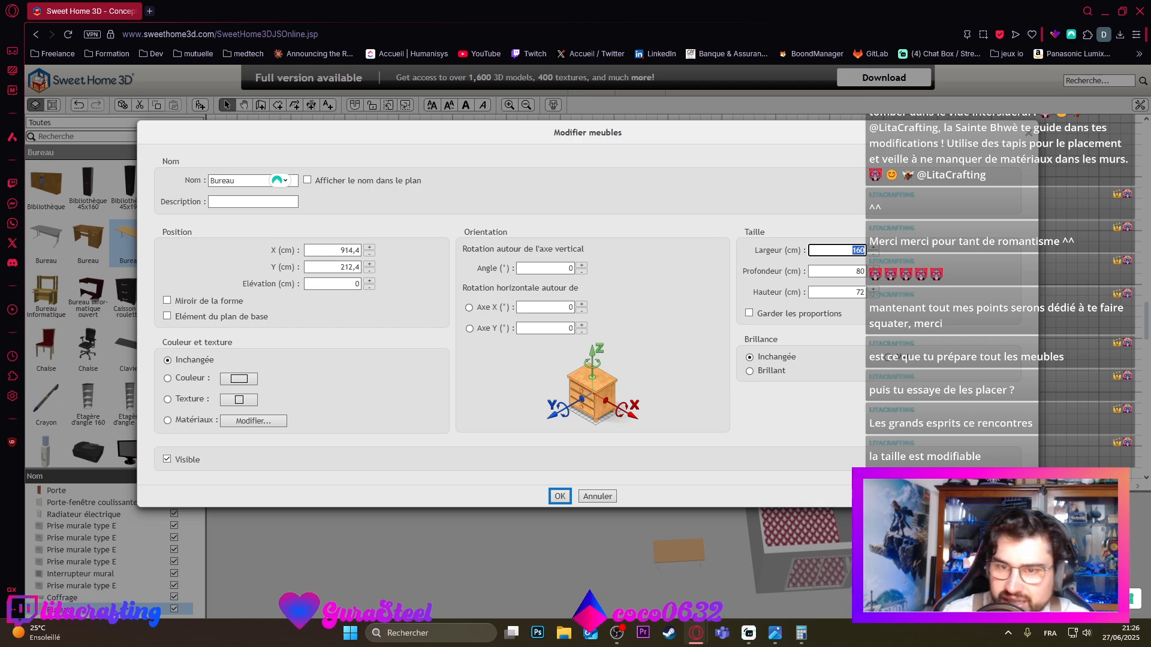
{"action": "type", "text": "120"}
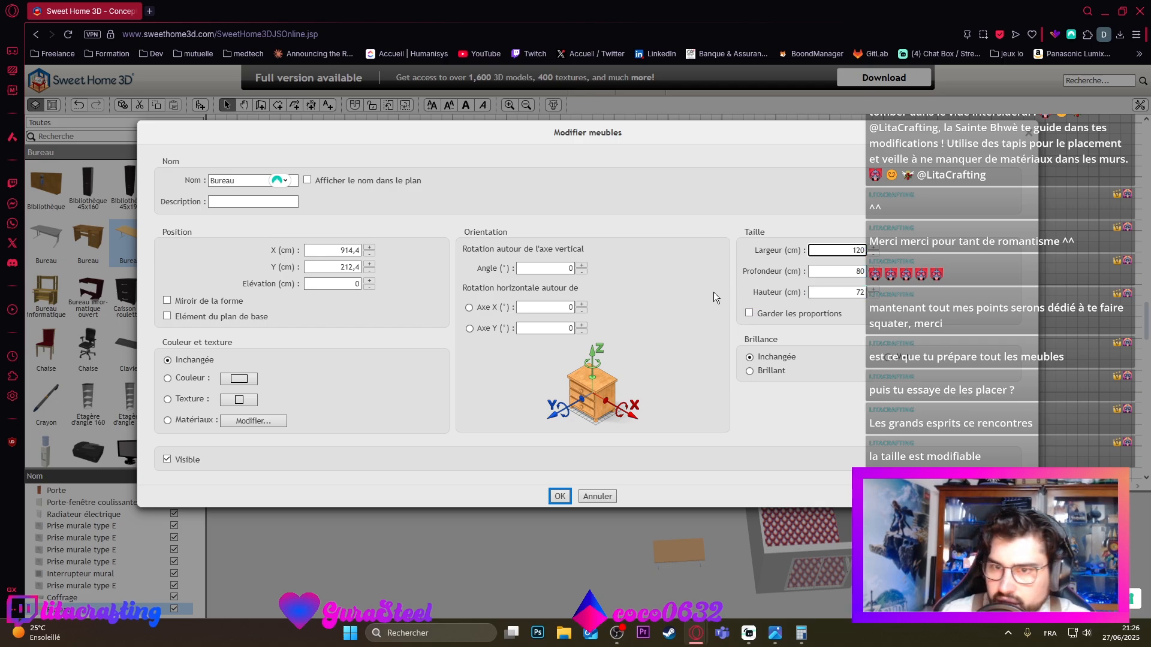
{"action": "double_click", "coordinate": [860, 271]}
{"action": "type", "text": "60"}
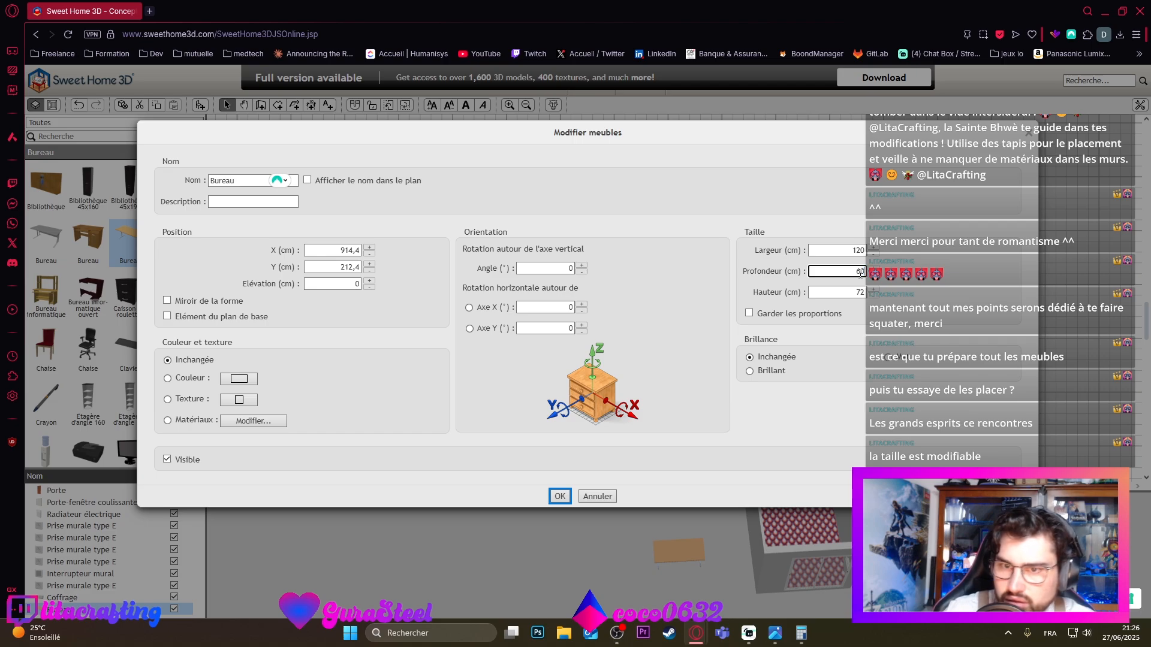
{"action": "double_click", "coordinate": [845, 293]}
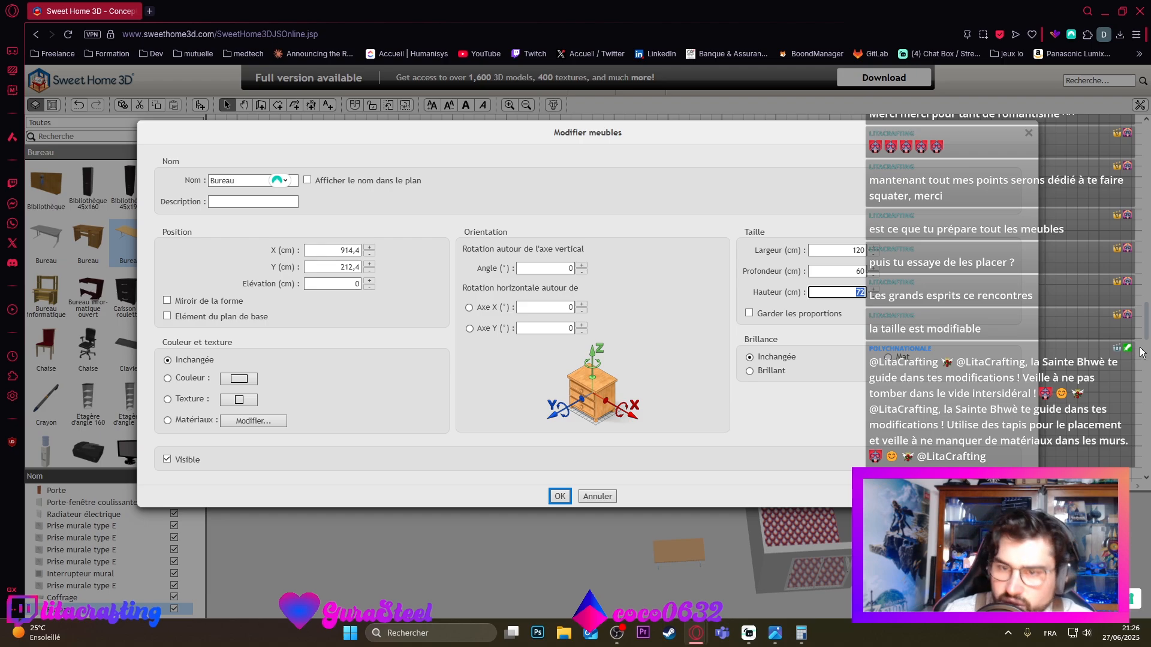
{"action": "type", "text": "3"}
{"action": "key", "text": "BackSpace"}
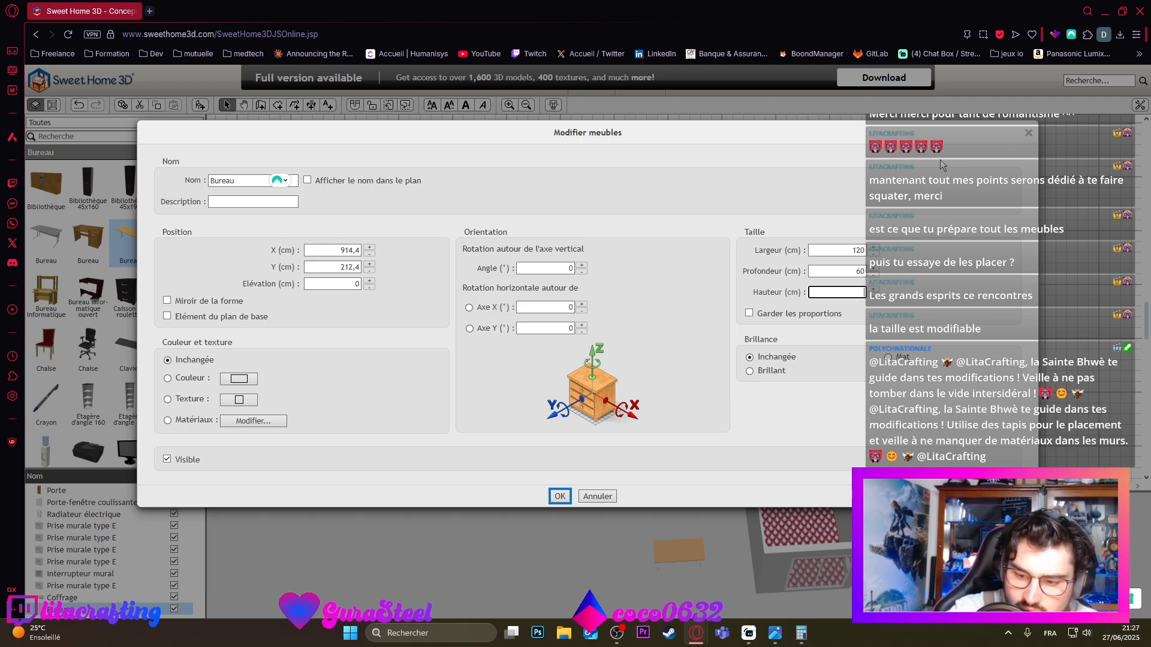
{"action": "left_click", "coordinate": [560, 496]}
{"action": "left_click_drag", "start_coordinate": [672, 552], "coordinate": [698, 541]}
{"action": "left_click_drag", "start_coordinate": [837, 314], "coordinate": [805, 297]}
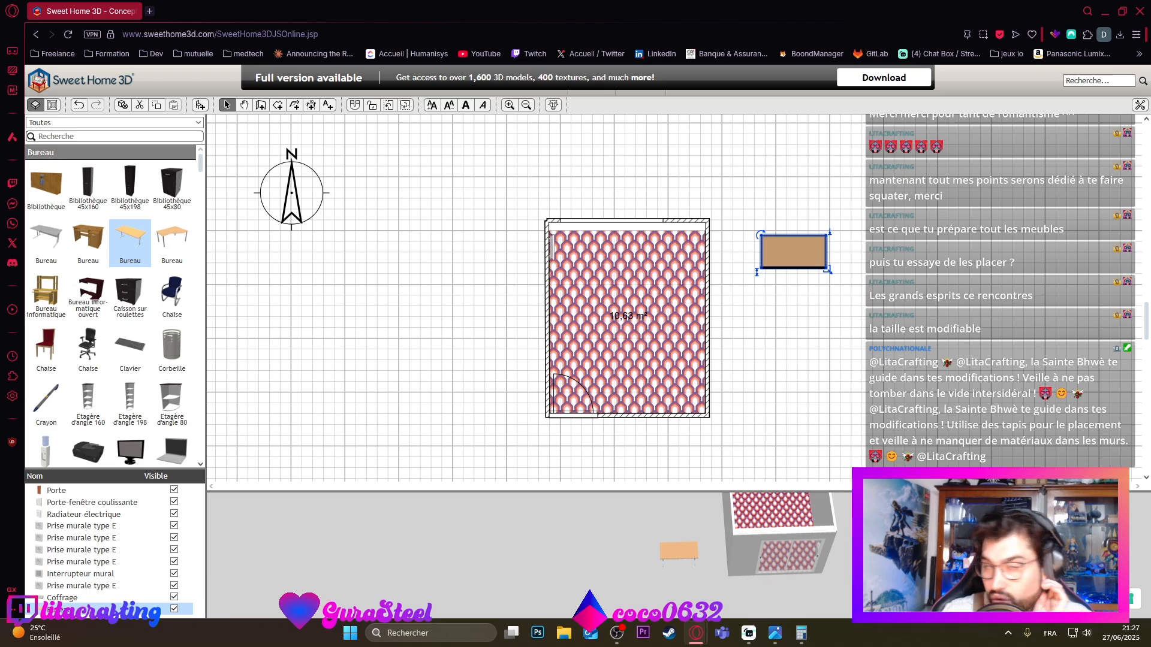
Step: Search the furniture catalogue for "dress" and clear the search term
{"action": "left_click", "coordinate": [96, 137]}
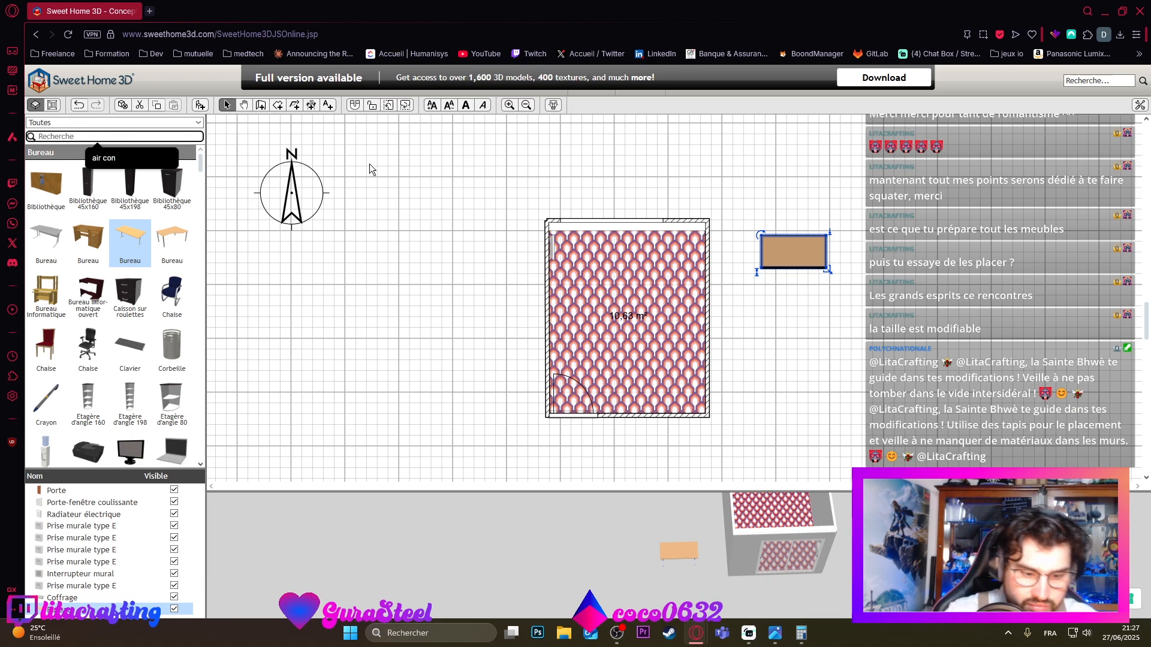
{"action": "type", "text": "dress"}
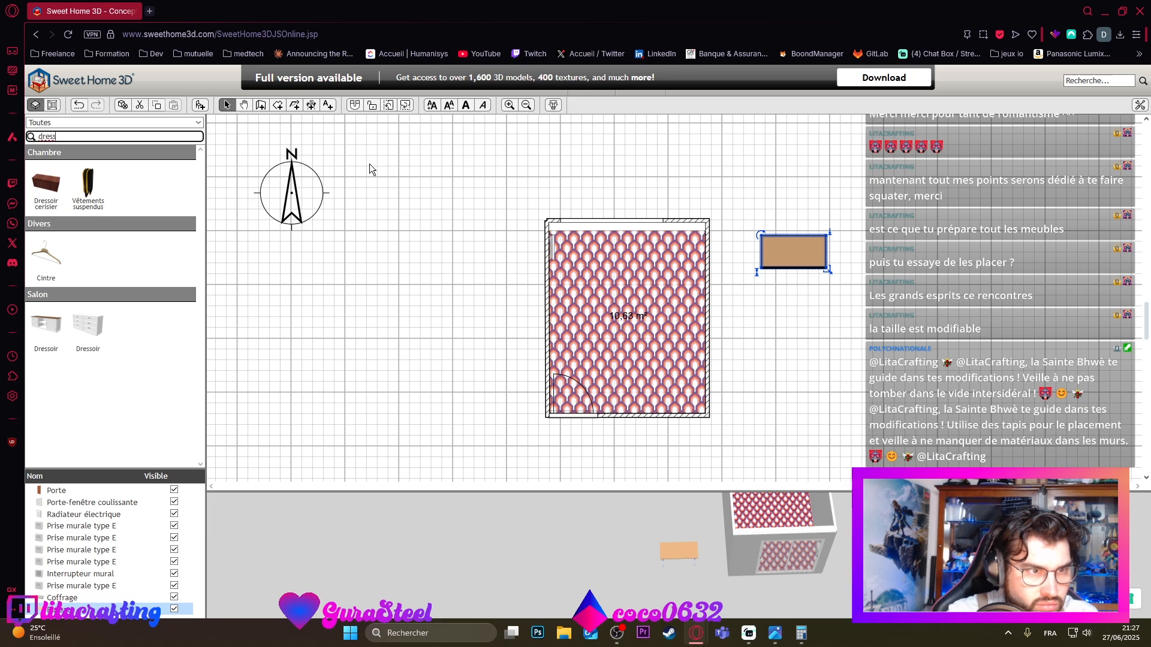
{"action": "key", "text": "BackSpace"}
{"action": "key", "text": "BackSpace"}
{"action": "key", "text": "BackSpace"}
{"action": "key", "text": "BackSpace"}
{"action": "key", "text": "BackSpace"}
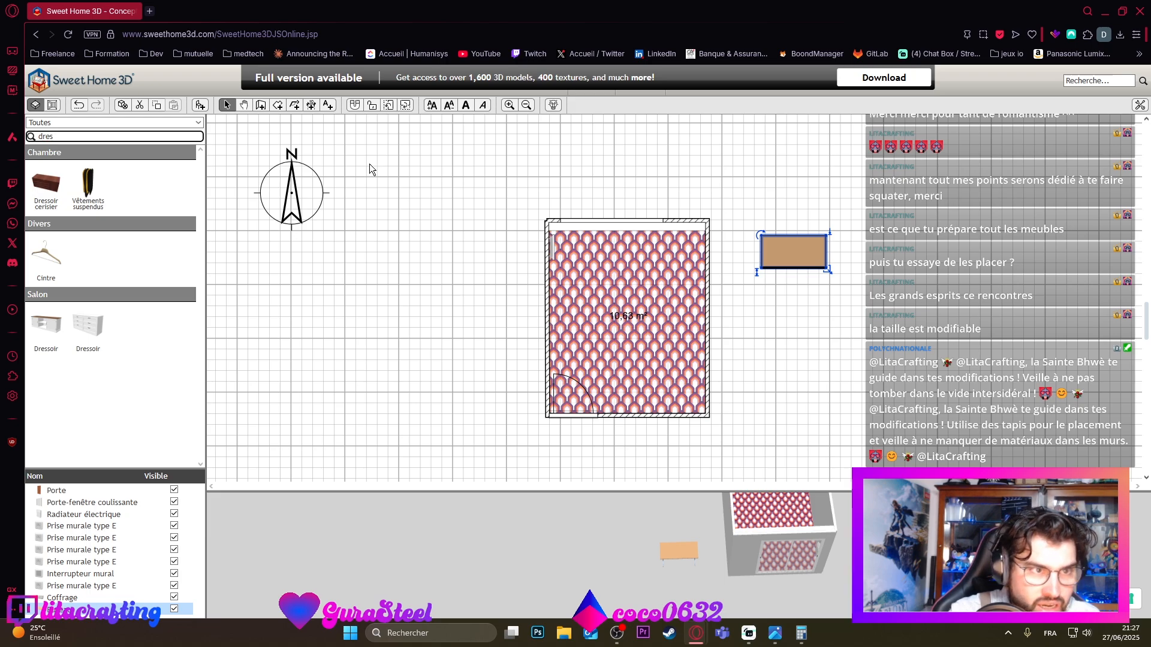
Step: Search the furniture catalogue for "armoir" and place the white double-door wardrobe in the plan south of the desk
{"action": "type", "text": "armoir"}
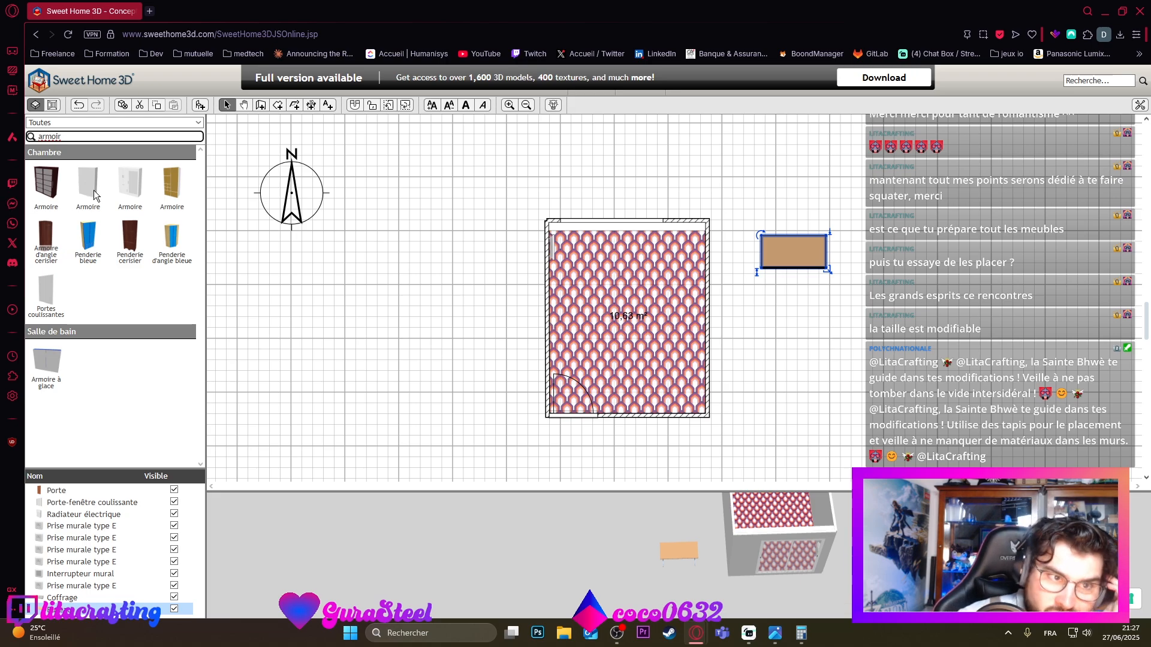
{"action": "left_click", "coordinate": [123, 198]}
{"action": "left_click", "coordinate": [139, 189]}
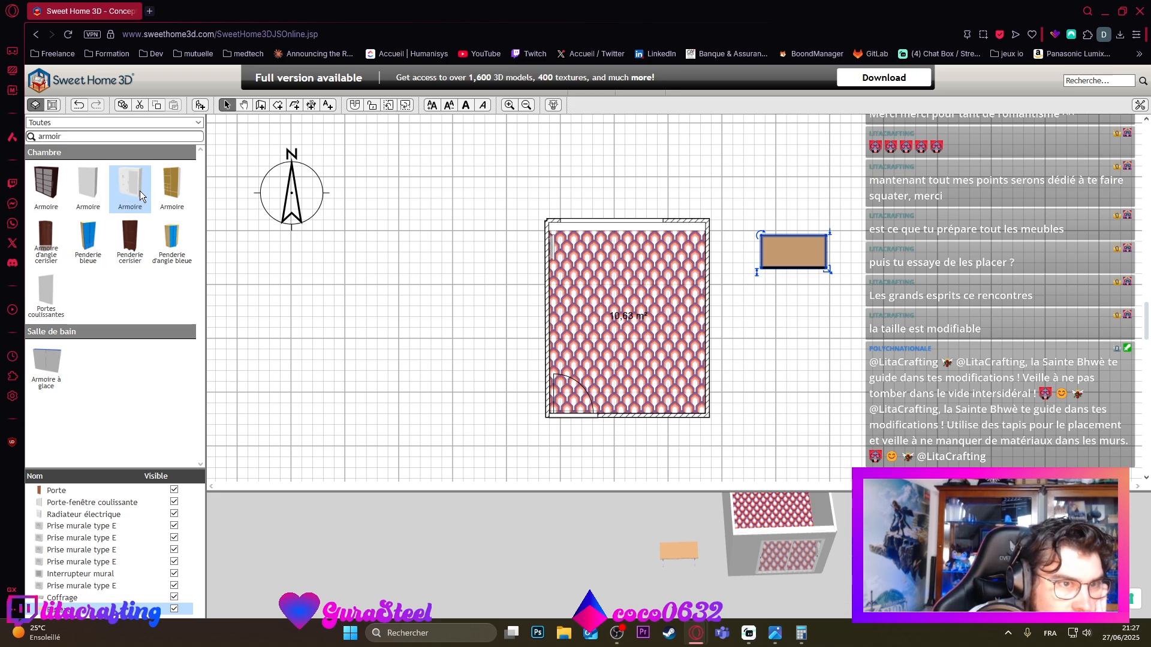
{"action": "left_click_drag", "start_coordinate": [126, 191], "coordinate": [838, 325]}
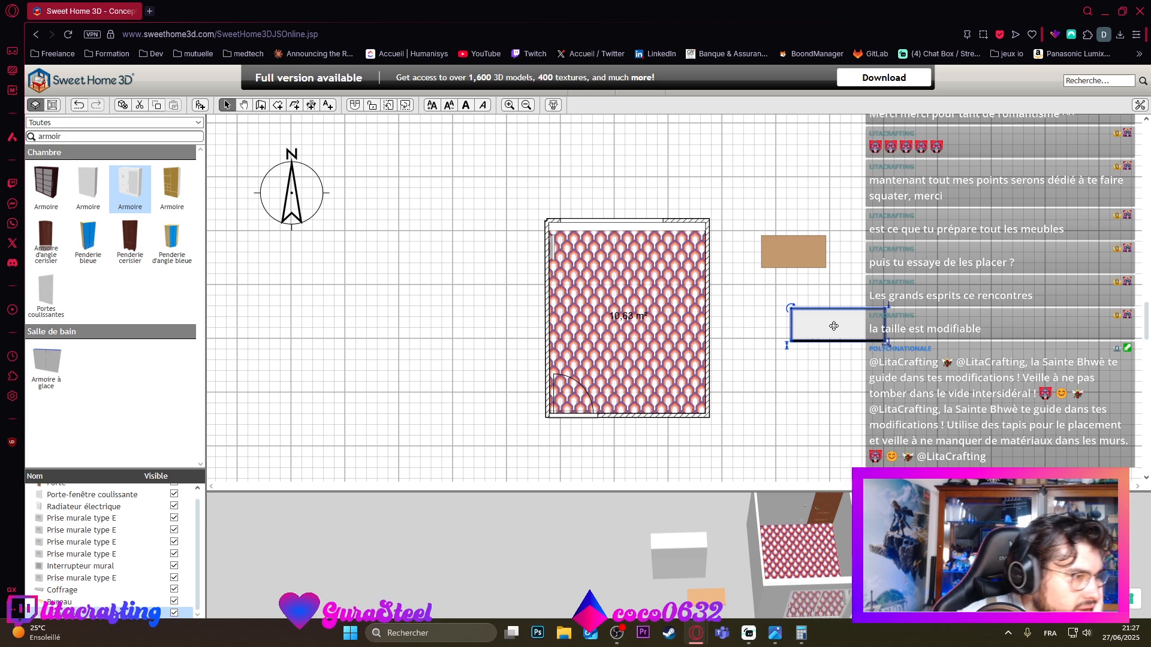
Step: Set the white wardrobe's height to 237 cm
{"action": "double_click", "coordinate": [833, 325]}
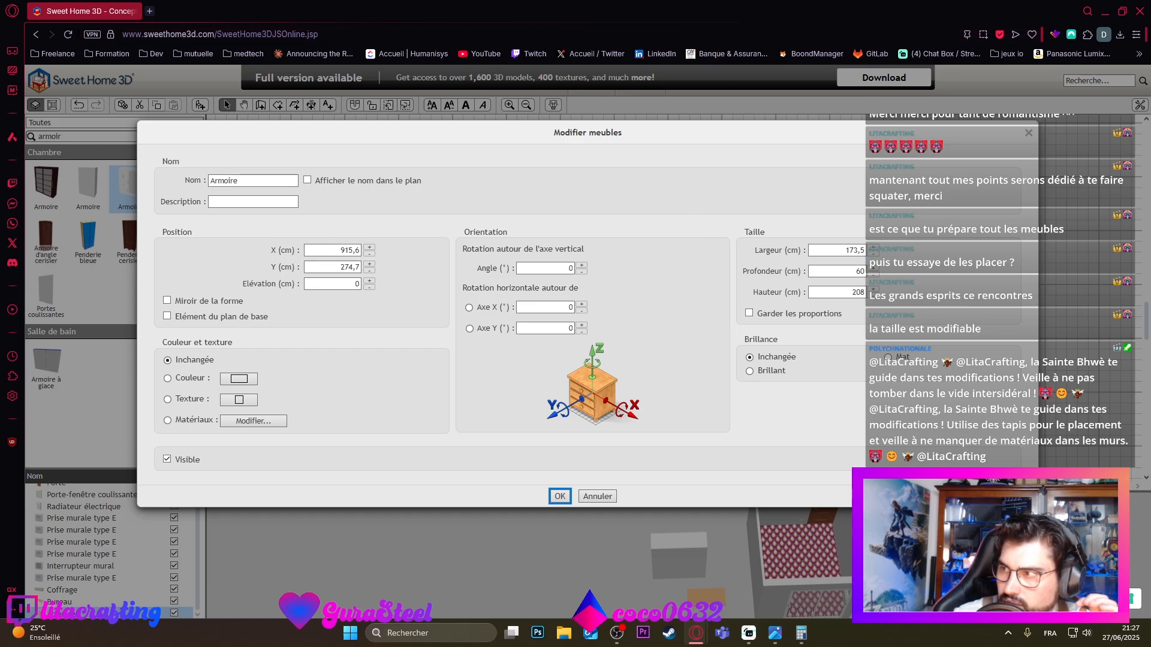
{"action": "left_click", "coordinate": [824, 250]}
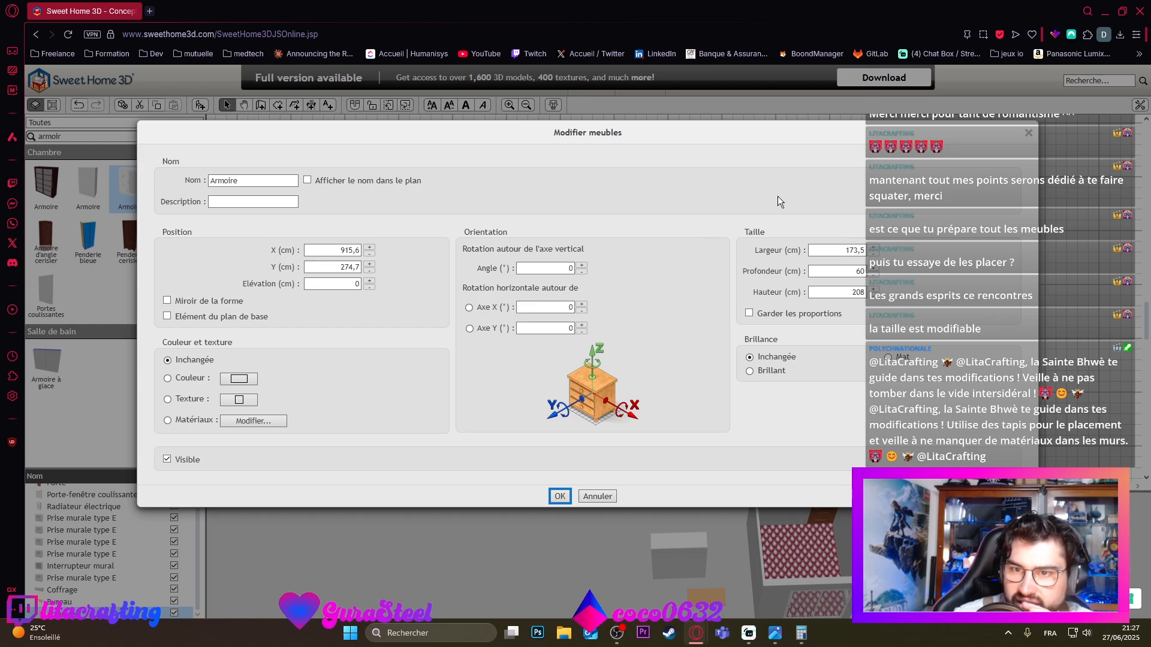
{"action": "double_click", "coordinate": [854, 249]}
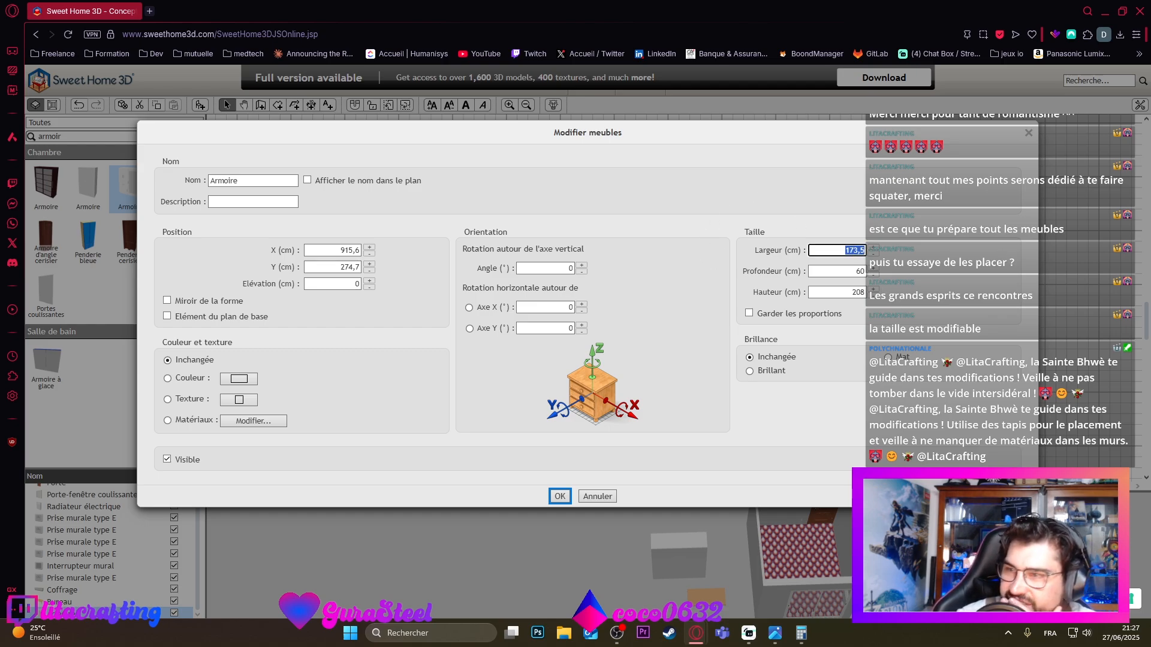
{"action": "key", "text": "Tab"}
{"action": "key", "text": "Tab"}
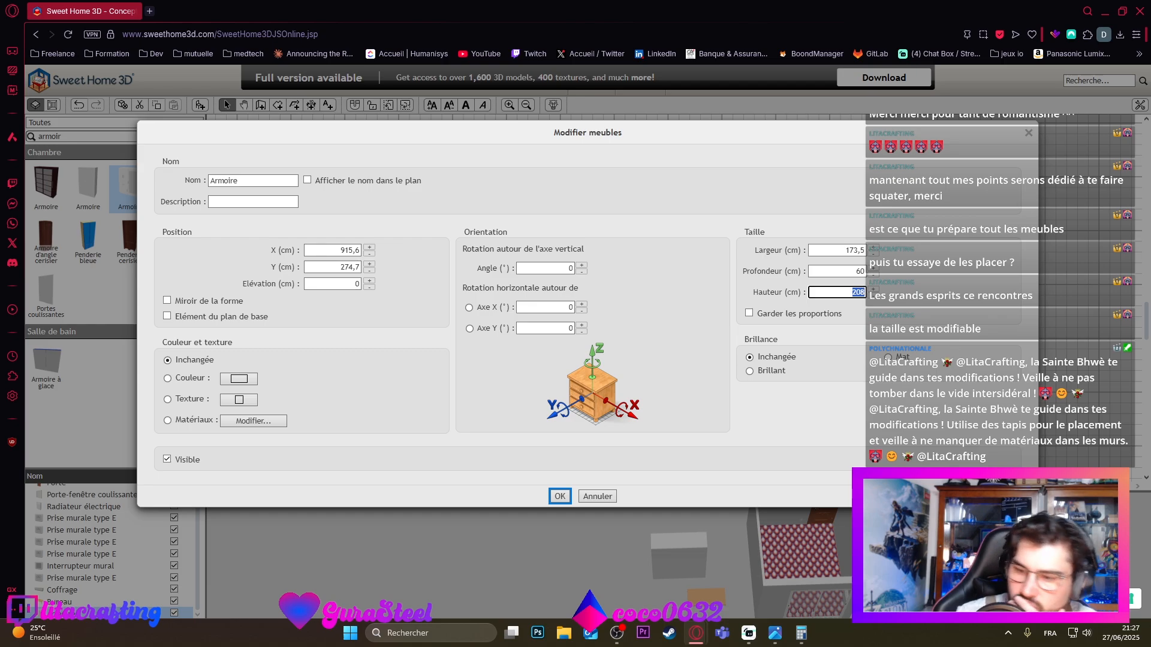
{"action": "type", "text": "237"}
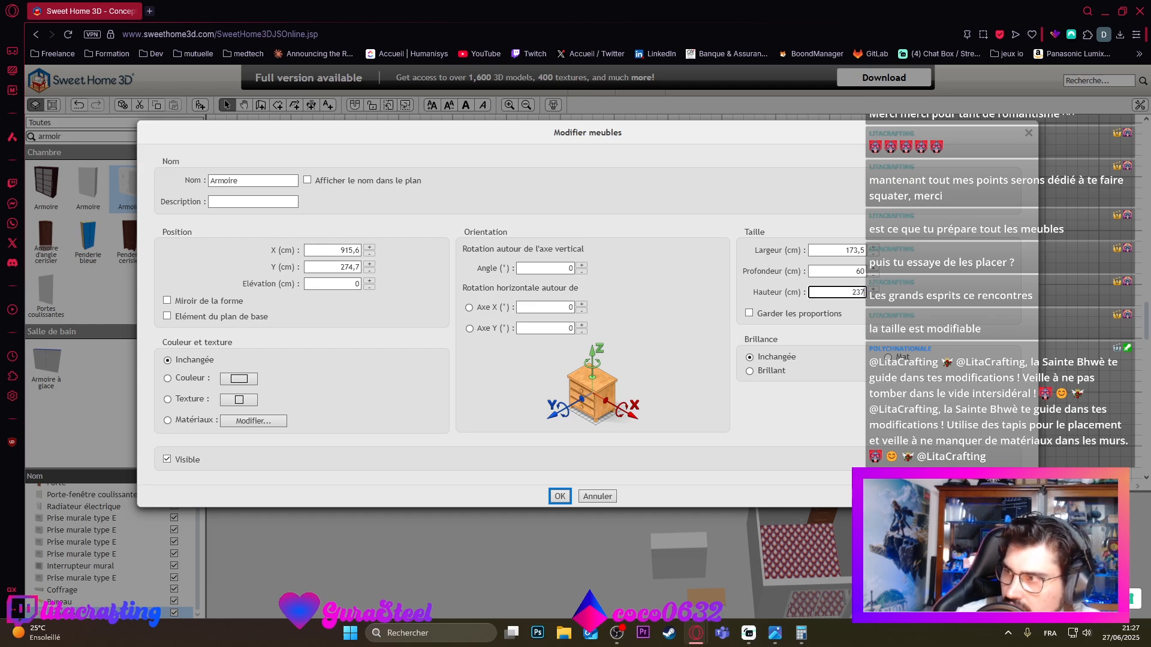
Step: Set the wardrobe's depth to 35.5 cm and width to 124.5 cm, and move it beside the desk on its east side
{"action": "left_click", "coordinate": [839, 266]}
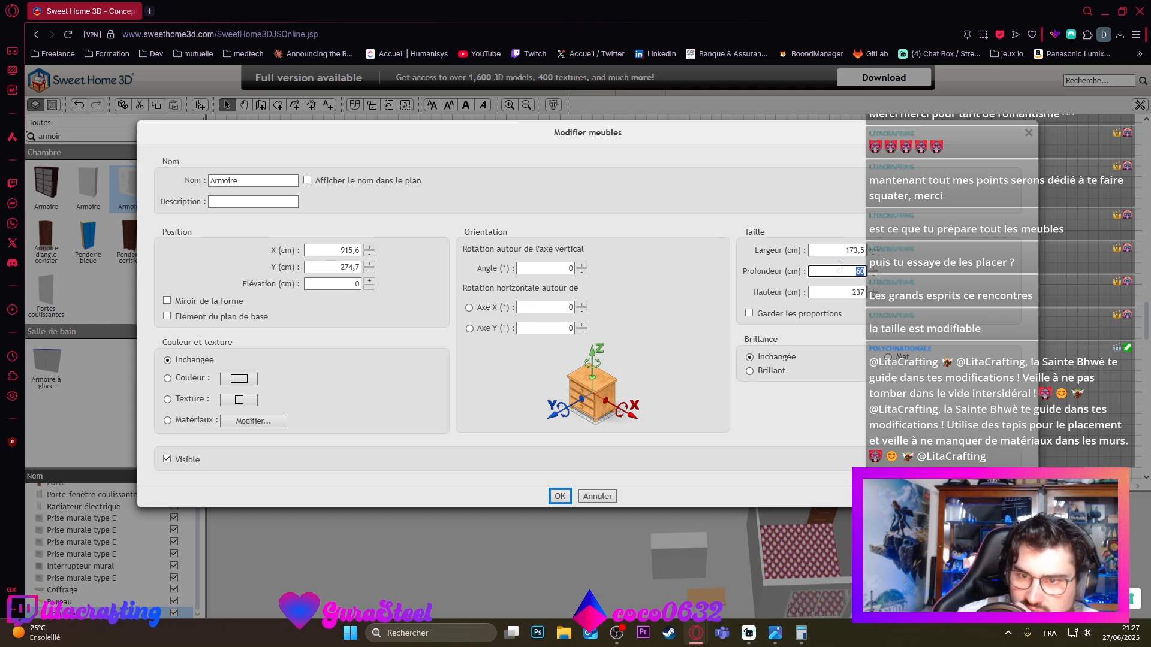
{"action": "type", "text": "35,5"}
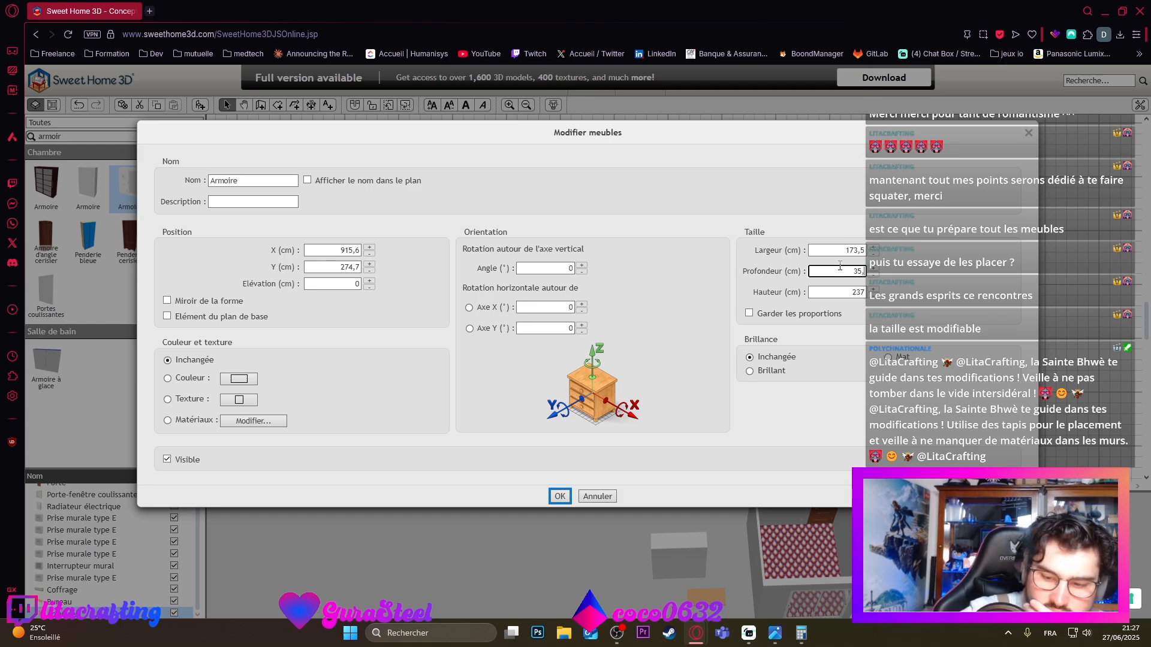
{"action": "left_click", "coordinate": [855, 251]}
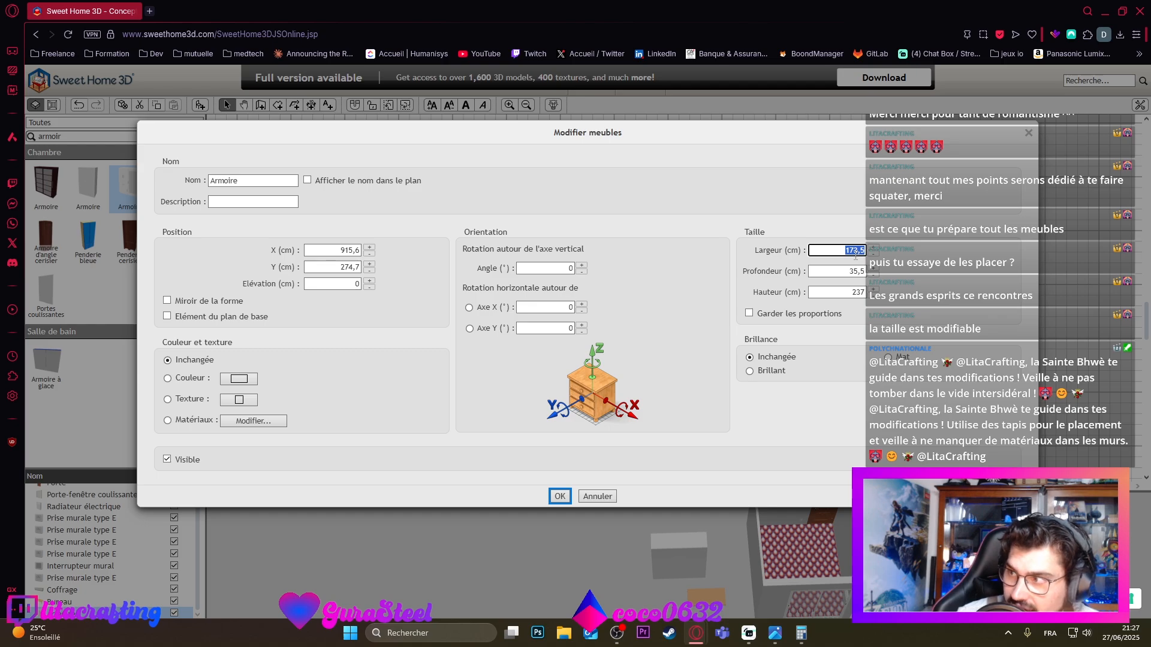
{"action": "type", "text": "124"}
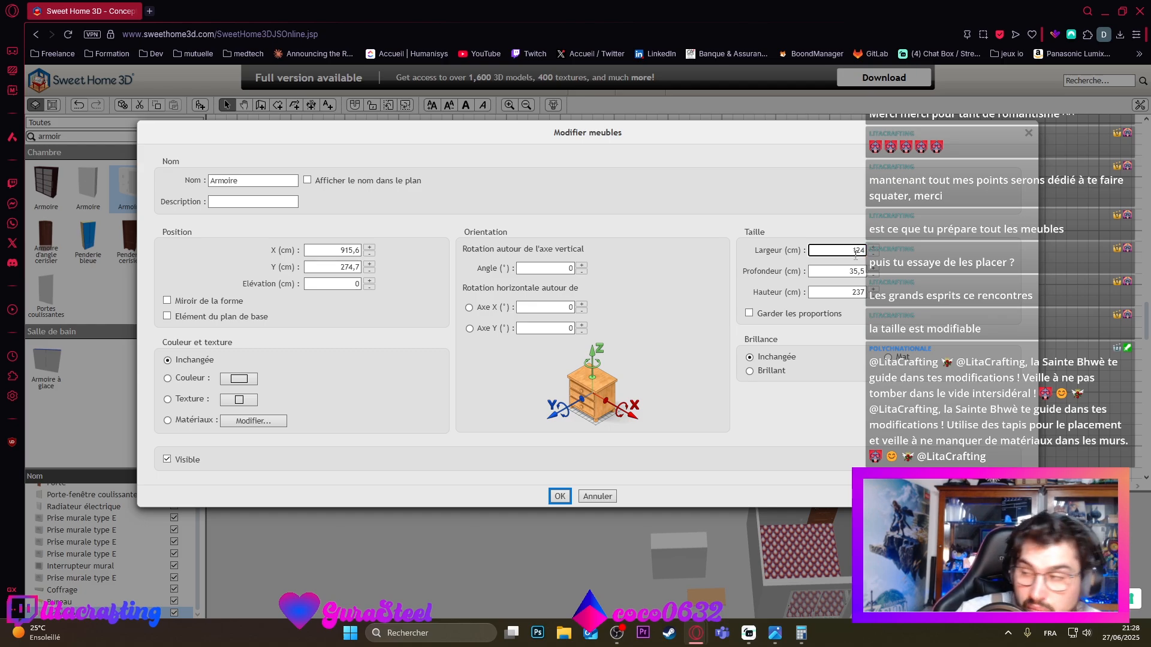
{"action": "type", "text": ","}
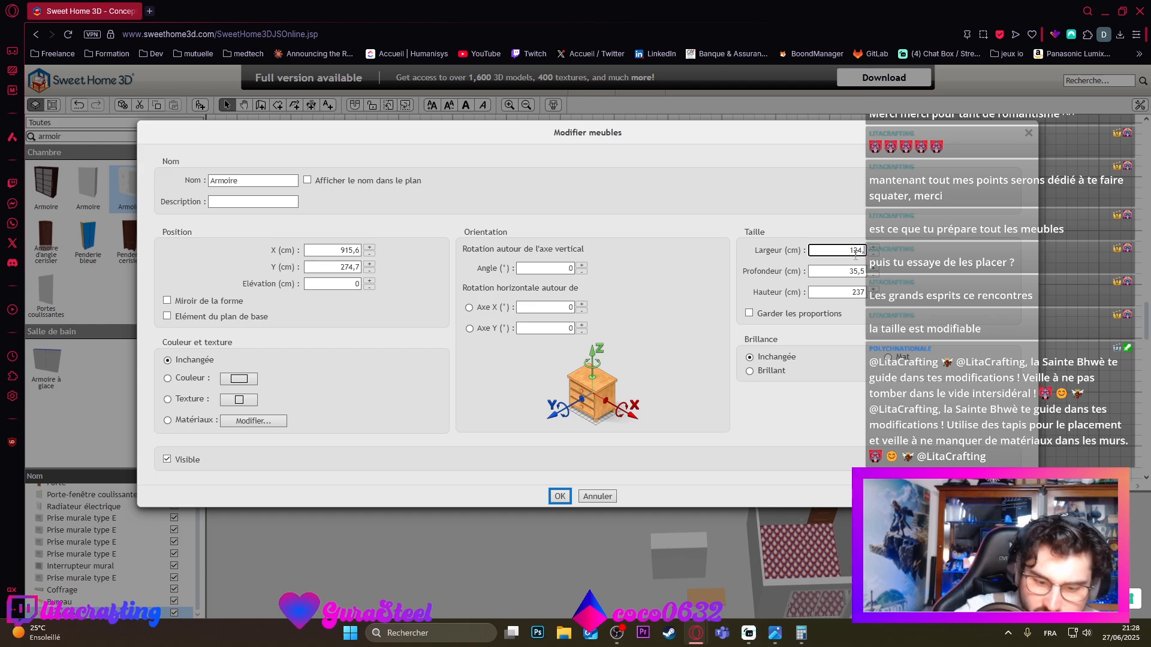
{"action": "type", "text": "5"}
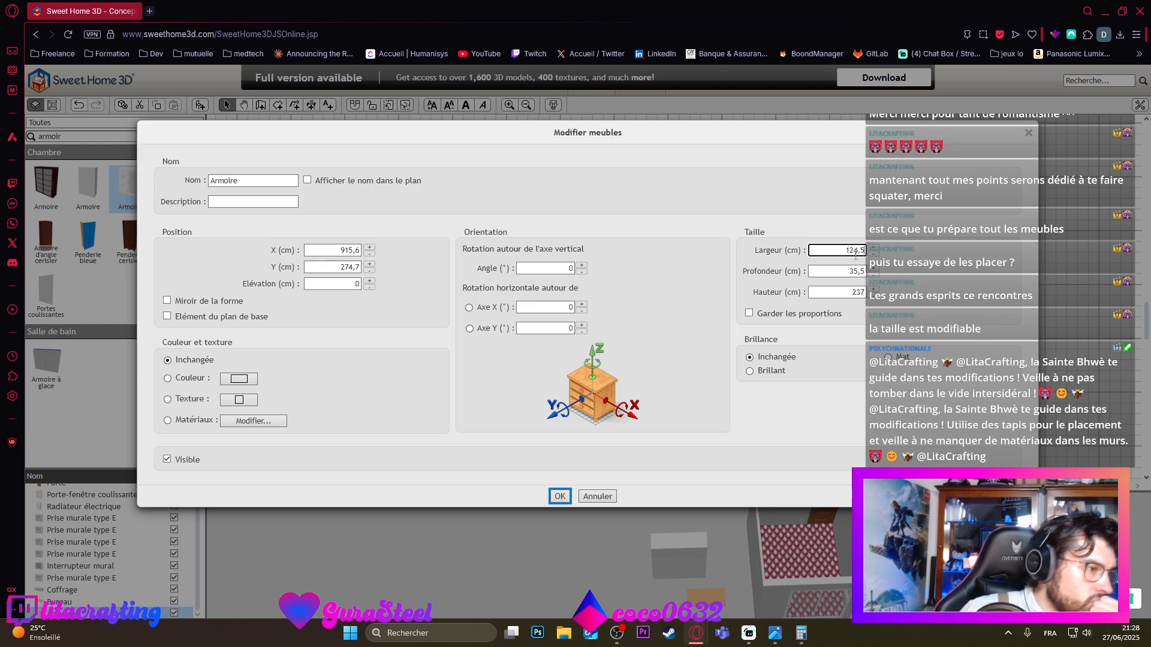
{"action": "left_click", "coordinate": [561, 497]}
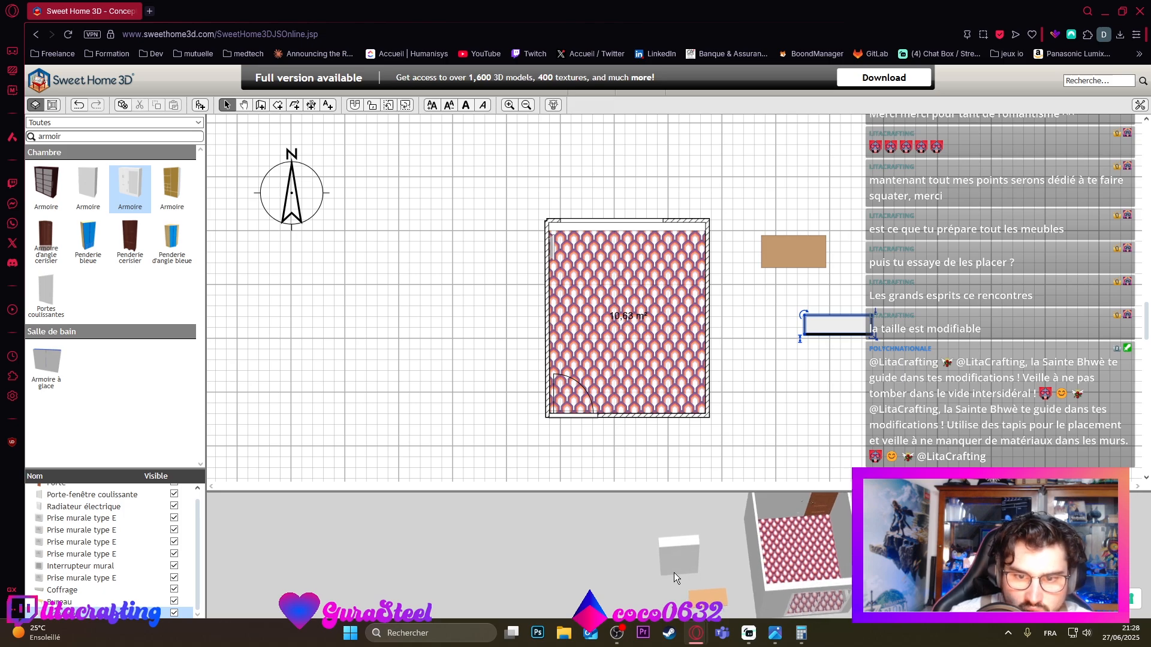
{"action": "left_click_drag", "start_coordinate": [813, 324], "coordinate": [866, 250]}
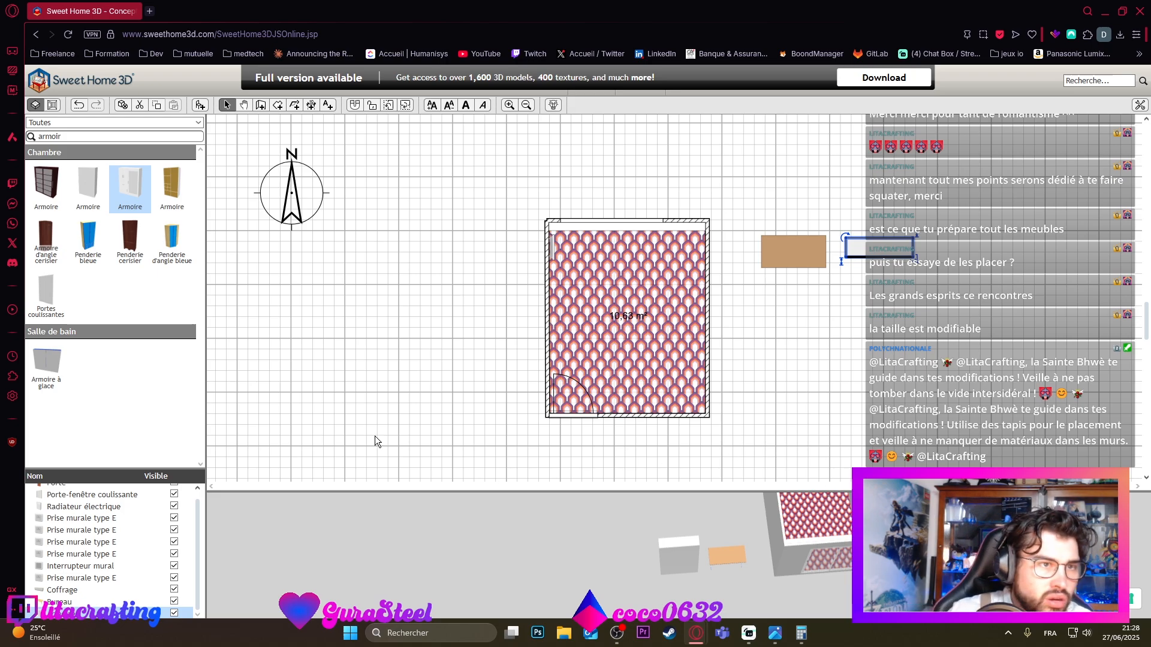
Step: Search the furniture catalogue for "cana" and place the red Clic-clac sofa bed in the plan west of the room
{"action": "double_click", "coordinate": [66, 137]}
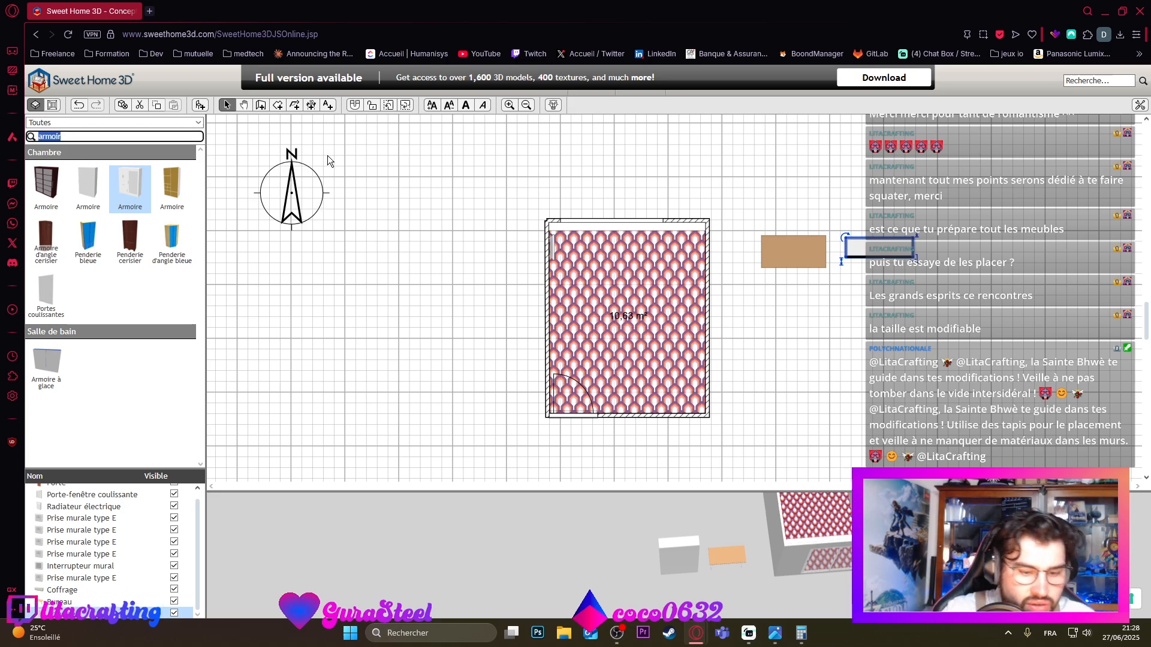
{"action": "type", "text": "cana"}
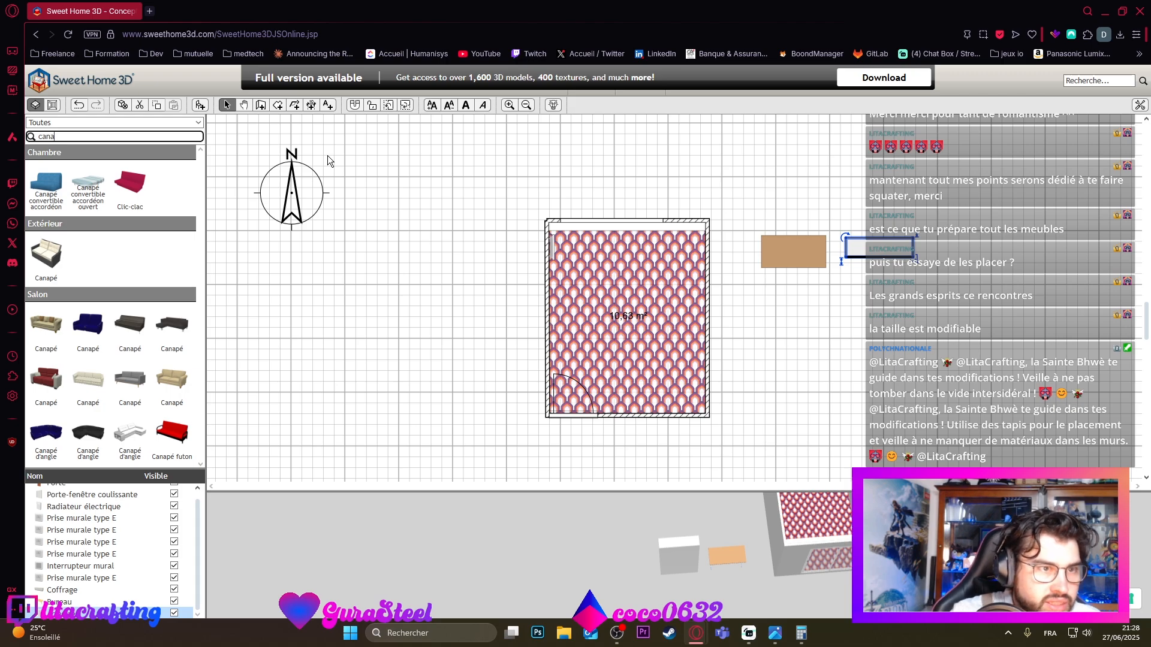
{"action": "left_click", "coordinate": [133, 188]}
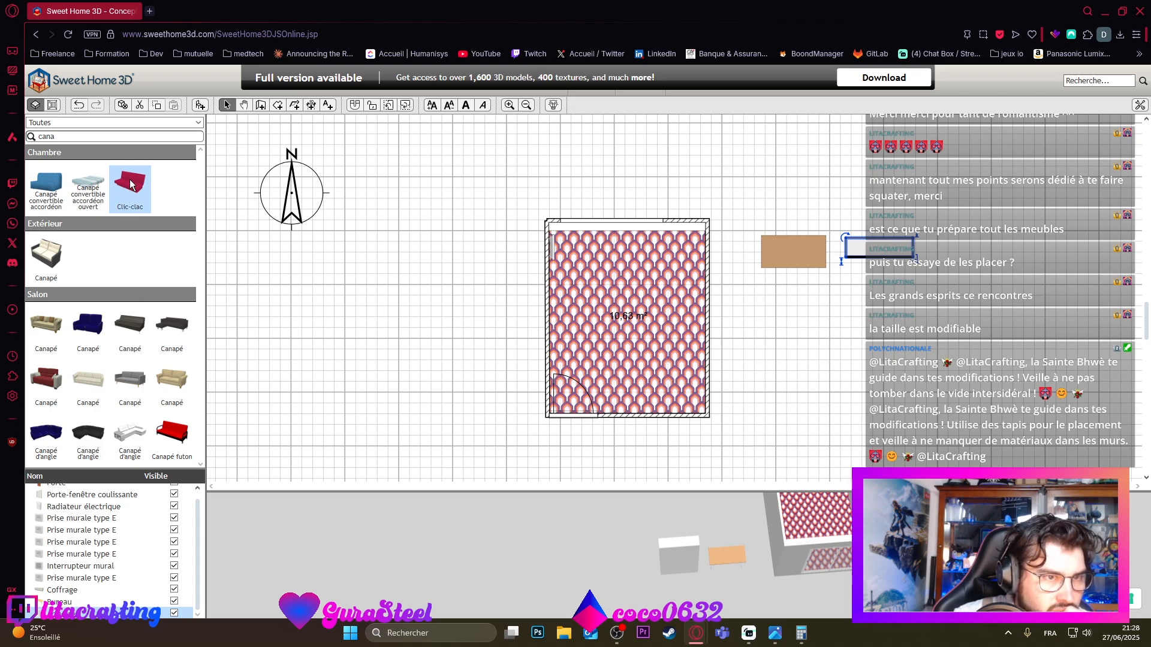
{"action": "left_click_drag", "start_coordinate": [131, 185], "coordinate": [390, 296]}
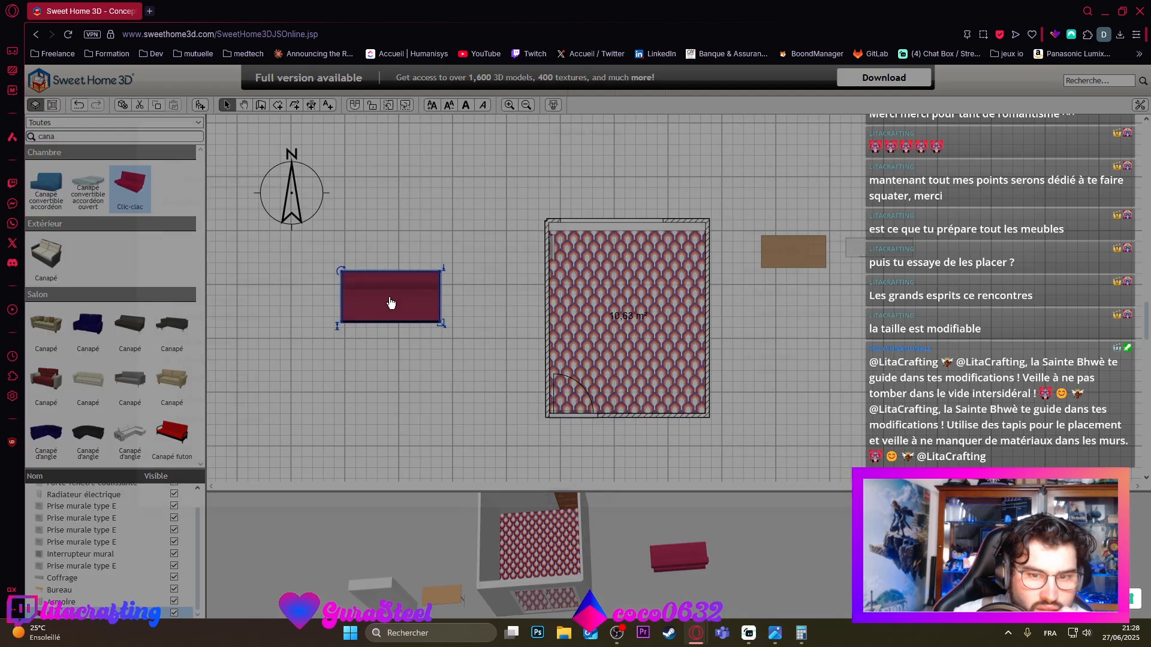
Step: Set the sofa bed to 180 cm wide, 100 cm deep and 93 cm high, and move it just south of the wardrobe
{"action": "double_click", "coordinate": [390, 300]}
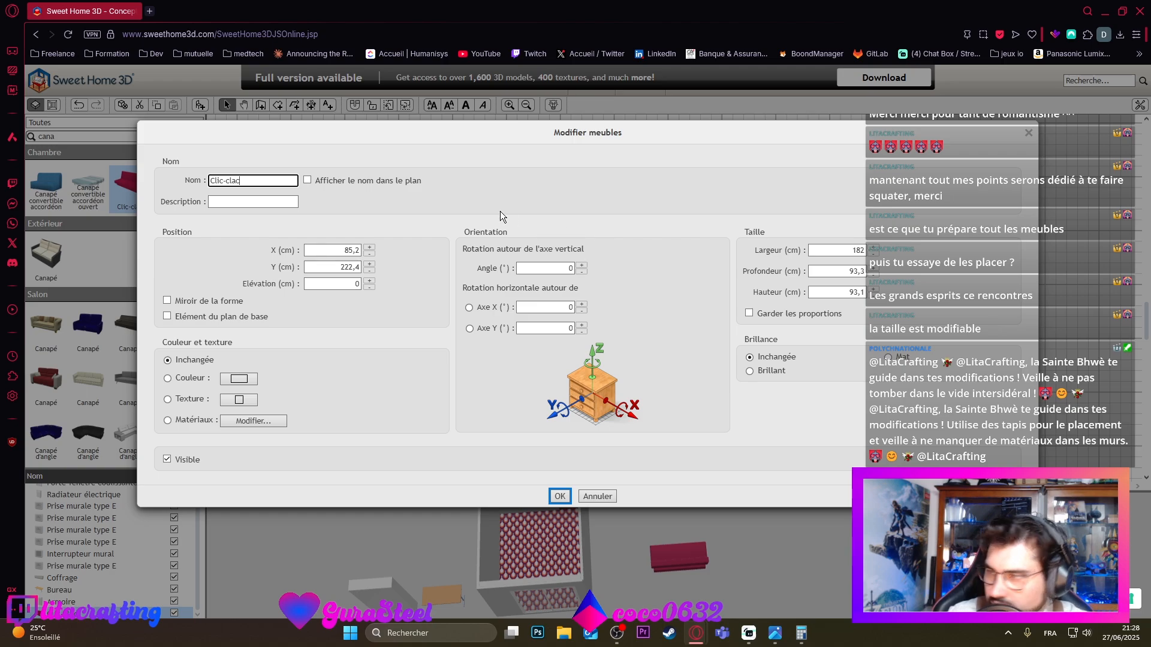
{"action": "left_click", "coordinate": [839, 292]}
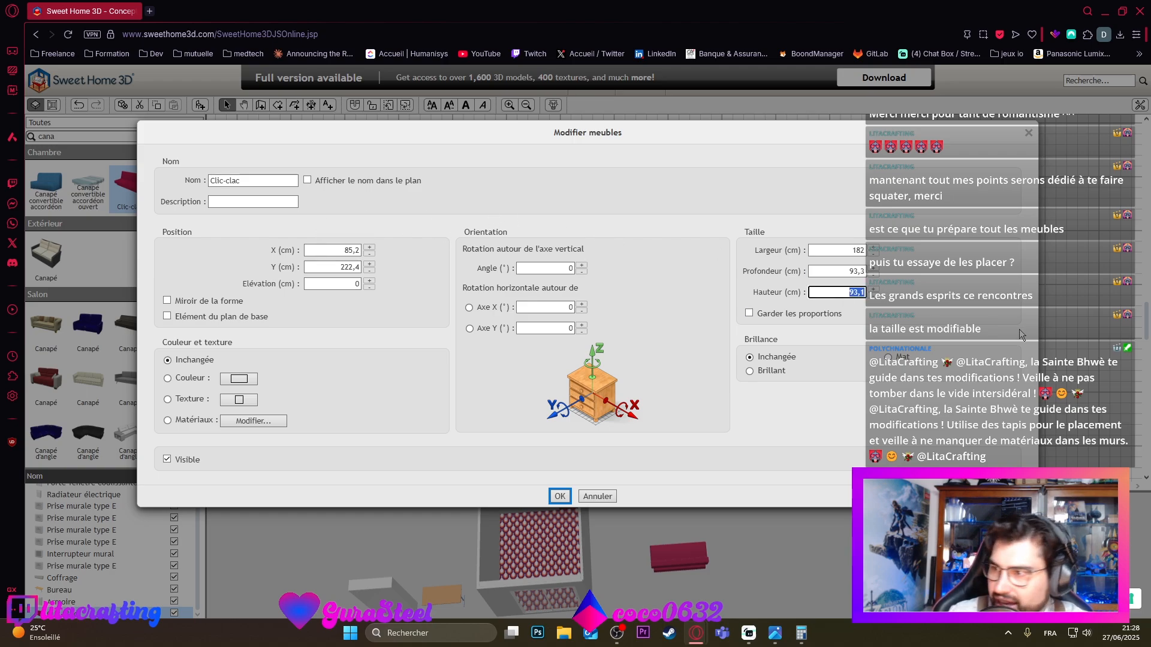
{"action": "type", "text": "93"}
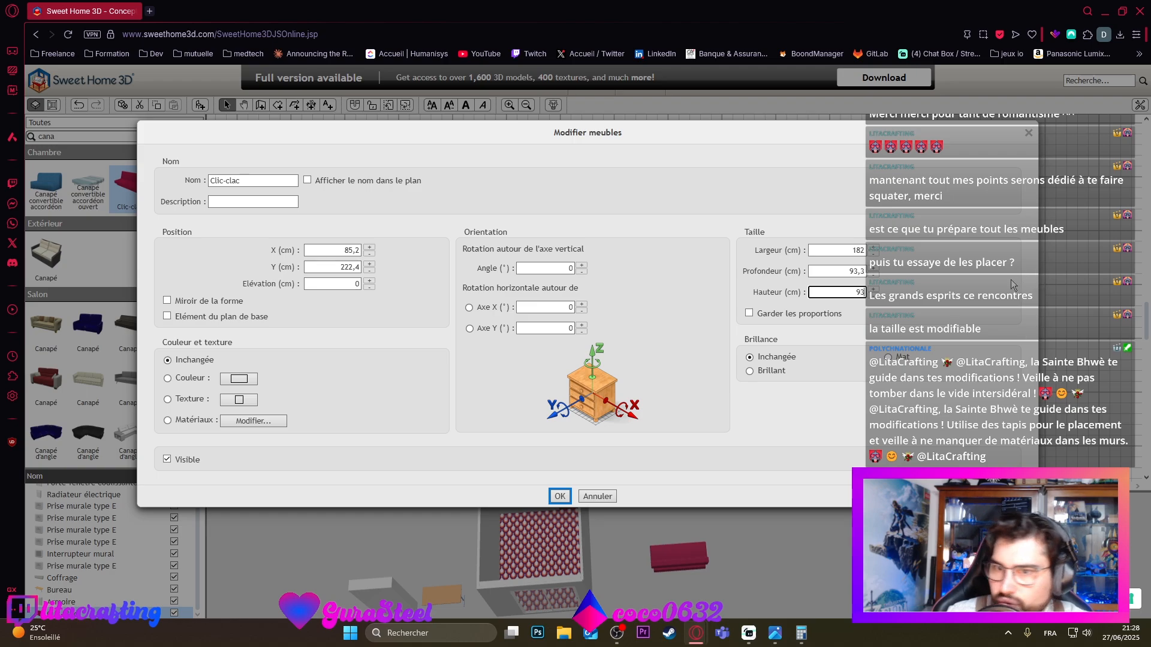
{"action": "left_click", "coordinate": [857, 271]}
{"action": "type", "text": "100"}
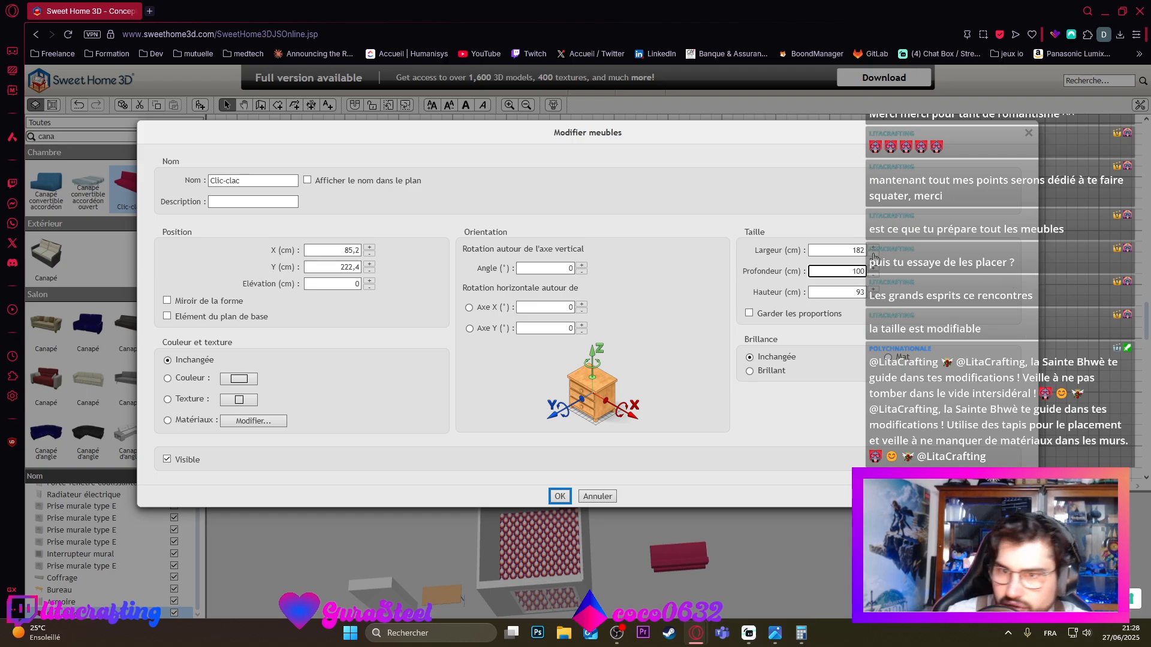
{"action": "key", "text": "shift+Tab"}
{"action": "key", "text": "BackSpace"}
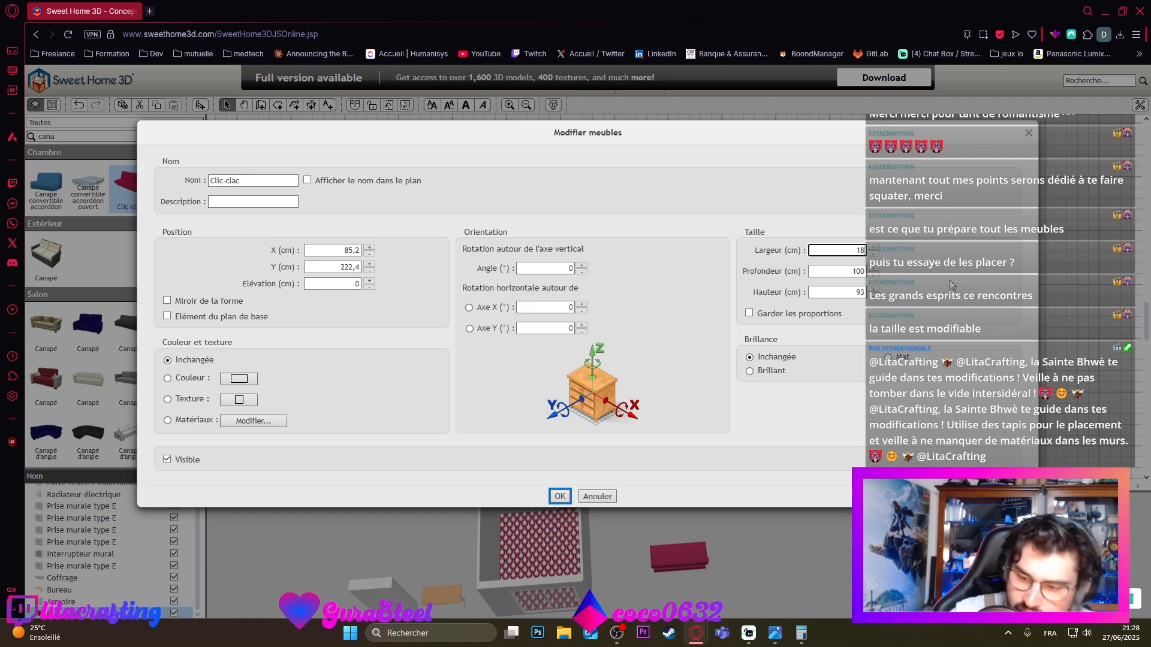
{"action": "type", "text": "0"}
{"action": "left_click", "coordinate": [560, 496]}
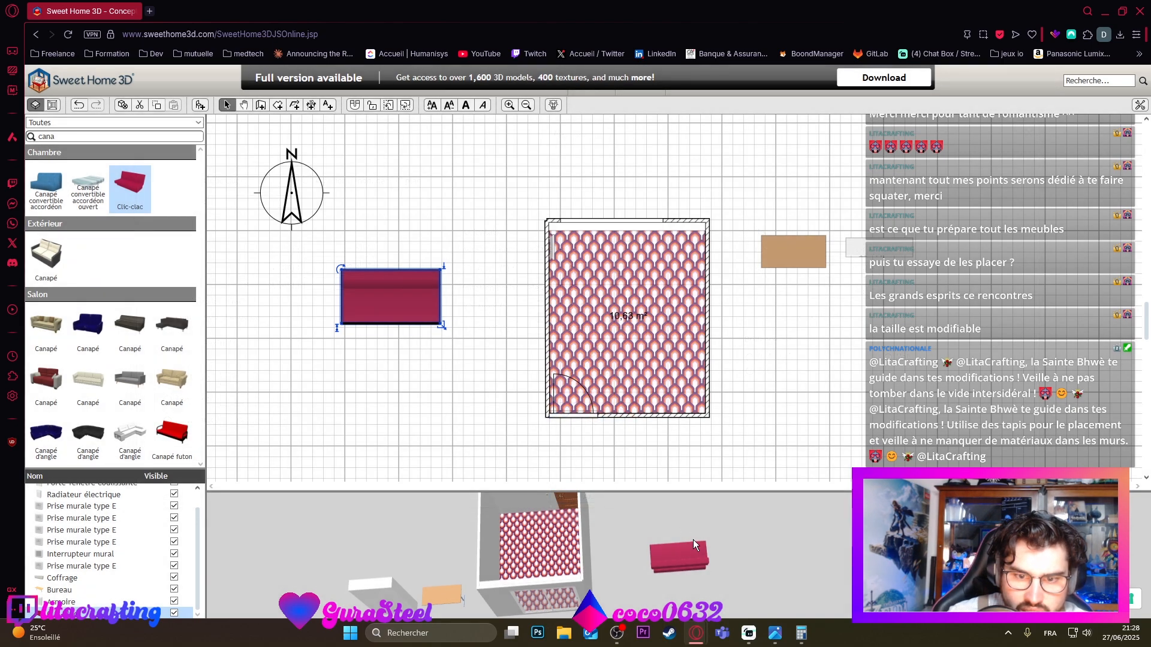
{"action": "left_click_drag", "start_coordinate": [419, 287], "coordinate": [890, 306]}
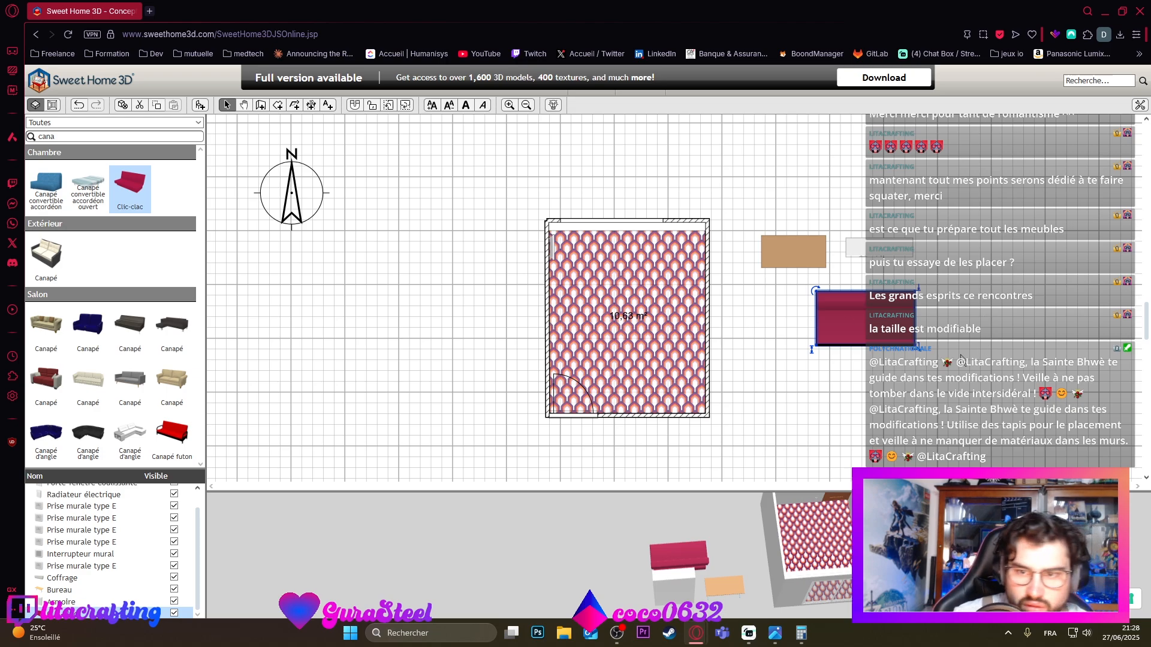
{"action": "mouse_move", "coordinate": [815, 290]}
{"action": "left_mouse_down"}
{"action": "mouse_move", "coordinate": [829, 272]}
{"action": "mouse_move", "coordinate": [734, 259]}
{"action": "mouse_move", "coordinate": [814, 291]}
{"action": "left_mouse_up"}
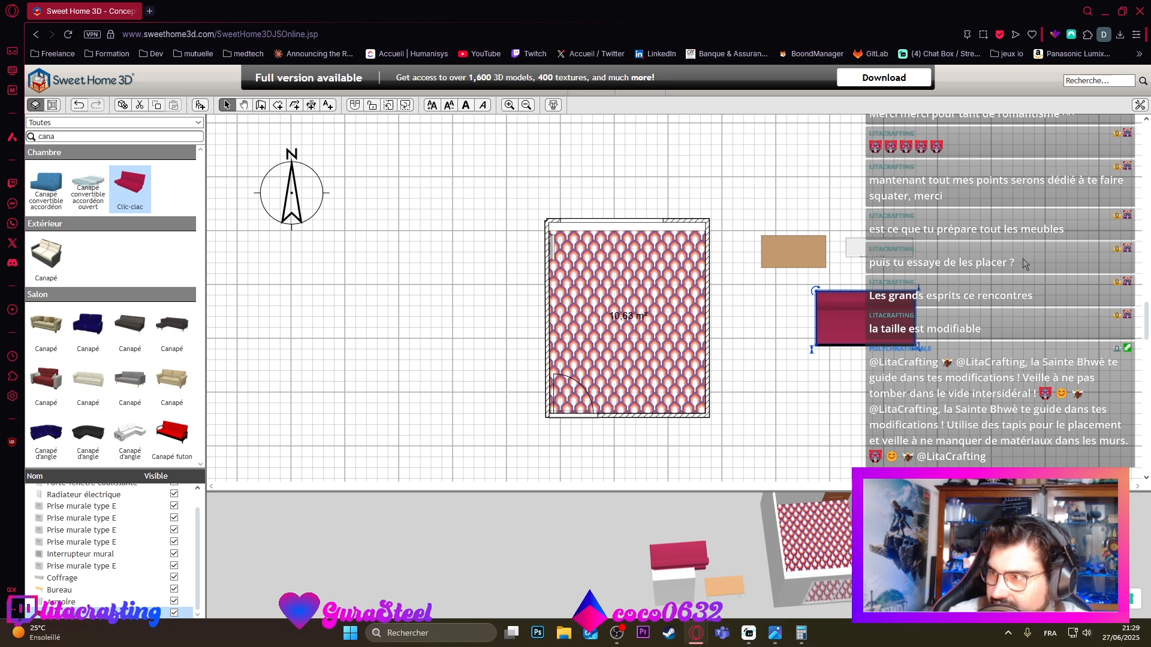
Step: Search the furniture catalogue for "vitrine" and place the black-framed glazed wall cabinet in the plan west of the room
{"action": "double_click", "coordinate": [120, 134]}
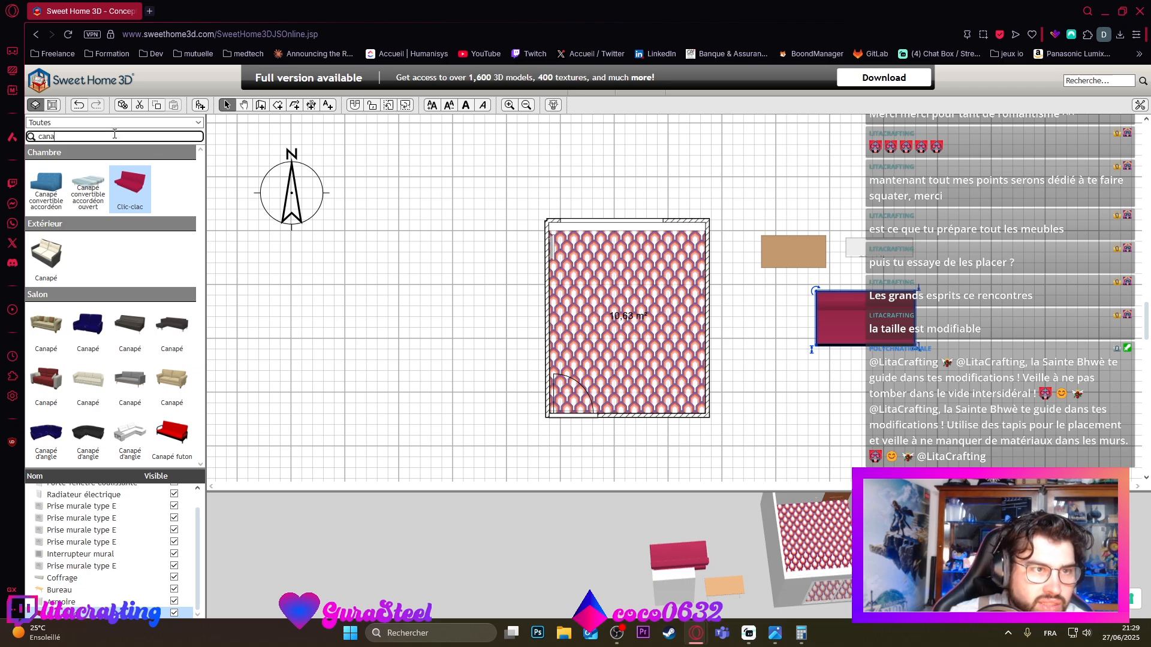
{"action": "type", "text": "vit"}
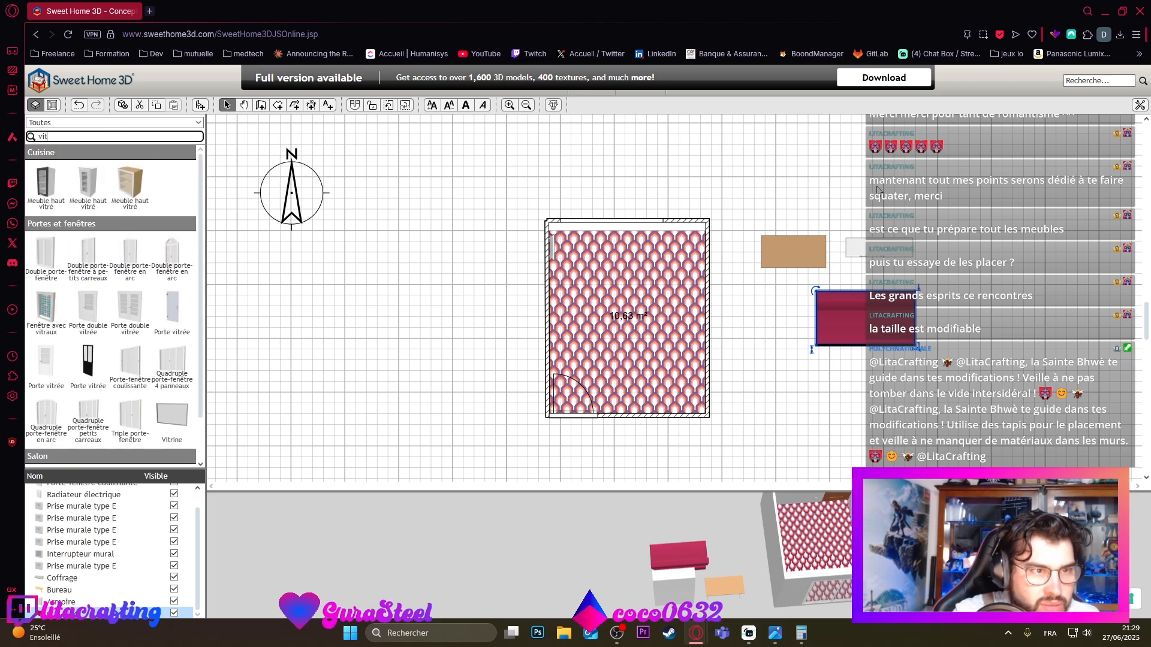
{"action": "type", "text": "rine"}
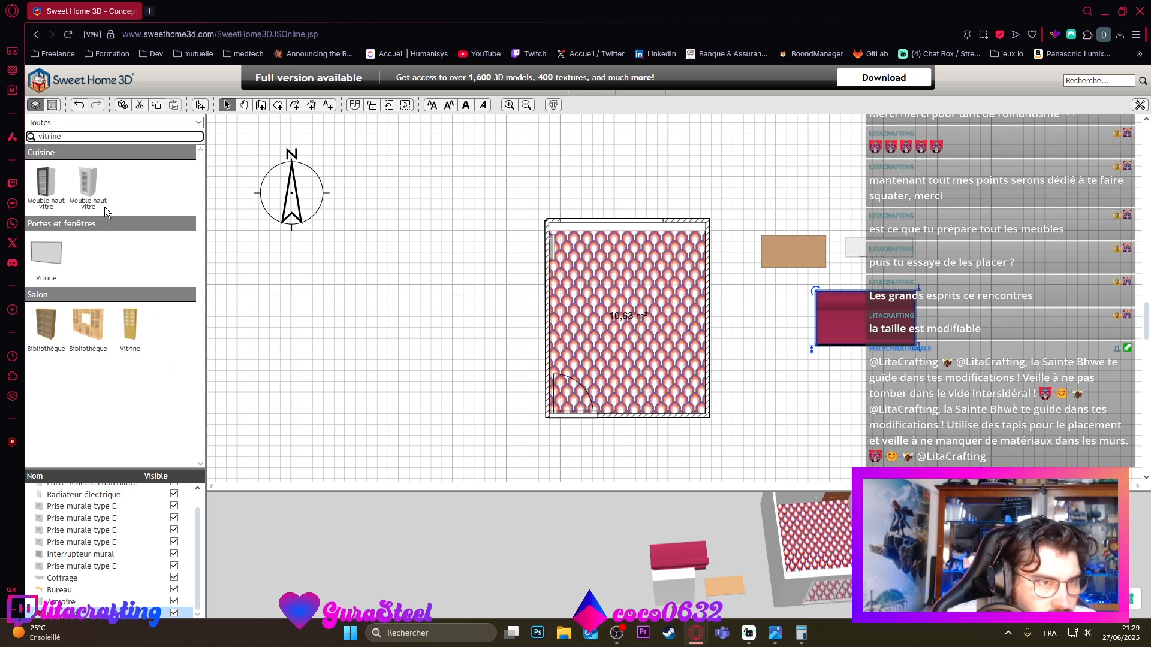
{"action": "left_click", "coordinate": [51, 182]}
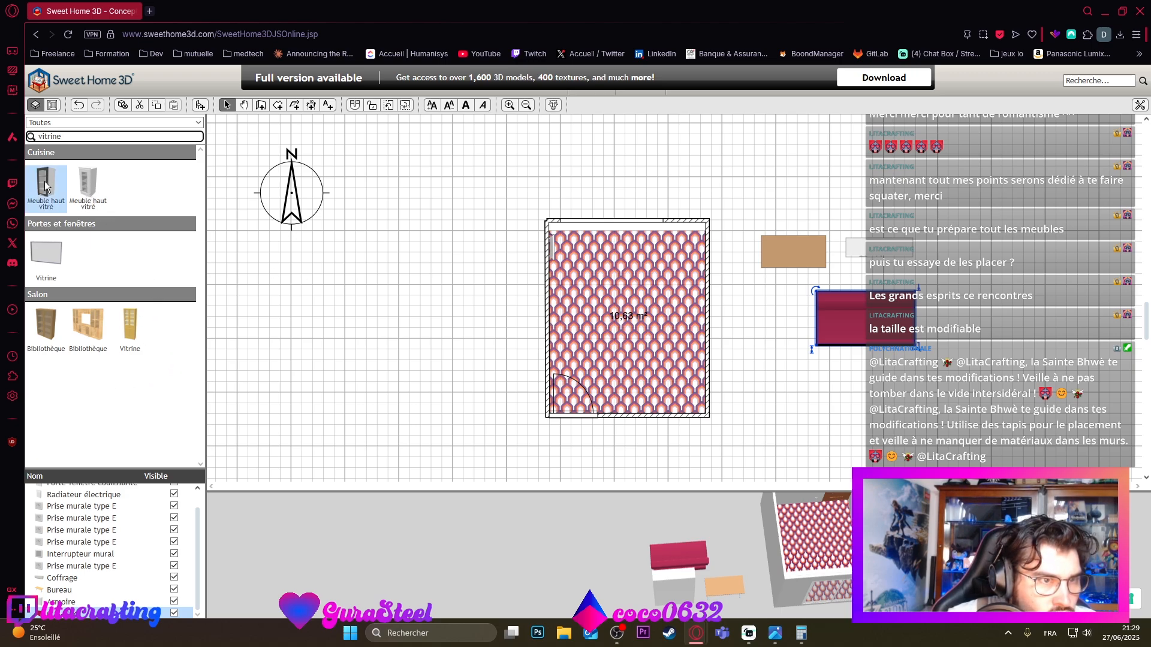
{"action": "left_click_drag", "start_coordinate": [44, 182], "coordinate": [364, 297]}
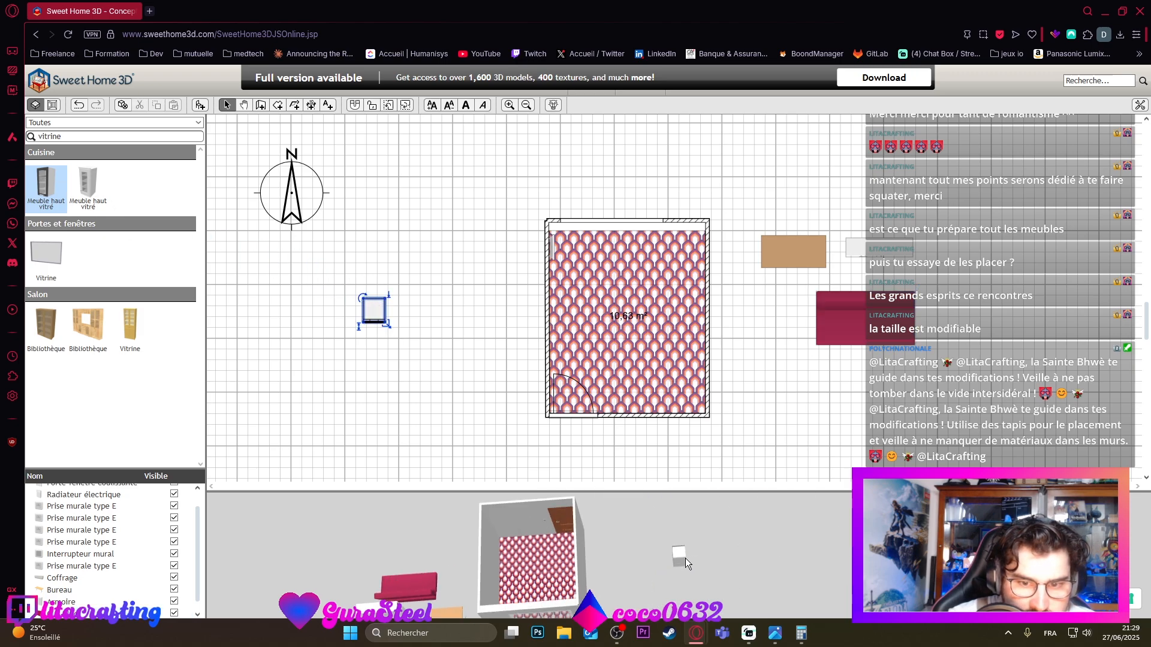
{"action": "mouse_move", "coordinate": [685, 558]}
{"action": "left_mouse_down"}
{"action": "mouse_move", "coordinate": [664, 351]}
{"action": "mouse_move", "coordinate": [925, 414]}
{"action": "mouse_move", "coordinate": [744, 549]}
{"action": "mouse_move", "coordinate": [761, 546]}
{"action": "mouse_move", "coordinate": [770, 538]}
{"action": "mouse_move", "coordinate": [559, 598]}
{"action": "mouse_move", "coordinate": [661, 590]}
{"action": "mouse_move", "coordinate": [677, 547]}
{"action": "left_mouse_up"}
Step: Rename the new glazed cabinet as "vitrine"
{"action": "double_click", "coordinate": [374, 310]}
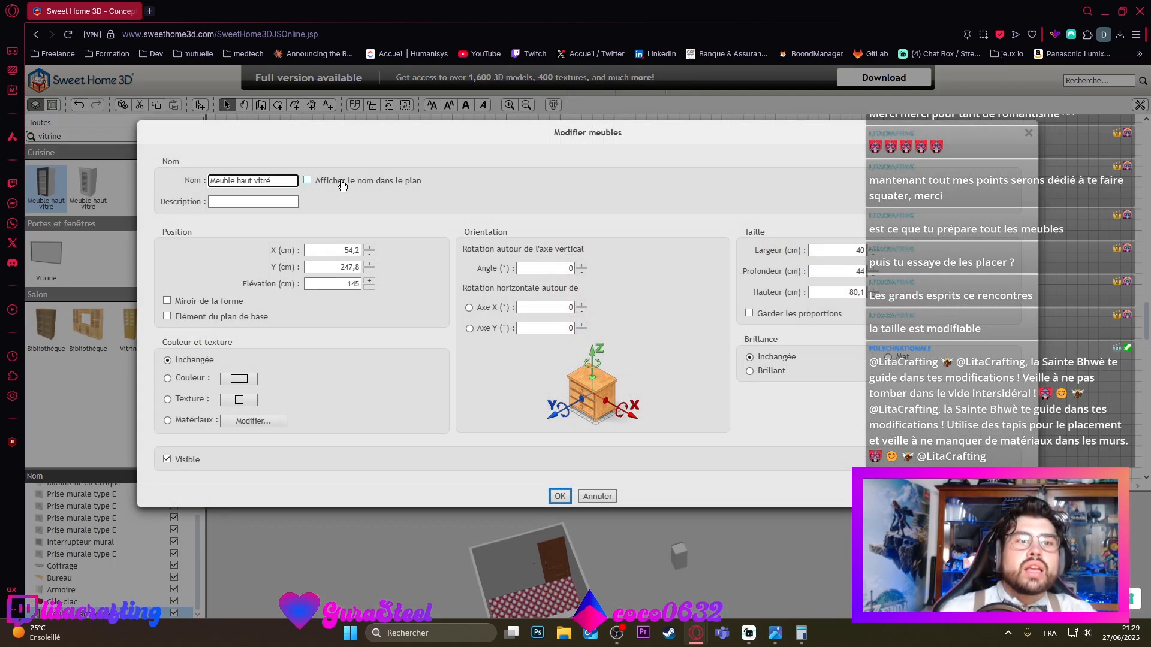
{"action": "triple_click", "coordinate": [282, 181]}
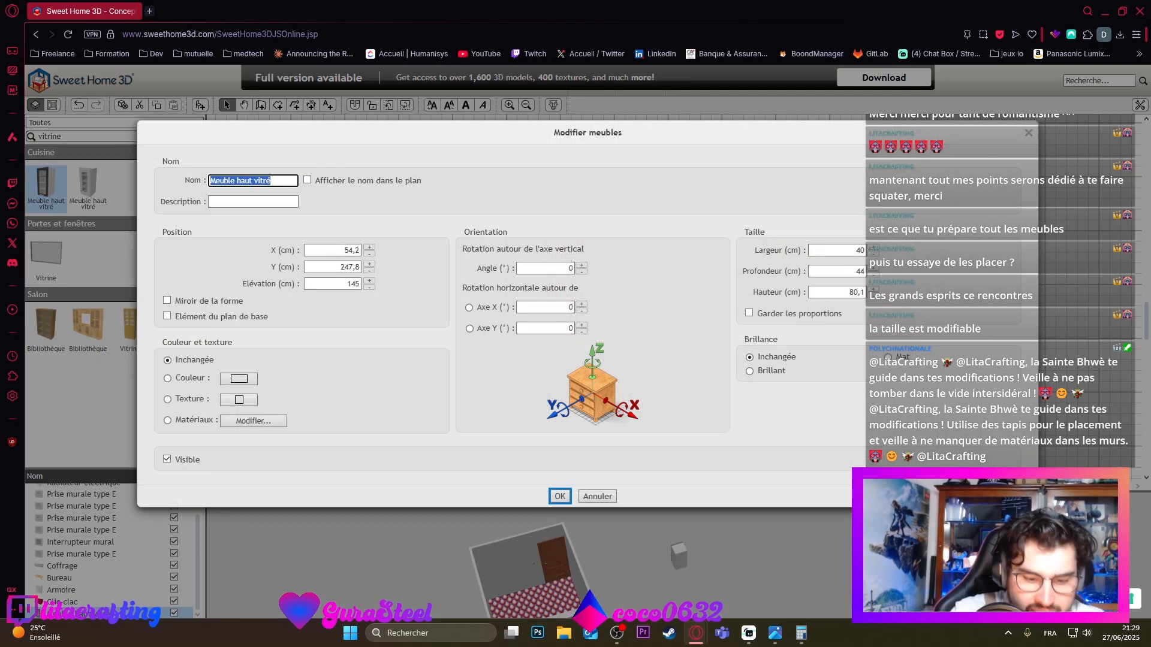
{"action": "type", "text": "vio"}
{"action": "type", "text": "ri"}
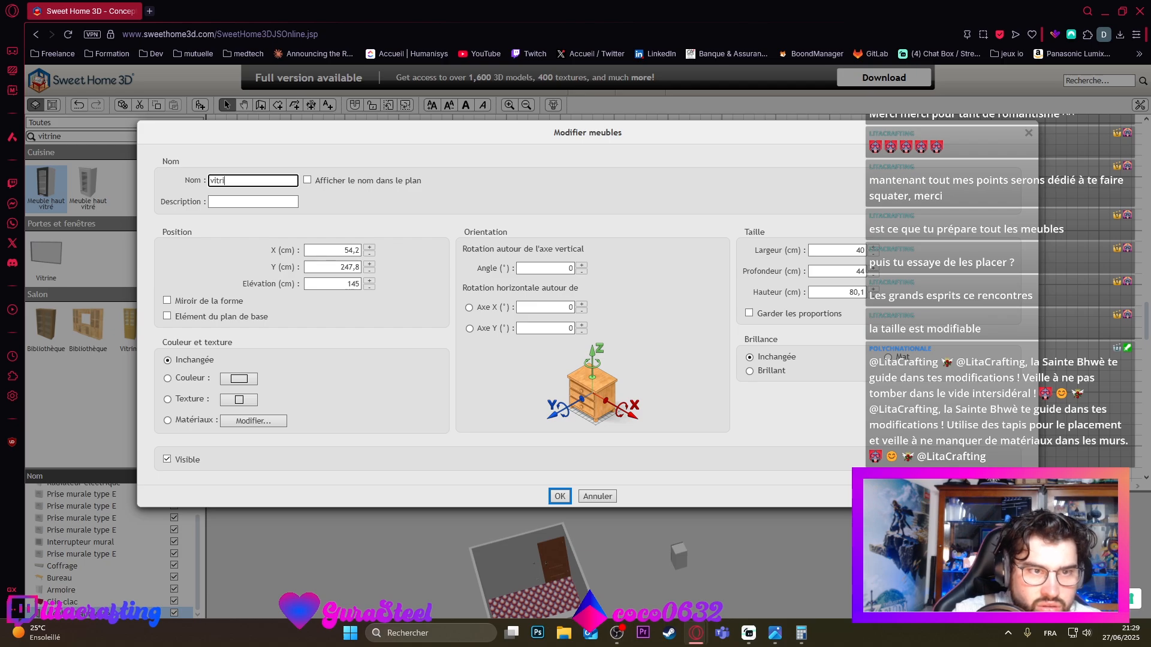
{"action": "type", "text": "ne"}
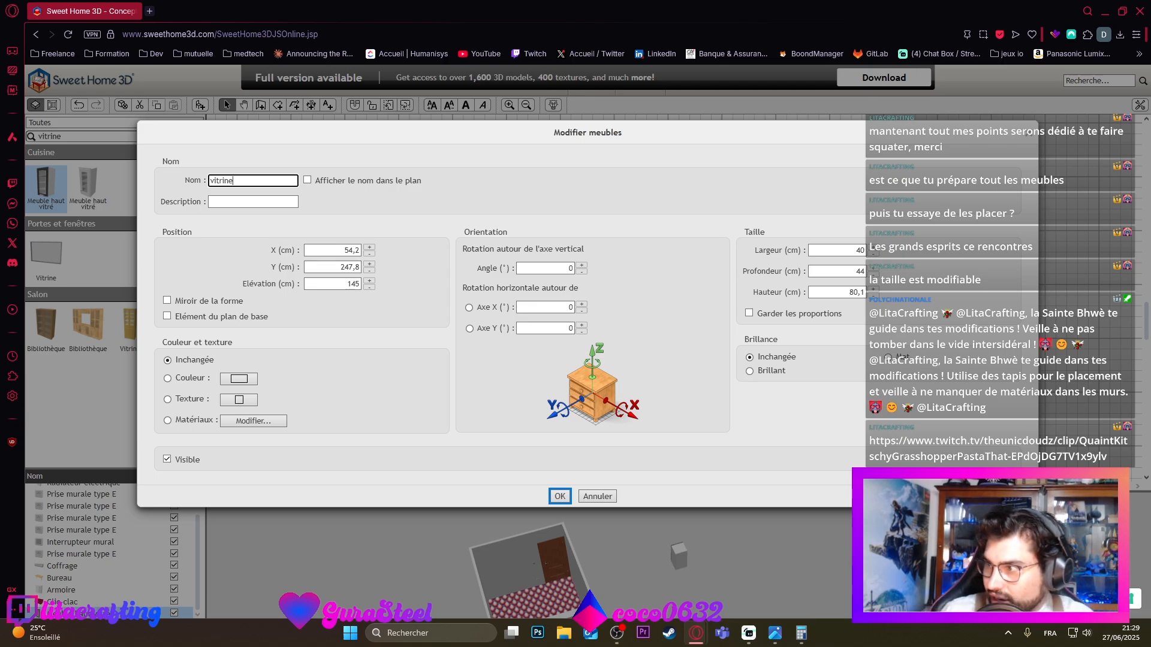
Step: Set the display cabinet's height to 80 cm, depth to 21 cm and width to 69.5 cm
{"action": "left_click", "coordinate": [854, 250]}
{"action": "left_click", "coordinate": [850, 292]}
{"action": "type", "text": "8"}
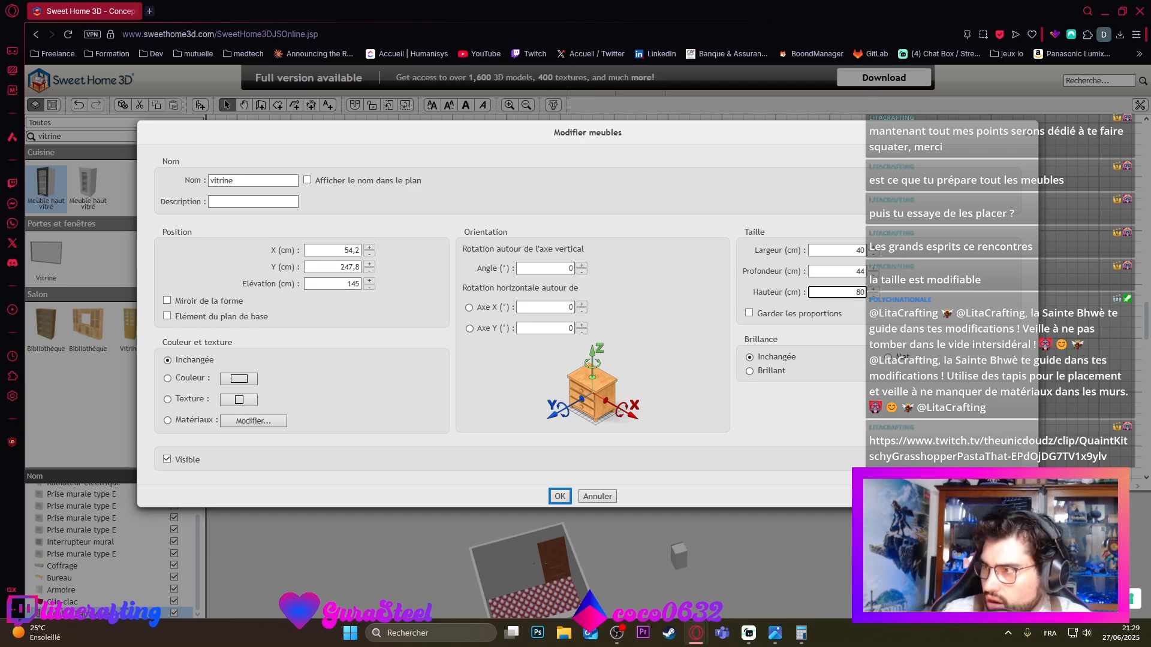
{"action": "left_click", "coordinate": [854, 271]}
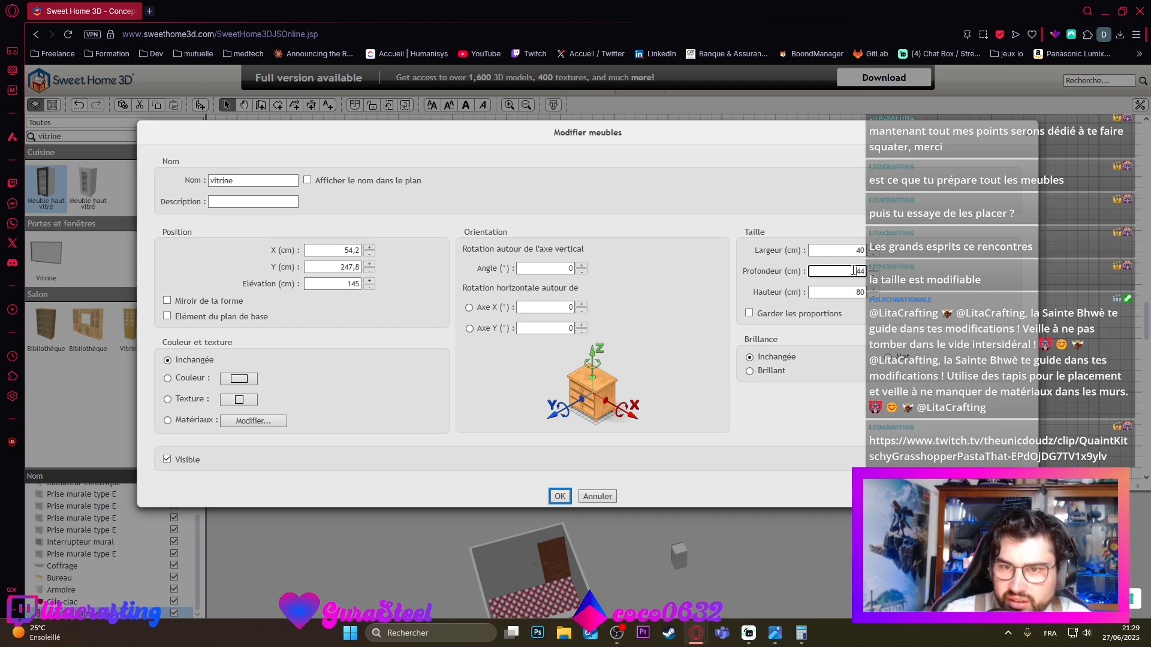
{"action": "type", "text": "21"}
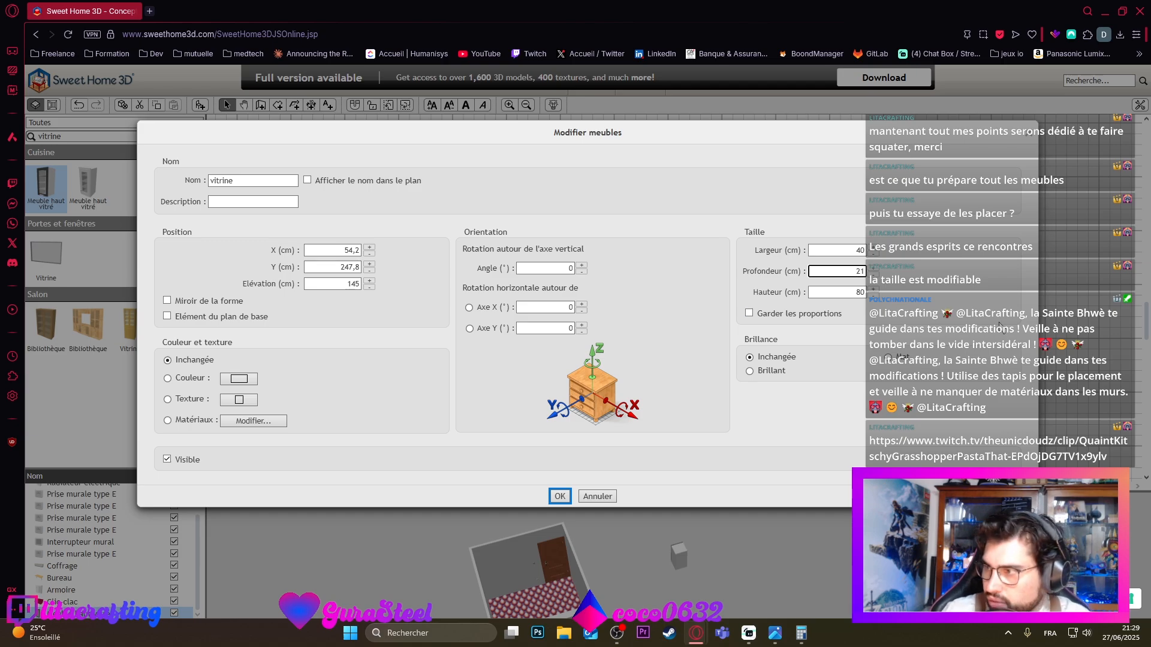
{"action": "left_click", "coordinate": [855, 250]}
{"action": "type", "text": "9"}
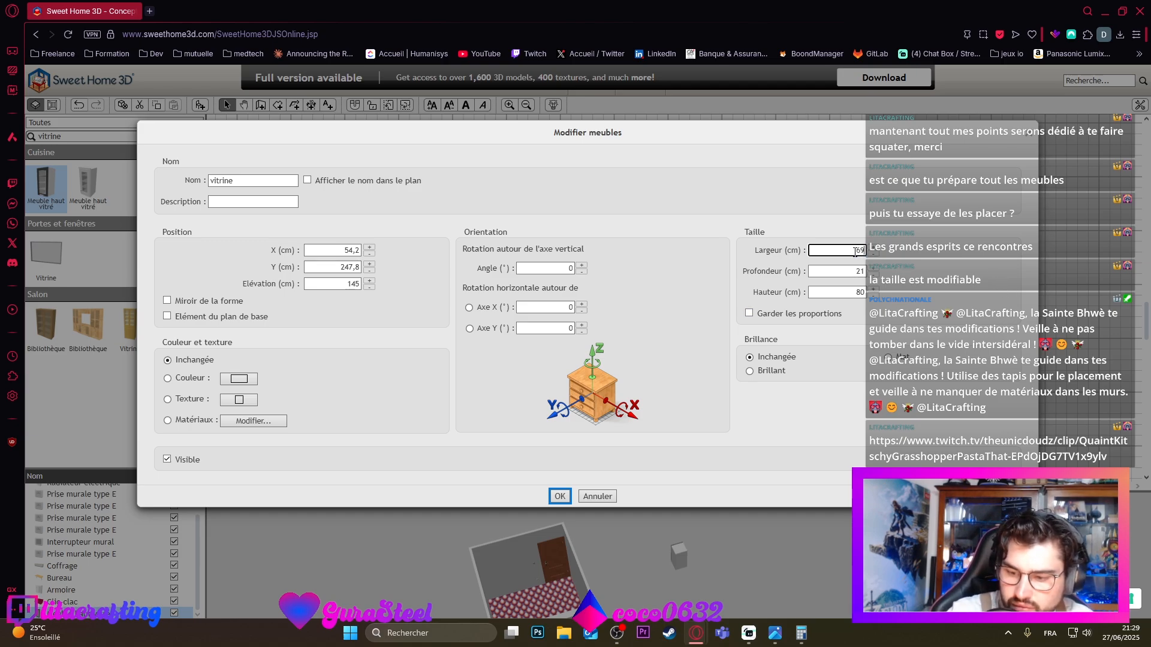
{"action": "type", "text": ",5"}
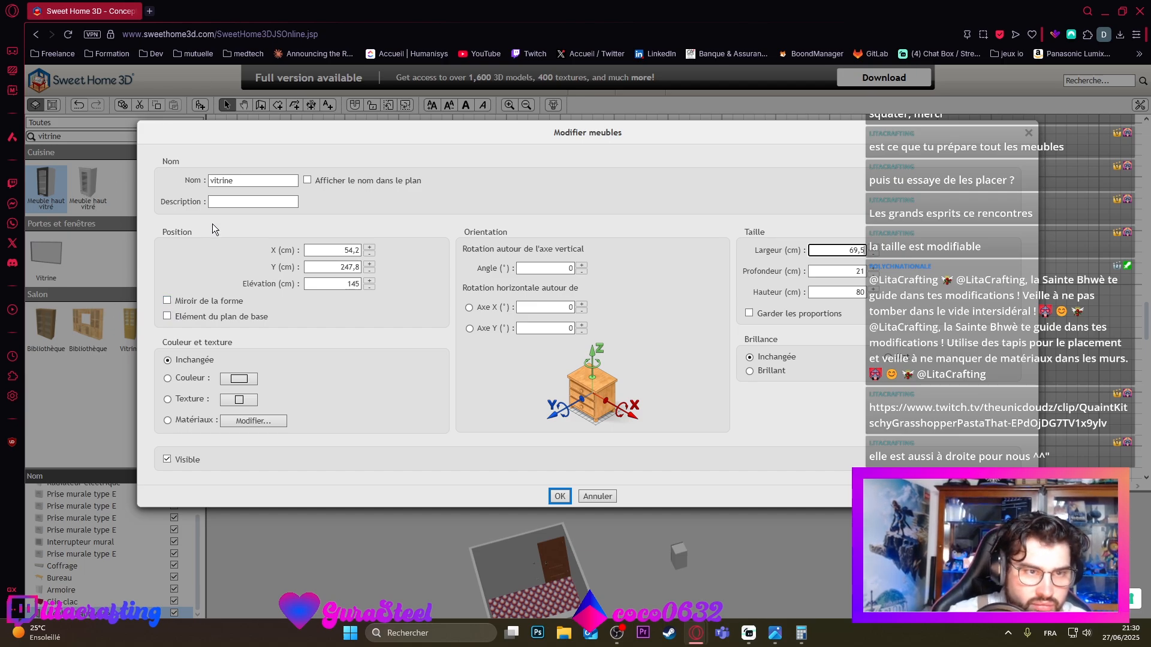
Step: Rename the display cabinet as "Vitrine droite" and move it beside the wardrobe on its east side
{"action": "left_click", "coordinate": [220, 181]}
{"action": "key", "text": "BackSpace"}
{"action": "type", "text": "Vitrine "}
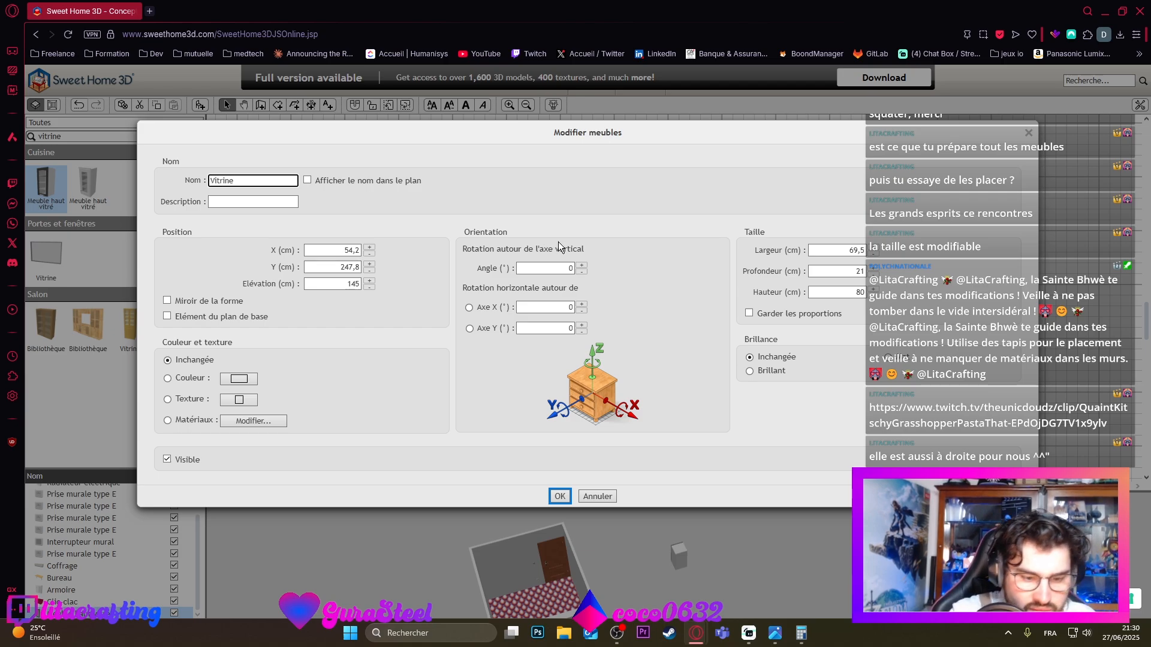
{"action": "type", "text": "droite"}
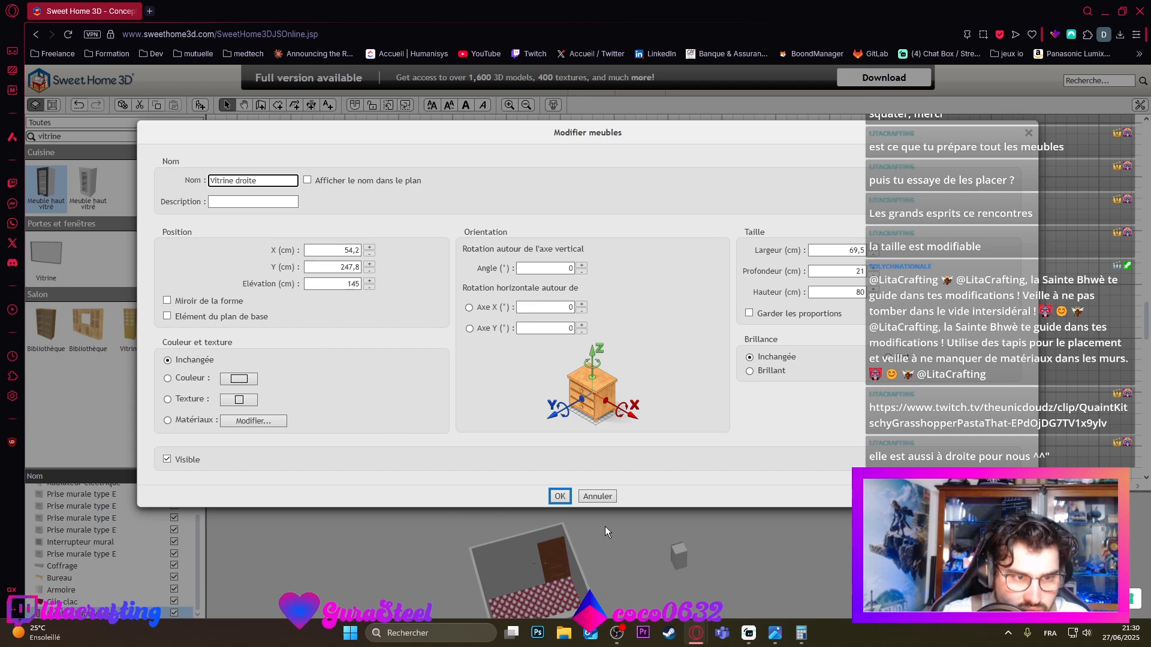
{"action": "left_click", "coordinate": [560, 496]}
{"action": "left_click_drag", "start_coordinate": [673, 567], "coordinate": [767, 575]}
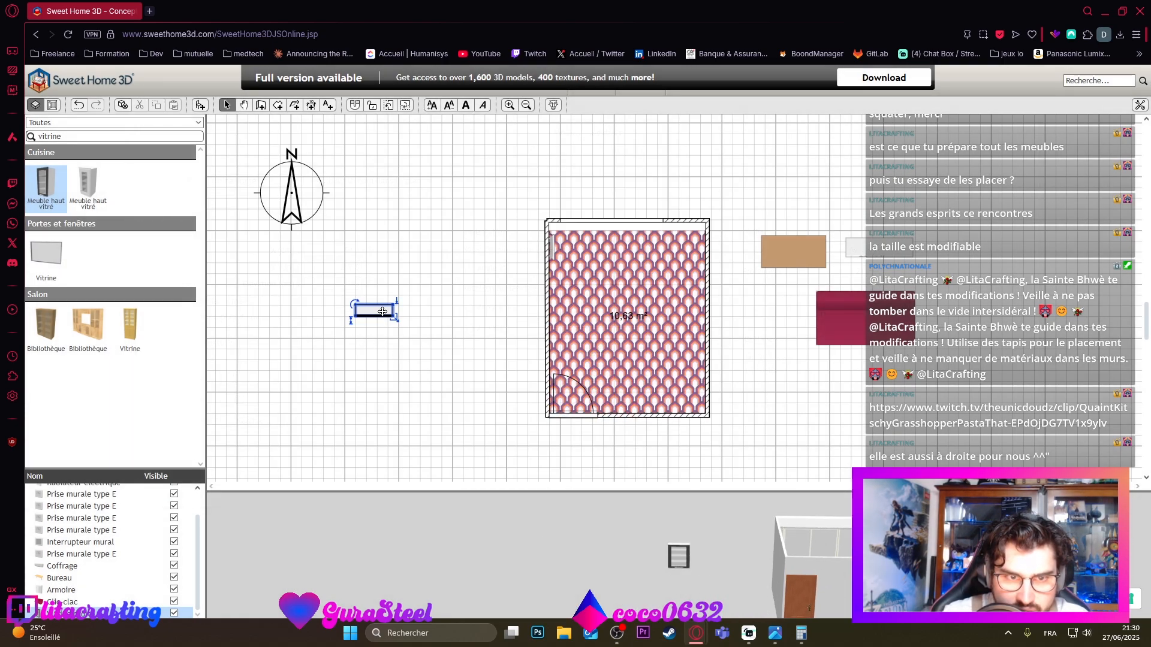
{"action": "left_click_drag", "start_coordinate": [382, 311], "coordinate": [966, 249]}
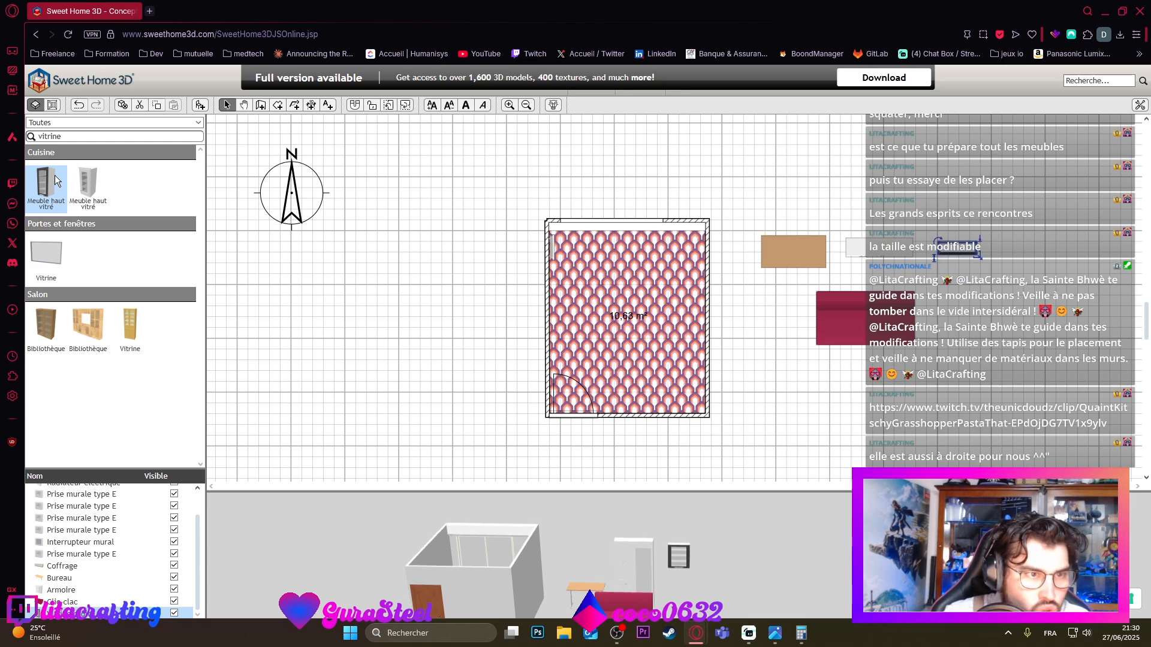
Step: Place a second black-framed glazed wall cabinet in the plan west of the room and name it "Vitrine gauche"
{"action": "left_click_drag", "start_coordinate": [56, 180], "coordinate": [412, 278]}
{"action": "double_click", "coordinate": [420, 286]}
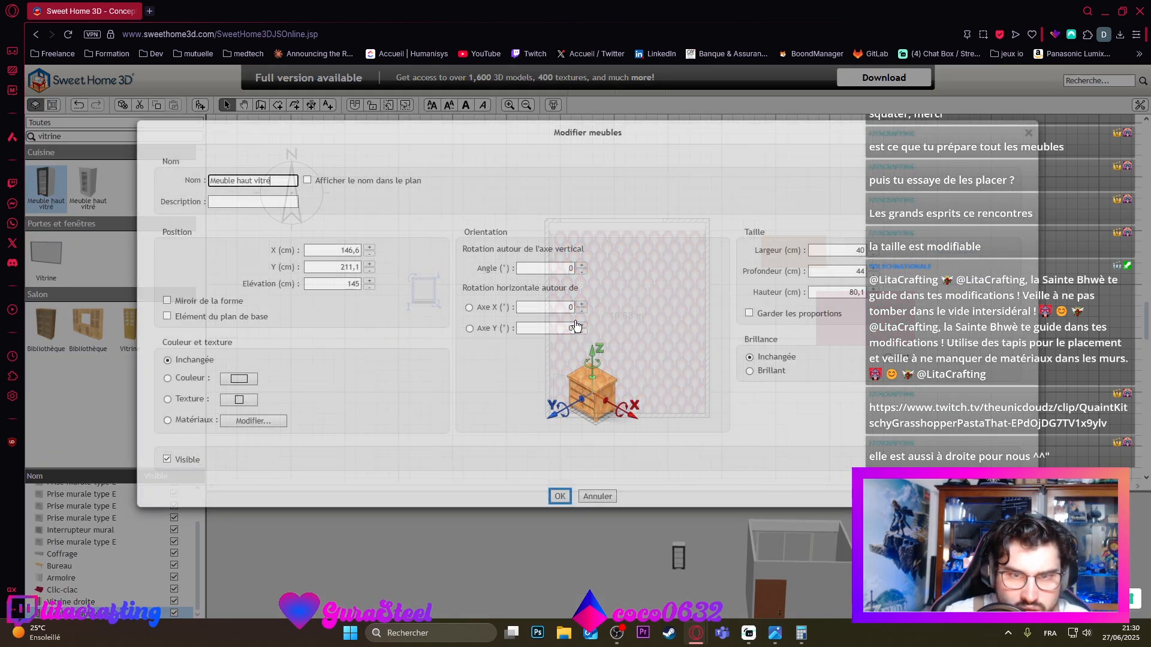
{"action": "triple_click", "coordinate": [278, 180]}
{"action": "type", "text": "V"}
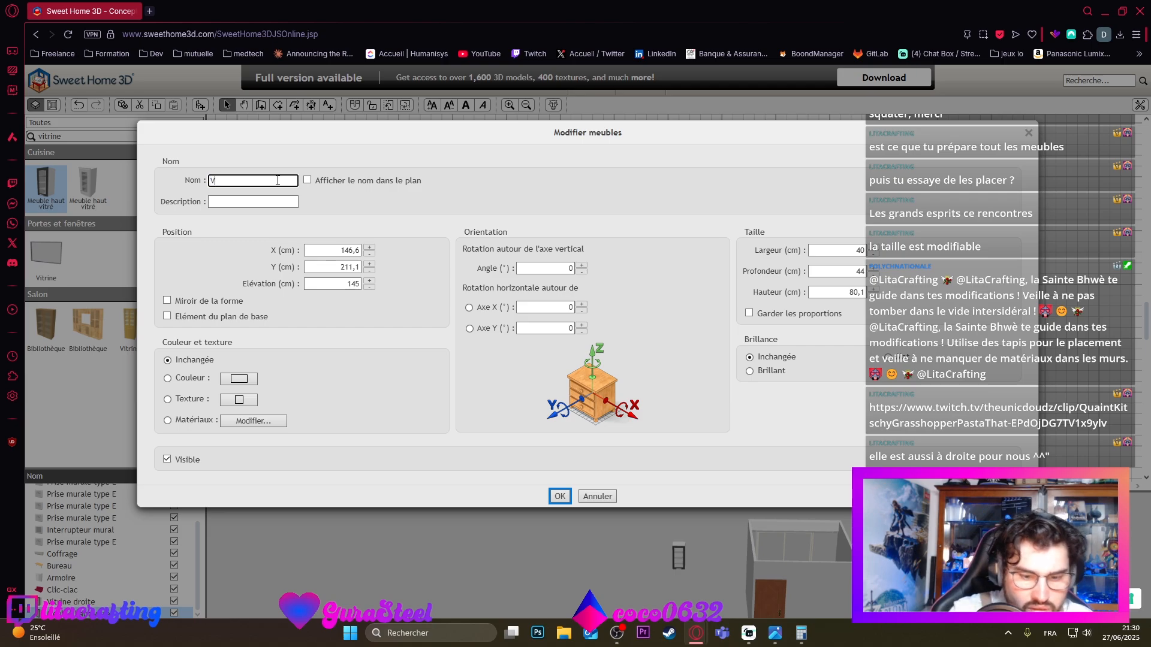
{"action": "type", "text": "itrine "}
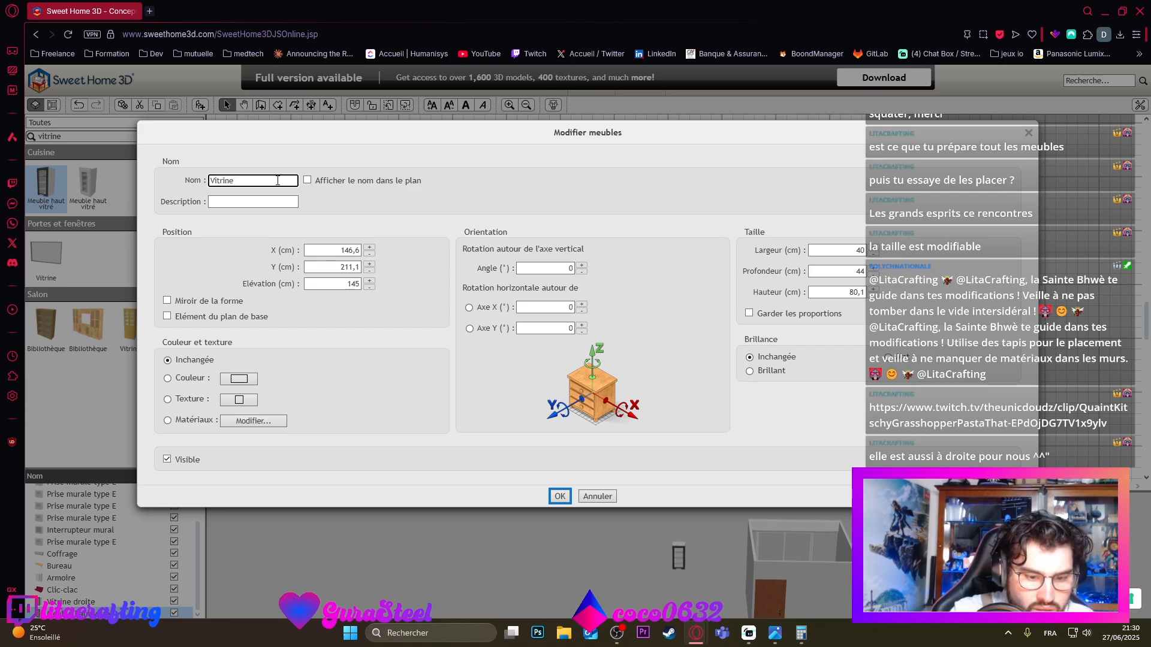
{"action": "type", "text": "gauche"}
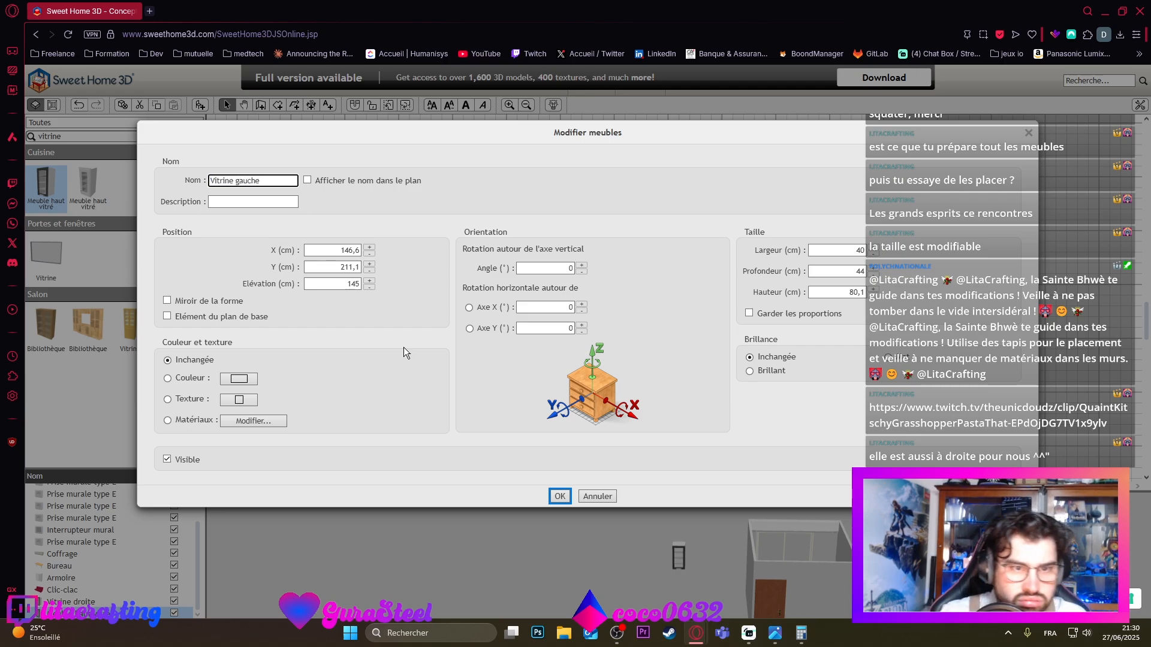
Step: Set the Vitrine gauche cabinet's width to 70 cm, depth to 20,5 cm and height to 79,7 cm, and apply the changes
{"action": "left_click", "coordinate": [860, 250]}
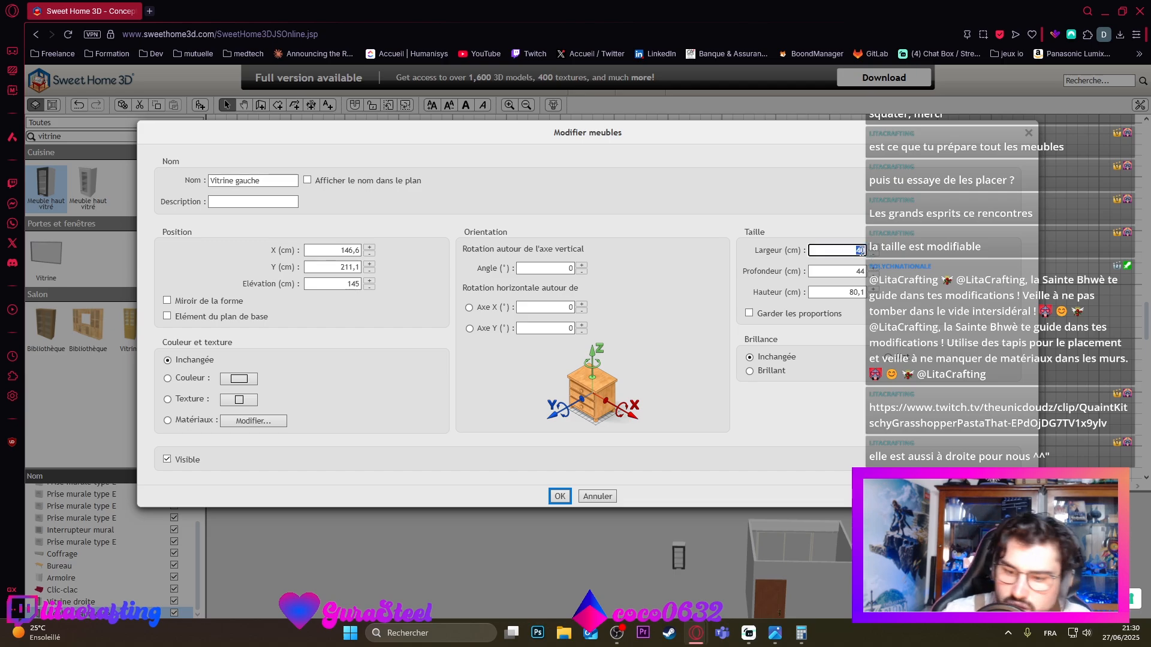
{"action": "type", "text": "70"}
{"action": "left_click", "coordinate": [860, 272]}
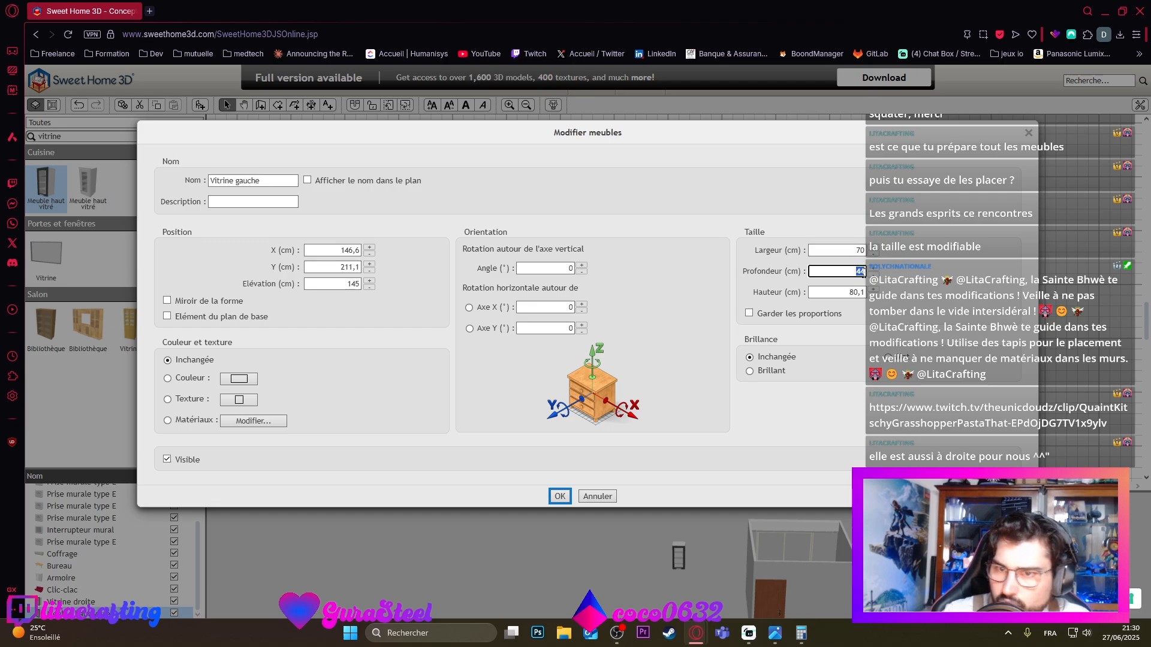
{"action": "type", "text": "20"}
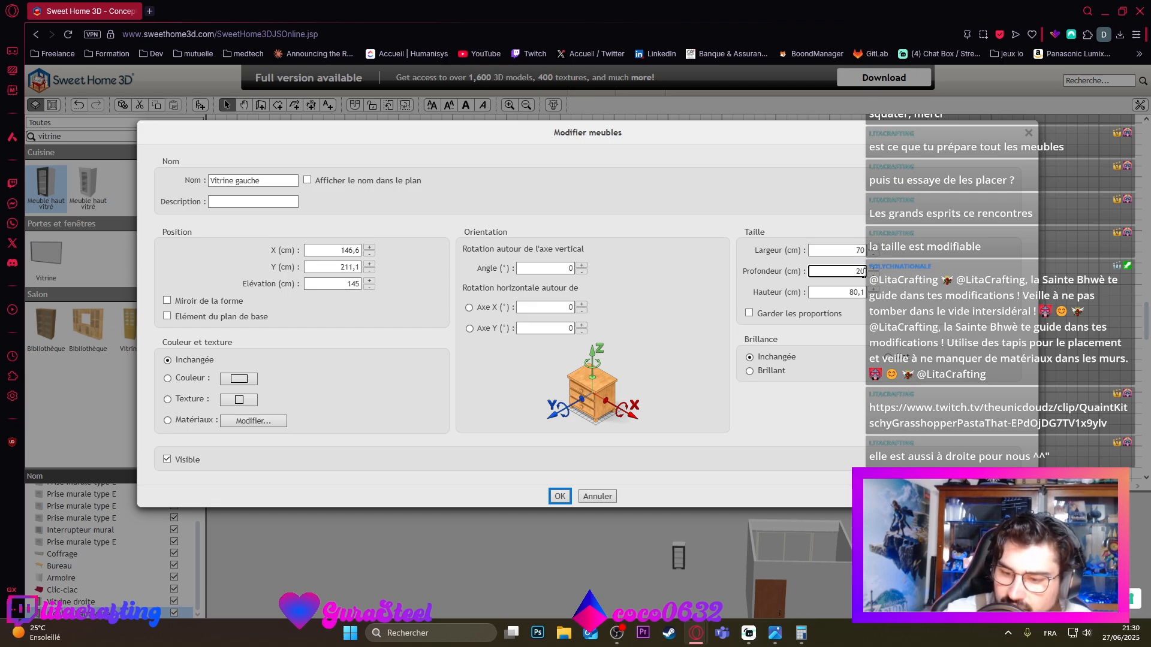
{"action": "type", "text": ",5"}
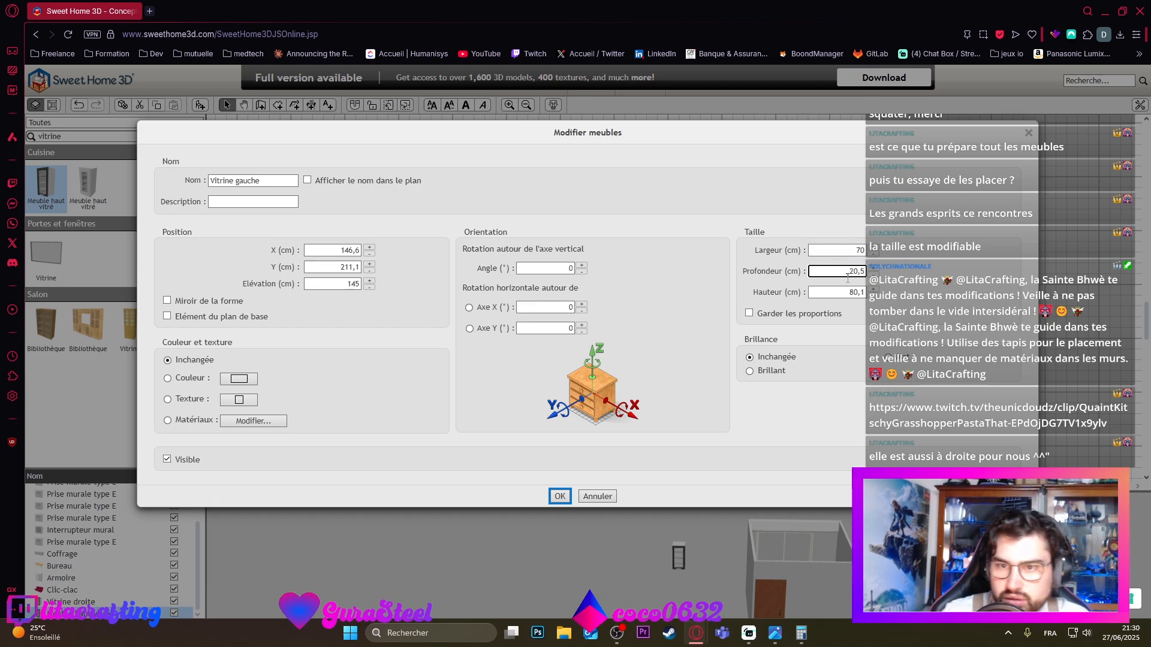
{"action": "left_click", "coordinate": [855, 291]}
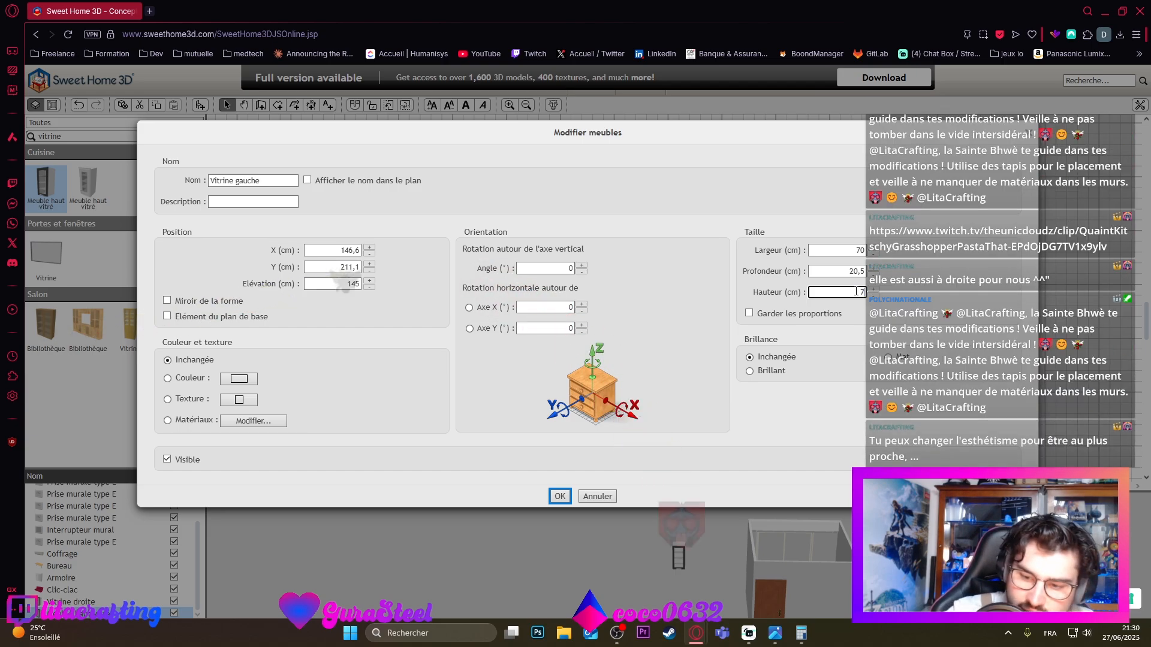
{"action": "type", "text": "79,7"}
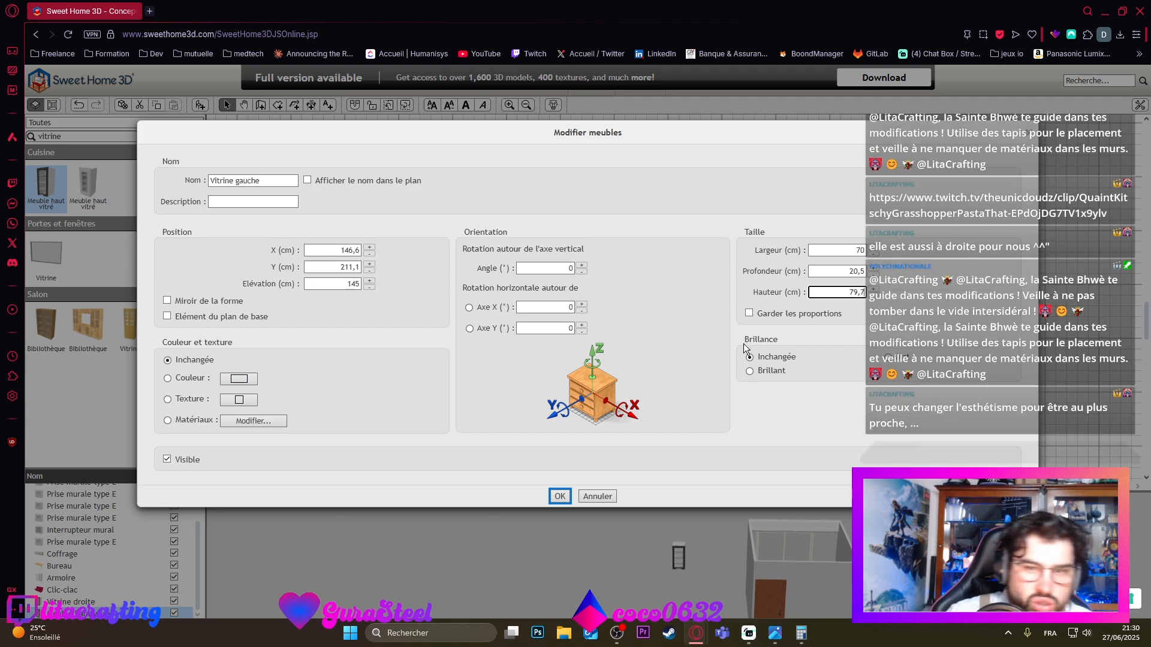
{"action": "left_click", "coordinate": [560, 495]}
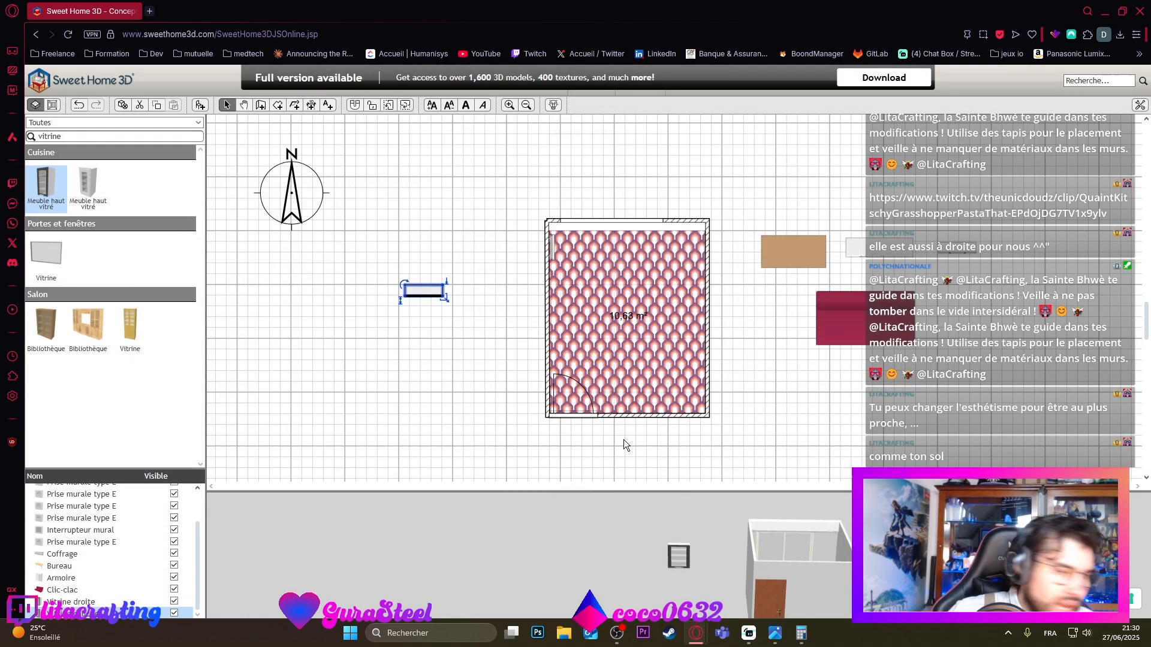
Step: Move the resized Vitrine gauche across the plan to sit beside Vitrine droite, outside the room, and check the furniture in the 3D view
{"action": "left_click_drag", "start_coordinate": [440, 293], "coordinate": [997, 226]}
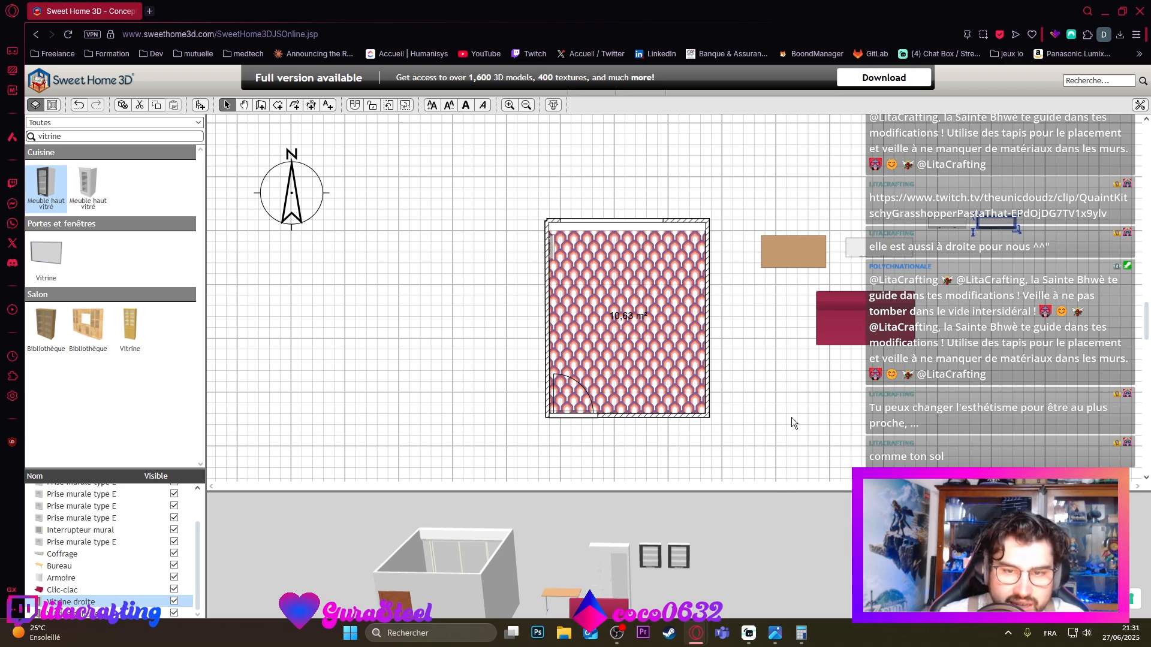
{"action": "left_click_drag", "start_coordinate": [791, 423], "coordinate": [778, 333]}
{"action": "mouse_move", "coordinate": [681, 534]}
{"action": "left_mouse_down"}
{"action": "mouse_move", "coordinate": [692, 497]}
{"action": "mouse_move", "coordinate": [680, 556]}
{"action": "left_mouse_up"}
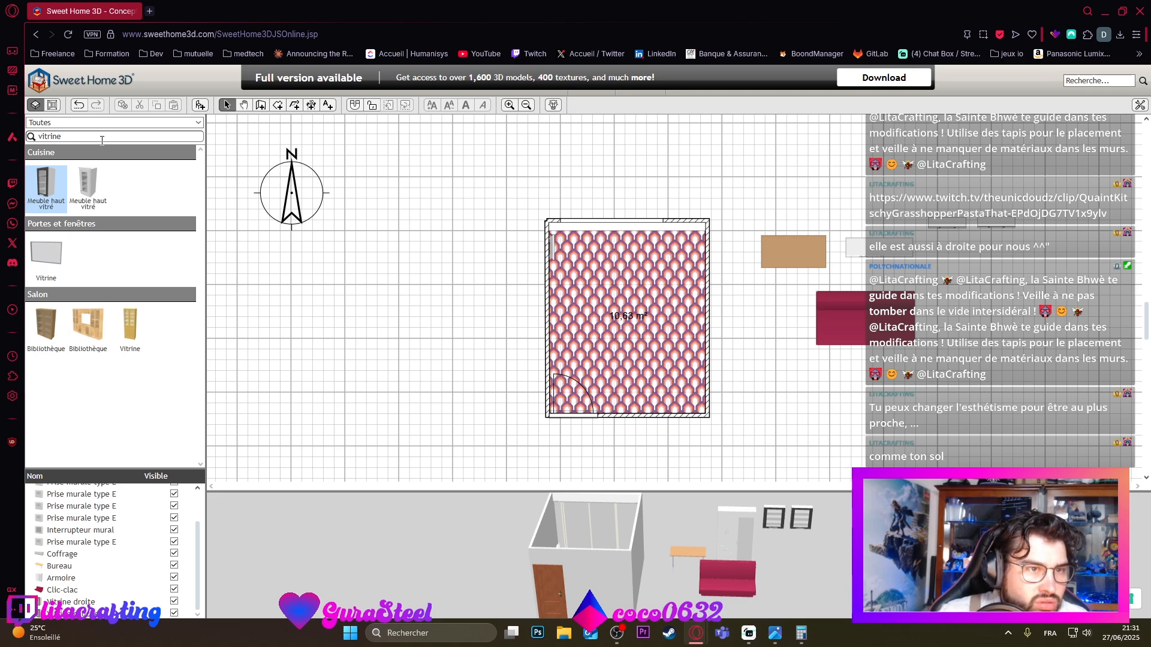
Step: Search the furniture catalog for "arm", clear the search, and look through the Bureau and Chambre categories for a suitable storage unit
{"action": "left_click", "coordinate": [71, 136]}
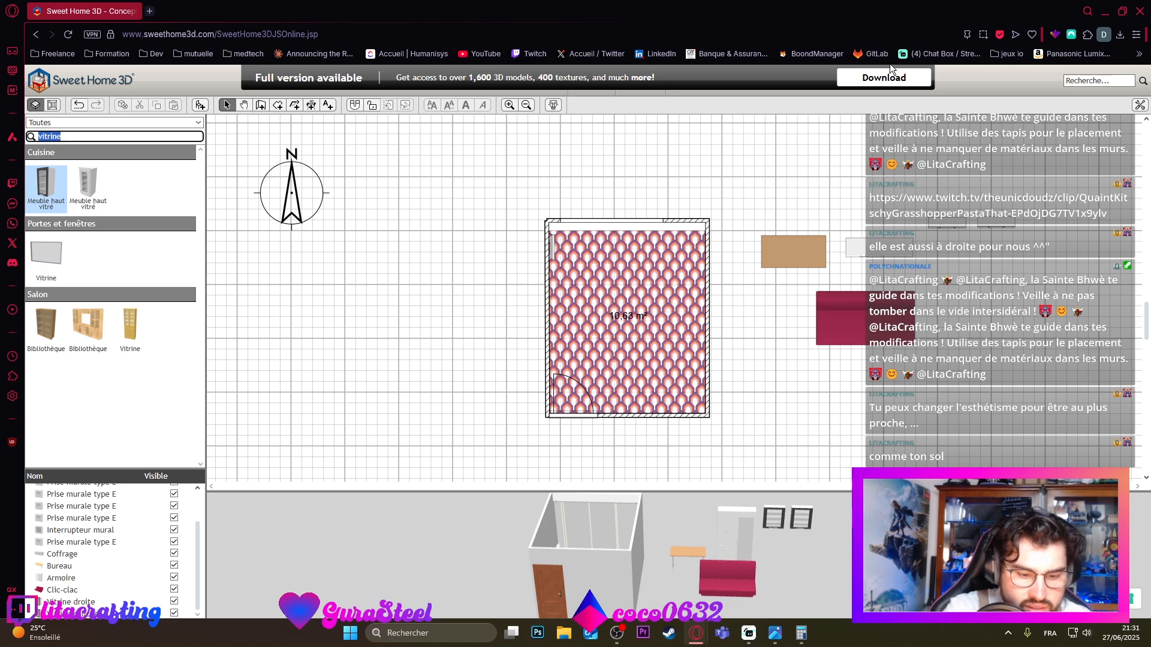
{"action": "type", "text": "arm"}
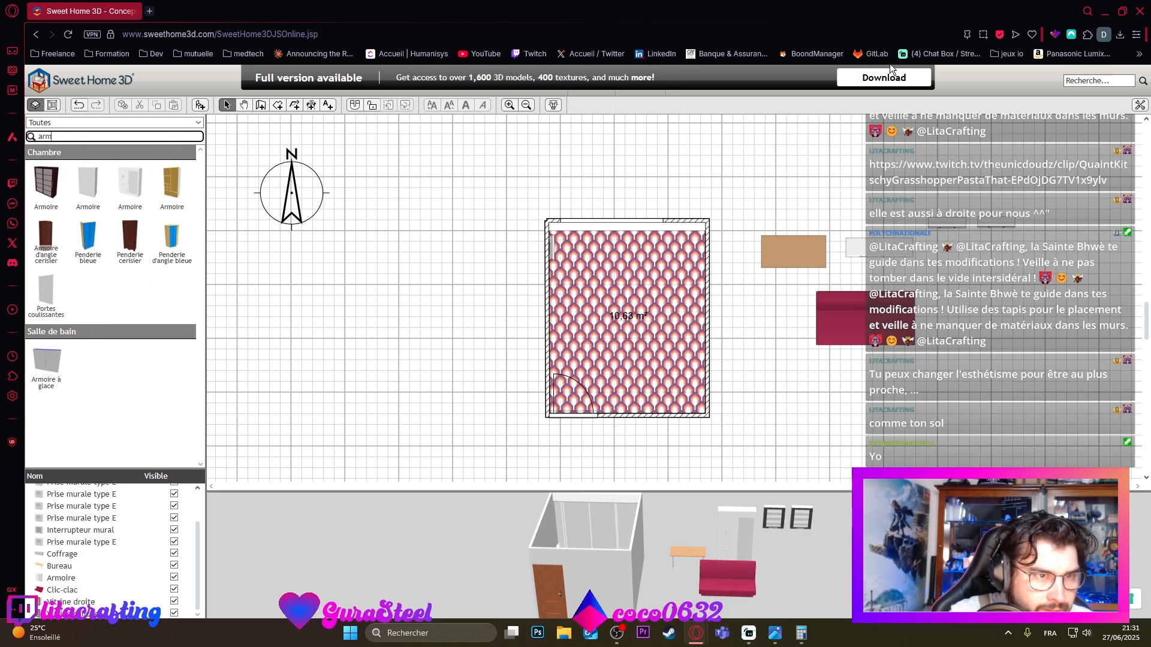
{"action": "key", "text": "BackSpace"}
{"action": "key", "text": "BackSpace"}
{"action": "key", "text": "BackSpace"}
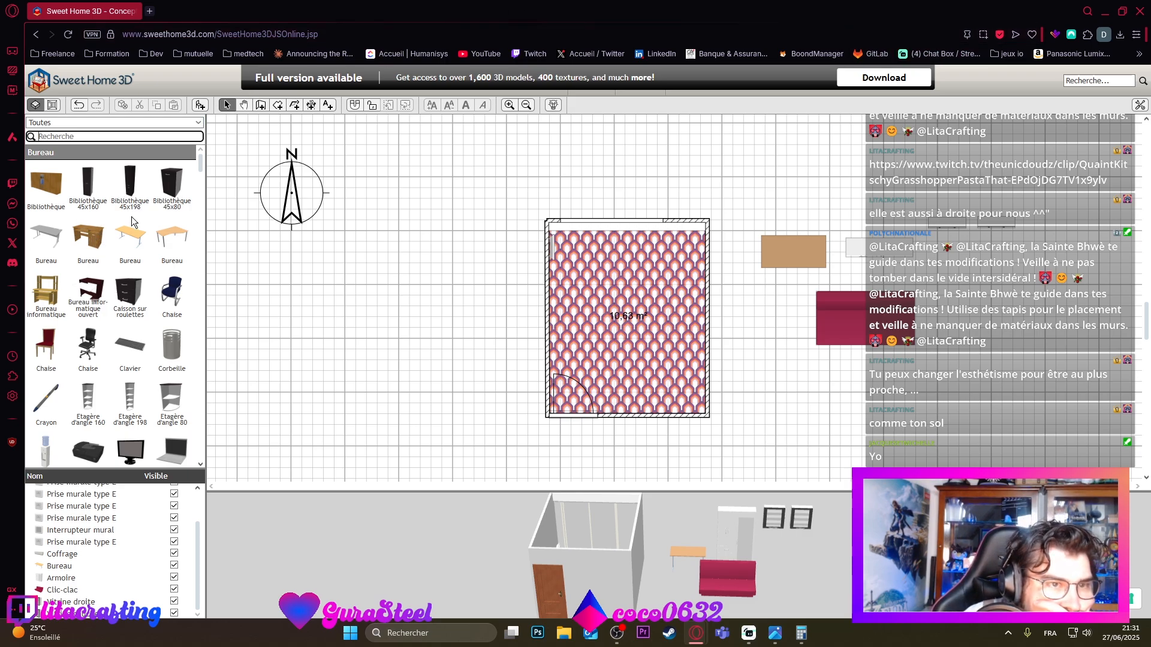
{"action": "scroll", "coordinate": [131, 216], "scroll_direction": "down", "scroll_amount": 3}
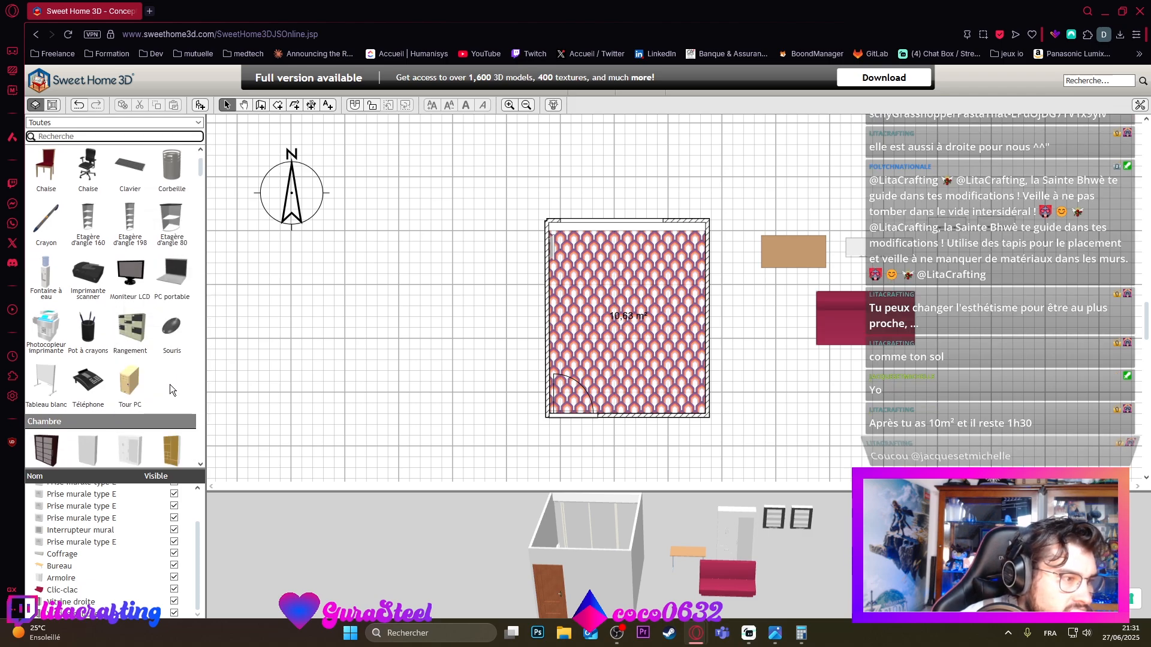
{"action": "mouse_move", "coordinate": [170, 385]}
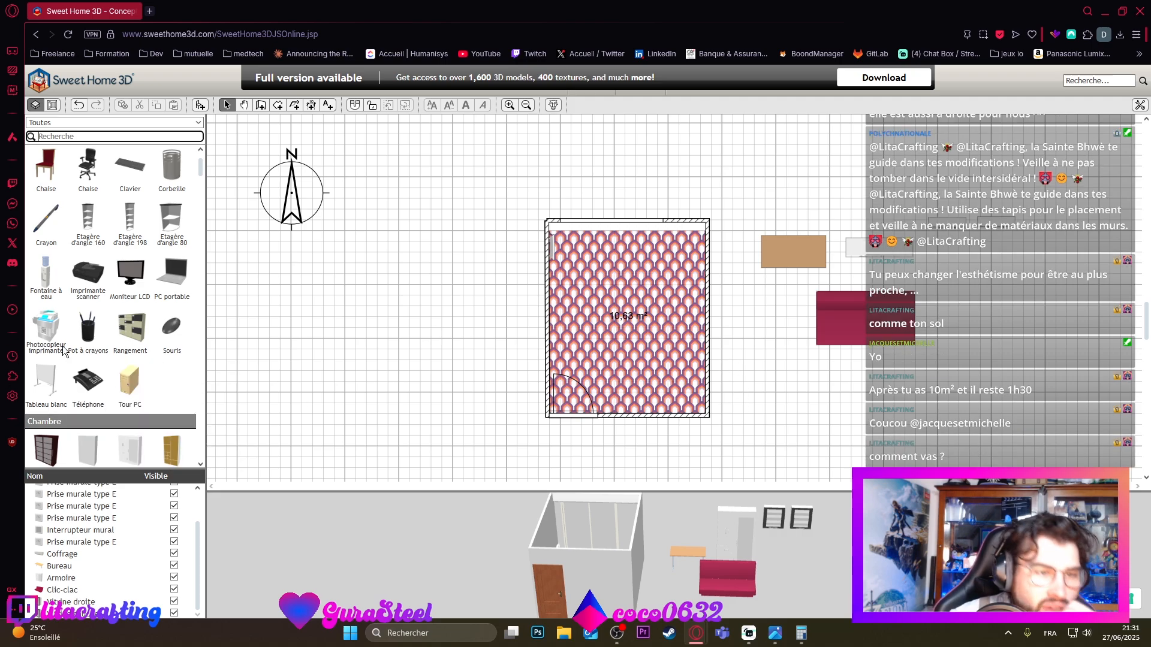
{"action": "scroll", "coordinate": [168, 366], "scroll_direction": "down", "scroll_amount": 5}
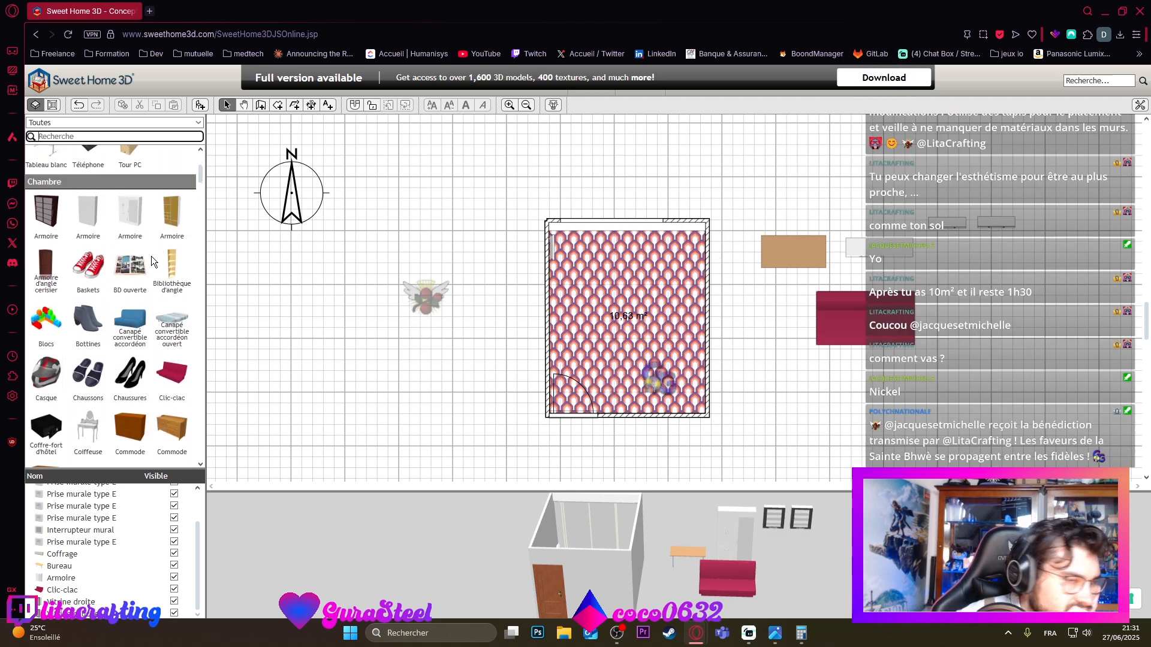
{"action": "scroll", "coordinate": [154, 257], "scroll_direction": "down", "scroll_amount": 2}
{"action": "scroll", "coordinate": [151, 318], "scroll_direction": "down", "scroll_amount": 1}
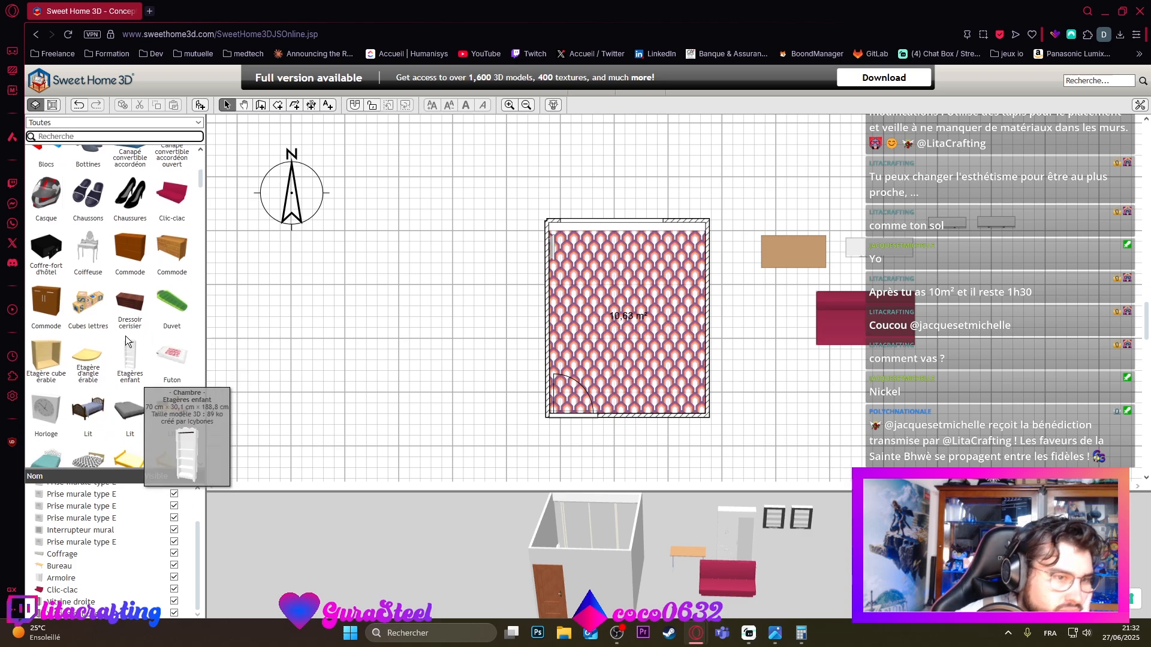
{"action": "scroll", "coordinate": [131, 433], "scroll_direction": "down", "scroll_amount": 2}
{"action": "scroll", "coordinate": [213, 334], "scroll_direction": "down", "scroll_amount": 1}
{"action": "scroll", "coordinate": [156, 335], "scroll_direction": "down", "scroll_amount": 5}
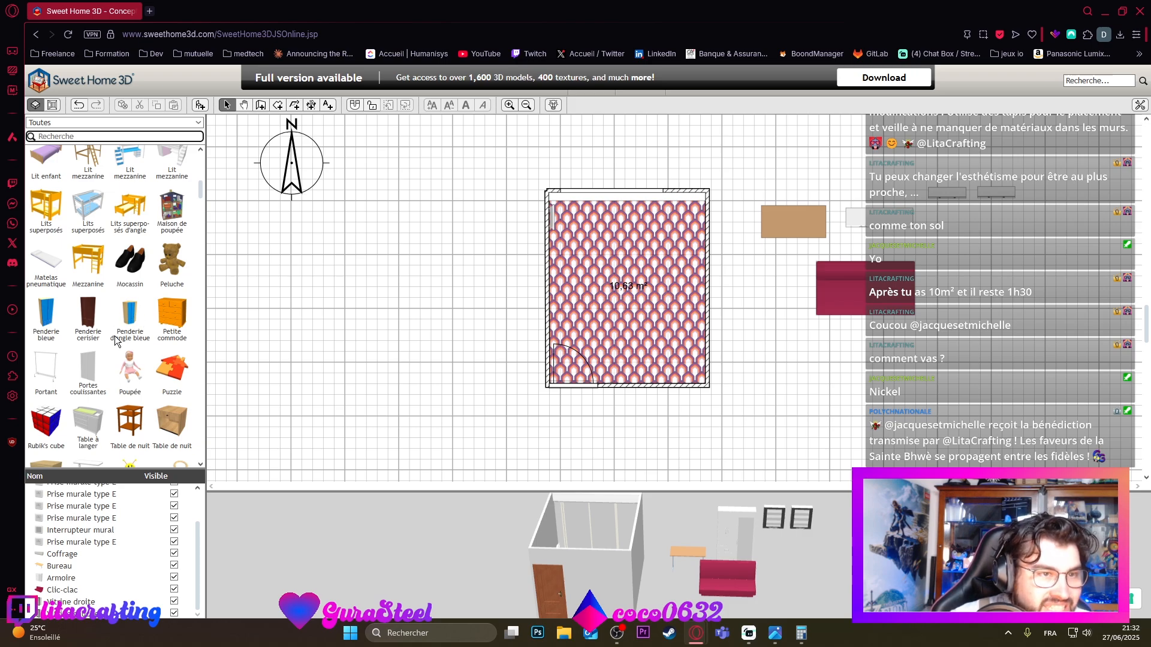
{"action": "scroll", "coordinate": [110, 312], "scroll_direction": "up", "scroll_amount": 6}
Step: Search the catalog for "etagere" and place the cube-style Etagères unit from the Salon category in the empty area west of the room
{"action": "type", "text": "etag"}
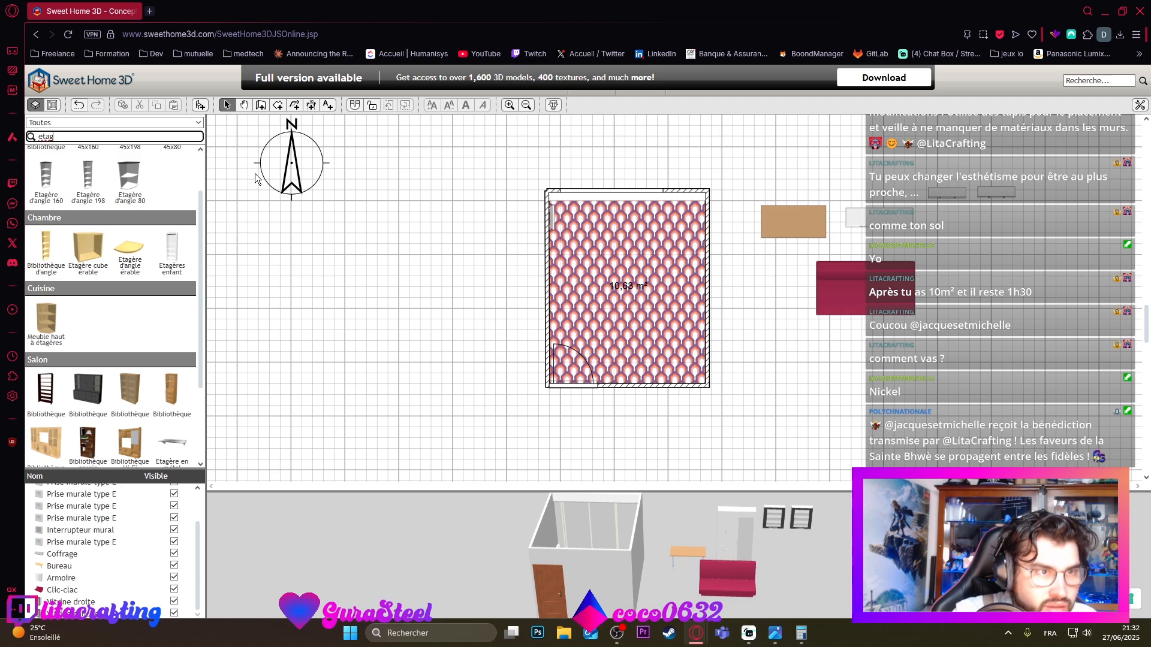
{"action": "type", "text": "ere"}
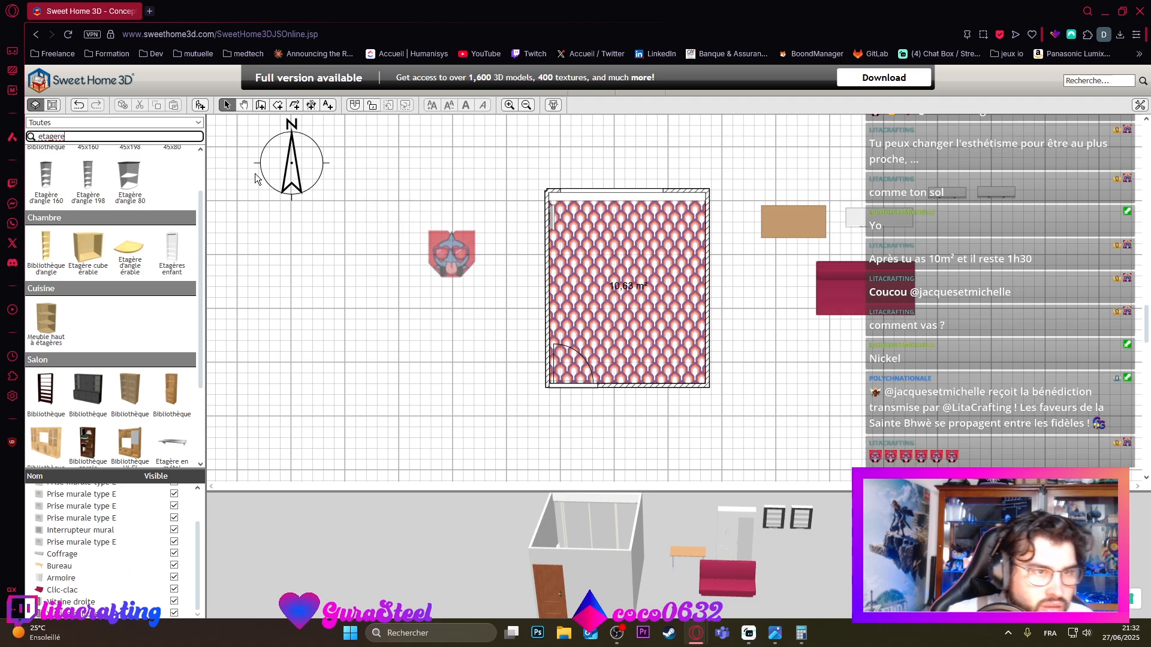
{"action": "scroll", "coordinate": [130, 259], "scroll_direction": "up", "scroll_amount": 1}
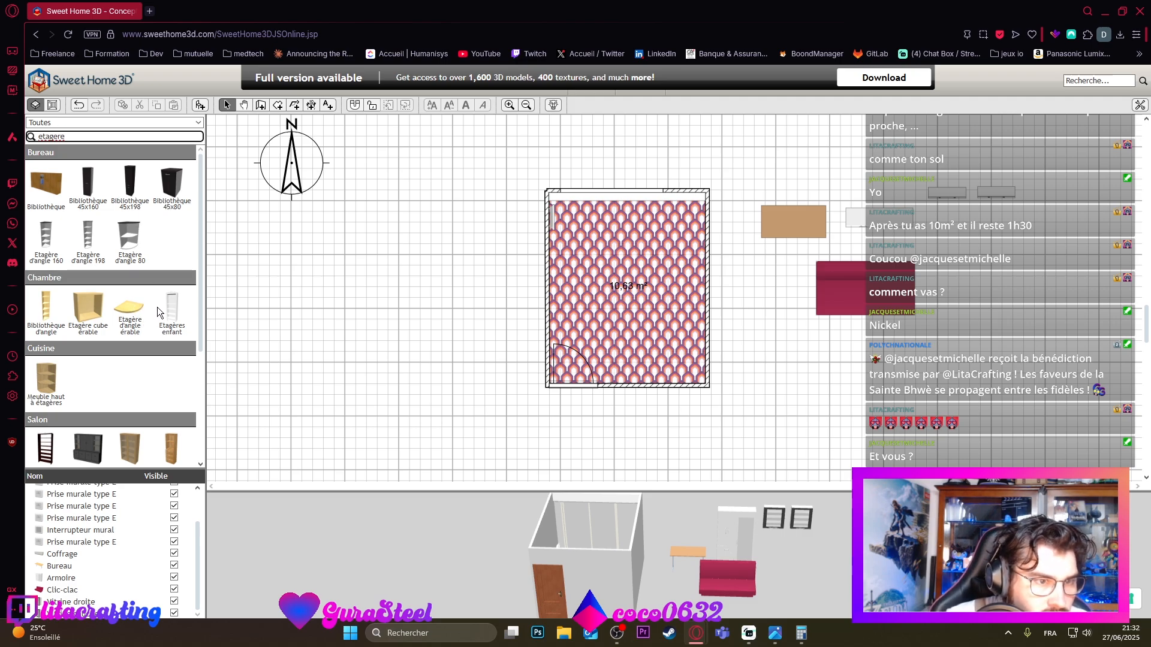
{"action": "scroll", "coordinate": [131, 389], "scroll_direction": "down", "scroll_amount": 3}
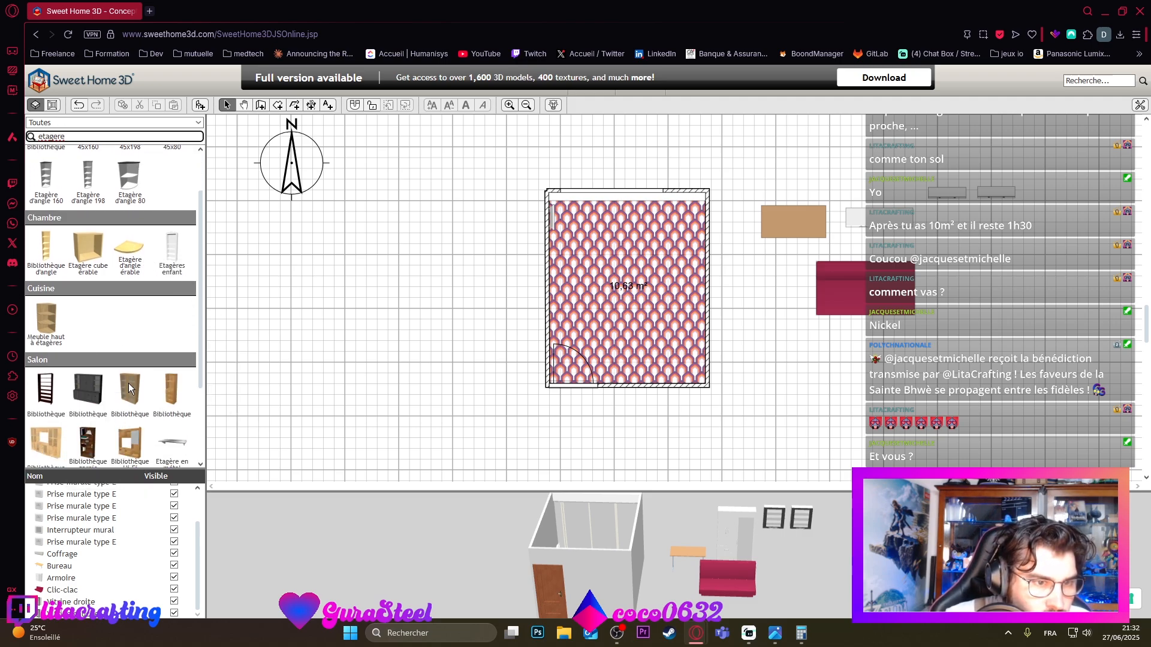
{"action": "scroll", "coordinate": [131, 388], "scroll_direction": "down", "scroll_amount": 5}
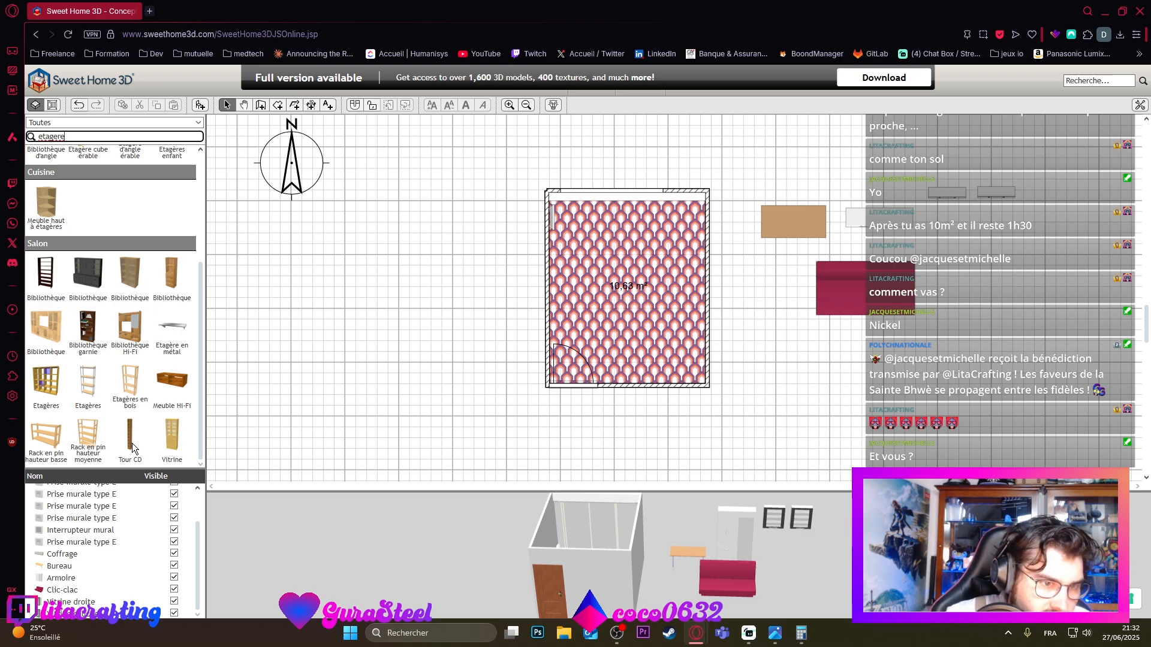
{"action": "mouse_move", "coordinate": [135, 281]}
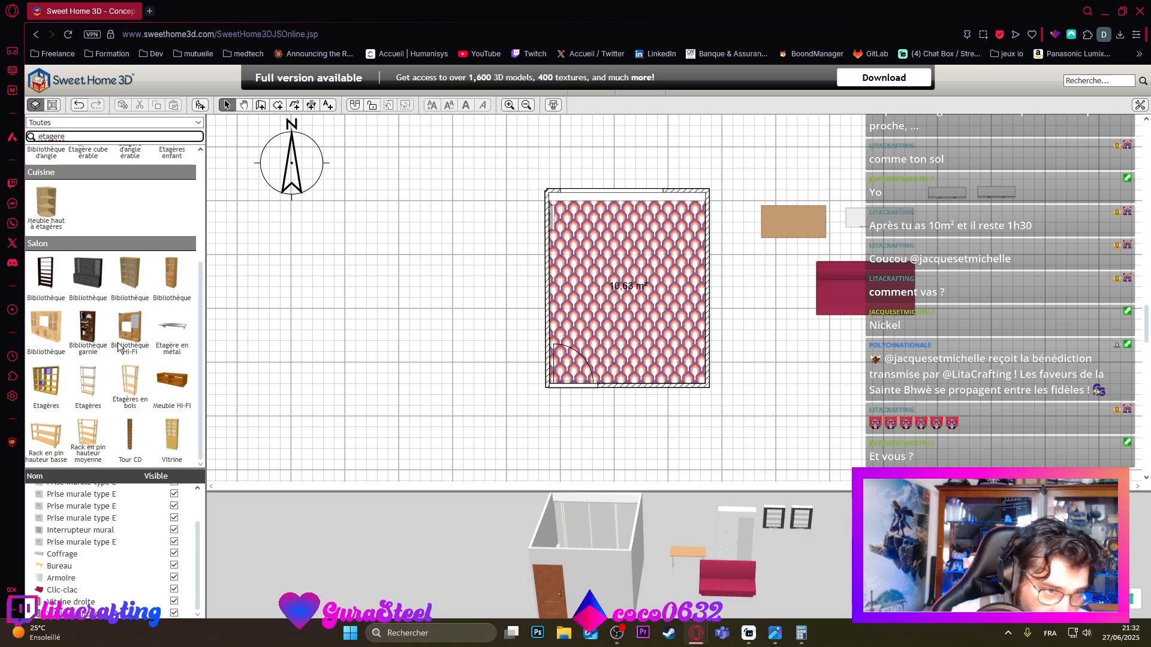
{"action": "left_click", "coordinate": [50, 386]}
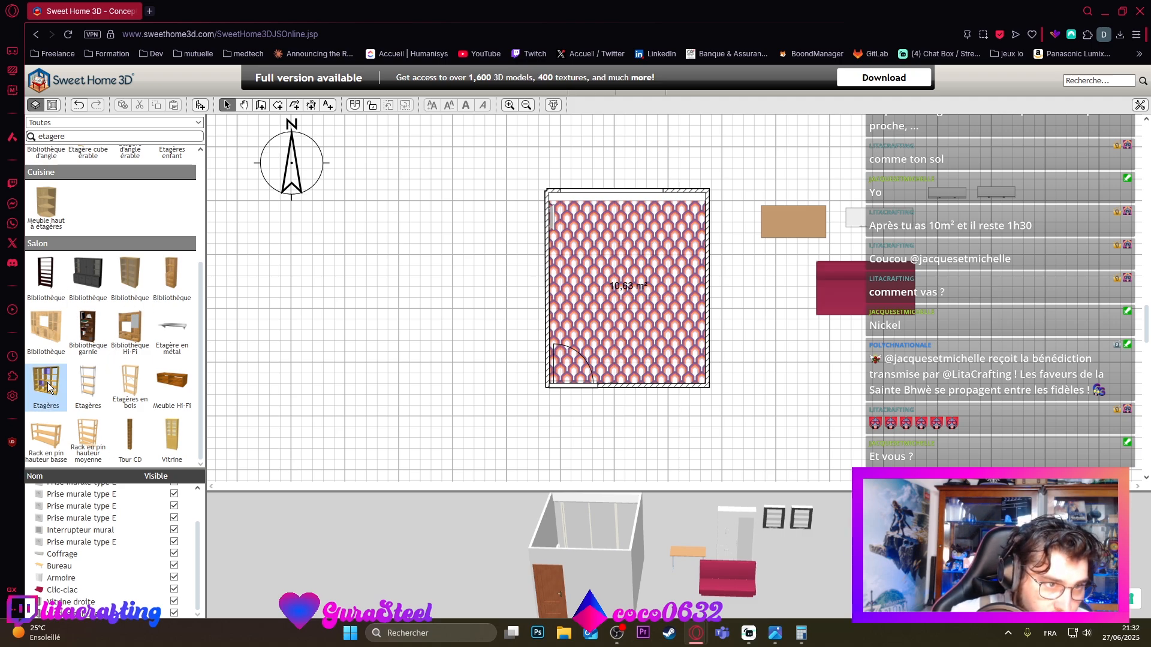
{"action": "left_click_drag", "start_coordinate": [50, 386], "coordinate": [348, 317]}
Step: Edit the placed Etagères unit, setting its width to 146,5 cm and its depth to 39,5 cm
{"action": "double_click", "coordinate": [348, 318]}
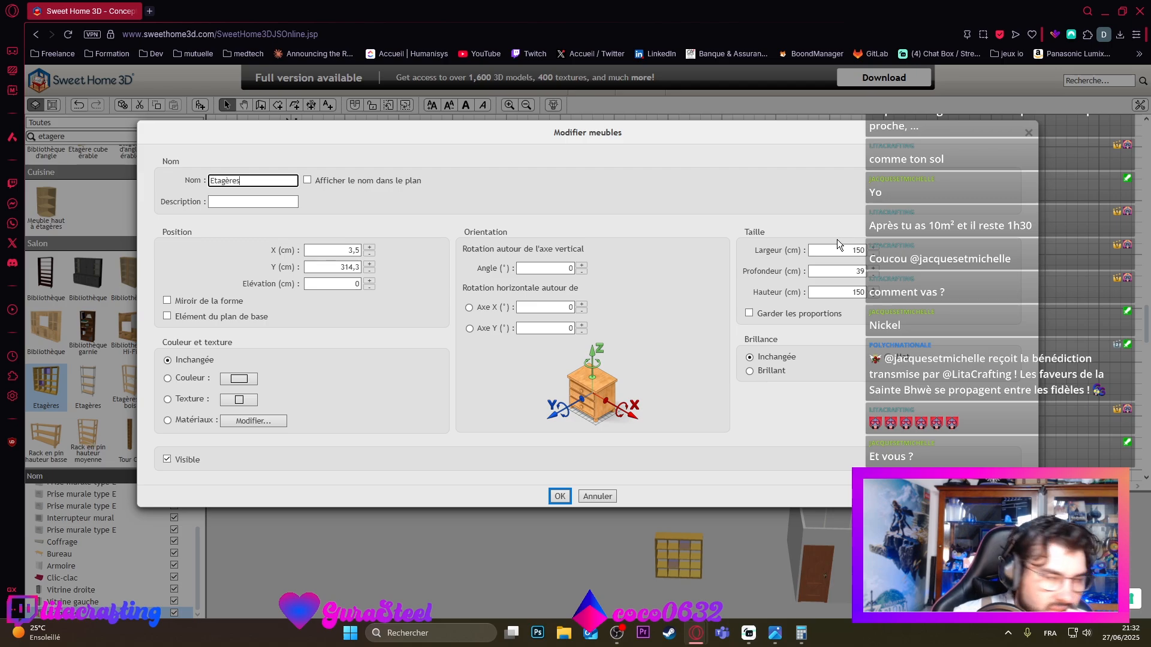
{"action": "double_click", "coordinate": [854, 250]}
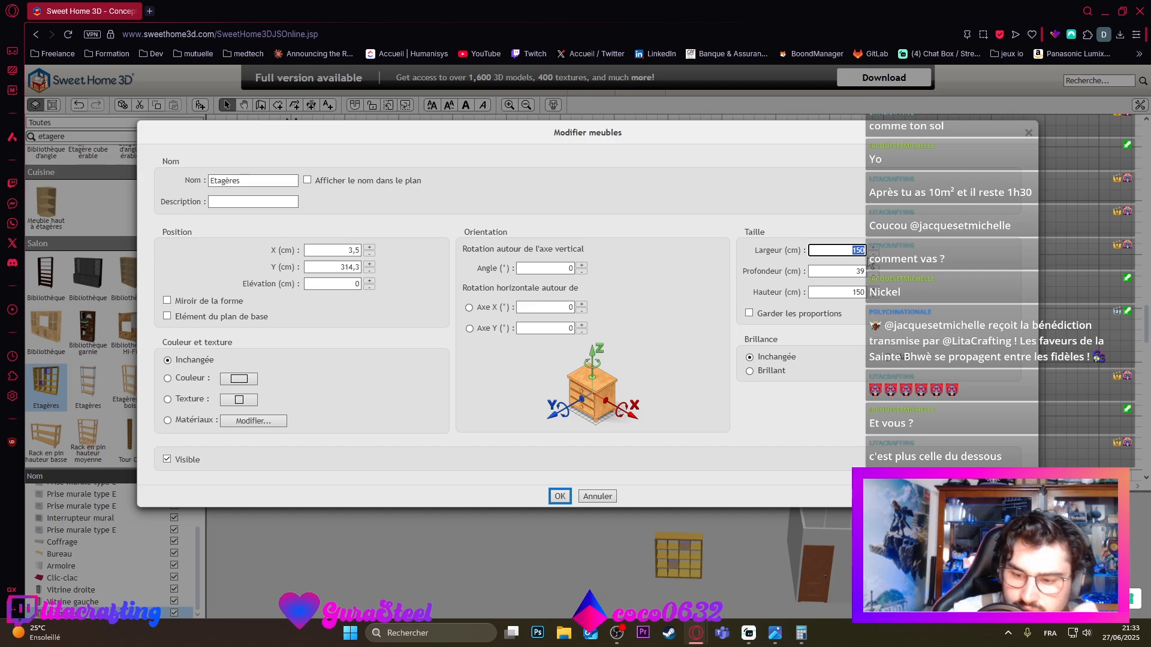
{"action": "type", "text": "146"}
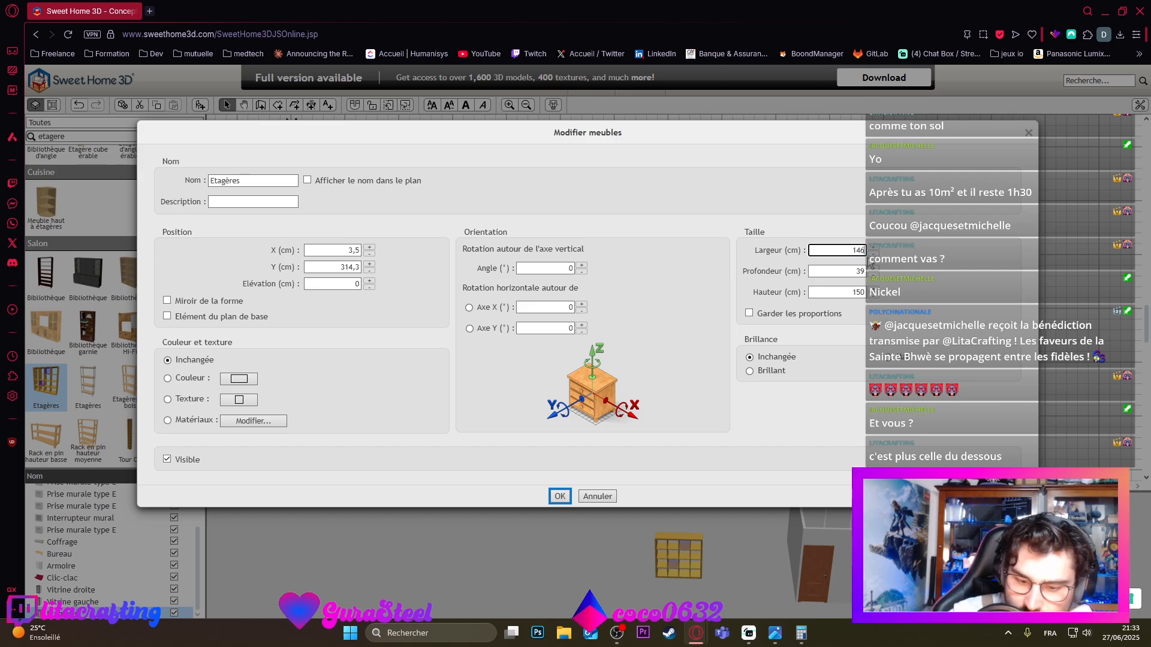
{"action": "type", "text": ",5"}
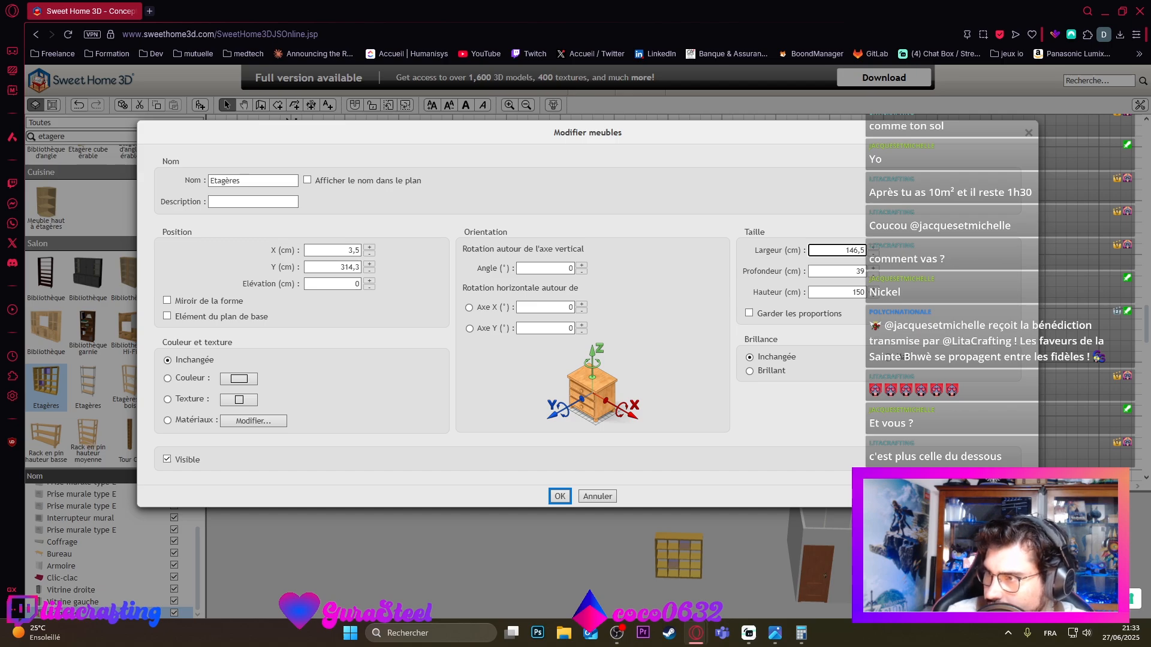
{"action": "left_click", "coordinate": [862, 271]}
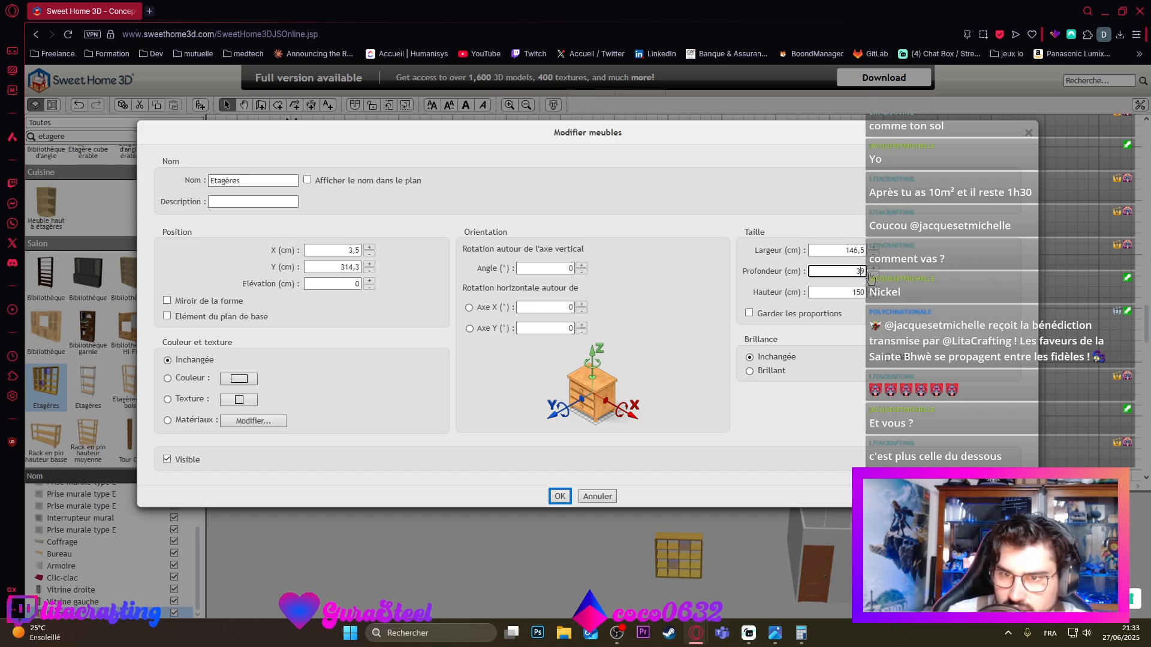
{"action": "type", "text": ","}
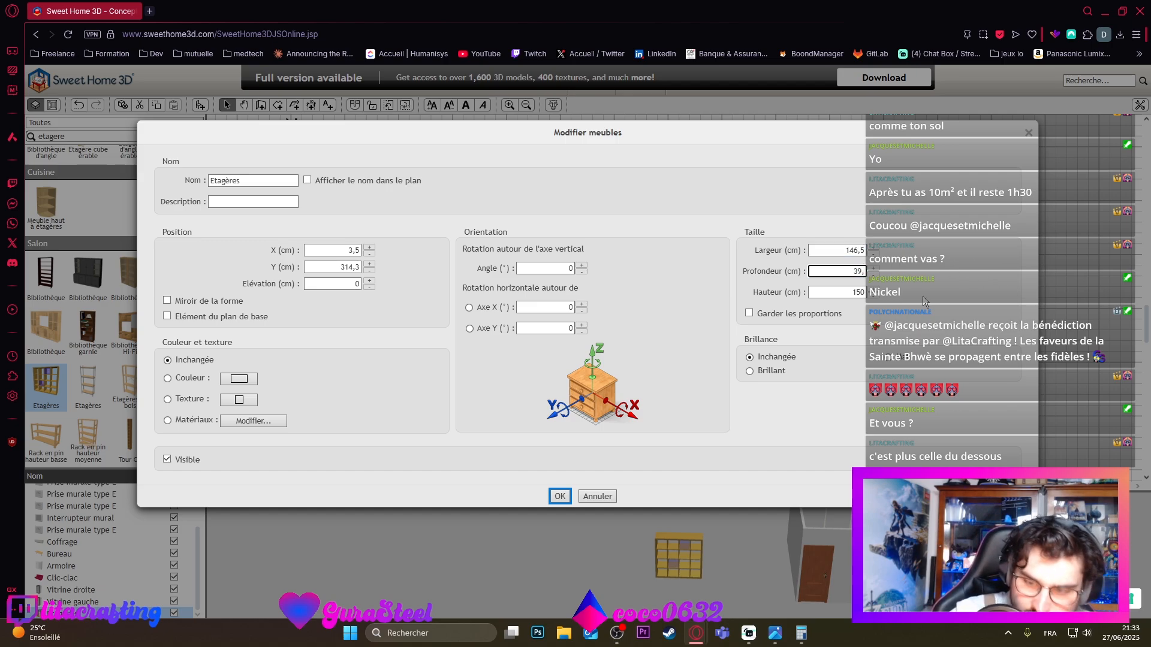
{"action": "type", "text": "5"}
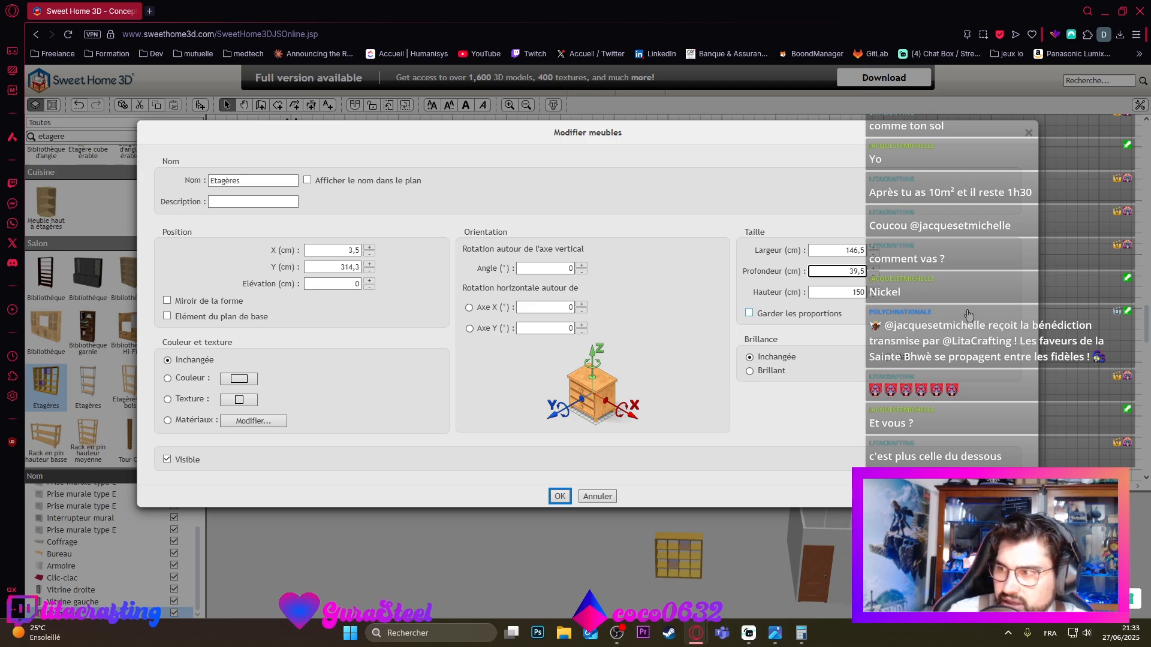
Step: Set the Etagères unit's height to 146,5 cm and its width to 76,5 cm, and apply the changes
{"action": "left_click", "coordinate": [855, 293]}
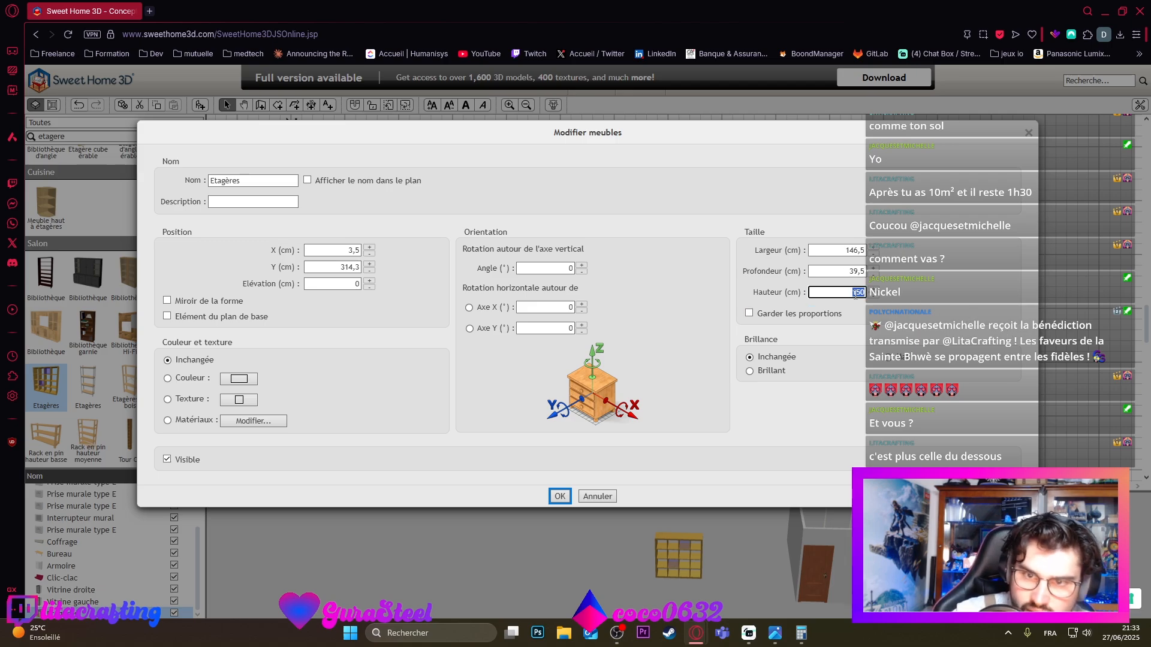
{"action": "left_click", "coordinate": [854, 251]}
{"action": "left_click", "coordinate": [852, 294]}
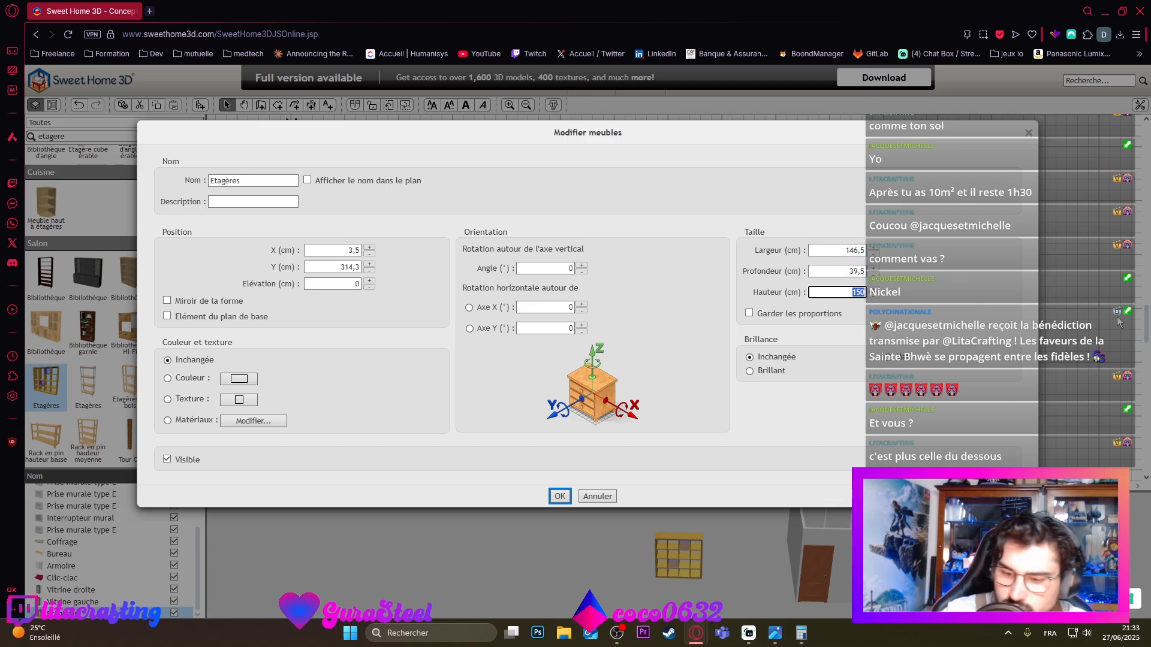
{"action": "type", "text": "146,5"}
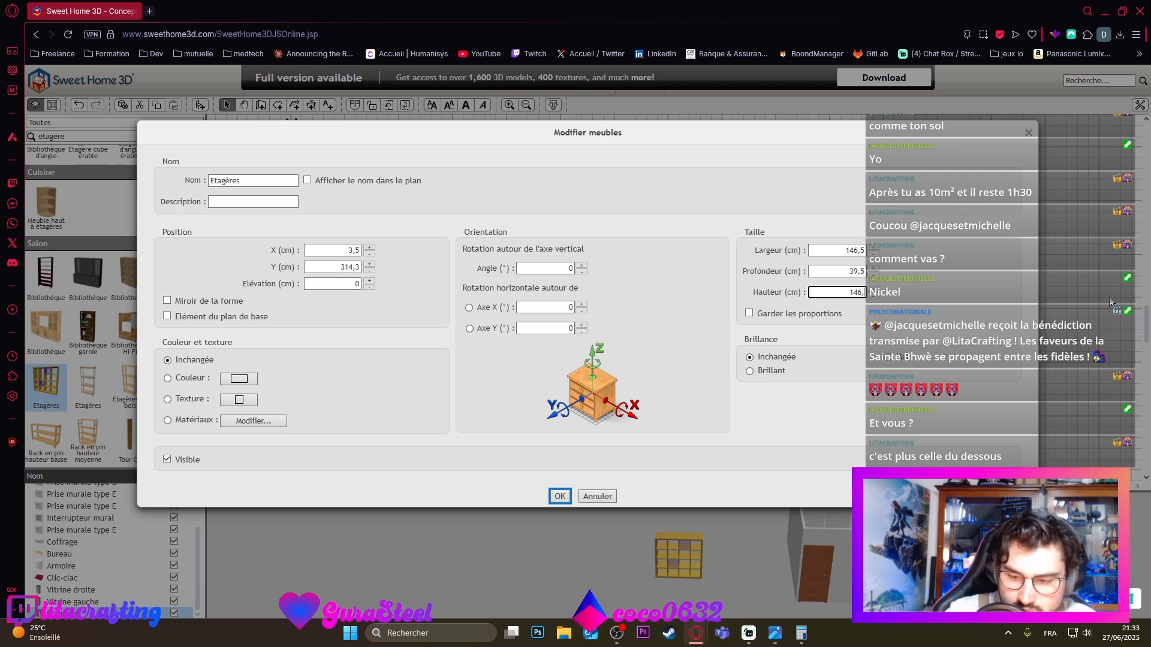
{"action": "left_click", "coordinate": [854, 250]}
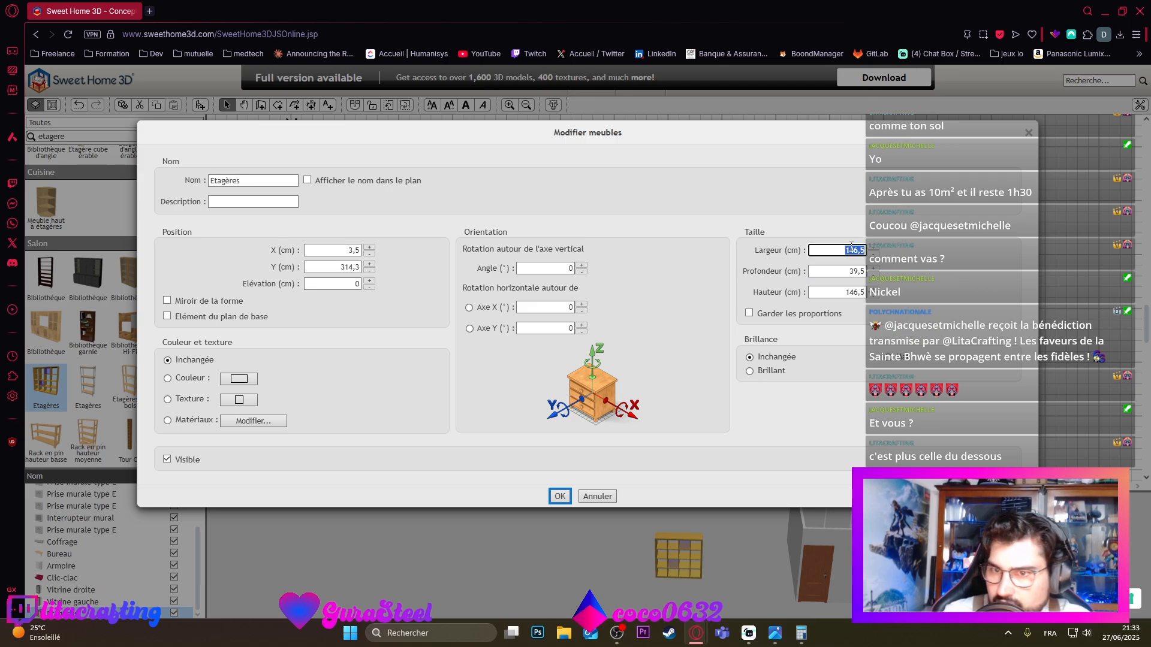
{"action": "type", "text": "7"}
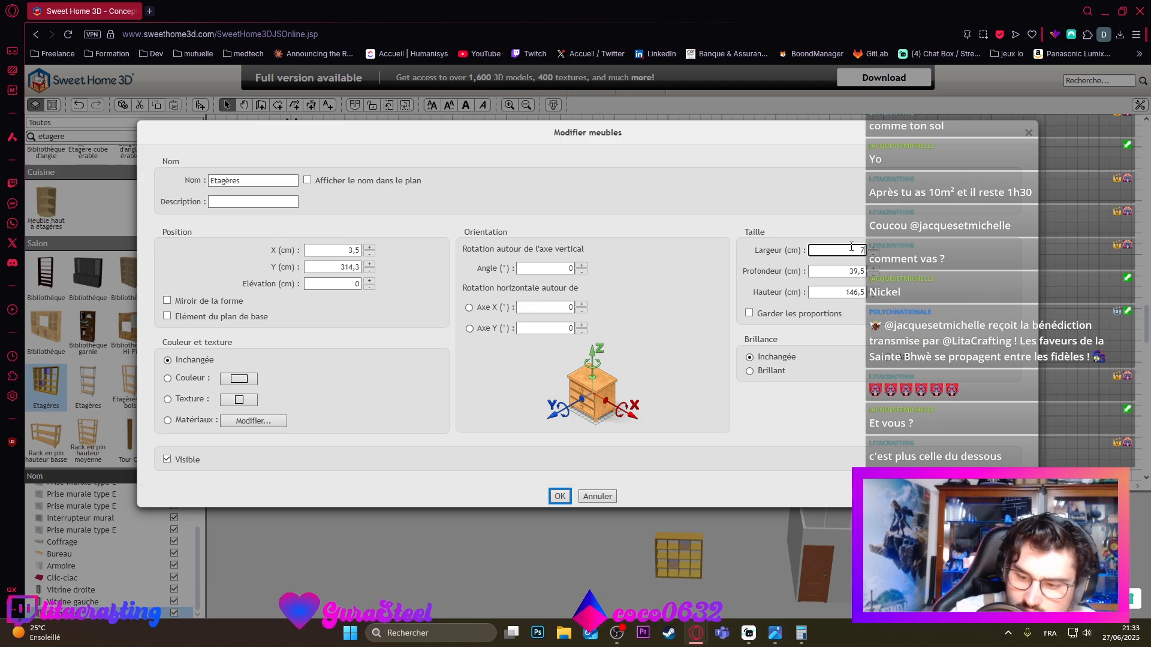
{"action": "type", "text": "6,5"}
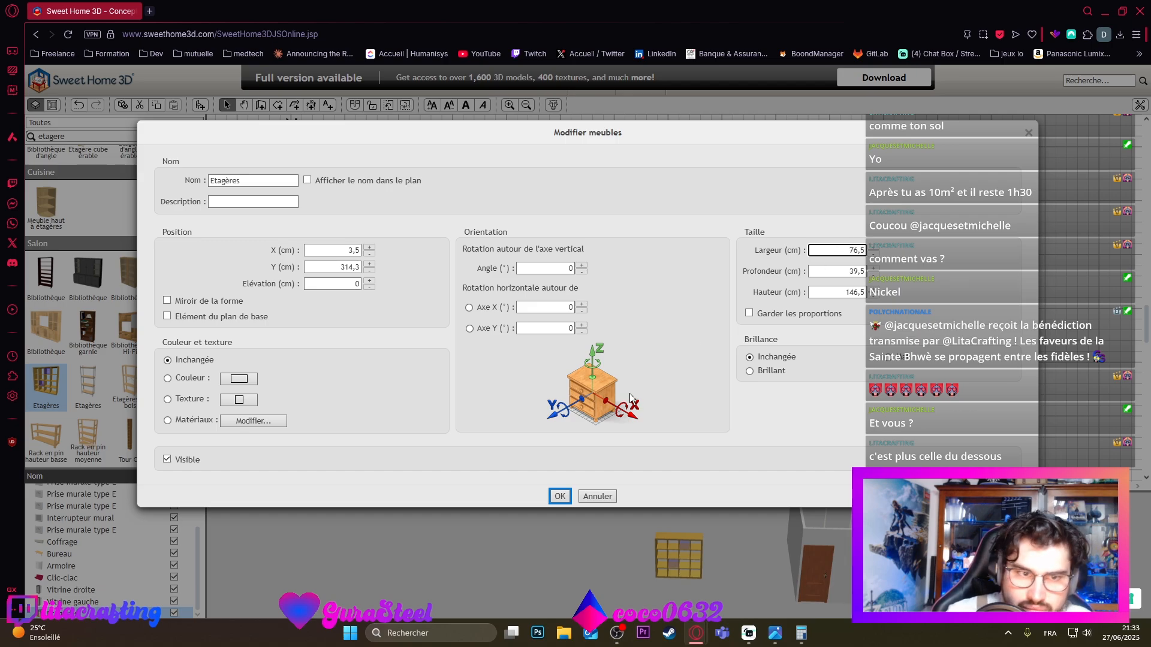
{"action": "left_click", "coordinate": [559, 496]}
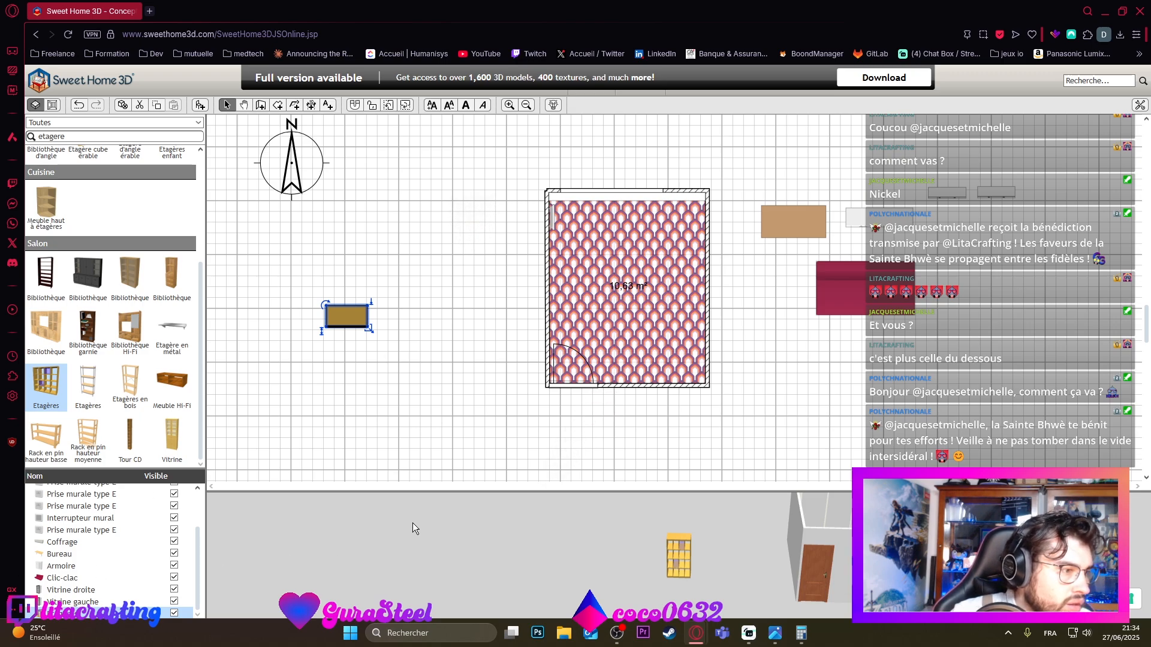
Step: Move the resized Etagères unit outside the room, east of the Clic-clac, and duplicate it so two units stand side by side
{"action": "mouse_move", "coordinate": [687, 552]}
{"action": "left_mouse_down"}
{"action": "mouse_move", "coordinate": [743, 556]}
{"action": "mouse_move", "coordinate": [677, 568]}
{"action": "left_mouse_up"}
{"action": "left_click_drag", "start_coordinate": [345, 317], "coordinate": [1037, 259]}
{"action": "left_click", "coordinate": [1045, 317]}
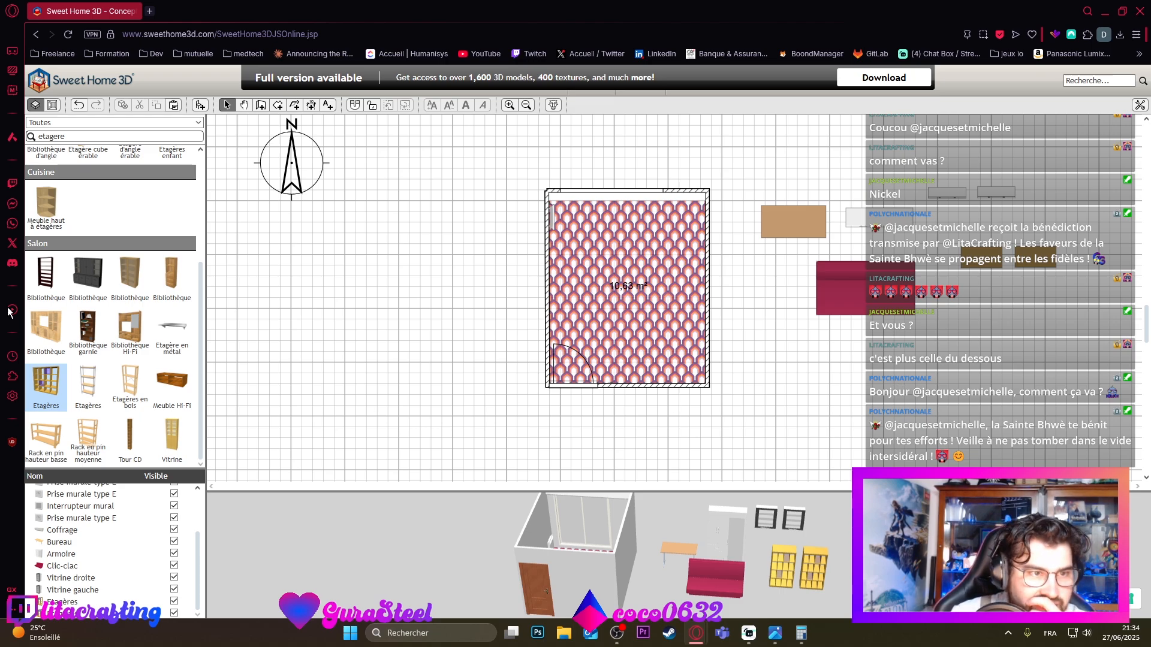
{"action": "left_click", "coordinate": [800, 234]}
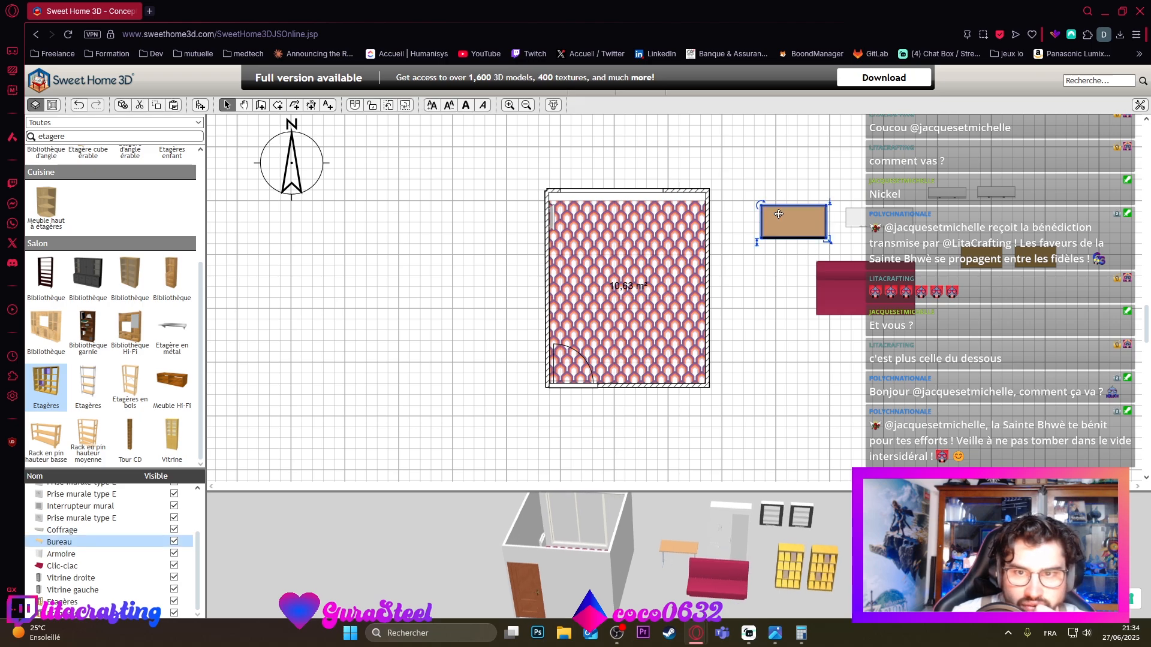
{"action": "key", "text": "ctrl+v"}
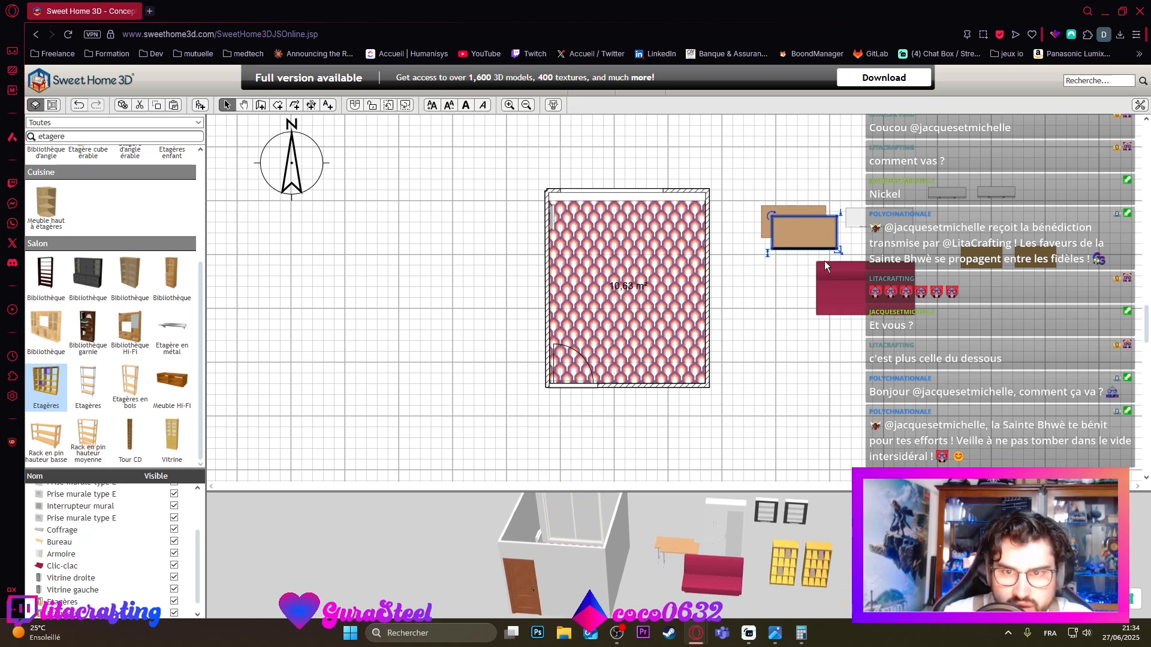
{"action": "left_click_drag", "start_coordinate": [809, 236], "coordinate": [1021, 343]}
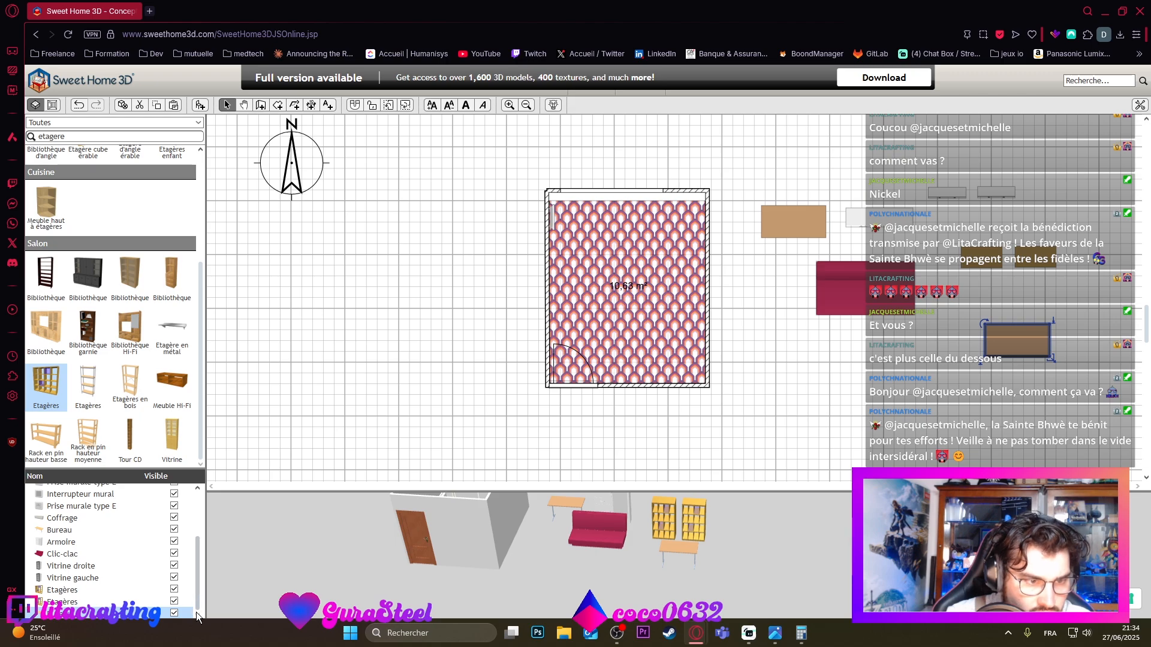
{"action": "left_click_drag", "start_coordinate": [198, 584], "coordinate": [194, 629]}
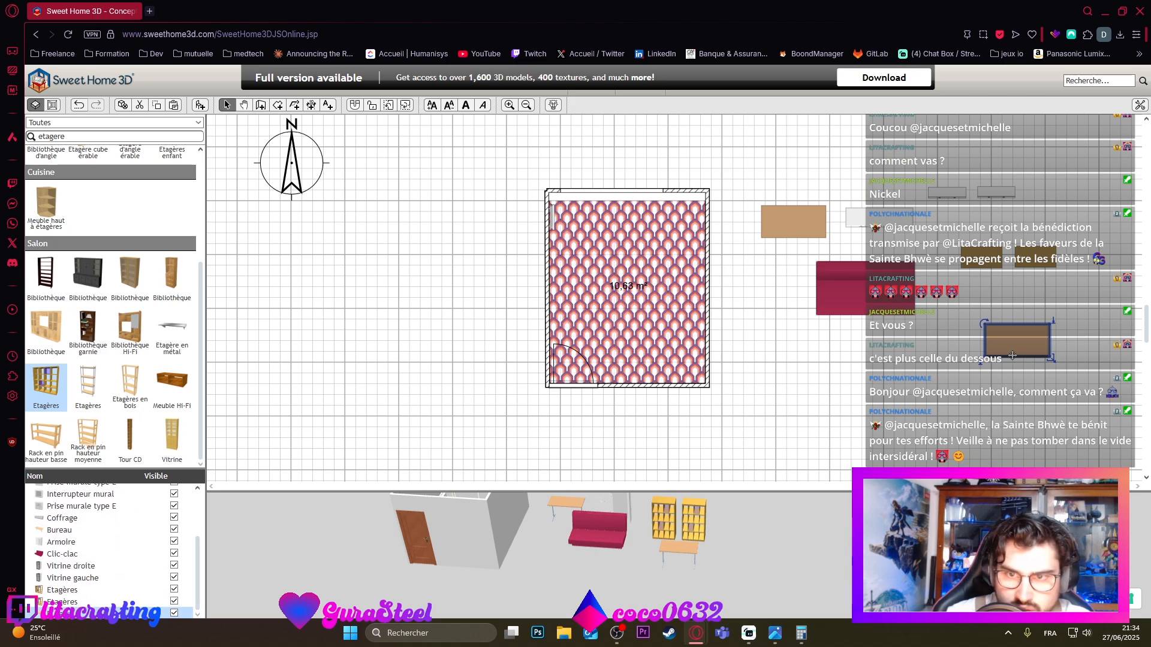
{"action": "key", "text": "ctrl+z"}
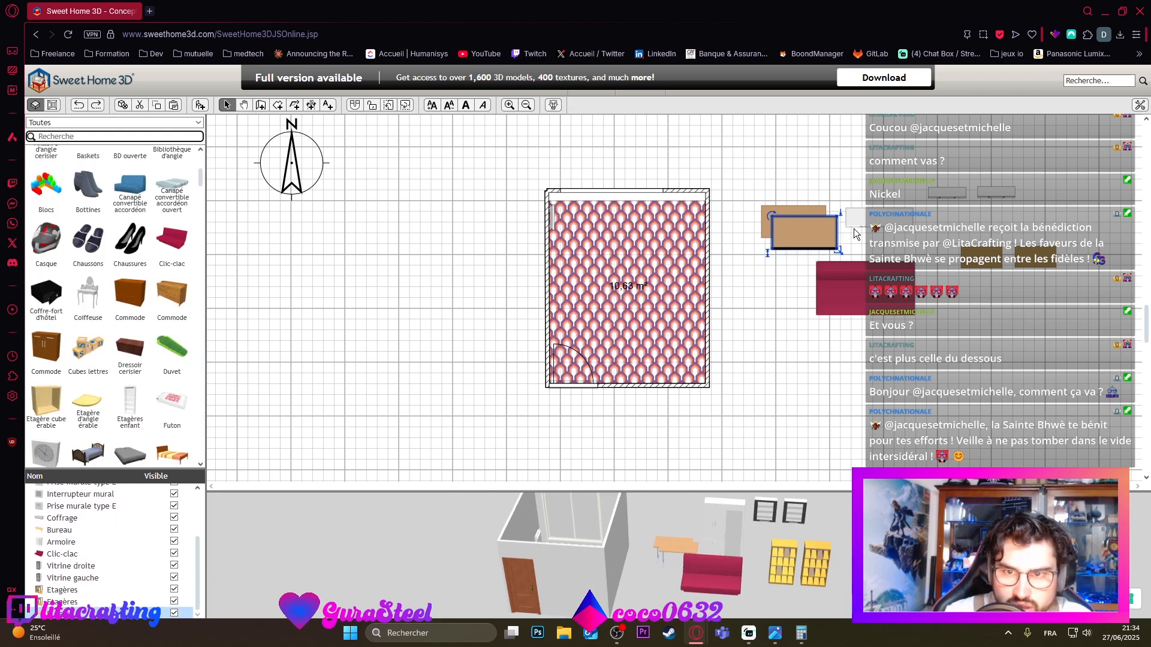
{"action": "key", "text": "ctrl+z"}
{"action": "key", "text": "ctrl+y"}
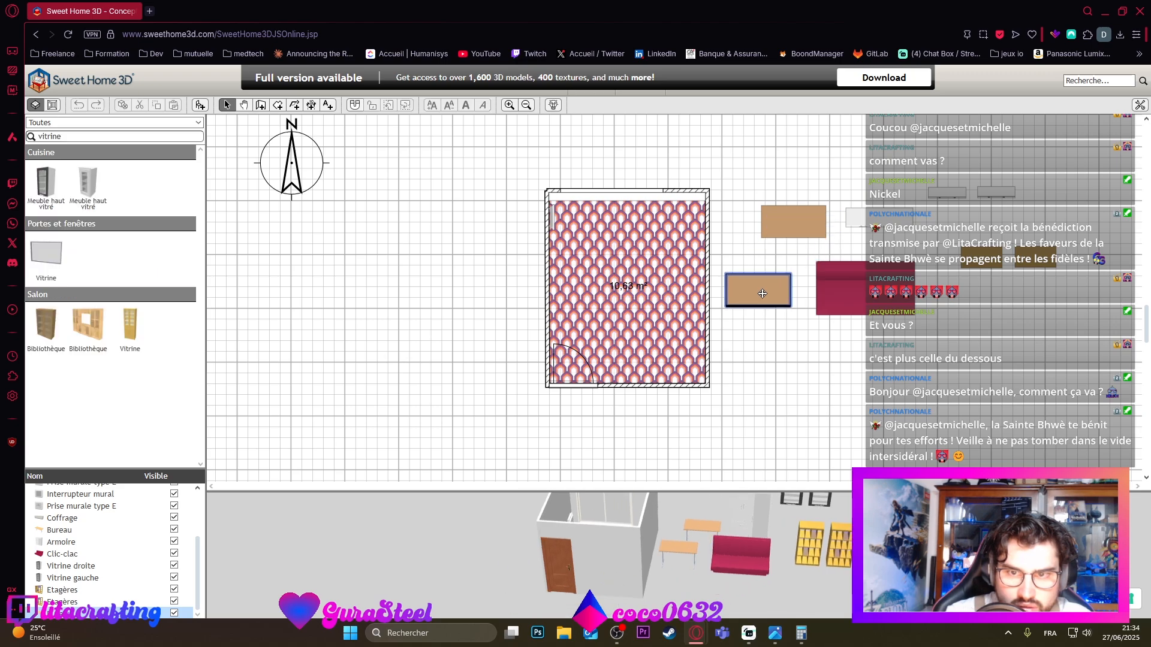
{"action": "key", "text": "ctrl+y"}
{"action": "key", "text": "Delete"}
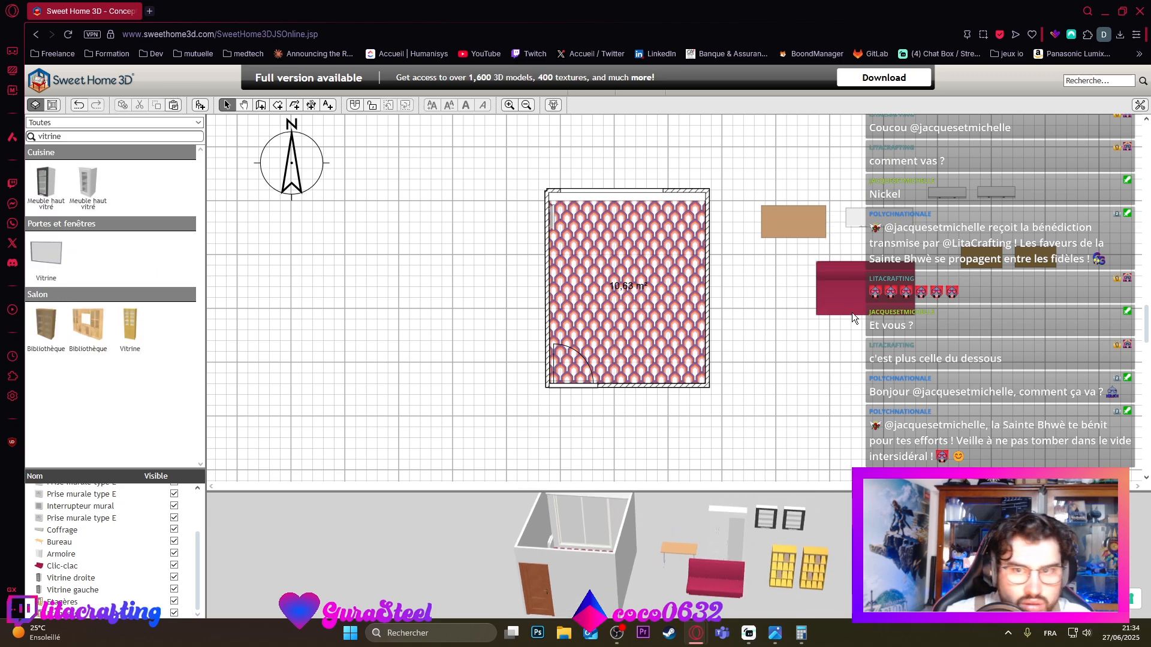
Step: Duplicate the Armoire, place the copy south of the two Etagères units, and rename it Dressing bureau
{"action": "left_click", "coordinate": [870, 218]}
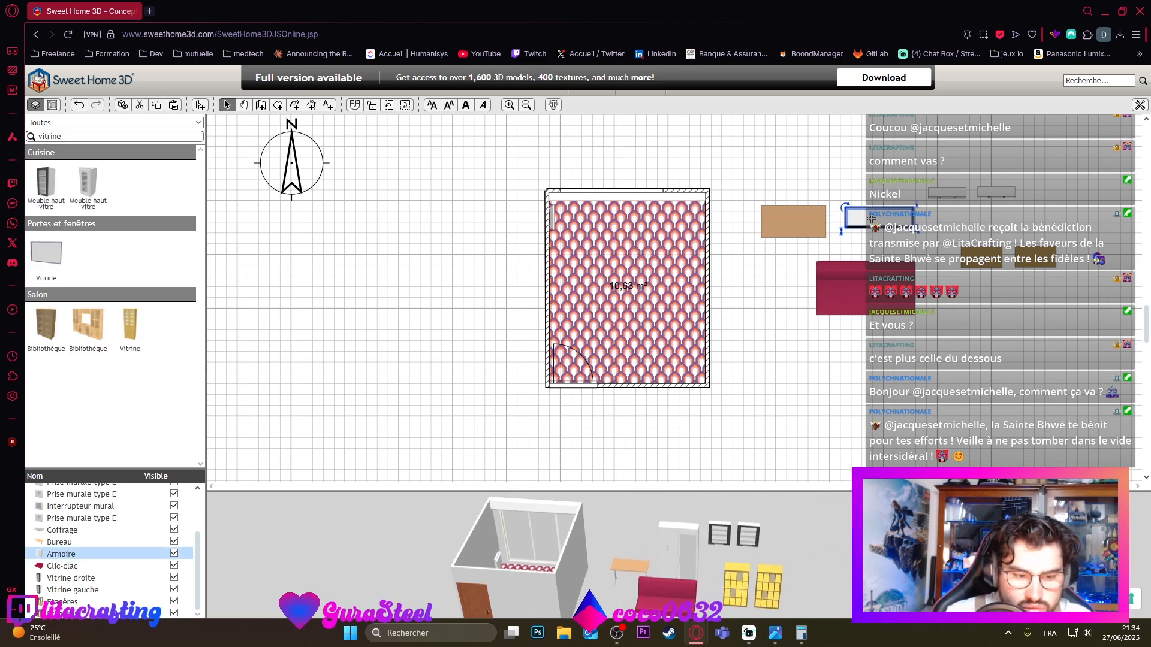
{"action": "left_click_drag", "start_coordinate": [871, 218], "coordinate": [1000, 354]}
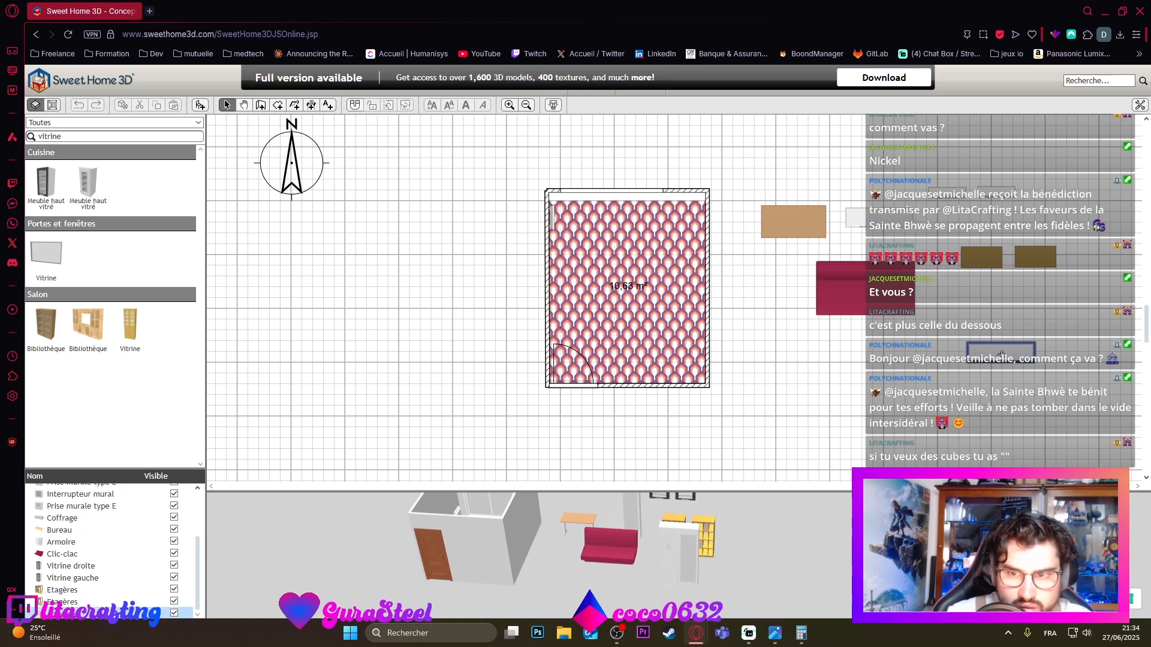
{"action": "double_click", "coordinate": [1000, 354]}
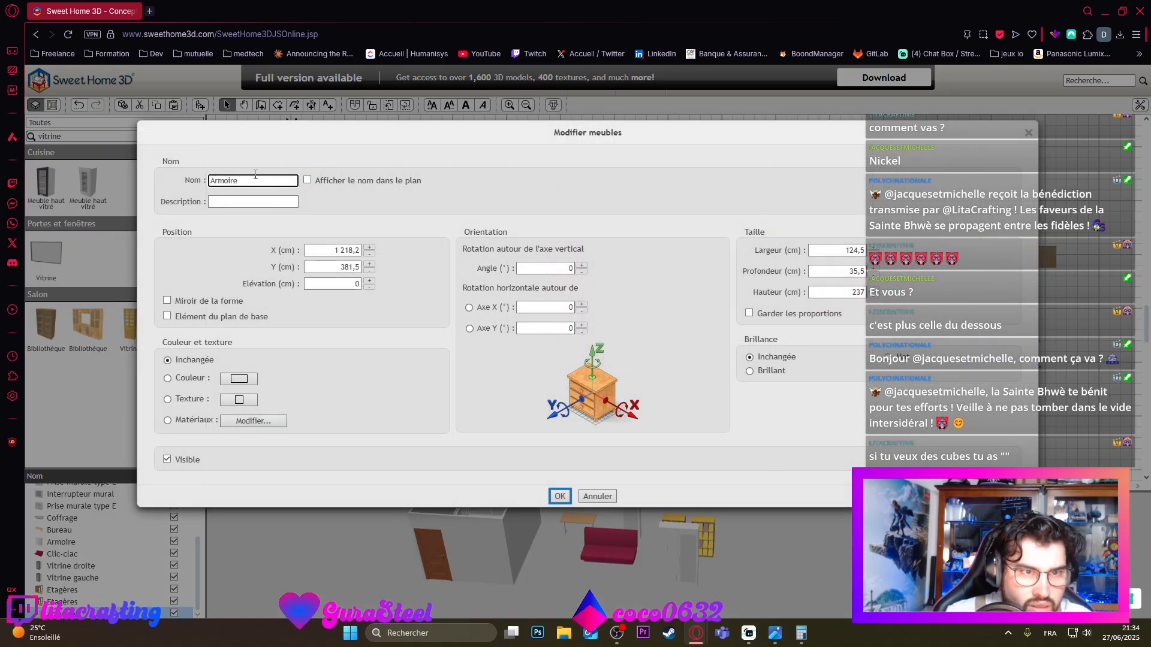
{"action": "double_click", "coordinate": [255, 179]}
{"action": "type", "text": "Dressin"}
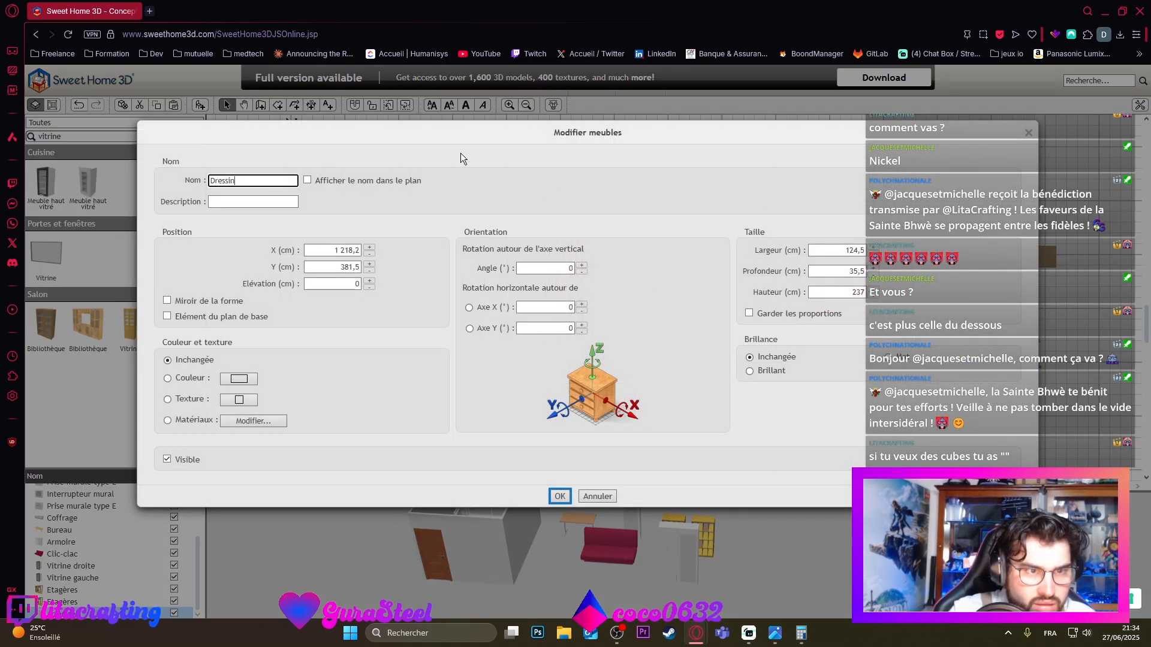
{"action": "type", "text": "g bureau"}
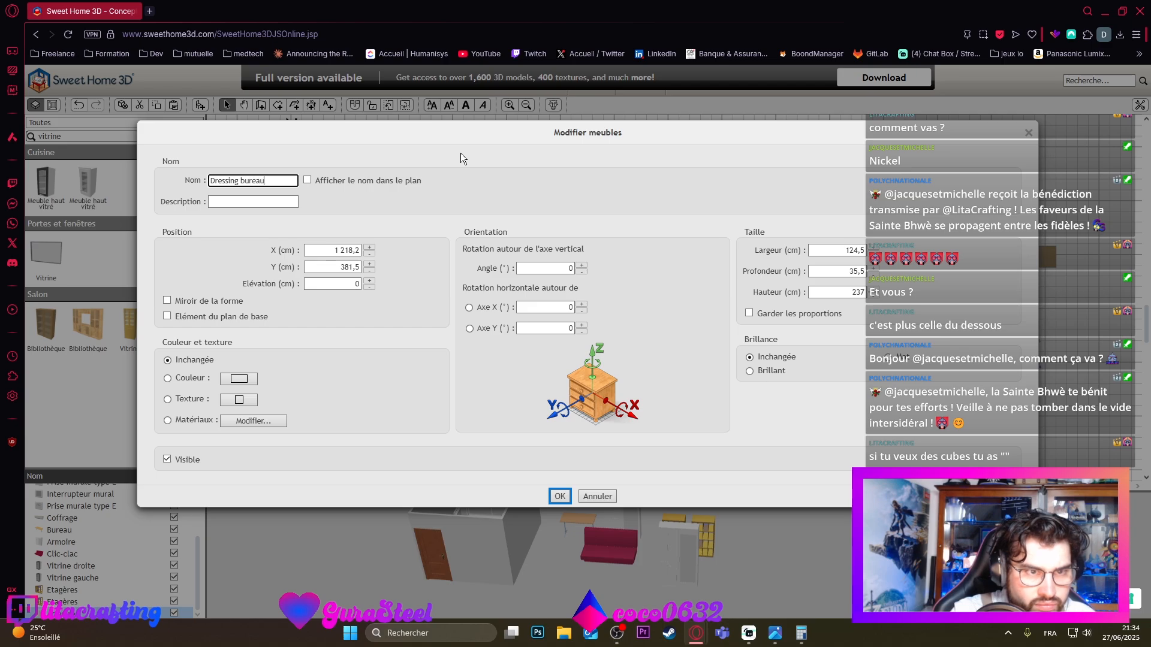
{"action": "key", "text": "Return"}
Step: Rename the first of the two Etagères units as Etagères billy bois and apply the change
{"action": "double_click", "coordinate": [63, 589]}
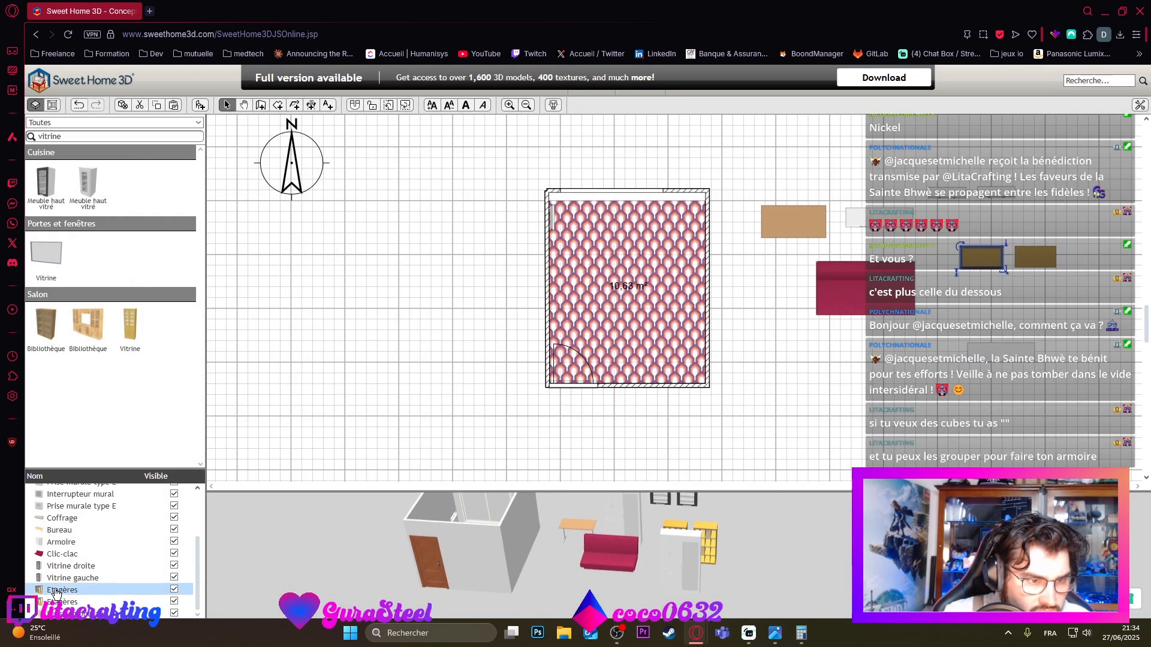
{"action": "left_click", "coordinate": [266, 179]}
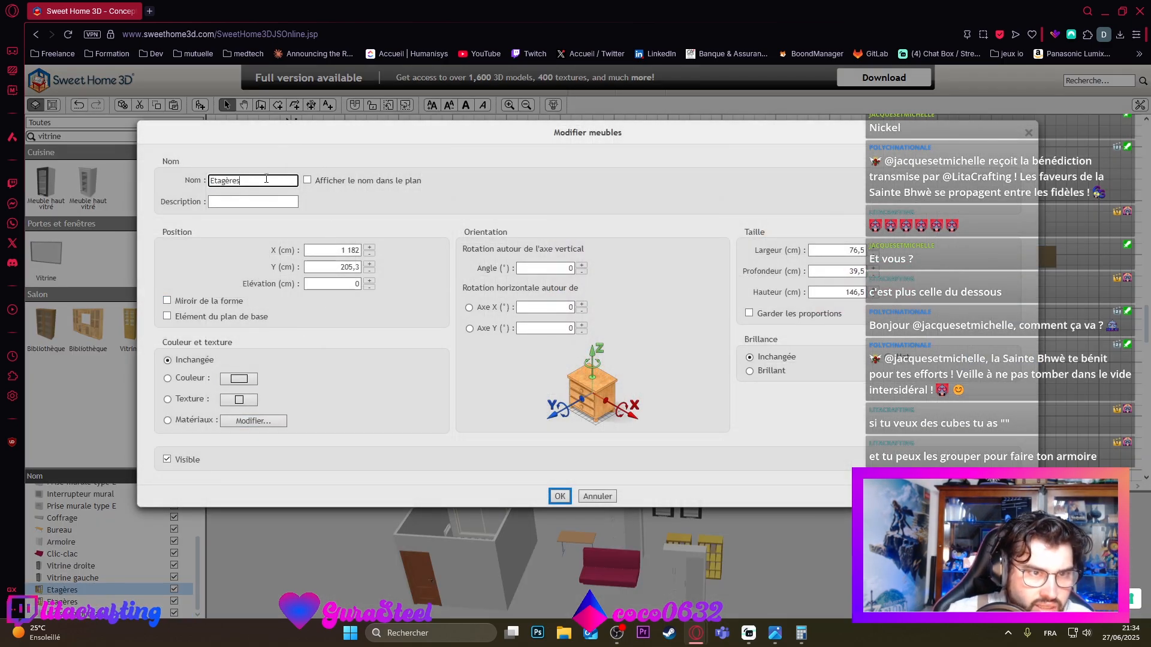
{"action": "type", "text": "billy"}
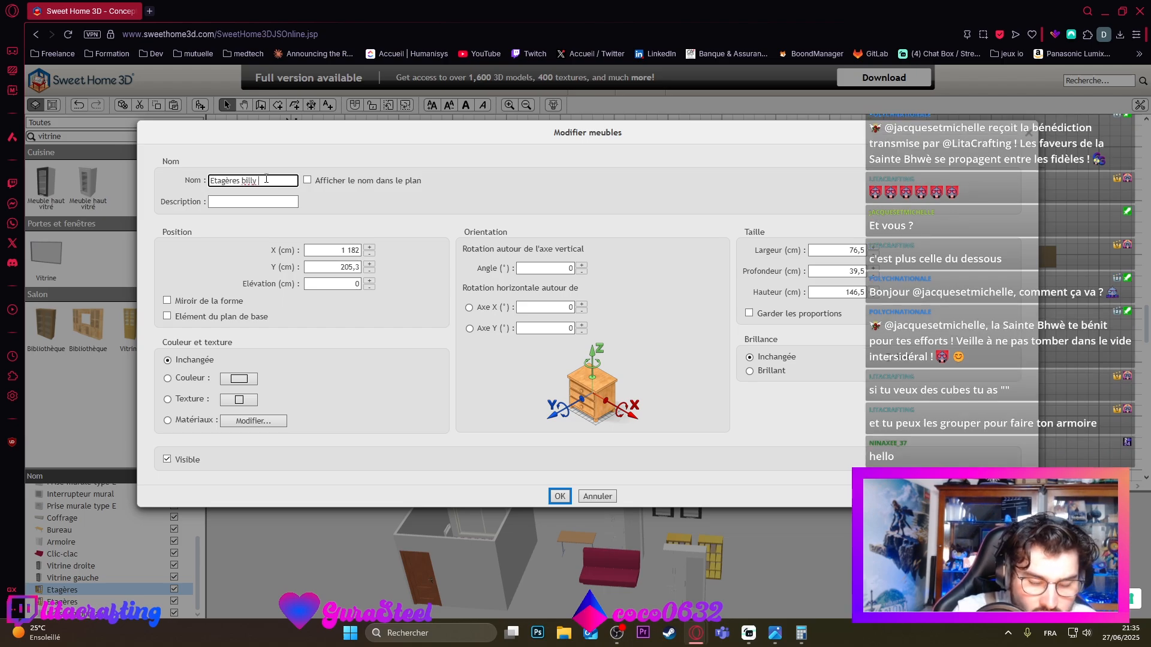
{"action": "type", "text": " bois"}
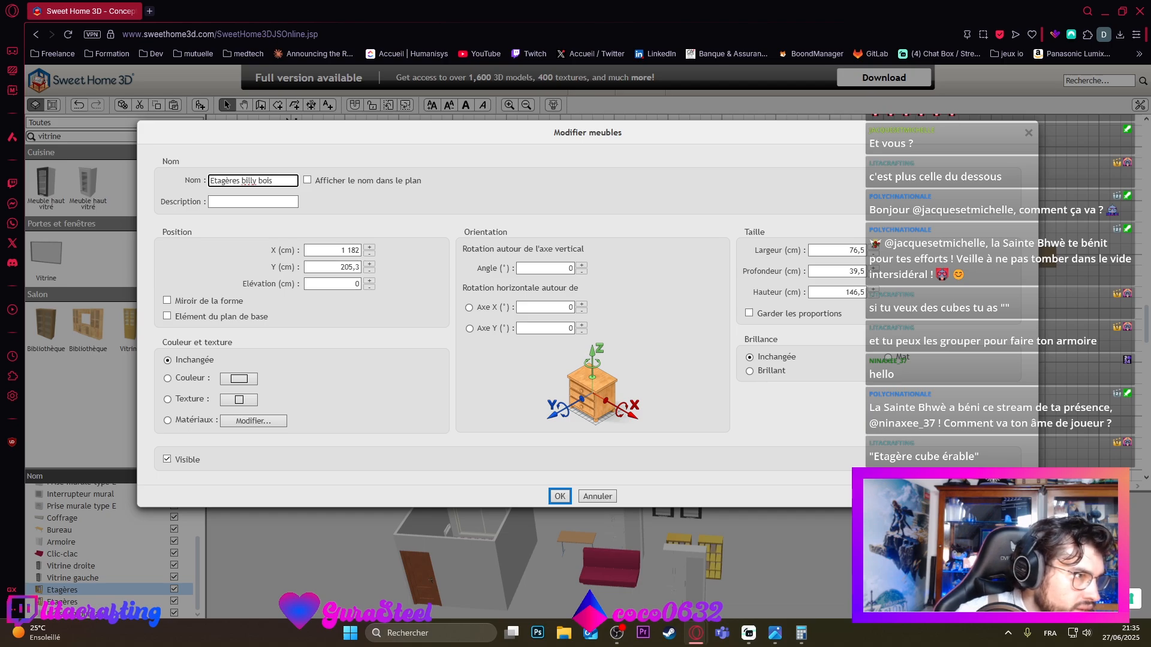
{"action": "left_click", "coordinate": [560, 497]}
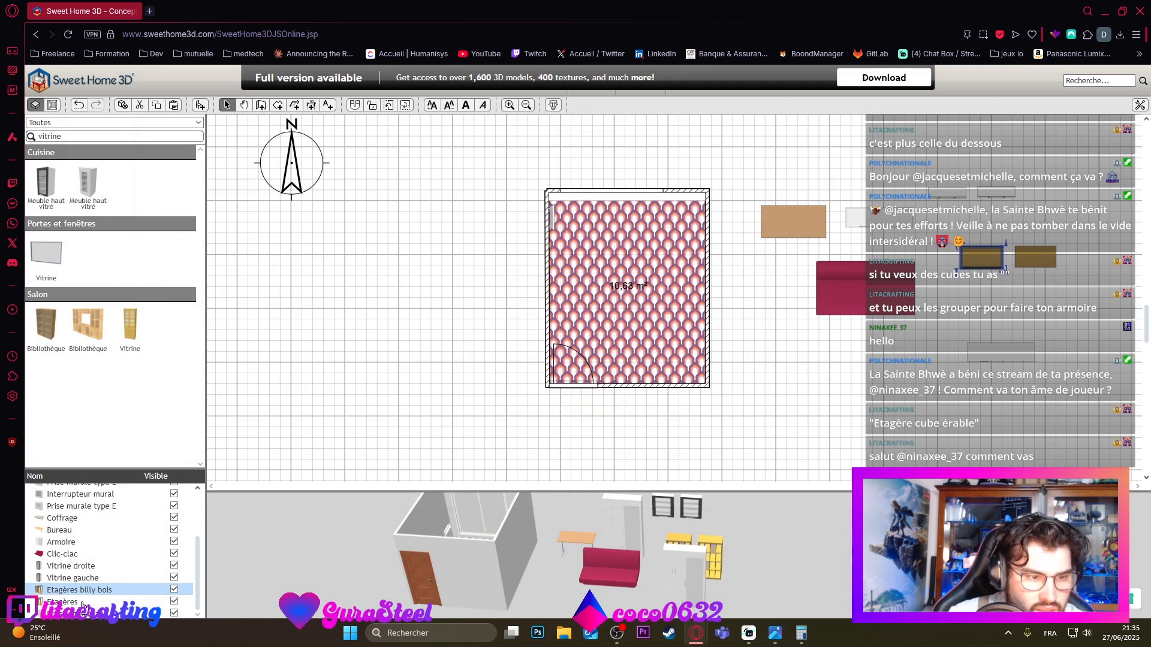
Step: Rename the second of the two Etagères units as Etagères billy noir and apply the change
{"action": "double_click", "coordinate": [66, 602]}
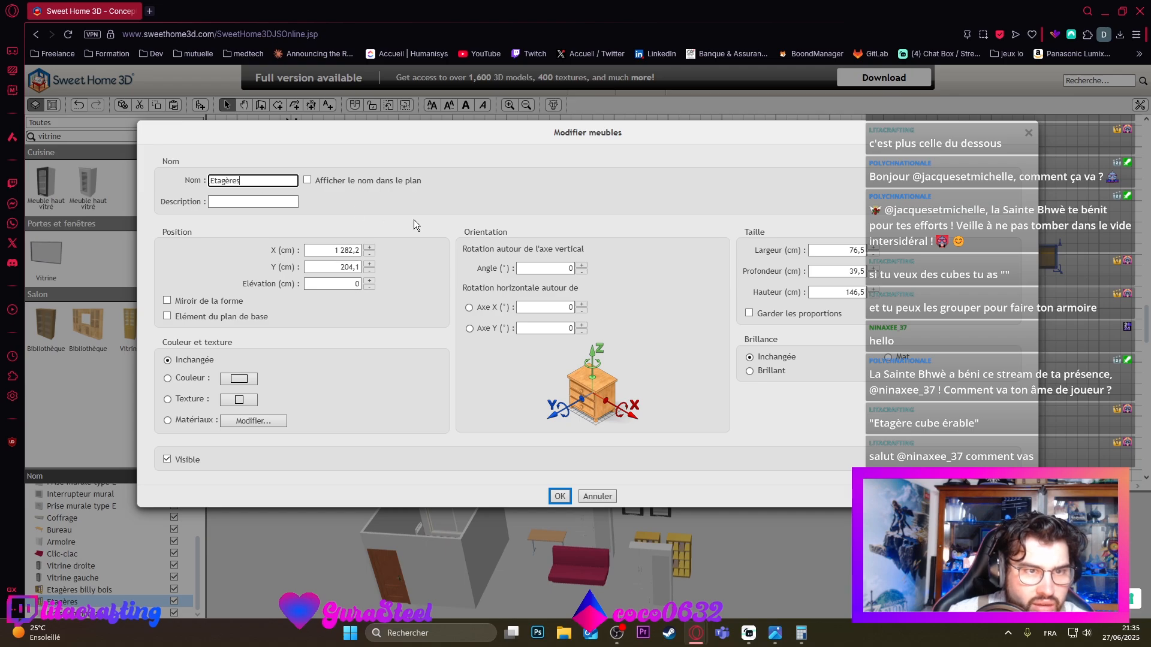
{"action": "type", "text": "bily"}
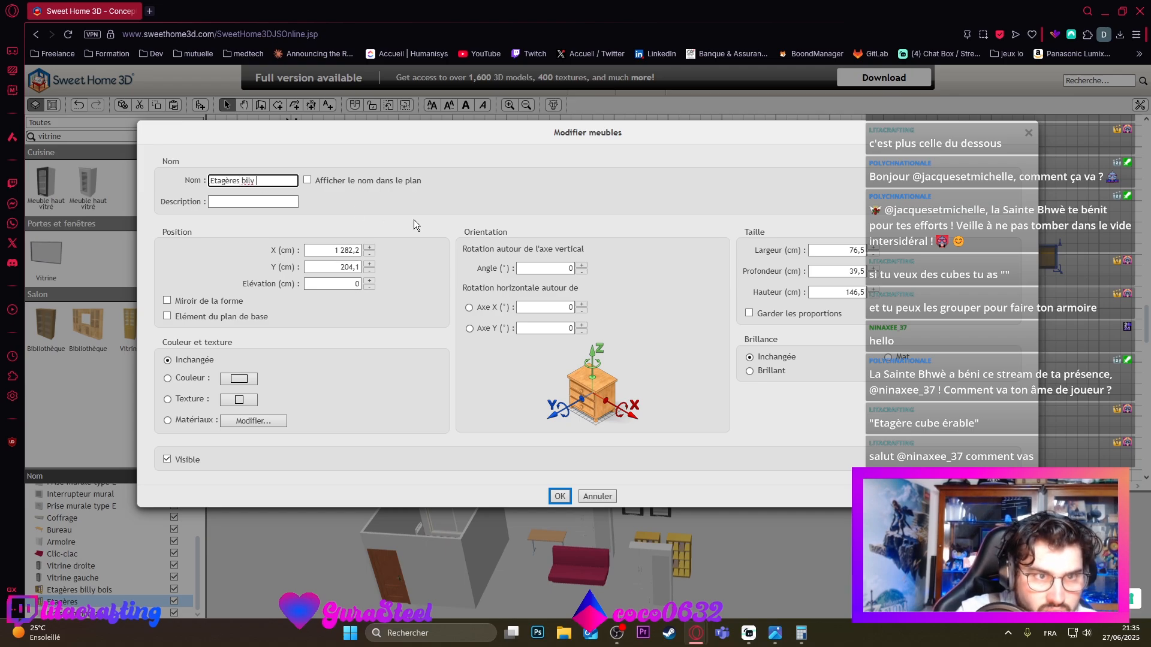
{"action": "key", "text": "BackSpace"}
{"action": "type", "text": "ly noir"}
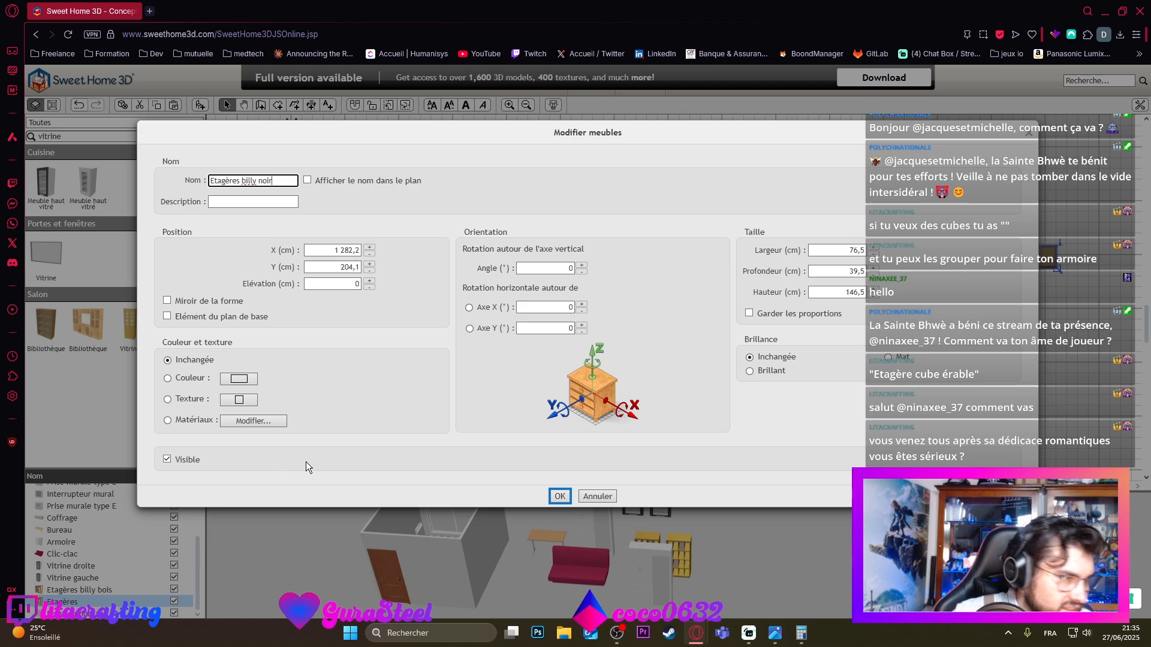
{"action": "left_click", "coordinate": [560, 497]}
Step: Search the furniture catalogue for "etagère cub" and select the Etagère cube érable model
{"action": "double_click", "coordinate": [101, 136]}
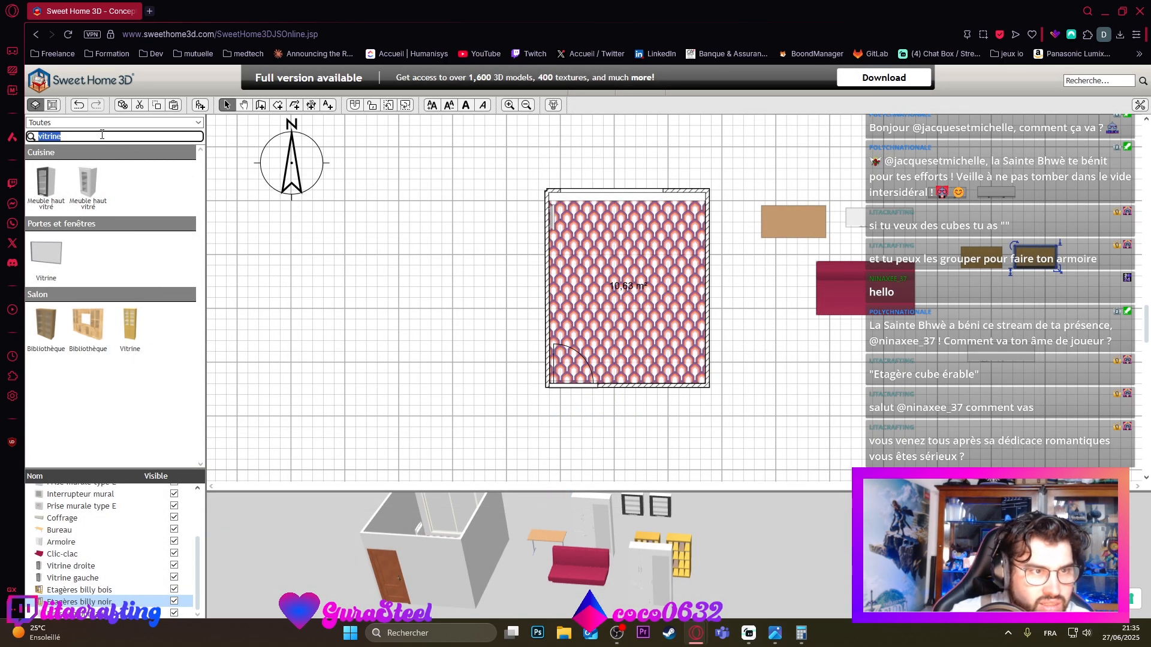
{"action": "type", "text": "etage"}
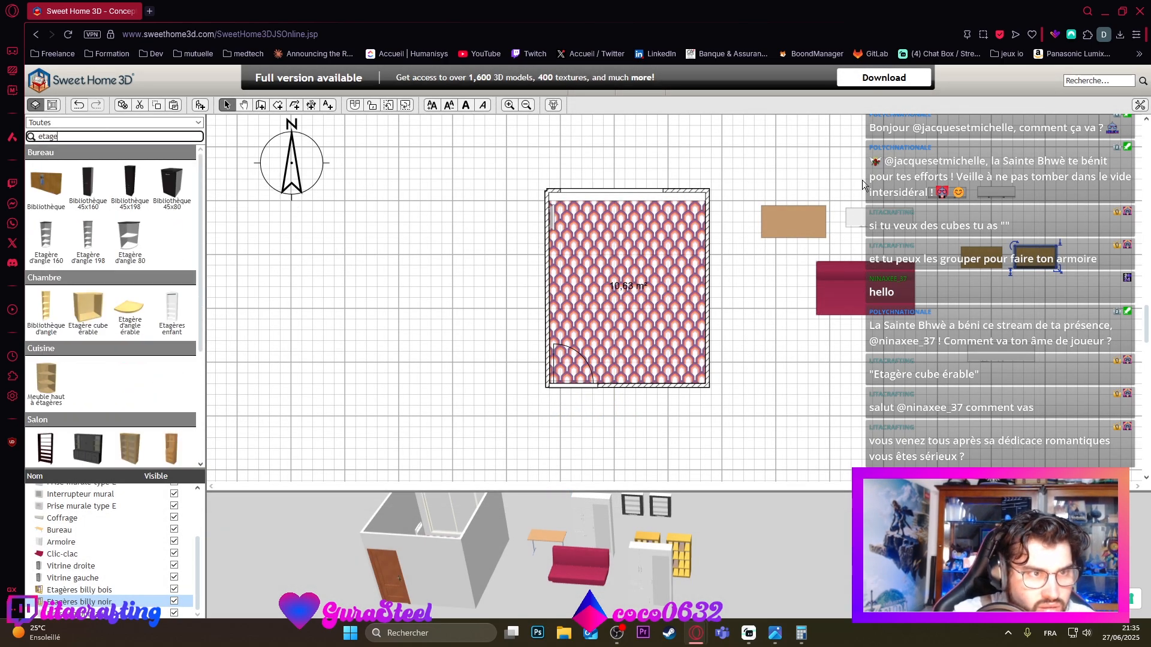
{"action": "key", "text": "BackSpace"}
{"action": "type", "text": "ère cub"}
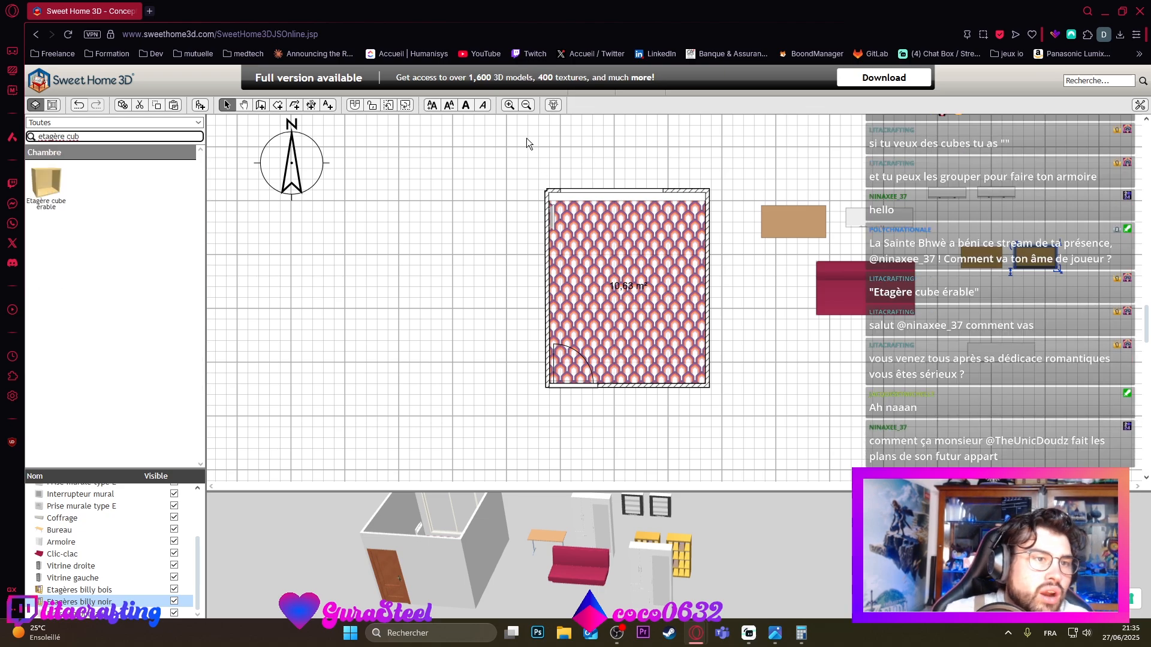
{"action": "left_click", "coordinate": [54, 178]}
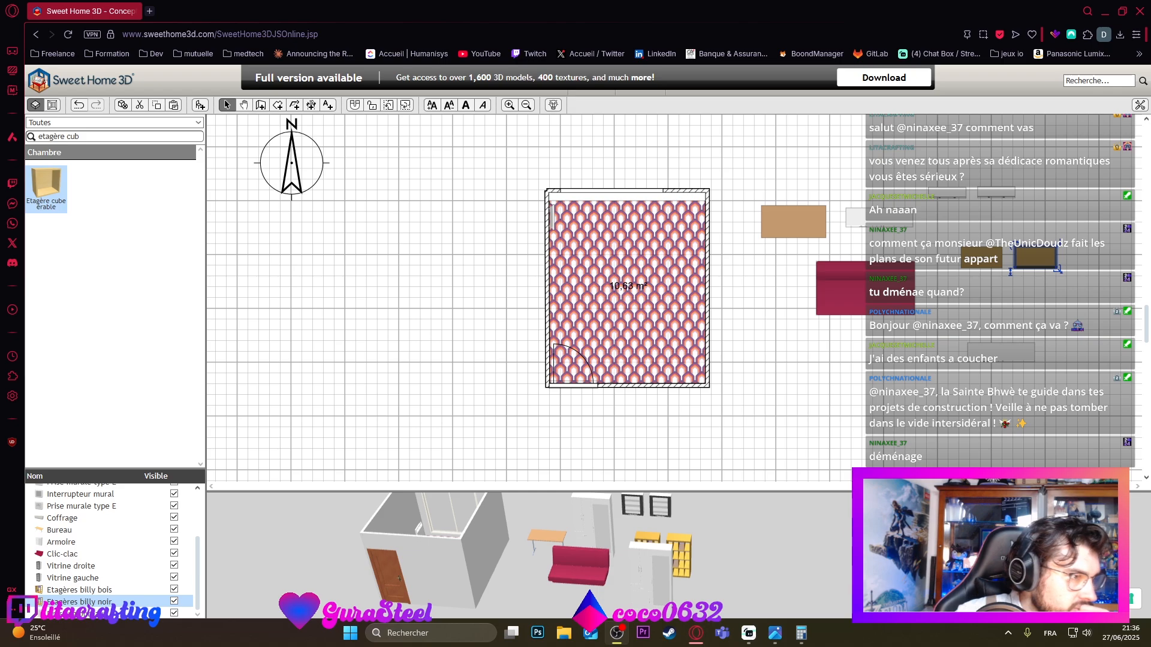
Step: Rename the original Armoire as Dressing chambre and apply the change
{"action": "left_click", "coordinate": [658, 552]}
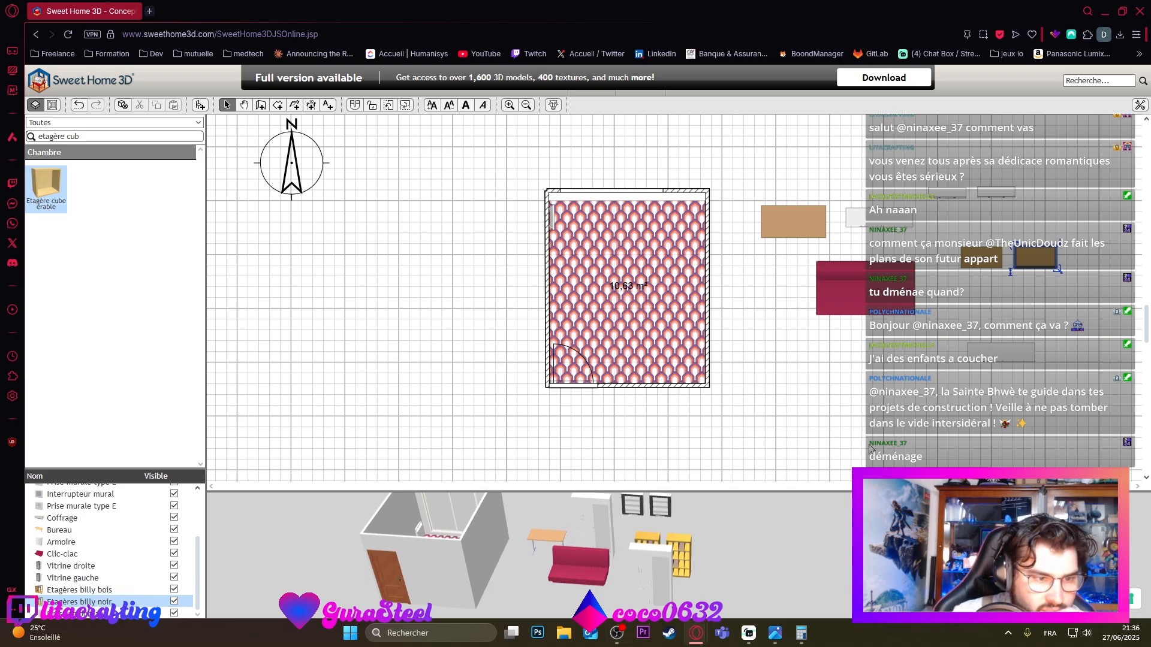
{"action": "left_click", "coordinate": [1008, 351]}
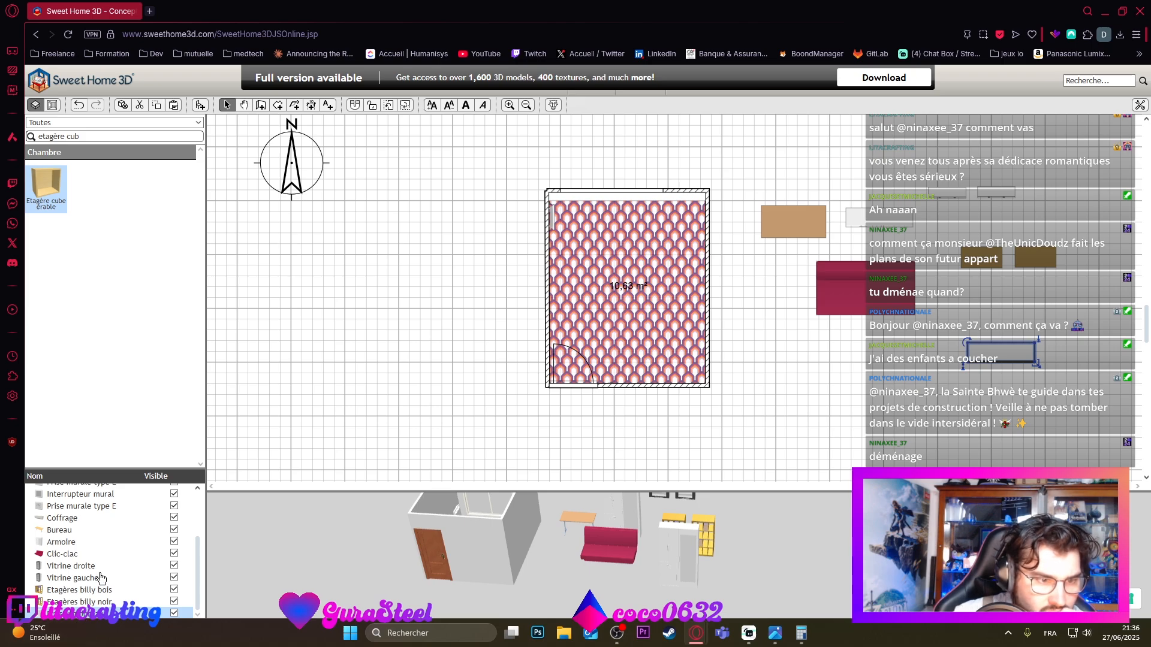
{"action": "scroll", "coordinate": [101, 579], "scroll_direction": "up", "scroll_amount": 3}
{"action": "scroll", "coordinate": [102, 578], "scroll_direction": "down", "scroll_amount": 3}
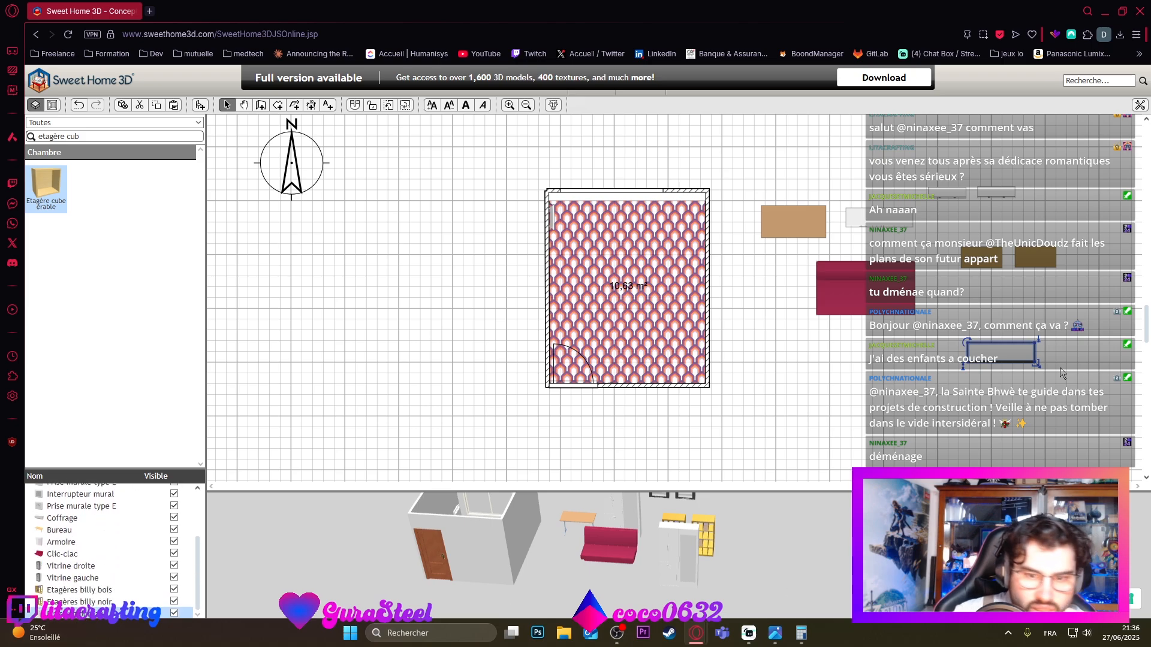
{"action": "left_click", "coordinate": [893, 222]}
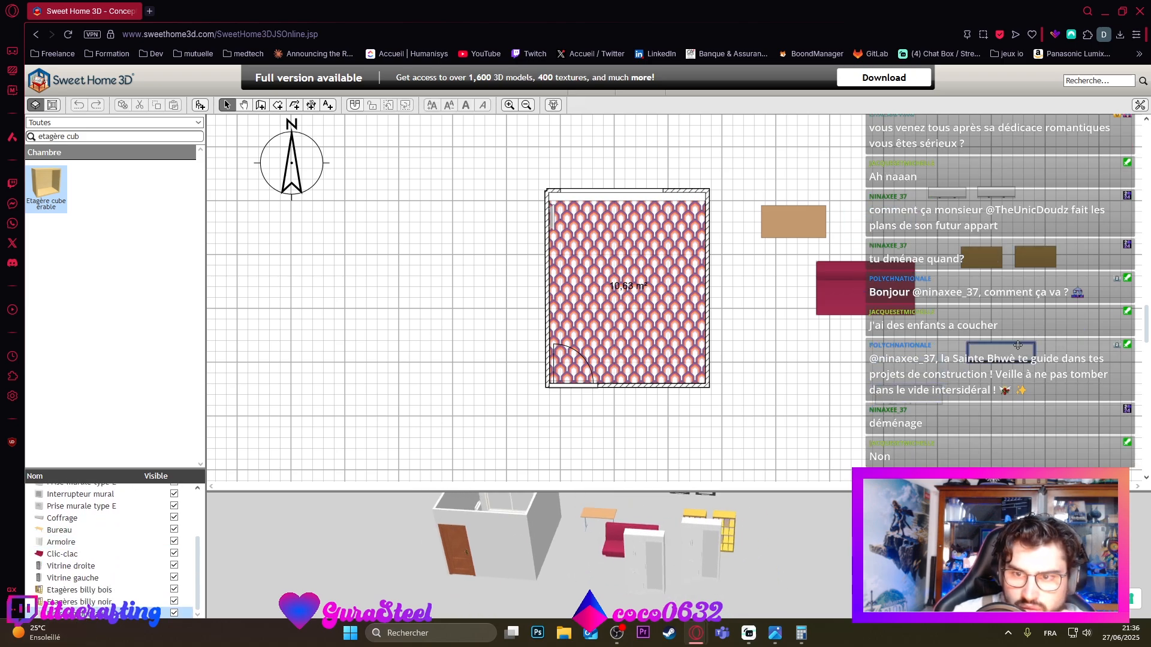
{"action": "left_click", "coordinate": [70, 542]}
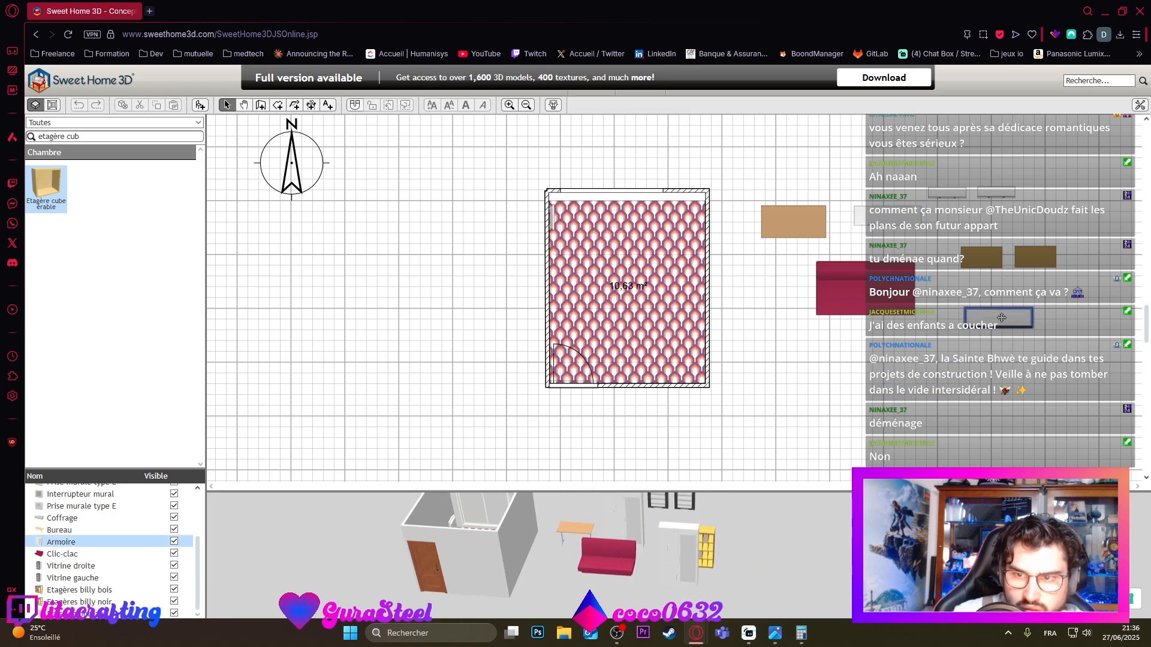
{"action": "double_click", "coordinate": [71, 542]}
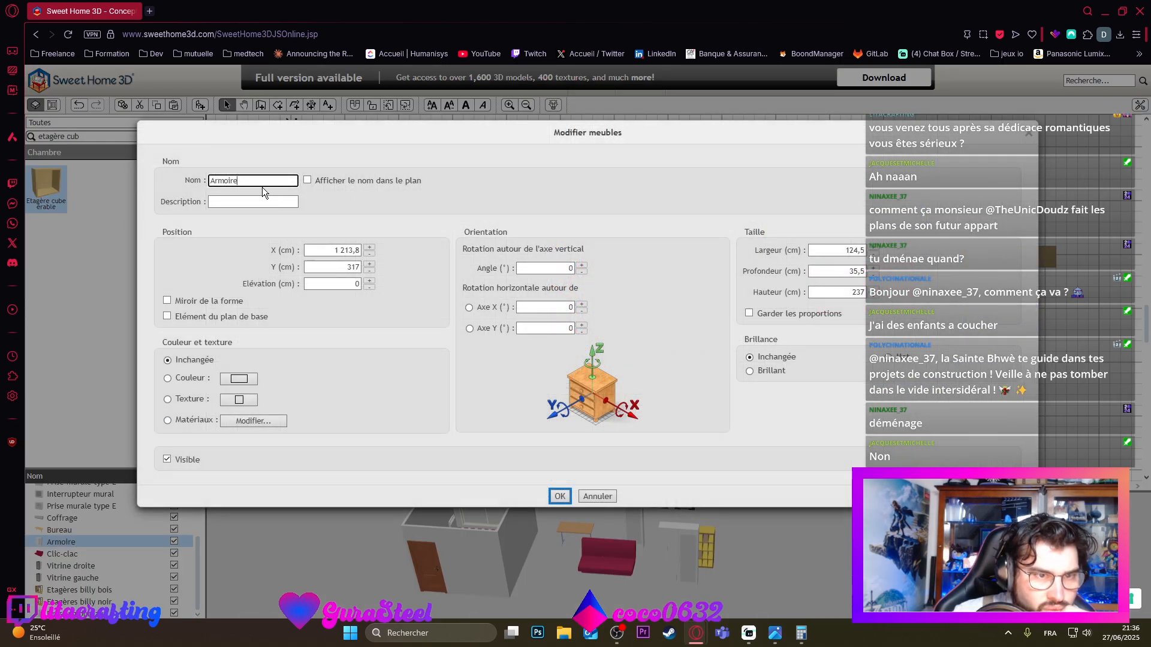
{"action": "double_click", "coordinate": [252, 181]}
{"action": "type", "text": "Dre"}
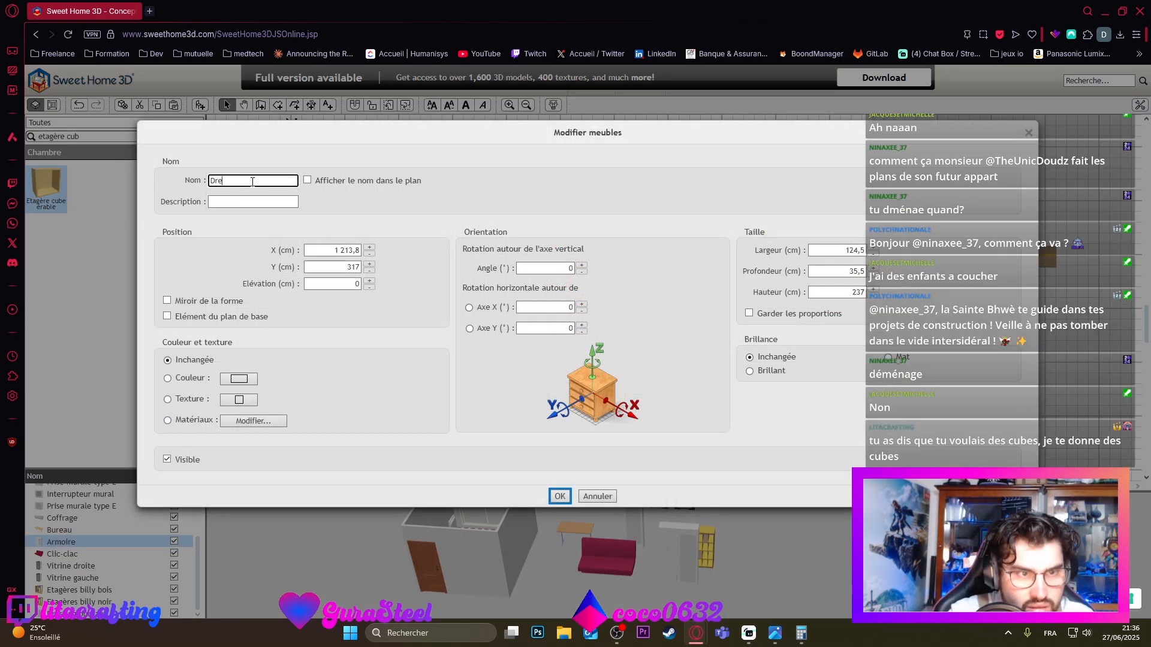
{"action": "type", "text": "Dressi"}
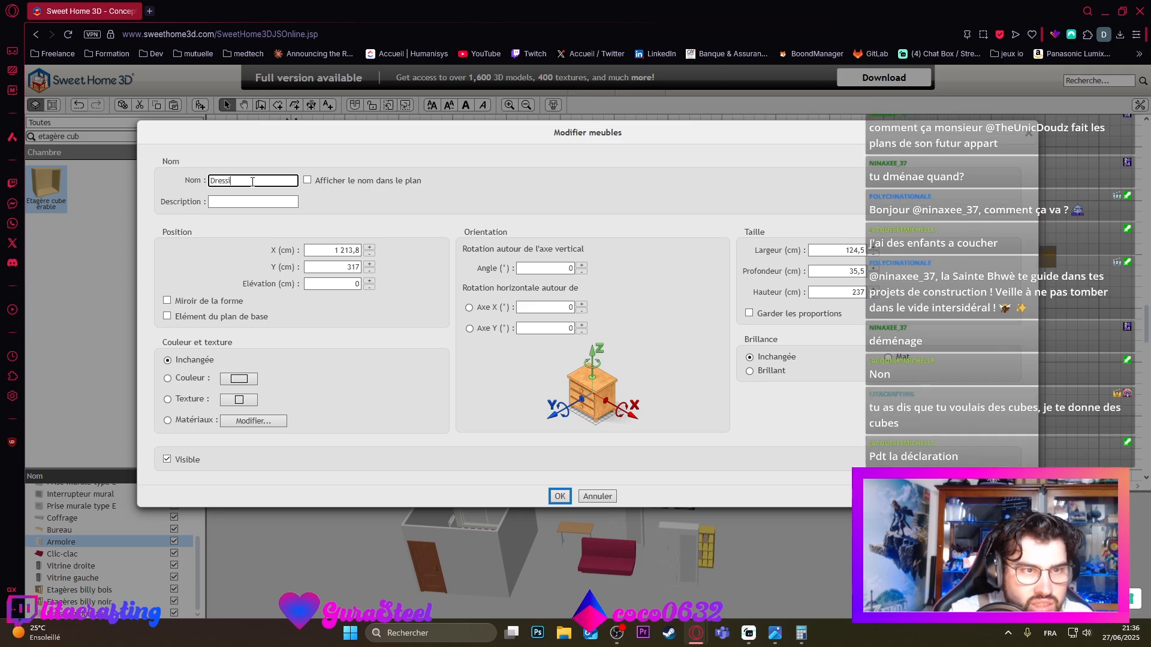
{"action": "type", "text": "ng Chambre"}
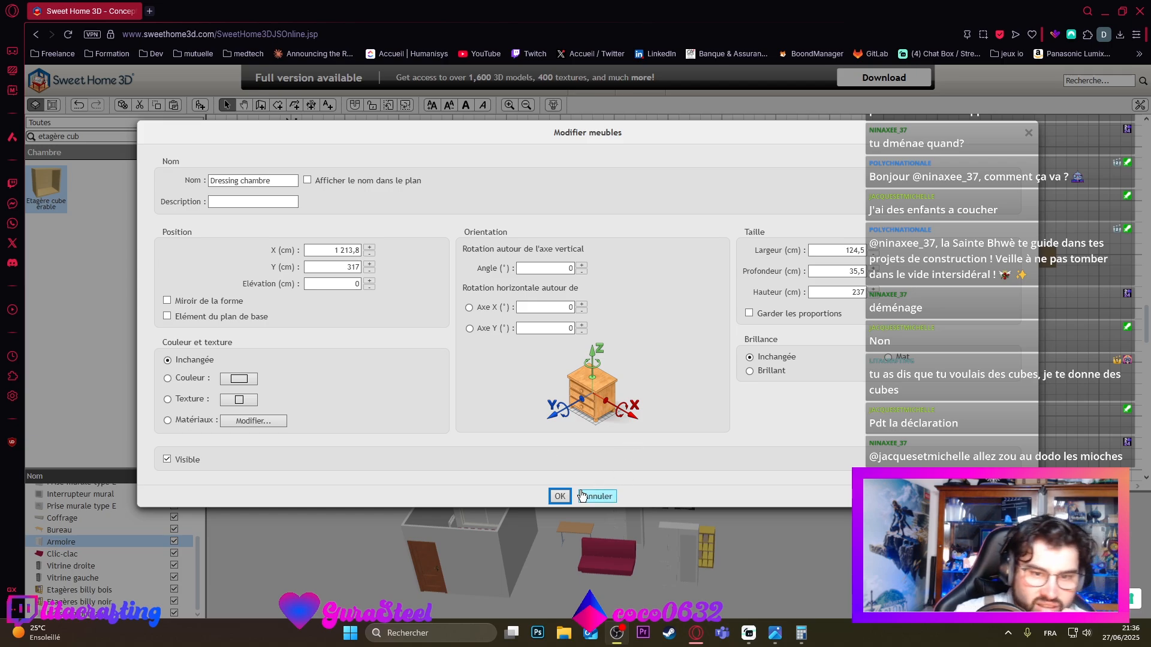
{"action": "left_click", "coordinate": [559, 497]}
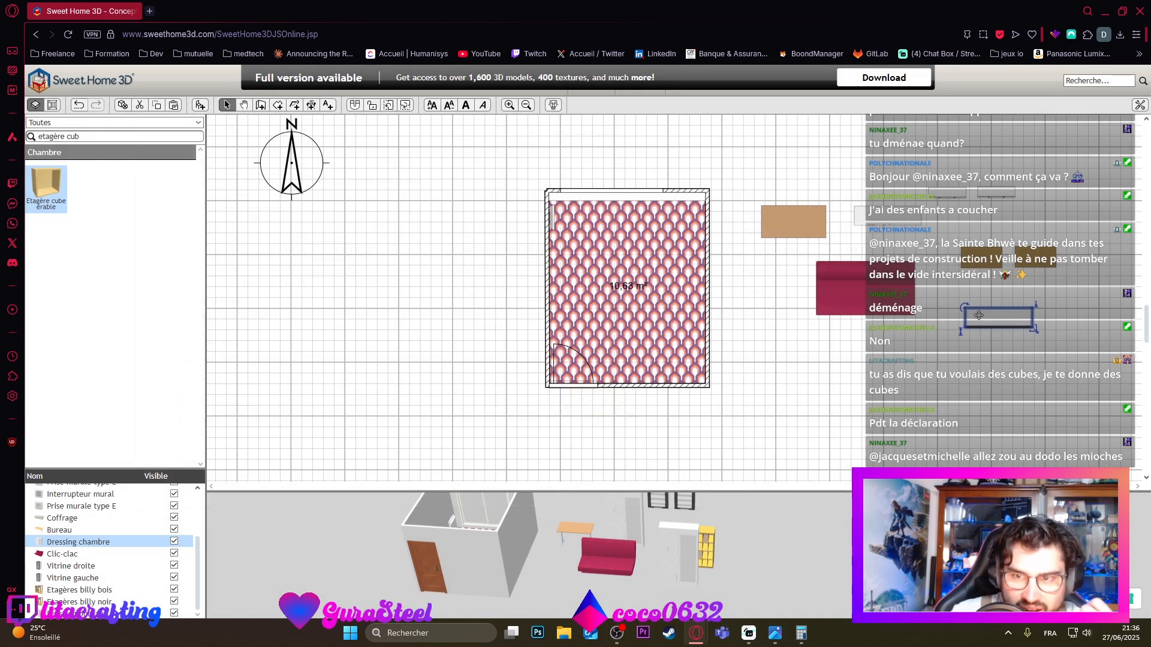
Step: Place Dressing bureau south of the two Etagères units and Dressing chambre beside the desk, north of the Clic-clac
{"action": "mouse_move", "coordinate": [978, 314]}
{"action": "left_mouse_down"}
{"action": "mouse_move", "coordinate": [857, 183]}
{"action": "mouse_move", "coordinate": [984, 344]}
{"action": "mouse_move", "coordinate": [977, 336]}
{"action": "left_mouse_up"}
{"action": "left_click_drag", "start_coordinate": [885, 187], "coordinate": [897, 230]}
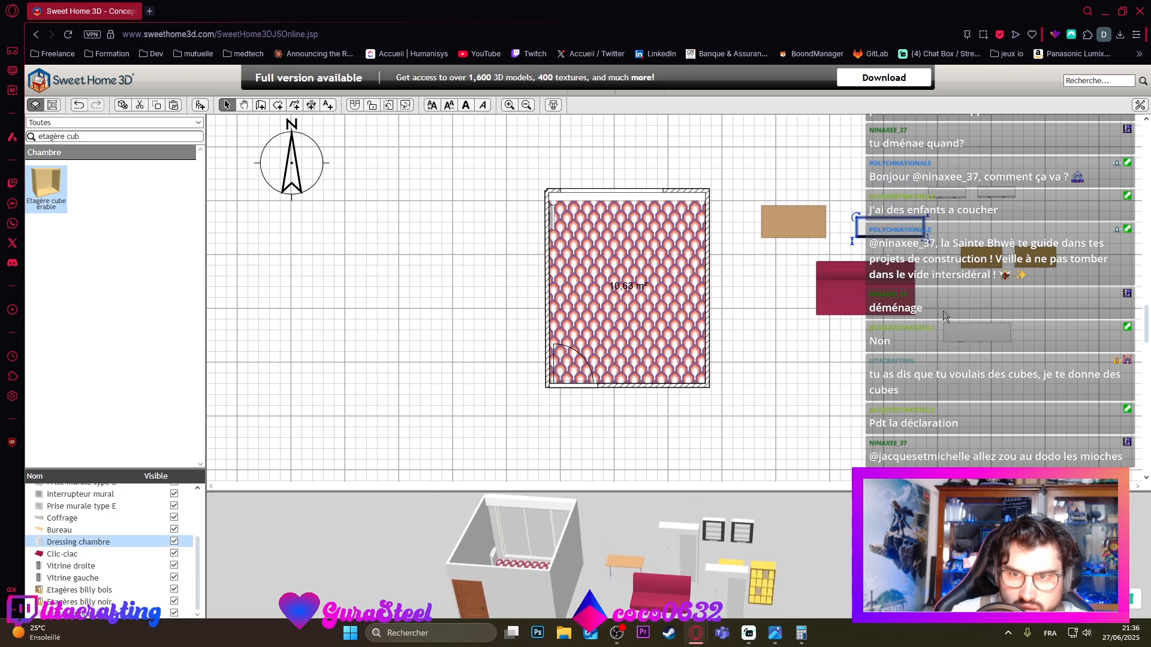
Step: Set Dressing bureau's height to 191,5 cm, depth to 57 cm and width to 90,2 cm, and apply the changes
{"action": "double_click", "coordinate": [972, 333]}
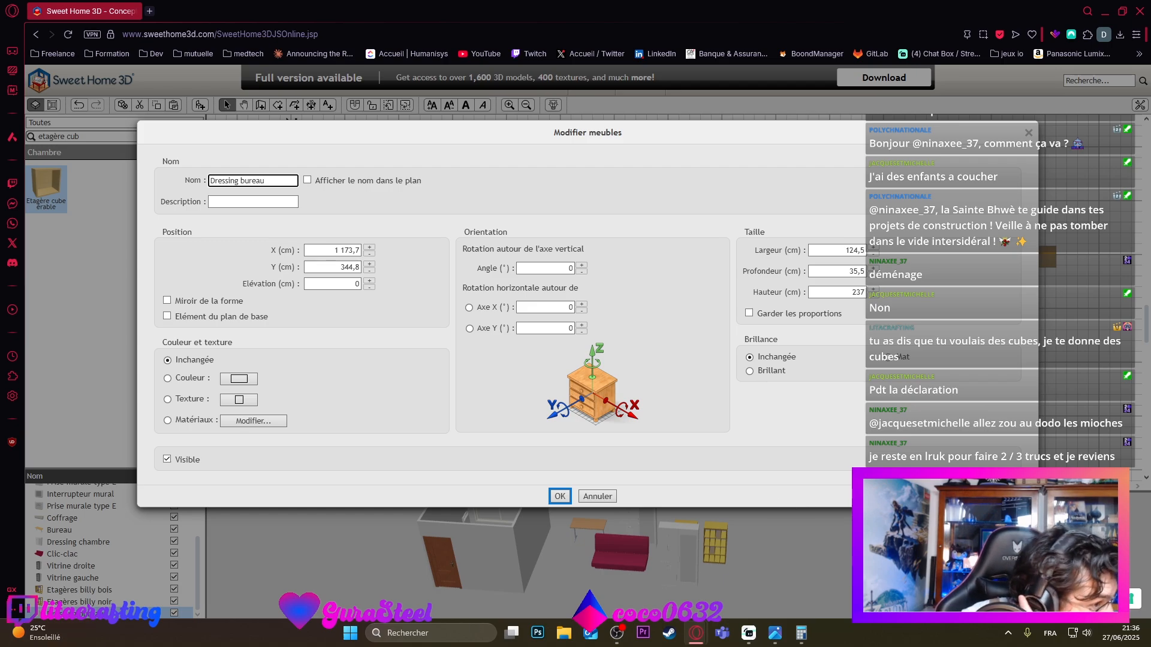
{"action": "left_click", "coordinate": [849, 250]}
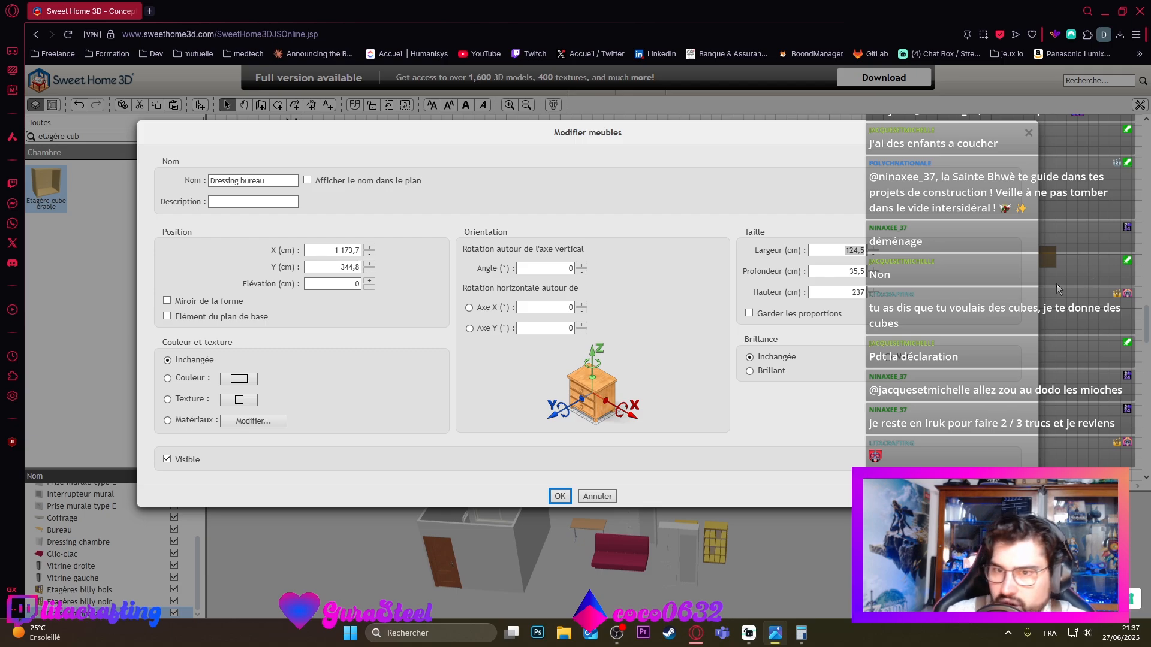
{"action": "left_click", "coordinate": [854, 293]}
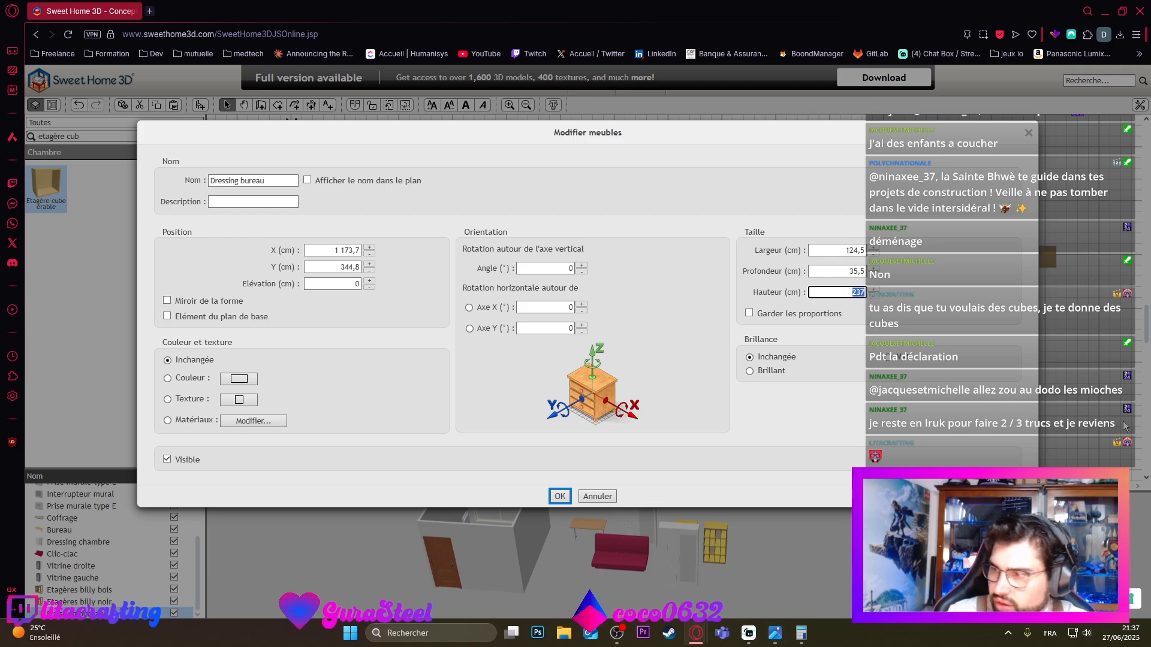
{"action": "type", "text": "191,5"}
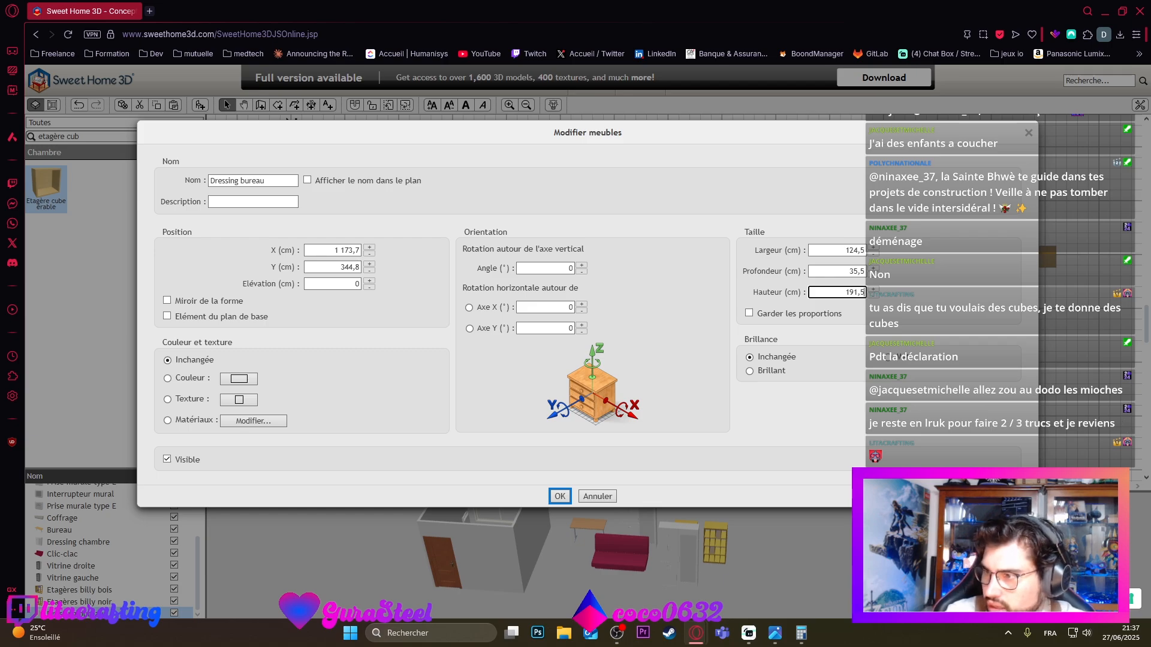
{"action": "left_click", "coordinate": [858, 272]}
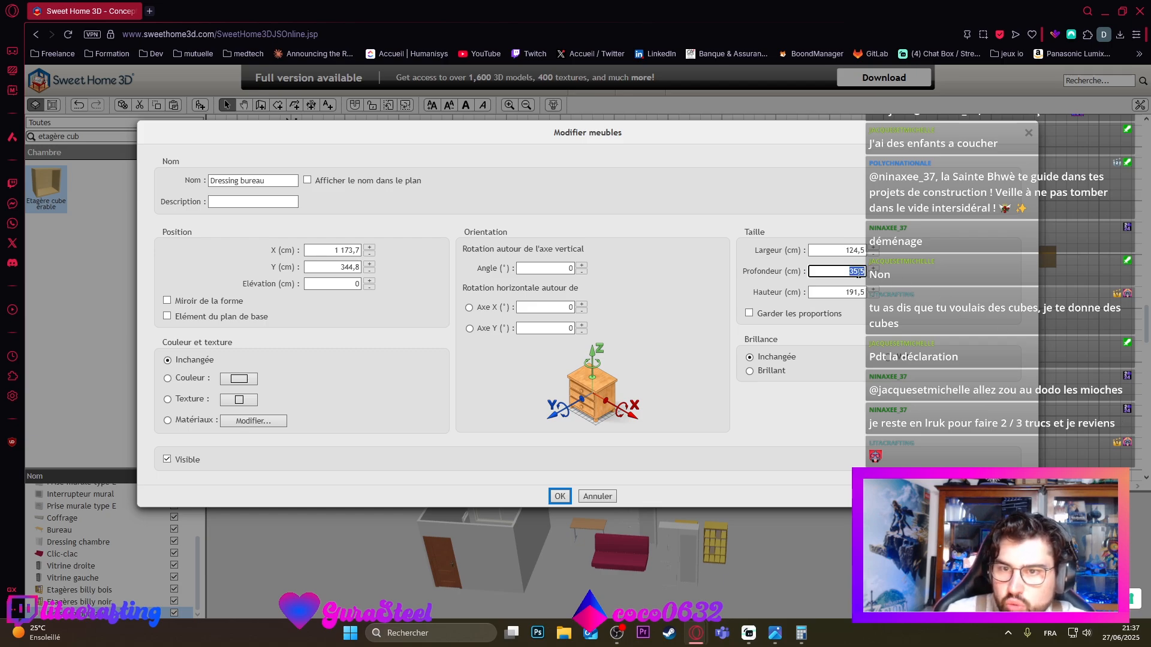
{"action": "type", "text": "57"}
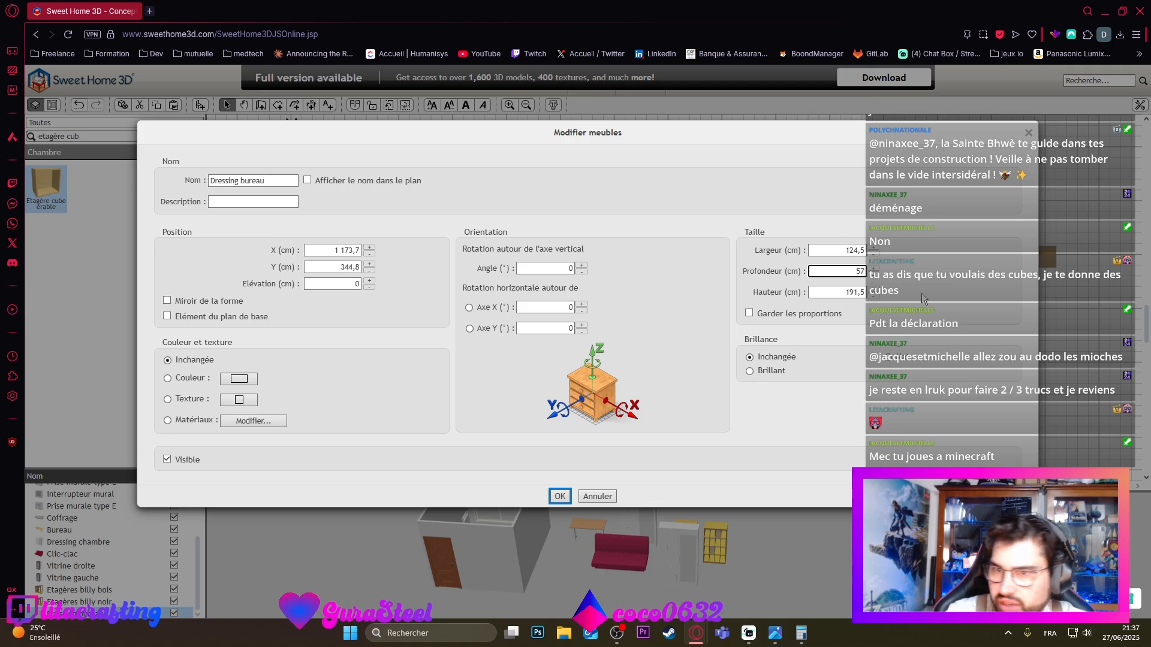
{"action": "left_click", "coordinate": [855, 252]}
{"action": "type", "text": "9"}
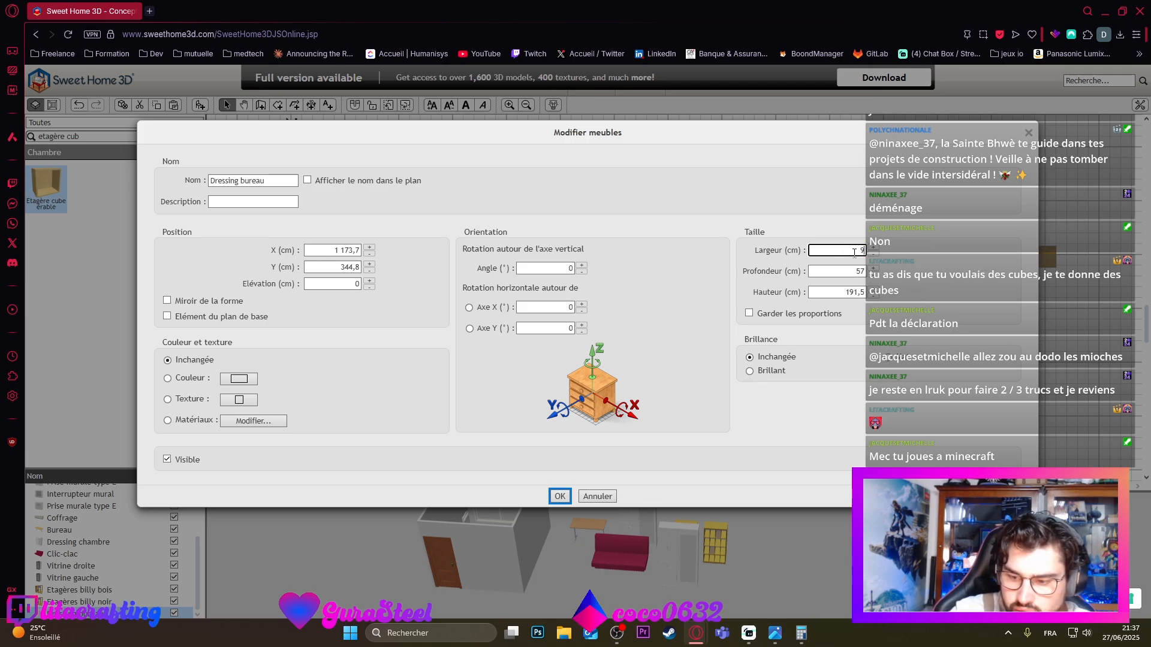
{"action": "type", "text": "0"}
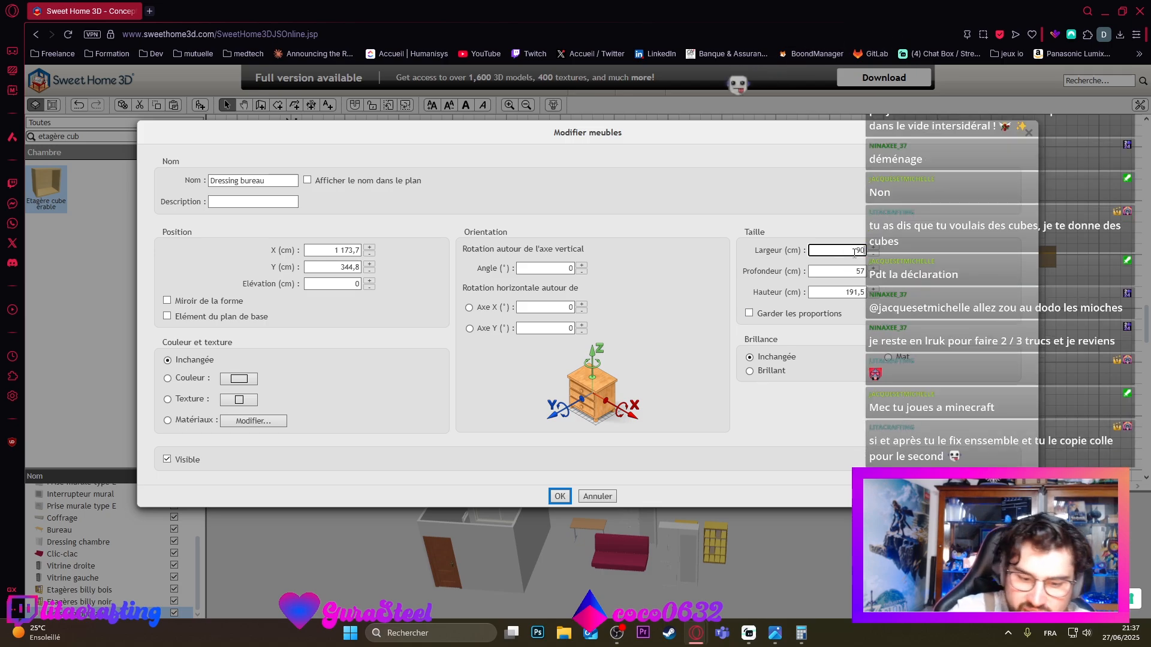
{"action": "type", "text": ",2"}
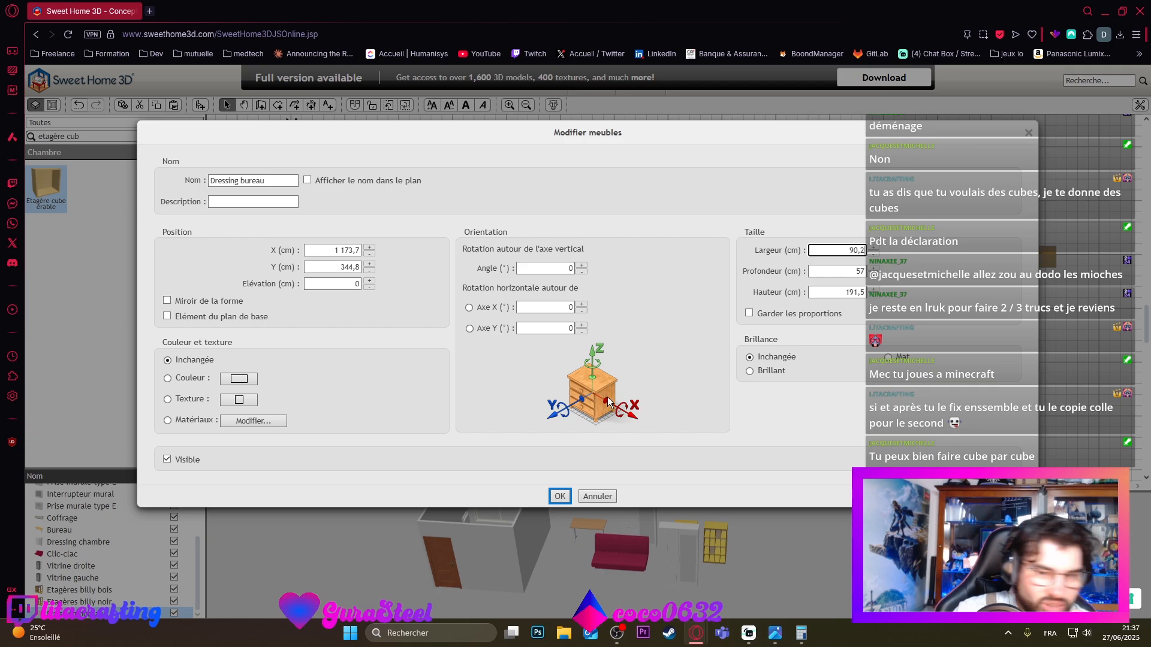
{"action": "left_click", "coordinate": [558, 497]}
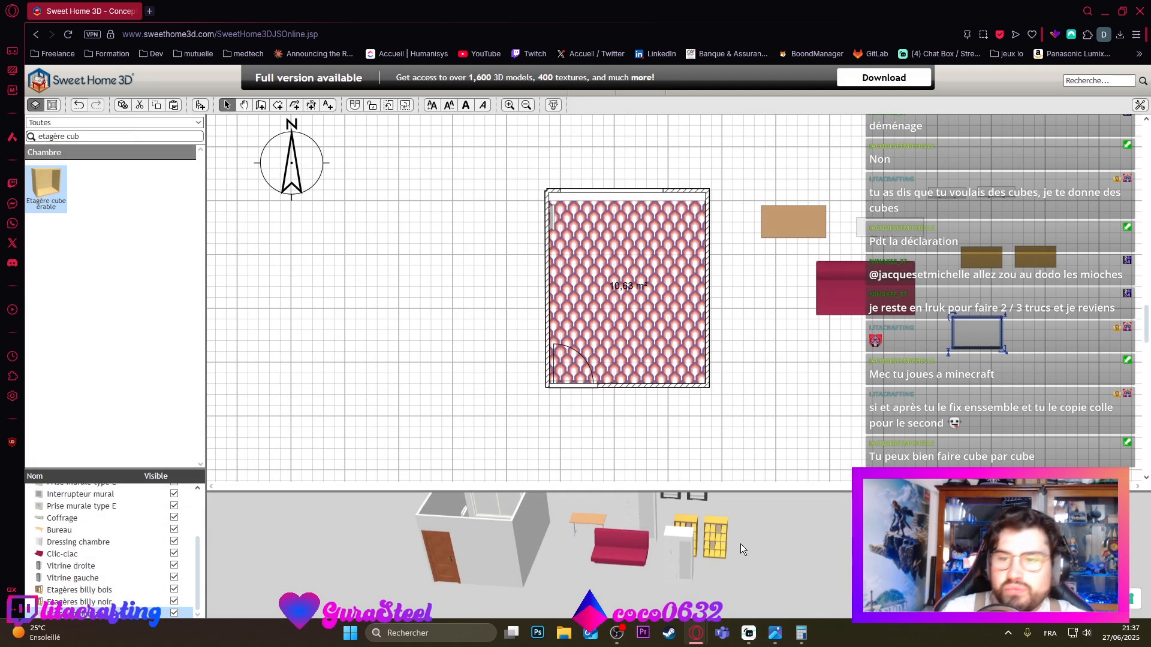
Step: Move Dressing bureau and Dressing chambre close together south of the Clic-clac and compare them in the 3D view
{"action": "left_click_drag", "start_coordinate": [978, 336], "coordinate": [963, 339]}
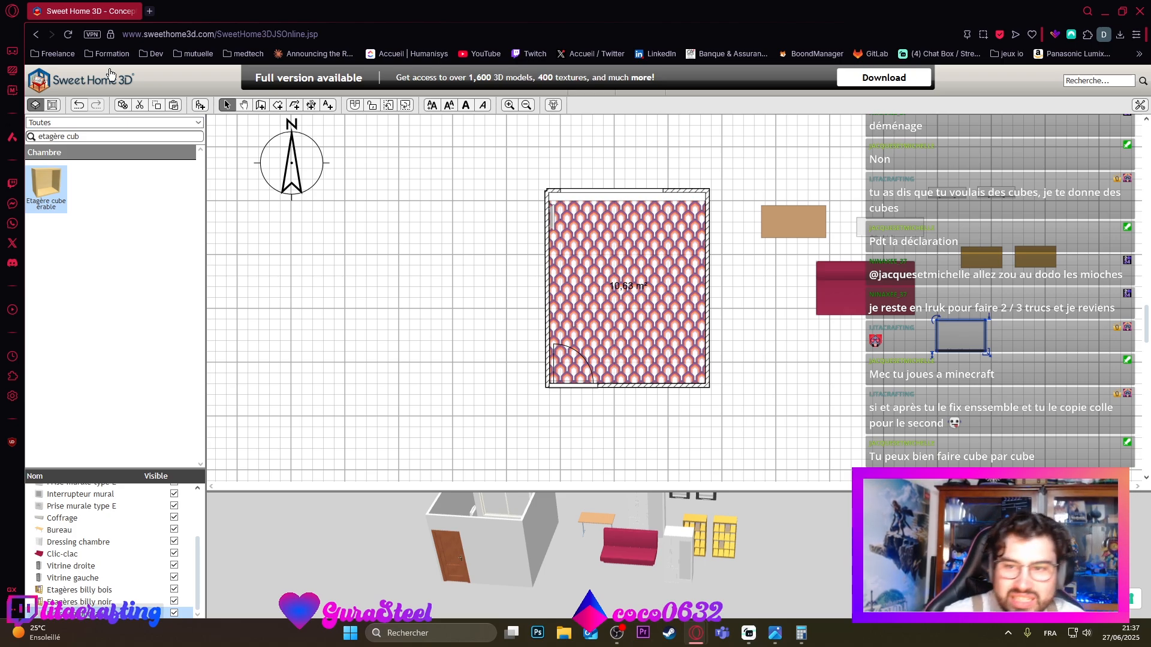
{"action": "left_click_drag", "start_coordinate": [962, 348], "coordinate": [989, 315]}
{"action": "left_click_drag", "start_coordinate": [692, 520], "coordinate": [638, 525]}
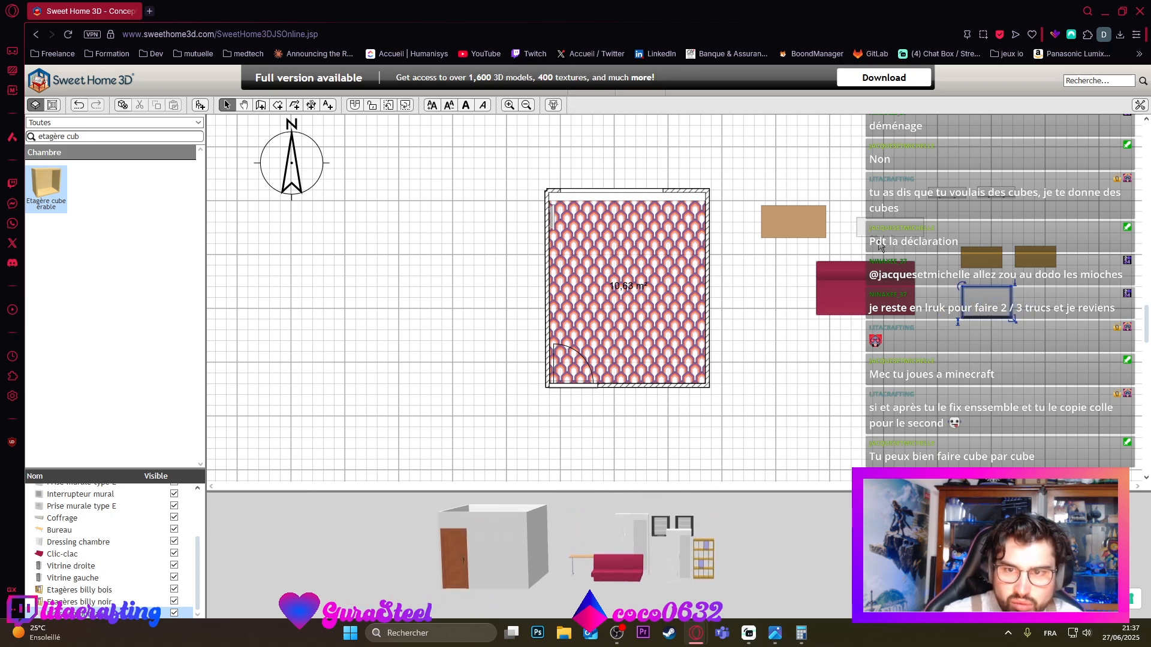
{"action": "left_click_drag", "start_coordinate": [883, 231], "coordinate": [851, 349]}
{"action": "left_click_drag", "start_coordinate": [983, 302], "coordinate": [889, 393]}
{"action": "scroll", "coordinate": [657, 562], "scroll_direction": "up", "scroll_amount": 3}
{"action": "left_click_drag", "start_coordinate": [657, 562], "coordinate": [609, 503]}
{"action": "left_click_drag", "start_coordinate": [710, 547], "coordinate": [637, 552]}
{"action": "left_click_drag", "start_coordinate": [902, 398], "coordinate": [846, 368]}
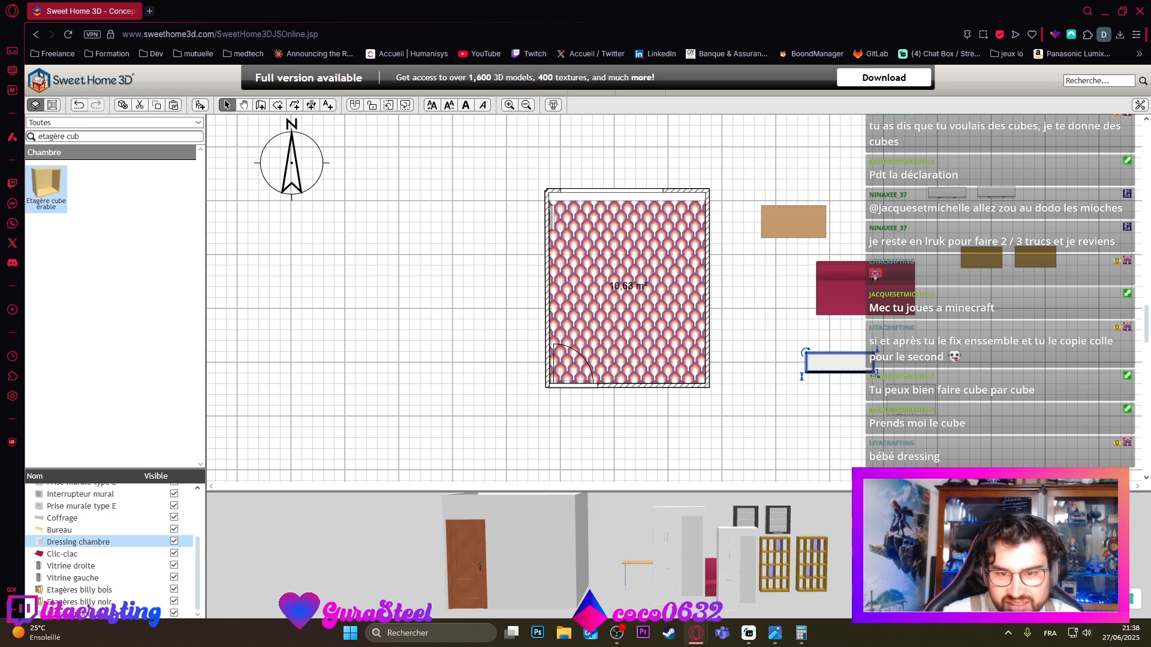
Step: Move Dressing chambre north of the Clic-clac, beside the desk, and Dressing bureau east of the two Vitrine cabinets
{"action": "left_click_drag", "start_coordinate": [848, 364], "coordinate": [883, 210]}
{"action": "left_click_drag", "start_coordinate": [919, 403], "coordinate": [1060, 215]}
{"action": "scroll", "coordinate": [750, 446], "scroll_direction": "down", "scroll_amount": 1}
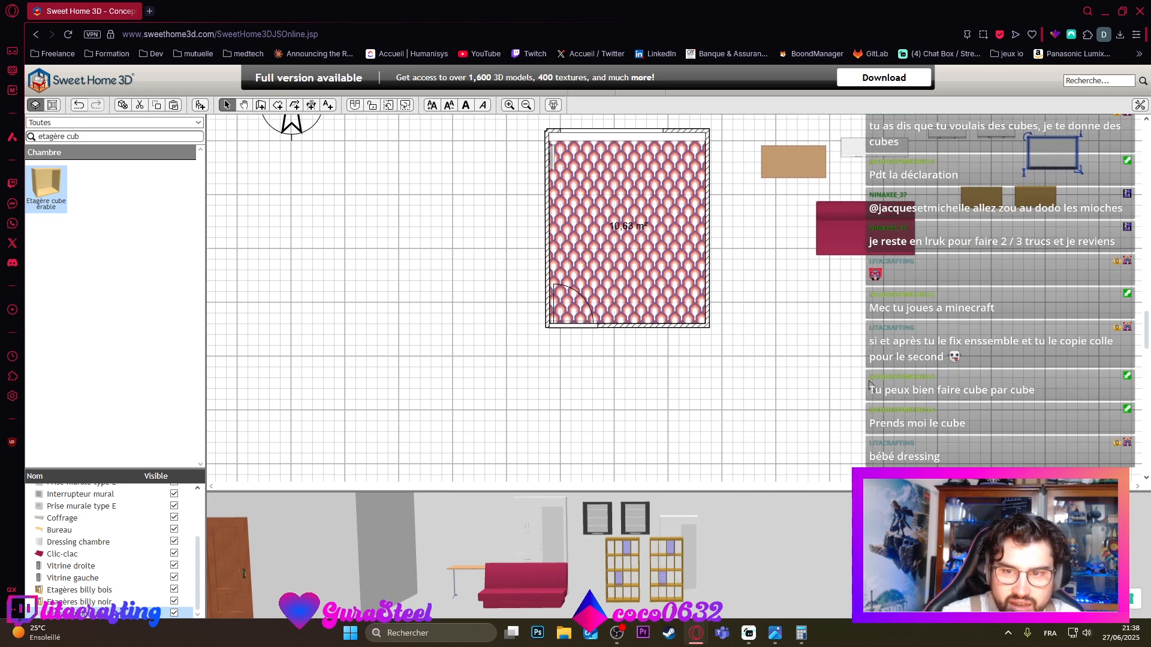
{"action": "scroll", "coordinate": [750, 446], "scroll_direction": "up", "scroll_amount": 1}
{"action": "left_click_drag", "start_coordinate": [741, 548], "coordinate": [697, 537]}
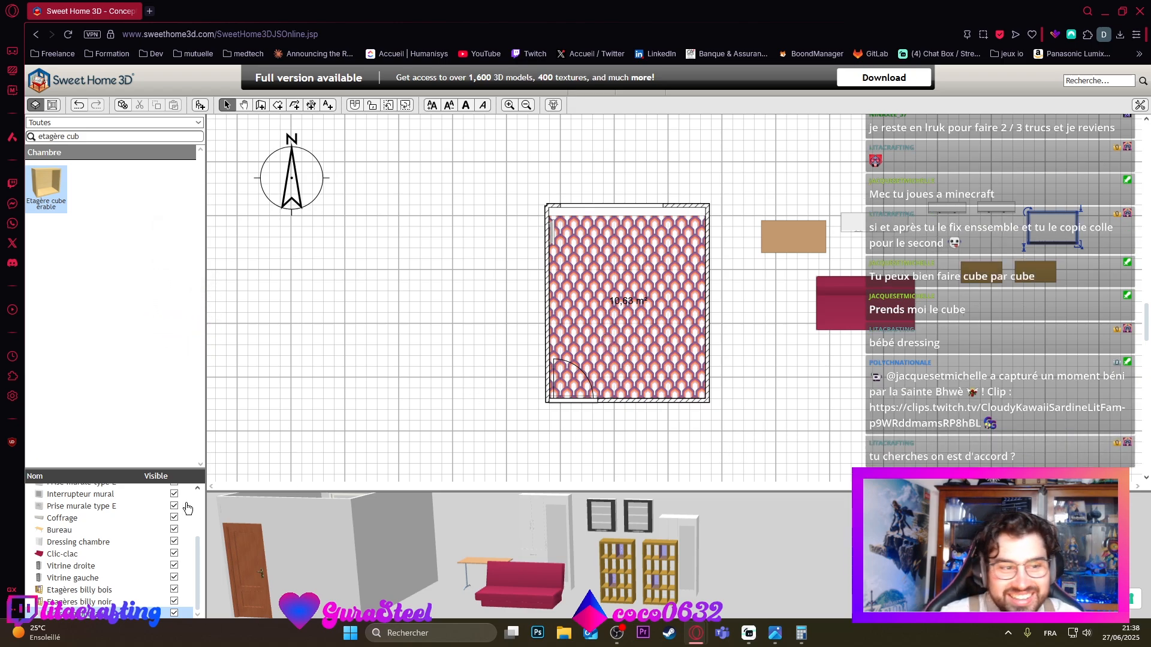
Step: Clear the furniture catalogue search to list all models again
{"action": "scroll", "coordinate": [125, 521], "scroll_direction": "up", "scroll_amount": 3}
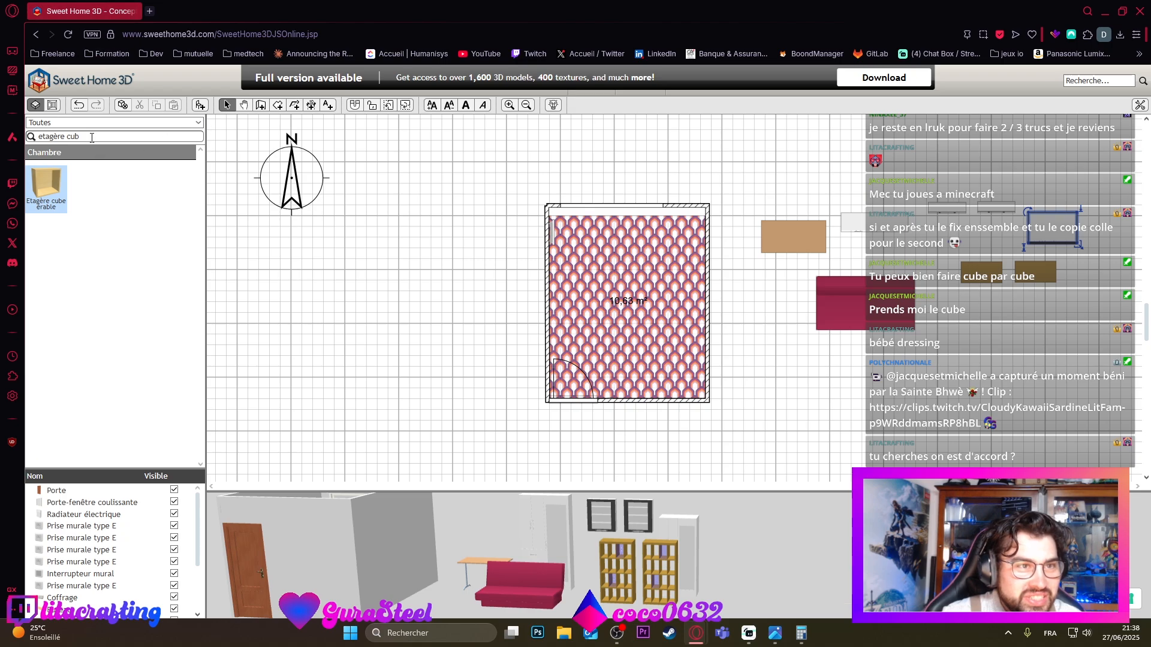
{"action": "triple_click", "coordinate": [59, 136]}
{"action": "key", "text": "BackSpace"}
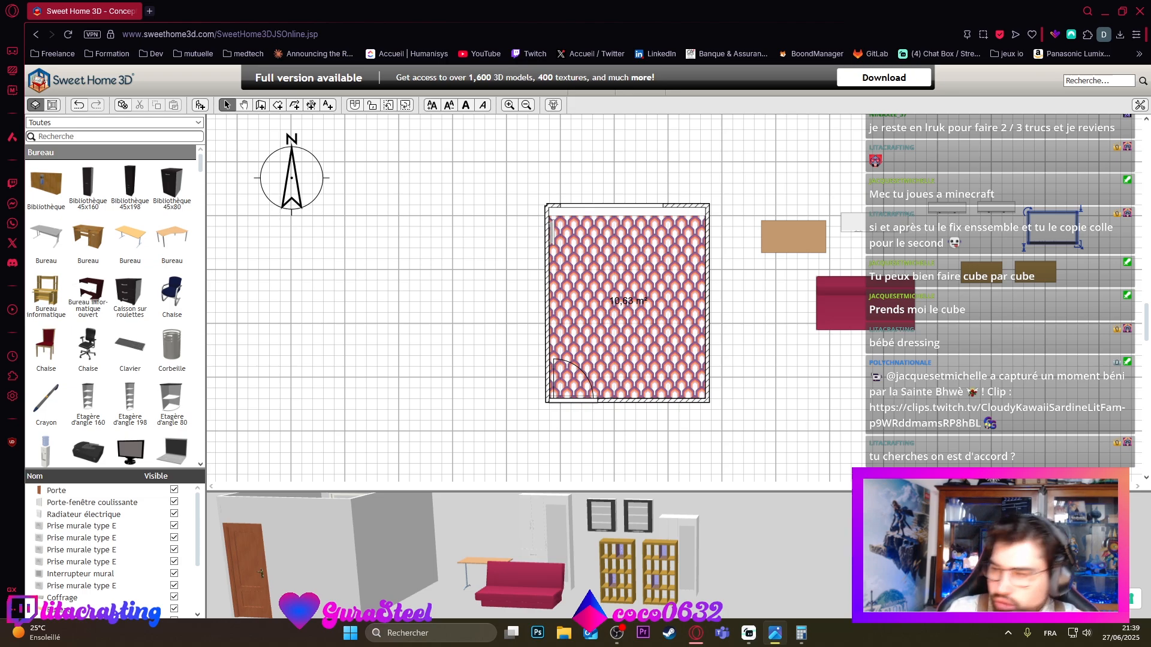
Step: Search the furniture catalogue for "etag" and place an Etagère d'angle 160 in the empty area west of the room
{"action": "left_click", "coordinate": [106, 137]}
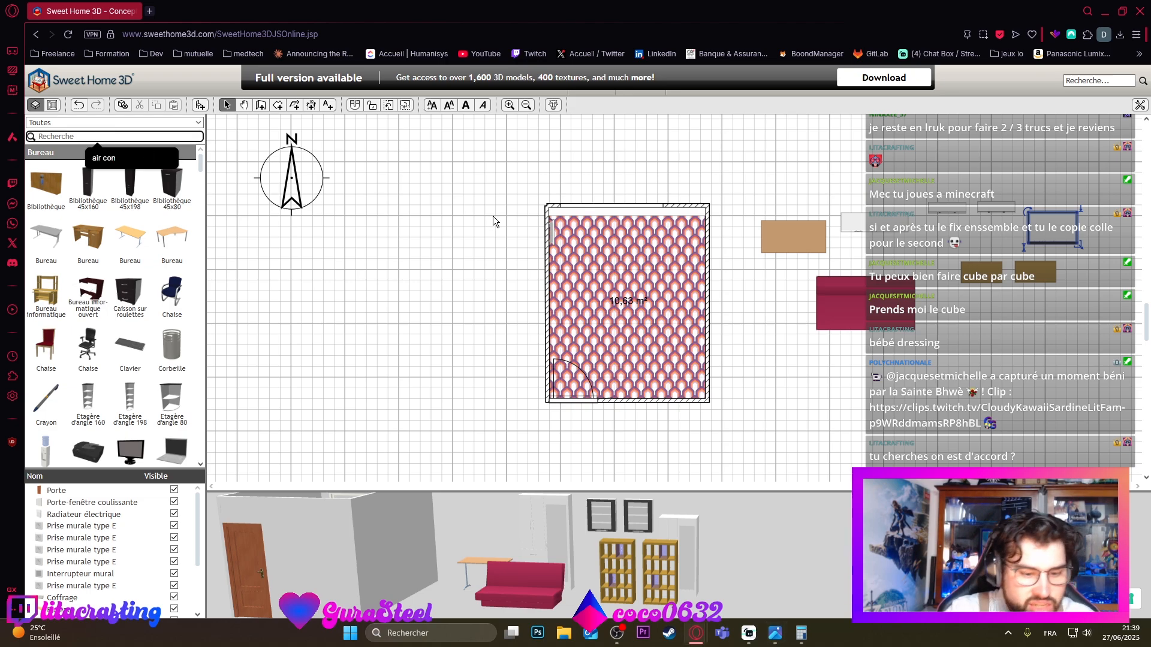
{"action": "type", "text": "etag"}
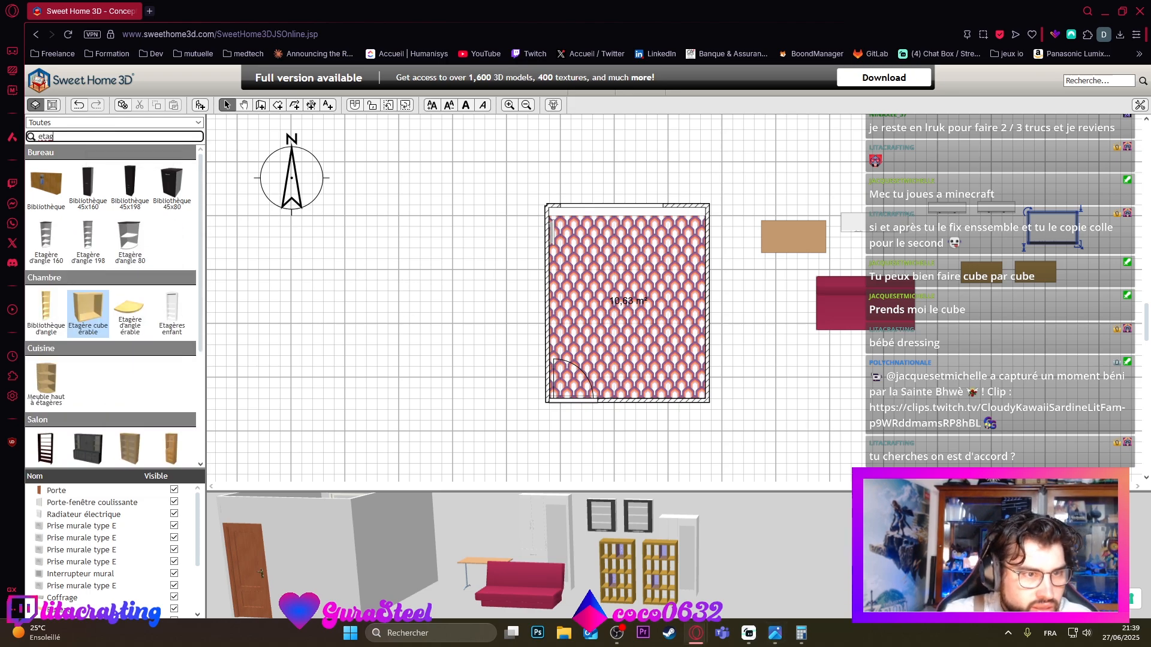
{"action": "left_click", "coordinate": [88, 237]}
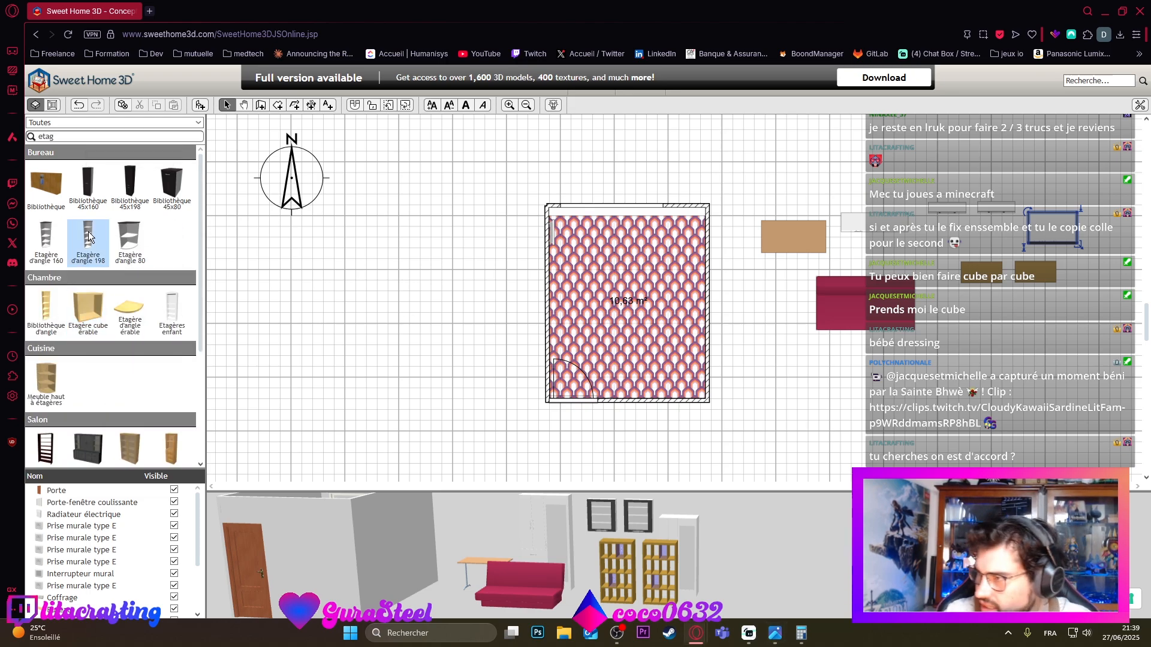
{"action": "mouse_move", "coordinate": [89, 237]}
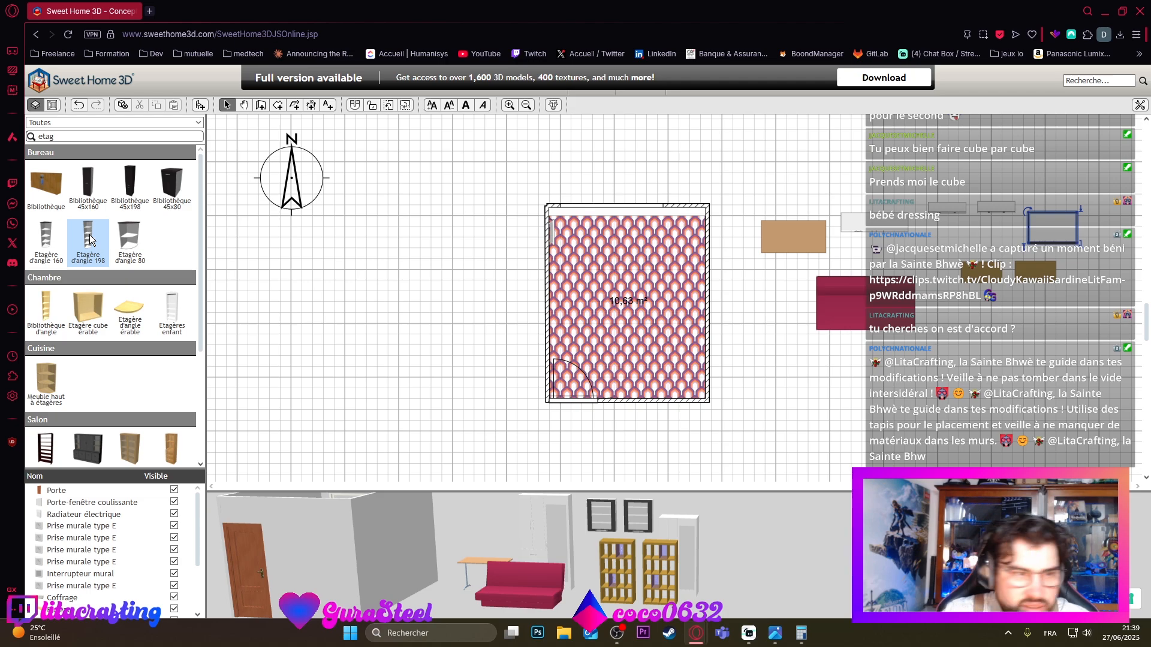
{"action": "left_click_drag", "start_coordinate": [47, 240], "coordinate": [407, 283]}
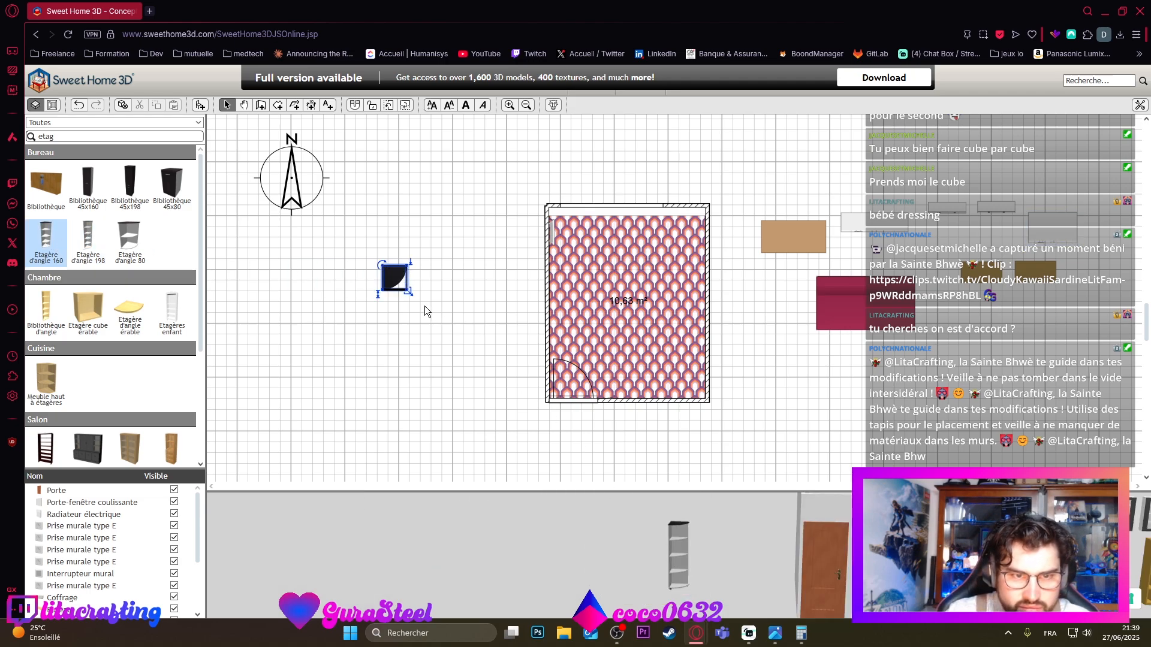
Step: Set the corner shelf to 40 cm width, 40 cm depth and 180 cm height, and move it east of the two billy shelving units
{"action": "double_click", "coordinate": [394, 277]}
{"action": "left_click", "coordinate": [858, 247]}
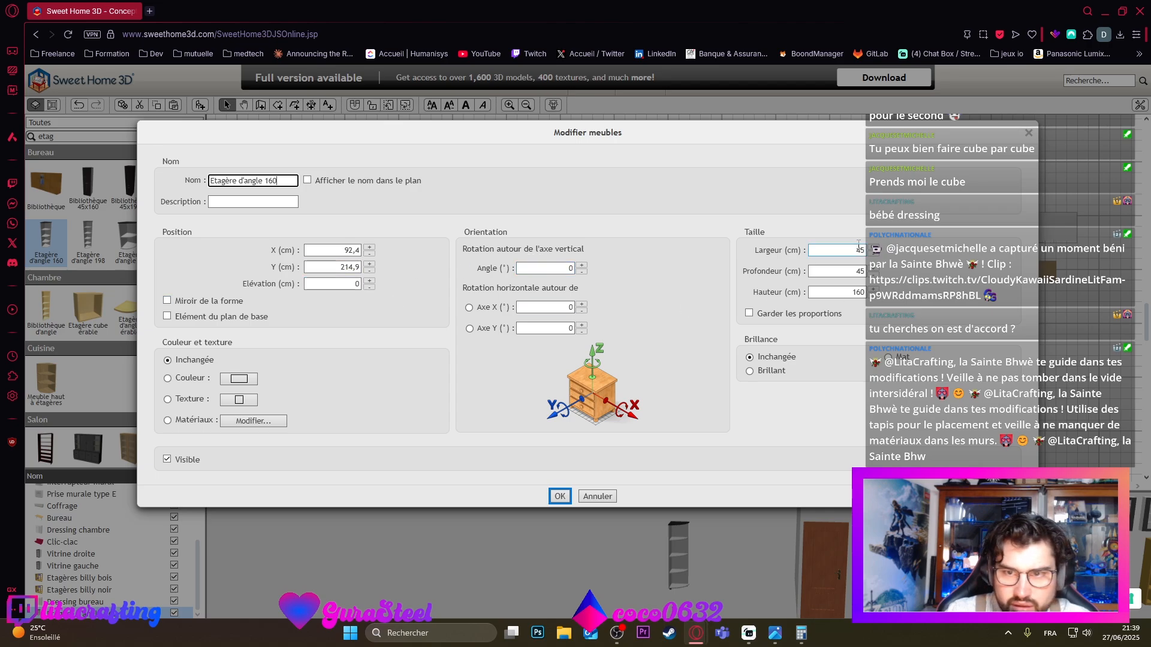
{"action": "double_click", "coordinate": [858, 247]}
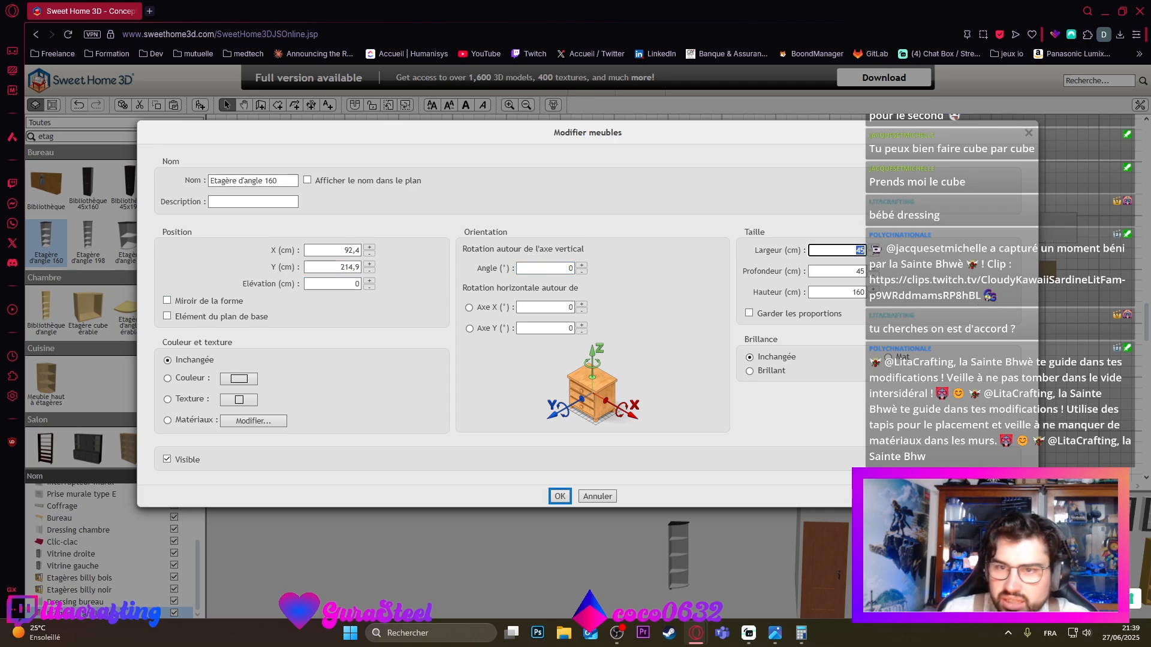
{"action": "type", "text": "40"}
{"action": "key", "text": "Tab"}
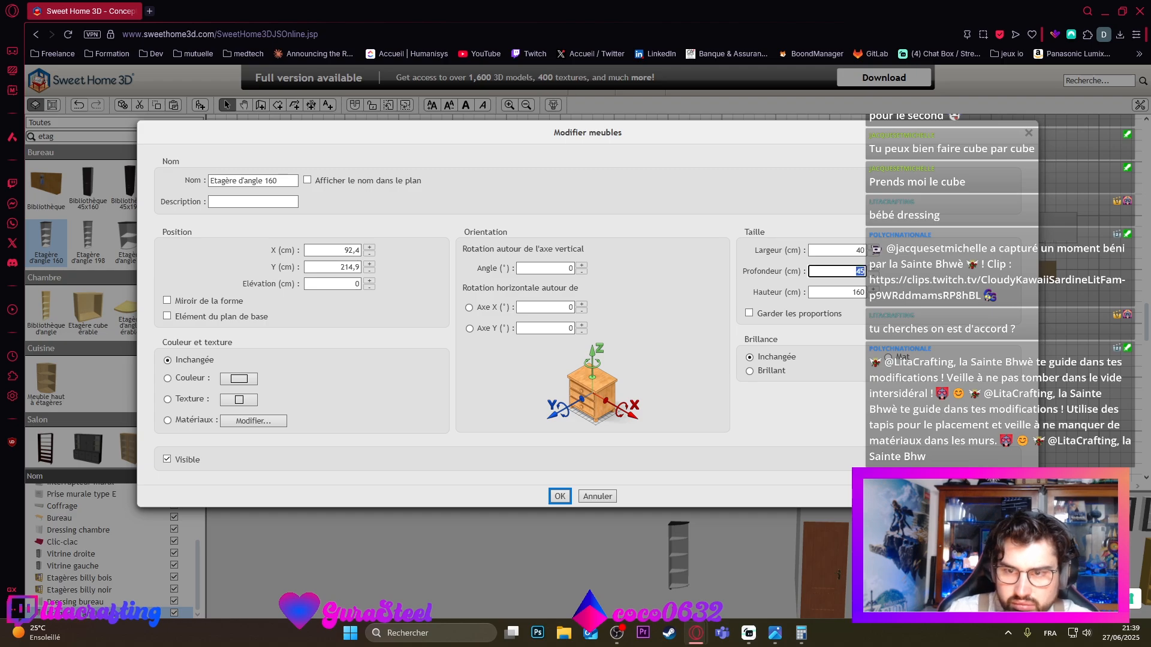
{"action": "type", "text": "40"}
{"action": "key", "text": "Tab"}
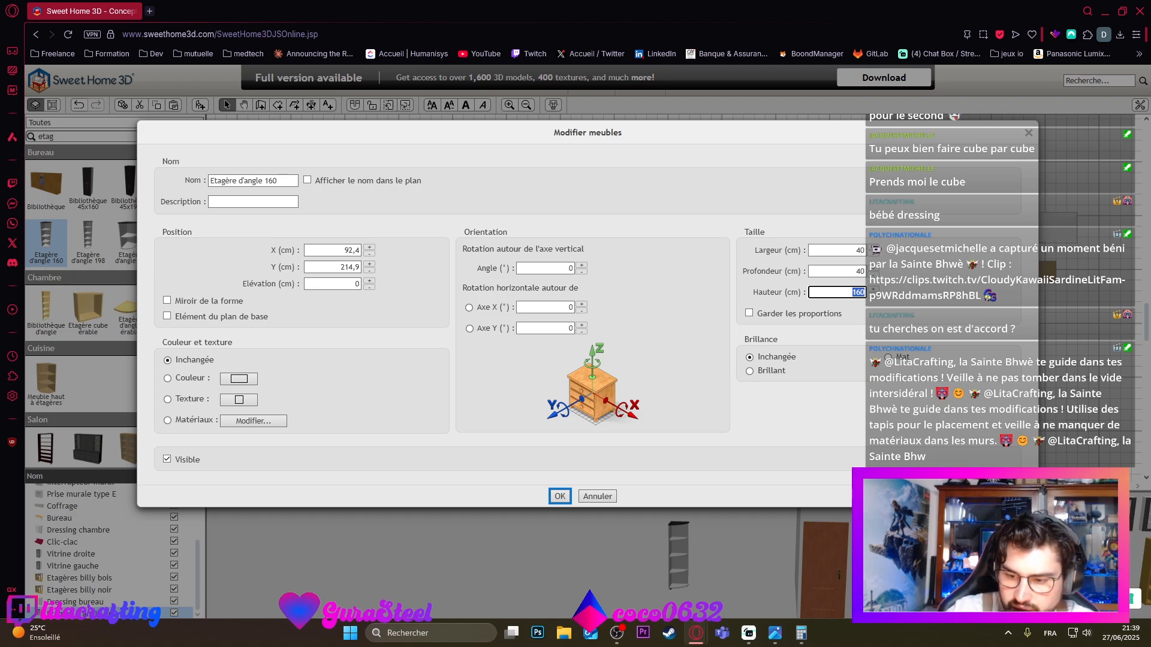
{"action": "type", "text": "180"}
{"action": "left_click", "coordinate": [560, 497]}
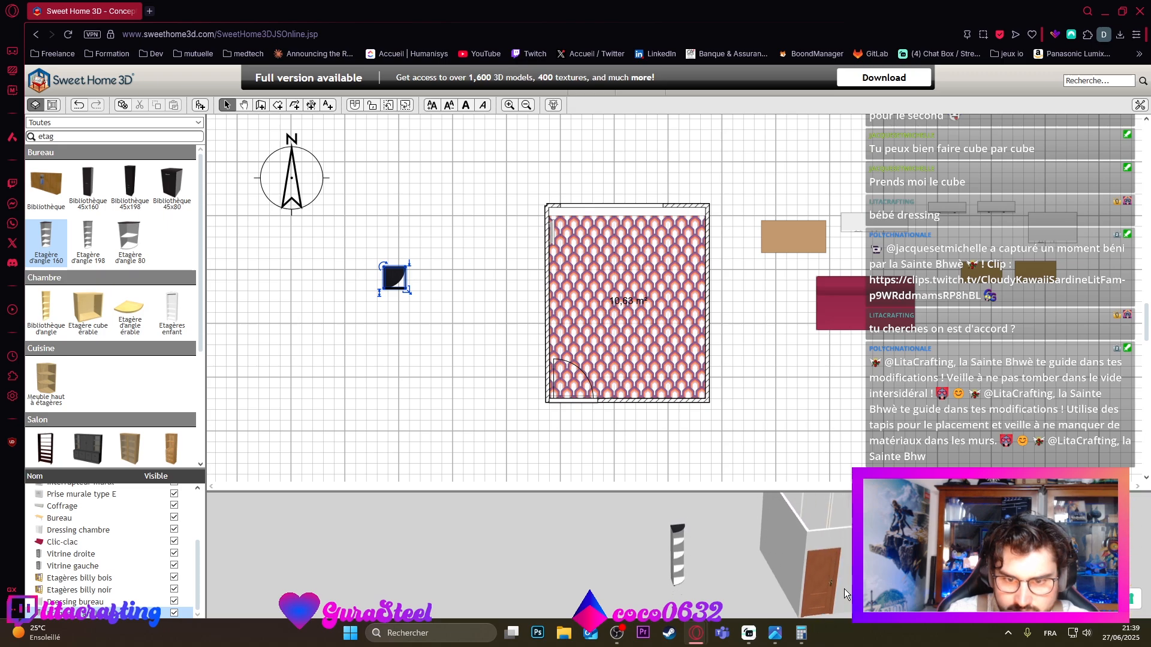
{"action": "left_click_drag", "start_coordinate": [843, 589], "coordinate": [665, 507]}
{"action": "left_click_drag", "start_coordinate": [400, 286], "coordinate": [1104, 284]}
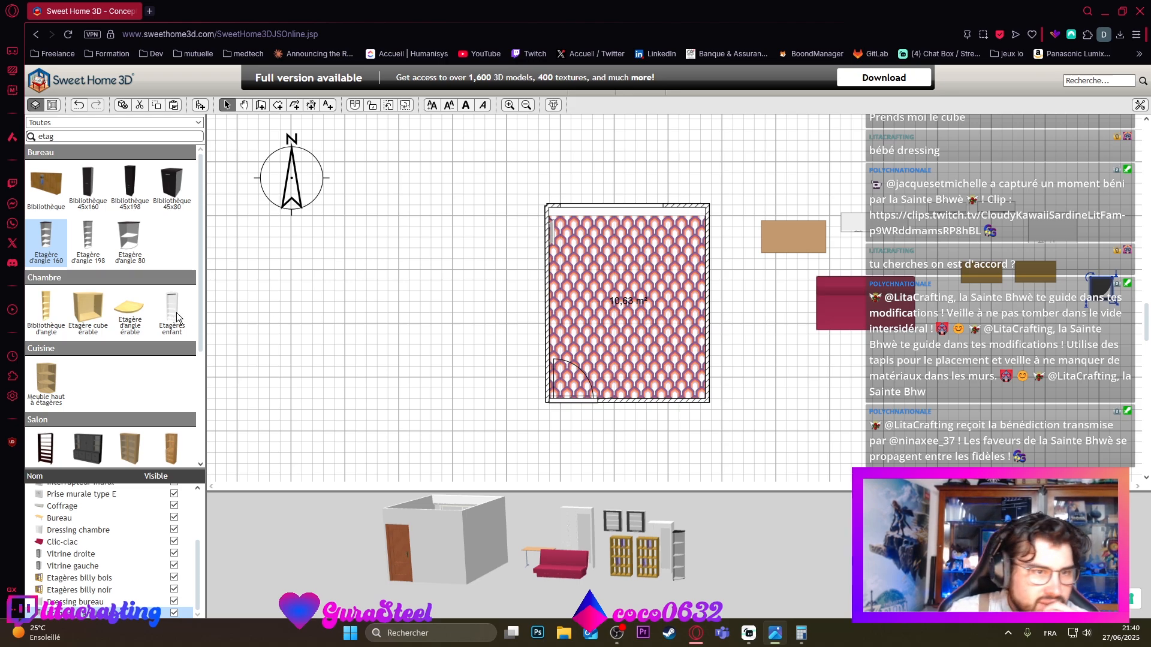
Step: Search the furniture catalogue for "table" and look through the matching models from Bureau down to Portes et fenêtres
{"action": "left_click", "coordinate": [198, 122]}
{"action": "left_click", "coordinate": [286, 166]}
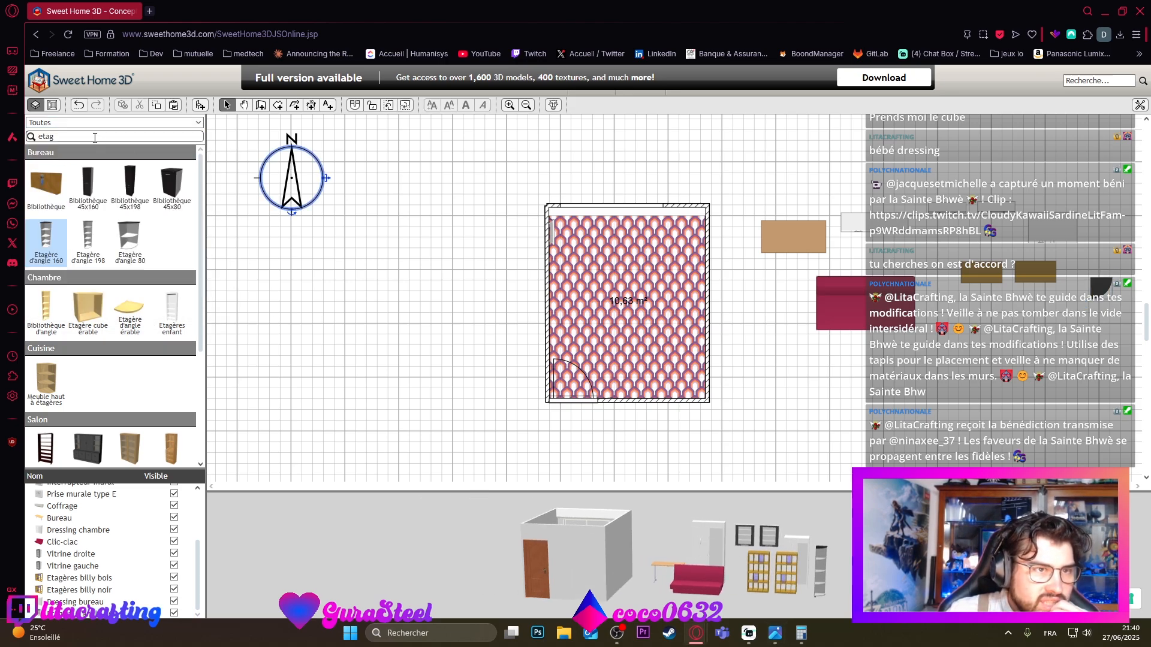
{"action": "type", "text": "table"}
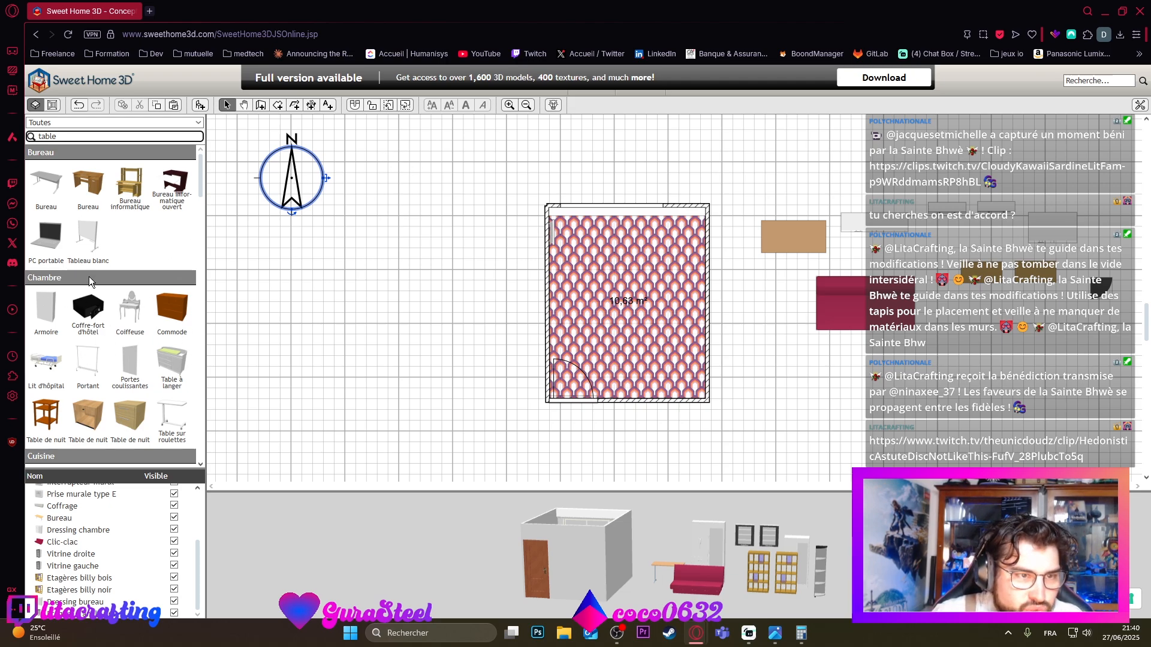
{"action": "scroll", "coordinate": [147, 333], "scroll_direction": "down", "scroll_amount": 10}
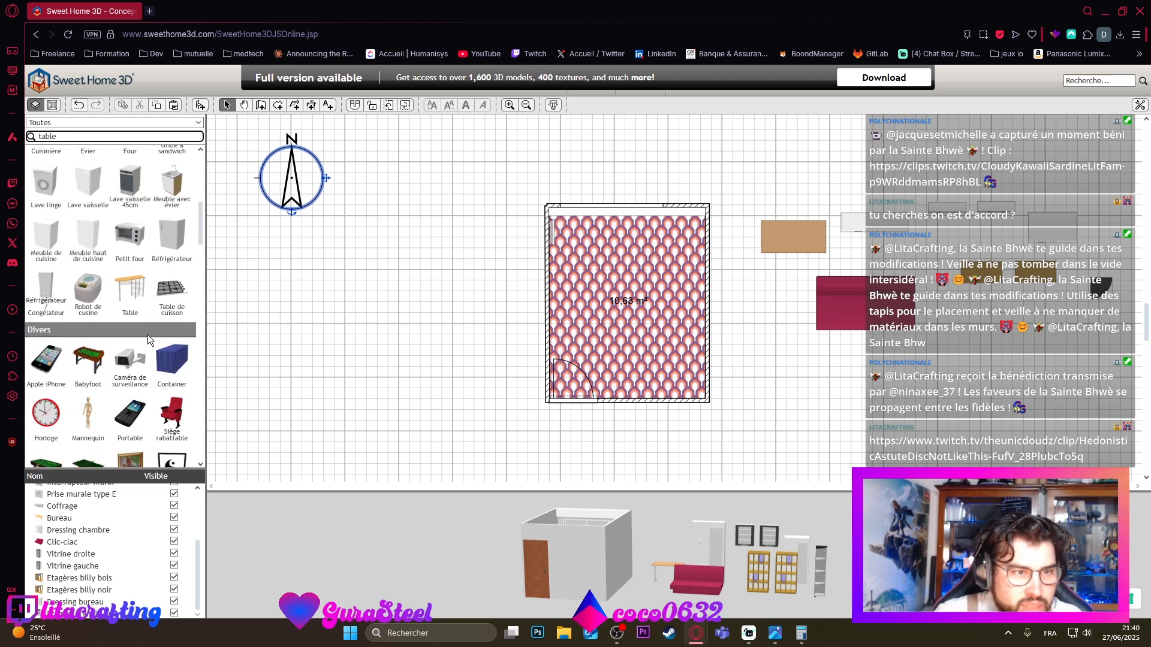
{"action": "scroll", "coordinate": [99, 315], "scroll_direction": "up", "scroll_amount": 10}
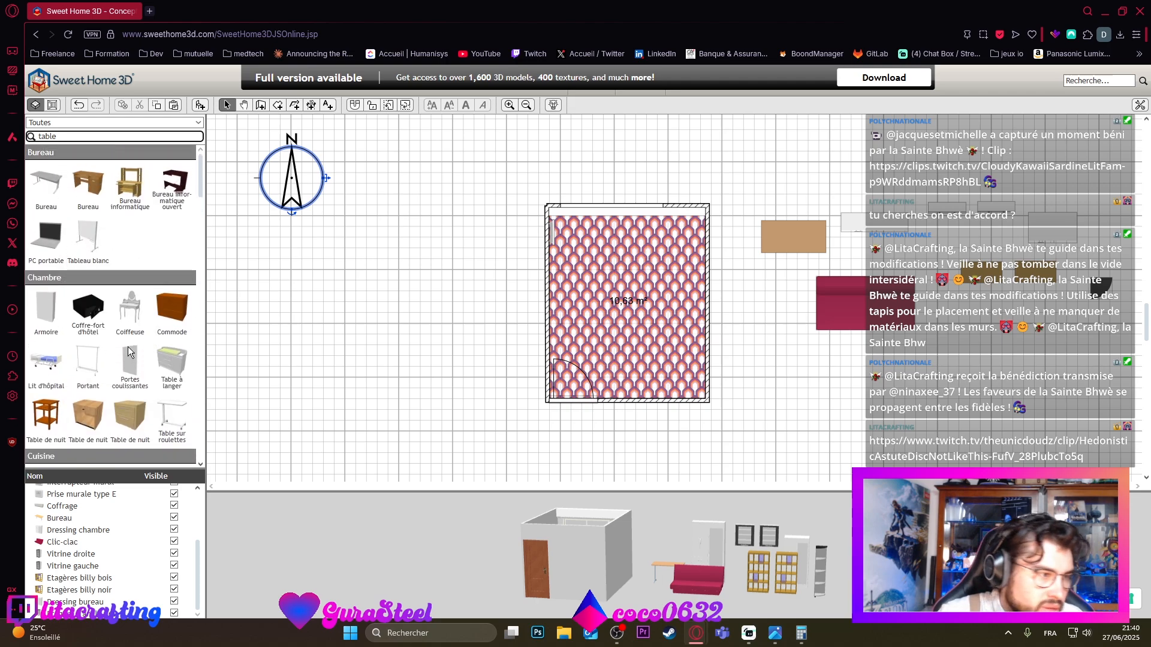
{"action": "scroll", "coordinate": [120, 346], "scroll_direction": "down", "scroll_amount": 5}
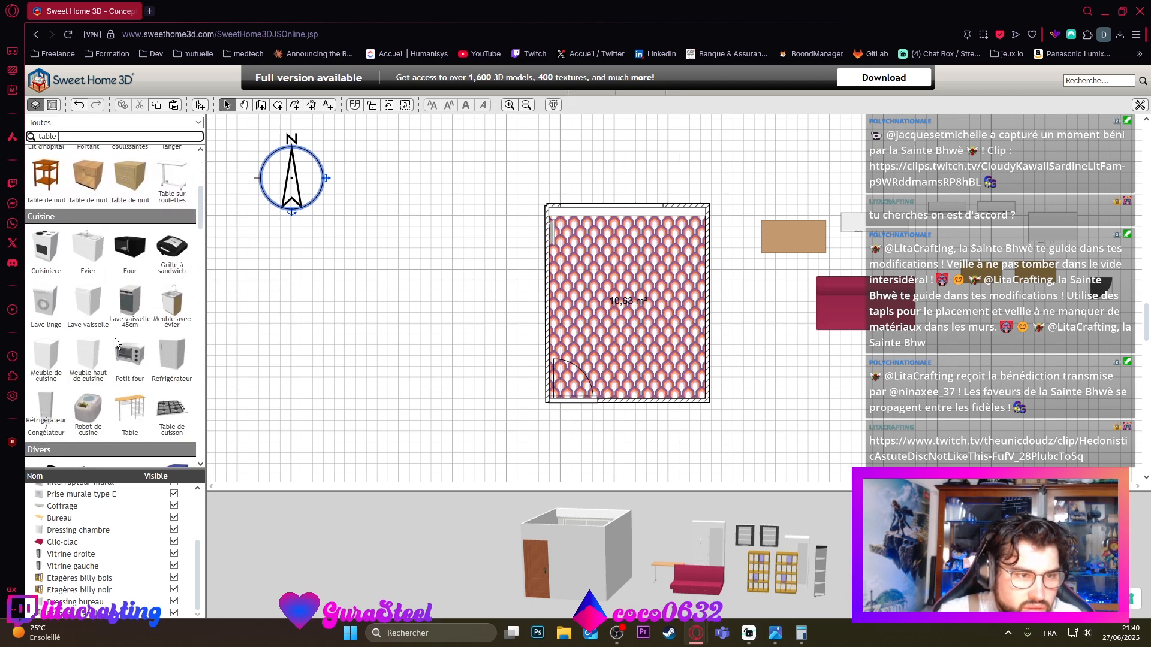
{"action": "scroll", "coordinate": [95, 325], "scroll_direction": "down", "scroll_amount": 8}
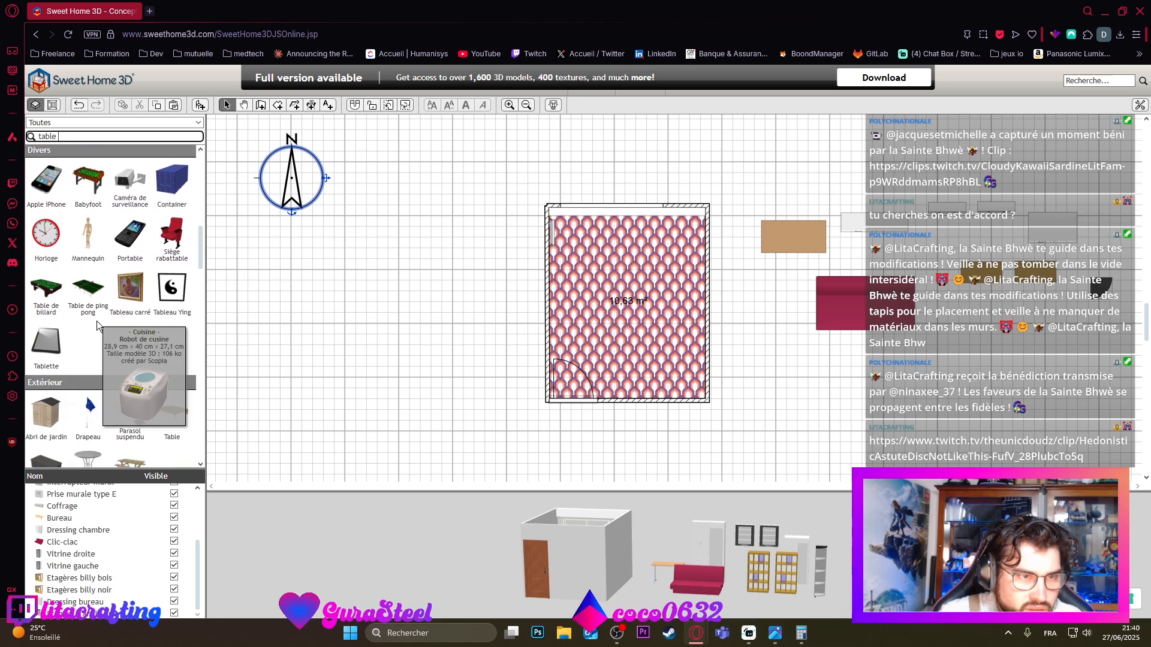
{"action": "scroll", "coordinate": [95, 331], "scroll_direction": "down", "scroll_amount": 5}
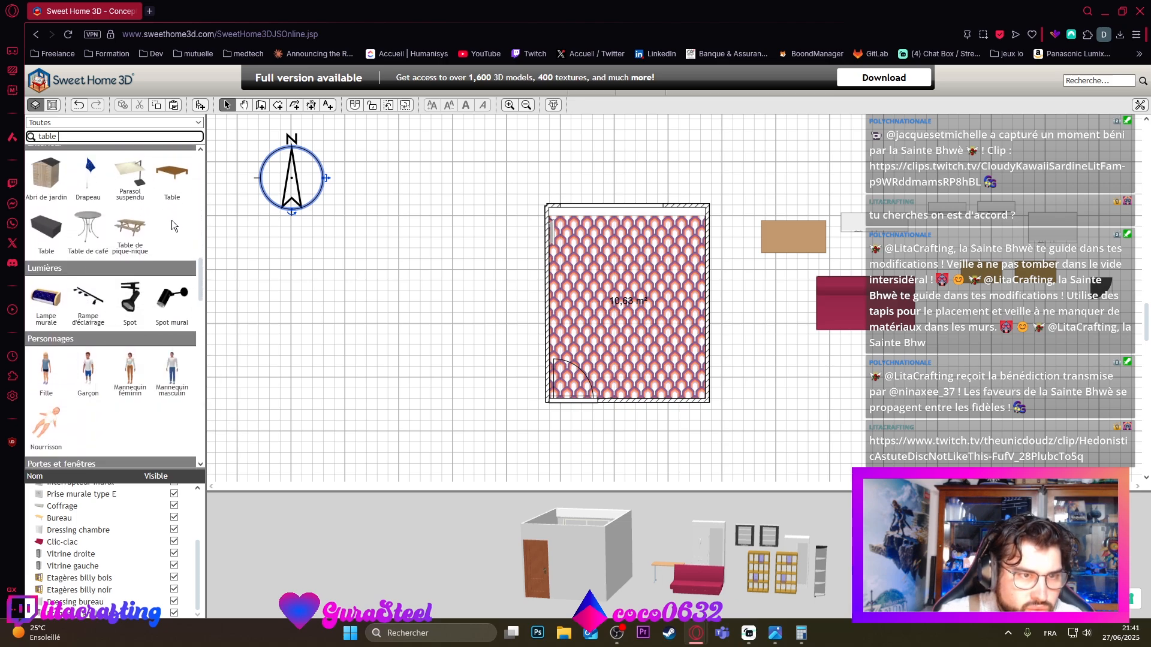
{"action": "scroll", "coordinate": [153, 223], "scroll_direction": "up", "scroll_amount": 15}
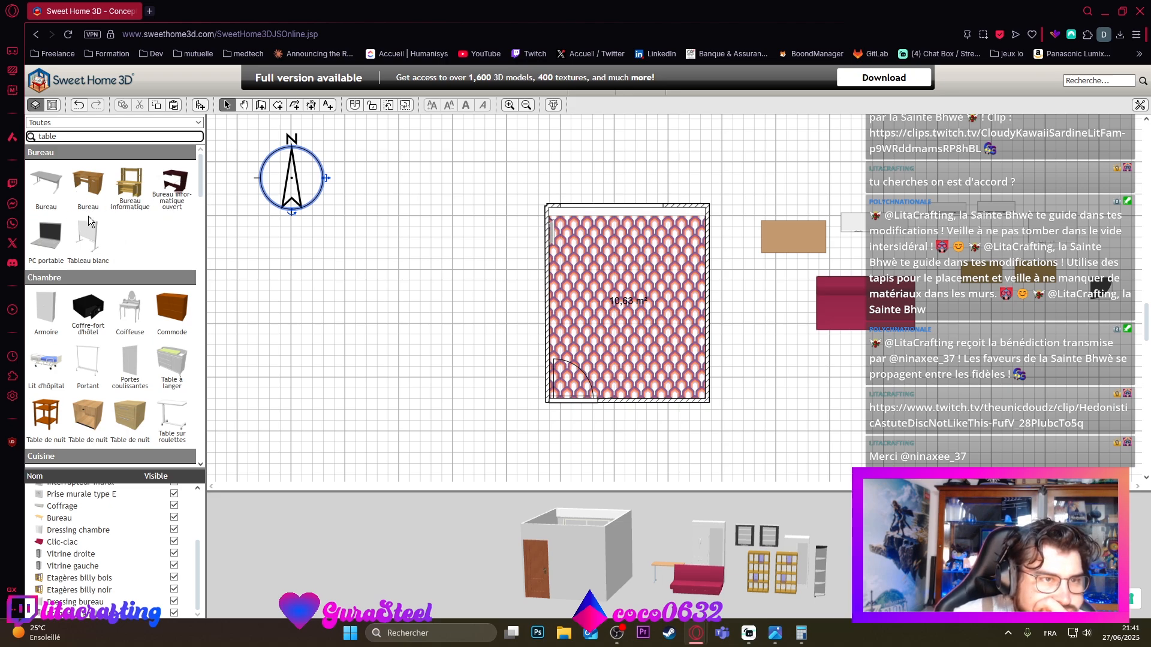
{"action": "scroll", "coordinate": [89, 277], "scroll_direction": "down", "scroll_amount": 1}
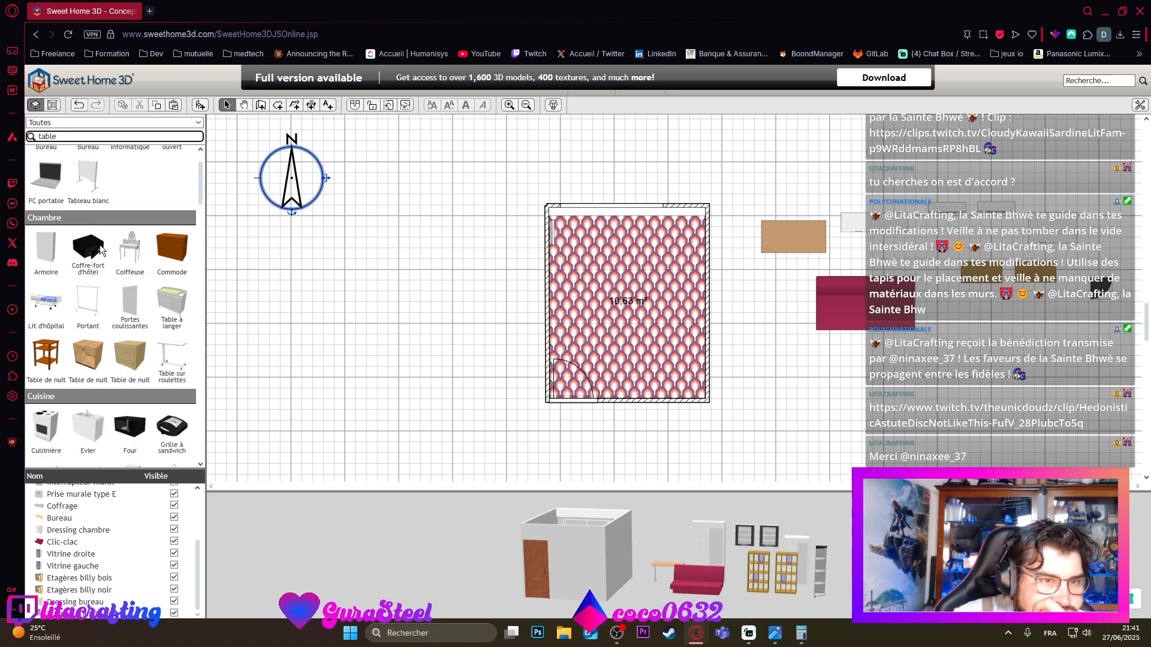
{"action": "left_click", "coordinate": [45, 358]}
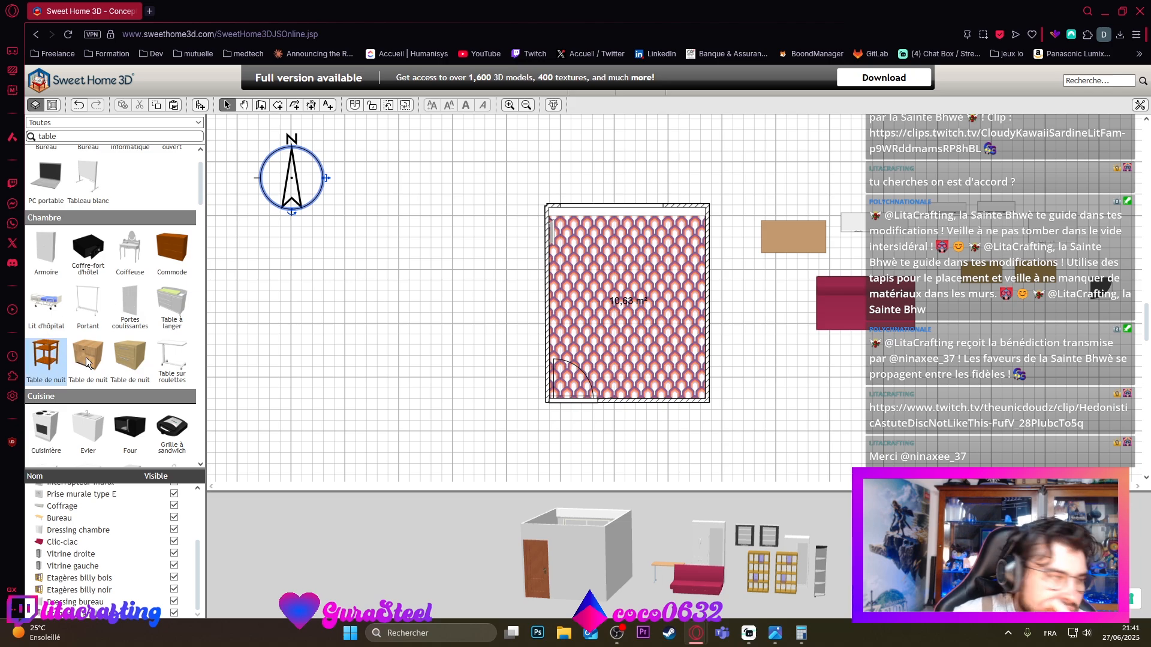
{"action": "scroll", "coordinate": [131, 360], "scroll_direction": "down", "scroll_amount": 4}
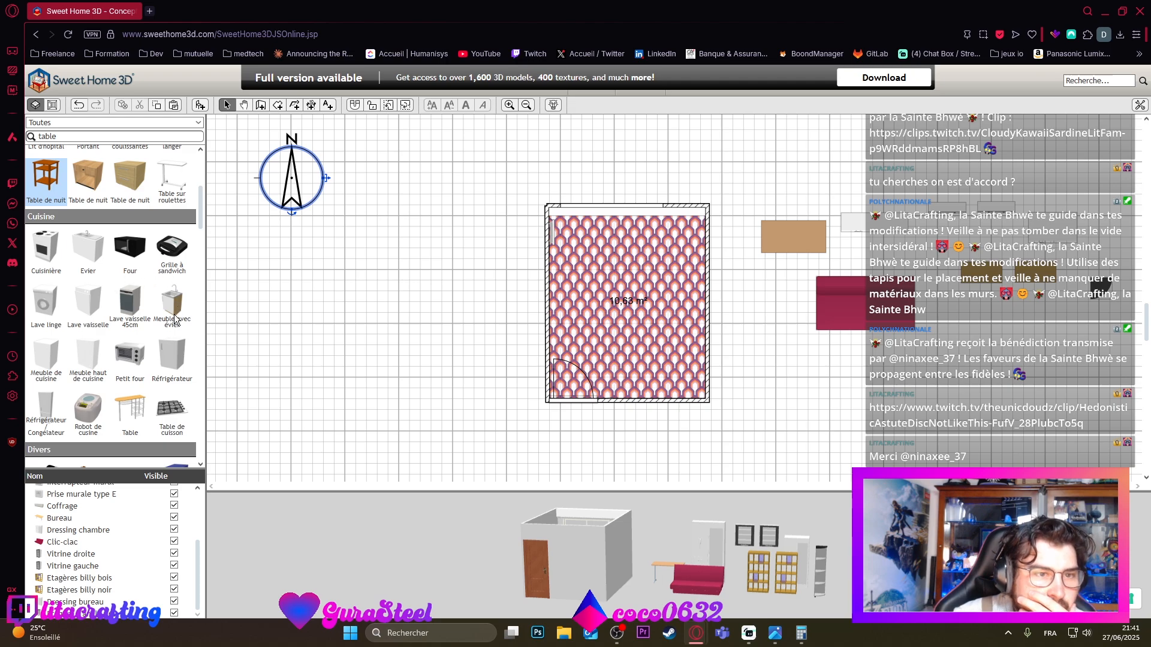
{"action": "scroll", "coordinate": [121, 337], "scroll_direction": "down", "scroll_amount": 3}
{"action": "scroll", "coordinate": [101, 318], "scroll_direction": "down", "scroll_amount": 5}
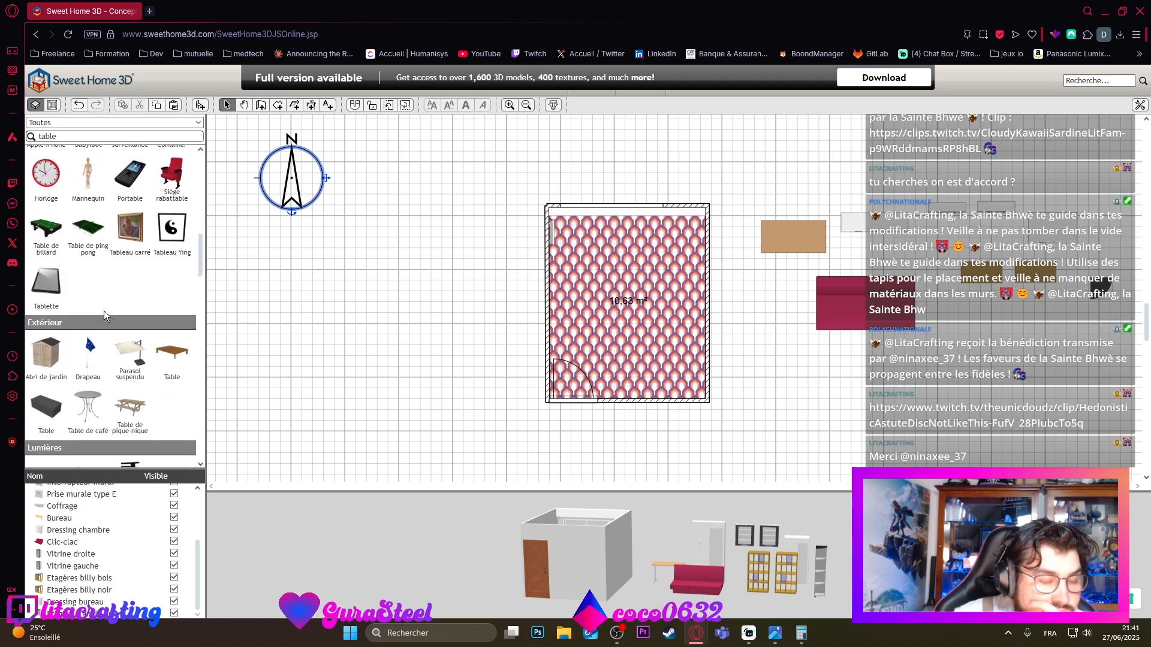
{"action": "scroll", "coordinate": [103, 311], "scroll_direction": "down", "scroll_amount": 3}
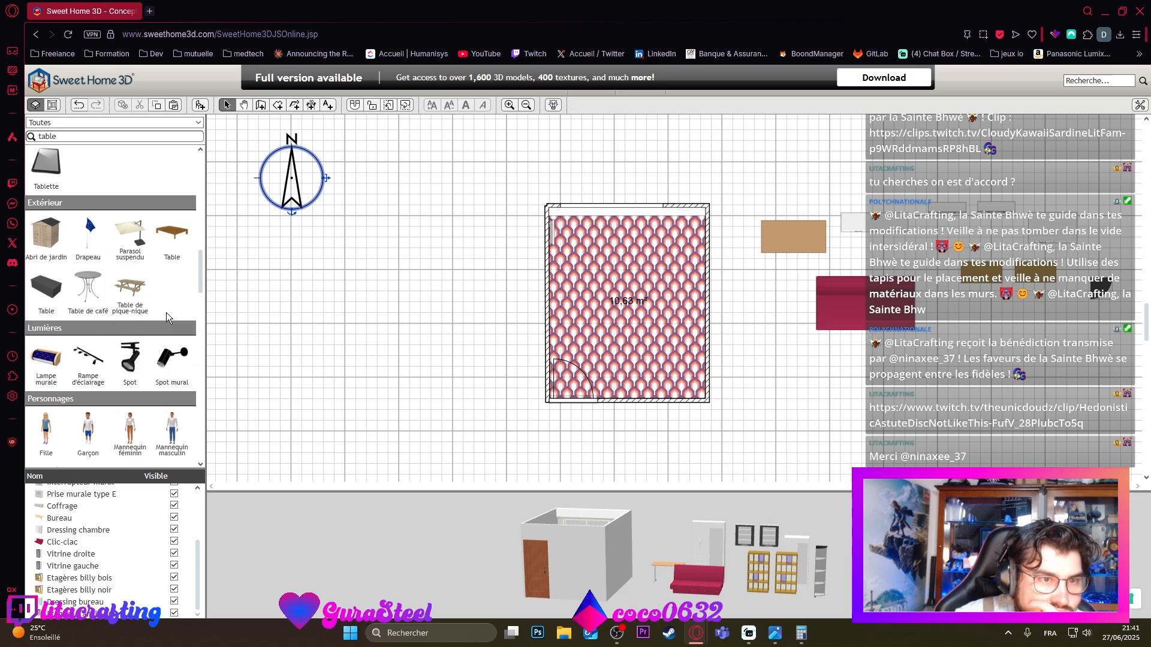
{"action": "scroll", "coordinate": [129, 309], "scroll_direction": "down", "scroll_amount": 4}
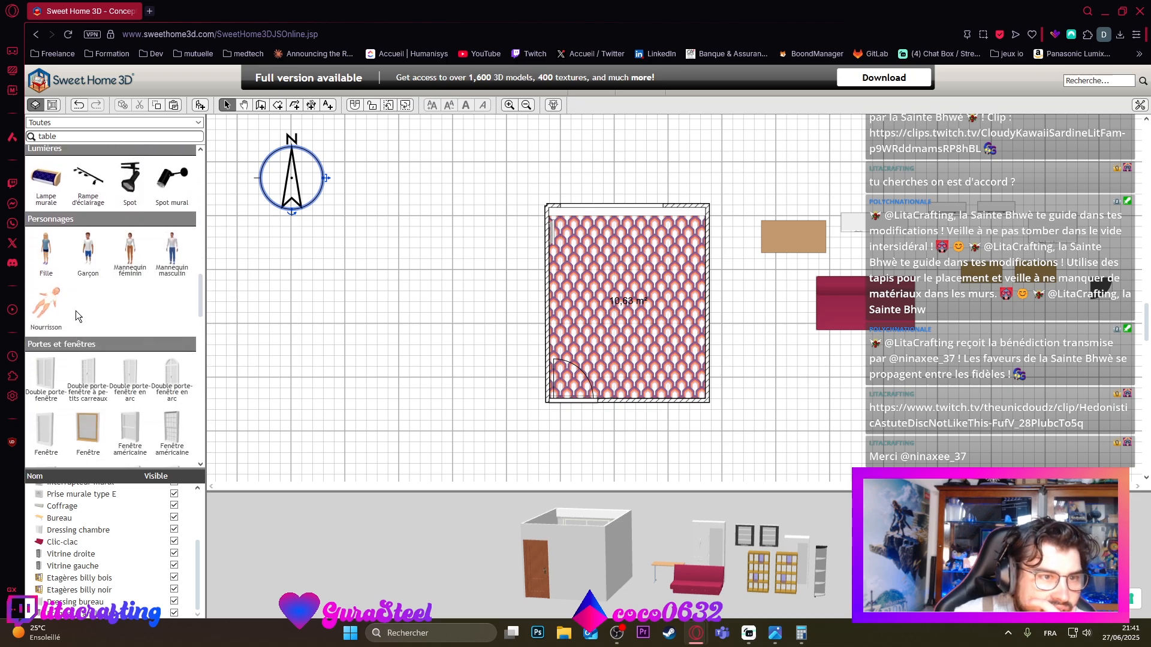
Step: Place a Nourrisson figure in the middle of the room and set its width to 120 cm, depth to 40 cm and height to 180 cm
{"action": "left_click_drag", "start_coordinate": [52, 300], "coordinate": [637, 307]}
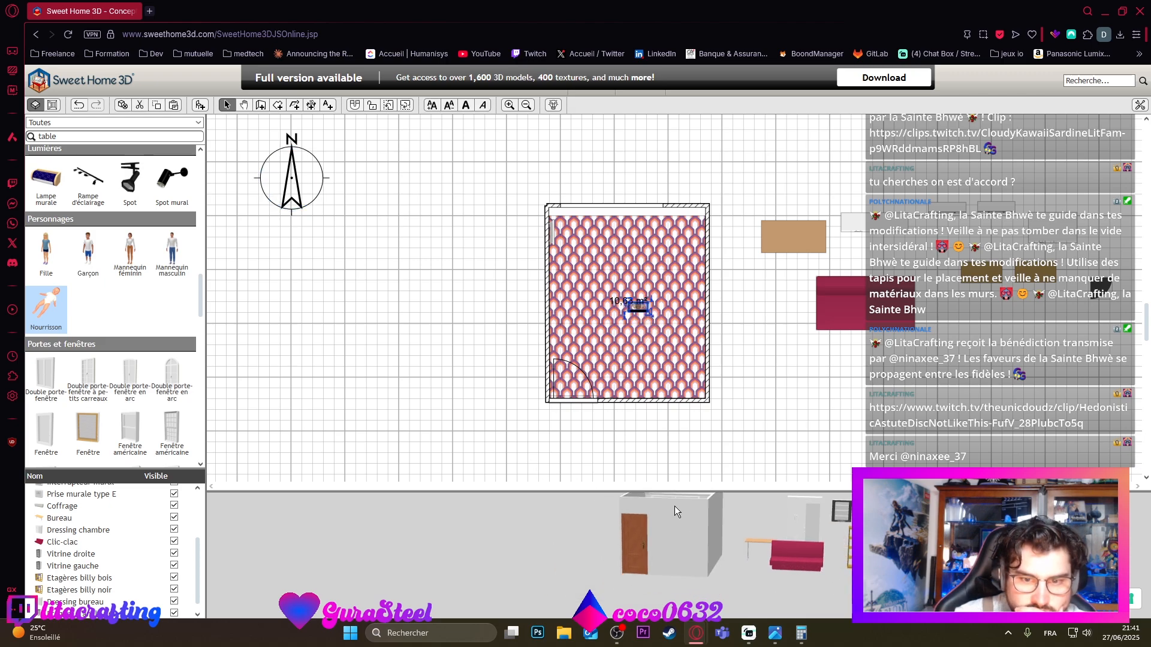
{"action": "double_click", "coordinate": [634, 305]}
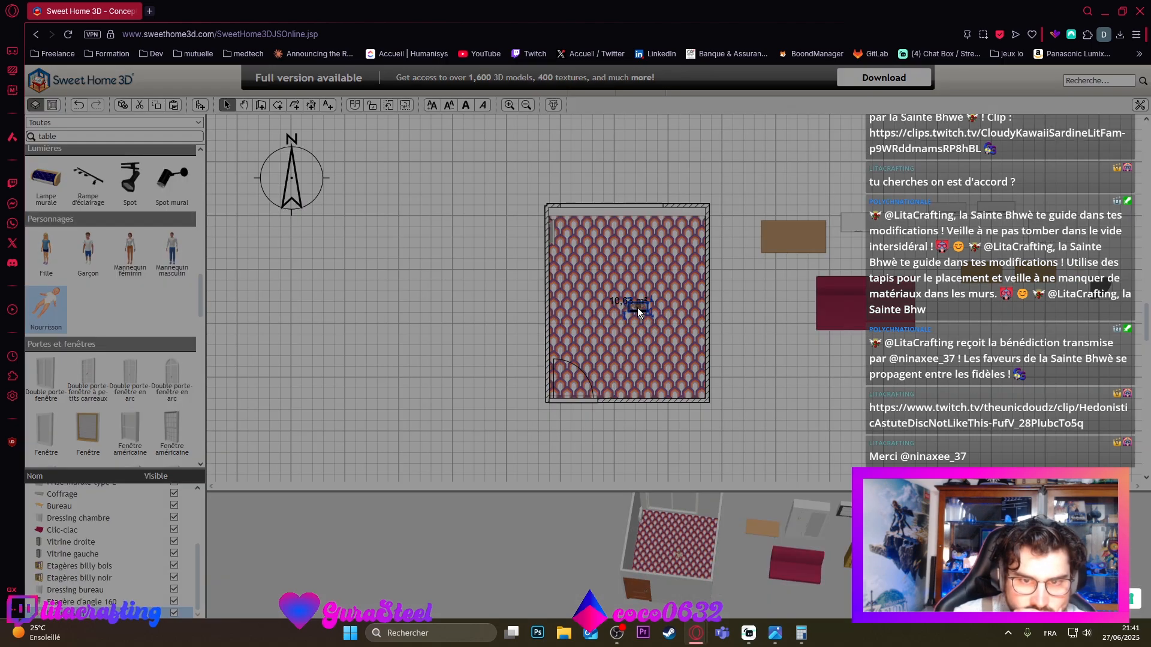
{"action": "left_click", "coordinate": [855, 251]}
{"action": "double_click", "coordinate": [855, 251]}
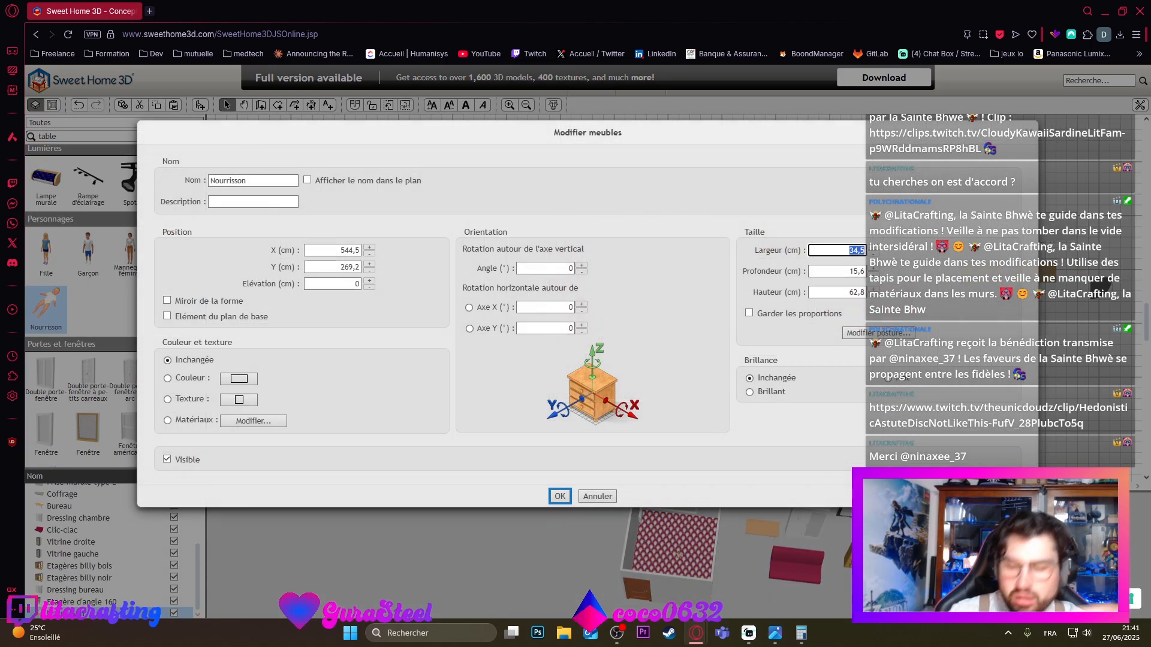
{"action": "type", "text": "180"}
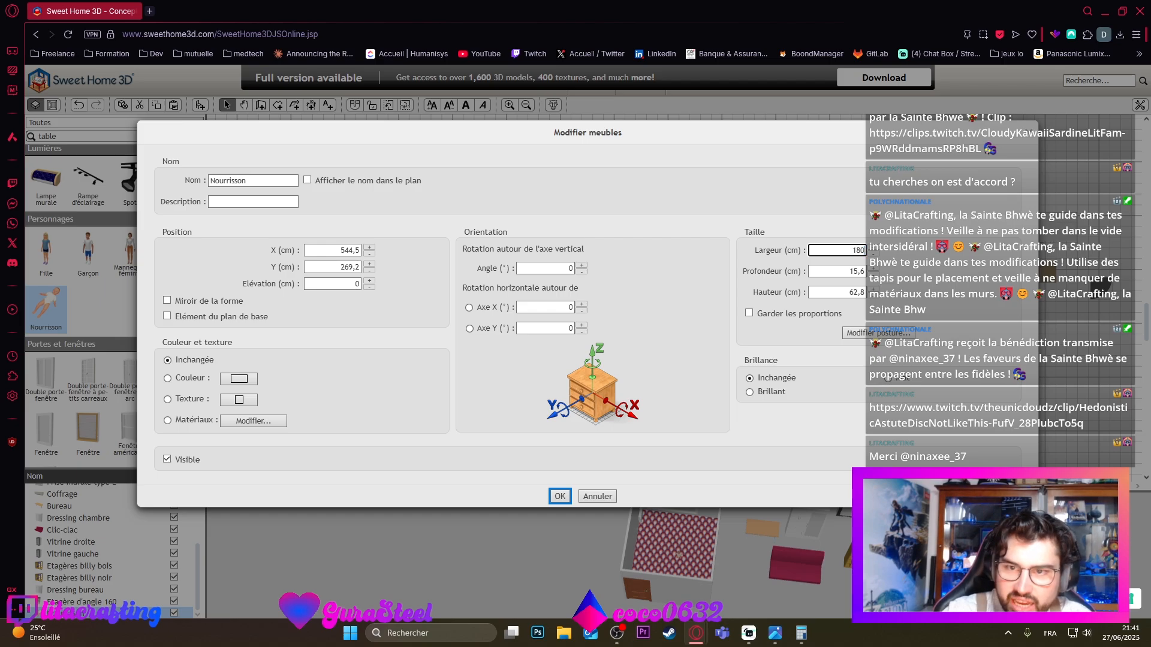
{"action": "key", "text": "BackSpace"}
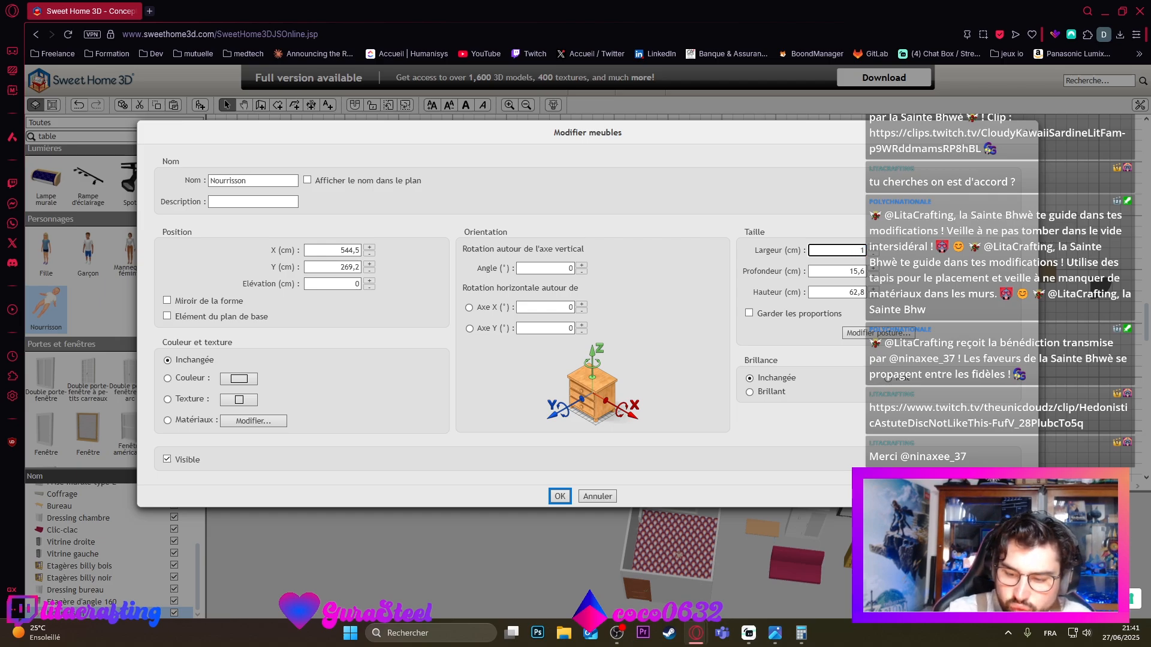
{"action": "type", "text": "0"}
{"action": "key", "text": "Tab"}
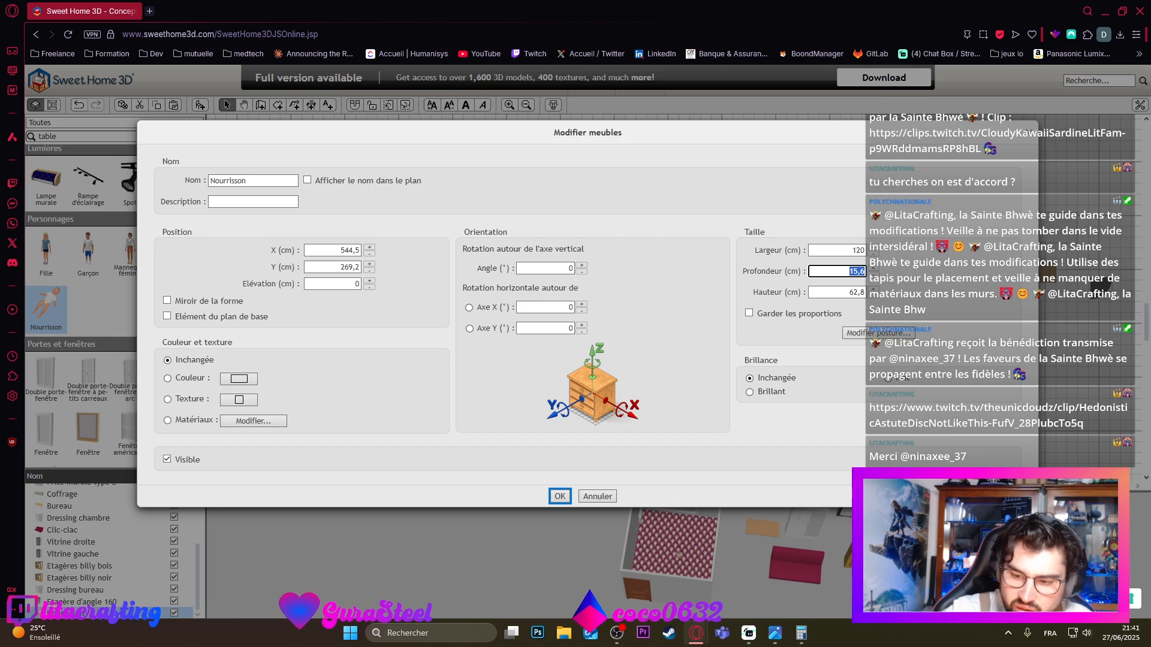
{"action": "type", "text": "40"}
{"action": "key", "text": "Tab"}
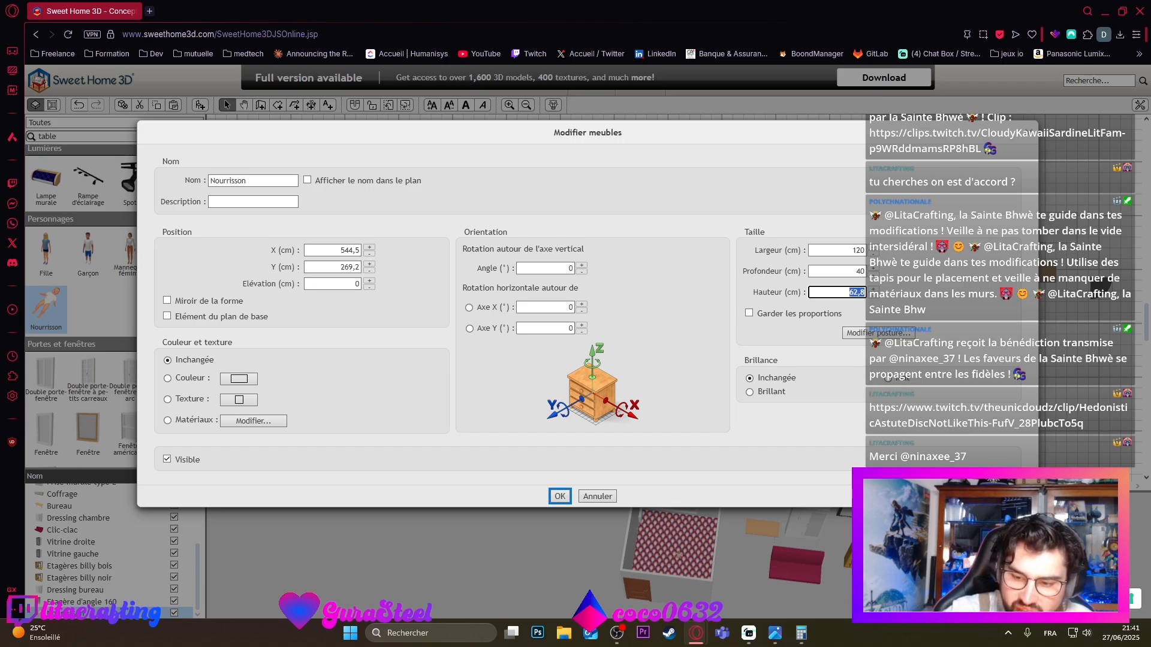
{"action": "type", "text": "180"}
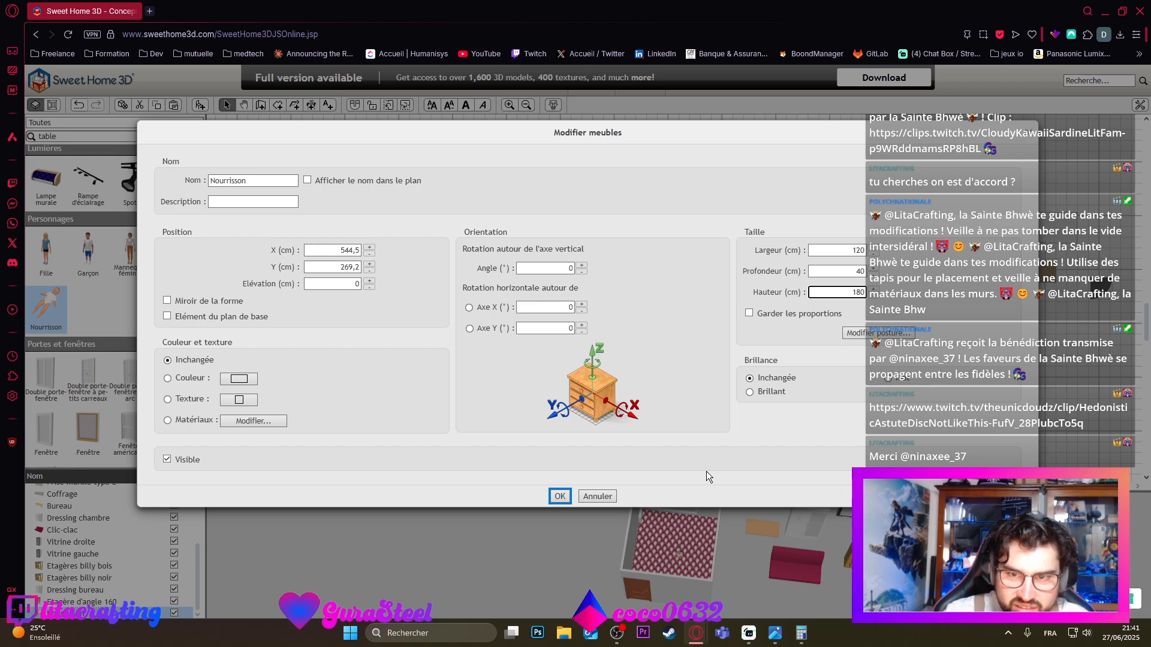
{"action": "left_click", "coordinate": [560, 496]}
Step: Move the Nourrisson figure slightly west within the room and look at it in the 3D view
{"action": "left_click_drag", "start_coordinate": [679, 566], "coordinate": [654, 538]}
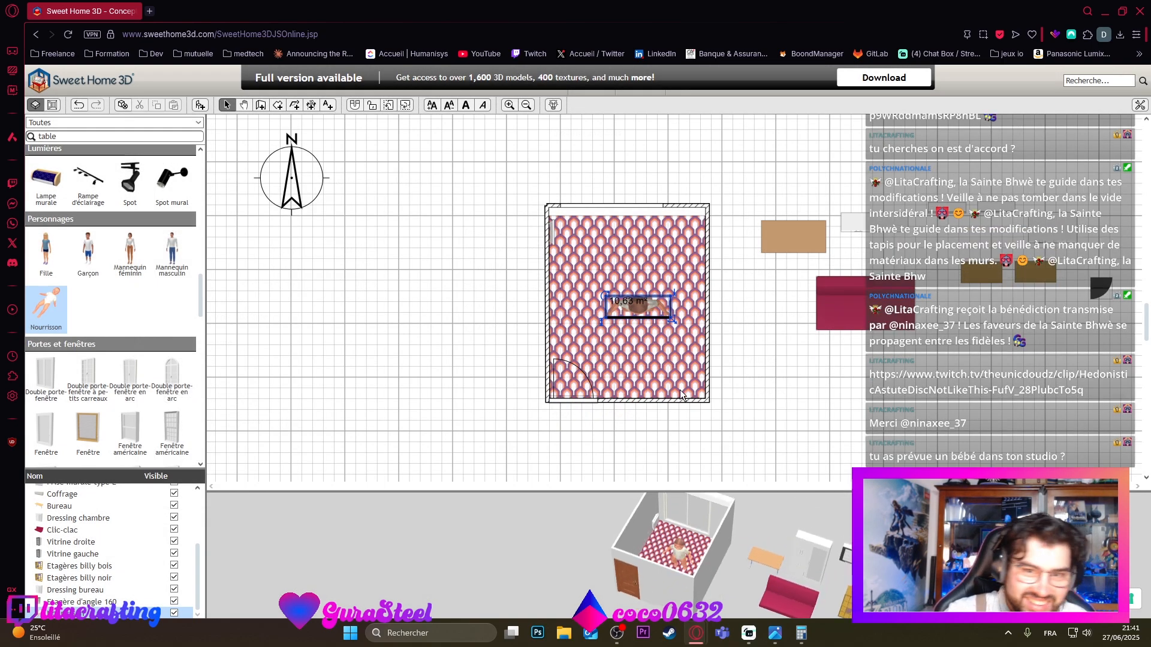
{"action": "mouse_move", "coordinate": [636, 310]}
{"action": "left_mouse_down"}
{"action": "mouse_move", "coordinate": [606, 308]}
{"action": "mouse_move", "coordinate": [618, 313]}
{"action": "left_mouse_up"}
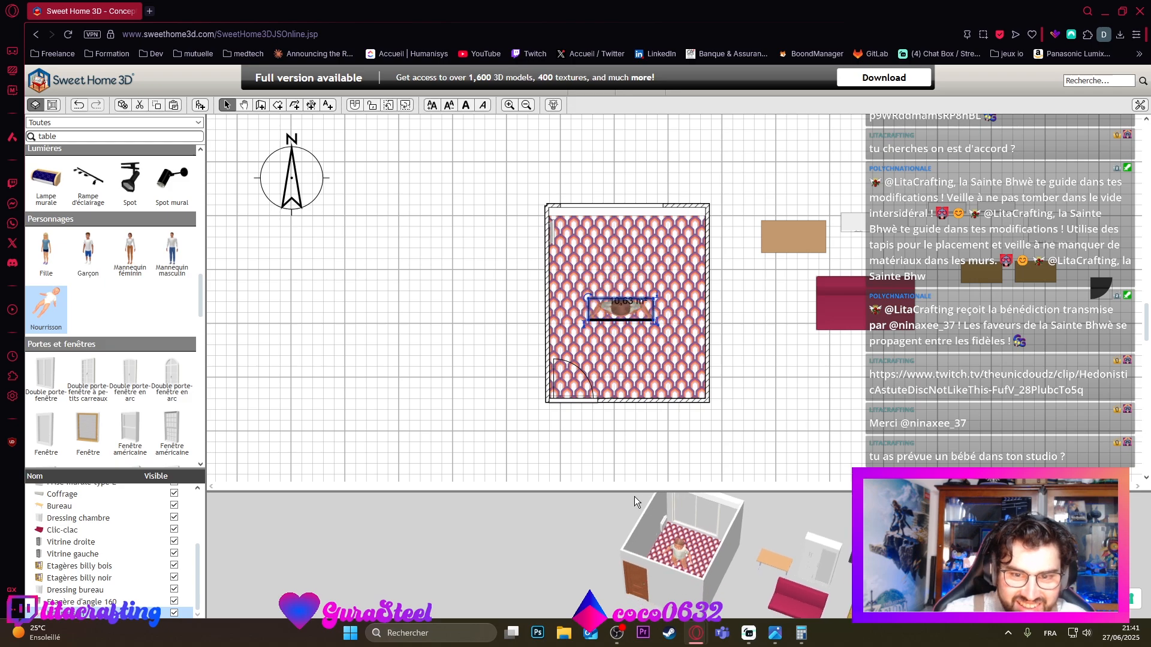
Step: Move the Nourrisson figure slightly northeast within the room and set its height to 250 cm
{"action": "left_click_drag", "start_coordinate": [683, 551], "coordinate": [732, 581]}
{"action": "mouse_move", "coordinate": [617, 305]}
{"action": "left_mouse_down"}
{"action": "mouse_move", "coordinate": [628, 277]}
{"action": "mouse_move", "coordinate": [629, 291]}
{"action": "left_mouse_up"}
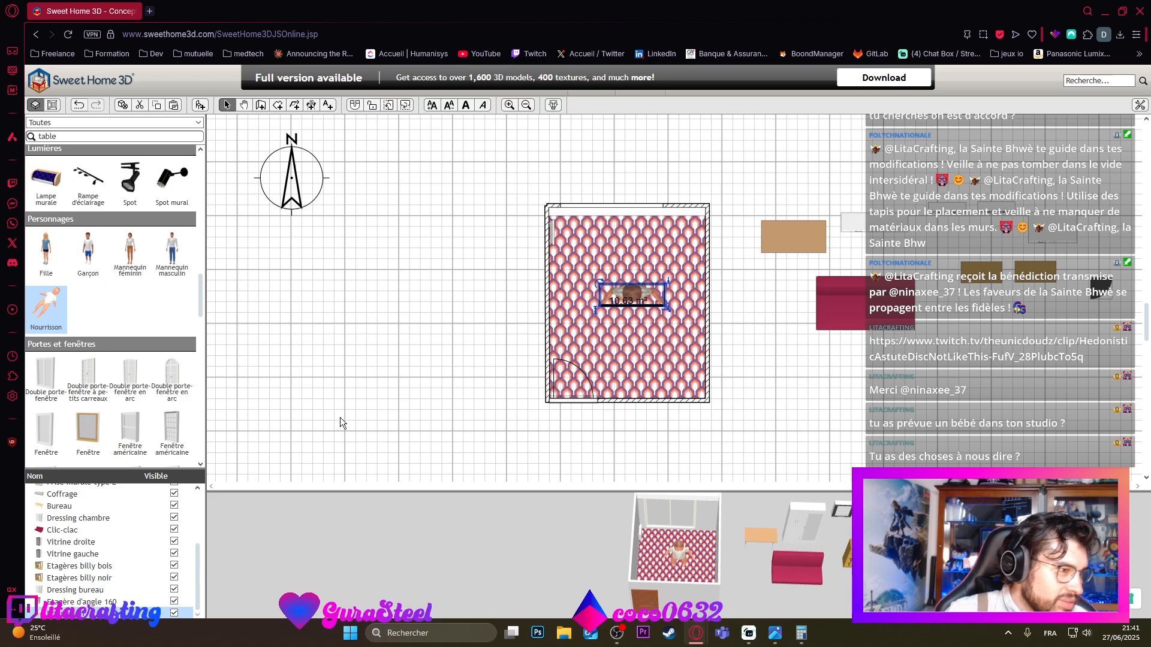
{"action": "mouse_move", "coordinate": [660, 563]}
{"action": "left_mouse_down"}
{"action": "mouse_move", "coordinate": [661, 509]}
{"action": "mouse_move", "coordinate": [656, 552]}
{"action": "left_mouse_up"}
{"action": "double_click", "coordinate": [623, 298]}
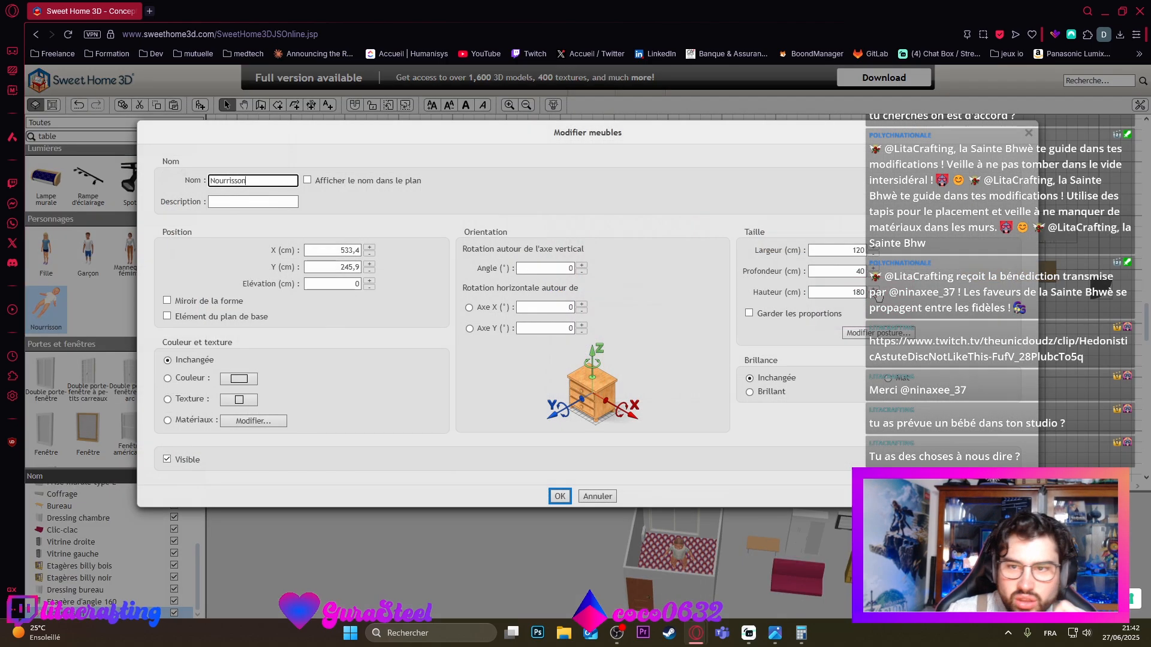
{"action": "double_click", "coordinate": [848, 291]}
{"action": "type", "text": "250"}
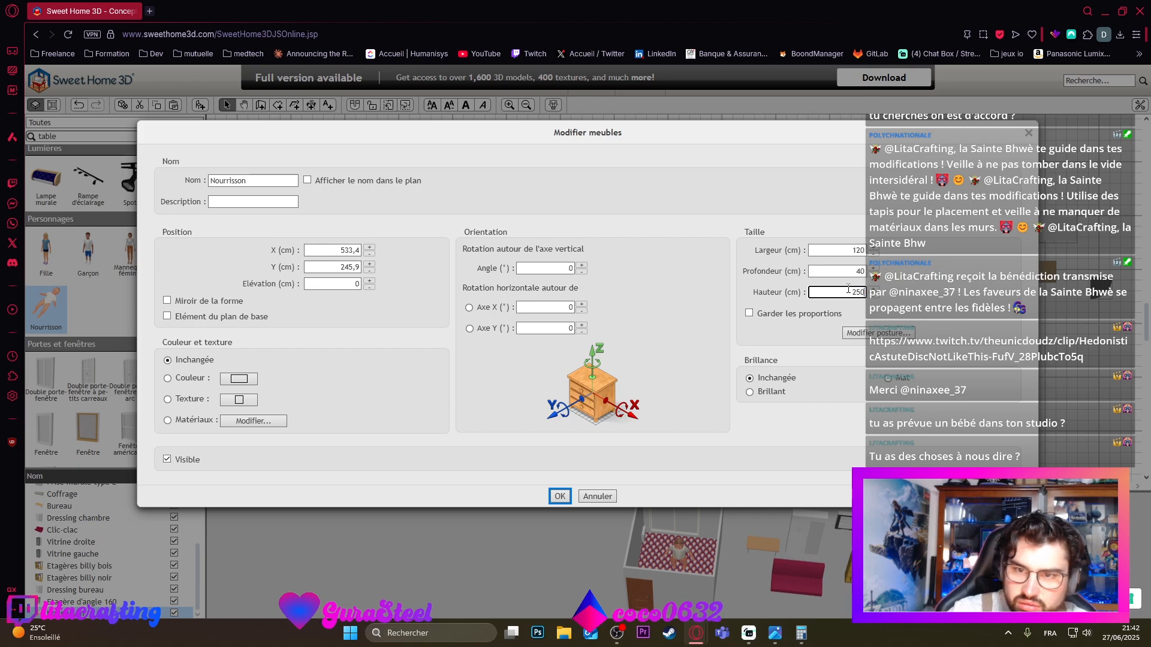
{"action": "left_click", "coordinate": [559, 496]}
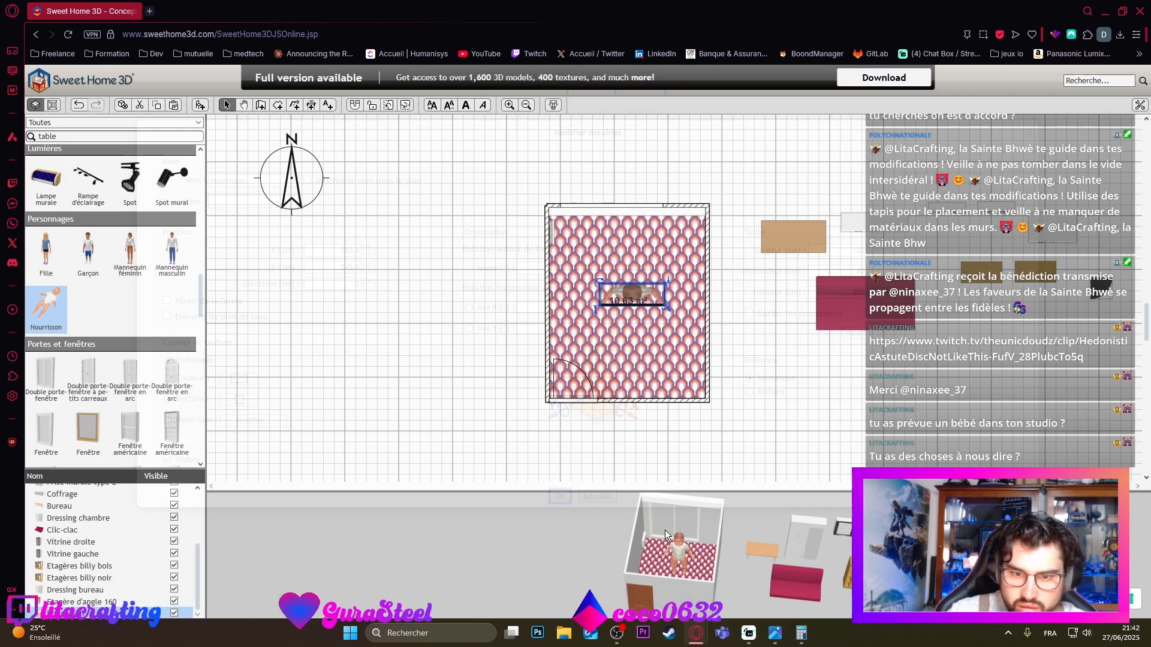
Step: Set the Nourrisson figure's height to 300 cm and examine it inside the room in an enlarged 3D view
{"action": "double_click", "coordinate": [652, 292]}
{"action": "left_click", "coordinate": [857, 292]}
{"action": "double_click", "coordinate": [856, 292]}
{"action": "type", "text": "3000"}
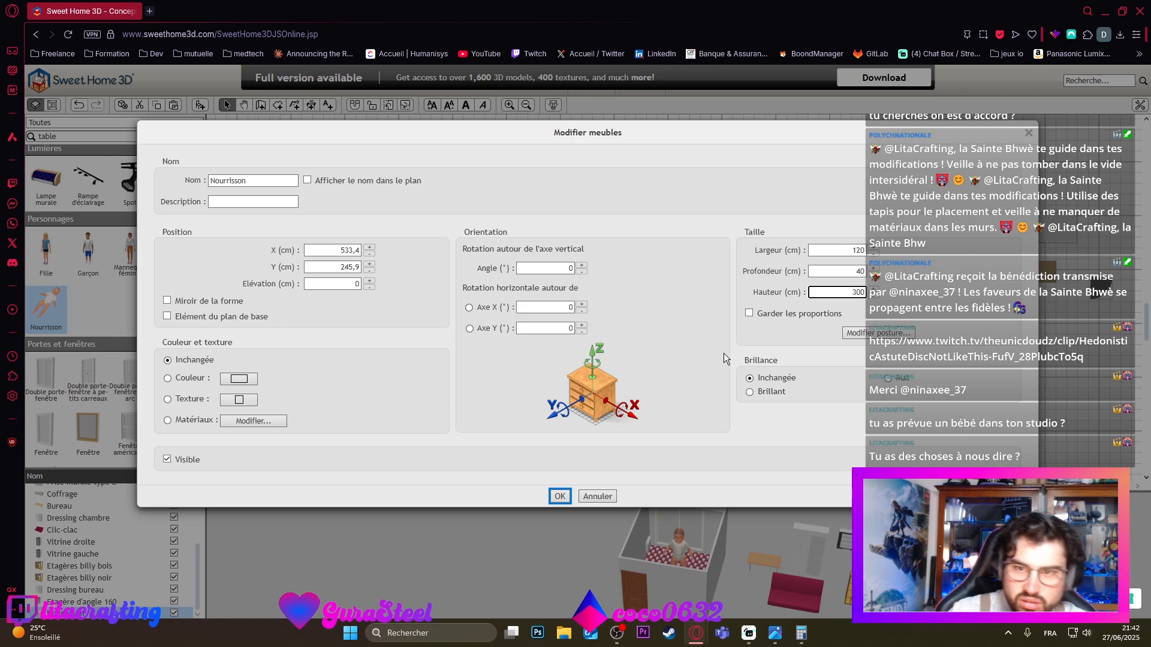
{"action": "left_click", "coordinate": [561, 495]}
{"action": "mouse_move", "coordinate": [703, 562]}
{"action": "left_mouse_down"}
{"action": "mouse_move", "coordinate": [677, 480]}
{"action": "mouse_move", "coordinate": [671, 530]}
{"action": "mouse_move", "coordinate": [698, 538]}
{"action": "mouse_move", "coordinate": [687, 500]}
{"action": "mouse_move", "coordinate": [690, 563]}
{"action": "mouse_move", "coordinate": [692, 487]}
{"action": "mouse_move", "coordinate": [700, 595]}
{"action": "mouse_move", "coordinate": [693, 562]}
{"action": "left_mouse_up"}
{"action": "left_click_drag", "start_coordinate": [687, 492], "coordinate": [683, 211]}
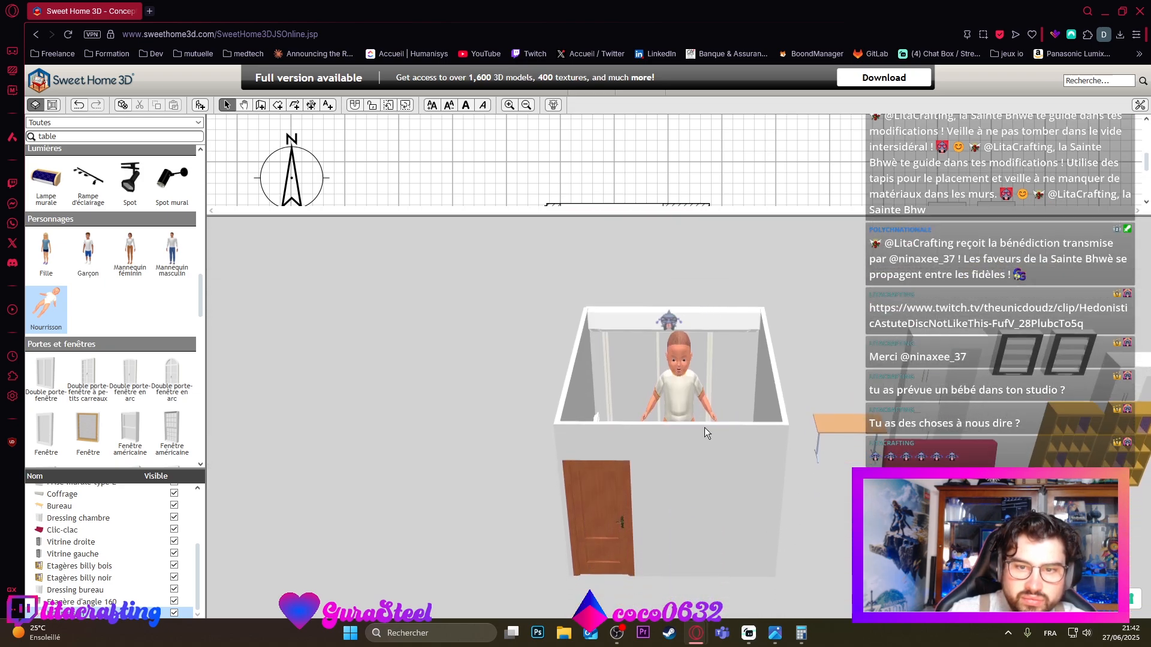
{"action": "left_click_drag", "start_coordinate": [703, 426], "coordinate": [677, 286]}
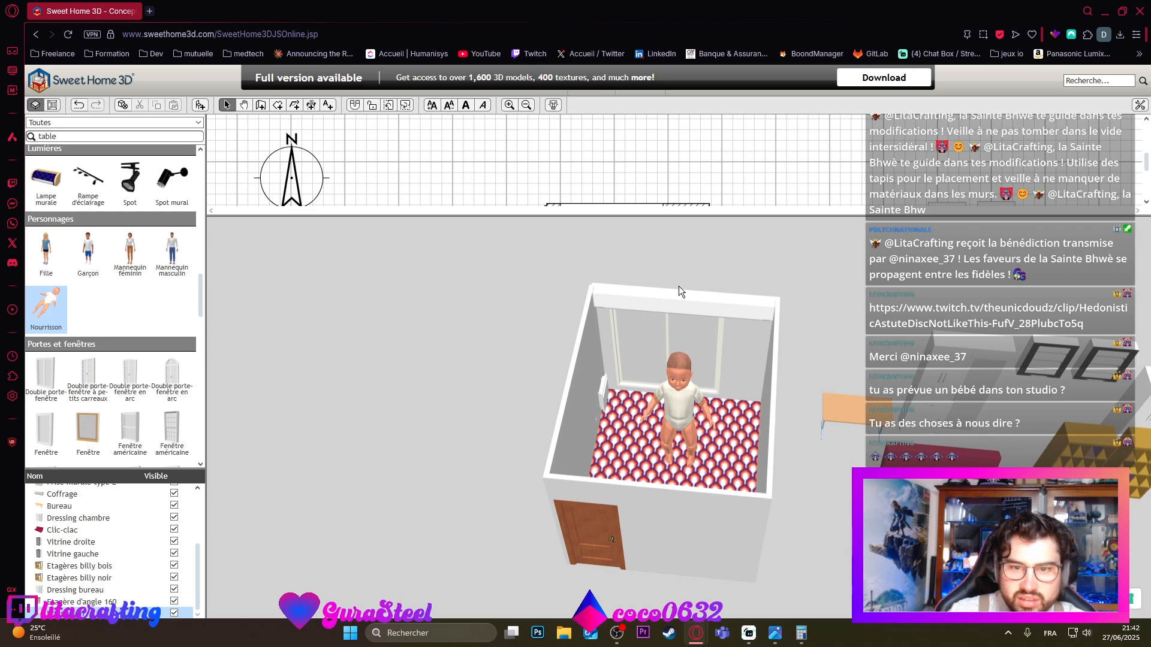
{"action": "left_click_drag", "start_coordinate": [695, 478], "coordinate": [628, 319]}
{"action": "left_click_drag", "start_coordinate": [616, 218], "coordinate": [639, 409]}
Step: Move the Nourrisson figure out of the room to a spot southeast of the corner shelf
{"action": "left_click_drag", "start_coordinate": [694, 294], "coordinate": [523, 124]}
{"action": "left_click", "coordinate": [526, 105]}
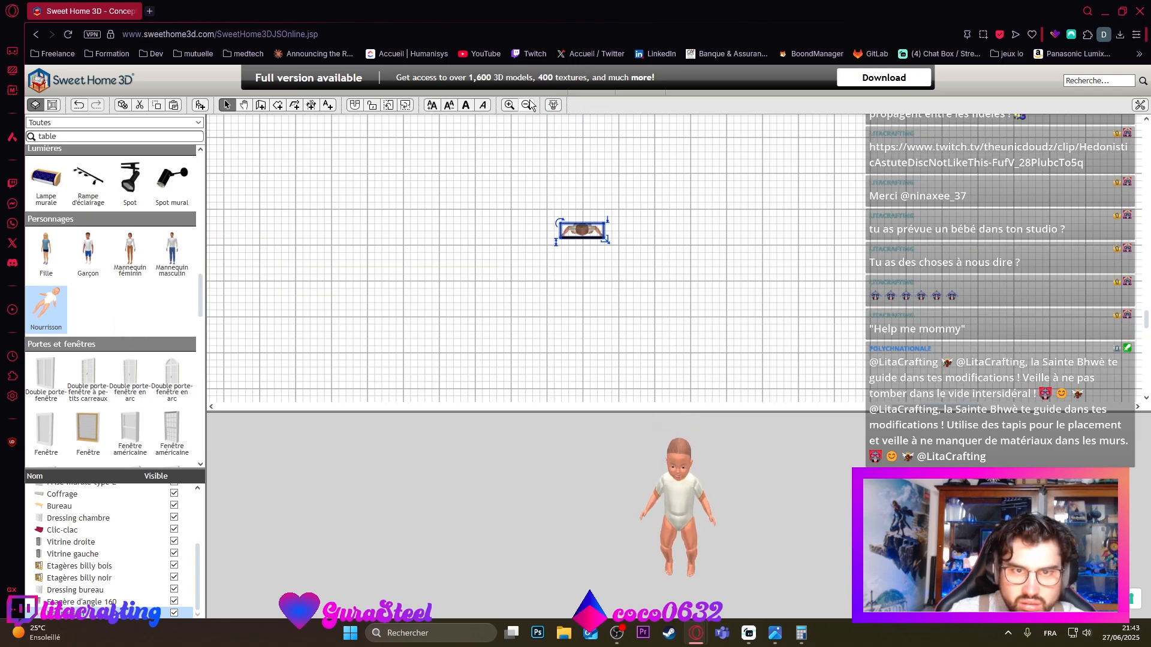
{"action": "left_click", "coordinate": [526, 105]}
{"action": "left_click", "coordinate": [527, 105]}
{"action": "left_click", "coordinate": [526, 104]}
{"action": "left_click", "coordinate": [529, 106]}
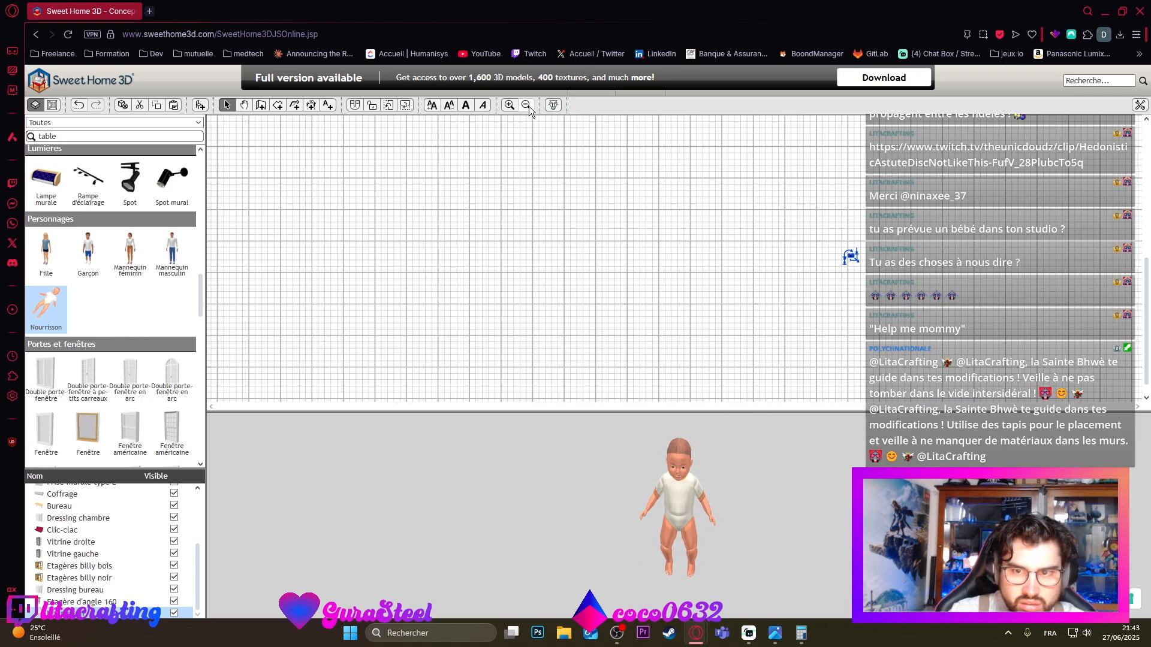
{"action": "left_click", "coordinate": [528, 106]}
{"action": "scroll", "coordinate": [586, 226], "scroll_direction": "up", "scroll_amount": 2}
{"action": "scroll", "coordinate": [586, 234], "scroll_direction": "down", "scroll_amount": 1}
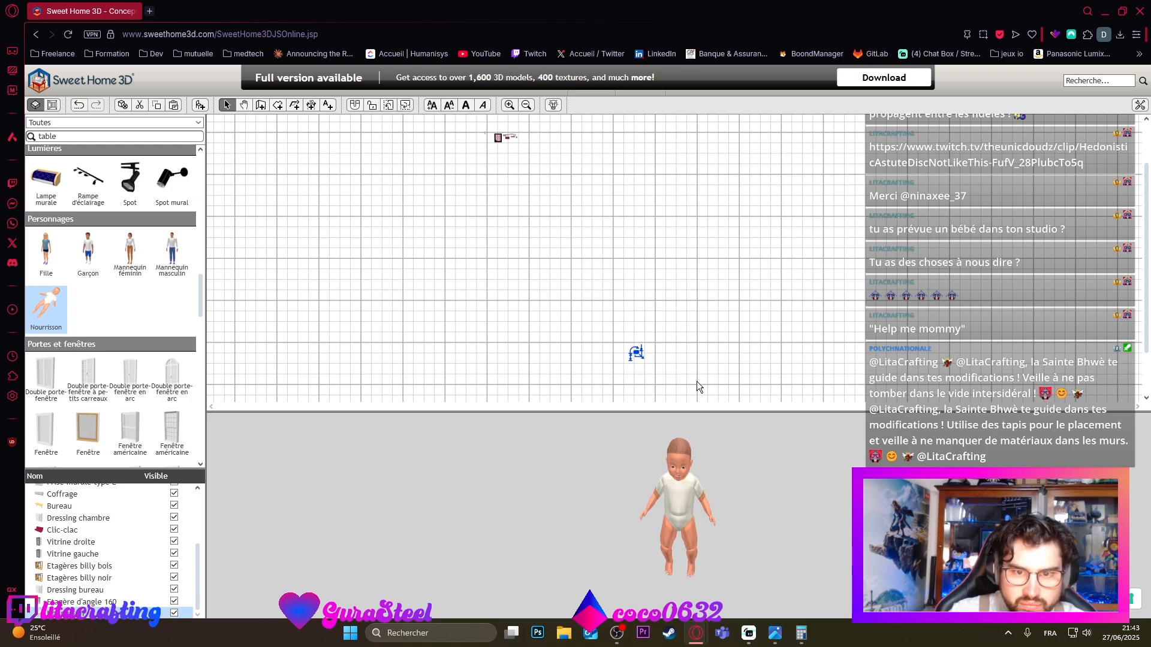
{"action": "left_click_drag", "start_coordinate": [640, 358], "coordinate": [524, 147]}
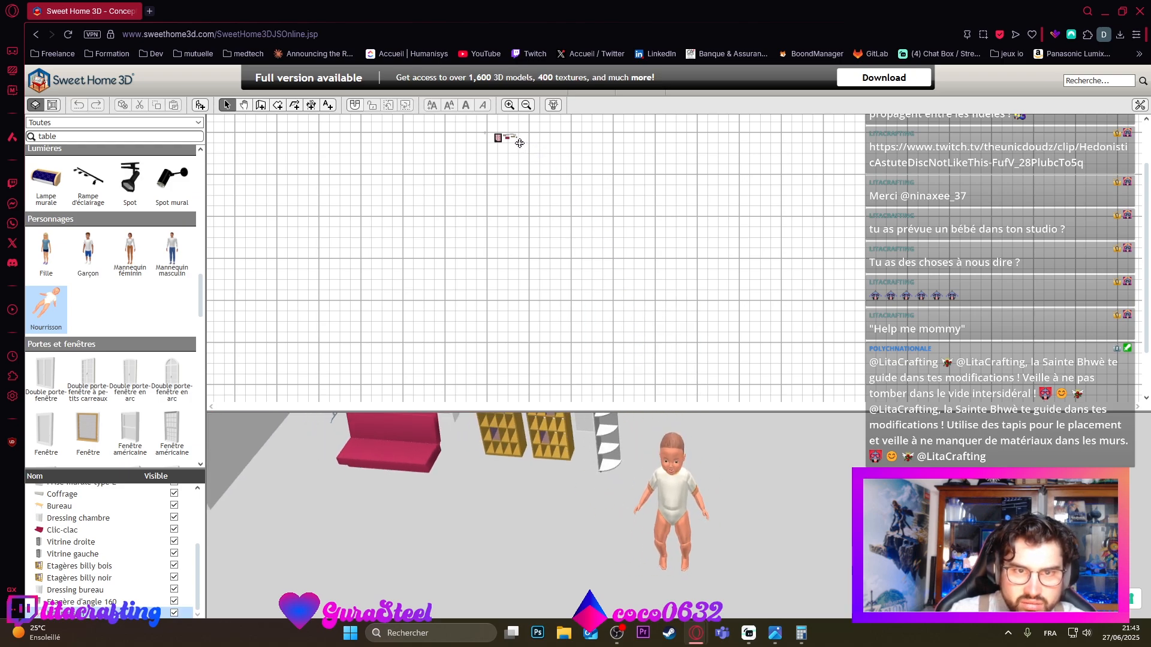
Step: Move the Nourrisson figure to just south of the two billy shelving units, and from there onto the red clic-clac sofa
{"action": "left_click", "coordinate": [512, 106]}
{"action": "left_click", "coordinate": [511, 107]}
{"action": "left_click_drag", "start_coordinate": [574, 175], "coordinate": [601, 283]}
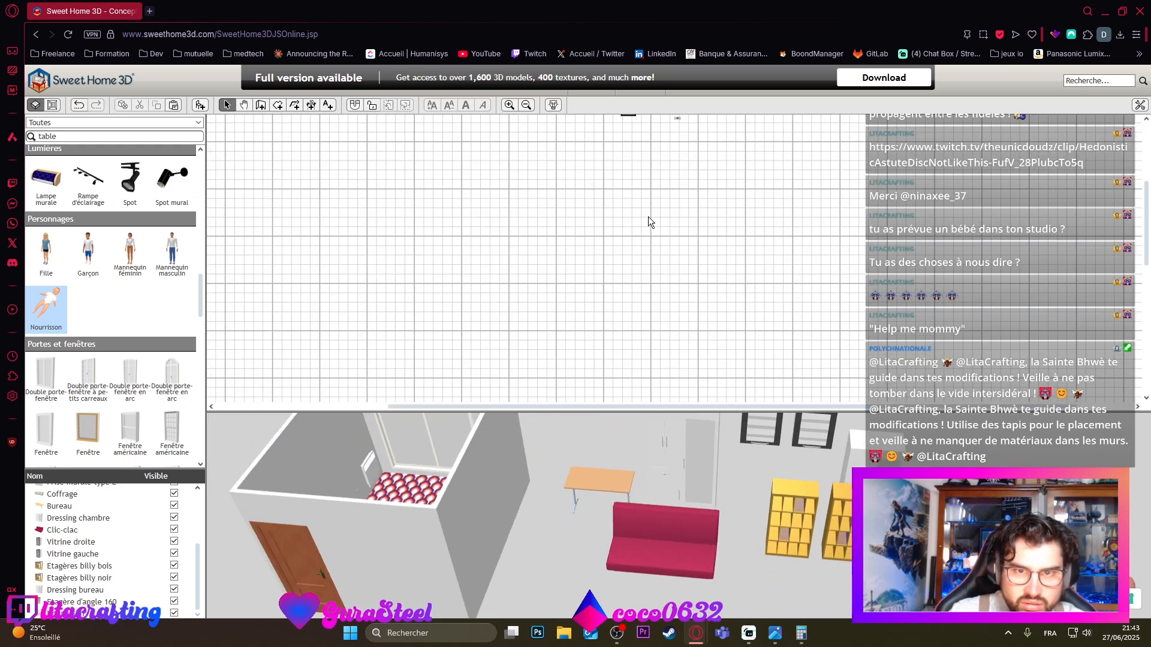
{"action": "scroll", "coordinate": [649, 216], "scroll_direction": "up", "scroll_amount": 2}
{"action": "scroll", "coordinate": [651, 204], "scroll_direction": "up", "scroll_amount": 5}
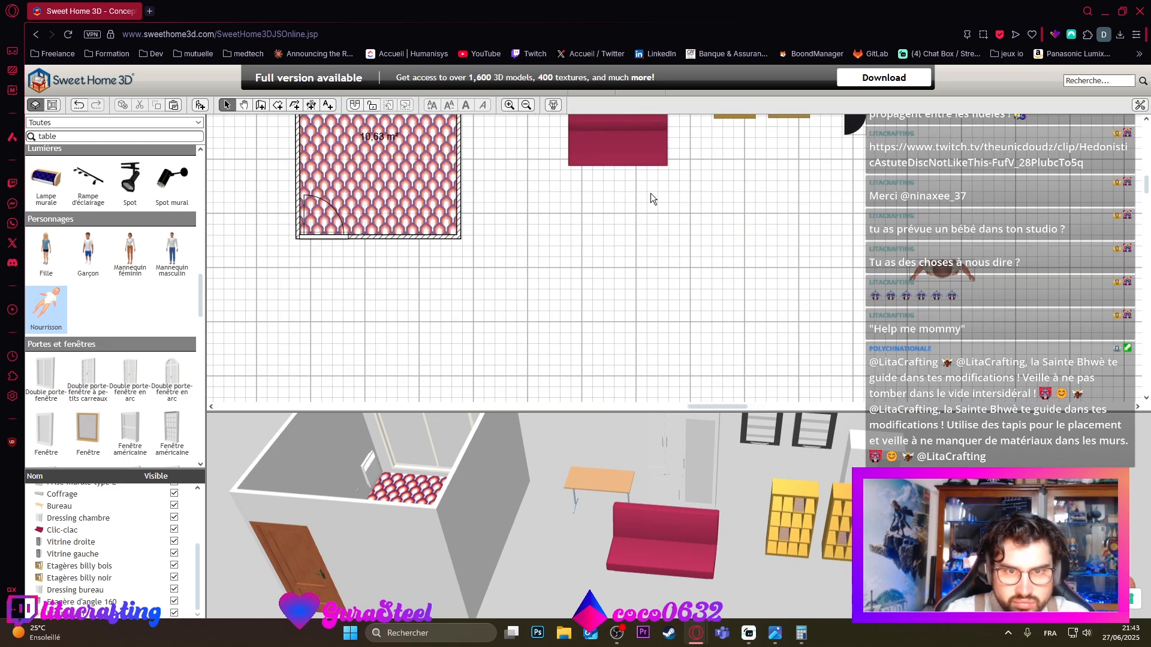
{"action": "scroll", "coordinate": [646, 197], "scroll_direction": "down", "scroll_amount": 3}
{"action": "scroll", "coordinate": [643, 203], "scroll_direction": "up", "scroll_amount": 4}
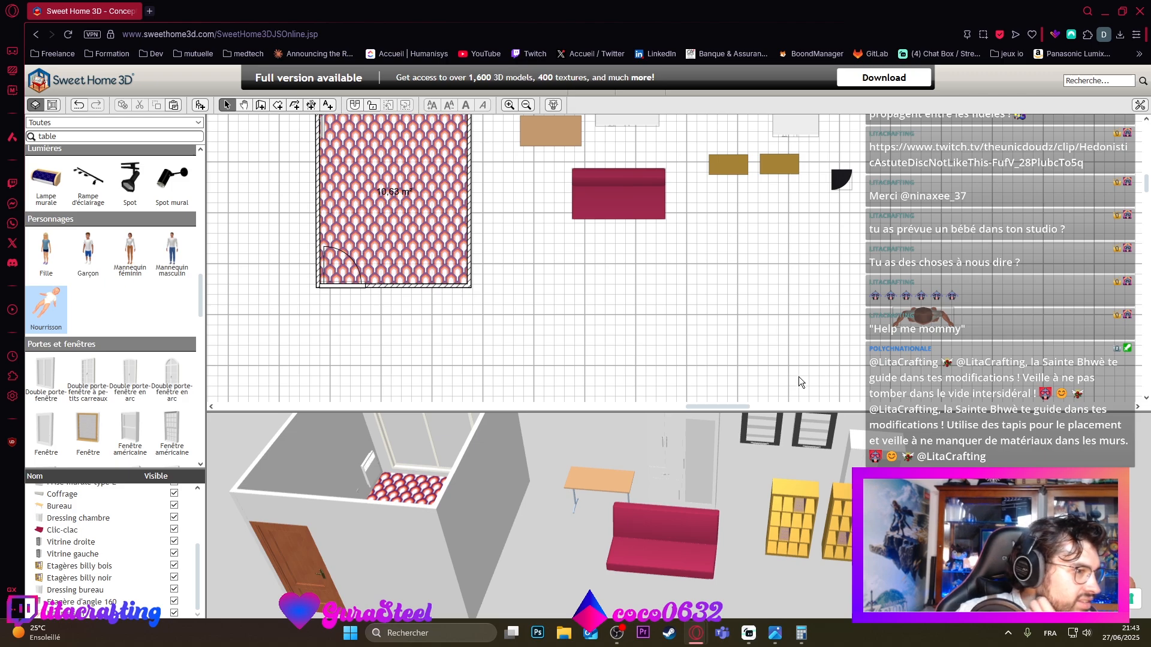
{"action": "left_click_drag", "start_coordinate": [930, 314], "coordinate": [754, 224]}
{"action": "scroll", "coordinate": [631, 204], "scroll_direction": "up", "scroll_amount": 2}
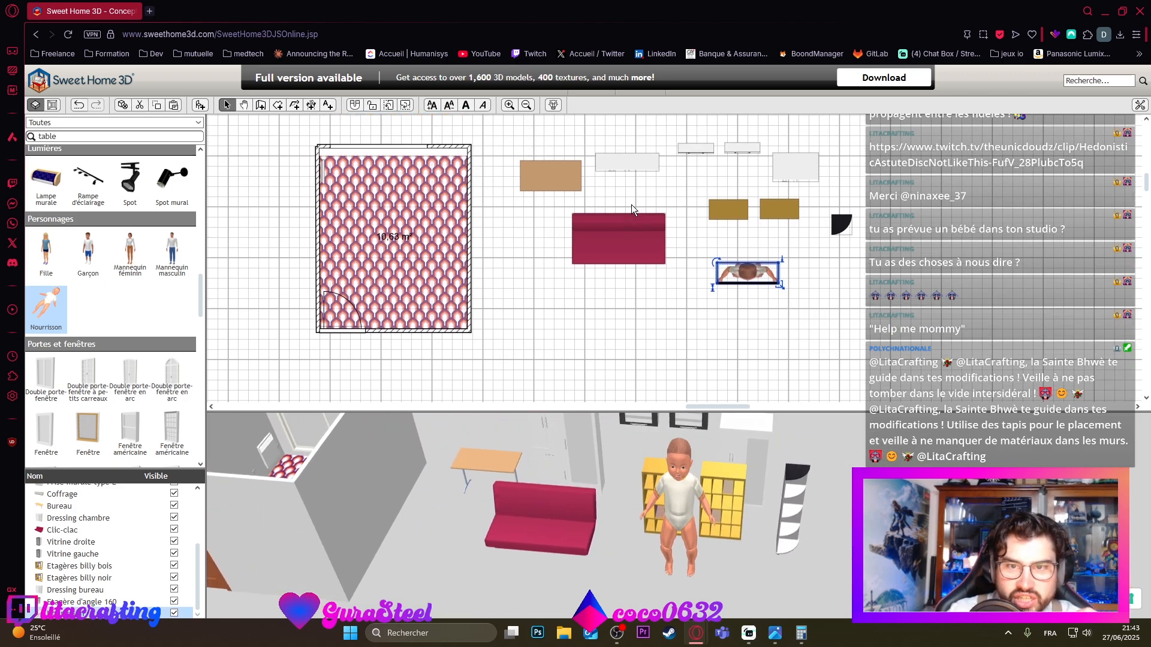
{"action": "left_click_drag", "start_coordinate": [765, 297], "coordinate": [622, 258]}
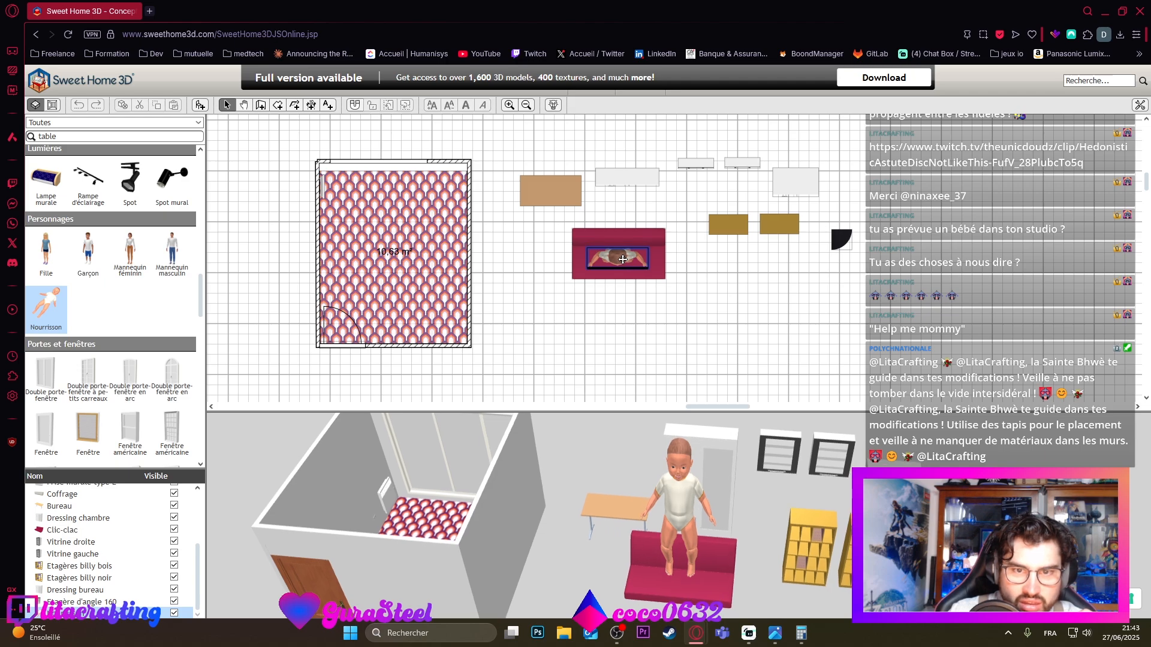
{"action": "scroll", "coordinate": [681, 336], "scroll_direction": "up", "scroll_amount": 2}
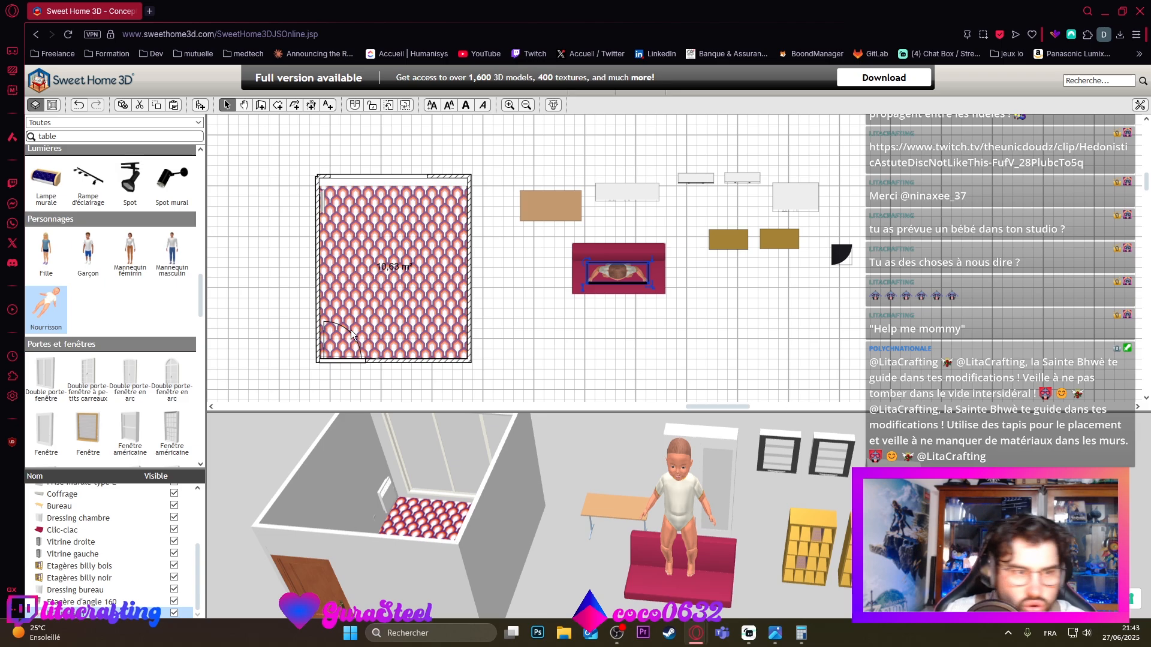
Step: Rename the Nourrisson figure as Timmy
{"action": "scroll", "coordinate": [87, 358], "scroll_direction": "down", "scroll_amount": 5}
{"action": "scroll", "coordinate": [87, 357], "scroll_direction": "down", "scroll_amount": 8}
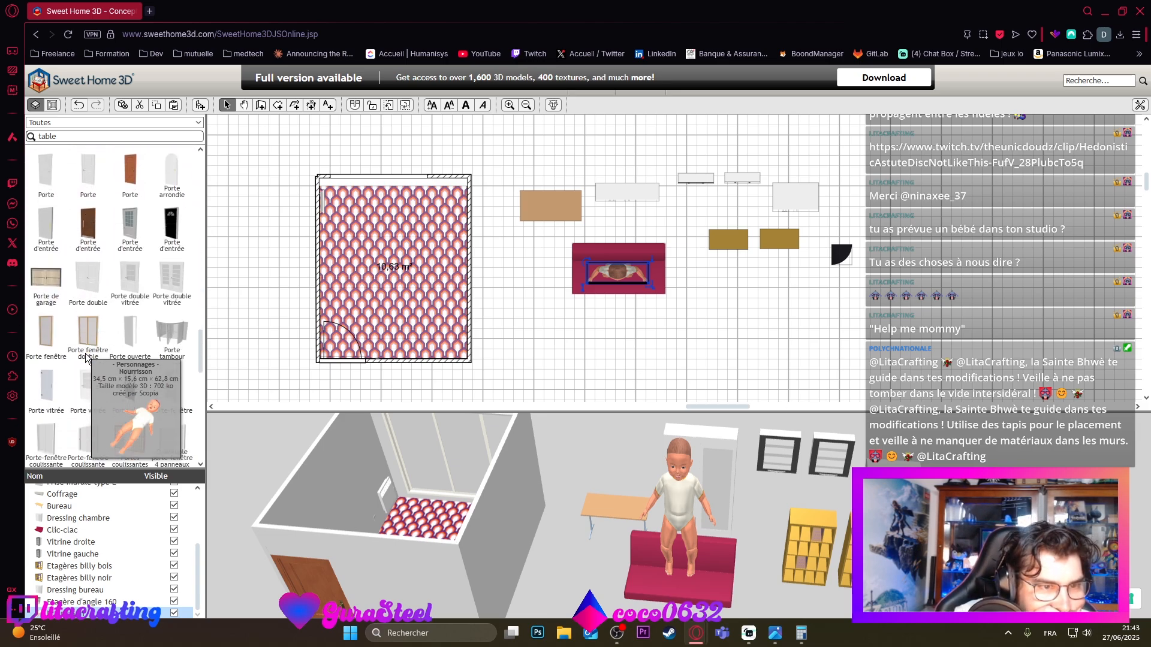
{"action": "scroll", "coordinate": [137, 345], "scroll_direction": "down", "scroll_amount": 5}
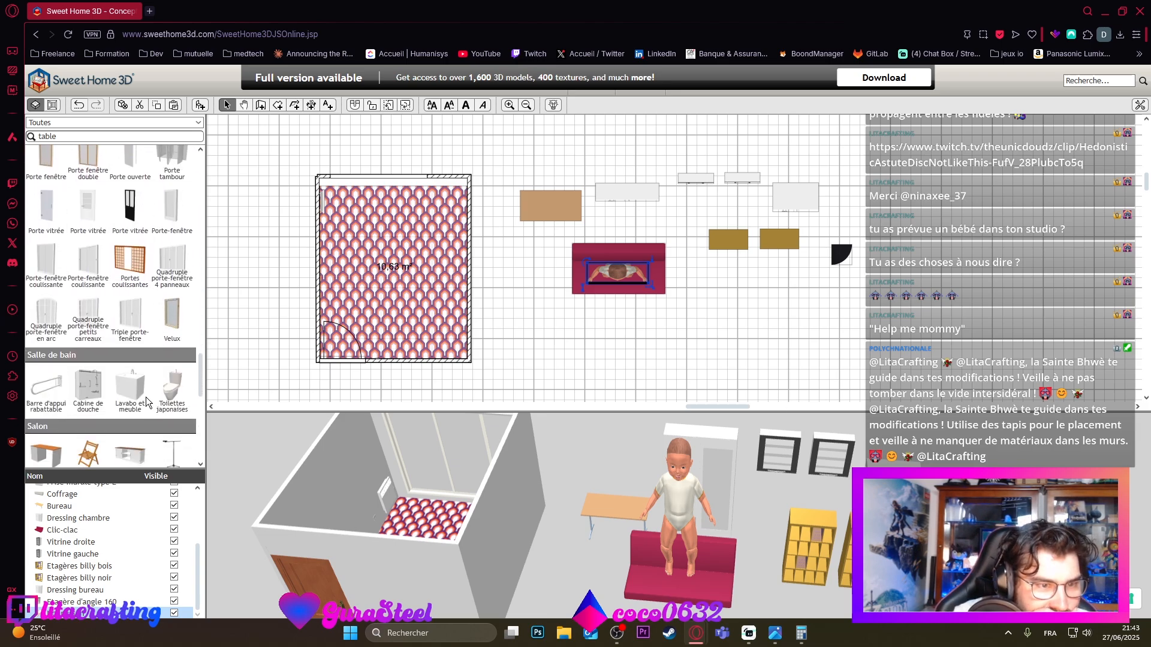
{"action": "double_click", "coordinate": [90, 611]}
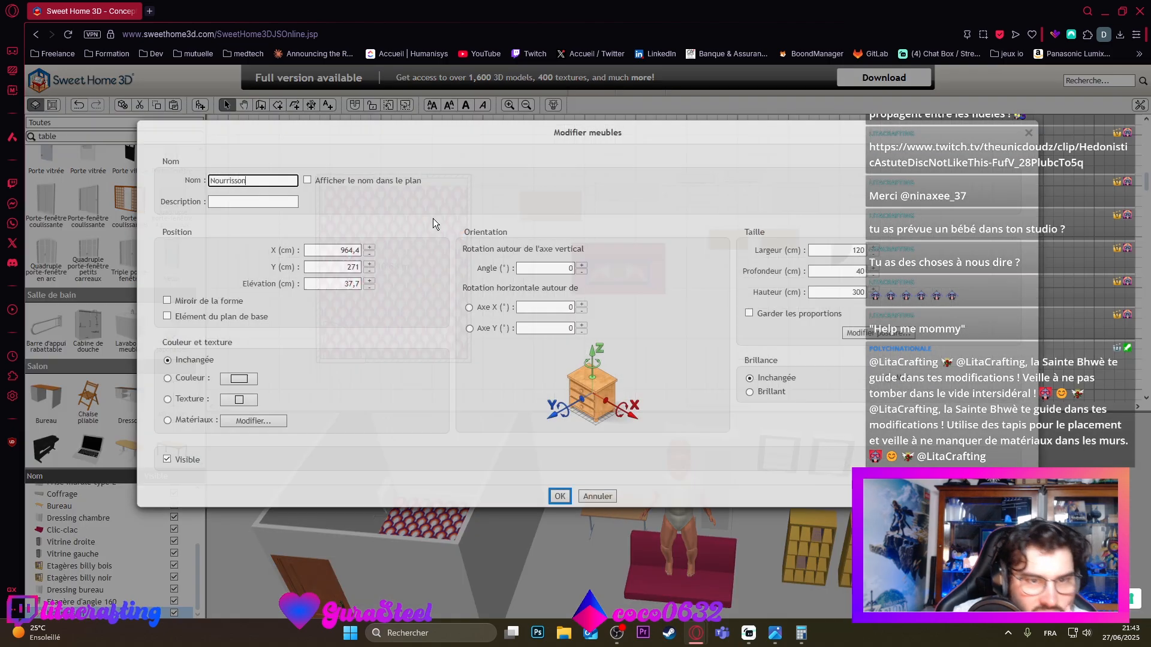
{"action": "double_click", "coordinate": [238, 182]}
{"action": "type", "text": "T"}
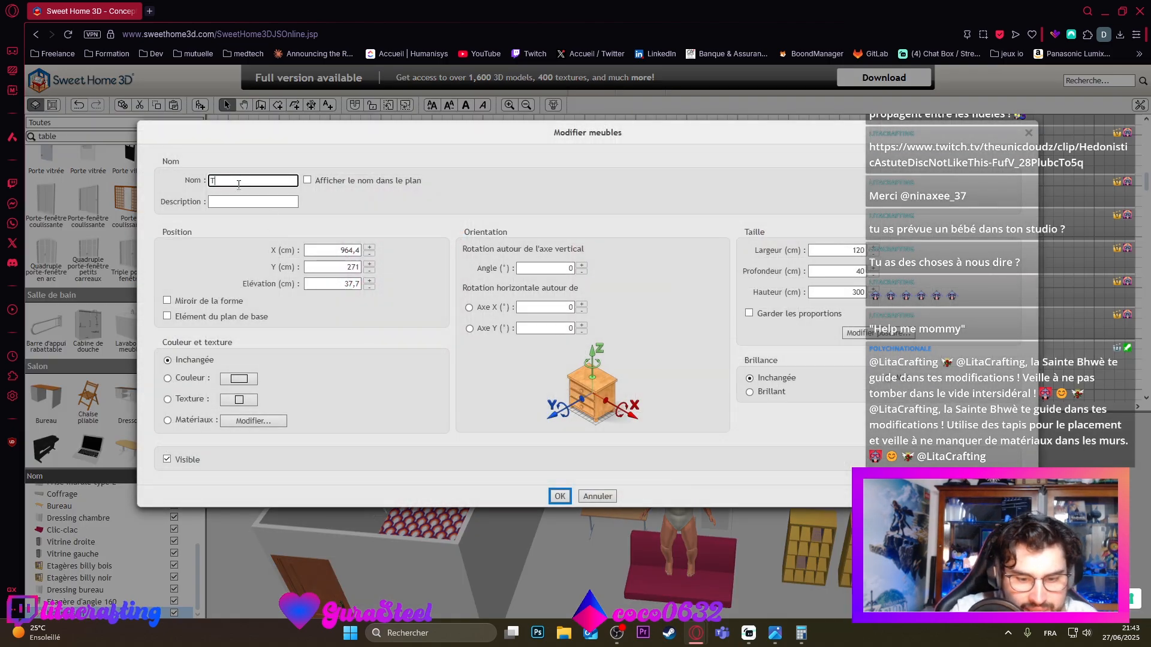
{"action": "type", "text": "immy"}
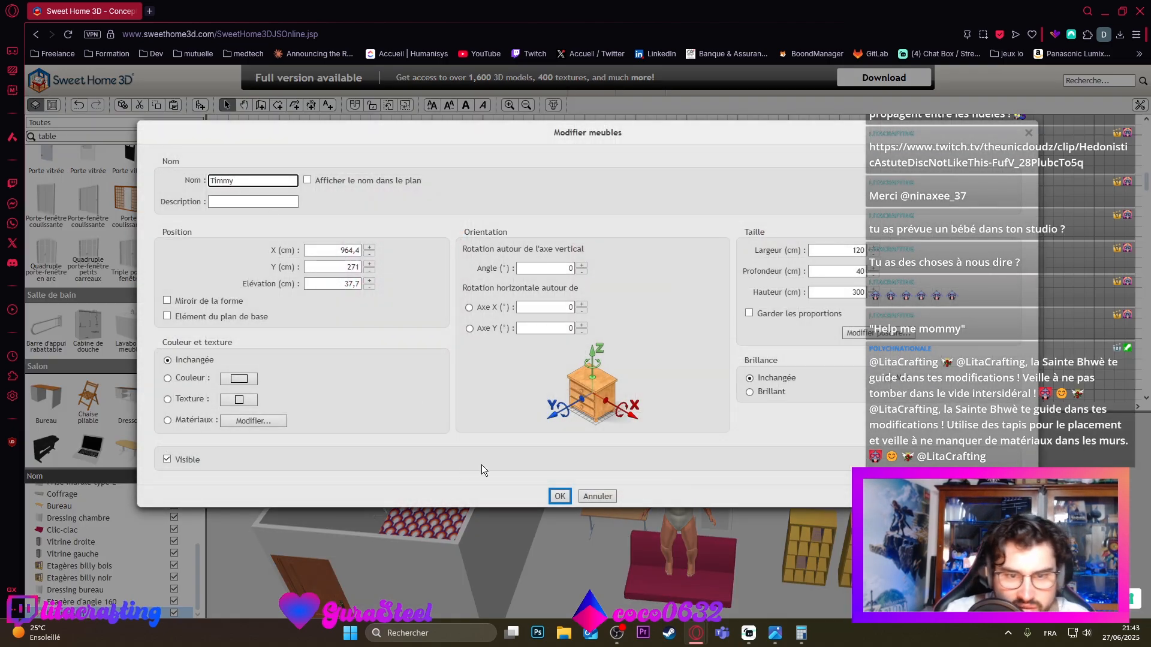
{"action": "left_click", "coordinate": [560, 497]}
Step: Look through the catalogue's table models down to Véhicules and place a Décapotable car east of the corner shelf
{"action": "scroll", "coordinate": [119, 309], "scroll_direction": "down", "scroll_amount": 5}
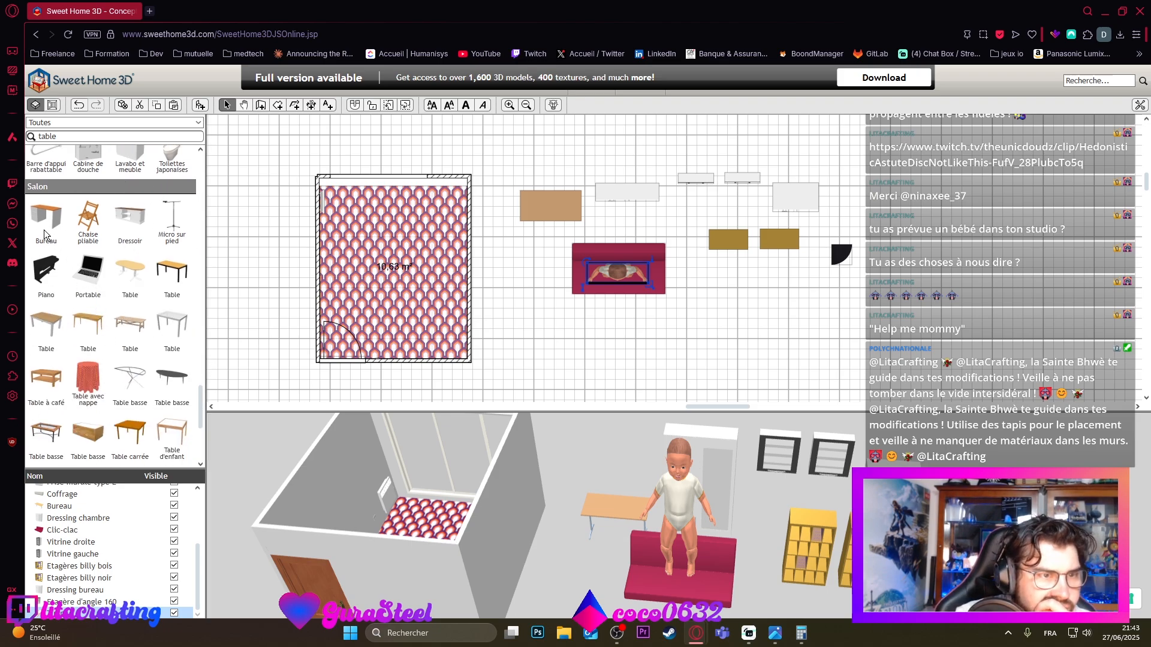
{"action": "left_click", "coordinate": [167, 271]}
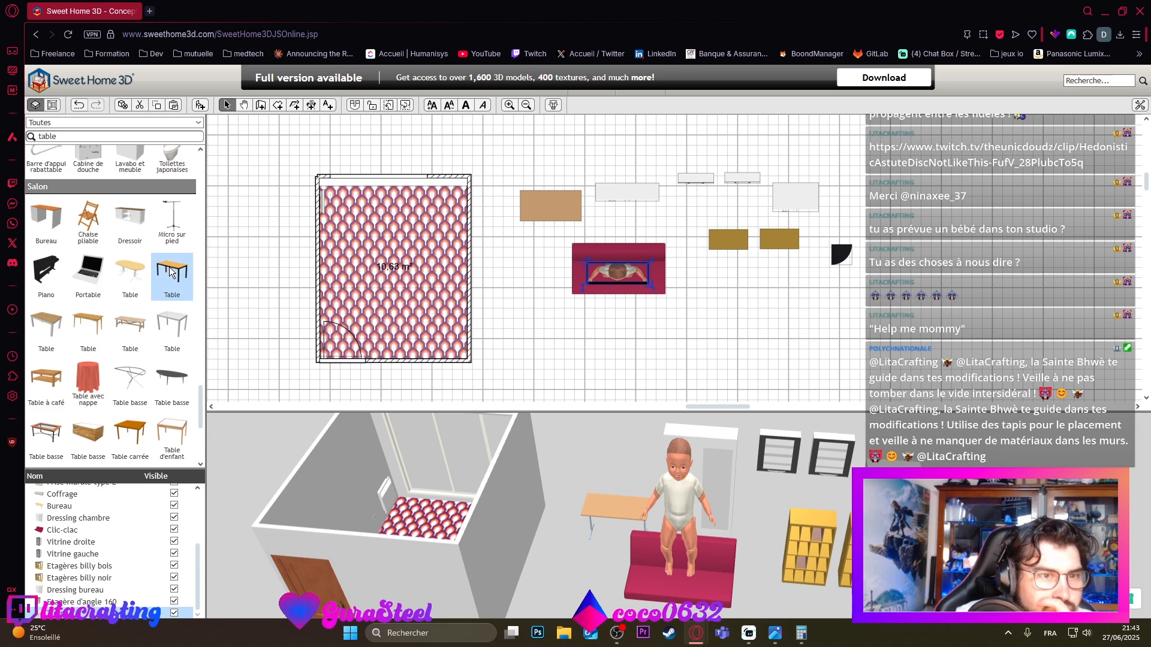
{"action": "scroll", "coordinate": [99, 346], "scroll_direction": "down", "scroll_amount": 1}
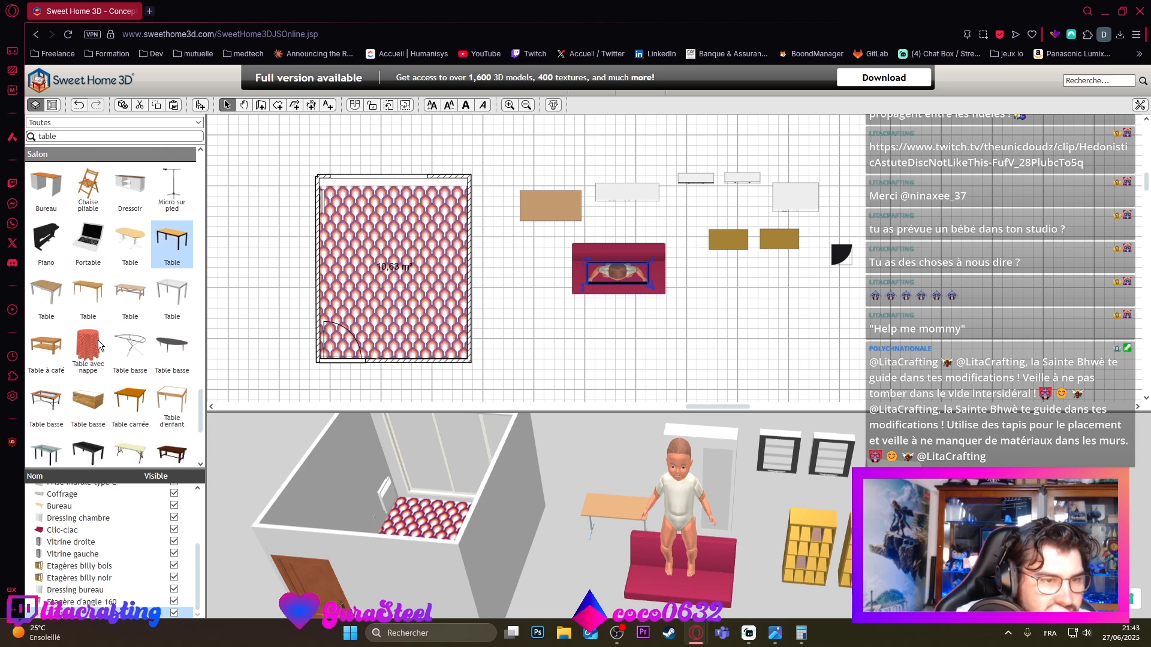
{"action": "left_click", "coordinate": [45, 321]}
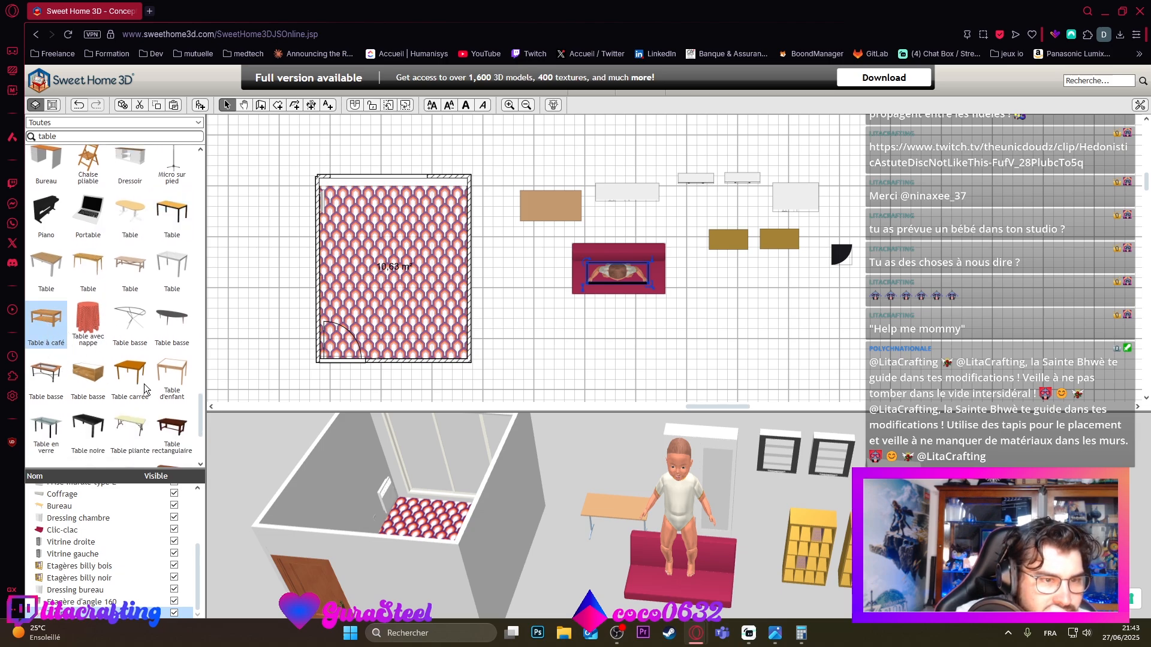
{"action": "scroll", "coordinate": [148, 389], "scroll_direction": "down", "scroll_amount": 2}
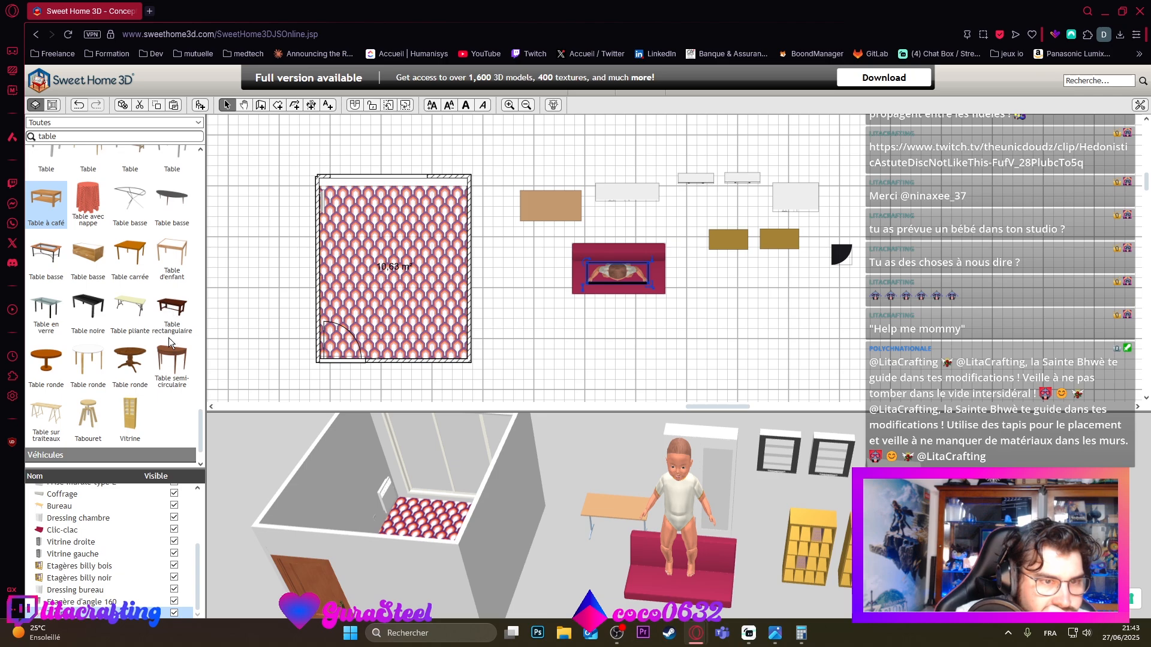
{"action": "scroll", "coordinate": [160, 371], "scroll_direction": "down", "scroll_amount": 1}
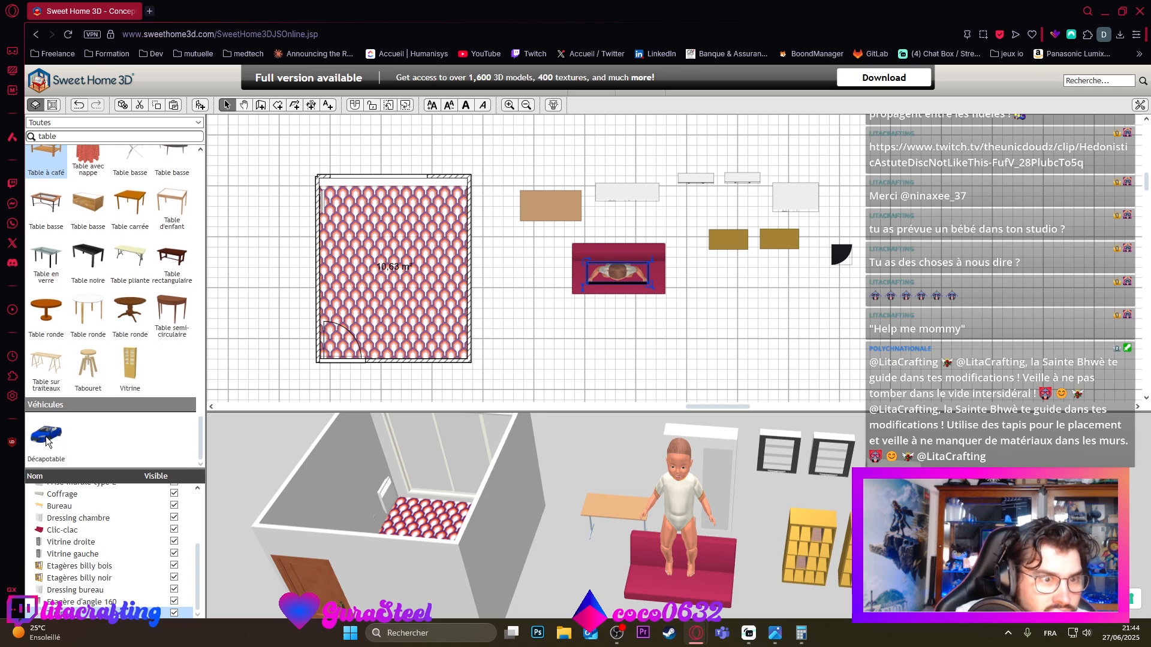
{"action": "left_click_drag", "start_coordinate": [45, 443], "coordinate": [935, 355]}
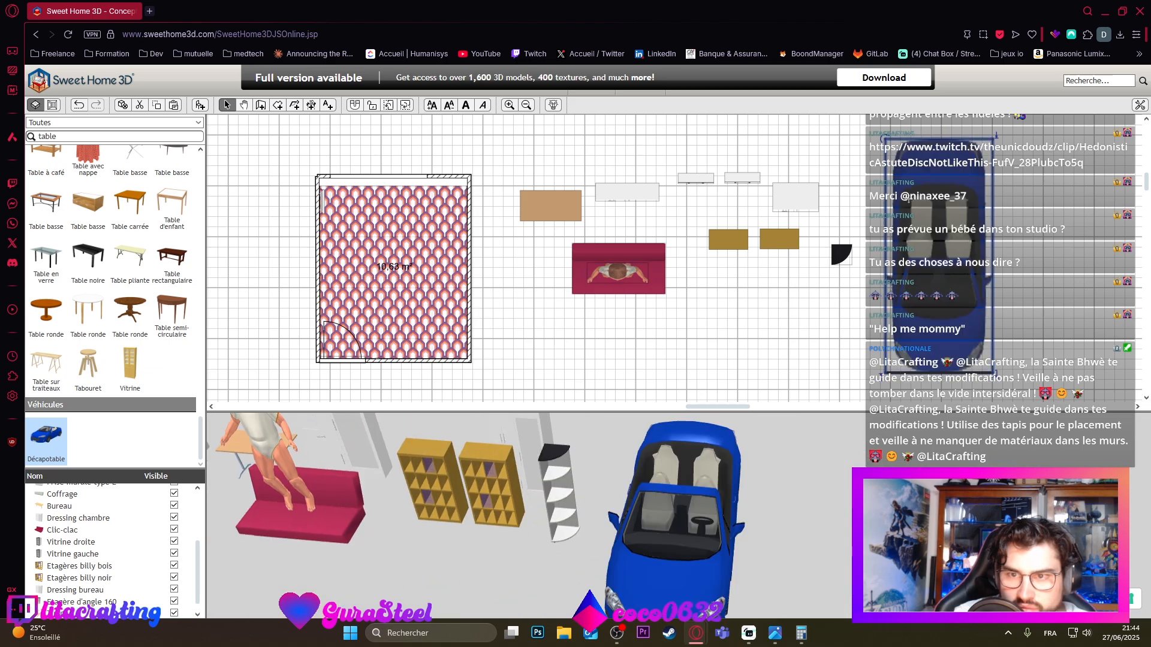
Step: Move the Timmy figure from the sofa into the blue Décapotable and look at it from above in 3D
{"action": "left_click_drag", "start_coordinate": [617, 273], "coordinate": [959, 236]}
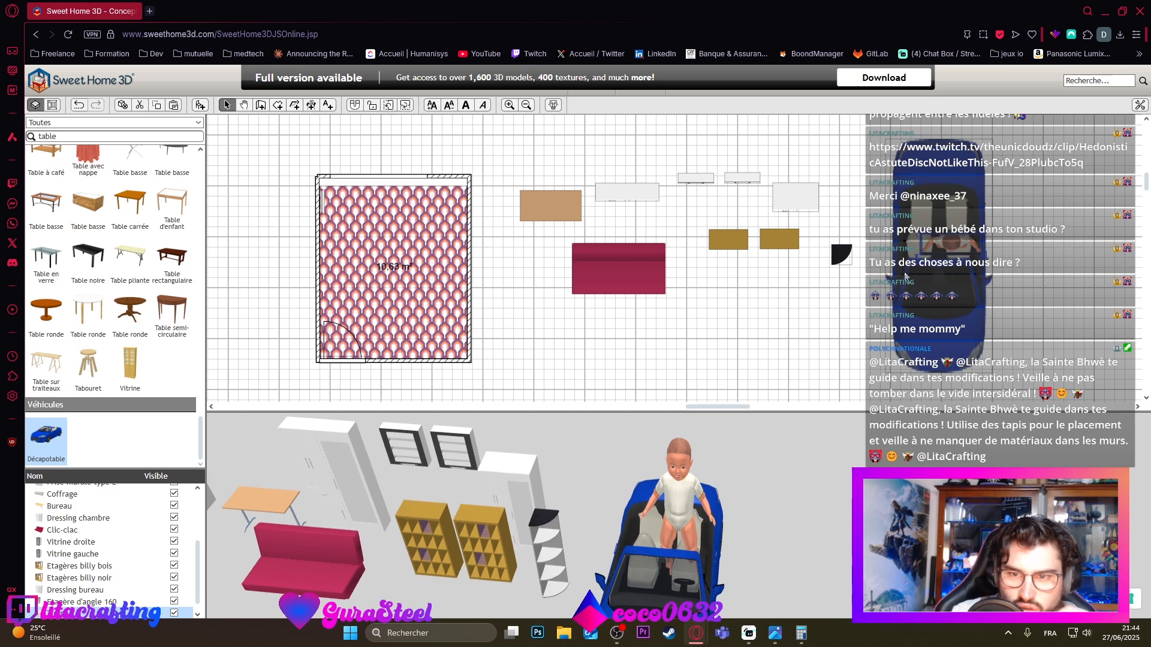
{"action": "scroll", "coordinate": [685, 351], "scroll_direction": "down", "scroll_amount": 2}
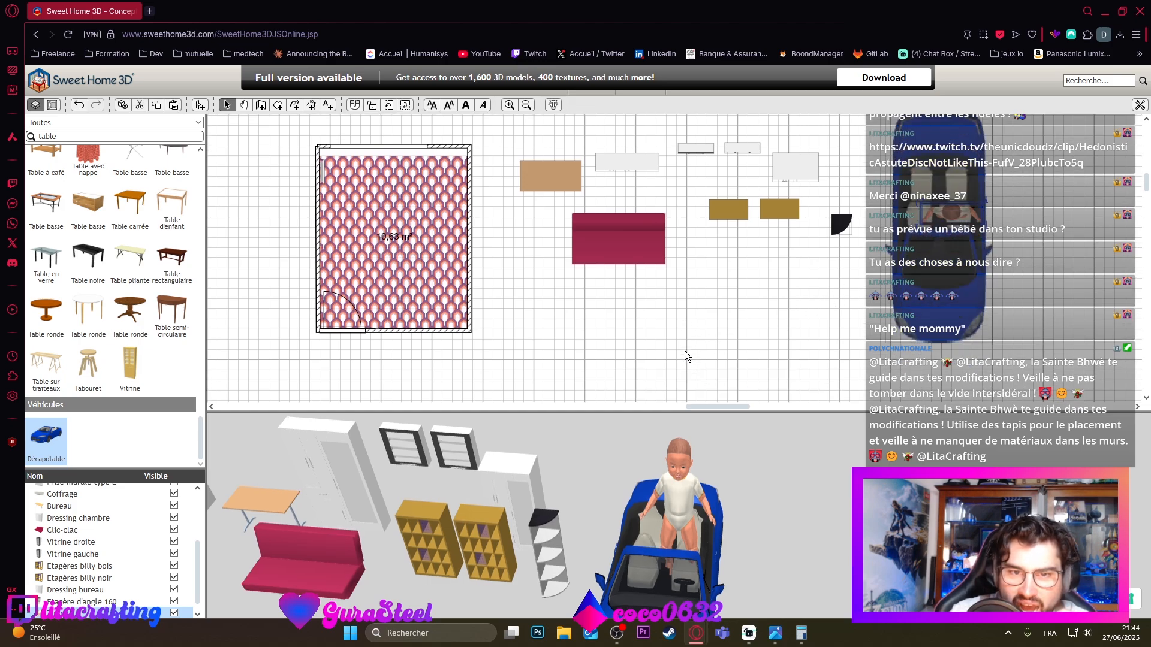
{"action": "scroll", "coordinate": [685, 349], "scroll_direction": "up", "scroll_amount": 1}
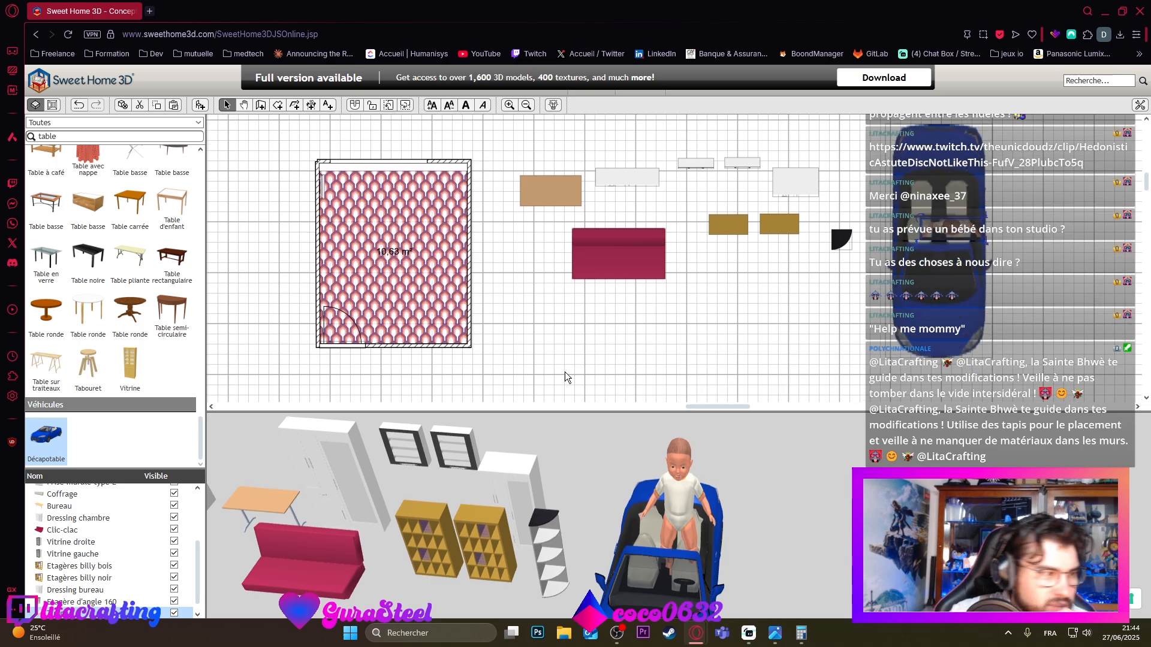
{"action": "left_click_drag", "start_coordinate": [670, 532], "coordinate": [660, 570]}
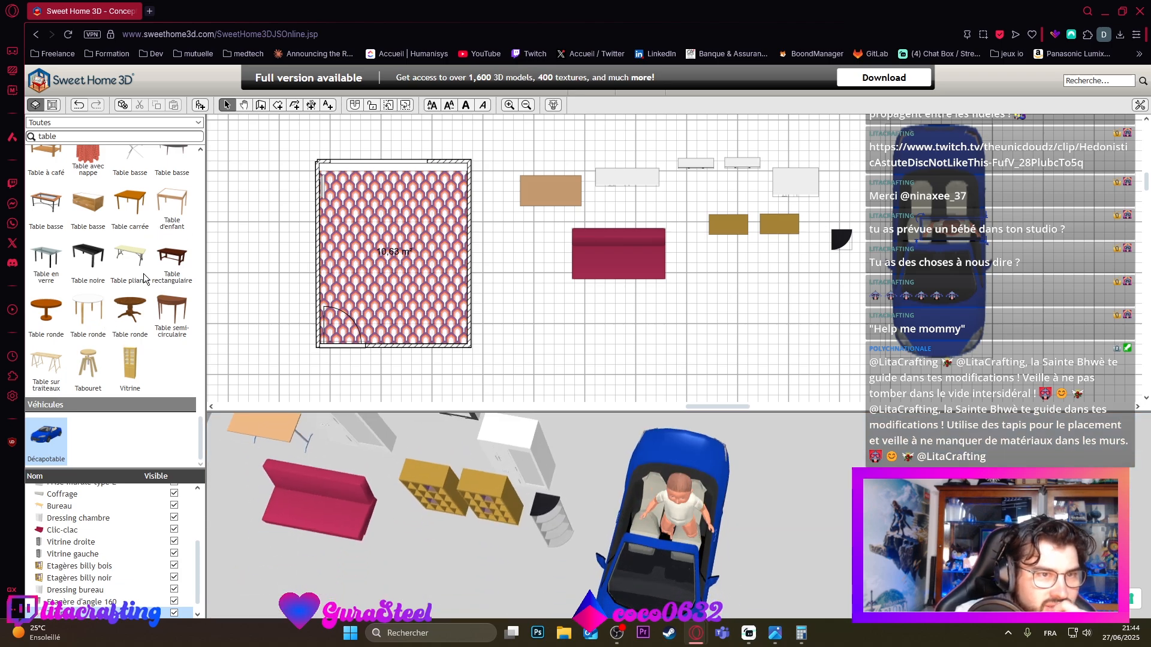
Step: Look through the catalogue's table models and place a Table à café just south of the red clic-clac sofa
{"action": "scroll", "coordinate": [153, 273], "scroll_direction": "up", "scroll_amount": 3}
{"action": "scroll", "coordinate": [79, 368], "scroll_direction": "down", "scroll_amount": 3}
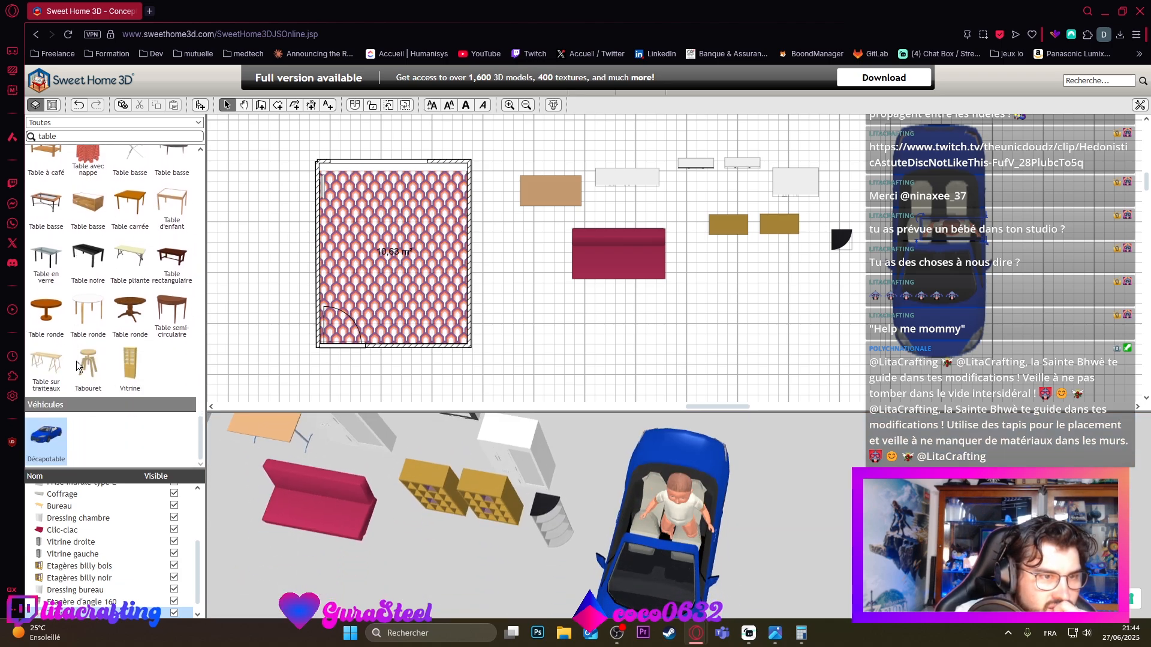
{"action": "scroll", "coordinate": [78, 336], "scroll_direction": "up", "scroll_amount": 8}
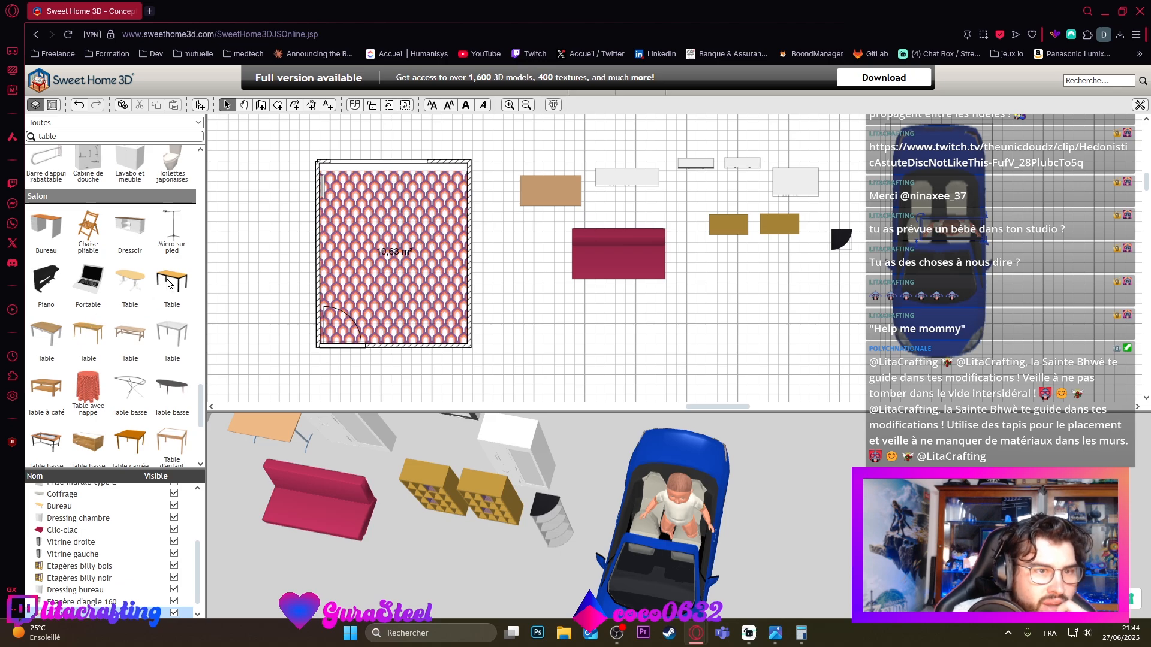
{"action": "scroll", "coordinate": [94, 303], "scroll_direction": "down", "scroll_amount": 4}
{"action": "left_click_drag", "start_coordinate": [45, 270], "coordinate": [633, 321]}
Step: Set the Table à café's width to 39 cm, depth to 49,5 cm and height to 47 cm
{"action": "double_click", "coordinate": [634, 322]}
{"action": "left_click", "coordinate": [842, 250]}
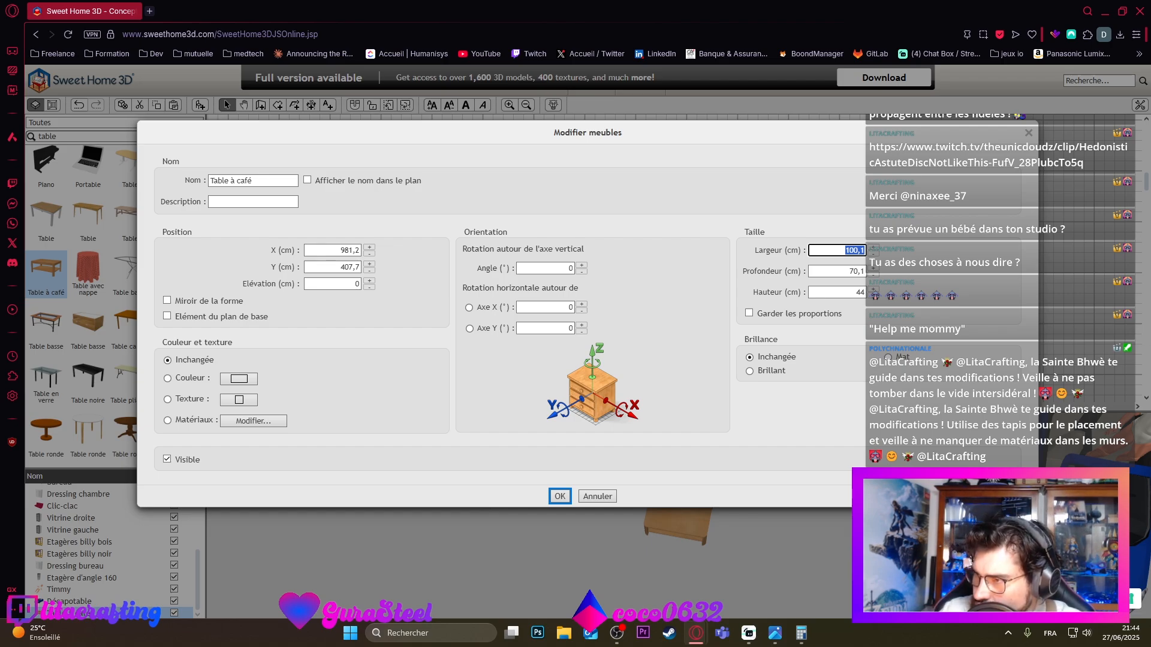
{"action": "left_click", "coordinate": [849, 289]}
{"action": "type", "text": "47"}
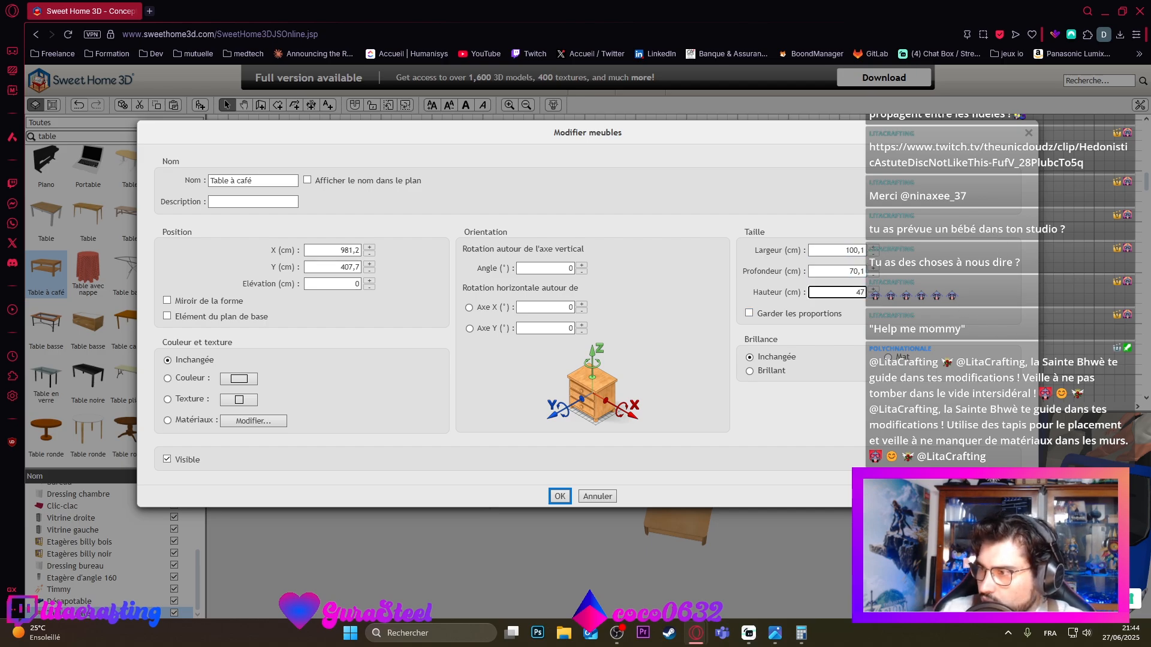
{"action": "left_click", "coordinate": [845, 272]}
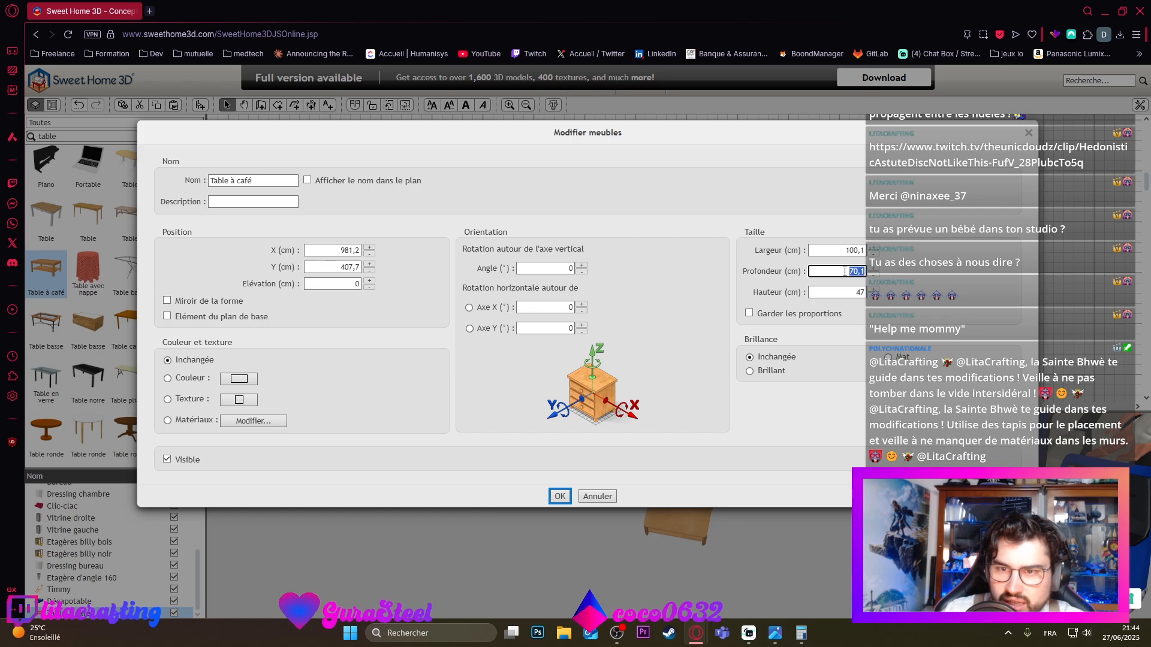
{"action": "type", "text": "49"}
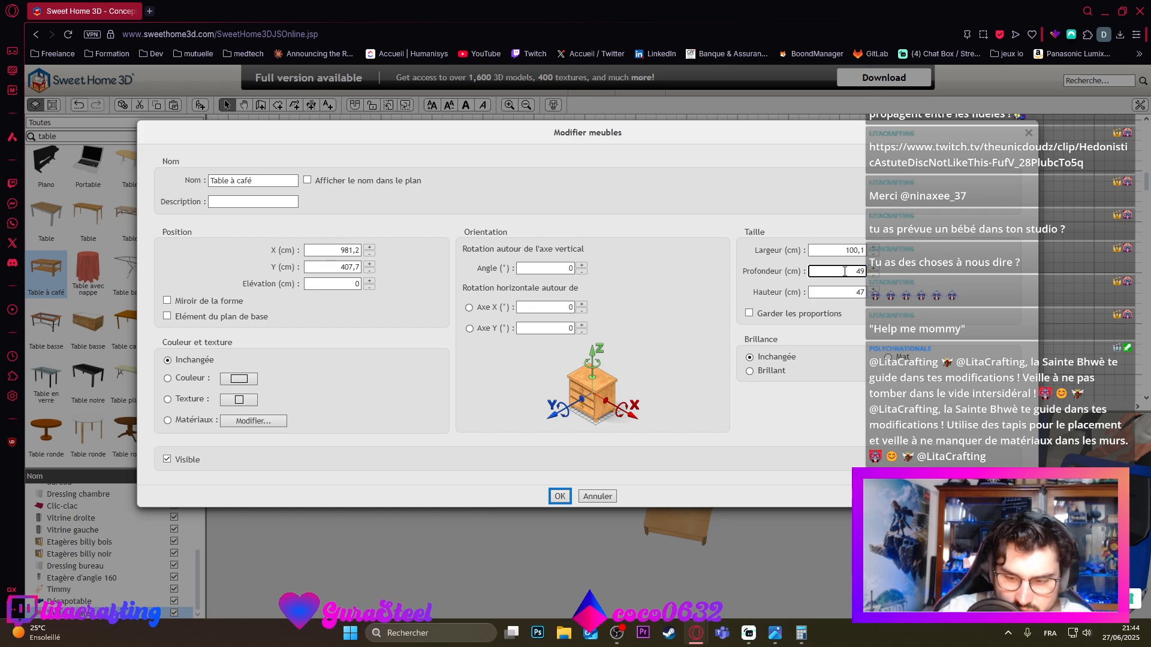
{"action": "type", "text": ",5"}
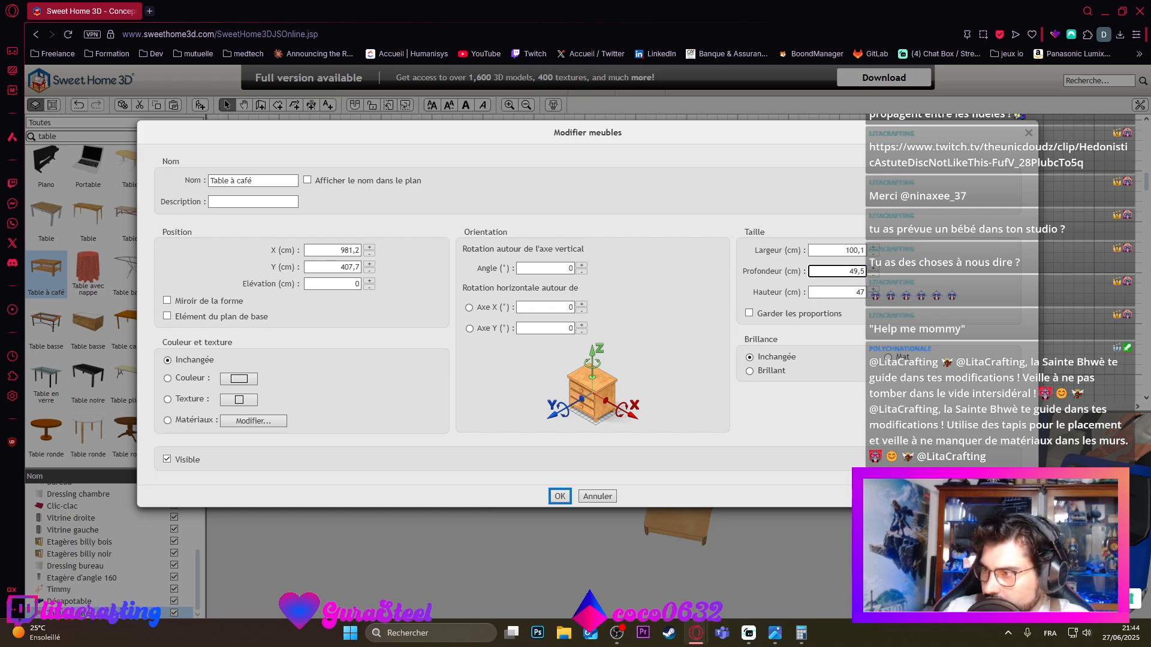
{"action": "left_click", "coordinate": [850, 250]}
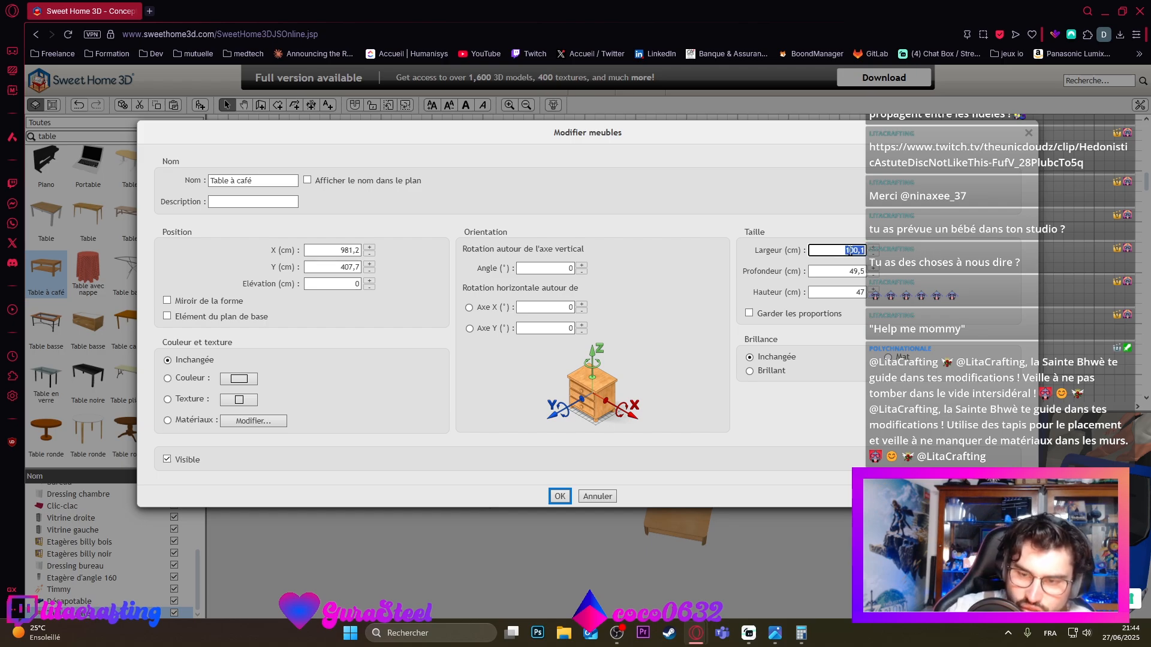
{"action": "type", "text": "39"}
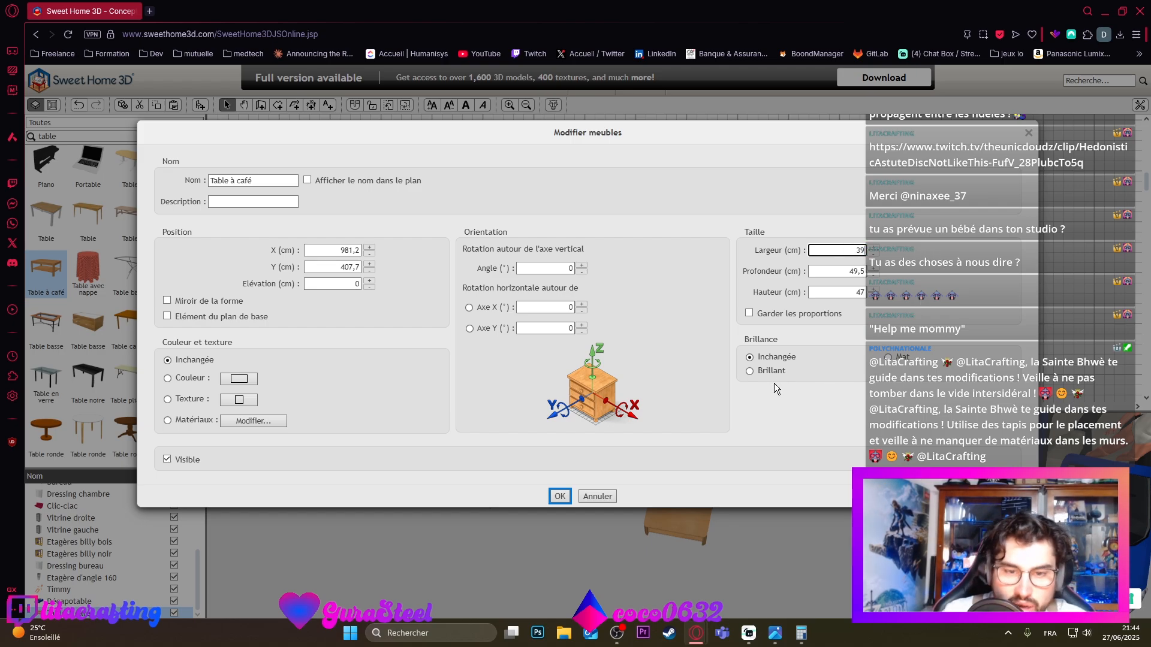
{"action": "left_click", "coordinate": [558, 496]}
Step: Move the Table à café to just south of the two billy shelving units
{"action": "scroll", "coordinate": [693, 522], "scroll_direction": "up", "scroll_amount": 5}
{"action": "scroll", "coordinate": [693, 523], "scroll_direction": "down", "scroll_amount": 6}
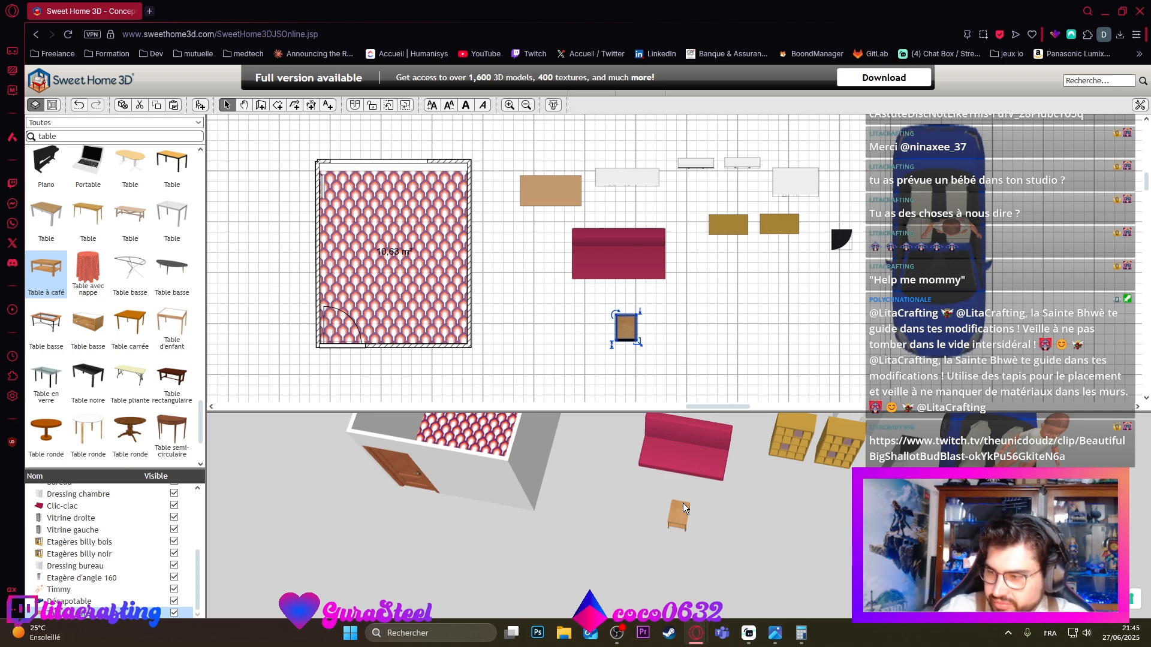
{"action": "left_click_drag", "start_coordinate": [676, 528], "coordinate": [677, 443]}
{"action": "left_click_drag", "start_coordinate": [631, 331], "coordinate": [744, 290]}
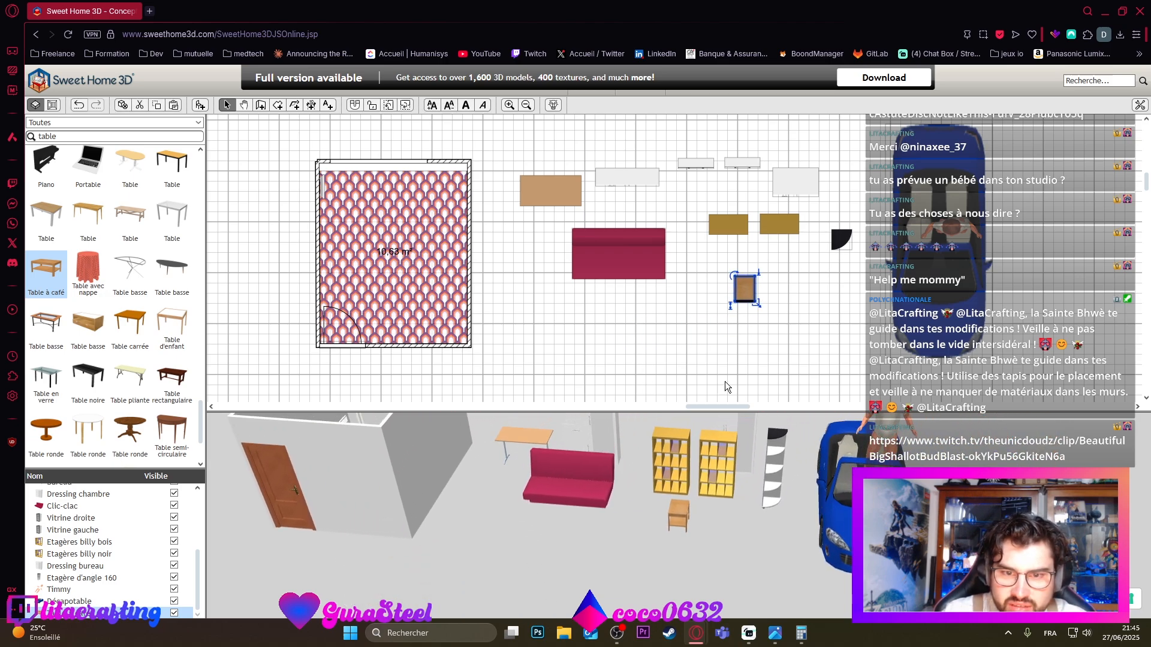
Step: Examine the room and the furniture beside it in 3D, from above and from the door side
{"action": "left_click_drag", "start_coordinate": [671, 467], "coordinate": [450, 502]}
{"action": "scroll", "coordinate": [446, 499], "scroll_direction": "down", "scroll_amount": 3}
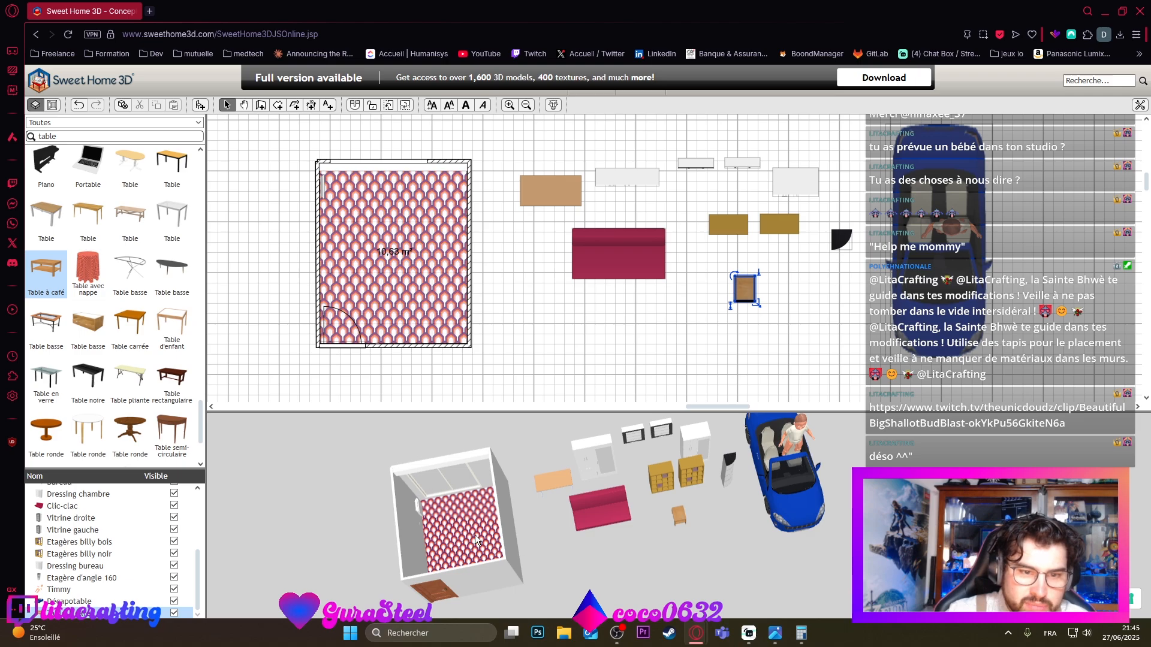
{"action": "scroll", "coordinate": [457, 538], "scroll_direction": "up", "scroll_amount": 3}
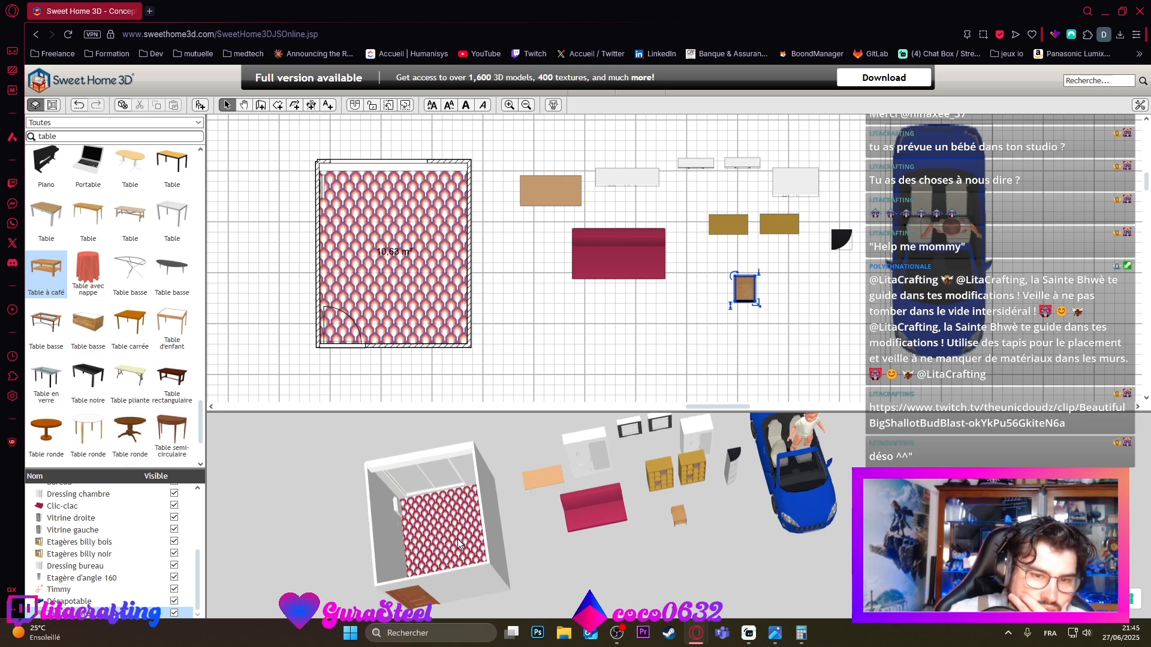
{"action": "left_click_drag", "start_coordinate": [404, 528], "coordinate": [391, 396]}
{"action": "left_click_drag", "start_coordinate": [546, 534], "coordinate": [622, 431]}
{"action": "scroll", "coordinate": [620, 382], "scroll_direction": "down", "scroll_amount": 2}
{"action": "scroll", "coordinate": [627, 370], "scroll_direction": "up", "scroll_amount": 1}
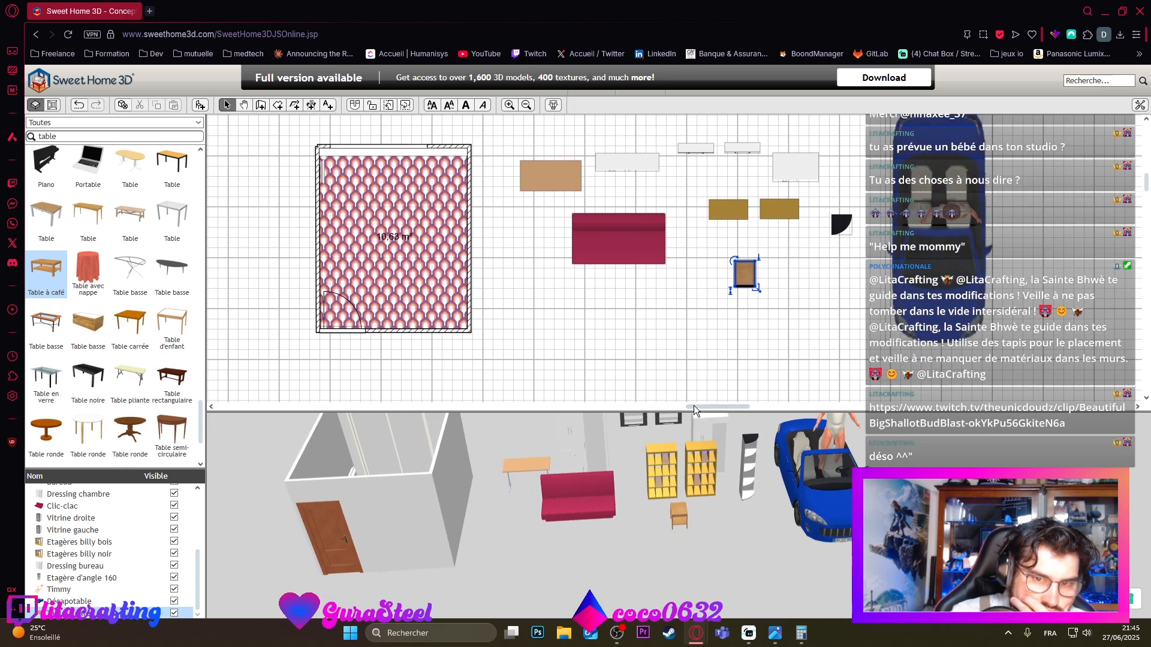
Step: Try the Décapotable with Timmy inside the room plan, and move both back east of the furniture
{"action": "mouse_move", "coordinate": [693, 405]}
{"action": "left_mouse_down"}
{"action": "mouse_move", "coordinate": [664, 405]}
{"action": "mouse_move", "coordinate": [692, 406]}
{"action": "left_mouse_up"}
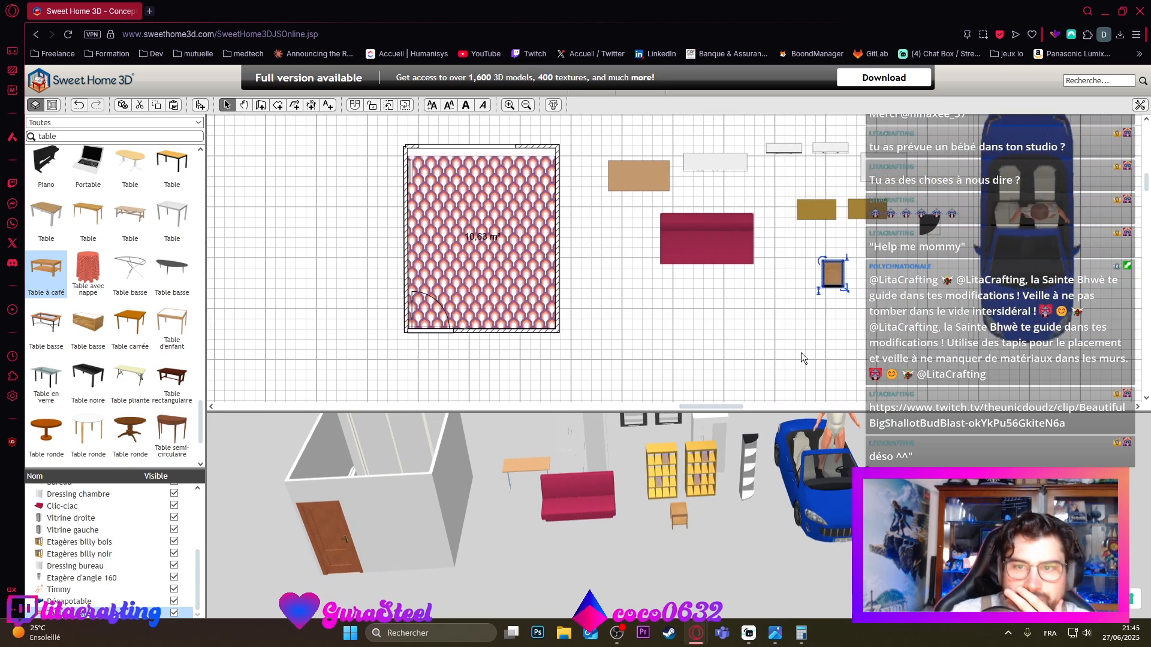
{"action": "left_click_drag", "start_coordinate": [960, 172], "coordinate": [481, 228]}
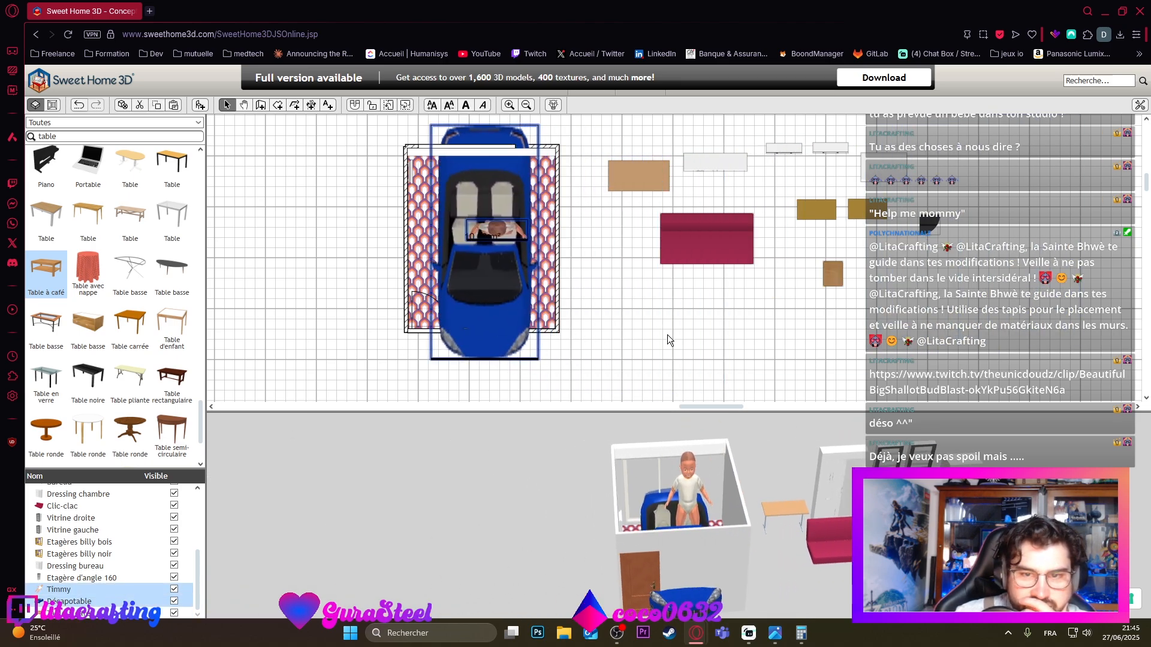
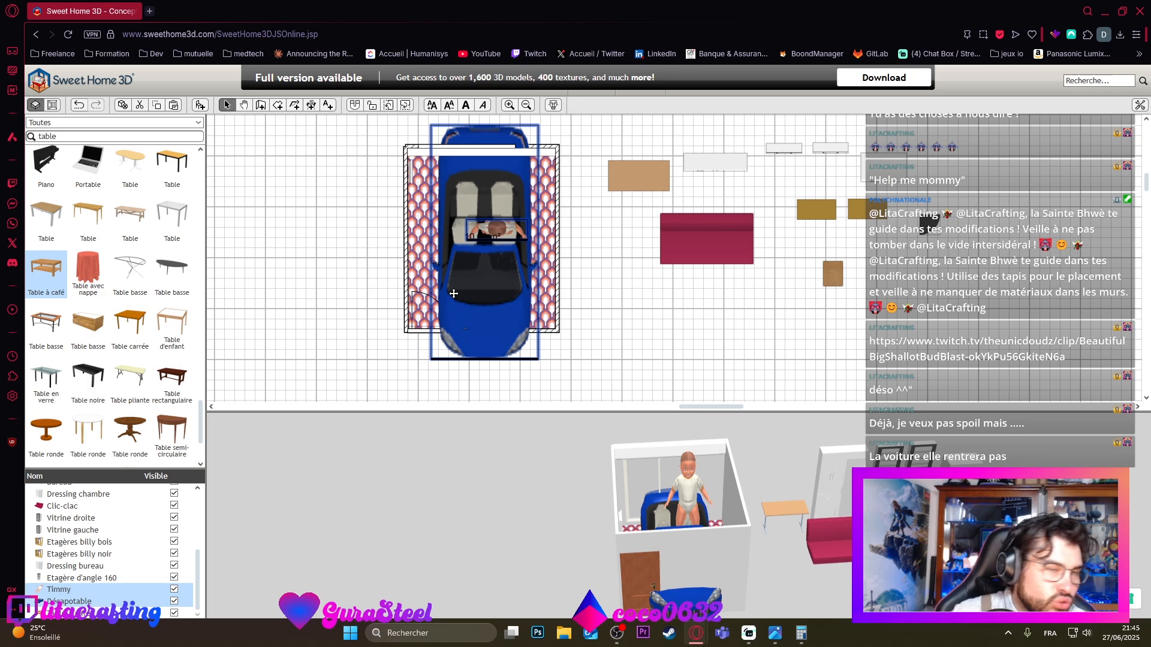
{"action": "left_click_drag", "start_coordinate": [480, 293], "coordinate": [1027, 293]}
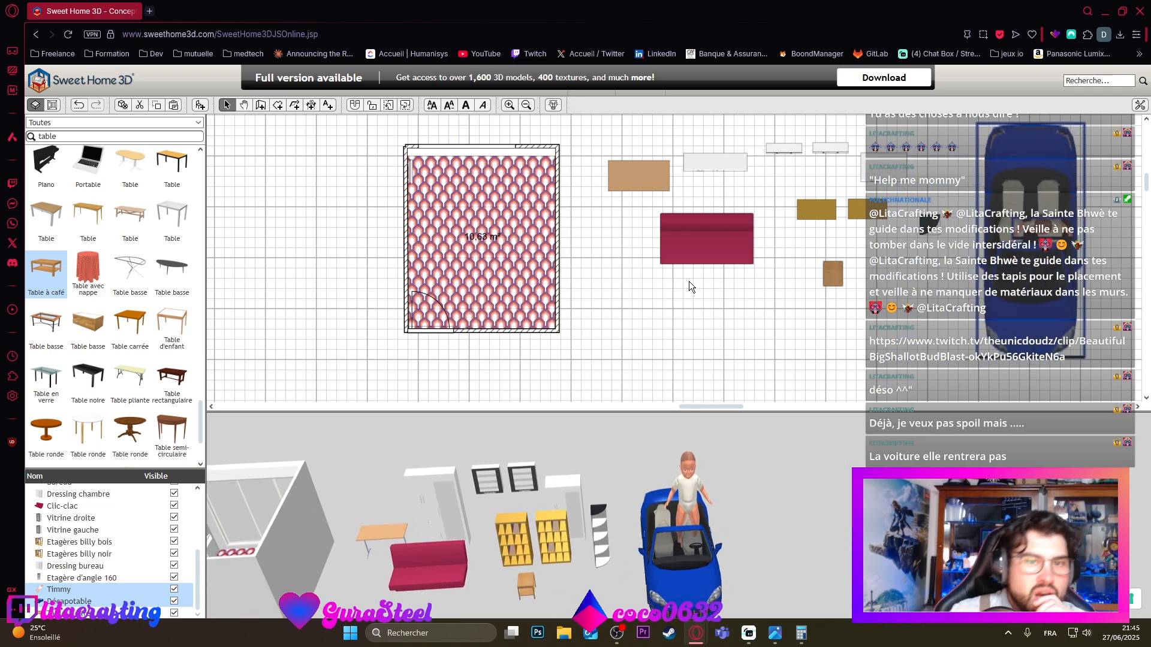
{"action": "left_click", "coordinate": [375, 324]}
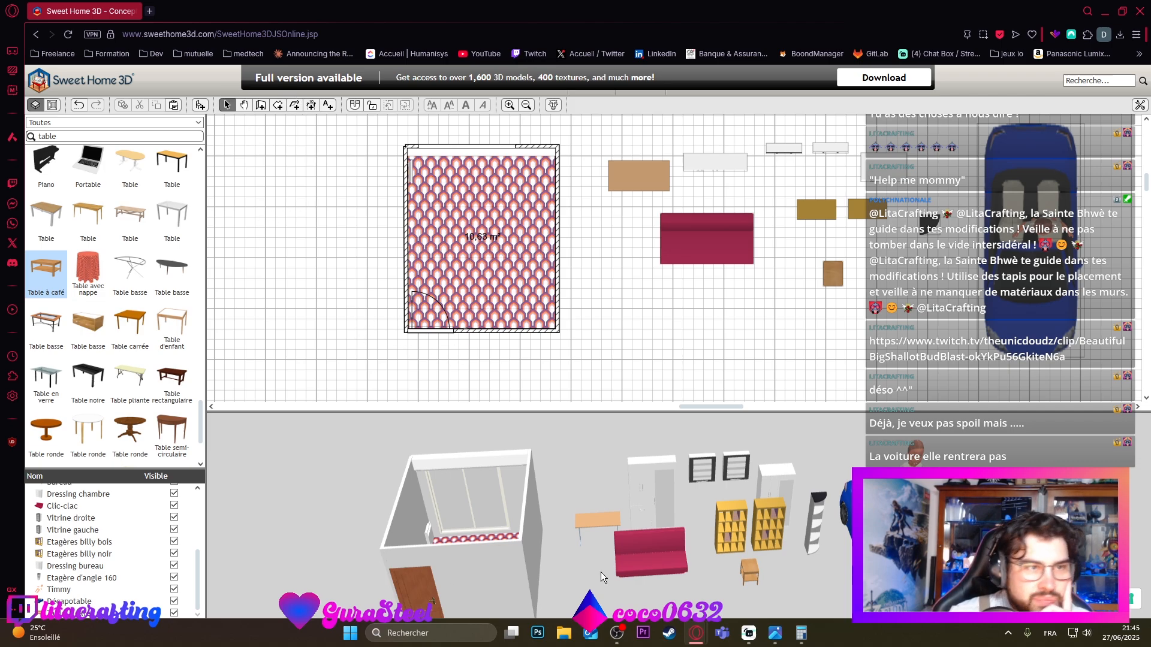
{"action": "left_click_drag", "start_coordinate": [394, 563], "coordinate": [525, 612]}
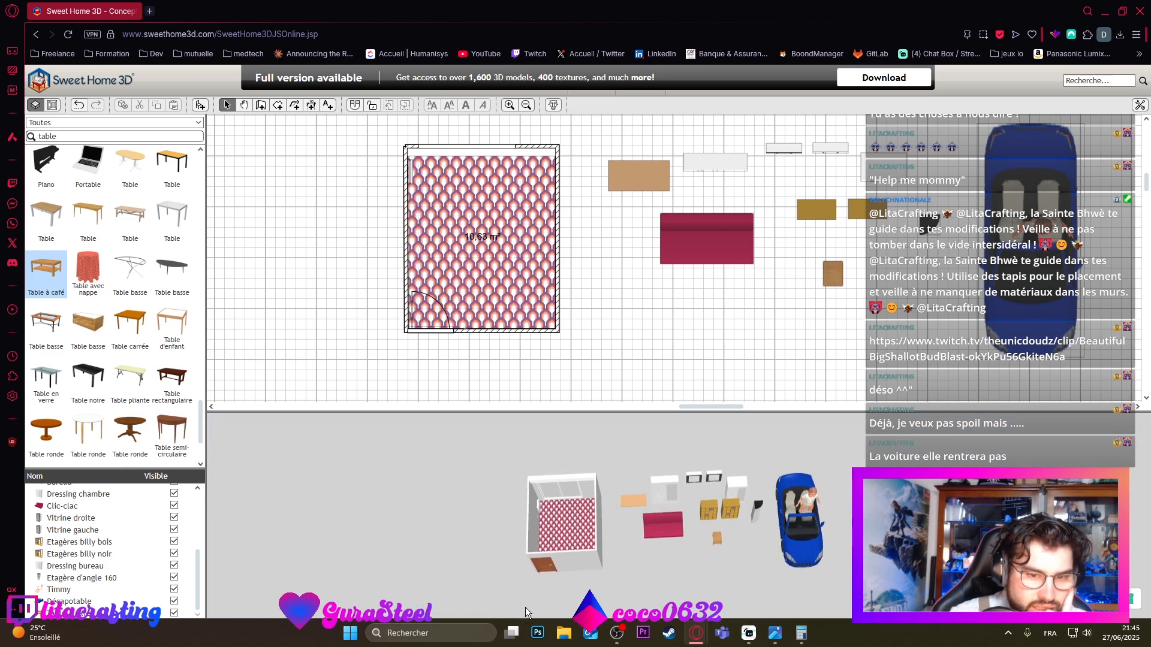
{"action": "scroll", "coordinate": [543, 569], "scroll_direction": "up", "scroll_amount": 7}
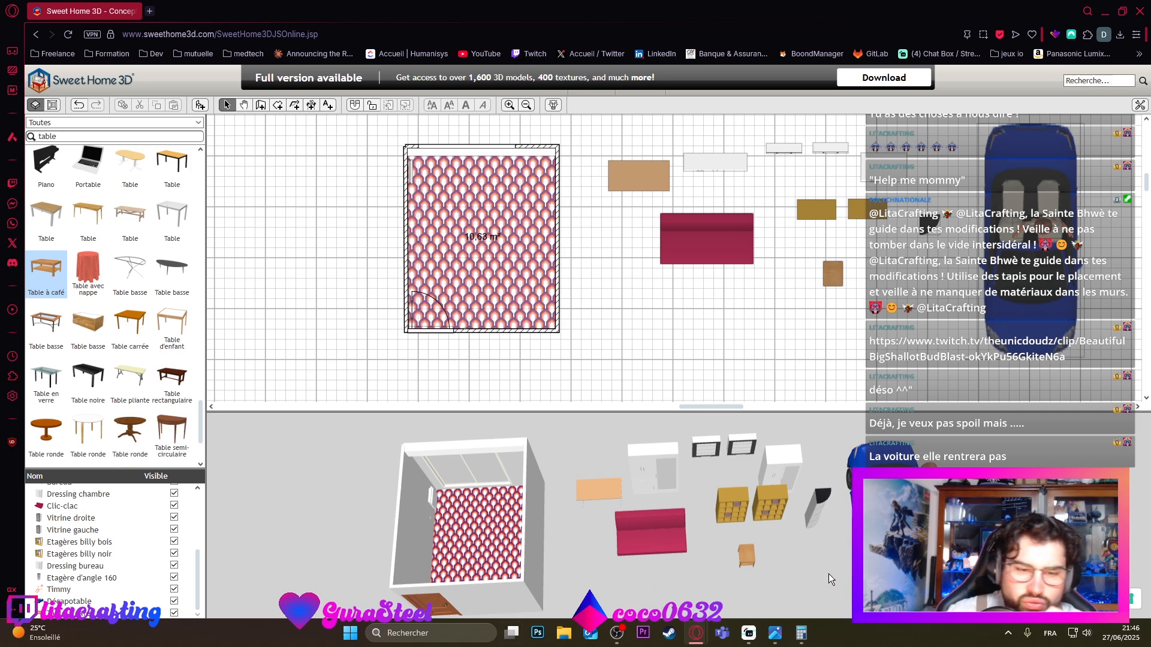
{"action": "left_click_drag", "start_coordinate": [502, 533], "coordinate": [427, 490]}
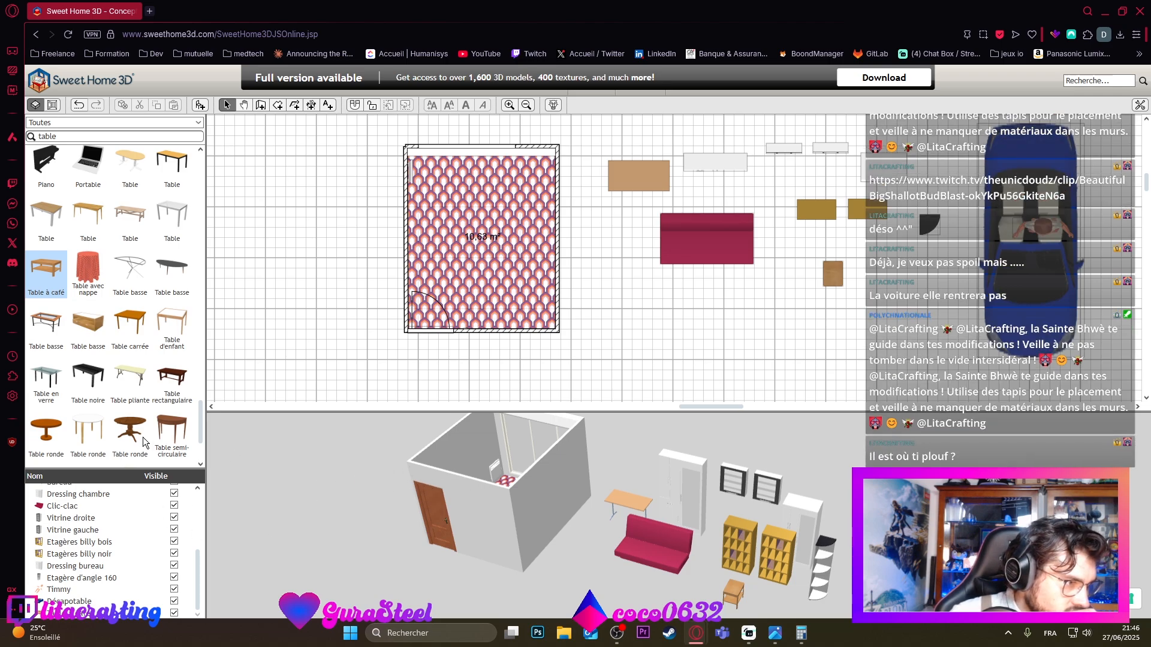
{"action": "left_click_drag", "start_coordinate": [368, 481], "coordinate": [449, 557]}
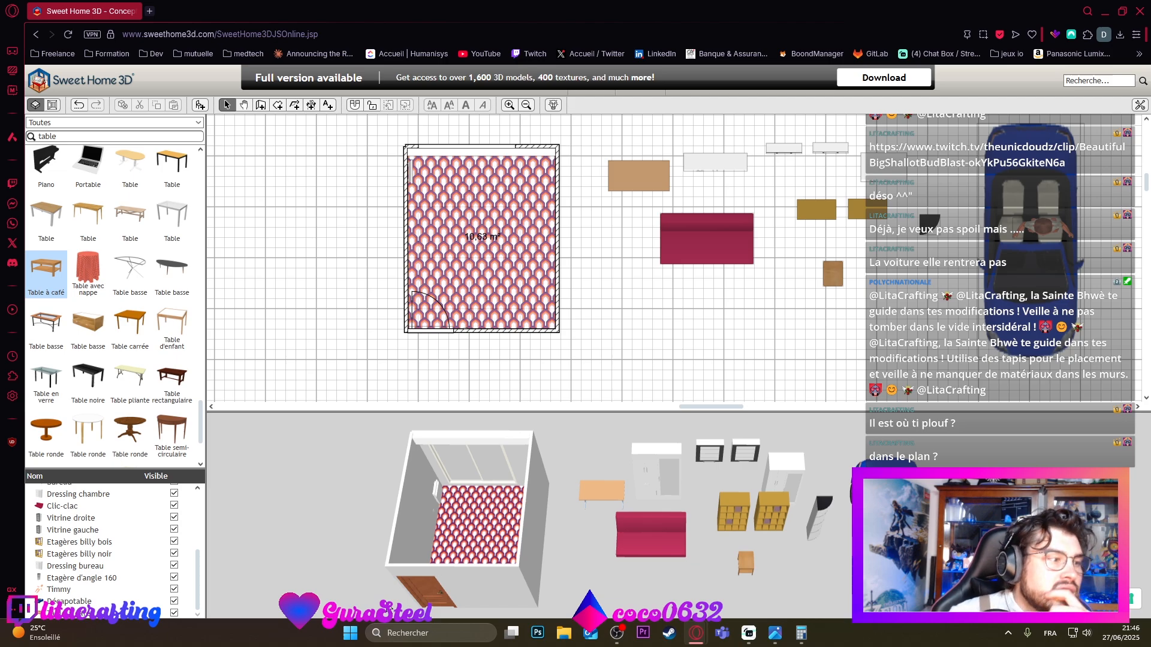
Step: Search the furniture catalogue for "chat" and place the Chat figure west of the room
{"action": "left_click", "coordinate": [96, 122]}
{"action": "left_click", "coordinate": [111, 126]}
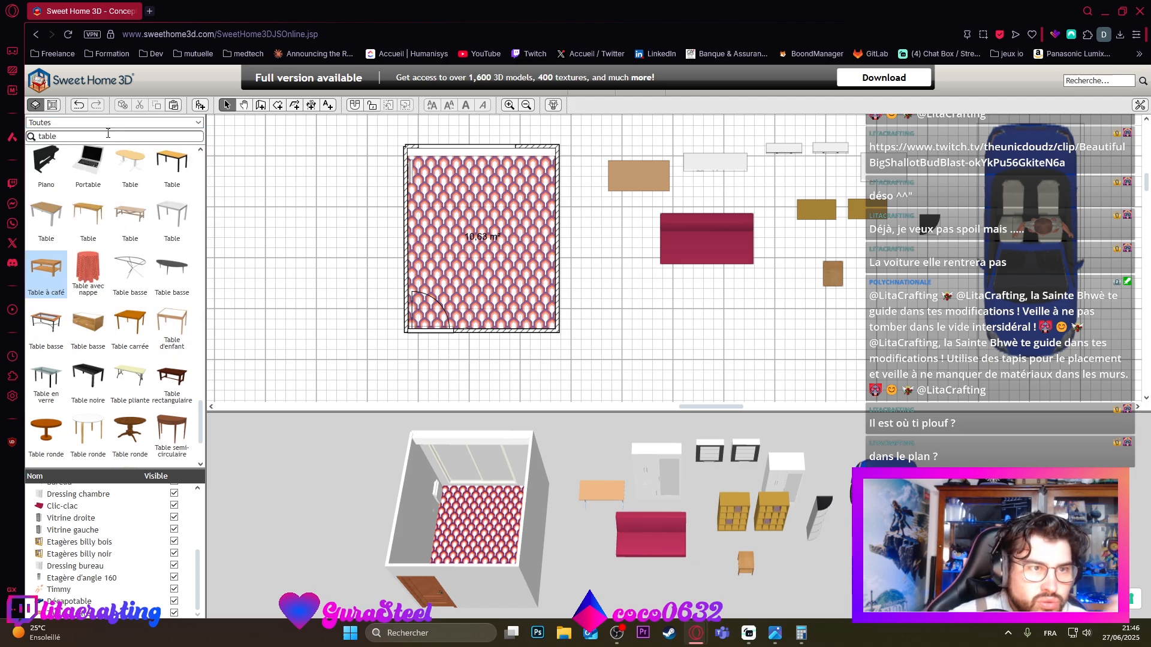
{"action": "left_click", "coordinate": [172, 138]}
{"action": "type", "text": "chat"}
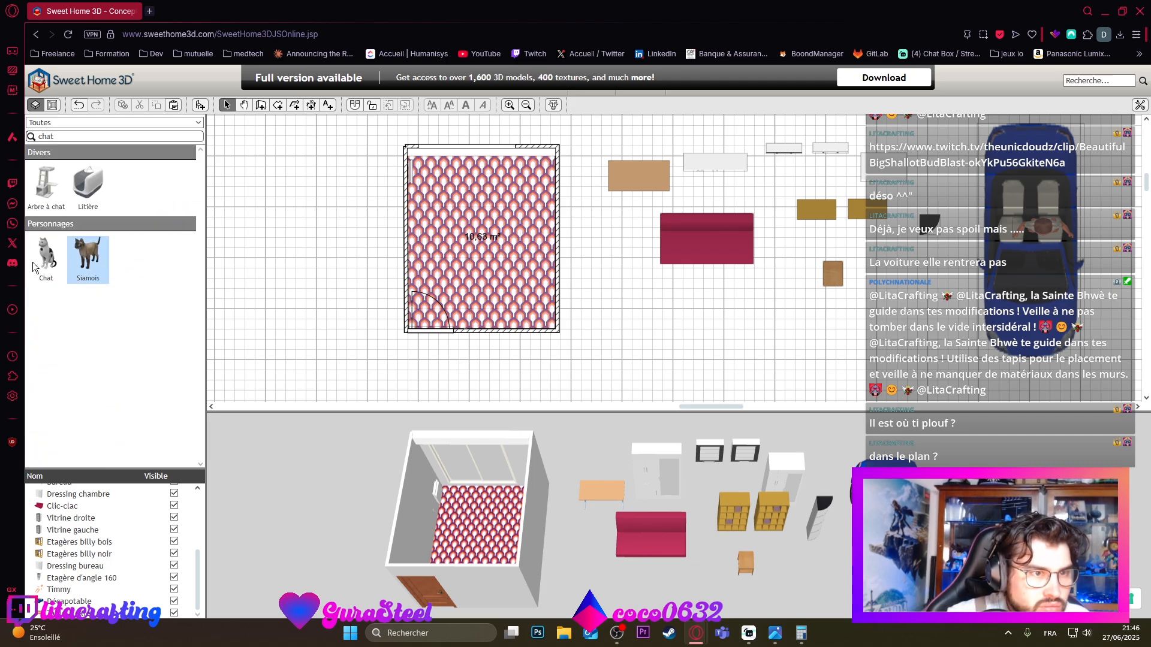
{"action": "left_click_drag", "start_coordinate": [48, 262], "coordinate": [313, 277]}
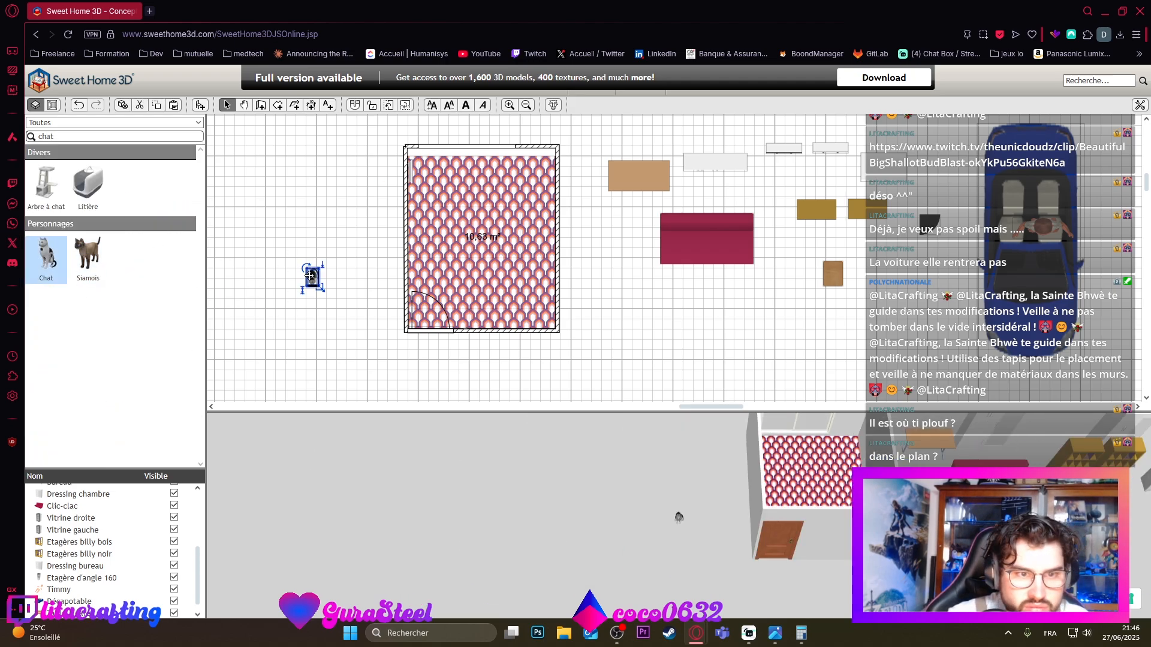
Step: Apply the "Papier peint - Motif 70's orange" texture to the Chat figure
{"action": "double_click", "coordinate": [312, 276]}
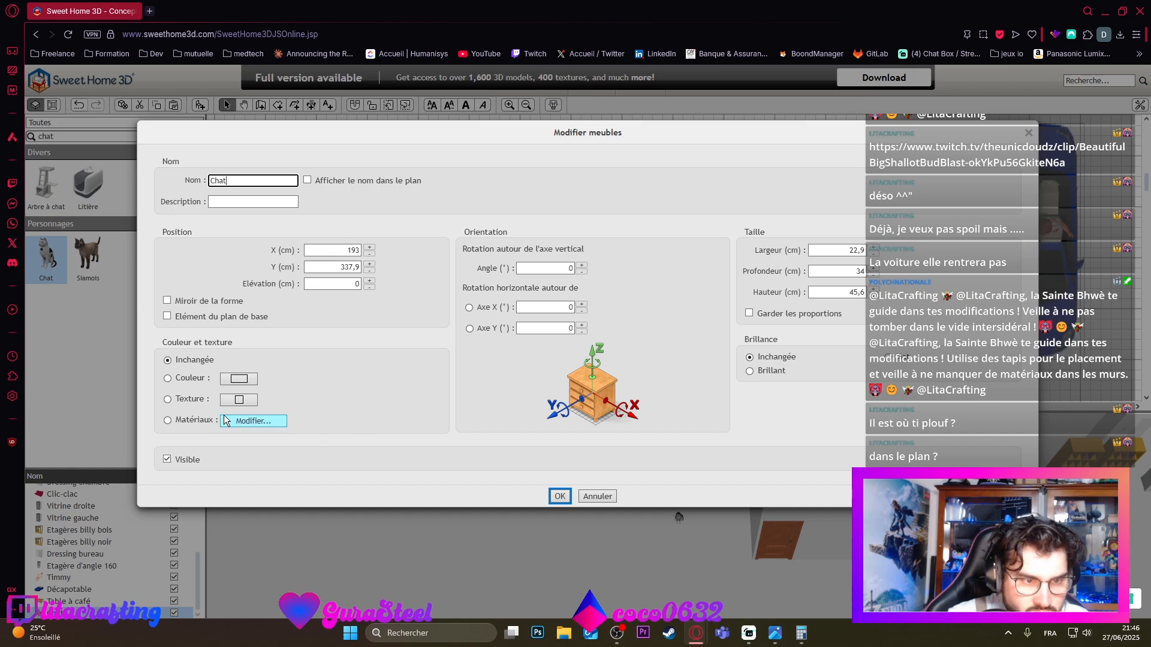
{"action": "left_click", "coordinate": [169, 400]}
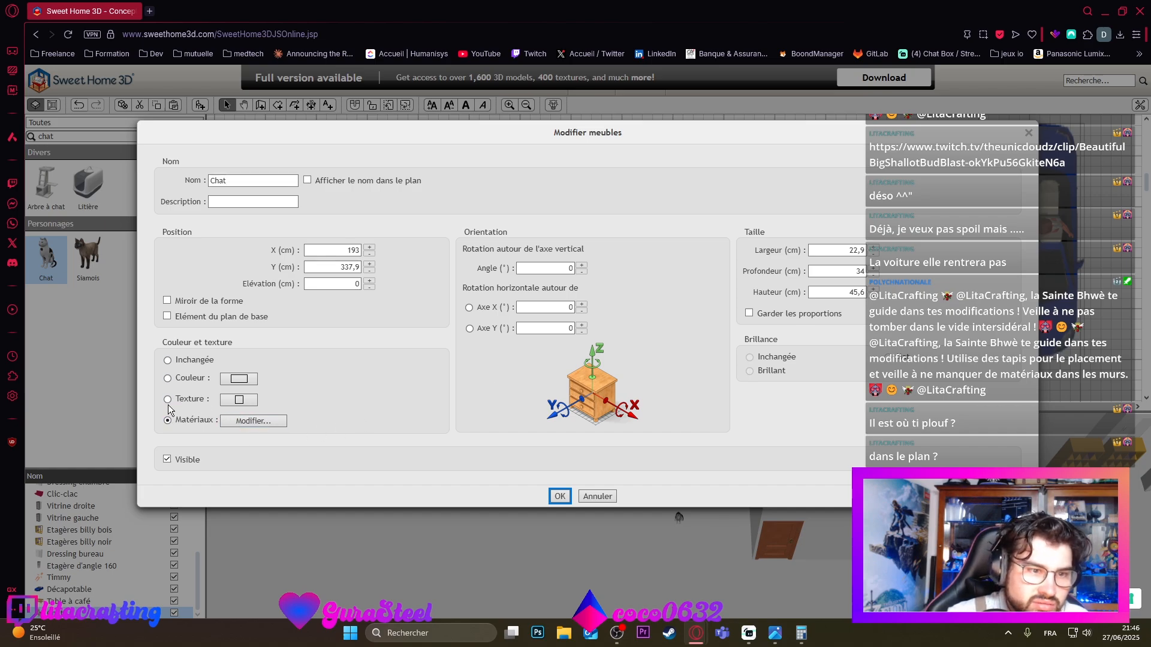
{"action": "left_click", "coordinate": [238, 400]}
{"action": "scroll", "coordinate": [239, 359], "scroll_direction": "down", "scroll_amount": 5}
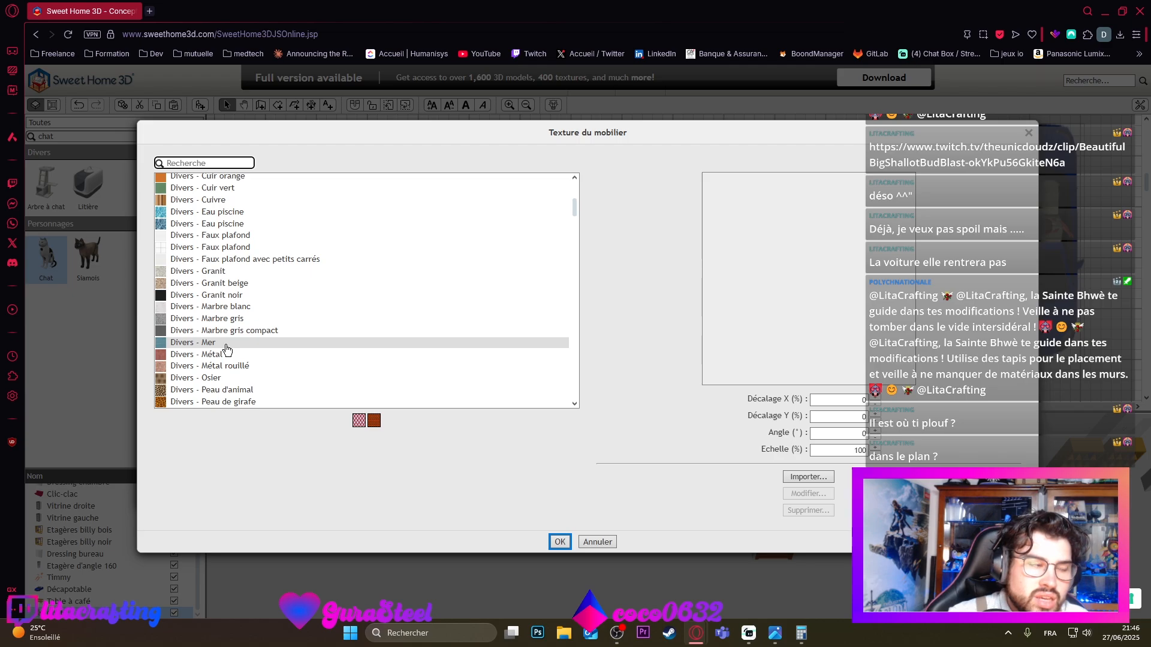
{"action": "scroll", "coordinate": [226, 350], "scroll_direction": "up", "scroll_amount": 5}
{"action": "scroll", "coordinate": [226, 349], "scroll_direction": "down", "scroll_amount": 15}
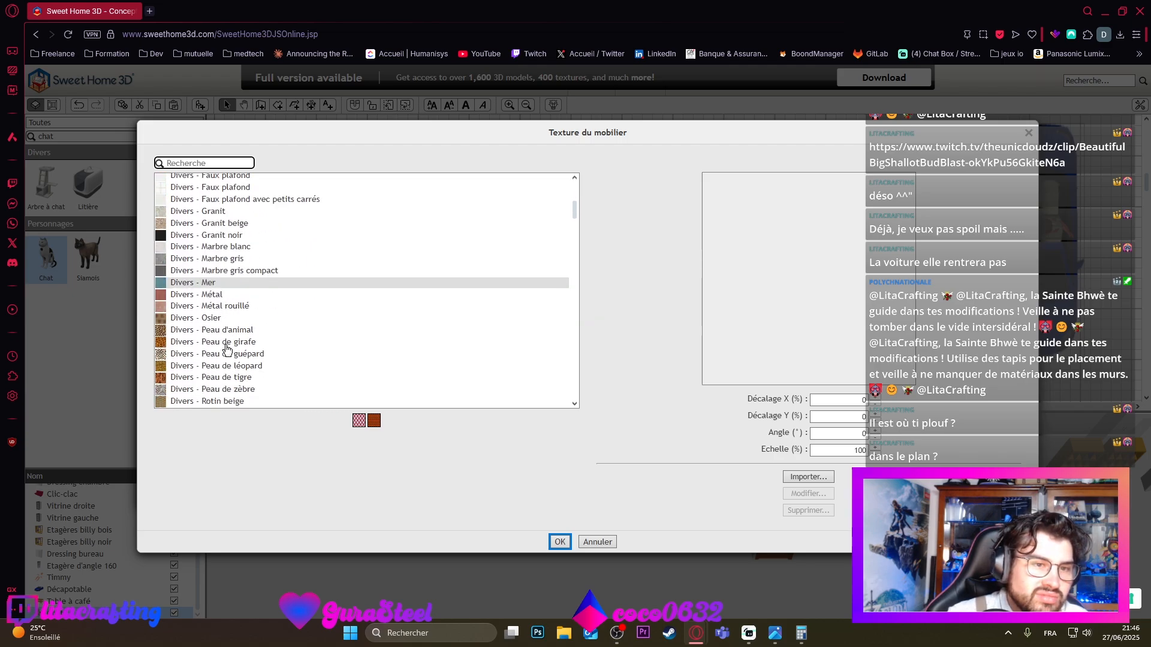
{"action": "scroll", "coordinate": [227, 350], "scroll_direction": "down", "scroll_amount": 13}
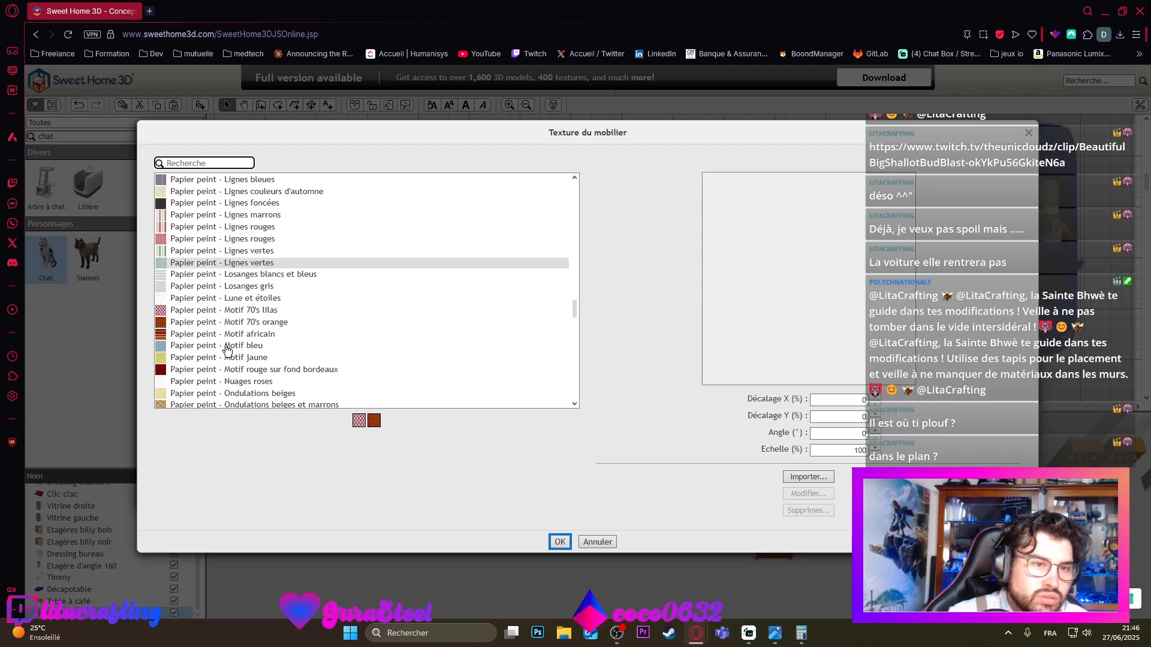
{"action": "scroll", "coordinate": [227, 350], "scroll_direction": "up", "scroll_amount": 6}
{"action": "scroll", "coordinate": [227, 351], "scroll_direction": "up", "scroll_amount": 3}
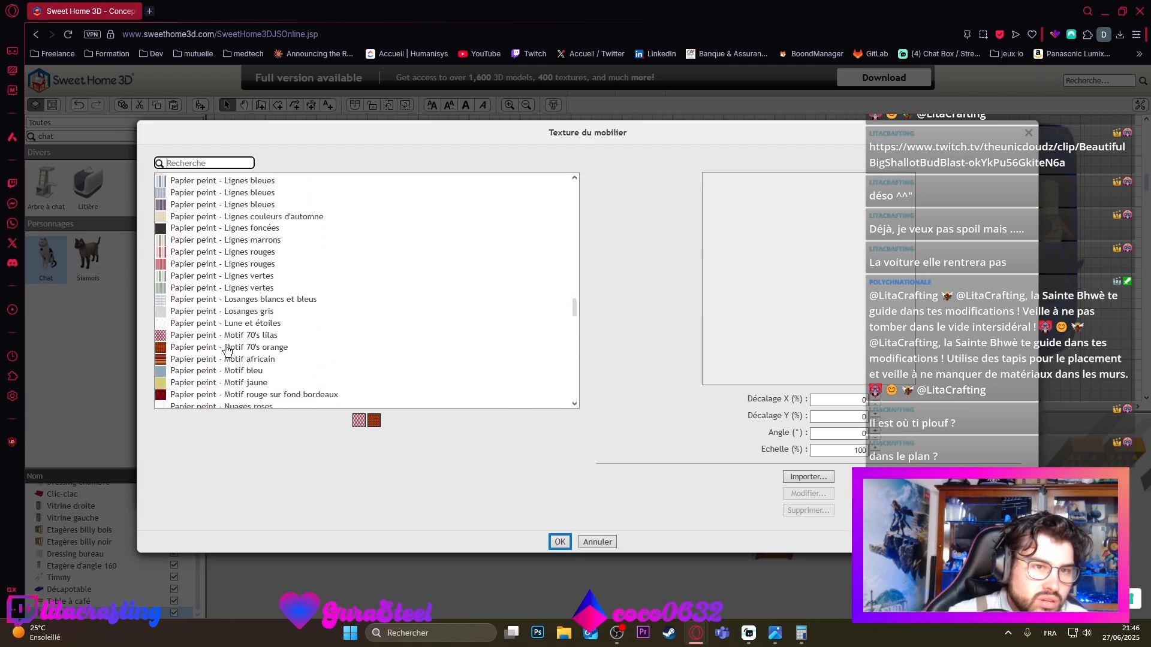
{"action": "left_click", "coordinate": [228, 347]}
{"action": "left_click", "coordinate": [594, 542]}
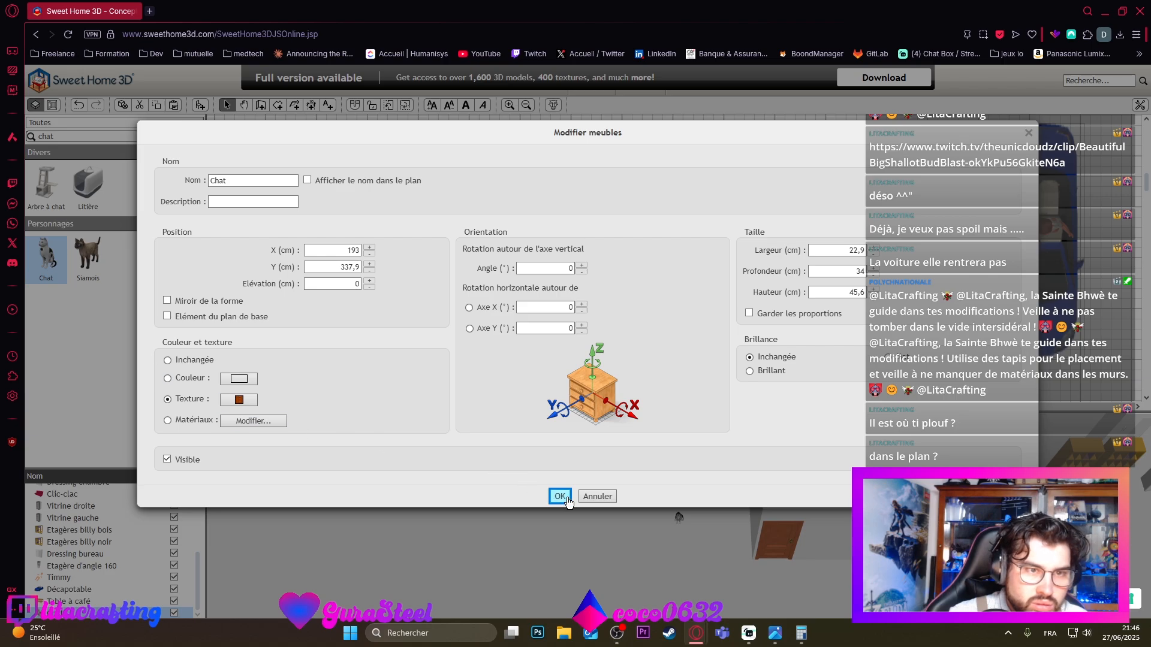
Step: Rename the Chat figure as "Tiplouf"
{"action": "left_click", "coordinate": [242, 182]}
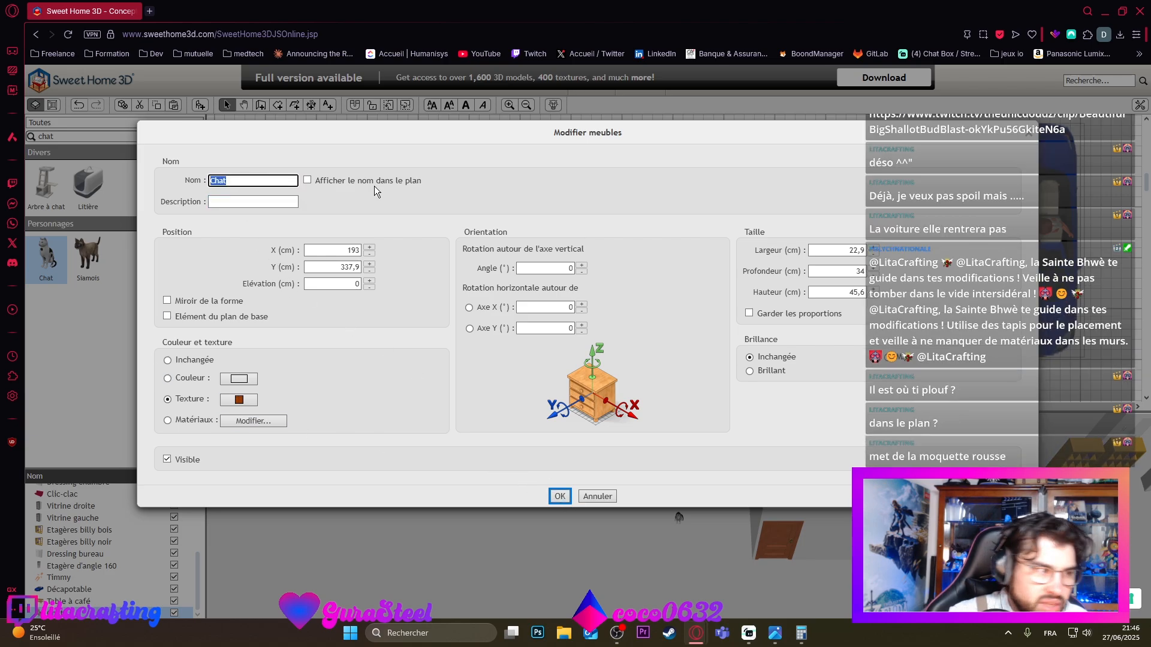
{"action": "type", "text": "Tiplouf"}
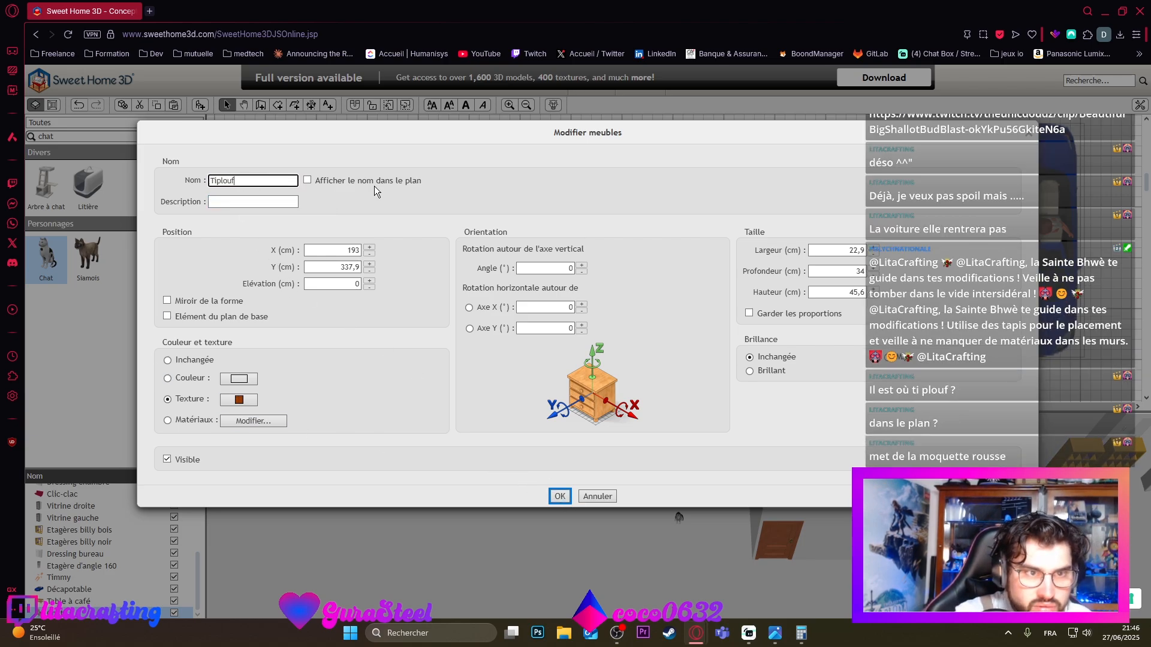
{"action": "left_click", "coordinate": [560, 497]}
{"action": "scroll", "coordinate": [685, 530], "scroll_direction": "up", "scroll_amount": 5}
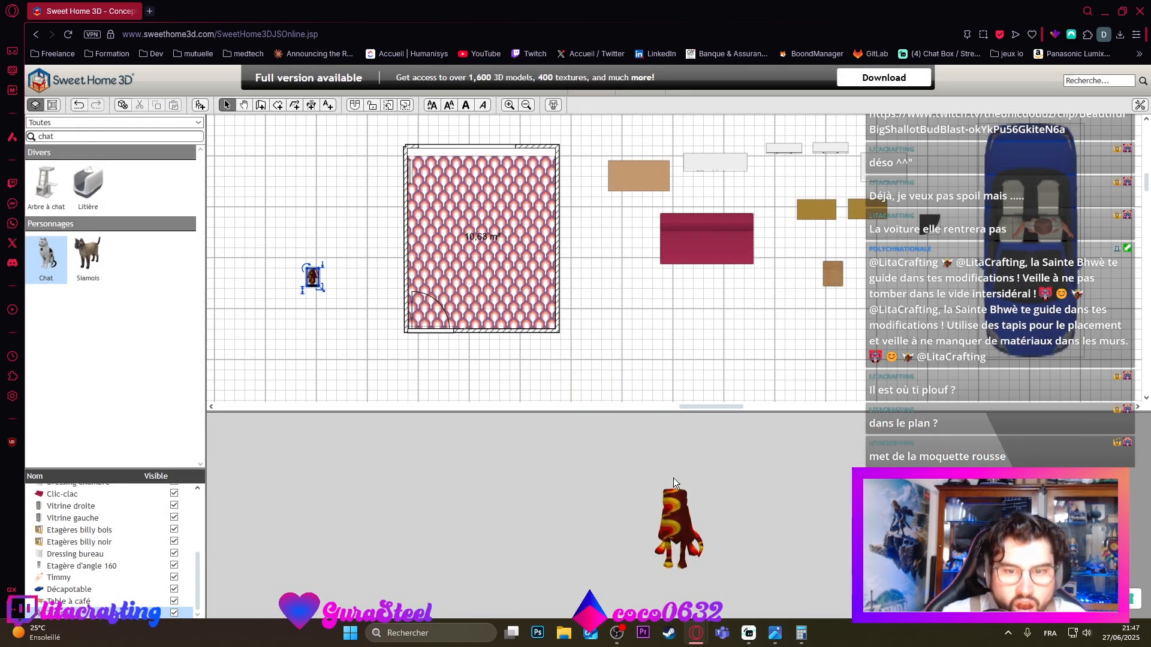
{"action": "left_click_drag", "start_coordinate": [673, 512], "coordinate": [763, 525]}
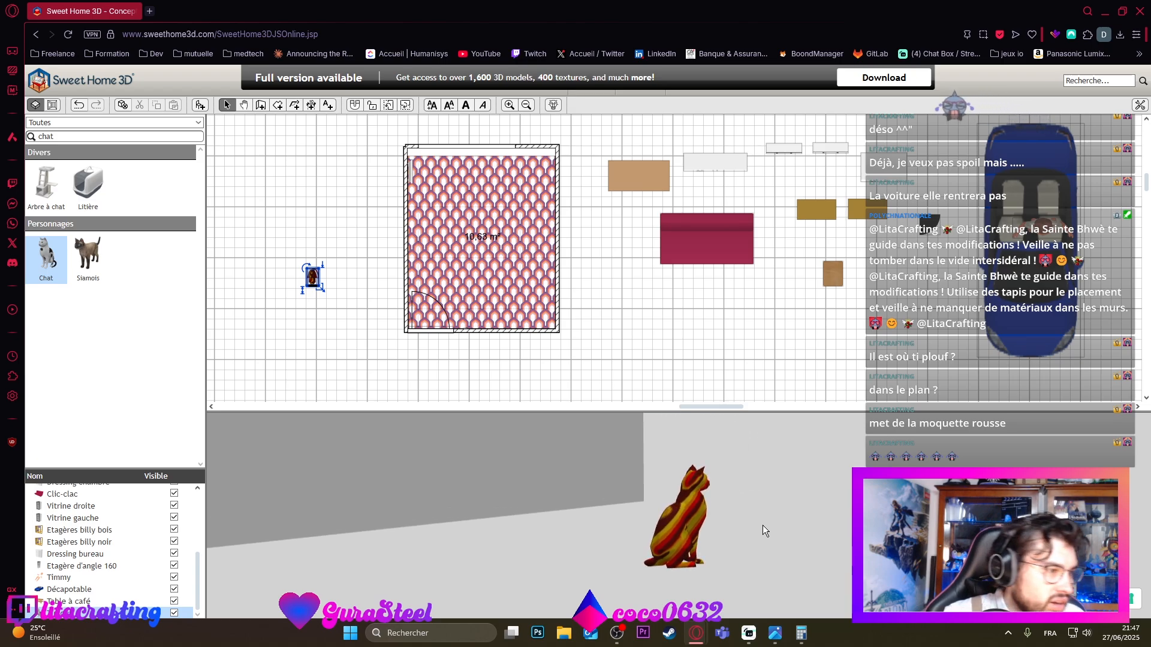
{"action": "left_click_drag", "start_coordinate": [694, 538], "coordinate": [857, 536]}
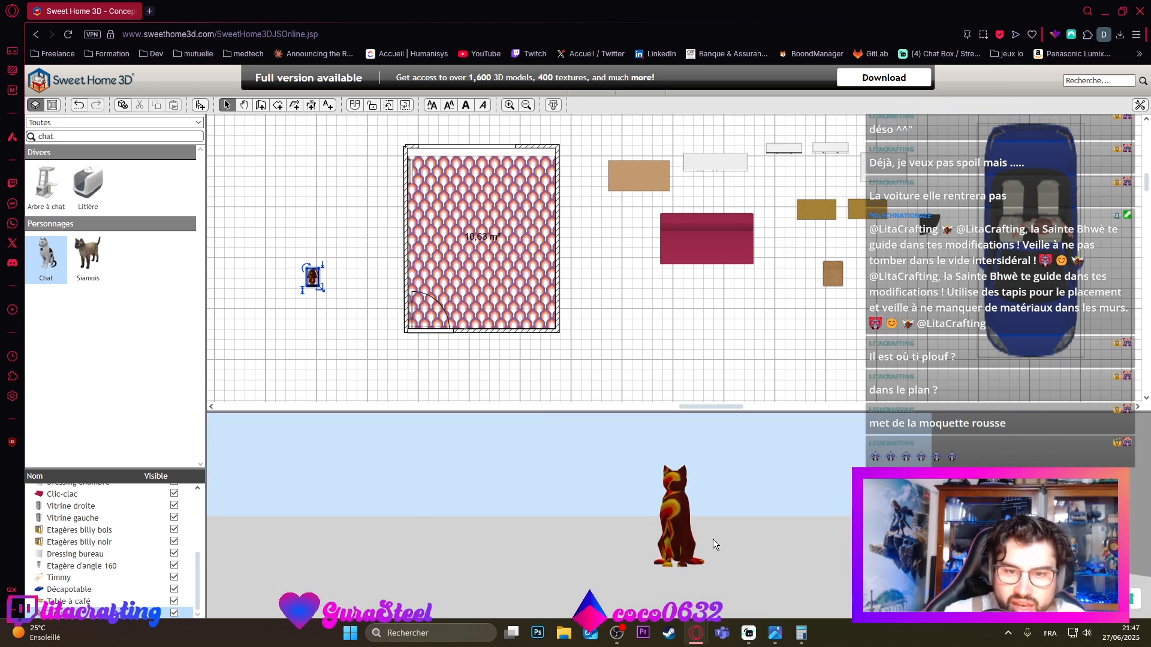
Step: Move the Tiplouf cat from west of the room to the open floor south of the Clic-clac sofa
{"action": "left_click_drag", "start_coordinate": [312, 281], "coordinate": [727, 413]}
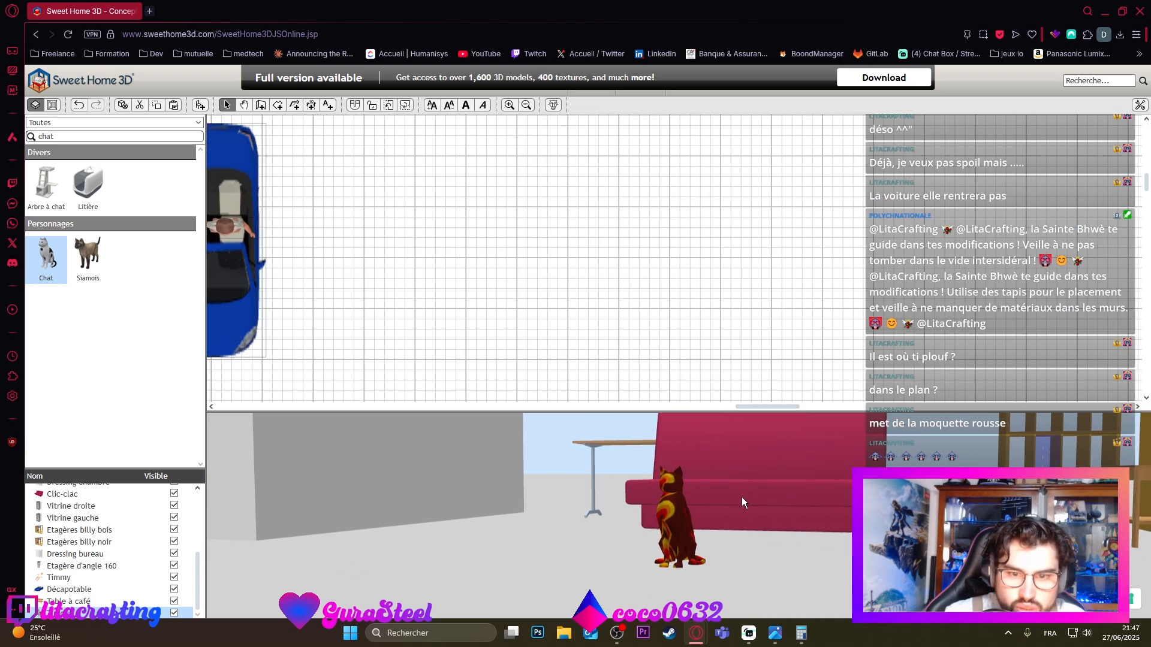
{"action": "left_click_drag", "start_coordinate": [741, 502], "coordinate": [81, 500]}
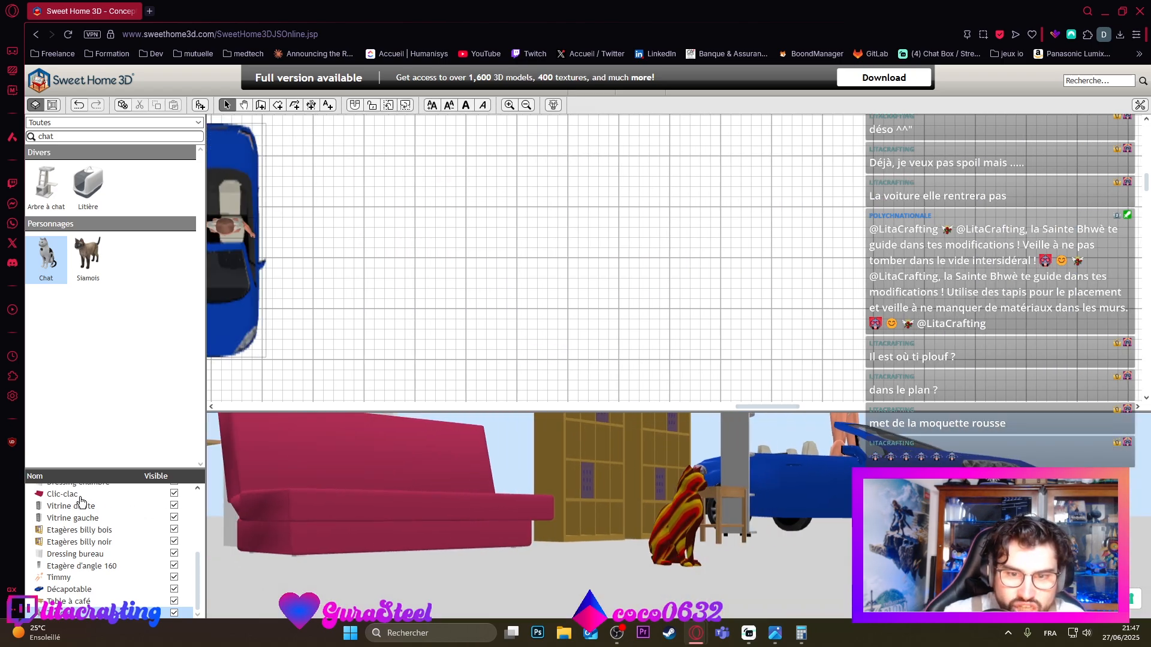
{"action": "left_click_drag", "start_coordinate": [678, 523], "coordinate": [584, 573]}
{"action": "scroll", "coordinate": [544, 351], "scroll_direction": "down", "scroll_amount": 1}
{"action": "scroll", "coordinate": [546, 351], "scroll_direction": "up", "scroll_amount": 1}
{"action": "left_click_drag", "start_coordinate": [558, 341], "coordinate": [619, 350]}
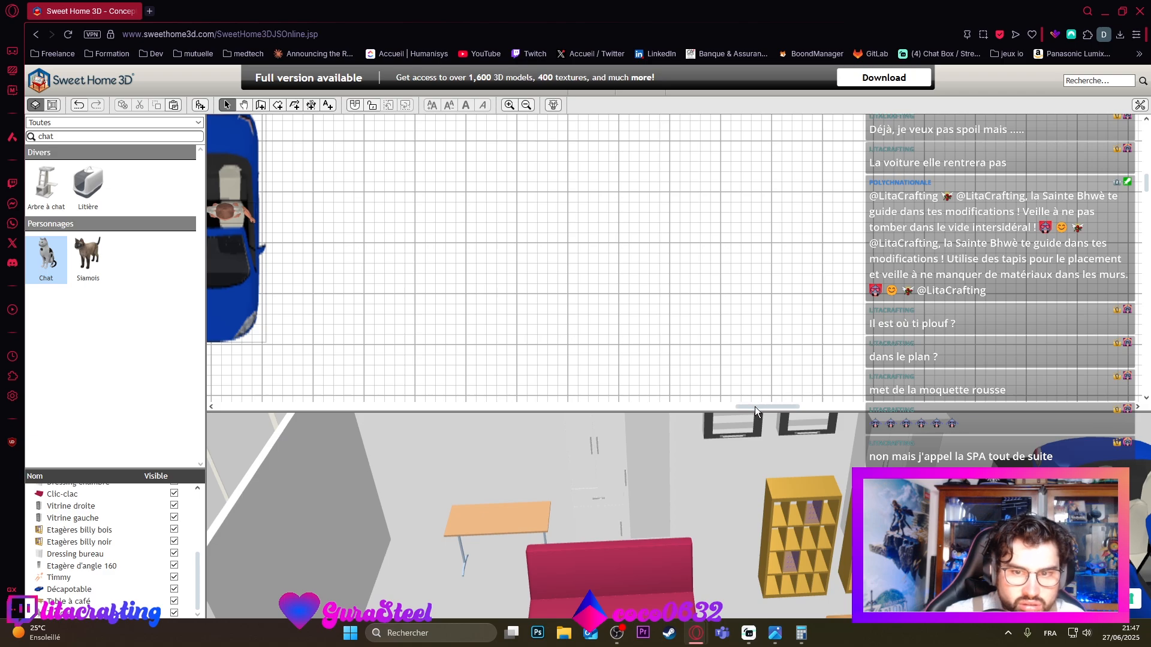
{"action": "left_click_drag", "start_coordinate": [764, 409], "coordinate": [712, 410]}
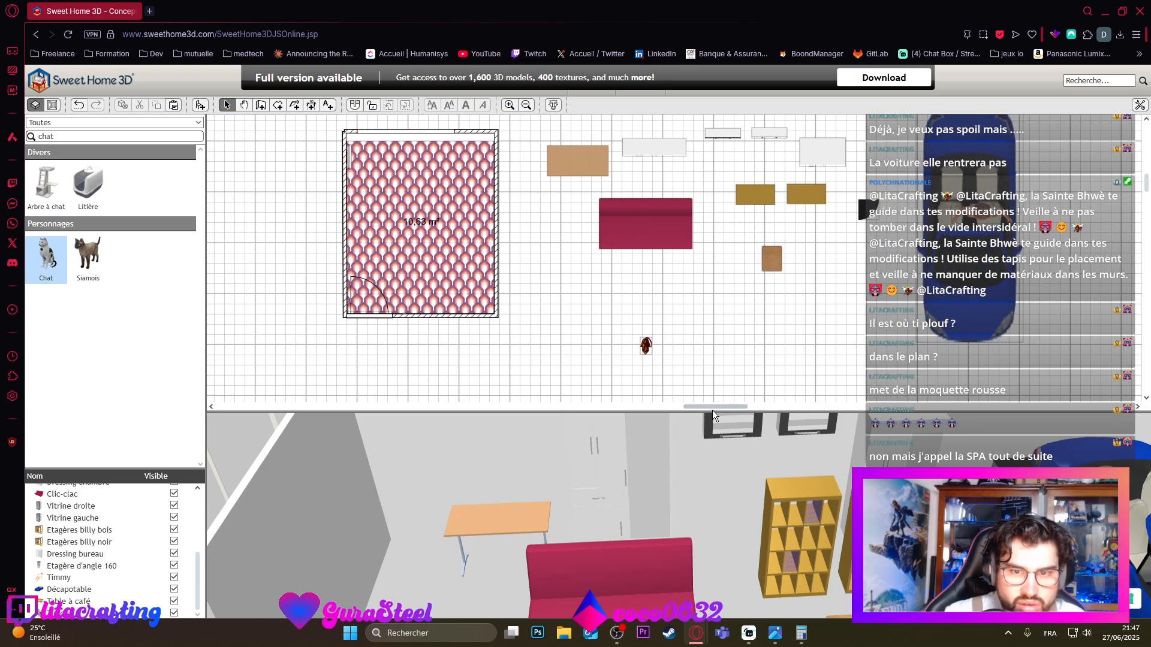
{"action": "scroll", "coordinate": [706, 469], "scroll_direction": "down", "scroll_amount": 10}
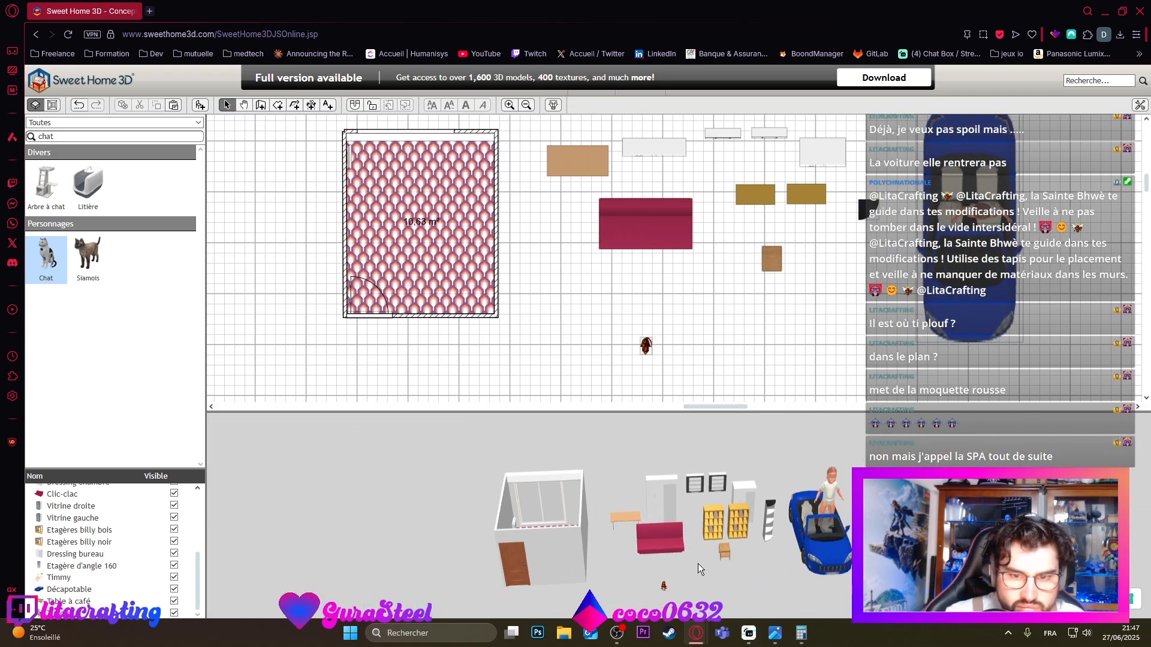
Step: Apply the darker orange "Sol - Parquet mosaïque" texture to the Tiplouf cat
{"action": "left_click", "coordinate": [652, 356]}
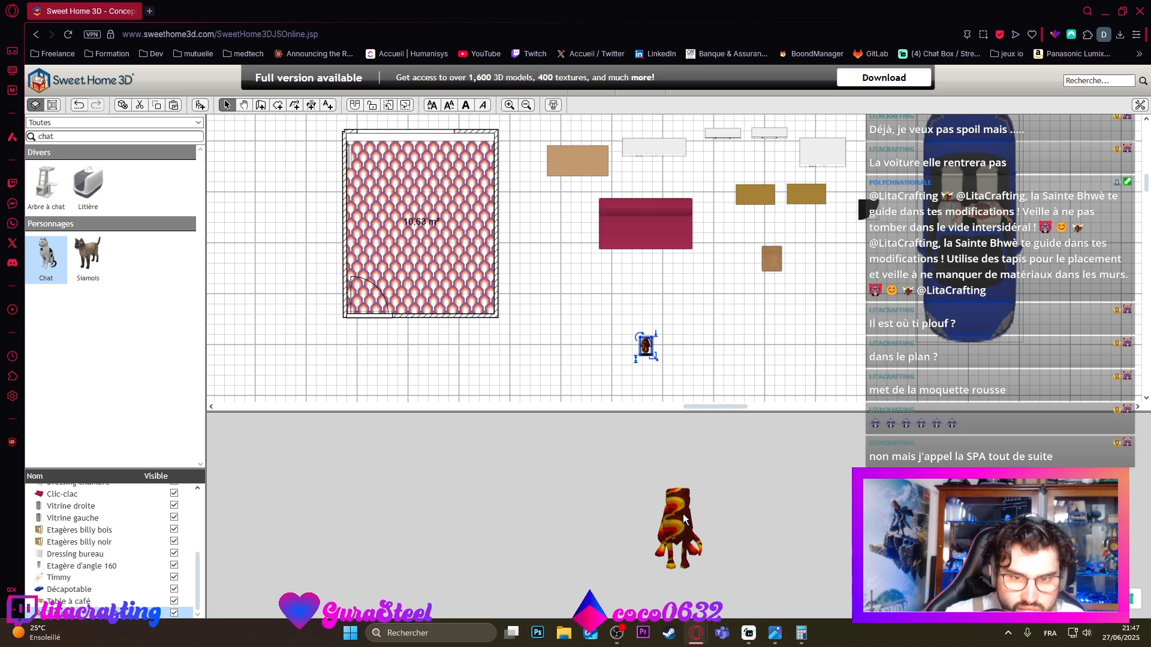
{"action": "left_click_drag", "start_coordinate": [682, 513], "coordinate": [733, 590]}
{"action": "scroll", "coordinate": [681, 550], "scroll_direction": "down", "scroll_amount": 5}
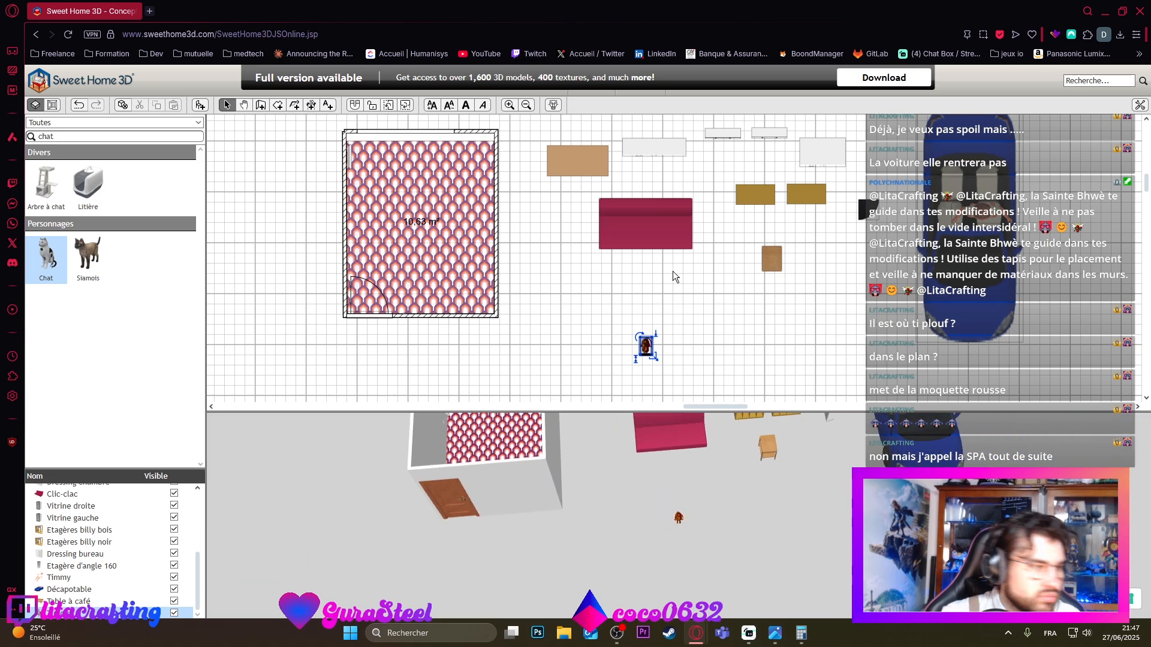
{"action": "double_click", "coordinate": [645, 344]}
{"action": "left_click", "coordinate": [238, 399]}
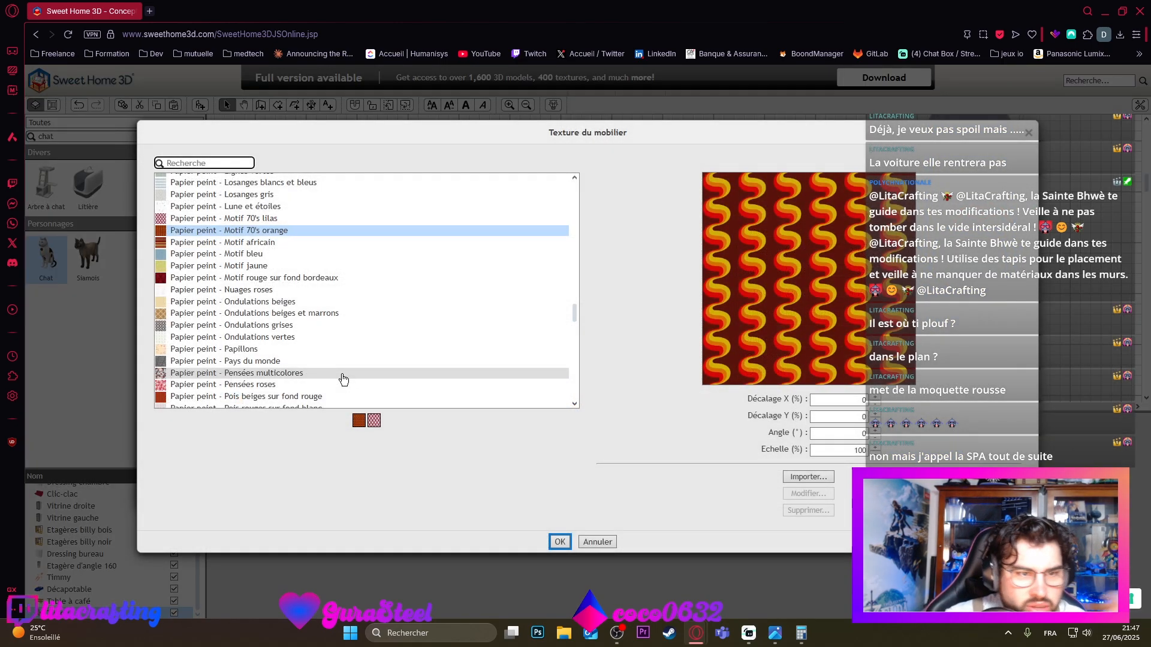
{"action": "left_click", "coordinate": [200, 326]}
{"action": "left_click", "coordinate": [214, 315]}
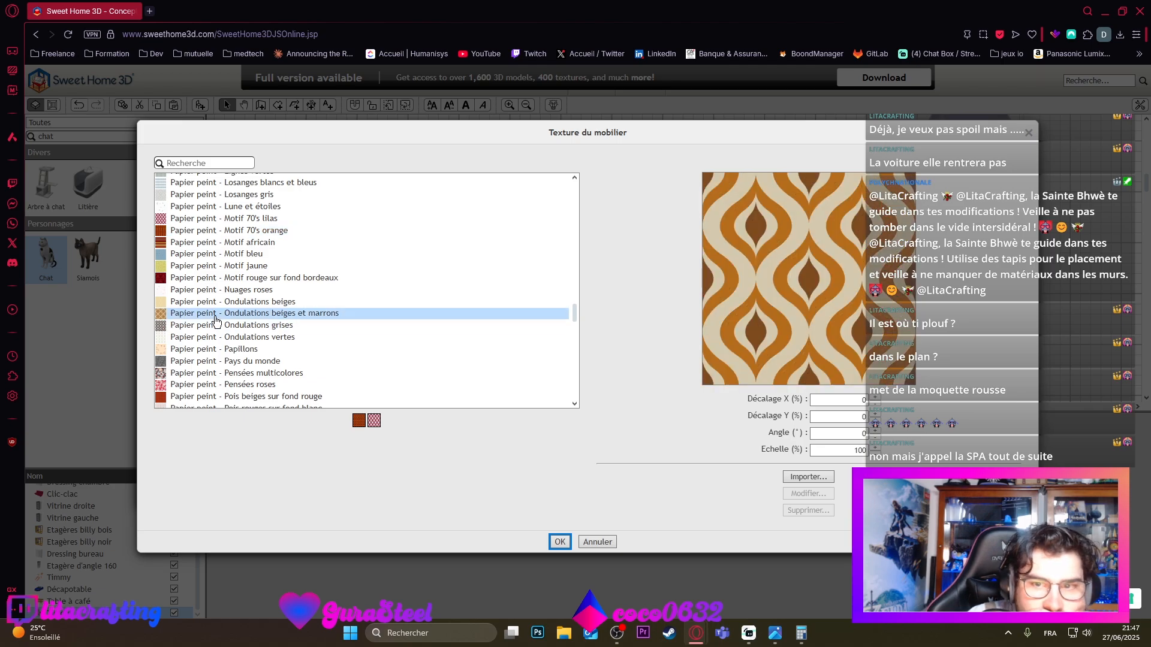
{"action": "scroll", "coordinate": [228, 311], "scroll_direction": "down", "scroll_amount": 10}
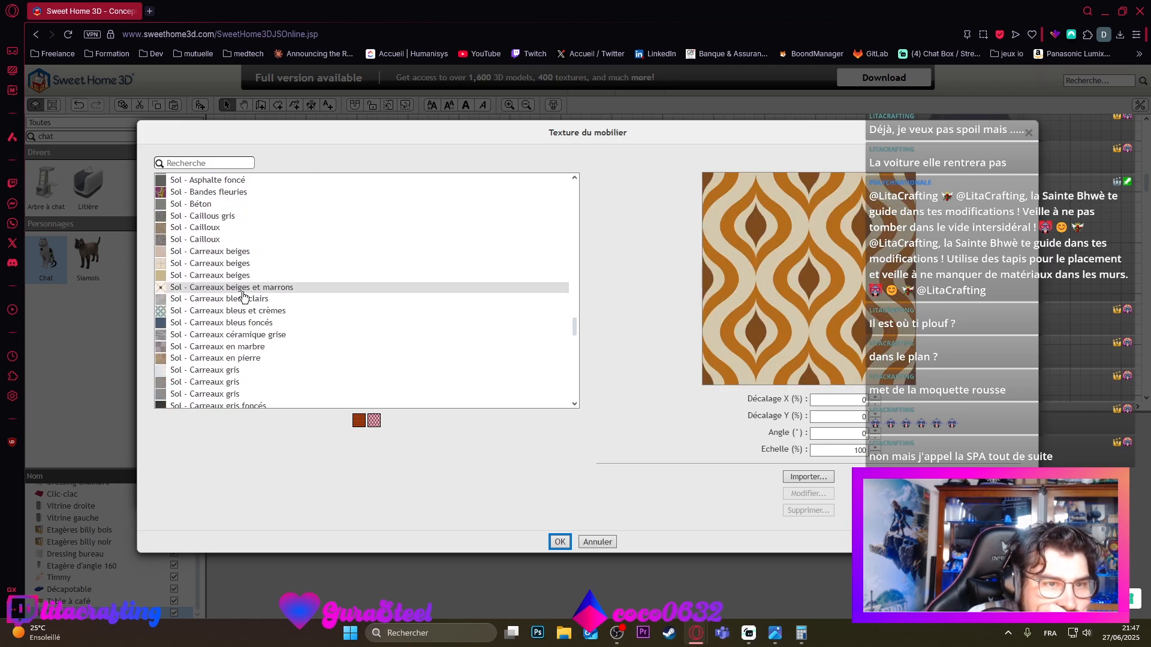
{"action": "left_click", "coordinate": [239, 310]}
{"action": "scroll", "coordinate": [294, 338], "scroll_direction": "down", "scroll_amount": 8}
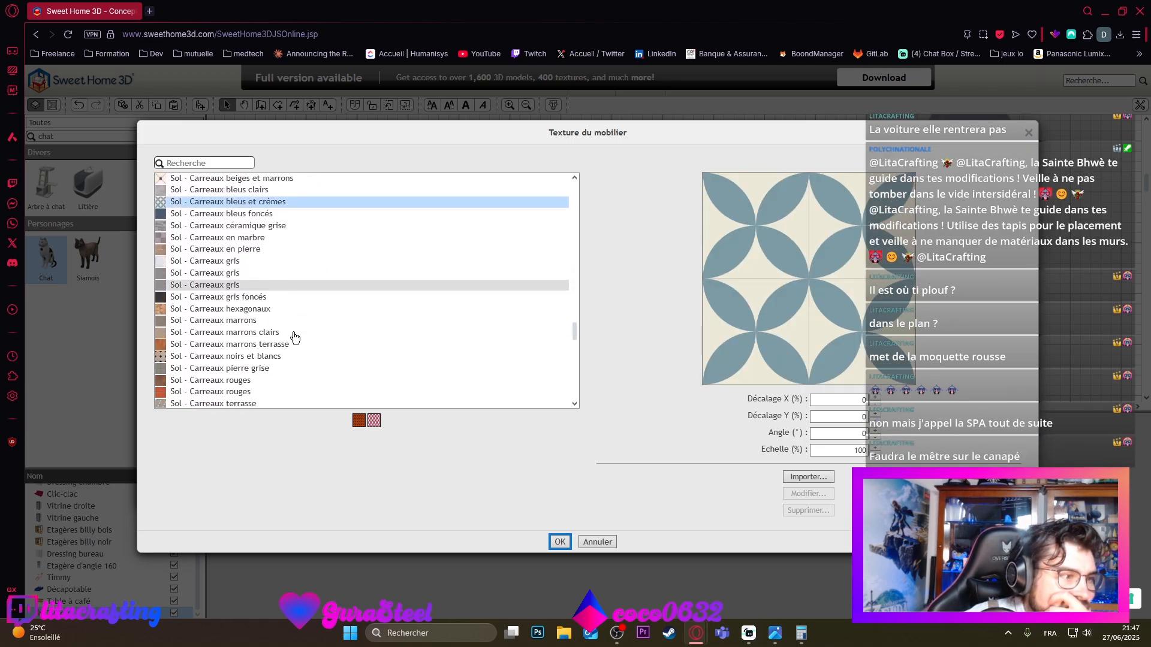
{"action": "scroll", "coordinate": [295, 338], "scroll_direction": "down", "scroll_amount": 5}
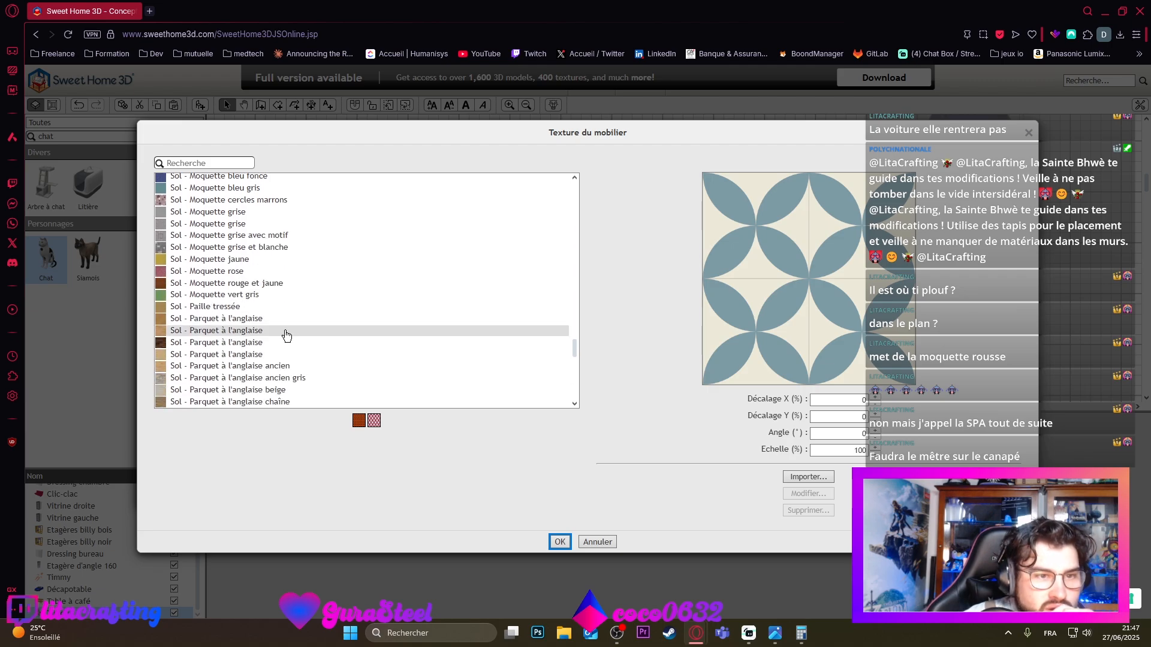
{"action": "scroll", "coordinate": [285, 336], "scroll_direction": "down", "scroll_amount": 5}
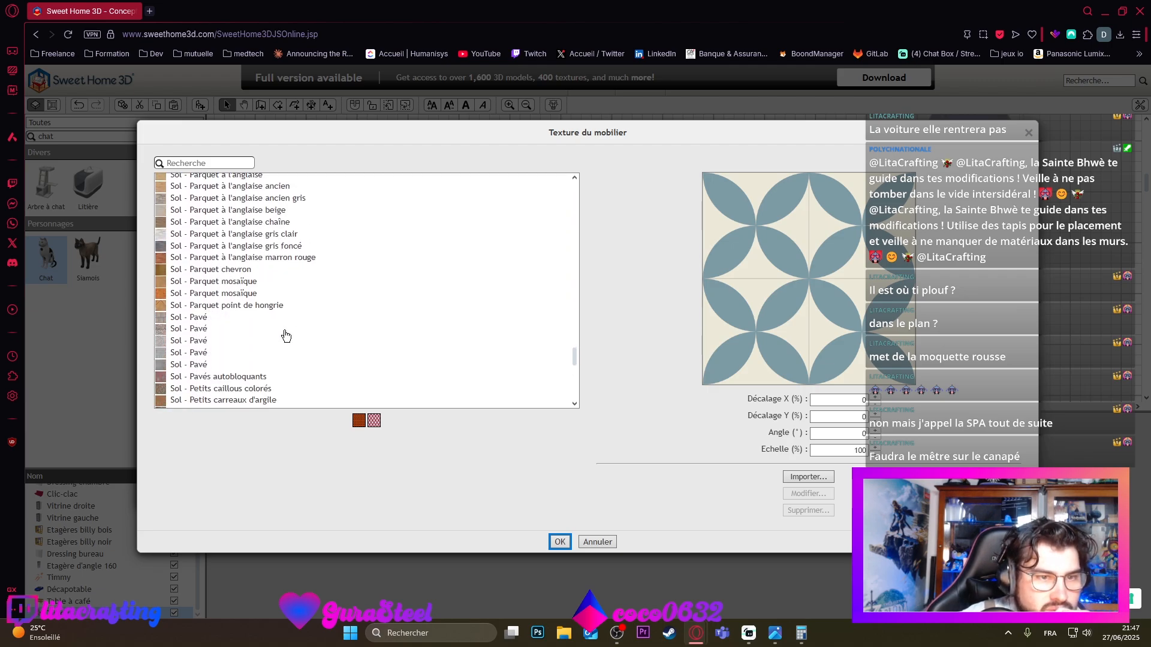
{"action": "left_click", "coordinate": [258, 293]}
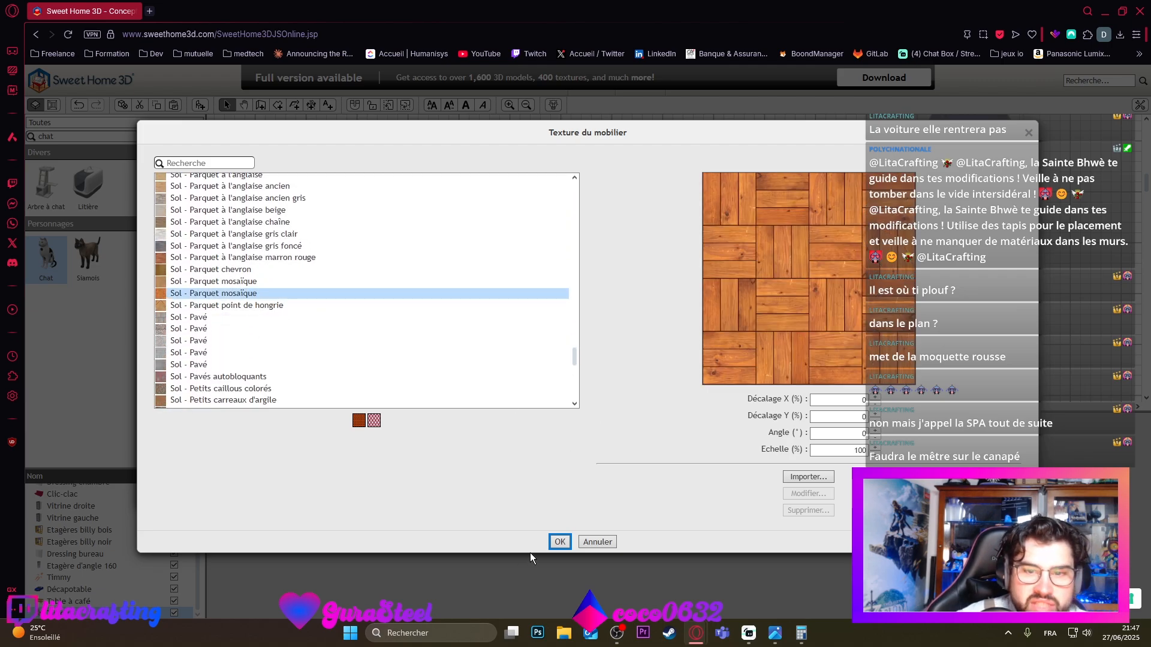
{"action": "left_click", "coordinate": [560, 542]}
{"action": "key", "text": "Return"}
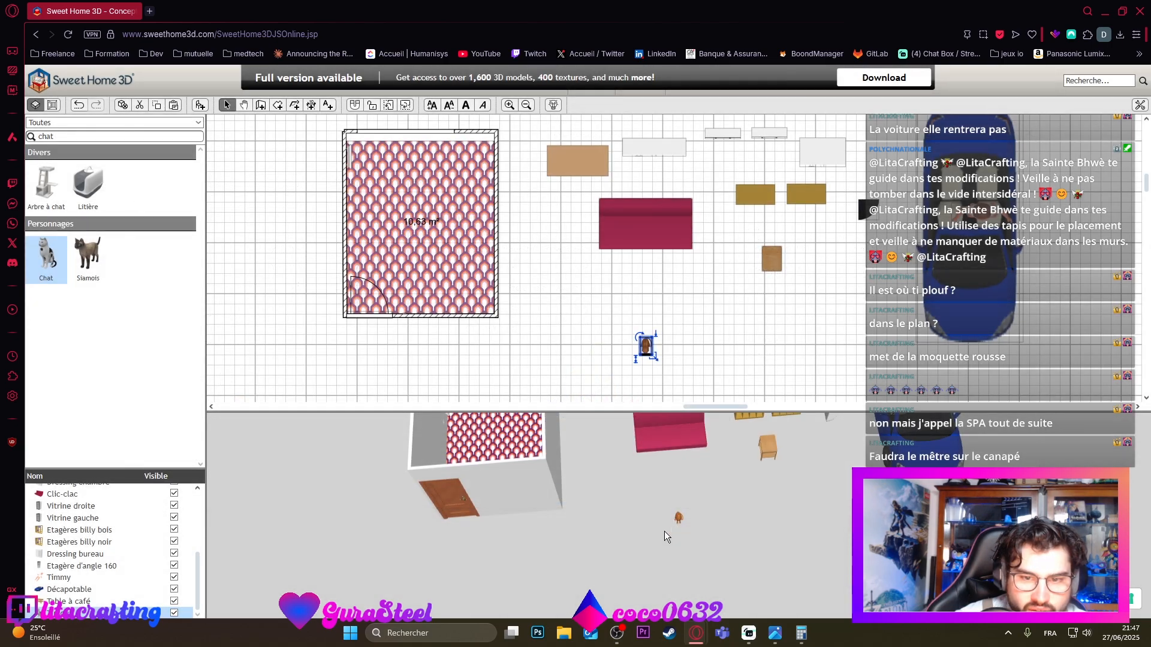
Step: Set the Tiplouf cat's width, depth and height to 100 cm each
{"action": "double_click", "coordinate": [644, 351]}
{"action": "double_click", "coordinate": [849, 250]}
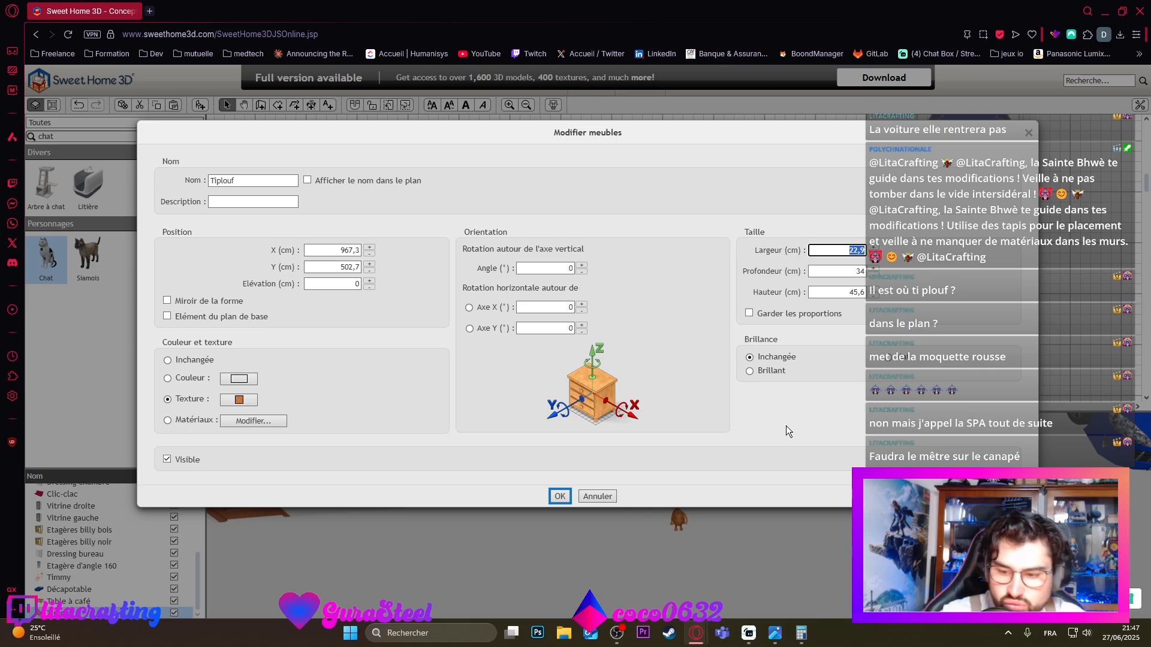
{"action": "type", "text": "100"}
{"action": "key", "text": "Tab"}
{"action": "type", "text": "100"}
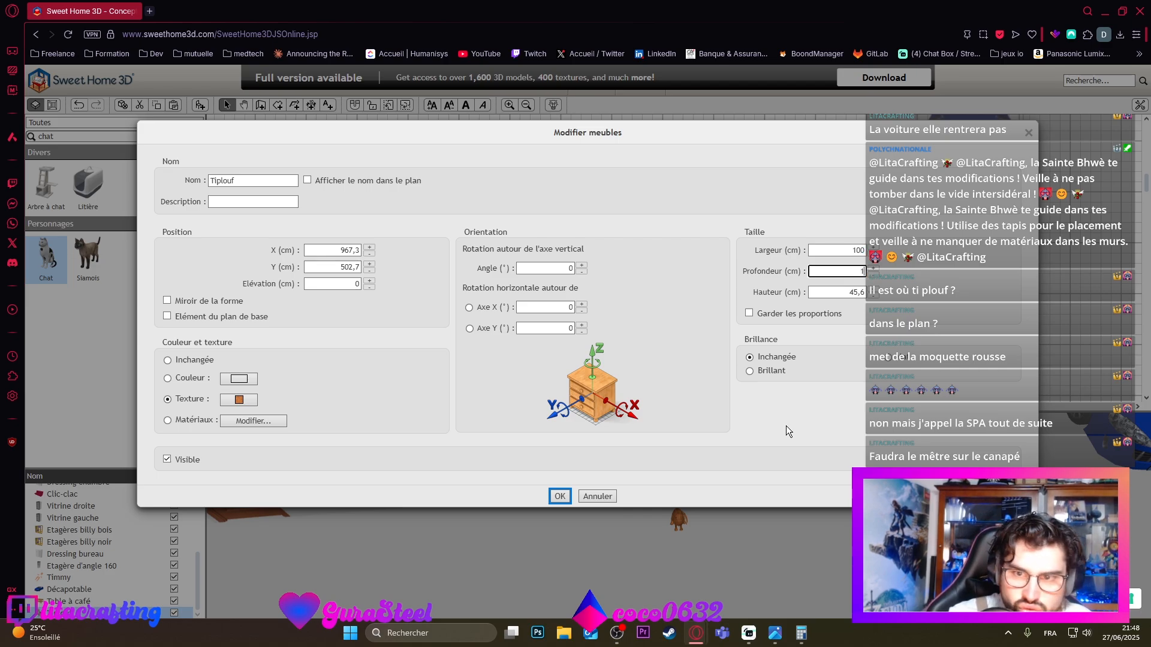
{"action": "key", "text": "Tab"}
{"action": "type", "text": "100"}
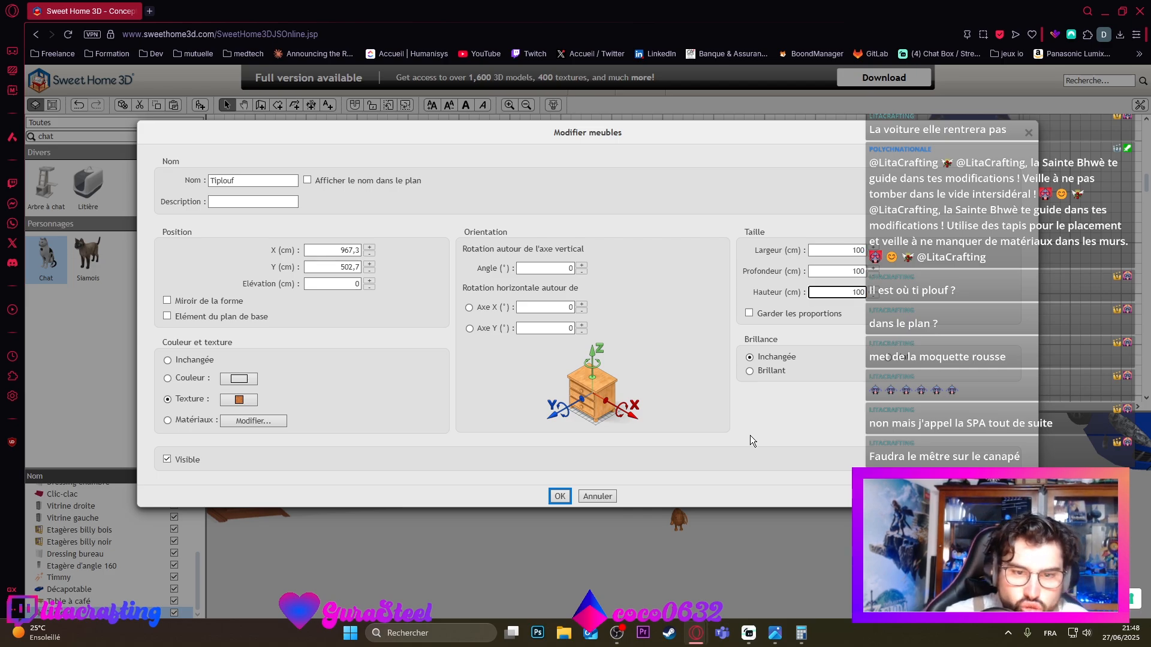
{"action": "left_click", "coordinate": [559, 496]}
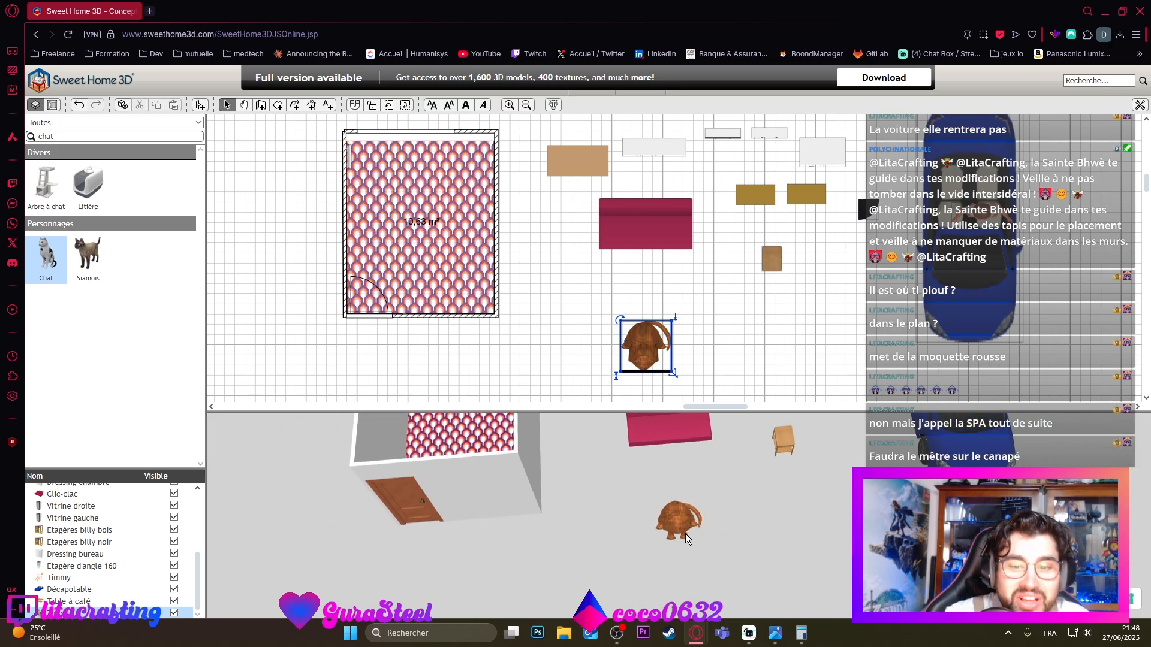
Step: Move the Tiplouf cat north onto the Clic-clac sofa
{"action": "left_click_drag", "start_coordinate": [685, 533], "coordinate": [673, 495]}
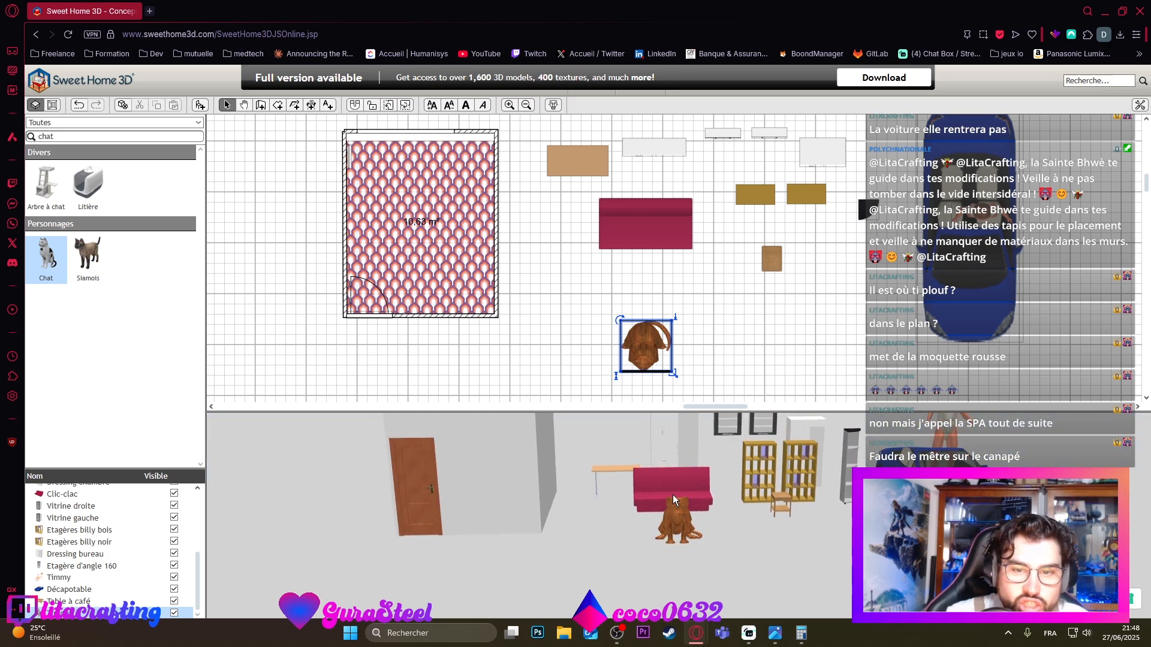
{"action": "left_click_drag", "start_coordinate": [639, 353], "coordinate": [645, 239]}
{"action": "scroll", "coordinate": [681, 538], "scroll_direction": "up", "scroll_amount": 5}
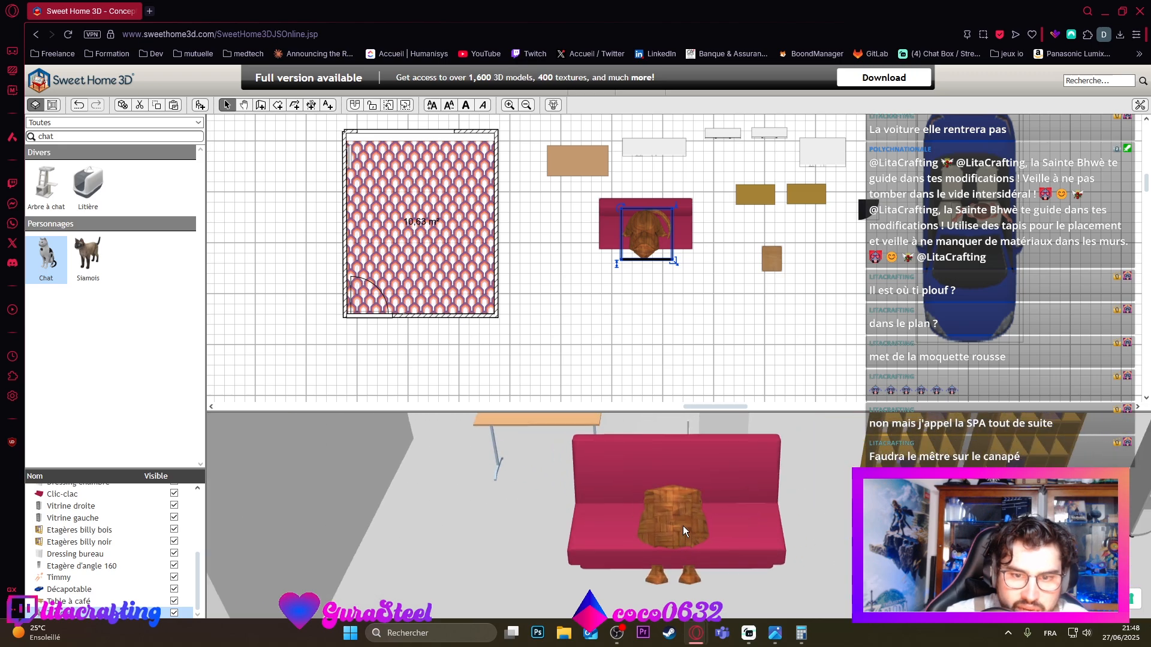
{"action": "scroll", "coordinate": [682, 525], "scroll_direction": "down", "scroll_amount": 3}
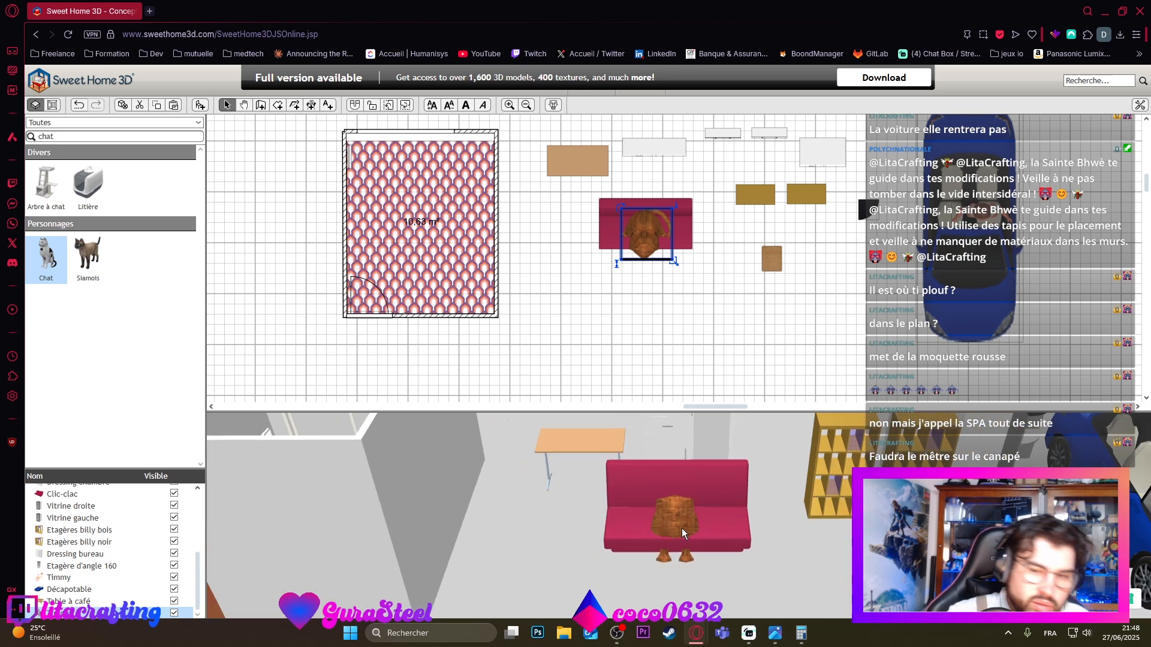
{"action": "left_click_drag", "start_coordinate": [681, 527], "coordinate": [645, 484]}
Step: Apply the "Papier peint - Motif 70's orange" texture to the Tiplouf cat on the sofa
{"action": "double_click", "coordinate": [656, 240]}
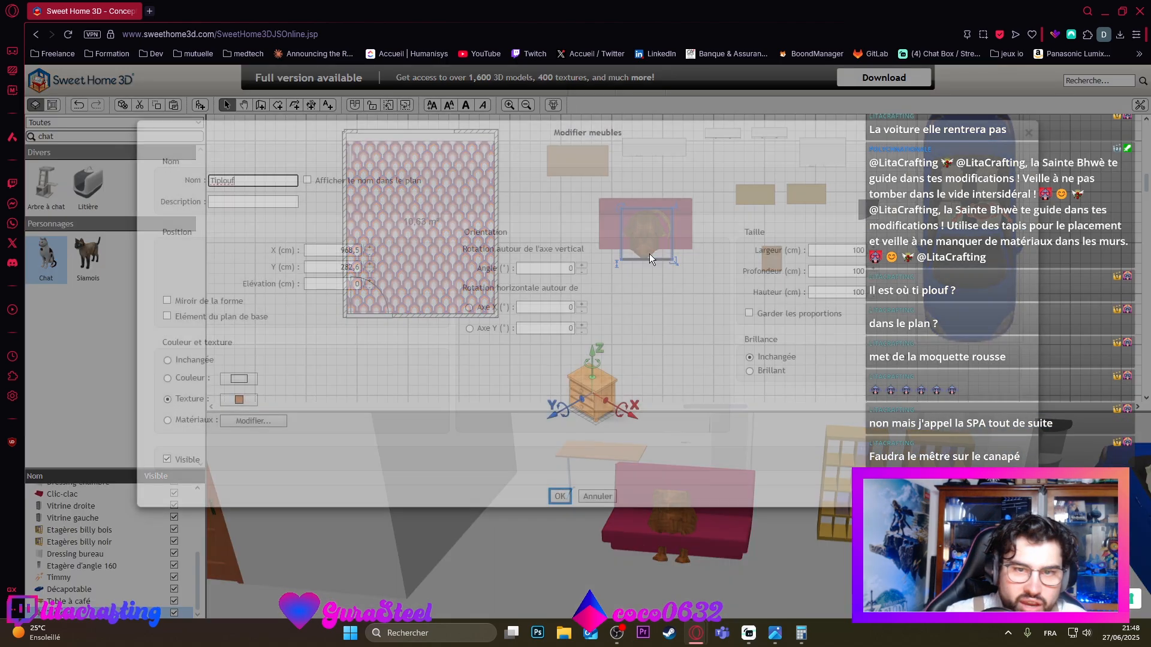
{"action": "left_click", "coordinate": [247, 409]}
{"action": "scroll", "coordinate": [323, 300], "scroll_direction": "down", "scroll_amount": 5}
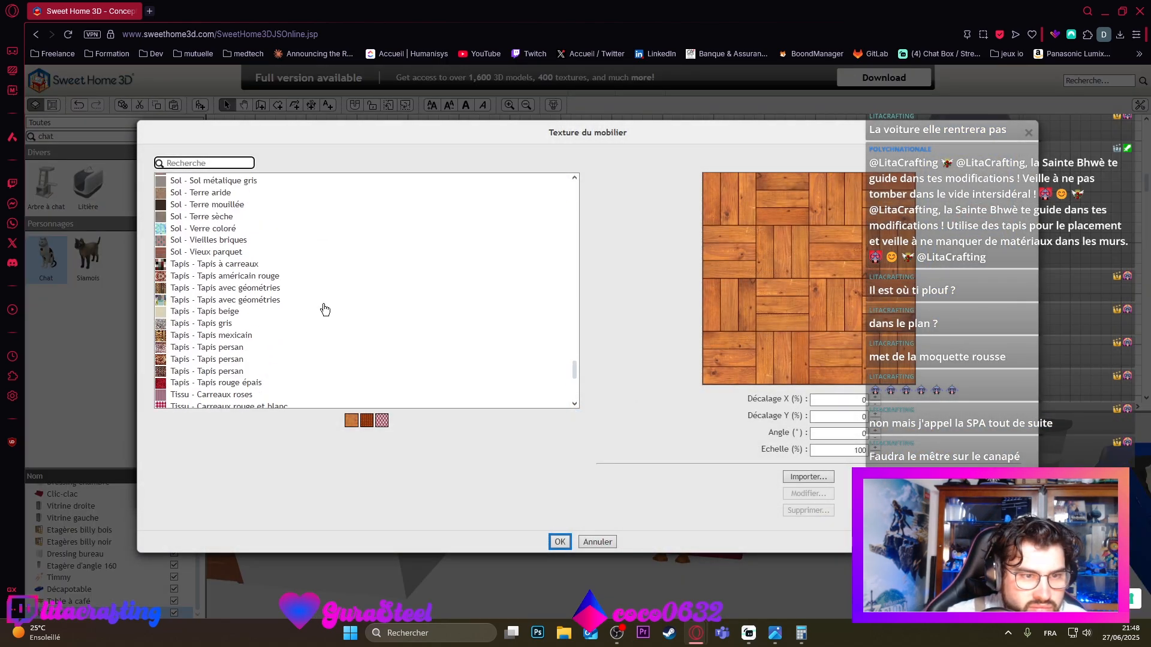
{"action": "scroll", "coordinate": [324, 305], "scroll_direction": "up", "scroll_amount": 20}
{"action": "scroll", "coordinate": [325, 310], "scroll_direction": "up", "scroll_amount": 5}
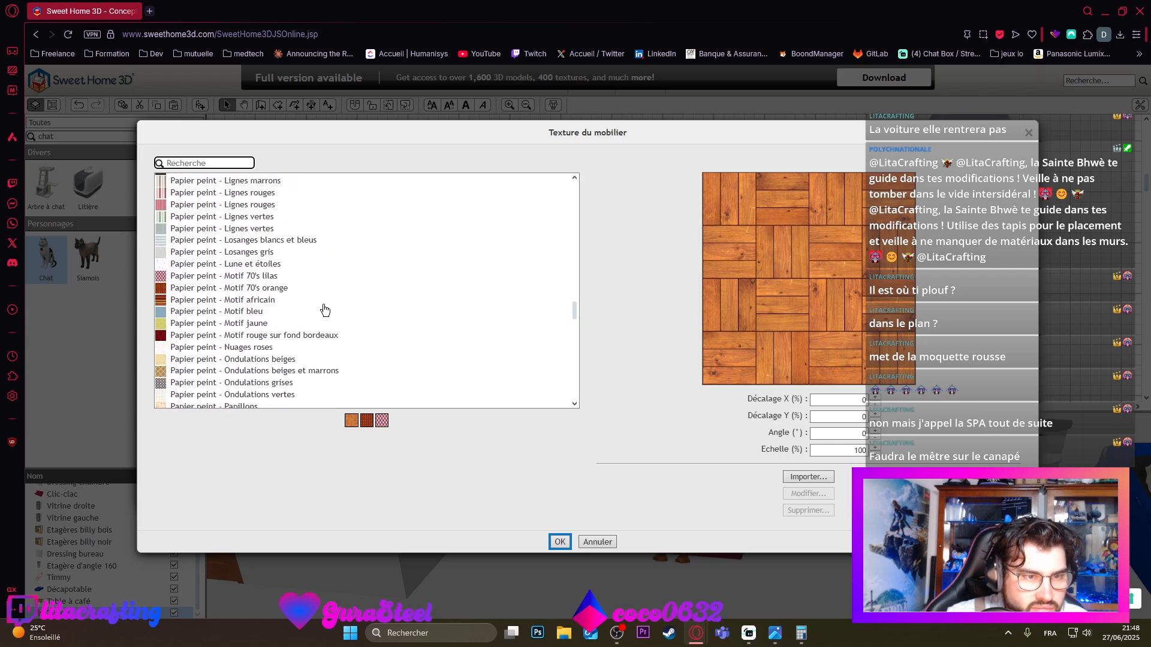
{"action": "left_click", "coordinate": [240, 347]}
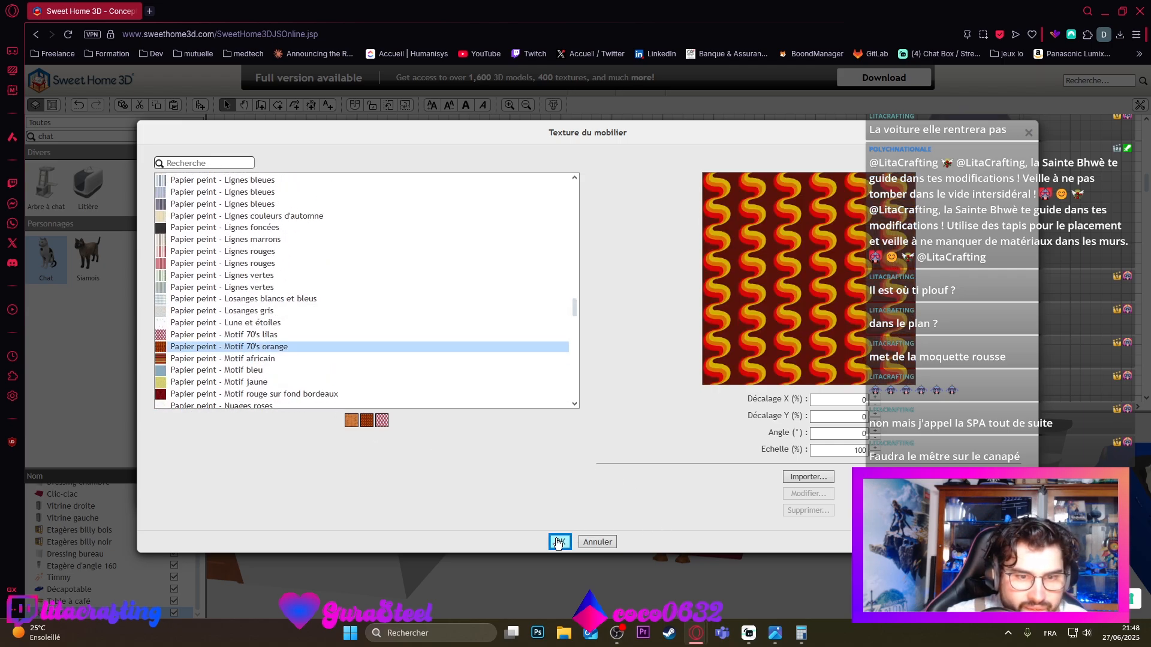
{"action": "left_click", "coordinate": [557, 543]}
{"action": "left_click", "coordinate": [558, 494]}
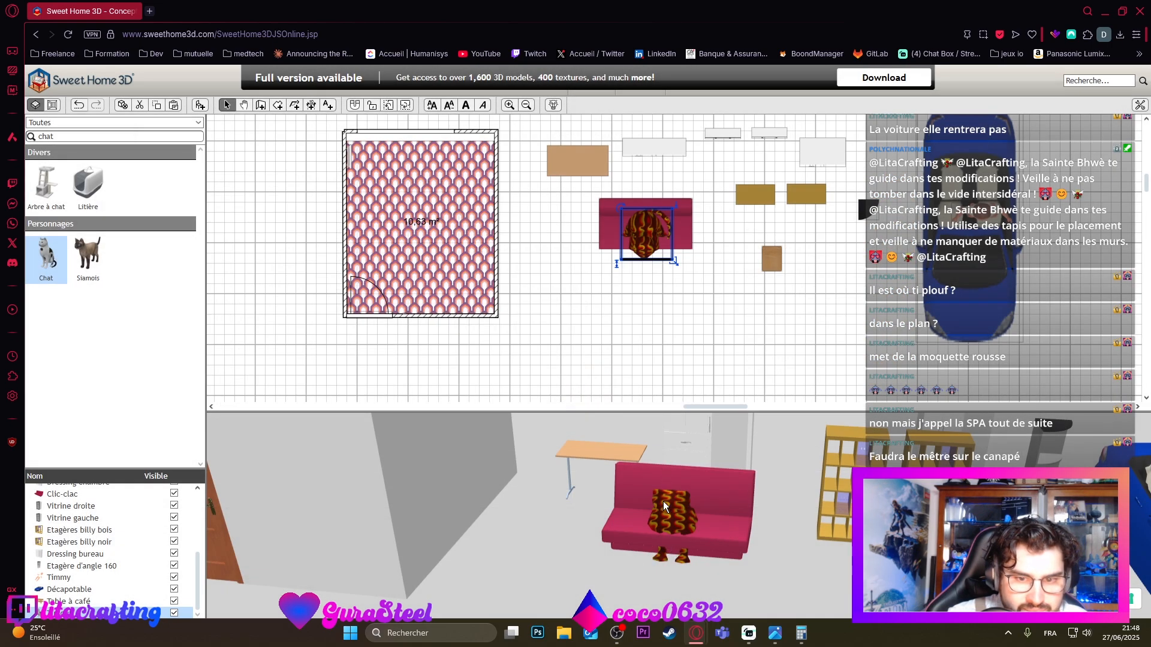
{"action": "left_click_drag", "start_coordinate": [663, 501], "coordinate": [698, 528]}
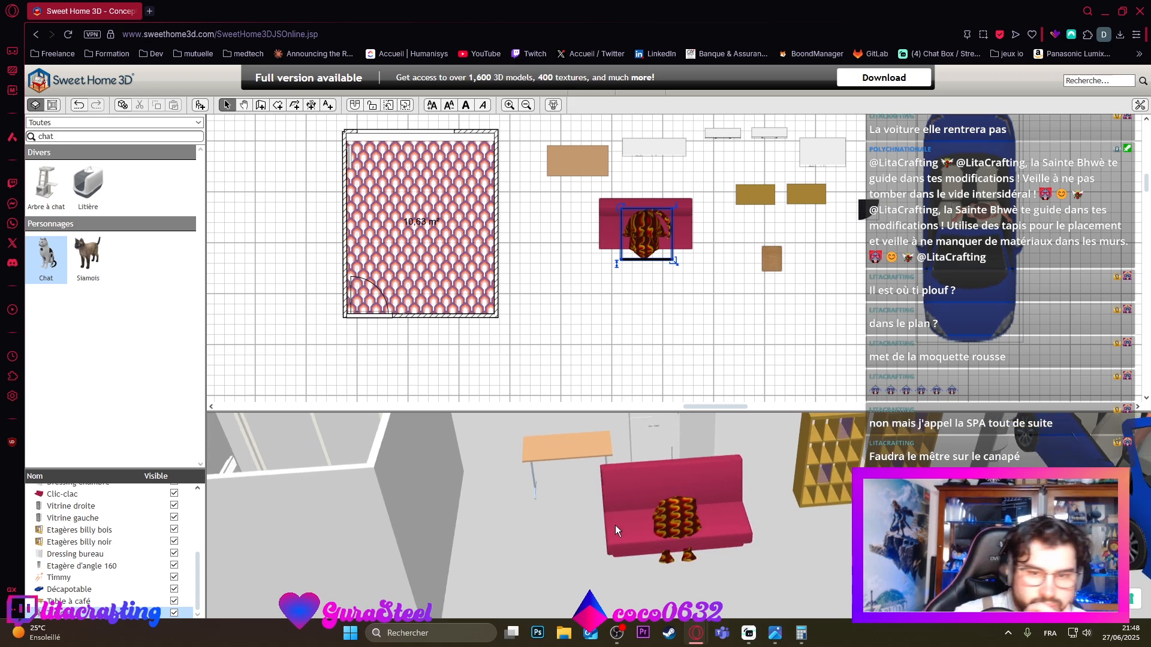
{"action": "scroll", "coordinate": [677, 502], "scroll_direction": "down", "scroll_amount": 8}
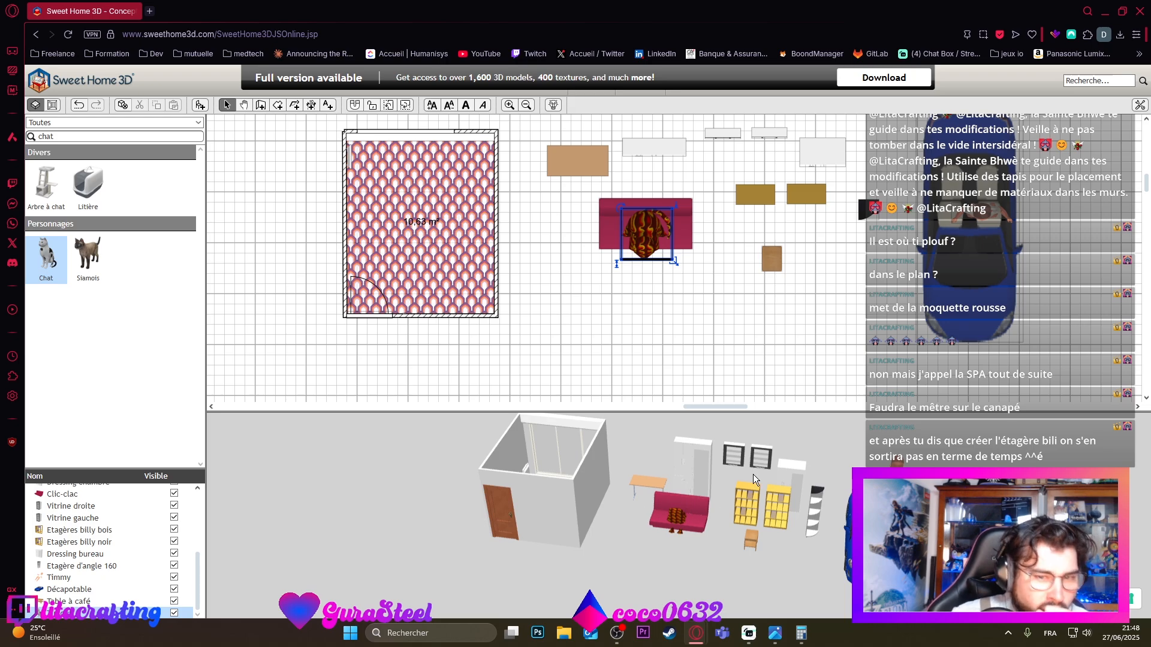
{"action": "left_click_drag", "start_coordinate": [505, 498], "coordinate": [652, 418]}
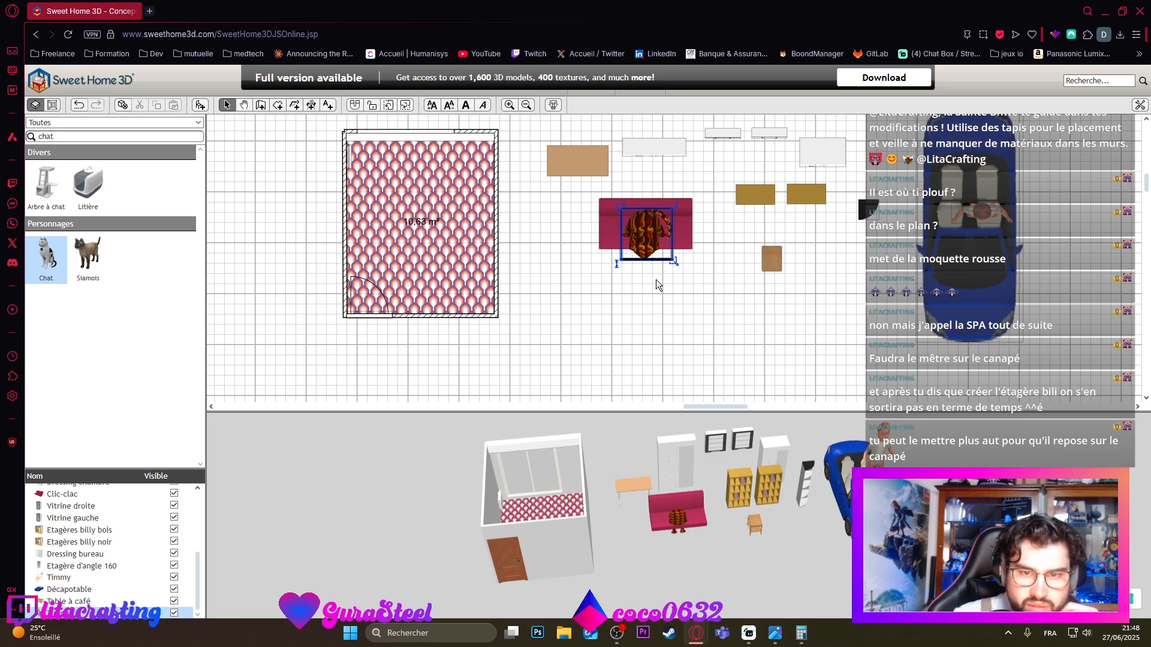
Step: Set the Tiplouf cat's elevation to 45 cm to raise it onto the seat of the Clic-clac sofa
{"action": "double_click", "coordinate": [685, 233]}
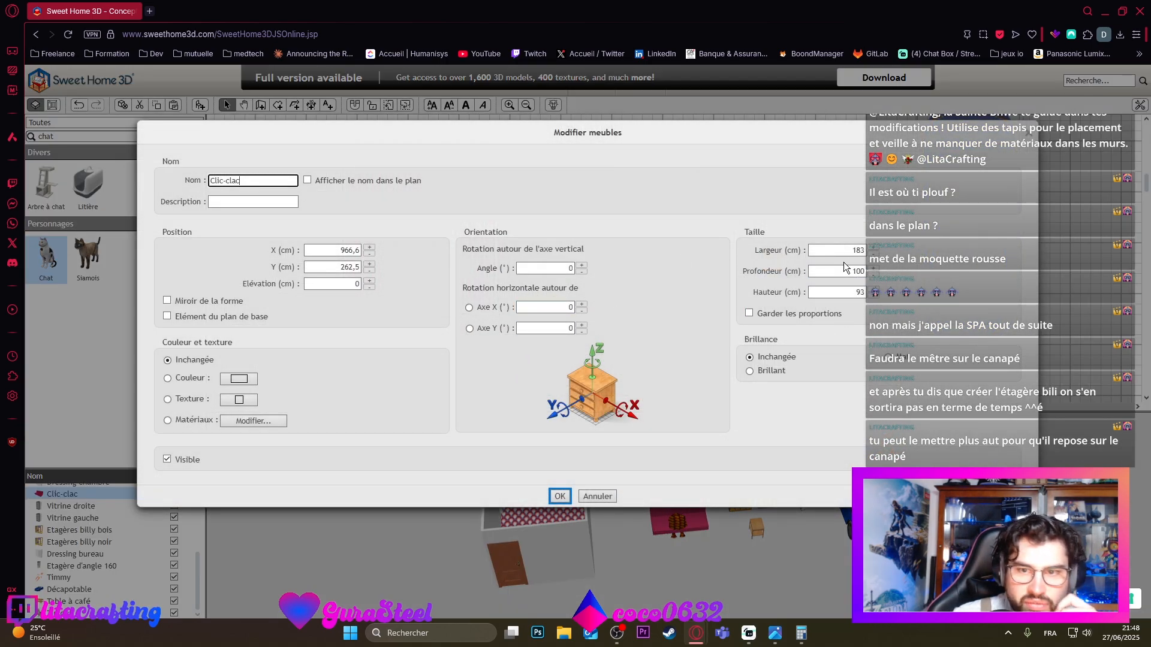
{"action": "left_click", "coordinate": [597, 497]}
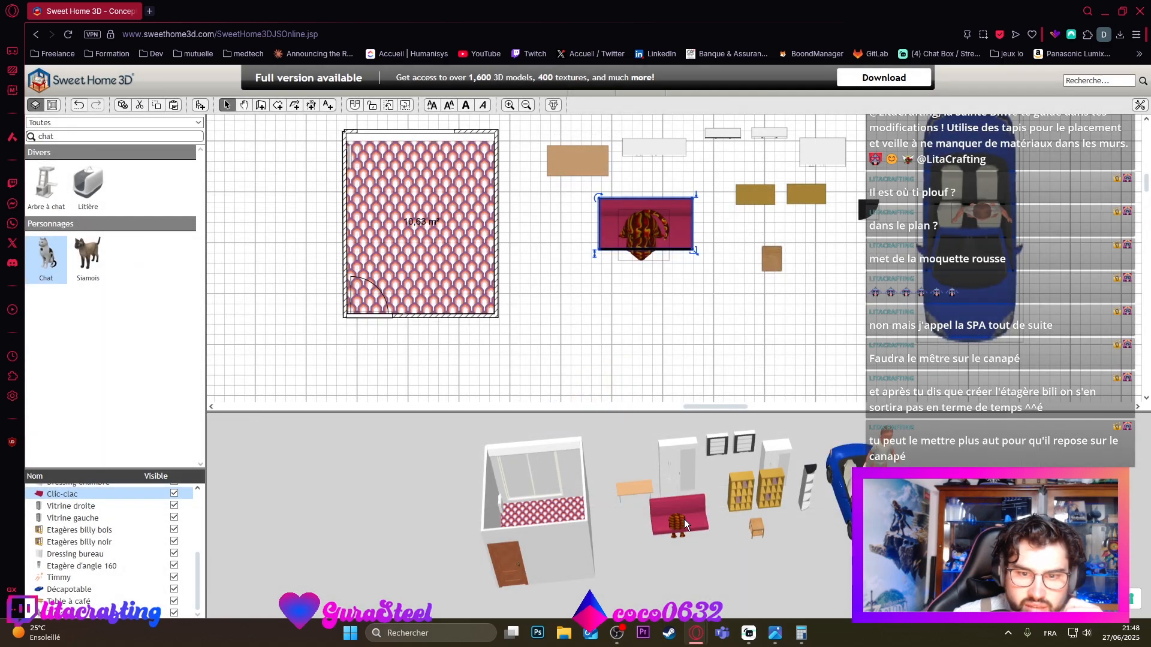
{"action": "double_click", "coordinate": [656, 264]}
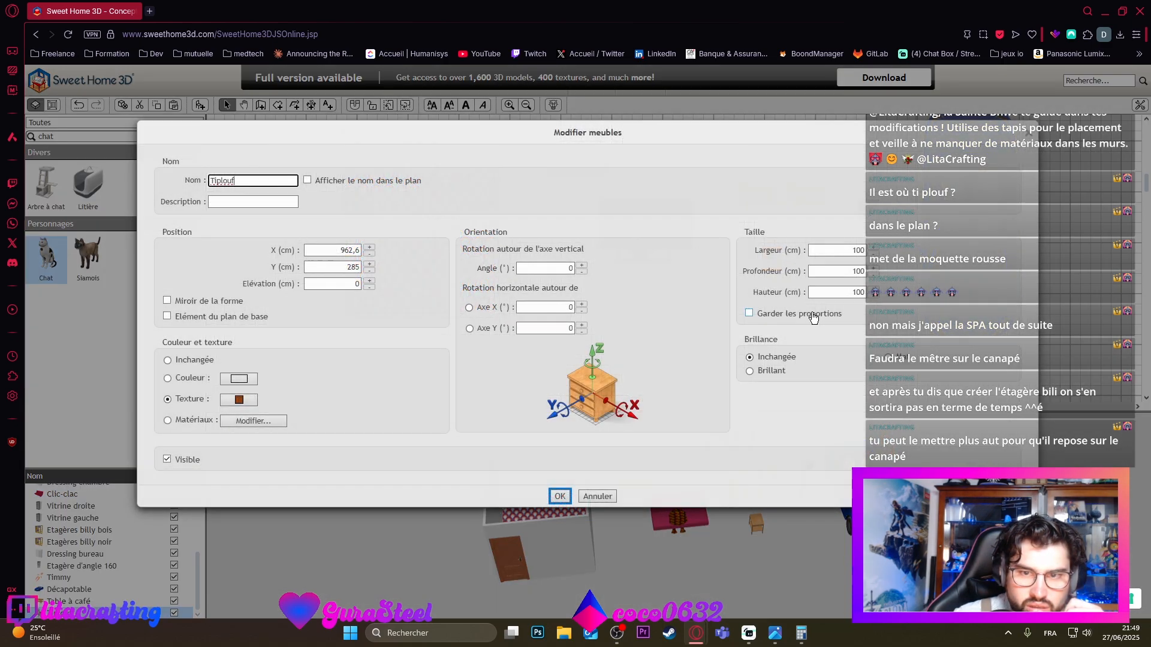
{"action": "double_click", "coordinate": [854, 292]}
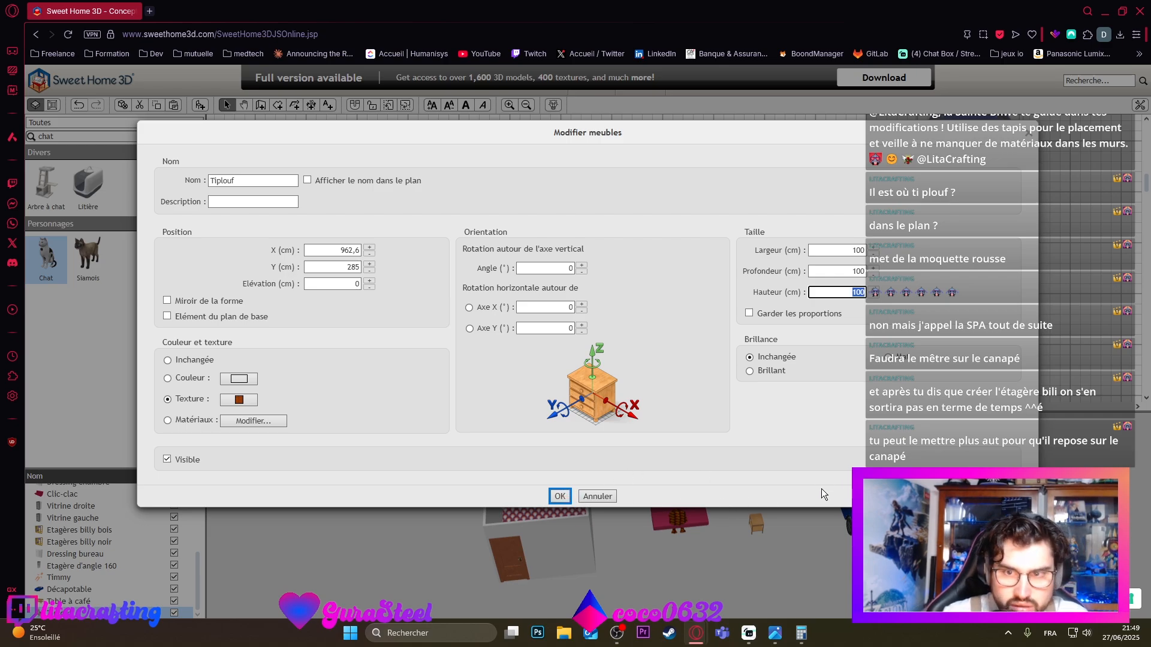
{"action": "left_click", "coordinate": [353, 285]}
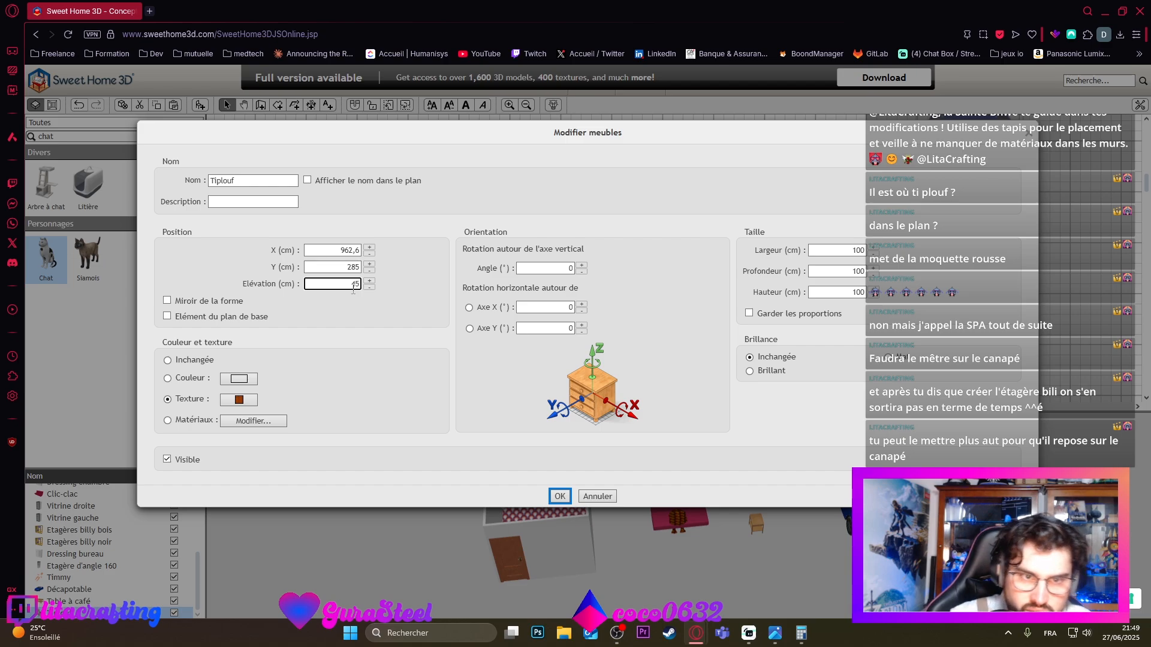
{"action": "left_click", "coordinate": [560, 497]}
{"action": "left_click_drag", "start_coordinate": [715, 544], "coordinate": [658, 468]}
{"action": "scroll", "coordinate": [685, 535], "scroll_direction": "up", "scroll_amount": 5}
{"action": "mouse_move", "coordinate": [686, 534]}
{"action": "left_mouse_down"}
{"action": "mouse_move", "coordinate": [677, 499]}
{"action": "mouse_move", "coordinate": [679, 527]}
{"action": "left_mouse_up"}
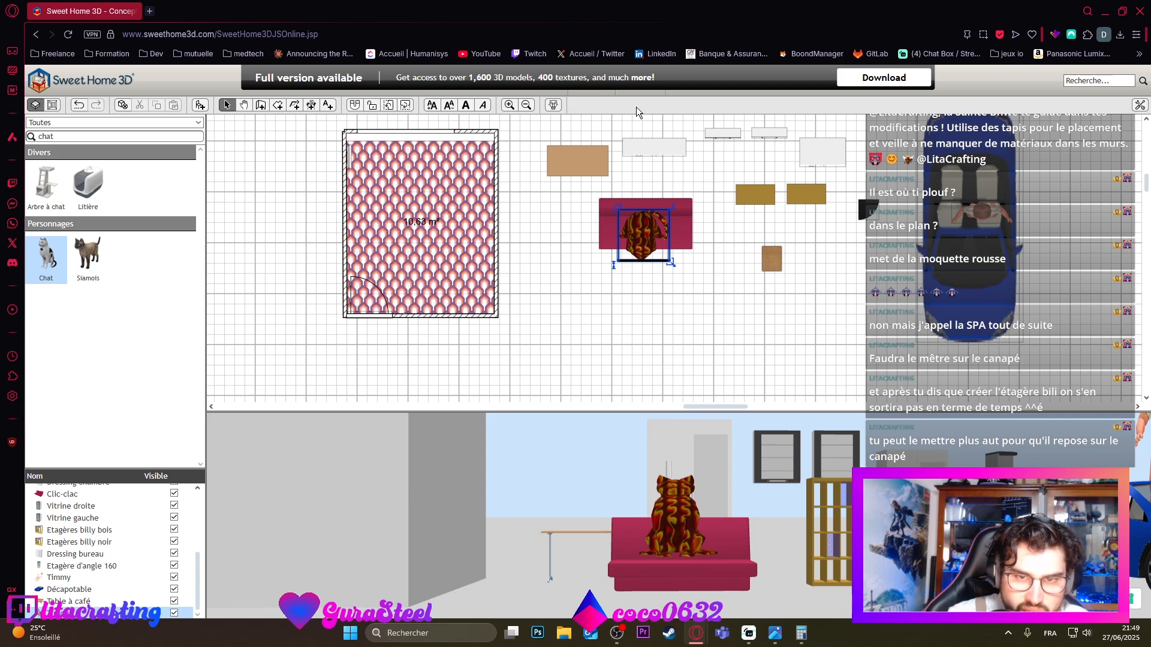
Step: Lower the Tiplouf cat's elevation to 43 cm and then to 40 cm to bring it closer to the sofa seat
{"action": "double_click", "coordinate": [639, 236]}
{"action": "left_click", "coordinate": [369, 286]}
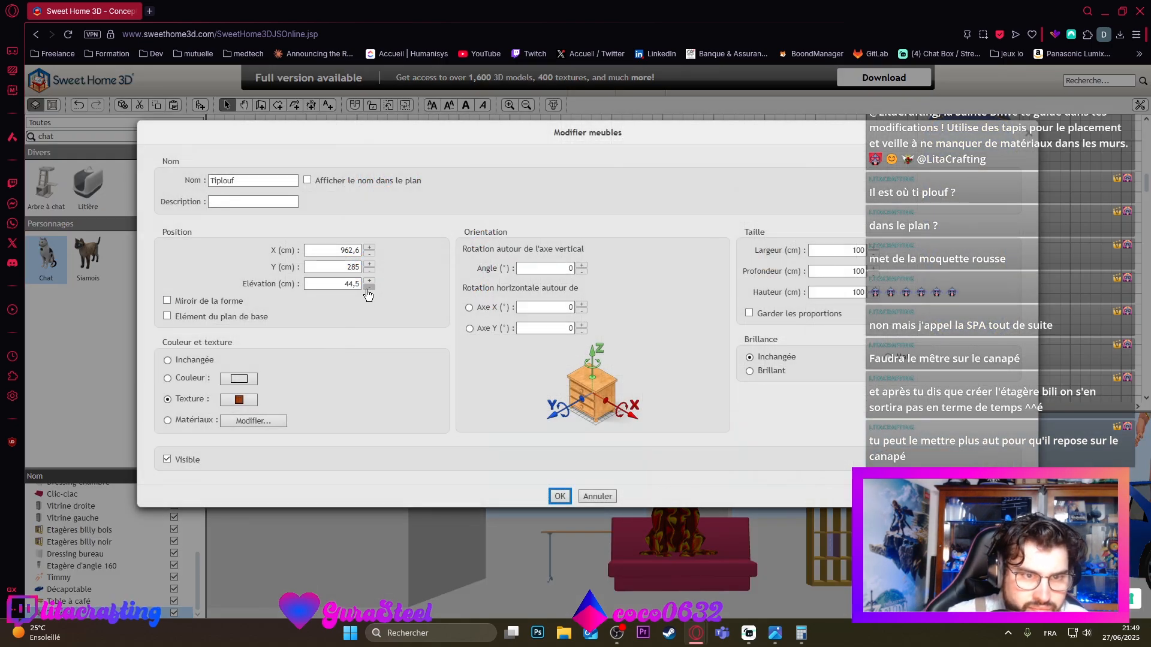
{"action": "left_click", "coordinate": [369, 287]}
{"action": "left_click", "coordinate": [559, 496]}
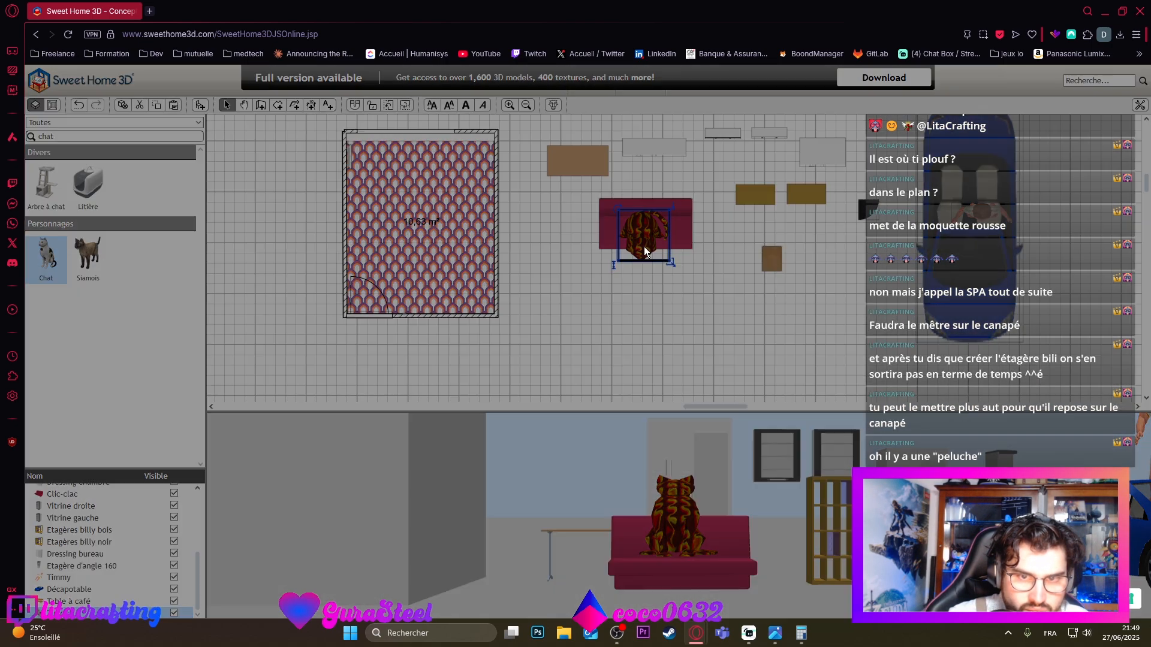
{"action": "double_click", "coordinate": [646, 251]}
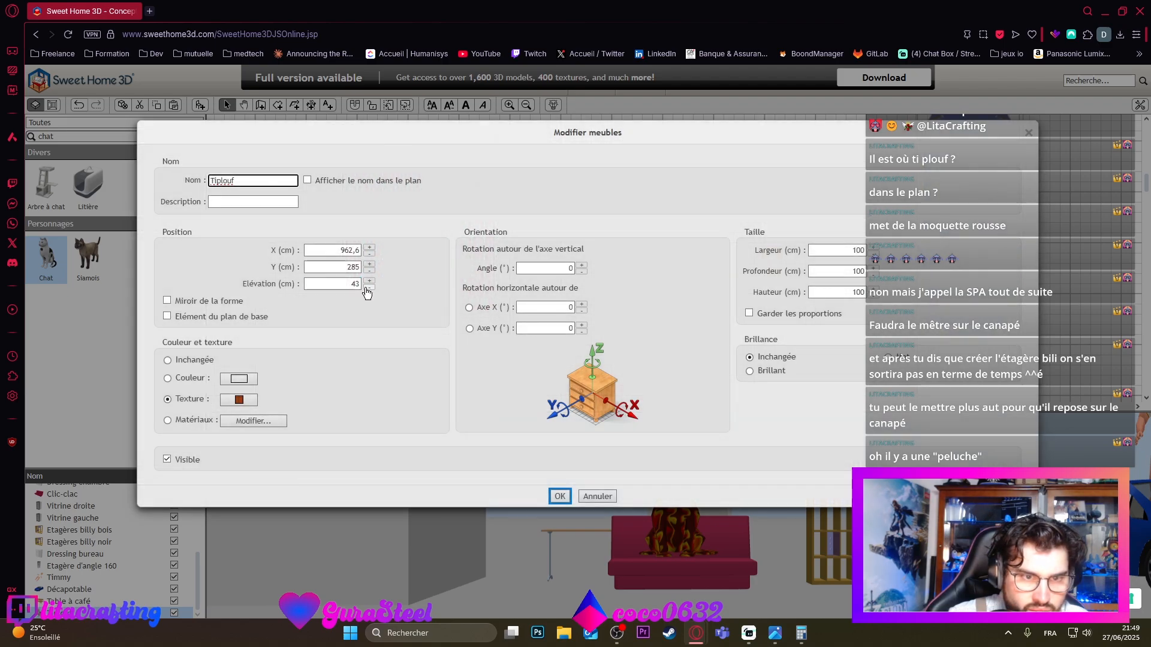
{"action": "left_click", "coordinate": [368, 287]}
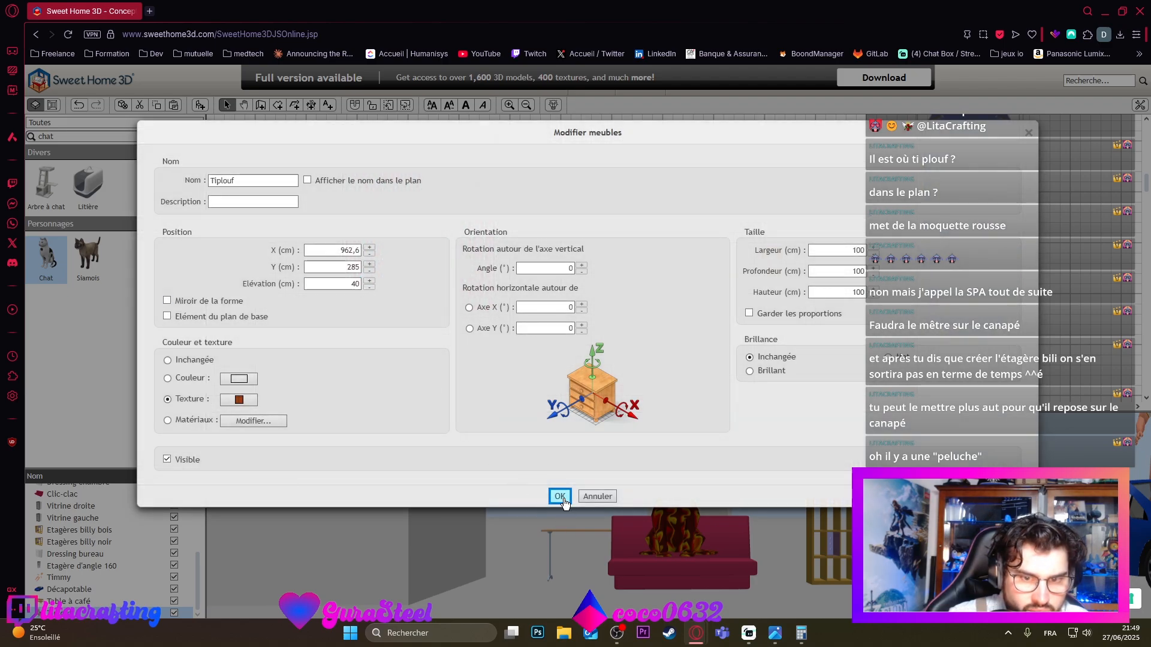
{"action": "left_click", "coordinate": [559, 496]}
{"action": "left_click", "coordinate": [689, 528]}
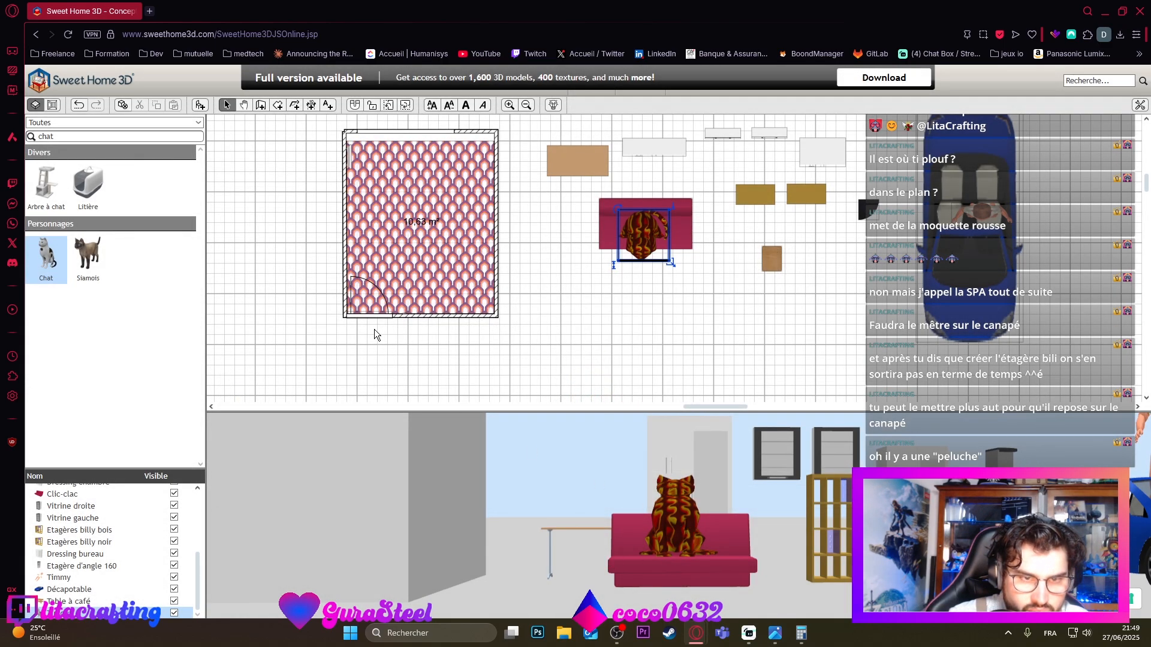
Step: Reduce the Tiplouf cat's elevation to 39 cm and inspect its contact with the sofa seat in 3D
{"action": "double_click", "coordinate": [634, 225]}
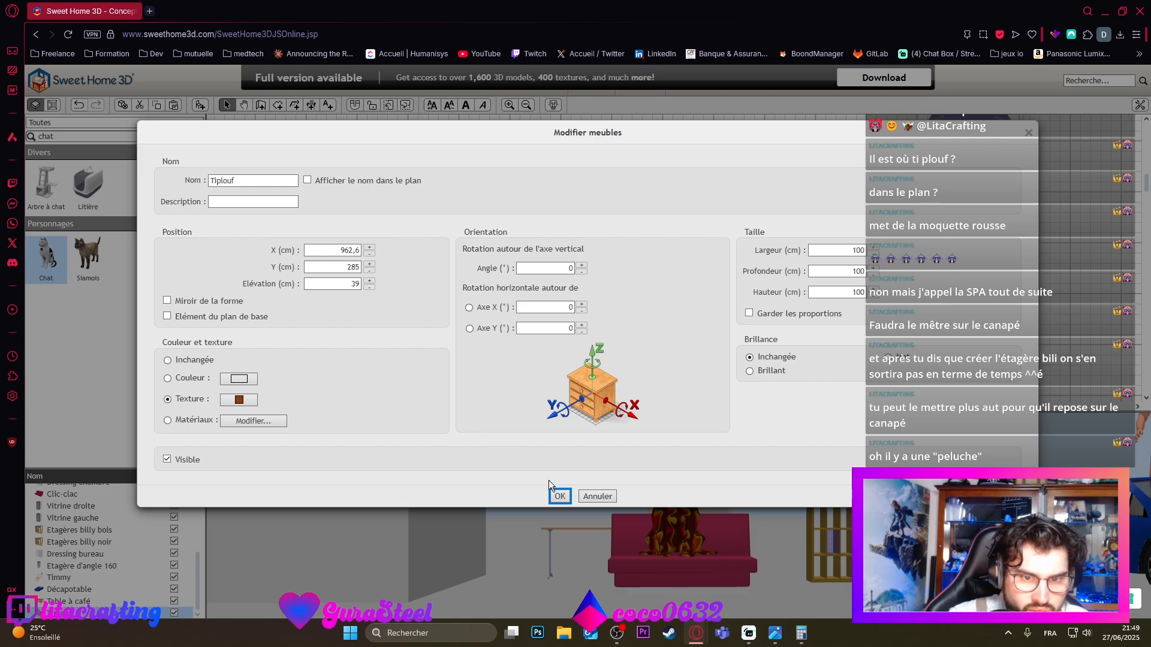
{"action": "left_click", "coordinate": [559, 497]}
{"action": "scroll", "coordinate": [703, 574], "scroll_direction": "up", "scroll_amount": 5}
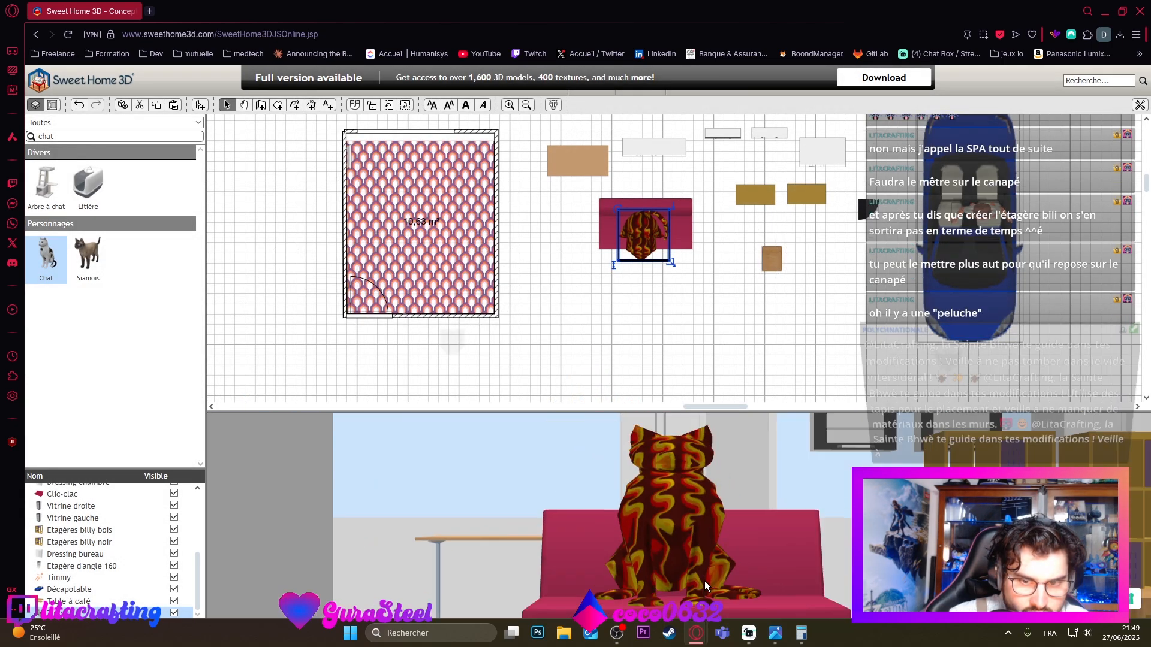
{"action": "scroll", "coordinate": [703, 576], "scroll_direction": "down", "scroll_amount": 3}
{"action": "left_click_drag", "start_coordinate": [703, 576], "coordinate": [679, 534]}
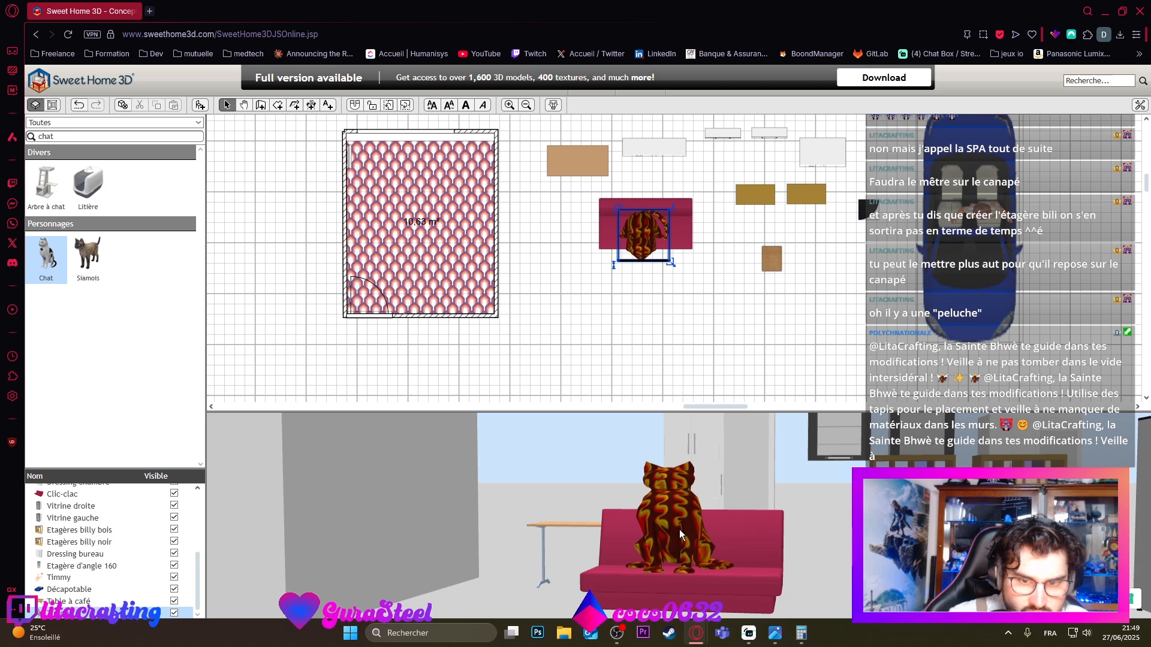
Step: Set the Tiplouf cat's elevation to 38 cm and check its fit on the sofa from the side
{"action": "double_click", "coordinate": [664, 203]}
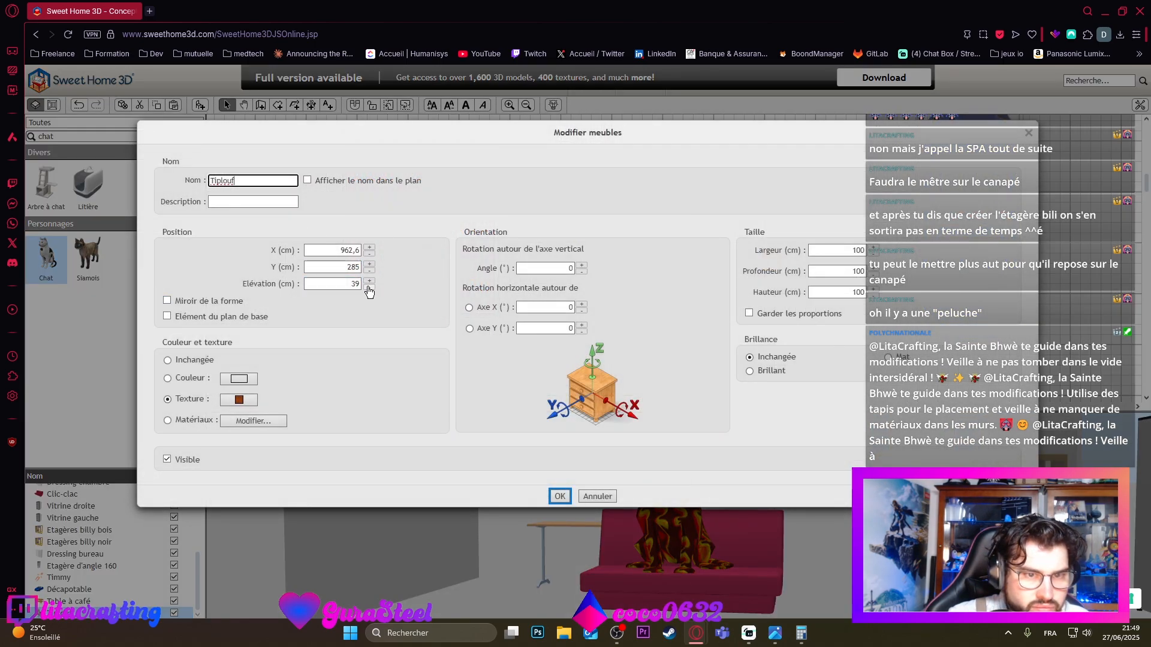
{"action": "left_click", "coordinate": [368, 290]}
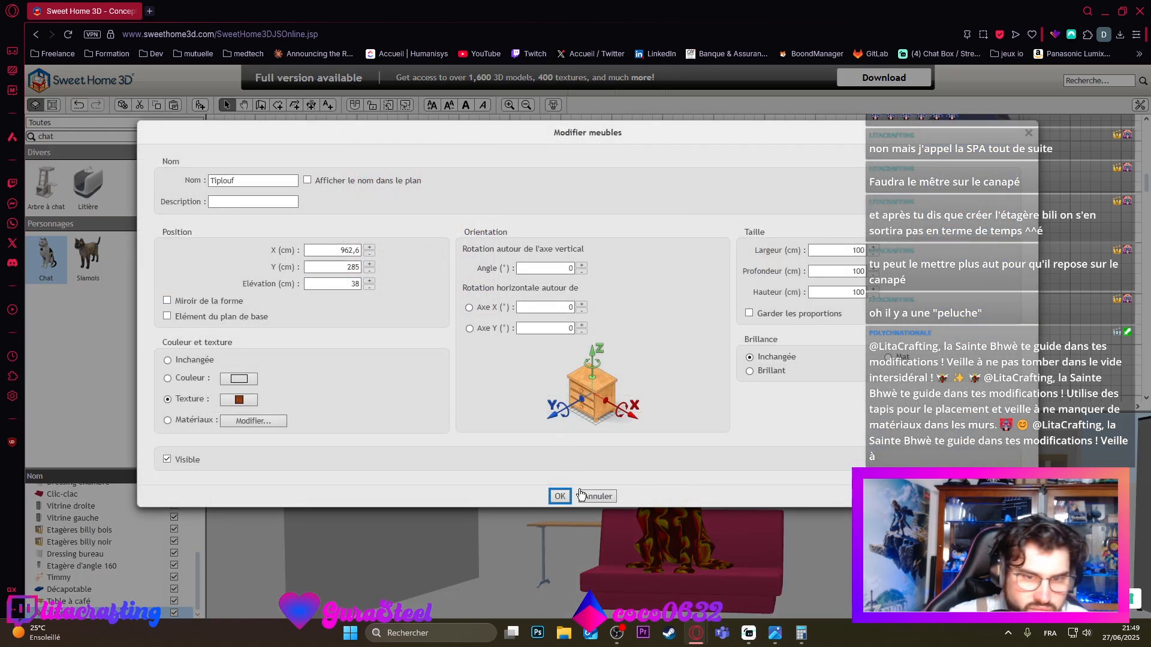
{"action": "left_click", "coordinate": [560, 497]}
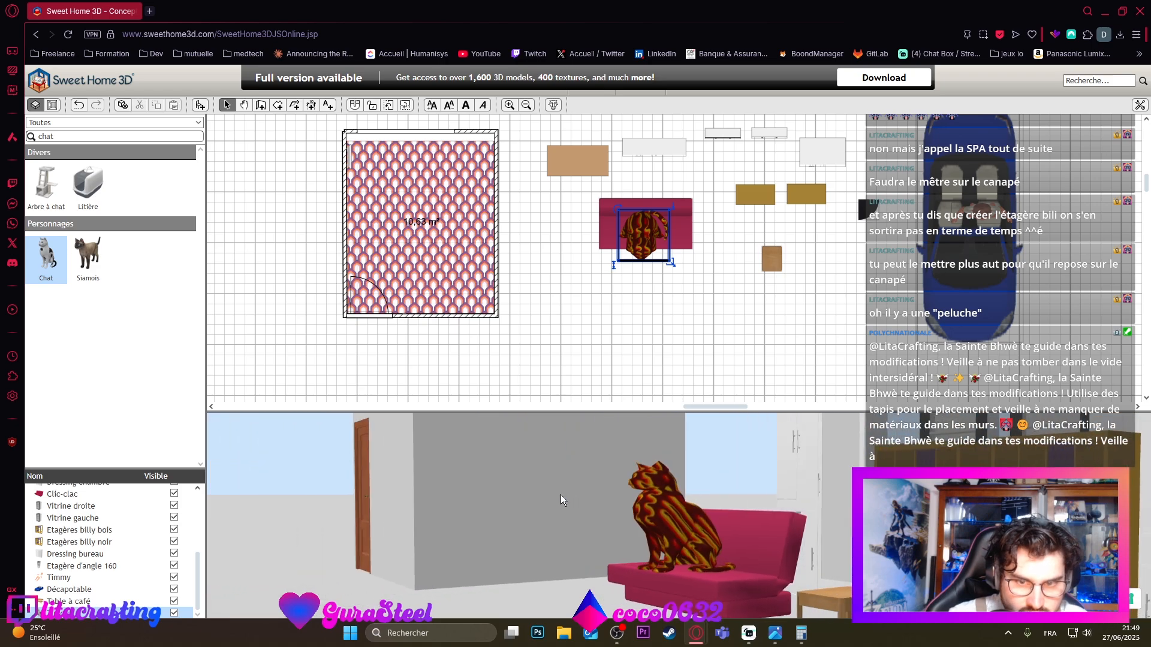
{"action": "left_click_drag", "start_coordinate": [560, 495], "coordinate": [691, 567]}
{"action": "scroll", "coordinate": [693, 563], "scroll_direction": "down", "scroll_amount": 5}
{"action": "scroll", "coordinate": [679, 557], "scroll_direction": "down", "scroll_amount": 2}
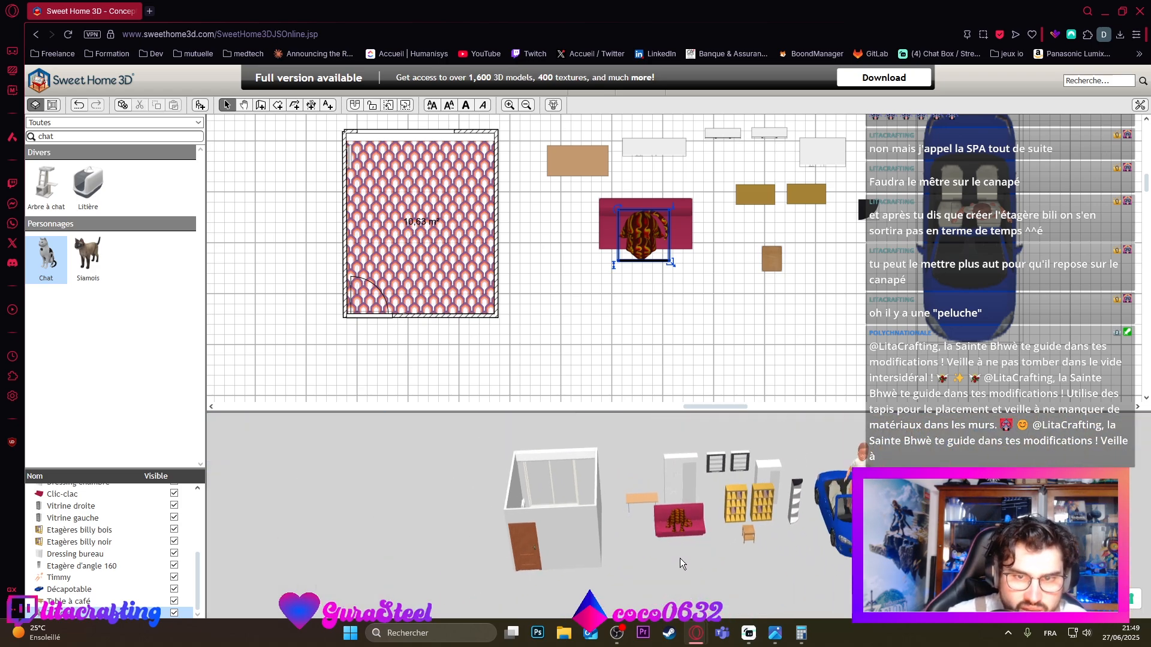
{"action": "scroll", "coordinate": [679, 559], "scroll_direction": "up", "scroll_amount": 1}
Step: Group the Clic-clac sofa with the Tiplouf cat sitting on it
{"action": "left_click_drag", "start_coordinate": [686, 169], "coordinate": [622, 298]}
{"action": "right_click", "coordinate": [643, 228]}
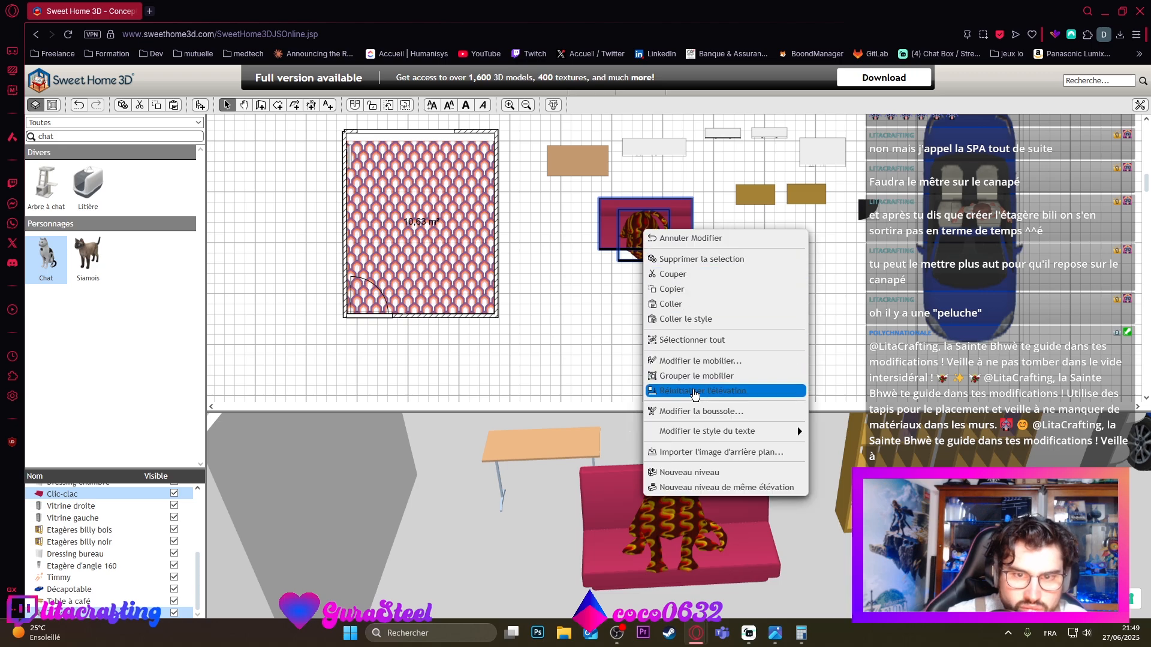
{"action": "left_click", "coordinate": [695, 376]}
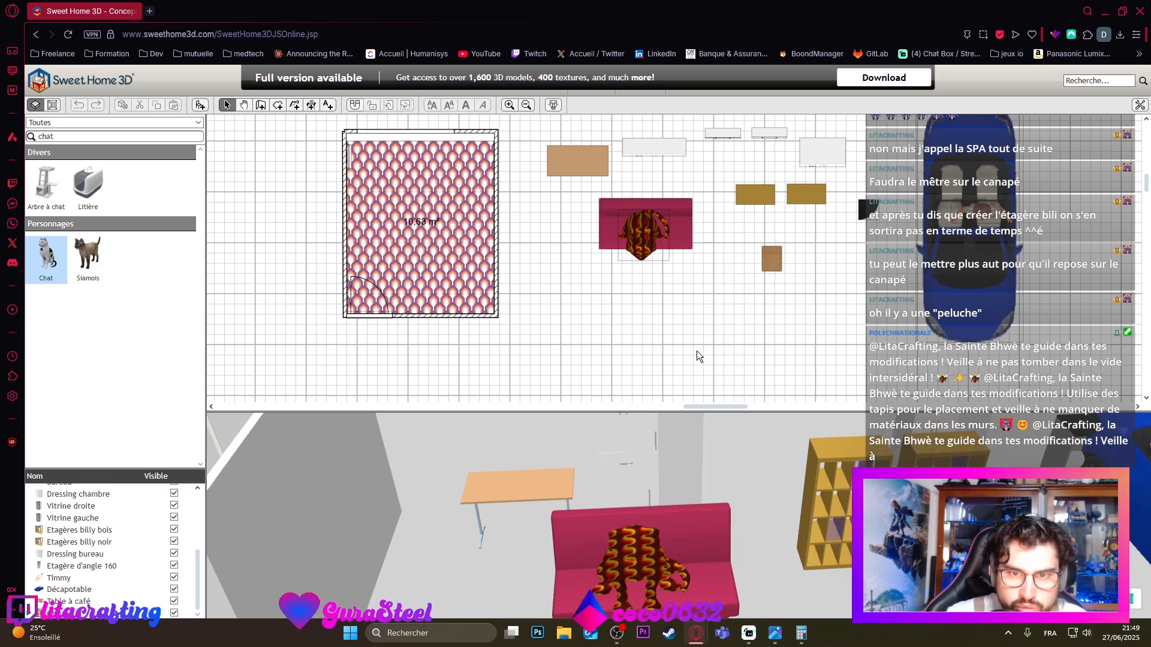
{"action": "scroll", "coordinate": [654, 564], "scroll_direction": "down", "scroll_amount": 3}
{"action": "mouse_move", "coordinate": [652, 548]}
{"action": "left_mouse_down"}
{"action": "mouse_move", "coordinate": [647, 474]}
{"action": "mouse_move", "coordinate": [650, 579]}
{"action": "mouse_move", "coordinate": [637, 541]}
{"action": "mouse_move", "coordinate": [665, 561]}
{"action": "left_mouse_up"}
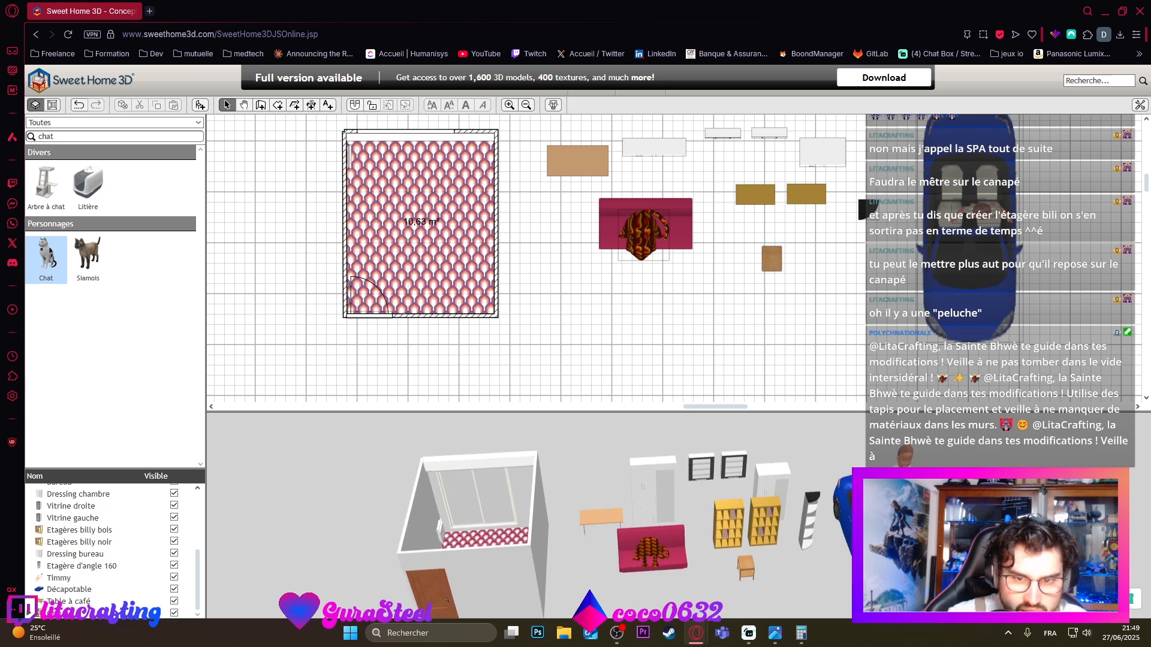
Step: Group the baby with the blue Décapotable car it stands in
{"action": "left_click", "coordinate": [947, 251]}
{"action": "left_click", "coordinate": [985, 211], "text": "shift"}
{"action": "right_click", "coordinate": [974, 269]}
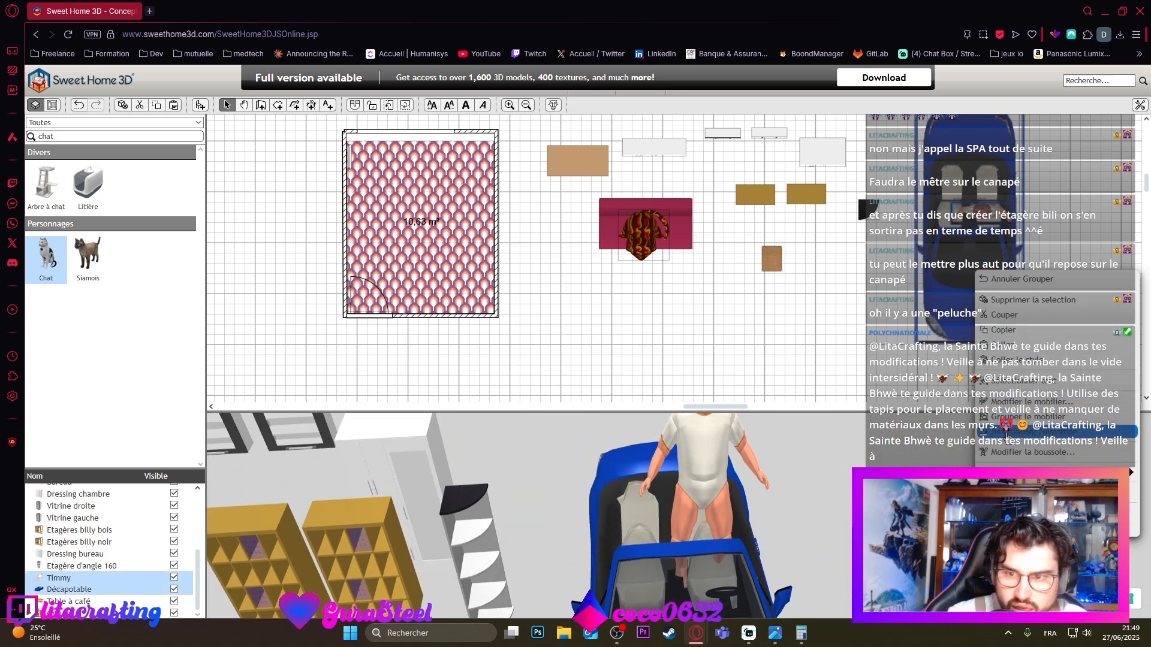
{"action": "left_click", "coordinate": [1031, 416]}
{"action": "scroll", "coordinate": [909, 356], "scroll_direction": "down", "scroll_amount": 1}
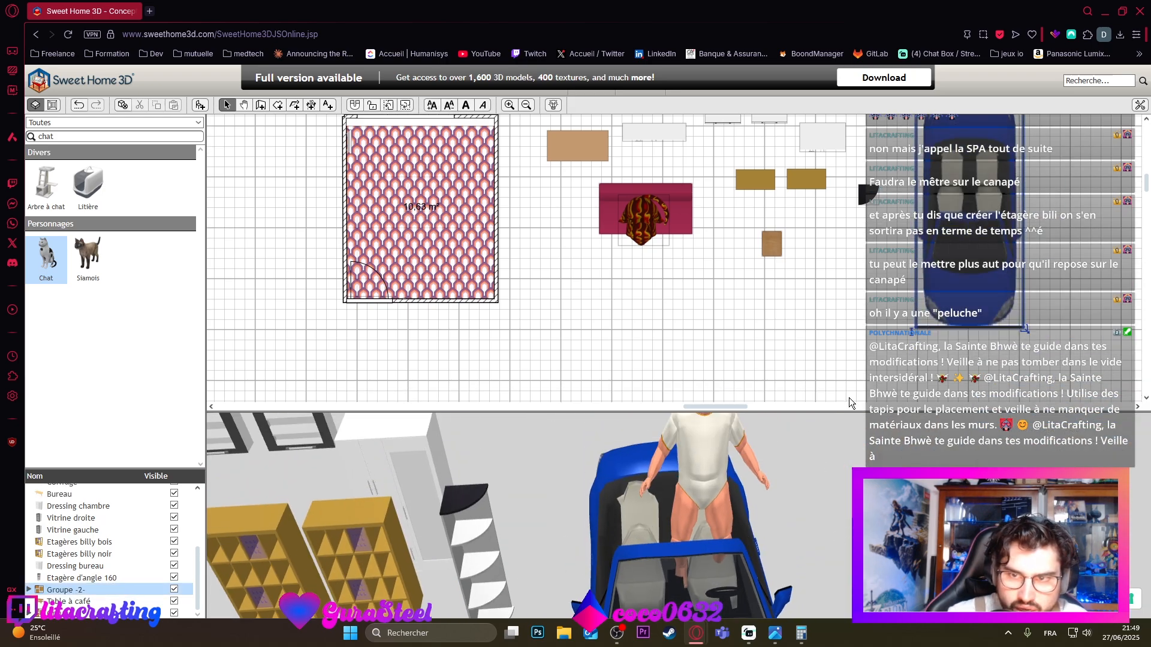
{"action": "scroll", "coordinate": [909, 356], "scroll_direction": "up", "scroll_amount": 2}
{"action": "left_click", "coordinate": [1058, 284]}
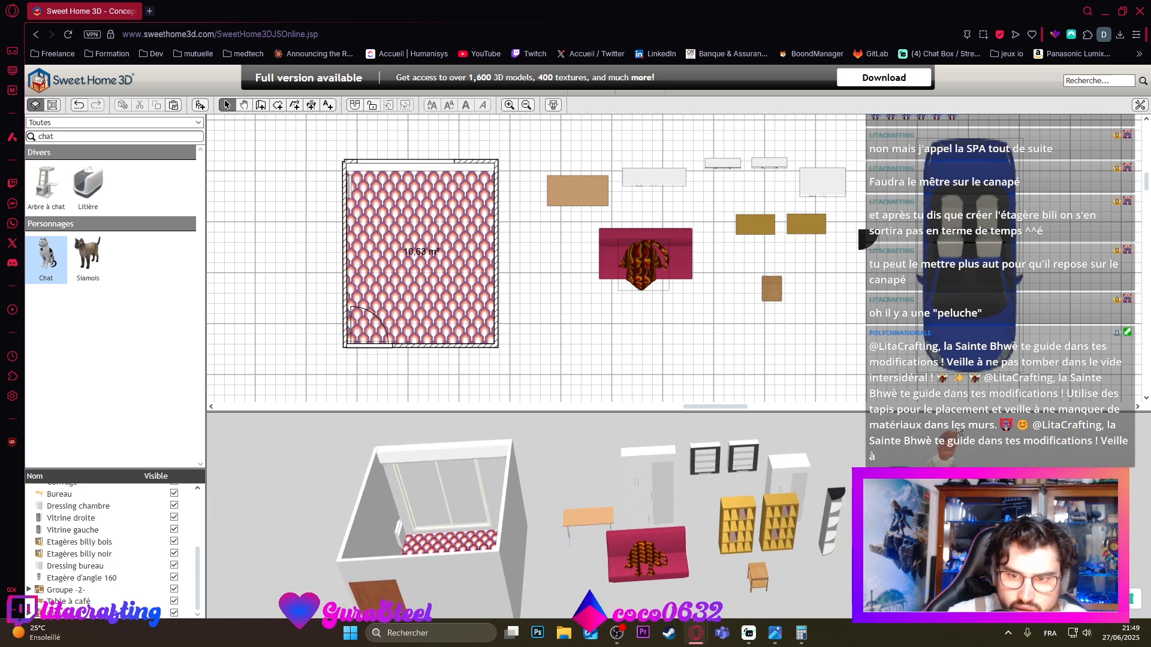
Step: Move the grouped car and baby slightly to the south-east on the plan
{"action": "left_click", "coordinate": [985, 320]}
{"action": "mouse_move", "coordinate": [947, 225]}
{"action": "left_mouse_down"}
{"action": "mouse_move", "coordinate": [998, 212]}
{"action": "mouse_move", "coordinate": [943, 233]}
{"action": "mouse_move", "coordinate": [953, 231]}
{"action": "left_mouse_up"}
{"action": "scroll", "coordinate": [706, 576], "scroll_direction": "down", "scroll_amount": 5}
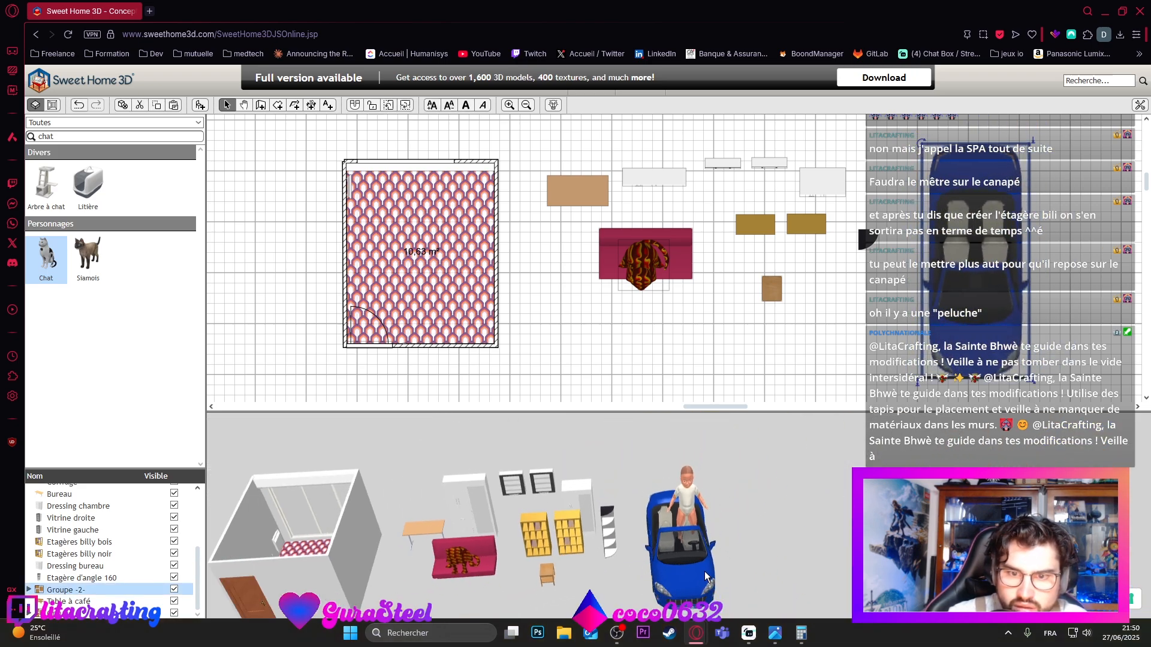
{"action": "left_click", "coordinate": [1065, 326]}
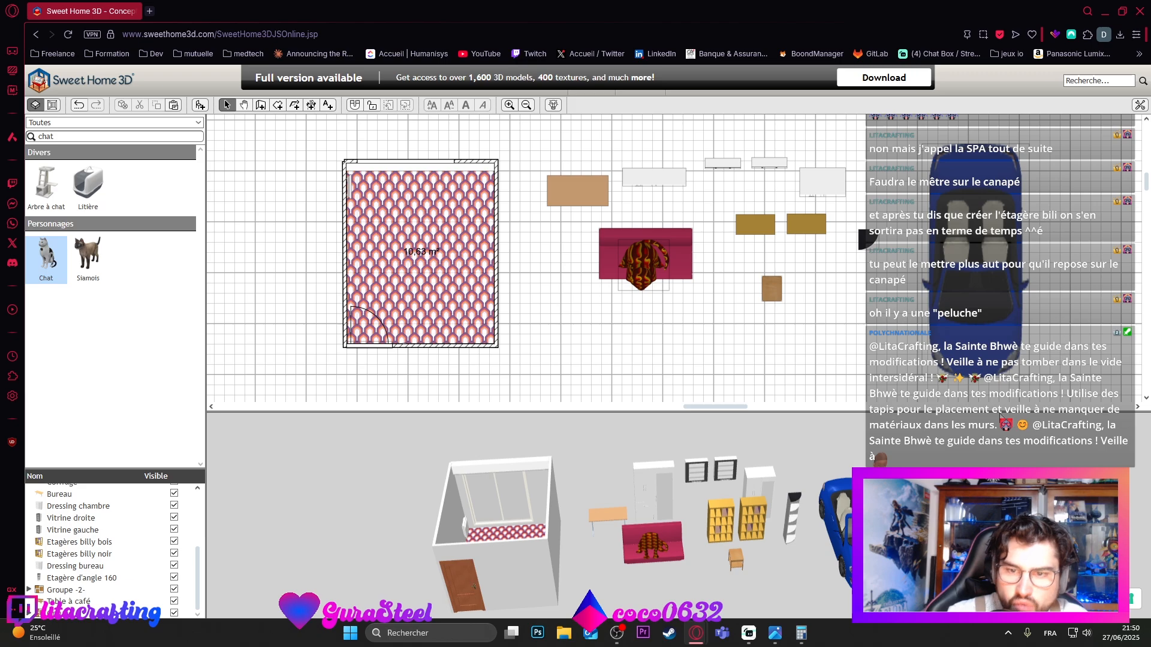
{"action": "left_click_drag", "start_coordinate": [741, 538], "coordinate": [707, 502]}
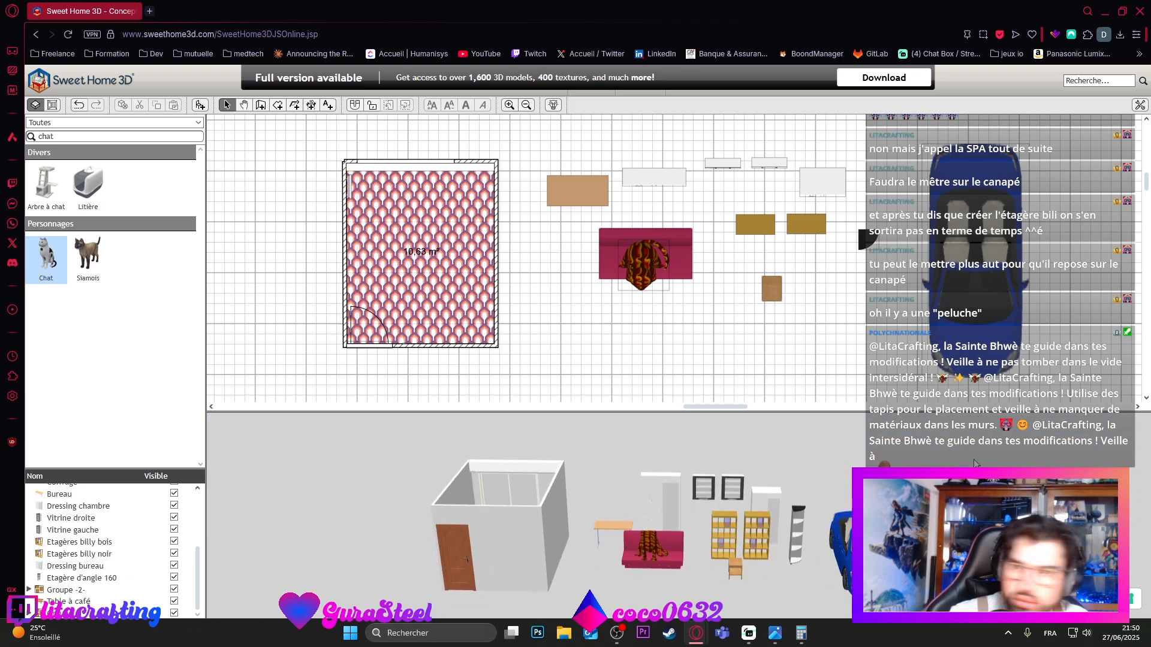
Step: Select the car-and-baby group and the sofa-and-cat group in turn to check that each behaves as one object
{"action": "left_click", "coordinate": [954, 225]}
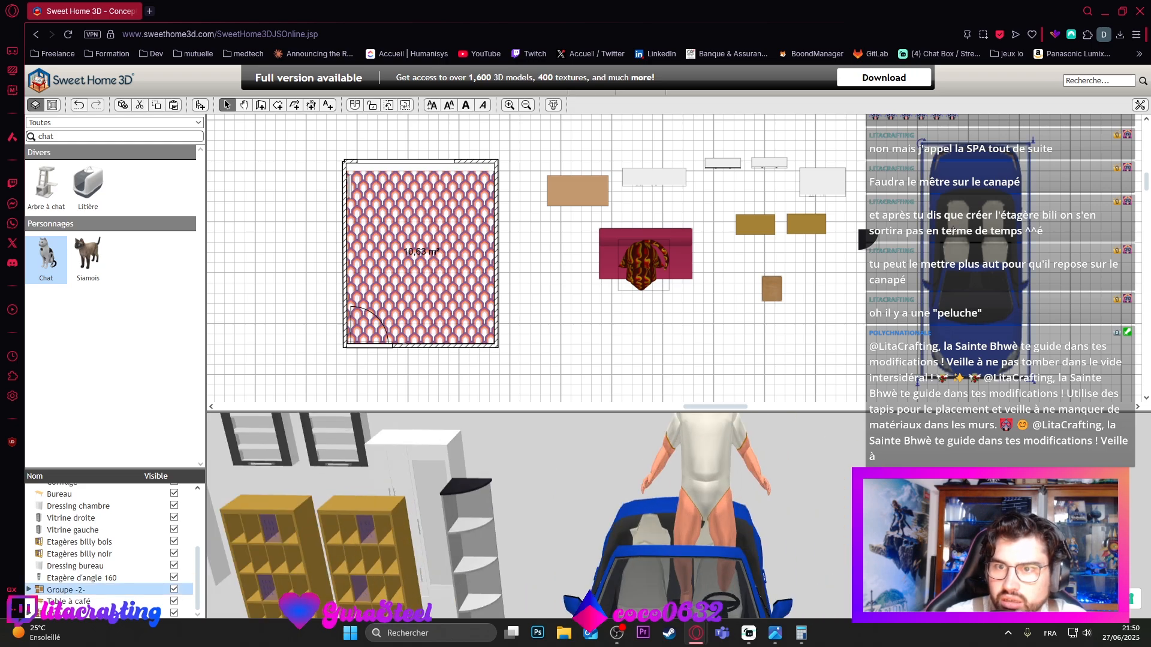
{"action": "scroll", "coordinate": [754, 324], "scroll_direction": "down", "scroll_amount": 1}
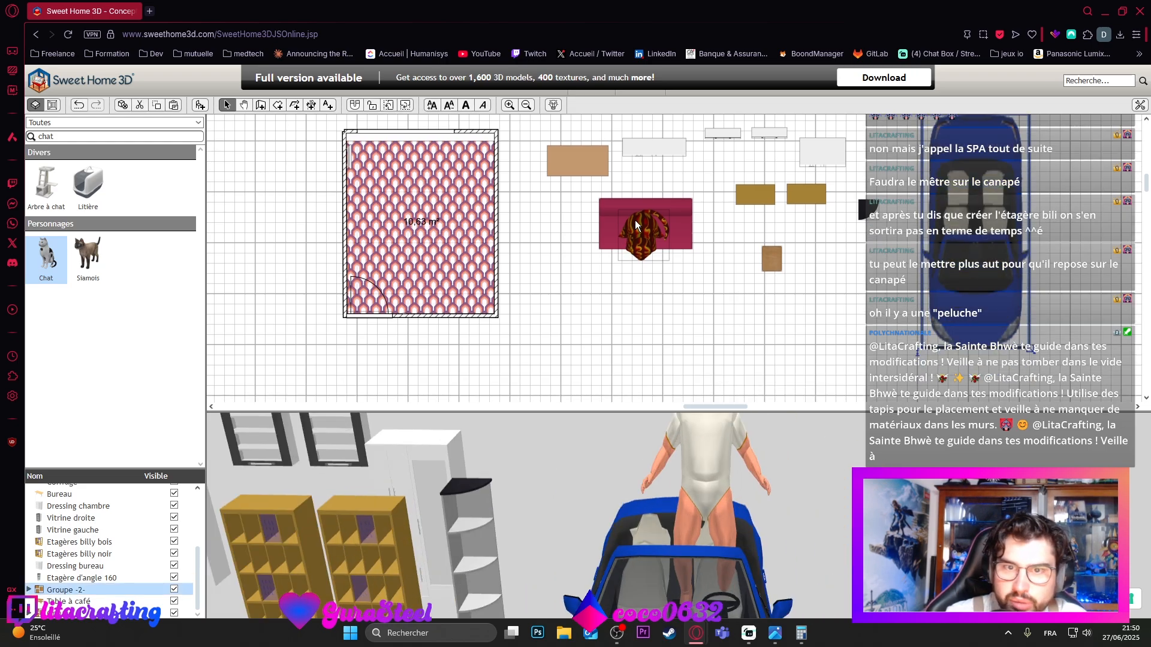
{"action": "left_click", "coordinate": [650, 244]}
{"action": "scroll", "coordinate": [653, 265], "scroll_direction": "down", "scroll_amount": 3}
{"action": "scroll", "coordinate": [653, 265], "scroll_direction": "up", "scroll_amount": 2}
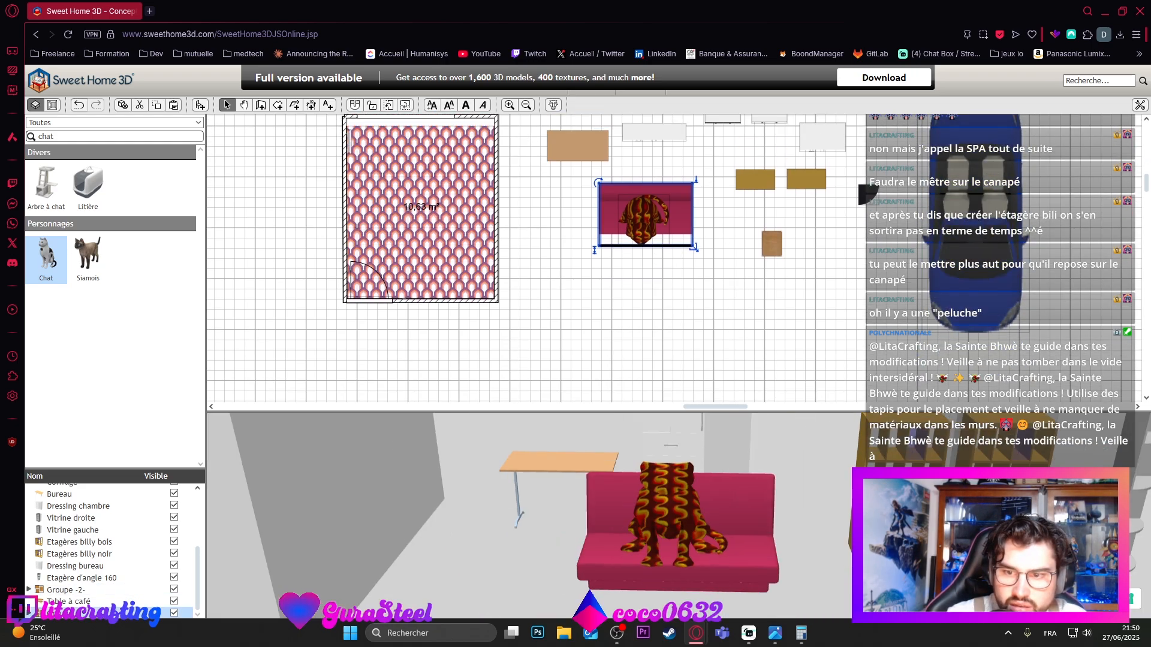
{"action": "scroll", "coordinate": [671, 509], "scroll_direction": "down", "scroll_amount": 5}
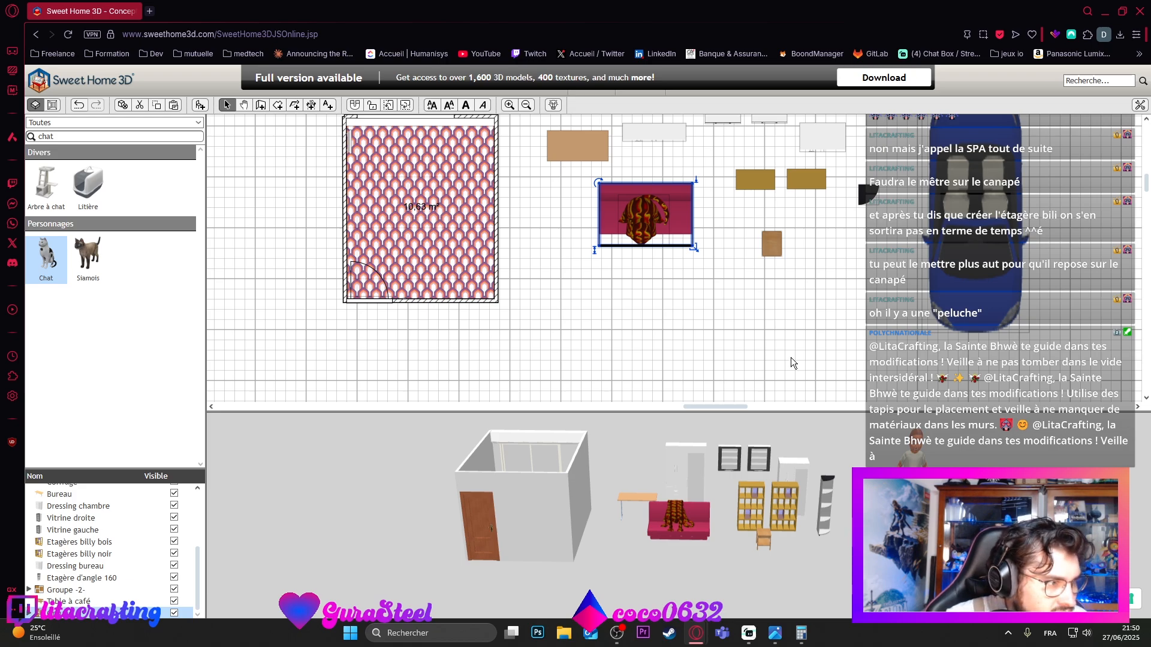
{"action": "scroll", "coordinate": [799, 305], "scroll_direction": "up", "scroll_amount": 2}
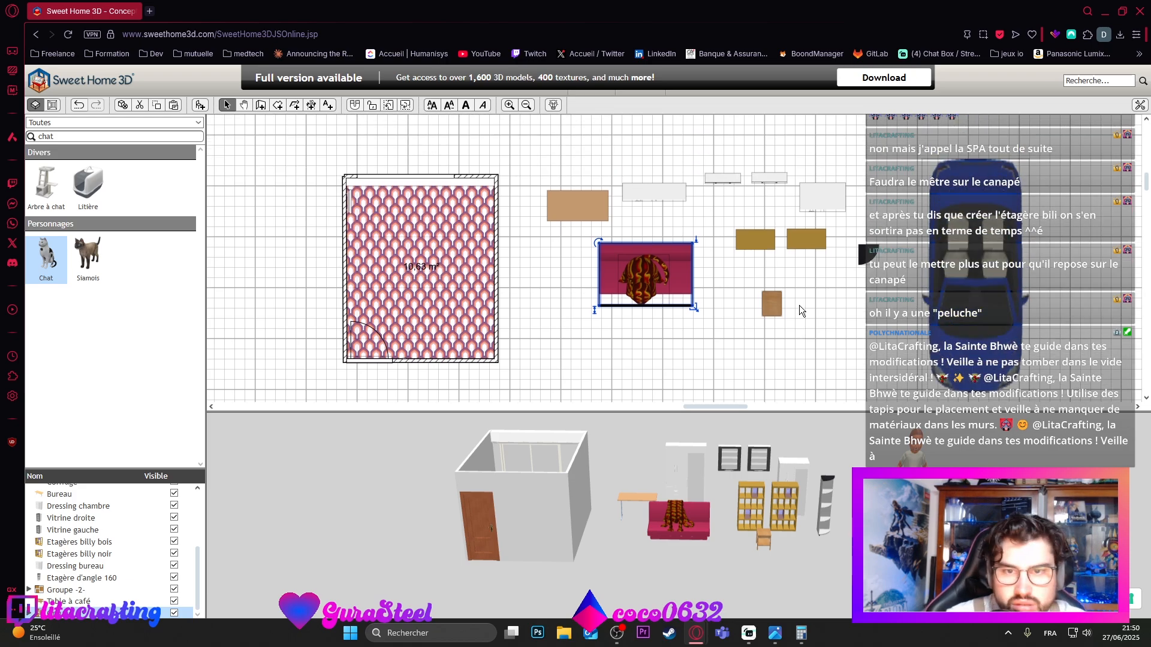
Step: Move the Bureau desk into the room against the south wall, east of the door, and view it in 3D
{"action": "left_click", "coordinate": [556, 197]}
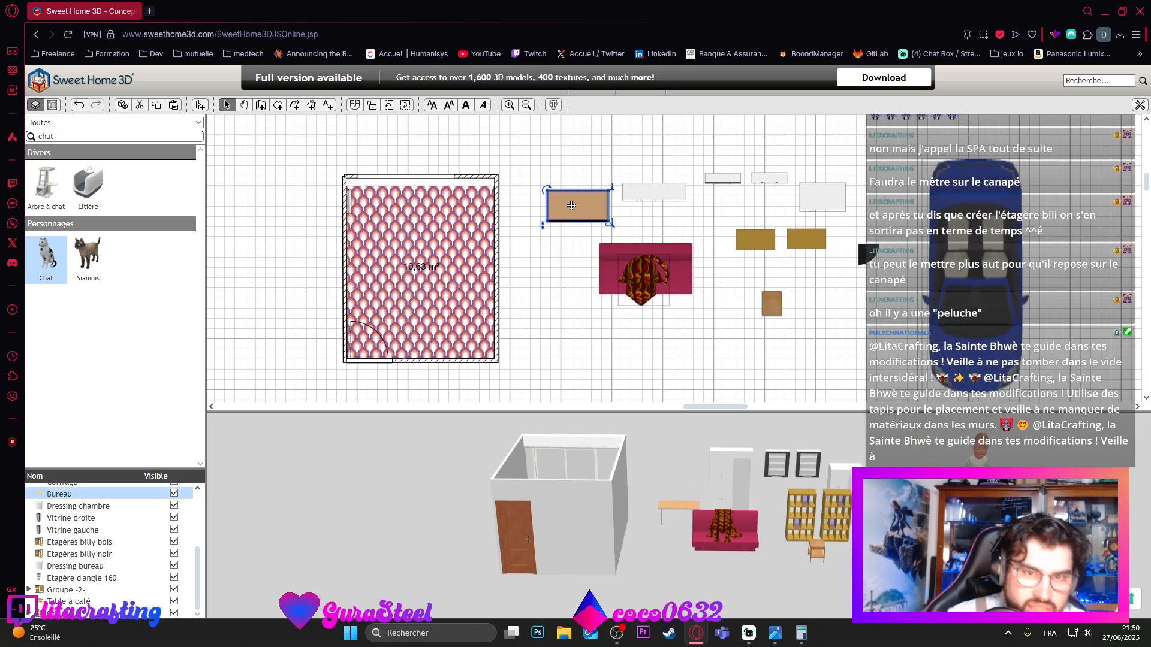
{"action": "left_click_drag", "start_coordinate": [586, 214], "coordinate": [454, 351]}
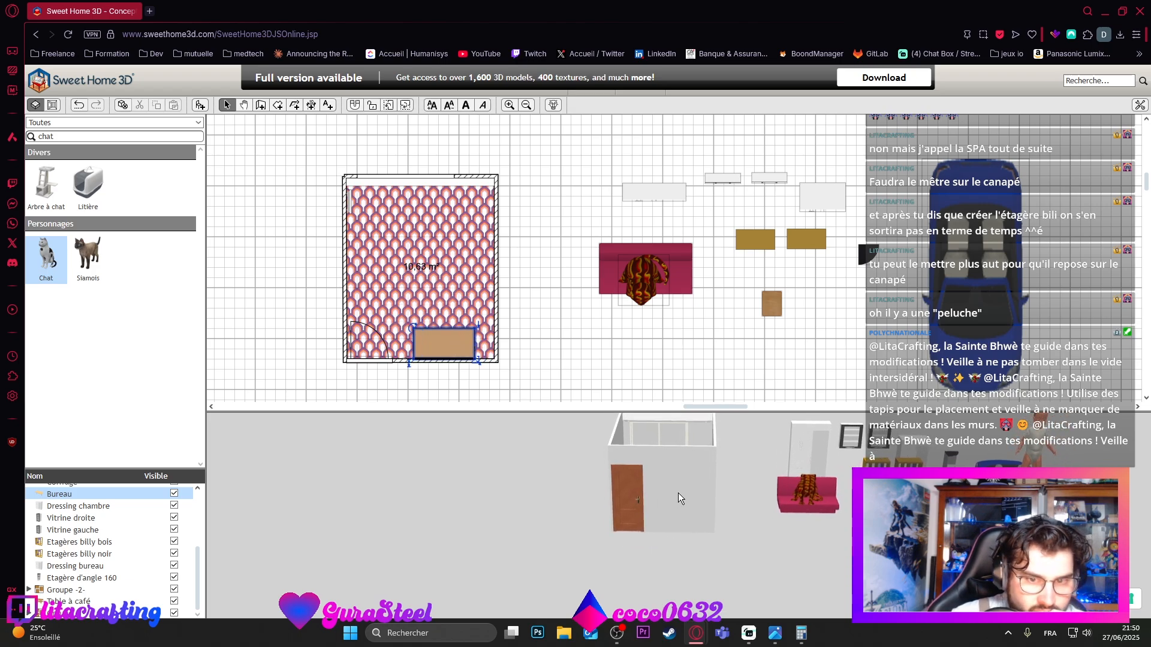
{"action": "left_click_drag", "start_coordinate": [678, 492], "coordinate": [634, 528]}
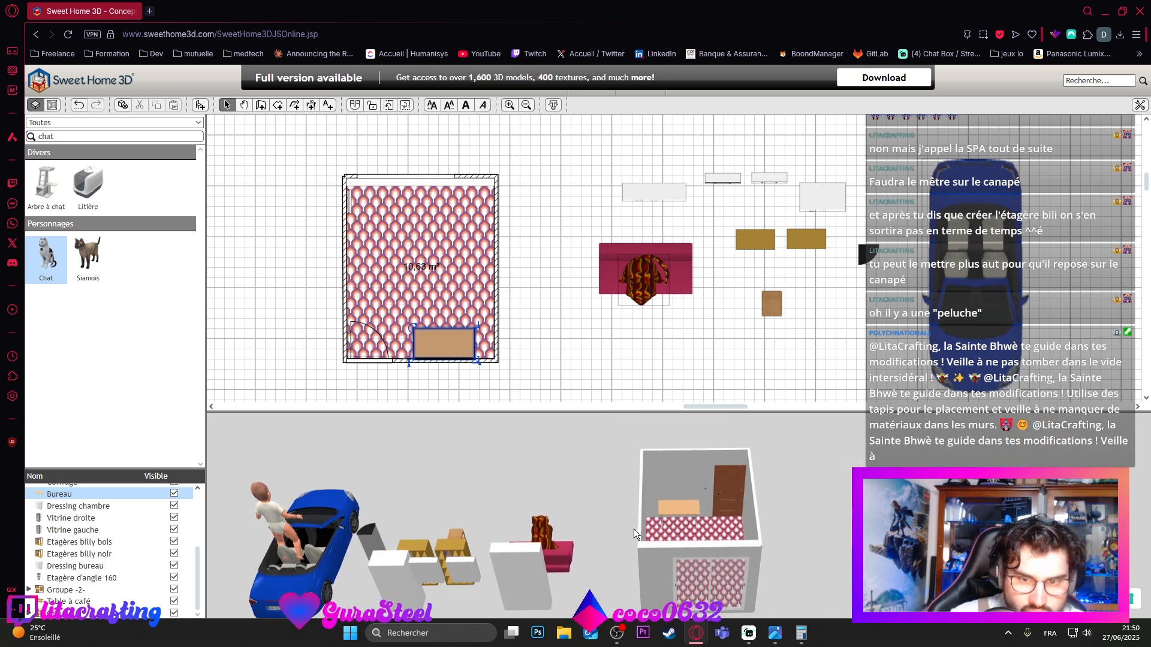
Step: Shift the Bureau desk slightly west along the south wall, towards the door
{"action": "scroll", "coordinate": [721, 520], "scroll_direction": "up", "scroll_amount": 5}
{"action": "left_click_drag", "start_coordinate": [742, 527], "coordinate": [711, 537]}
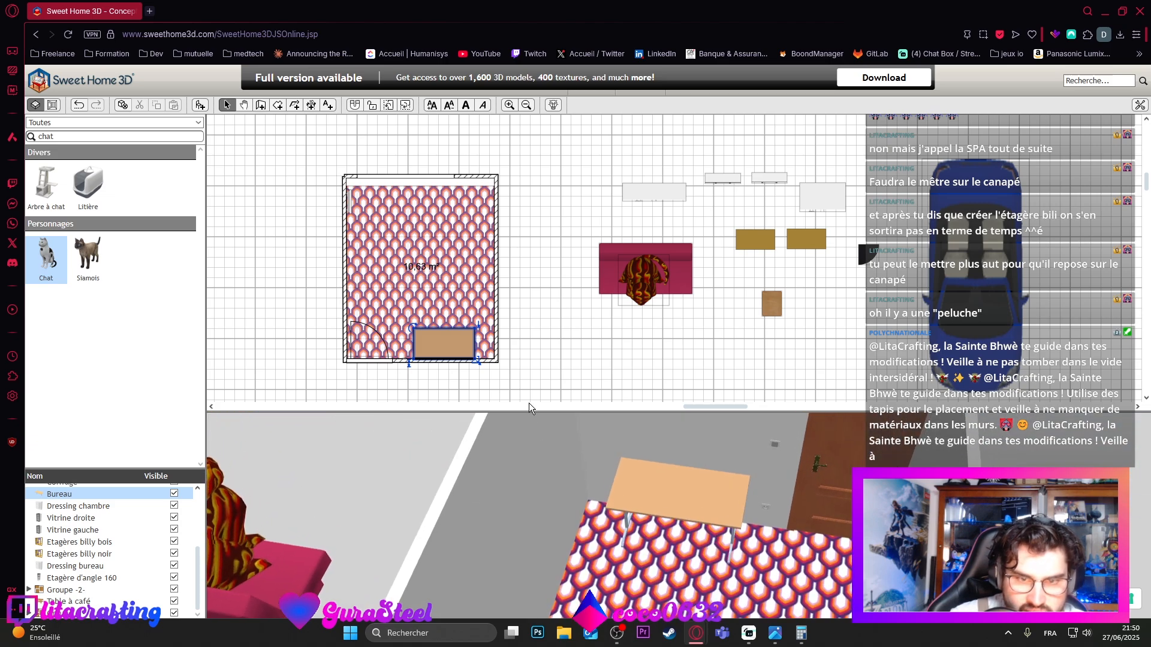
{"action": "mouse_move", "coordinate": [459, 352]}
{"action": "left_mouse_down"}
{"action": "mouse_move", "coordinate": [432, 351]}
{"action": "mouse_move", "coordinate": [454, 350]}
{"action": "left_mouse_up"}
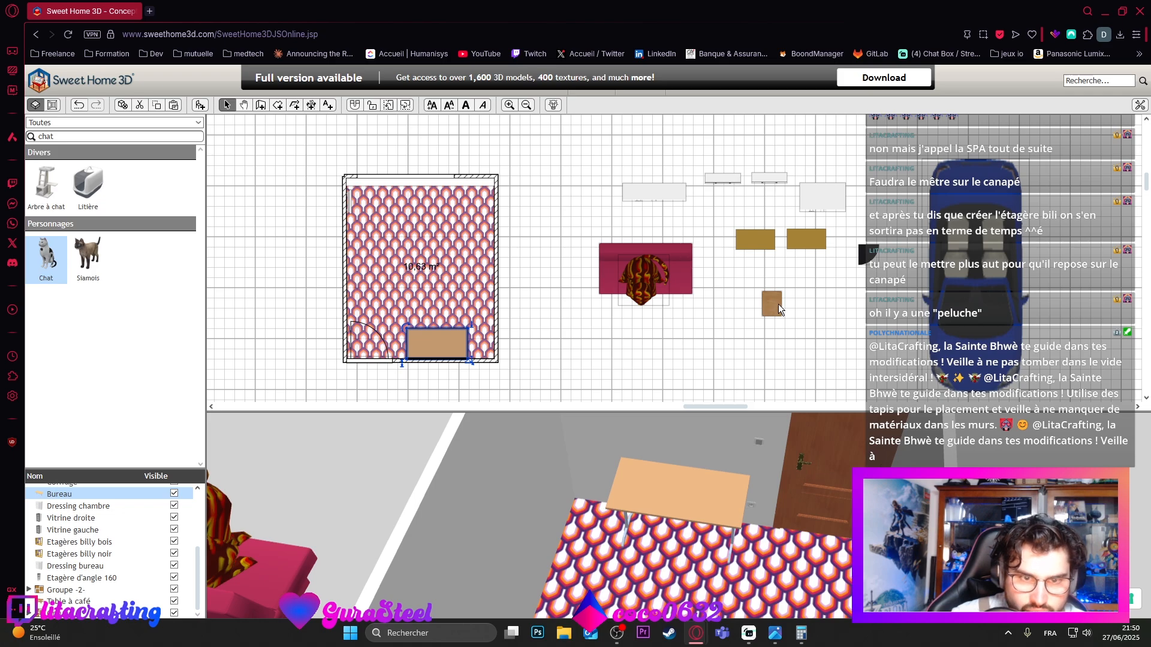
Step: Move the Table à café into the room's south-east corner, just east of the desk
{"action": "left_click_drag", "start_coordinate": [780, 309], "coordinate": [488, 349]}
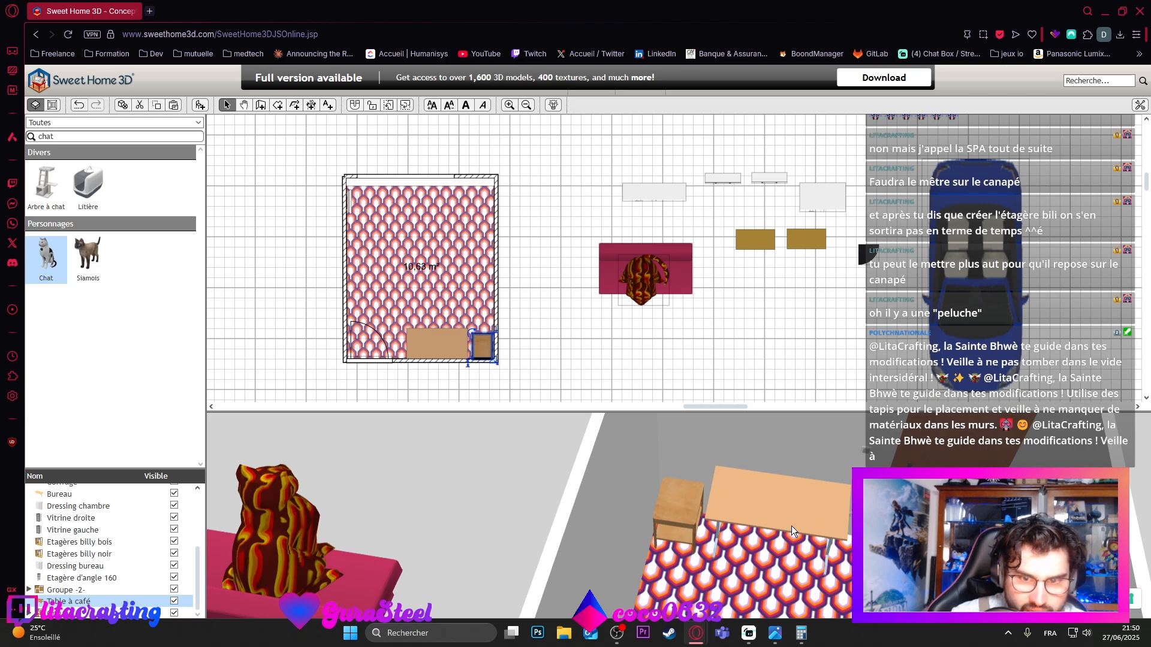
{"action": "left_click_drag", "start_coordinate": [800, 525], "coordinate": [826, 492]}
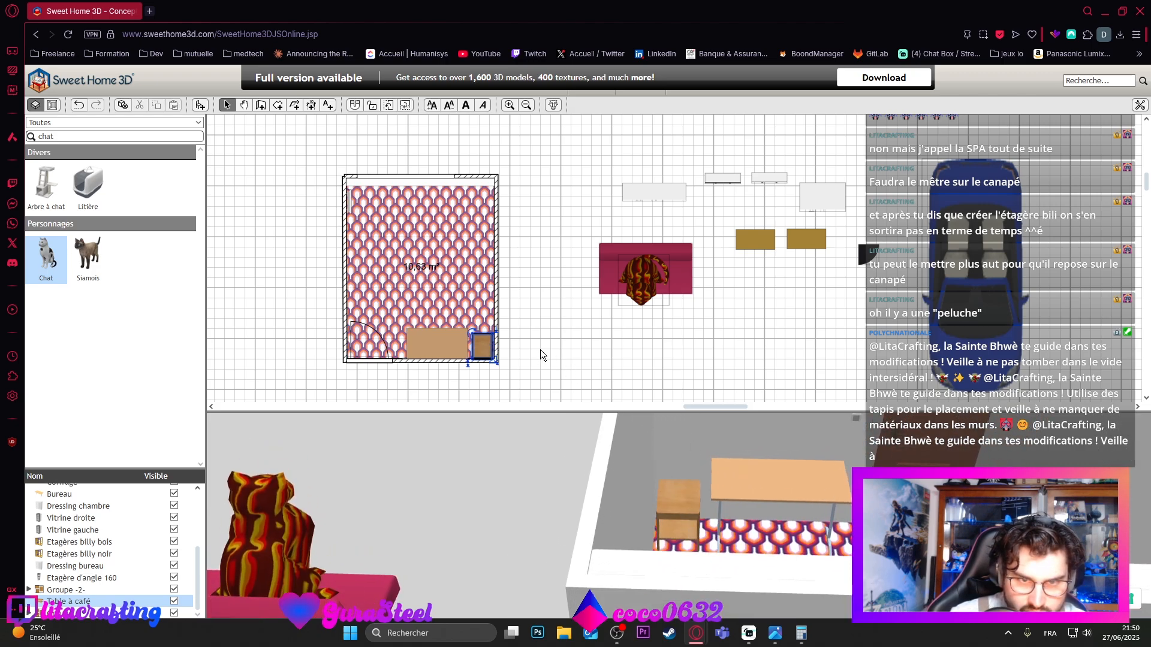
{"action": "left_click_drag", "start_coordinate": [490, 348], "coordinate": [491, 355]}
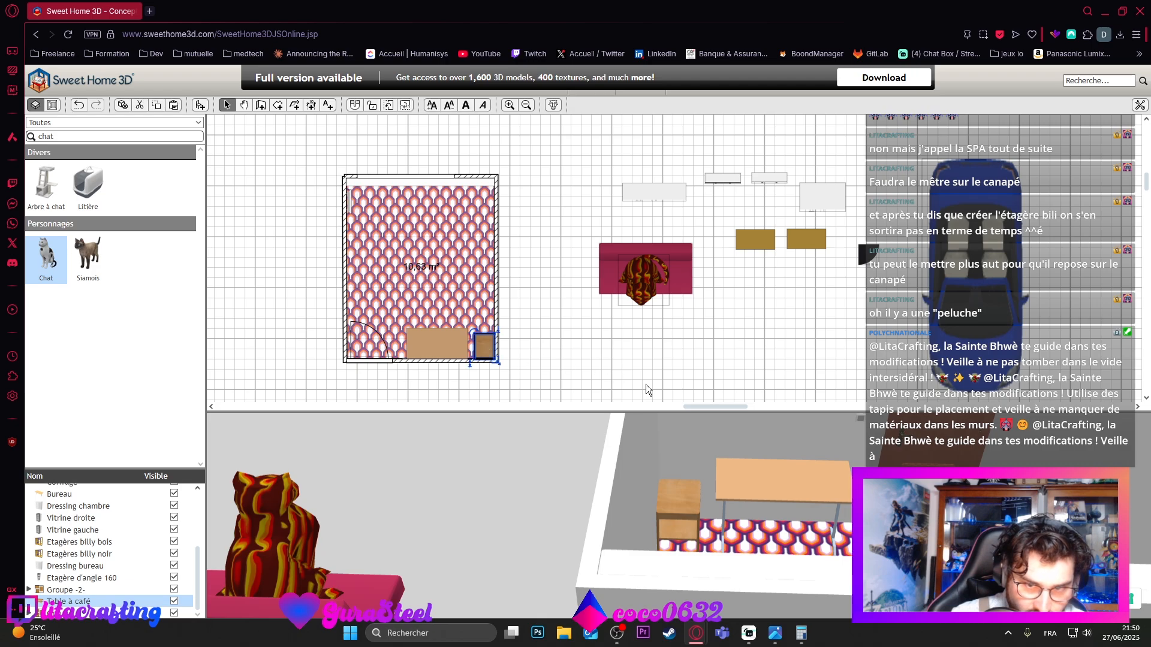
{"action": "scroll", "coordinate": [842, 475], "scroll_direction": "down", "scroll_amount": 5}
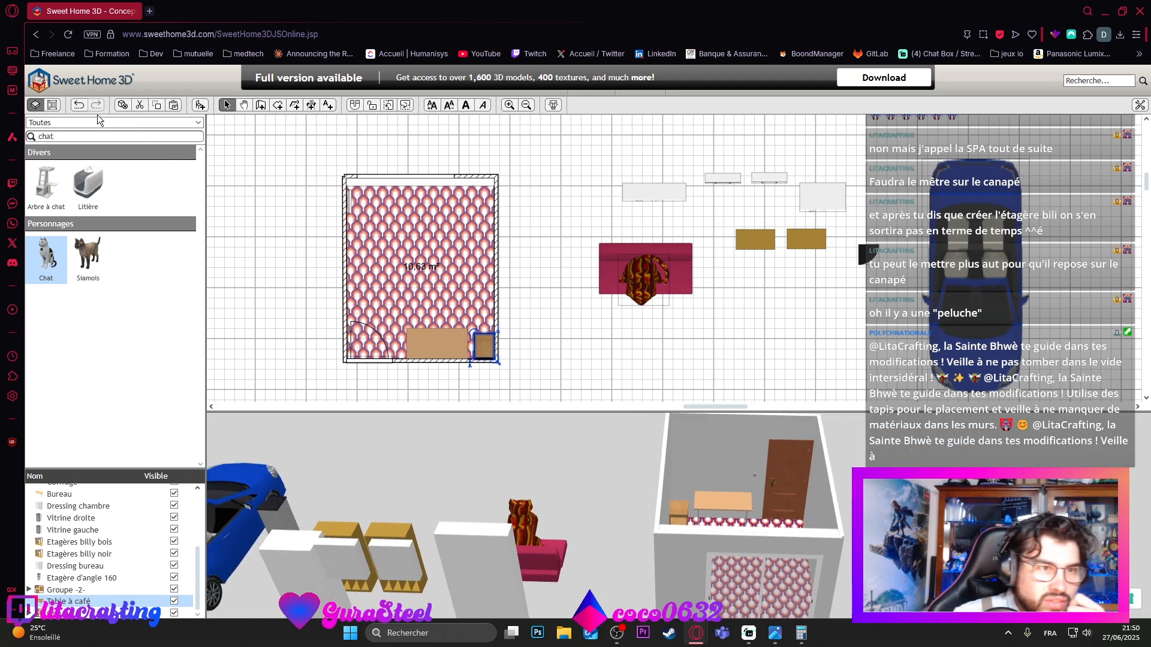
Step: Search the furniture catalogue for "trou", then clear the search to list all furniture again
{"action": "left_click", "coordinate": [87, 137]}
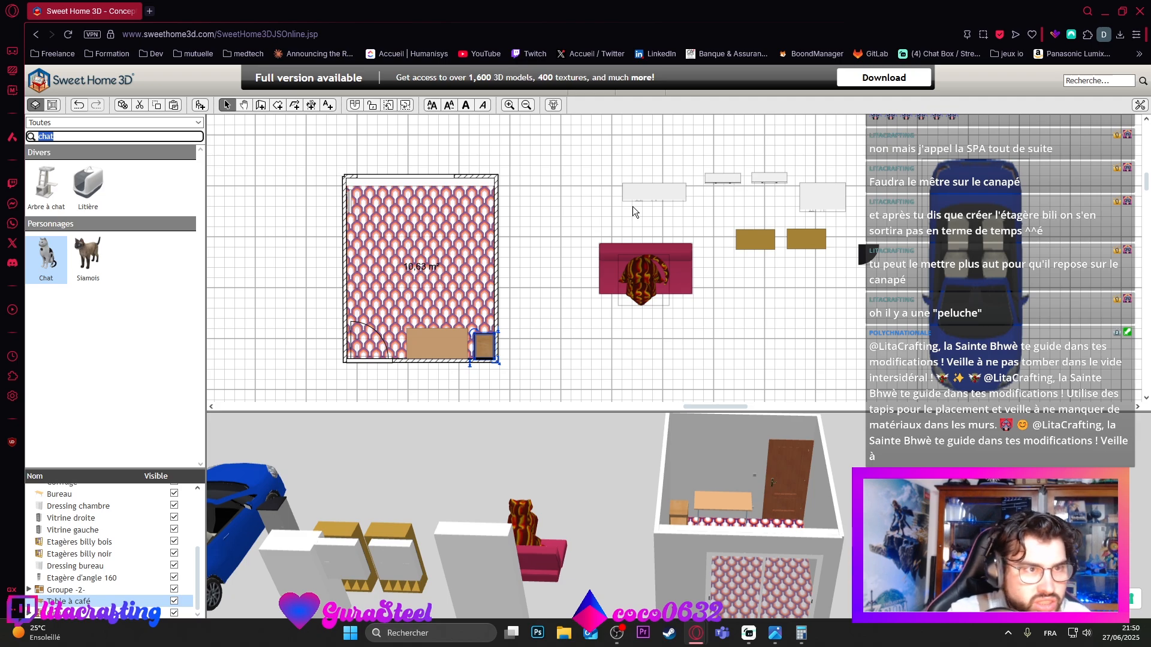
{"action": "type", "text": "trou"}
{"action": "key", "text": "BackSpace"}
{"action": "key", "text": "BackSpace"}
{"action": "key", "text": "BackSpace"}
{"action": "key", "text": "BackSpace"}
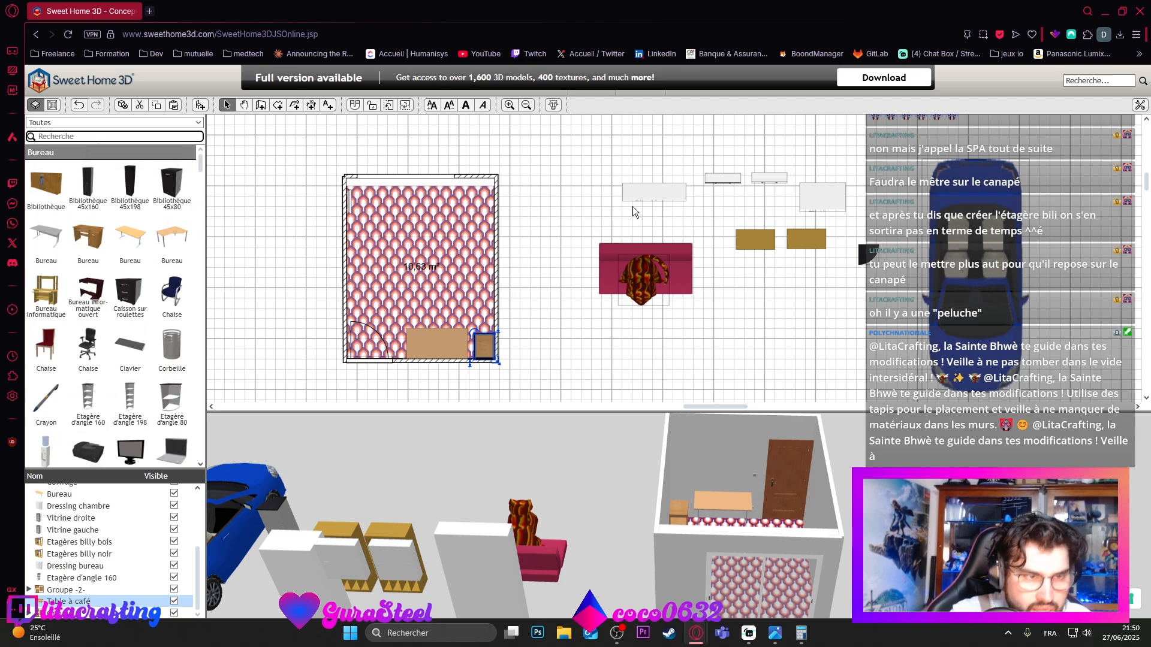
Step: Look through the full furniture catalogue, from the Bureau category through Chambre and Cuisine to Divers
{"action": "scroll", "coordinate": [132, 278], "scroll_direction": "down", "scroll_amount": 10}
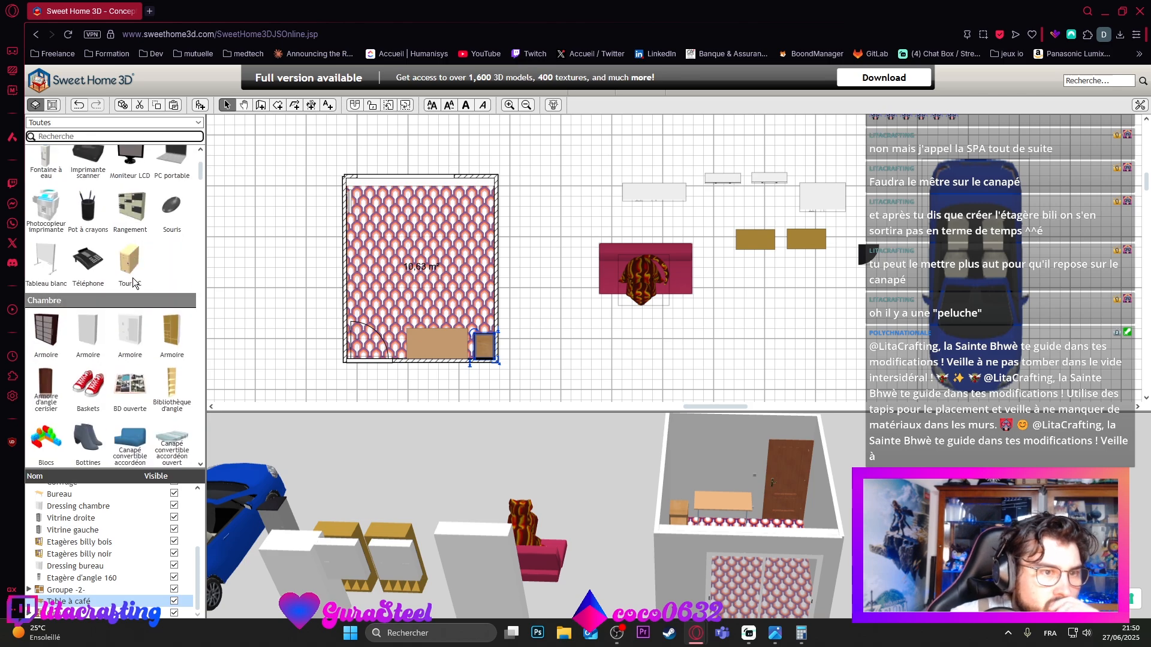
{"action": "scroll", "coordinate": [102, 288], "scroll_direction": "down", "scroll_amount": 4}
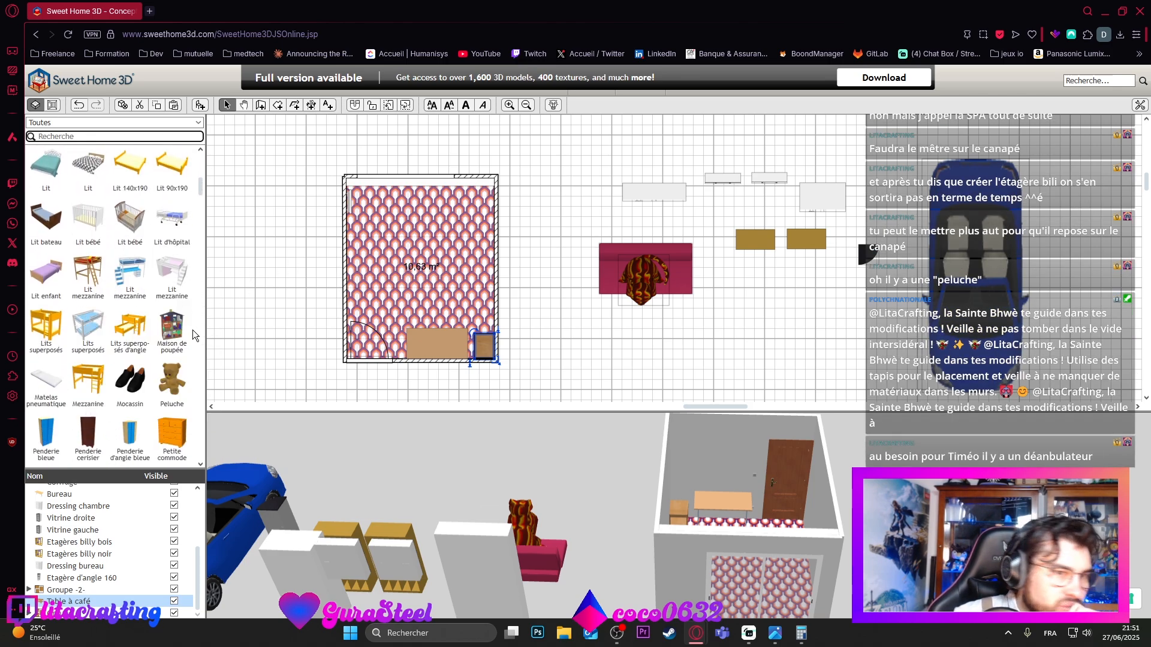
{"action": "scroll", "coordinate": [132, 307], "scroll_direction": "down", "scroll_amount": 6}
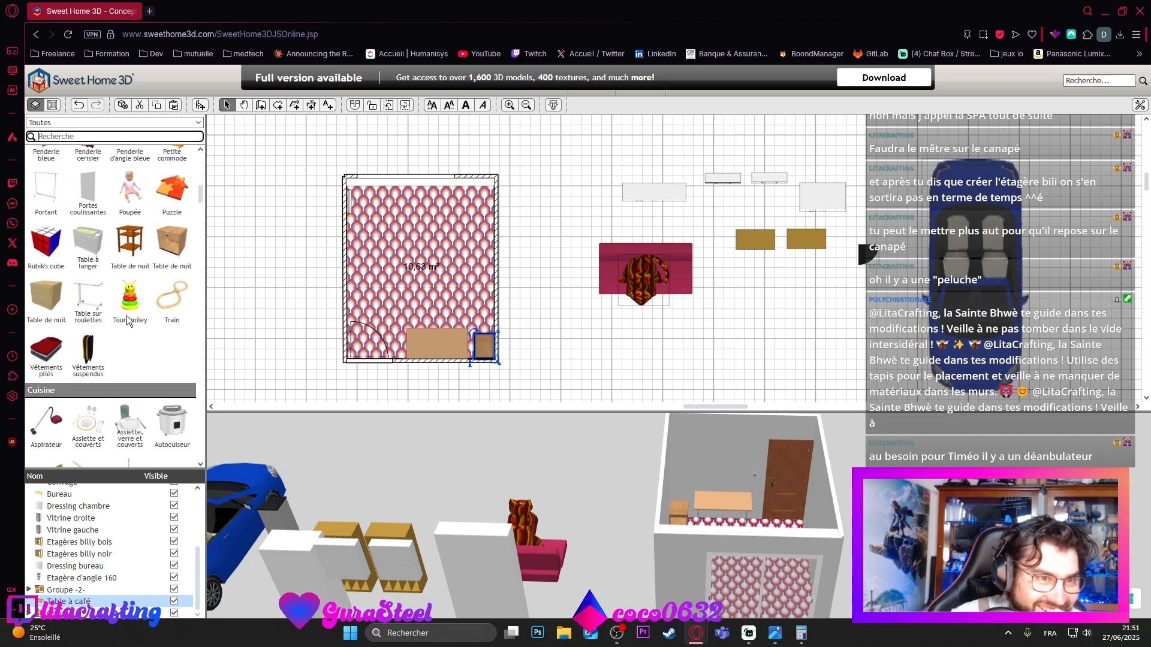
{"action": "scroll", "coordinate": [115, 307], "scroll_direction": "down", "scroll_amount": 5}
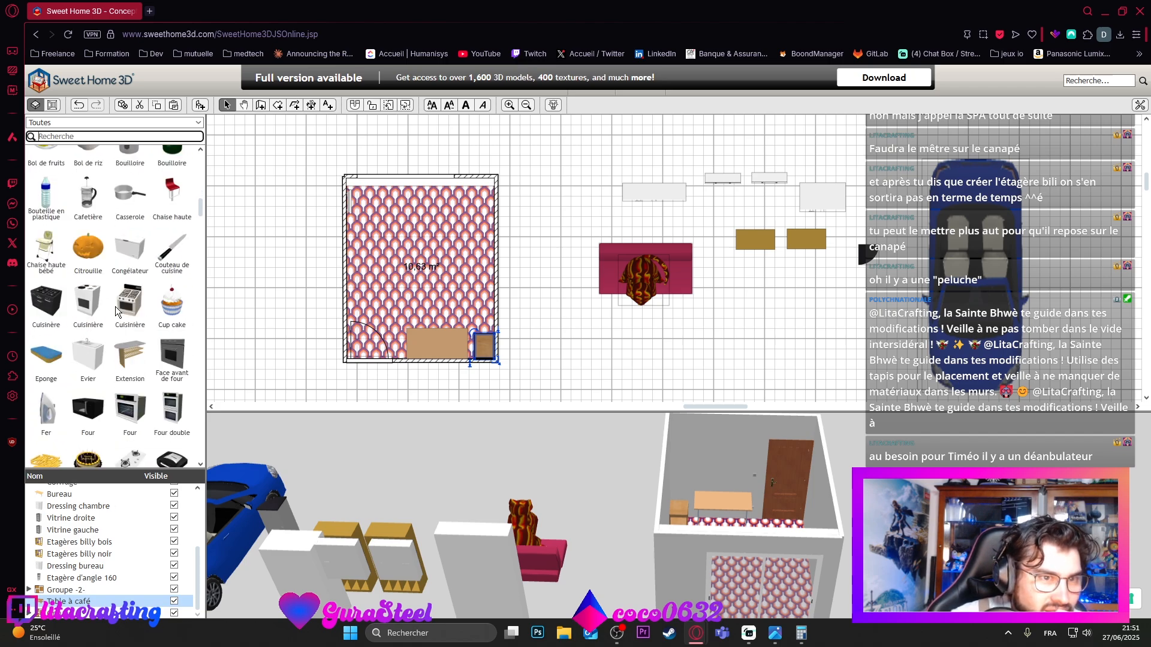
{"action": "scroll", "coordinate": [115, 306], "scroll_direction": "down", "scroll_amount": 3}
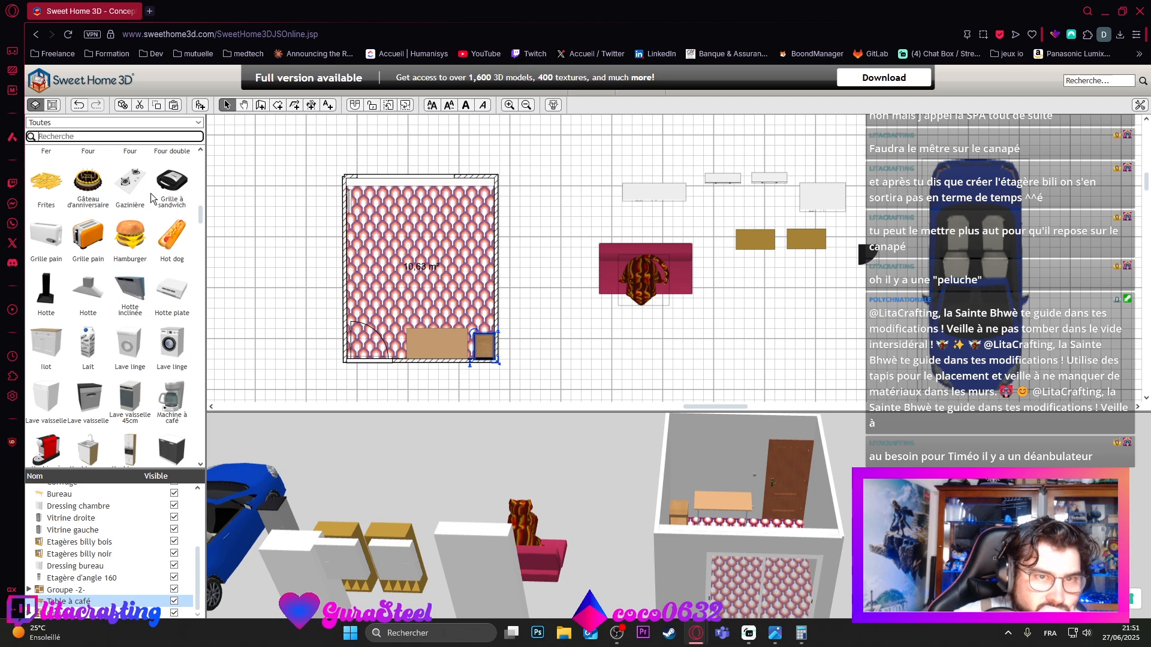
{"action": "scroll", "coordinate": [172, 201], "scroll_direction": "down", "scroll_amount": 6}
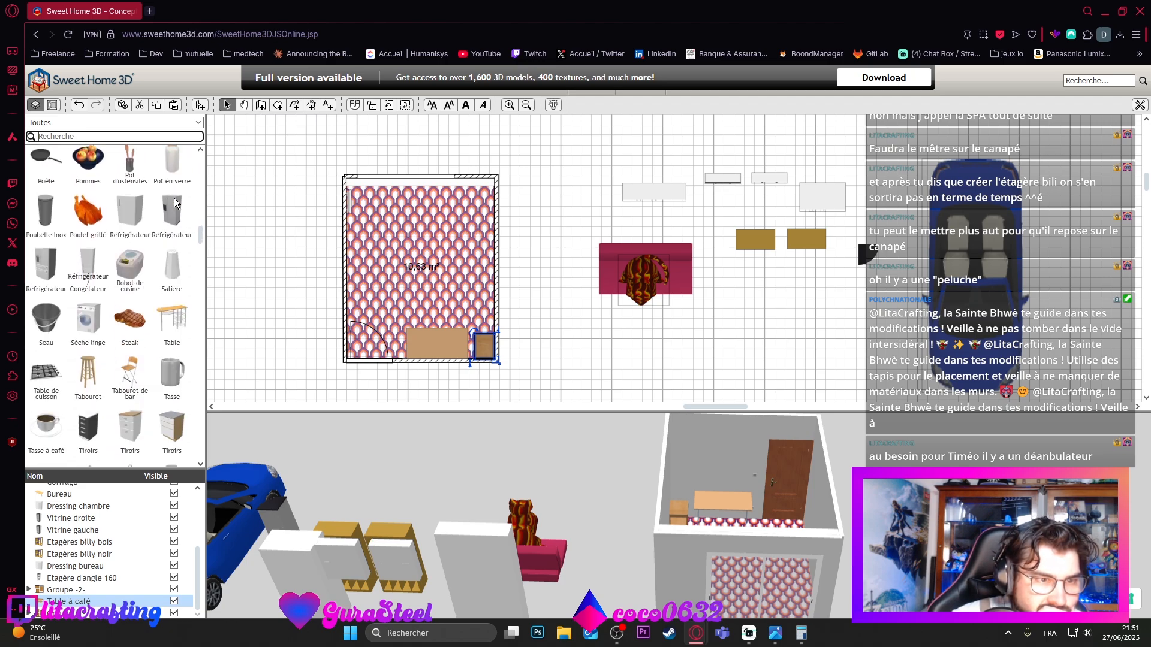
{"action": "scroll", "coordinate": [174, 201], "scroll_direction": "down", "scroll_amount": 10}
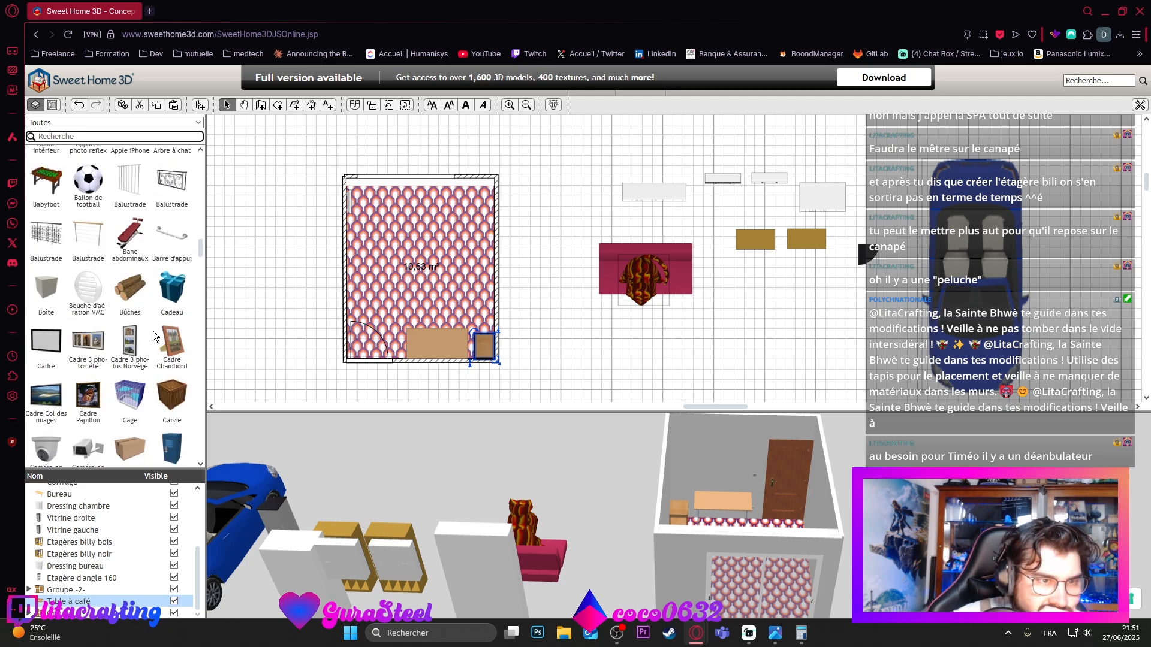
{"action": "scroll", "coordinate": [150, 318], "scroll_direction": "down", "scroll_amount": 7}
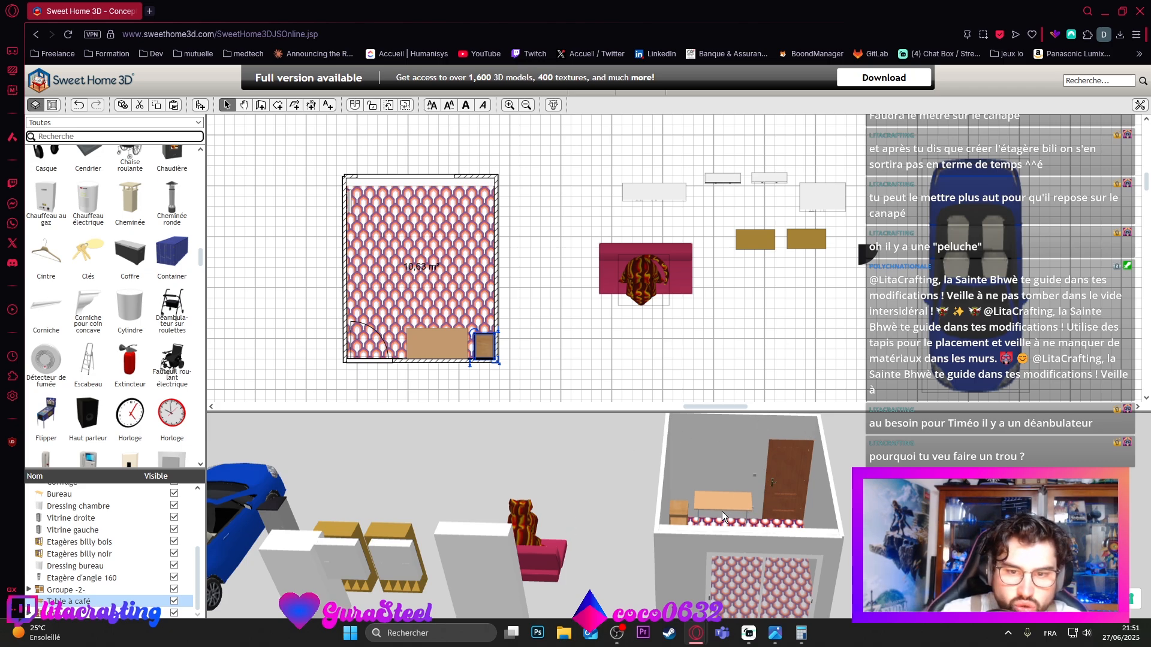
Step: Swap the two pieces on the south wall, with the desk in the south-east corner and the Table à café west of it
{"action": "left_click_drag", "start_coordinate": [479, 355], "coordinate": [419, 350]}
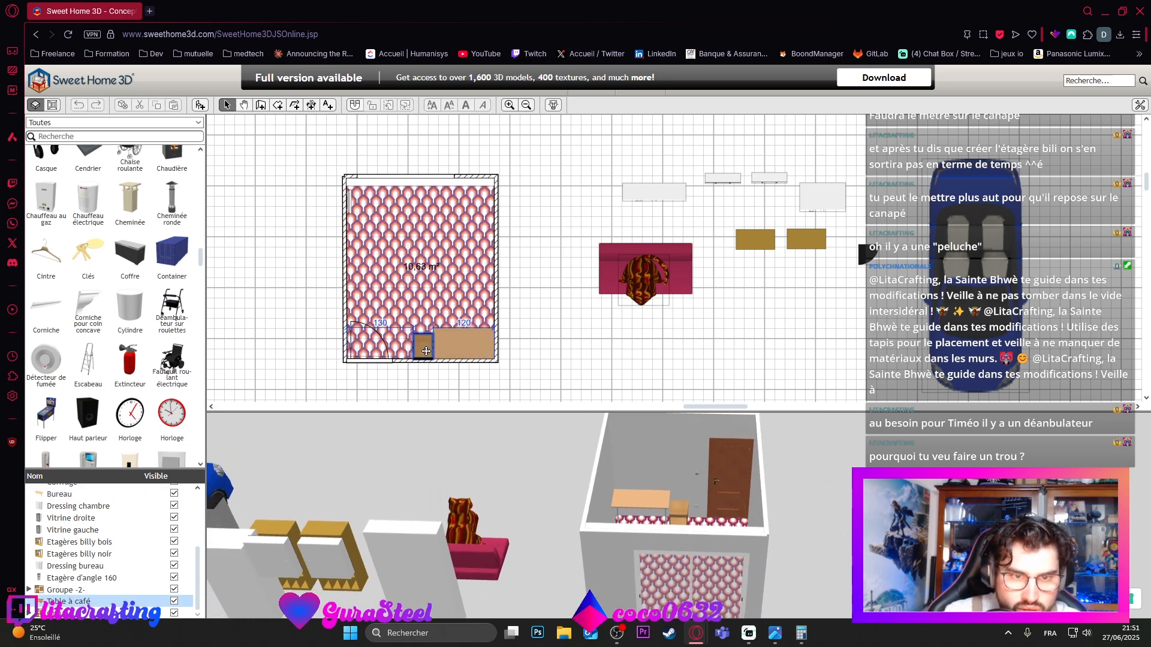
{"action": "left_click", "coordinate": [462, 351]}
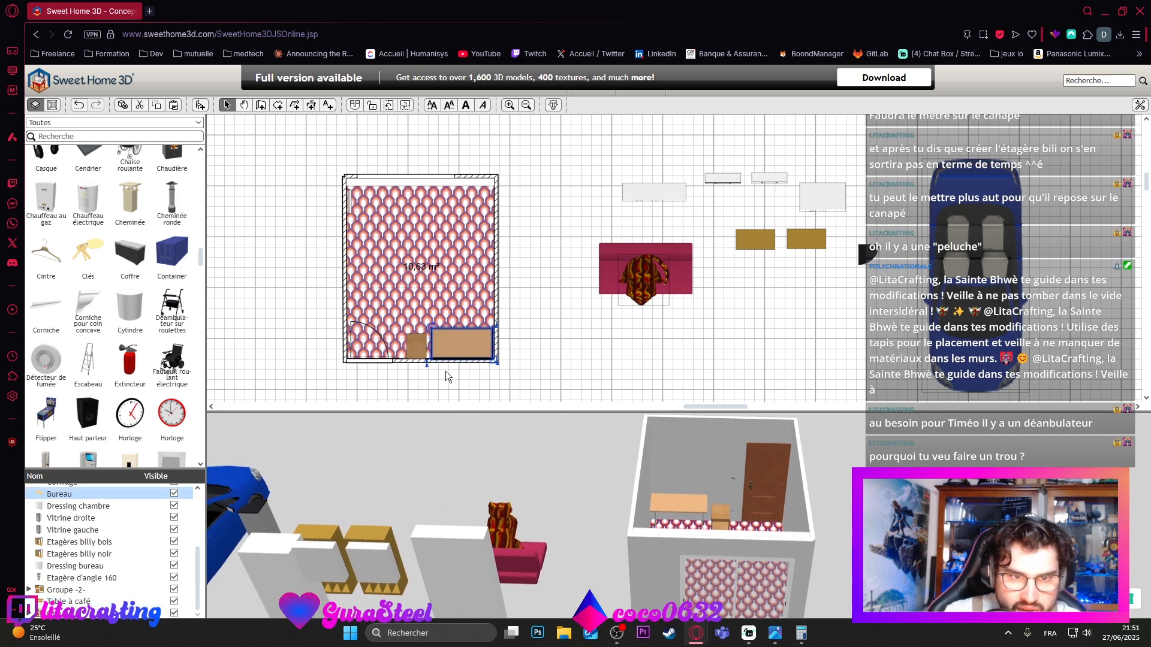
{"action": "left_click", "coordinate": [420, 349]}
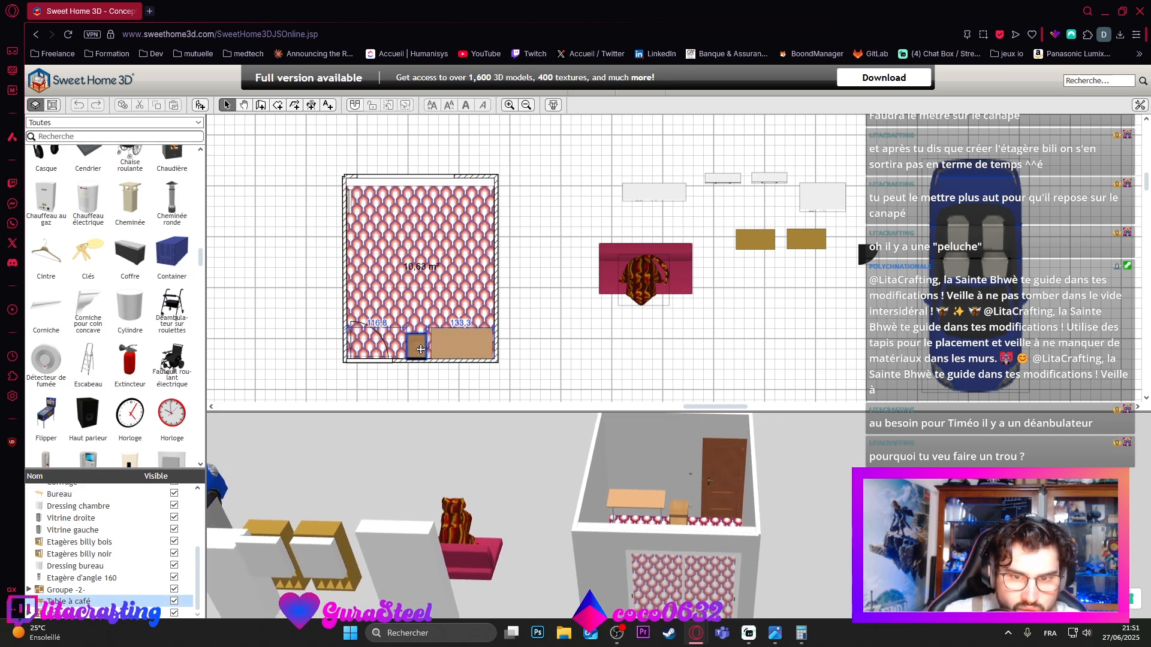
{"action": "left_click_drag", "start_coordinate": [420, 349], "coordinate": [421, 352]}
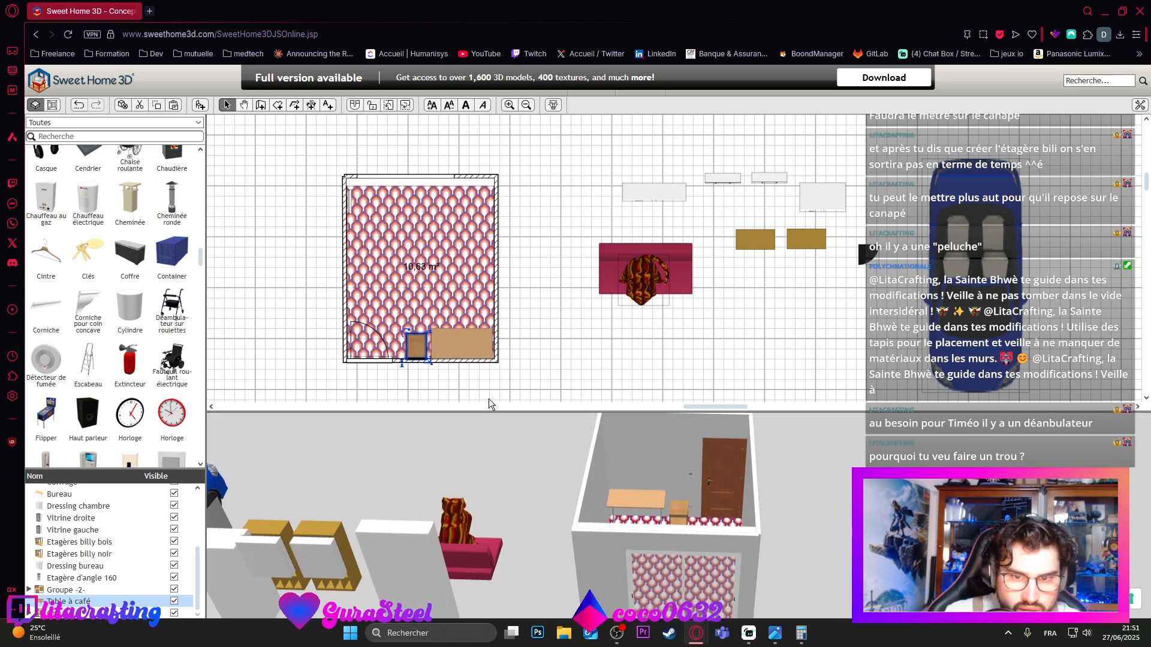
{"action": "scroll", "coordinate": [696, 540], "scroll_direction": "up", "scroll_amount": 5}
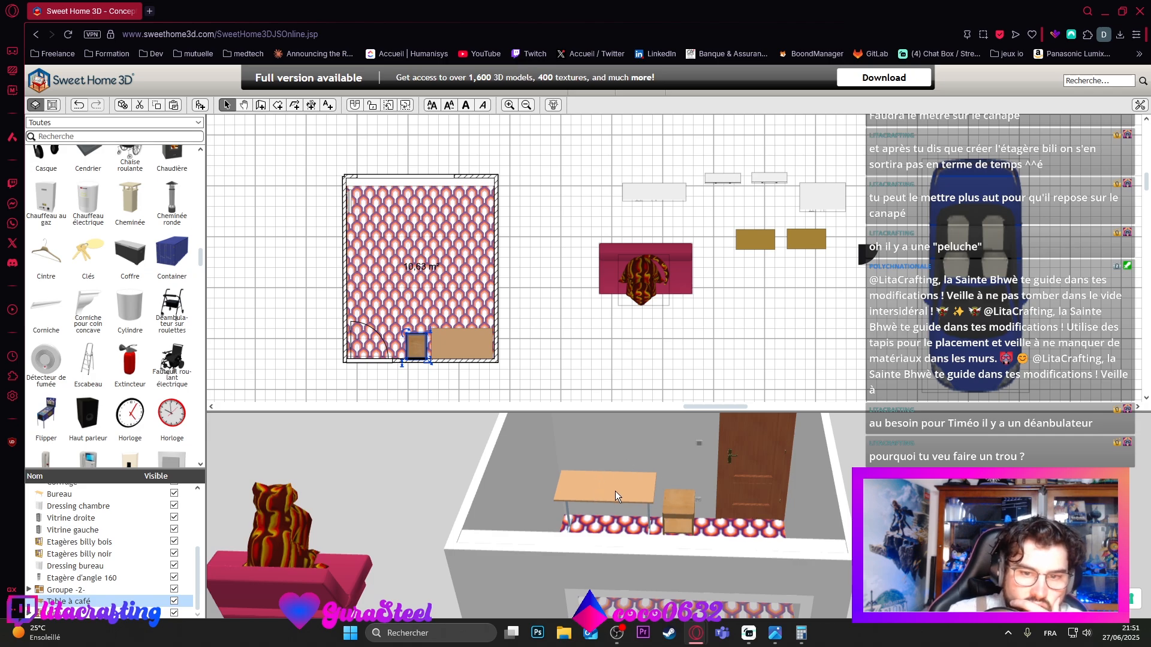
Step: Move the Bureau desk slightly north so a small gap separates it from the south wall, and check it in 3D
{"action": "left_click", "coordinate": [462, 343]}
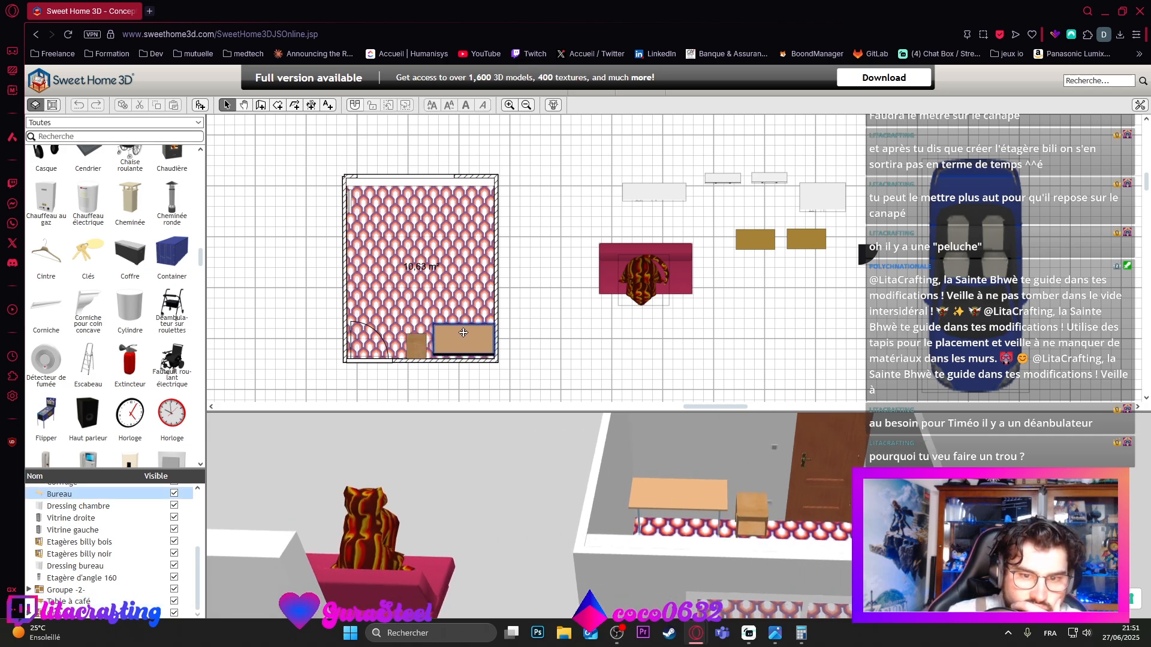
{"action": "left_click_drag", "start_coordinate": [462, 332], "coordinate": [460, 332]}
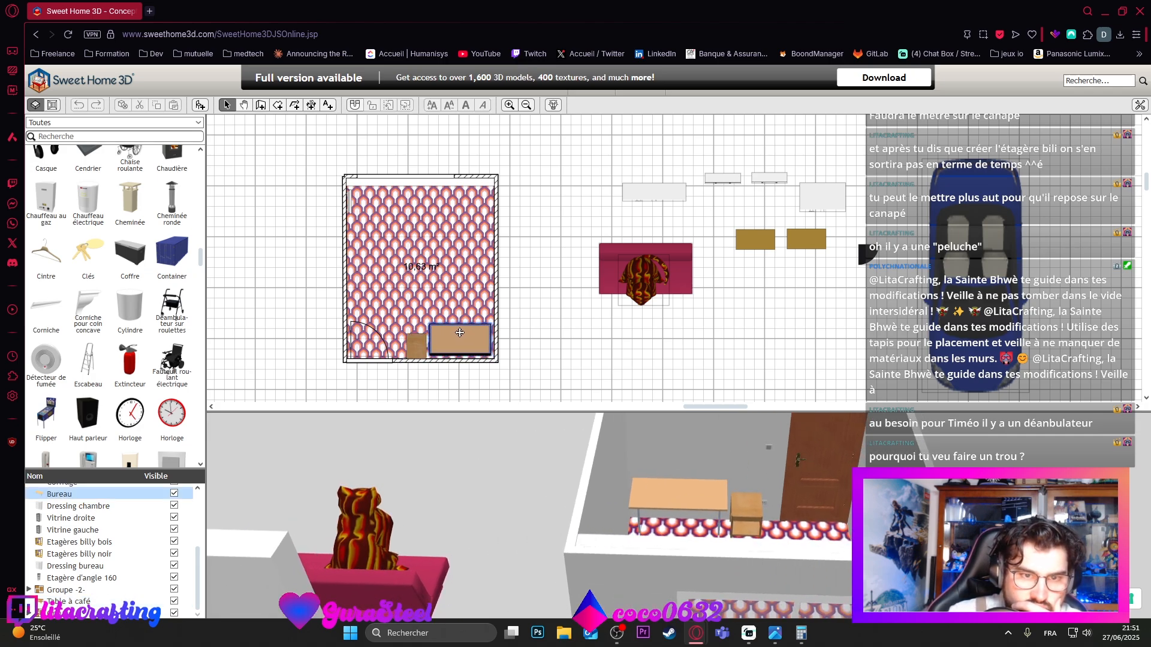
{"action": "scroll", "coordinate": [728, 497], "scroll_direction": "up", "scroll_amount": 6}
{"action": "scroll", "coordinate": [729, 500], "scroll_direction": "down", "scroll_amount": 4}
{"action": "left_click_drag", "start_coordinate": [800, 504], "coordinate": [635, 540]}
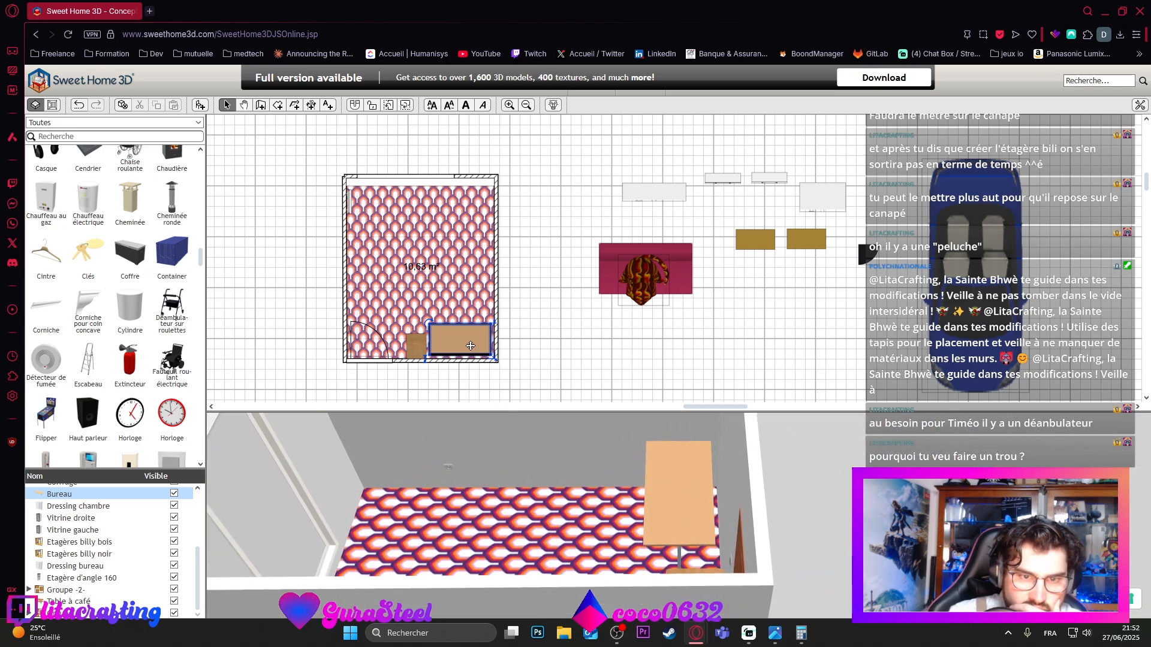
{"action": "left_click_drag", "start_coordinate": [471, 345], "coordinate": [471, 346]}
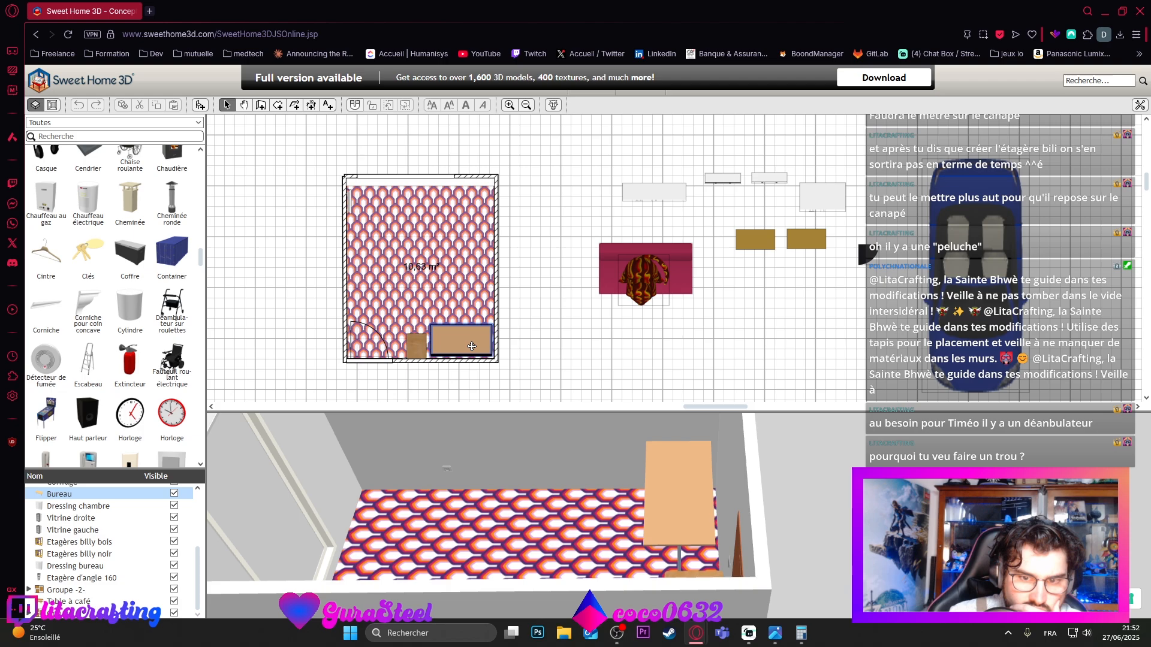
{"action": "left_click_drag", "start_coordinate": [471, 346], "coordinate": [471, 347]}
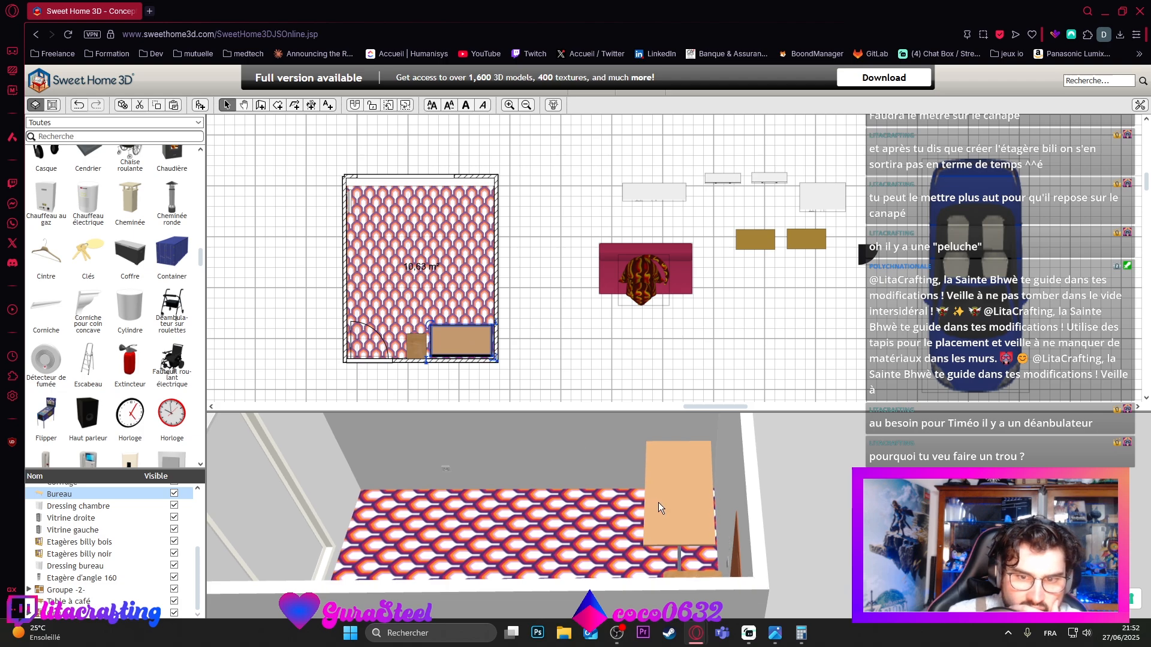
{"action": "left_click_drag", "start_coordinate": [658, 503], "coordinate": [639, 568]}
Step: Move the Table à café slightly north-east, off the south wall and up against the desk's west side
{"action": "left_click", "coordinate": [490, 296]}
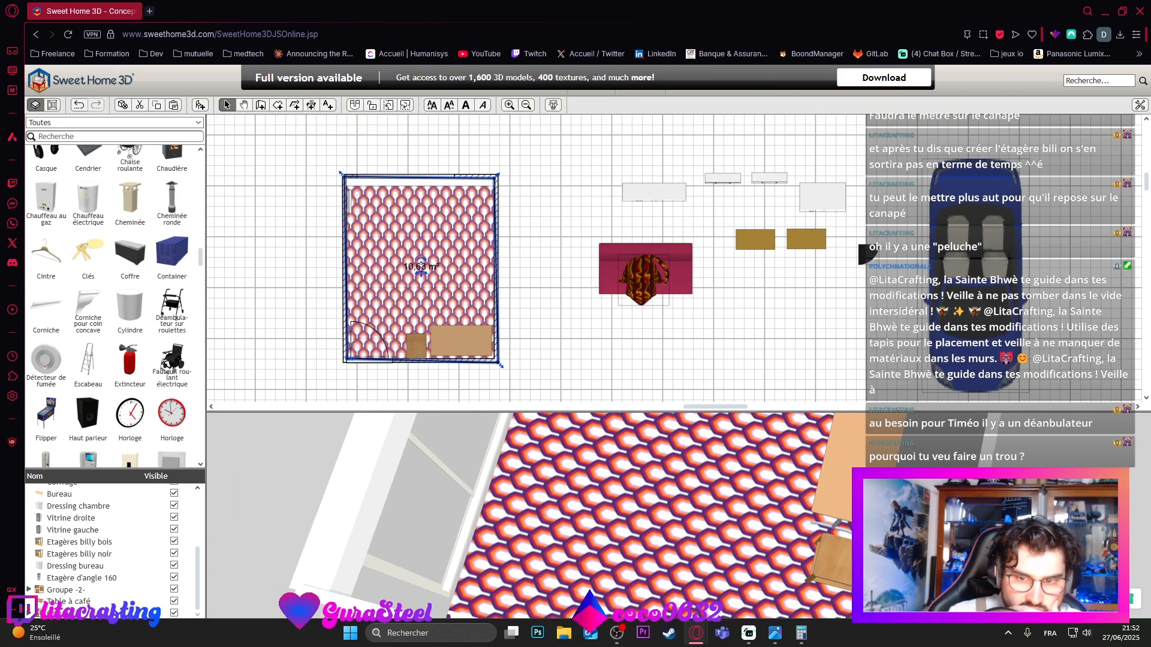
{"action": "left_click_drag", "start_coordinate": [779, 527], "coordinate": [566, 384]}
{"action": "left_click", "coordinate": [417, 346]}
{"action": "left_click_drag", "start_coordinate": [416, 346], "coordinate": [418, 344]}
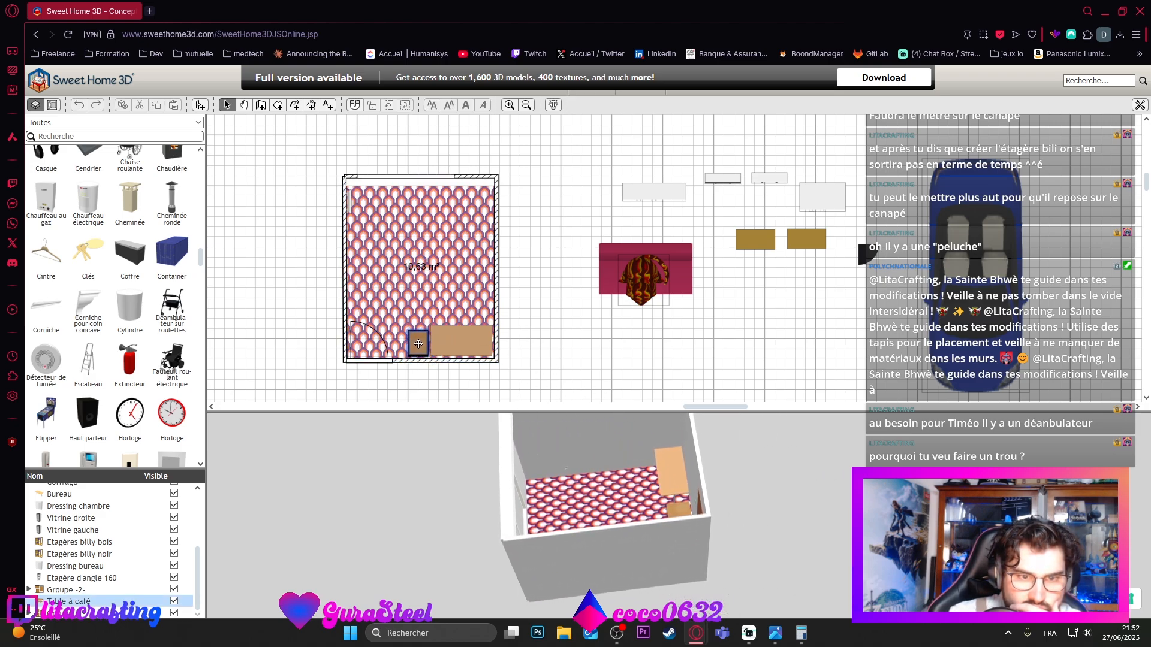
{"action": "left_click_drag", "start_coordinate": [719, 539], "coordinate": [693, 556]}
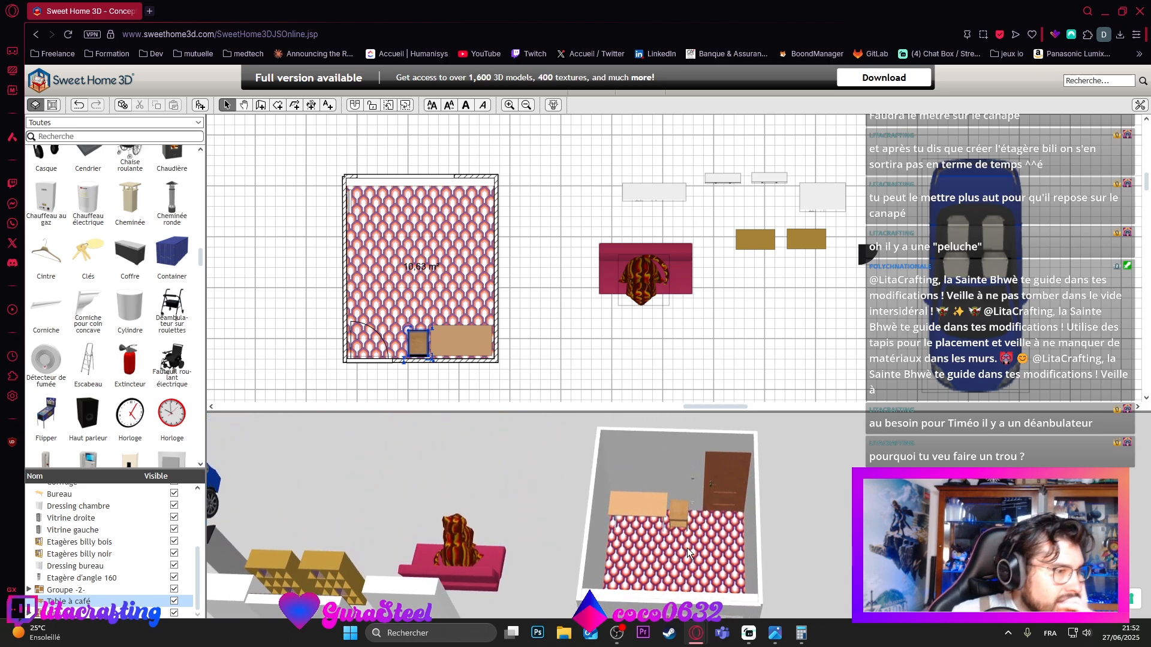
{"action": "left_click_drag", "start_coordinate": [667, 541], "coordinate": [636, 521]}
Step: Search the catalogue for "chaise" and place two of the wheeled office chairs side by side south-east of the sofa
{"action": "left_click", "coordinate": [132, 141]}
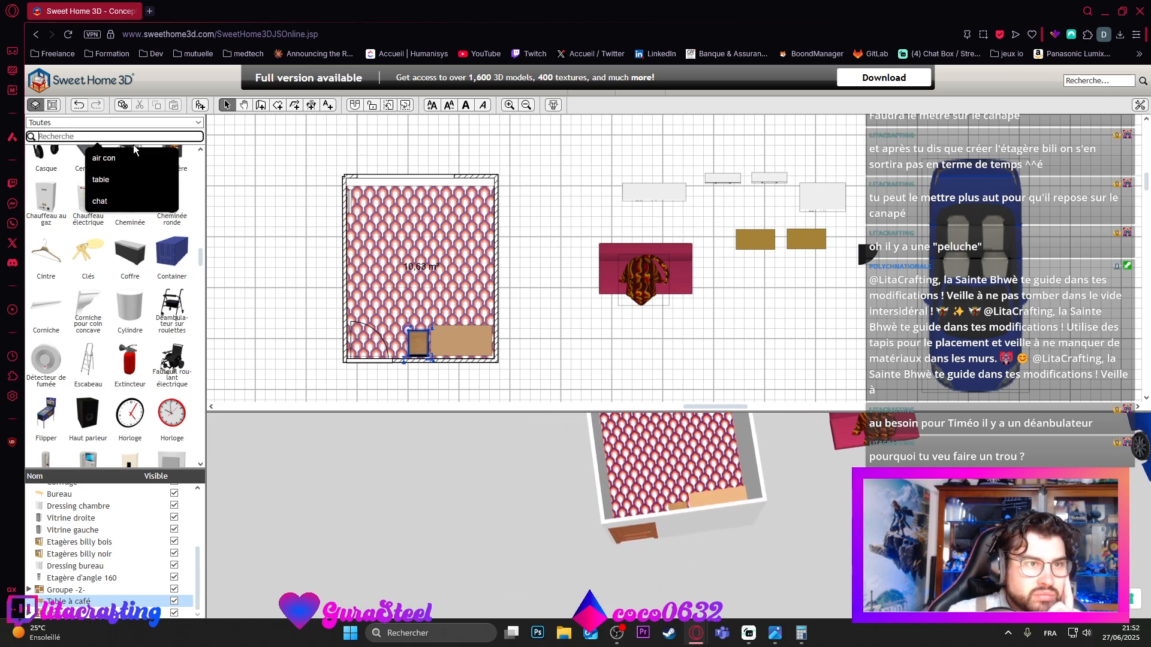
{"action": "type", "text": "chaise"}
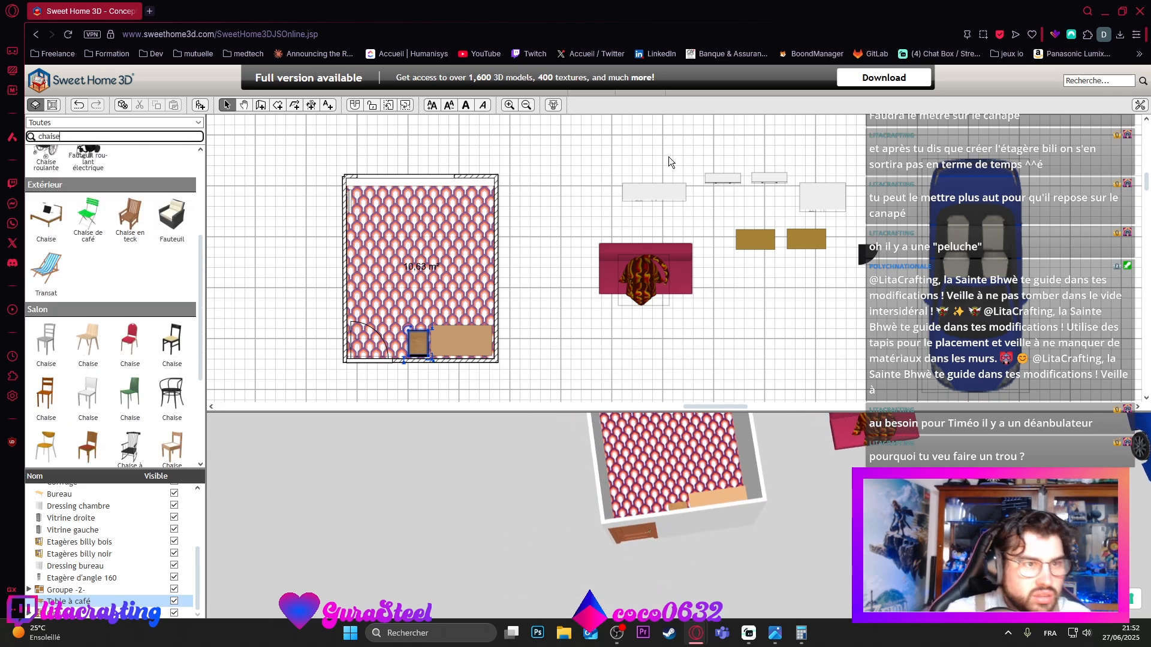
{"action": "scroll", "coordinate": [121, 262], "scroll_direction": "up", "scroll_amount": 3}
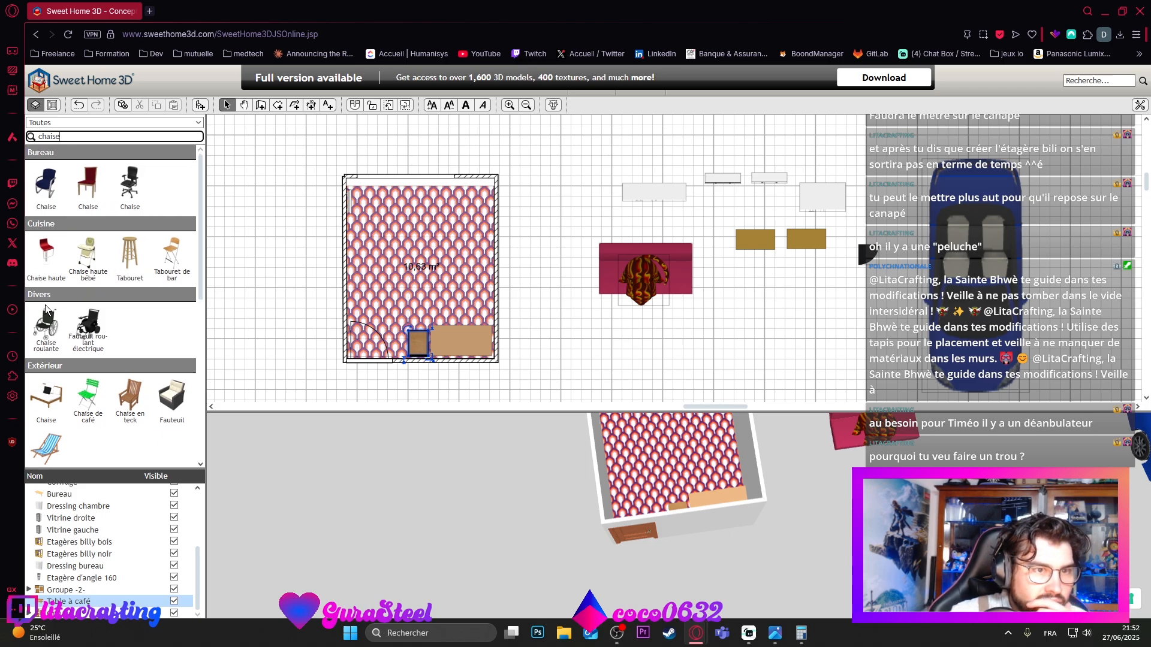
{"action": "scroll", "coordinate": [74, 301], "scroll_direction": "down", "scroll_amount": 10}
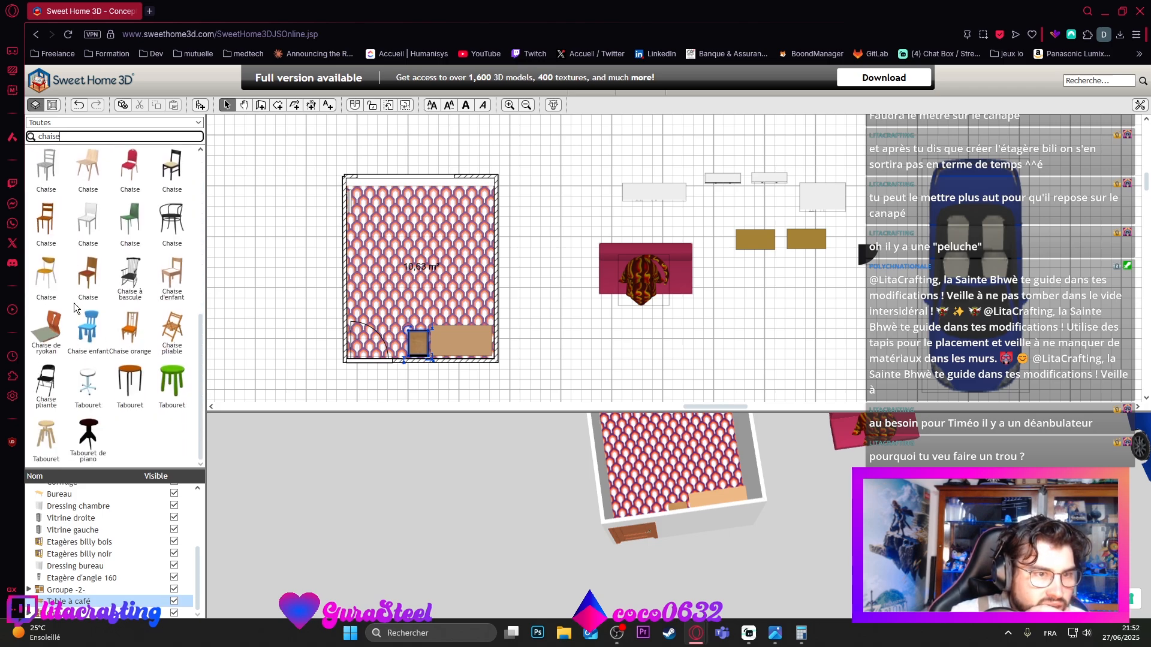
{"action": "scroll", "coordinate": [126, 288], "scroll_direction": "up", "scroll_amount": 10}
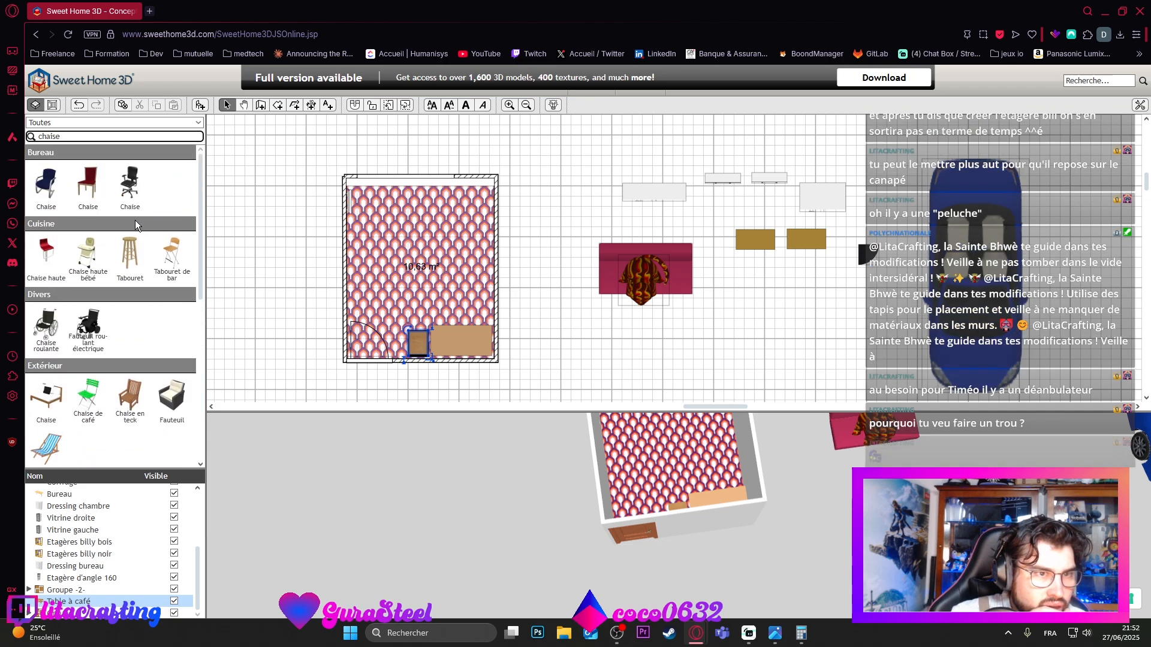
{"action": "left_click", "coordinate": [129, 187]}
{"action": "left_click_drag", "start_coordinate": [129, 187], "coordinate": [708, 368]}
{"action": "left_click_drag", "start_coordinate": [128, 187], "coordinate": [715, 350]}
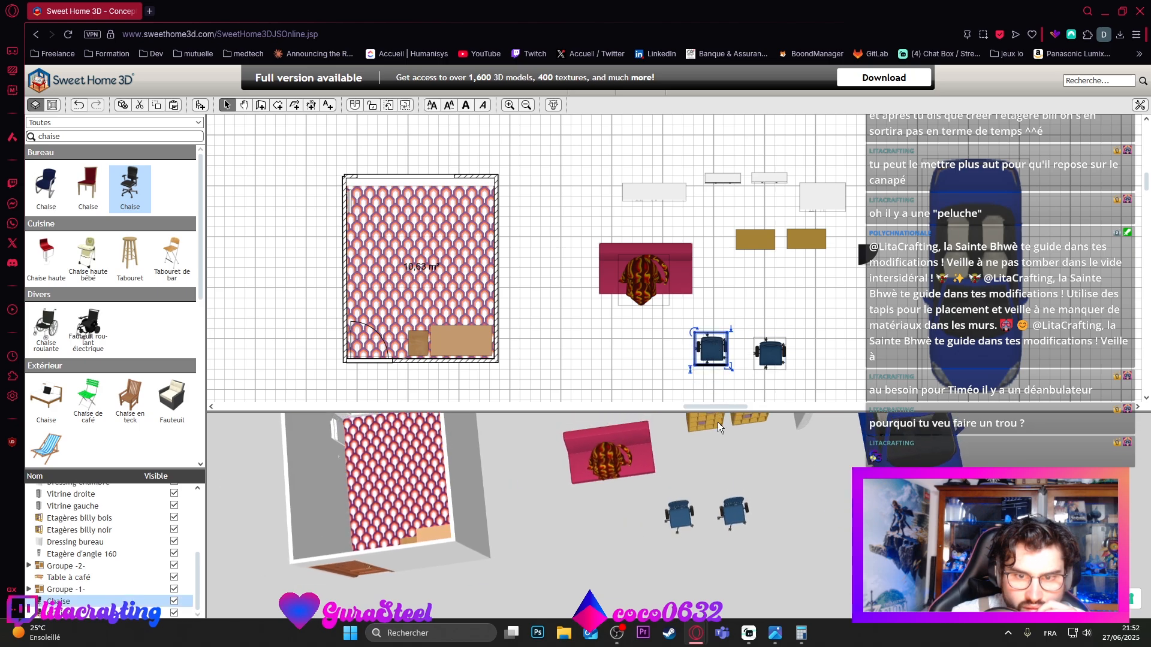
Step: Move both office chairs into the room and line them up side by side along the desk's north edge
{"action": "left_click_drag", "start_coordinate": [706, 528], "coordinate": [670, 416]}
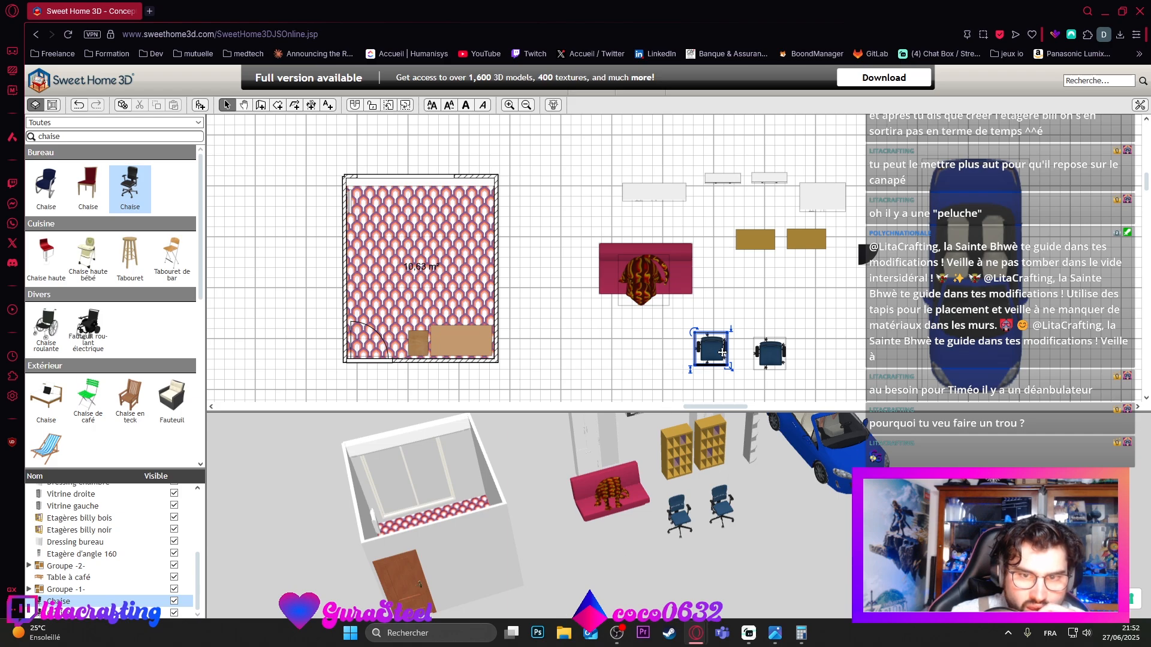
{"action": "left_click_drag", "start_coordinate": [721, 353], "coordinate": [461, 314]}
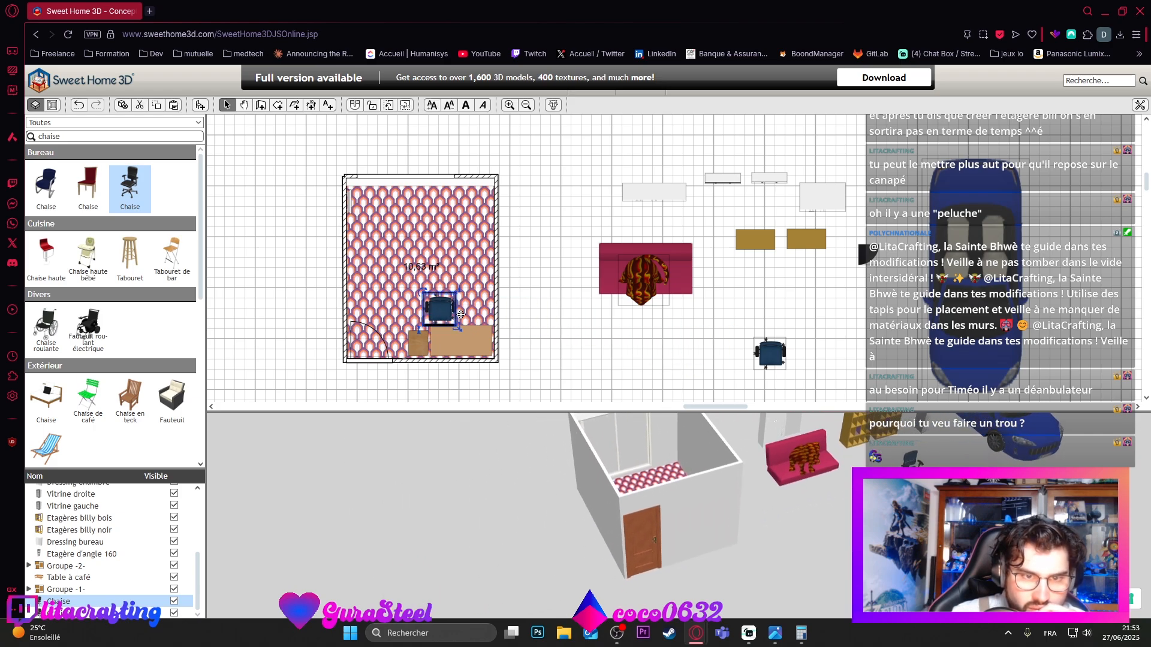
{"action": "left_click_drag", "start_coordinate": [770, 353], "coordinate": [471, 313]}
{"action": "left_click_drag", "start_coordinate": [590, 554], "coordinate": [718, 601]}
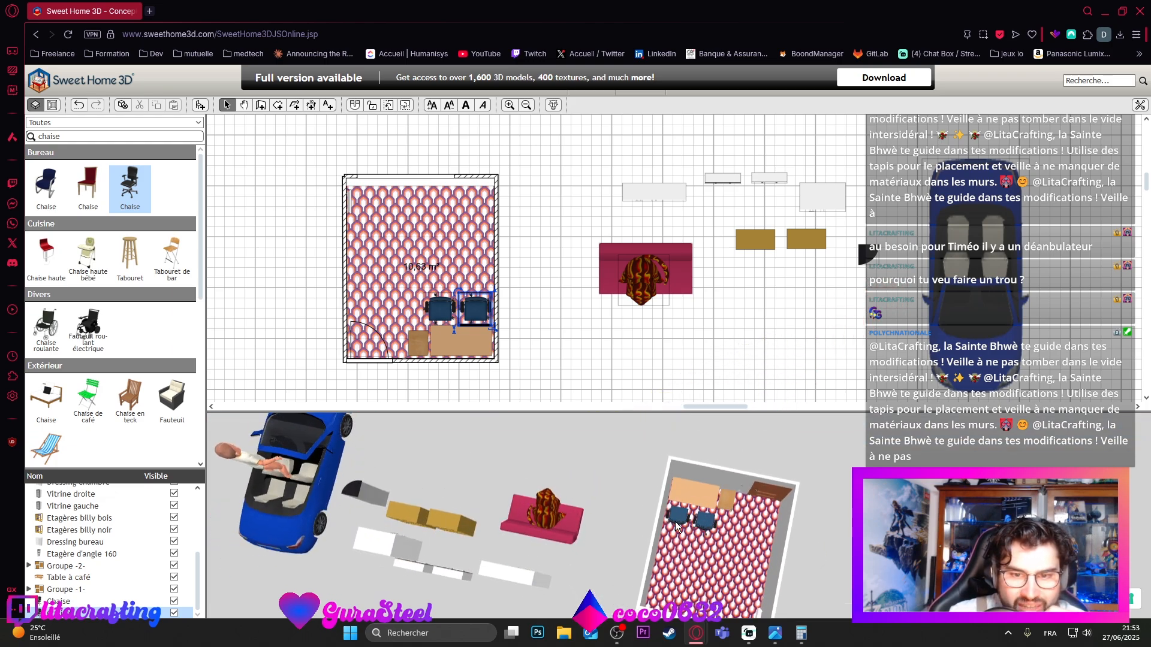
{"action": "left_click_drag", "start_coordinate": [710, 556], "coordinate": [650, 567]}
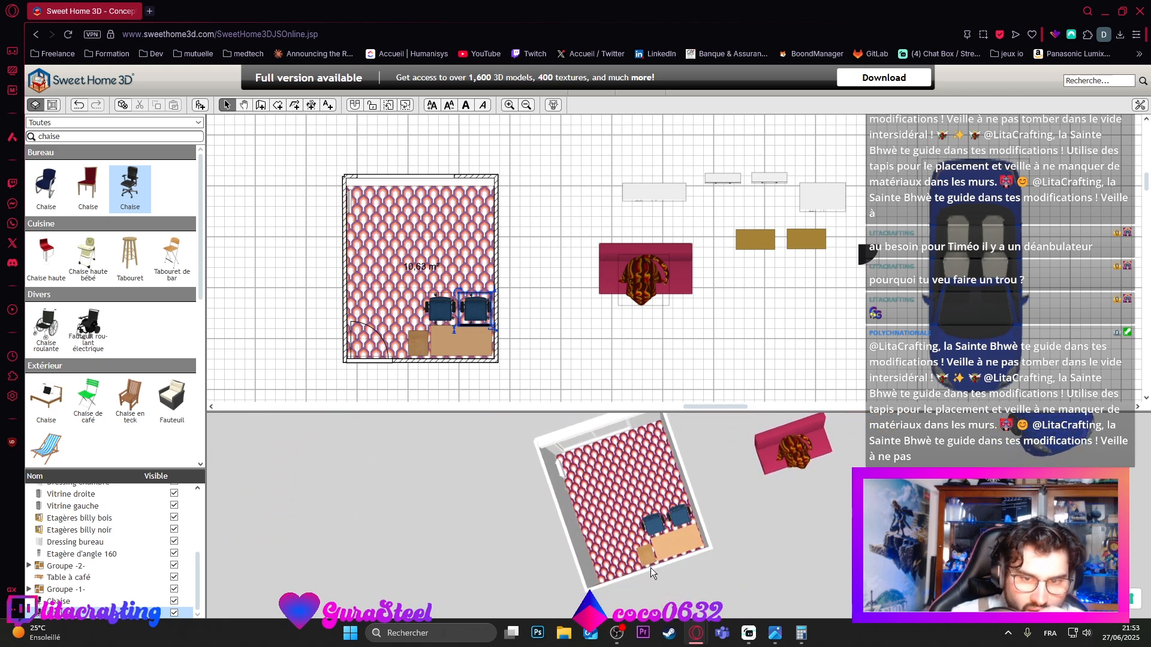
{"action": "mouse_move", "coordinate": [439, 313]}
{"action": "left_mouse_down"}
{"action": "mouse_move", "coordinate": [385, 326]}
{"action": "mouse_move", "coordinate": [412, 303]}
{"action": "mouse_move", "coordinate": [441, 308]}
{"action": "left_mouse_up"}
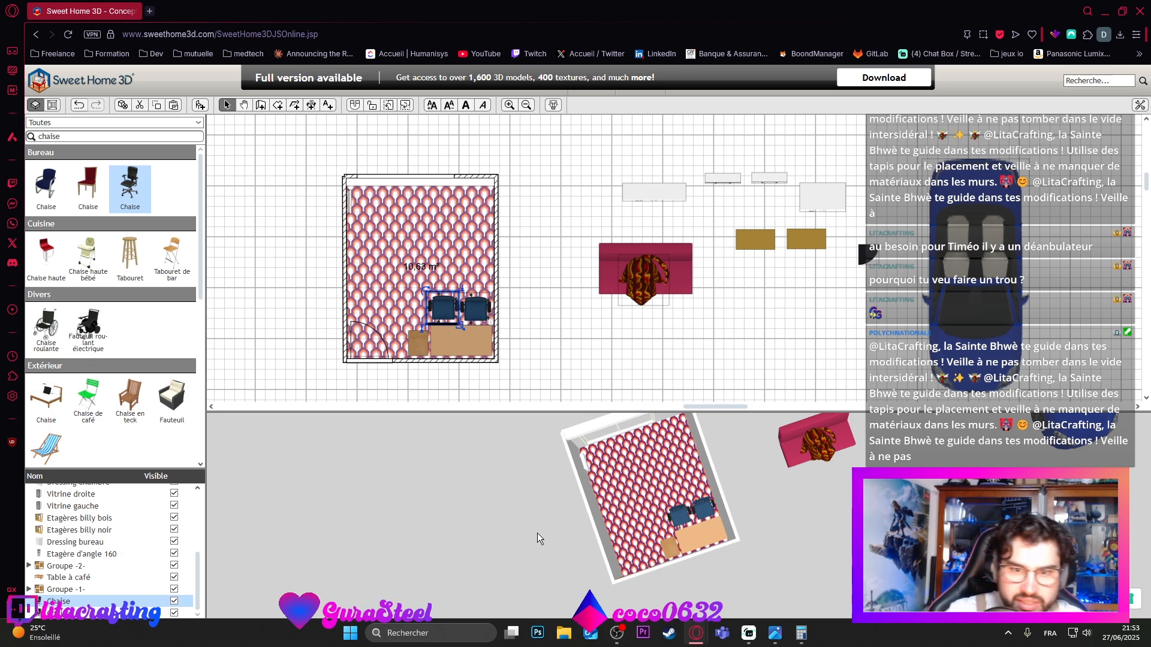
{"action": "left_click_drag", "start_coordinate": [537, 533], "coordinate": [665, 521]}
Step: Search the catalogue for "tapis" and place the rectangular Tapis rug outside the room, east of the desk
{"action": "double_click", "coordinate": [142, 136]}
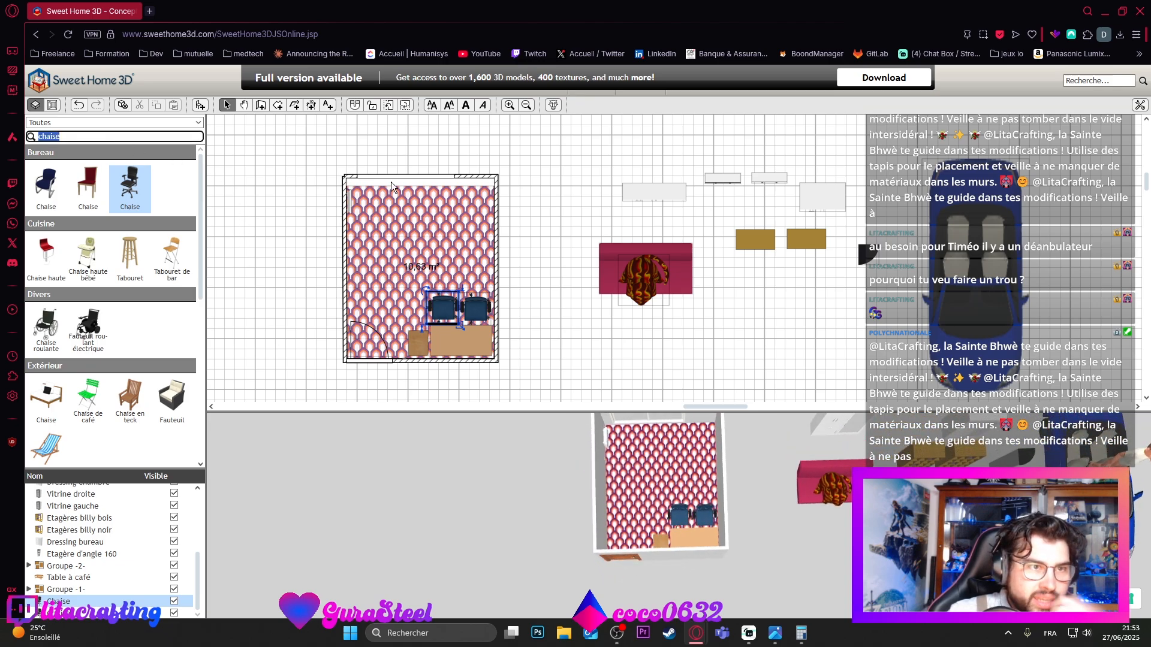
{"action": "type", "text": "tapis"}
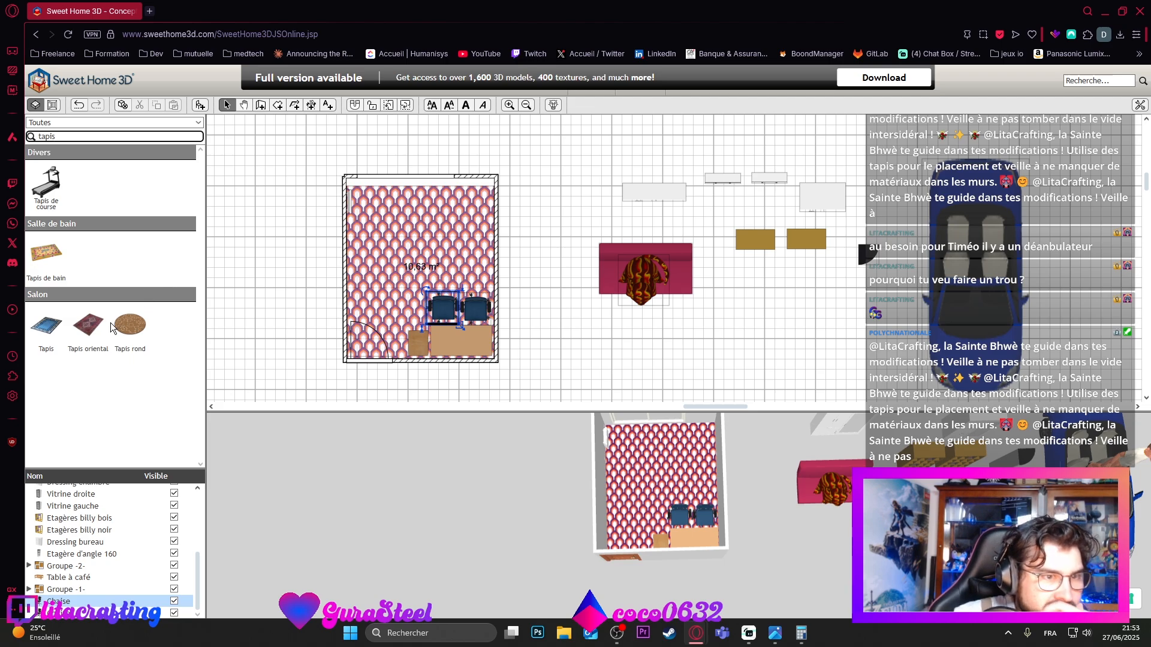
{"action": "left_click", "coordinate": [51, 331]}
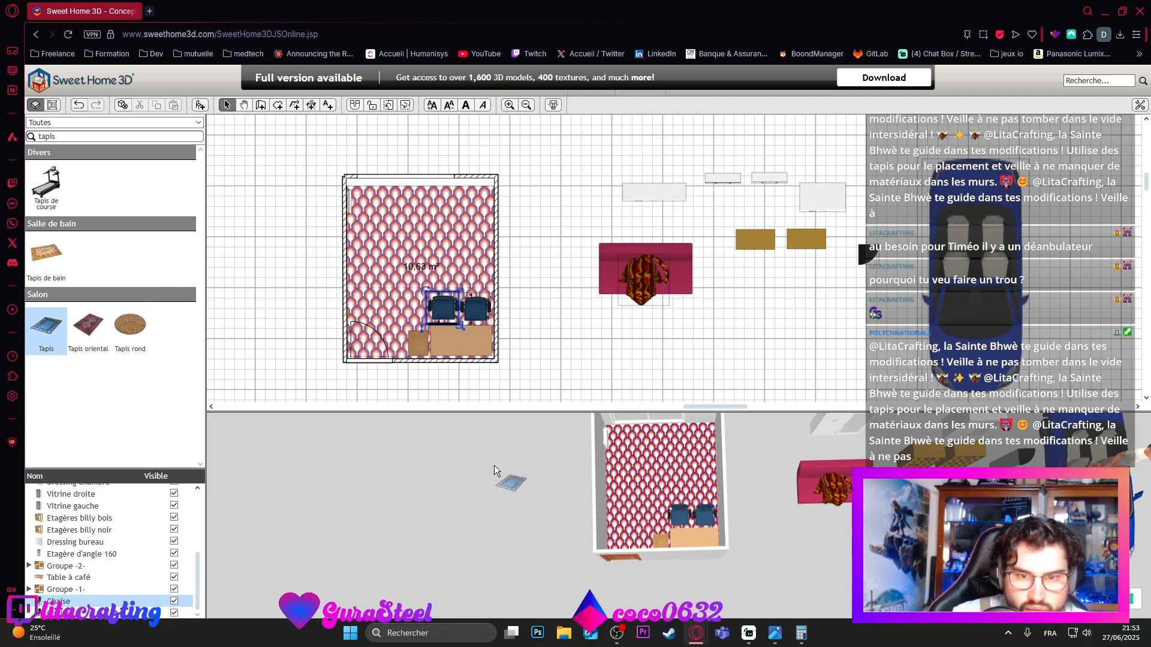
{"action": "left_click_drag", "start_coordinate": [42, 330], "coordinate": [511, 259]}
Step: Open the Tapis rug's properties and set its colour to black
{"action": "double_click", "coordinate": [529, 316]}
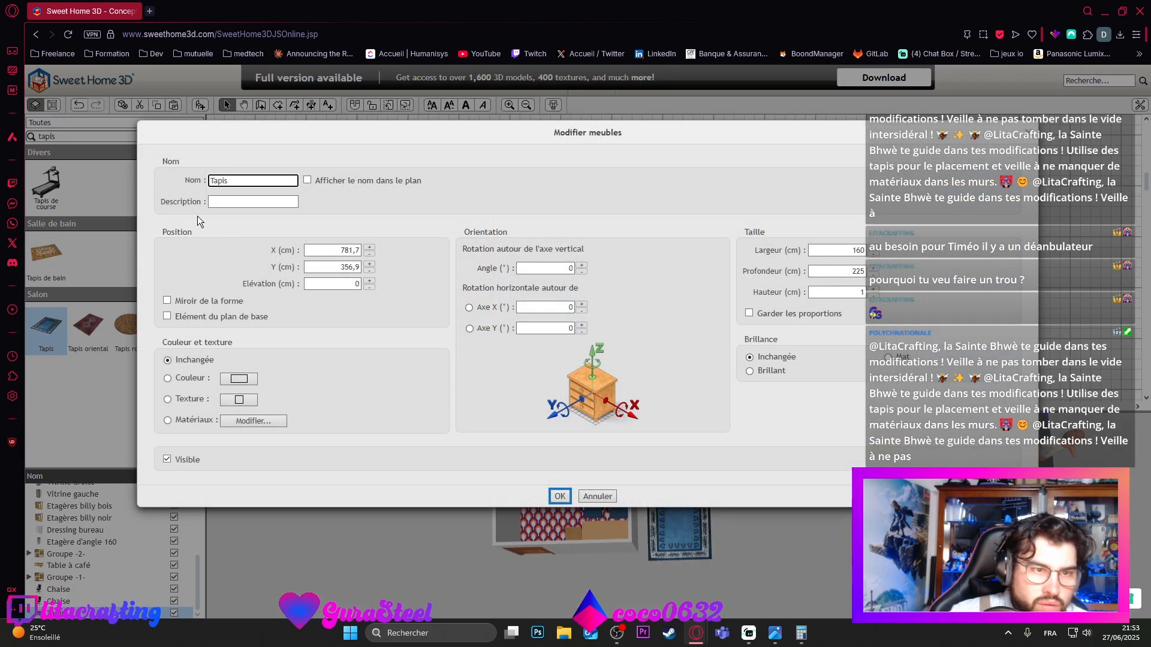
{"action": "double_click", "coordinate": [240, 177]}
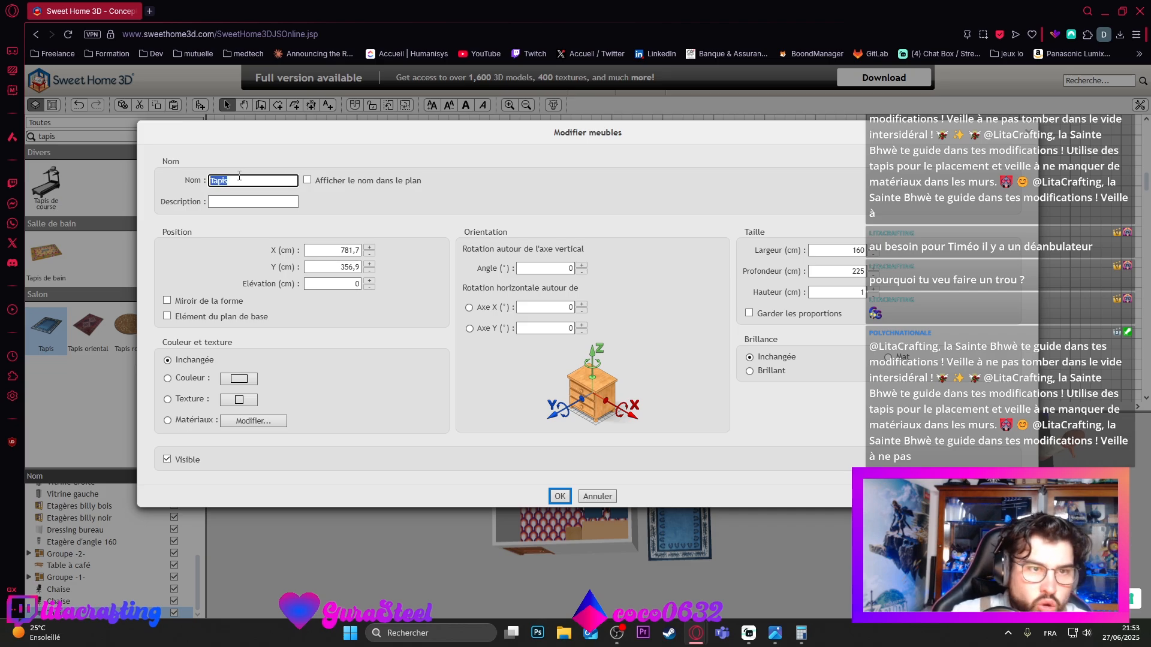
{"action": "left_click", "coordinate": [234, 387]}
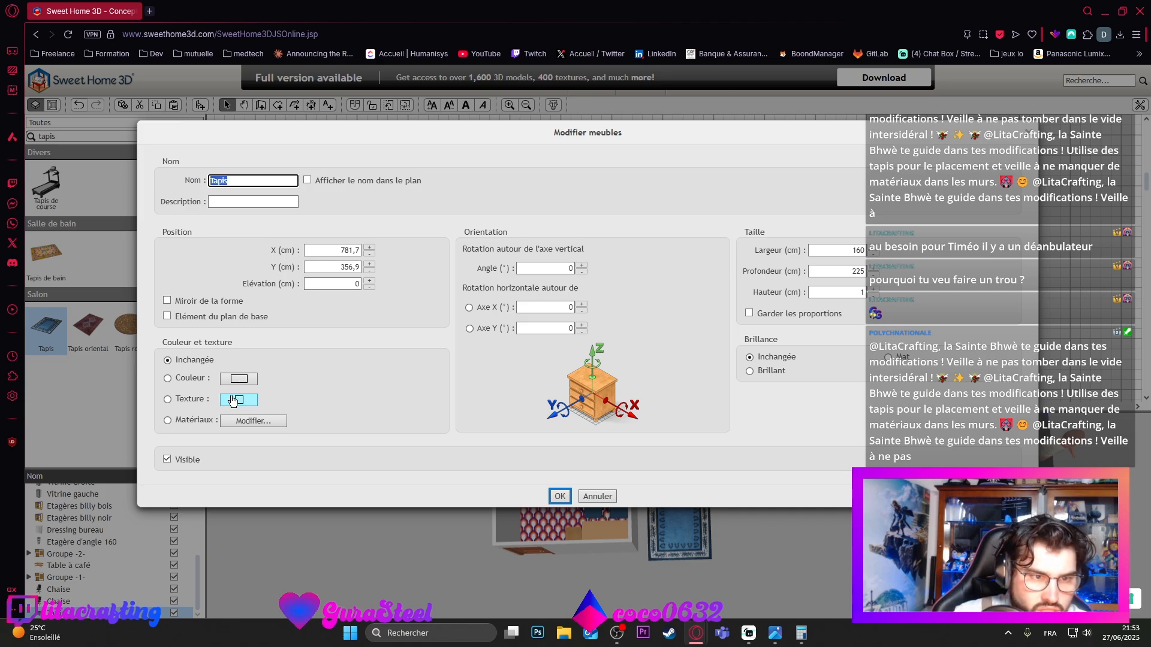
{"action": "left_click", "coordinate": [568, 399]}
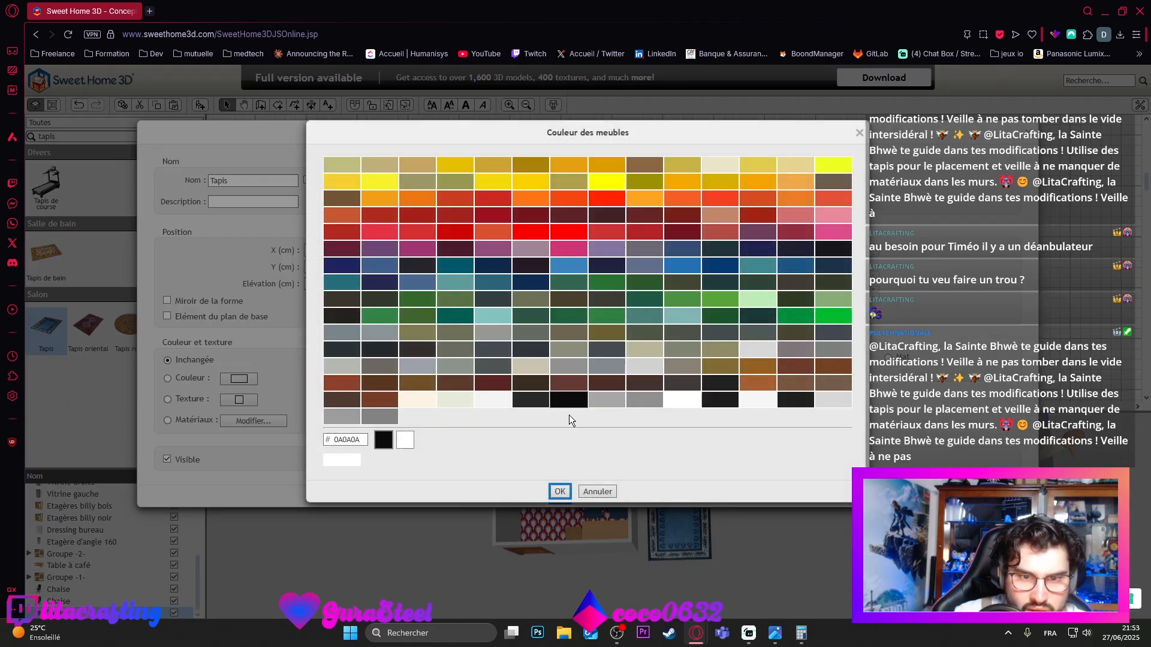
{"action": "left_click", "coordinate": [568, 493]}
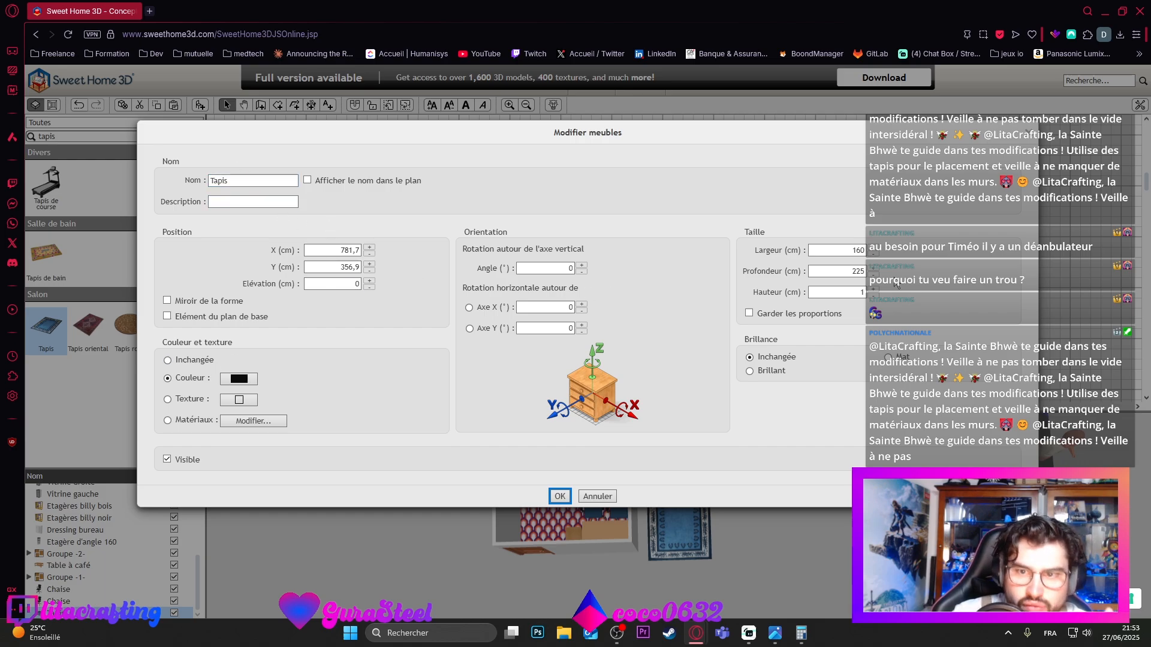
Step: Set the rug's width and depth to 100 cm and move it into the room's north-east corner
{"action": "double_click", "coordinate": [863, 251]}
{"action": "type", "text": "1"}
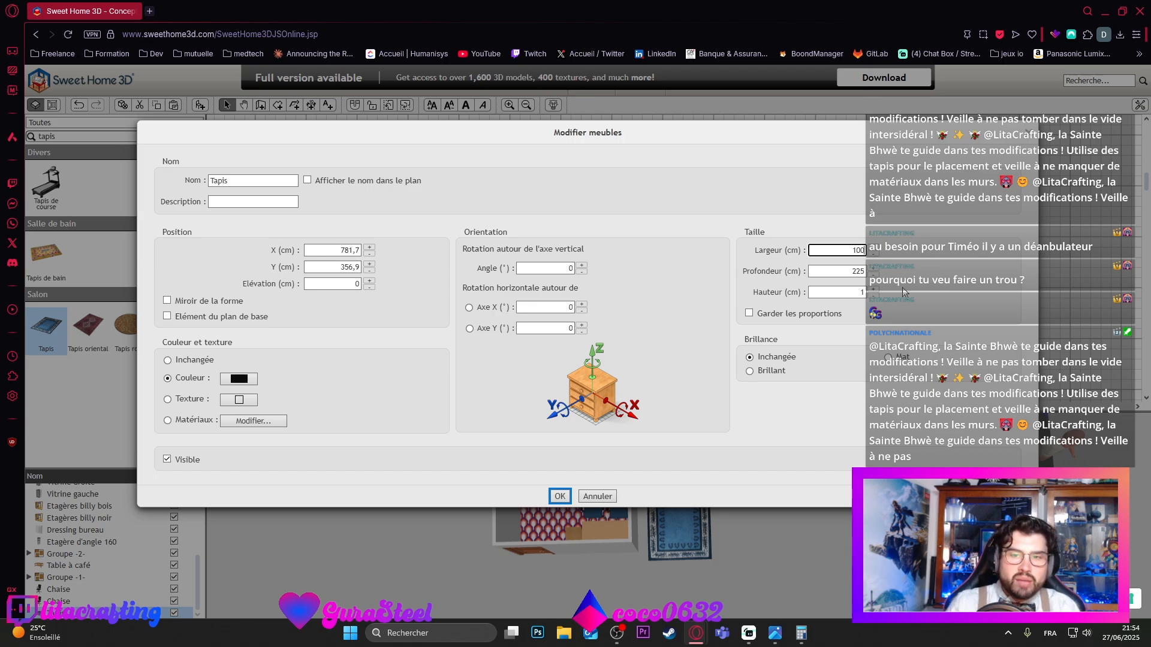
{"action": "double_click", "coordinate": [851, 270]}
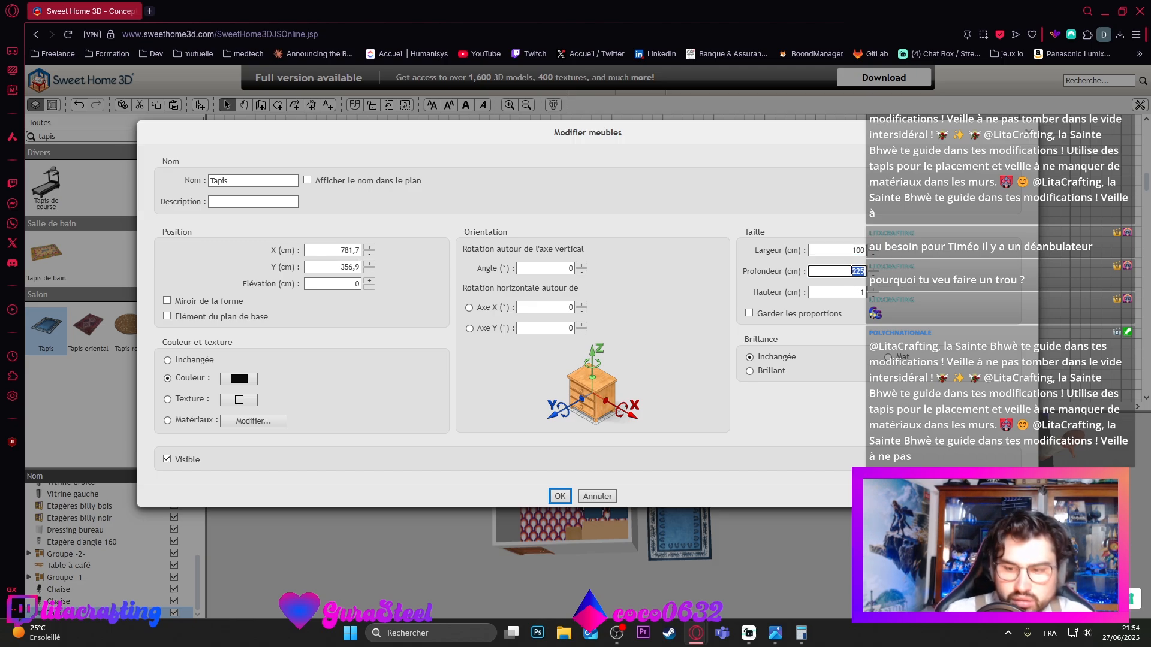
{"action": "type", "text": "100"}
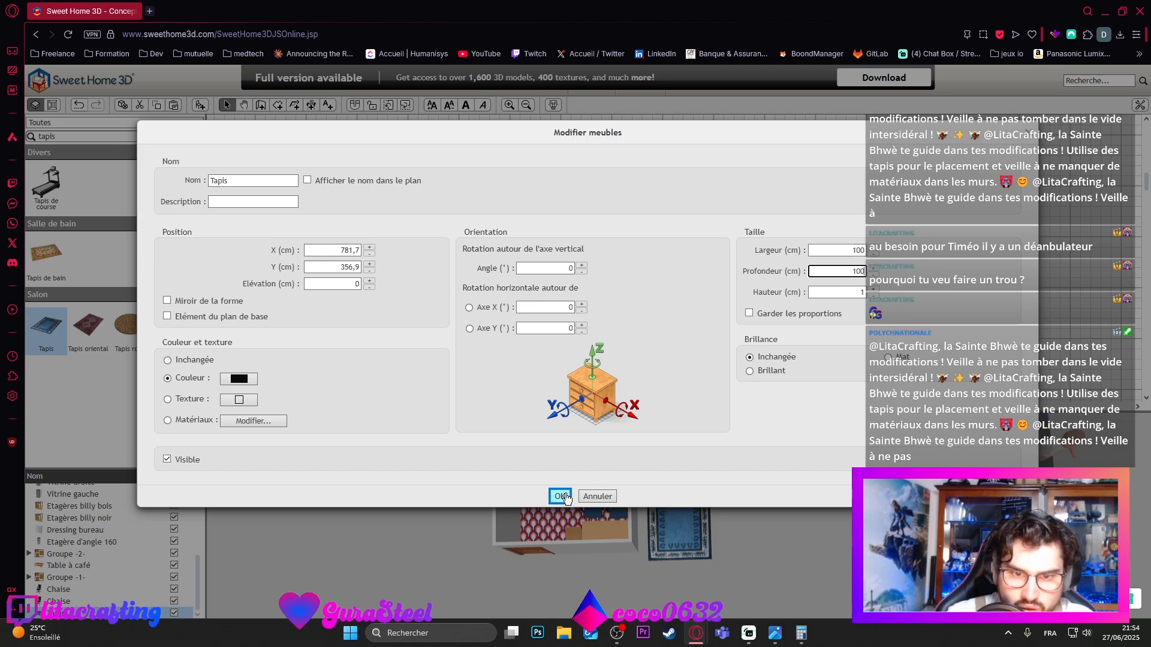
{"action": "left_click", "coordinate": [559, 497]}
{"action": "left_click_drag", "start_coordinate": [681, 515], "coordinate": [680, 510]}
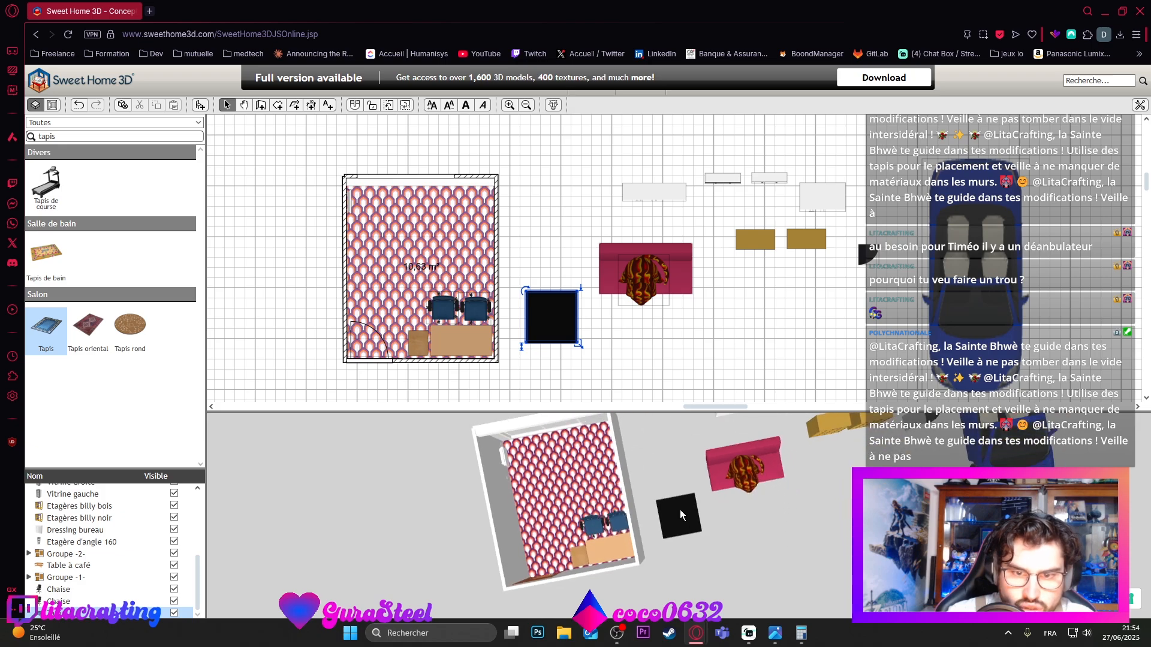
{"action": "left_click_drag", "start_coordinate": [532, 300], "coordinate": [467, 213]}
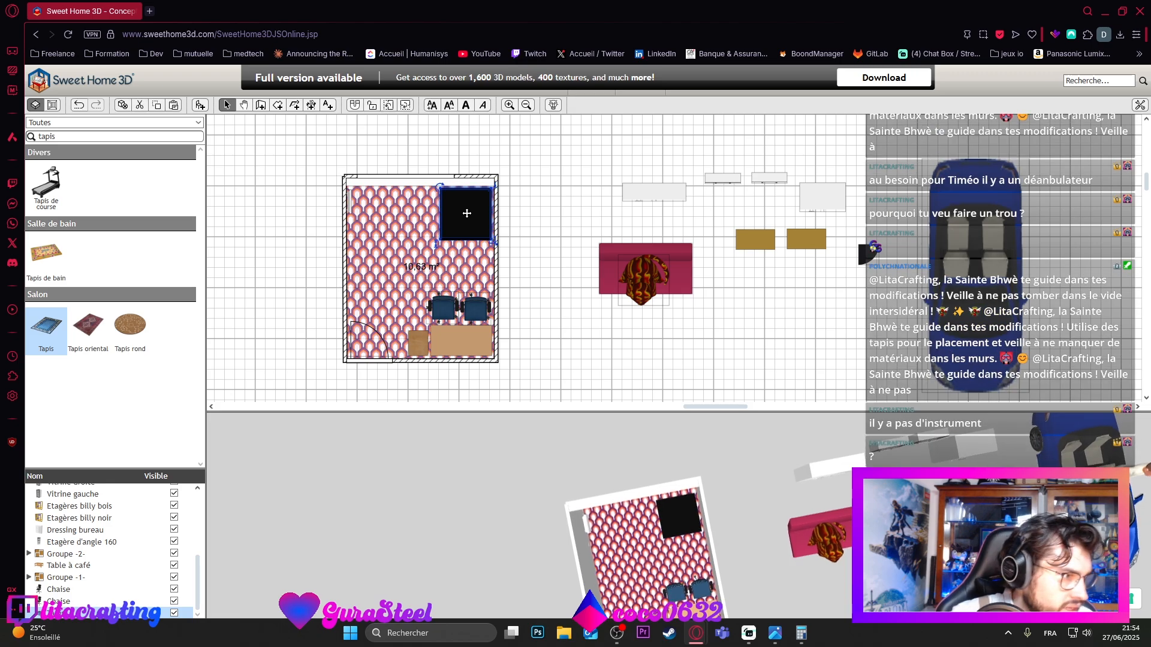
Step: Search the furniture catalogue for "trombone"
{"action": "double_click", "coordinate": [52, 134]}
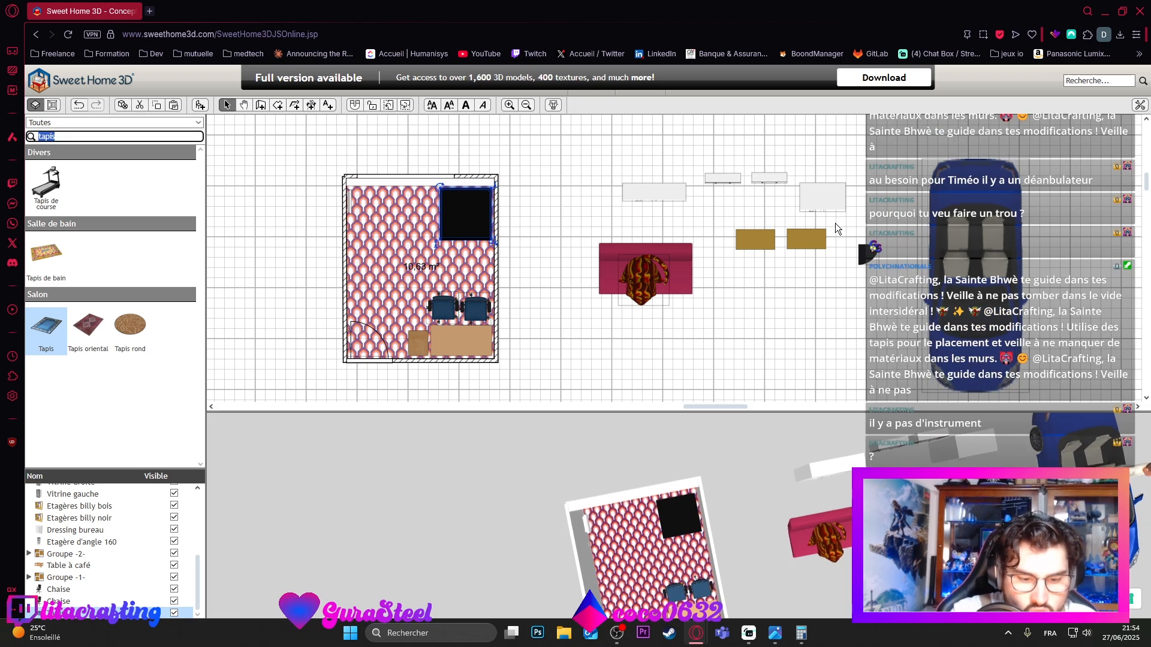
{"action": "type", "text": "tyrto"}
{"action": "key", "text": "BackSpace"}
{"action": "key", "text": "BackSpace"}
{"action": "key", "text": "BackSpace"}
{"action": "key", "text": "BackSpace"}
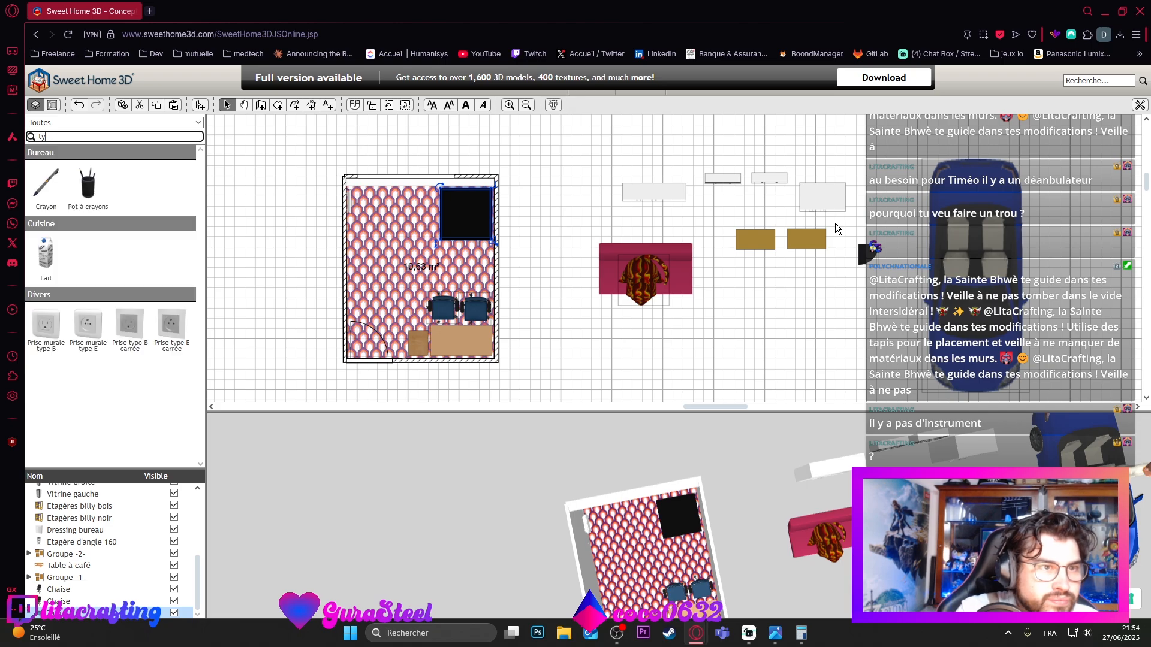
{"action": "type", "text": "rombone"}
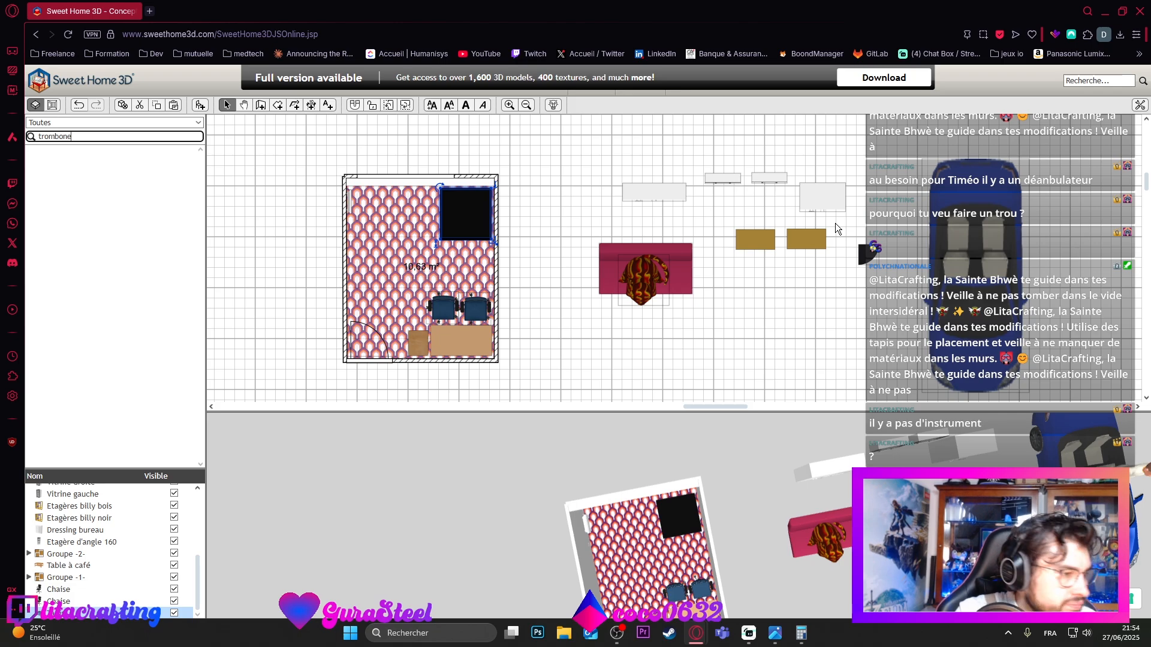
Step: Search the furniture catalogue for "basse" instead
{"action": "type", "text": "n"}
{"action": "key", "text": "BackSpace"}
{"action": "key", "text": "BackSpace"}
{"action": "key", "text": "BackSpace"}
{"action": "key", "text": "BackSpace"}
{"action": "key", "text": "BackSpace"}
{"action": "key", "text": "BackSpace"}
{"action": "key", "text": "BackSpace"}
{"action": "type", "text": "bass"}
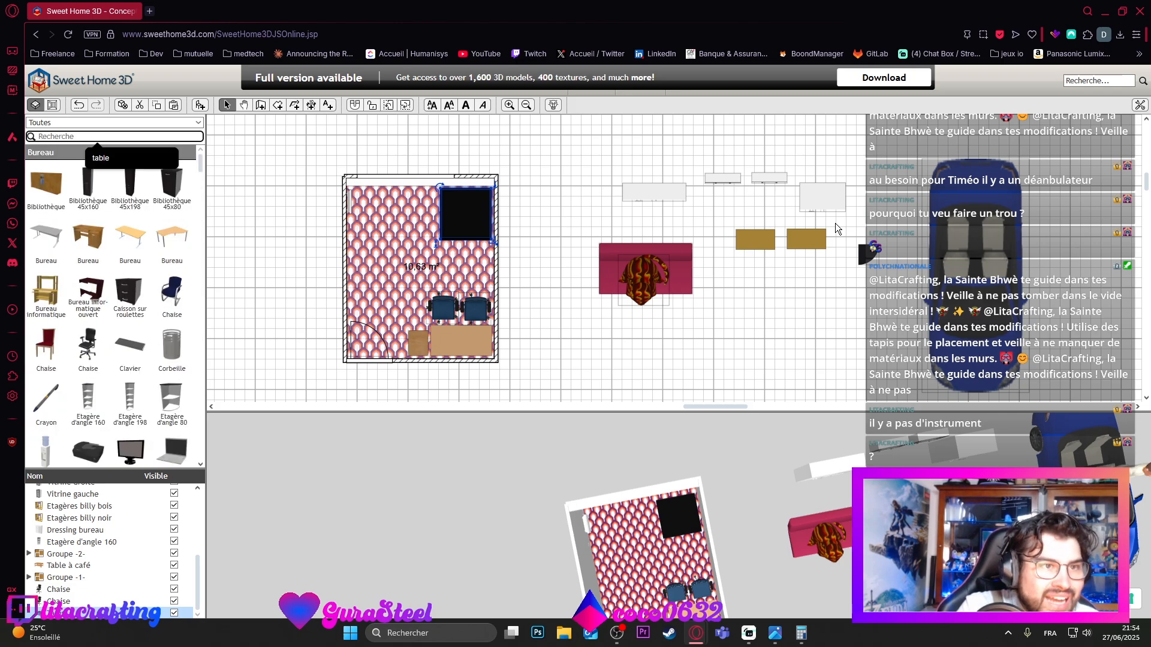
{"action": "type", "text": "e"}
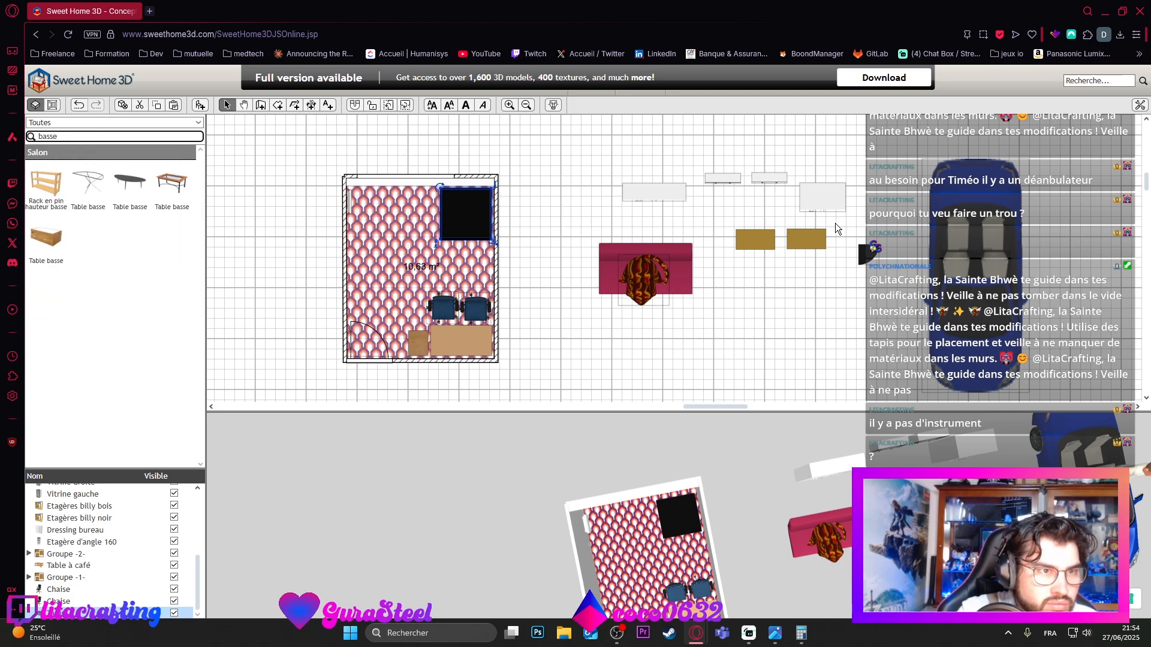
Step: Search the furniture catalogue for "piano" and select the Banc de piano to consider it
{"action": "key", "text": "BackSpace"}
{"action": "key", "text": "BackSpace"}
{"action": "key", "text": "BackSpace"}
{"action": "key", "text": "BackSpace"}
{"action": "key", "text": "BackSpace"}
{"action": "type", "text": "pa"}
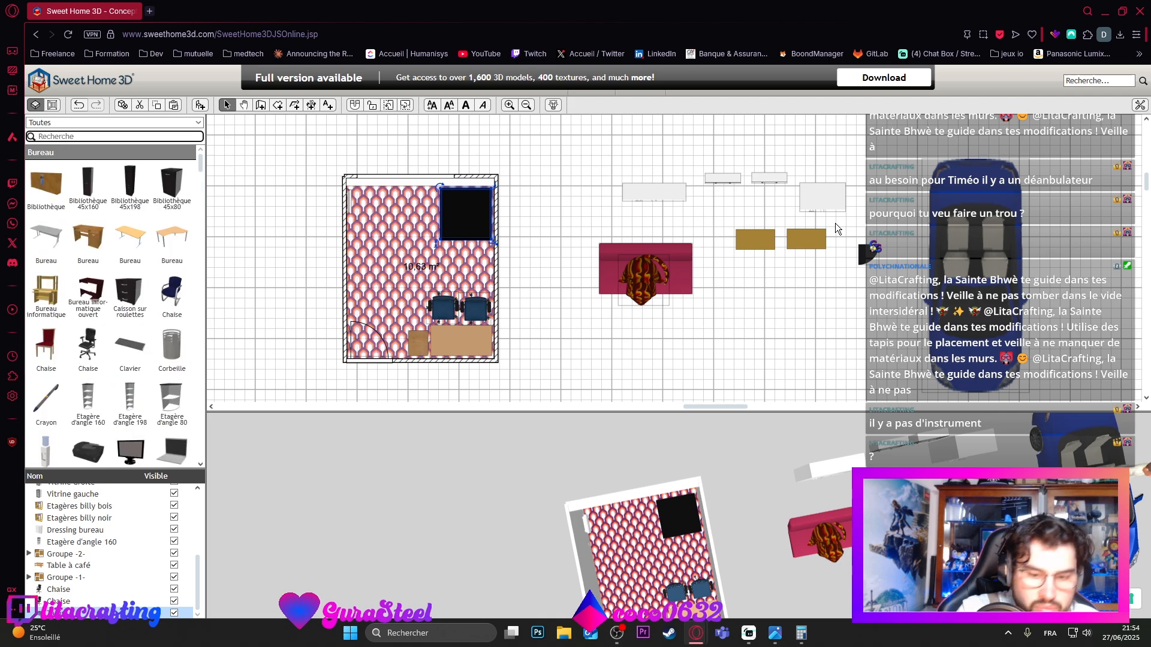
{"action": "key", "text": "BackSpace"}
{"action": "type", "text": "iarc"}
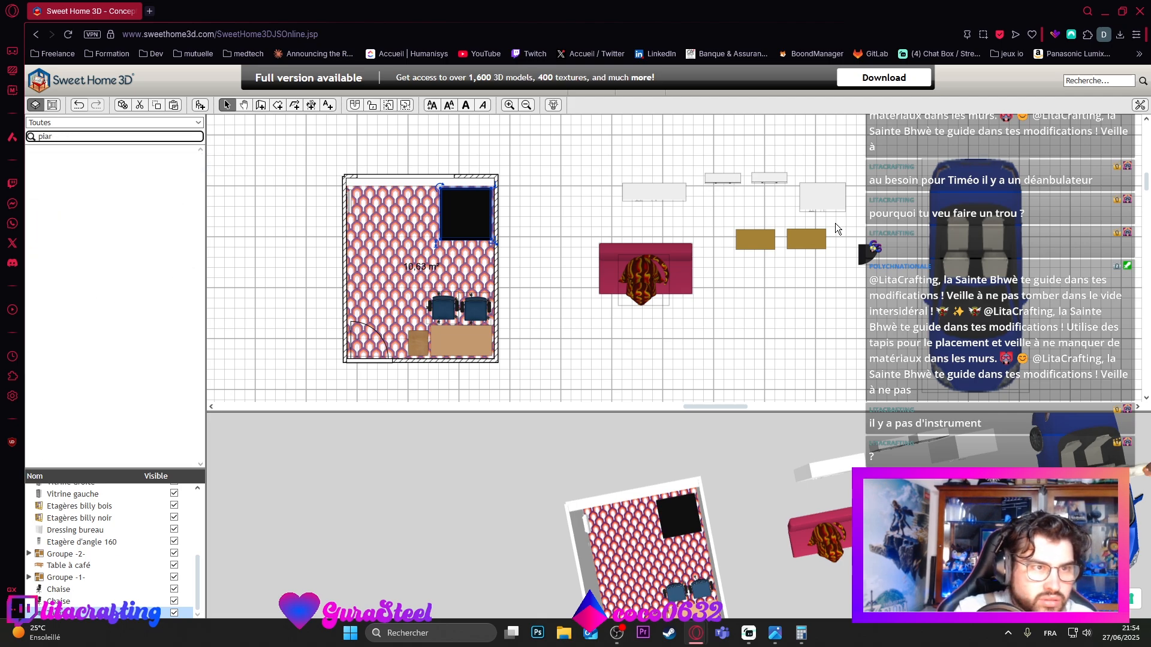
{"action": "key", "text": "BackSpace"}
{"action": "type", "text": "no"}
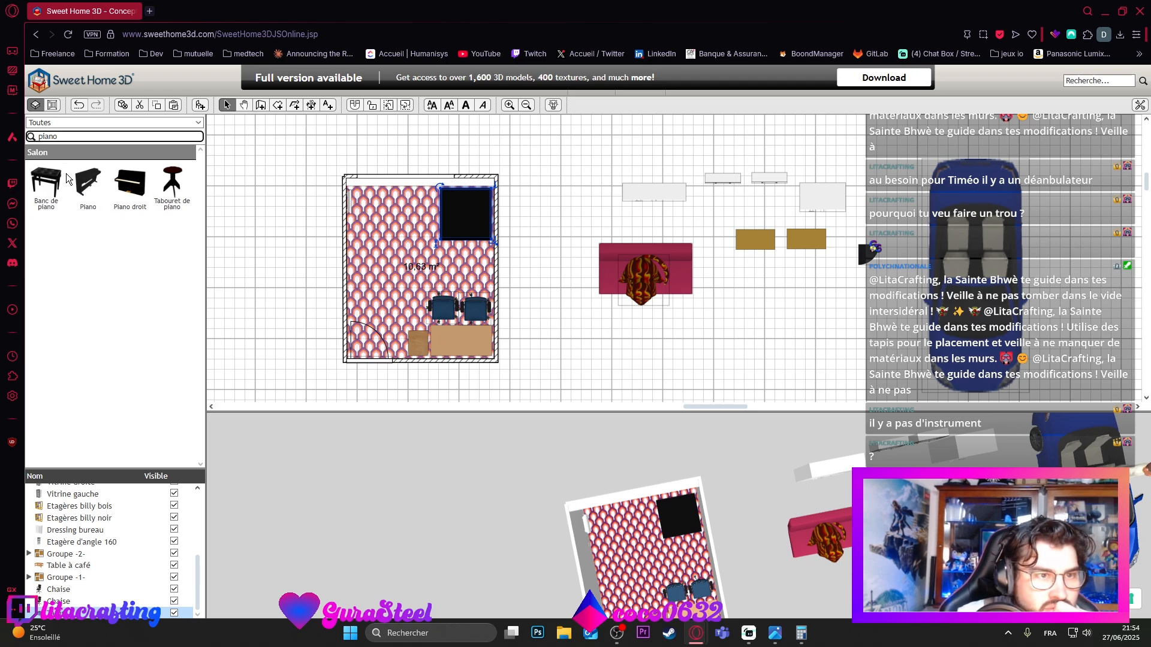
{"action": "left_click", "coordinate": [62, 201]}
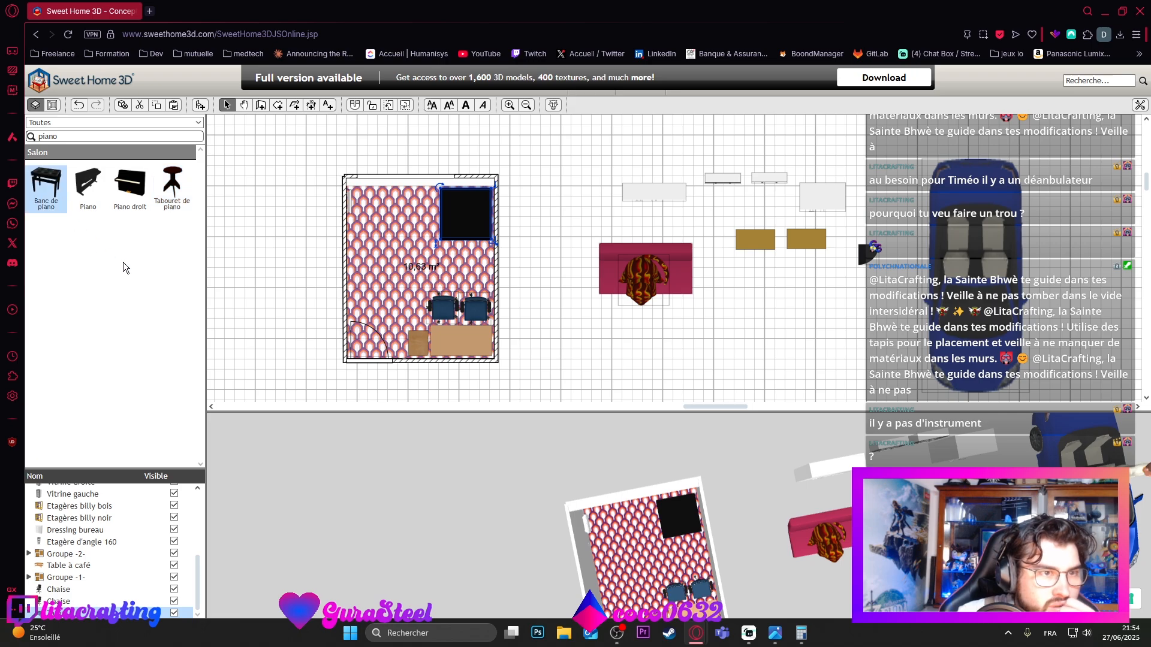
Step: Search the catalogue for "guita" and place the Guitare between the room and the sofa, checking it in 3D
{"action": "left_click", "coordinate": [70, 137]}
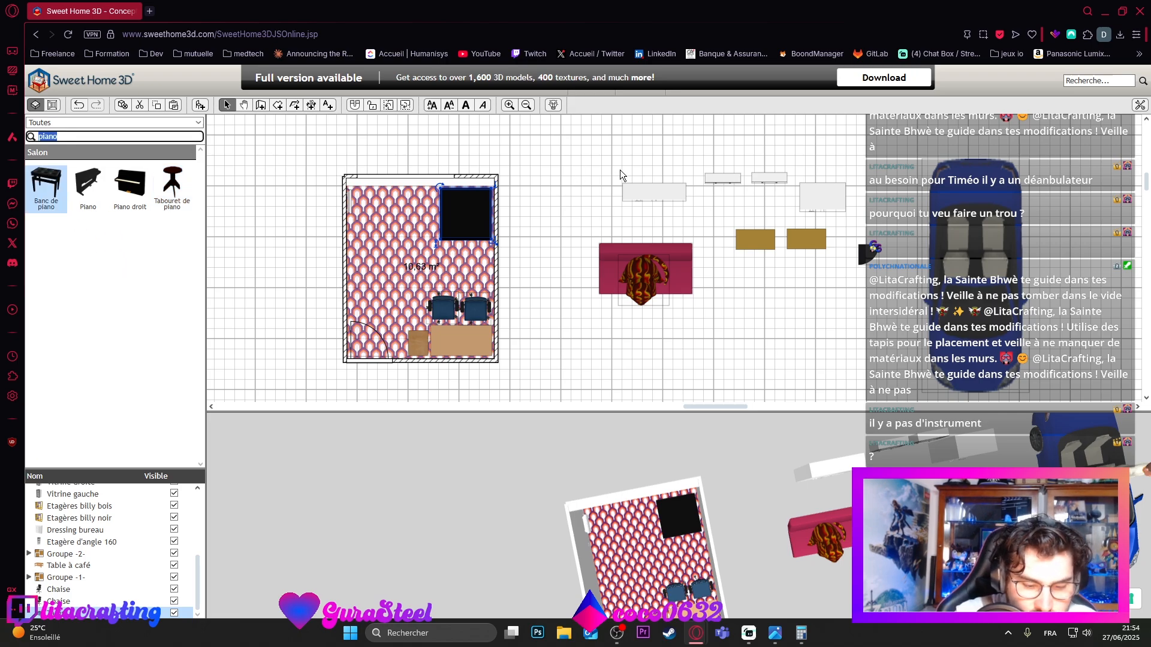
{"action": "type", "text": "guita"}
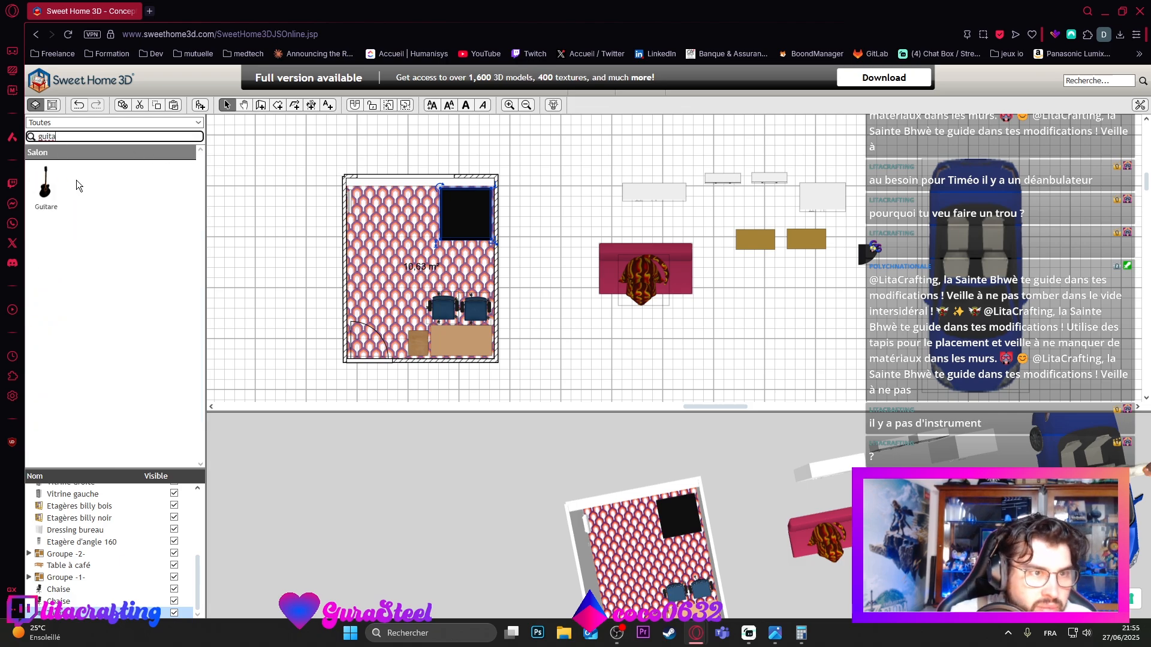
{"action": "left_click_drag", "start_coordinate": [48, 187], "coordinate": [529, 234]}
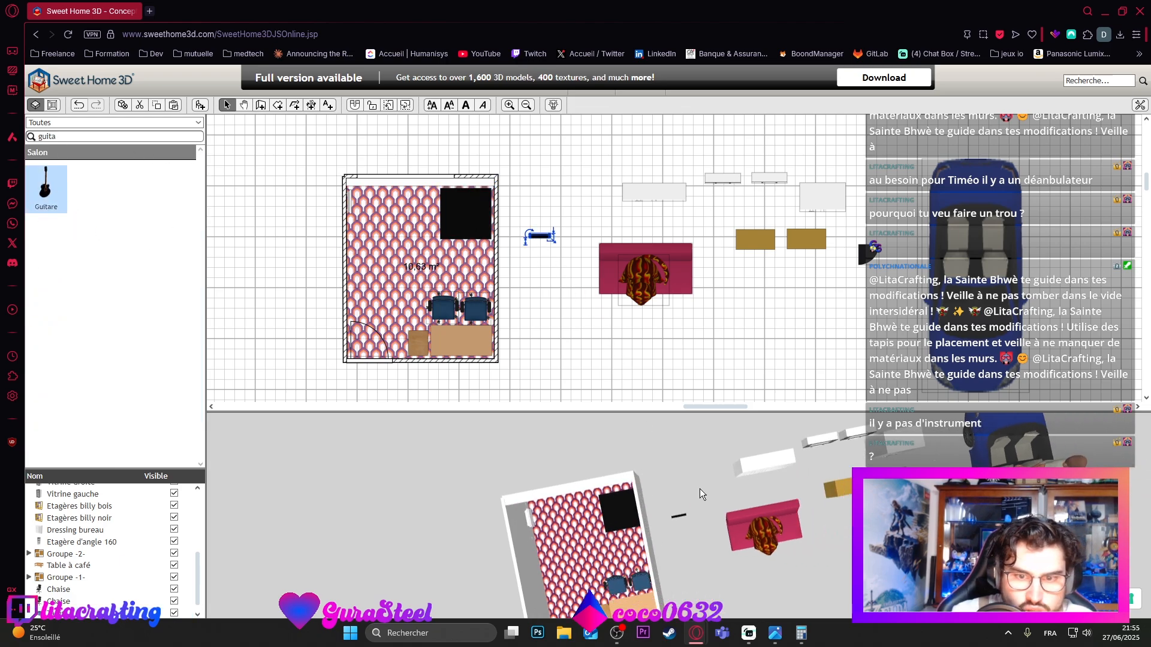
{"action": "mouse_move", "coordinate": [699, 488]}
{"action": "left_mouse_down"}
{"action": "mouse_move", "coordinate": [646, 401]}
{"action": "mouse_move", "coordinate": [670, 372]}
{"action": "mouse_move", "coordinate": [688, 470]}
{"action": "left_mouse_up"}
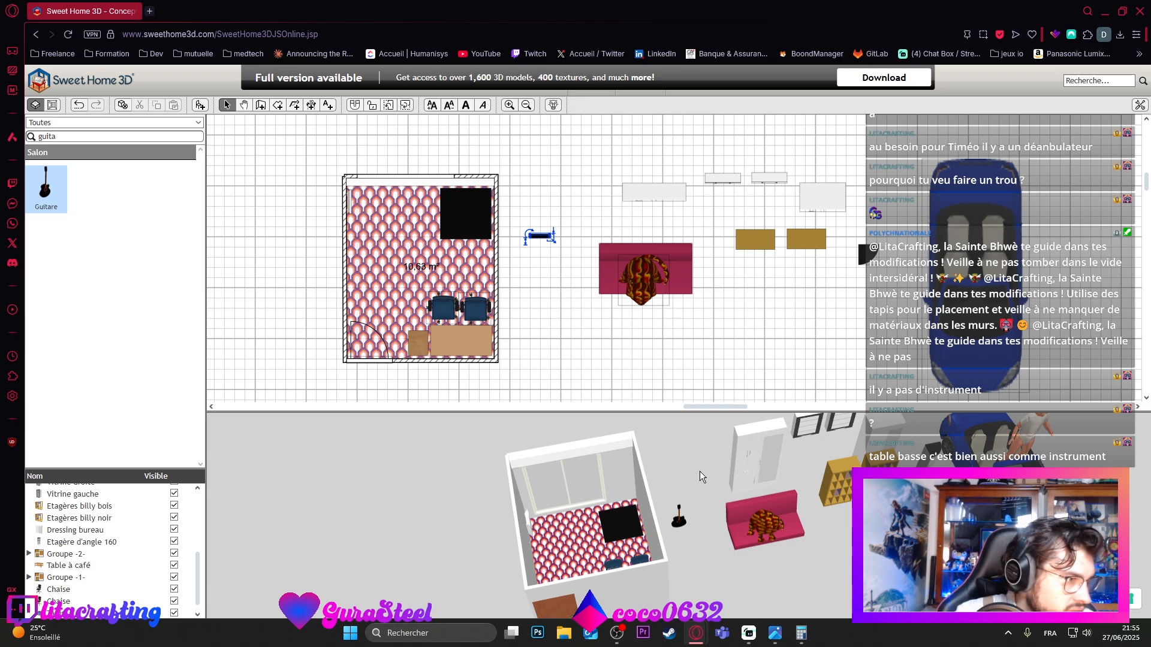
Step: Delete the guitar standing outside the room, between the room and the sofa
{"action": "left_click", "coordinate": [509, 229]}
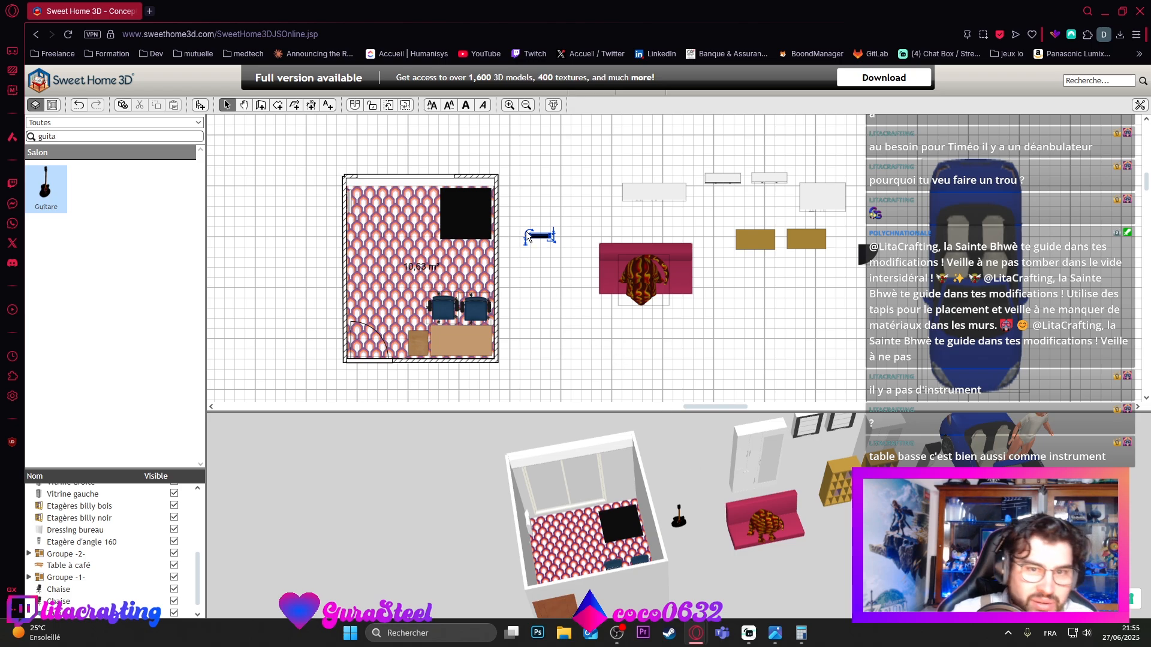
{"action": "left_click_drag", "start_coordinate": [537, 193], "coordinate": [581, 278]}
{"action": "key", "text": "Delete"}
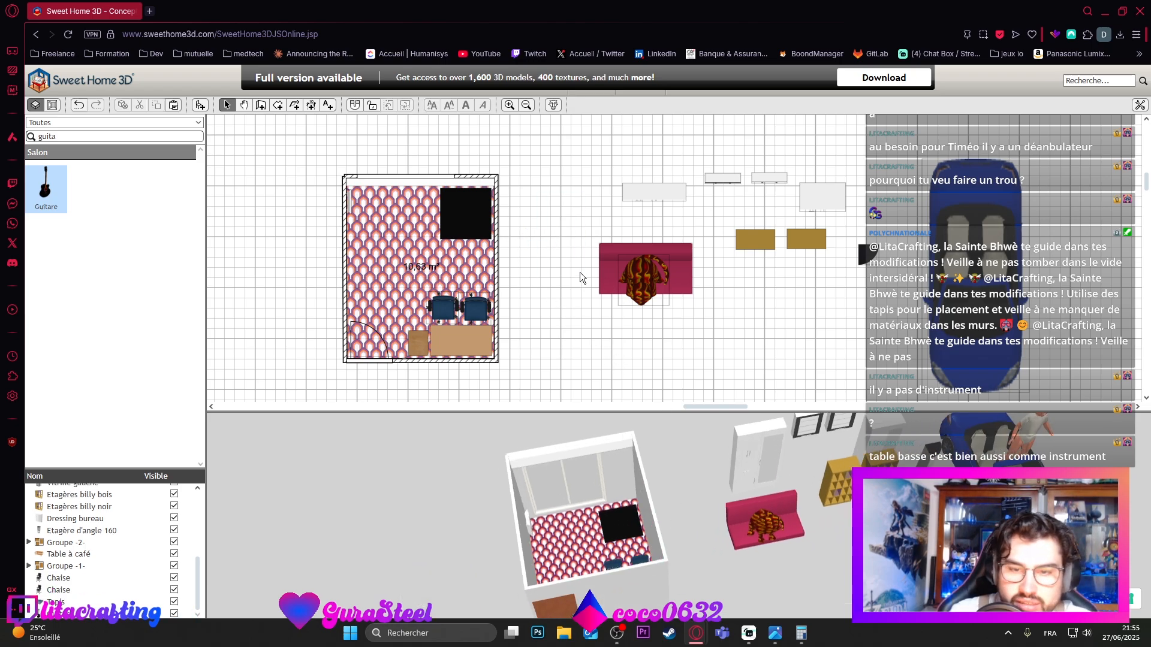
Step: Move the black rug to the room's upper-left corner and place a guitar from the catalogue diagonally on it
{"action": "left_click_drag", "start_coordinate": [617, 349], "coordinate": [545, 271]}
{"action": "left_click", "coordinate": [603, 354]}
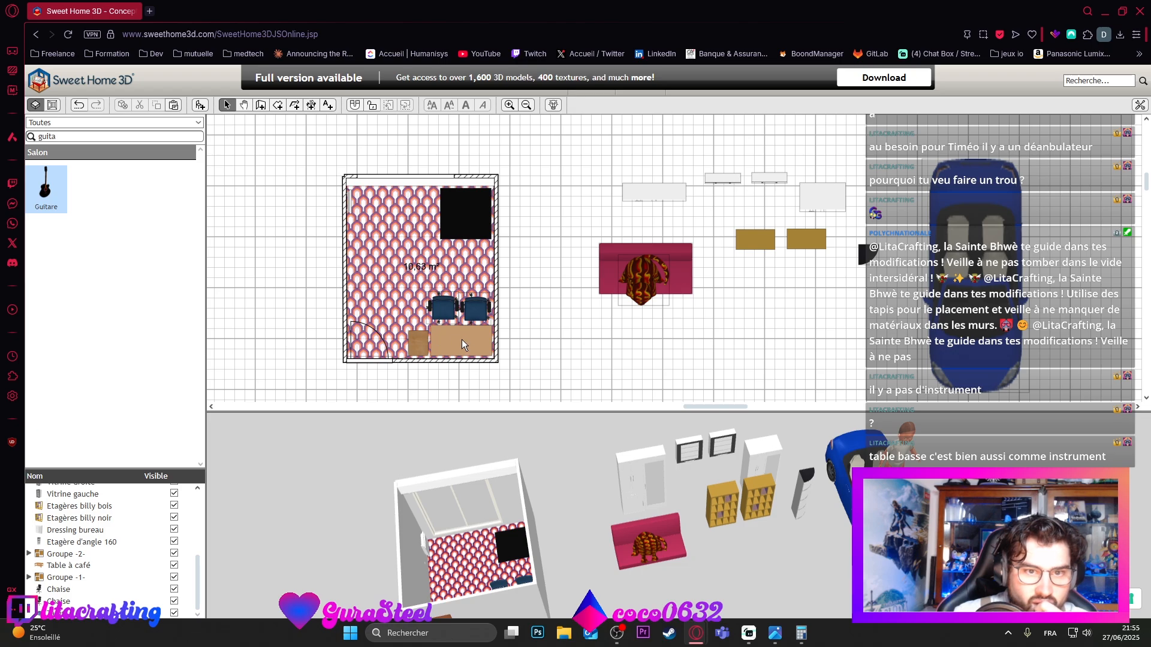
{"action": "left_click_drag", "start_coordinate": [462, 210], "coordinate": [375, 215]}
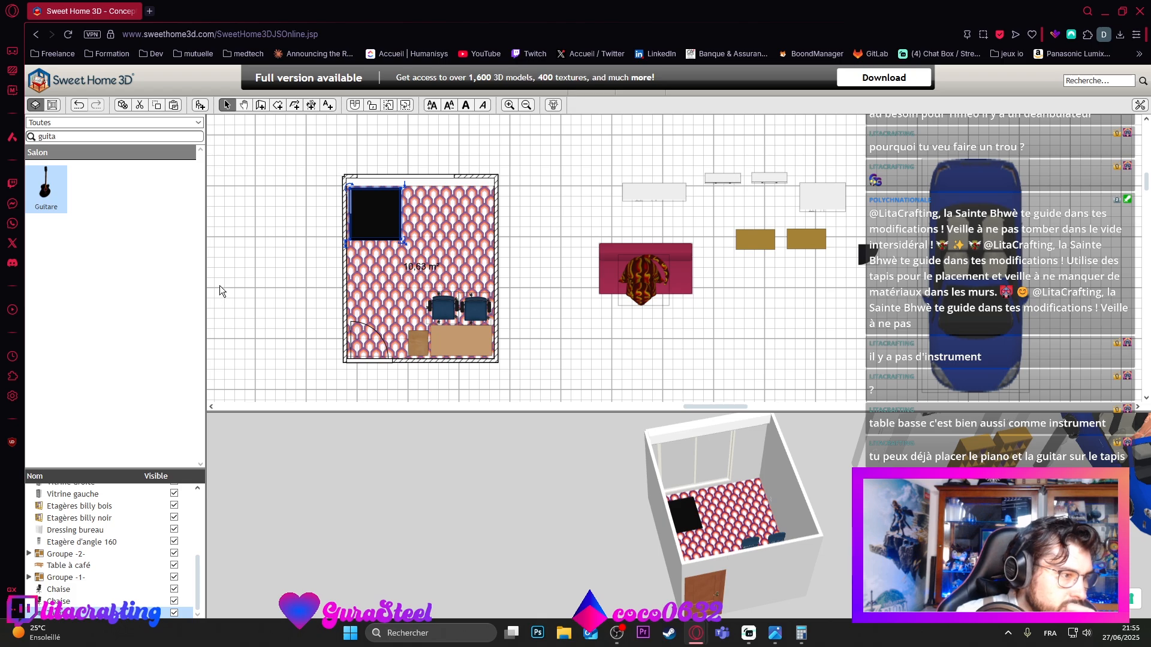
{"action": "left_click_drag", "start_coordinate": [48, 188], "coordinate": [360, 222]}
{"action": "left_click", "coordinate": [372, 203]}
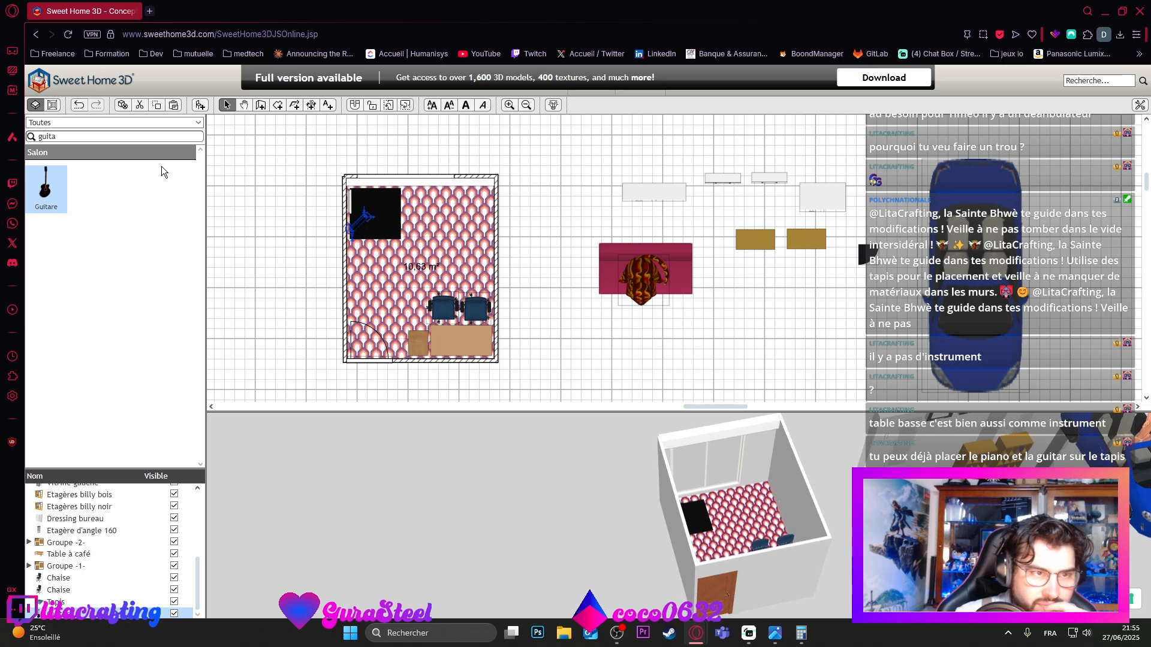
Step: Search the furniture catalogue for "pian" and place the Piano against the room's upper wall, overlapping the rug
{"action": "double_click", "coordinate": [123, 137]}
{"action": "type", "text": "pian"}
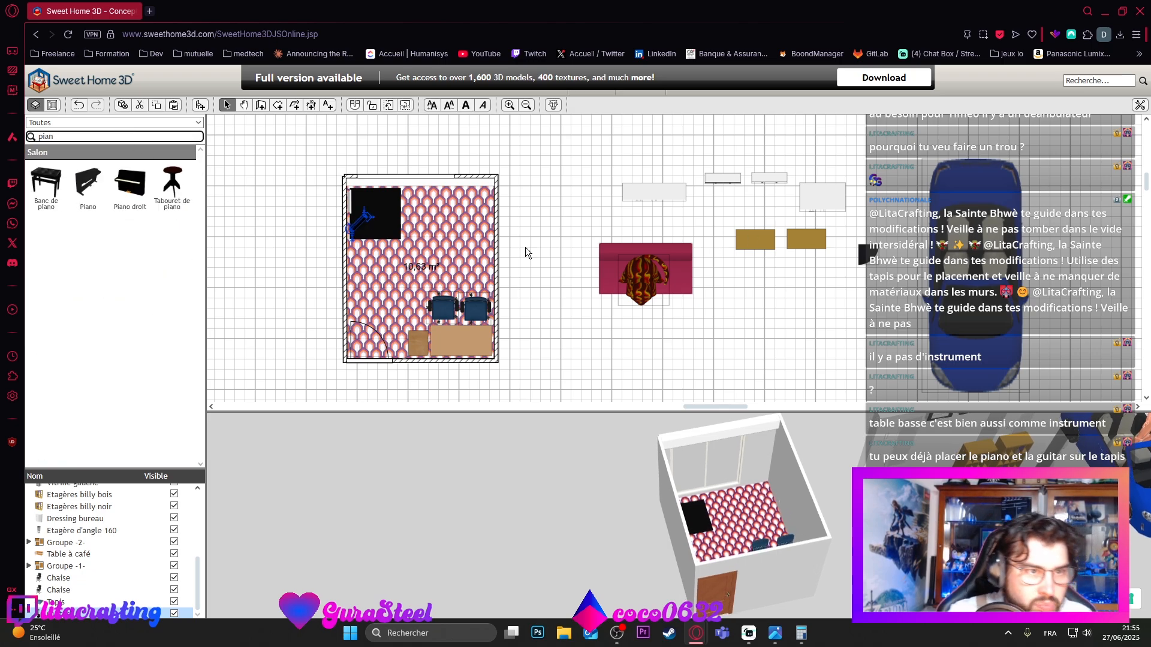
{"action": "left_click_drag", "start_coordinate": [89, 186], "coordinate": [402, 202]}
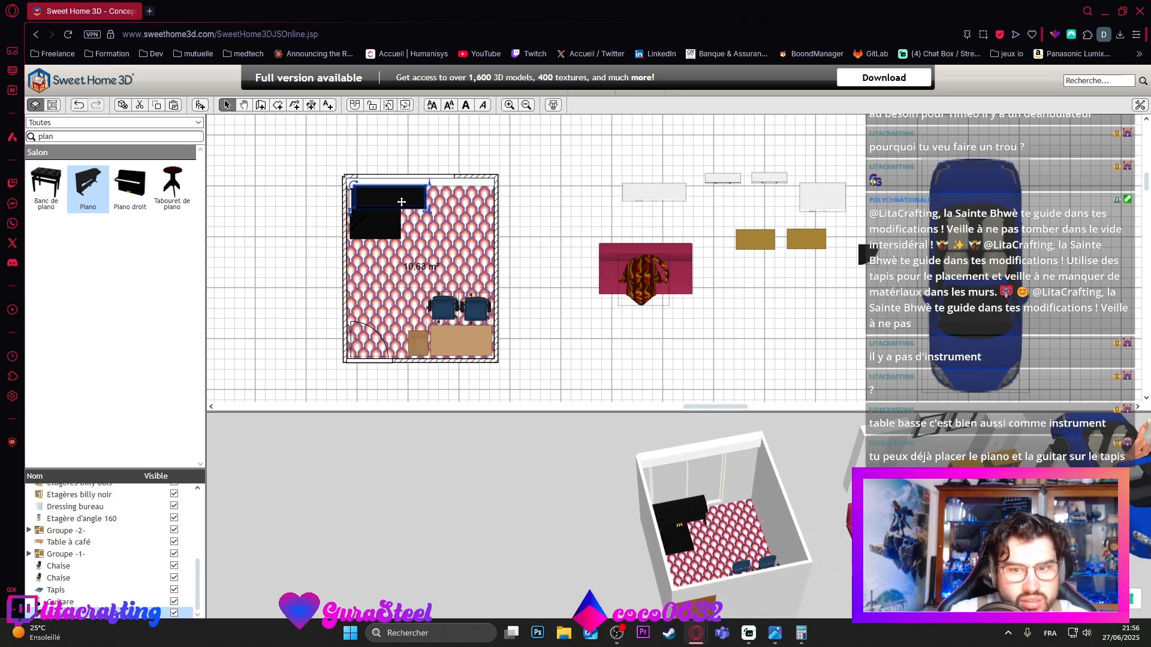
{"action": "left_click_drag", "start_coordinate": [653, 450], "coordinate": [655, 531]}
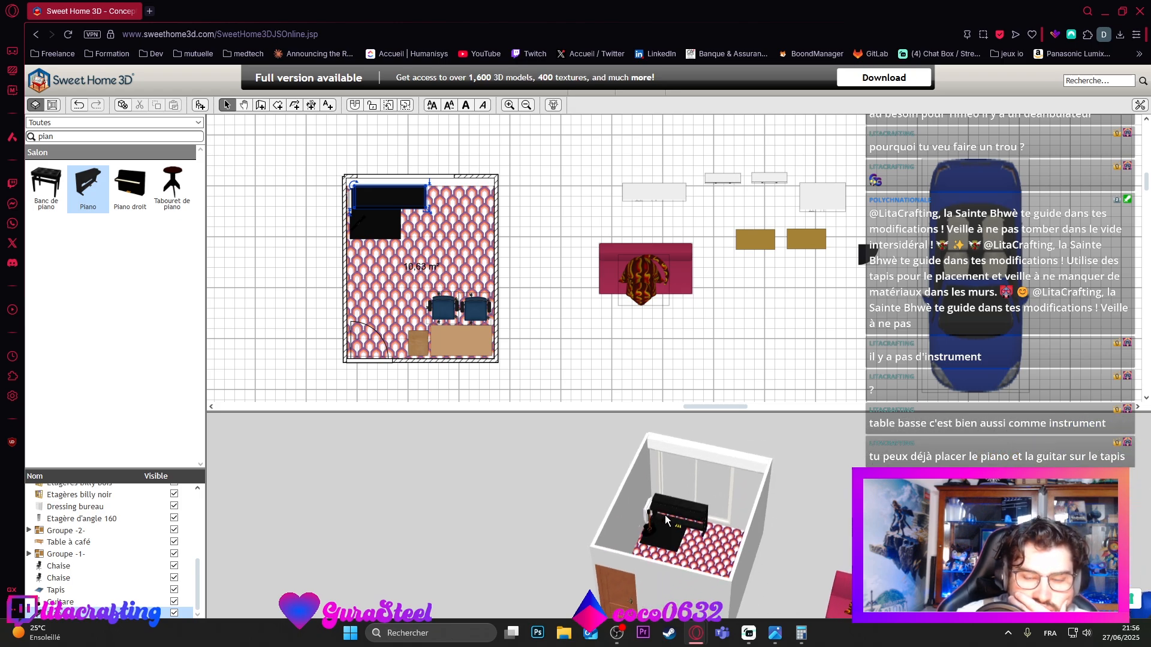
Step: Set the piano's width to 100 cm and move it into the room's upper-left corner over the black rug
{"action": "left_click", "coordinate": [395, 198]}
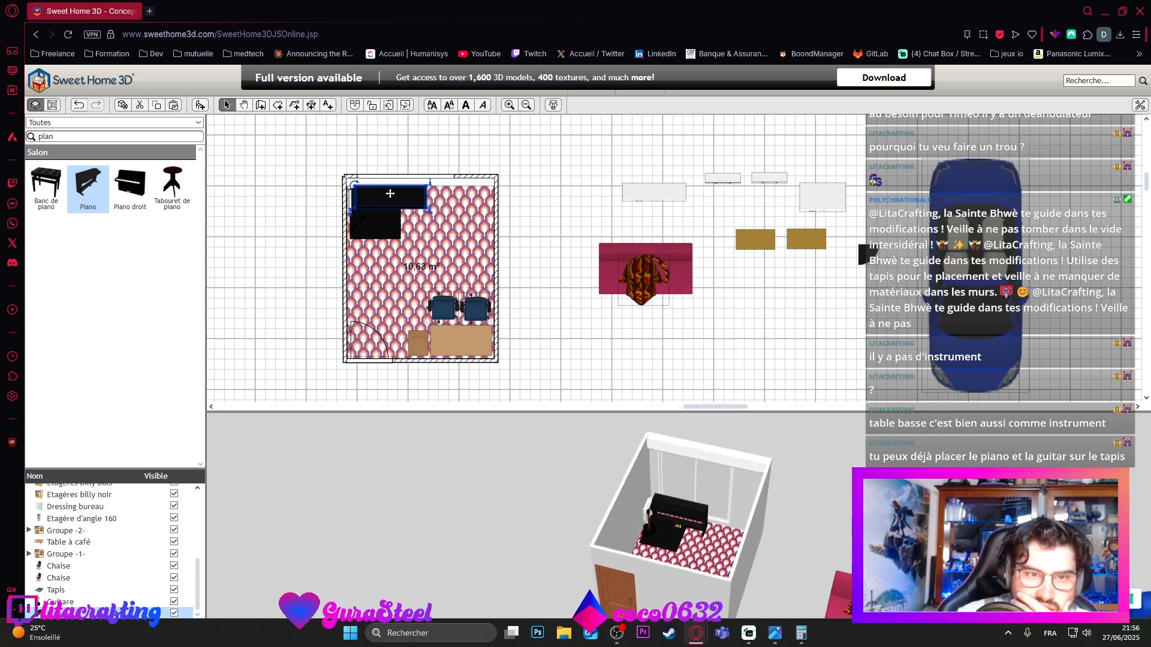
{"action": "double_click", "coordinate": [416, 198]}
{"action": "double_click", "coordinate": [831, 251]}
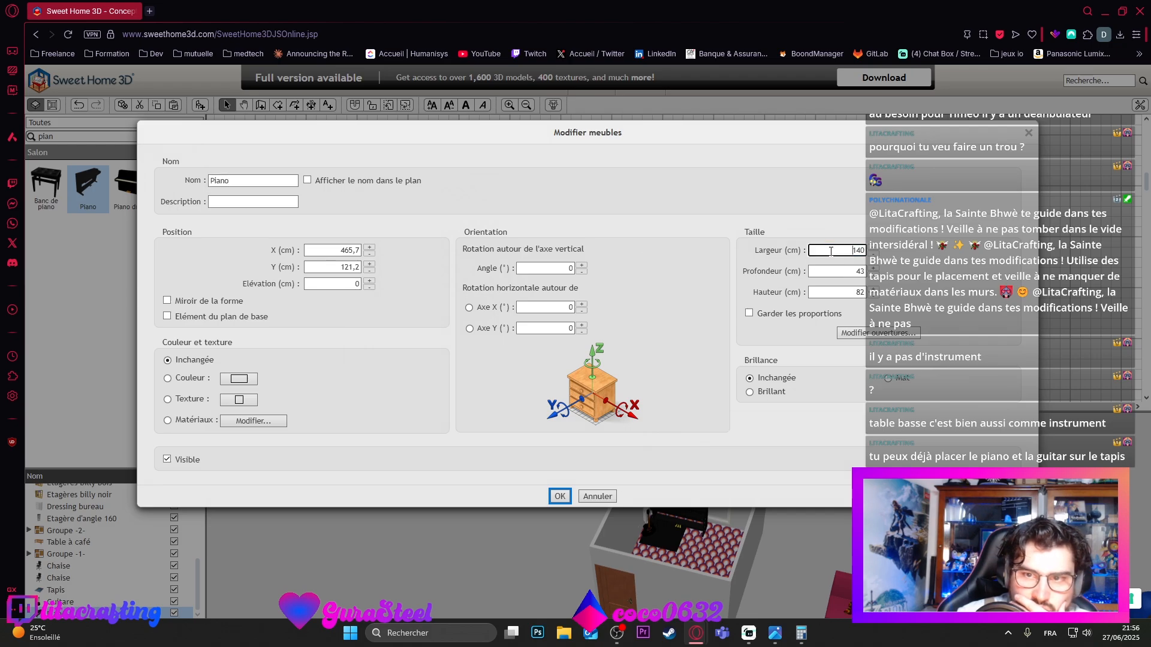
{"action": "type", "text": "1"}
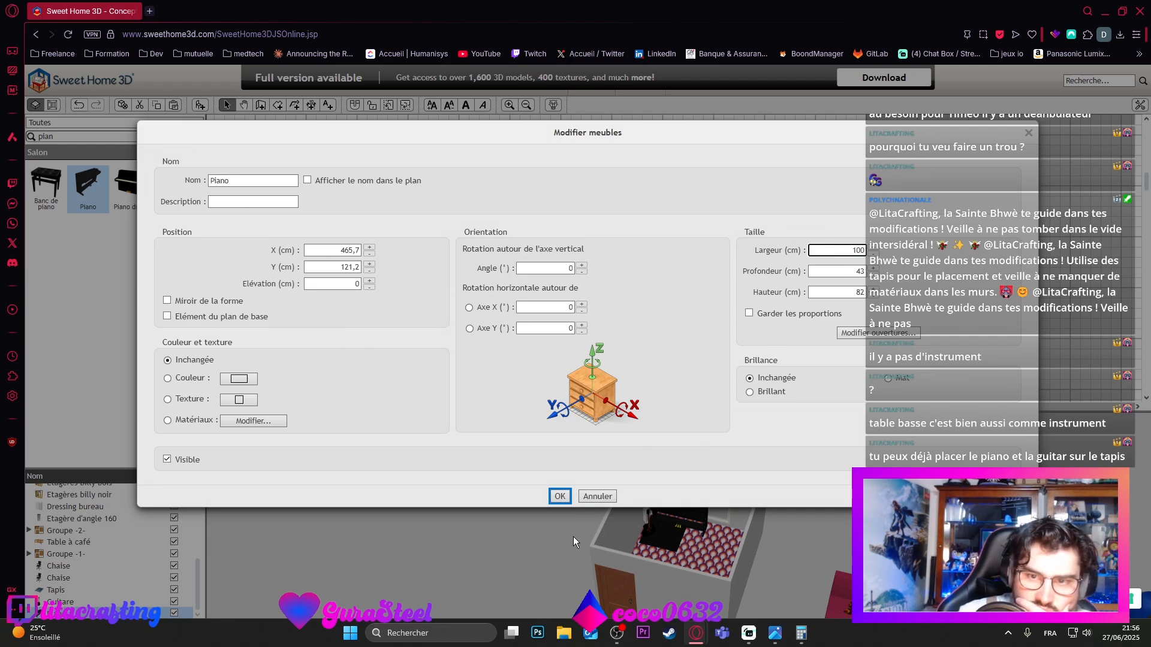
{"action": "type", "text": "00"}
{"action": "key", "text": "Return"}
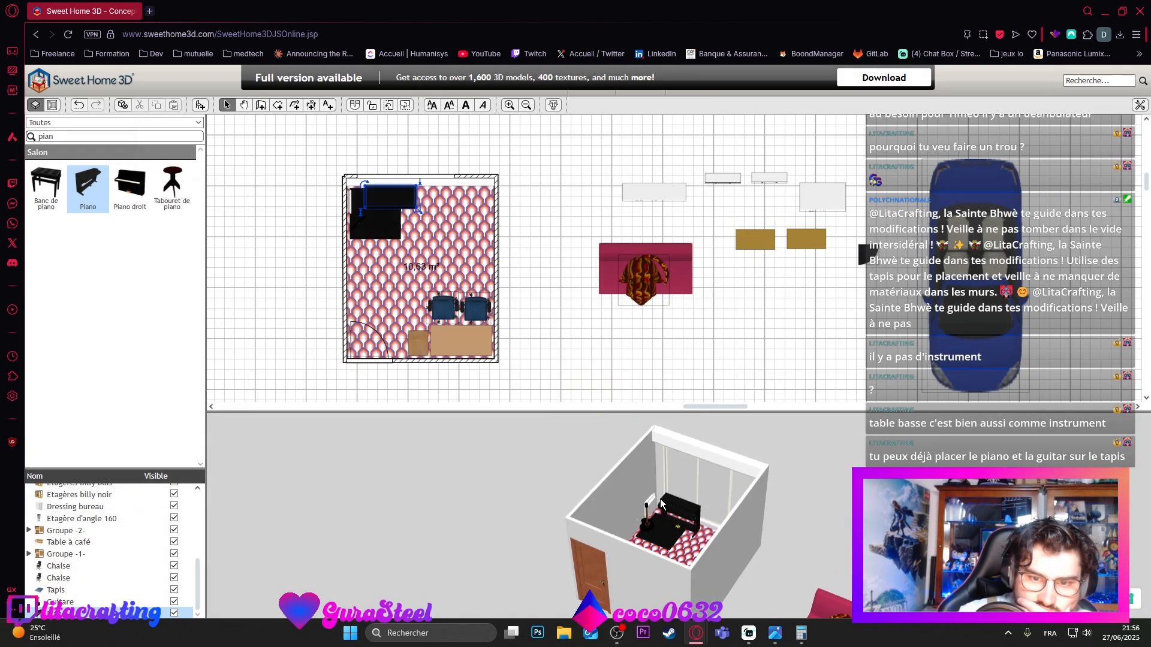
{"action": "left_click_drag", "start_coordinate": [372, 176], "coordinate": [369, 191]}
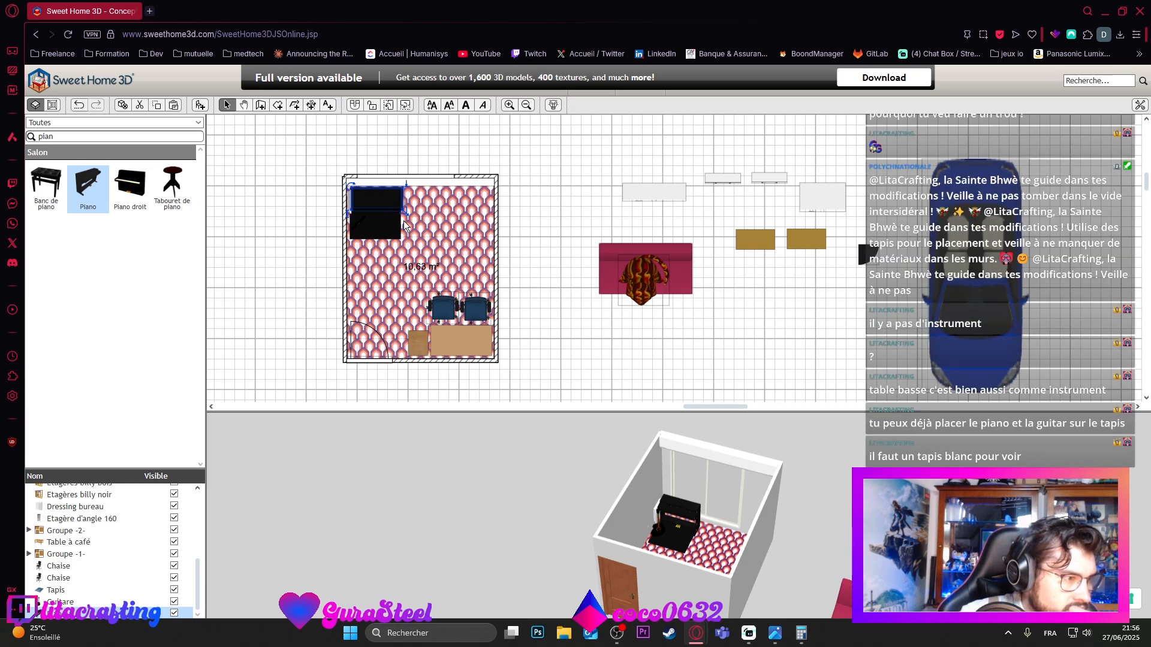
Step: Change the rug's colour to white (FFFFFF)
{"action": "double_click", "coordinate": [384, 227]}
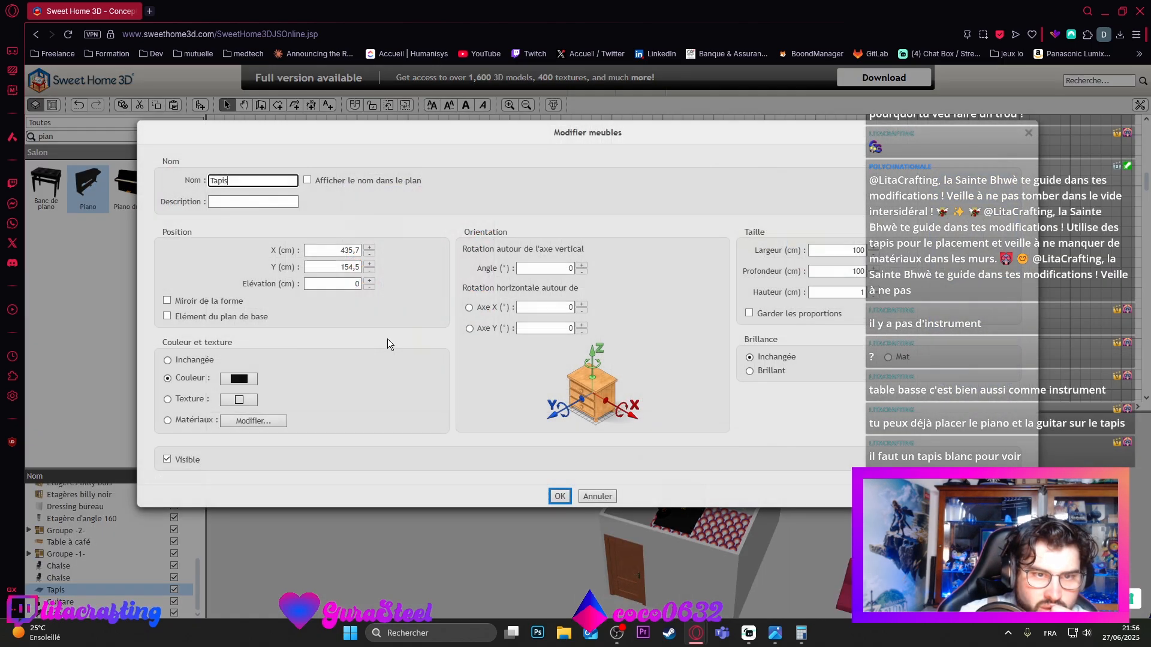
{"action": "left_click", "coordinate": [232, 384]}
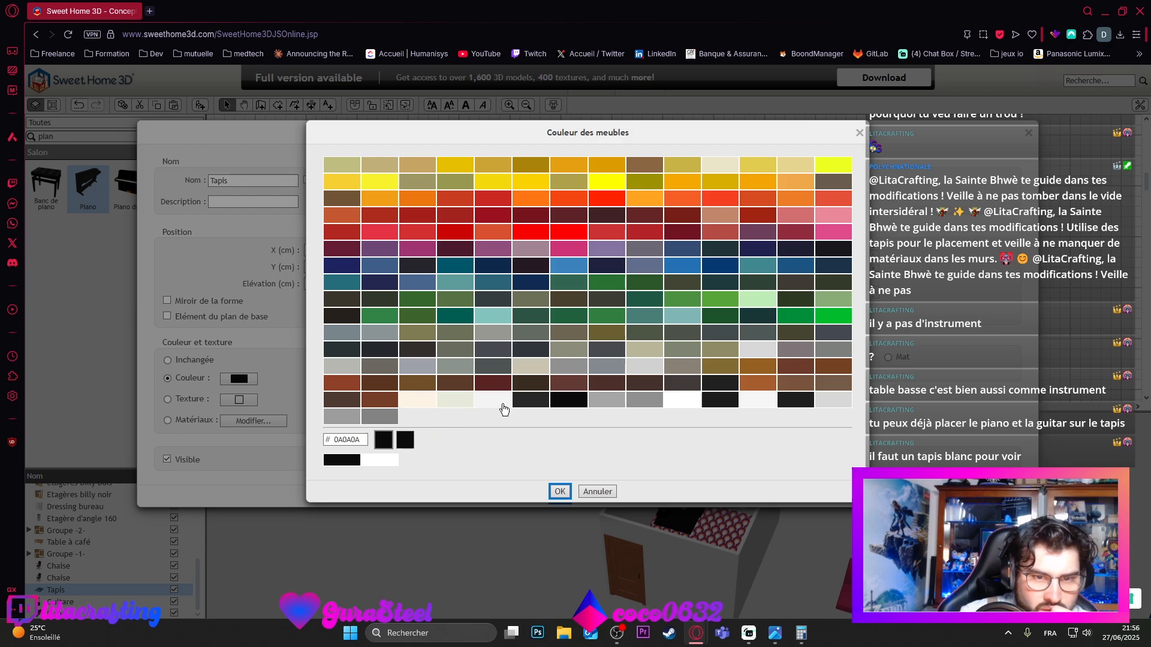
{"action": "left_click", "coordinate": [687, 403]}
{"action": "left_click", "coordinate": [558, 492]}
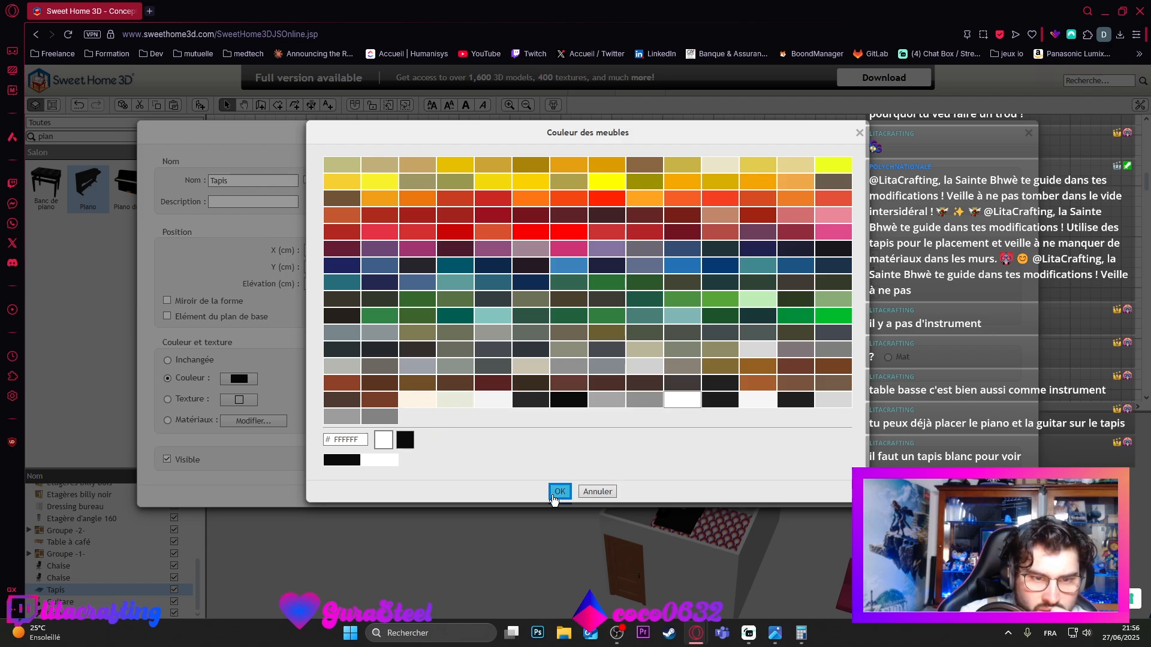
{"action": "left_click", "coordinate": [560, 497]}
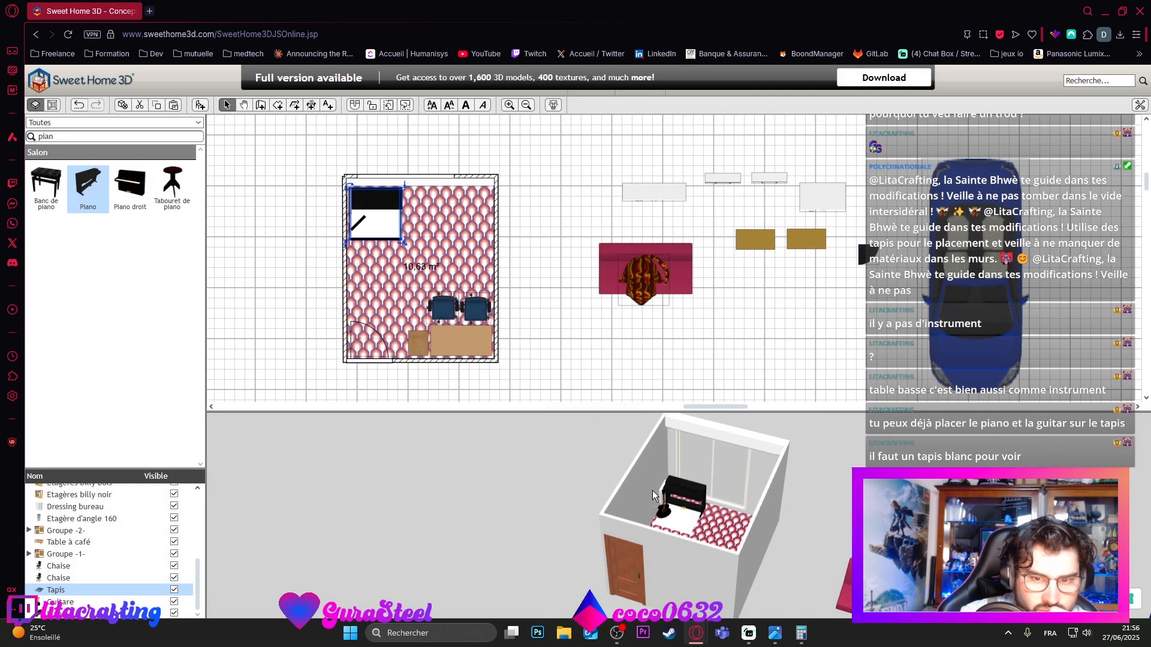
Step: Move the white rug, piano and guitar to the room's upper-right corner and turn the guitar to the opposite diagonal
{"action": "left_click_drag", "start_coordinate": [395, 210], "coordinate": [385, 205]}
{"action": "left_click_drag", "start_coordinate": [385, 206], "coordinate": [383, 206]}
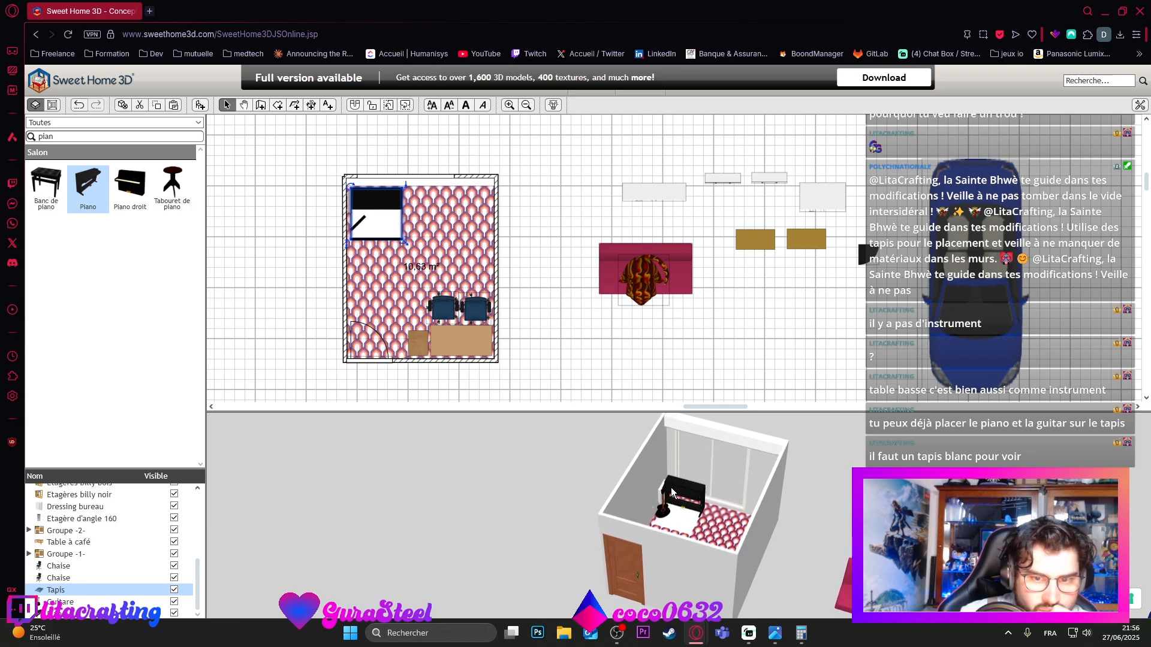
{"action": "left_click_drag", "start_coordinate": [689, 555], "coordinate": [717, 569]}
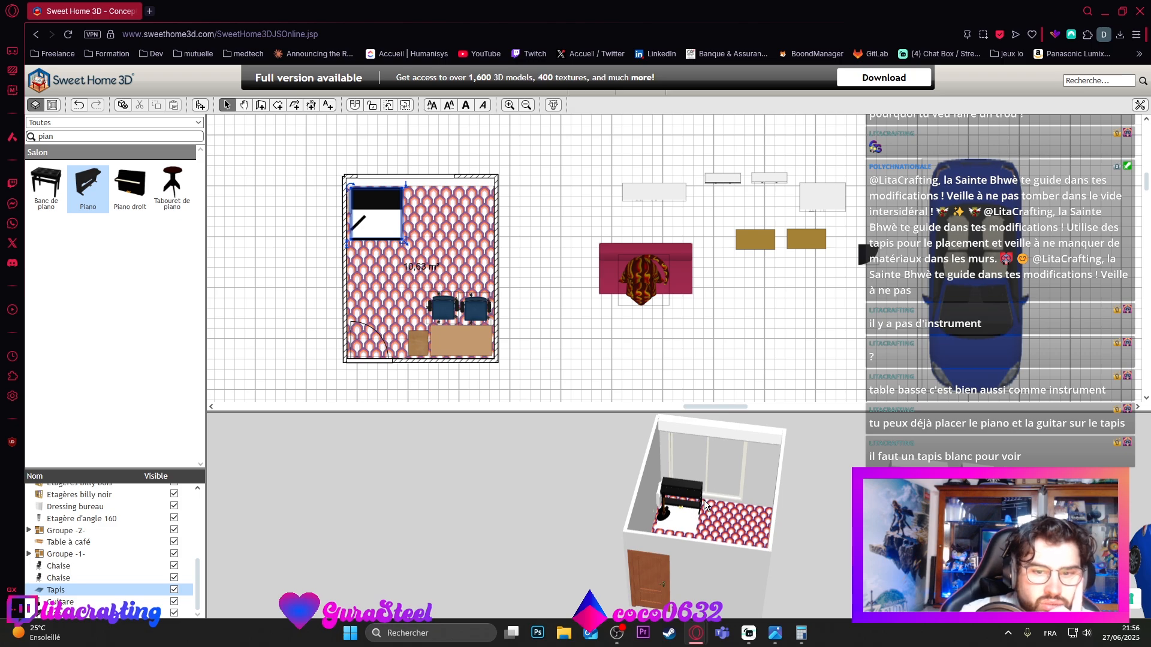
{"action": "left_click_drag", "start_coordinate": [376, 222], "coordinate": [466, 223]}
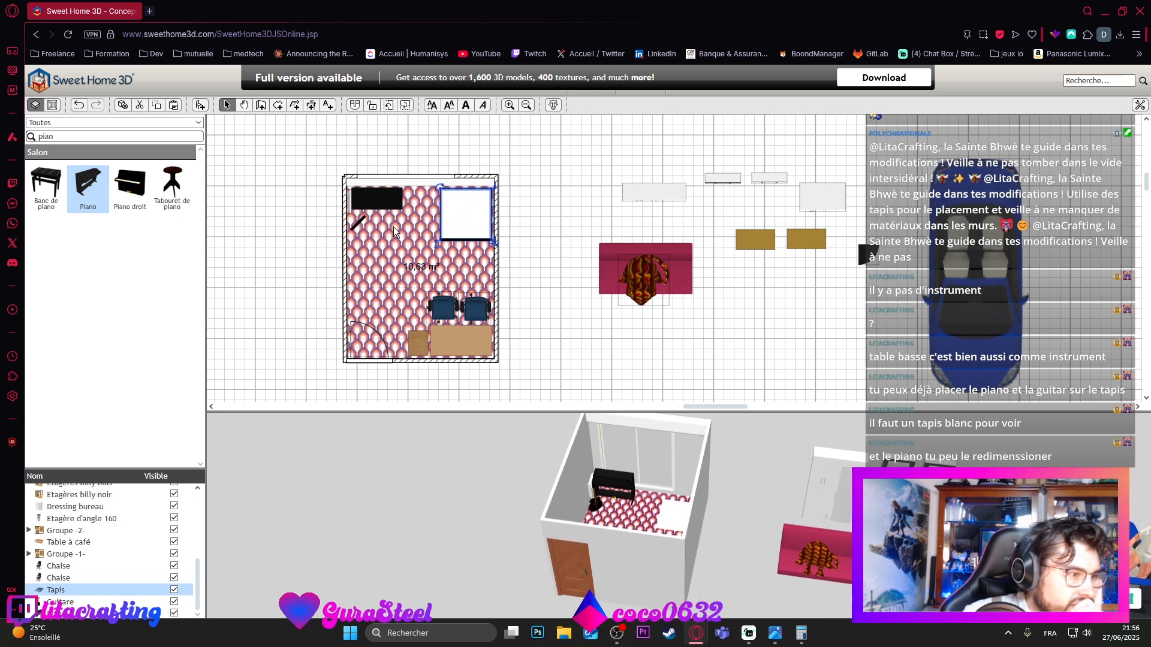
{"action": "left_click_drag", "start_coordinate": [386, 194], "coordinate": [476, 196]}
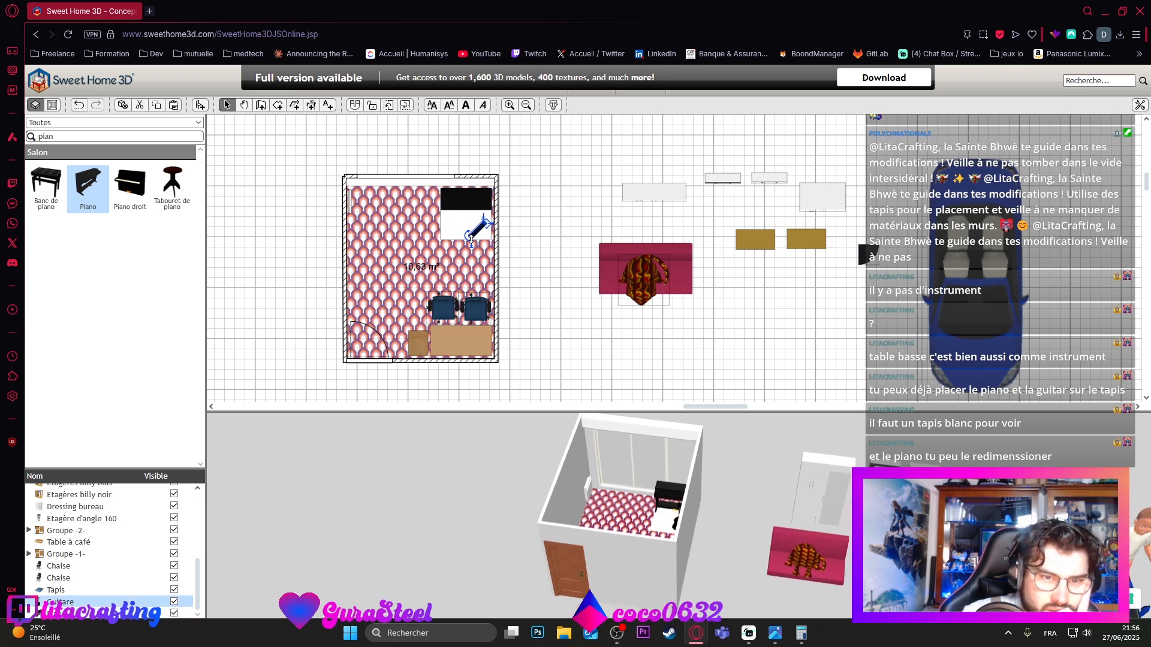
{"action": "left_click_drag", "start_coordinate": [468, 238], "coordinate": [473, 219]}
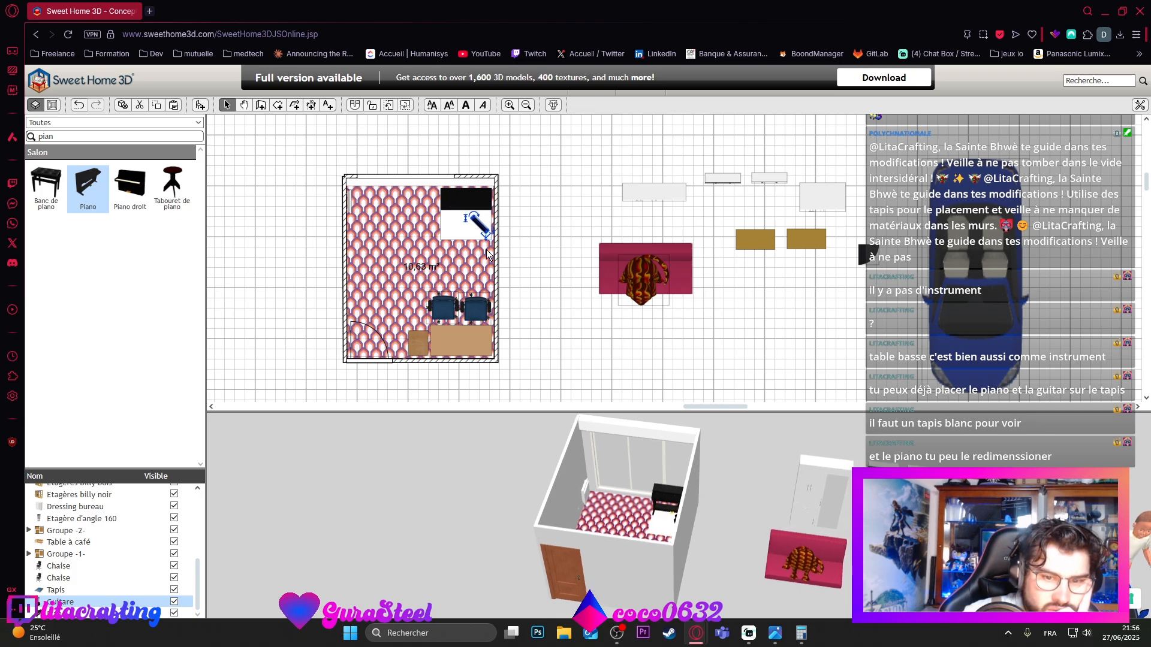
{"action": "left_click_drag", "start_coordinate": [635, 549], "coordinate": [659, 594]}
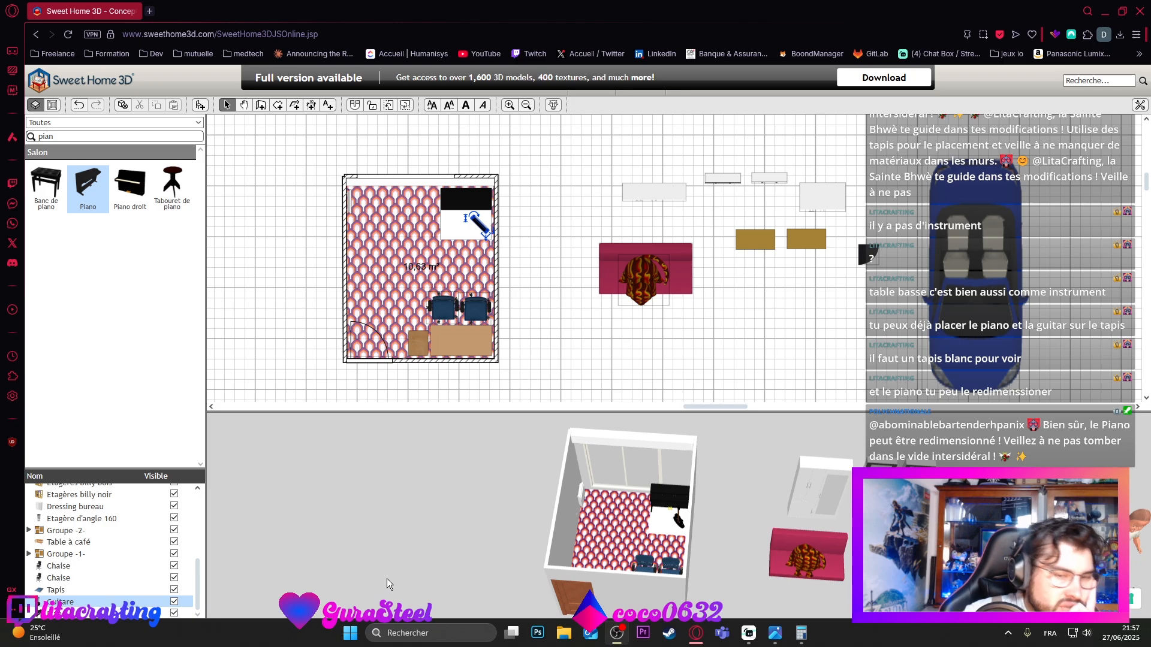
{"action": "left_click_drag", "start_coordinate": [409, 533], "coordinate": [410, 533]}
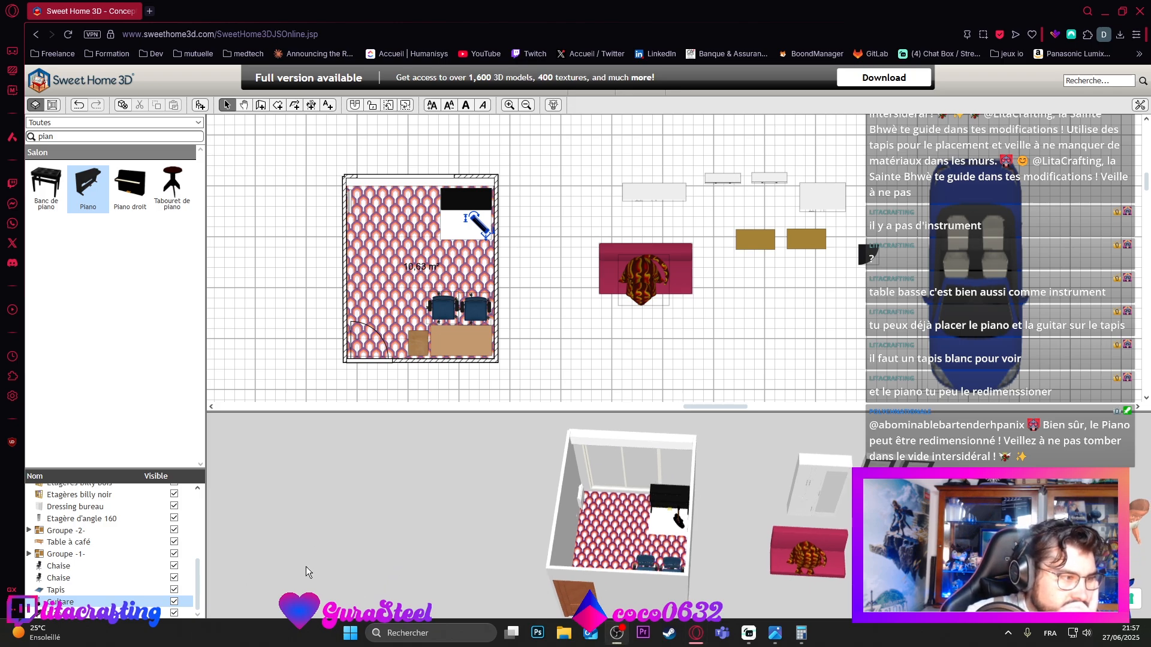
{"action": "left_click", "coordinate": [425, 492]}
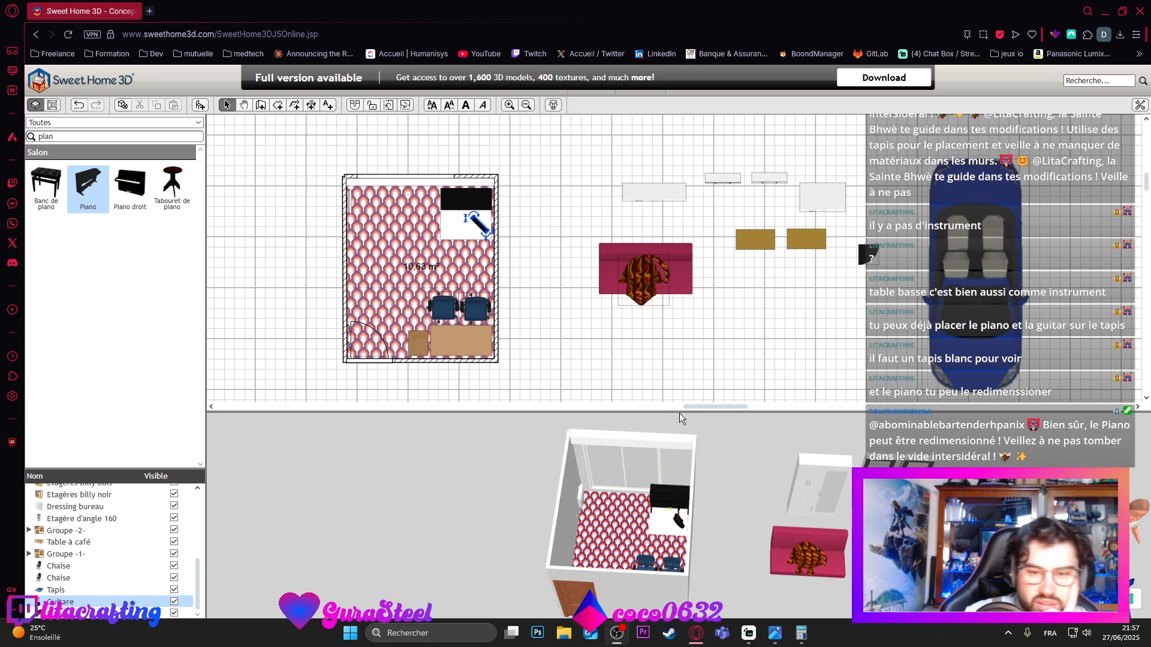
{"action": "left_click", "coordinate": [587, 358]}
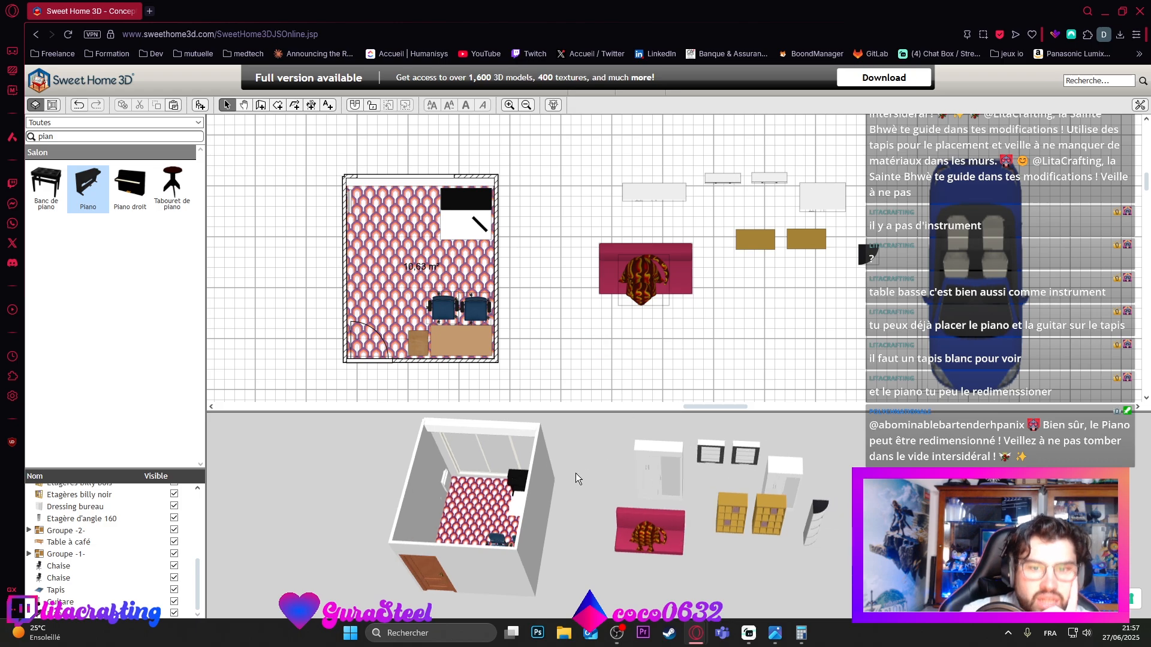
Step: Place the Dressing chambre against the room's left wall just above the door swing, with the Vitrine droite directly above it
{"action": "left_click_drag", "start_coordinate": [420, 446], "coordinate": [412, 497]}
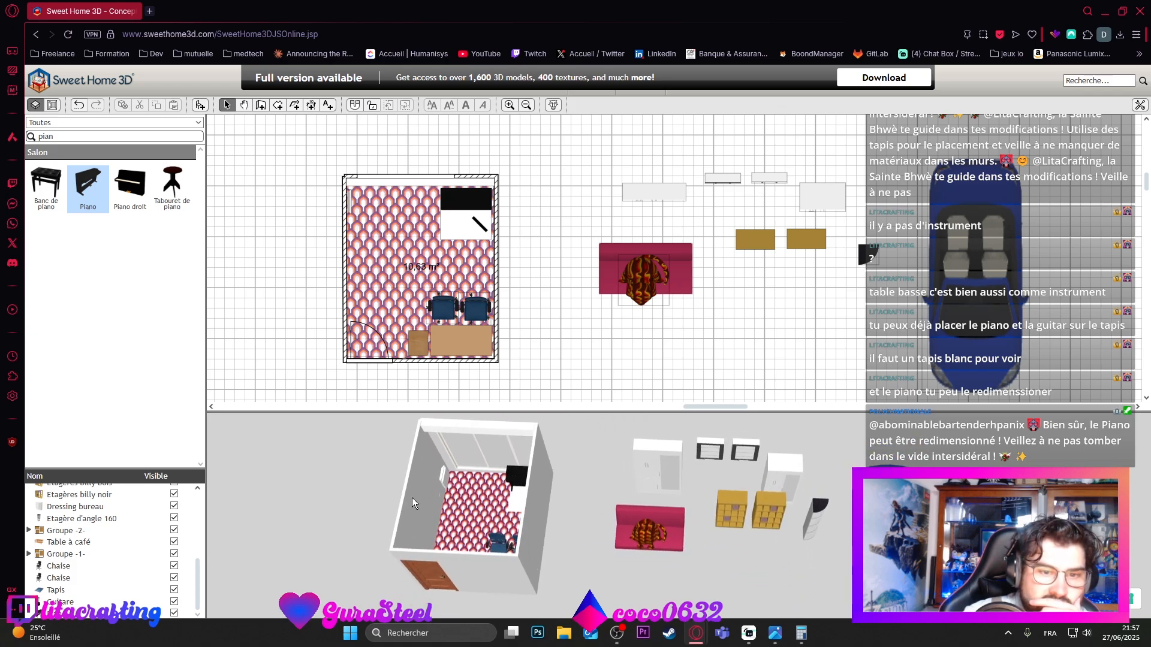
{"action": "left_click_drag", "start_coordinate": [666, 465], "coordinate": [529, 472]}
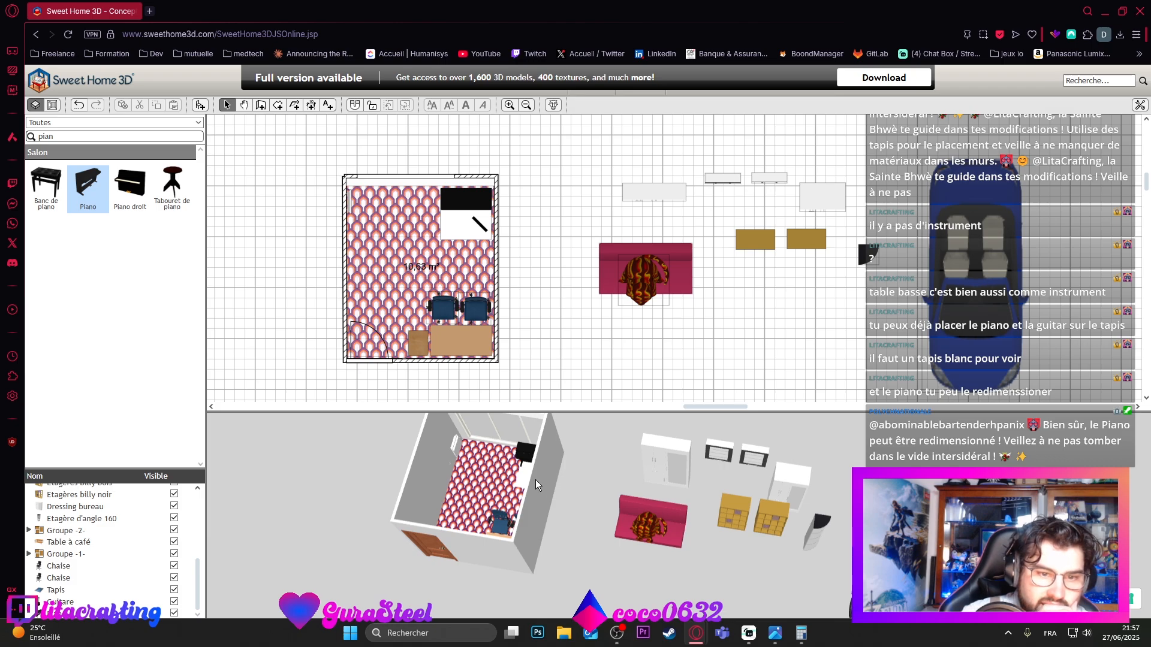
{"action": "left_click_drag", "start_coordinate": [660, 191], "coordinate": [347, 287]}
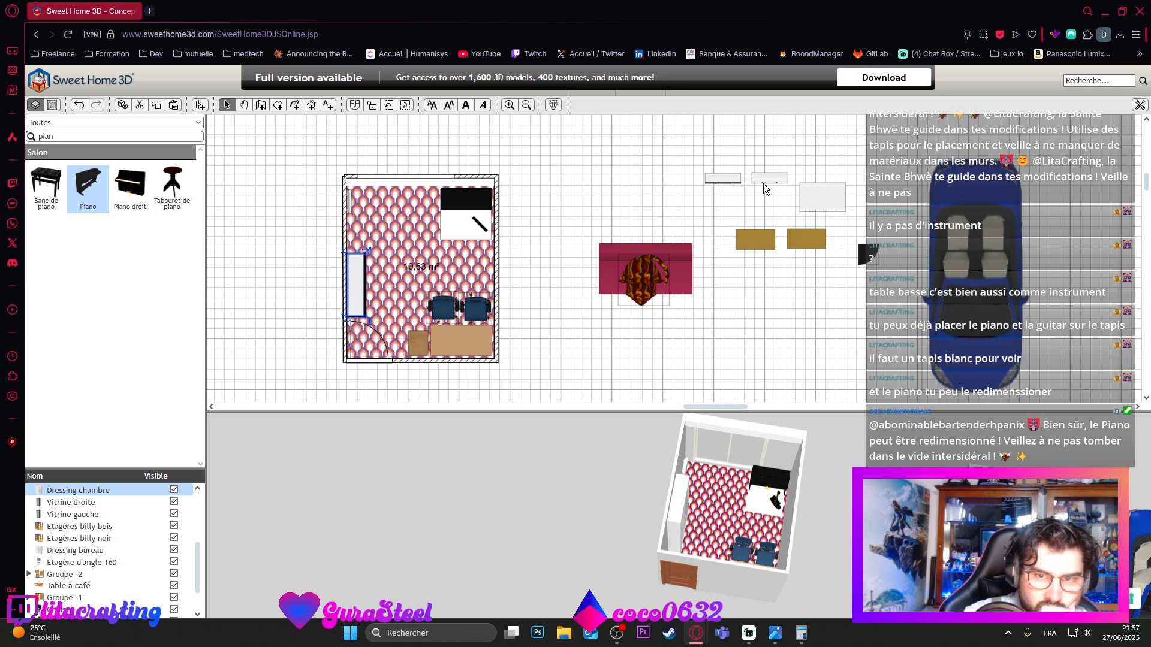
{"action": "left_click_drag", "start_coordinate": [764, 183], "coordinate": [351, 241]}
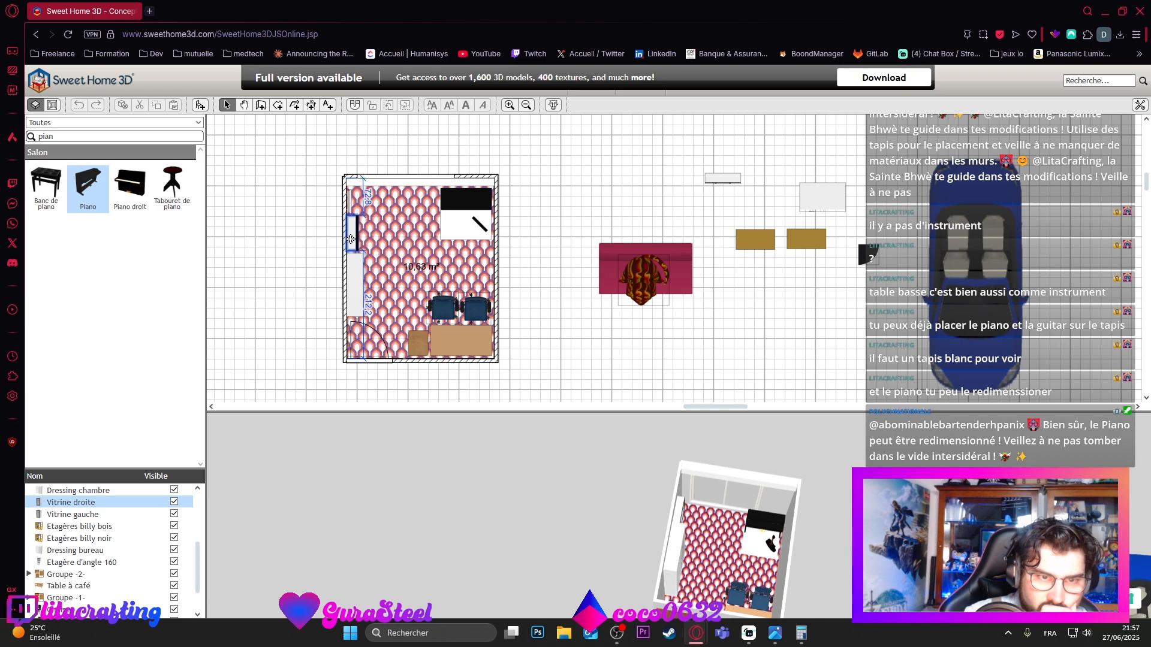
Step: Move the Vitrine gauche into the room and turn it parallel to the left wall, beside the Vitrine droite
{"action": "left_click_drag", "start_coordinate": [681, 499], "coordinate": [671, 534]}
{"action": "left_click_drag", "start_coordinate": [731, 179], "coordinate": [392, 245]}
{"action": "double_click", "coordinate": [387, 244]}
{"action": "left_click", "coordinate": [559, 497]}
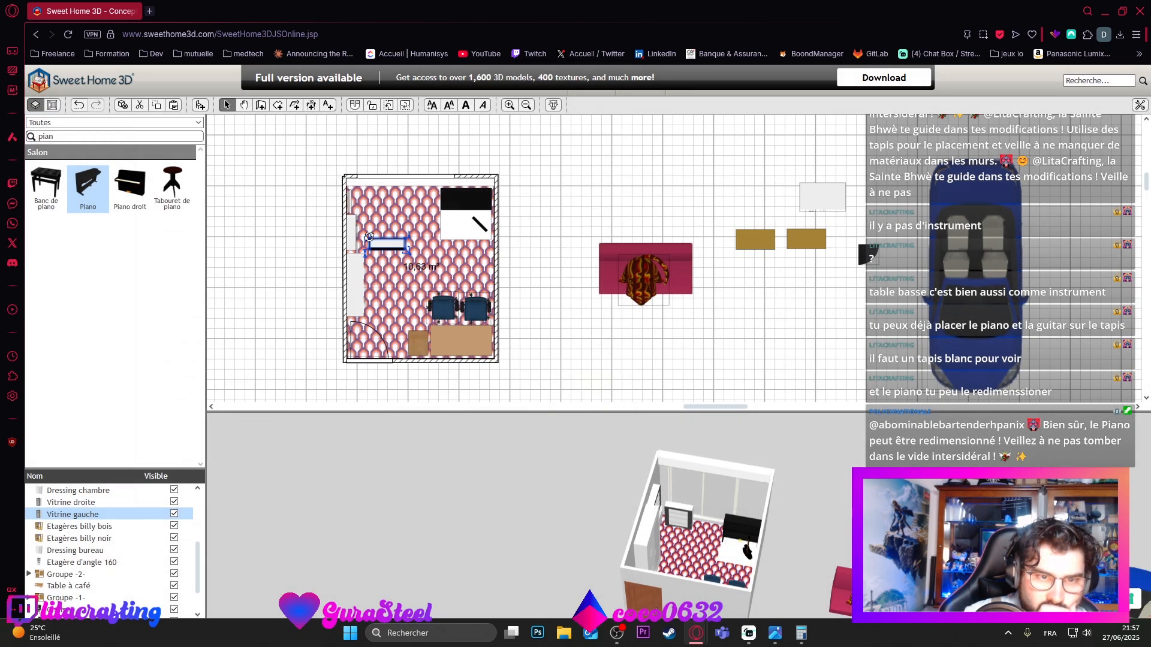
{"action": "mouse_move", "coordinate": [370, 238]}
{"action": "left_mouse_down"}
{"action": "mouse_move", "coordinate": [382, 260]}
{"action": "mouse_move", "coordinate": [366, 237]}
{"action": "left_mouse_up"}
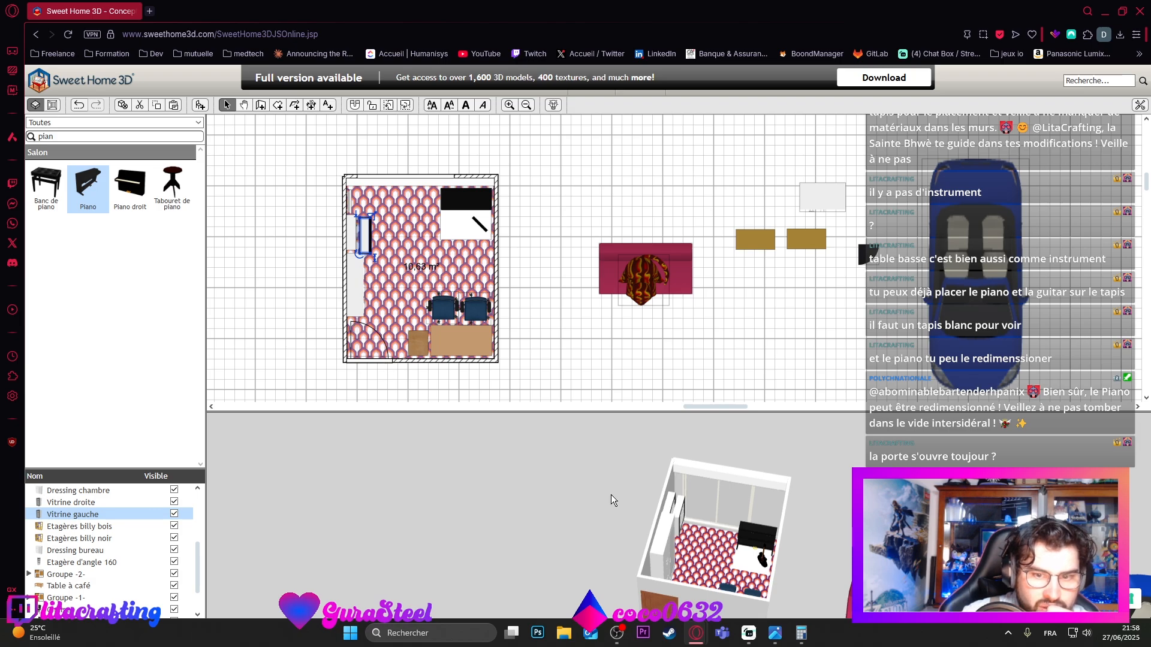
Step: Modify the openings of the room's door so that its leaf stands partly open
{"action": "left_click_drag", "start_coordinate": [691, 611], "coordinate": [666, 540]}
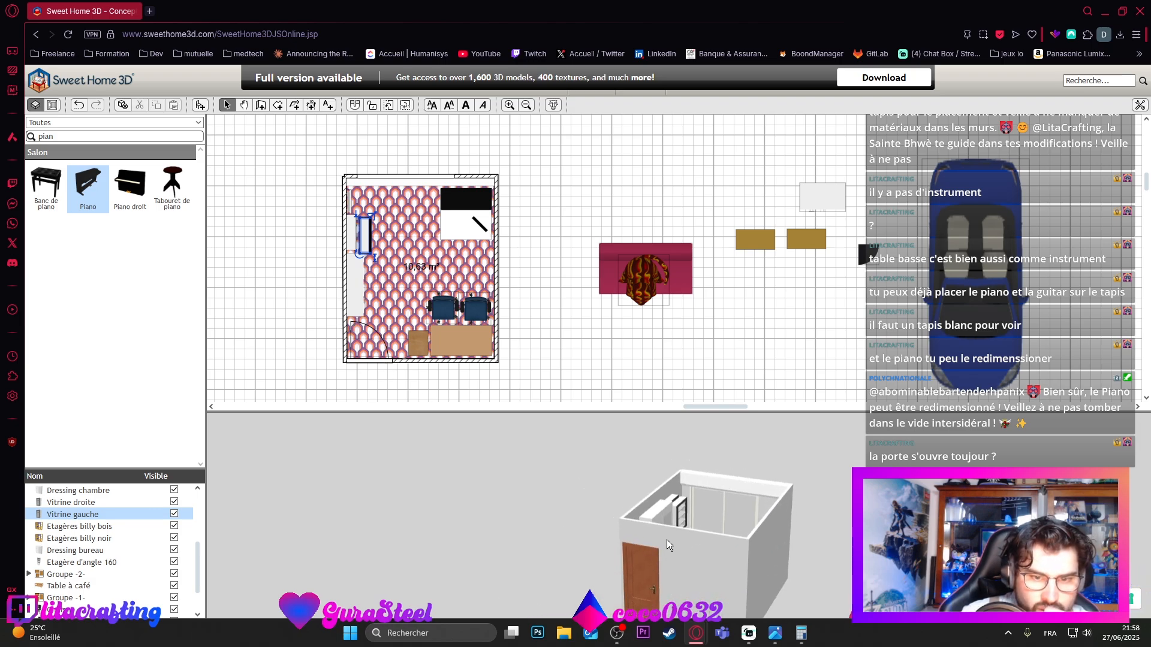
{"action": "double_click", "coordinate": [368, 358]}
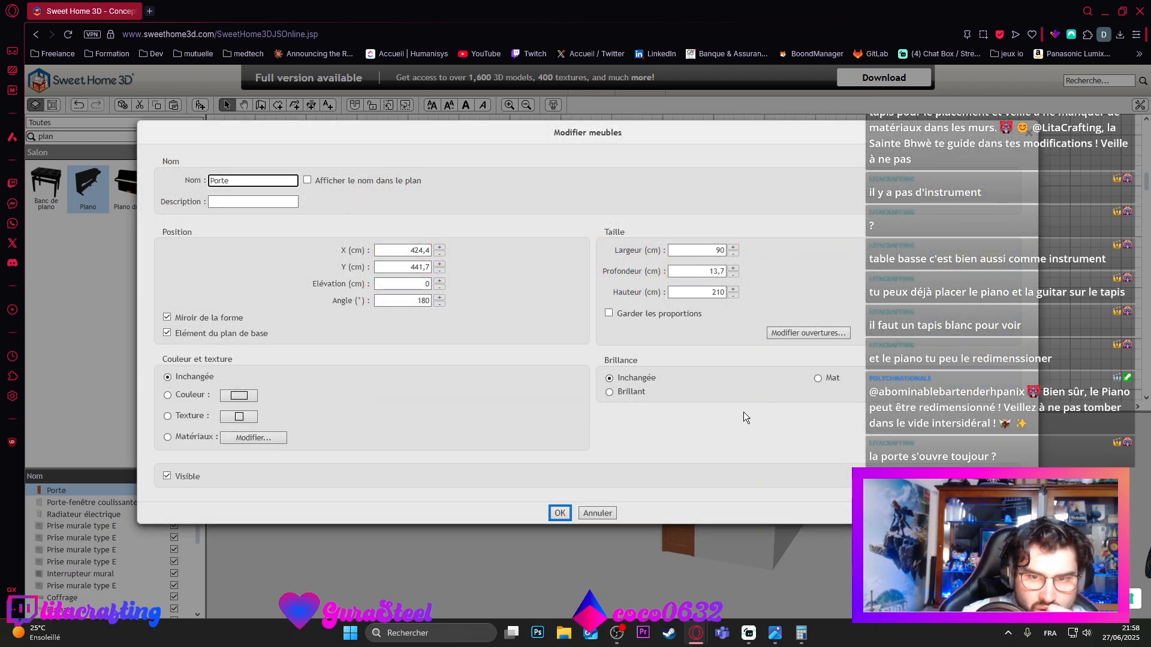
{"action": "left_click", "coordinate": [782, 335]}
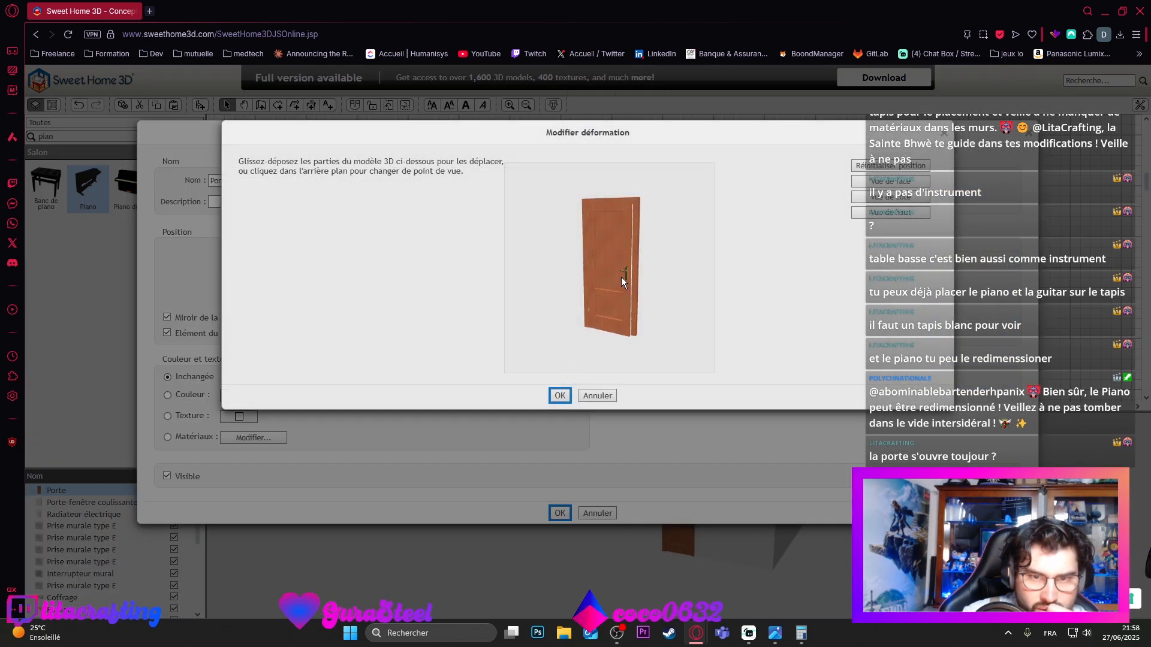
{"action": "left_click_drag", "start_coordinate": [620, 276], "coordinate": [624, 236]}
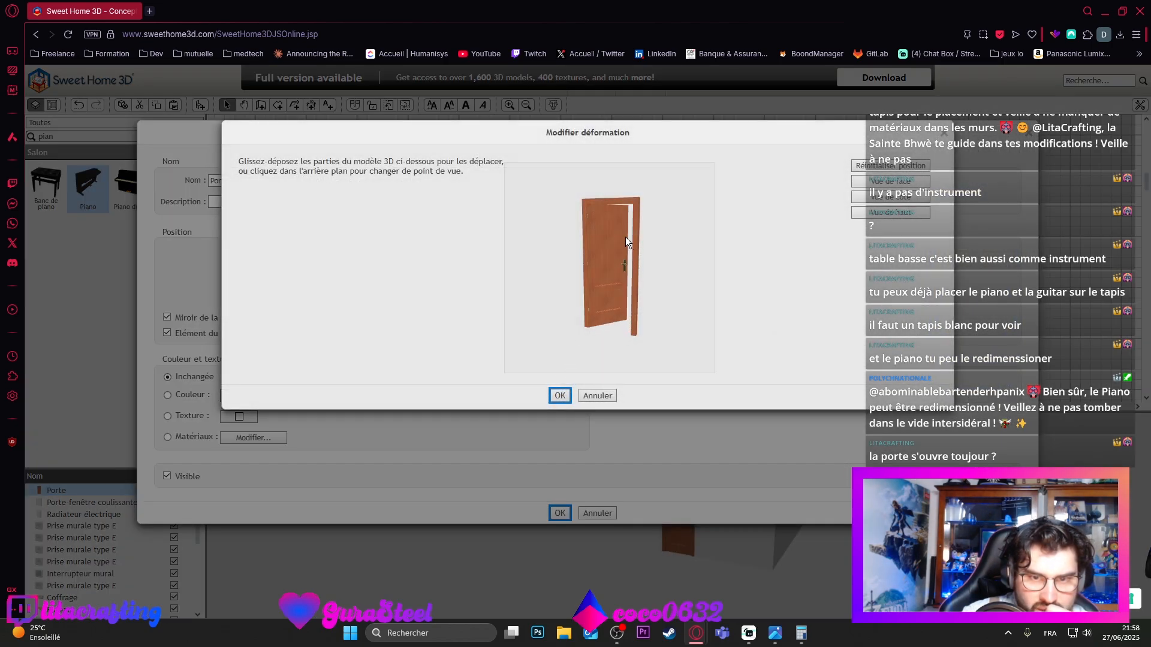
{"action": "left_click", "coordinate": [560, 395]}
{"action": "left_click", "coordinate": [560, 513]}
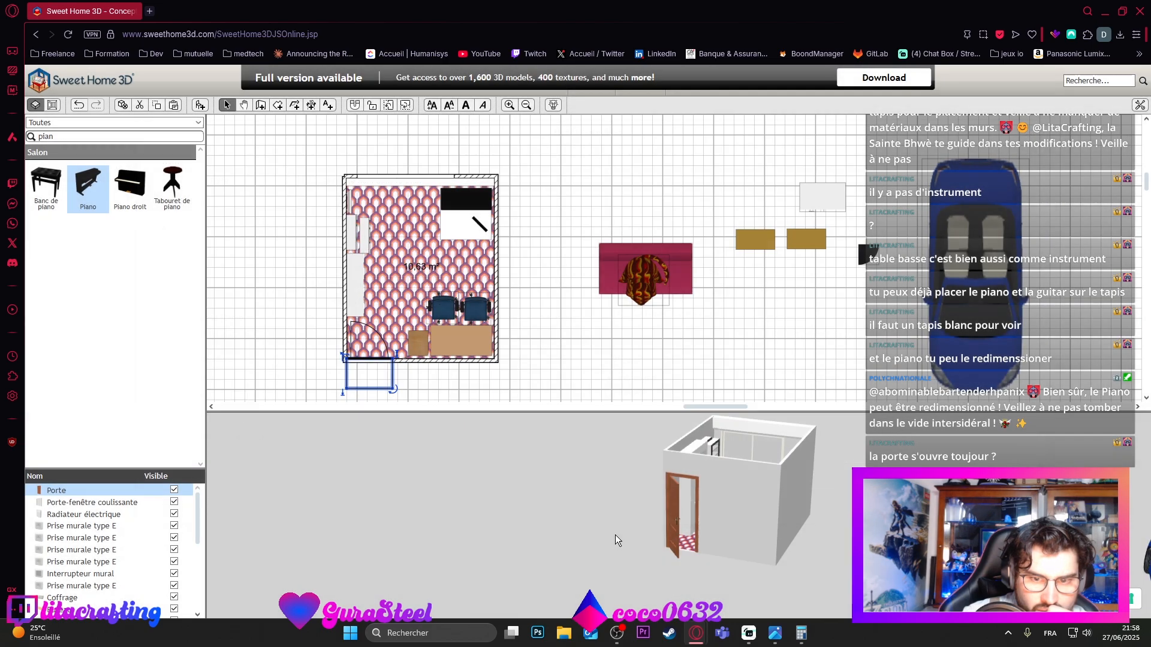
Step: Modify the door's openings again, swinging the leaf wide open into the room
{"action": "double_click", "coordinate": [367, 358]}
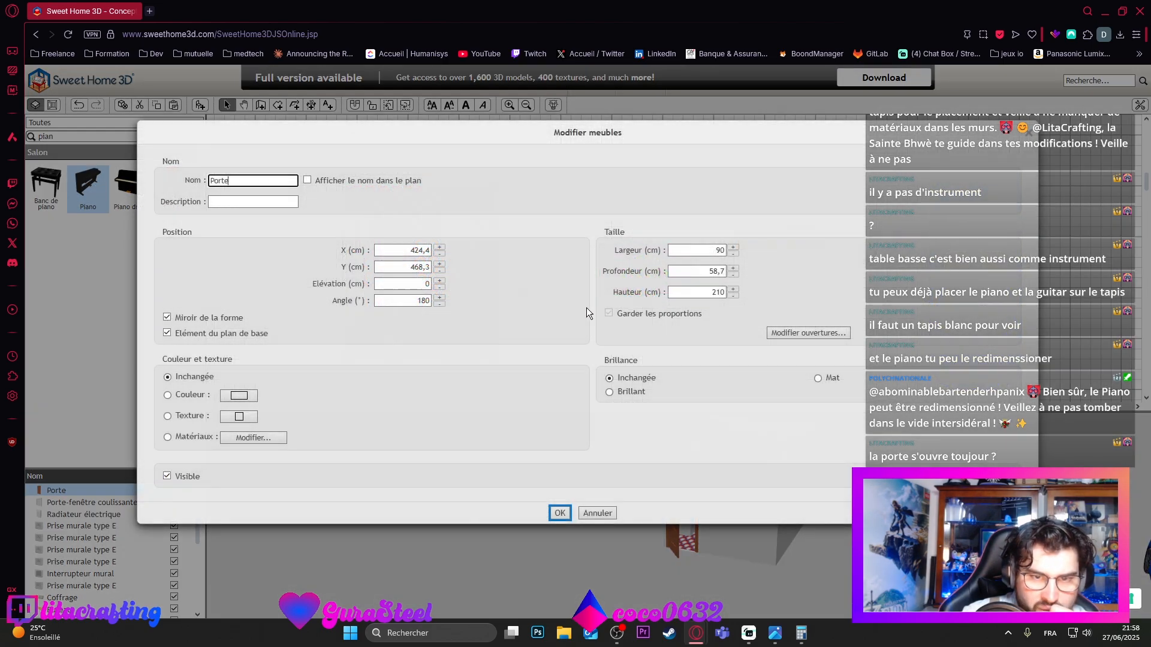
{"action": "left_click", "coordinate": [800, 335]}
{"action": "left_click_drag", "start_coordinate": [569, 311], "coordinate": [332, 259]}
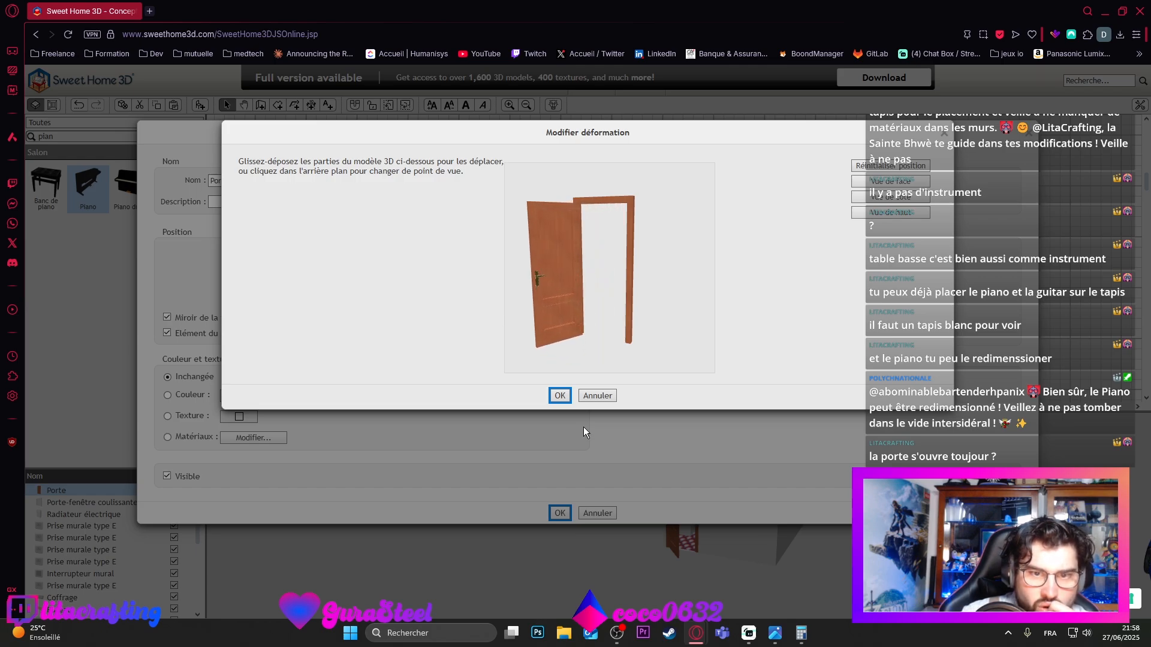
{"action": "left_click", "coordinate": [560, 397]}
{"action": "left_click", "coordinate": [564, 513]}
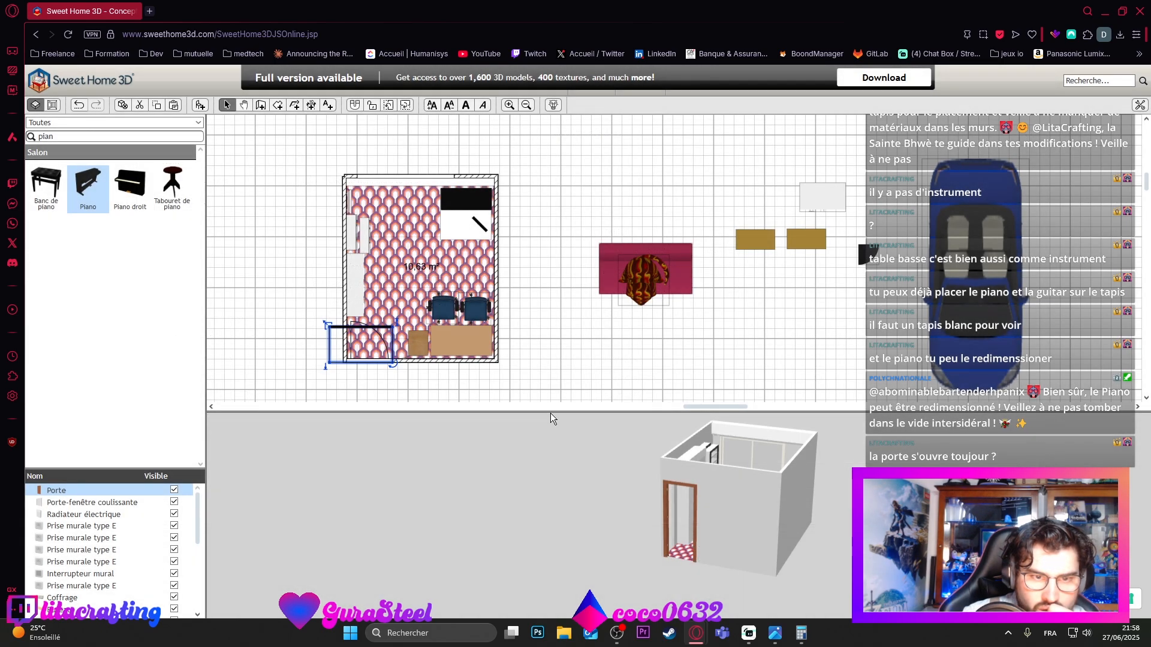
Step: Adjust the door's open leaf so that it lies parallel to the left wall, inside the room, and inspect its clearance
{"action": "left_click_drag", "start_coordinate": [723, 503], "coordinate": [758, 502]}
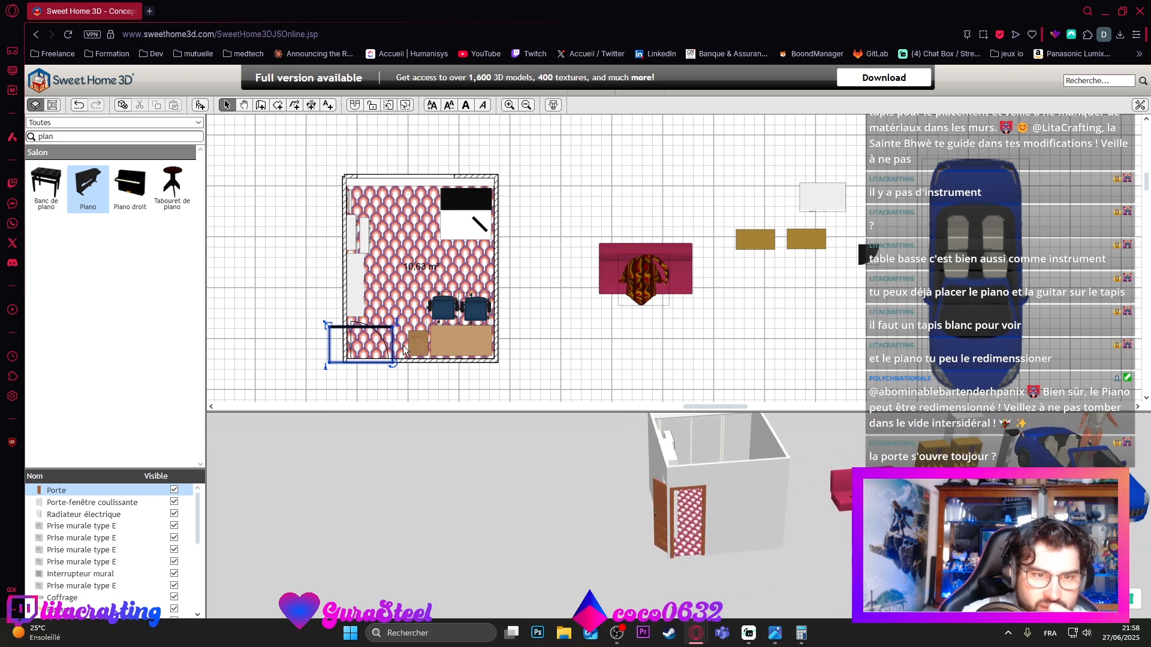
{"action": "double_click", "coordinate": [354, 360]}
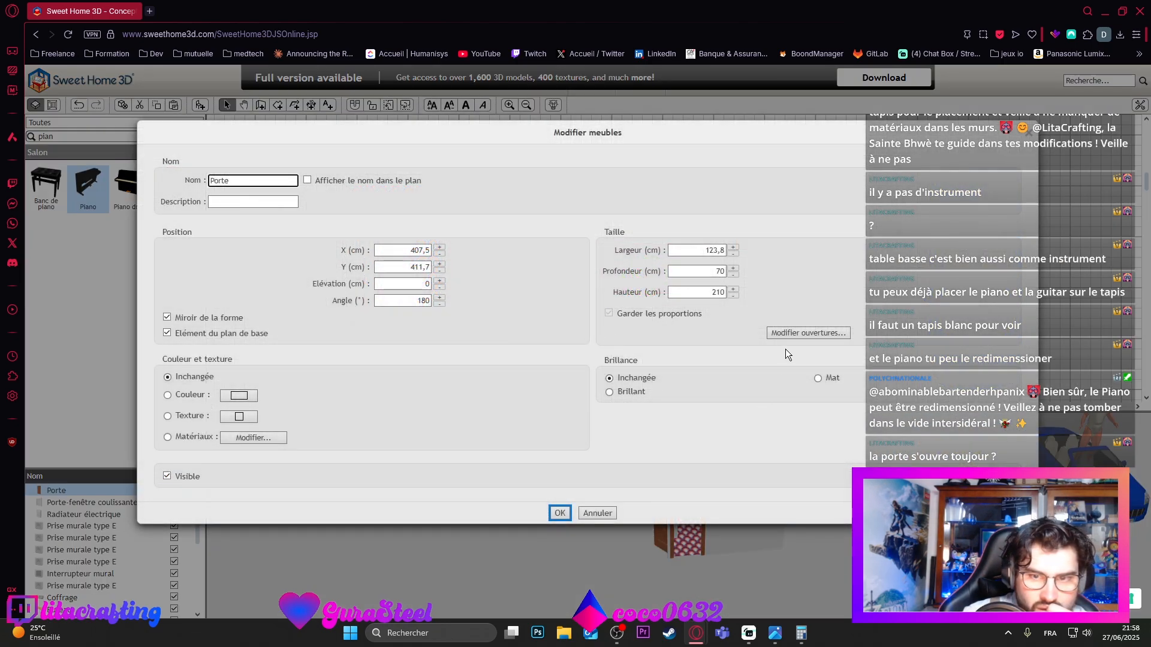
{"action": "left_click", "coordinate": [790, 333]}
{"action": "left_click_drag", "start_coordinate": [578, 287], "coordinate": [588, 292]}
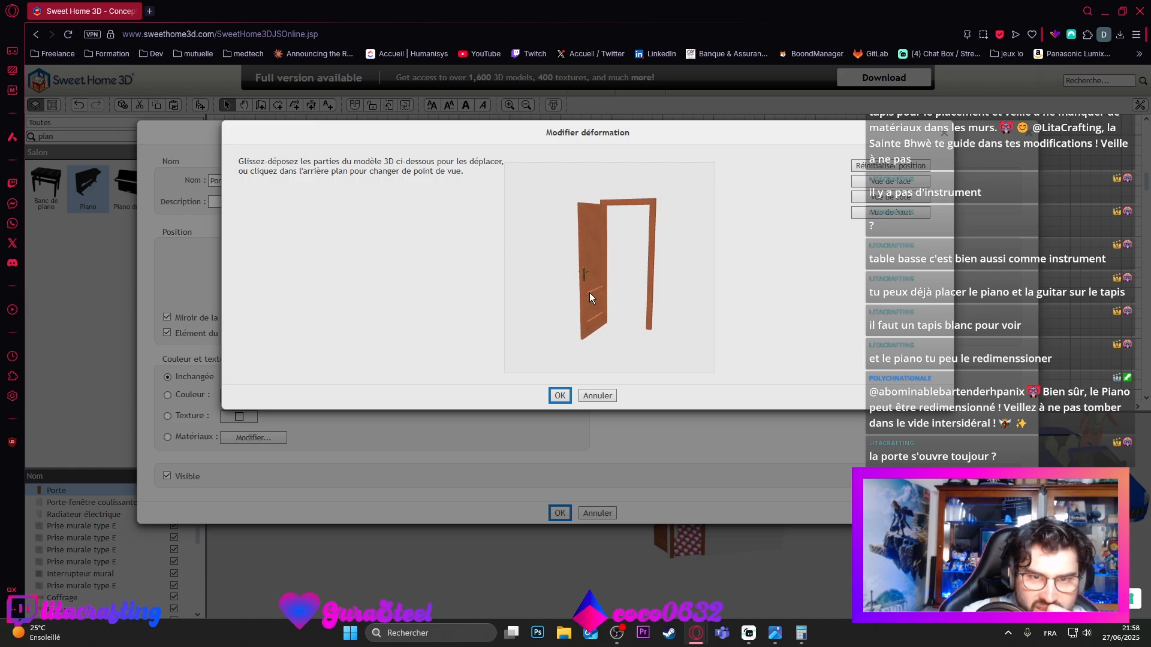
{"action": "left_click", "coordinate": [559, 396]}
{"action": "left_click", "coordinate": [559, 513]}
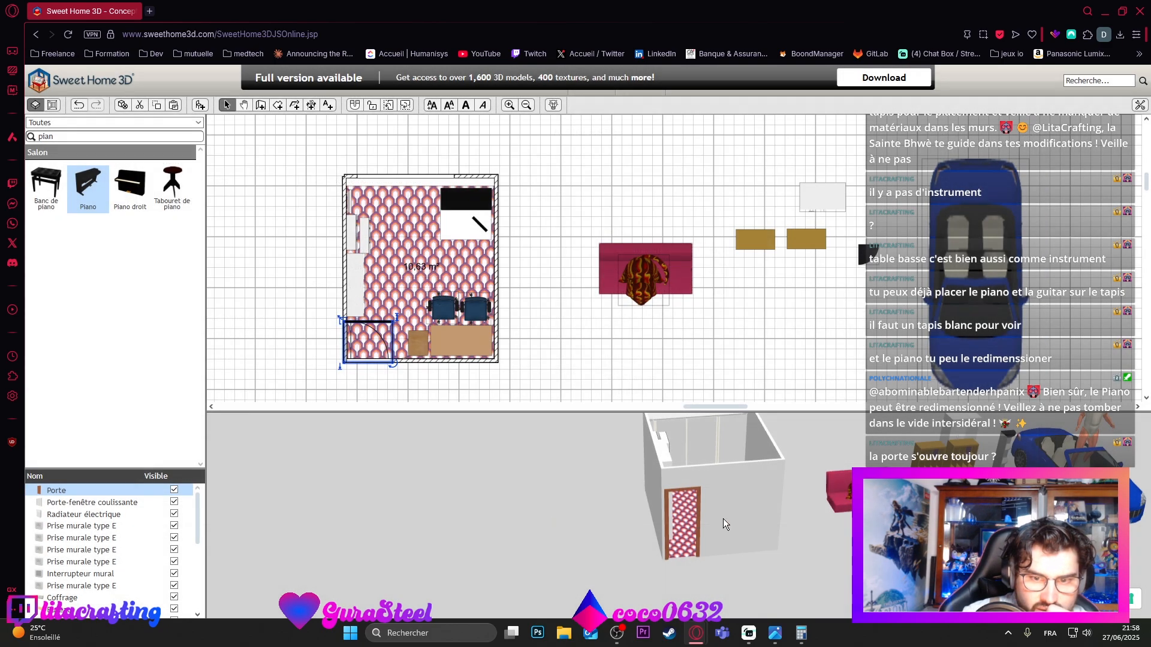
{"action": "left_click_drag", "start_coordinate": [723, 522], "coordinate": [511, 541]}
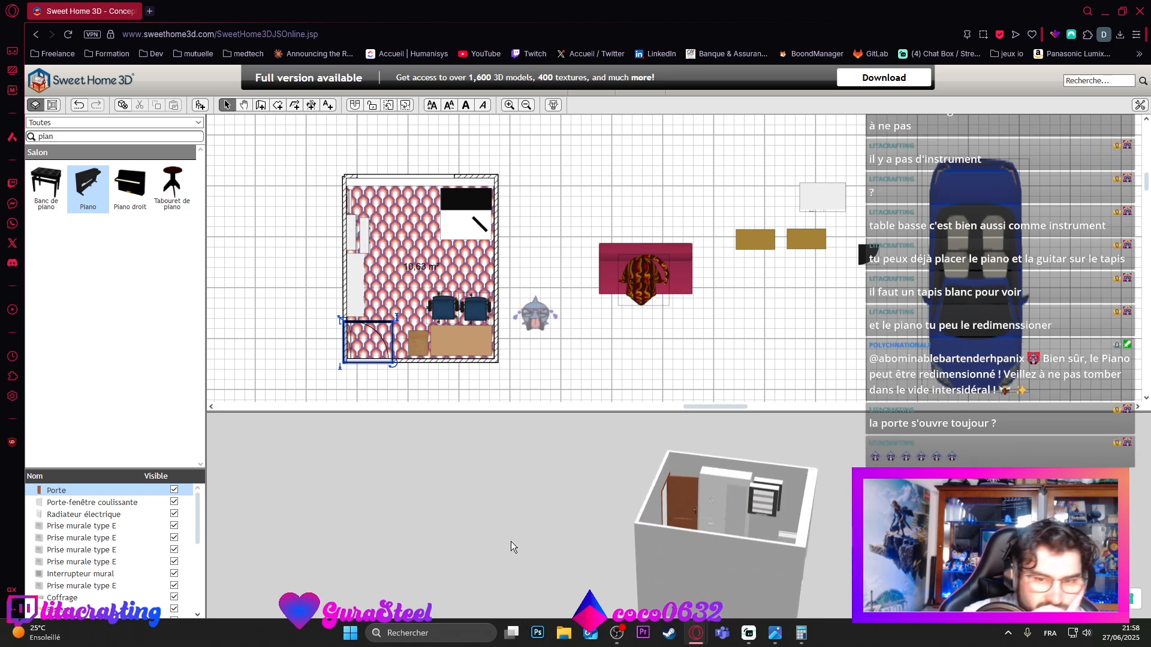
Step: Check the settings of both display cabinets and set the Vitrine gauche's elevation to 10 cm
{"action": "double_click", "coordinate": [366, 236]}
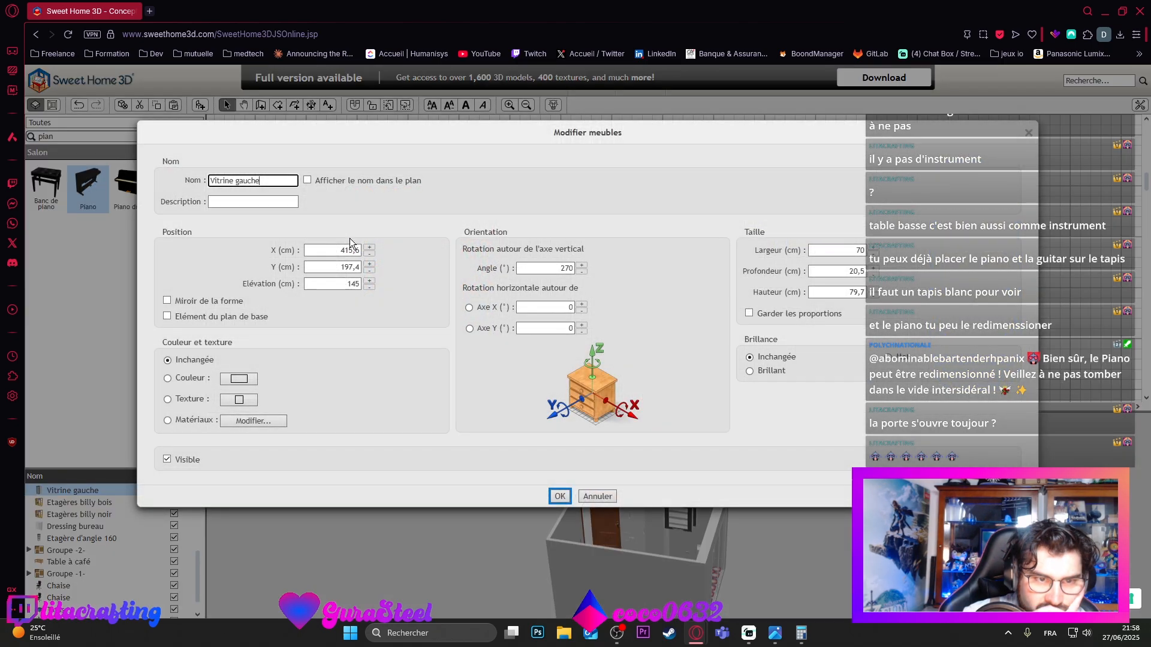
{"action": "left_click", "coordinate": [557, 491]}
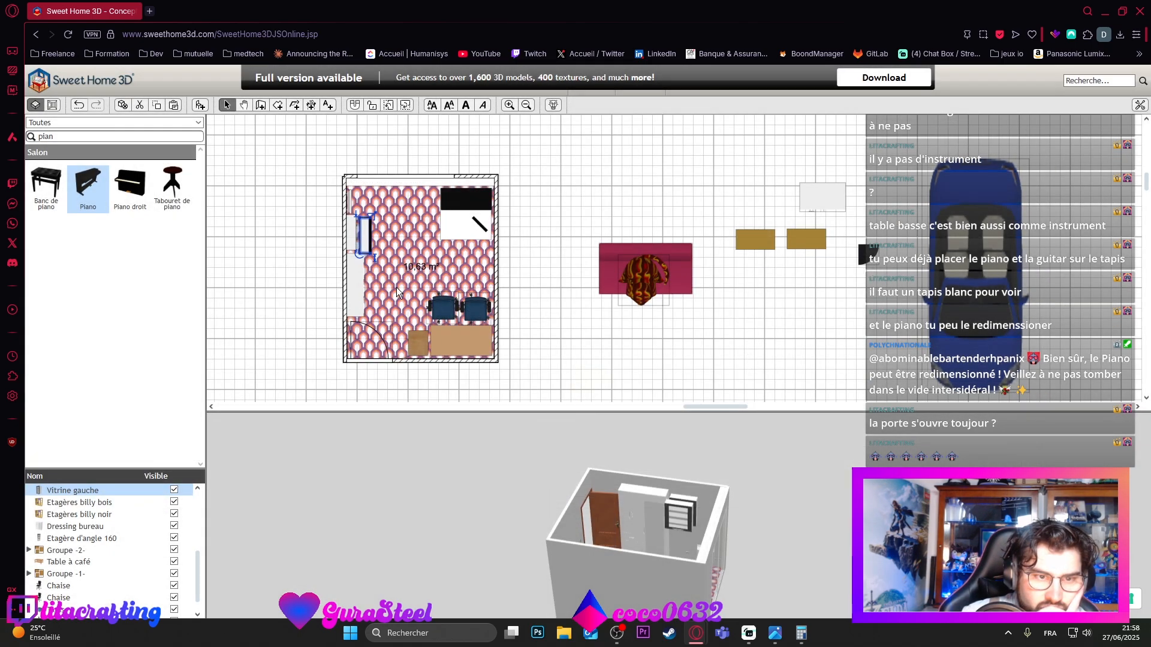
{"action": "double_click", "coordinate": [354, 234]}
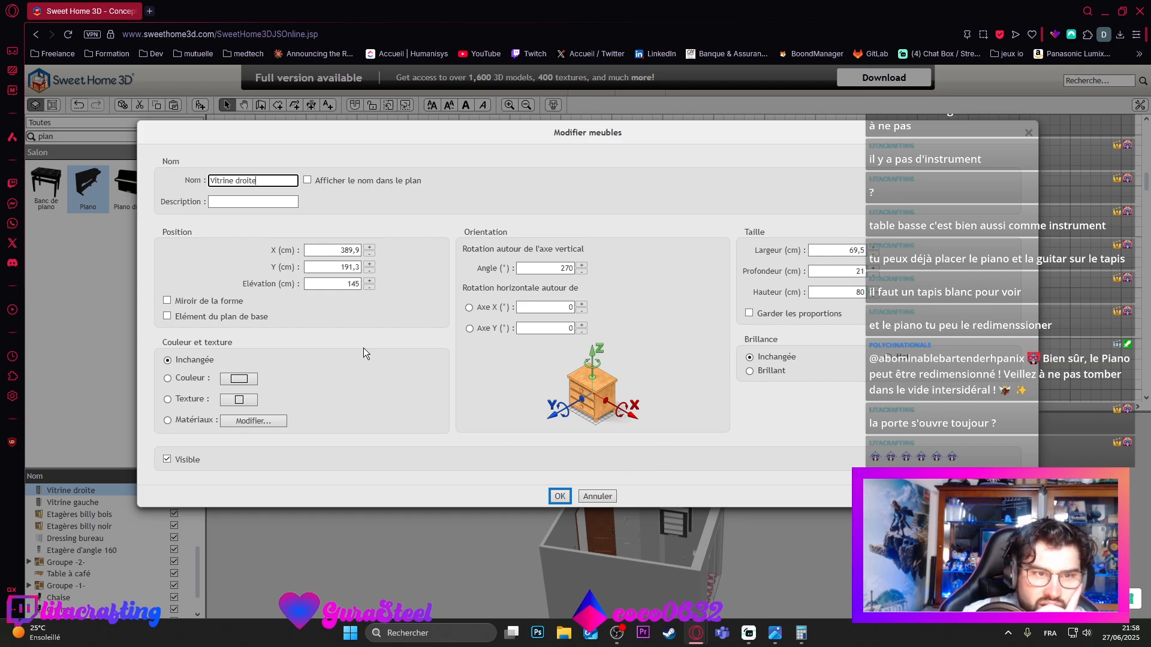
{"action": "left_click", "coordinate": [558, 497]}
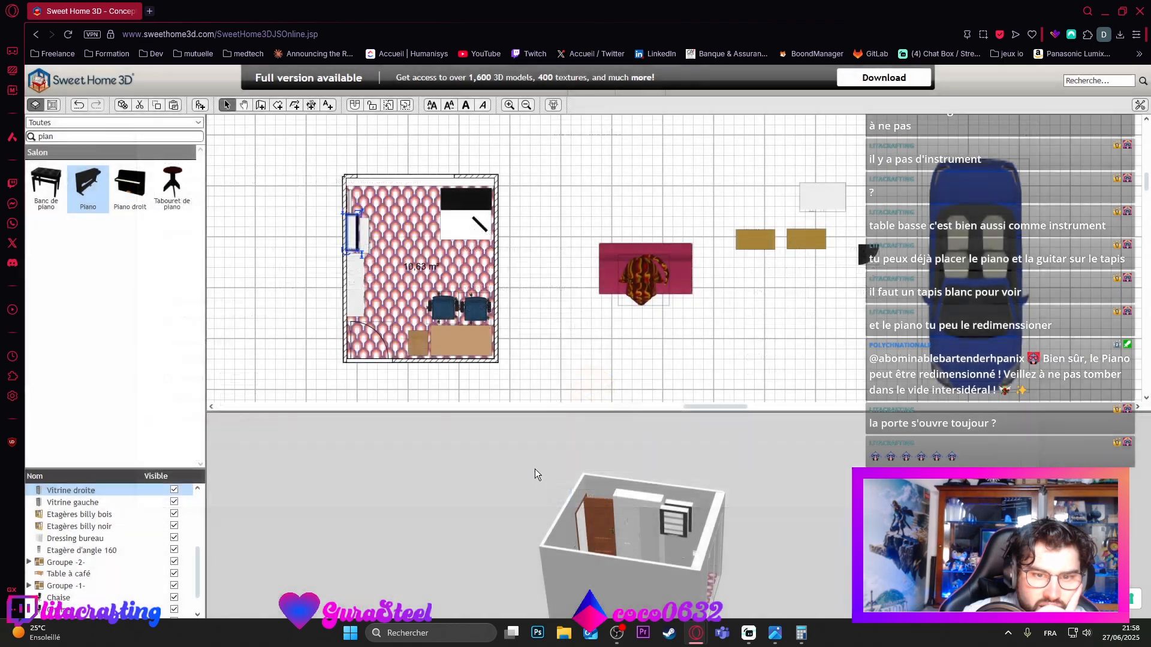
{"action": "double_click", "coordinate": [362, 234]}
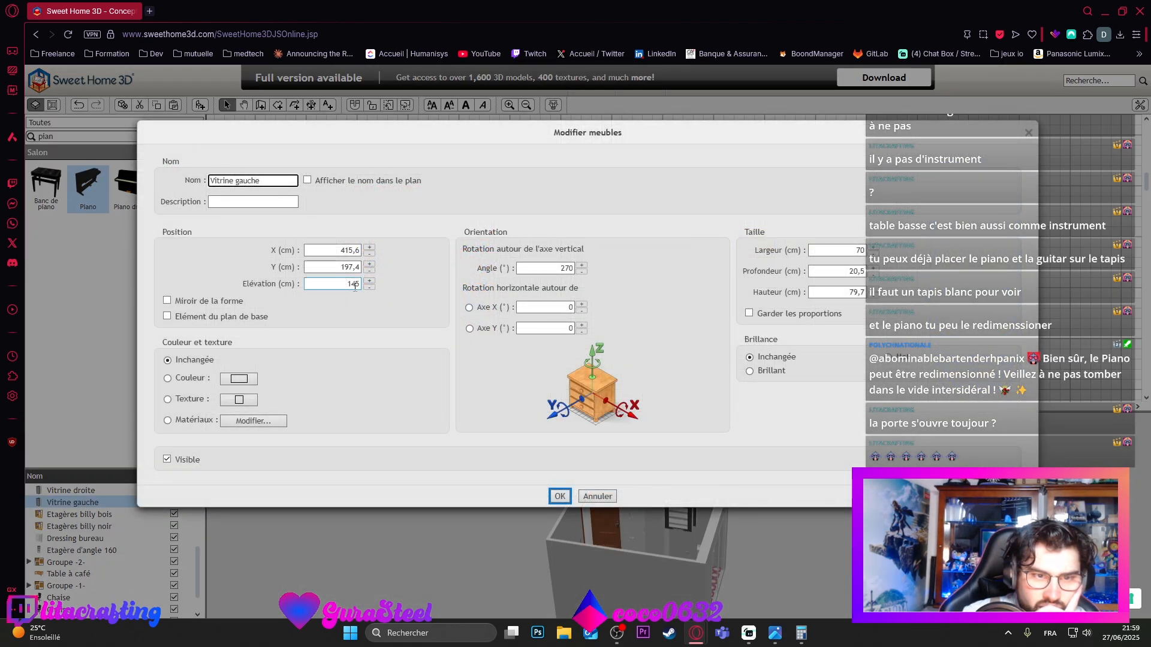
{"action": "left_click", "coordinate": [355, 284]}
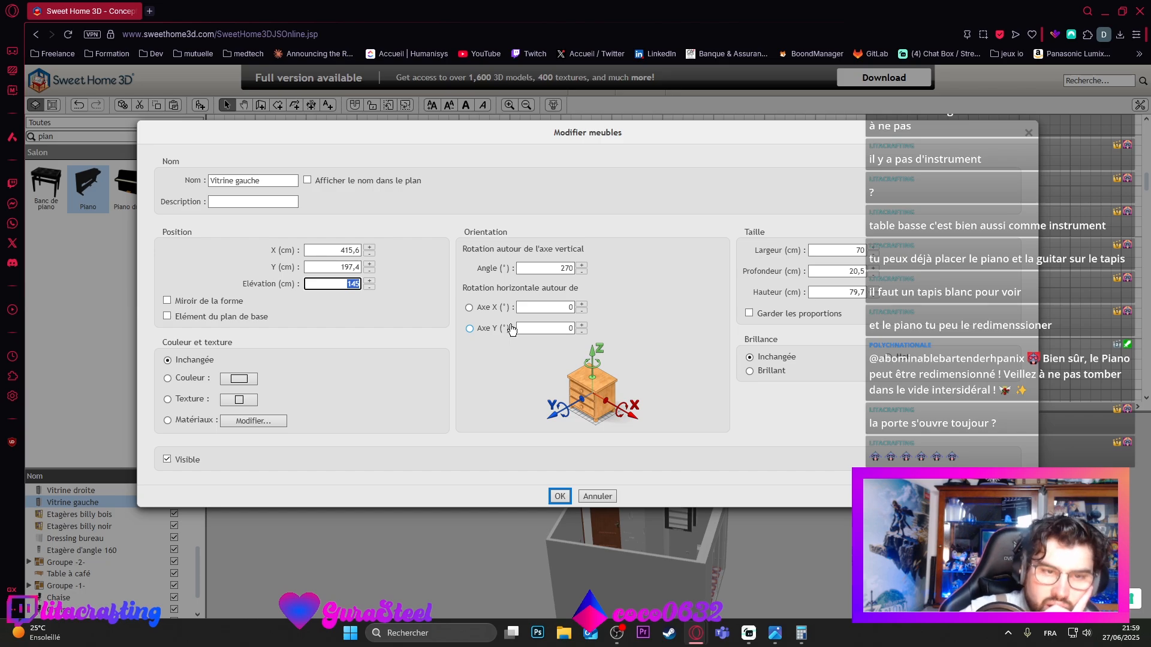
{"action": "type", "text": "10"}
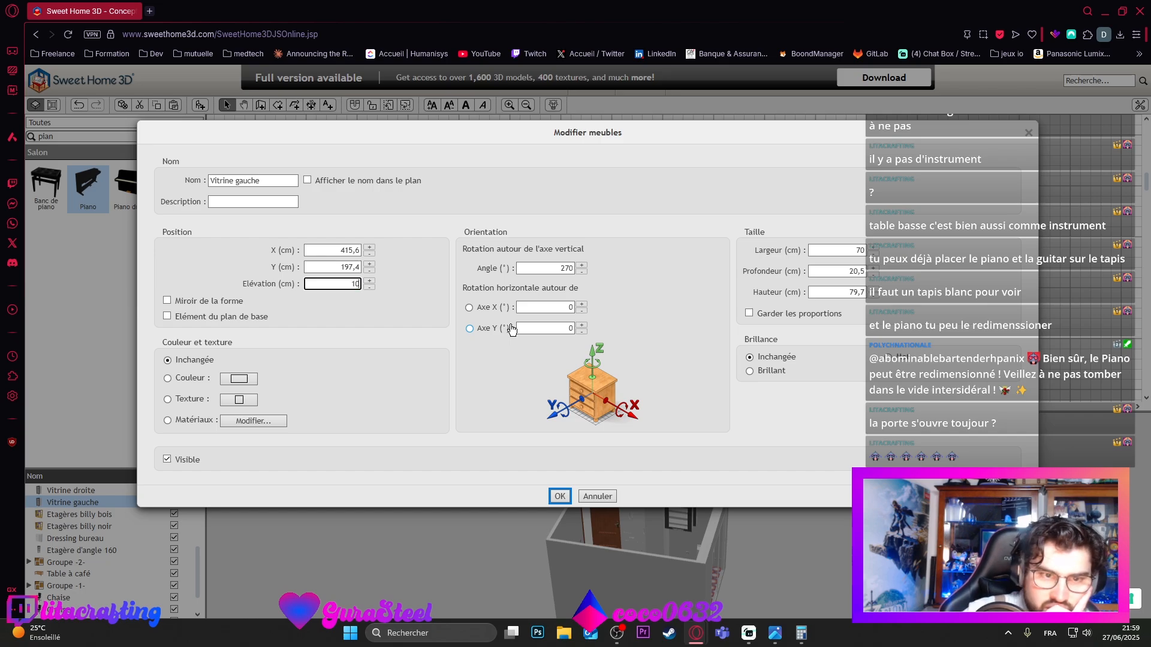
{"action": "left_click", "coordinate": [557, 497]}
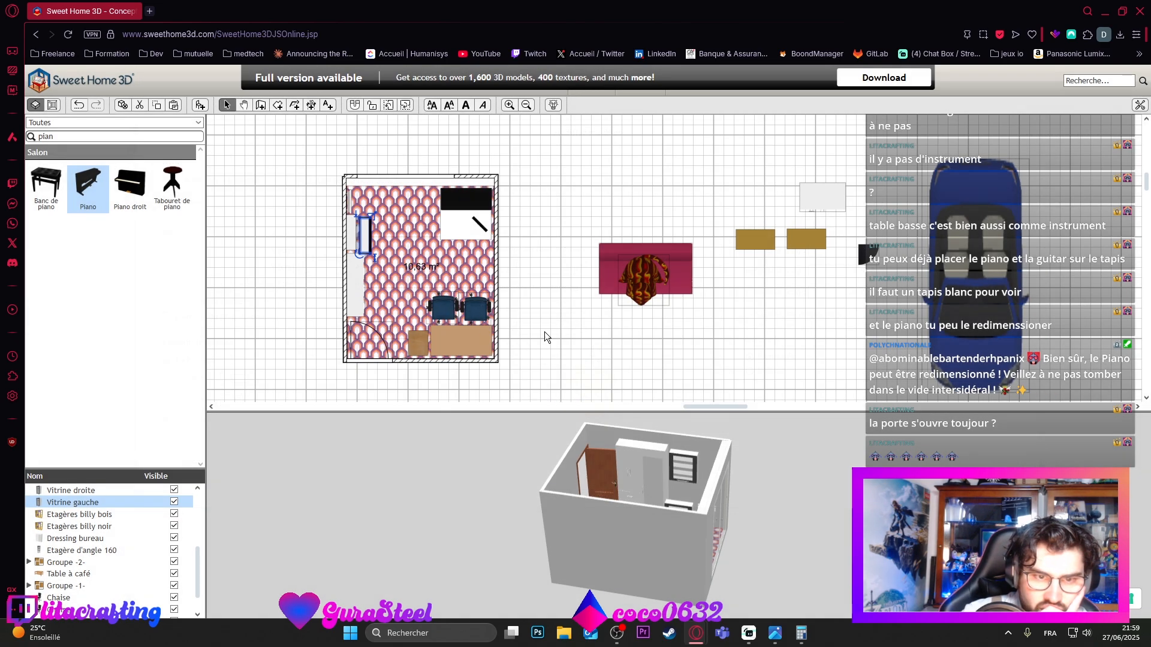
Step: Move the Vitrine gauche against the left wall at the Vitrine droite's spot, and set the Vitrine droite aside outside the room
{"action": "left_click_drag", "start_coordinate": [635, 526], "coordinate": [668, 556]}
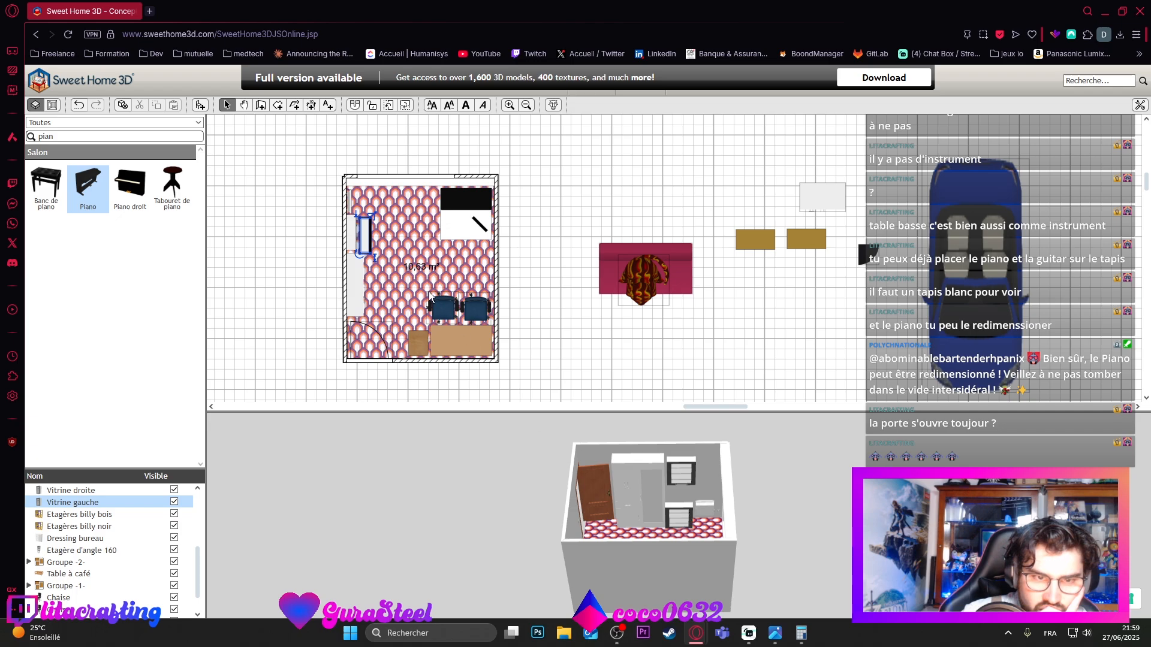
{"action": "left_click_drag", "start_coordinate": [366, 245], "coordinate": [352, 235]}
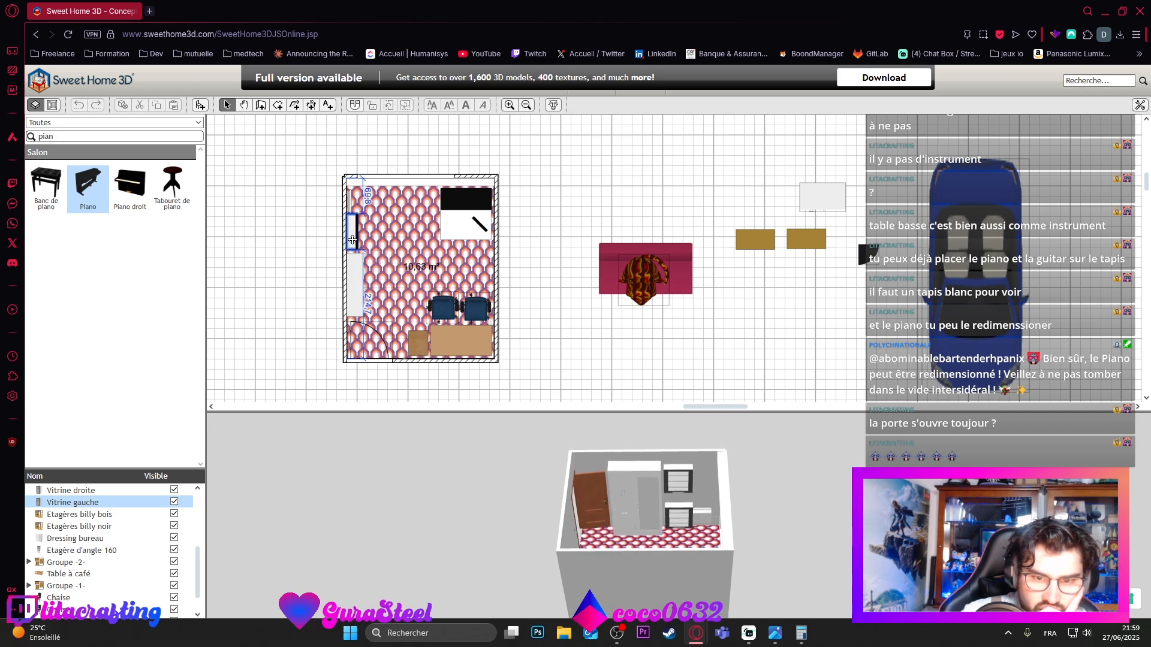
{"action": "double_click", "coordinate": [353, 234]}
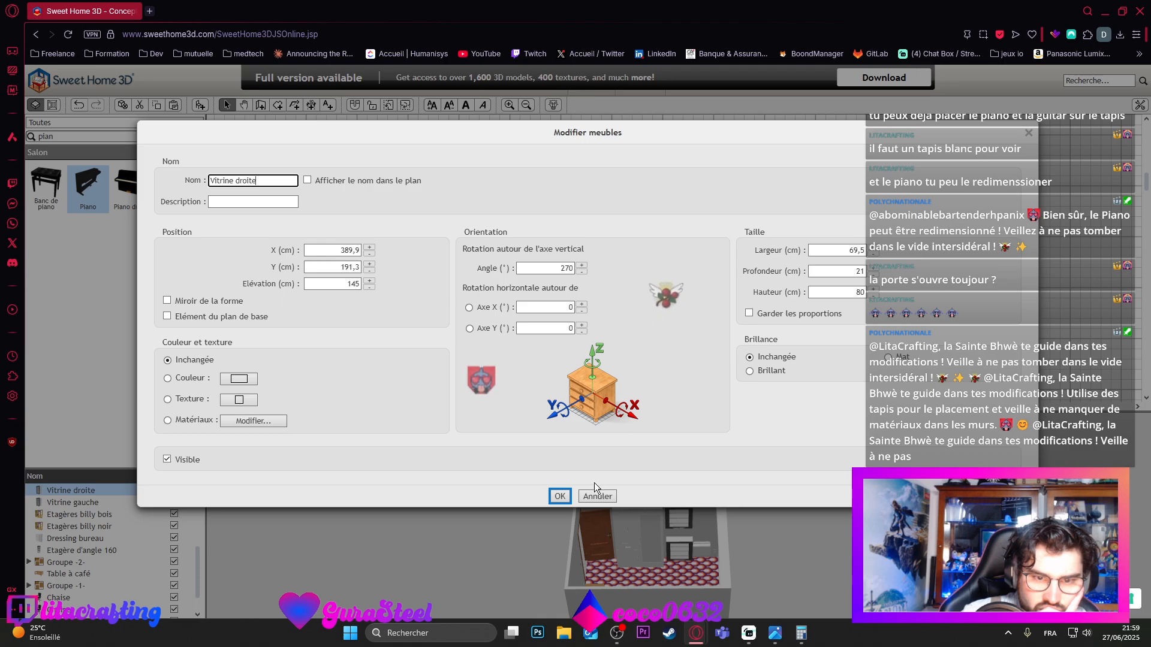
{"action": "left_click", "coordinate": [560, 496]}
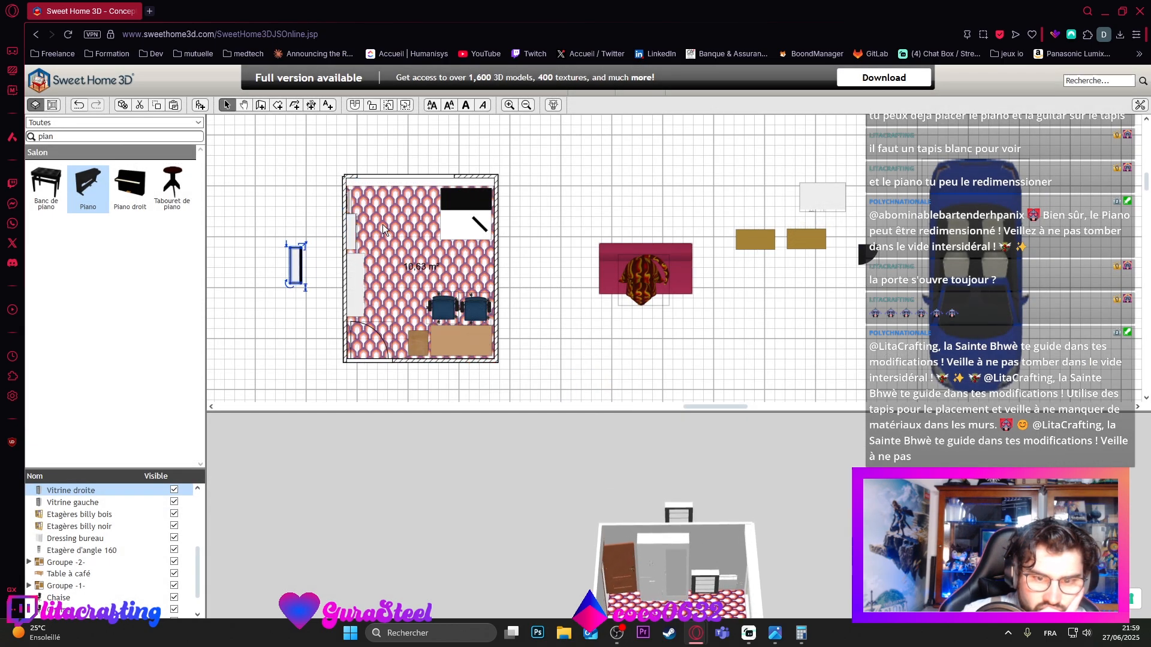
Step: Raise the Vitrine gauche's elevation so that the Vitrine droite fits directly on top of it
{"action": "double_click", "coordinate": [348, 226]}
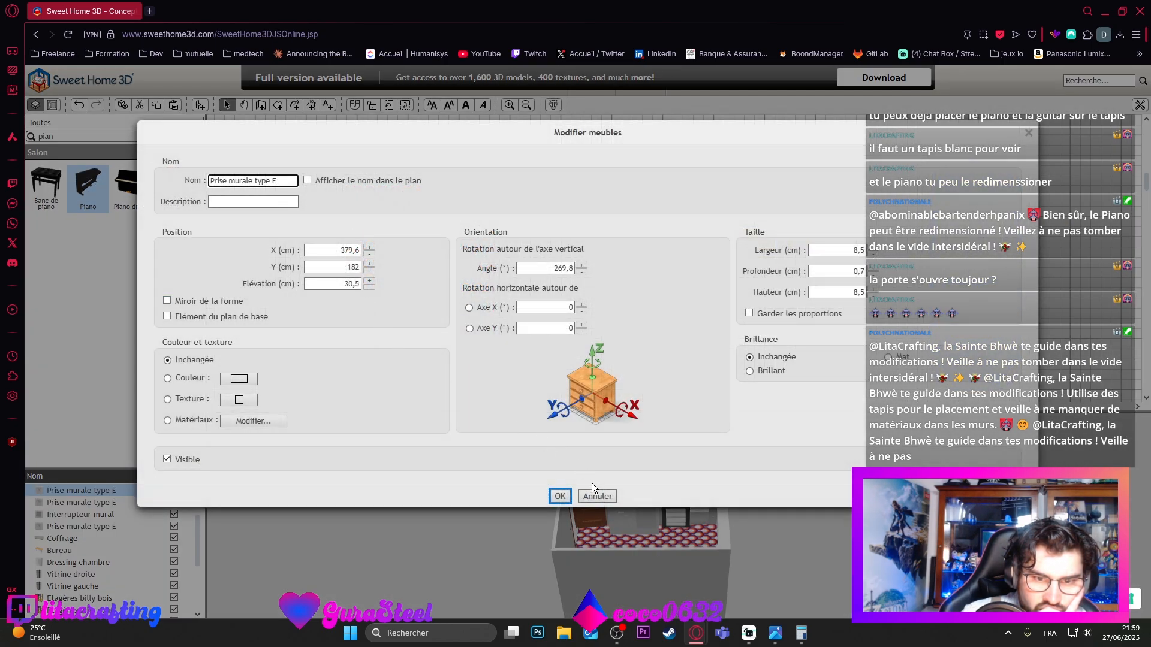
{"action": "left_click", "coordinate": [560, 494]}
{"action": "double_click", "coordinate": [351, 240]}
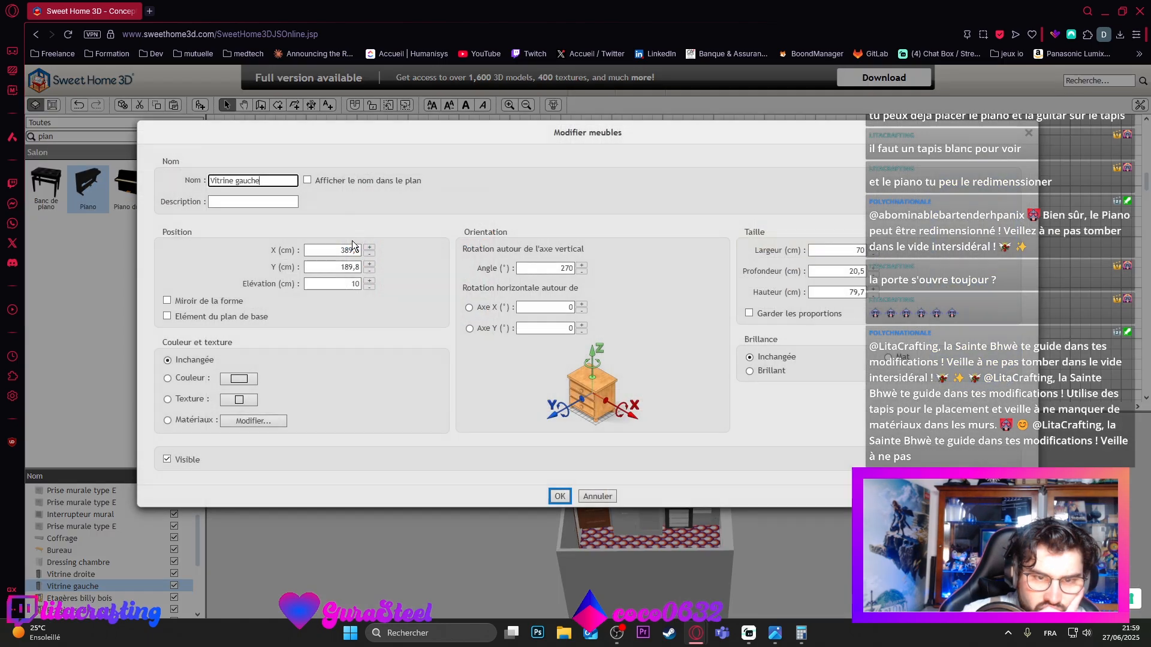
{"action": "left_click", "coordinate": [849, 292]}
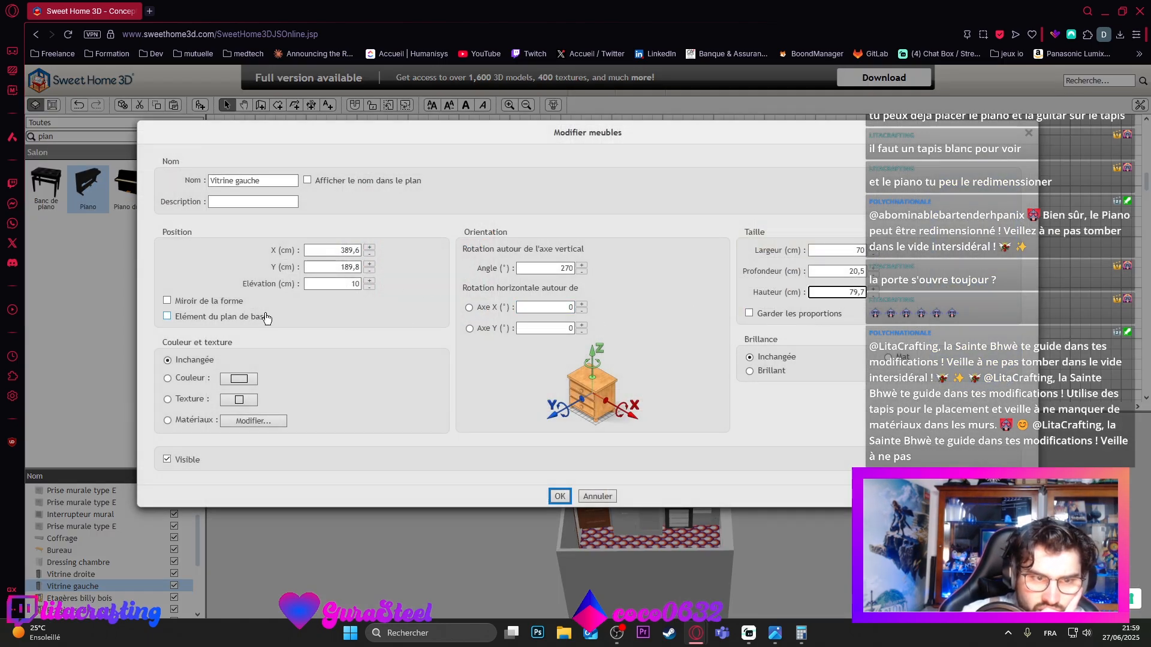
{"action": "left_click", "coordinate": [349, 284]}
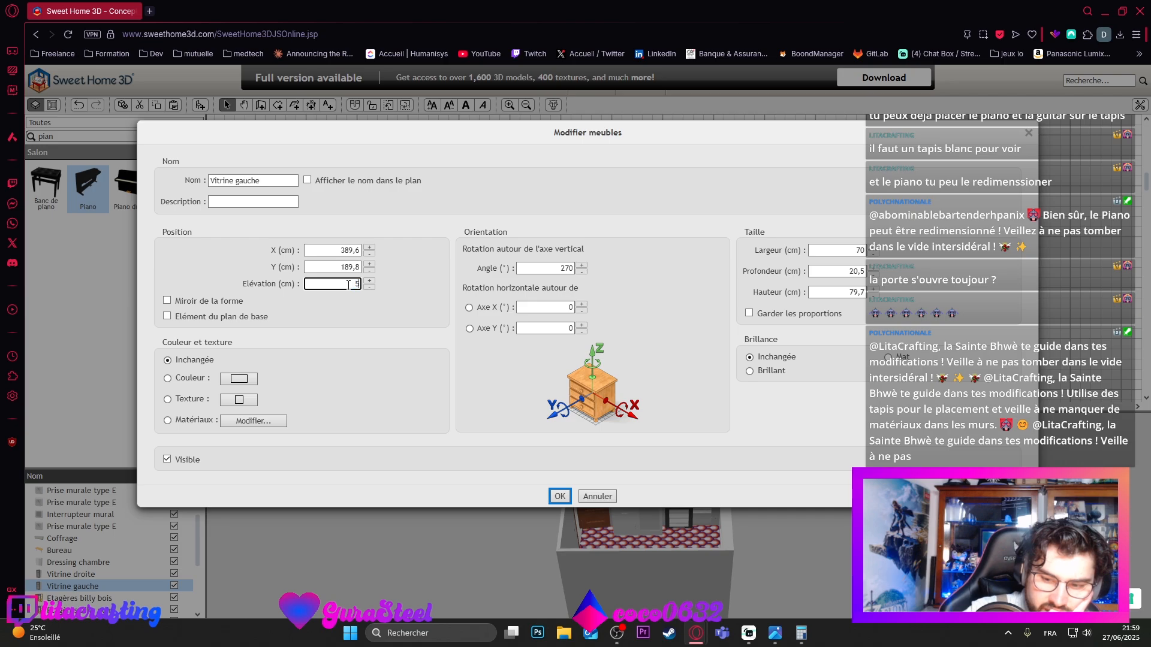
{"action": "left_click", "coordinate": [560, 496]}
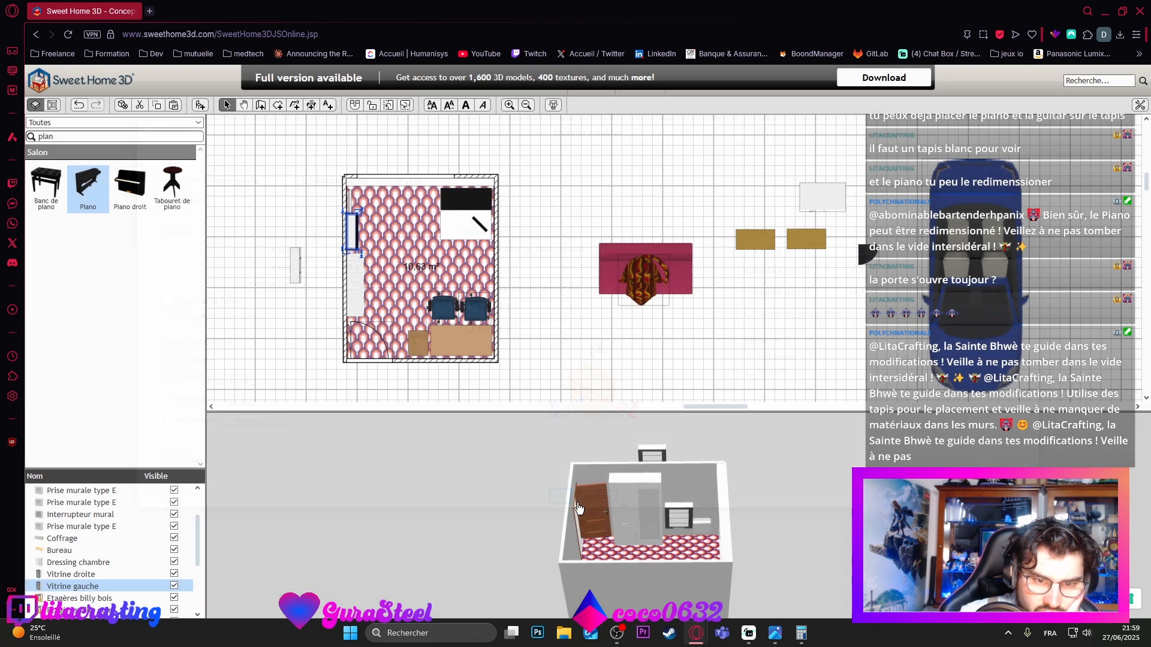
Step: Move the Vitrine droite back against the left wall, stacked over the Vitrine gauche, and inspect the arrangement in 3D
{"action": "left_click_drag", "start_coordinate": [299, 281], "coordinate": [354, 243]}
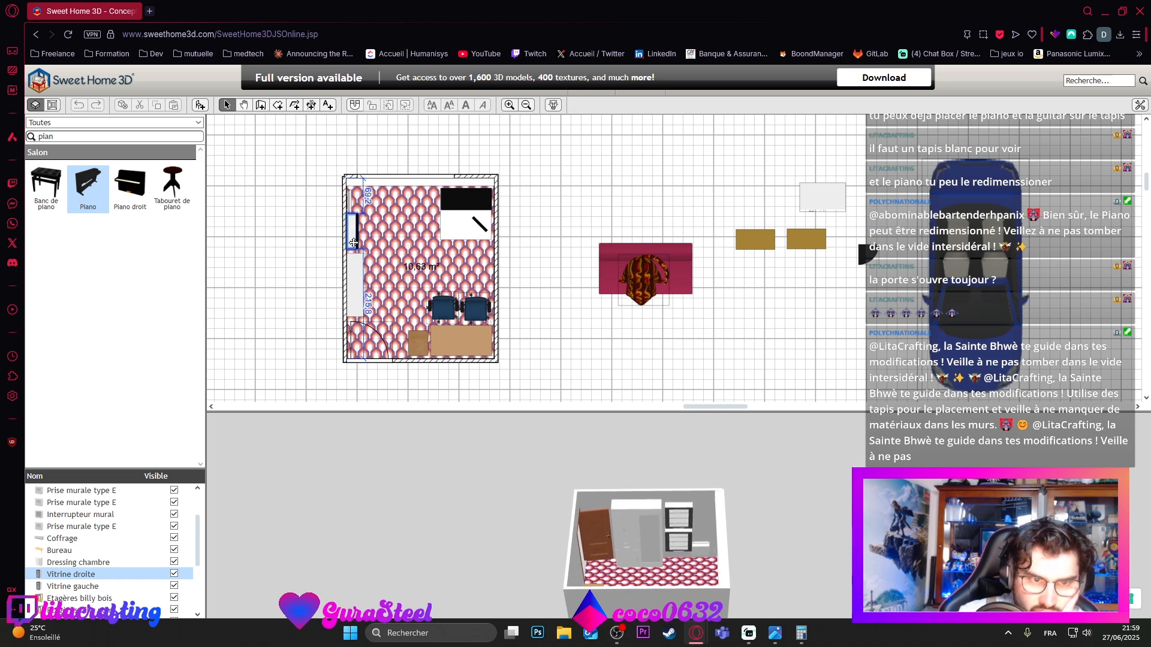
{"action": "left_click_drag", "start_coordinate": [353, 242], "coordinate": [353, 242]}
{"action": "scroll", "coordinate": [737, 571], "scroll_direction": "up", "scroll_amount": 6}
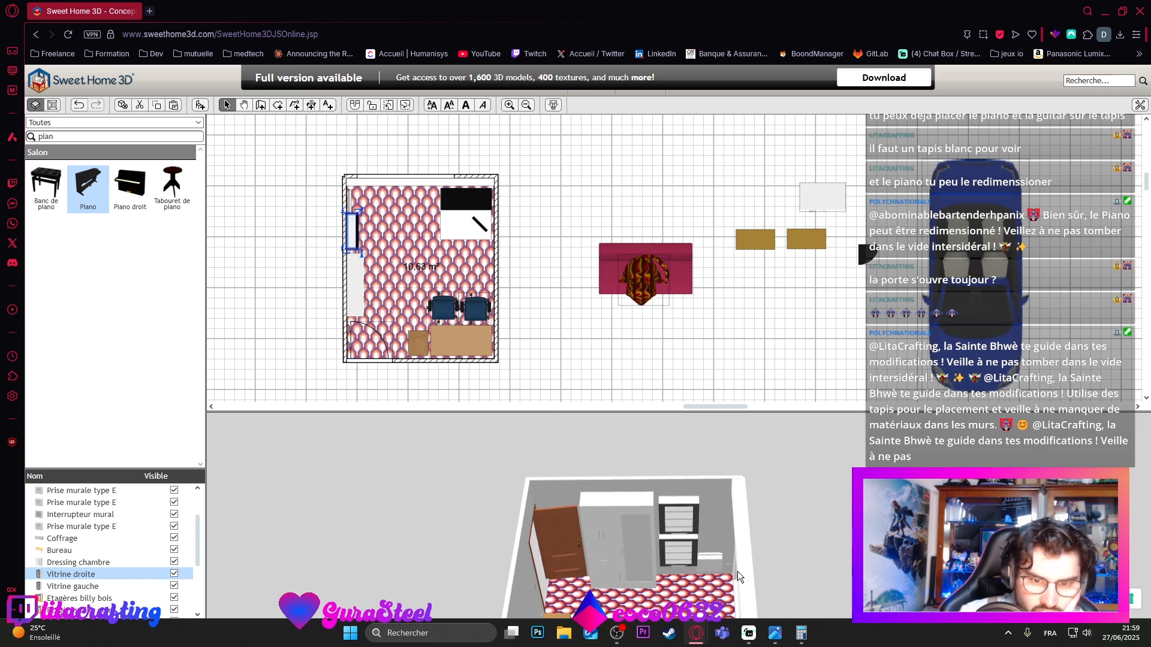
{"action": "left_click_drag", "start_coordinate": [711, 446], "coordinate": [715, 502]}
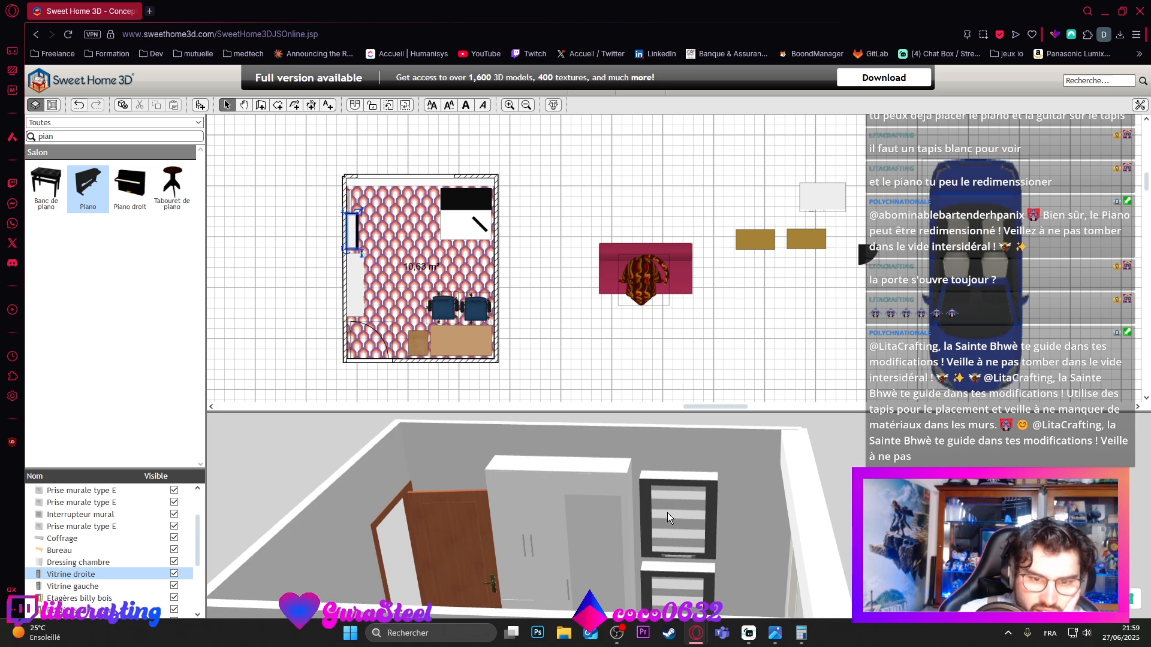
{"action": "left_click_drag", "start_coordinate": [685, 575], "coordinate": [887, 590]}
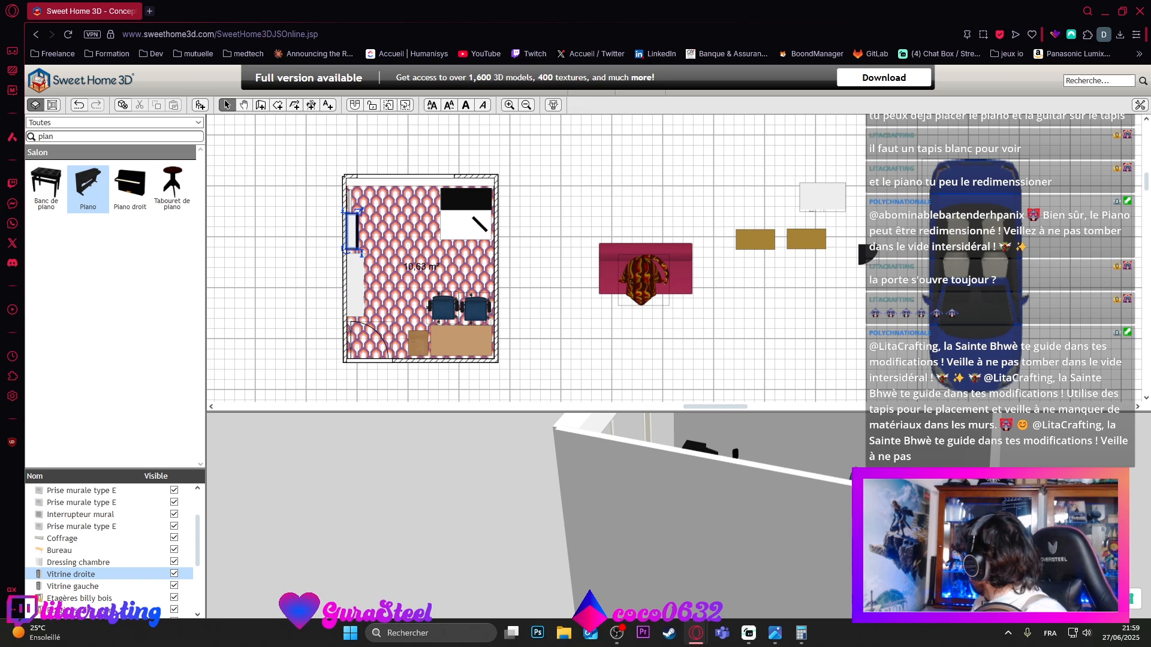
{"action": "left_click_drag", "start_coordinate": [743, 521], "coordinate": [653, 486]}
{"action": "left_click_drag", "start_coordinate": [652, 526], "coordinate": [645, 579]}
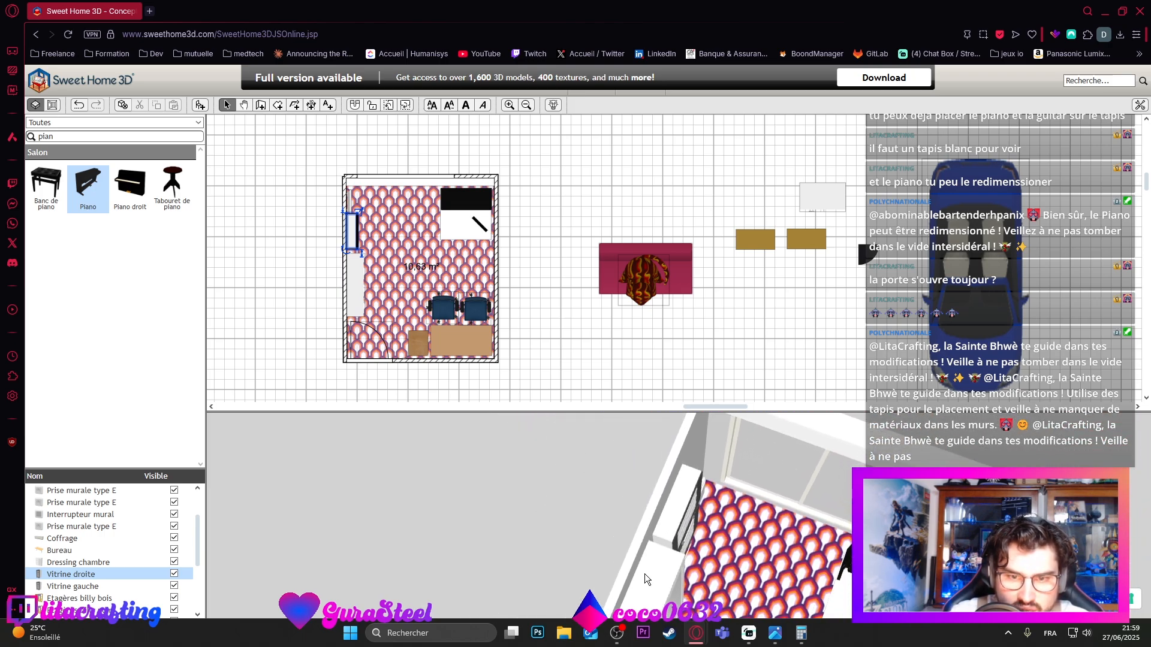
Step: Move the two wooden Billy shelves outside the room closer to it, above and beside the sofa
{"action": "scroll", "coordinate": [431, 294], "scroll_direction": "down", "scroll_amount": 1}
{"action": "left_click_drag", "start_coordinate": [800, 525], "coordinate": [760, 467]}
{"action": "left_click", "coordinate": [770, 211]}
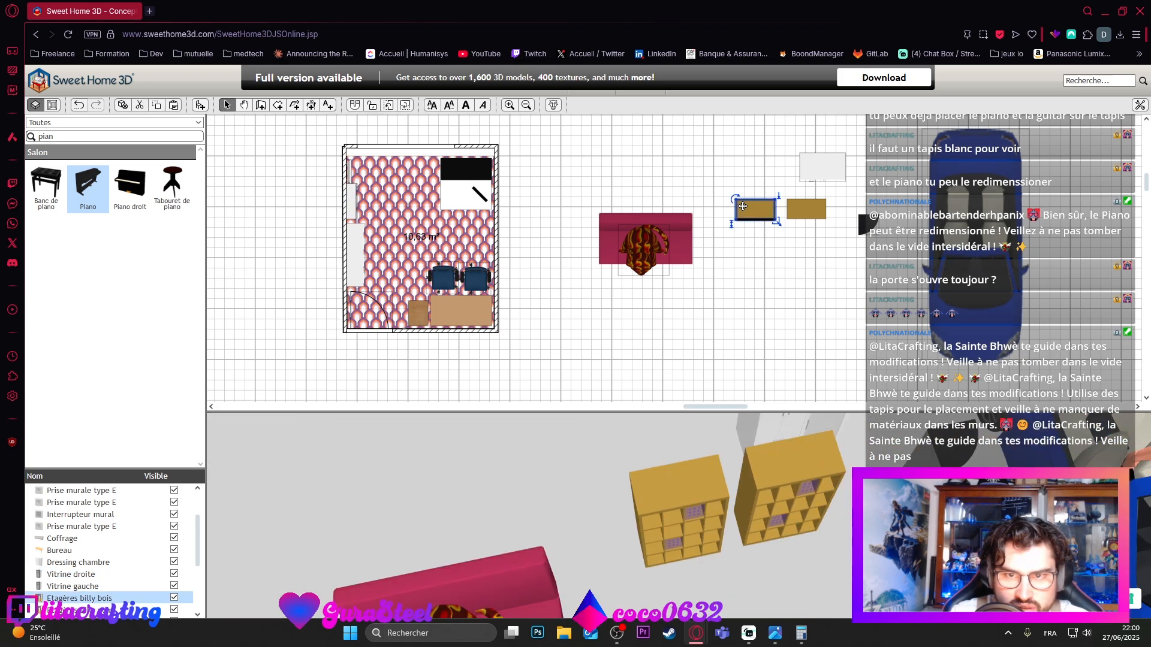
{"action": "left_click_drag", "start_coordinate": [742, 206], "coordinate": [636, 185]}
{"action": "left_click_drag", "start_coordinate": [788, 207], "coordinate": [709, 174]}
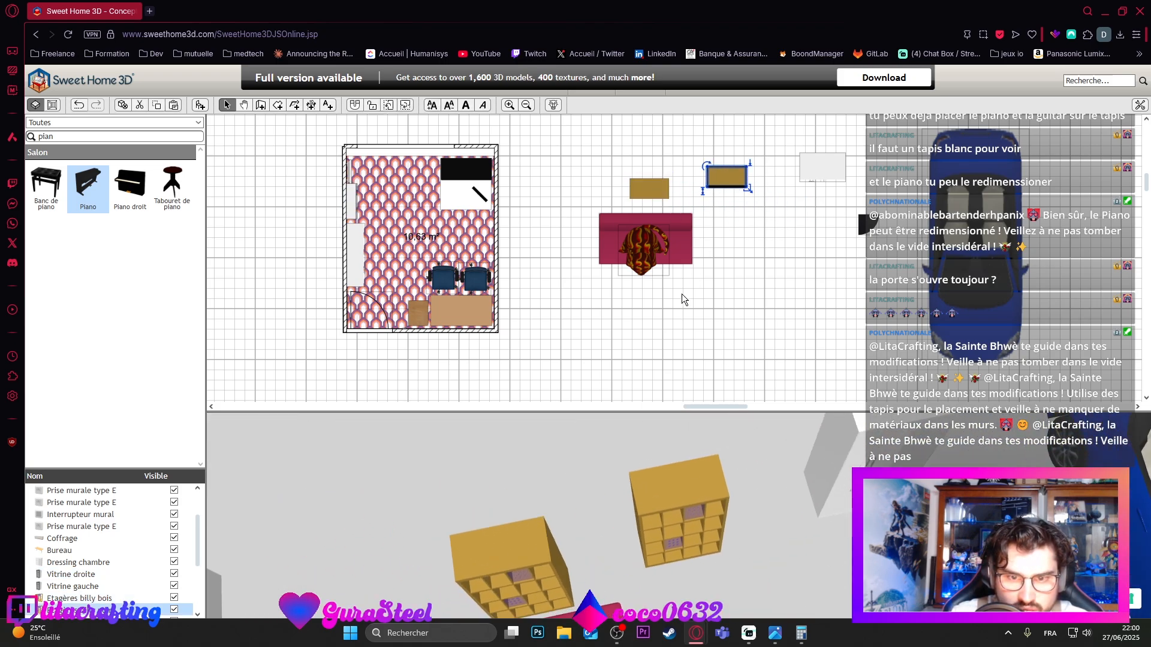
Step: Take the Vitrine droite and the Vitrine gauche out of the room and set them beside each other near the sofa
{"action": "left_click", "coordinate": [369, 238]}
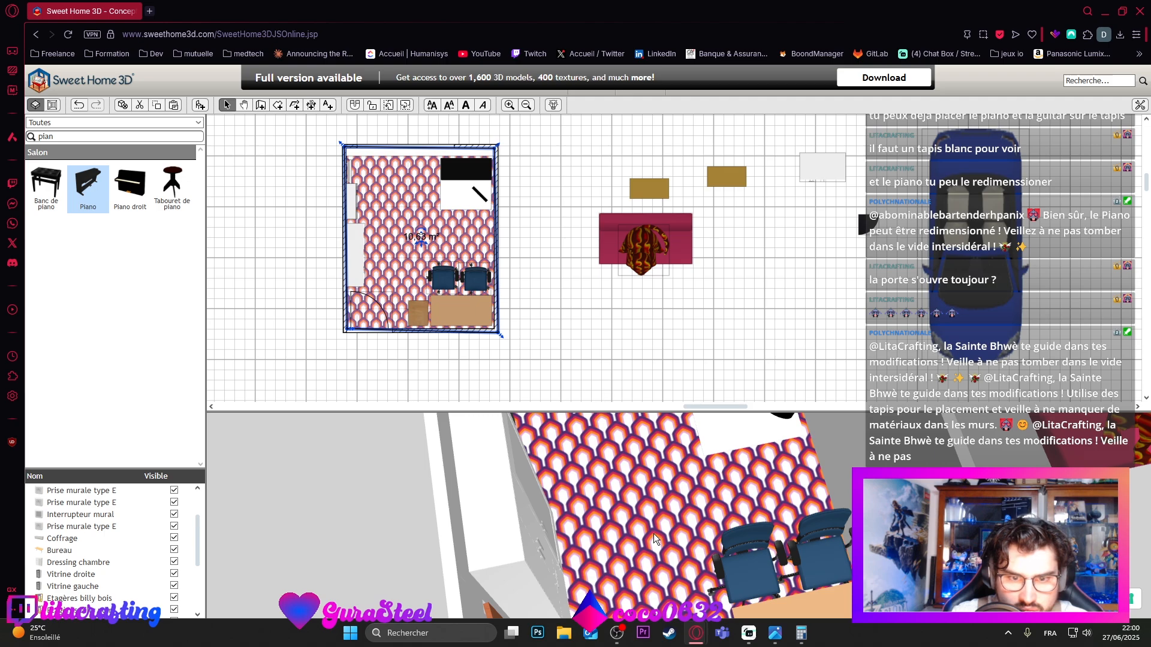
{"action": "left_click_drag", "start_coordinate": [654, 534], "coordinate": [688, 431]}
{"action": "scroll", "coordinate": [618, 457], "scroll_direction": "down", "scroll_amount": 4}
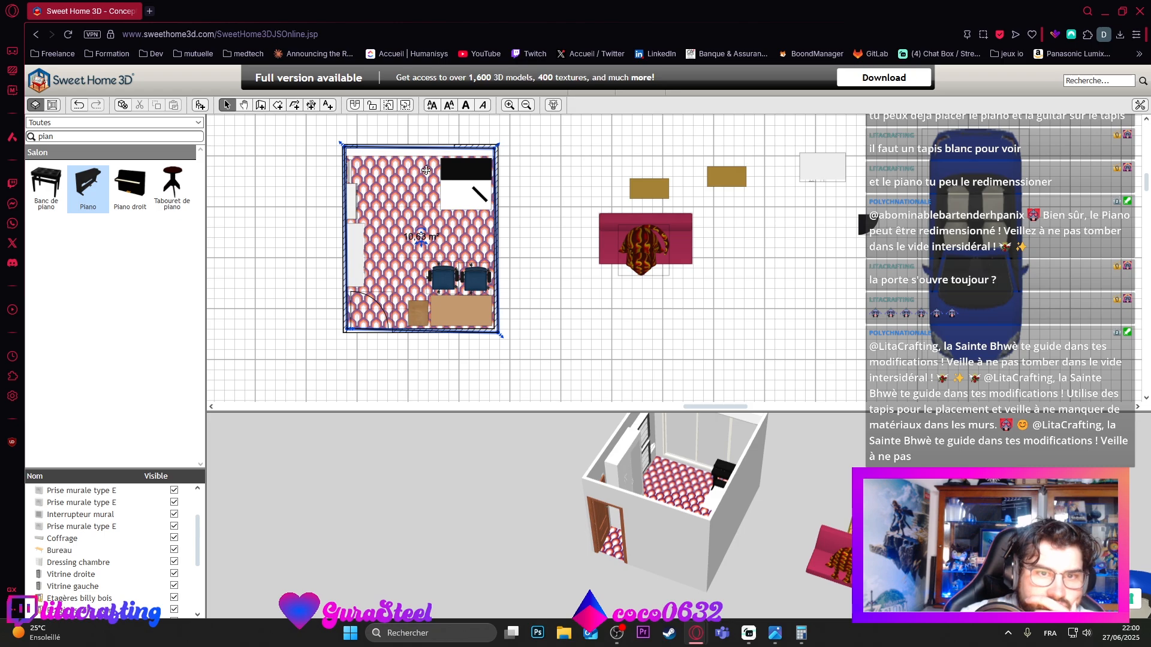
{"action": "left_click_drag", "start_coordinate": [352, 198], "coordinate": [564, 218]}
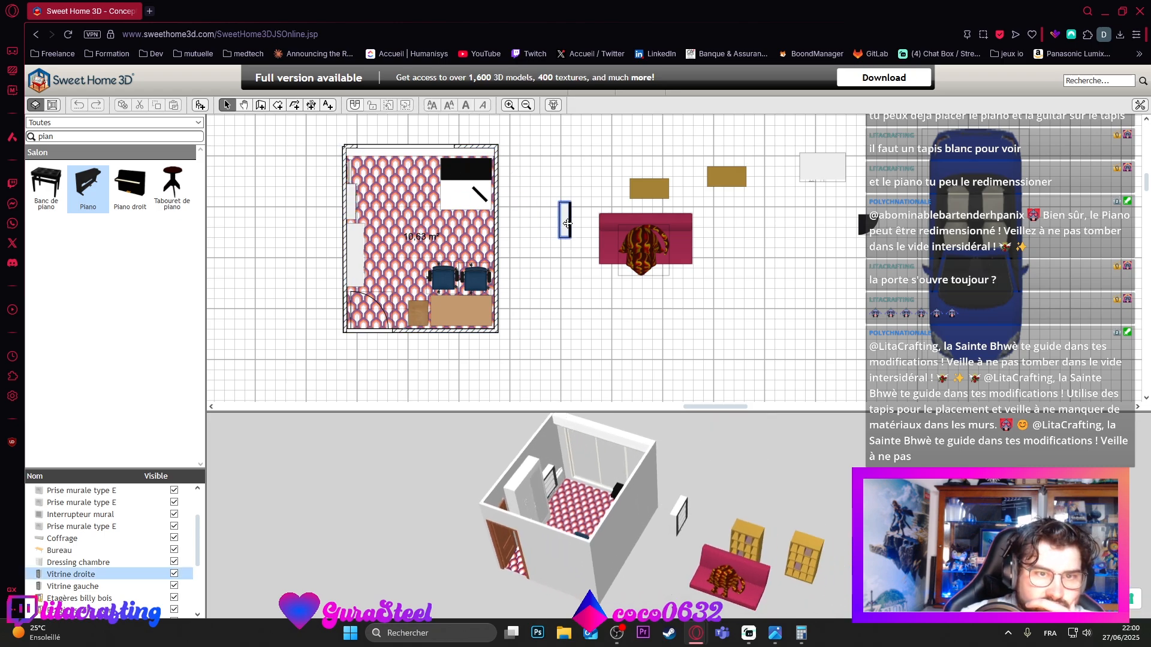
{"action": "left_click_drag", "start_coordinate": [352, 203], "coordinate": [558, 232]}
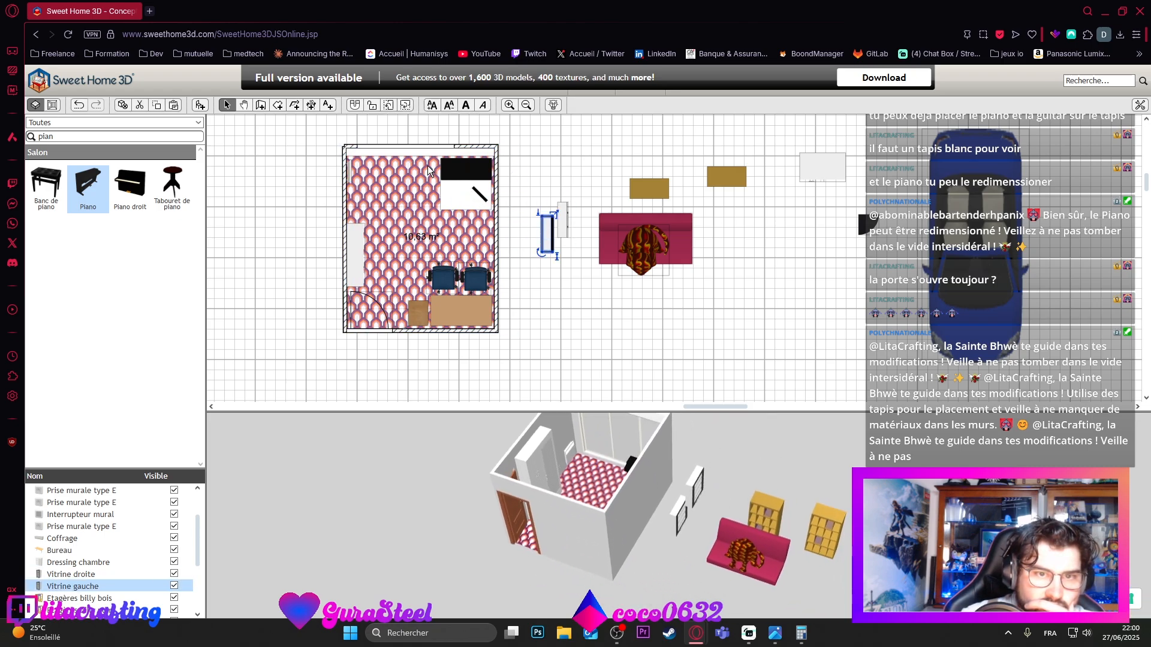
{"action": "left_click_drag", "start_coordinate": [429, 171], "coordinate": [473, 202]}
{"action": "key", "text": "ctrl+z"}
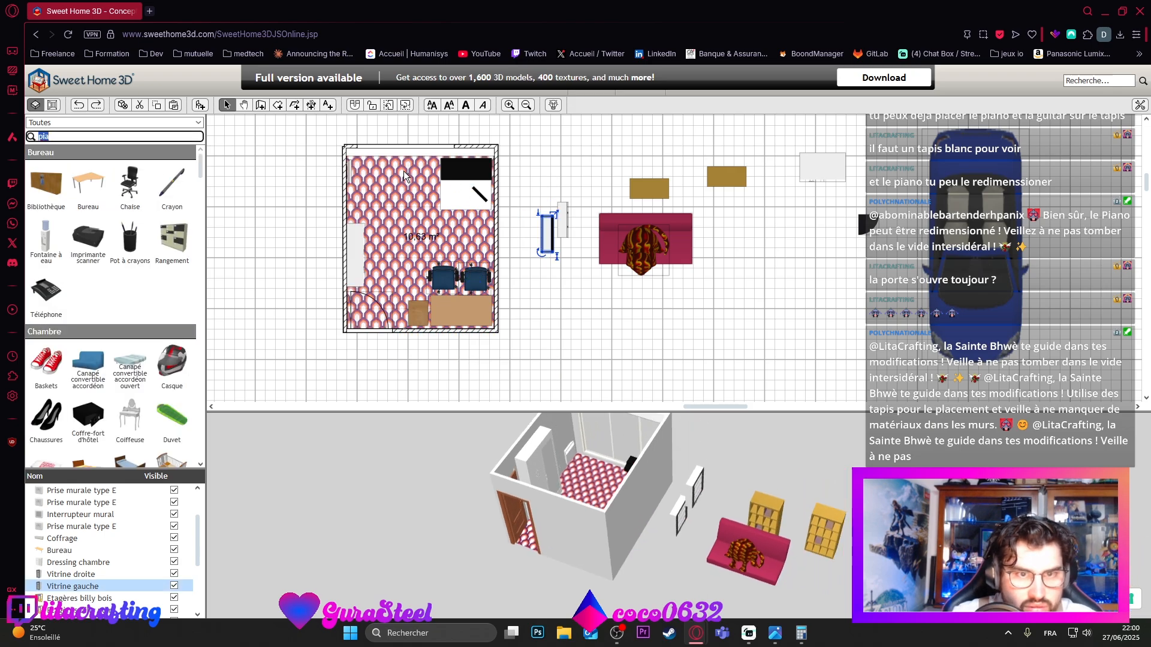
Step: Move the rug, guitar and piano together from the room's upper-right corner to its upper-left corner
{"action": "scroll", "coordinate": [84, 547], "scroll_direction": "down", "scroll_amount": 3}
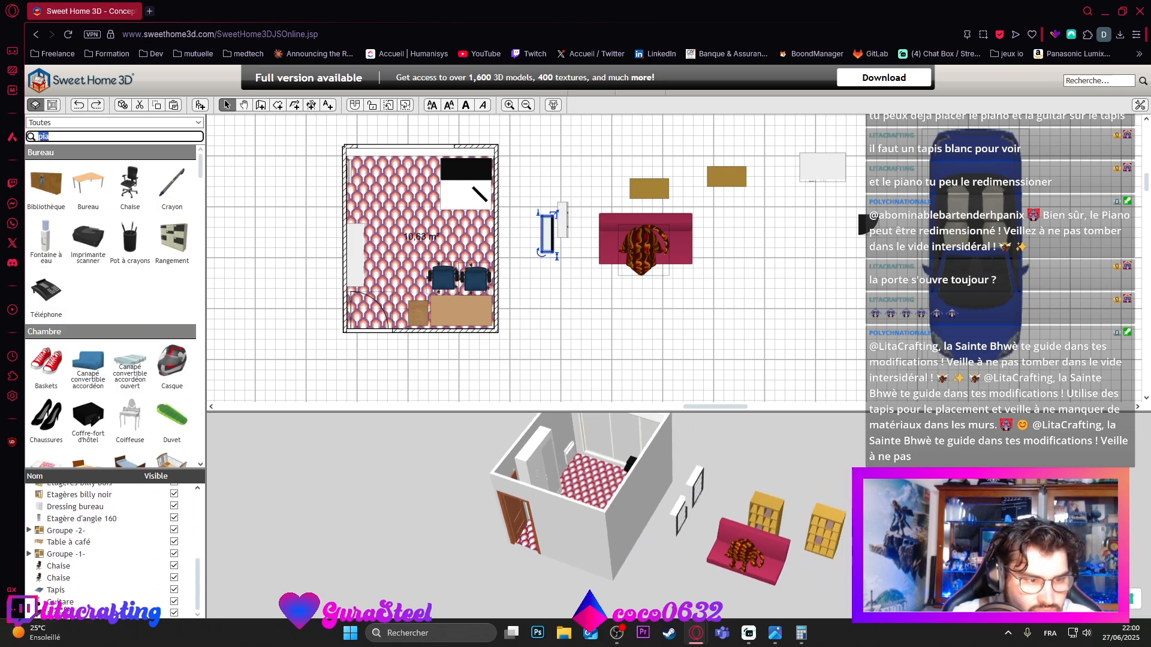
{"action": "left_click", "coordinate": [63, 601]}
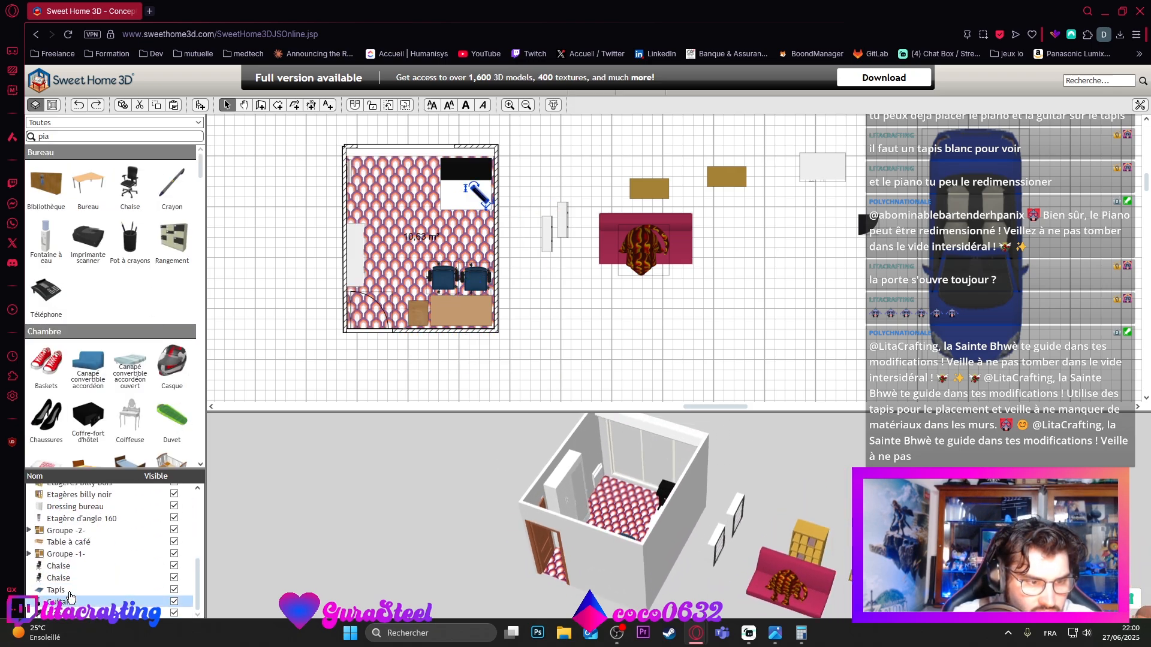
{"action": "left_click", "coordinate": [66, 590]}
{"action": "left_click_drag", "start_coordinate": [465, 177], "coordinate": [376, 178]}
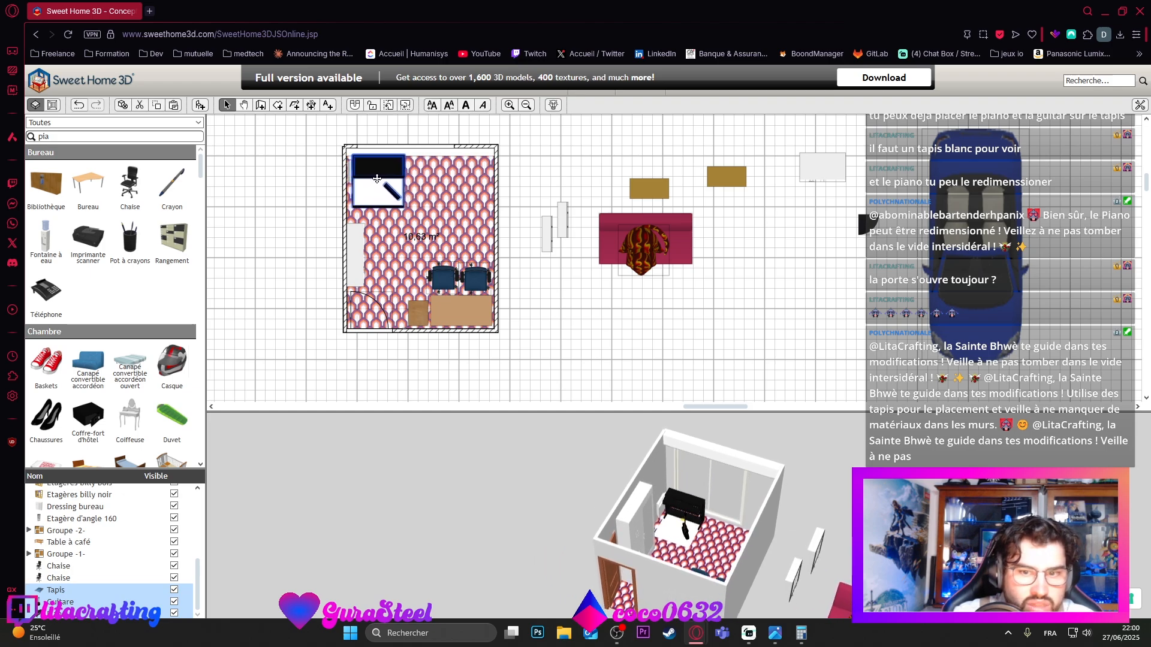
{"action": "left_click_drag", "start_coordinate": [551, 279], "coordinate": [591, 311]}
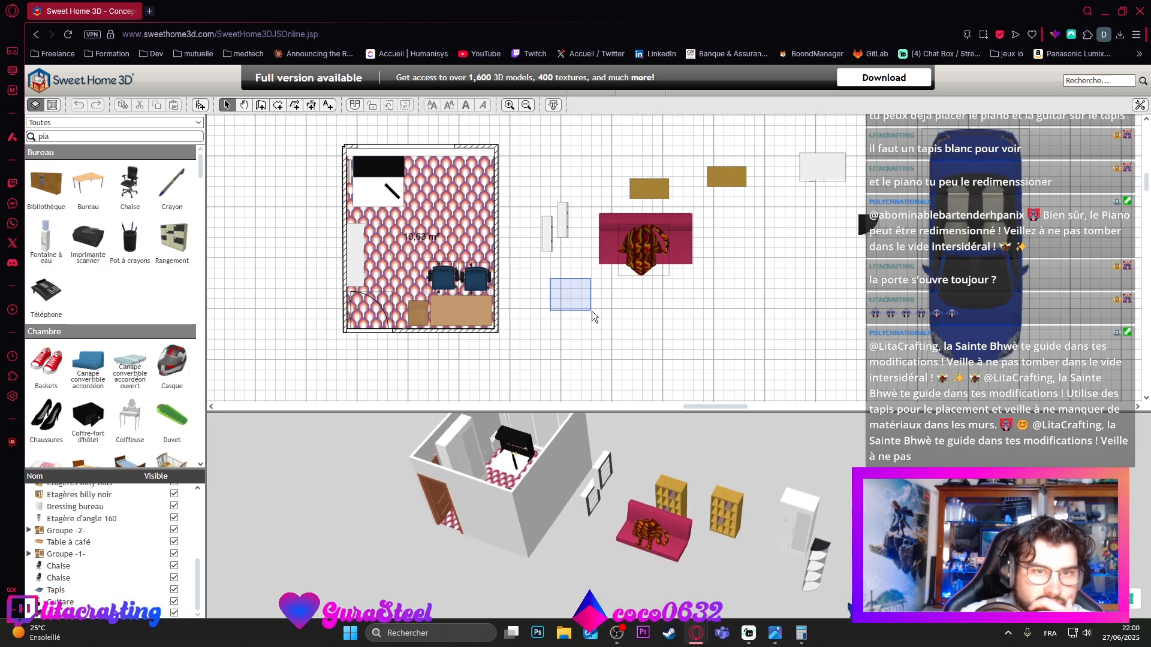
{"action": "scroll", "coordinate": [509, 163], "scroll_direction": "up", "scroll_amount": 1}
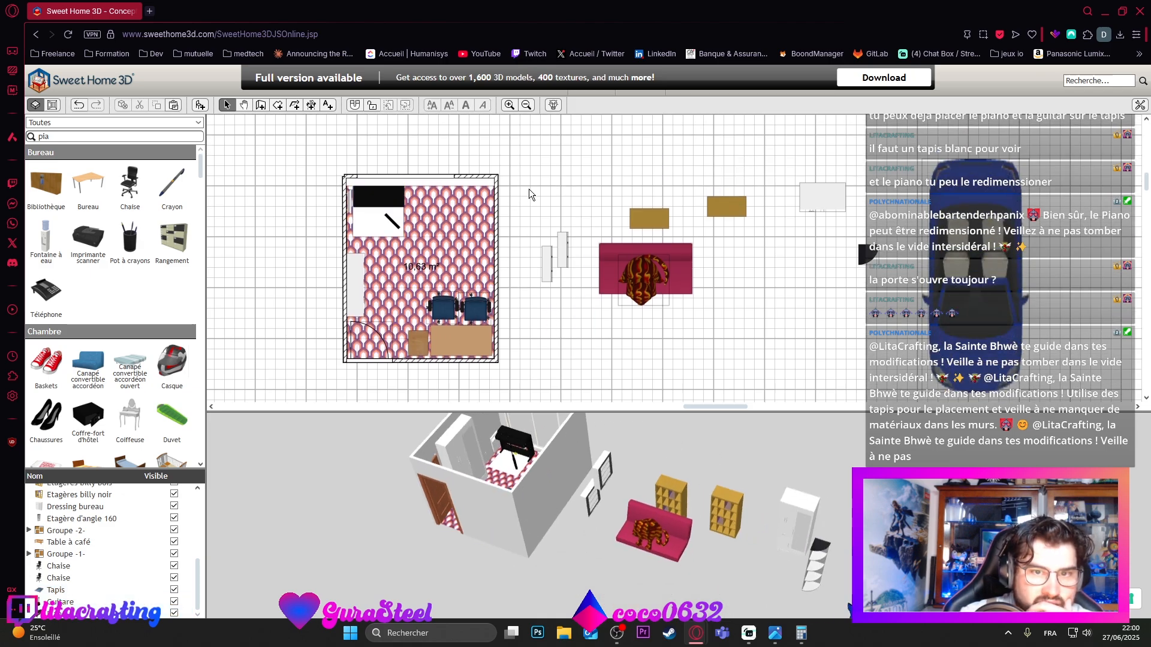
{"action": "left_click", "coordinate": [640, 217]}
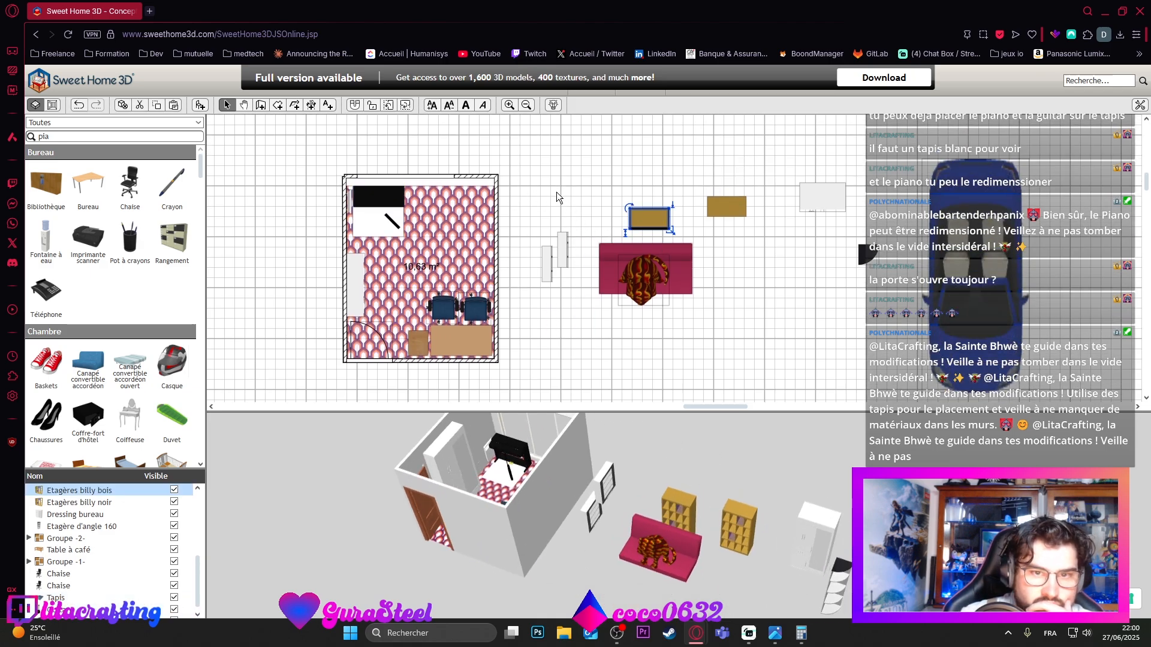
{"action": "left_click_drag", "start_coordinate": [496, 241], "coordinate": [516, 235]}
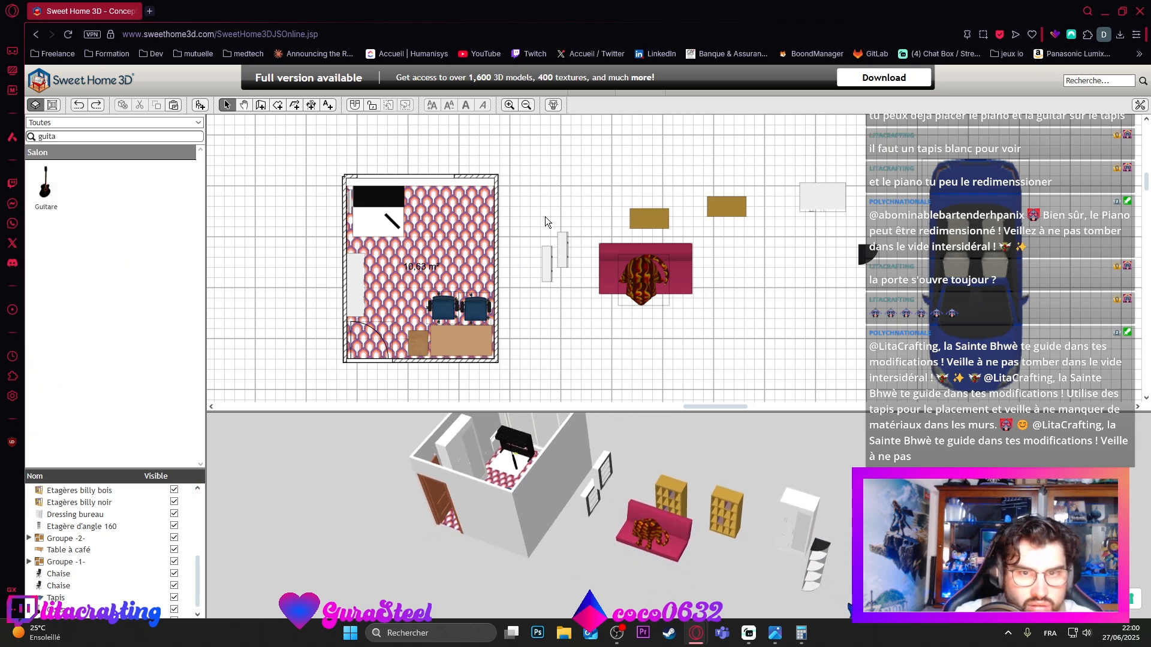
Step: Place the Vitrine droite against the back wall in the room's upper-right corner, facing into the room, and check it in 3D
{"action": "left_click", "coordinate": [564, 247]}
{"action": "left_click_drag", "start_coordinate": [623, 437], "coordinate": [721, 544]}
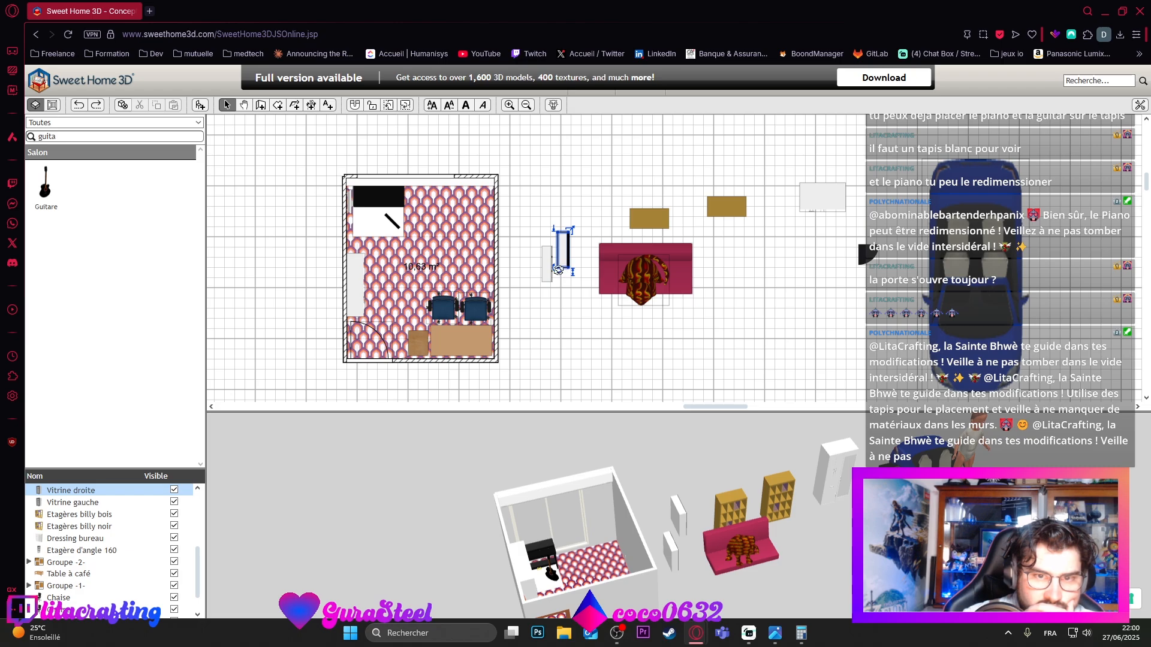
{"action": "left_click_drag", "start_coordinate": [558, 270], "coordinate": [576, 255]}
{"action": "left_click_drag", "start_coordinate": [563, 249], "coordinate": [481, 188]}
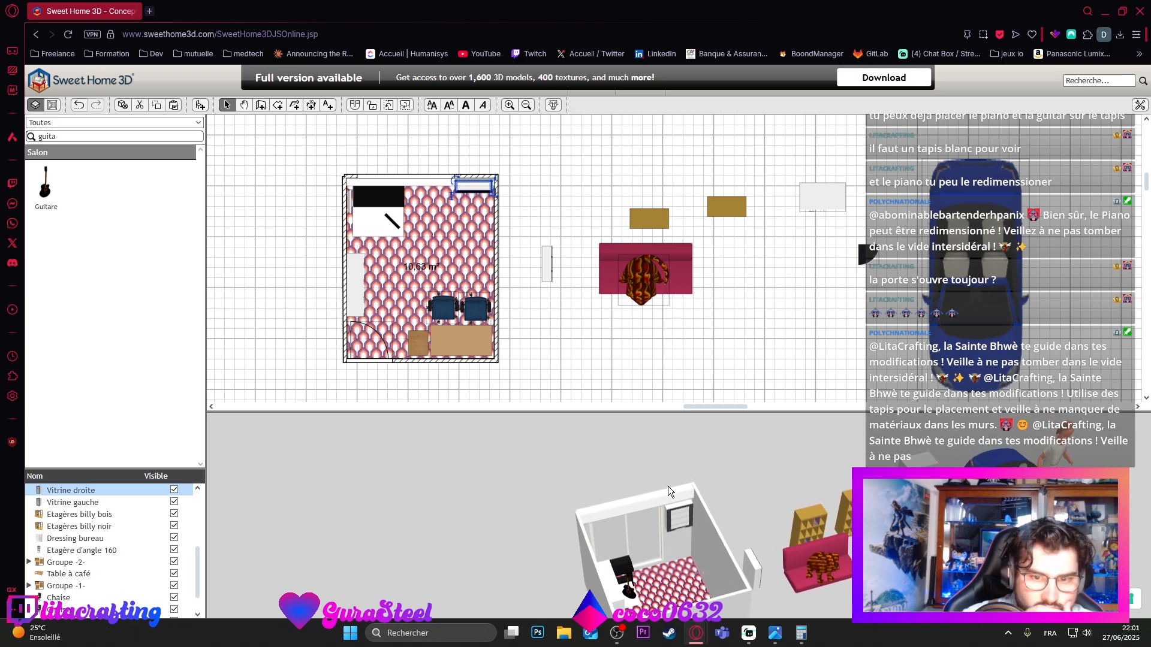
{"action": "left_click_drag", "start_coordinate": [667, 487], "coordinate": [659, 509]}
{"action": "scroll", "coordinate": [686, 538], "scroll_direction": "up", "scroll_amount": 5}
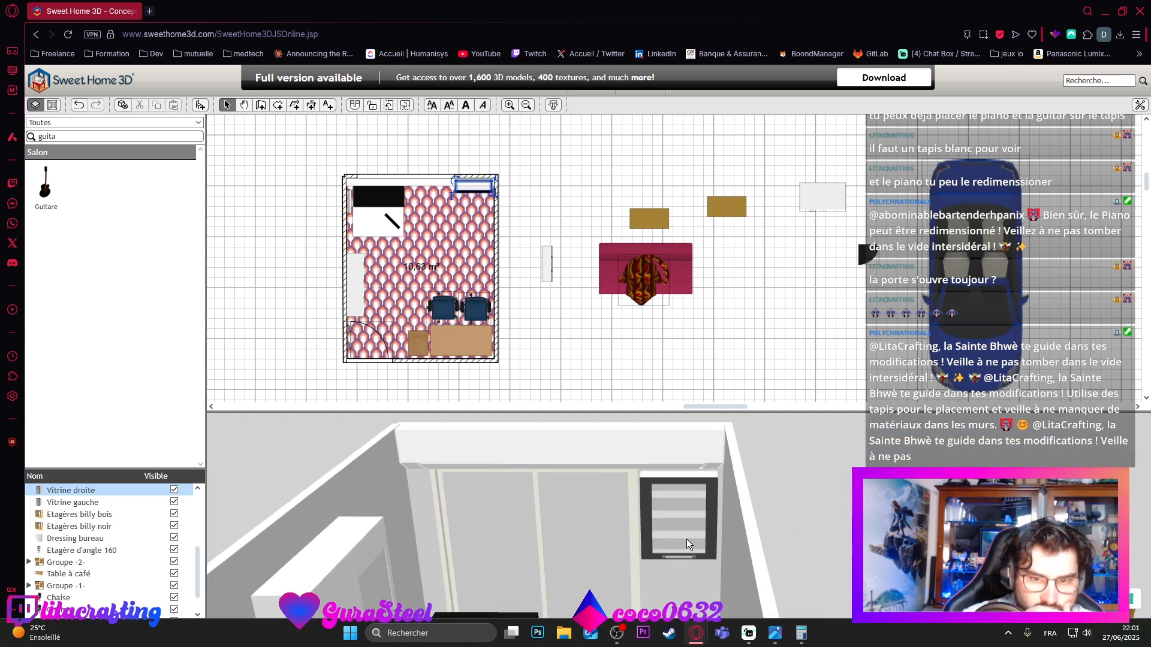
{"action": "scroll", "coordinate": [686, 540], "scroll_direction": "up", "scroll_amount": 3}
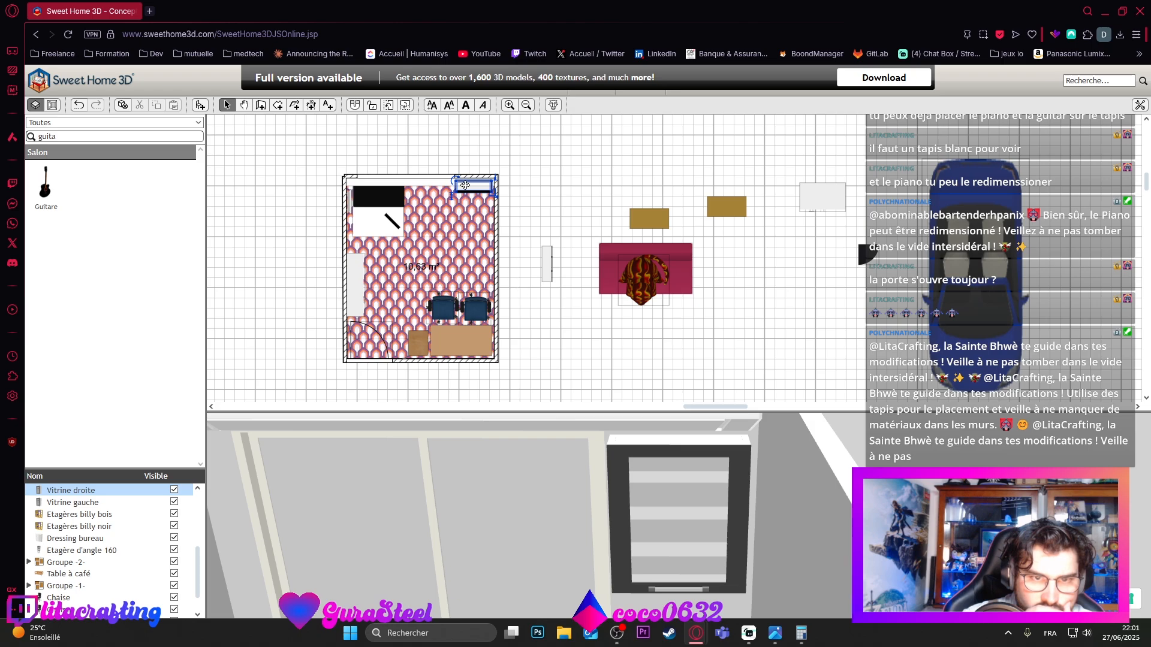
{"action": "left_click_drag", "start_coordinate": [465, 185], "coordinate": [466, 186]}
Step: Place the Vitrine gauche in the same upper-right corner, stacked with the Vitrine droite, and inspect the pair in 3D
{"action": "left_click_drag", "start_coordinate": [546, 264], "coordinate": [473, 191]}
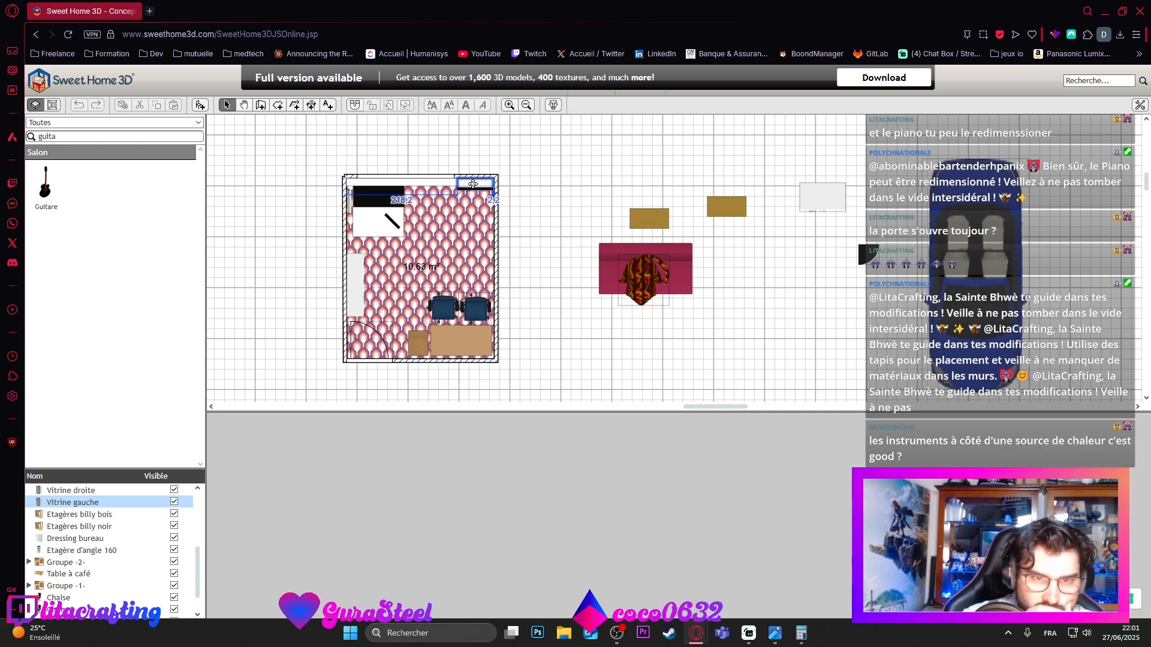
{"action": "left_click_drag", "start_coordinate": [473, 184], "coordinate": [474, 184]}
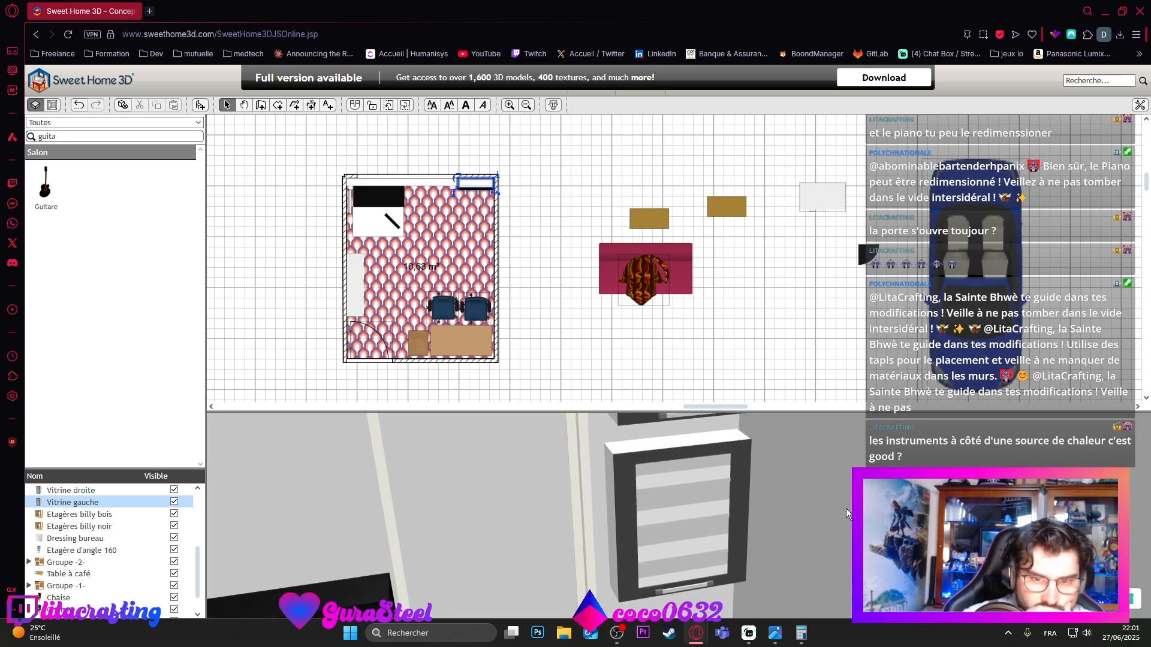
{"action": "scroll", "coordinate": [768, 506], "scroll_direction": "down", "scroll_amount": 5}
{"action": "left_click_drag", "start_coordinate": [768, 505], "coordinate": [836, 588]}
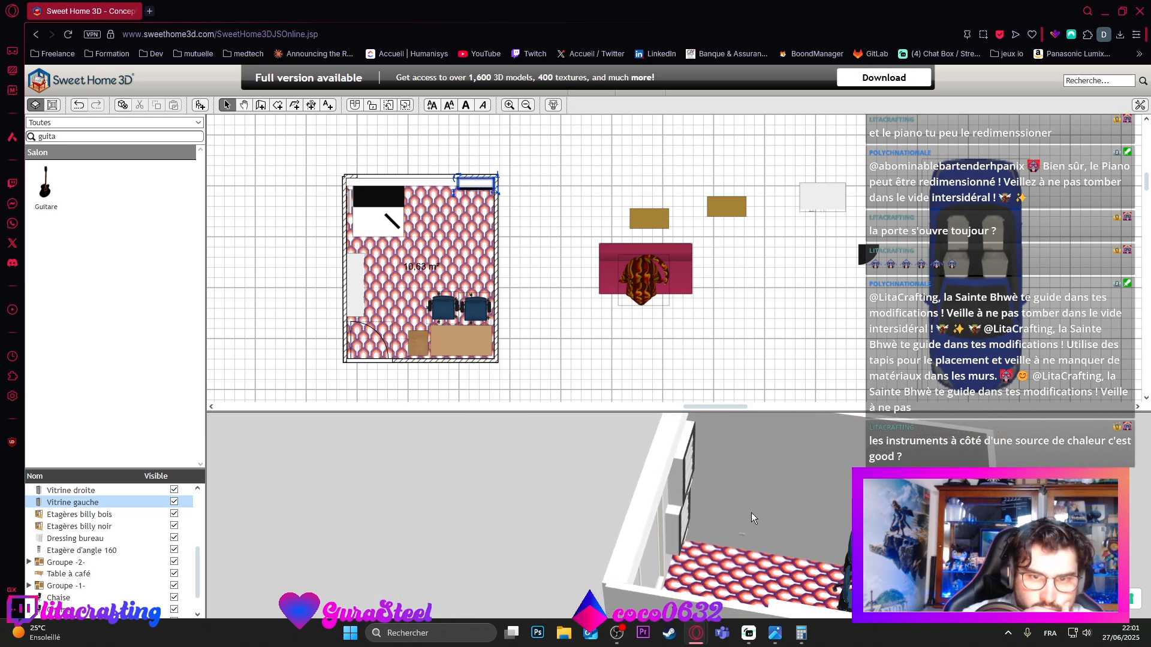
Step: Place the sofa group inside the room with its back against the right wall, between the display cabinets and the office chairs
{"action": "left_click", "coordinate": [672, 271]}
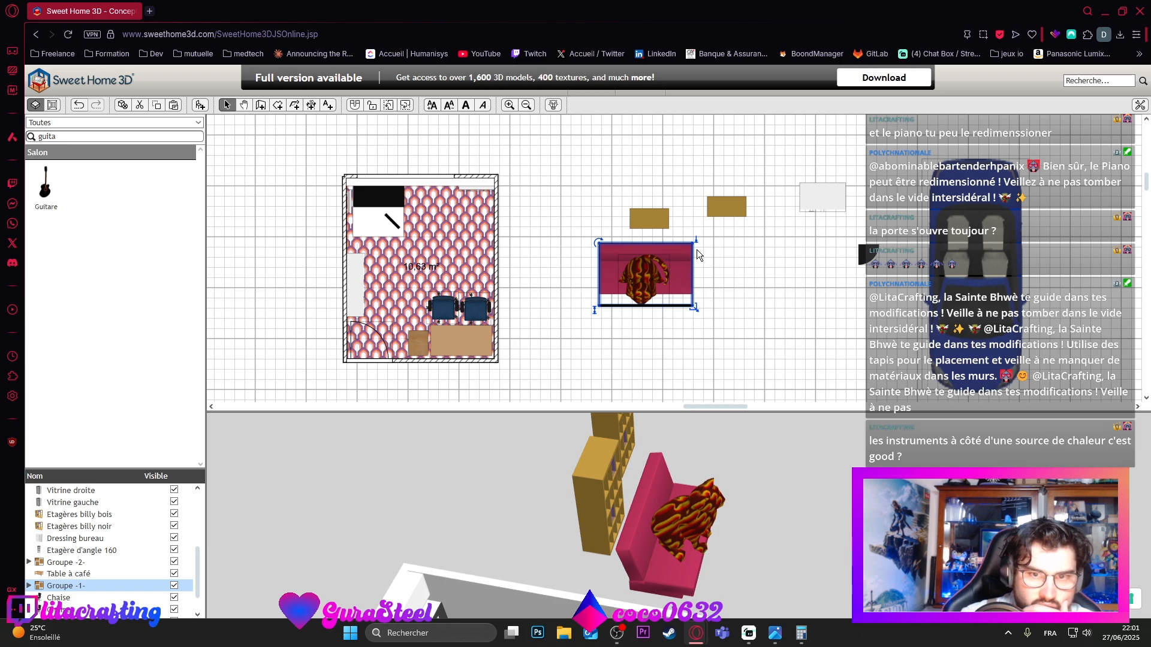
{"action": "left_click_drag", "start_coordinate": [599, 247], "coordinate": [486, 233]}
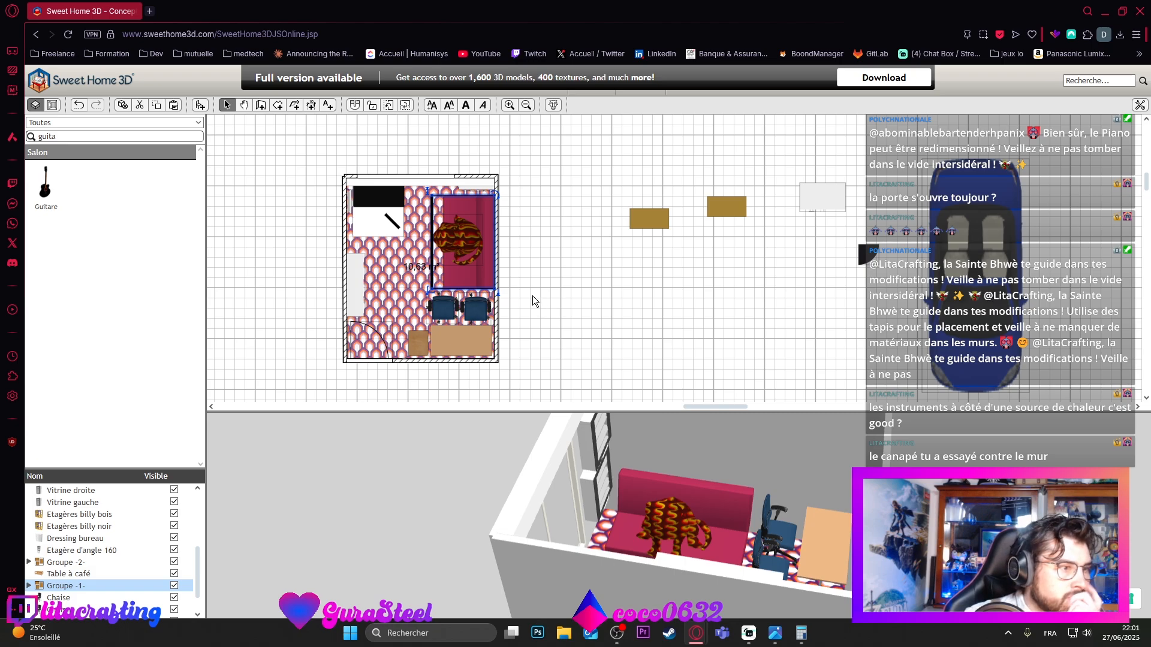
Step: Examine the furnished room in 3D from several angles, checking the space around the door, wardrobe, piano and sofa
{"action": "left_click", "coordinate": [345, 246]}
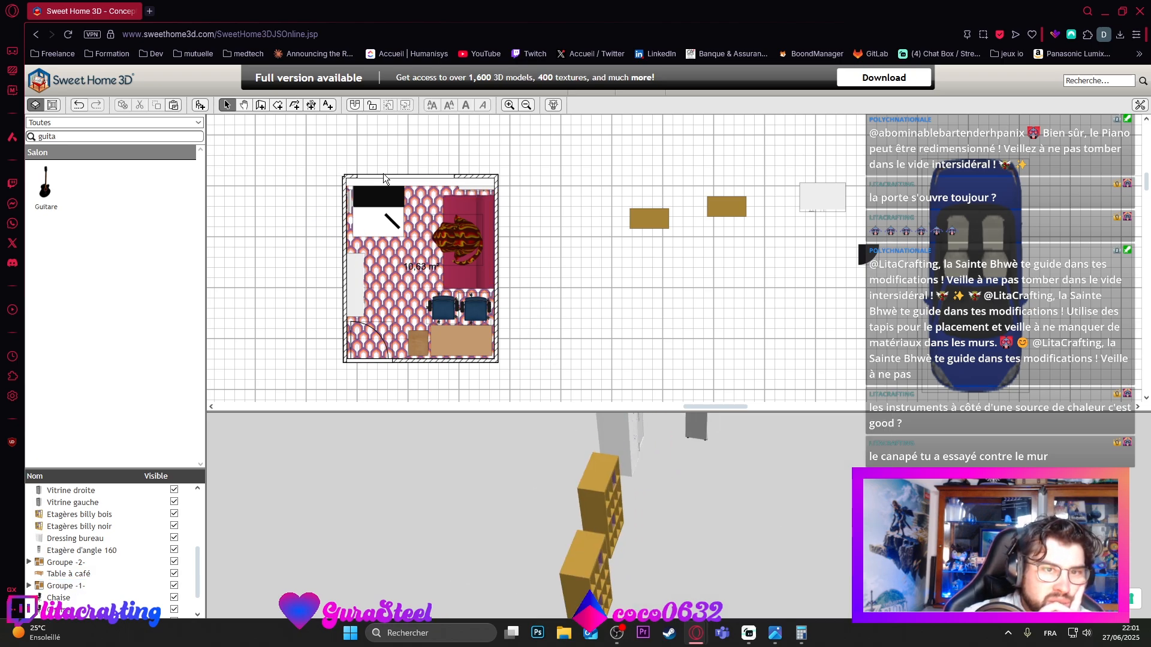
{"action": "left_click", "coordinate": [381, 206]}
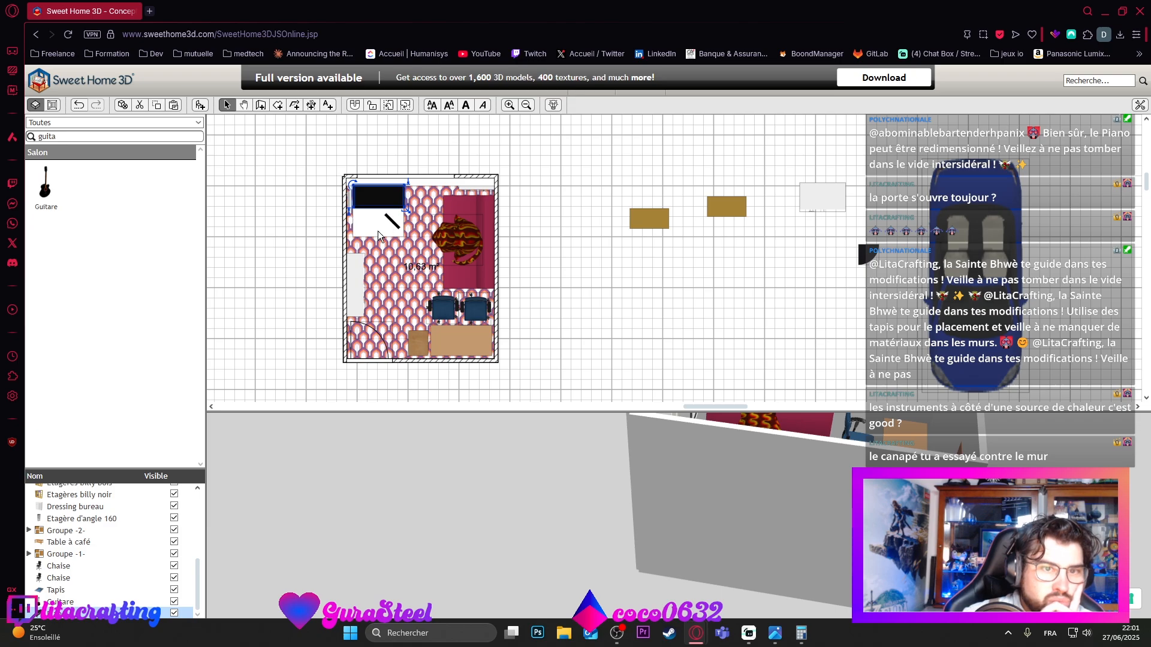
{"action": "left_click_drag", "start_coordinate": [710, 449], "coordinate": [528, 494]}
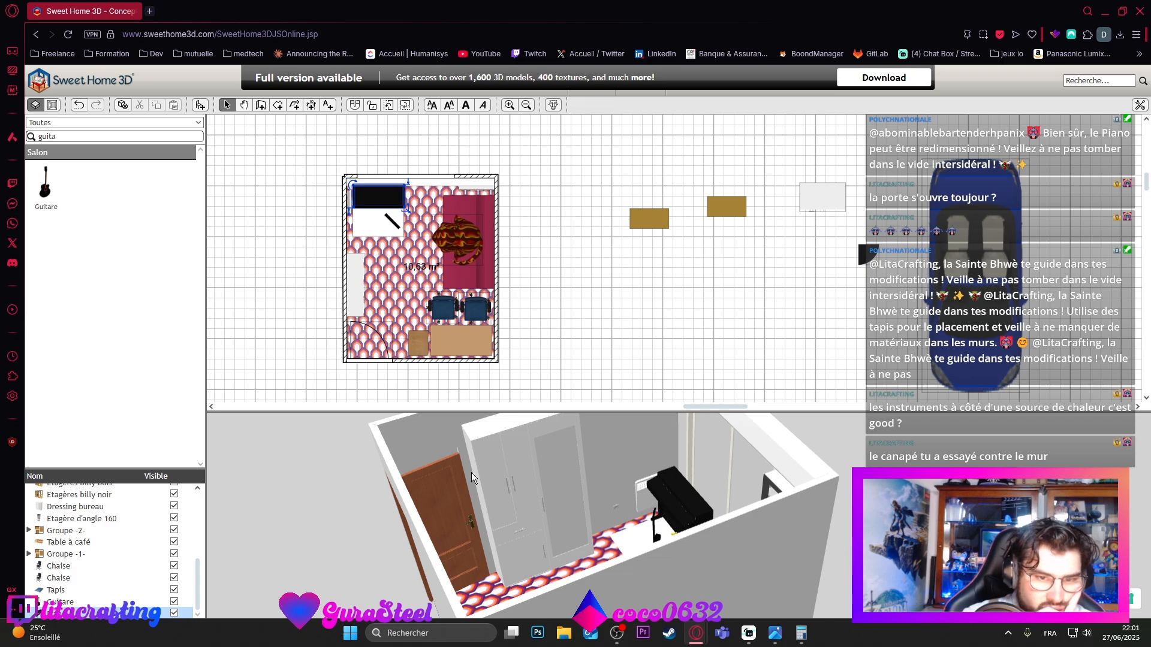
{"action": "left_click_drag", "start_coordinate": [616, 516], "coordinate": [675, 524]}
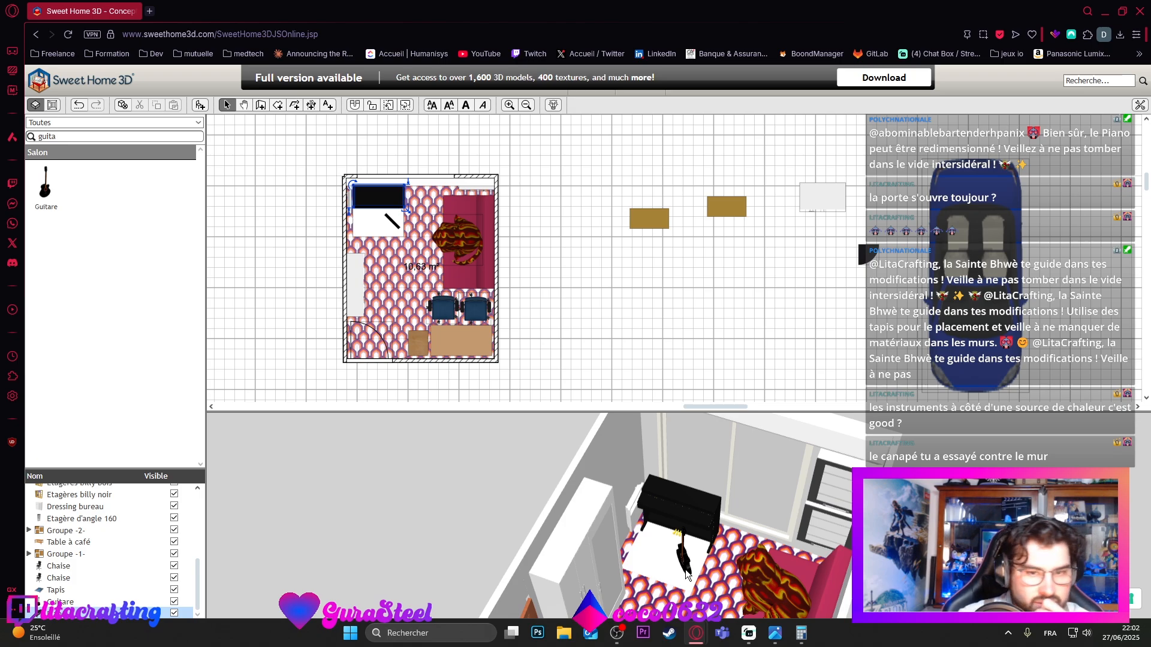
{"action": "left_click_drag", "start_coordinate": [685, 569], "coordinate": [692, 609]}
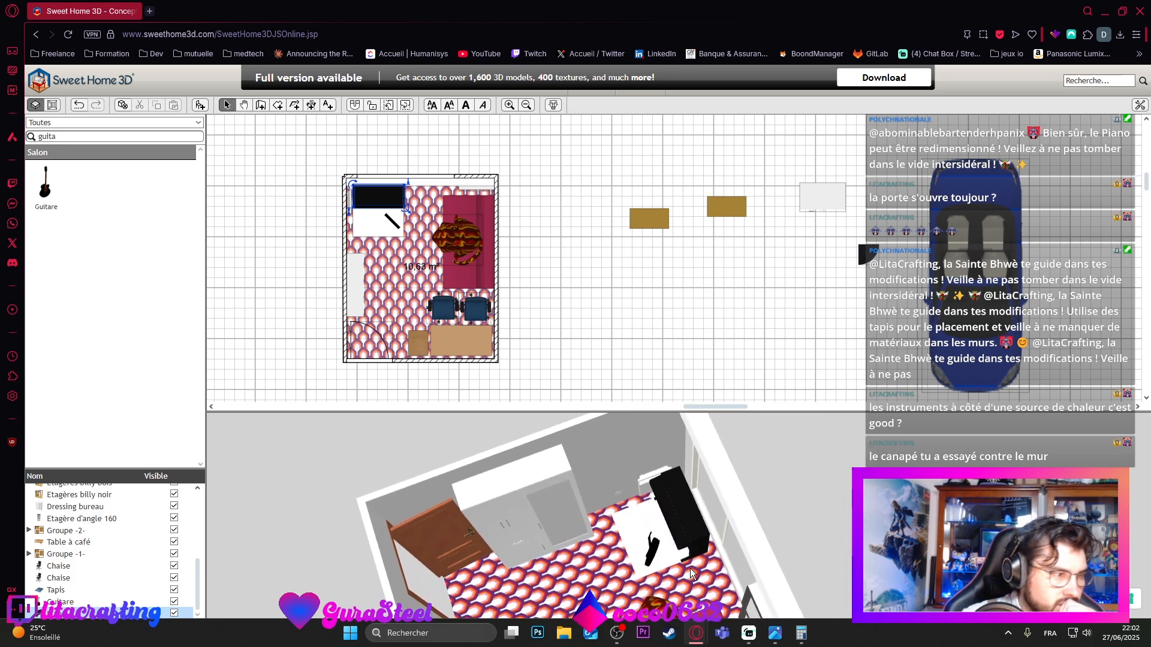
{"action": "left_click_drag", "start_coordinate": [739, 465], "coordinate": [1037, 542]}
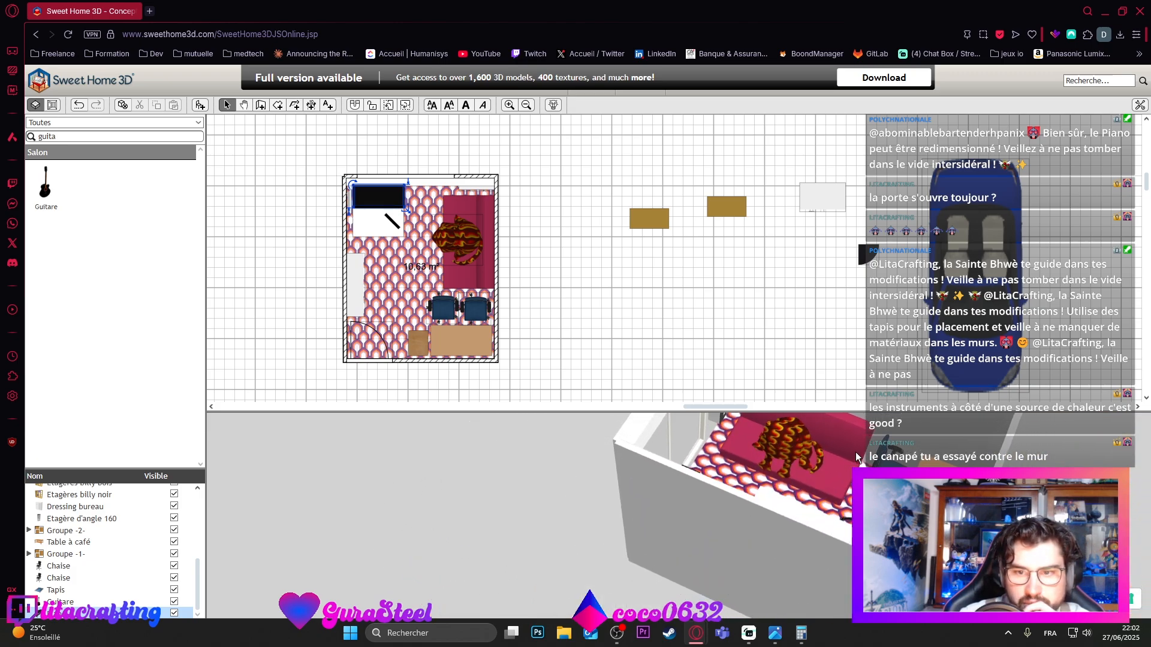
{"action": "left_click_drag", "start_coordinate": [827, 476], "coordinate": [474, 570]}
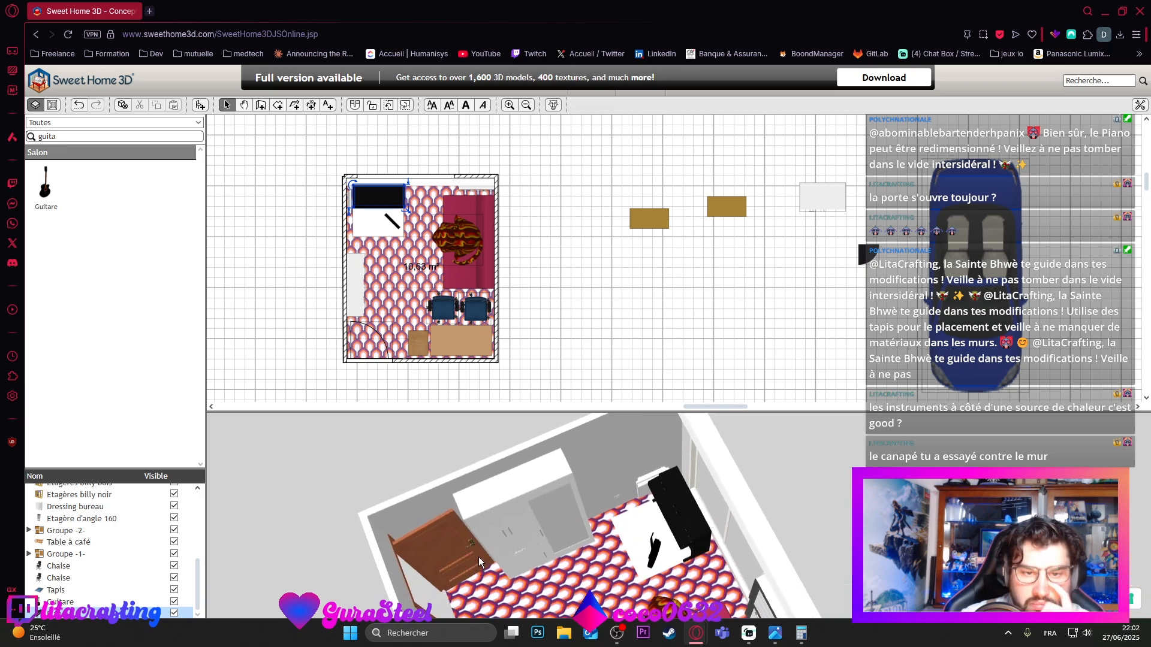
{"action": "left_click_drag", "start_coordinate": [692, 560], "coordinate": [508, 519]}
Step: Replace the Dressing chambre on the left wall with the Dressing bureau, setting the Dressing chambre aside outside the room
{"action": "left_click", "coordinate": [816, 207]}
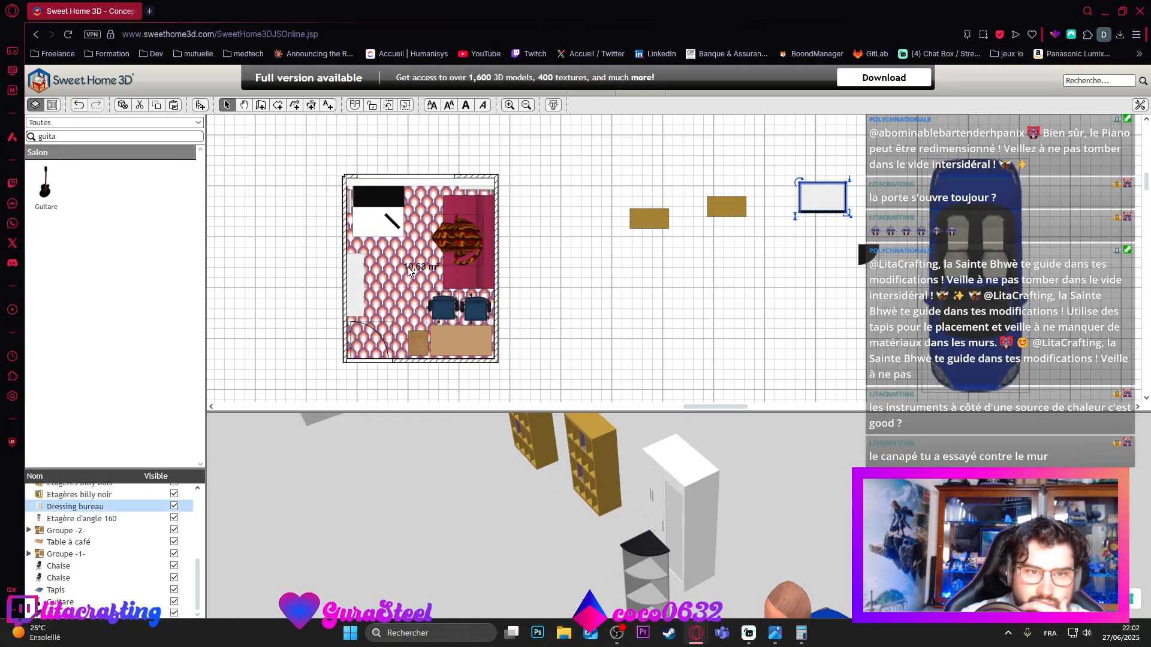
{"action": "left_click_drag", "start_coordinate": [358, 278], "coordinate": [635, 278]}
{"action": "left_click_drag", "start_coordinate": [833, 198], "coordinate": [351, 292]}
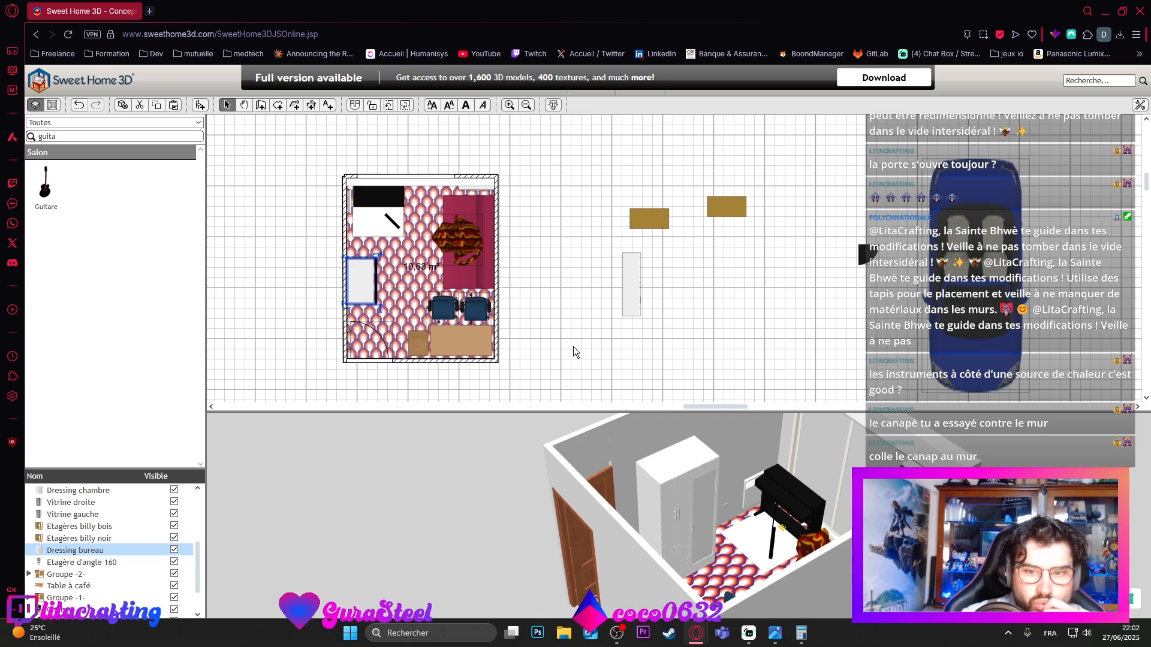
Step: Try the sofa group at slightly different positions along the right wall, and move it back outside the room
{"action": "left_click_drag", "start_coordinate": [493, 278], "coordinate": [489, 258]}
{"action": "left_click_drag", "start_coordinate": [526, 444], "coordinate": [717, 460]}
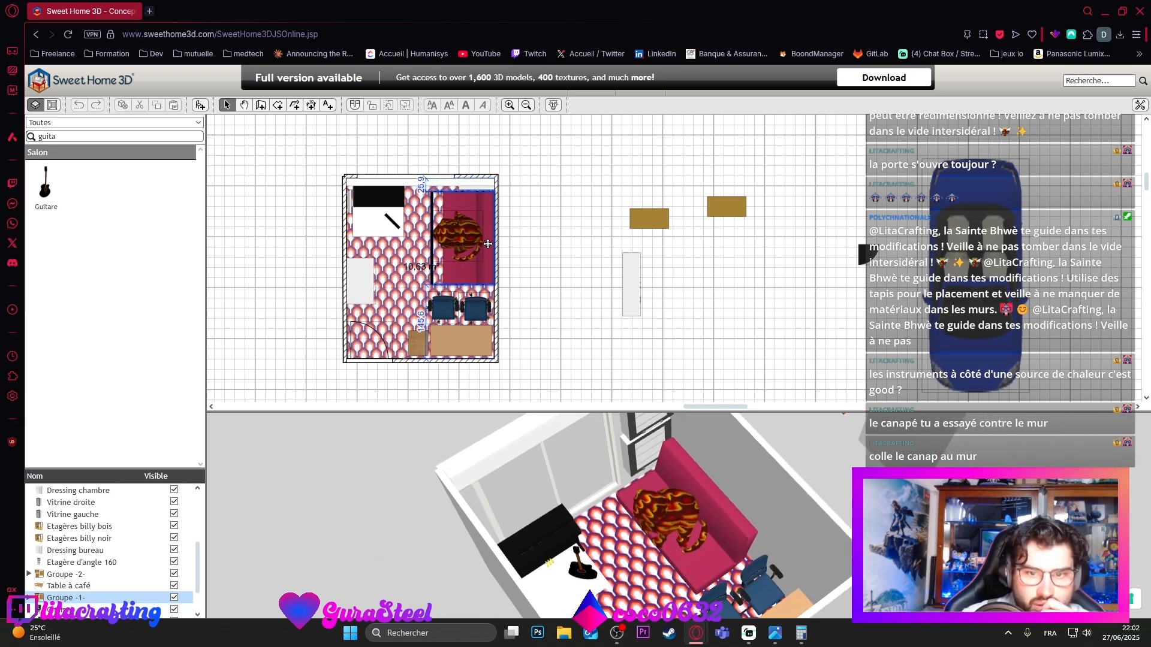
{"action": "mouse_move", "coordinate": [485, 230]}
{"action": "left_mouse_down"}
{"action": "mouse_move", "coordinate": [497, 247]}
{"action": "mouse_move", "coordinate": [483, 252]}
{"action": "left_mouse_up"}
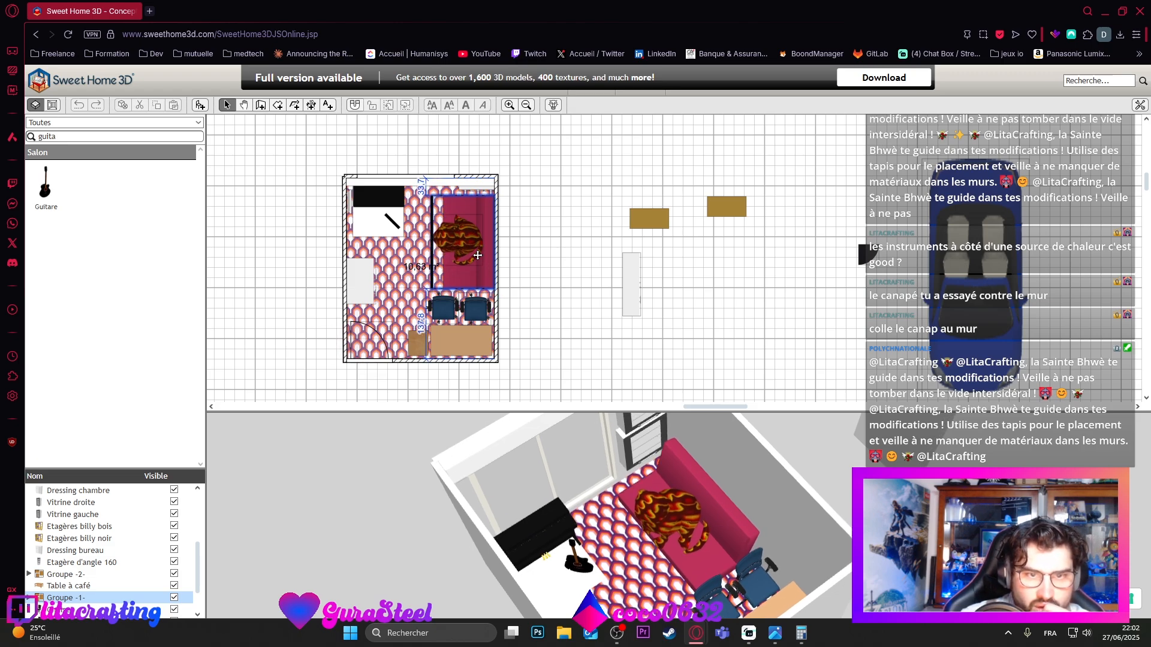
{"action": "left_click_drag", "start_coordinate": [753, 517], "coordinate": [641, 420]}
{"action": "left_click_drag", "start_coordinate": [480, 259], "coordinate": [616, 214]}
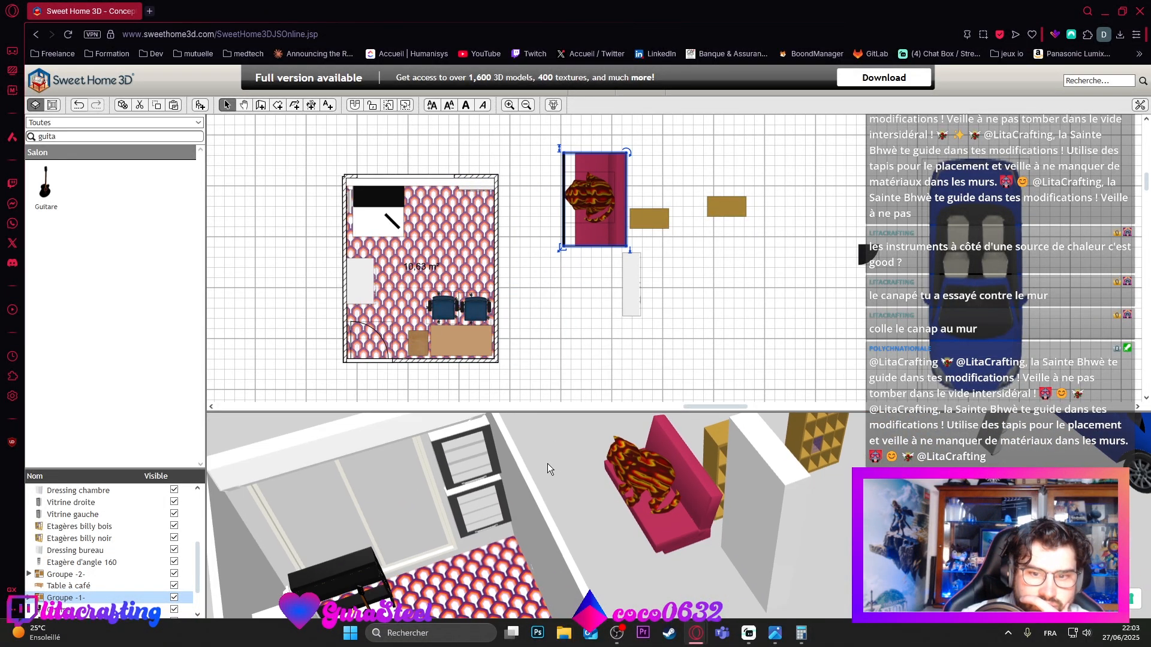
Step: Shift the sofa group, set aside outside, closer to the room's right wall
{"action": "left_click_drag", "start_coordinate": [548, 462], "coordinate": [458, 546]}
{"action": "left_click_drag", "start_coordinate": [629, 375], "coordinate": [656, 500]}
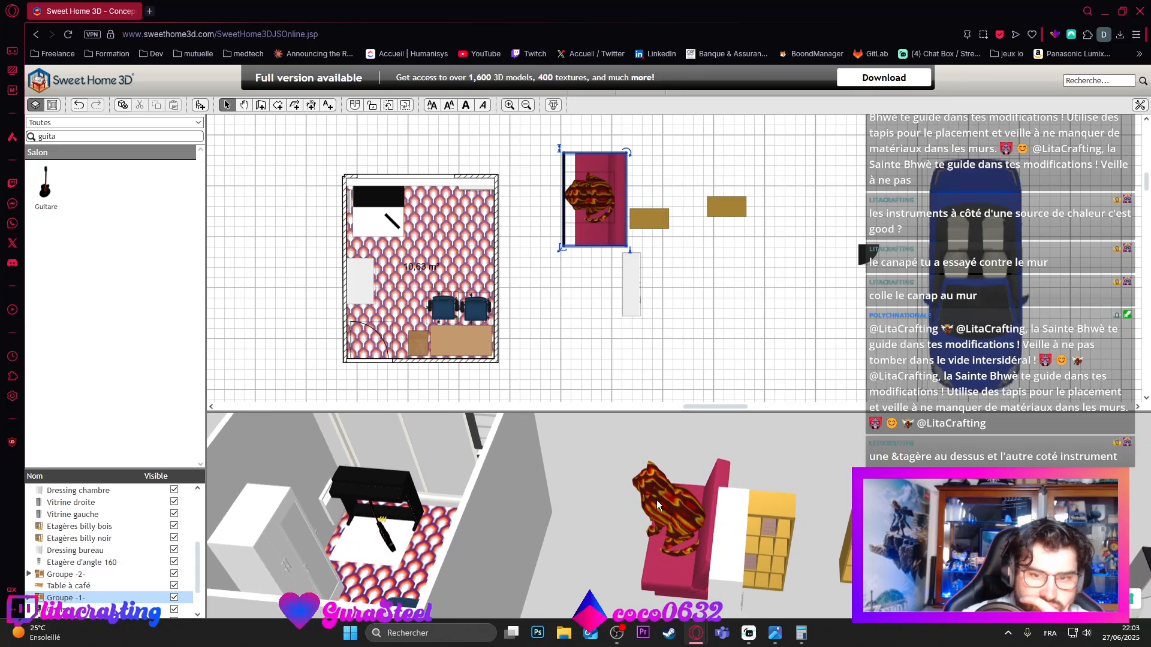
{"action": "left_click_drag", "start_coordinate": [589, 244], "coordinate": [564, 261]}
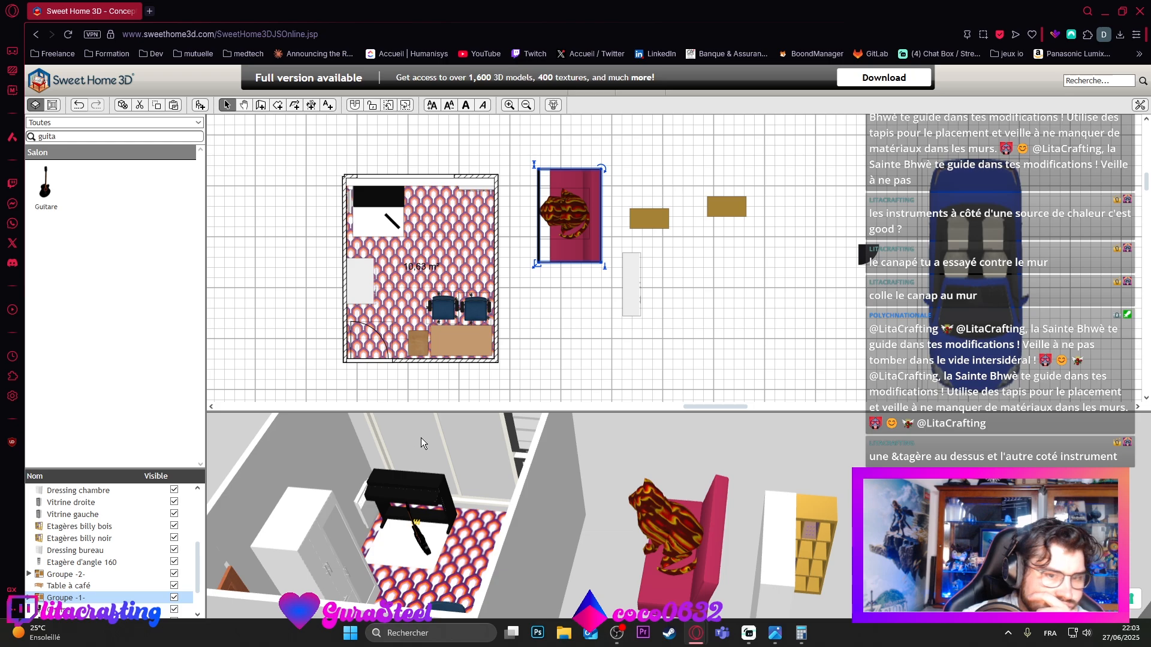
{"action": "left_click_drag", "start_coordinate": [421, 437], "coordinate": [531, 541]}
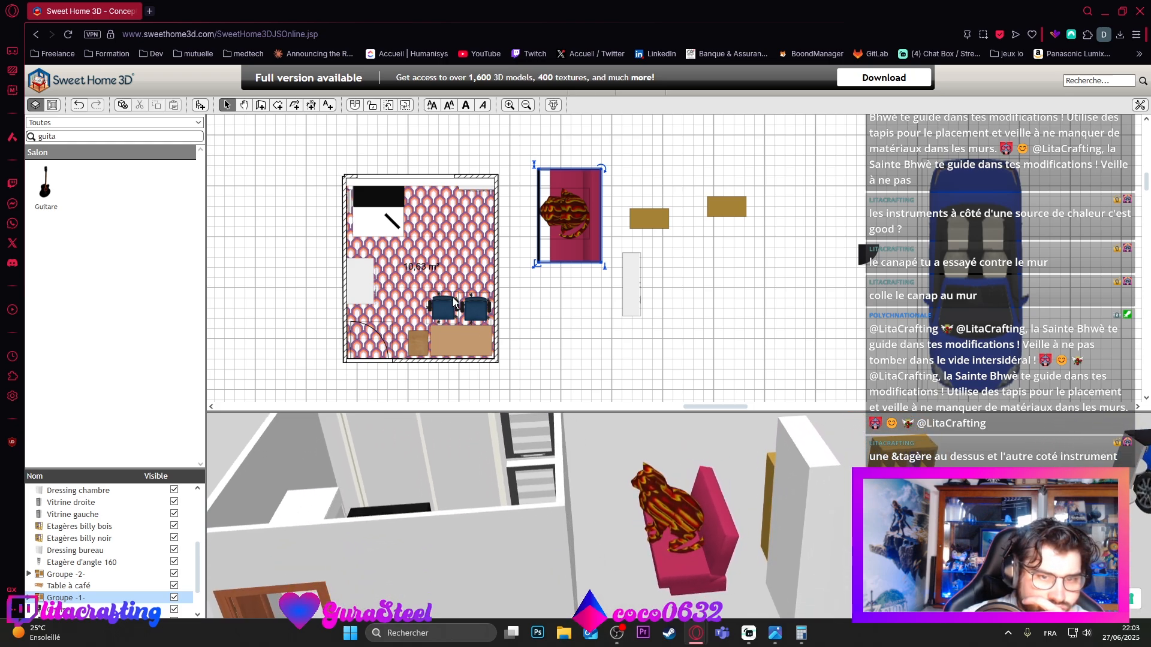
{"action": "left_click", "coordinate": [483, 180]}
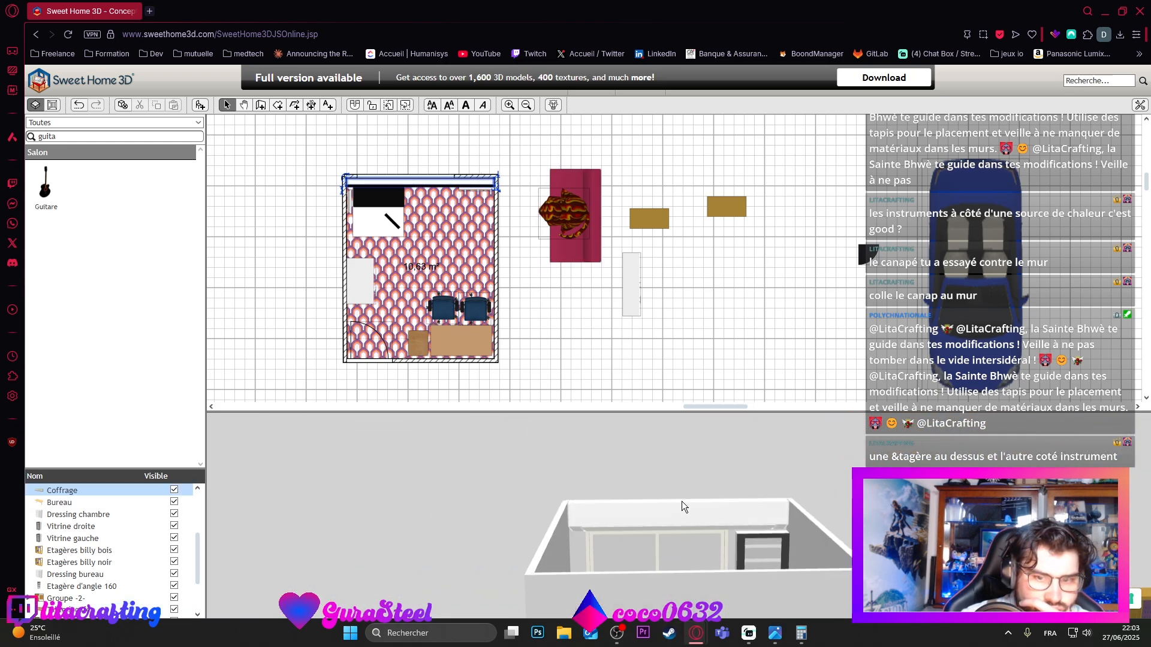
{"action": "left_click_drag", "start_coordinate": [682, 501], "coordinate": [636, 602]}
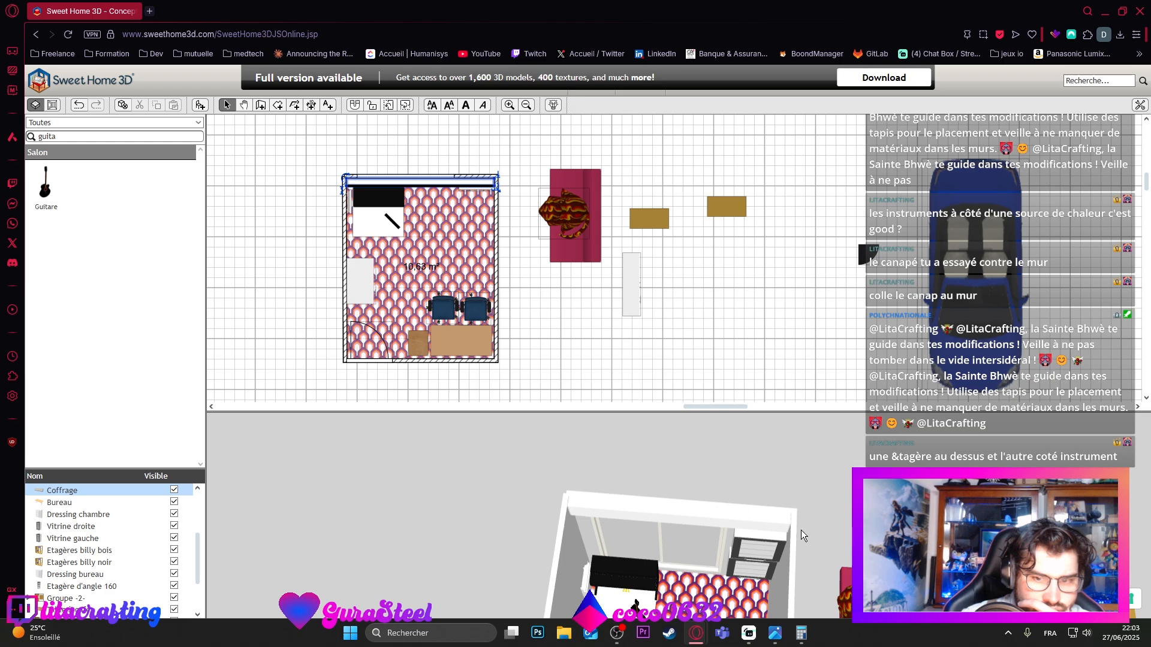
{"action": "left_click", "coordinate": [436, 224]}
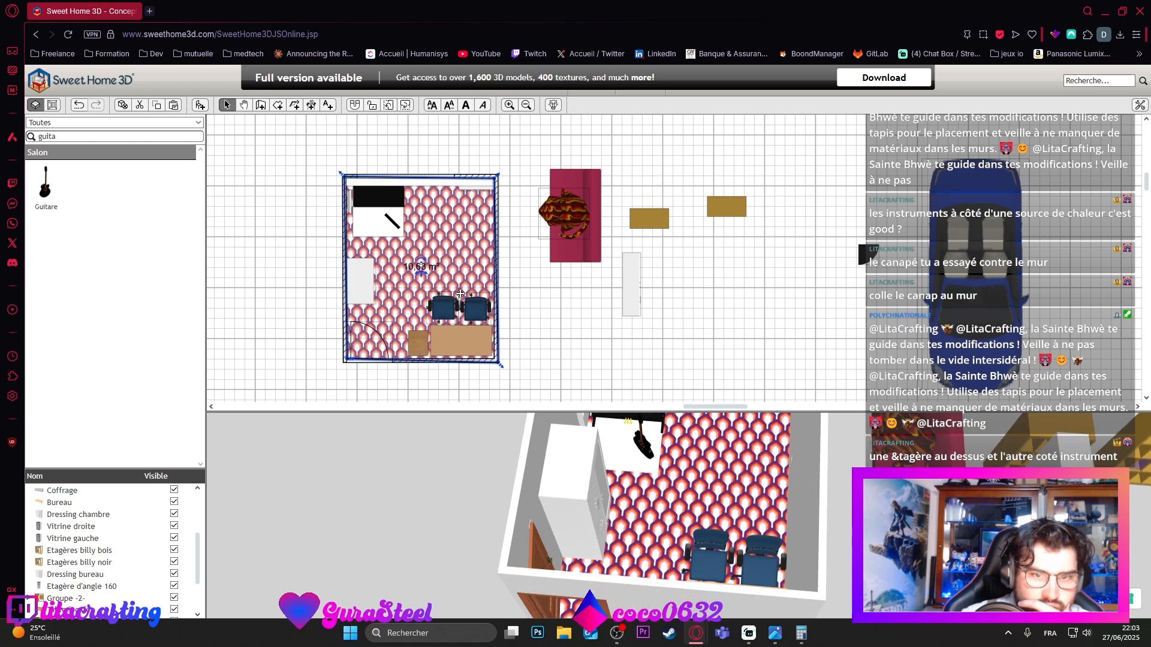
{"action": "mouse_move", "coordinate": [721, 513]}
{"action": "left_mouse_down"}
{"action": "mouse_move", "coordinate": [713, 438]}
{"action": "mouse_move", "coordinate": [719, 527]}
{"action": "mouse_move", "coordinate": [717, 387]}
{"action": "mouse_move", "coordinate": [719, 524]}
{"action": "left_mouse_up"}
{"action": "left_click", "coordinate": [480, 188]}
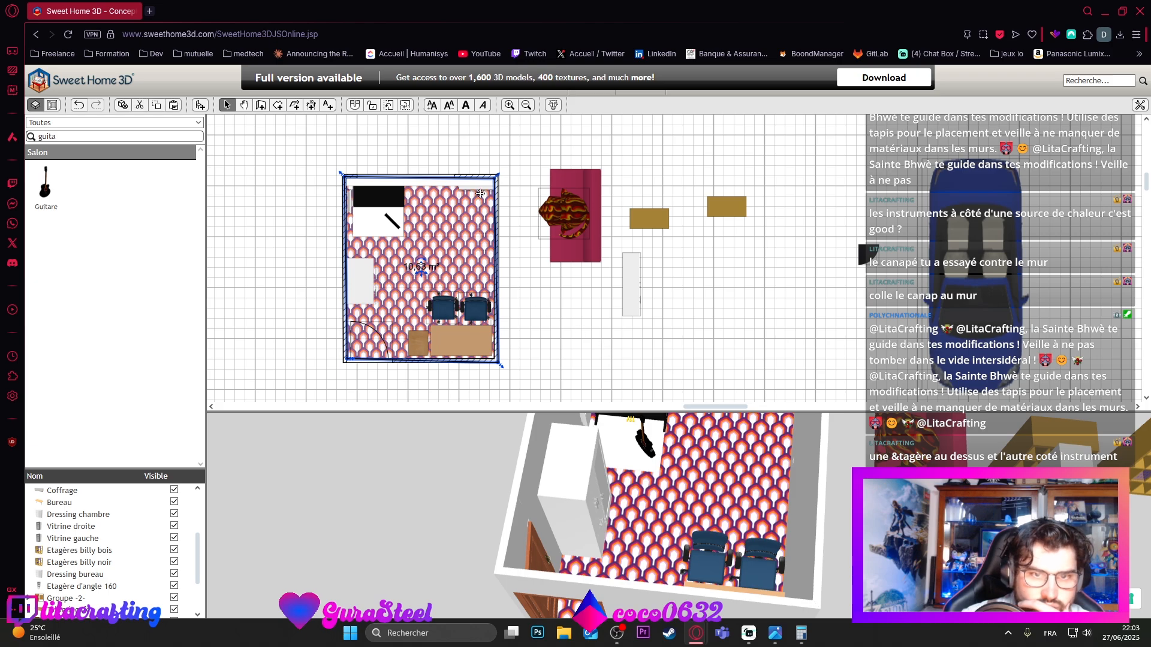
{"action": "left_click", "coordinate": [760, 551]}
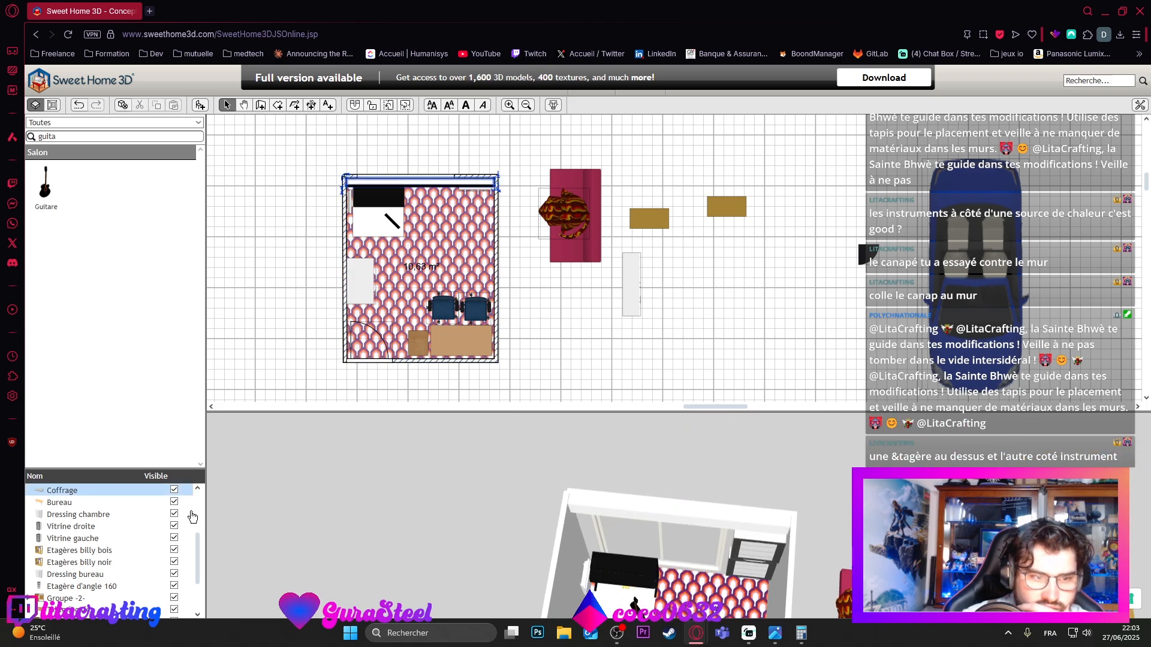
Step: Move the Vitrine droite from the right end of the window wall onto the left wall, between the piano and the wardrobe
{"action": "scroll", "coordinate": [77, 535], "scroll_direction": "down", "scroll_amount": 2}
{"action": "scroll", "coordinate": [85, 542], "scroll_direction": "up", "scroll_amount": 3}
{"action": "scroll", "coordinate": [89, 539], "scroll_direction": "down", "scroll_amount": 2}
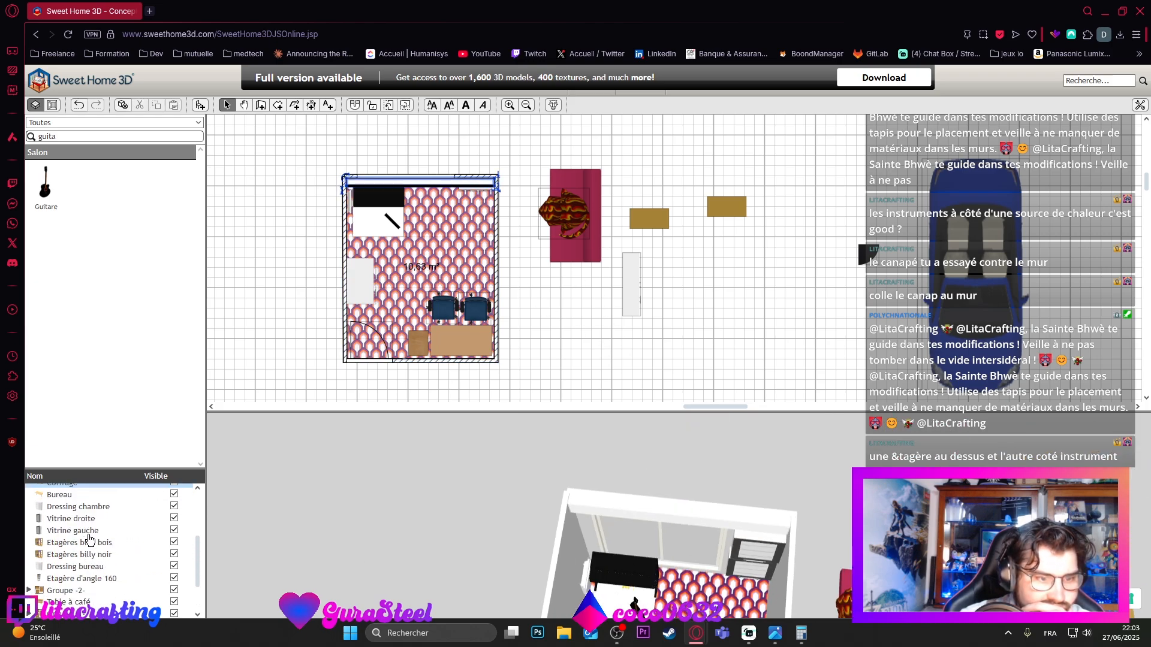
{"action": "left_click", "coordinate": [88, 520]}
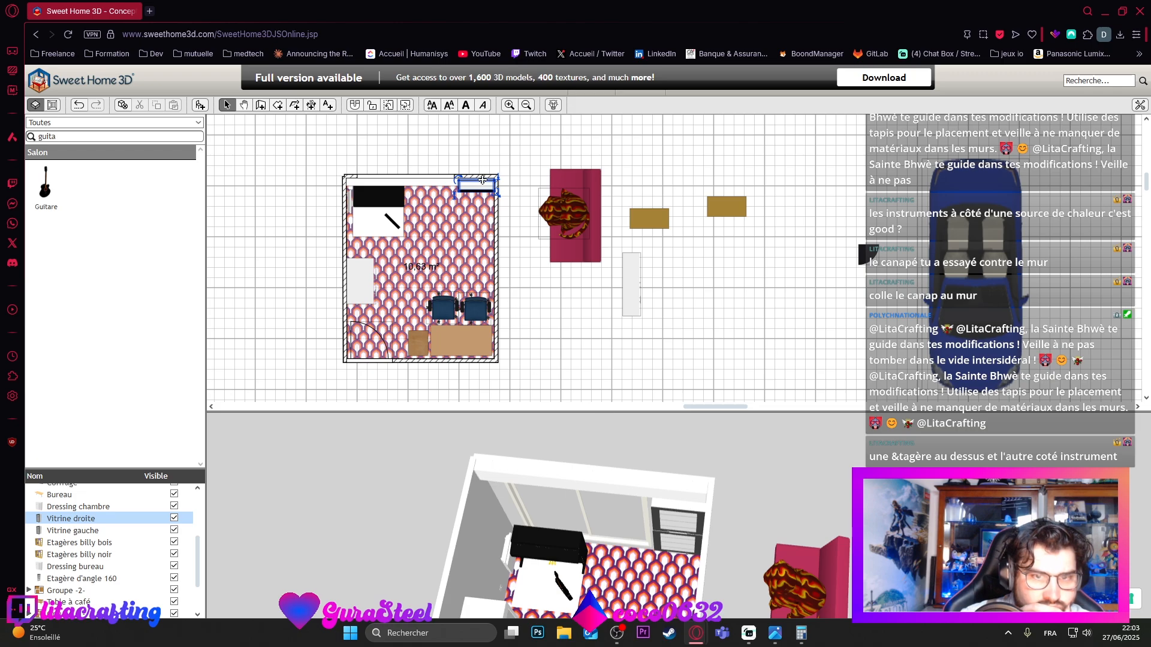
{"action": "left_click_drag", "start_coordinate": [483, 180], "coordinate": [357, 235]}
{"action": "left_click_drag", "start_coordinate": [671, 528], "coordinate": [499, 444]}
{"action": "left_click_drag", "start_coordinate": [706, 566], "coordinate": [879, 613]}
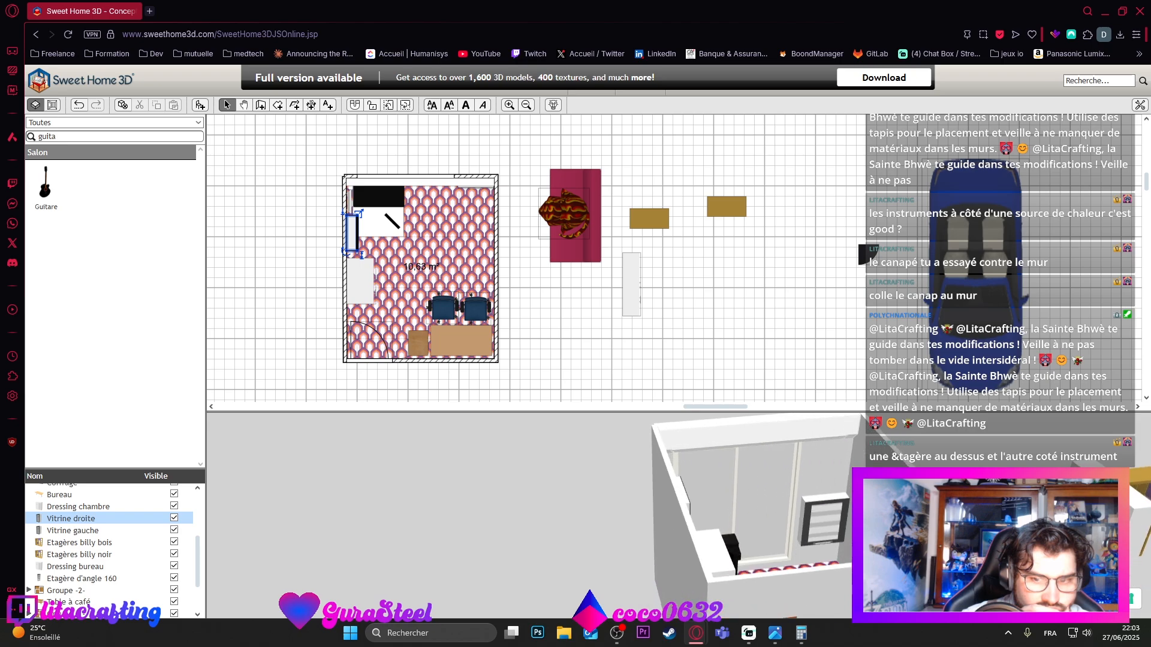
Step: Check the elevation of the Vitrine droite in its furniture properties, leaving the value unmodified
{"action": "left_click", "coordinate": [105, 531]}
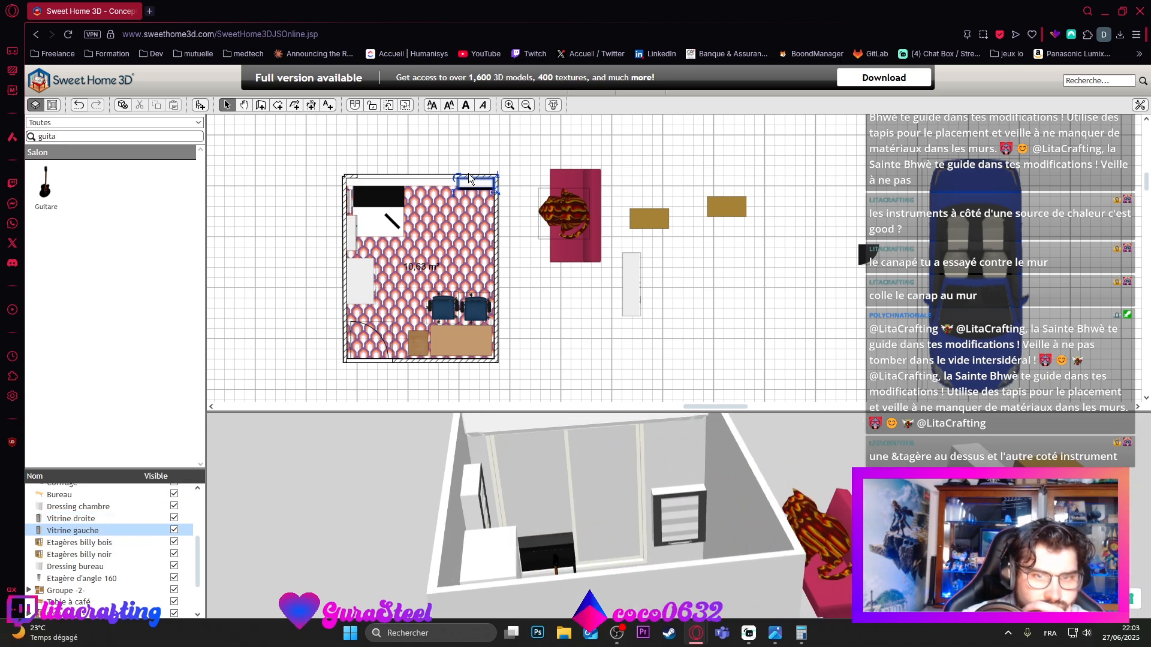
{"action": "double_click", "coordinate": [471, 179]}
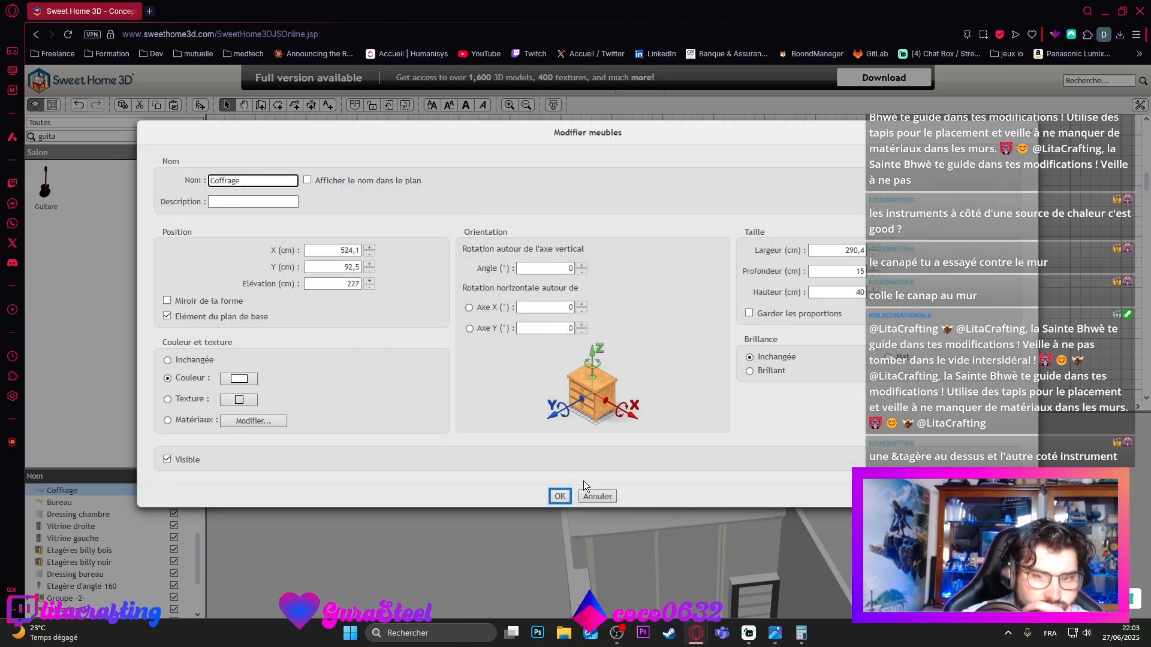
{"action": "left_click", "coordinate": [561, 496]}
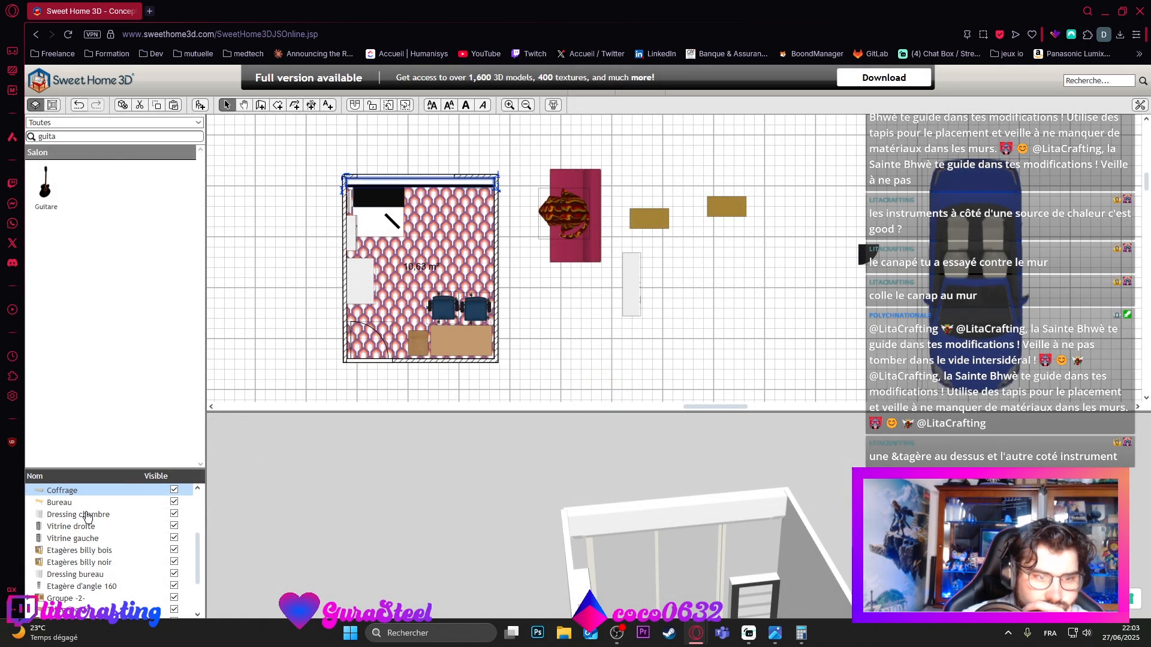
{"action": "left_click", "coordinate": [89, 527]}
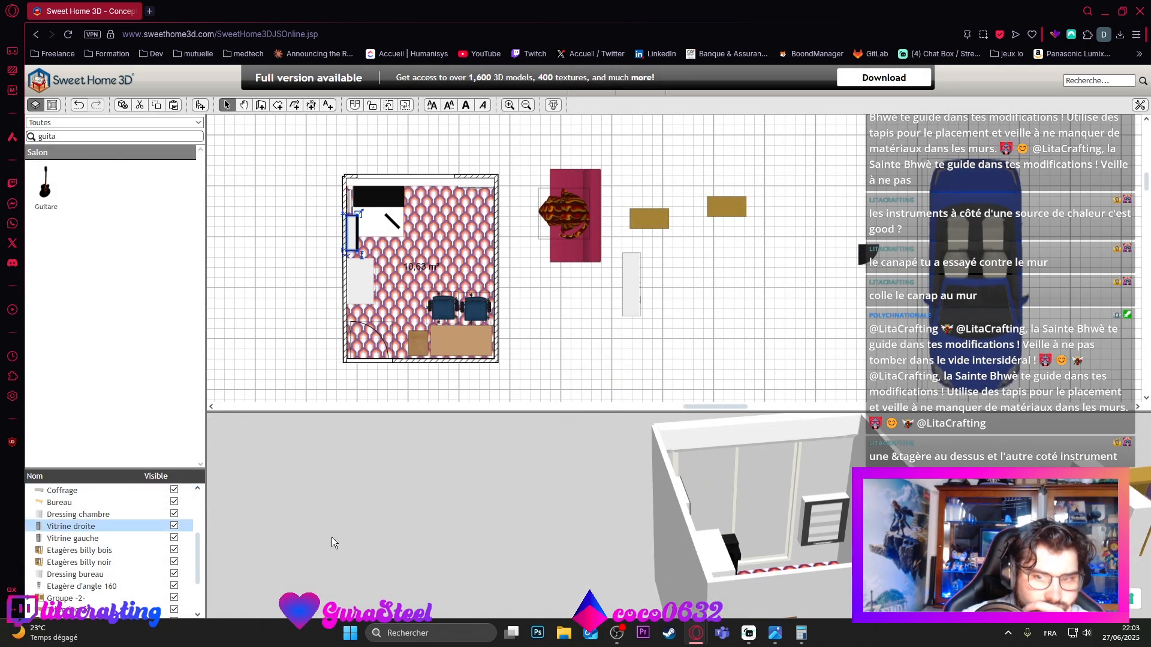
{"action": "double_click", "coordinate": [104, 528]}
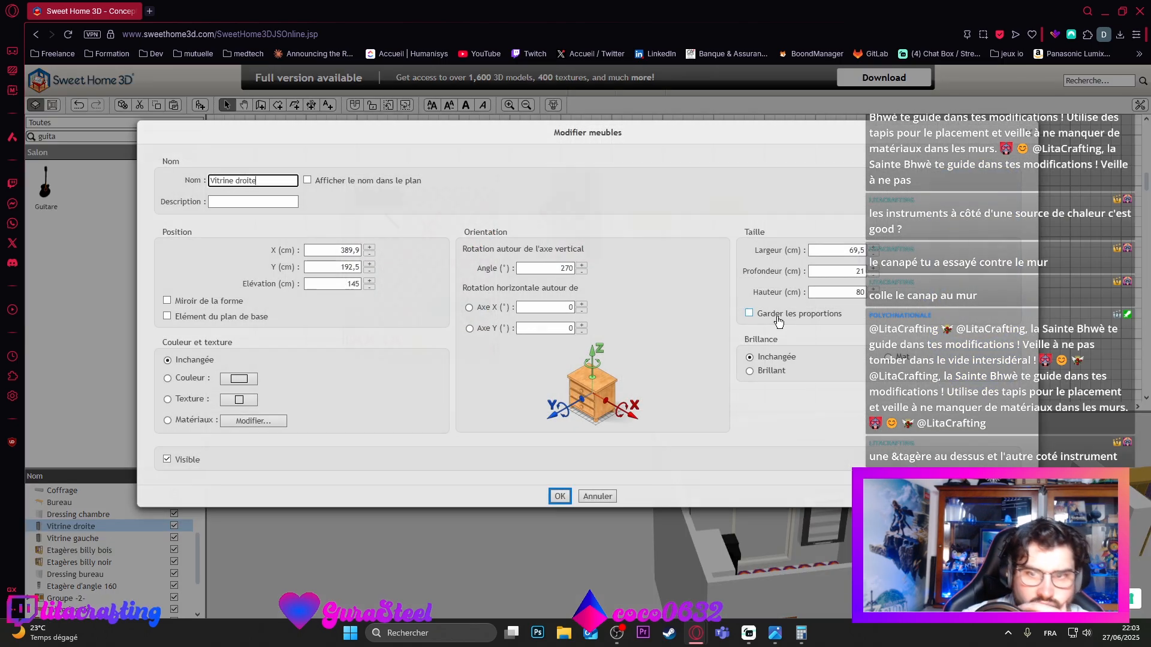
{"action": "double_click", "coordinate": [343, 285]}
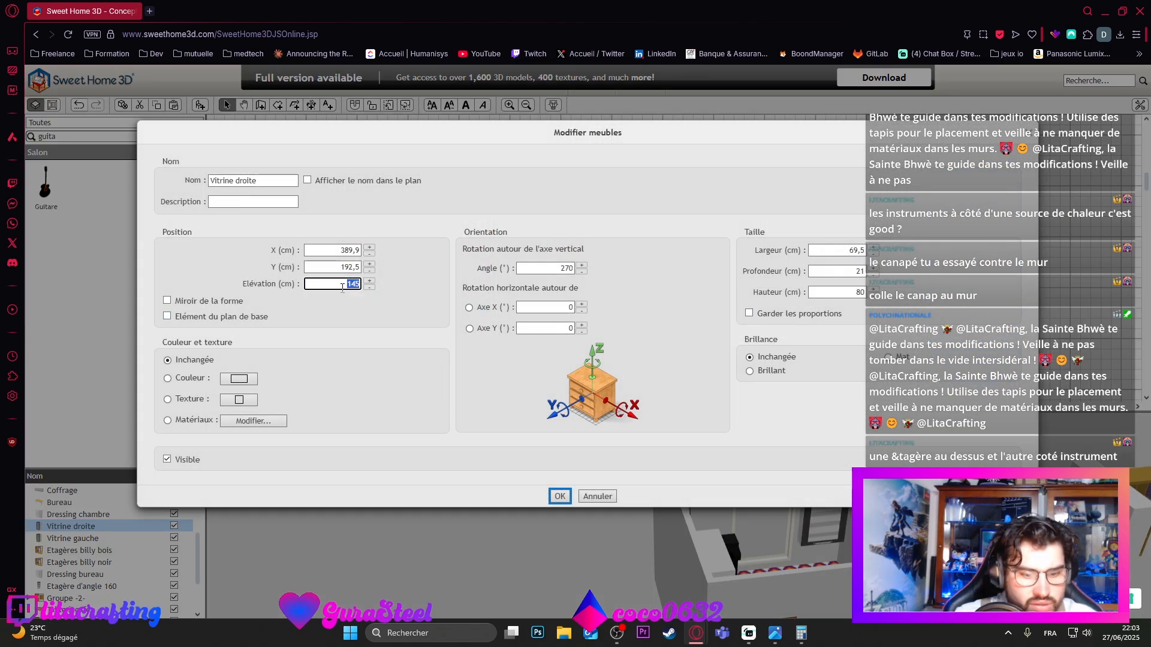
{"action": "left_click", "coordinate": [583, 501]}
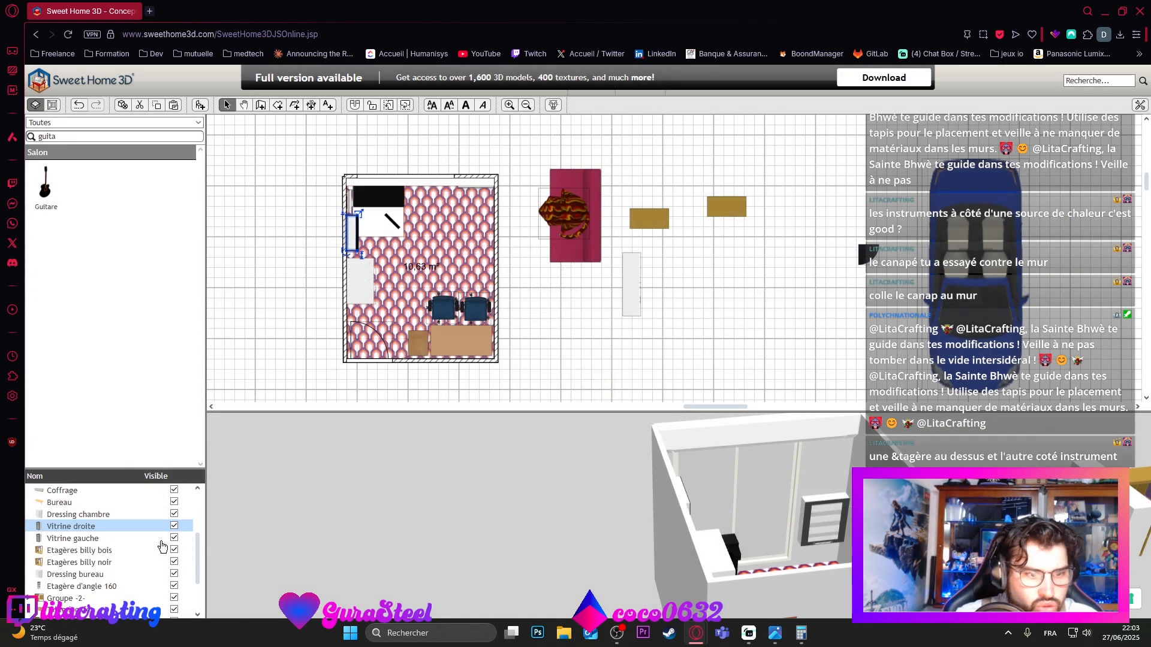
Step: Set the elevation of the Vitrine gauche to 145 cm
{"action": "left_click", "coordinate": [87, 538]}
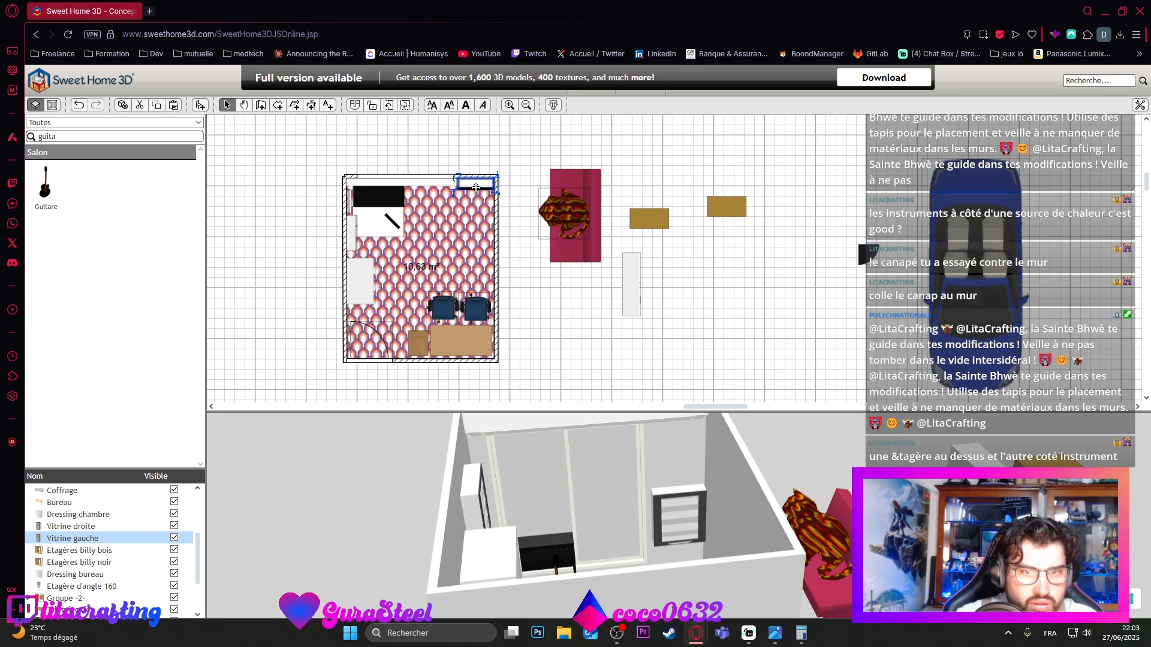
{"action": "double_click", "coordinate": [476, 188]}
{"action": "left_click", "coordinate": [559, 495]}
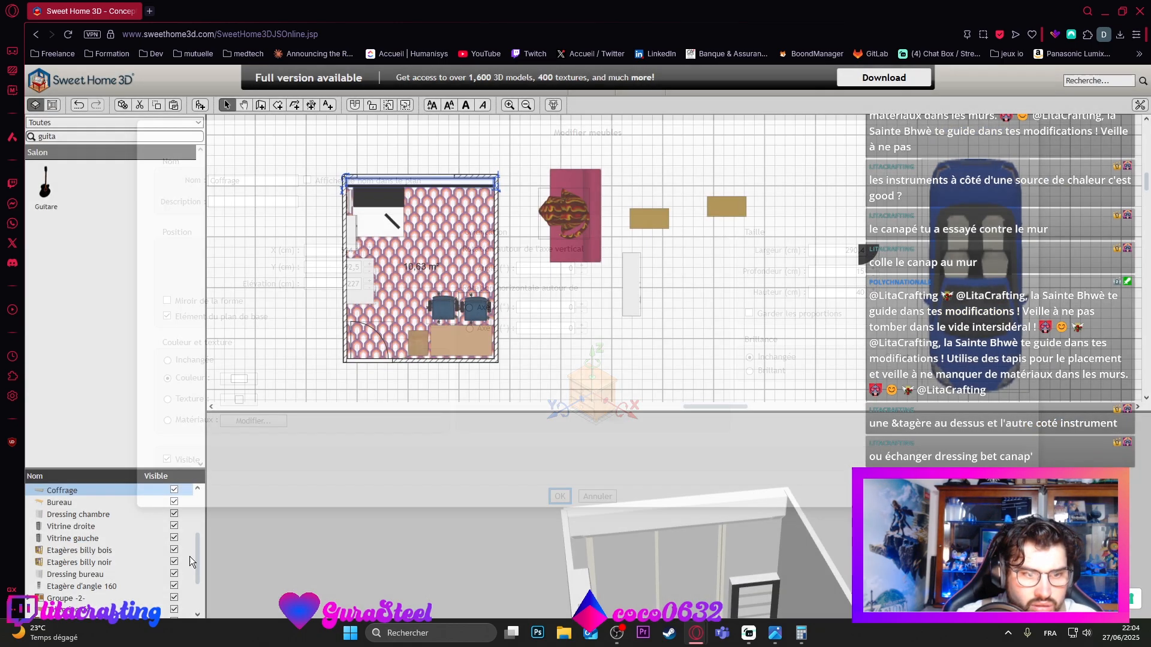
{"action": "double_click", "coordinate": [100, 538]}
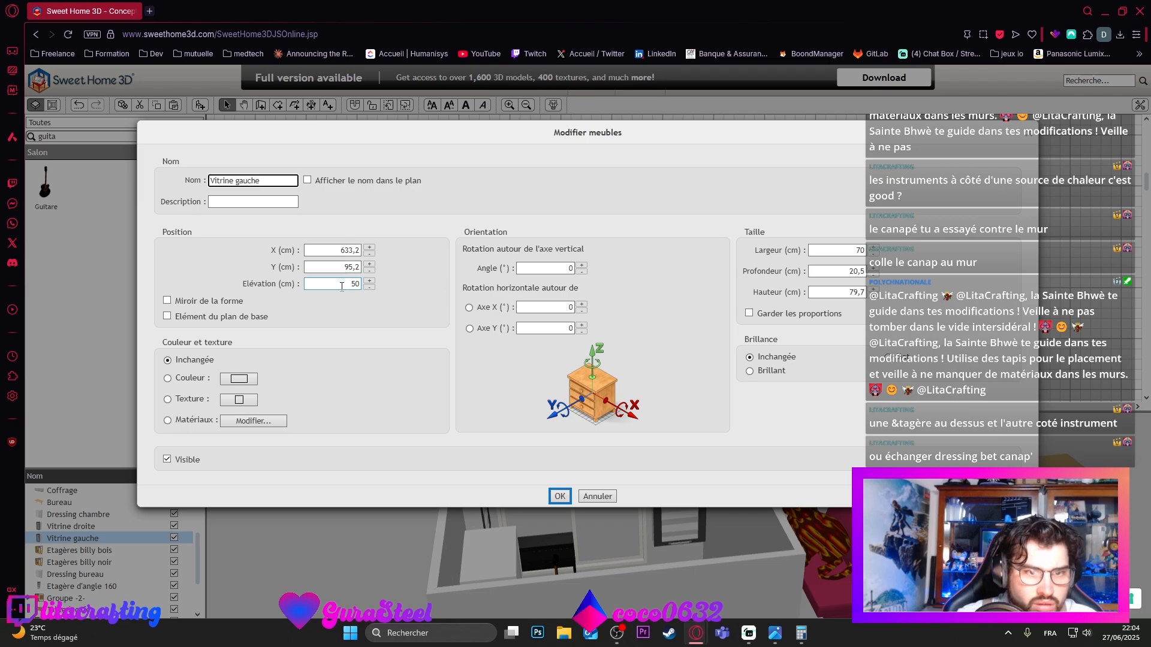
{"action": "left_click", "coordinate": [341, 286]}
{"action": "type", "text": "145"}
{"action": "left_click", "coordinate": [551, 496]}
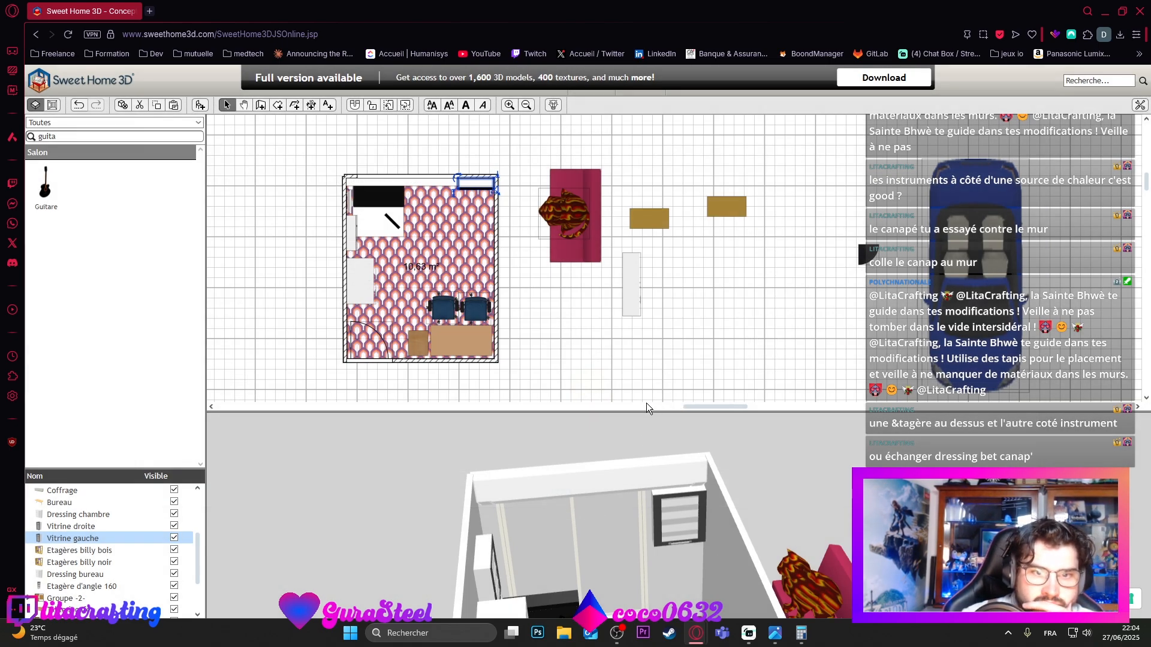
Step: Set the Dressing bureau aside outside the room and place the sofa group, turned around, with its back against the left wall
{"action": "left_click_drag", "start_coordinate": [527, 423], "coordinate": [410, 453]}
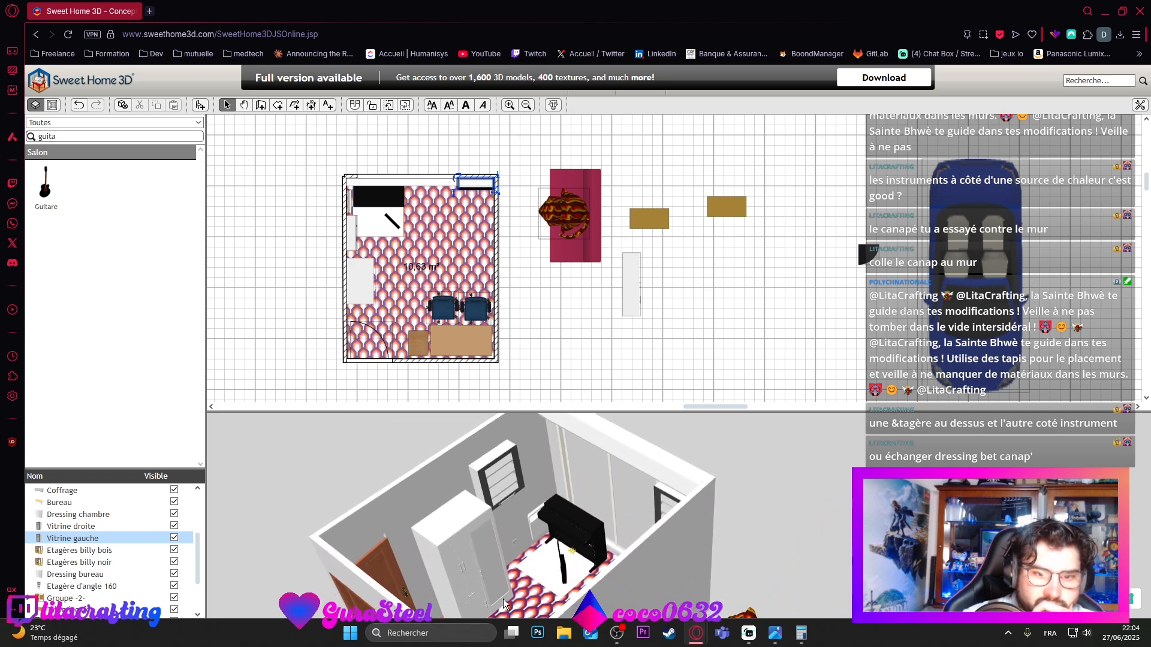
{"action": "left_click_drag", "start_coordinate": [502, 599], "coordinate": [678, 590]}
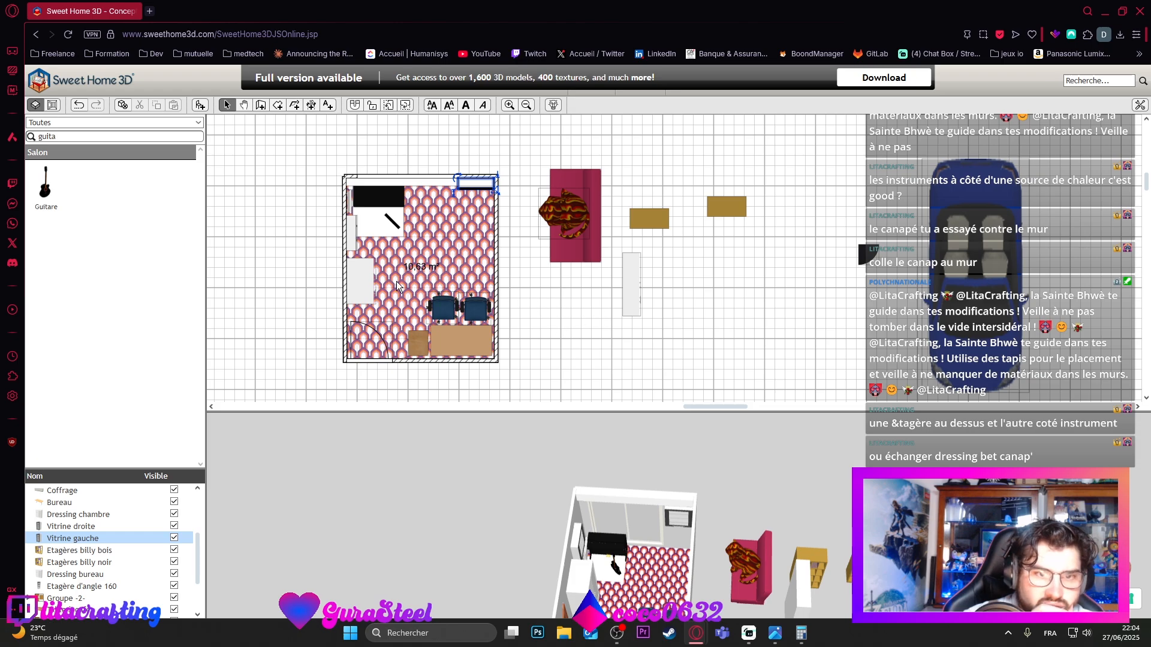
{"action": "left_click_drag", "start_coordinate": [361, 280], "coordinate": [749, 285]}
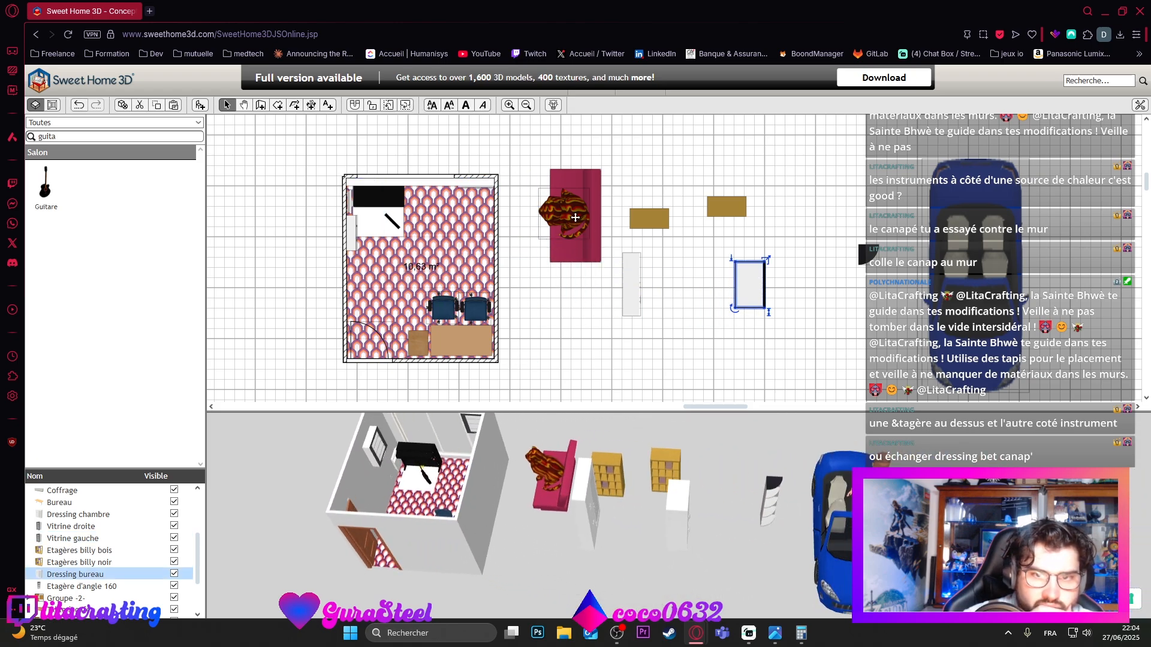
{"action": "left_click", "coordinate": [575, 217]}
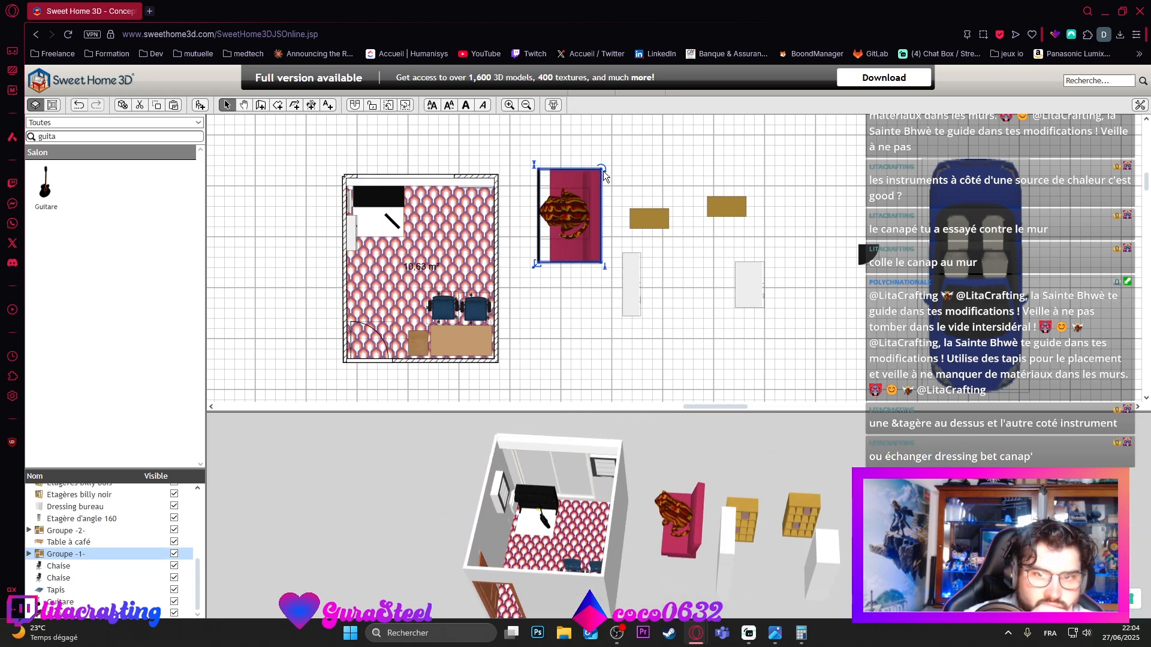
{"action": "left_click_drag", "start_coordinate": [602, 169], "coordinate": [363, 285]}
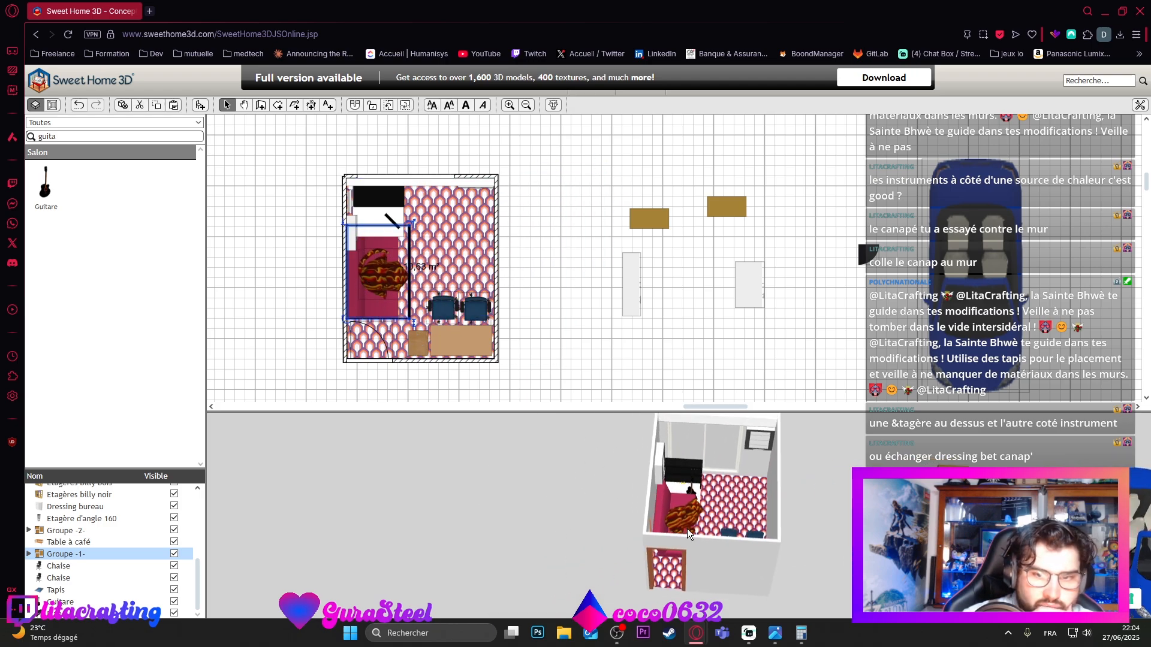
{"action": "left_click_drag", "start_coordinate": [687, 529], "coordinate": [714, 562]}
Step: Move the rug, piano and guitar to the upper right corner of the room, by the Vitrine gauche
{"action": "left_click", "coordinate": [384, 217]}
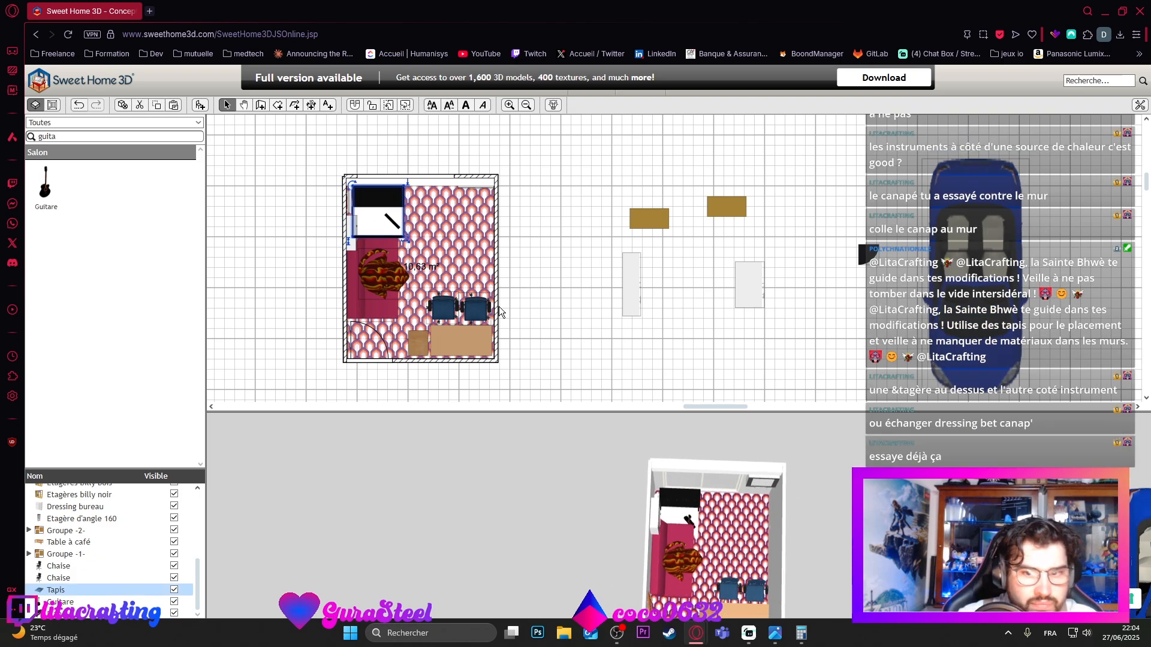
{"action": "left_click_drag", "start_coordinate": [693, 583], "coordinate": [651, 524]}
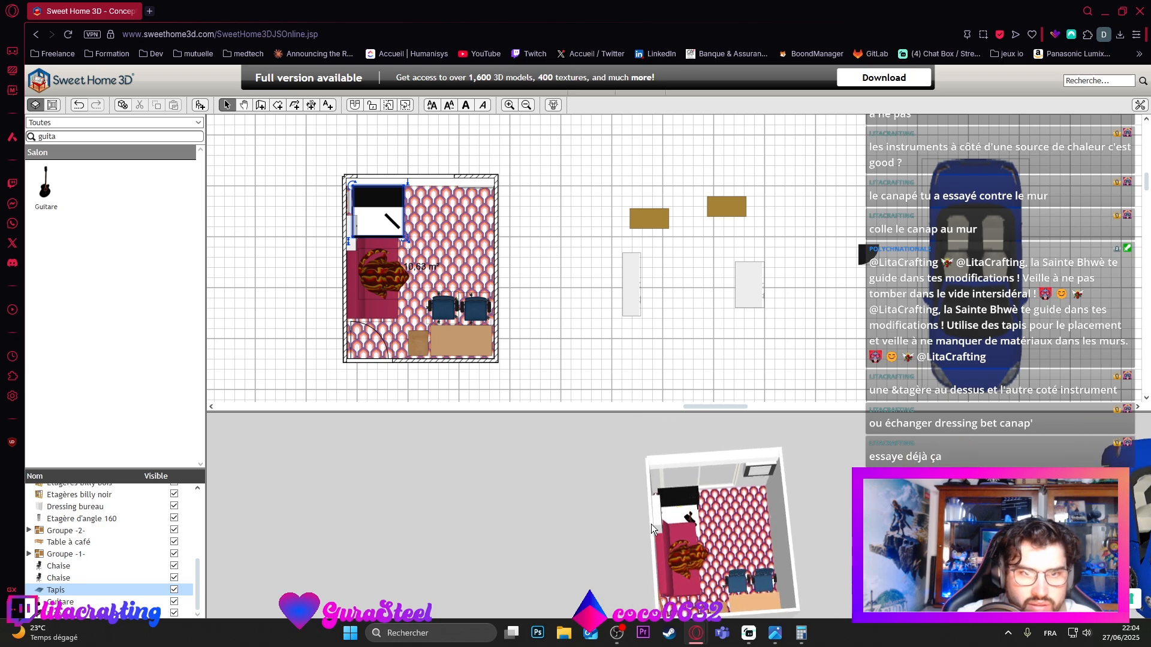
{"action": "left_click_drag", "start_coordinate": [391, 210], "coordinate": [464, 199]}
{"action": "left_click_drag", "start_coordinate": [393, 201], "coordinate": [481, 224]}
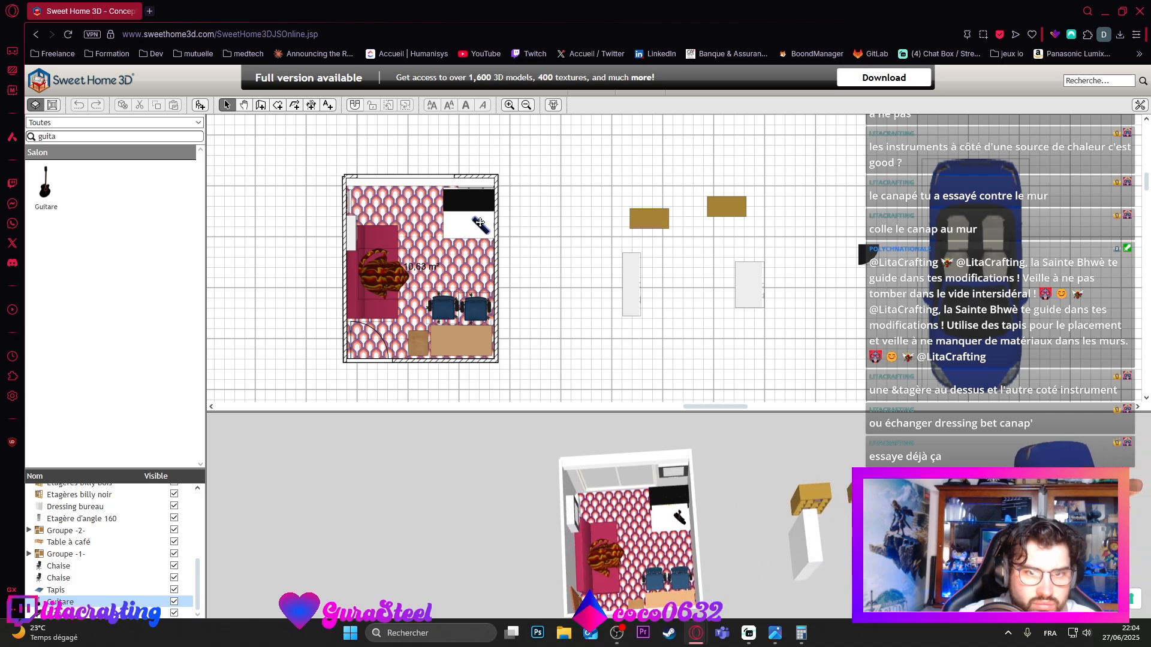
Step: Slide the Vitrine droite along the left wall into the upper corner, clear of the sofa
{"action": "left_click_drag", "start_coordinate": [353, 229], "coordinate": [350, 210]}
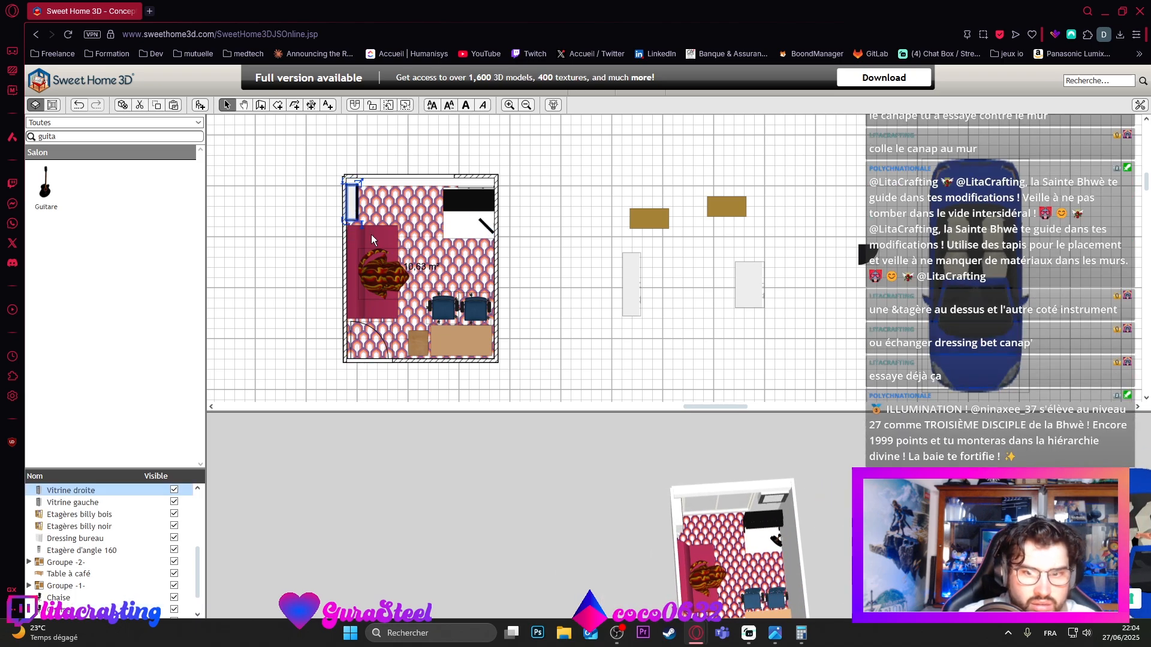
{"action": "left_click_drag", "start_coordinate": [728, 548], "coordinate": [542, 515]}
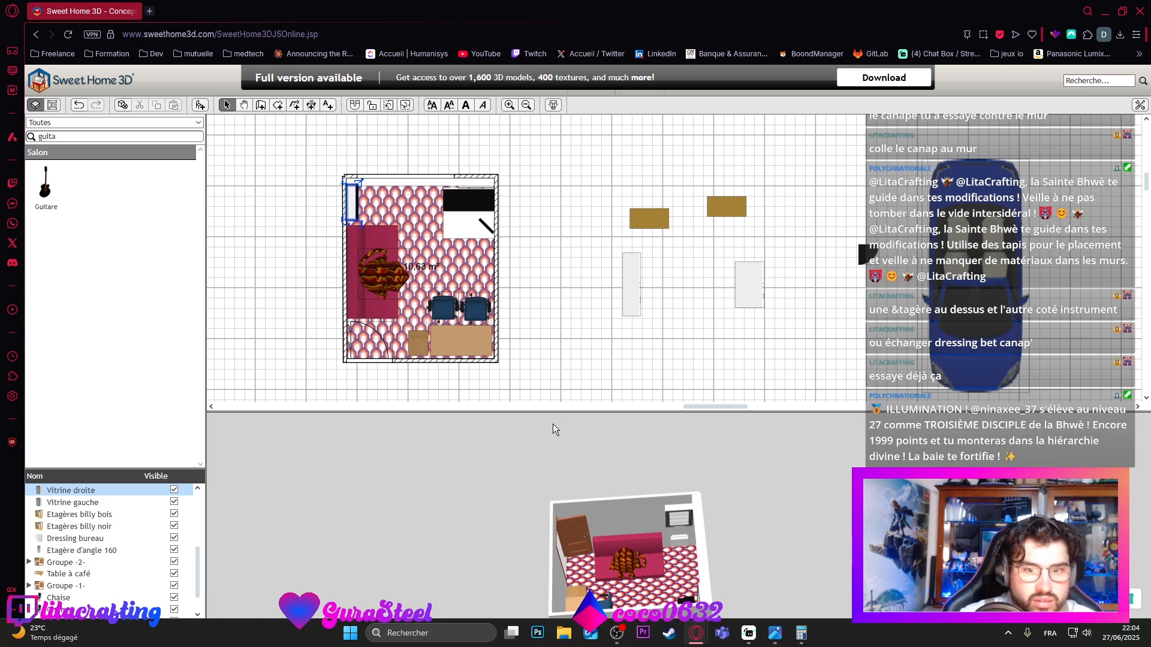
{"action": "left_click", "coordinate": [559, 344]}
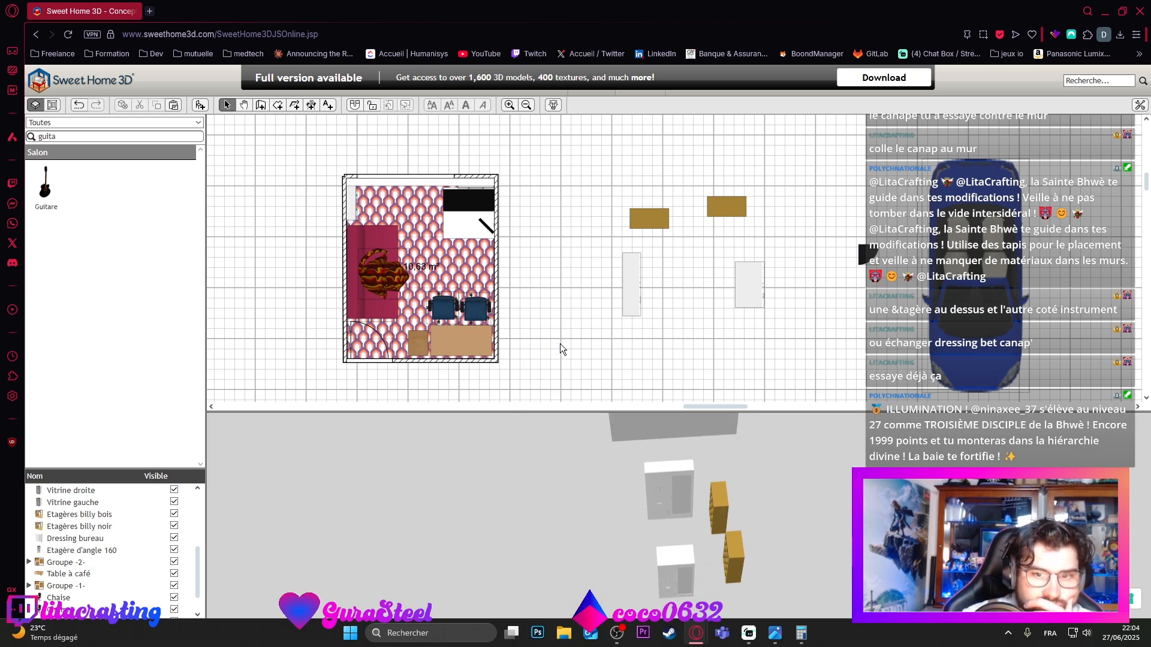
{"action": "left_click", "coordinate": [469, 334]}
{"action": "left_click", "coordinate": [474, 308]}
{"action": "left_click", "coordinate": [443, 308]}
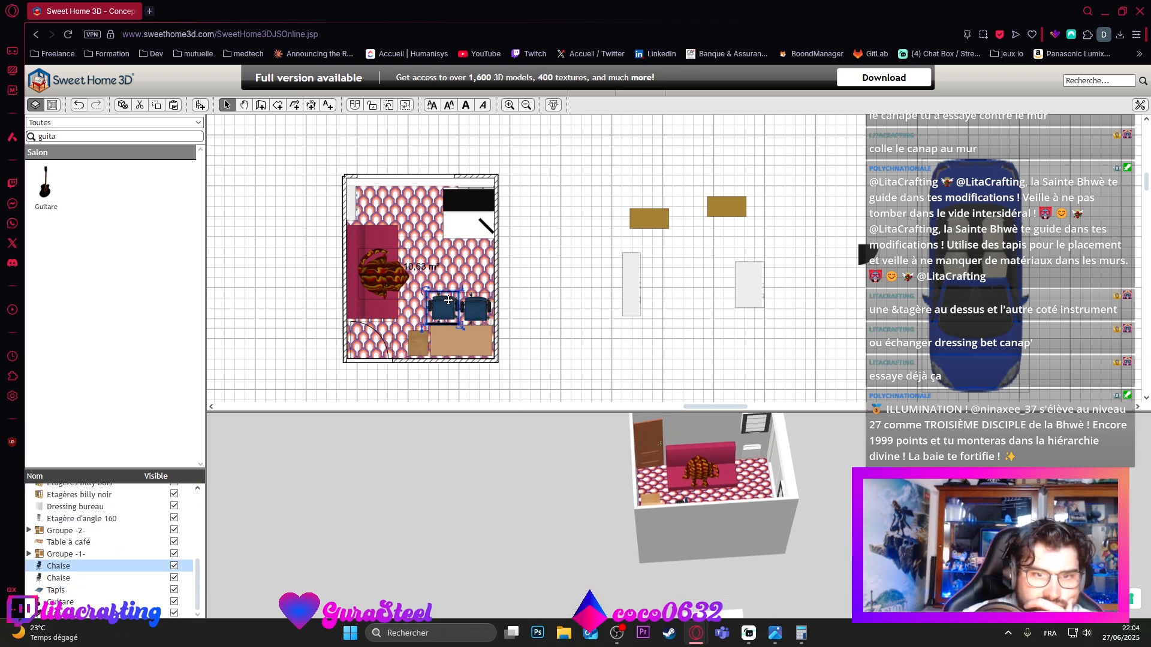
{"action": "left_click", "coordinate": [398, 393]}
{"action": "scroll", "coordinate": [456, 383], "scroll_direction": "down", "scroll_amount": 3}
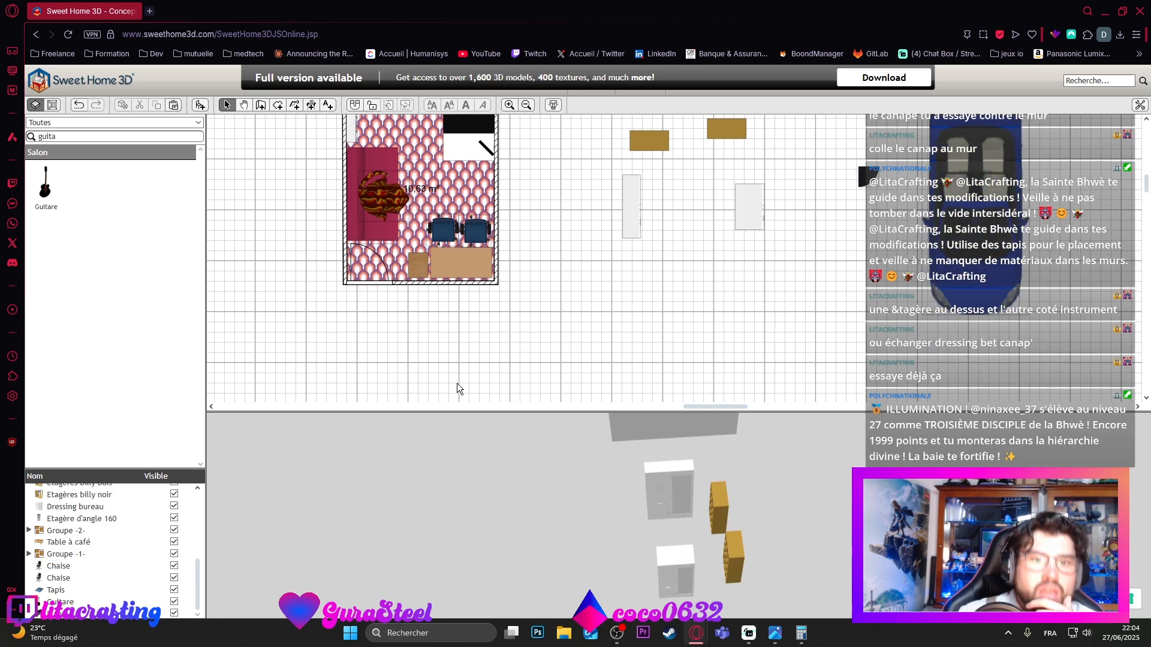
Step: Try the Dressing chambre against the right wall between the rug and the chairs, and return it outside the room
{"action": "left_click_drag", "start_coordinate": [625, 210], "coordinate": [485, 180]}
{"action": "left_click_drag", "start_coordinate": [656, 495], "coordinate": [830, 536]}
{"action": "left_click_drag", "start_coordinate": [677, 536], "coordinate": [790, 486]}
{"action": "left_click_drag", "start_coordinate": [477, 175], "coordinate": [624, 190]}
Step: Bring the Dressing bureau back into the room against the right wall, between the rug and the chairs
{"action": "left_click_drag", "start_coordinate": [747, 200], "coordinate": [500, 148]}
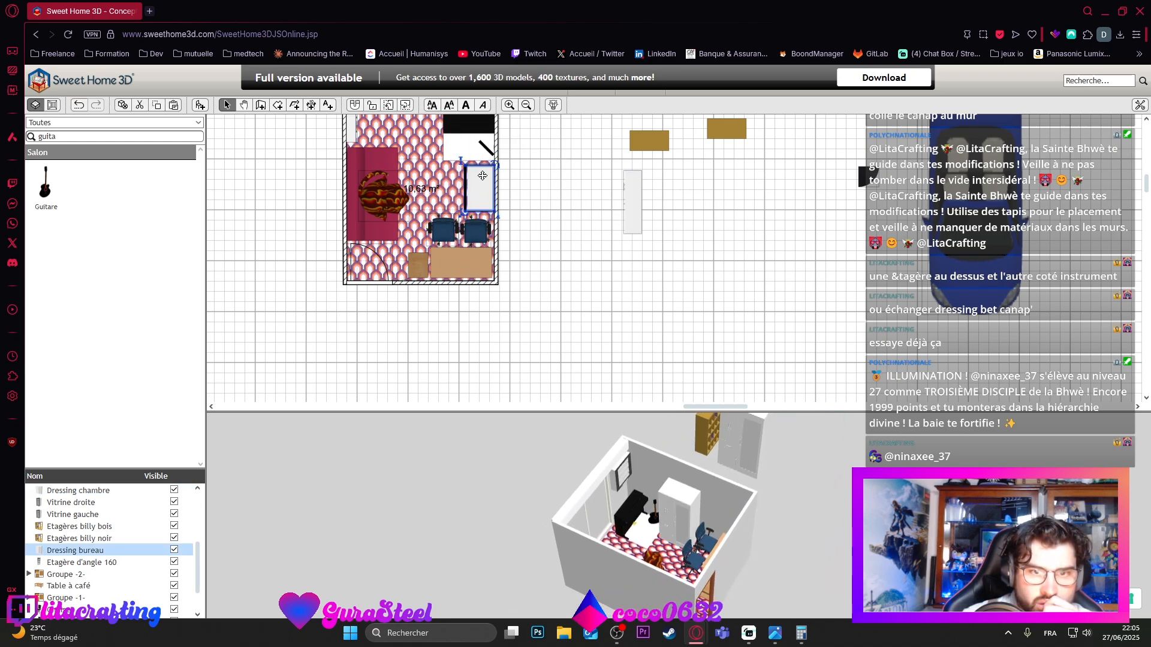
{"action": "left_click_drag", "start_coordinate": [480, 194], "coordinate": [480, 195]}
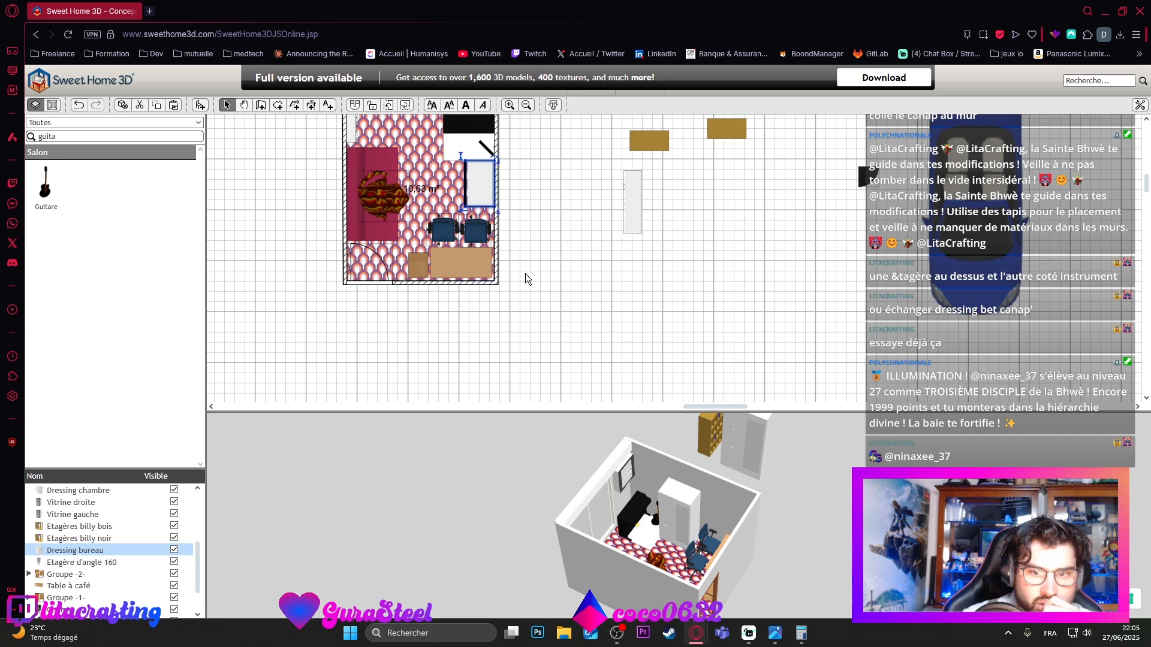
{"action": "left_click_drag", "start_coordinate": [644, 470], "coordinate": [667, 539]}
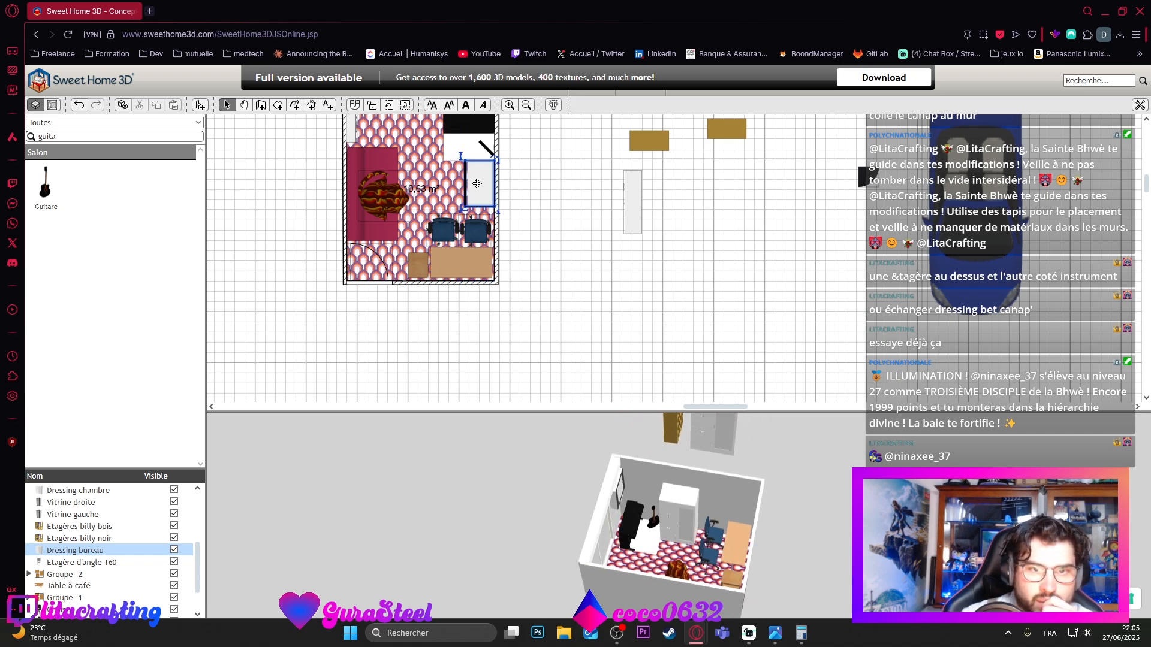
{"action": "left_click_drag", "start_coordinate": [477, 192], "coordinate": [478, 197]}
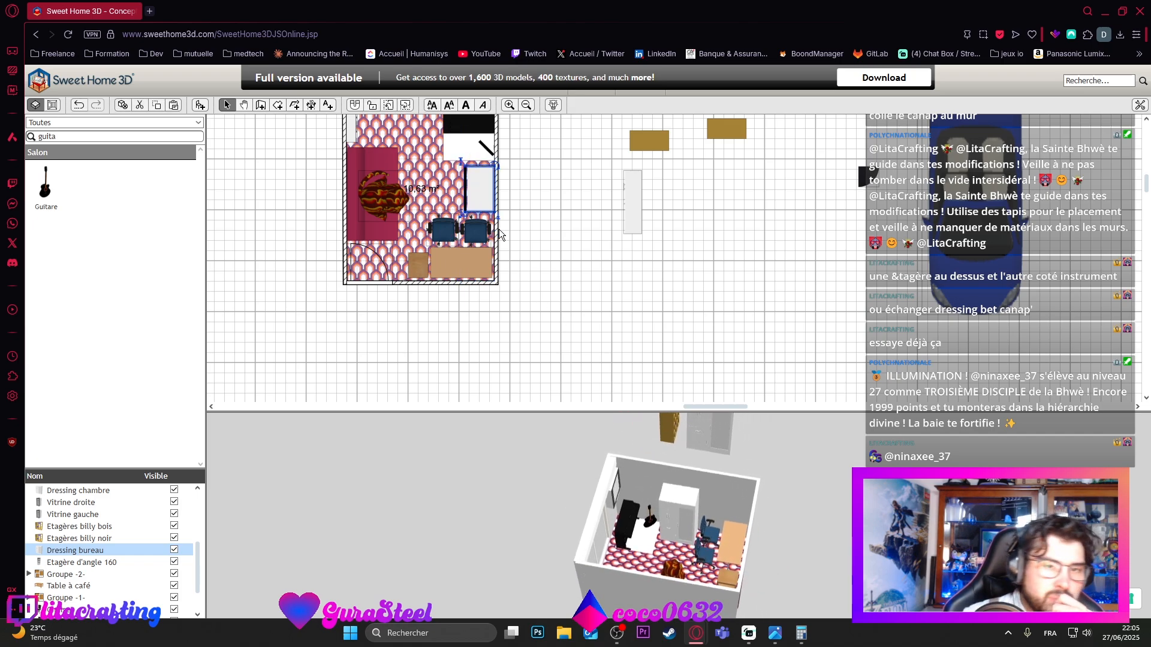
Step: Examine the layout in 3D, checking the clearance between the sofa on the left wall, the Dressing bureau and the chairs
{"action": "left_click_drag", "start_coordinate": [543, 241], "coordinate": [510, 299]}
{"action": "scroll", "coordinate": [500, 235], "scroll_direction": "up", "scroll_amount": 1}
{"action": "scroll", "coordinate": [499, 240], "scroll_direction": "down", "scroll_amount": 1}
{"action": "scroll", "coordinate": [499, 240], "scroll_direction": "up", "scroll_amount": 3}
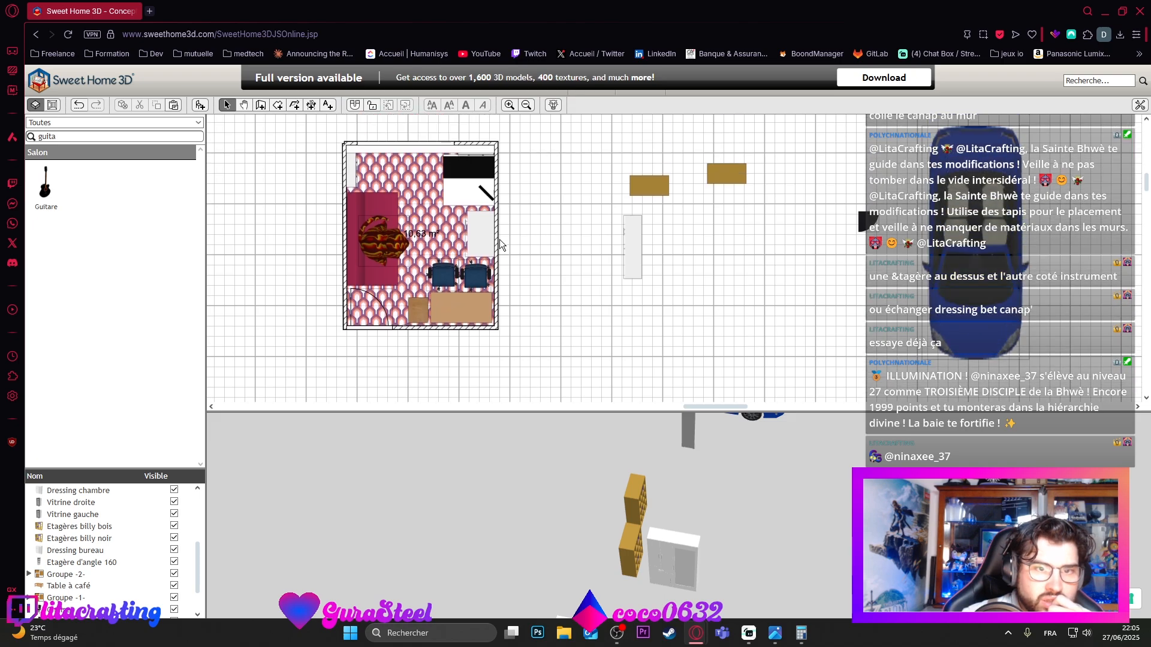
{"action": "left_click", "coordinate": [362, 249]}
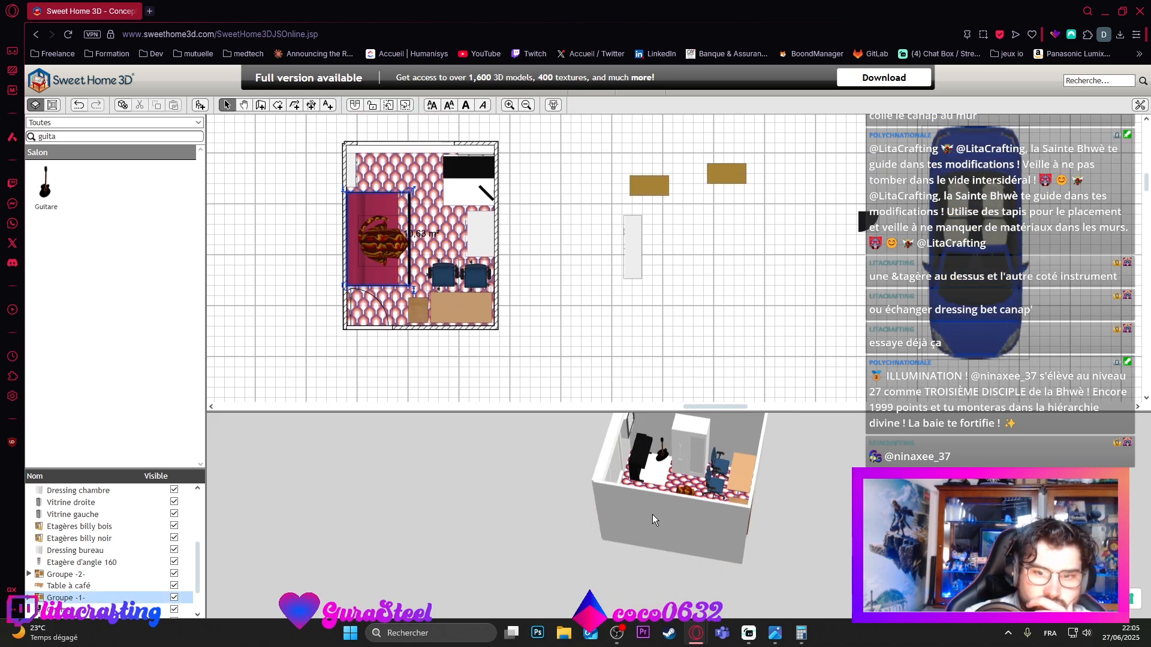
{"action": "left_click_drag", "start_coordinate": [652, 514], "coordinate": [779, 570]}
{"action": "left_click_drag", "start_coordinate": [711, 548], "coordinate": [611, 524]}
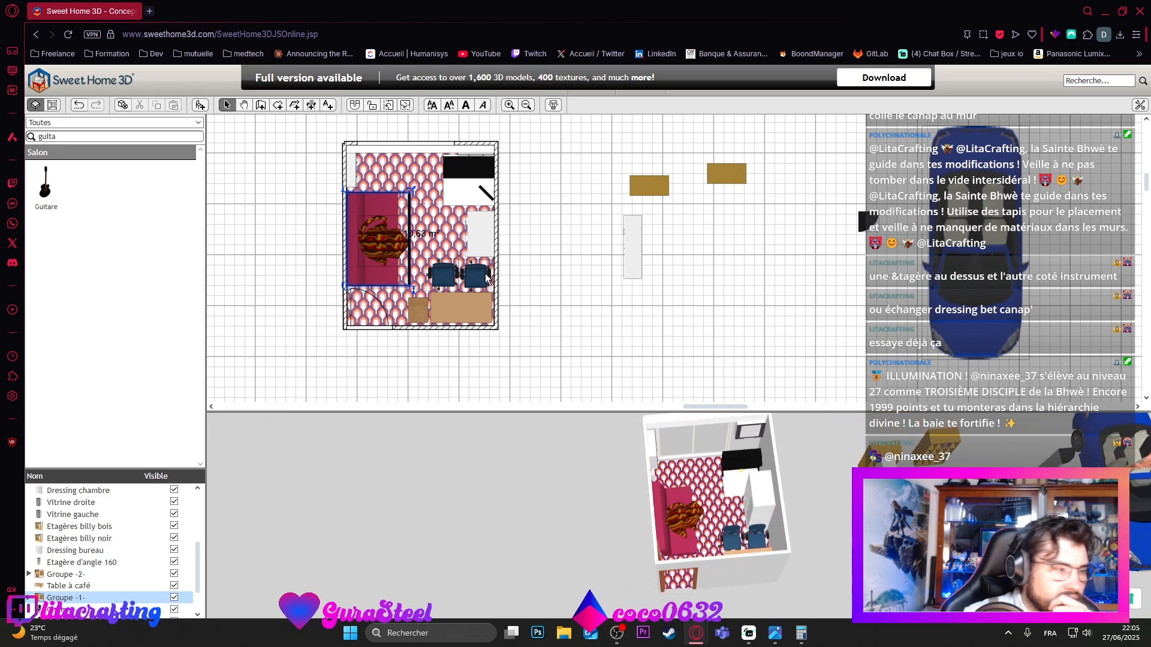
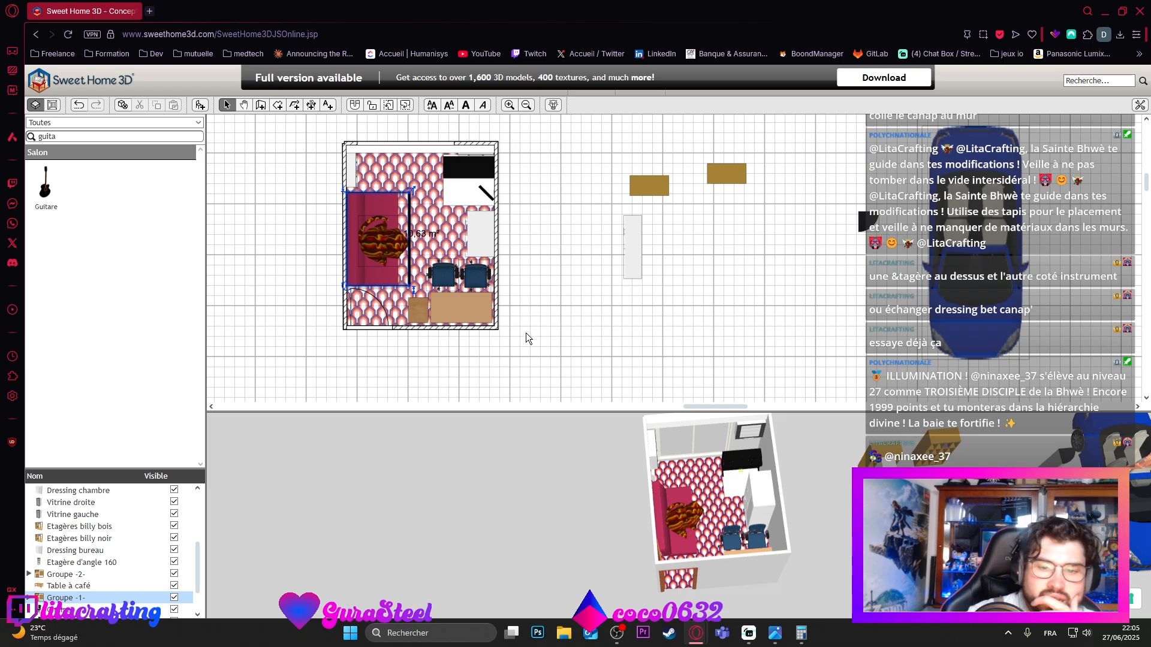
{"action": "left_click_drag", "start_coordinate": [680, 487], "coordinate": [702, 524]}
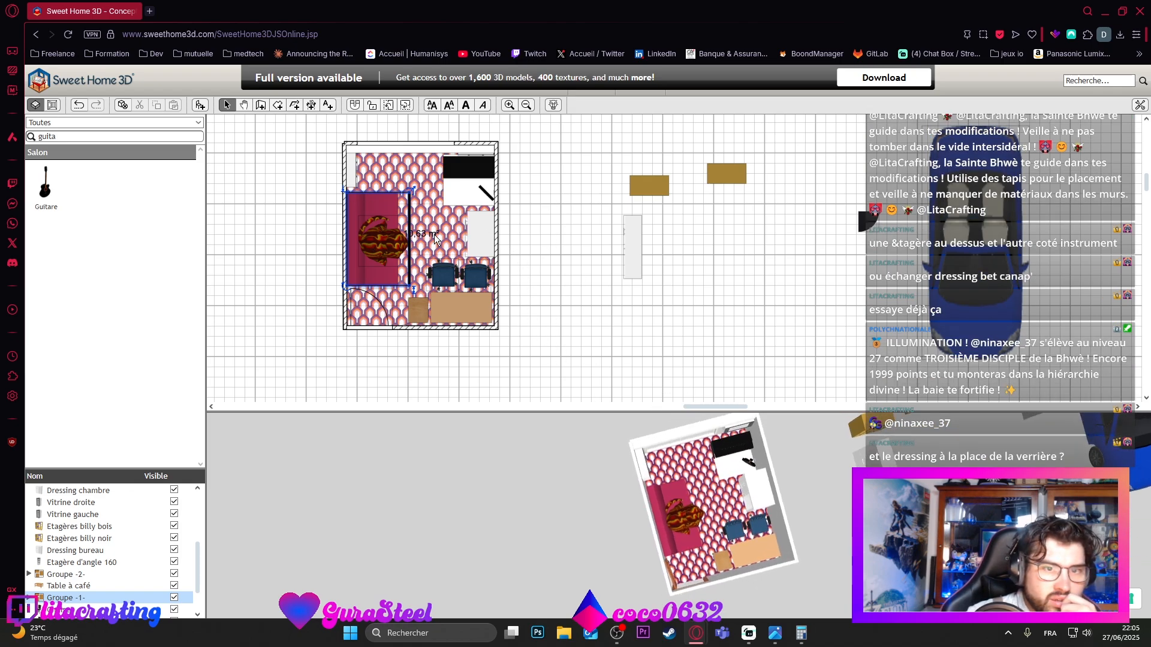
{"action": "mouse_move", "coordinate": [412, 262]}
{"action": "left_mouse_down"}
{"action": "mouse_move", "coordinate": [415, 237]}
{"action": "mouse_move", "coordinate": [409, 270]}
{"action": "left_mouse_up"}
{"action": "key", "text": "ctrl+z"}
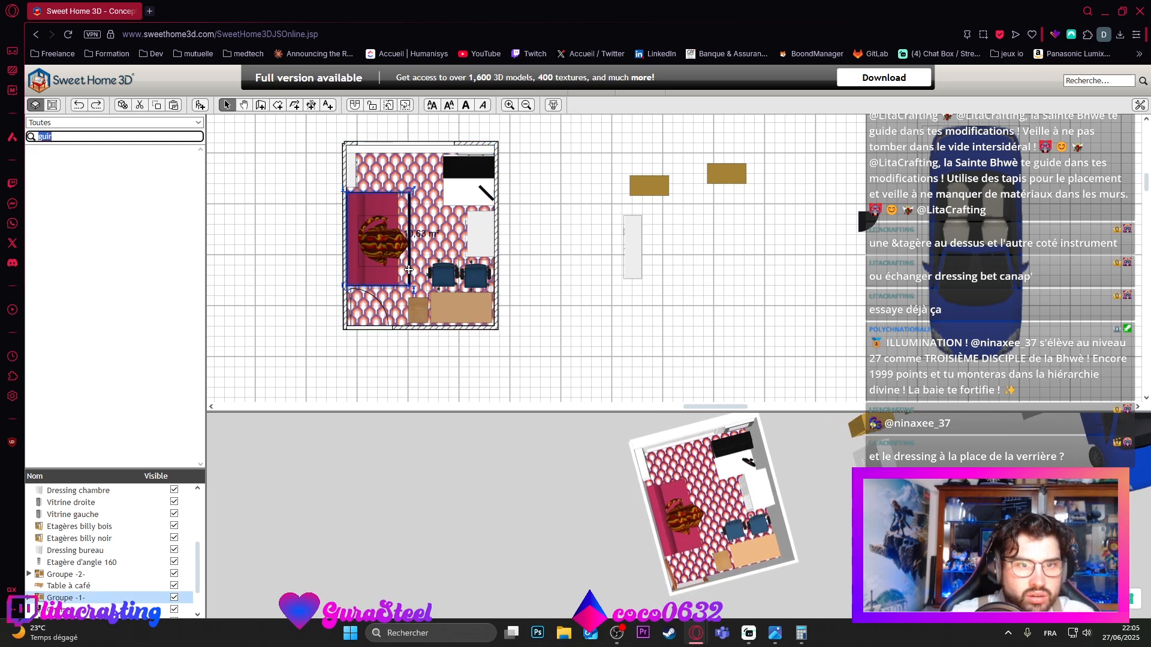
{"action": "left_click", "coordinate": [538, 297]}
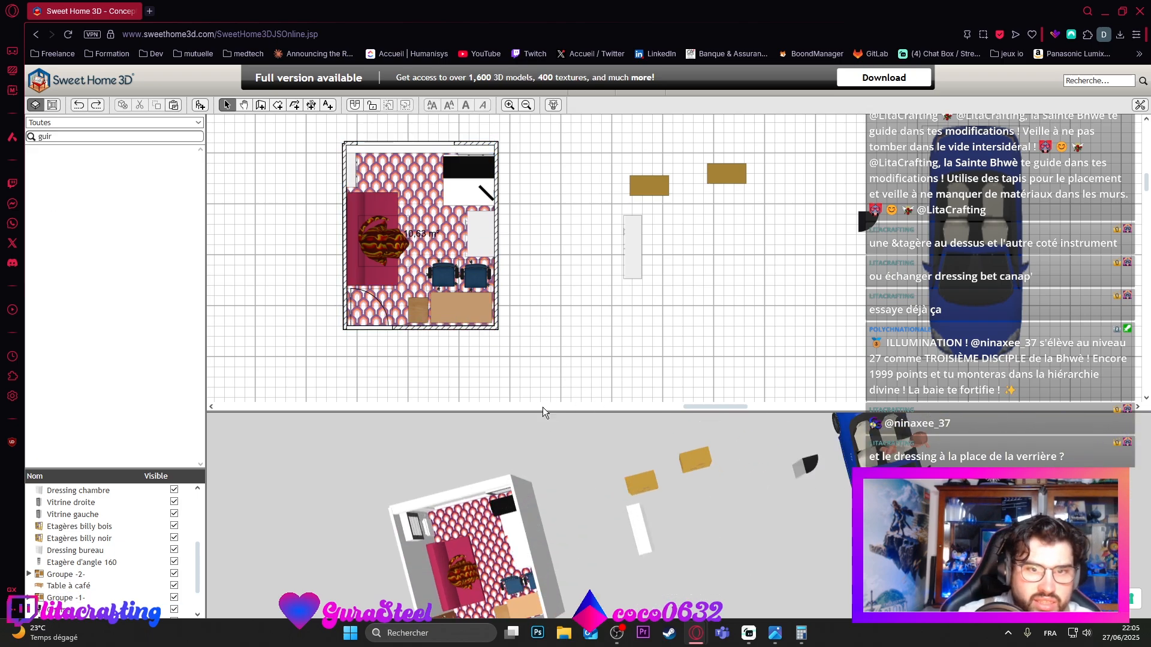
{"action": "left_click_drag", "start_coordinate": [525, 509], "coordinate": [481, 459]}
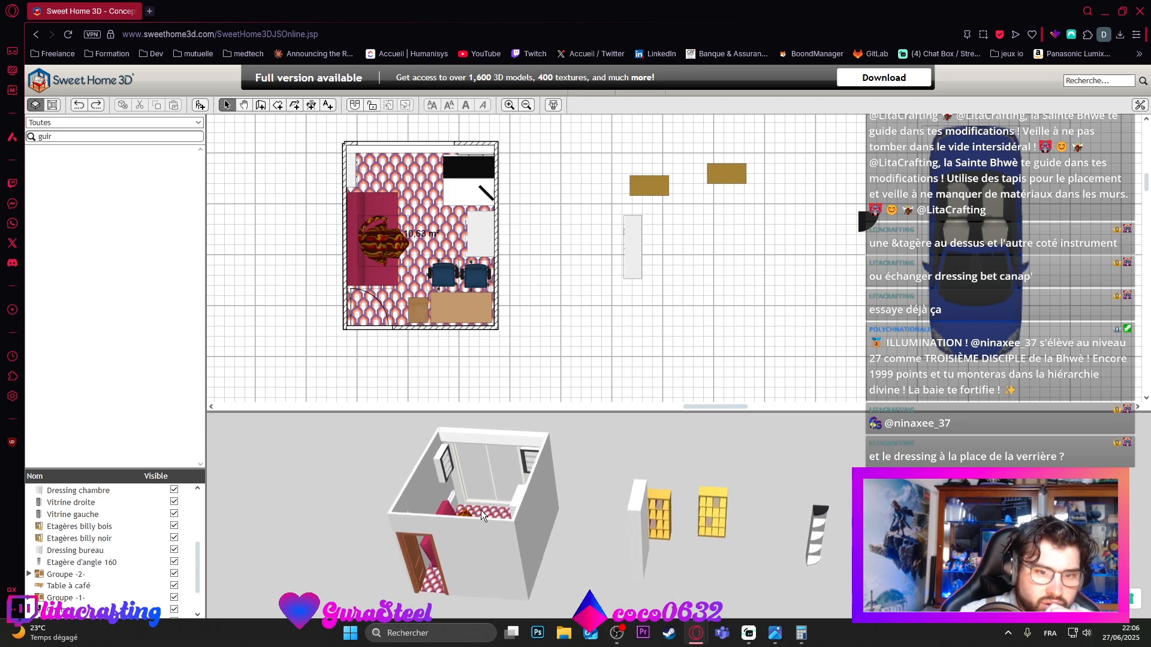
{"action": "left_click_drag", "start_coordinate": [481, 510], "coordinate": [511, 523]}
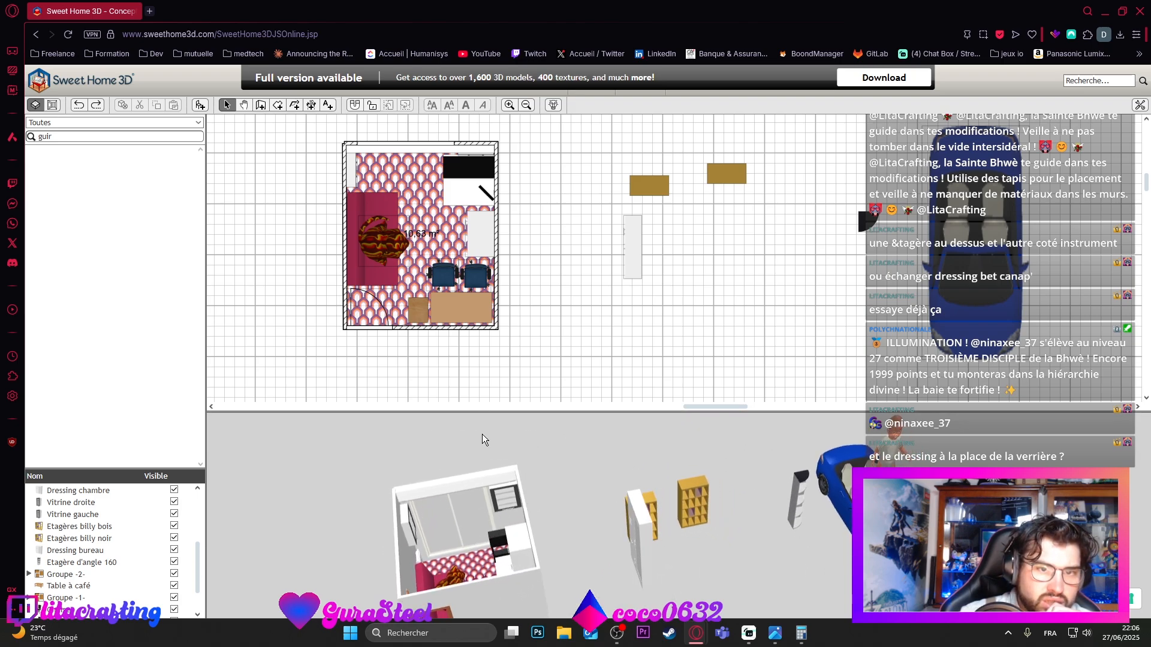
Step: Set the piano, rug and guitar aside outside the room and turn the Dressing bureau parallel to the upper wall
{"action": "left_click", "coordinate": [480, 228]}
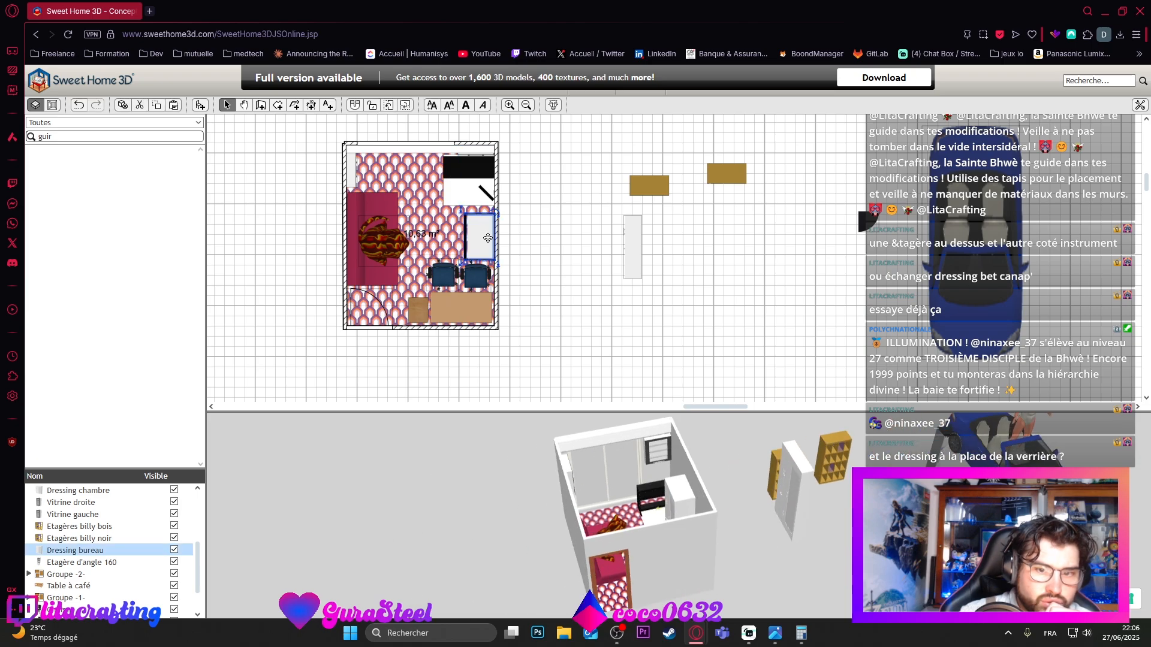
{"action": "left_click_drag", "start_coordinate": [419, 166], "coordinate": [575, 157]}
{"action": "key", "text": "ctrl+z"}
{"action": "left_click_drag", "start_coordinate": [460, 166], "coordinate": [558, 154]}
{"action": "left_click_drag", "start_coordinate": [487, 193], "coordinate": [594, 174]}
{"action": "left_click", "coordinate": [474, 213]}
{"action": "left_click_drag", "start_coordinate": [492, 213], "coordinate": [472, 201]}
Step: Set the Vitrine gauche aside outside the room and slide the Dressing bureau into the upper right corner in its place
{"action": "left_click", "coordinate": [466, 151]}
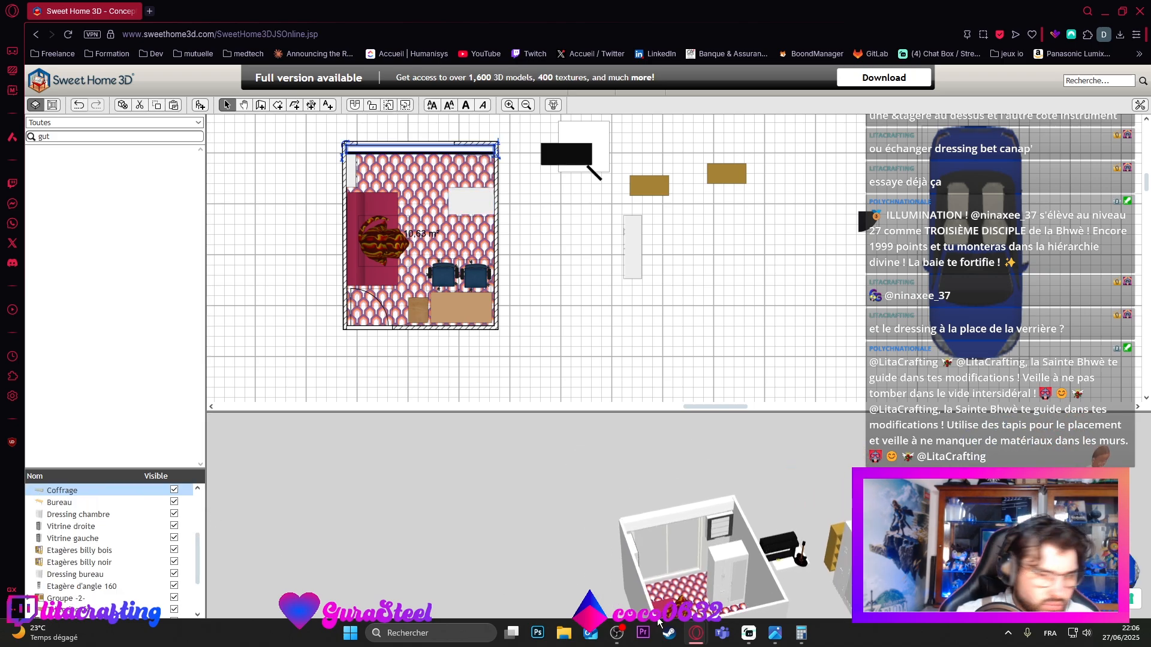
{"action": "scroll", "coordinate": [122, 549], "scroll_direction": "down", "scroll_amount": 1}
{"action": "scroll", "coordinate": [122, 548], "scroll_direction": "up", "scroll_amount": 3}
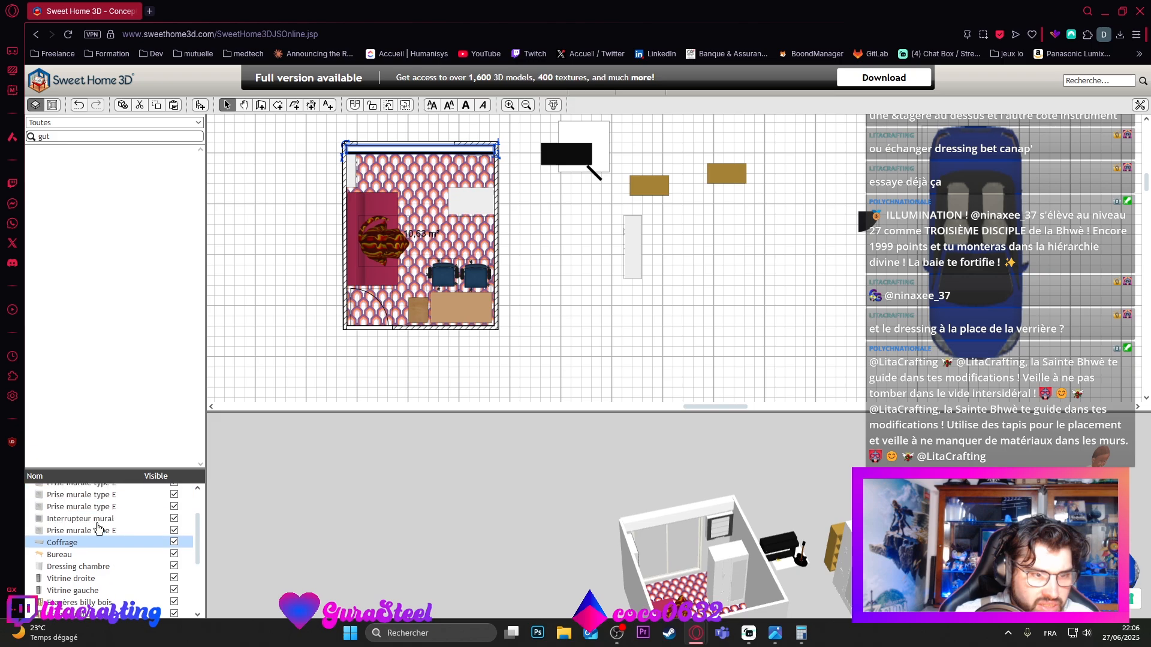
{"action": "left_click", "coordinate": [86, 579]}
{"action": "left_click", "coordinate": [103, 591]}
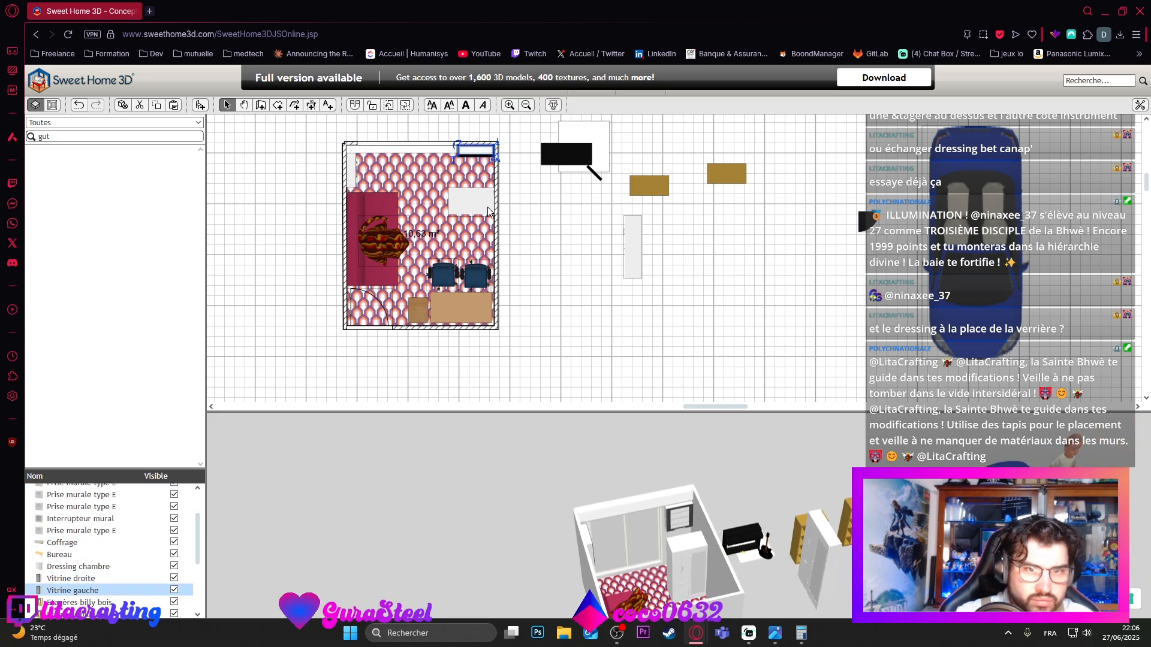
{"action": "left_click_drag", "start_coordinate": [467, 157], "coordinate": [274, 191]}
{"action": "left_click", "coordinate": [478, 175]}
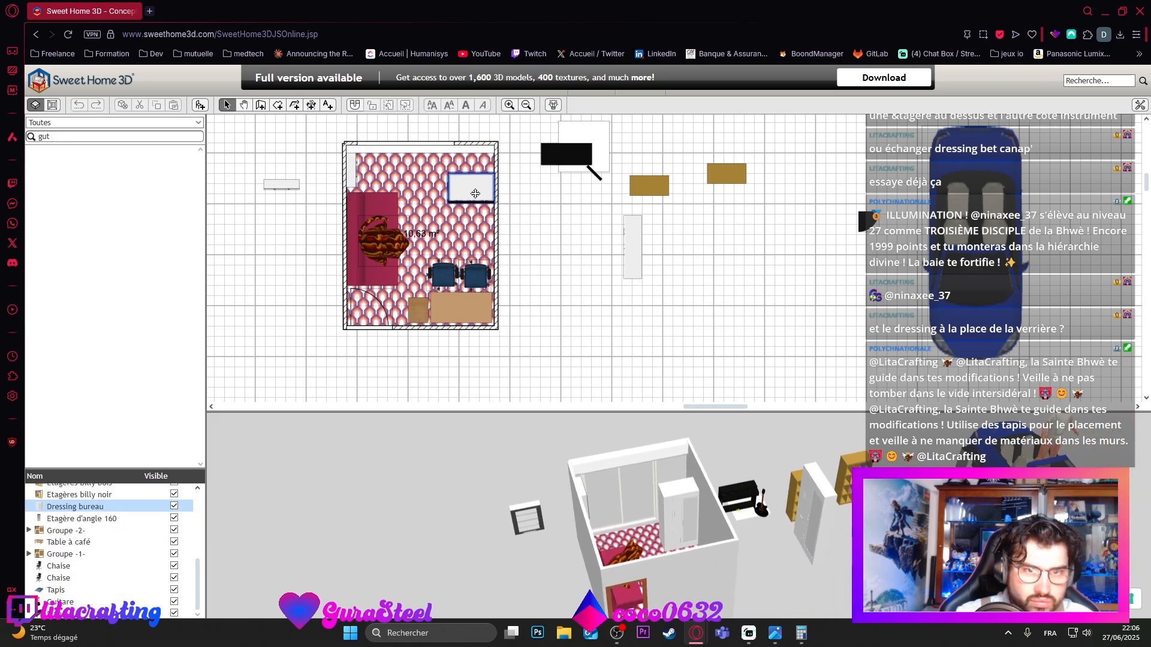
{"action": "left_click_drag", "start_coordinate": [477, 175], "coordinate": [478, 164]}
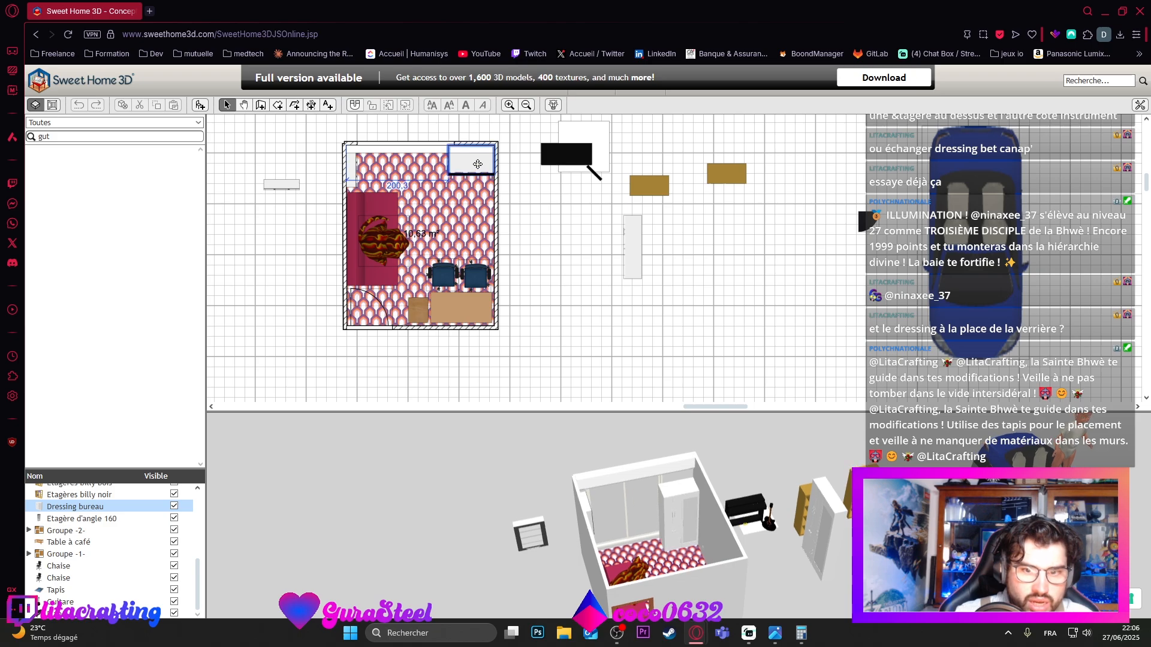
Step: Examine in 3D how the Dressing bureau fits in the upper right corner beside the window
{"action": "left_click_drag", "start_coordinate": [684, 613], "coordinate": [684, 564]}
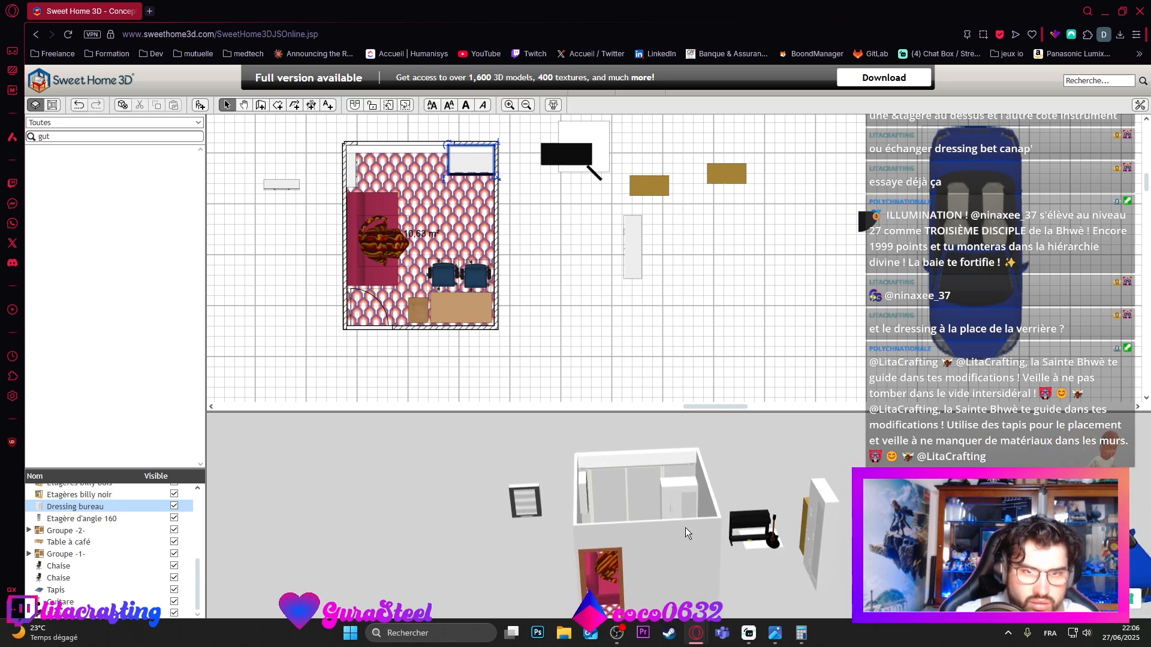
{"action": "scroll", "coordinate": [684, 523], "scroll_direction": "up", "scroll_amount": 8}
{"action": "scroll", "coordinate": [640, 526], "scroll_direction": "down", "scroll_amount": 8}
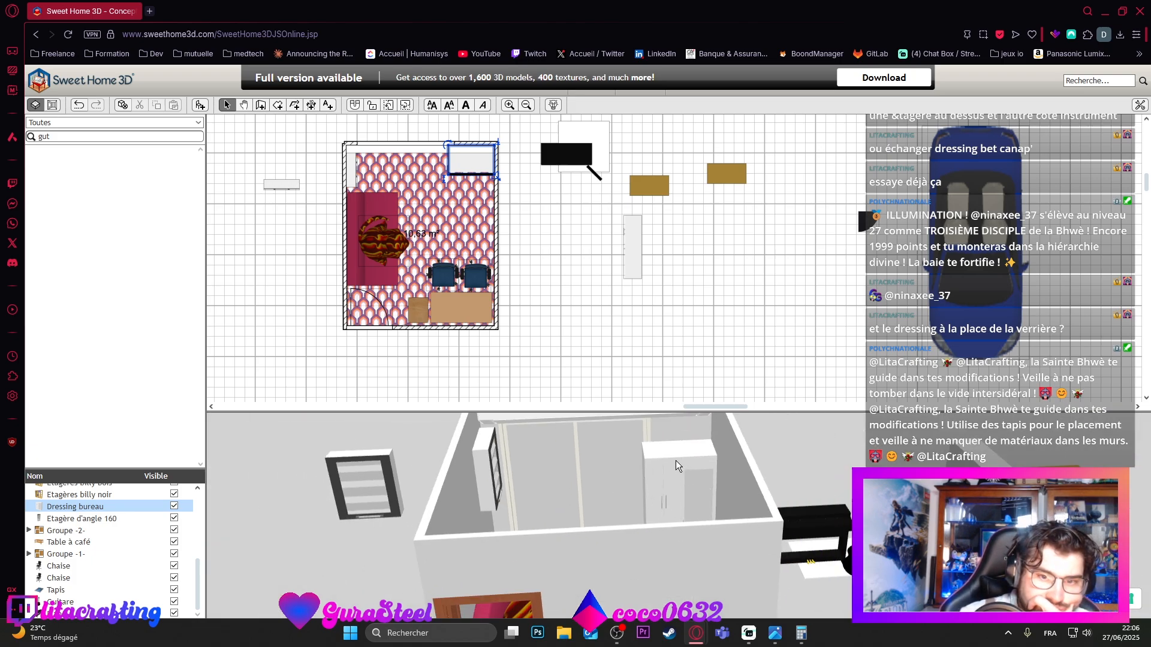
{"action": "scroll", "coordinate": [675, 460], "scroll_direction": "down", "scroll_amount": 3}
{"action": "left_click_drag", "start_coordinate": [595, 565], "coordinate": [598, 596]}
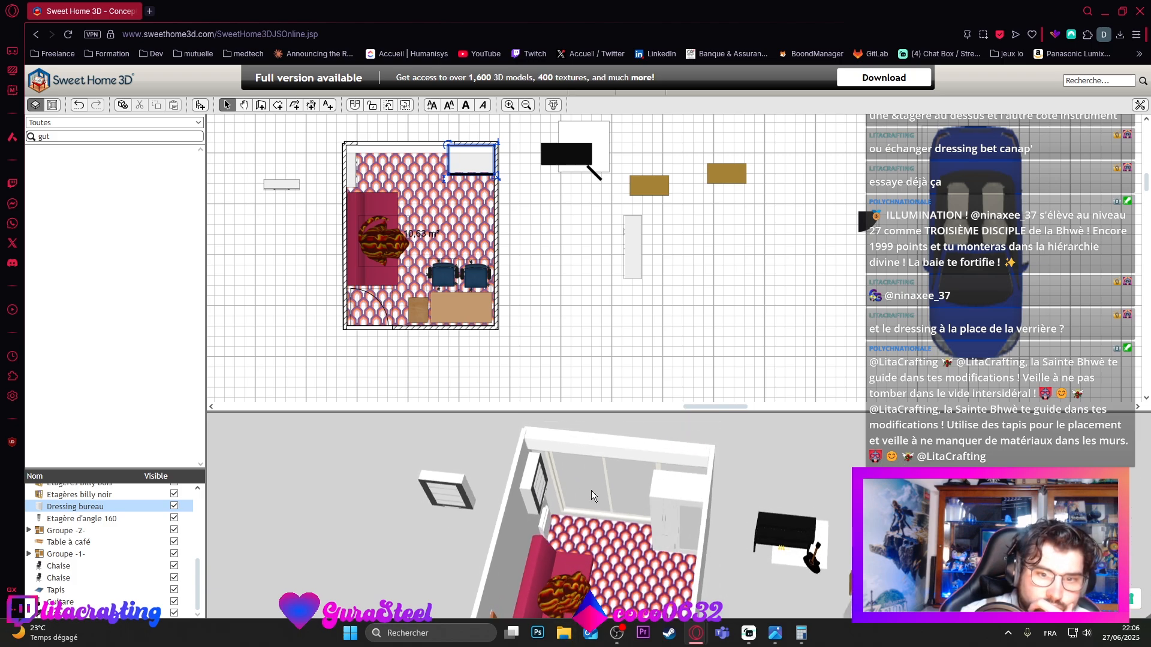
{"action": "scroll", "coordinate": [628, 515], "scroll_direction": "down", "scroll_amount": 2}
{"action": "left_click_drag", "start_coordinate": [628, 516], "coordinate": [684, 535]}
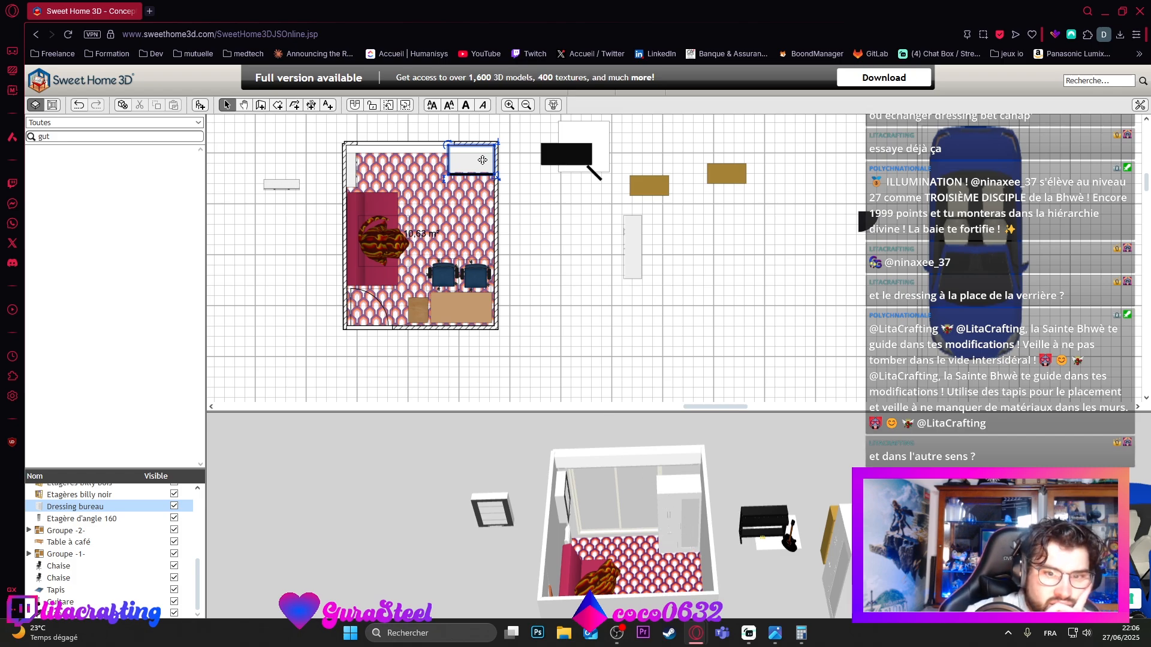
Step: Try the Dressing bureau in the upper left corner, and return it to the upper right corner turned against the right wall
{"action": "left_click_drag", "start_coordinate": [482, 160], "coordinate": [393, 160]}
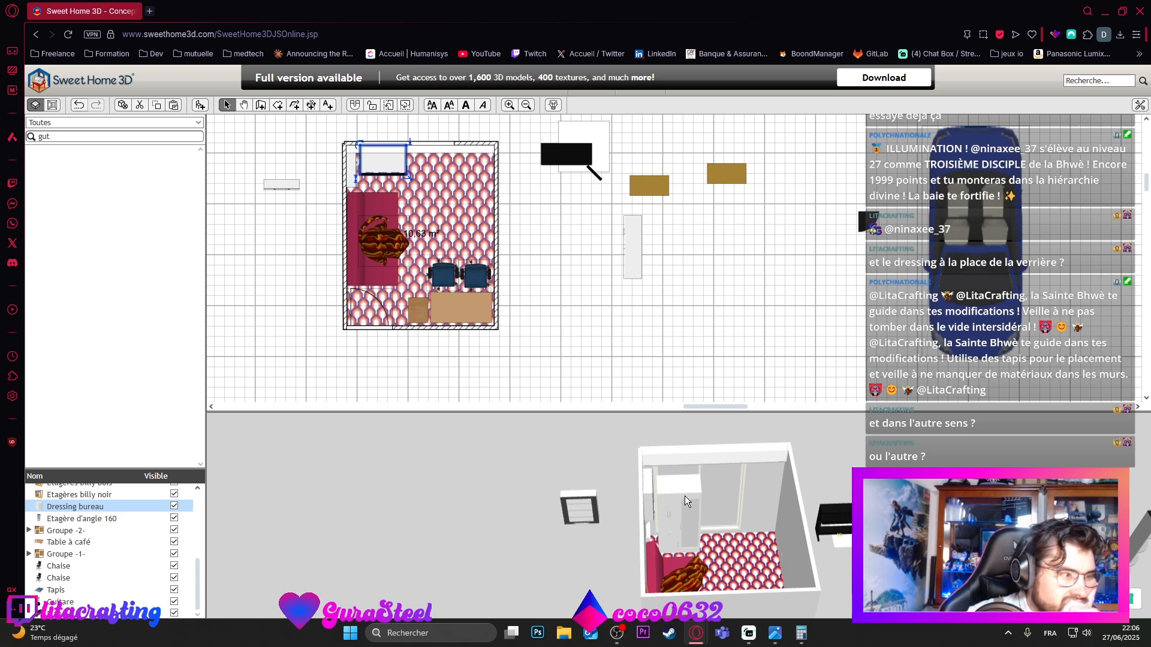
{"action": "left_click_drag", "start_coordinate": [782, 556], "coordinate": [700, 524]}
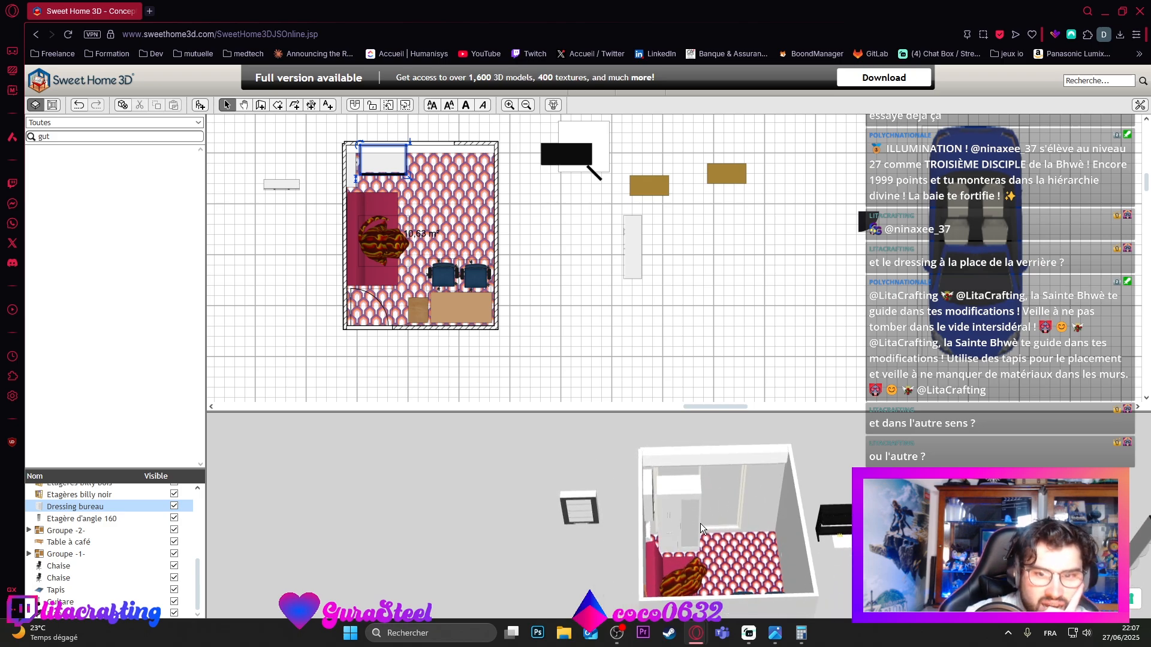
{"action": "left_click_drag", "start_coordinate": [392, 166], "coordinate": [440, 193]}
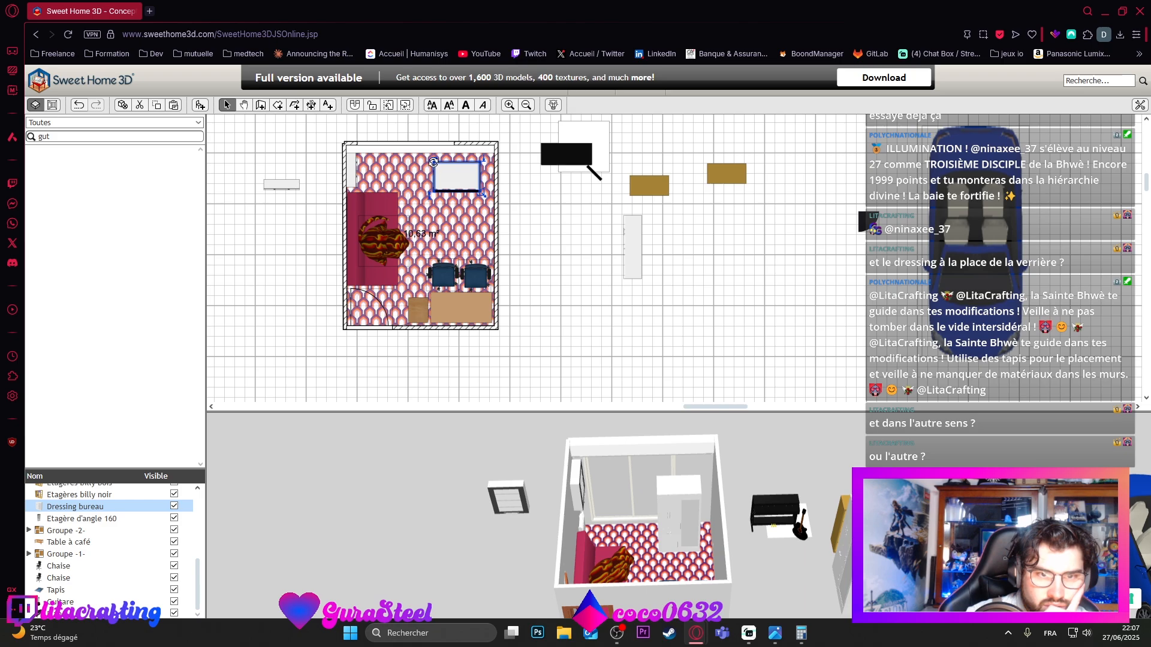
{"action": "left_click_drag", "start_coordinate": [434, 162], "coordinate": [492, 165]}
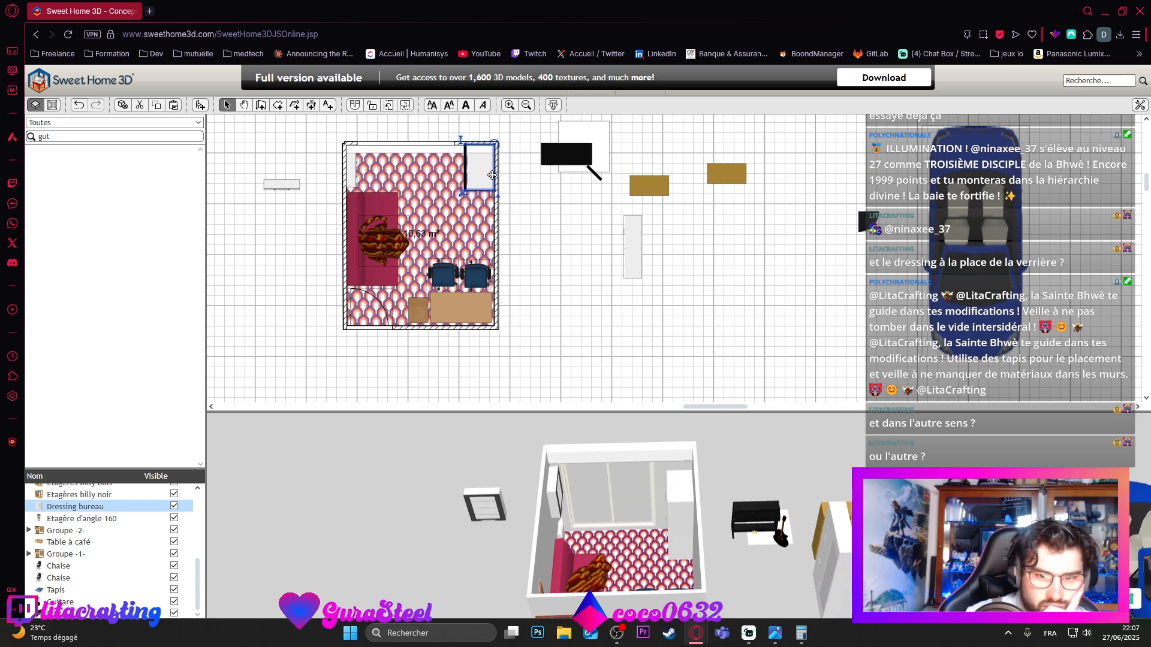
Step: Examine the room in 3D with the Dressing bureau turned against the right wall, checking the free floor space around it
{"action": "mouse_move", "coordinate": [647, 530]}
{"action": "left_mouse_down"}
{"action": "mouse_move", "coordinate": [731, 541]}
{"action": "mouse_move", "coordinate": [765, 523]}
{"action": "mouse_move", "coordinate": [834, 578]}
{"action": "mouse_move", "coordinate": [797, 588]}
{"action": "mouse_move", "coordinate": [646, 573]}
{"action": "mouse_move", "coordinate": [629, 526]}
{"action": "left_mouse_up"}
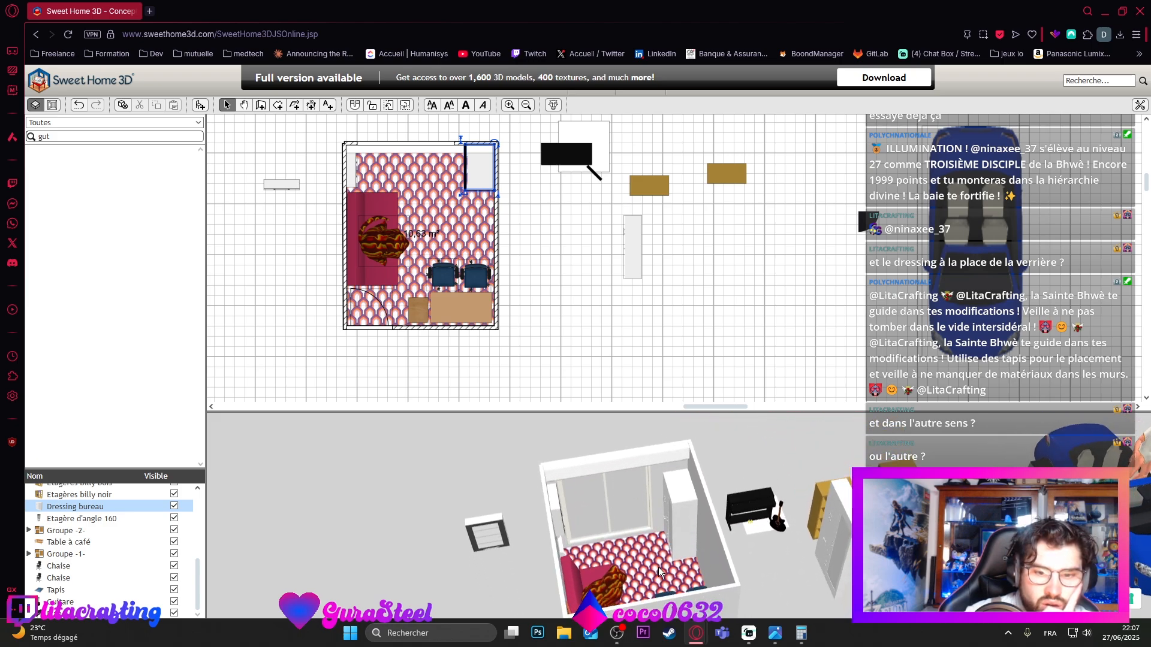
{"action": "left_click_drag", "start_coordinate": [658, 567], "coordinate": [615, 623]}
{"action": "left_click", "coordinate": [459, 243]}
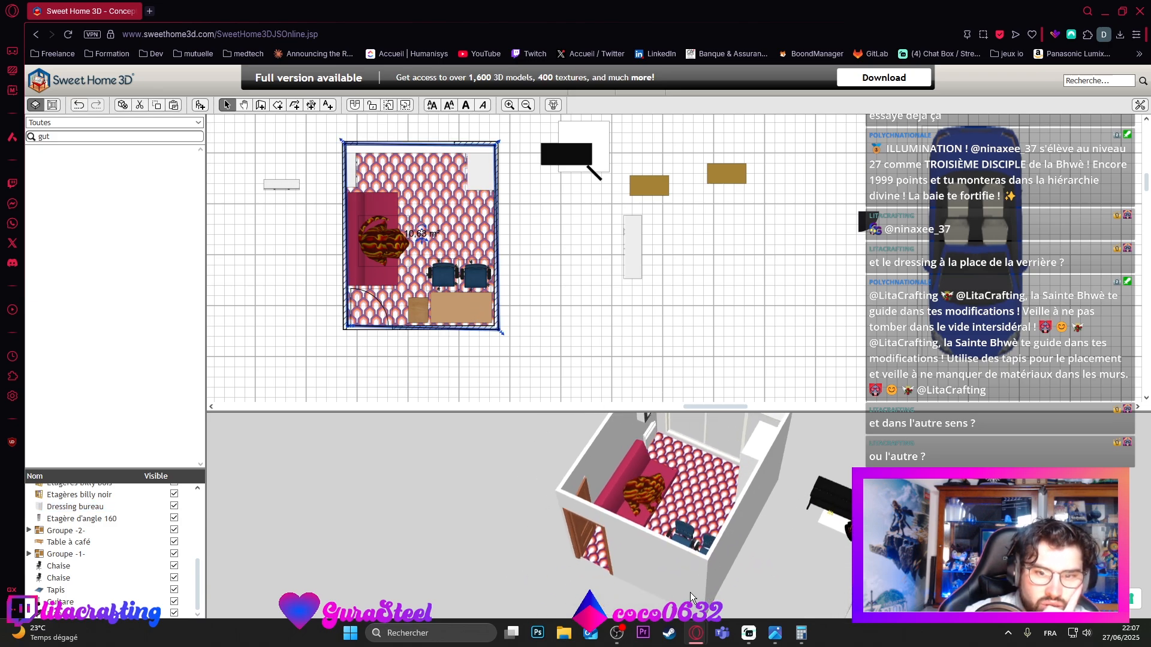
{"action": "left_click_drag", "start_coordinate": [691, 544], "coordinate": [617, 582]}
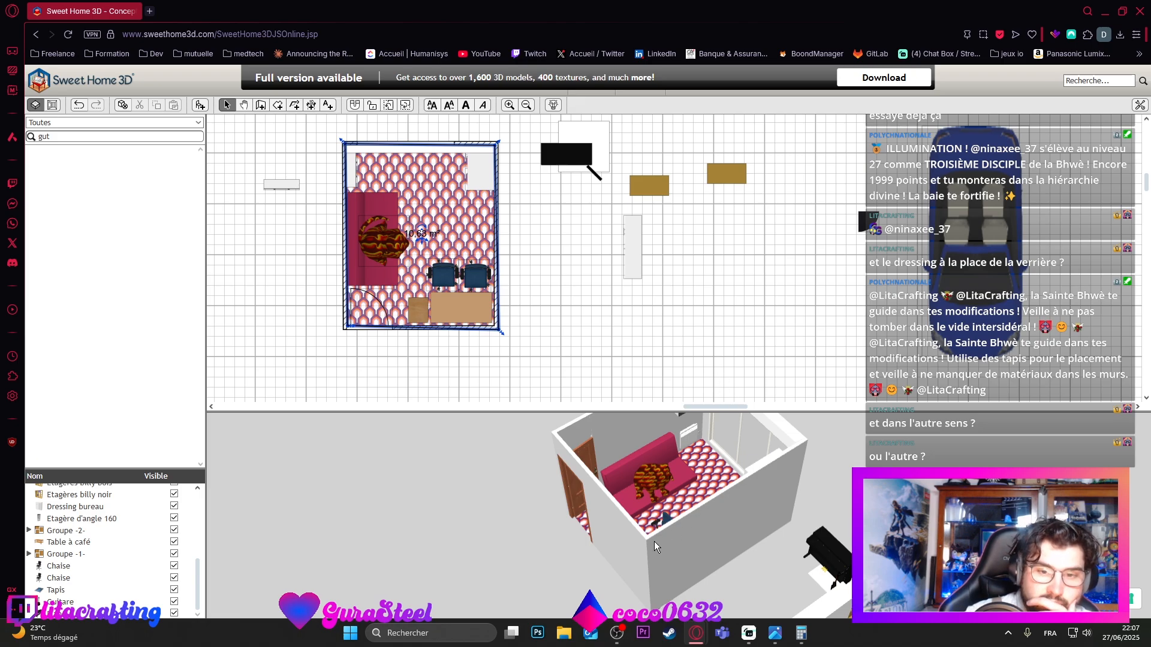
{"action": "left_click_drag", "start_coordinate": [653, 541], "coordinate": [776, 587]}
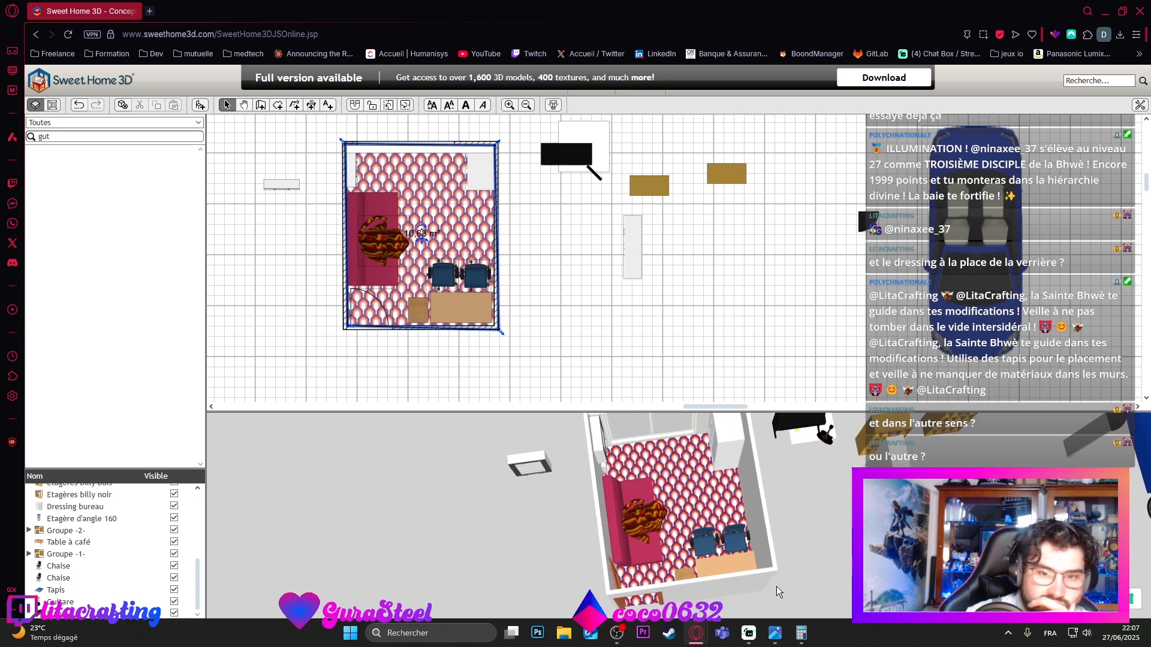
{"action": "scroll", "coordinate": [743, 294], "scroll_direction": "down", "scroll_amount": 1}
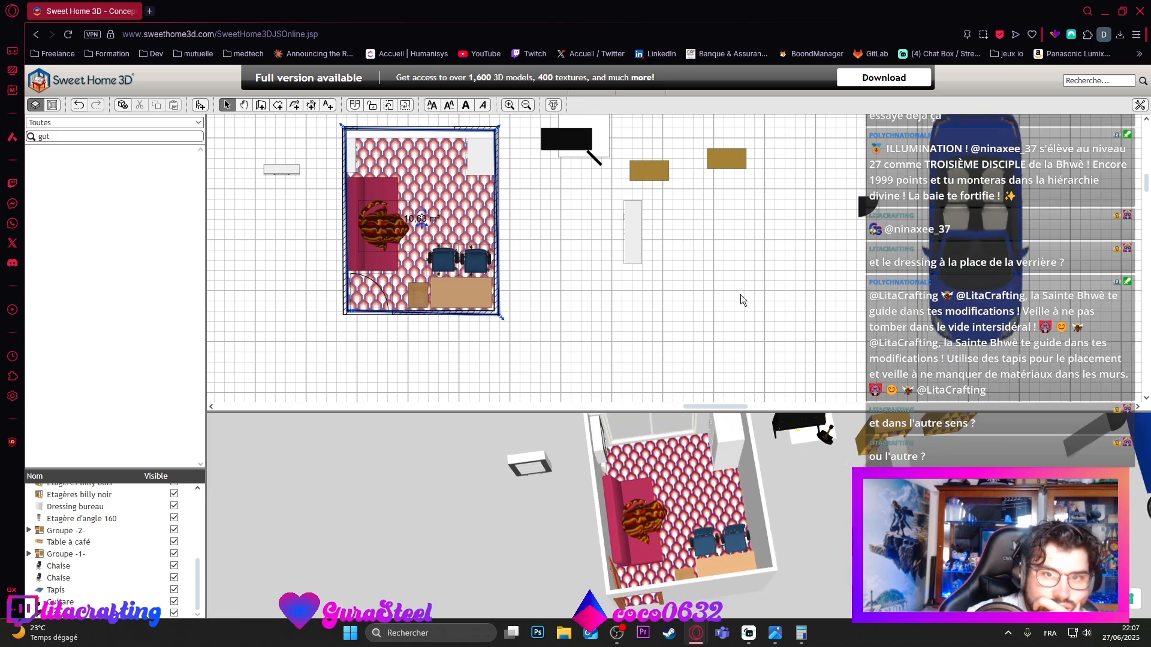
{"action": "scroll", "coordinate": [740, 294], "scroll_direction": "up", "scroll_amount": 2}
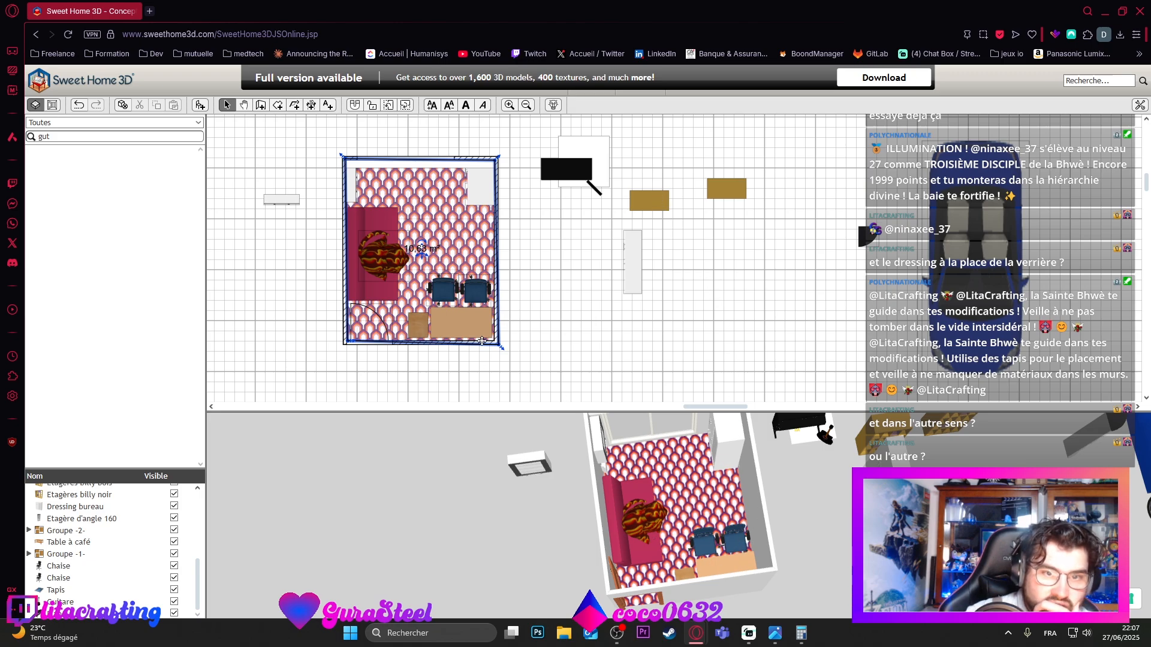
Step: Try the square Tapis in the room's upper left corner with the piano on top of it along the window wall
{"action": "left_click_drag", "start_coordinate": [600, 142], "coordinate": [386, 175]}
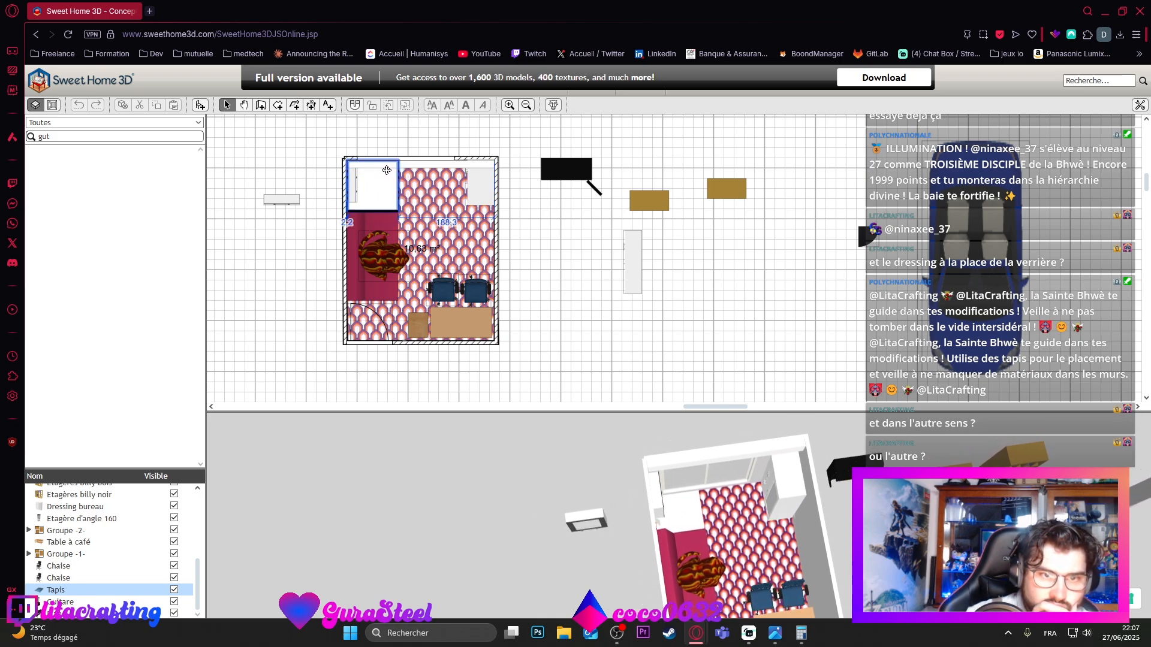
{"action": "left_click_drag", "start_coordinate": [675, 473], "coordinate": [556, 450]}
{"action": "left_click_drag", "start_coordinate": [577, 172], "coordinate": [398, 178]}
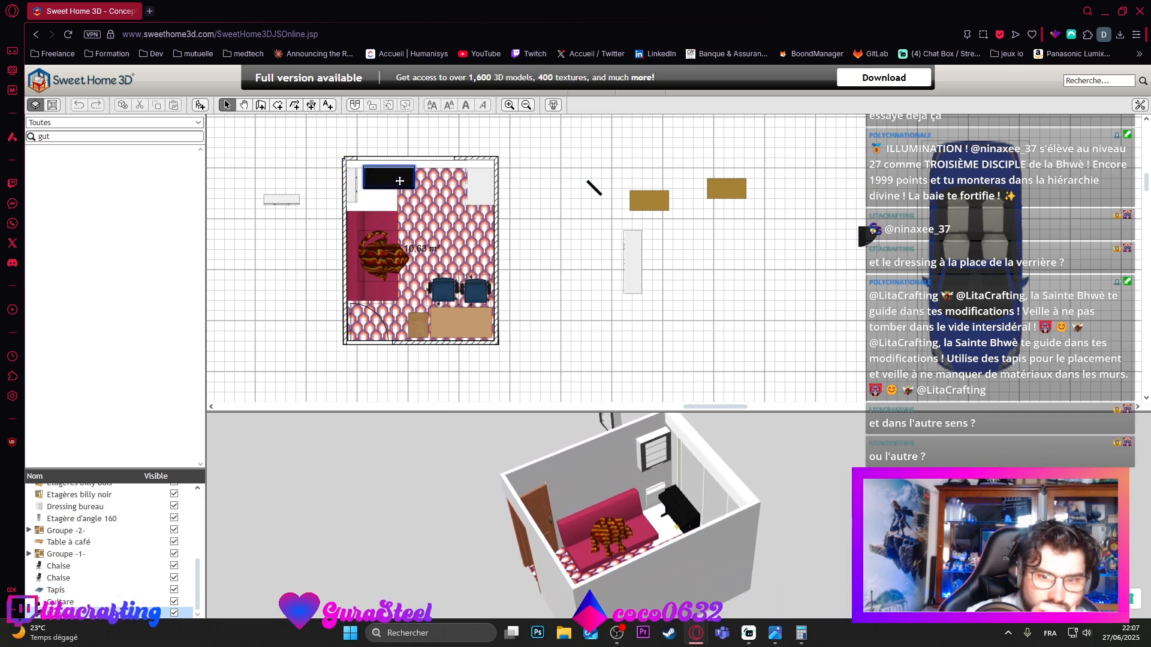
{"action": "left_click_drag", "start_coordinate": [476, 292], "coordinate": [527, 306]}
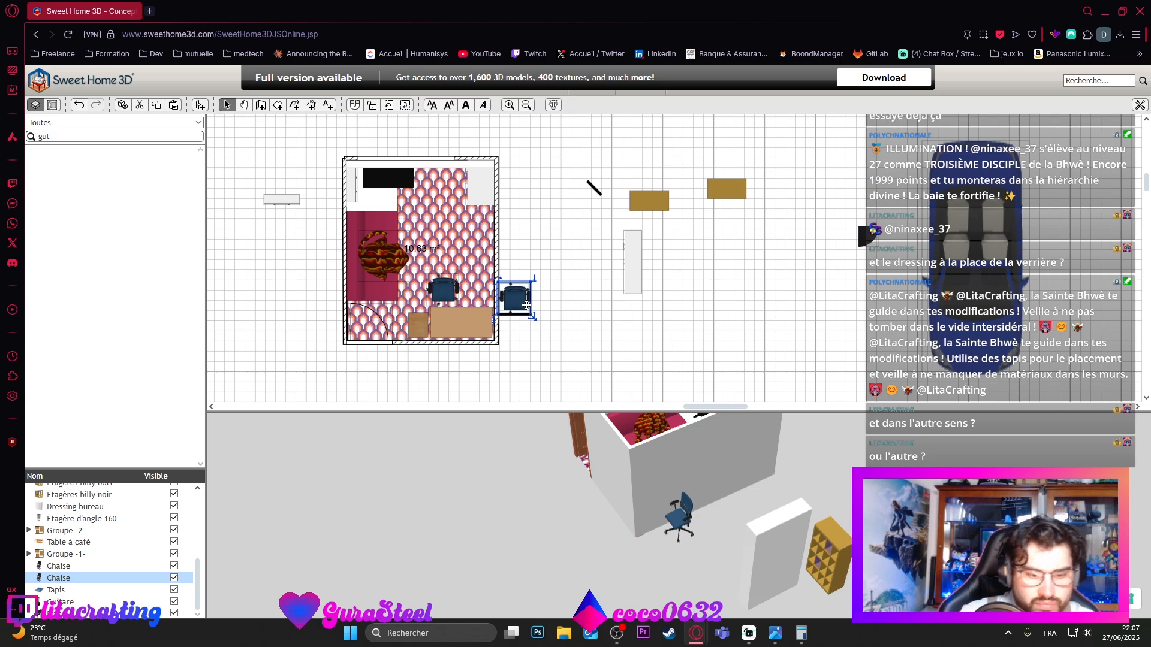
{"action": "key", "text": "ctrl+z"}
{"action": "left_click", "coordinate": [633, 282]}
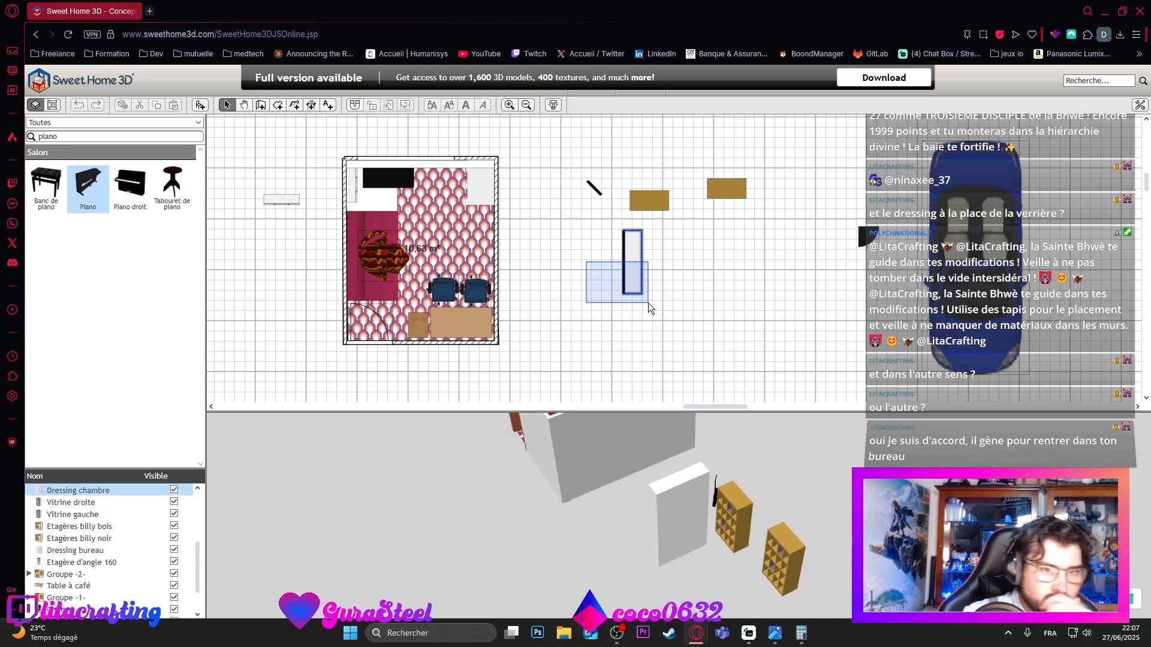
{"action": "left_click", "coordinate": [552, 356]}
{"action": "scroll", "coordinate": [499, 332], "scroll_direction": "down", "scroll_amount": 1}
{"action": "scroll", "coordinate": [500, 315], "scroll_direction": "up", "scroll_amount": 1}
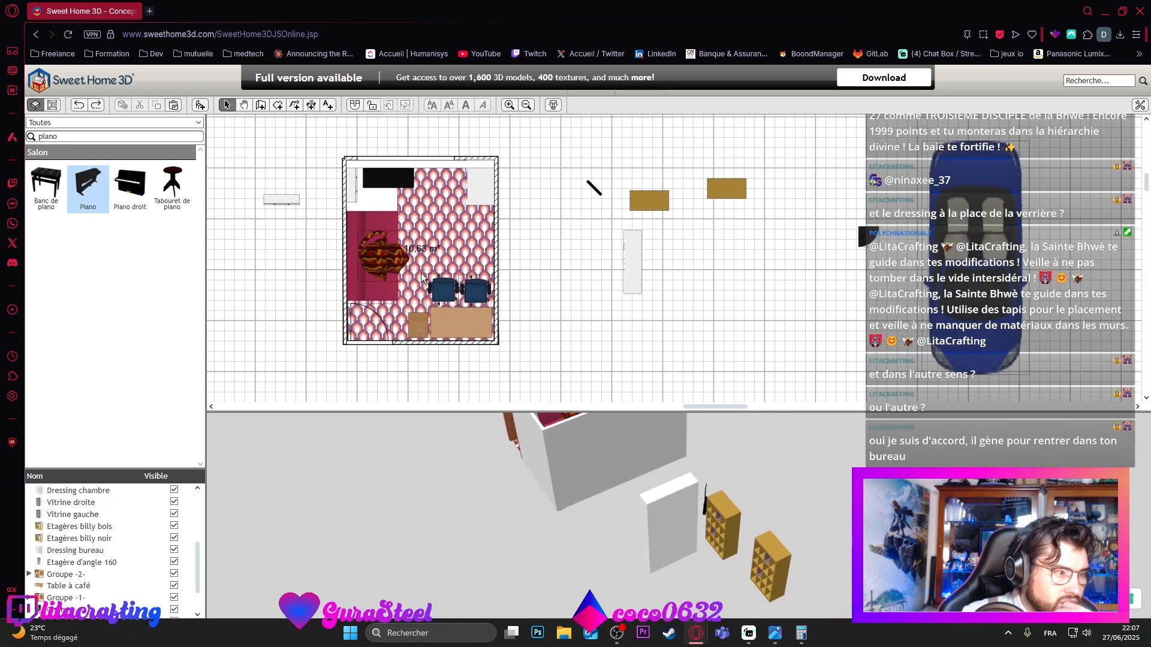
Step: Clear the sofa group, piano, square Tapis and Dressing bureau out of the room to the free area beside it
{"action": "left_click_drag", "start_coordinate": [384, 263], "coordinate": [706, 297]}
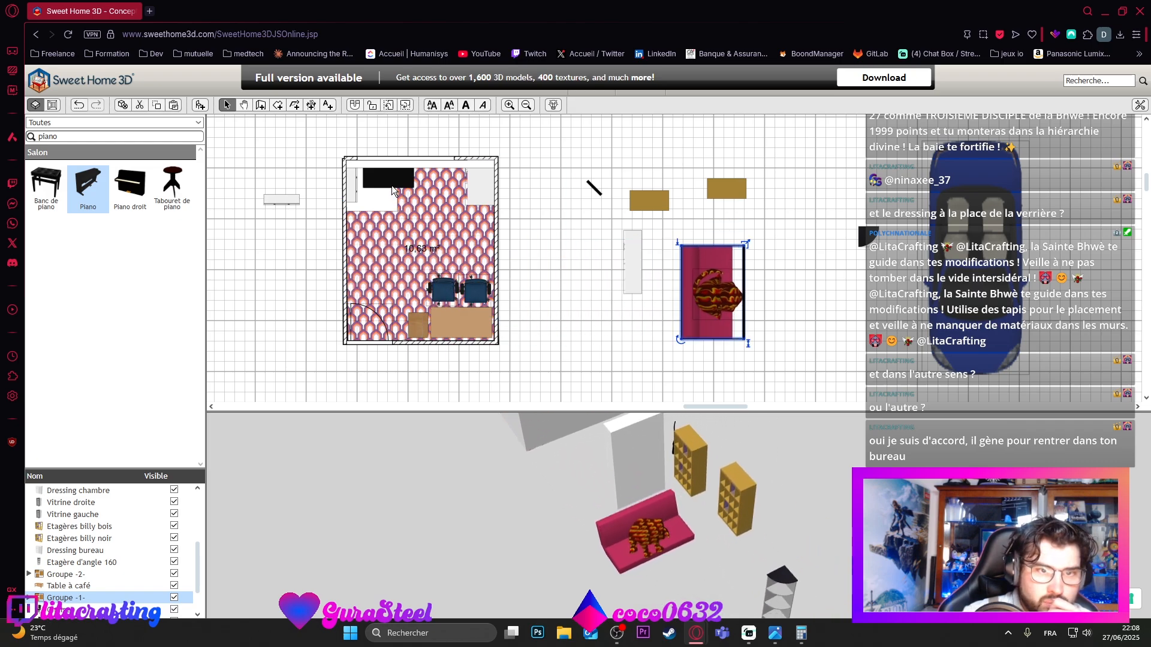
{"action": "left_click_drag", "start_coordinate": [392, 191], "coordinate": [565, 238]}
{"action": "left_click_drag", "start_coordinate": [387, 234], "coordinate": [589, 211]}
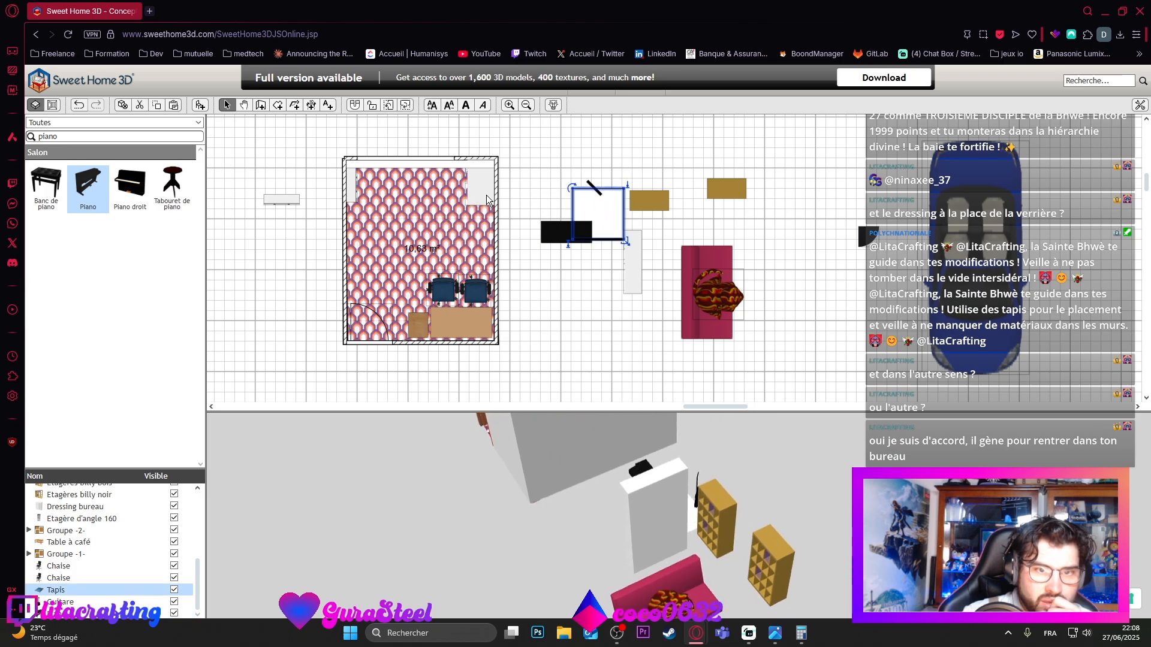
{"action": "left_click_drag", "start_coordinate": [488, 200], "coordinate": [568, 149]}
Step: Bring the Dressing chambre into the room, turn its doors toward the room and set it against the left wall
{"action": "left_click_drag", "start_coordinate": [636, 276], "coordinate": [384, 281]}
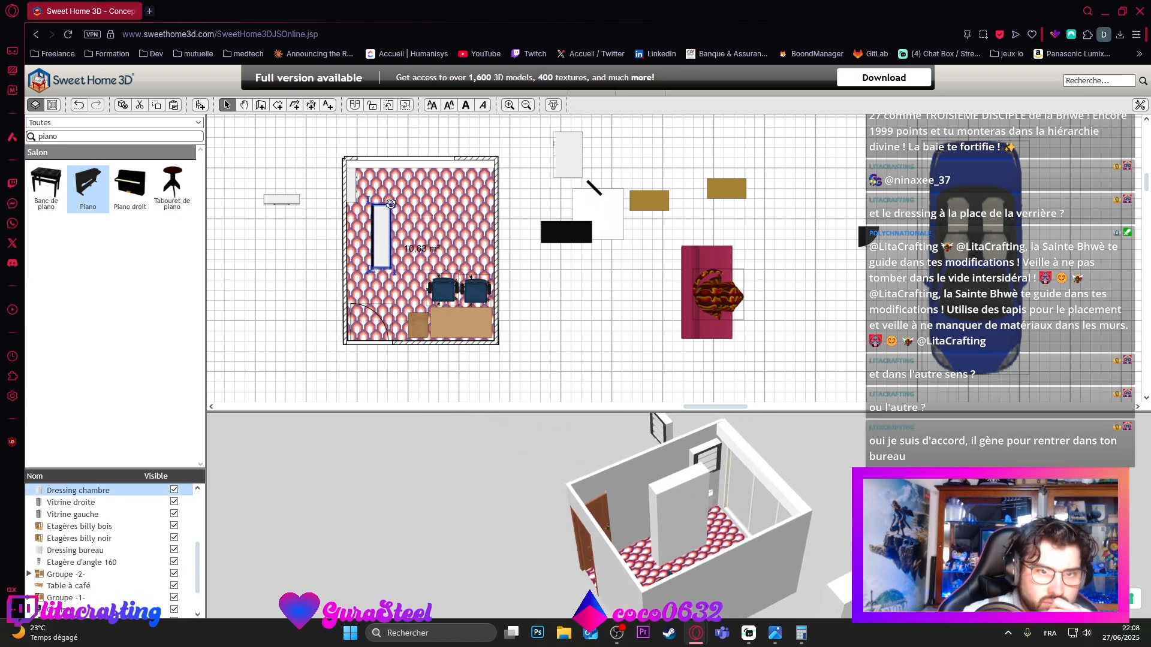
{"action": "left_click_drag", "start_coordinate": [390, 204], "coordinate": [389, 283]}
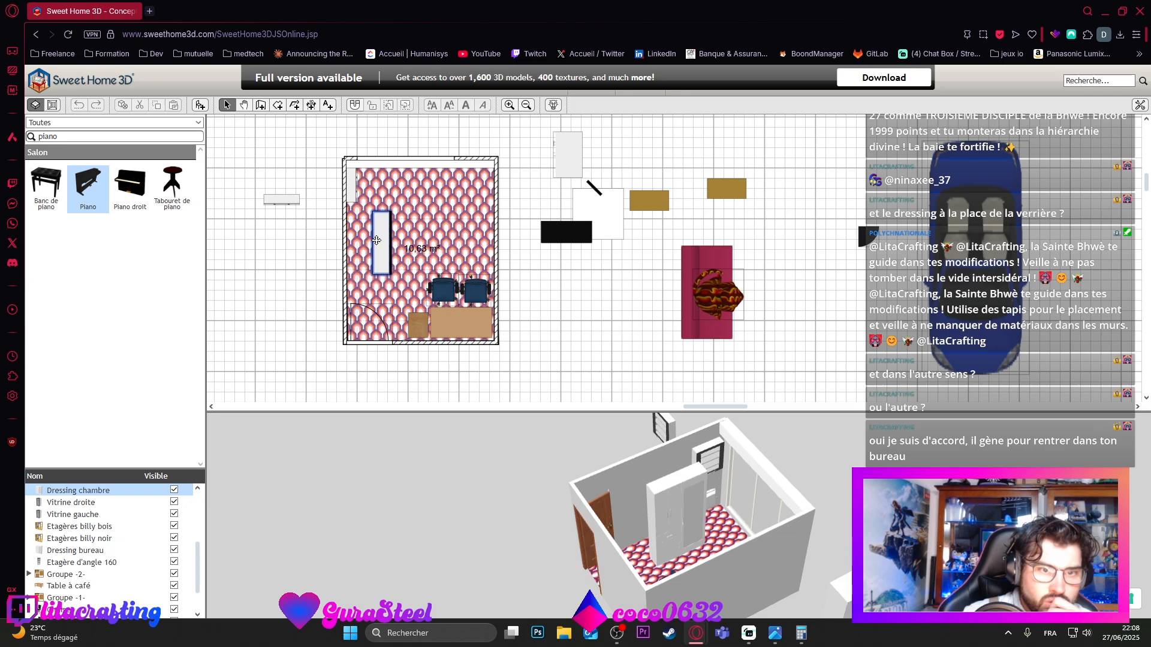
{"action": "left_click_drag", "start_coordinate": [376, 241], "coordinate": [352, 251]}
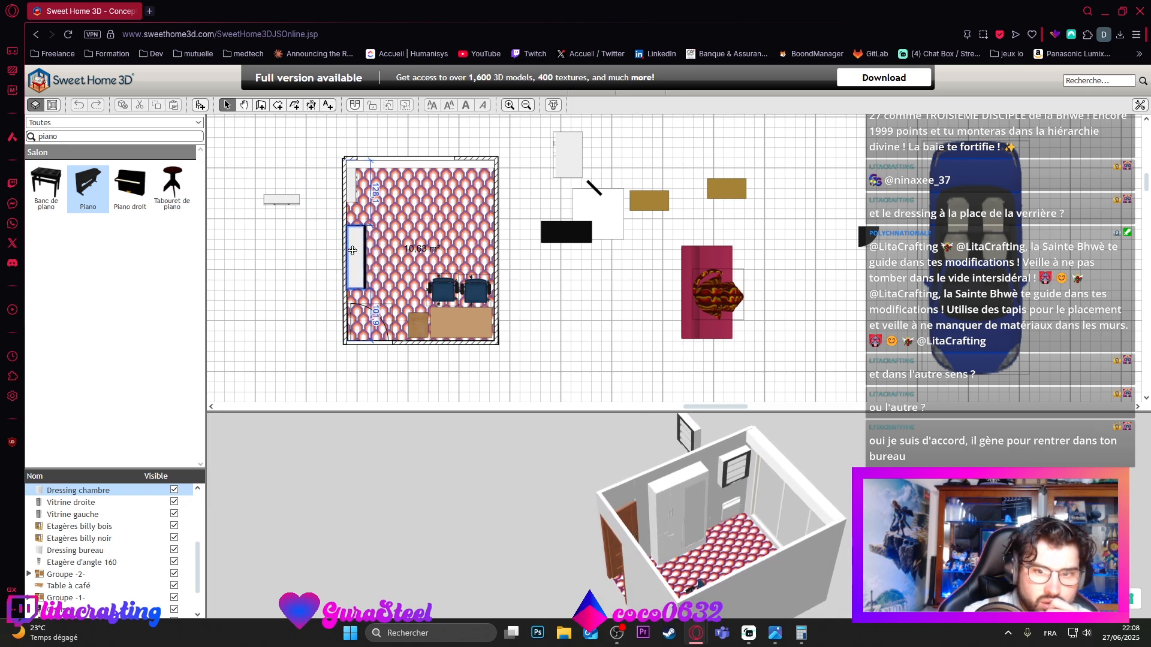
Step: Try the square Tapis and the piano in the upper right corner, and move the Tapis to the upper left corner
{"action": "left_click_drag", "start_coordinate": [604, 217], "coordinate": [478, 186]}
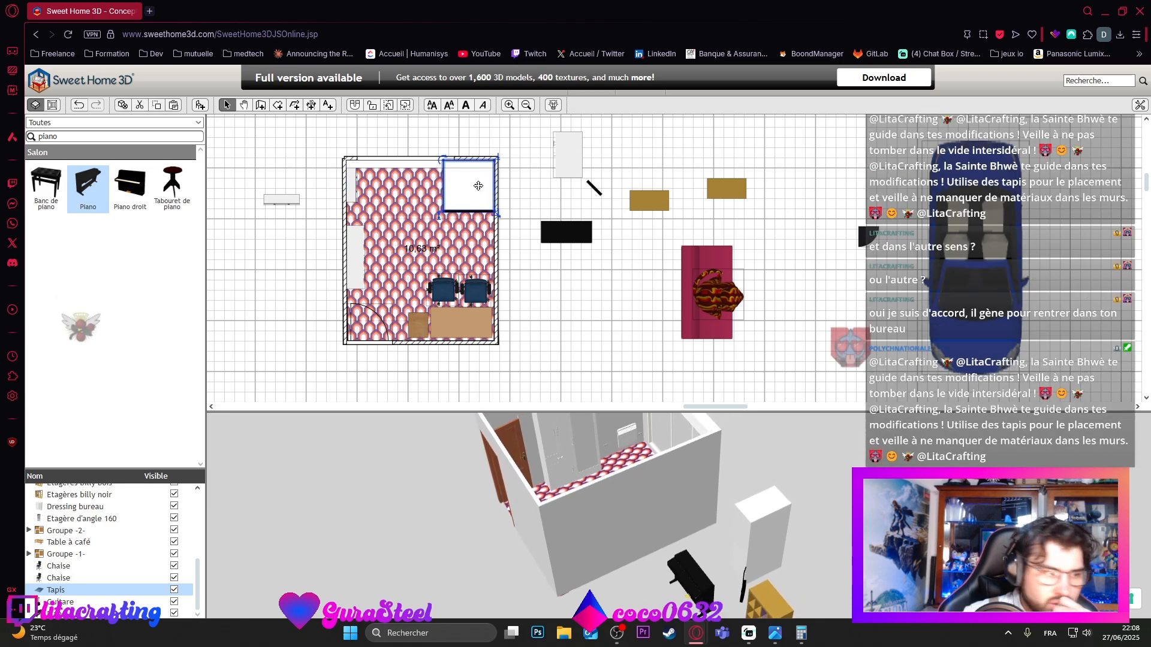
{"action": "scroll", "coordinate": [576, 336], "scroll_direction": "down", "scroll_amount": 1}
{"action": "left_click_drag", "start_coordinate": [663, 457], "coordinate": [743, 528]}
{"action": "left_click_drag", "start_coordinate": [566, 217], "coordinate": [362, 190]}
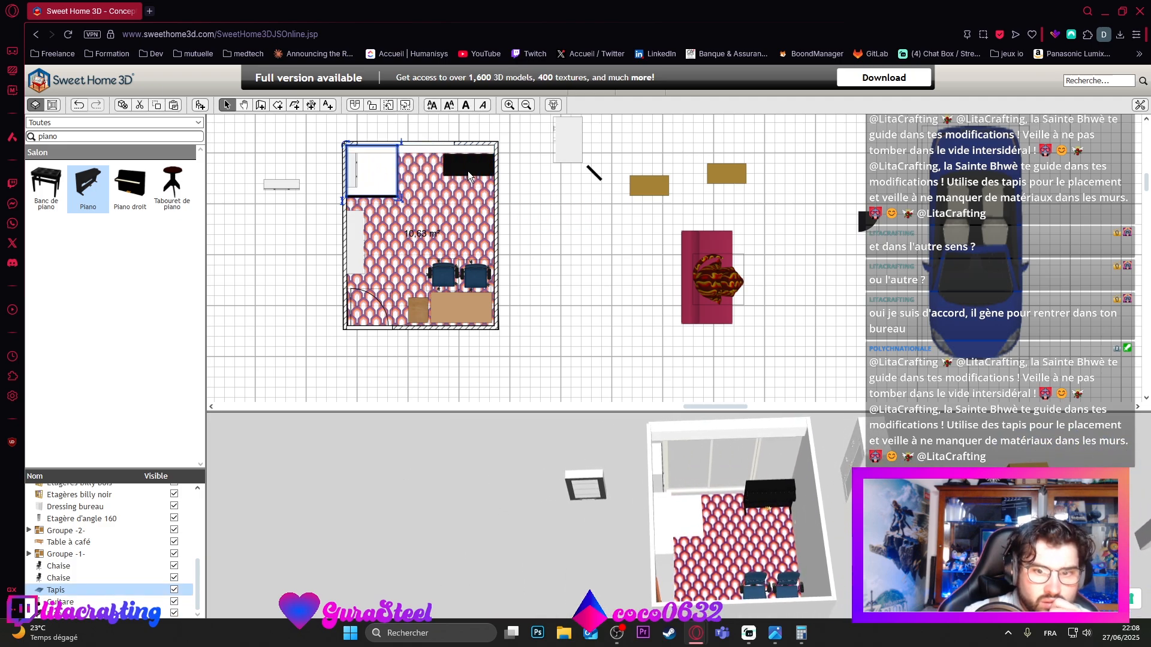
Step: Set the piano diagonally across the Tapis in the upper left corner and place the guitar behind it, turned parallel to the piano
{"action": "left_click_drag", "start_coordinate": [473, 175], "coordinate": [417, 190]}
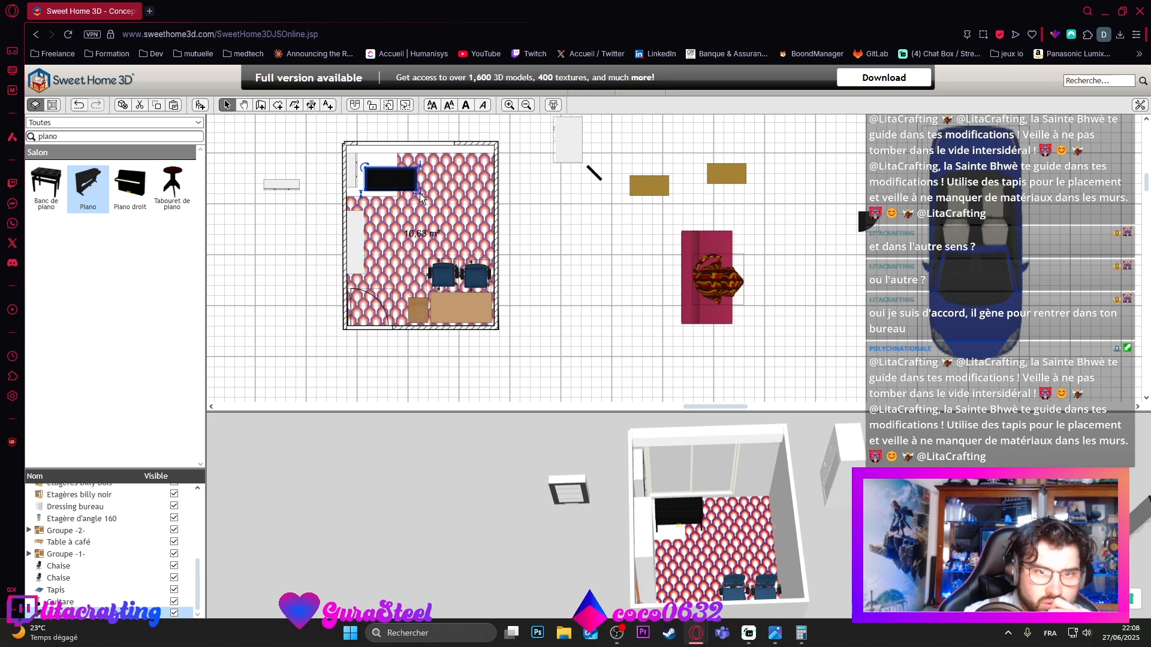
{"action": "left_click_drag", "start_coordinate": [364, 165], "coordinate": [390, 186]}
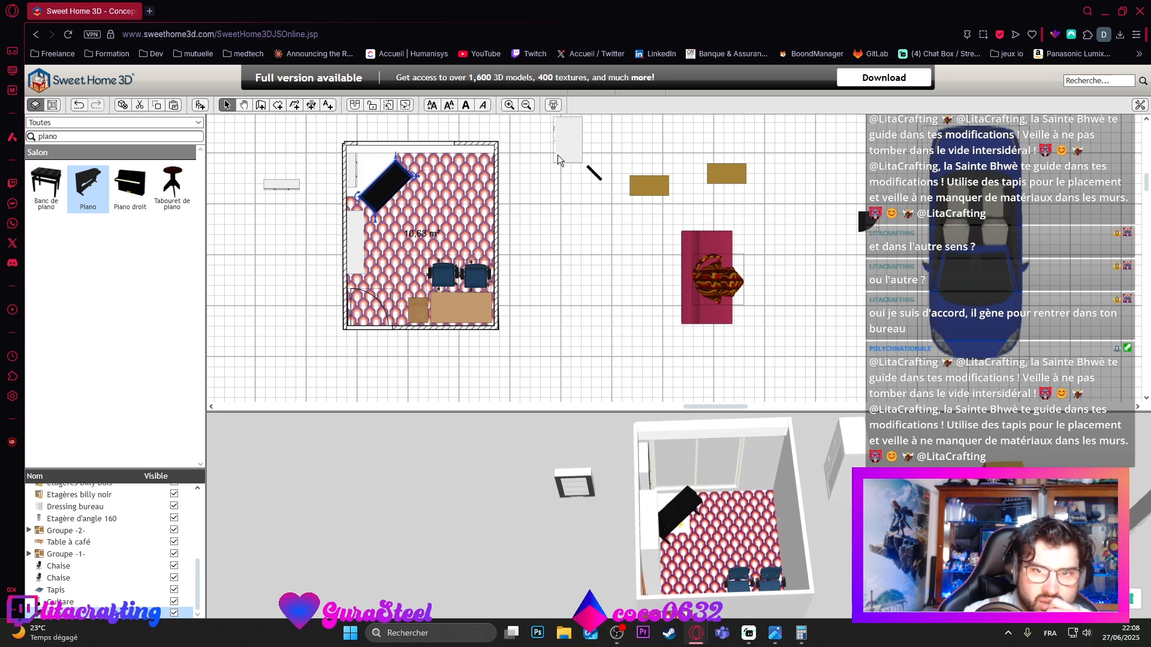
{"action": "left_click_drag", "start_coordinate": [594, 172], "coordinate": [380, 165]}
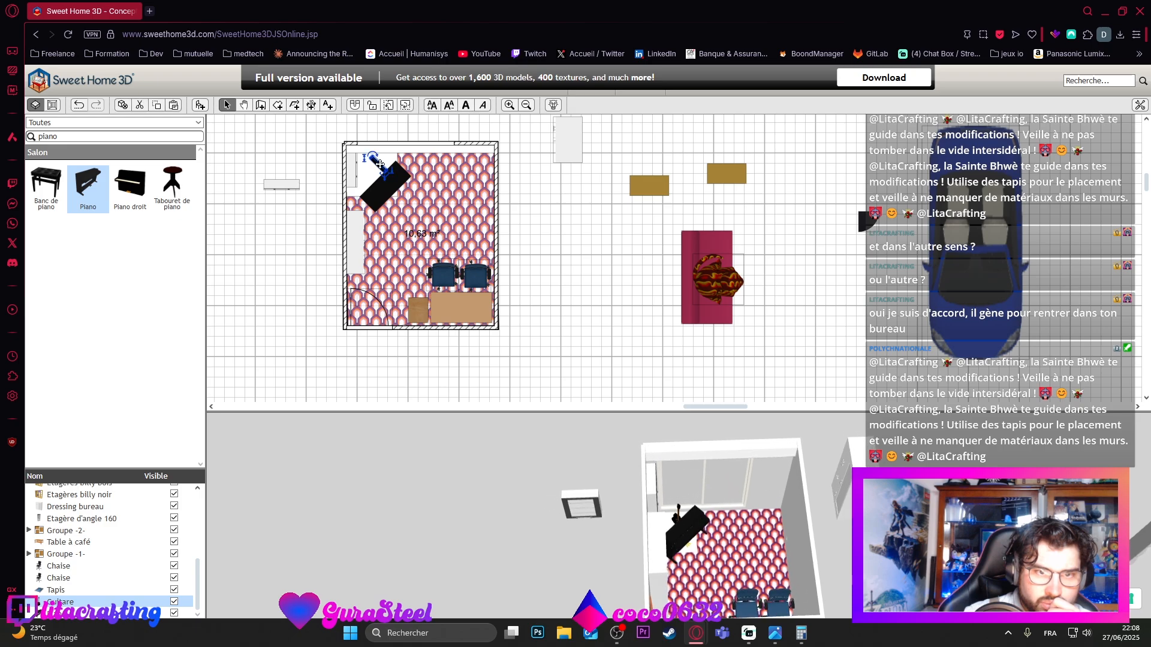
{"action": "left_click", "coordinate": [389, 154]}
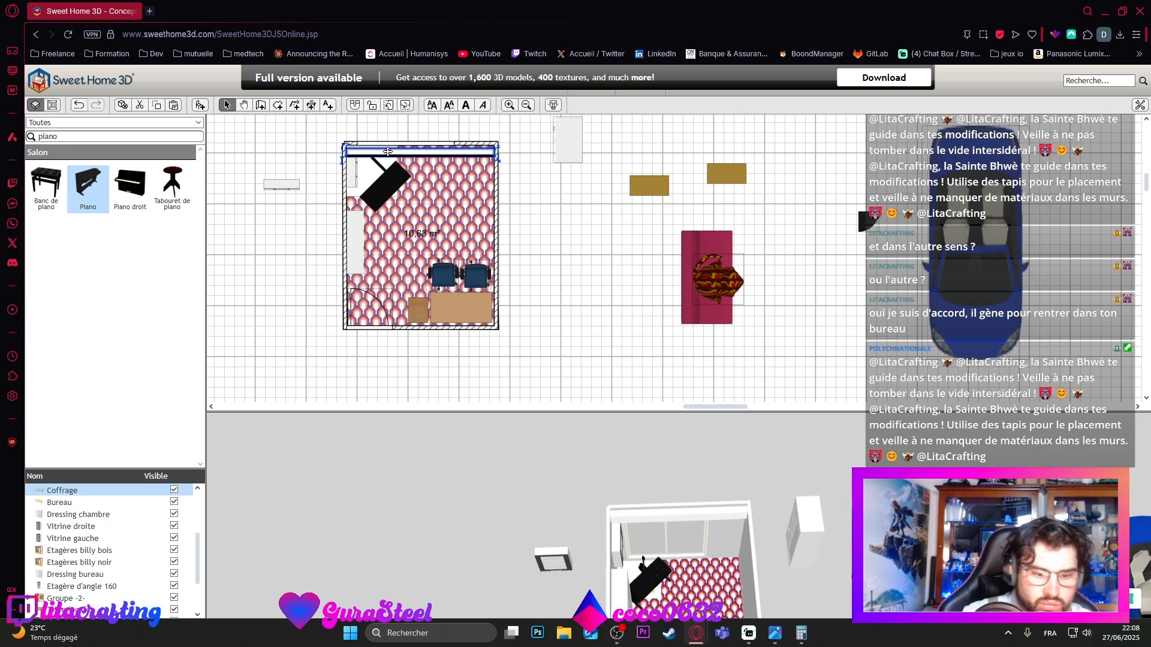
{"action": "key", "text": "ctrl+z"}
{"action": "left_click", "coordinate": [379, 162]}
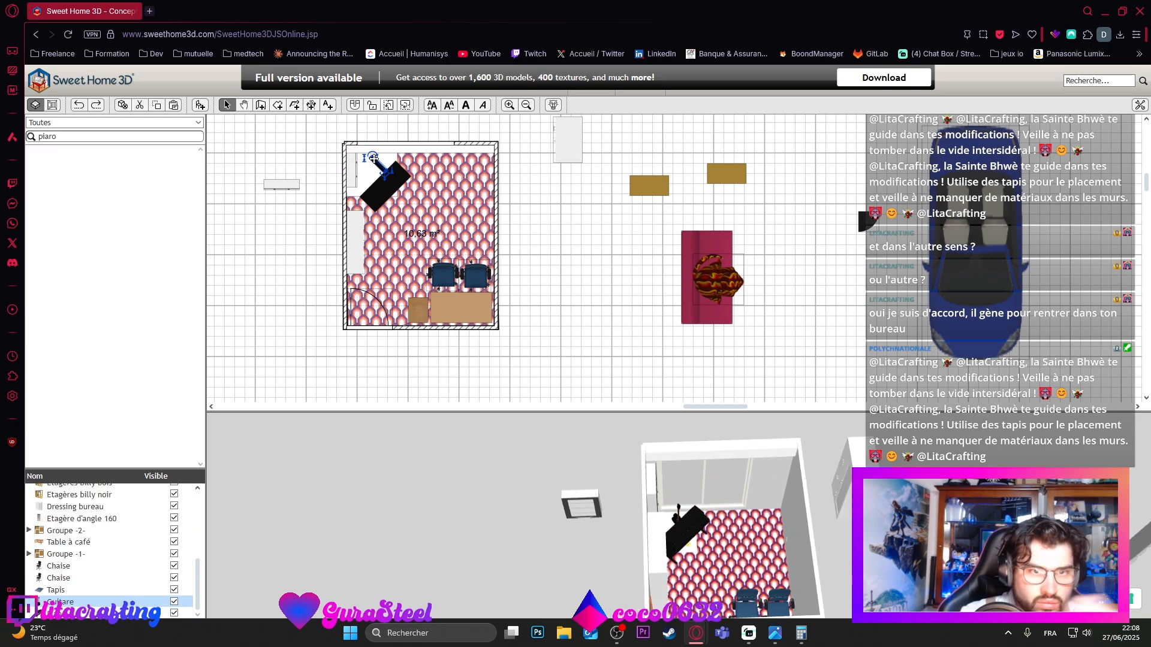
{"action": "mouse_move", "coordinate": [372, 157]}
{"action": "left_mouse_down"}
{"action": "mouse_move", "coordinate": [388, 157]}
{"action": "mouse_move", "coordinate": [375, 160]}
{"action": "left_mouse_up"}
Step: Place the Vitrine gauche against the window wall in the upper right corner and the Etagères billy bois directly in front of it
{"action": "left_click_drag", "start_coordinate": [624, 552], "coordinate": [662, 461]}
{"action": "left_click_drag", "start_coordinate": [505, 484], "coordinate": [695, 519]}
{"action": "left_click_drag", "start_coordinate": [290, 185], "coordinate": [487, 157]}
{"action": "left_click_drag", "start_coordinate": [695, 535], "coordinate": [760, 557]}
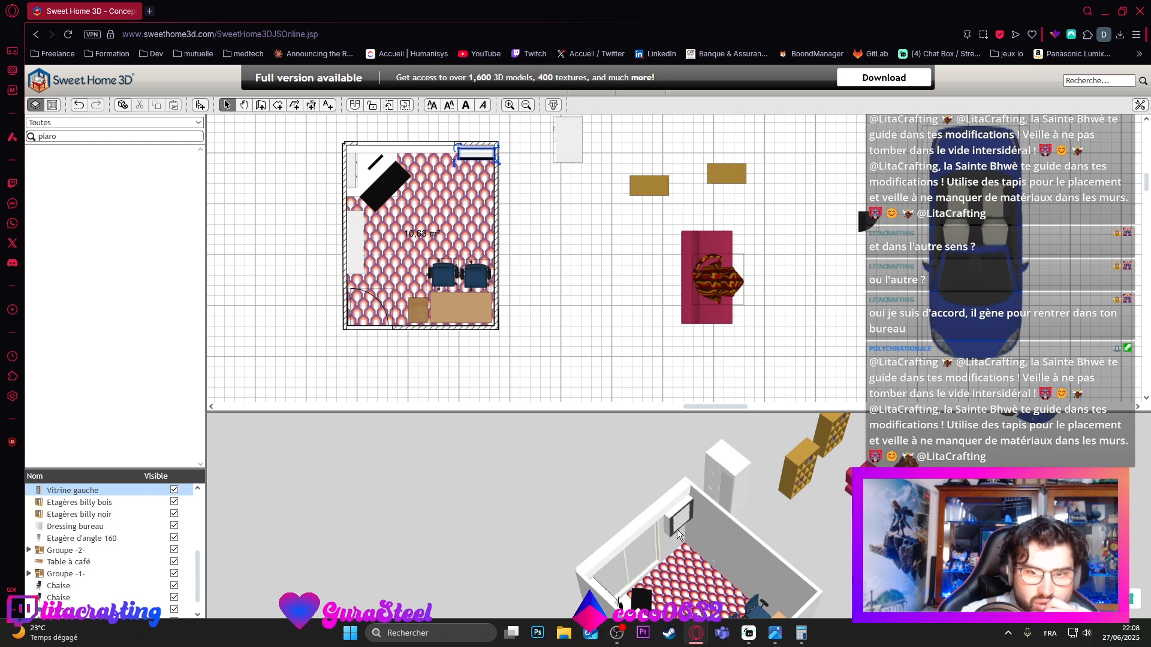
{"action": "left_click_drag", "start_coordinate": [649, 189], "coordinate": [476, 147]}
{"action": "left_click_drag", "start_coordinate": [655, 506], "coordinate": [526, 585]}
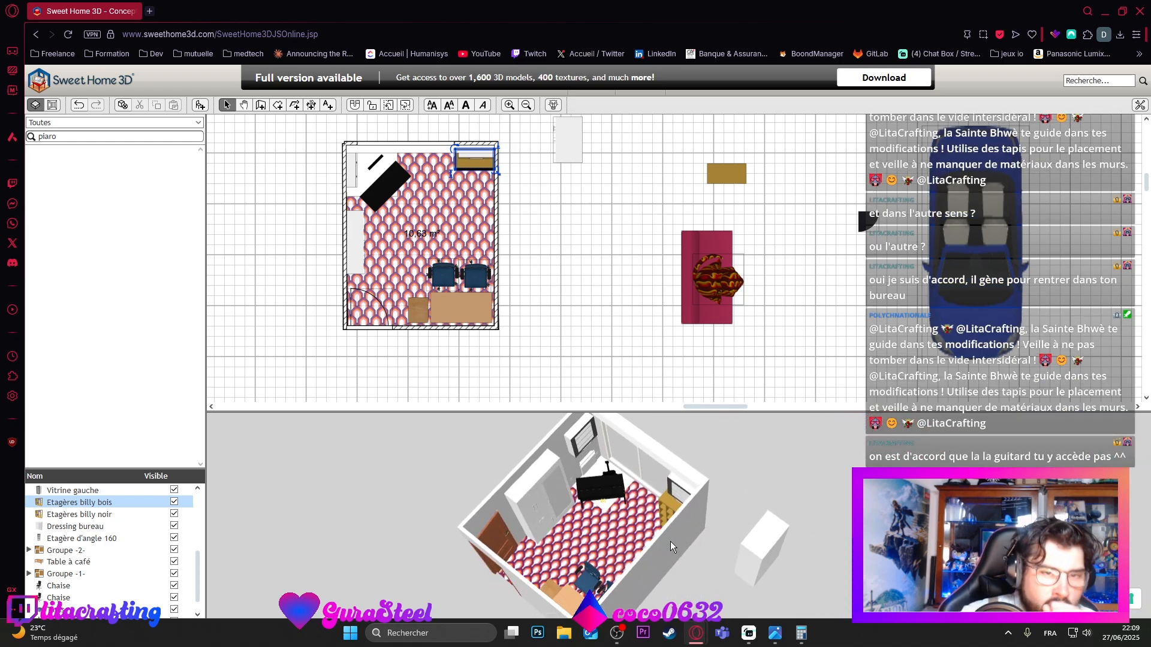
Step: Shift the diagonal piano farther out from the upper left corner and reposition the guitar in the widened gap behind it
{"action": "left_click", "coordinate": [396, 186]}
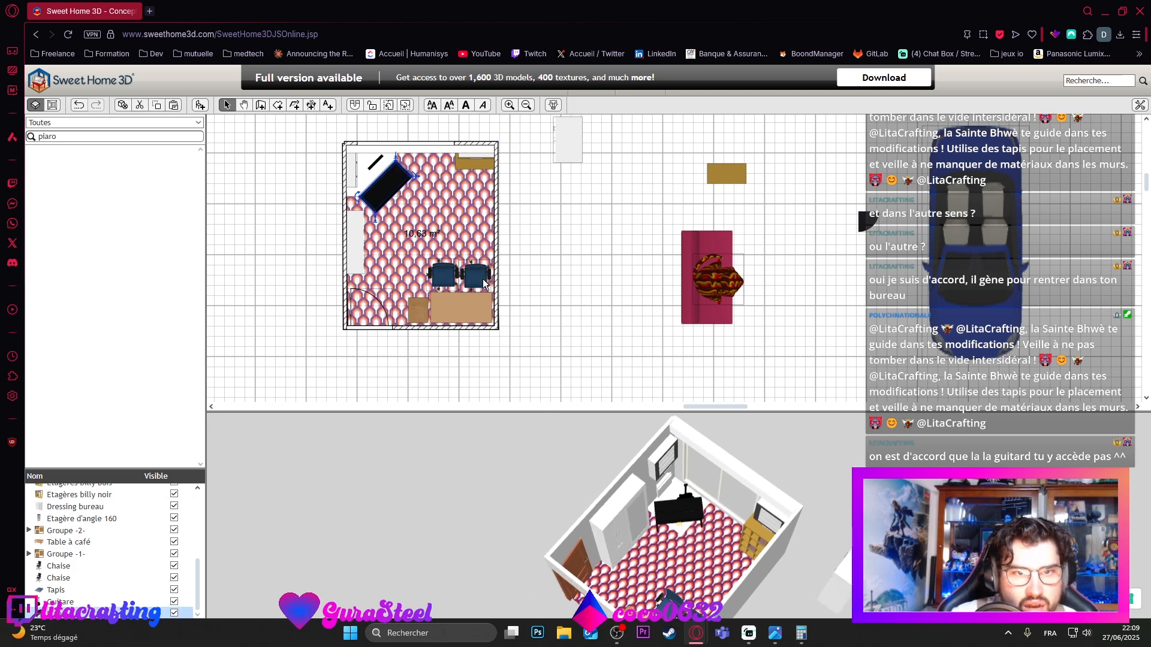
{"action": "left_click_drag", "start_coordinate": [389, 193], "coordinate": [404, 199]}
{"action": "left_click", "coordinate": [379, 166]}
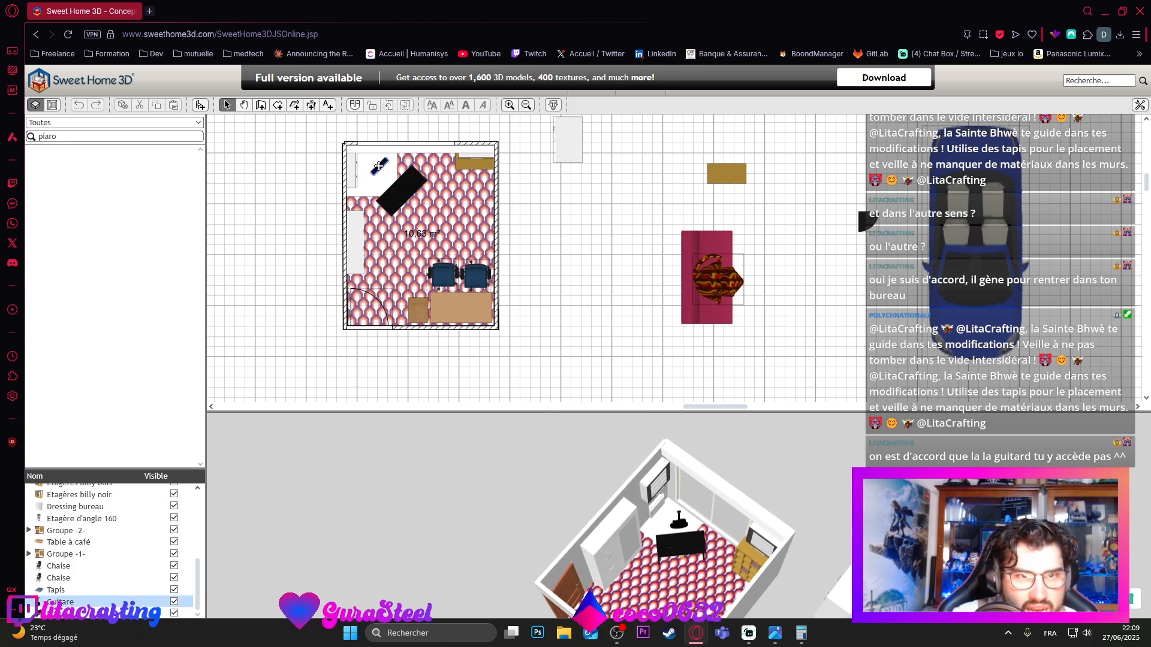
{"action": "left_click_drag", "start_coordinate": [764, 480], "coordinate": [785, 461]}
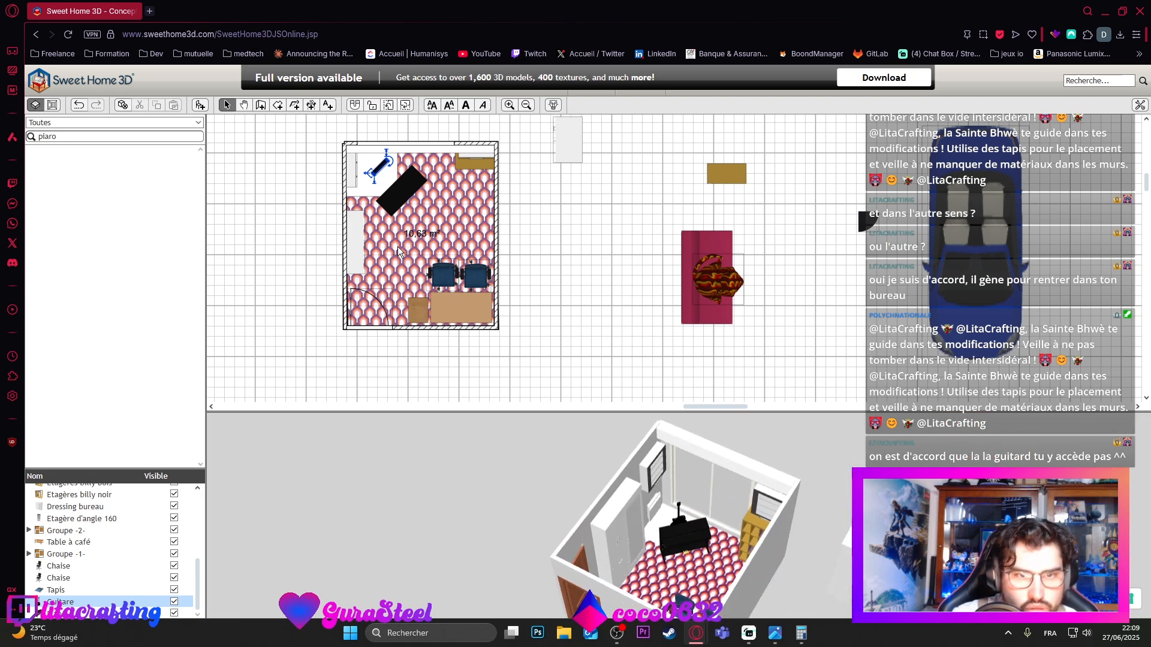
{"action": "left_click", "coordinate": [397, 189]}
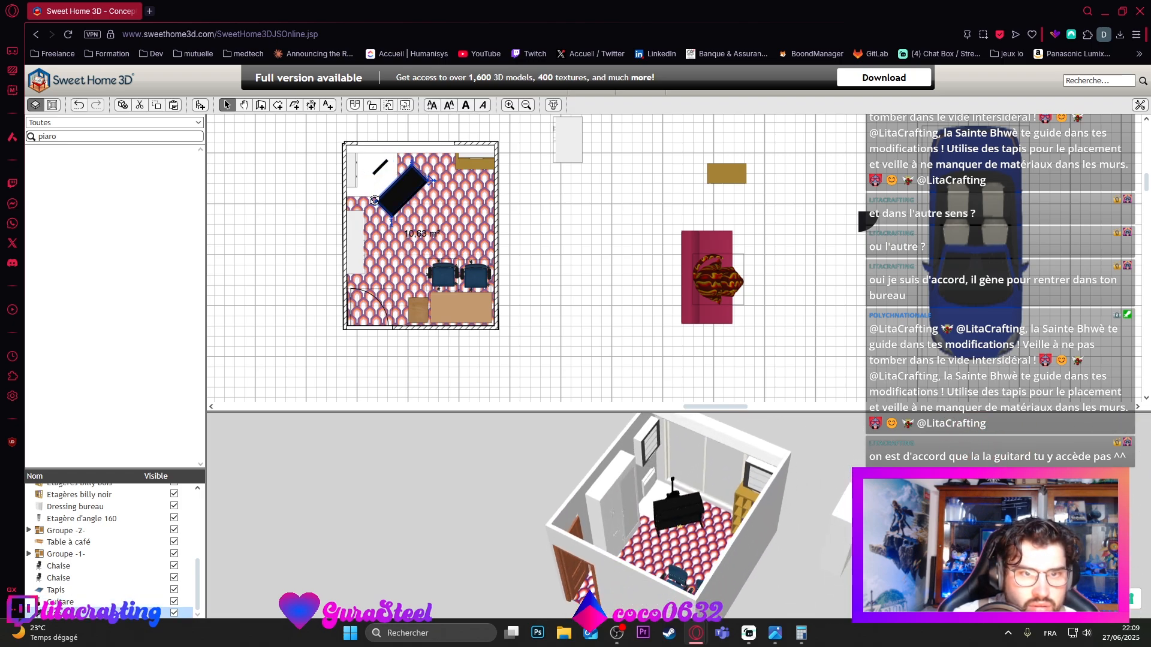
{"action": "left_click_drag", "start_coordinate": [374, 201], "coordinate": [429, 180]}
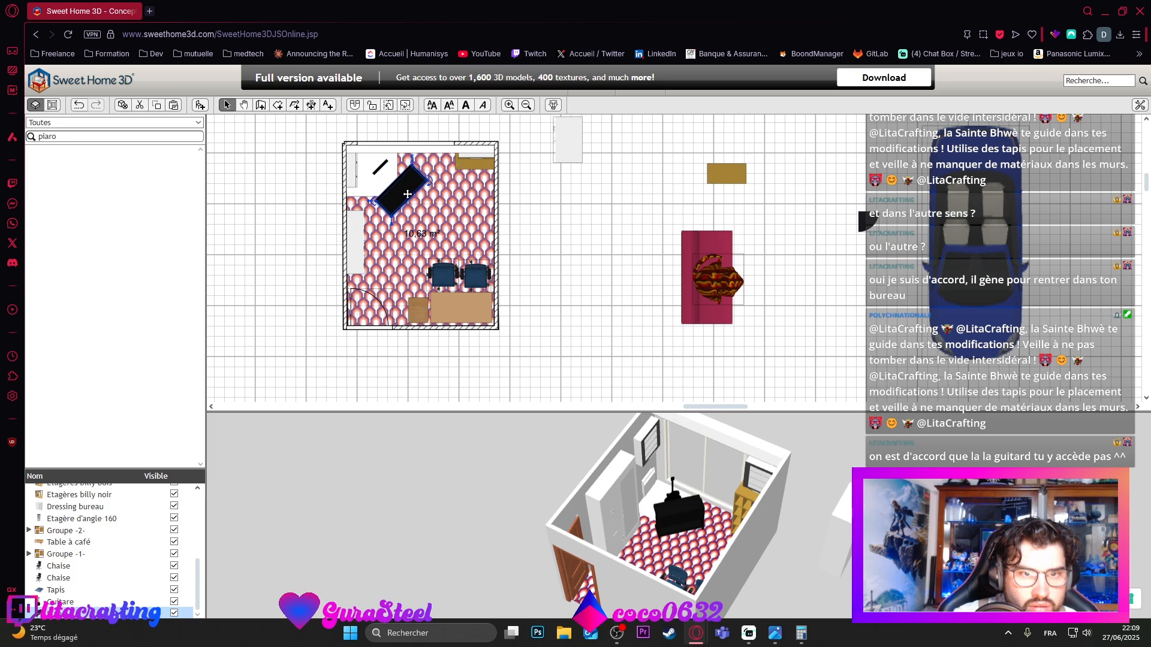
{"action": "left_click", "coordinate": [382, 173]}
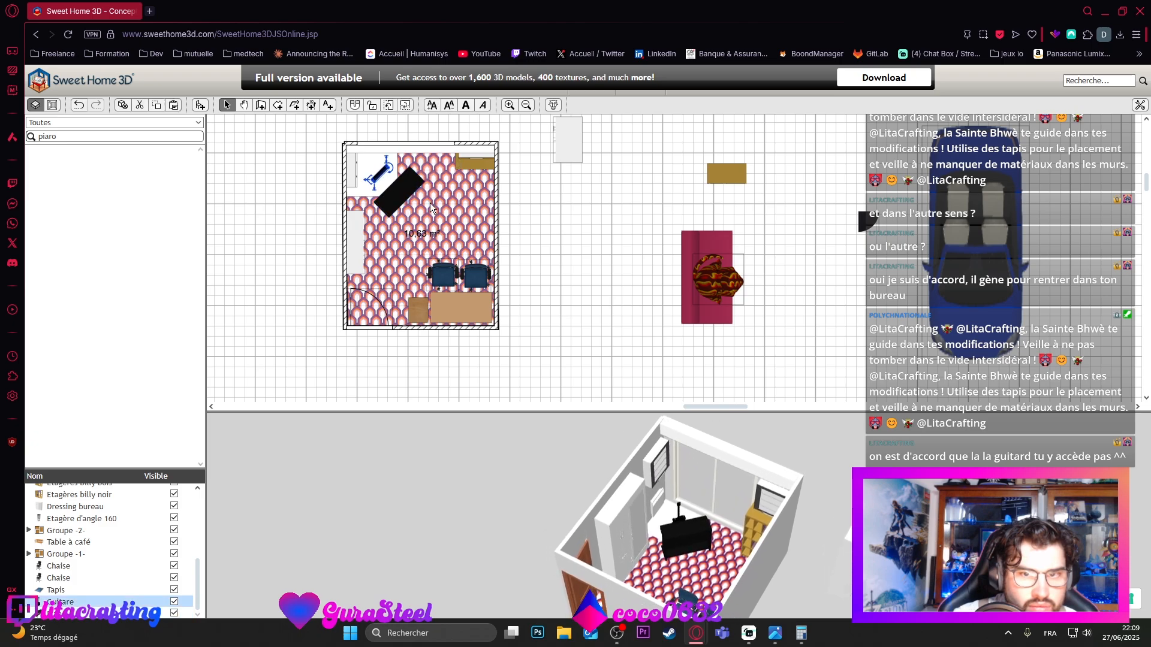
Step: Examine the rearranged room in 3D from several angles, checking the space between the music corner, wardrobe and desk
{"action": "left_click_drag", "start_coordinate": [693, 506], "coordinate": [729, 552]}
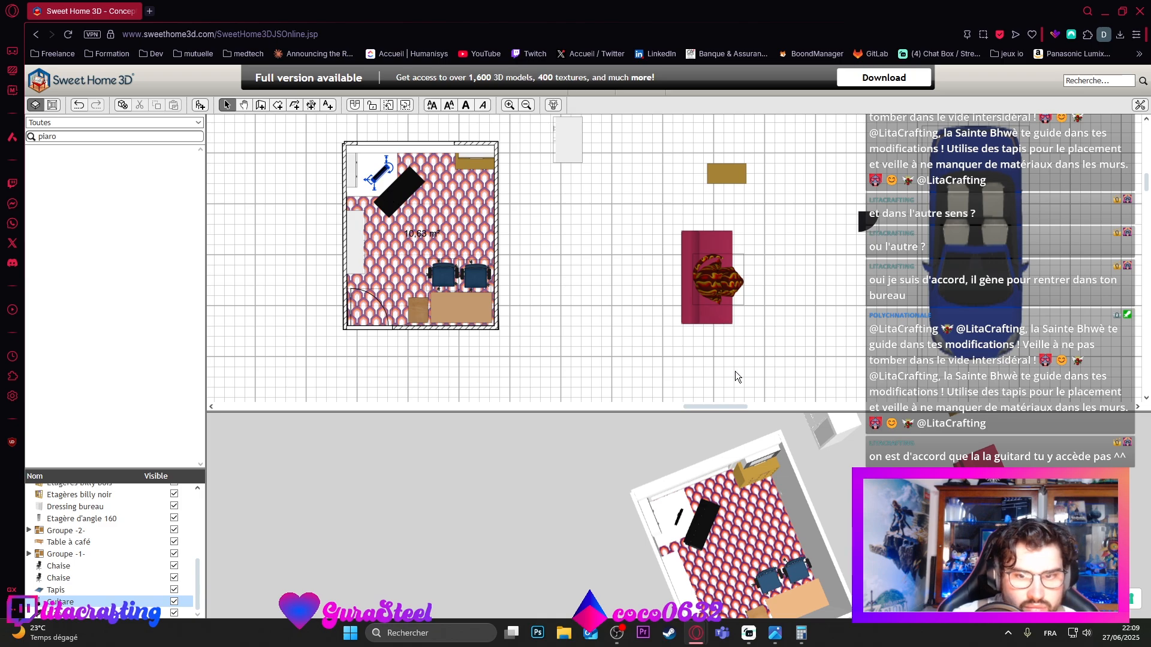
{"action": "left_click_drag", "start_coordinate": [560, 252], "coordinate": [590, 320]}
{"action": "left_click_drag", "start_coordinate": [447, 564], "coordinate": [492, 545]}
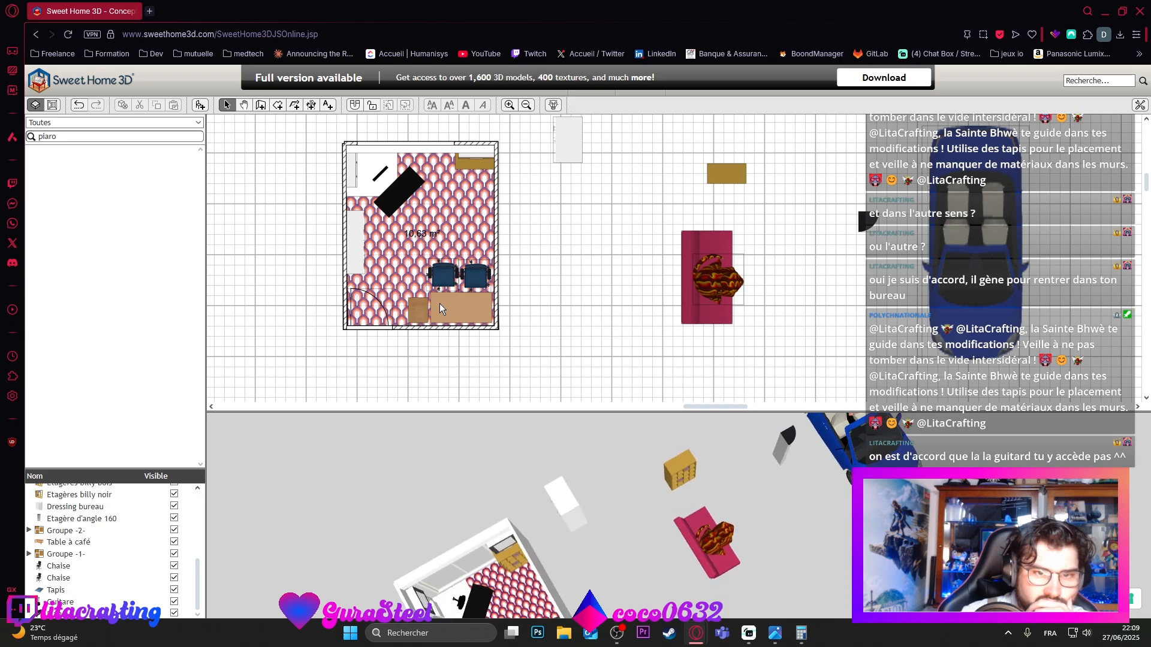
{"action": "left_click", "coordinate": [390, 256]}
{"action": "left_click_drag", "start_coordinate": [653, 577], "coordinate": [426, 575]}
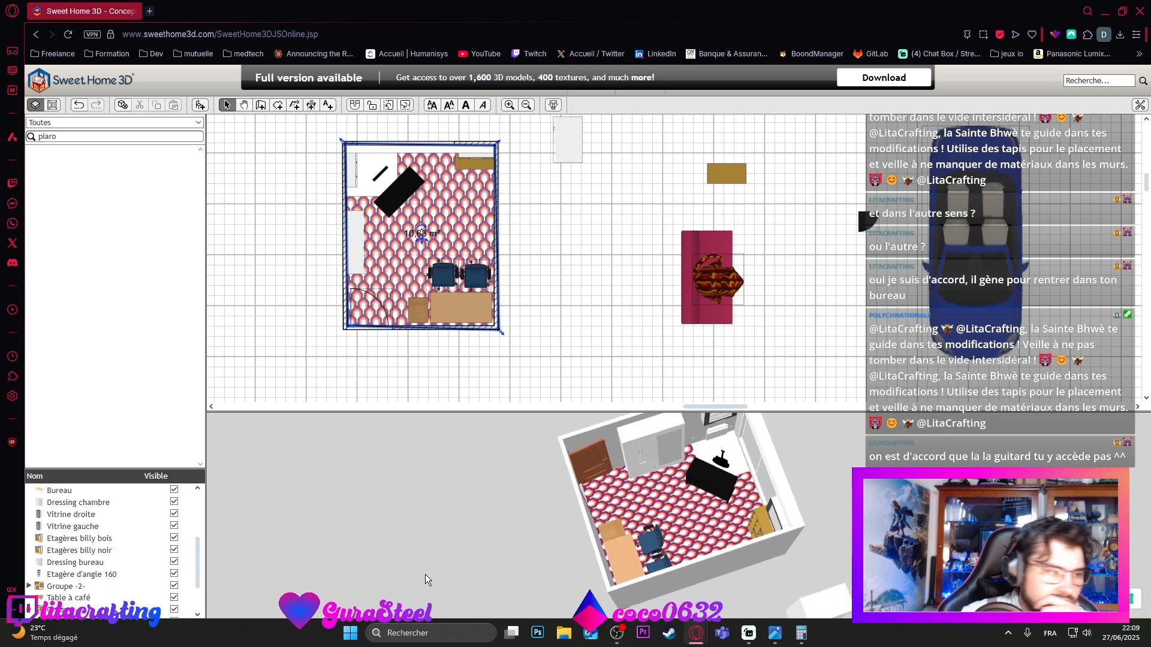
Step: Search the furniture catalogue for "came" and place a Caméra de surveillance on the right end of the desk, angled toward the music corner
{"action": "double_click", "coordinate": [62, 137]}
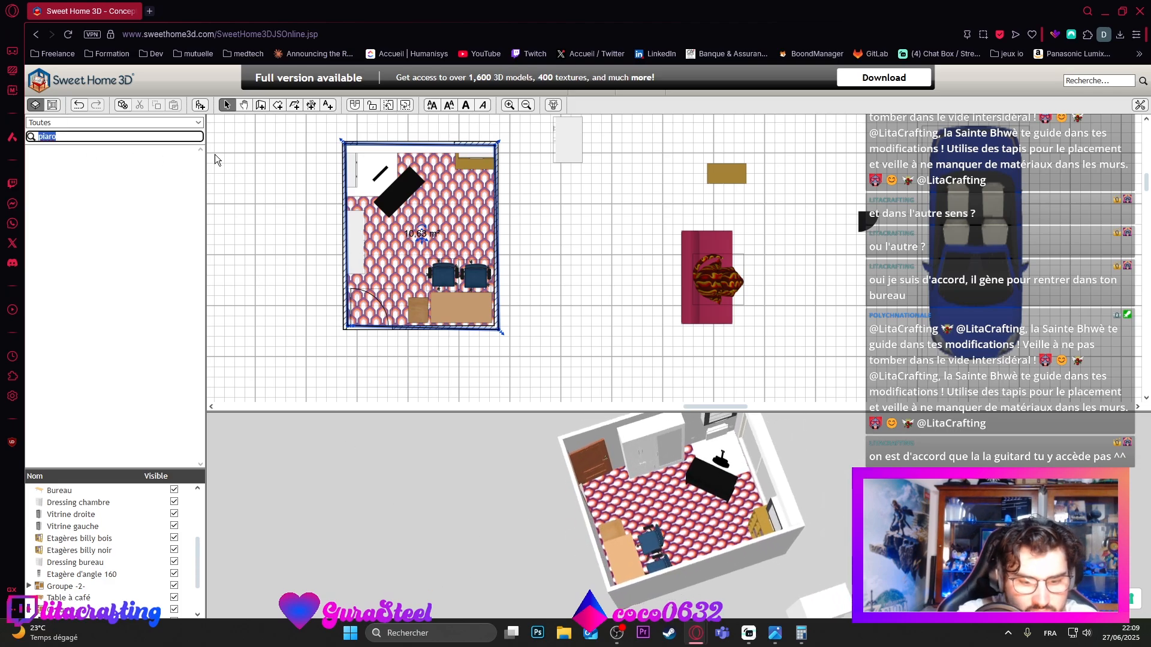
{"action": "type", "text": "web"}
{"action": "key", "text": "BackSpace"}
{"action": "key", "text": "BackSpace"}
{"action": "key", "text": "BackSpace"}
{"action": "type", "text": "came"}
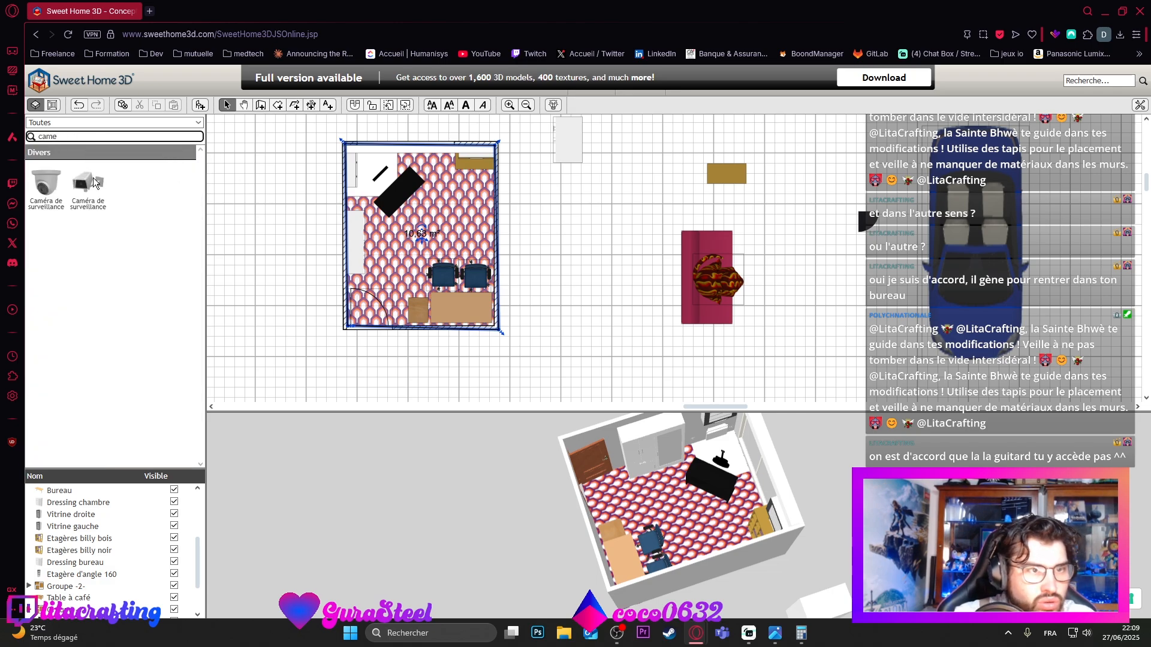
{"action": "left_click_drag", "start_coordinate": [90, 187], "coordinate": [315, 307]}
{"action": "mouse_move", "coordinate": [492, 313]}
{"action": "left_mouse_down"}
{"action": "mouse_move", "coordinate": [476, 308]}
{"action": "mouse_move", "coordinate": [485, 312]}
{"action": "left_mouse_up"}
{"action": "scroll", "coordinate": [753, 465], "scroll_direction": "up", "scroll_amount": 5}
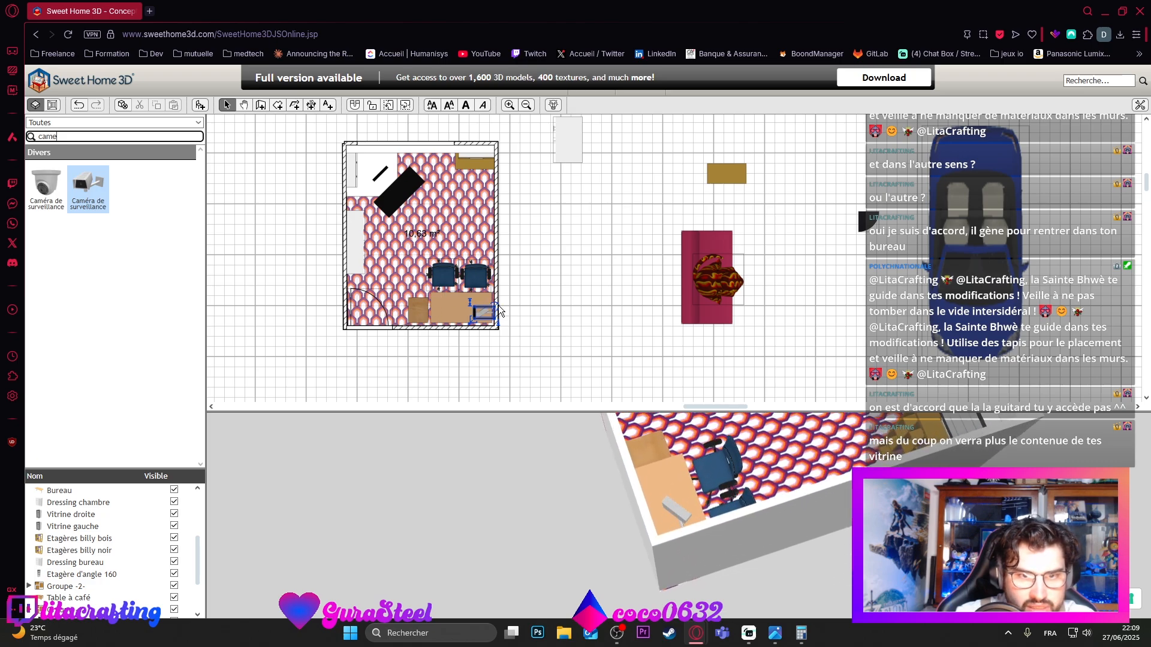
{"action": "mouse_move", "coordinate": [496, 304]}
{"action": "left_mouse_down"}
{"action": "mouse_move", "coordinate": [532, 338]}
{"action": "mouse_move", "coordinate": [495, 325]}
{"action": "left_mouse_up"}
Step: Examine in 3D what the camera on the desk would see of the music corner, wardrobe and shelves
{"action": "left_click_drag", "start_coordinate": [635, 419], "coordinate": [853, 429]}
{"action": "left_click_drag", "start_coordinate": [713, 503], "coordinate": [636, 476]}
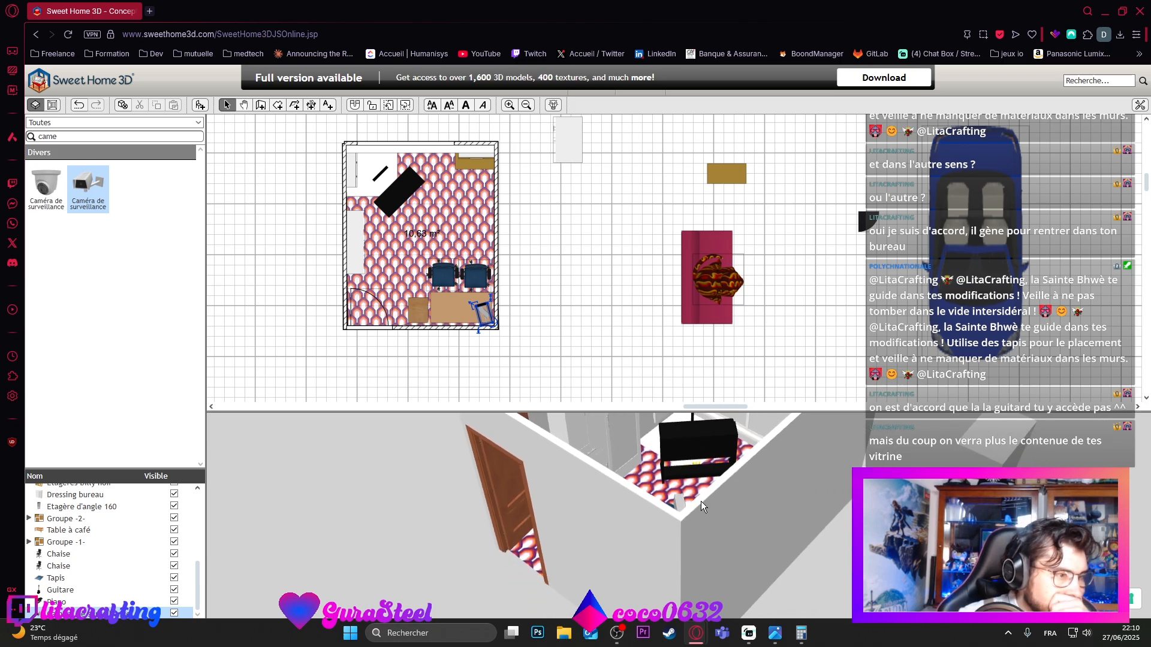
{"action": "left_click_drag", "start_coordinate": [714, 513], "coordinate": [668, 450]}
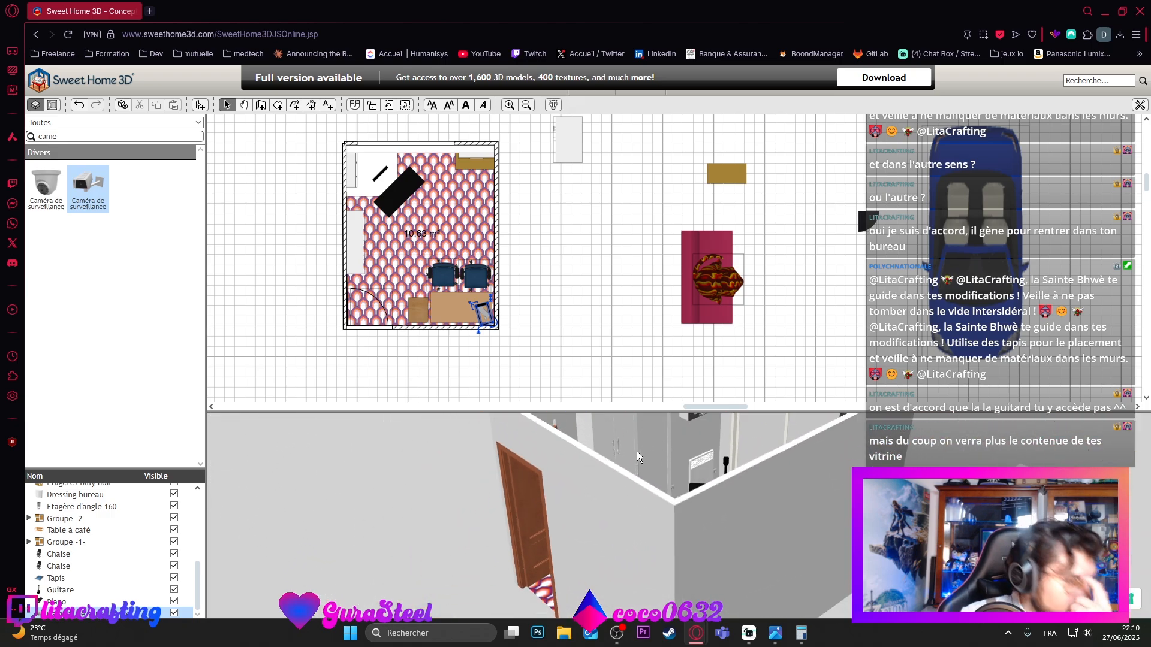
{"action": "left_click_drag", "start_coordinate": [674, 526], "coordinate": [694, 434]}
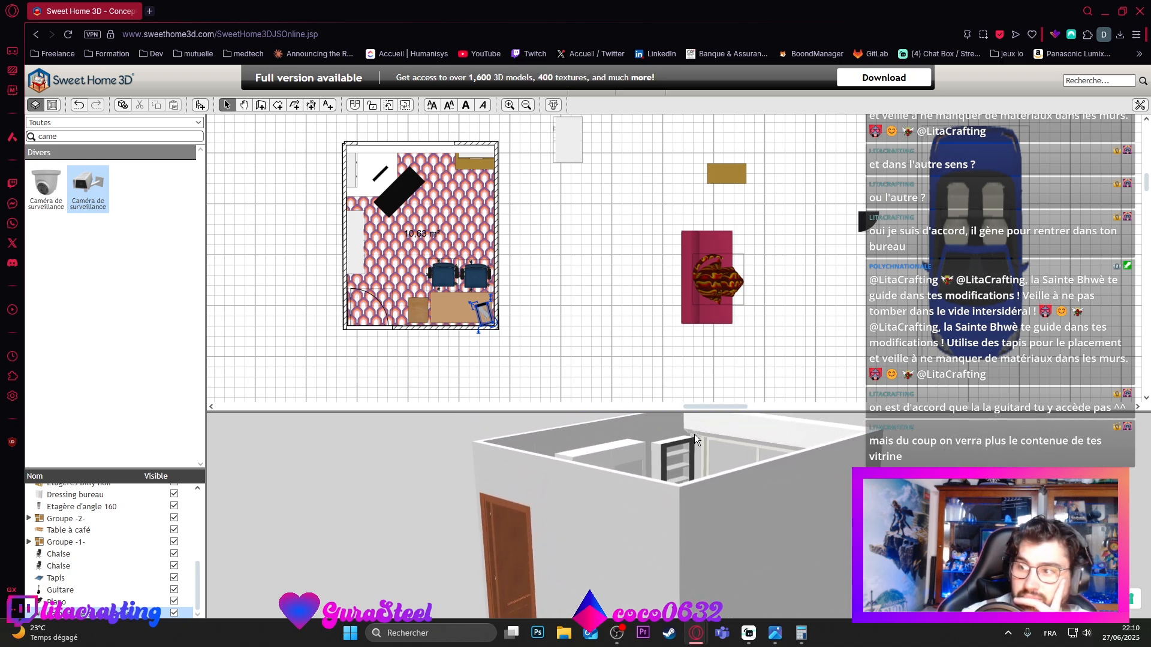
{"action": "left_click_drag", "start_coordinate": [652, 507], "coordinate": [477, 620]}
{"action": "left_click", "coordinate": [441, 239]}
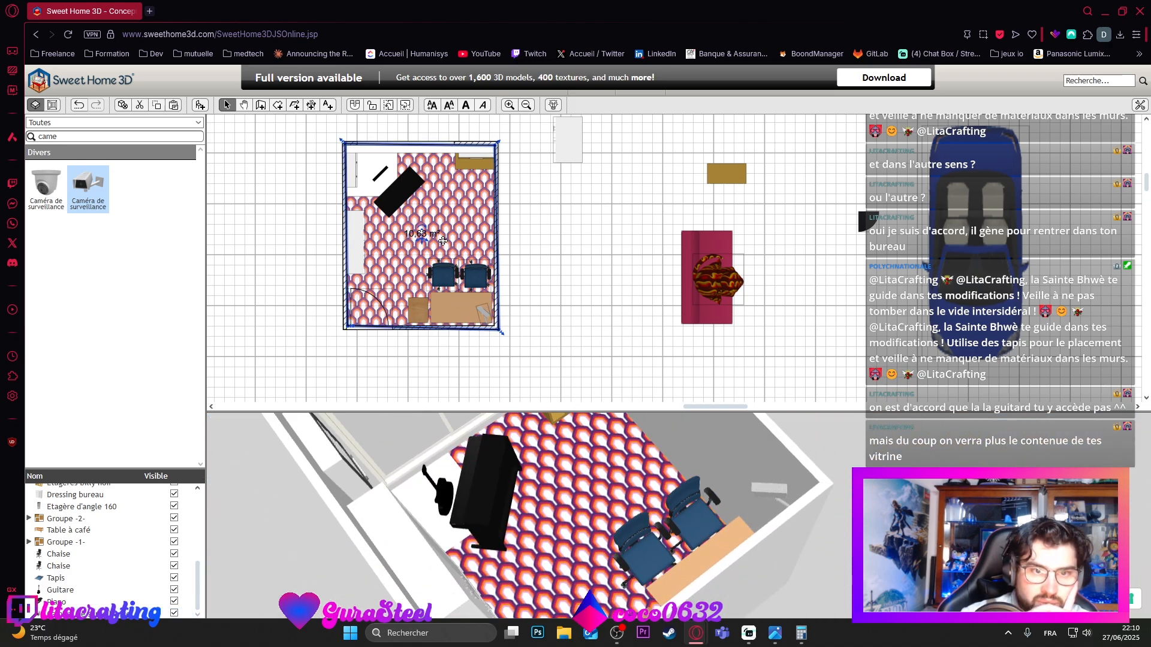
Step: Examine the whole room in 3D from above, checking the layout around the music corner, wardrobe and desk
{"action": "left_click_drag", "start_coordinate": [649, 503], "coordinate": [744, 538]}
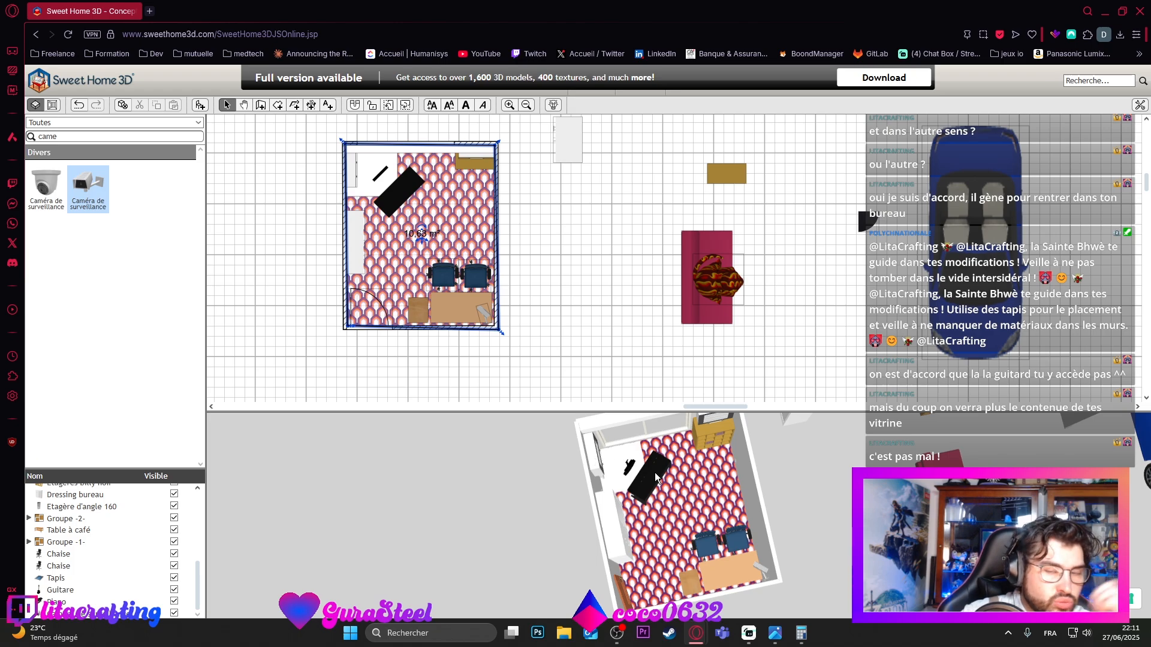
{"action": "scroll", "coordinate": [743, 494], "scroll_direction": "down", "scroll_amount": 3}
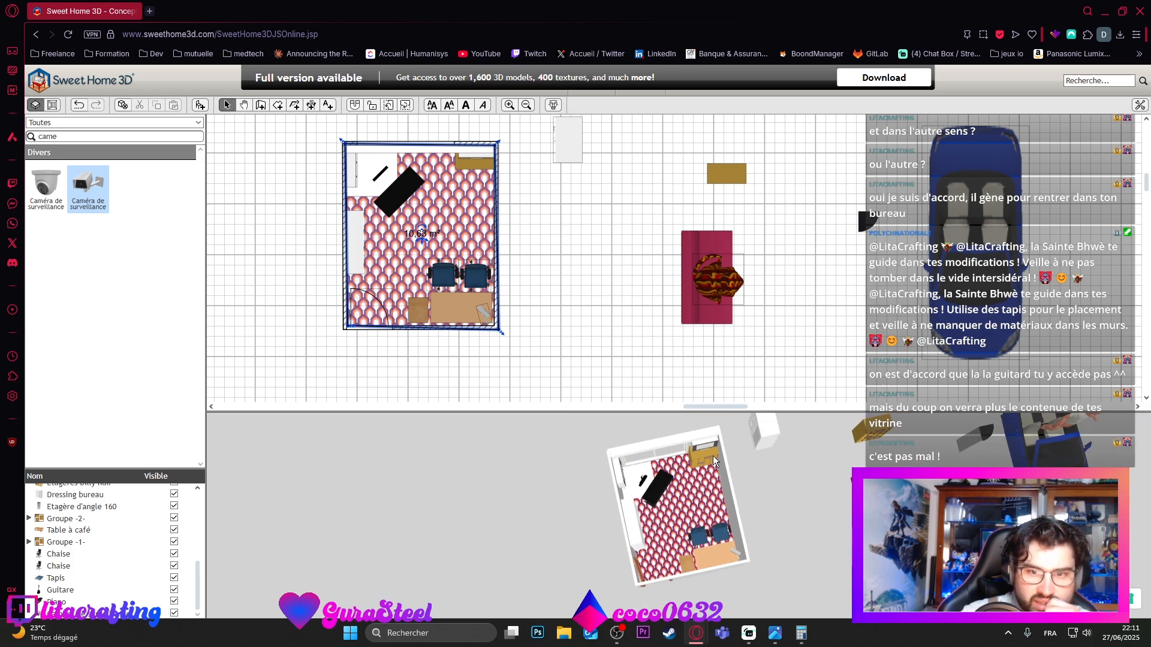
{"action": "scroll", "coordinate": [711, 466], "scroll_direction": "up", "scroll_amount": 5}
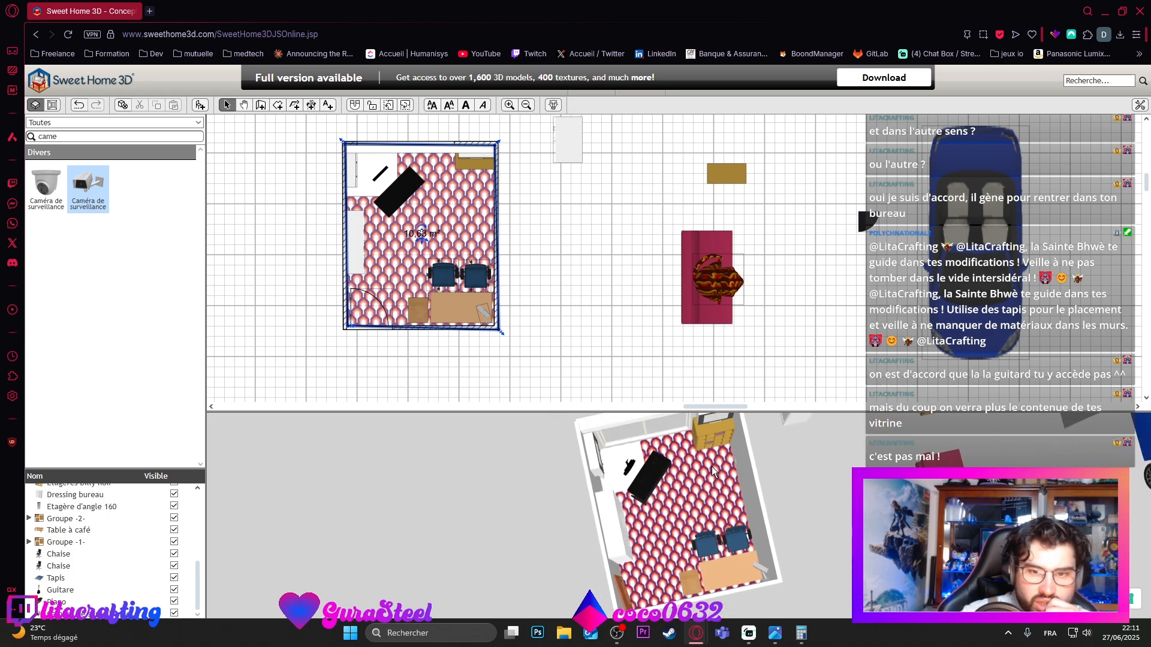
{"action": "scroll", "coordinate": [669, 495], "scroll_direction": "down", "scroll_amount": 3}
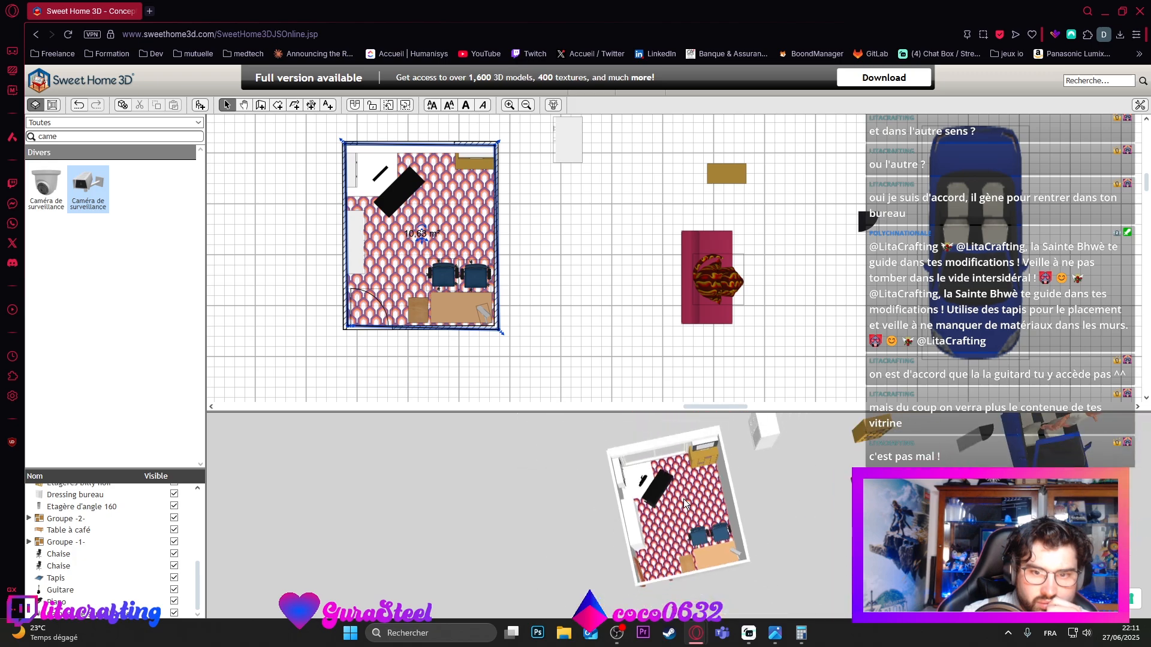
{"action": "left_click_drag", "start_coordinate": [683, 499], "coordinate": [656, 474]}
Step: Try placing the grouped convertible and Timmy inside the room at two positions, undoing each move
{"action": "left_click_drag", "start_coordinate": [953, 235], "coordinate": [424, 242]}
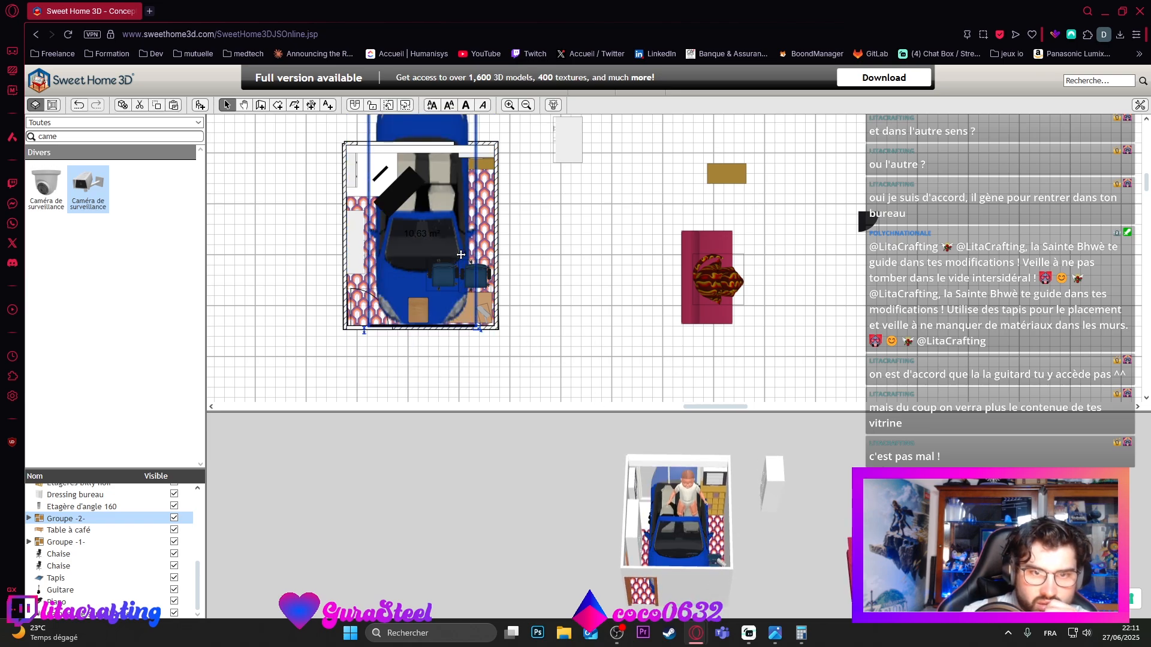
{"action": "key", "text": "ctrl+z"}
{"action": "left_click_drag", "start_coordinate": [978, 228], "coordinate": [441, 231]}
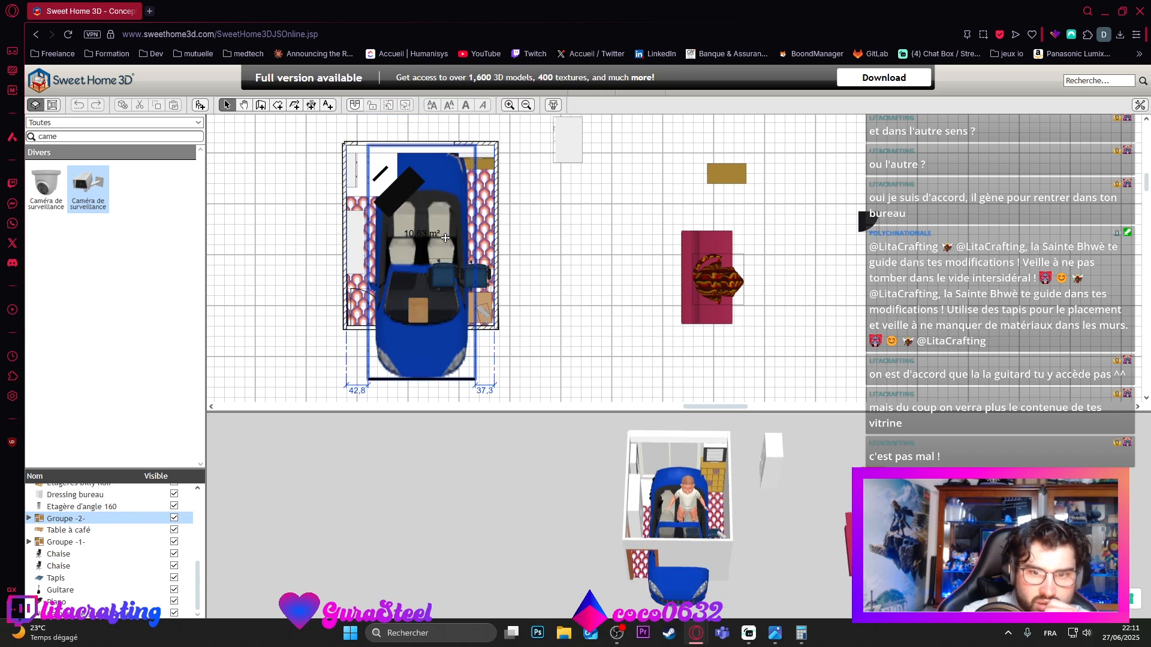
{"action": "key", "text": "ctrl+z"}
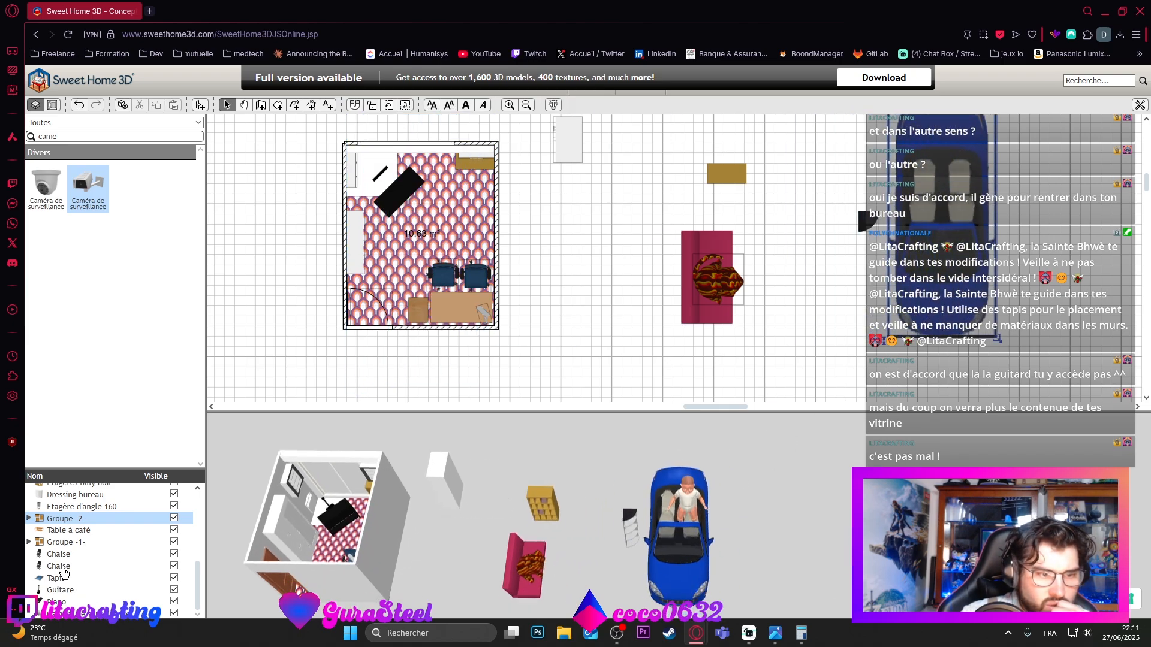
Step: Ungroup the Décapotable and Timmy, and move Timmy alone into the room between the piano and the desk chairs
{"action": "left_click_drag", "start_coordinate": [196, 579], "coordinate": [195, 552]}
{"action": "right_click", "coordinate": [923, 237]}
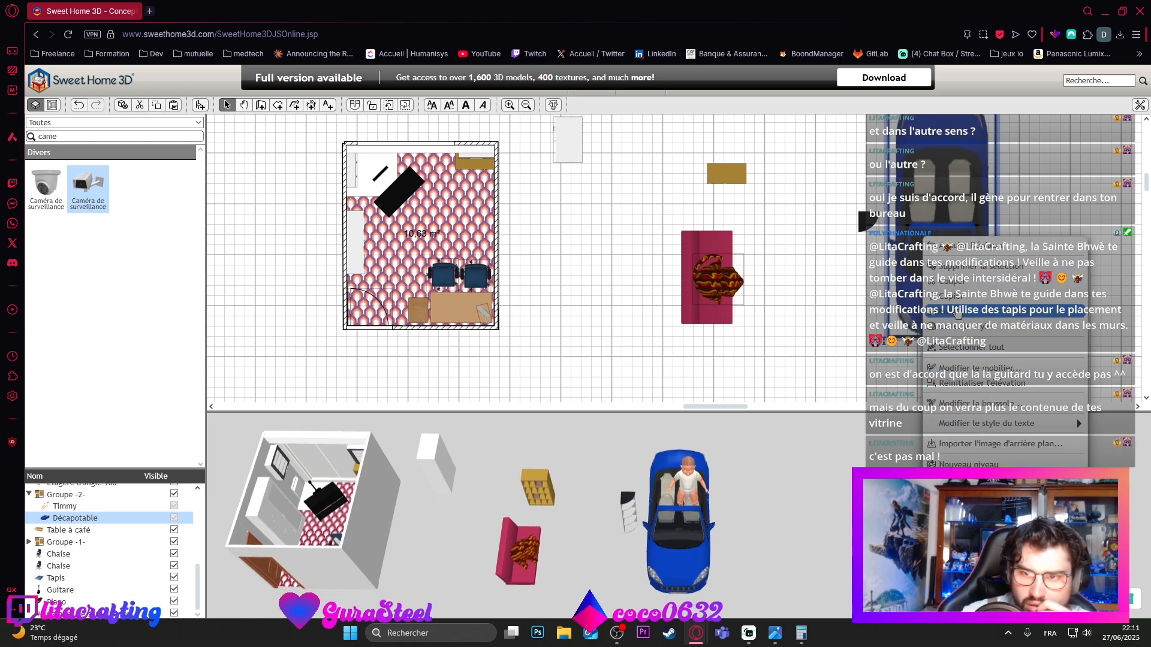
{"action": "mouse_move", "coordinate": [972, 427]}
{"action": "left_click", "coordinate": [1077, 426]}
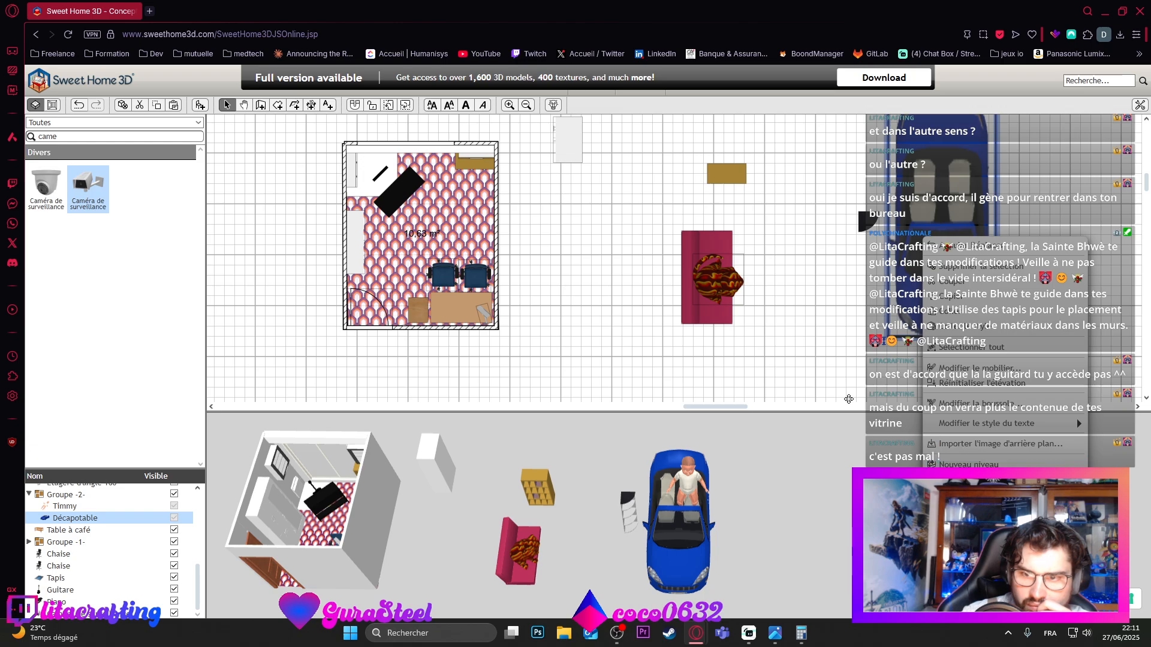
{"action": "right_click", "coordinate": [944, 246]}
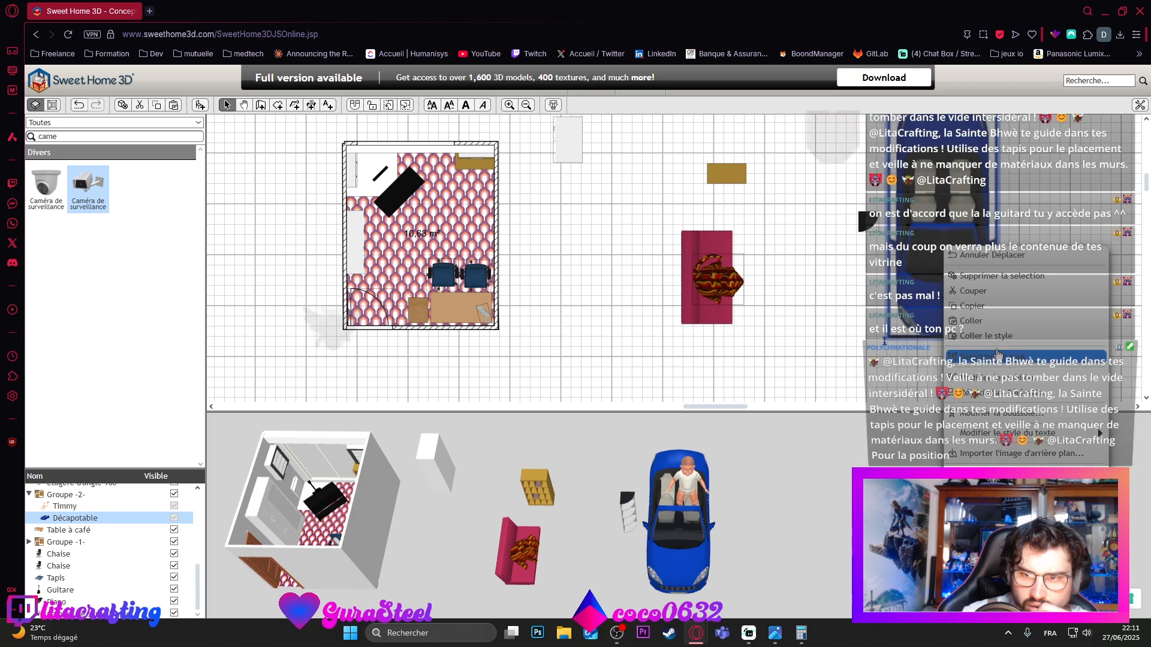
{"action": "left_click", "coordinate": [1019, 275]}
{"action": "left_click", "coordinate": [924, 286]}
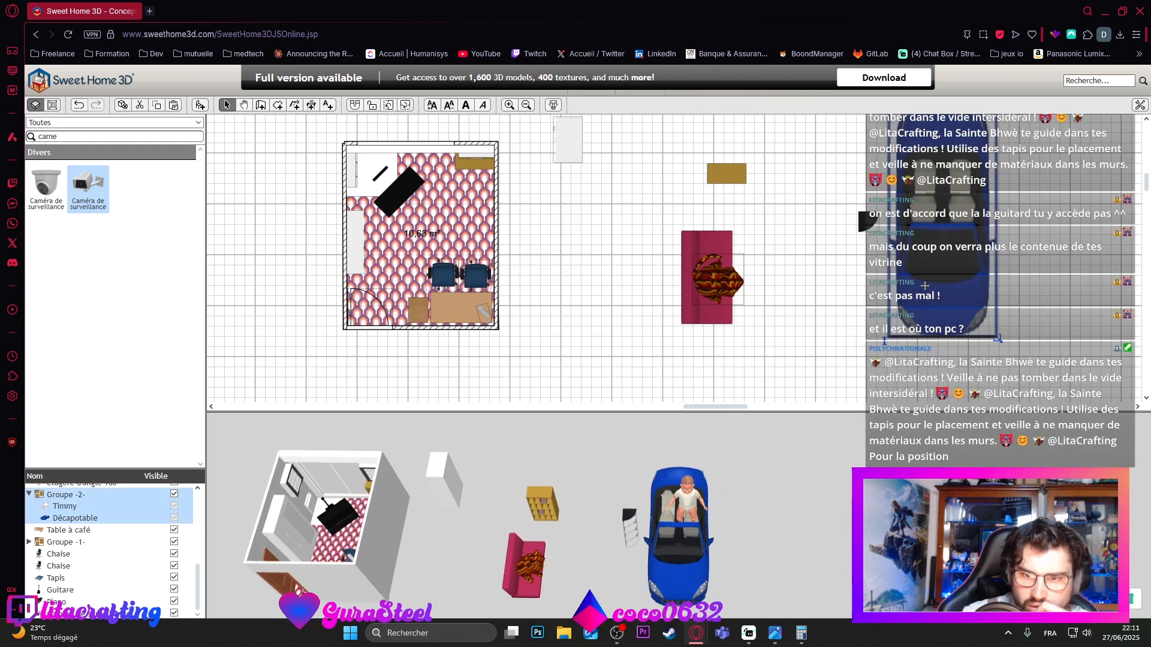
{"action": "right_click", "coordinate": [934, 262]}
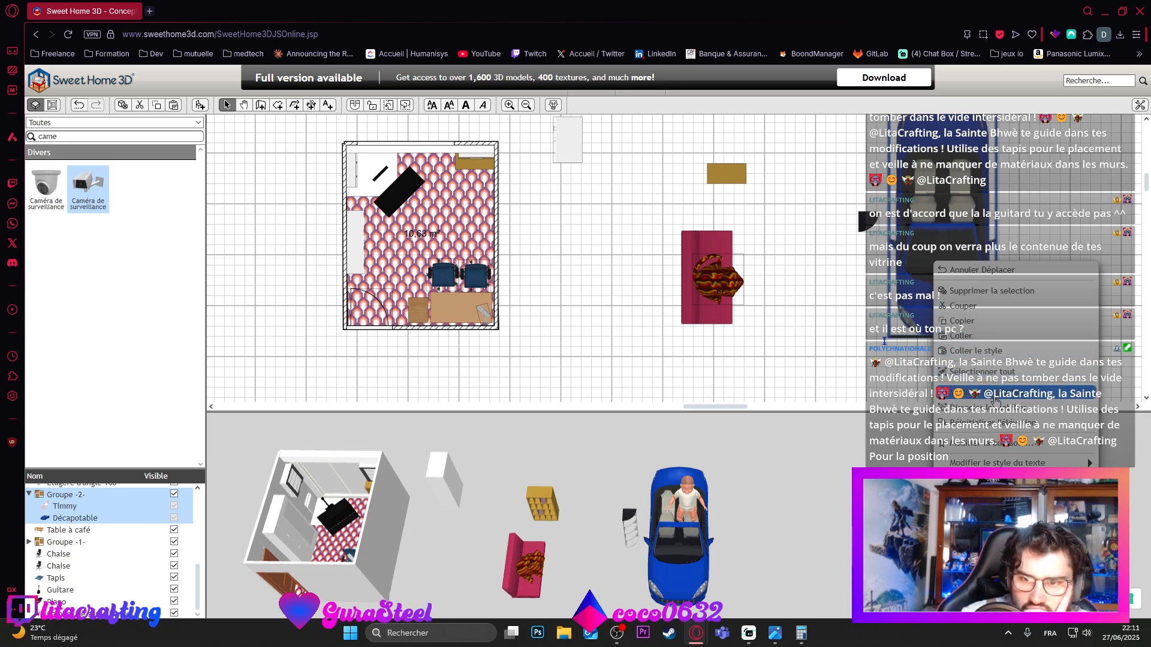
{"action": "left_click", "coordinate": [995, 401]}
{"action": "left_click_drag", "start_coordinate": [947, 209], "coordinate": [469, 218]}
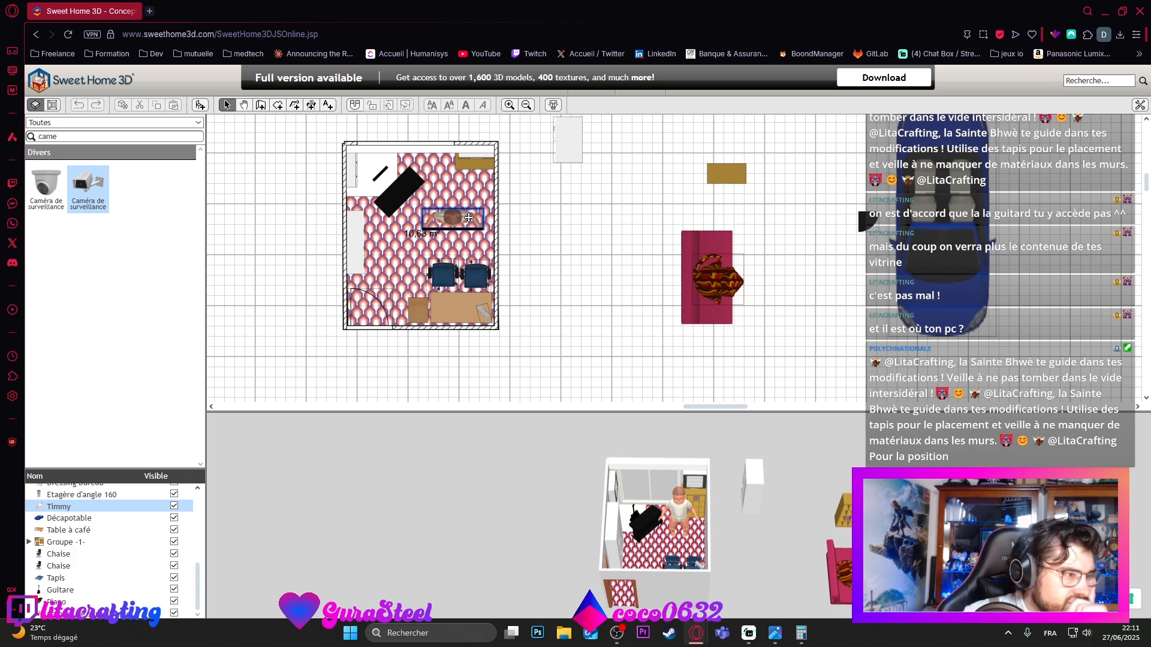
Step: Search the furniture catalogue for "ordin" and place a Tour PC on the small table beside the desk
{"action": "left_click_drag", "start_coordinate": [419, 310], "coordinate": [541, 298]}
{"action": "key", "text": "ctrl+z"}
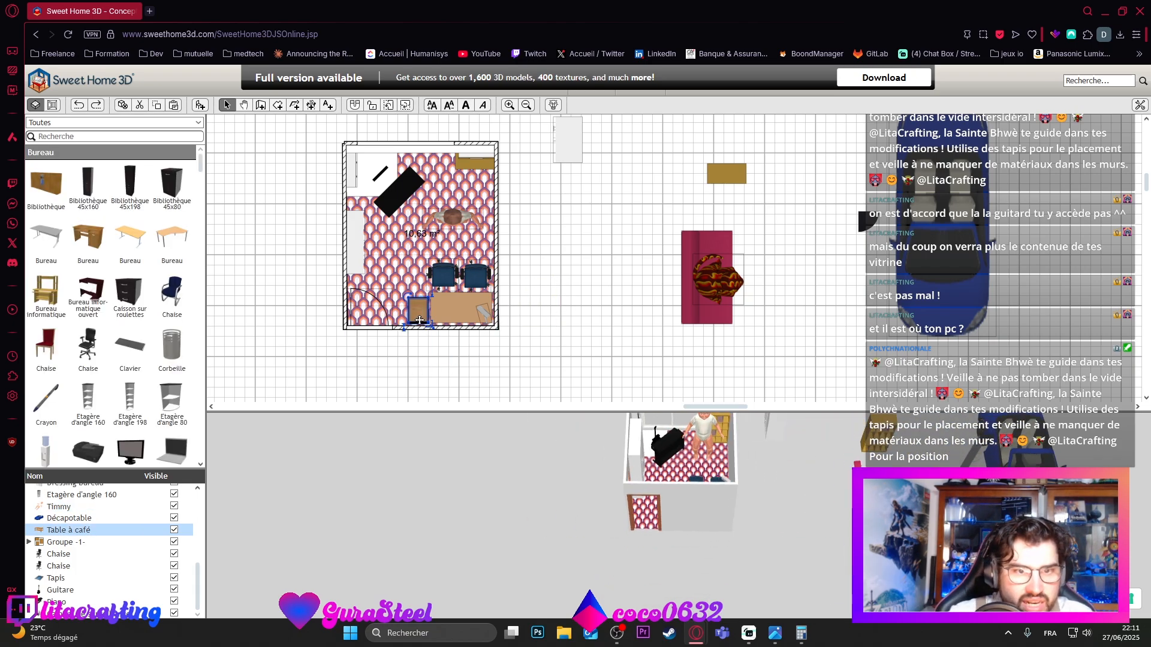
{"action": "left_click", "coordinate": [86, 136]}
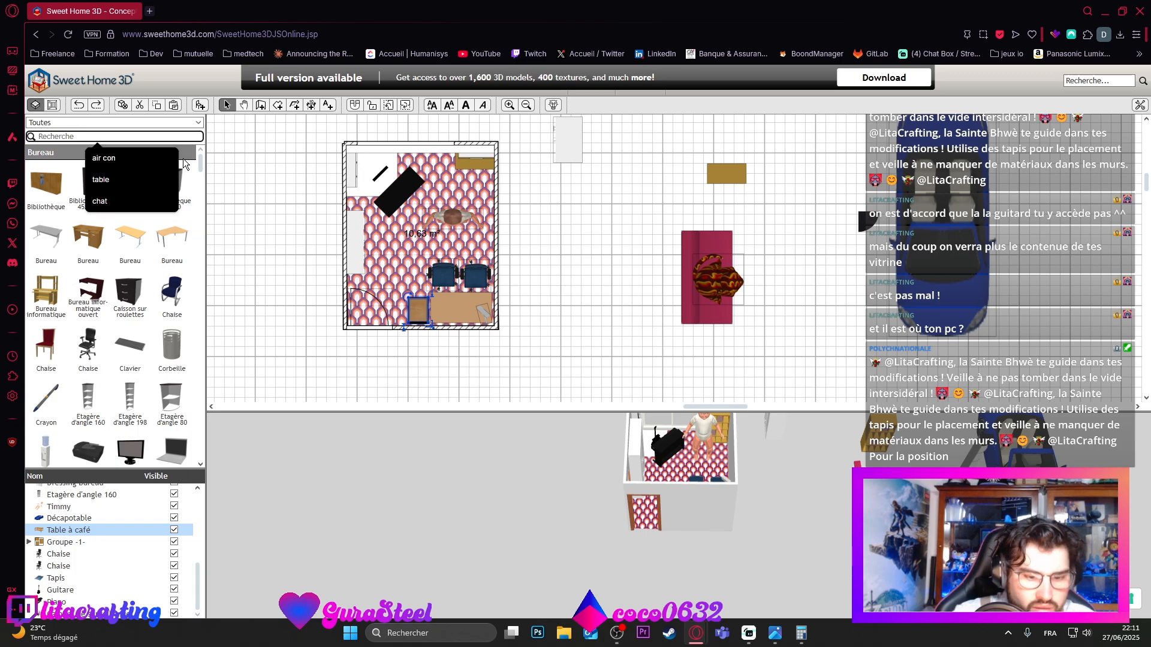
{"action": "type", "text": "ordin"}
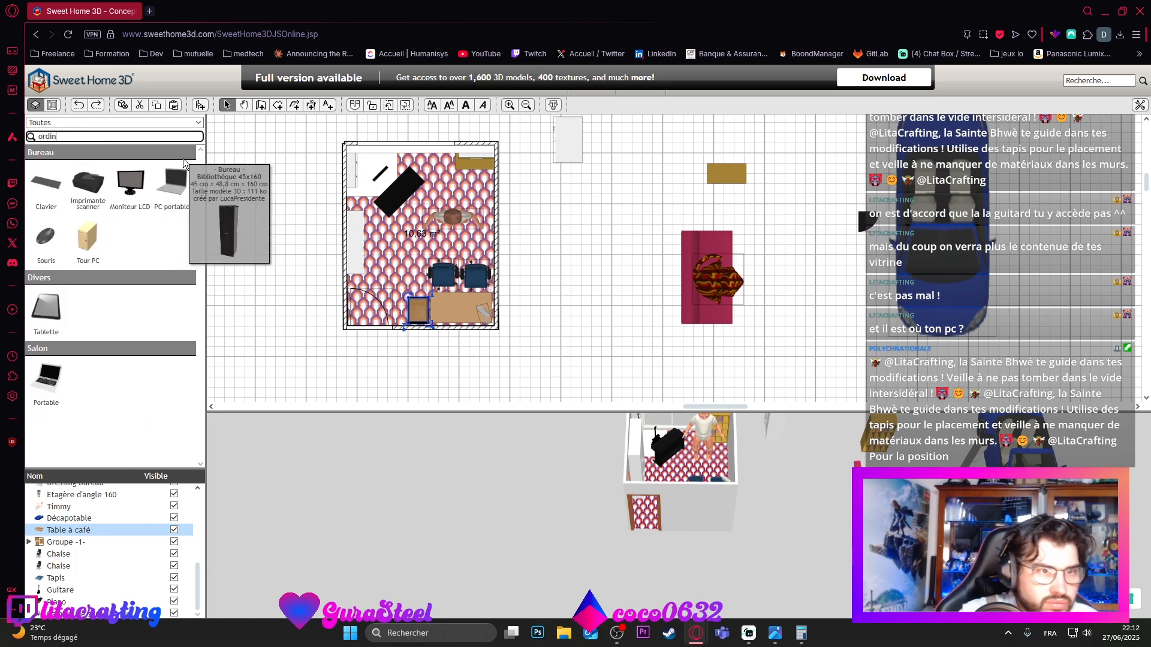
{"action": "left_click", "coordinate": [87, 239]}
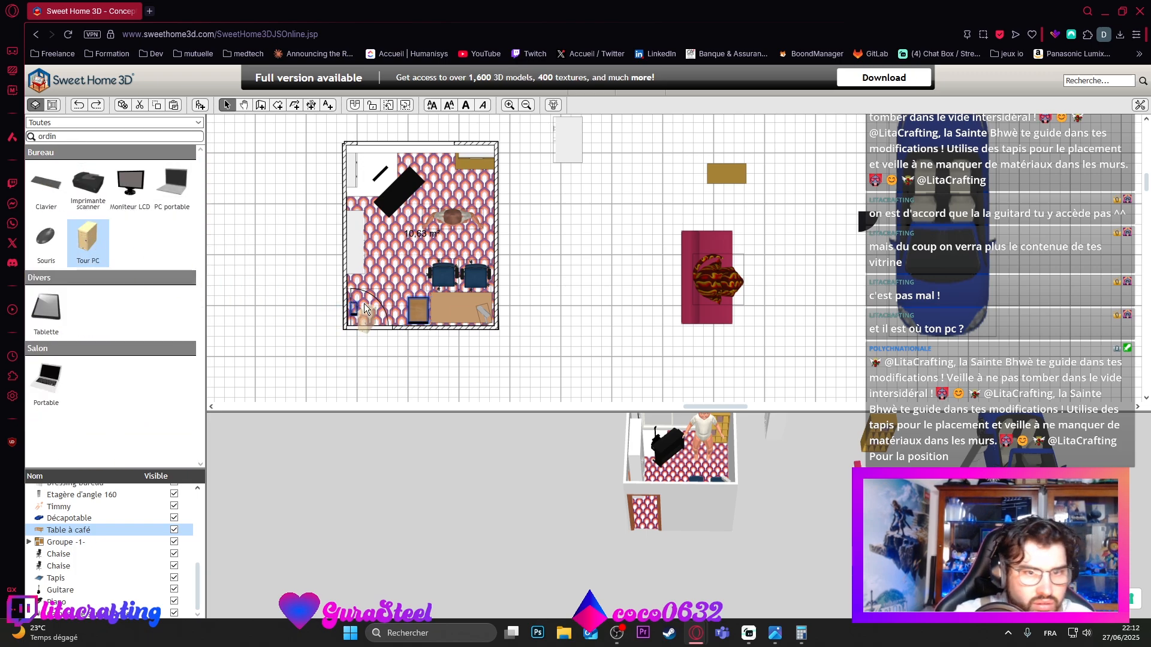
{"action": "mouse_move", "coordinate": [418, 311]}
{"action": "left_mouse_down"}
{"action": "mouse_move", "coordinate": [438, 311]}
{"action": "mouse_move", "coordinate": [426, 322]}
{"action": "left_mouse_up"}
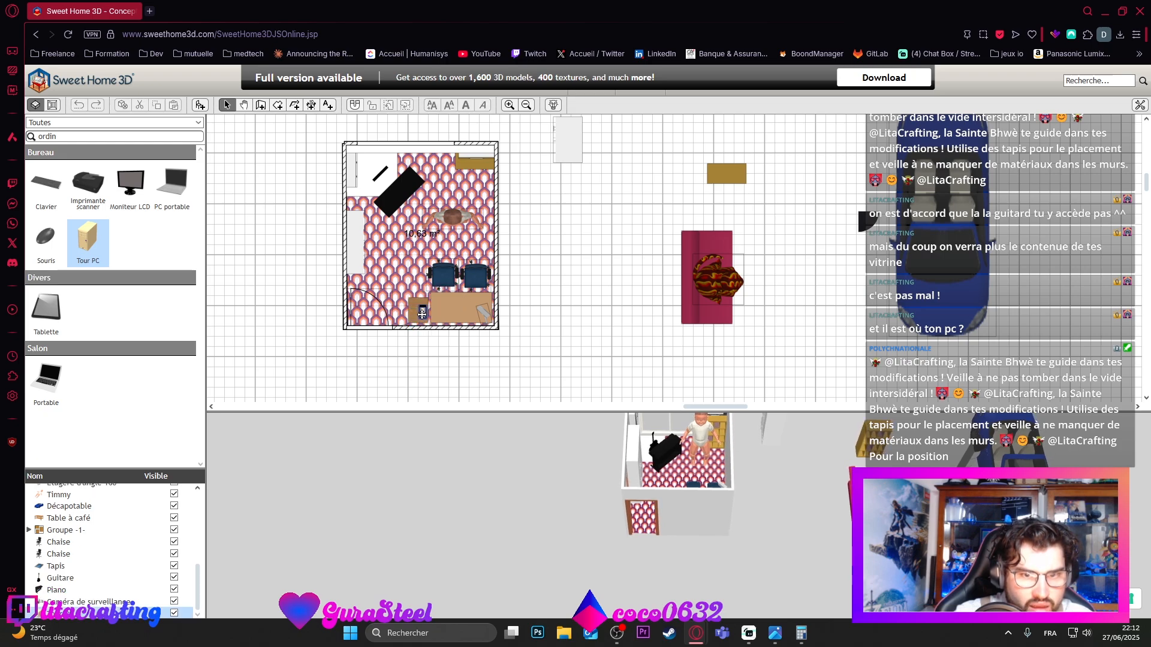
{"action": "mouse_move", "coordinate": [676, 508]}
{"action": "left_mouse_down"}
{"action": "mouse_move", "coordinate": [788, 527]}
{"action": "mouse_move", "coordinate": [720, 544]}
{"action": "mouse_move", "coordinate": [729, 560]}
{"action": "mouse_move", "coordinate": [686, 527]}
{"action": "left_mouse_up"}
{"action": "scroll", "coordinate": [687, 532], "scroll_direction": "up", "scroll_amount": 5}
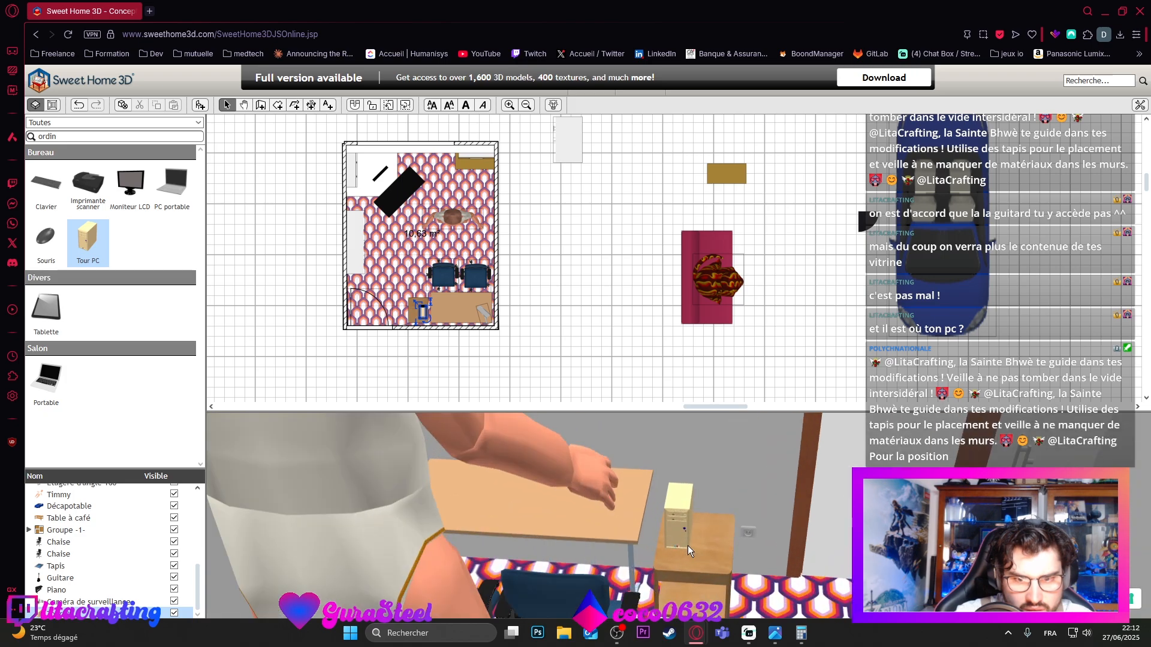
{"action": "scroll", "coordinate": [686, 526], "scroll_direction": "down", "scroll_amount": 8}
{"action": "left_click_drag", "start_coordinate": [730, 534], "coordinate": [588, 533]}
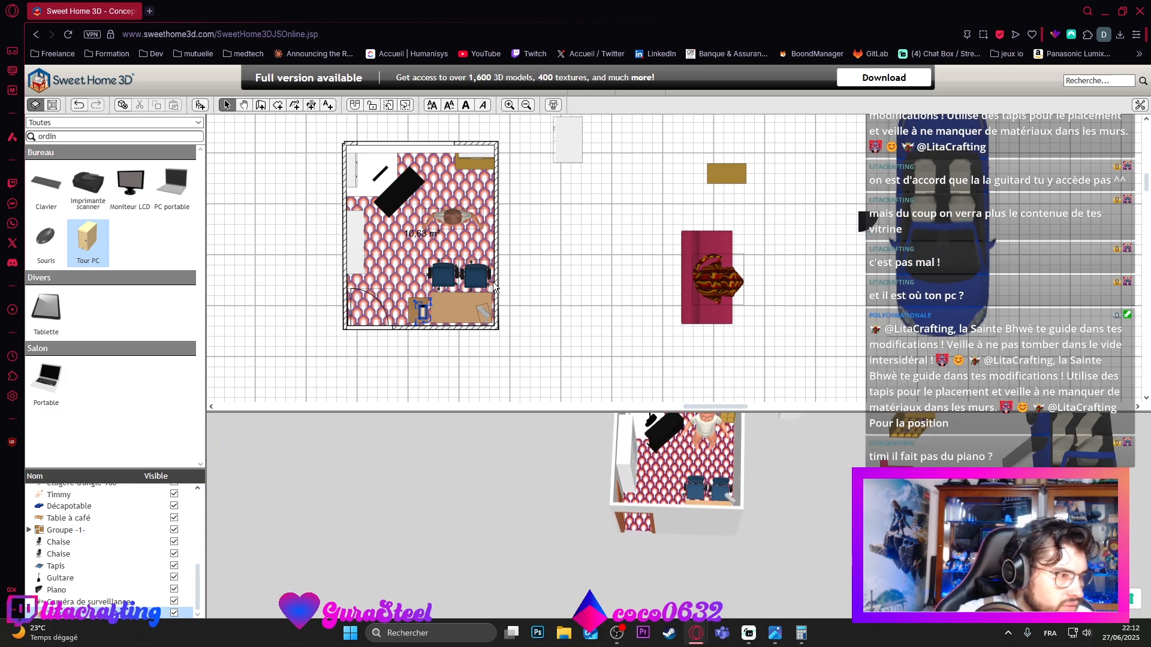
Step: Move Timmy into the corner behind the piano and rotate the figure to 315° so it lines up with the instrument
{"action": "left_click", "coordinate": [448, 210]}
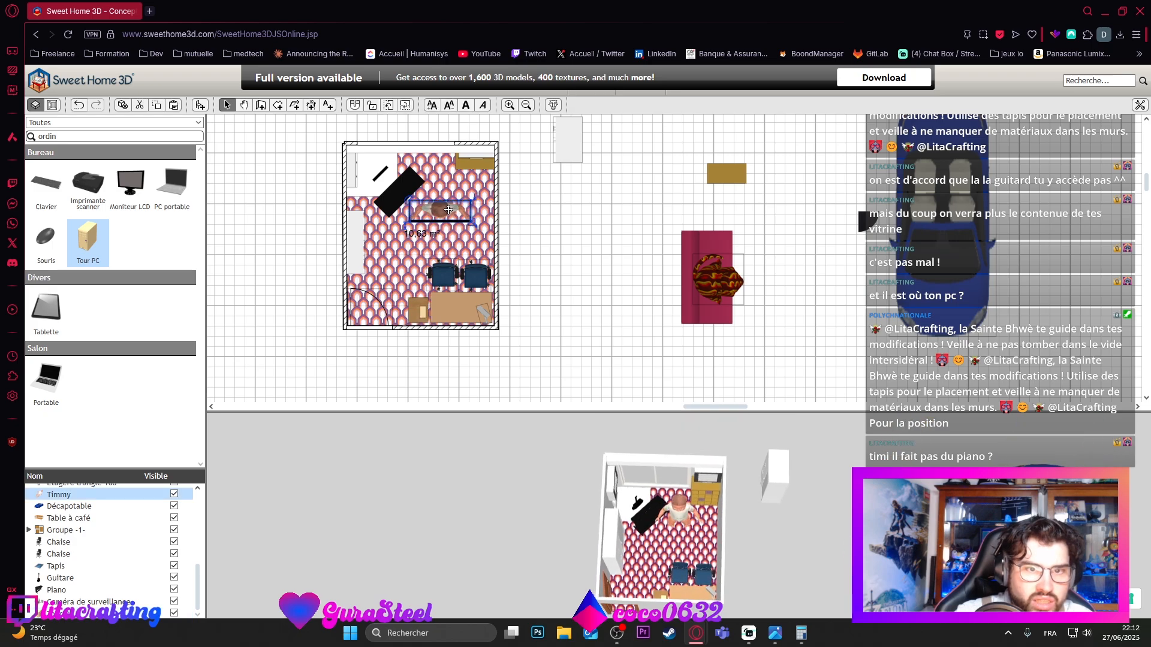
{"action": "left_click_drag", "start_coordinate": [414, 208], "coordinate": [378, 174]}
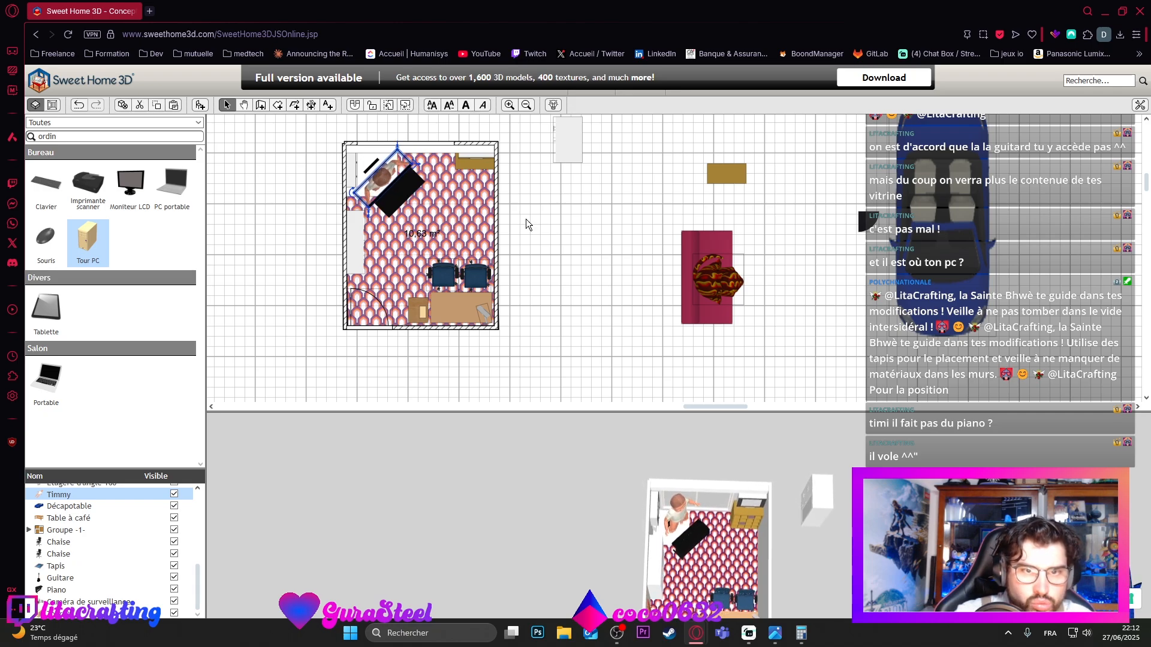
{"action": "left_click", "coordinate": [602, 322]}
{"action": "left_click_drag", "start_coordinate": [607, 565], "coordinate": [548, 562]}
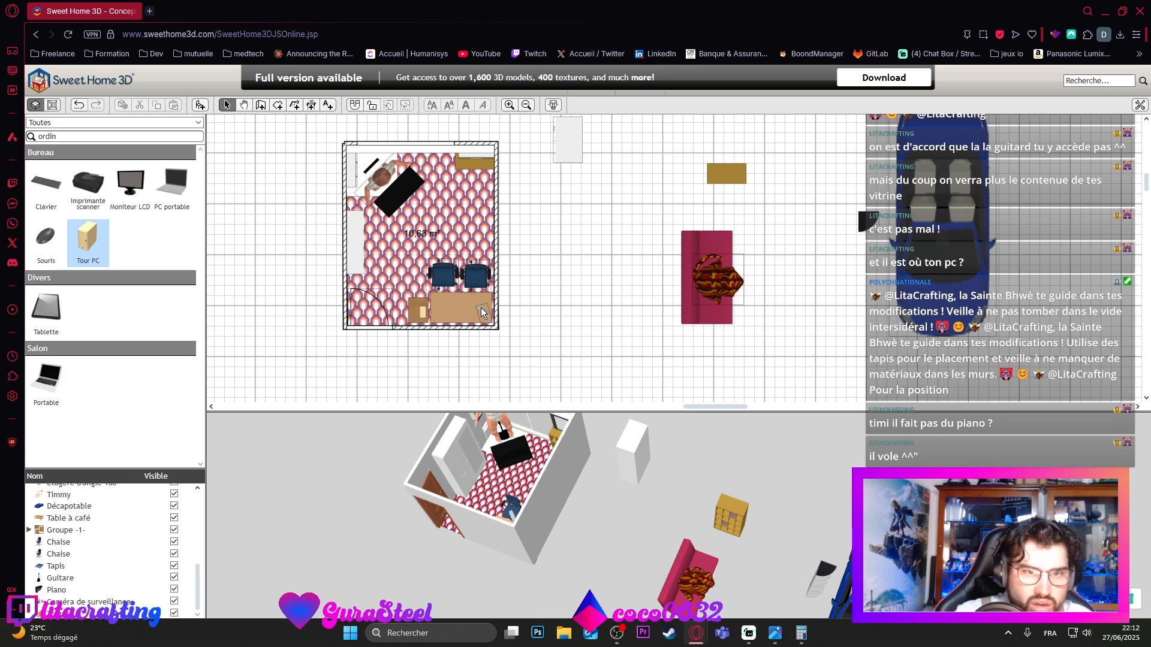
{"action": "left_click_drag", "start_coordinate": [505, 476], "coordinate": [377, 571]}
{"action": "left_click", "coordinate": [441, 226]}
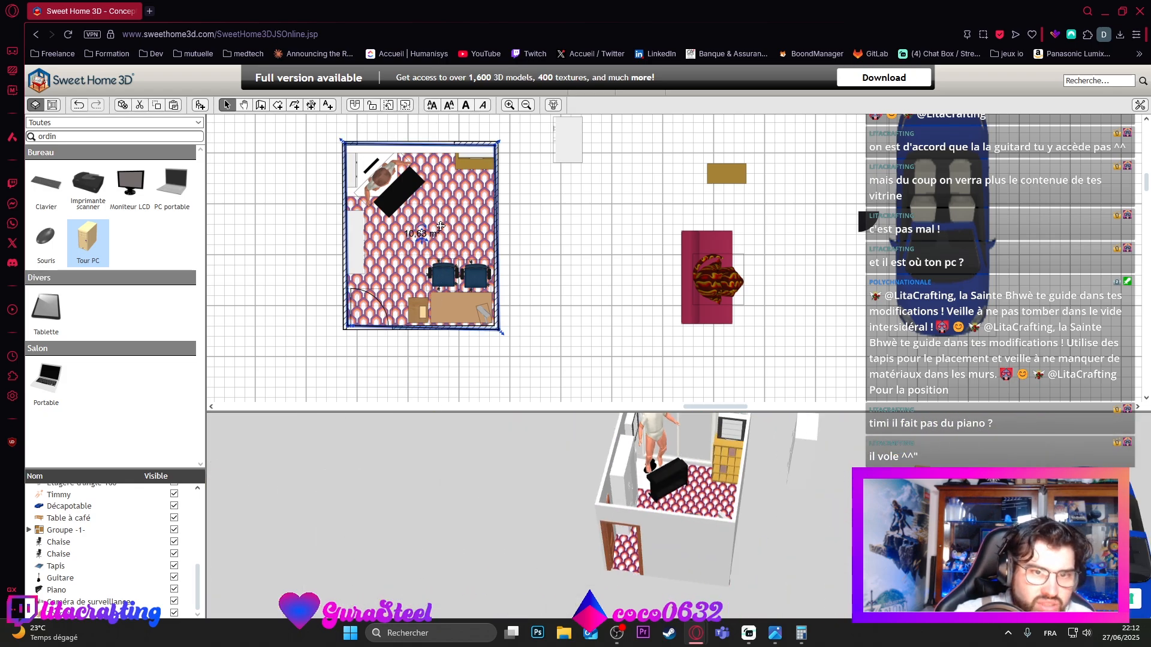
{"action": "left_click_drag", "start_coordinate": [654, 462], "coordinate": [632, 474]}
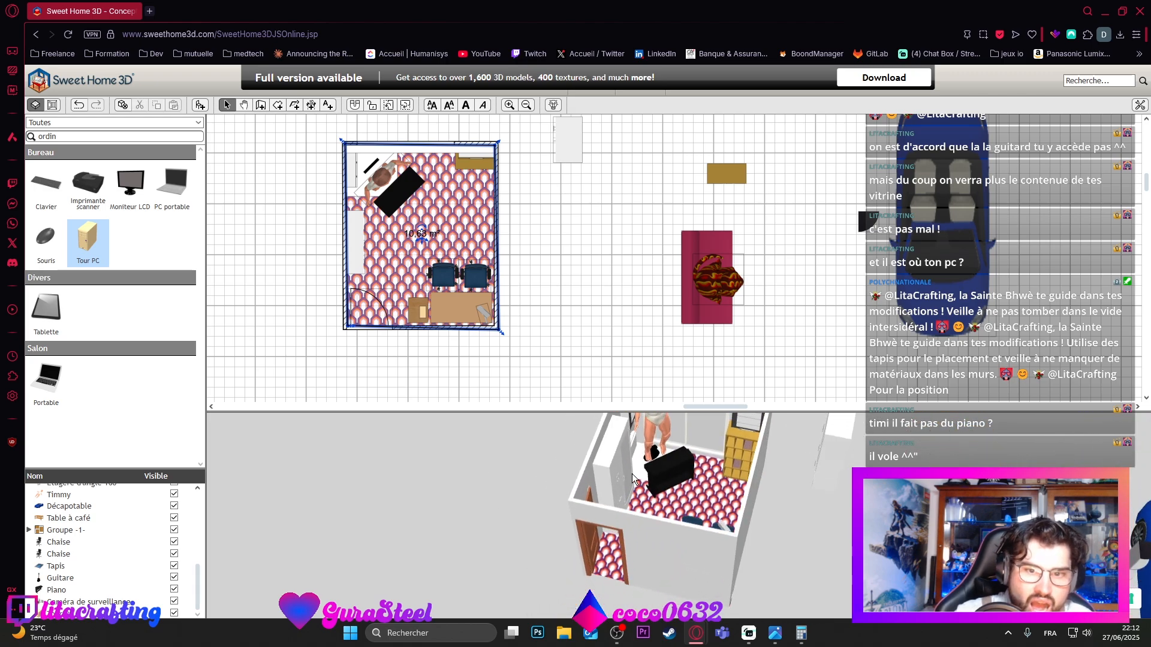
Step: Lower Timmy's elevation so the figure no longer floats behind the piano
{"action": "double_click", "coordinate": [381, 172]}
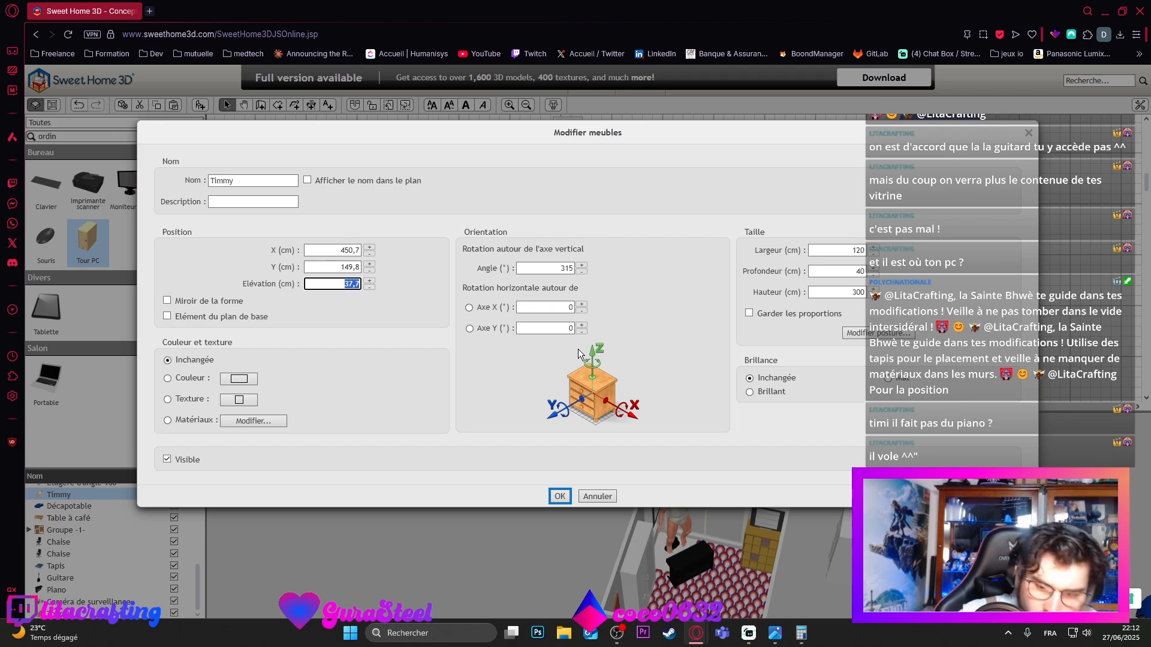
{"action": "left_click", "coordinate": [567, 495]}
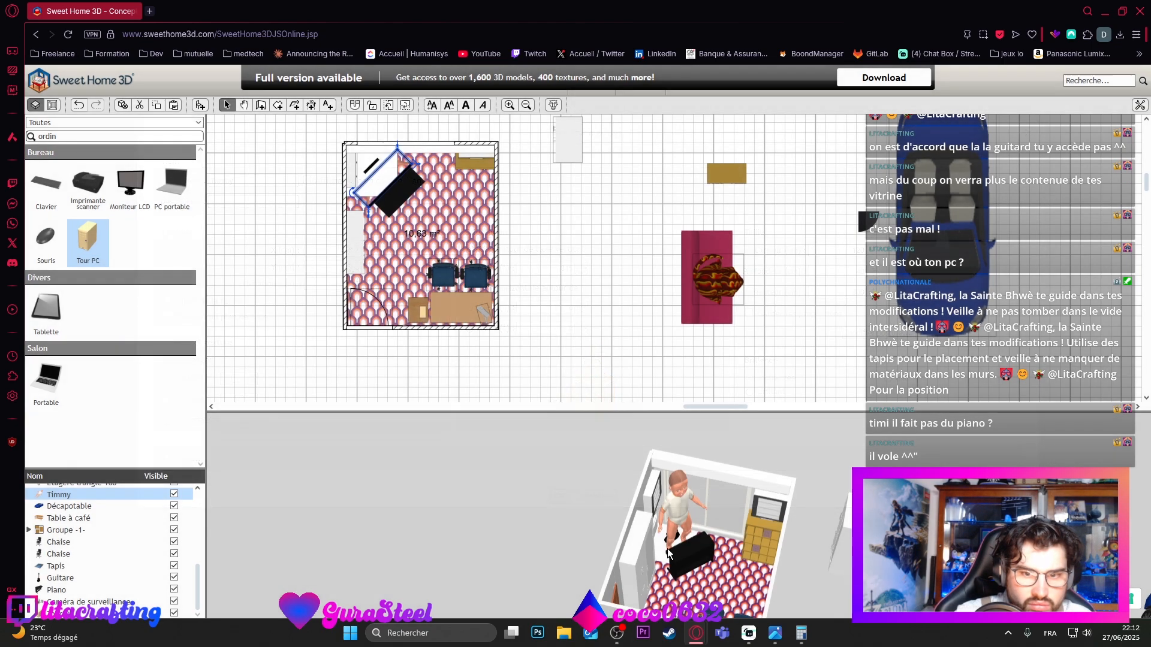
{"action": "left_click_drag", "start_coordinate": [634, 561], "coordinate": [850, 495]}
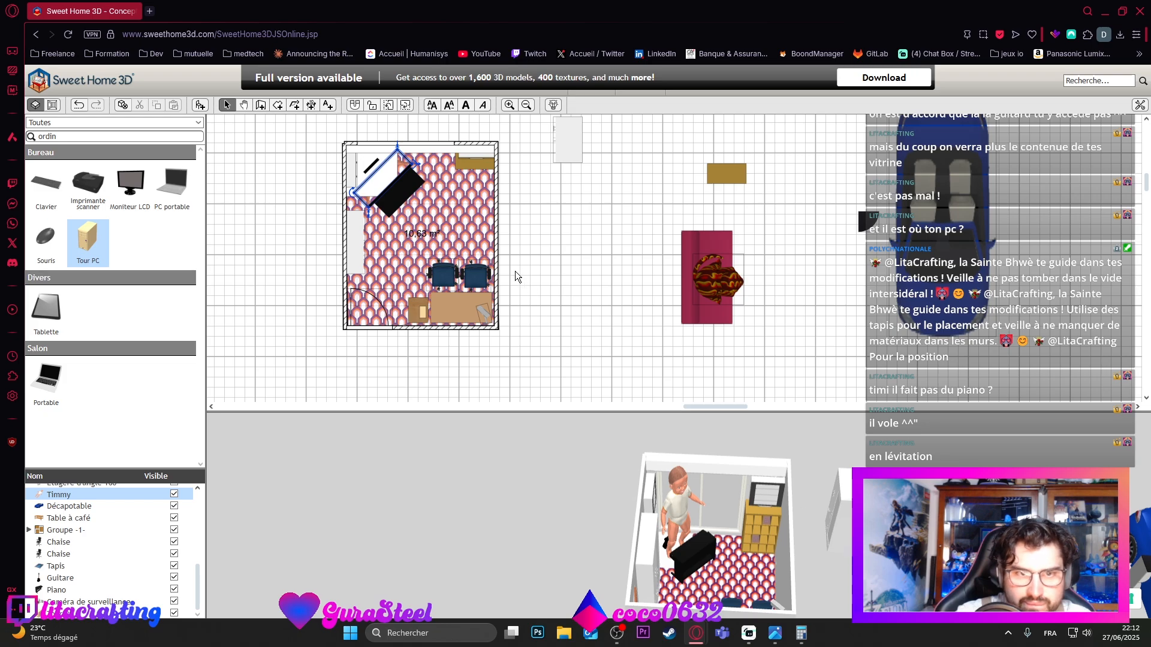
Step: Ungroup the Clic-clac and Tiplouf, and place Tiplouf in the room between piano and right wall, given a quarter turn toward the desk
{"action": "right_click", "coordinate": [722, 277]}
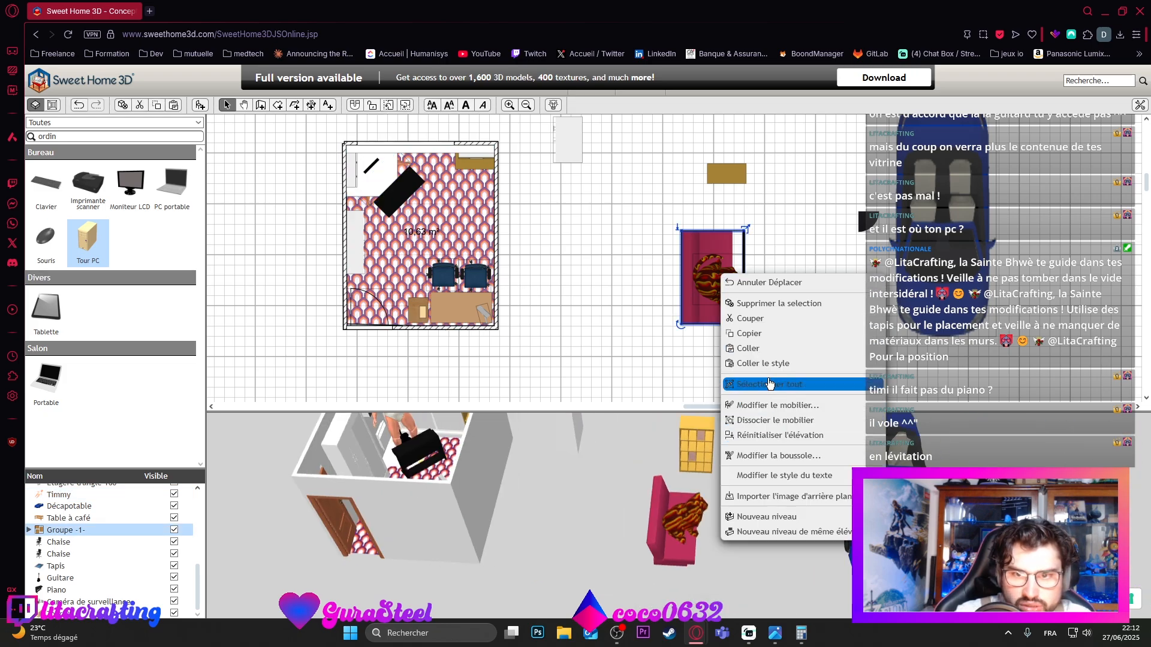
{"action": "left_click", "coordinate": [770, 421]}
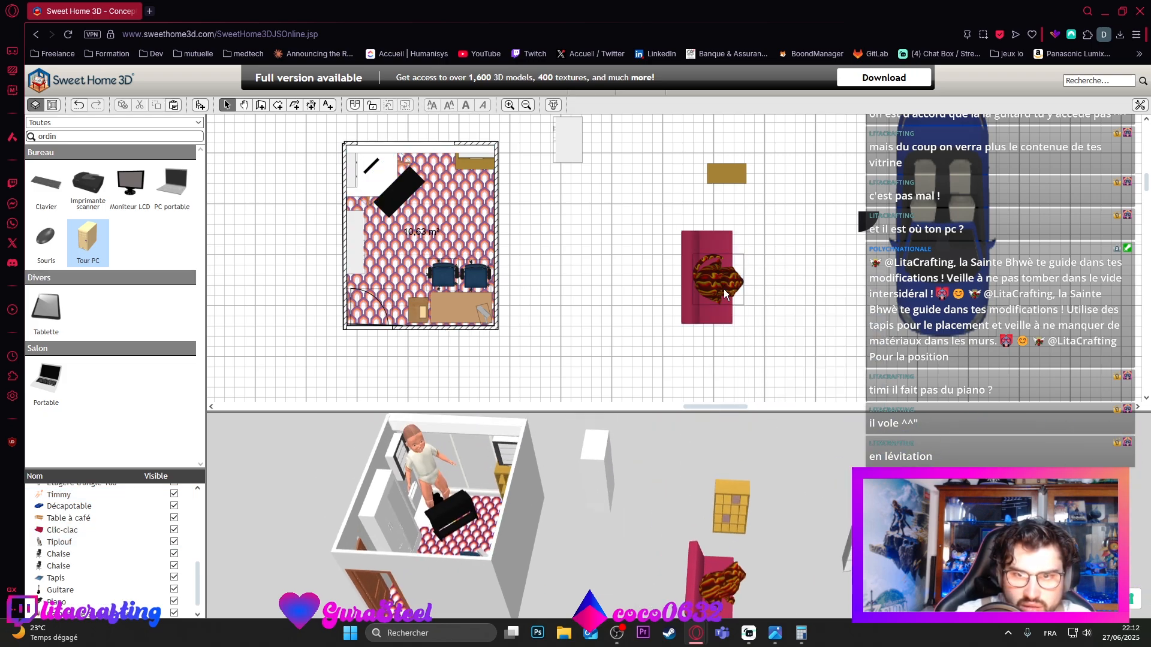
{"action": "left_click_drag", "start_coordinate": [724, 289], "coordinate": [463, 226]}
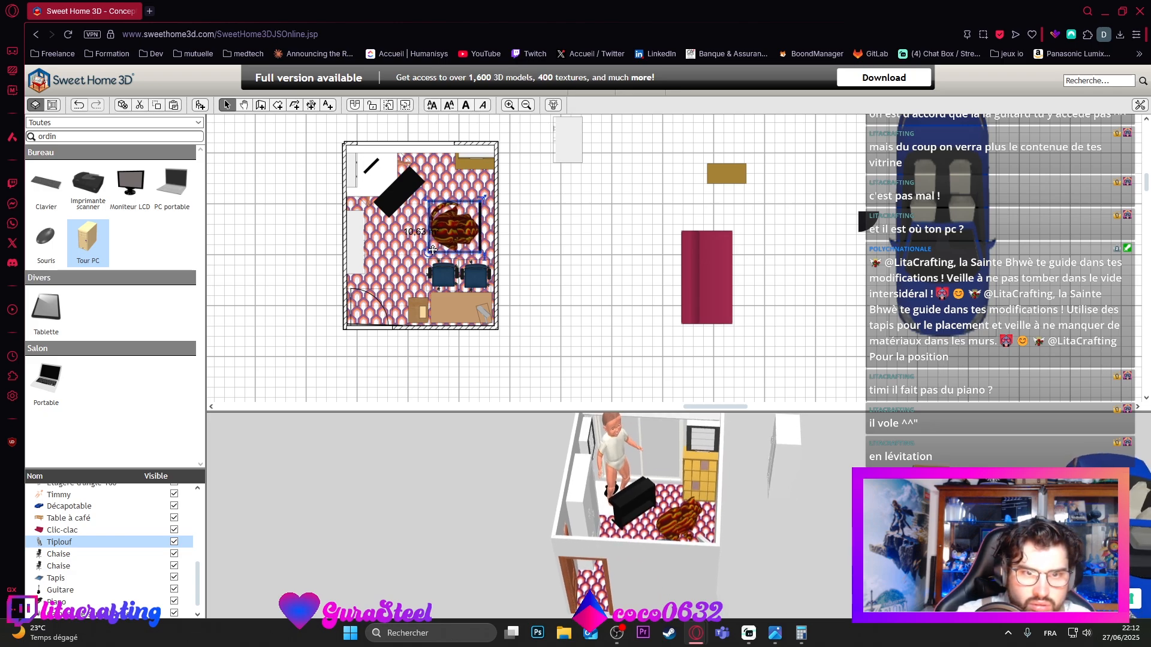
{"action": "left_click_drag", "start_coordinate": [428, 254], "coordinate": [457, 220]}
Step: Examine the room with Timmy and Tiplouf in 3D from several angles, including the desk camera's side
{"action": "left_click_drag", "start_coordinate": [701, 563], "coordinate": [754, 546]}
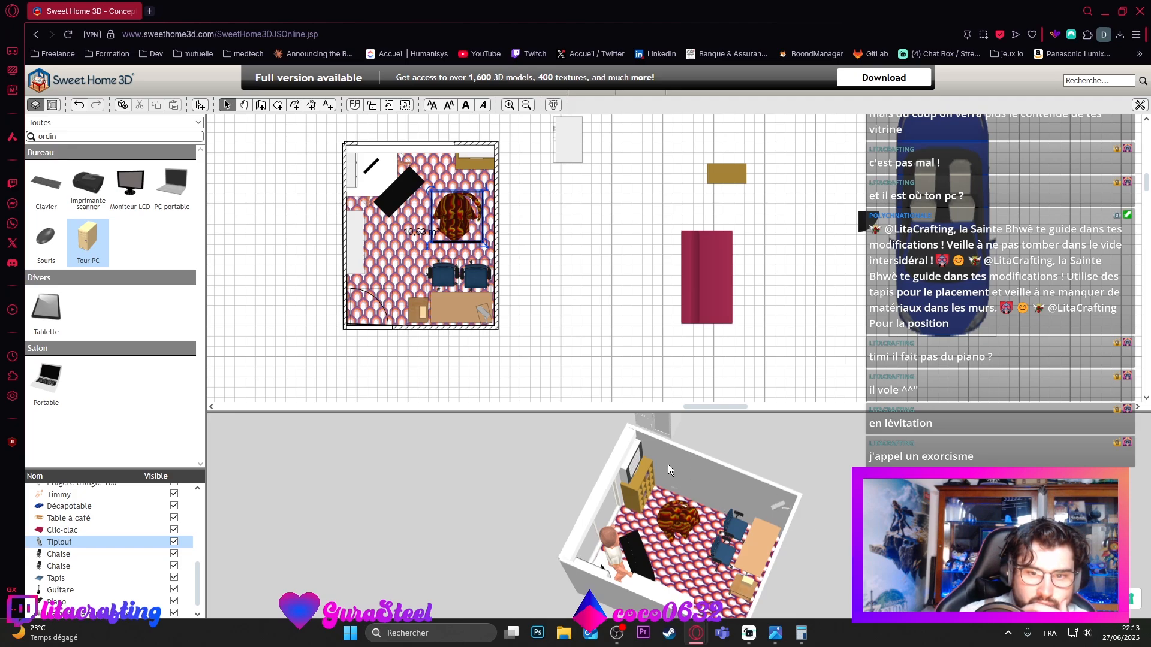
{"action": "left_click_drag", "start_coordinate": [762, 498], "coordinate": [793, 498]}
{"action": "left_click_drag", "start_coordinate": [712, 562], "coordinate": [844, 549]}
{"action": "left_click_drag", "start_coordinate": [680, 460], "coordinate": [697, 459]}
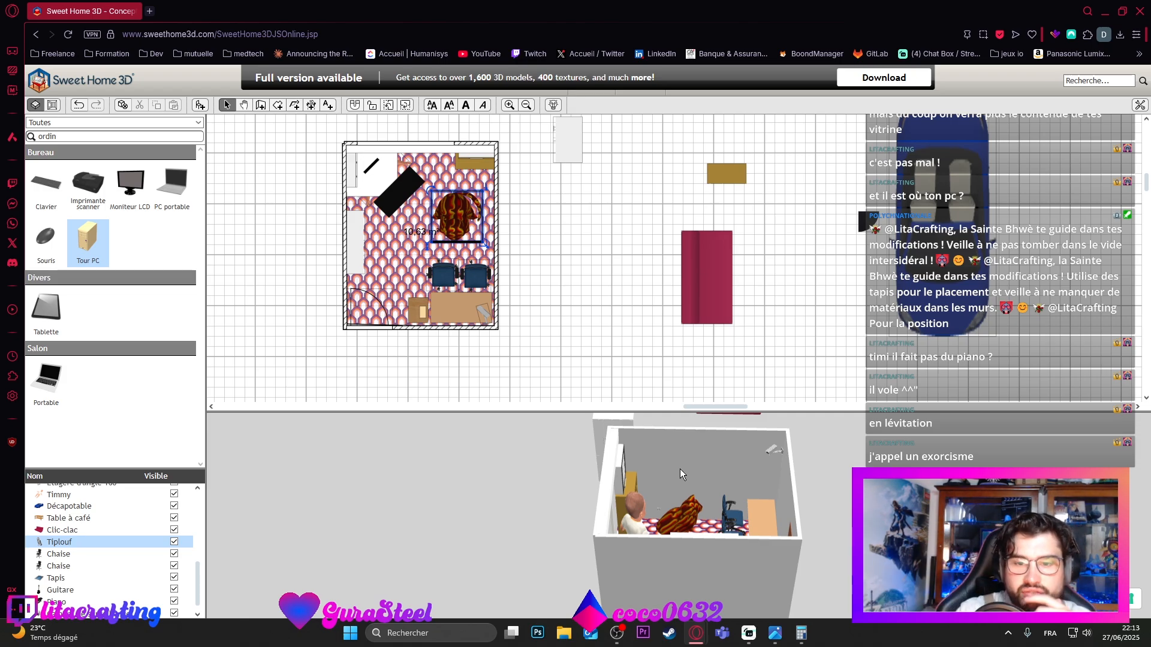
{"action": "left_click_drag", "start_coordinate": [729, 548], "coordinate": [857, 528]}
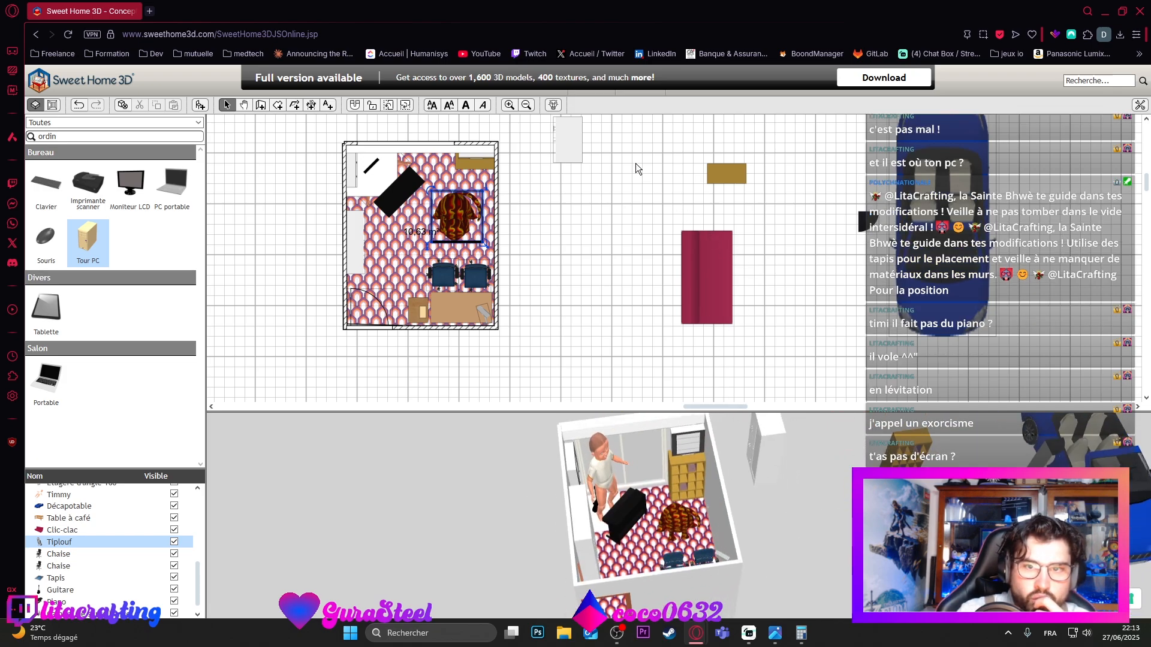
Step: Move the Clic-clac and the Etagères billy noir shelves, both outside the room, closer to its outer wall
{"action": "left_click_drag", "start_coordinate": [727, 257], "coordinate": [670, 220]}
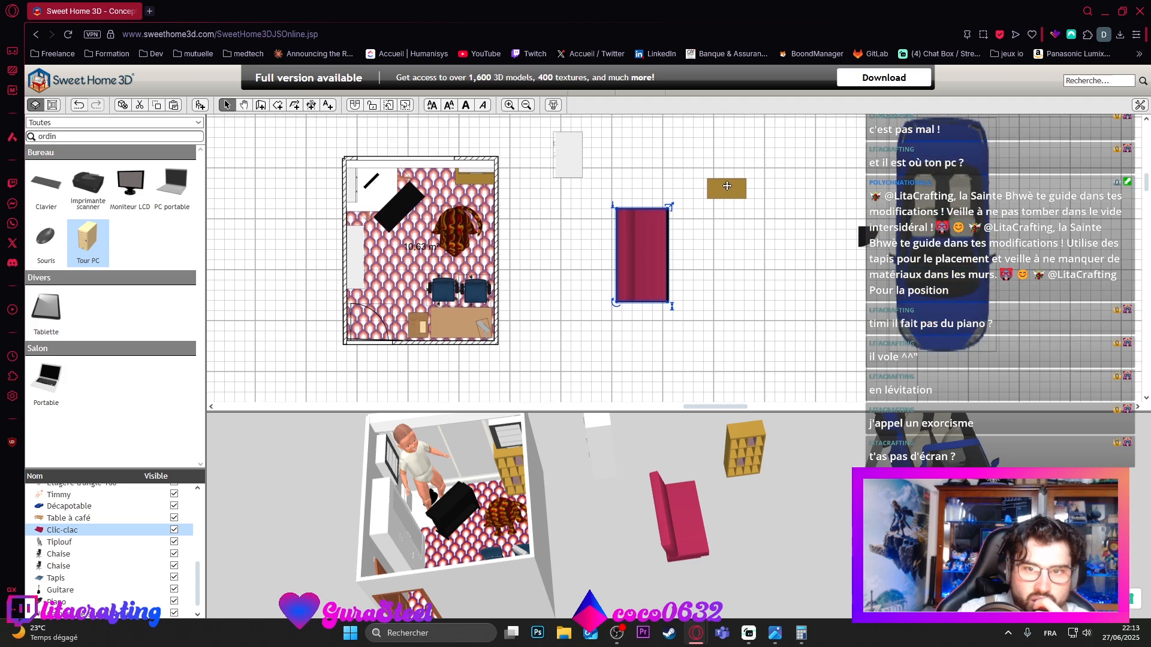
{"action": "left_click_drag", "start_coordinate": [726, 187], "coordinate": [562, 249]}
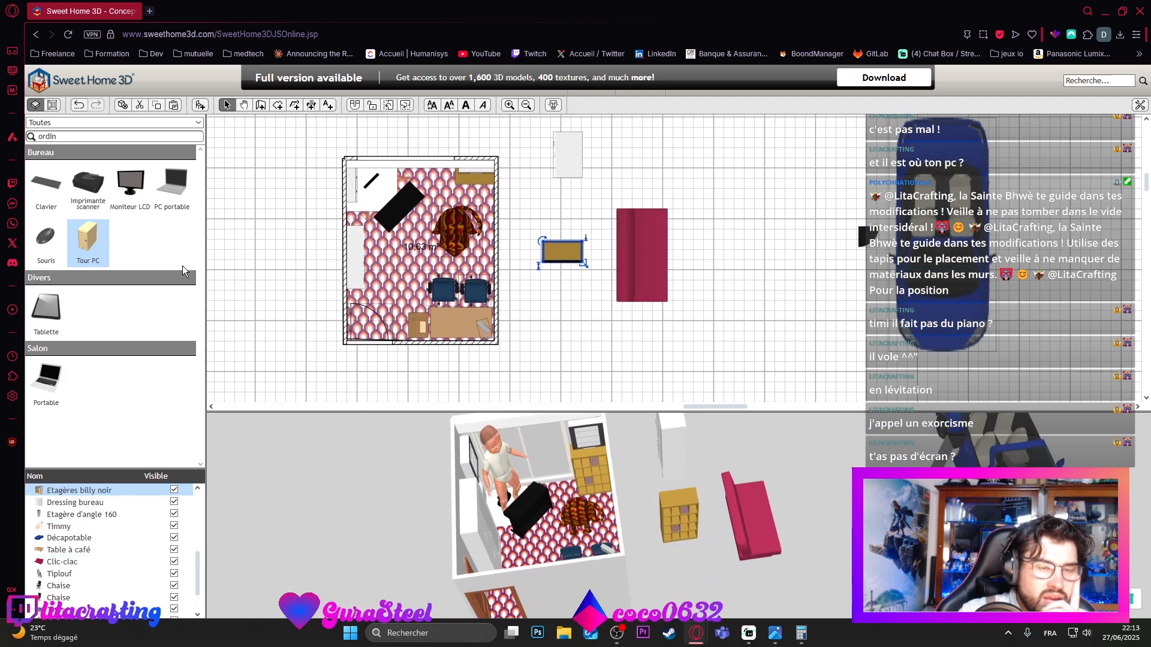
Step: Place an LCD monitor on the desk facing the chairs and shift it toward the wall behind the desk
{"action": "left_click_drag", "start_coordinate": [130, 186], "coordinate": [475, 323]}
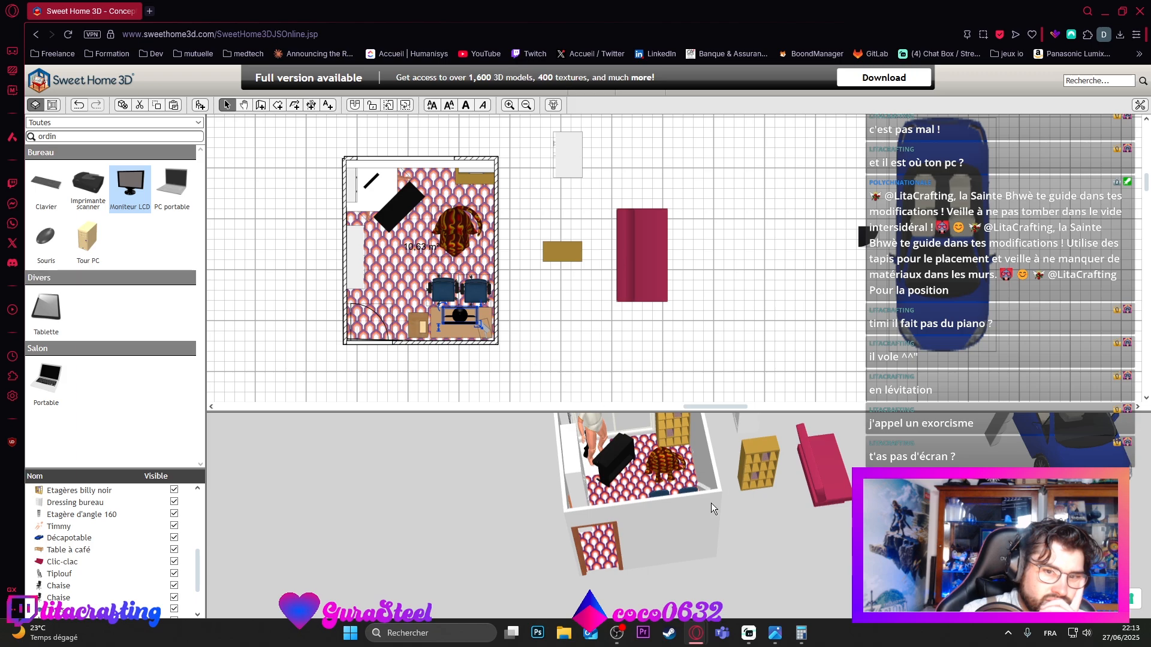
{"action": "left_click_drag", "start_coordinate": [713, 508], "coordinate": [812, 503]}
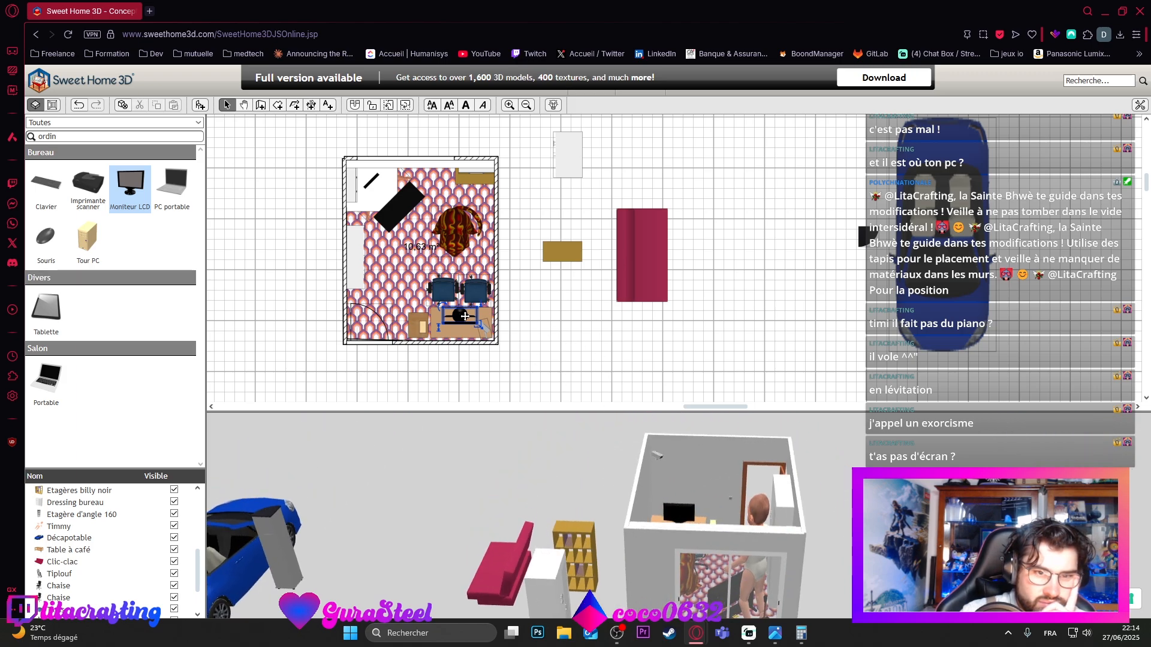
{"action": "left_click_drag", "start_coordinate": [445, 307], "coordinate": [465, 329]}
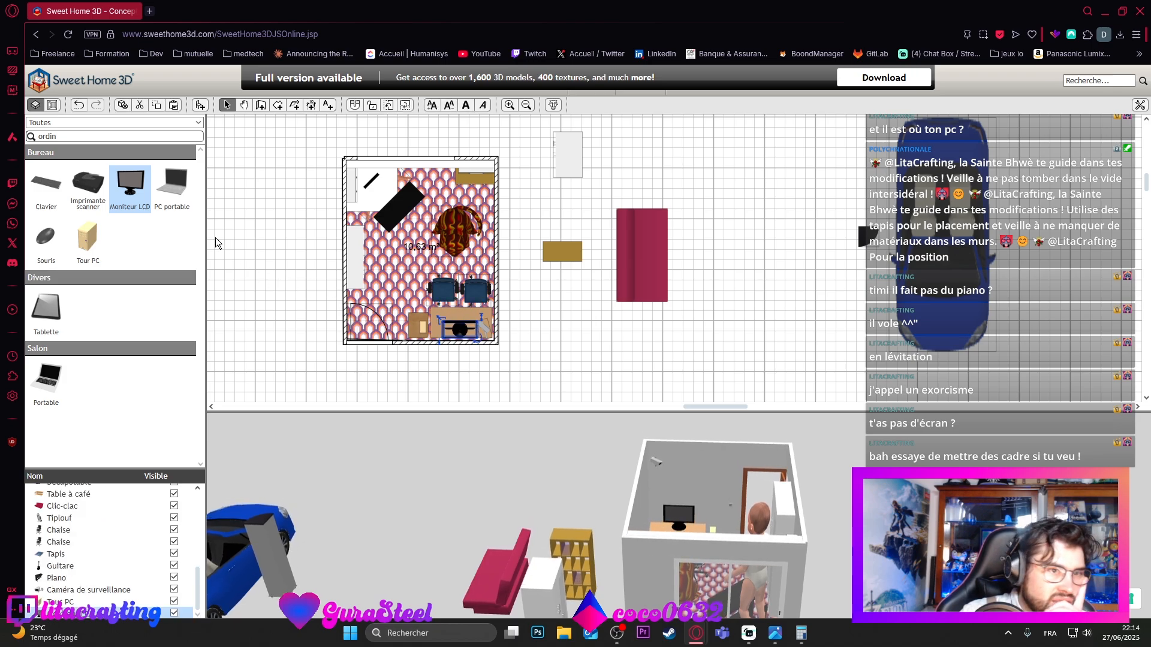
Step: Add two more LCD monitors on the desk, flanking the first one and rotated to 210° and 135°
{"action": "left_click_drag", "start_coordinate": [126, 192], "coordinate": [454, 301]}
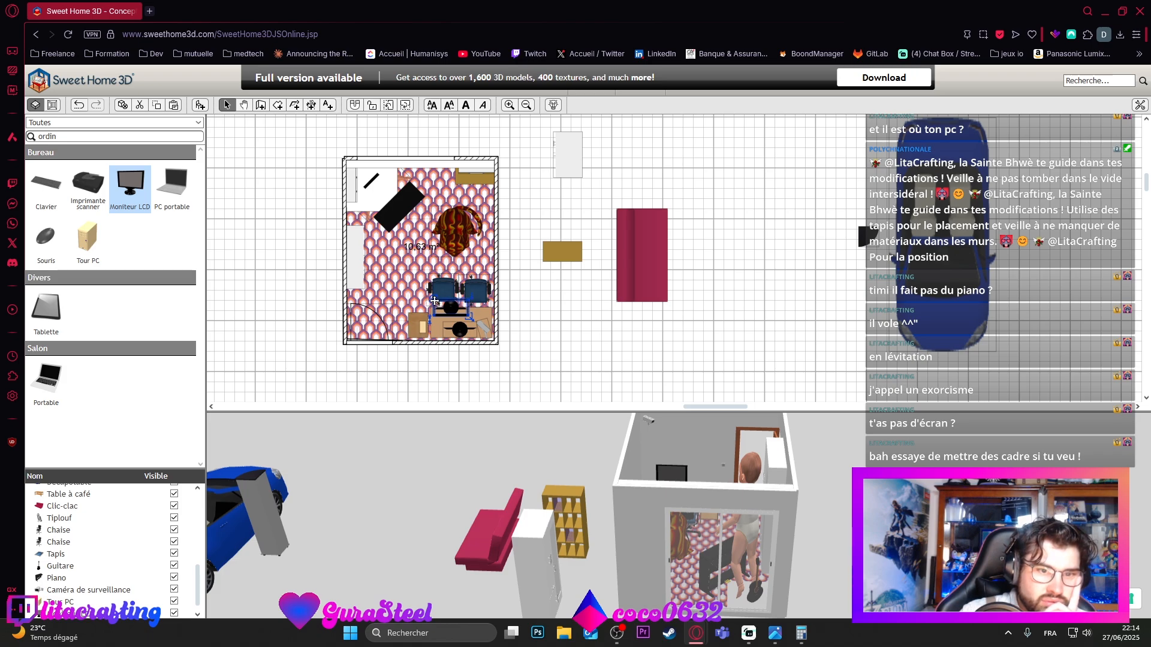
{"action": "left_click_drag", "start_coordinate": [433, 300], "coordinate": [490, 313]}
{"action": "left_click_drag", "start_coordinate": [742, 560], "coordinate": [664, 488]}
{"action": "left_click", "coordinate": [470, 316]}
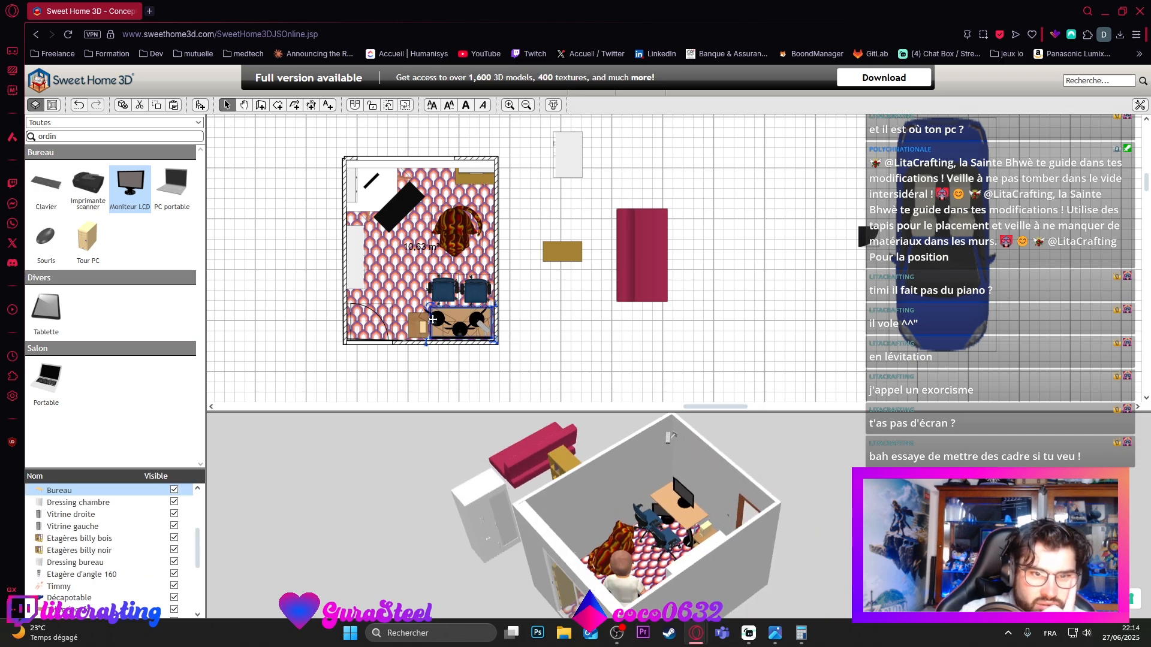
{"action": "left_click_drag", "start_coordinate": [432, 319], "coordinate": [442, 318]}
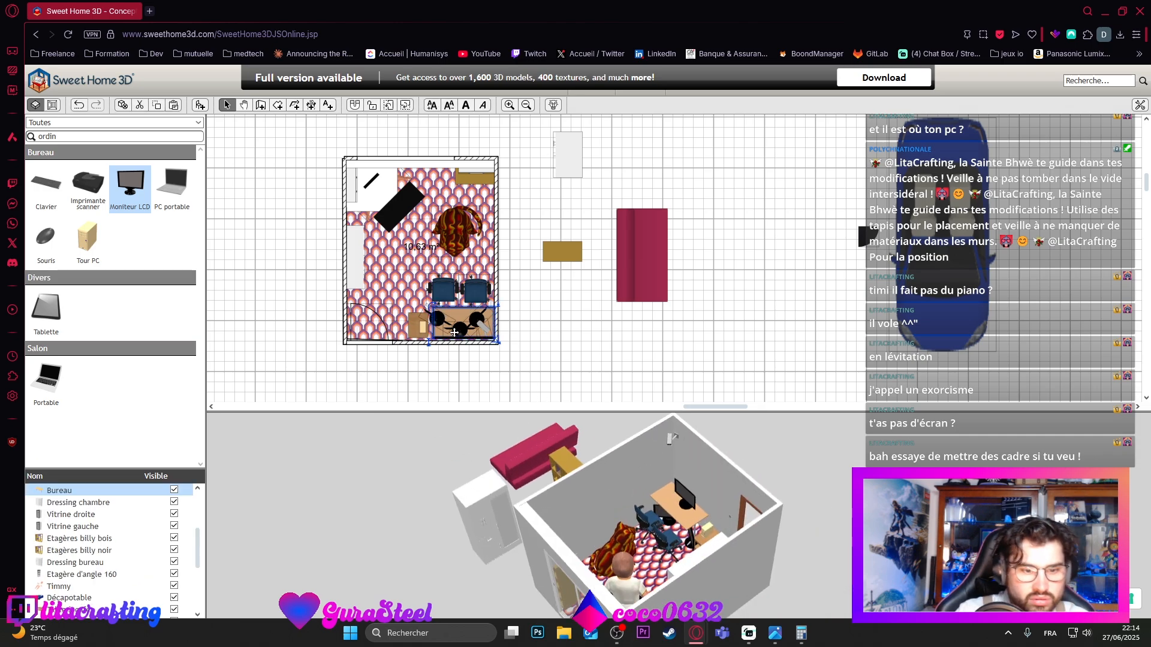
{"action": "key", "text": "ctrl+z"}
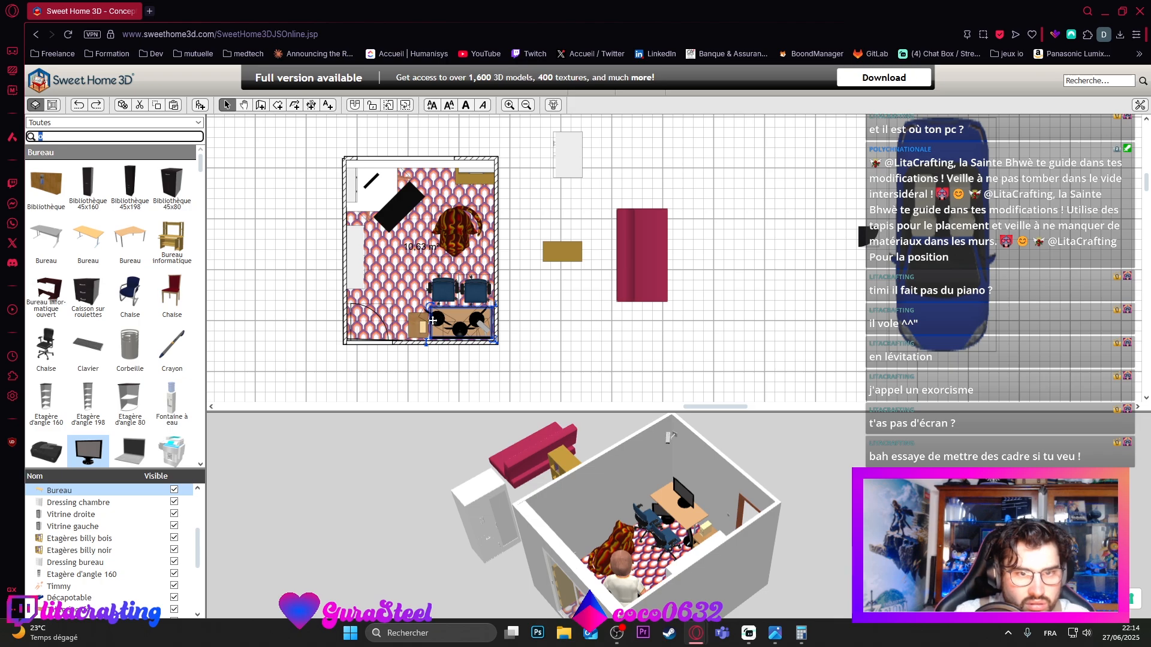
Step: Set the elevation of both angled LCD monitors to 73 cm, the same as the middle monitor on the desk
{"action": "scroll", "coordinate": [180, 522], "scroll_direction": "down", "scroll_amount": 10}
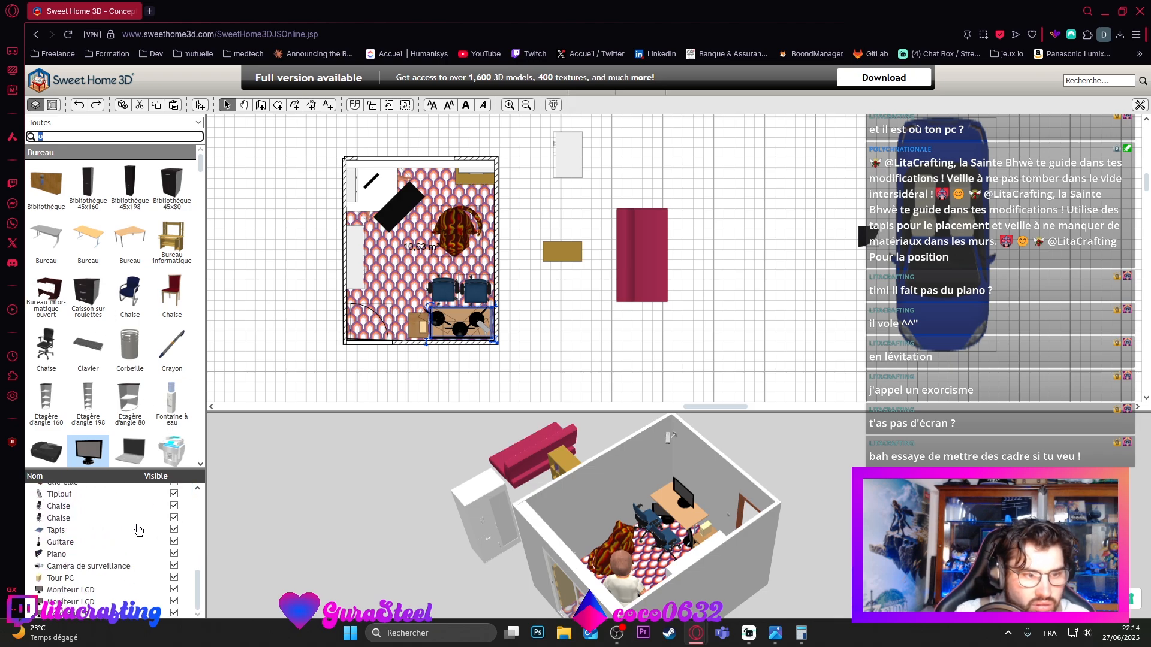
{"action": "left_click", "coordinate": [83, 602]}
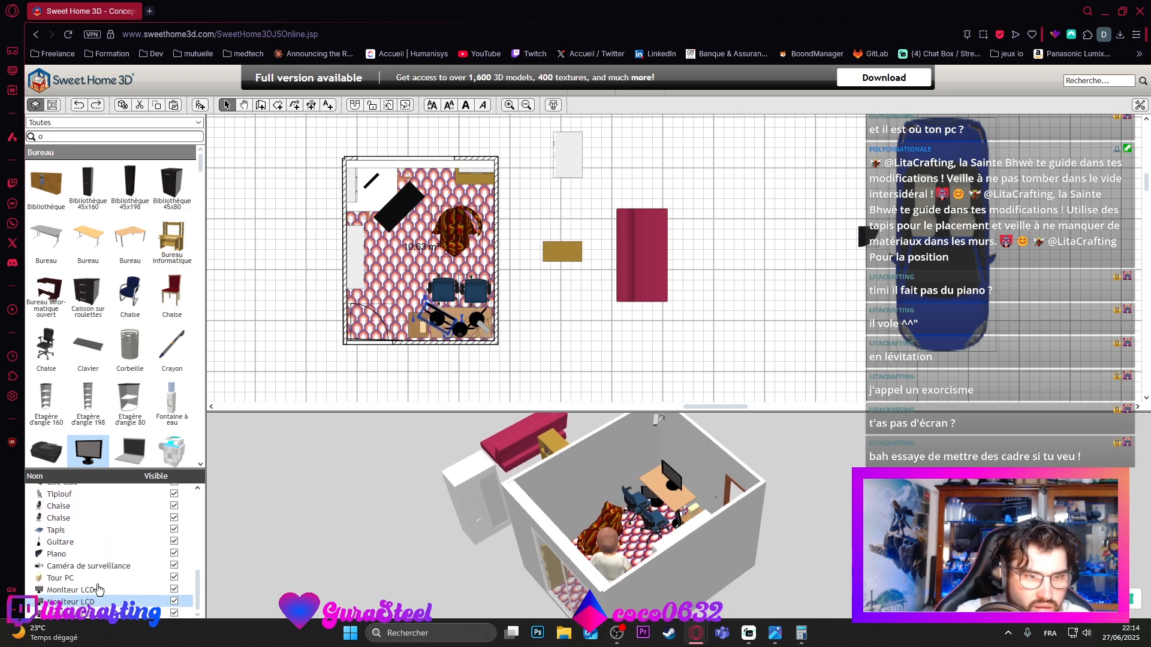
{"action": "double_click", "coordinate": [87, 591]}
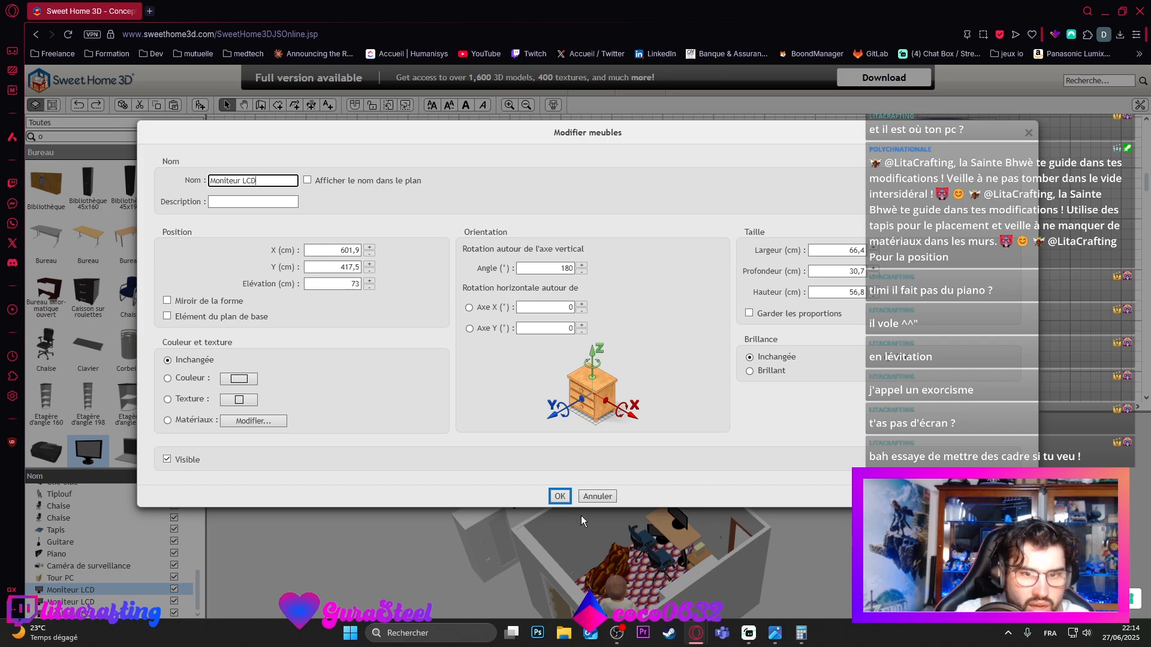
{"action": "left_click", "coordinate": [560, 496]}
{"action": "double_click", "coordinate": [71, 601]}
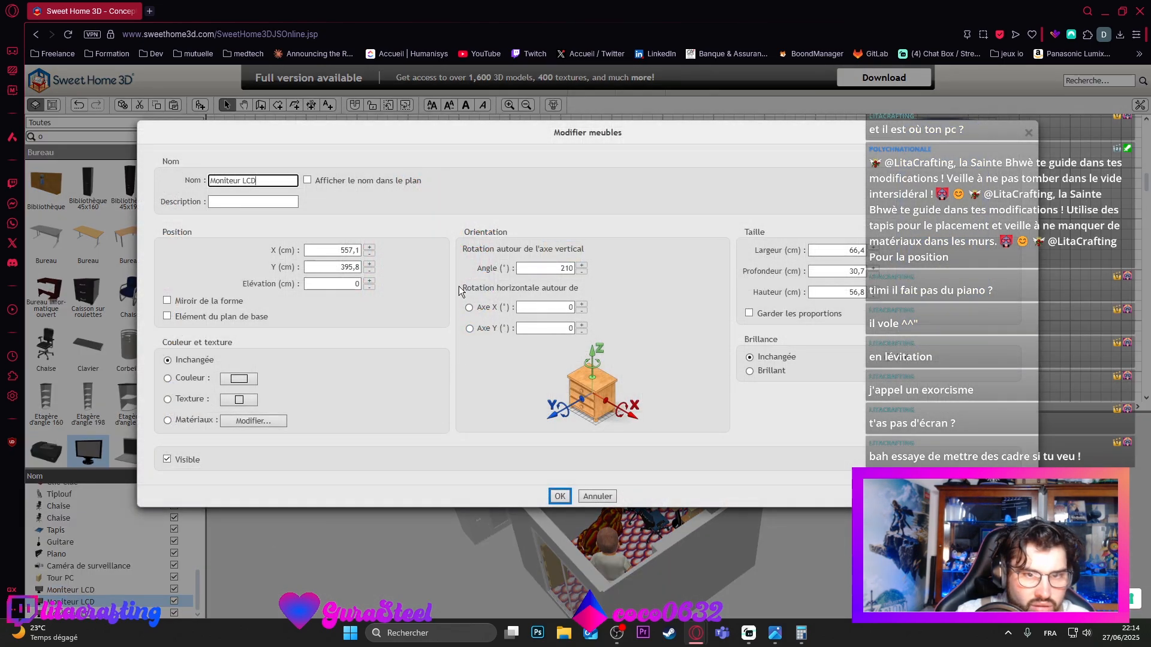
{"action": "left_click", "coordinate": [358, 284]}
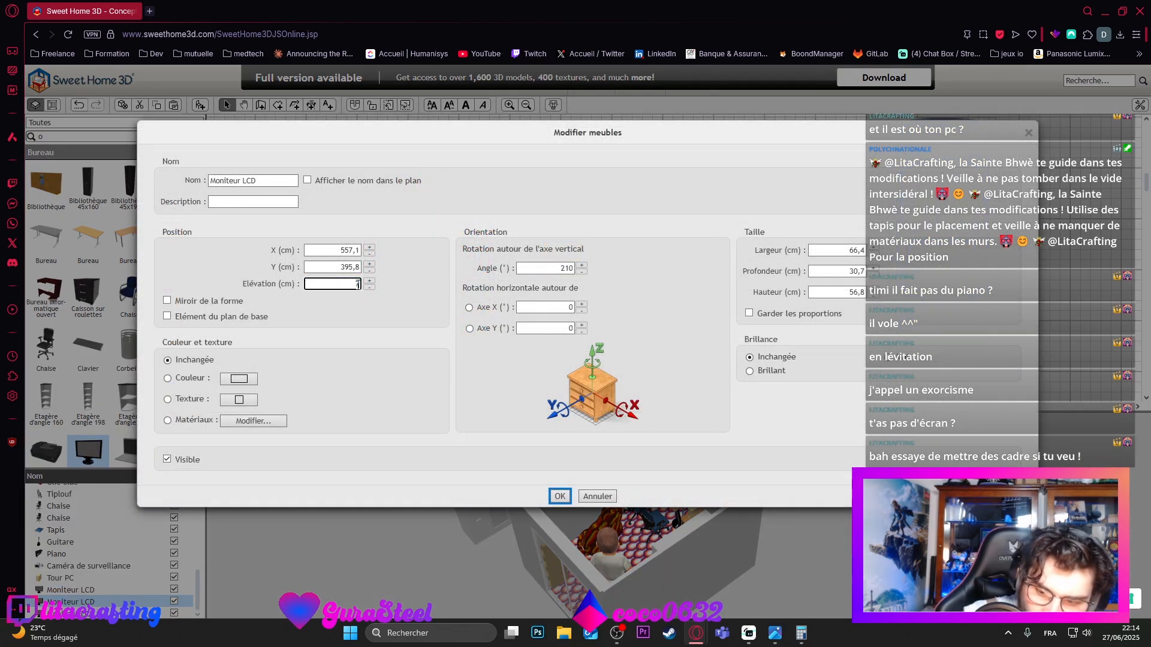
{"action": "left_click", "coordinate": [560, 496]}
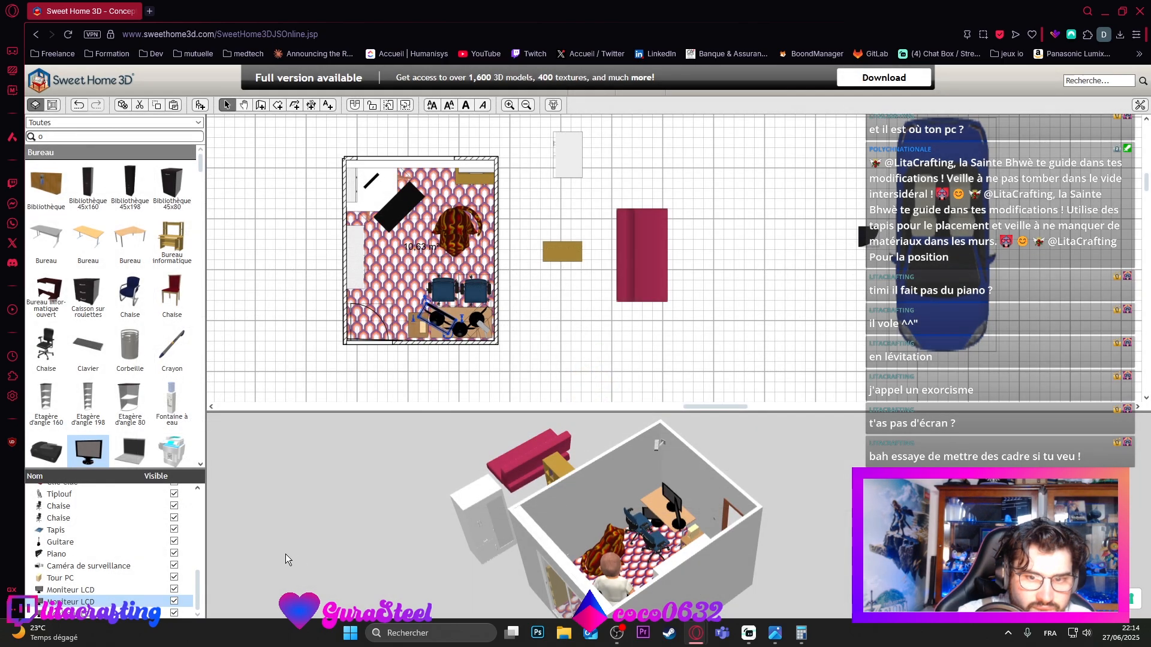
{"action": "double_click", "coordinate": [94, 615]}
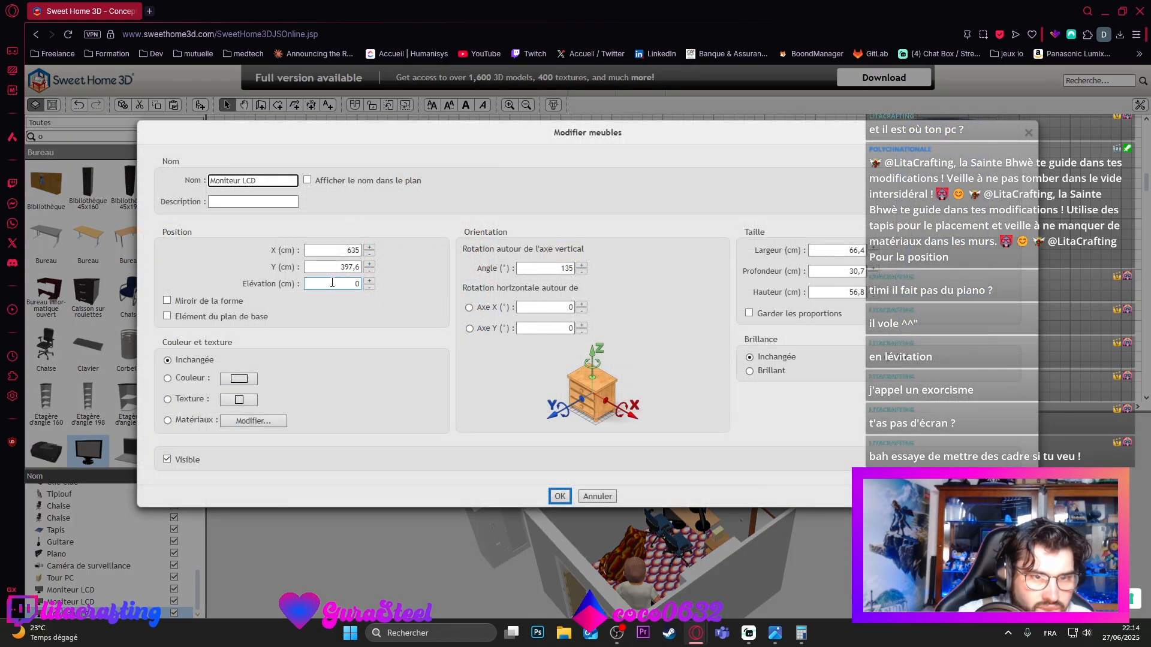
{"action": "double_click", "coordinate": [332, 283]}
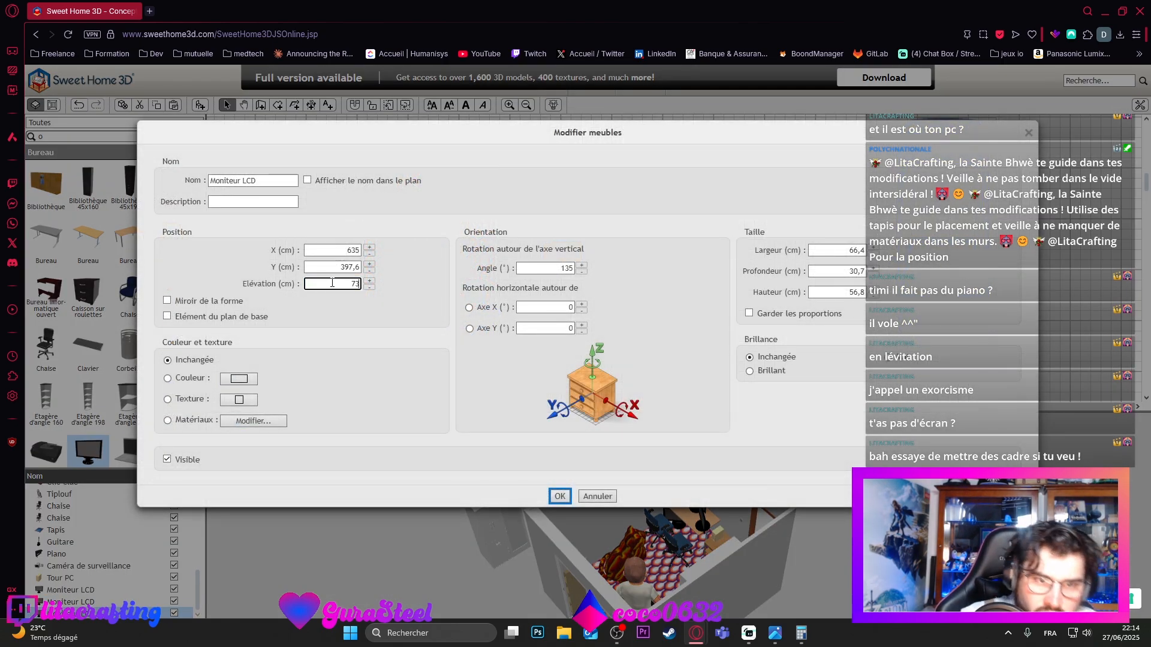
{"action": "left_click", "coordinate": [567, 498]}
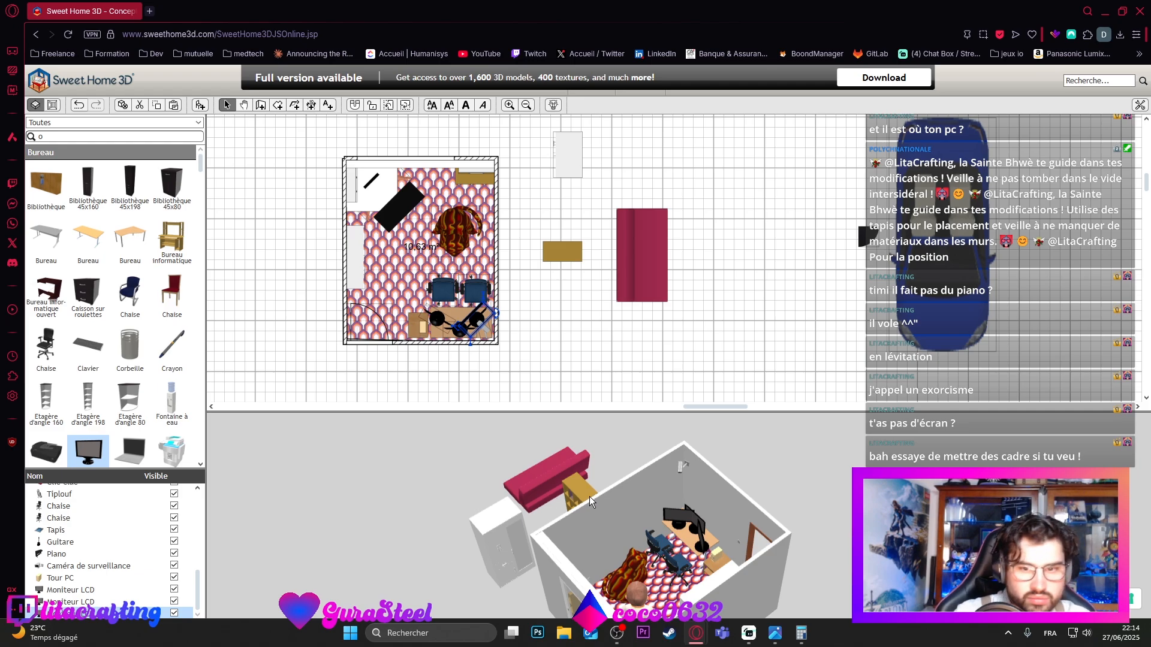
Step: Examine the furnished room in 3D from several angles, including the three monitors, the music corner and the Vitrine gauche above the wooden shelves
{"action": "left_click_drag", "start_coordinate": [774, 562], "coordinate": [881, 547]}
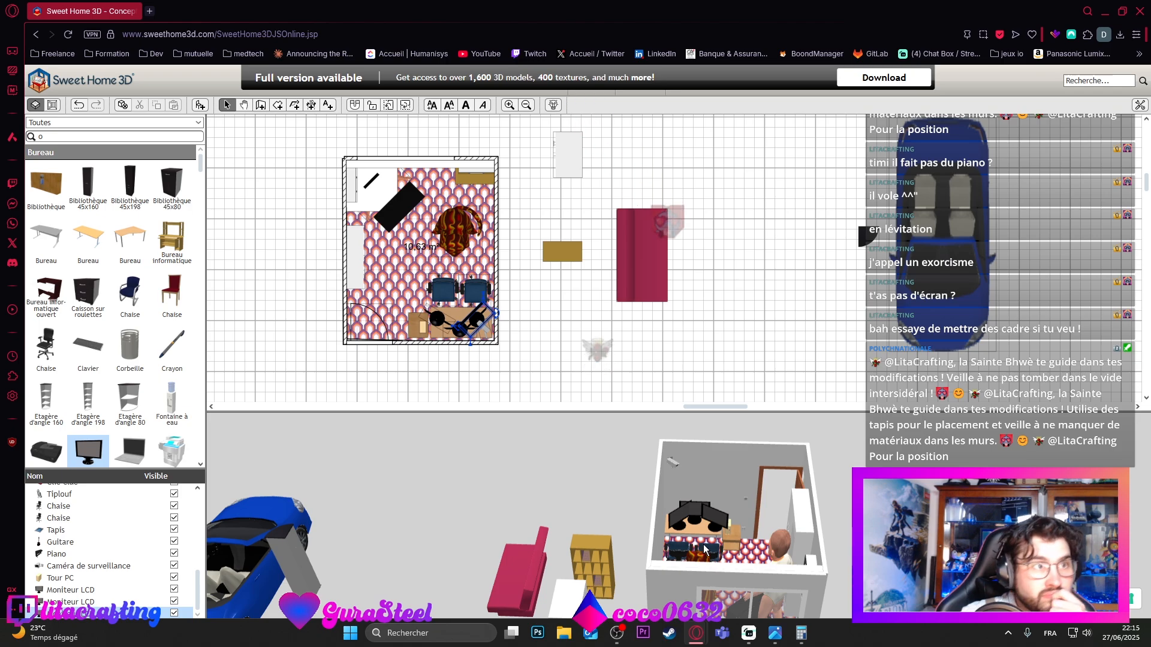
{"action": "mouse_move", "coordinate": [703, 541]}
{"action": "left_mouse_down"}
{"action": "mouse_move", "coordinate": [783, 595]}
{"action": "mouse_move", "coordinate": [717, 569]}
{"action": "mouse_move", "coordinate": [486, 555]}
{"action": "mouse_move", "coordinate": [718, 565]}
{"action": "mouse_move", "coordinate": [827, 551]}
{"action": "mouse_move", "coordinate": [814, 538]}
{"action": "mouse_move", "coordinate": [759, 559]}
{"action": "mouse_move", "coordinate": [770, 573]}
{"action": "mouse_move", "coordinate": [756, 592]}
{"action": "mouse_move", "coordinate": [708, 526]}
{"action": "left_mouse_up"}
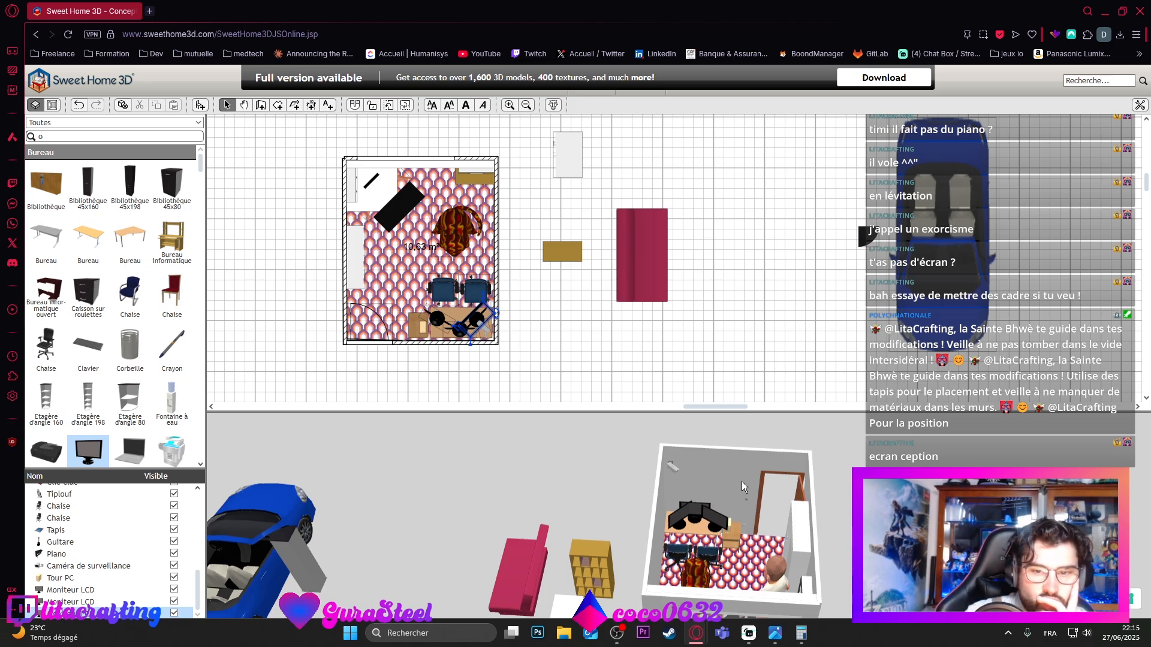
{"action": "left_click_drag", "start_coordinate": [782, 596], "coordinate": [684, 519]}
{"action": "left_click", "coordinate": [456, 209]}
{"action": "left_click", "coordinate": [411, 252]}
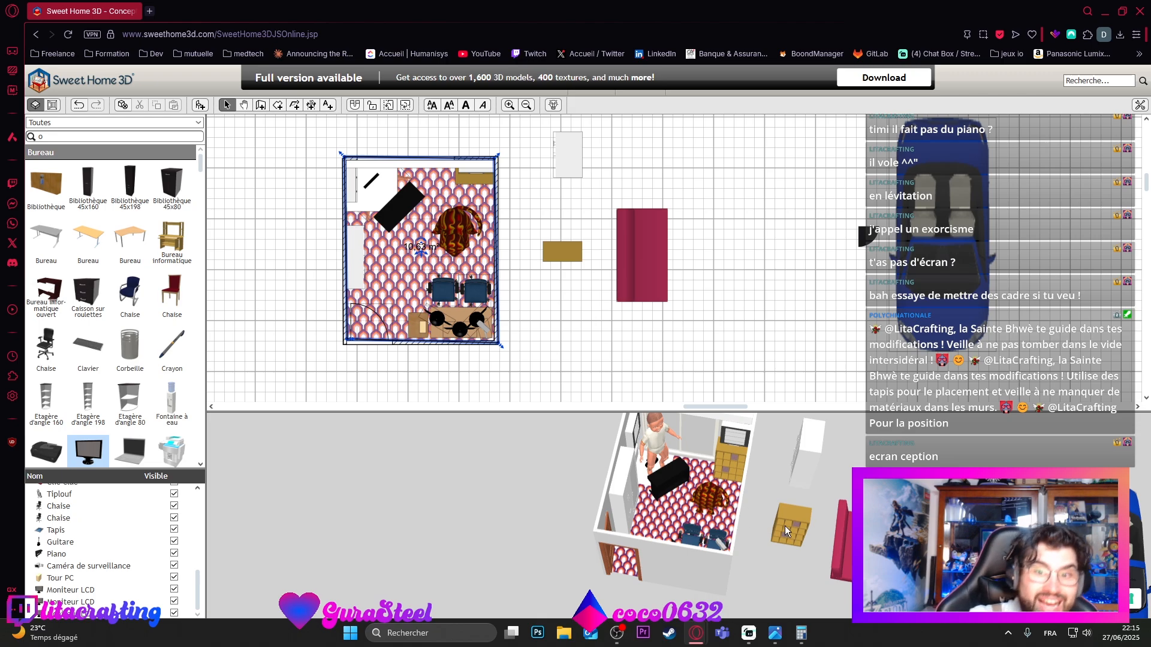
{"action": "left_click_drag", "start_coordinate": [683, 564], "coordinate": [640, 405]}
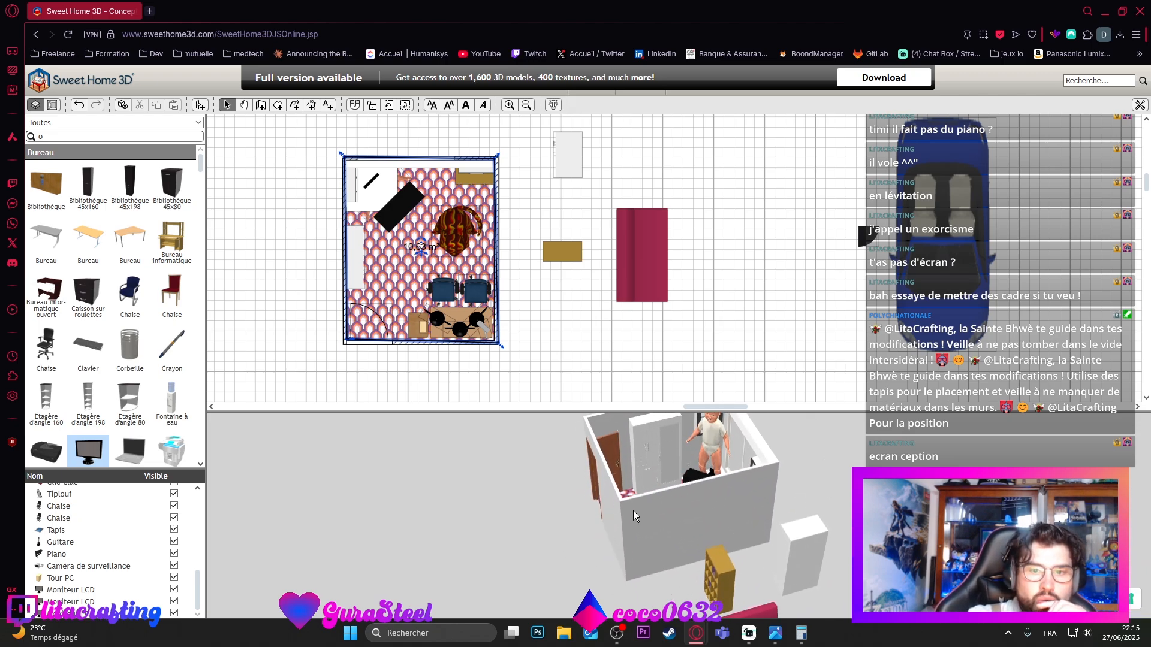
{"action": "left_click_drag", "start_coordinate": [633, 511], "coordinate": [644, 445]}
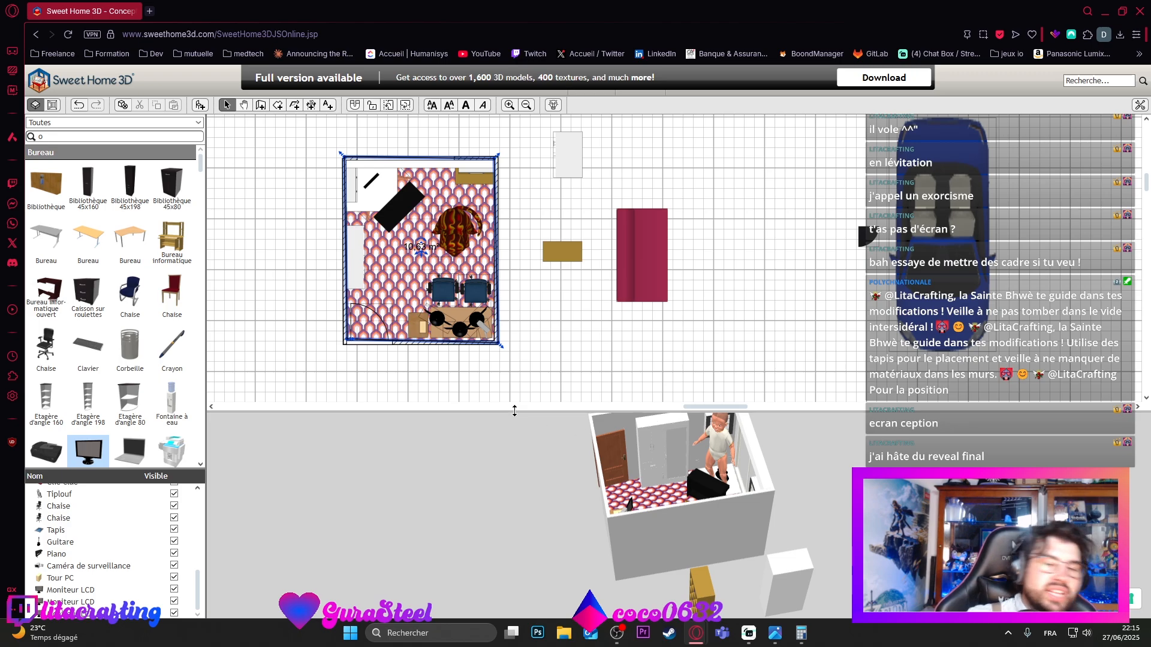
{"action": "left_click_drag", "start_coordinate": [628, 535], "coordinate": [606, 458]}
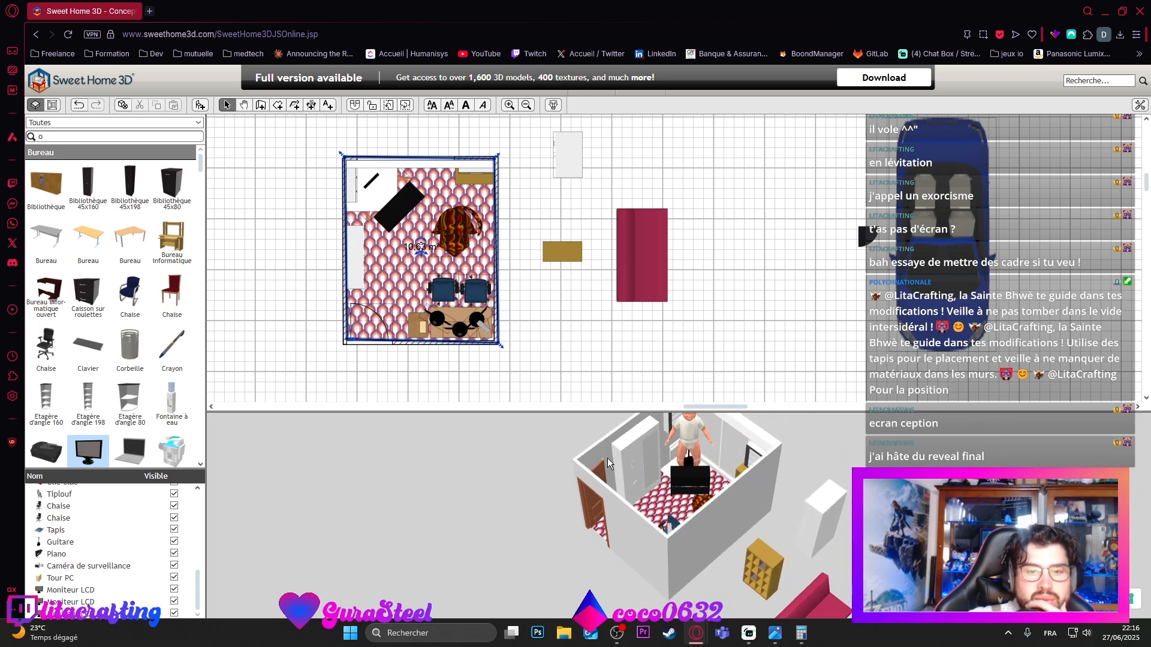
{"action": "left_click_drag", "start_coordinate": [659, 519], "coordinate": [702, 425]}
{"action": "left_click", "coordinate": [473, 175]}
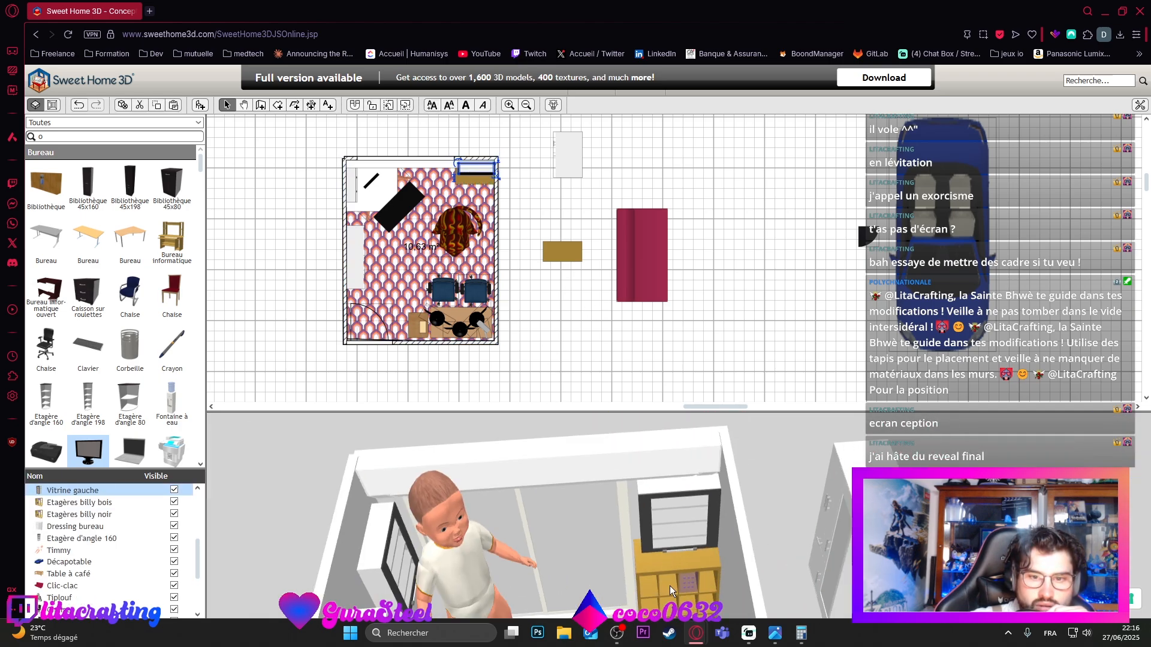
{"action": "mouse_move", "coordinate": [677, 520]}
{"action": "left_mouse_down"}
{"action": "mouse_move", "coordinate": [839, 540]}
{"action": "mouse_move", "coordinate": [768, 553]}
{"action": "mouse_move", "coordinate": [680, 545]}
{"action": "mouse_move", "coordinate": [676, 508]}
{"action": "mouse_move", "coordinate": [666, 517]}
{"action": "left_mouse_up"}
{"action": "left_click_drag", "start_coordinate": [661, 508], "coordinate": [656, 543]}
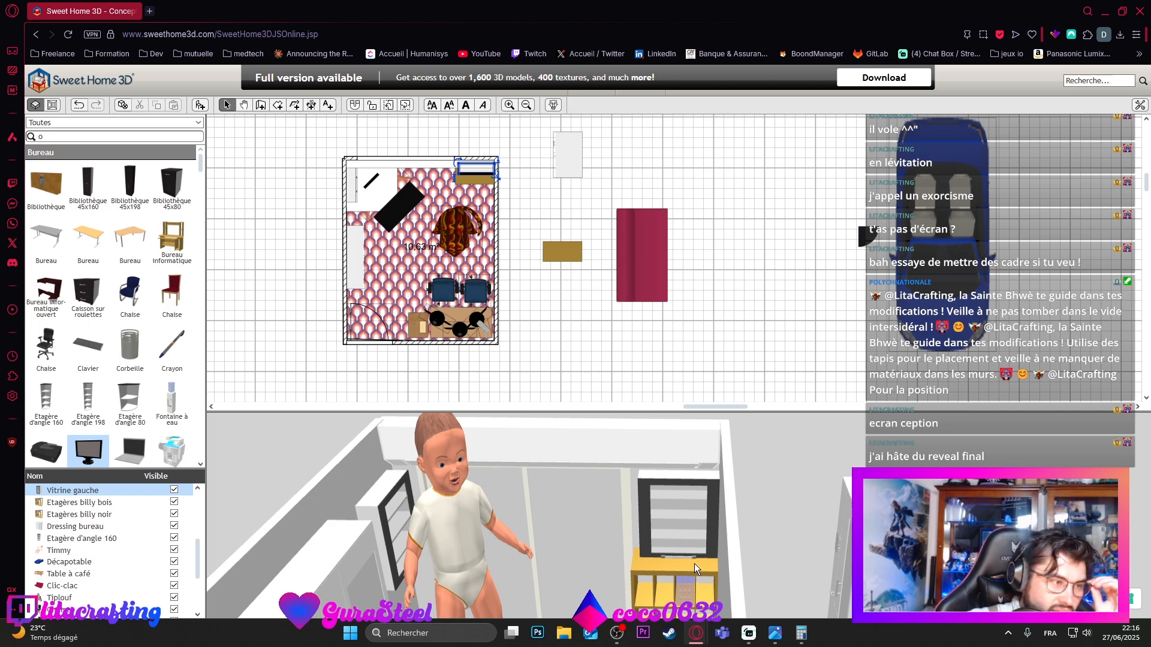
{"action": "left_click_drag", "start_coordinate": [571, 526], "coordinate": [693, 555]}
{"action": "scroll", "coordinate": [549, 563], "scroll_direction": "down", "scroll_amount": 4}
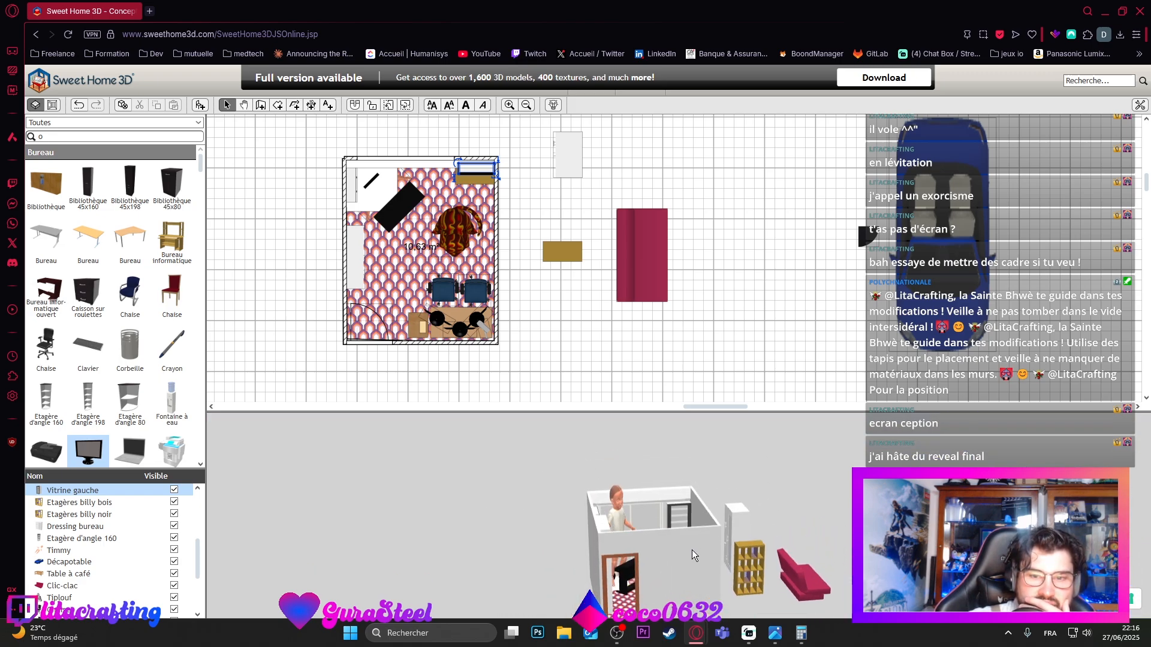
Step: Nudge the Clic-clac and the Etagères billy noir shelves closer together outside the room
{"action": "left_click", "coordinate": [581, 169]}
{"action": "left_click", "coordinate": [563, 251]}
{"action": "left_click", "coordinate": [632, 247]}
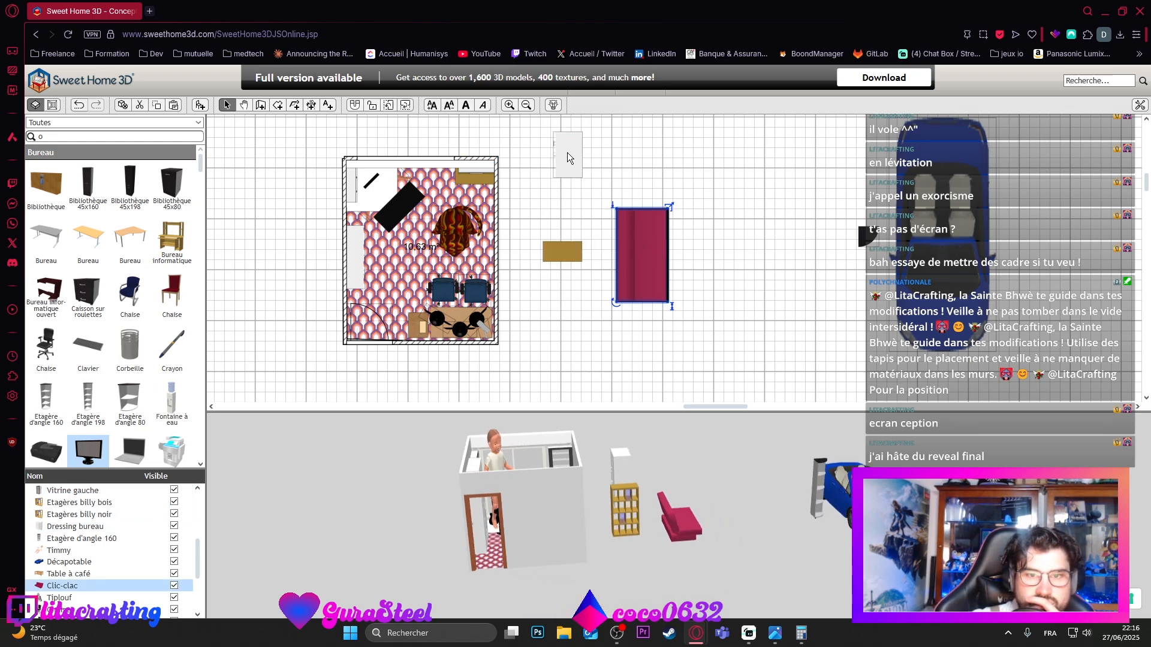
{"action": "left_click", "coordinate": [568, 157]}
{"action": "left_click", "coordinate": [570, 230]}
{"action": "left_click_drag", "start_coordinate": [620, 254], "coordinate": [624, 275]}
{"action": "left_click", "coordinate": [563, 163]}
{"action": "left_click", "coordinate": [567, 247]}
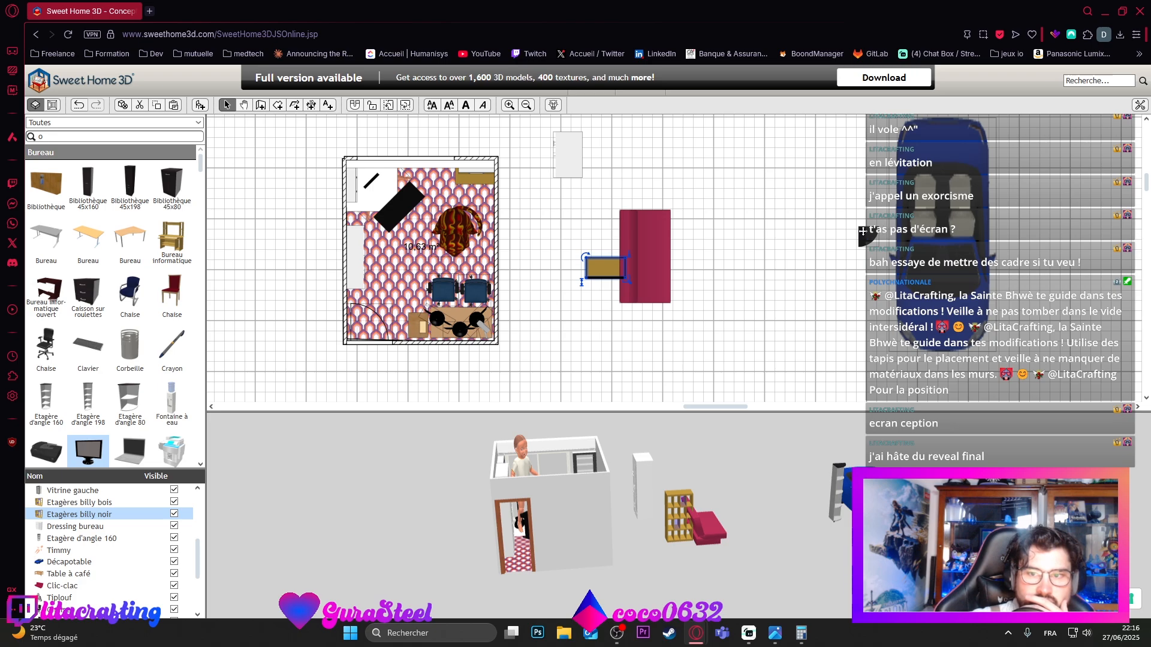
Step: Move the Etagère d'angle 160 from beside the car to the loose furniture, just below the white wardrobe
{"action": "left_click_drag", "start_coordinate": [862, 232], "coordinate": [545, 231]}
{"action": "left_click_drag", "start_coordinate": [600, 264], "coordinate": [577, 199]}
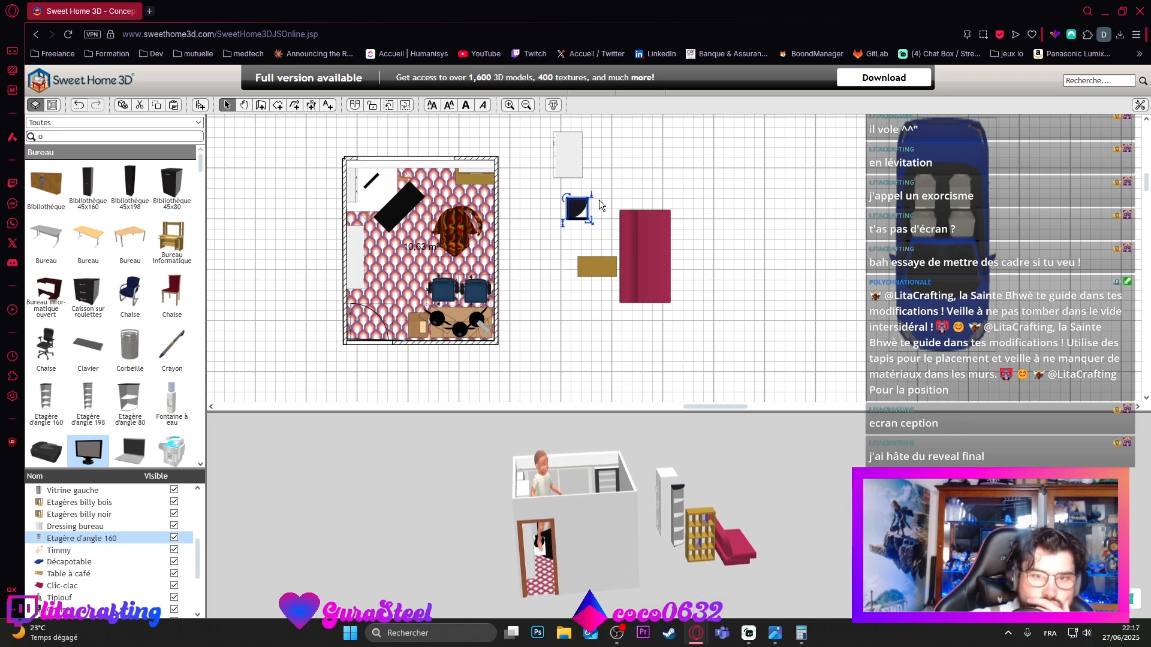
{"action": "scroll", "coordinate": [547, 290], "scroll_direction": "down", "scroll_amount": 2}
{"action": "scroll", "coordinate": [547, 291], "scroll_direction": "up", "scroll_amount": 2}
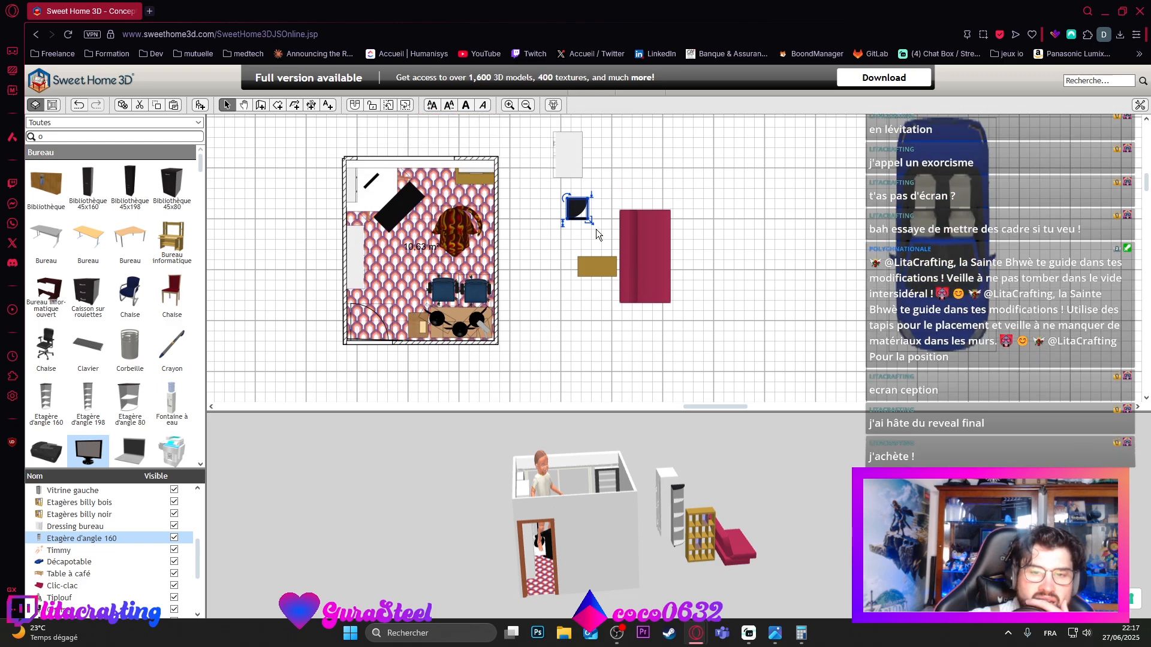
Step: Delete the wardrobe, corner shelf, Etagères billy noir and Clic-clac outside the room, as well as the blue Décapotable
{"action": "left_click_drag", "start_coordinate": [533, 143], "coordinate": [685, 323]}
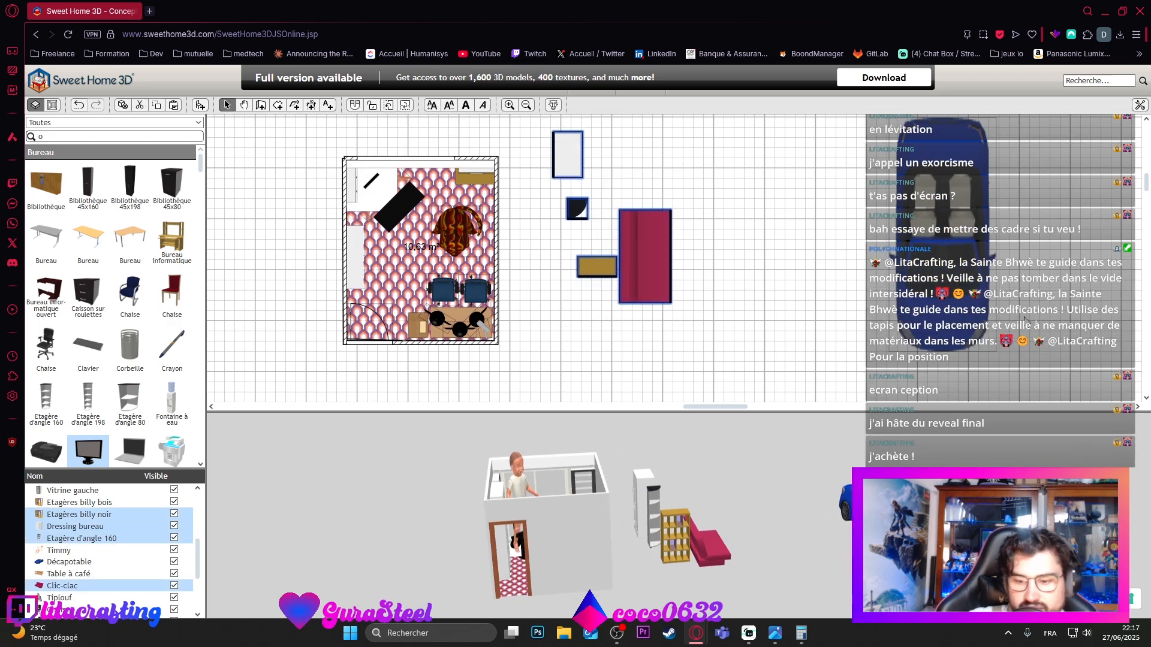
{"action": "key", "text": "Delete"}
{"action": "left_click", "coordinate": [891, 319]}
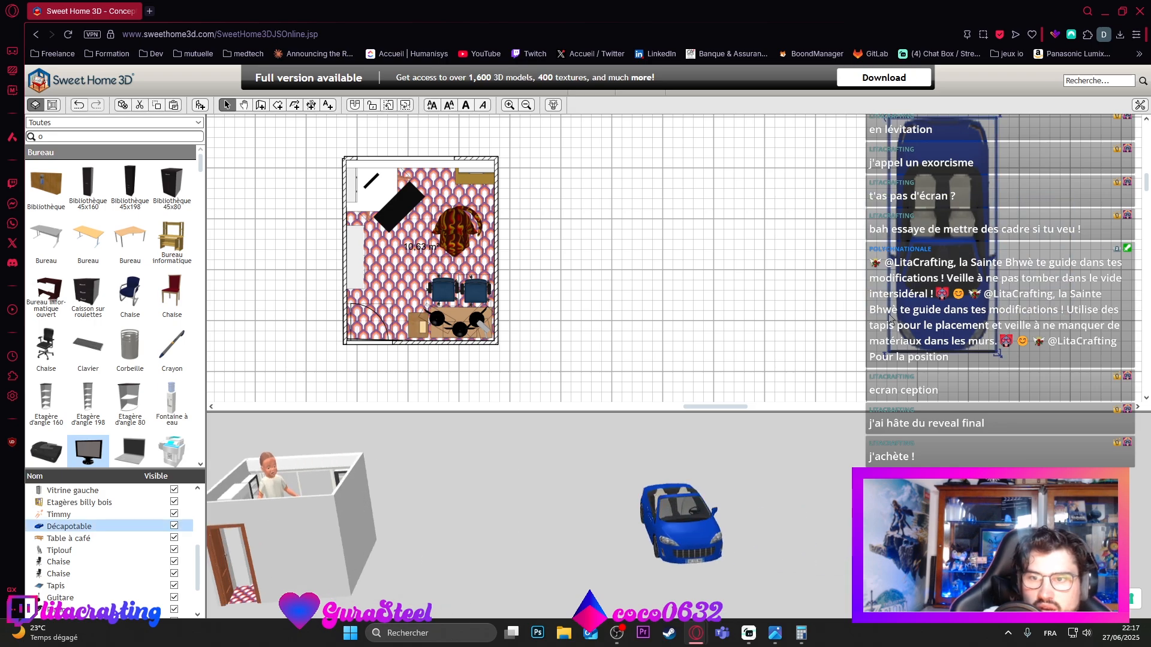
{"action": "key", "text": "Delete"}
Step: Undo the accidental shift of the rug and check the room in 3D from above
{"action": "left_click_drag", "start_coordinate": [393, 264], "coordinate": [394, 239]}
{"action": "key", "text": "ctrl+z"}
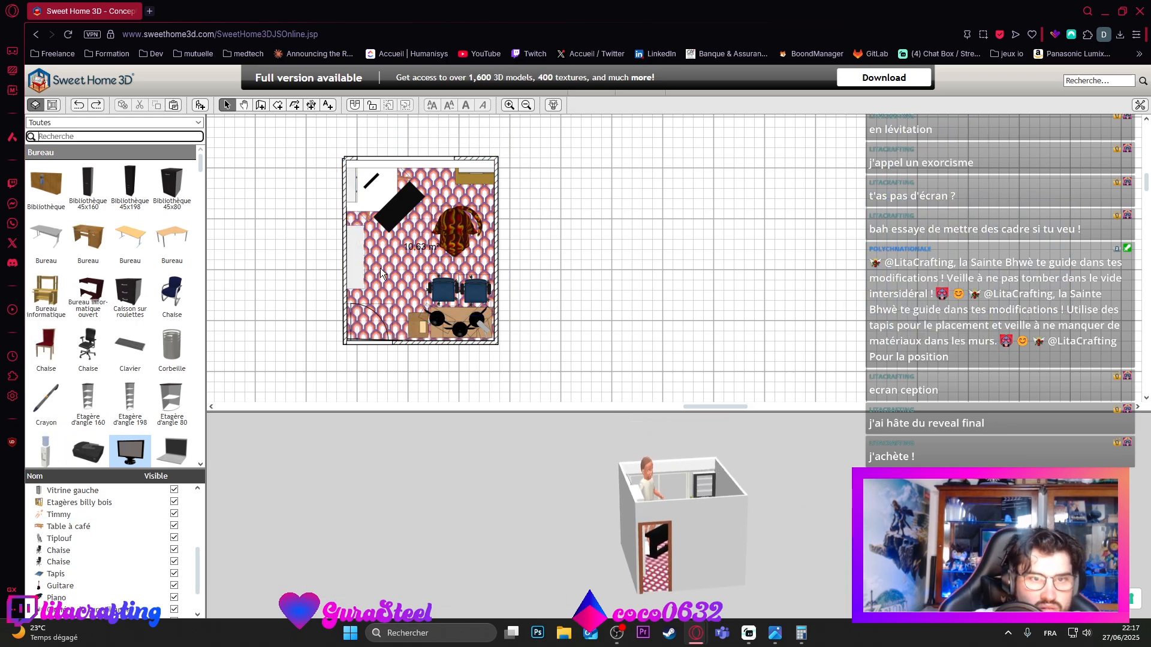
{"action": "left_click_drag", "start_coordinate": [695, 516], "coordinate": [660, 588]}
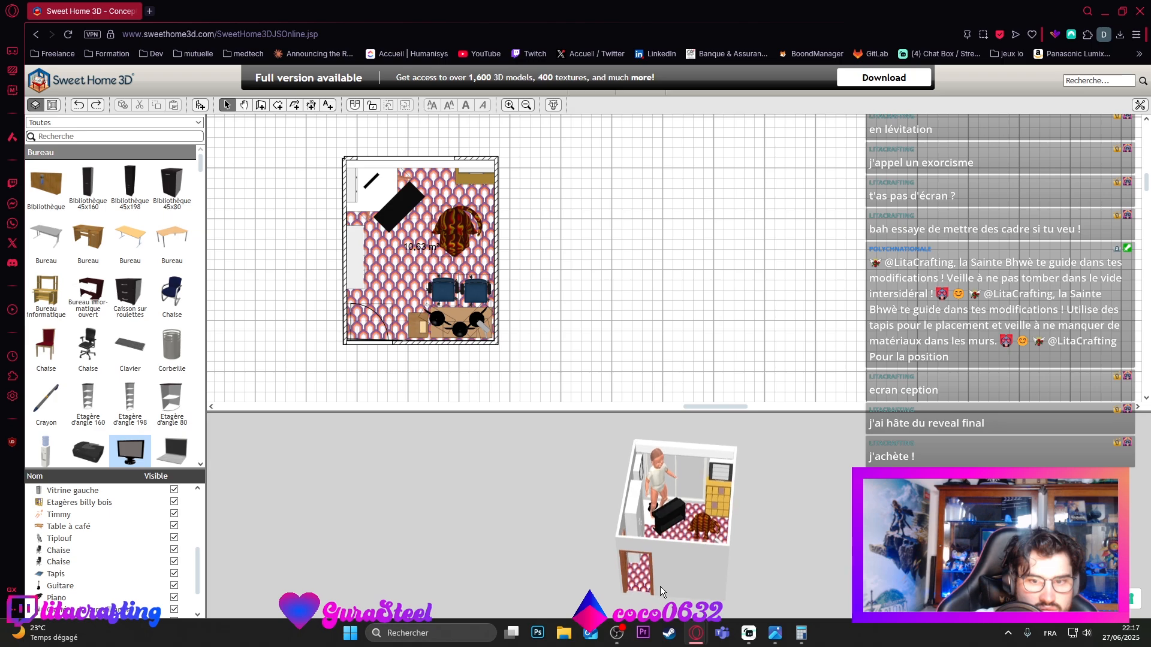
Step: Switch the 3D view to a virtual visit, enlarge it and bring the viewpoint inside the furnished room
{"action": "left_click", "coordinate": [411, 243]}
{"action": "left_click_drag", "start_coordinate": [670, 462], "coordinate": [724, 479]}
{"action": "scroll", "coordinate": [716, 521], "scroll_direction": "up", "scroll_amount": 5}
{"action": "scroll", "coordinate": [716, 521], "scroll_direction": "down", "scroll_amount": 4}
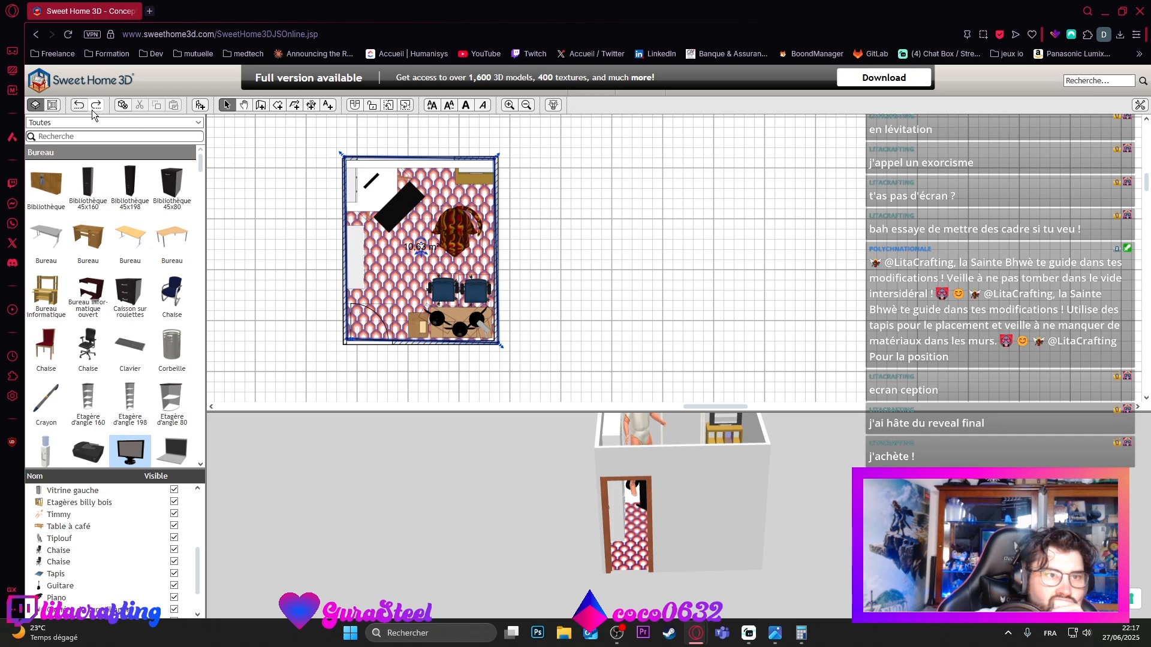
{"action": "left_click", "coordinate": [53, 105]}
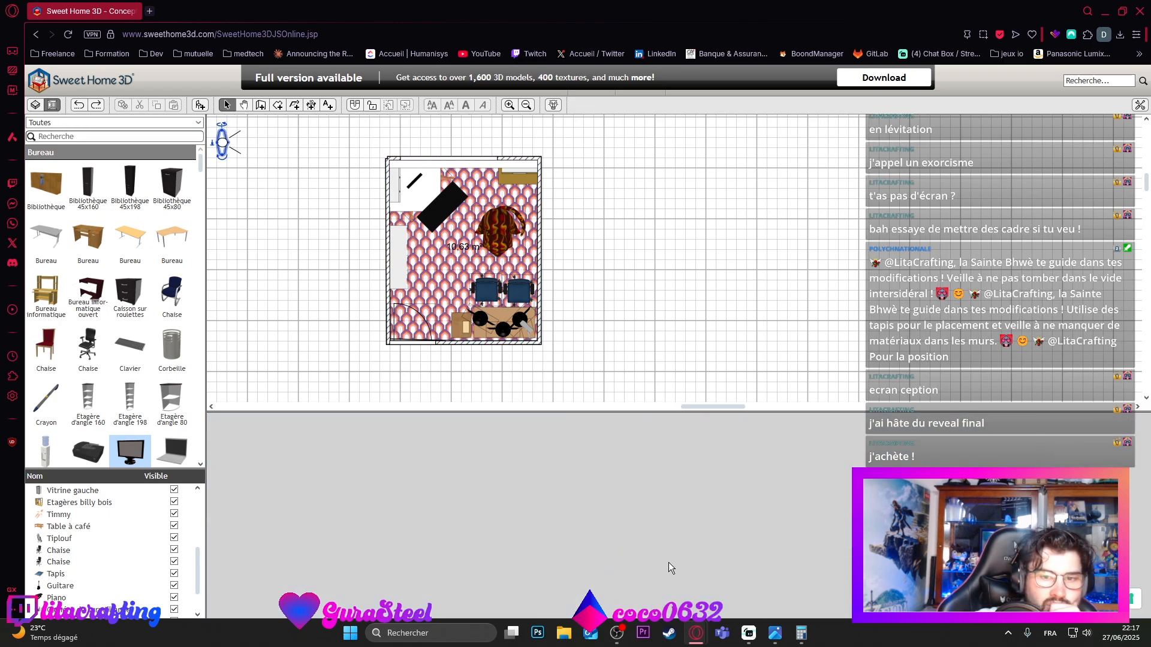
{"action": "left_click_drag", "start_coordinate": [669, 567], "coordinate": [644, 617]}
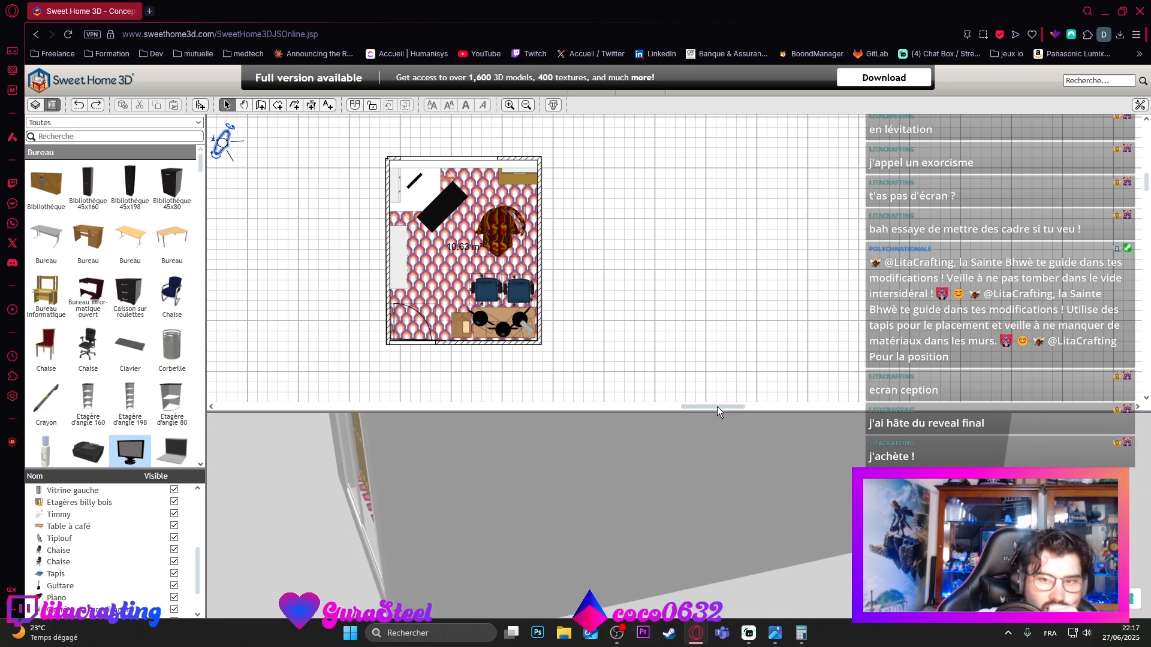
{"action": "left_click_drag", "start_coordinate": [716, 410], "coordinate": [678, 102]}
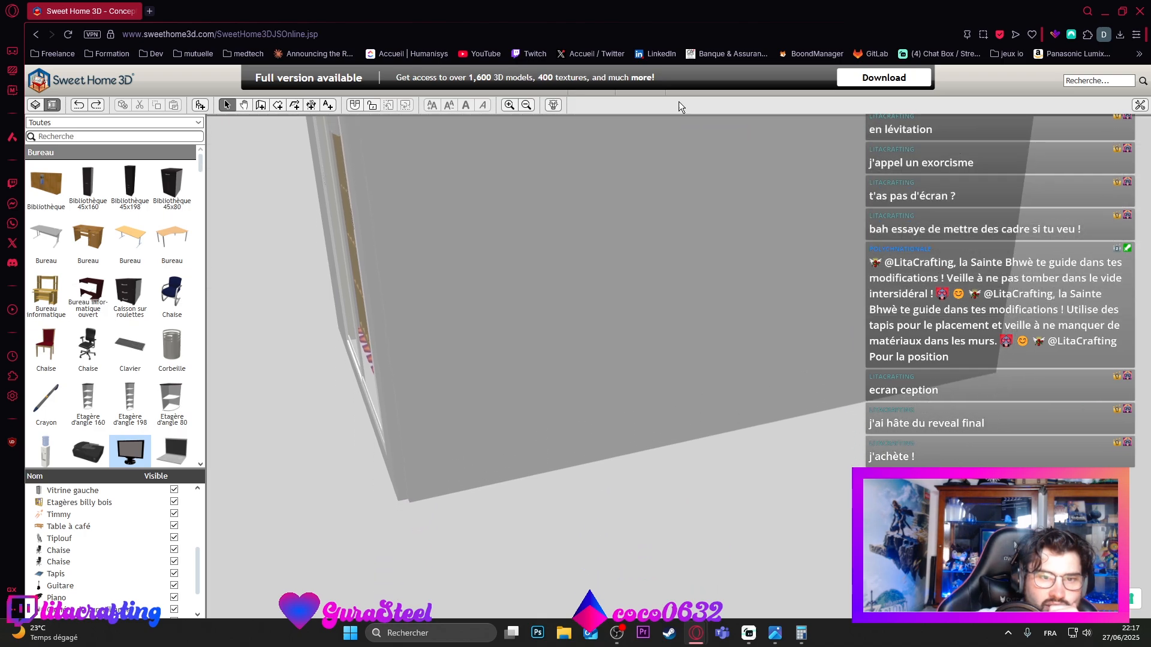
{"action": "left_click_drag", "start_coordinate": [509, 282], "coordinate": [516, 307]}
{"action": "left_click_drag", "start_coordinate": [488, 462], "coordinate": [788, 422]}
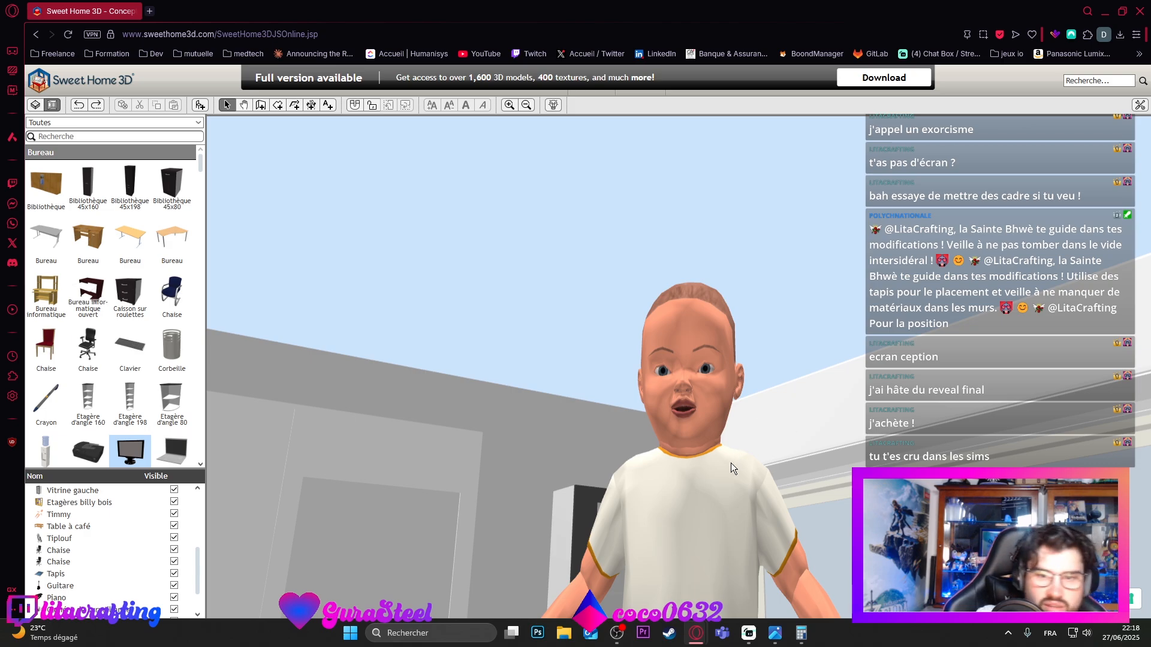
{"action": "left_click_drag", "start_coordinate": [710, 493], "coordinate": [562, 635]}
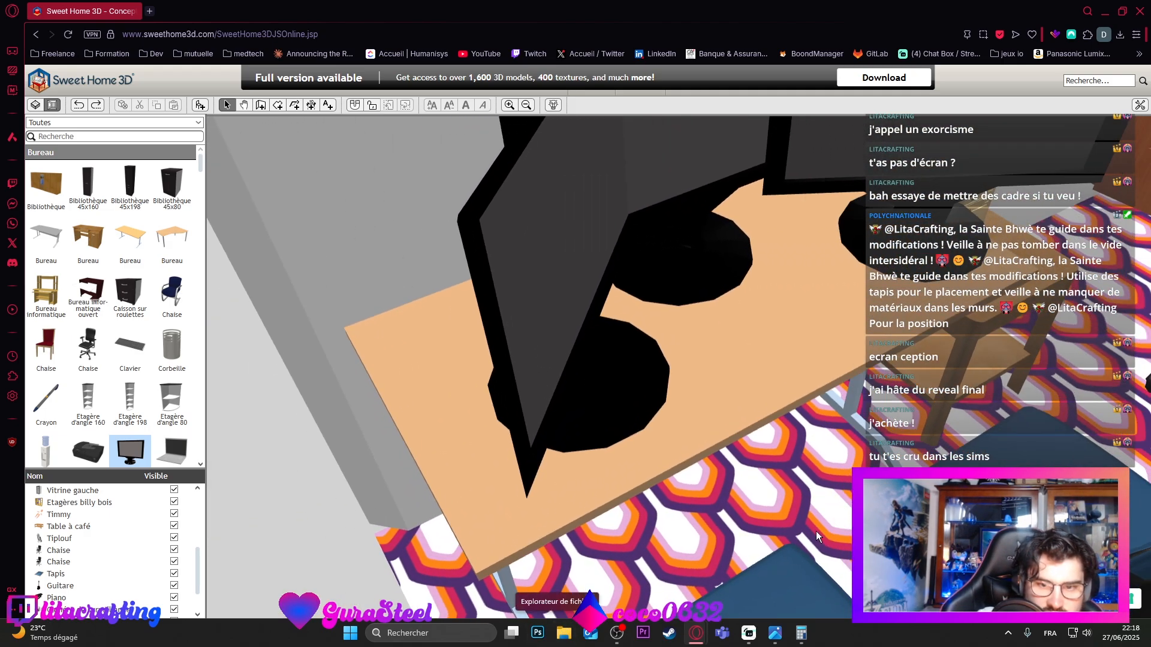
Step: Turn the virtual visitor around the room to examine the three-monitor desk, side table, blue chairs and wardrobe
{"action": "key", "text": "Right"}
{"action": "key", "text": "Right"}
{"action": "key", "text": "Right"}
{"action": "key", "text": "Right"}
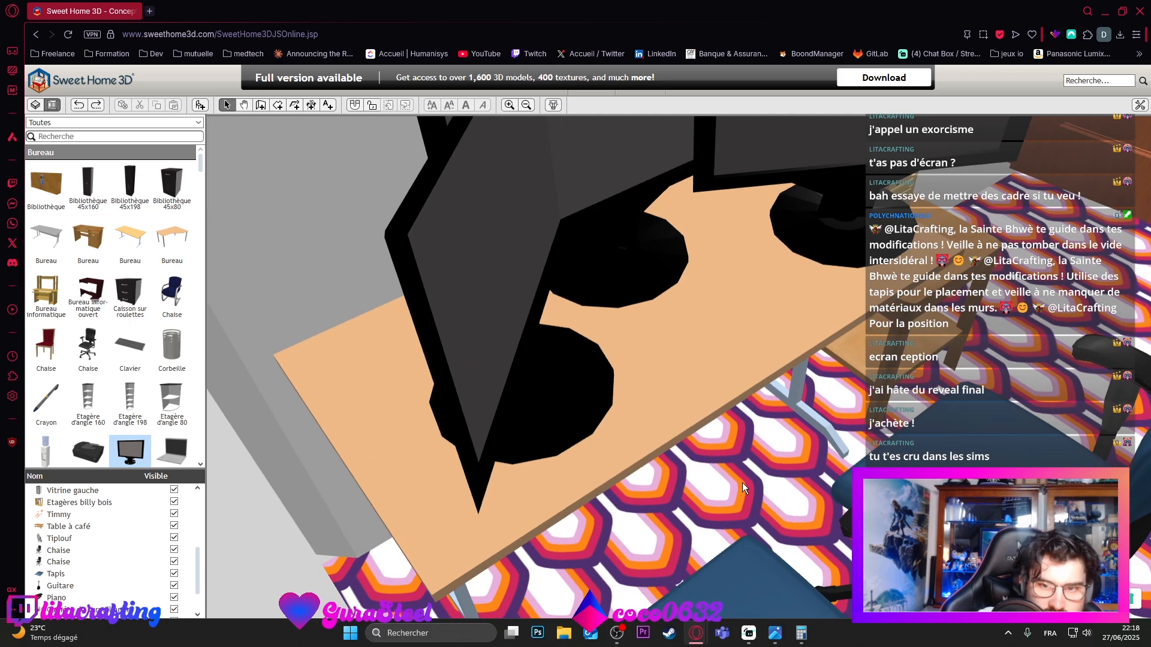
{"action": "key", "text": "Right"}
{"action": "key", "text": "Right"}
{"action": "key", "text": "Right"}
{"action": "key", "text": "Right"}
{"action": "key", "text": "Right"}
{"action": "key", "text": "Right"}
{"action": "key", "text": "Right"}
{"action": "key", "text": "Right"}
{"action": "key", "text": "Right"}
{"action": "key", "text": "Right"}
{"action": "key", "text": "Right"}
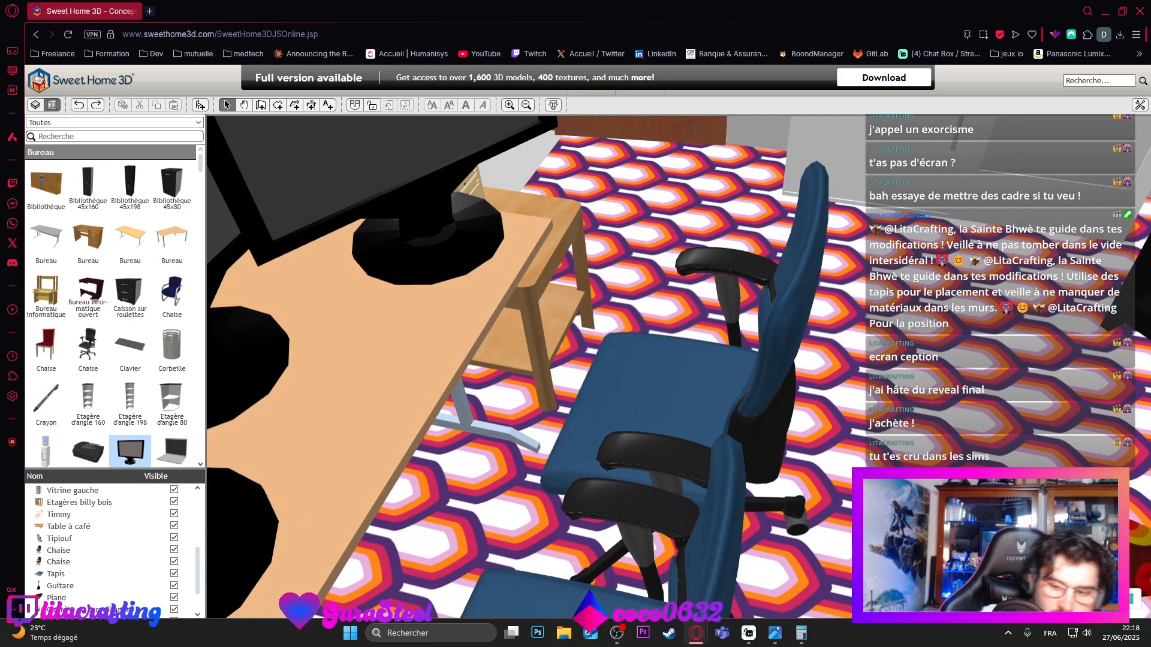
{"action": "key", "text": "Right"}
{"action": "key", "text": "Right"}
{"action": "key", "text": "Right"}
{"action": "key", "text": "Right"}
{"action": "key", "text": "Right"}
{"action": "key", "text": "Right"}
{"action": "key", "text": "Right"}
{"action": "key", "text": "Right"}
{"action": "key", "text": "Right"}
{"action": "key", "text": "Right"}
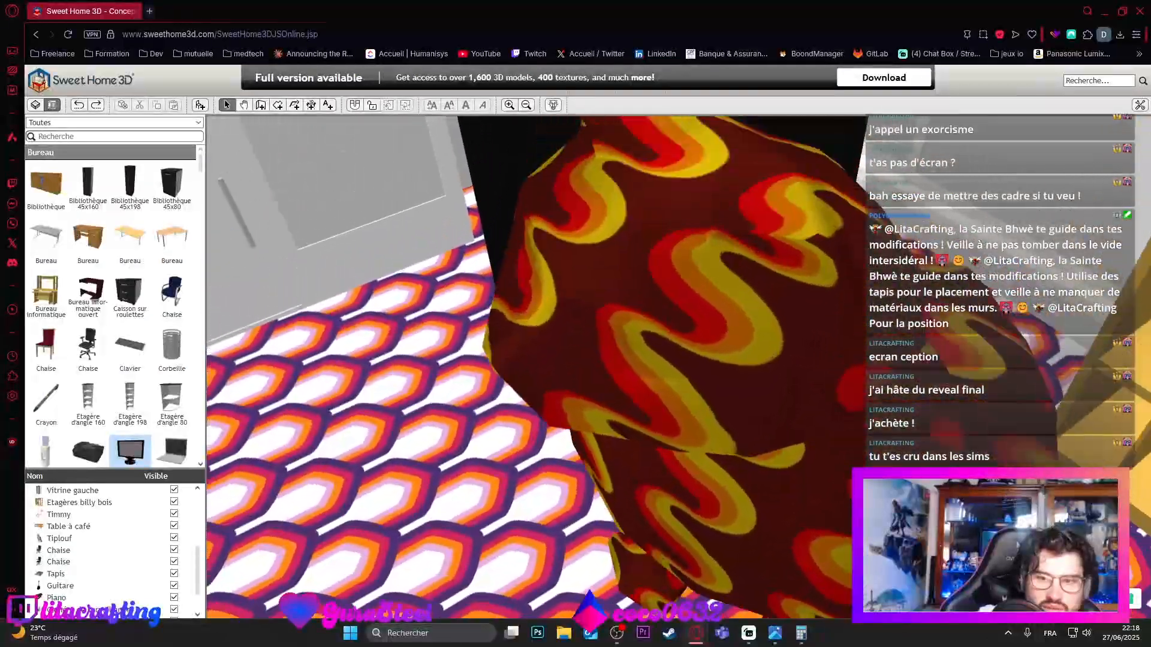
{"action": "key", "text": "Right"}
{"action": "key", "text": "Right"}
{"action": "key", "text": "Left"}
{"action": "key", "text": "Left"}
{"action": "key", "text": "Left"}
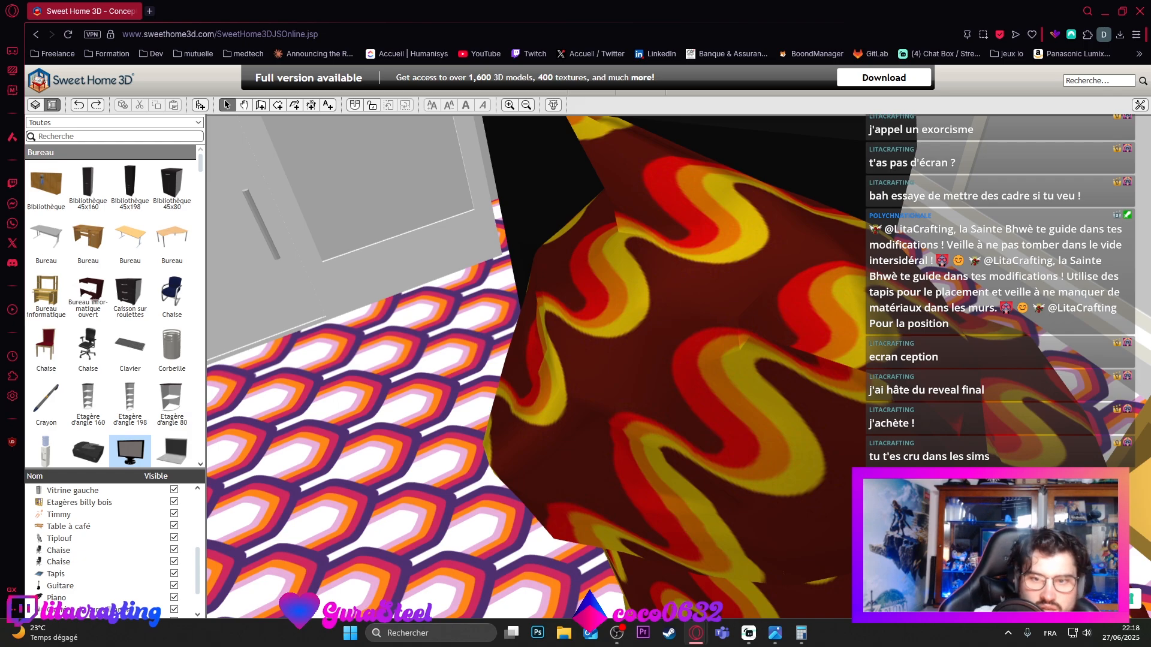
Step: Examine the window wall, the baby figure and the display cabinet above the shelves at close range
{"action": "left_click_drag", "start_coordinate": [789, 356], "coordinate": [889, 258]}
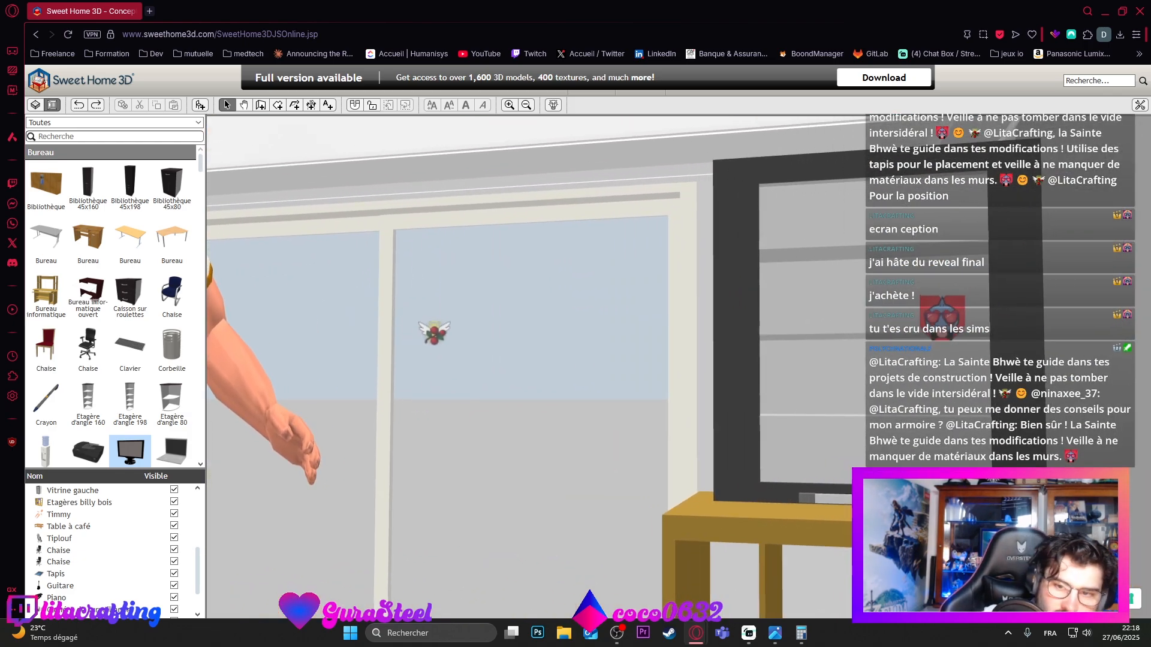
{"action": "scroll", "coordinate": [889, 259], "scroll_direction": "down", "scroll_amount": 5}
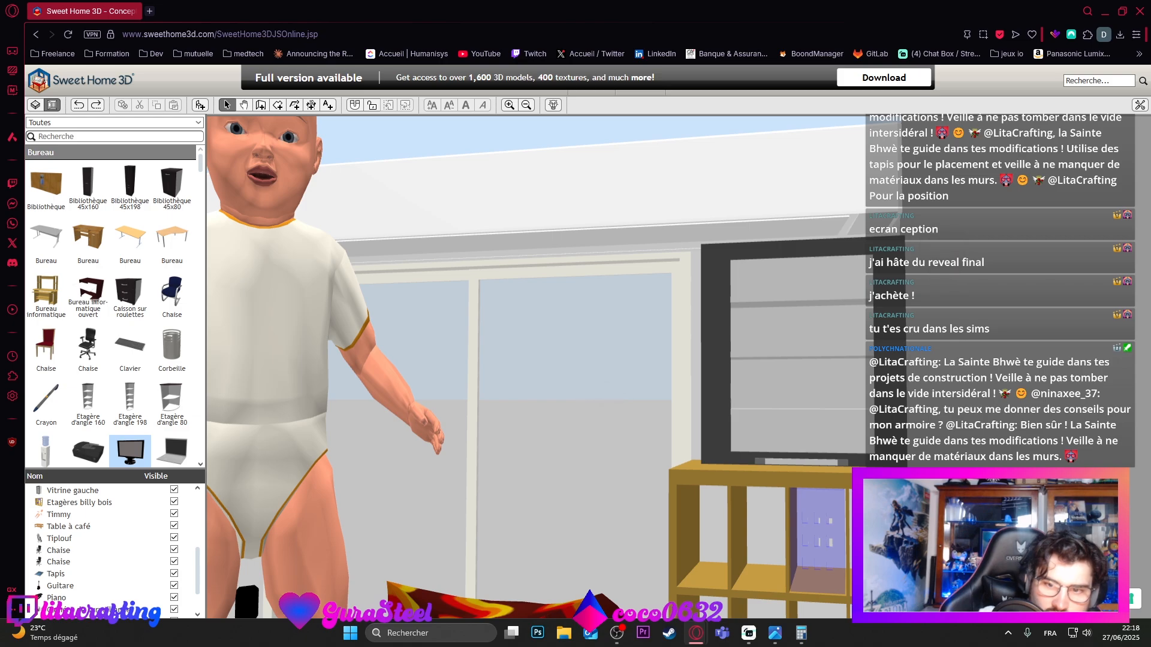
{"action": "mouse_move", "coordinate": [890, 442]}
{"action": "left_mouse_down"}
{"action": "mouse_move", "coordinate": [938, 515]}
{"action": "mouse_move", "coordinate": [889, 508]}
{"action": "mouse_move", "coordinate": [882, 426]}
{"action": "mouse_move", "coordinate": [878, 447]}
{"action": "left_mouse_up"}
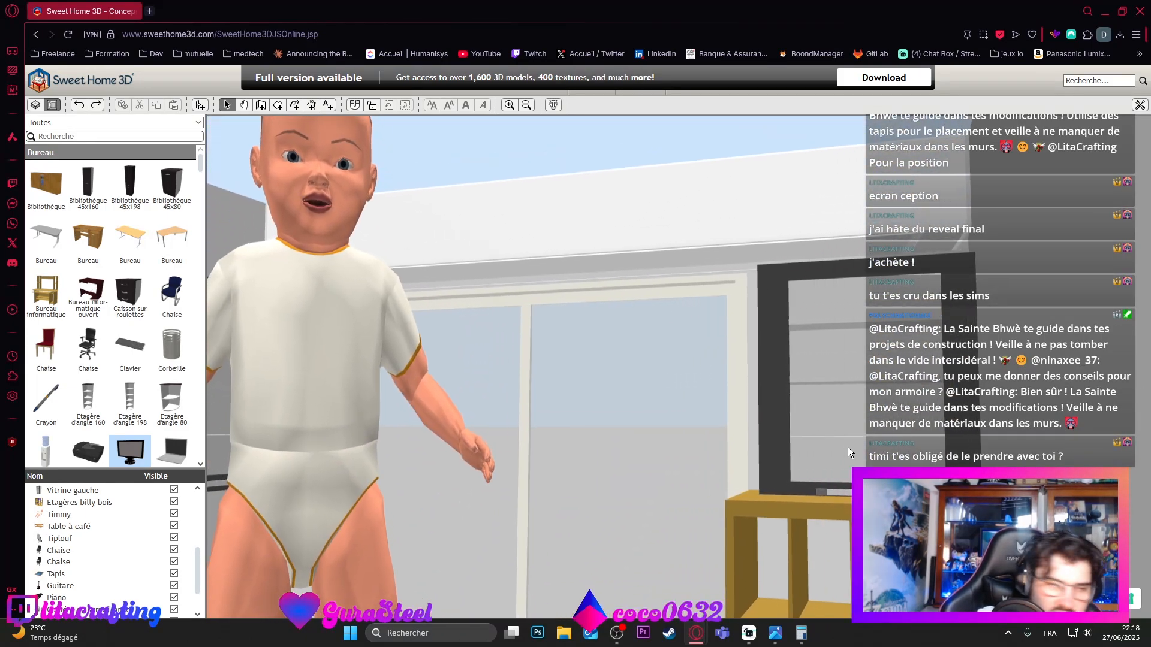
{"action": "scroll", "coordinate": [848, 447], "scroll_direction": "up", "scroll_amount": 5}
{"action": "left_click_drag", "start_coordinate": [800, 463], "coordinate": [801, 493]}
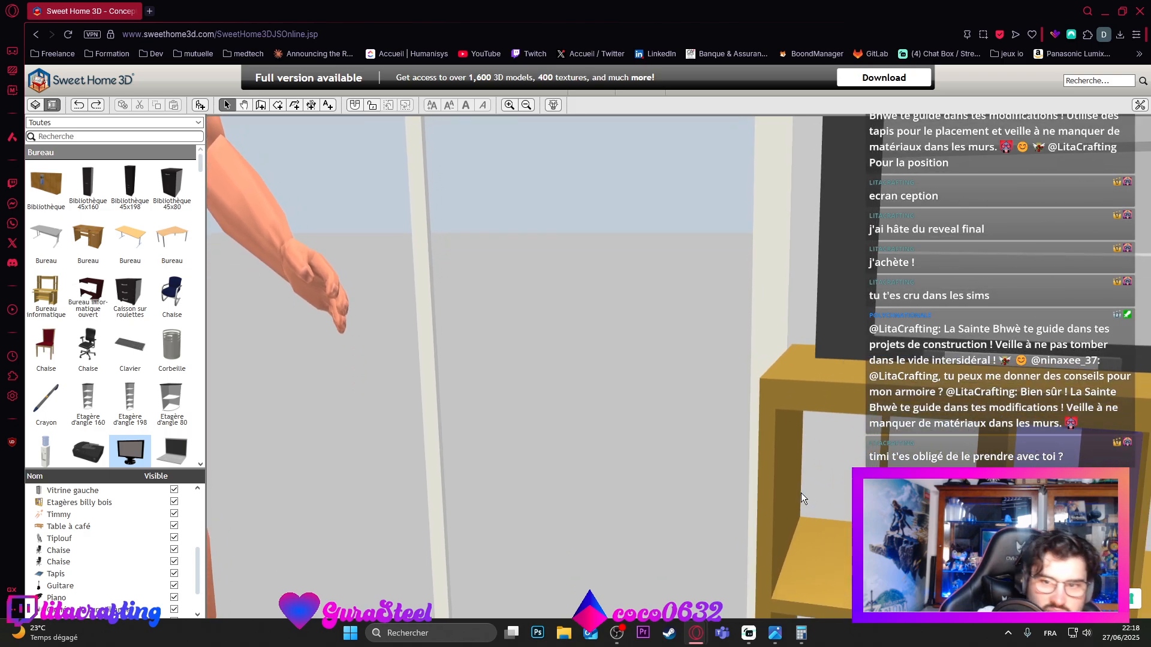
{"action": "scroll", "coordinate": [801, 493], "scroll_direction": "up", "scroll_amount": 10}
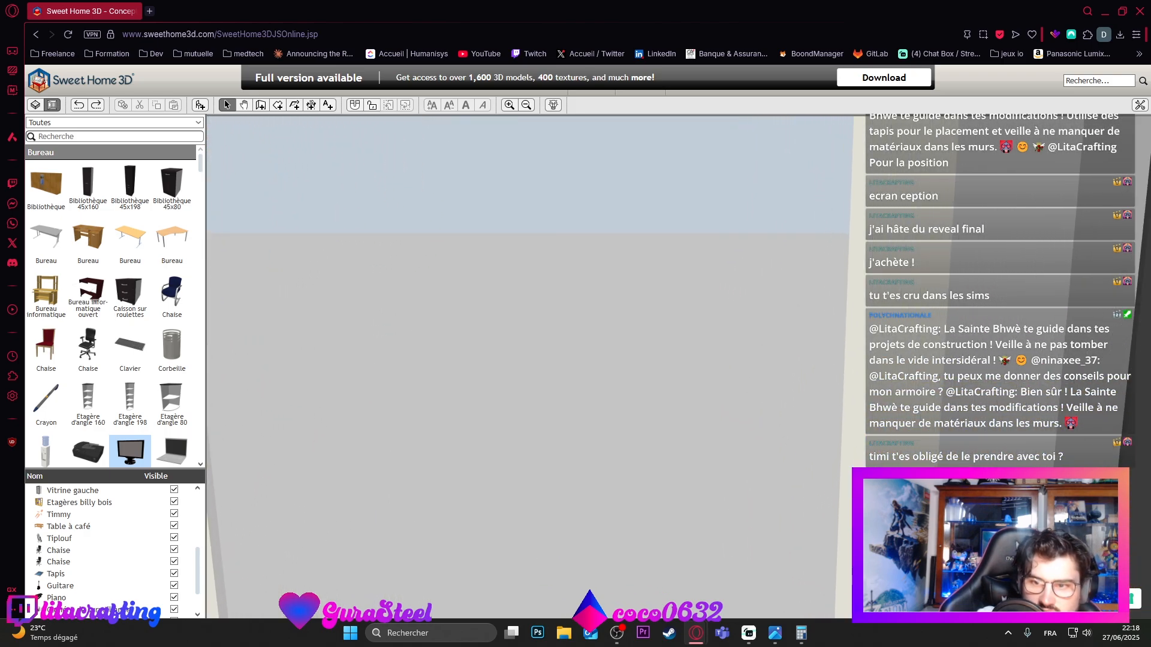
{"action": "scroll", "coordinate": [1013, 539], "scroll_direction": "up", "scroll_amount": 3}
{"action": "left_click_drag", "start_coordinate": [1013, 540], "coordinate": [1106, 526]}
{"action": "scroll", "coordinate": [863, 554], "scroll_direction": "up", "scroll_amount": 3}
{"action": "scroll", "coordinate": [863, 554], "scroll_direction": "up", "scroll_amount": 4}
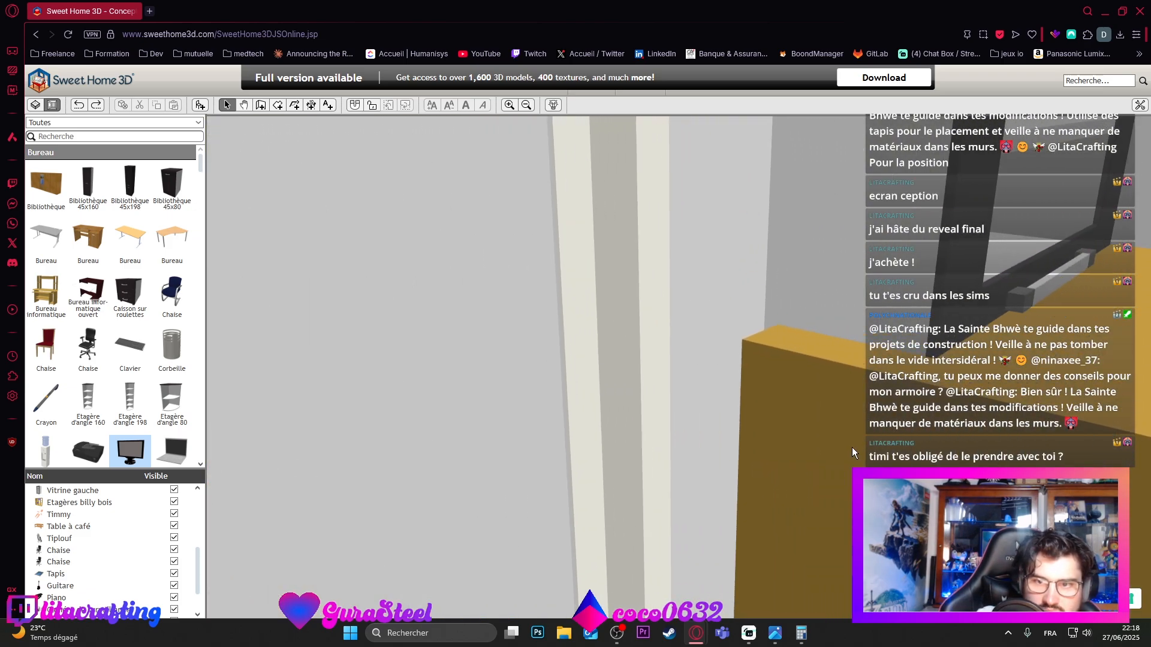
{"action": "left_click_drag", "start_coordinate": [851, 447], "coordinate": [851, 545]}
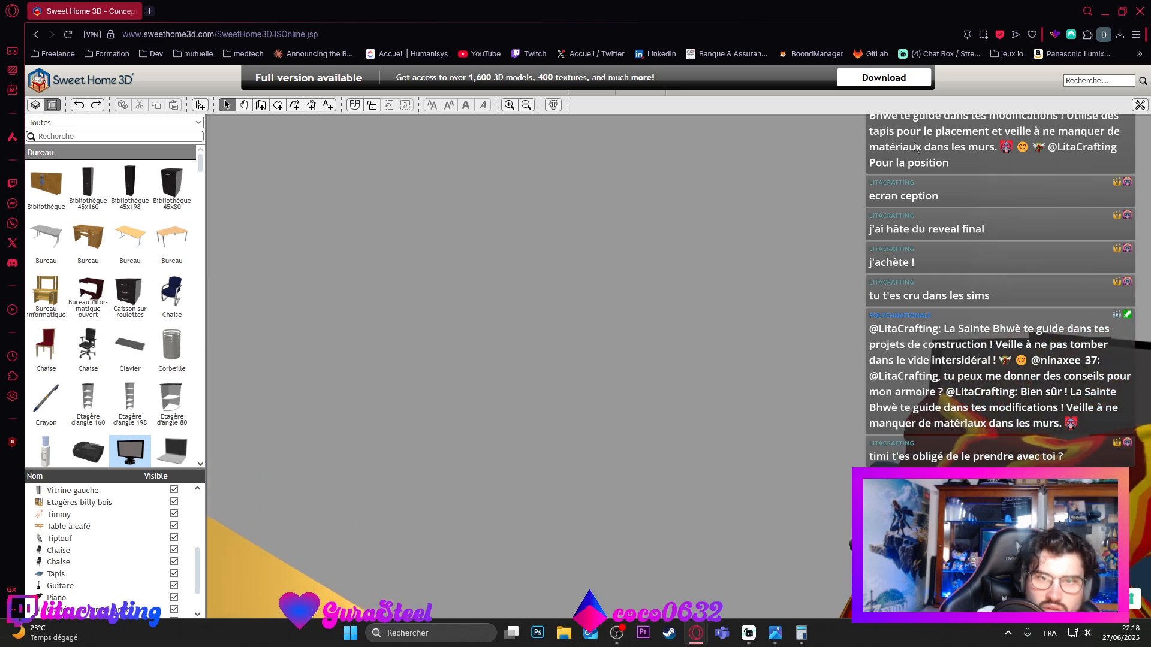
Step: Reveal the plan beside the 3D view and move the virtual visitor to the middle of the room
{"action": "left_click_drag", "start_coordinate": [762, 114], "coordinate": [743, 458]}
{"action": "scroll", "coordinate": [620, 292], "scroll_direction": "up", "scroll_amount": 3}
{"action": "left_click", "coordinate": [511, 166]}
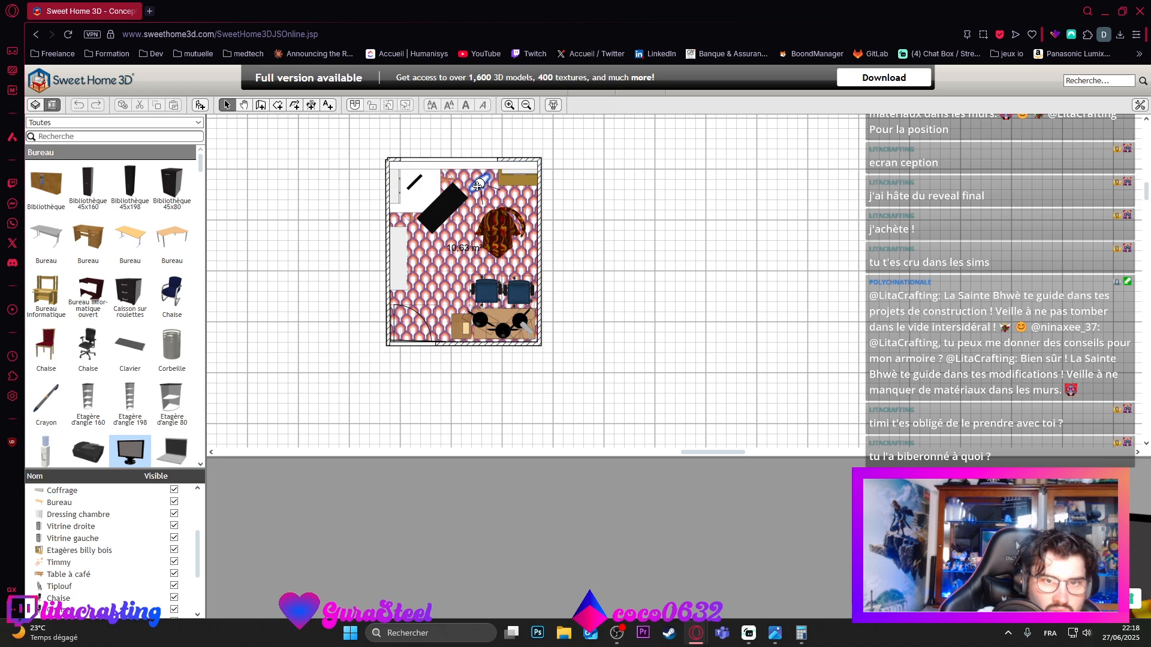
{"action": "left_click_drag", "start_coordinate": [477, 186], "coordinate": [449, 248]}
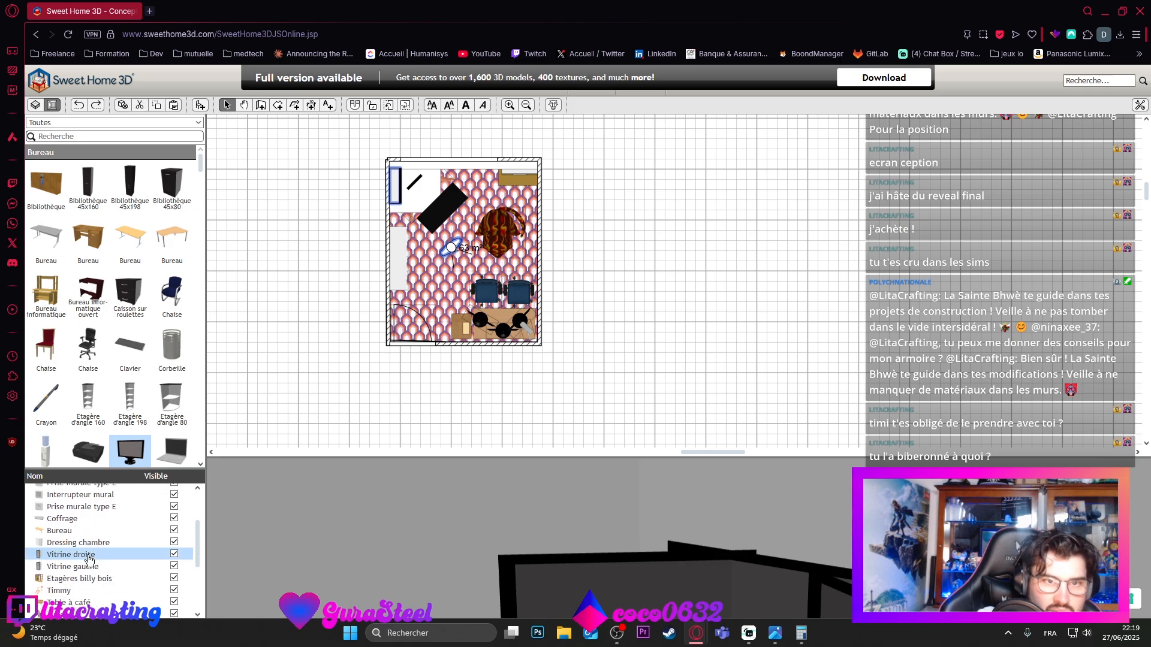
Step: Review the position, elevation and size settings of the Vitrine gauche and Vitrine droite cabinets
{"action": "double_click", "coordinate": [86, 567]}
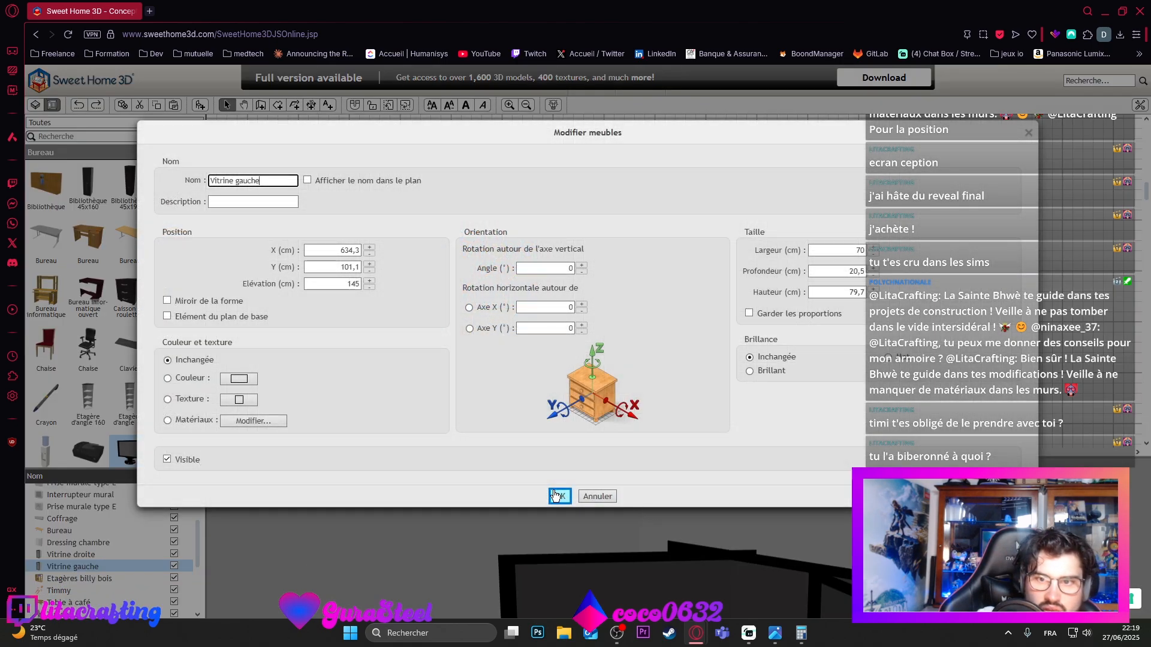
{"action": "left_click", "coordinate": [558, 495]}
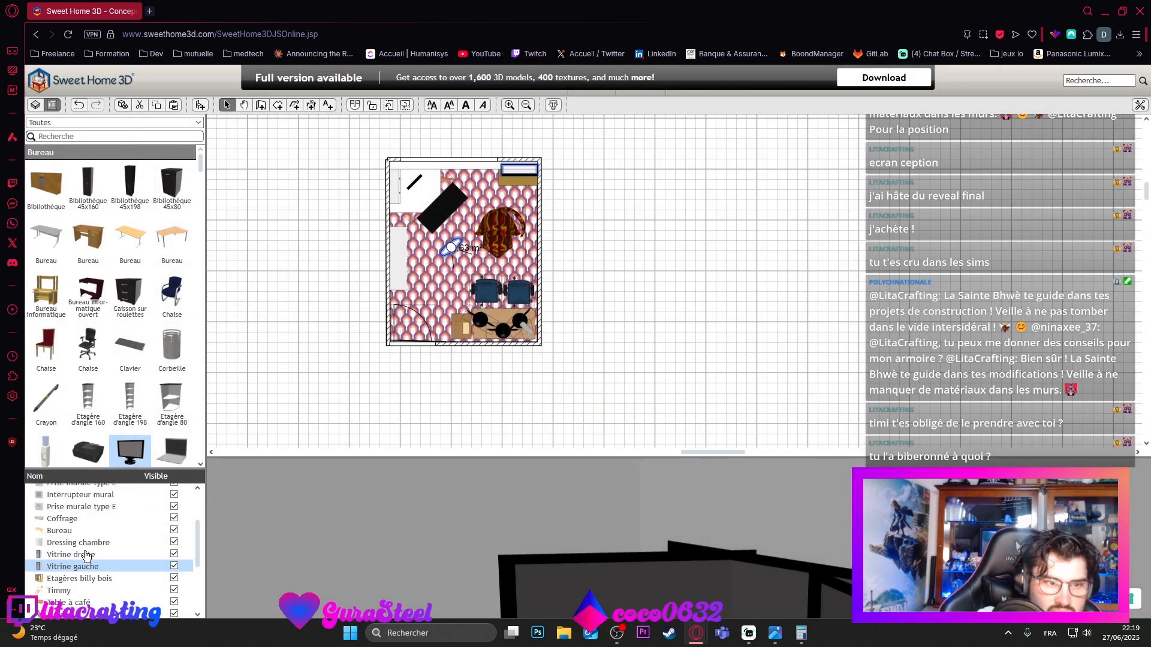
{"action": "double_click", "coordinate": [86, 554]}
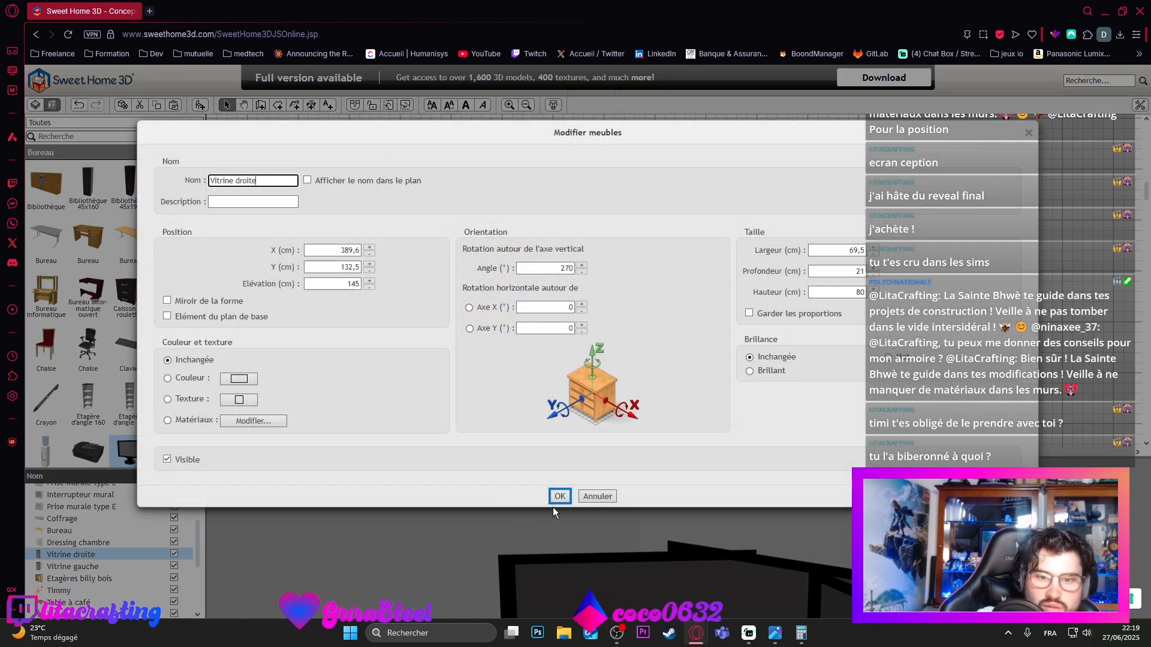
{"action": "left_click", "coordinate": [558, 496]}
Step: Enlarge the 3D view and inspect the wall cabinet, baby figure, piano and shelves from inside the room
{"action": "left_click_drag", "start_coordinate": [714, 560], "coordinate": [700, 111]}
{"action": "left_click_drag", "start_coordinate": [632, 557], "coordinate": [1109, 527]}
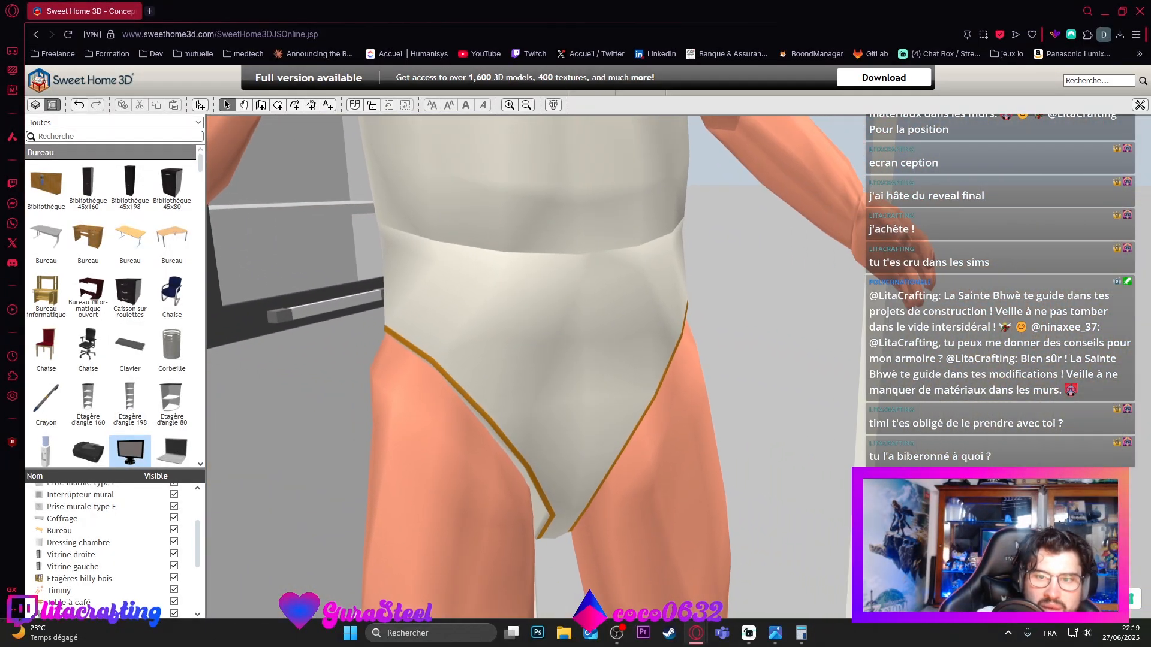
{"action": "left_click_drag", "start_coordinate": [582, 362], "coordinate": [800, 402]}
{"action": "left_click_drag", "start_coordinate": [894, 437], "coordinate": [789, 427]}
{"action": "scroll", "coordinate": [788, 426], "scroll_direction": "down", "scroll_amount": 5}
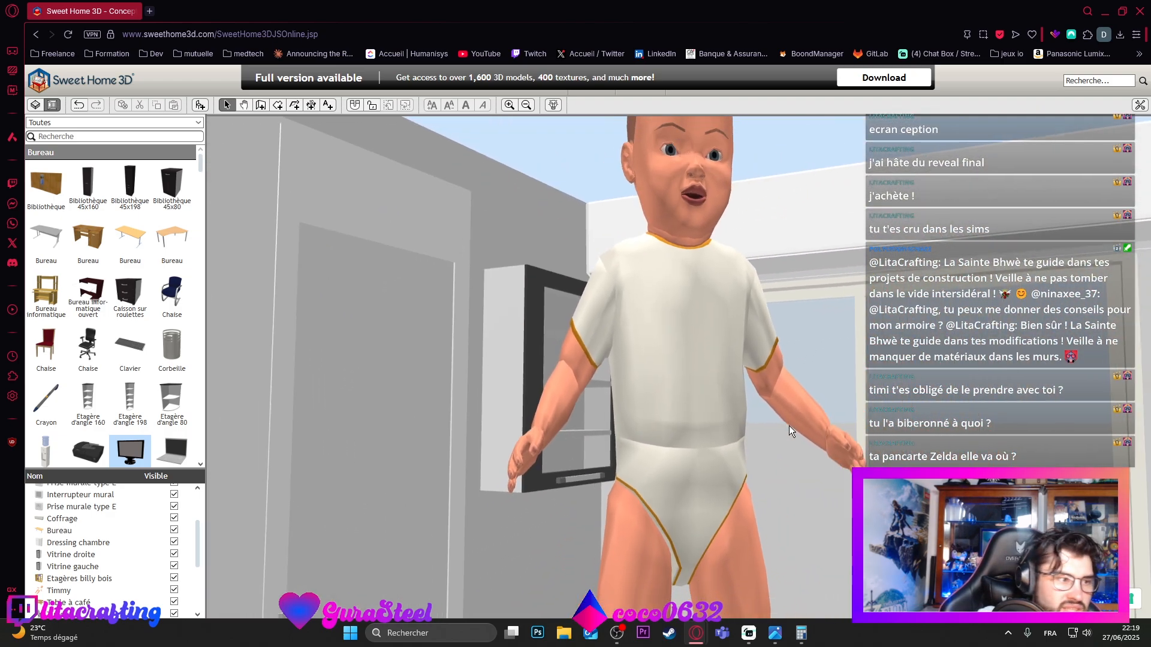
{"action": "left_click_drag", "start_coordinate": [719, 461], "coordinate": [732, 417]}
{"action": "left_click_drag", "start_coordinate": [761, 513], "coordinate": [786, 370]}
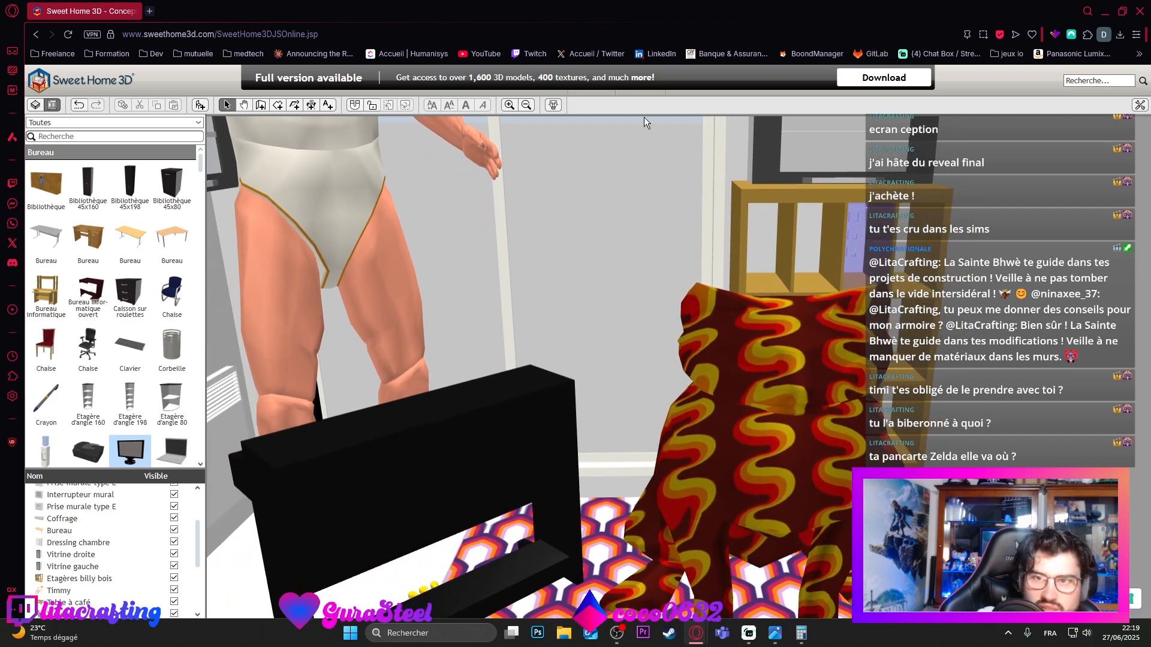
Step: Check the room in the plan, and examine the window and right-hand display cabinet in the virtual visit
{"action": "left_click_drag", "start_coordinate": [650, 116], "coordinate": [663, 498]}
{"action": "left_click_drag", "start_coordinate": [616, 298], "coordinate": [628, 376]}
{"action": "scroll", "coordinate": [531, 293], "scroll_direction": "up", "scroll_amount": 5}
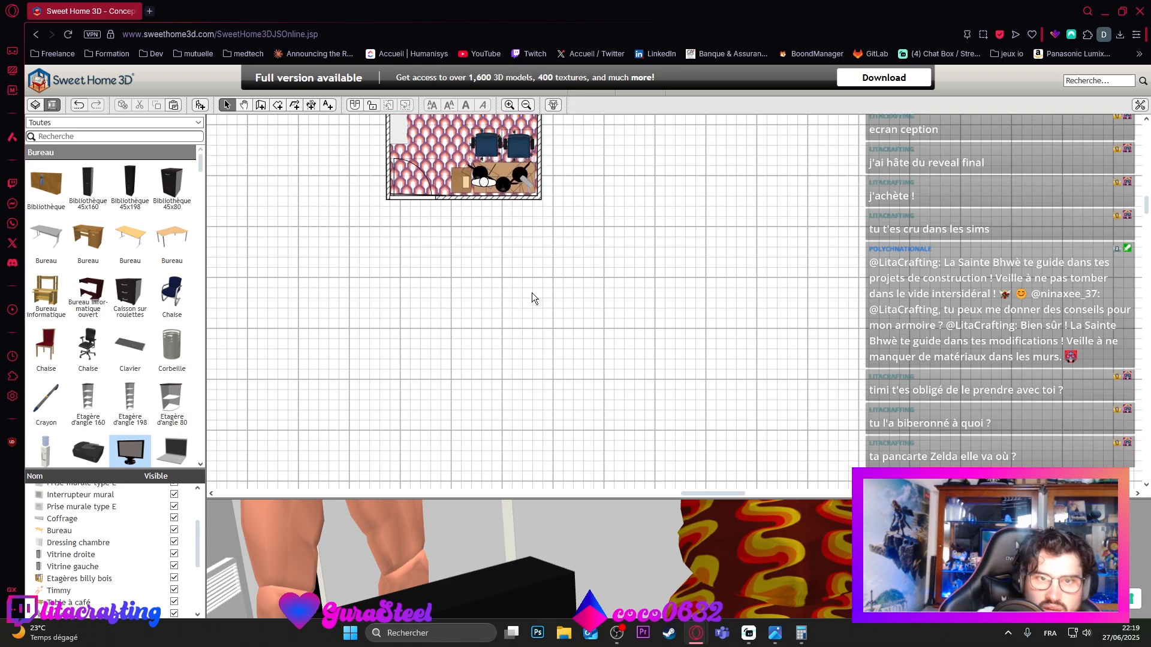
{"action": "scroll", "coordinate": [549, 280], "scroll_direction": "up", "scroll_amount": 2}
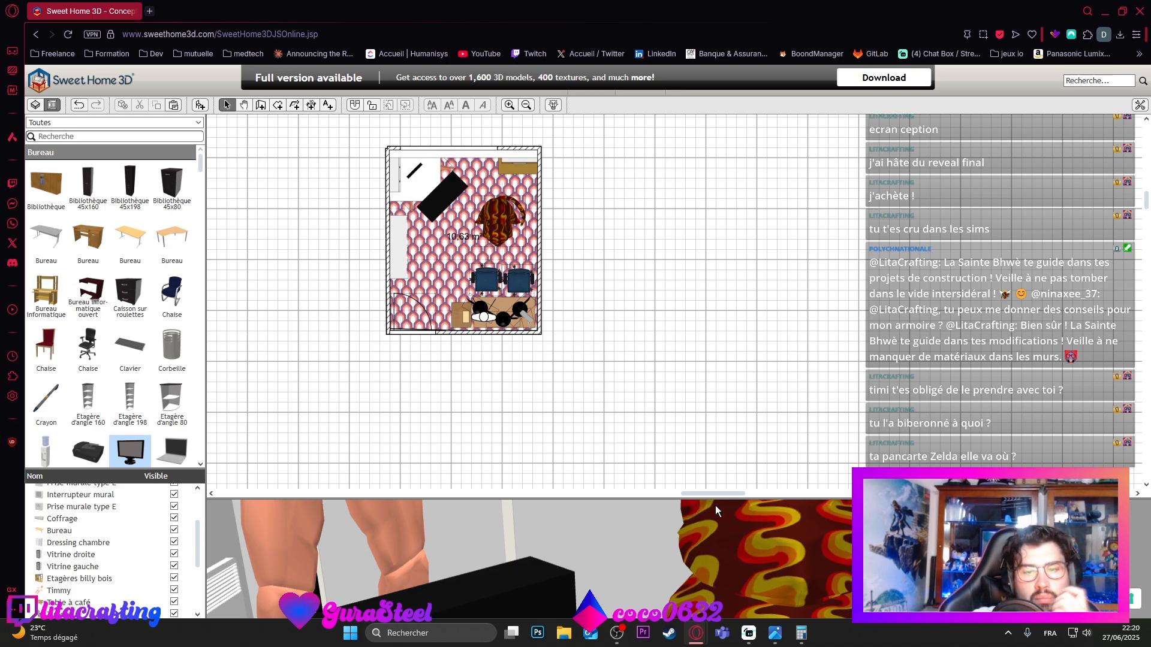
{"action": "left_click_drag", "start_coordinate": [716, 498], "coordinate": [689, 211]}
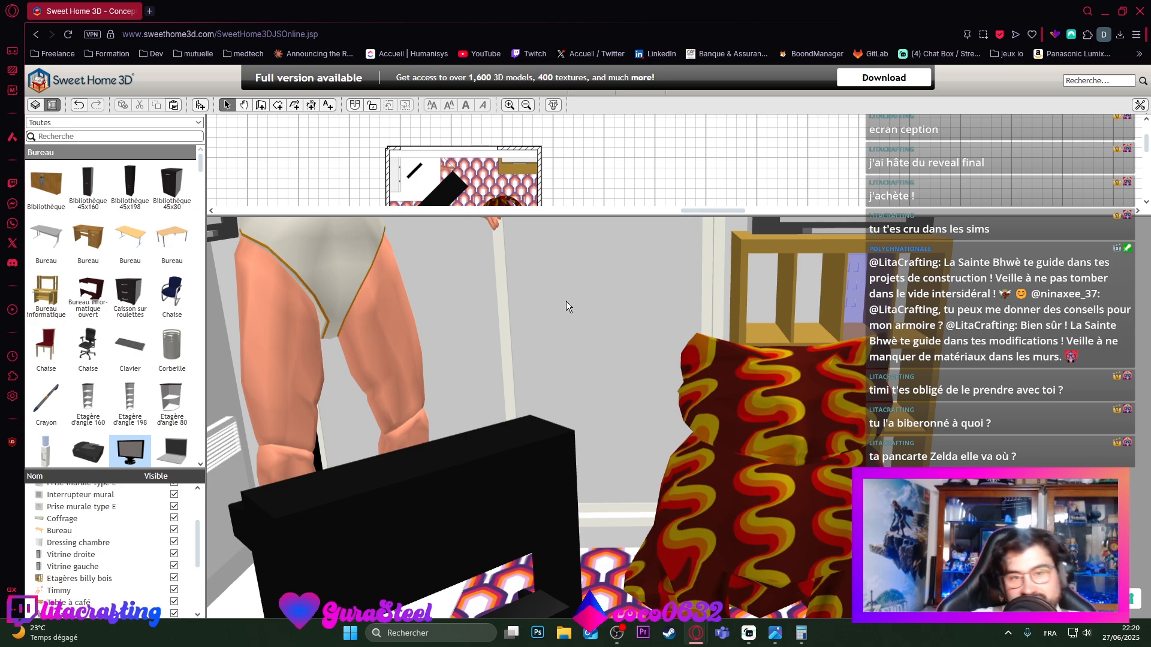
{"action": "left_click_drag", "start_coordinate": [566, 301], "coordinate": [586, 268]}
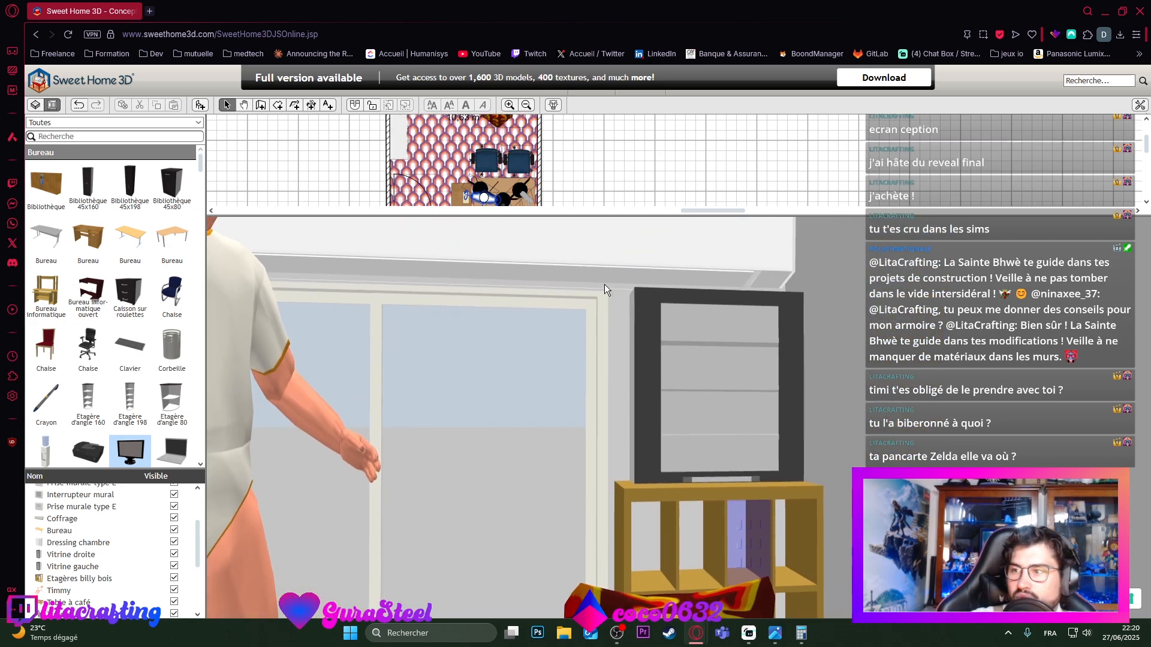
{"action": "left_click_drag", "start_coordinate": [638, 351], "coordinate": [665, 277]}
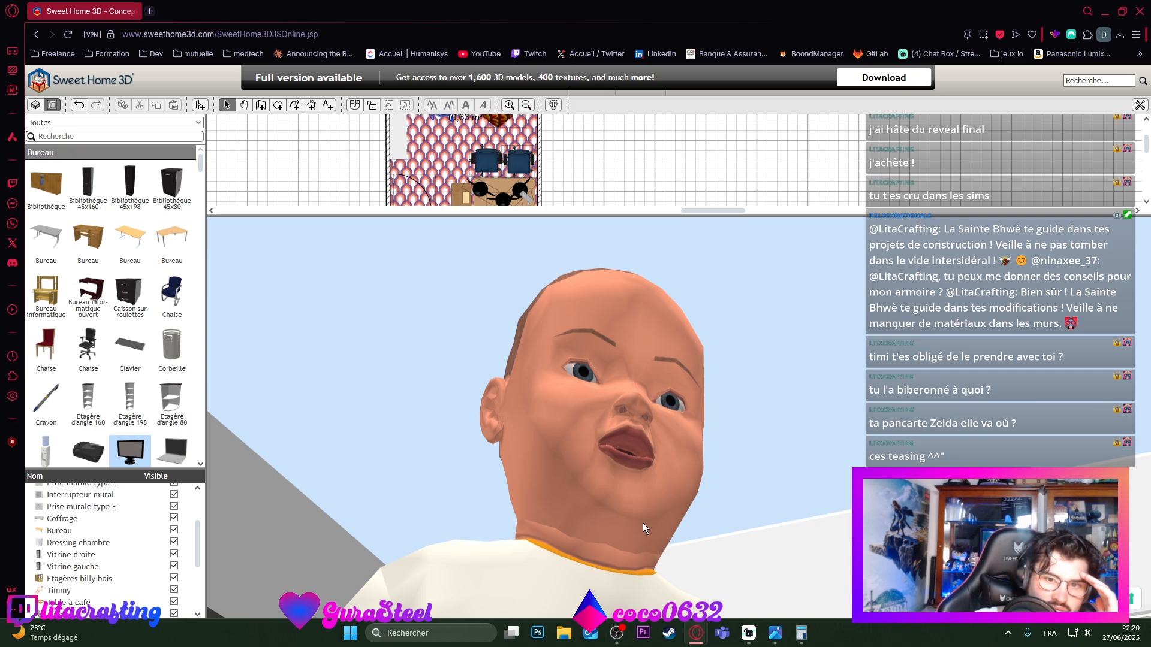
Step: Move the virtual visitor far outside the room to view the whole building from a distance
{"action": "mouse_move", "coordinate": [642, 523]}
{"action": "left_mouse_down"}
{"action": "mouse_move", "coordinate": [627, 498]}
{"action": "mouse_move", "coordinate": [627, 361]}
{"action": "mouse_move", "coordinate": [599, 570]}
{"action": "mouse_move", "coordinate": [620, 615]}
{"action": "mouse_move", "coordinate": [631, 589]}
{"action": "mouse_move", "coordinate": [710, 556]}
{"action": "mouse_move", "coordinate": [592, 526]}
{"action": "mouse_move", "coordinate": [660, 513]}
{"action": "mouse_move", "coordinate": [673, 469]}
{"action": "mouse_move", "coordinate": [659, 472]}
{"action": "mouse_move", "coordinate": [670, 552]}
{"action": "mouse_move", "coordinate": [556, 584]}
{"action": "mouse_move", "coordinate": [340, 482]}
{"action": "mouse_move", "coordinate": [302, 491]}
{"action": "mouse_move", "coordinate": [351, 437]}
{"action": "mouse_move", "coordinate": [354, 634]}
{"action": "mouse_move", "coordinate": [537, 573]}
{"action": "mouse_move", "coordinate": [577, 510]}
{"action": "mouse_move", "coordinate": [631, 488]}
{"action": "mouse_move", "coordinate": [375, 469]}
{"action": "mouse_move", "coordinate": [411, 484]}
{"action": "mouse_move", "coordinate": [389, 487]}
{"action": "mouse_move", "coordinate": [421, 471]}
{"action": "left_mouse_up"}
{"action": "scroll", "coordinate": [421, 471], "scroll_direction": "up", "scroll_amount": 15}
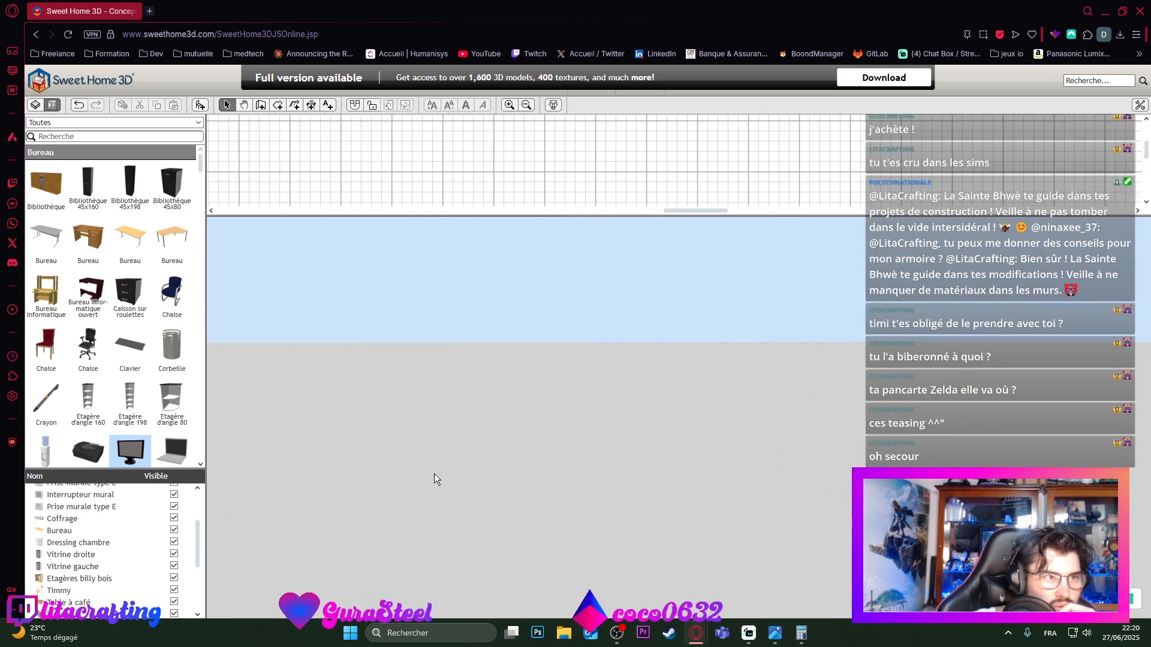
{"action": "mouse_move", "coordinate": [433, 474]}
{"action": "left_mouse_down"}
{"action": "mouse_move", "coordinate": [455, 462]}
{"action": "mouse_move", "coordinate": [616, 451]}
{"action": "mouse_move", "coordinate": [541, 481]}
{"action": "mouse_move", "coordinate": [449, 486]}
{"action": "left_mouse_up"}
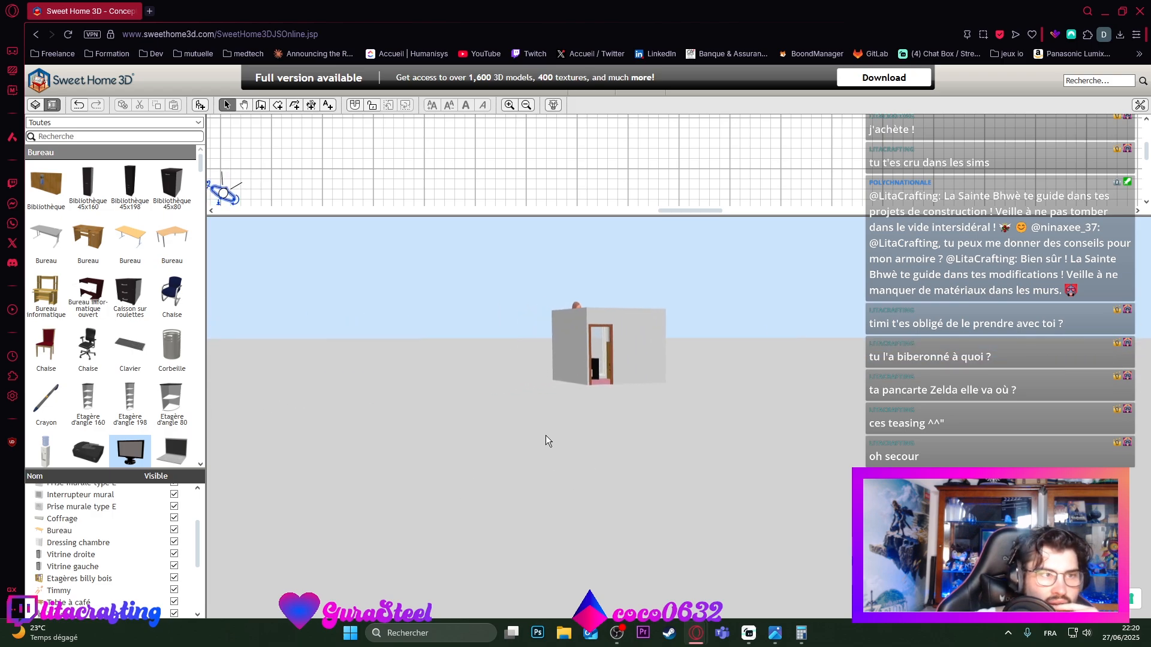
{"action": "scroll", "coordinate": [605, 419], "scroll_direction": "down", "scroll_amount": 10}
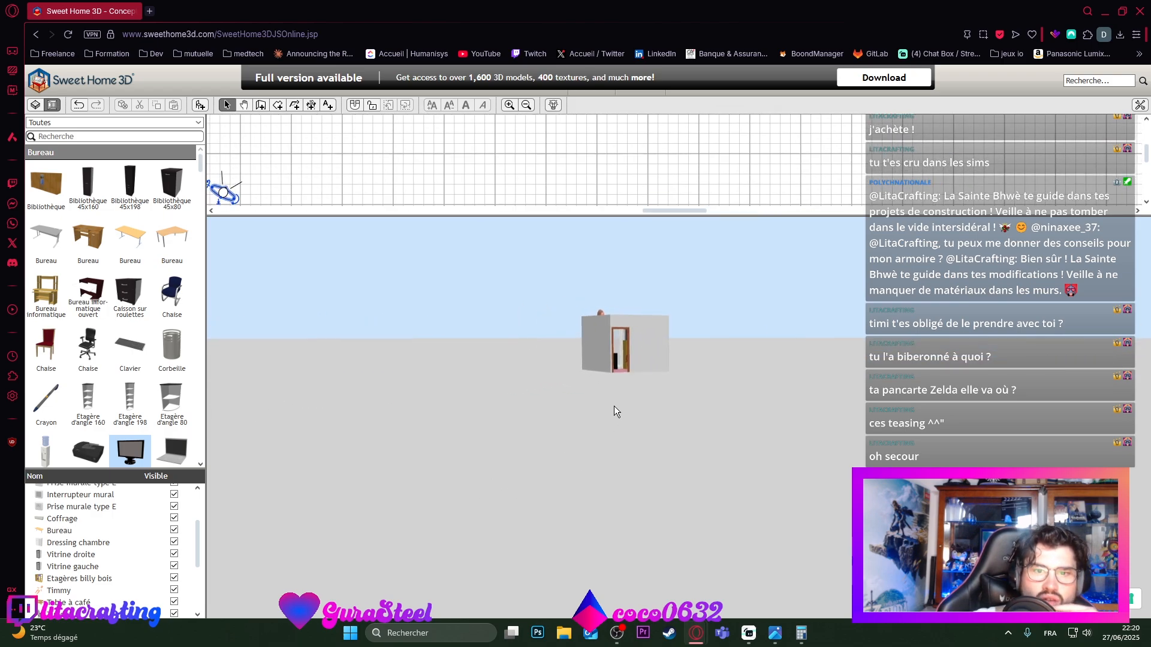
{"action": "scroll", "coordinate": [691, 314], "scroll_direction": "down", "scroll_amount": 8}
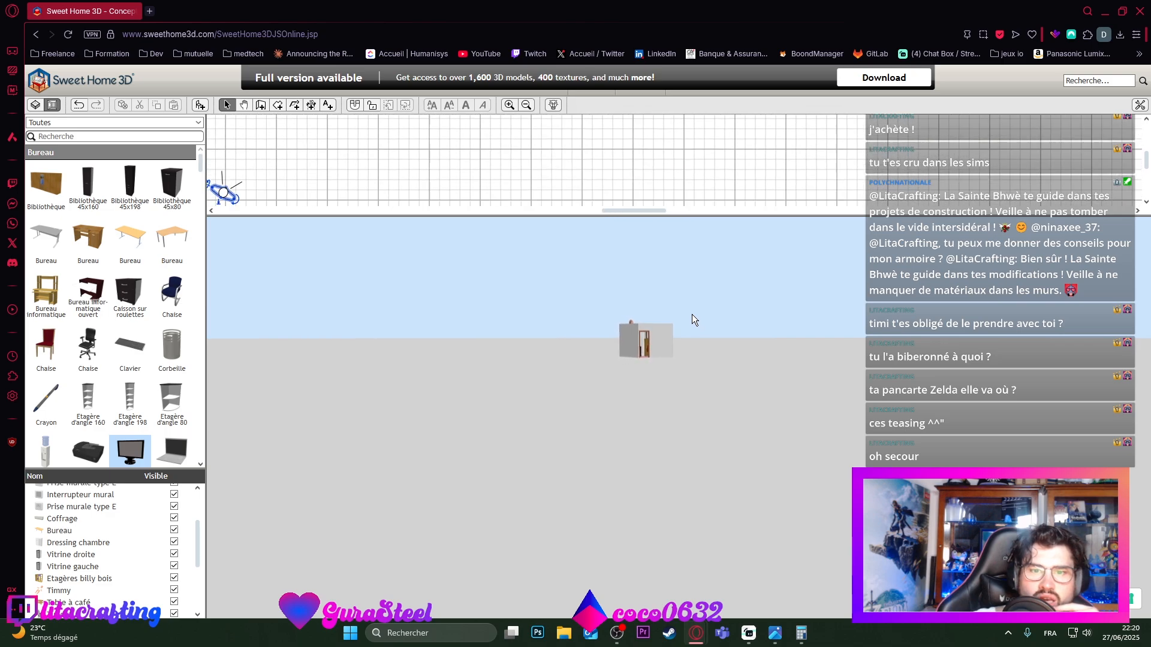
{"action": "scroll", "coordinate": [693, 319], "scroll_direction": "down", "scroll_amount": 10}
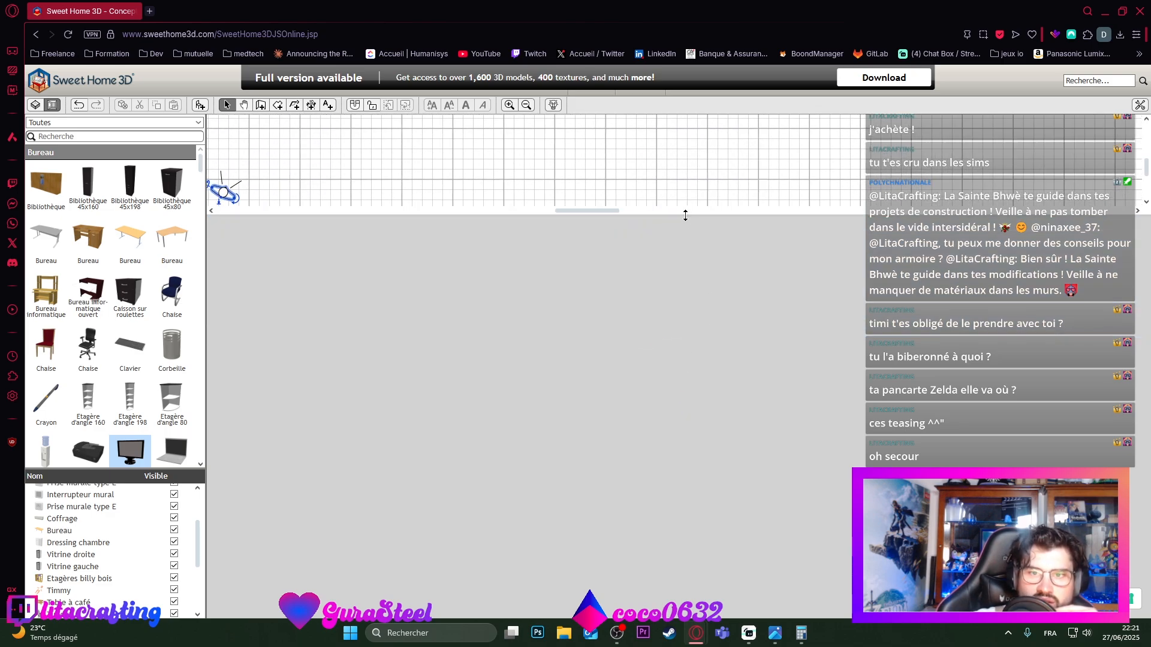
Step: Enlarge the plan area, shift the virtual visitor's position on it, and return the 3D view to the aerial view
{"action": "left_click_drag", "start_coordinate": [683, 215], "coordinate": [694, 525]}
{"action": "scroll", "coordinate": [607, 294], "scroll_direction": "up", "scroll_amount": 1}
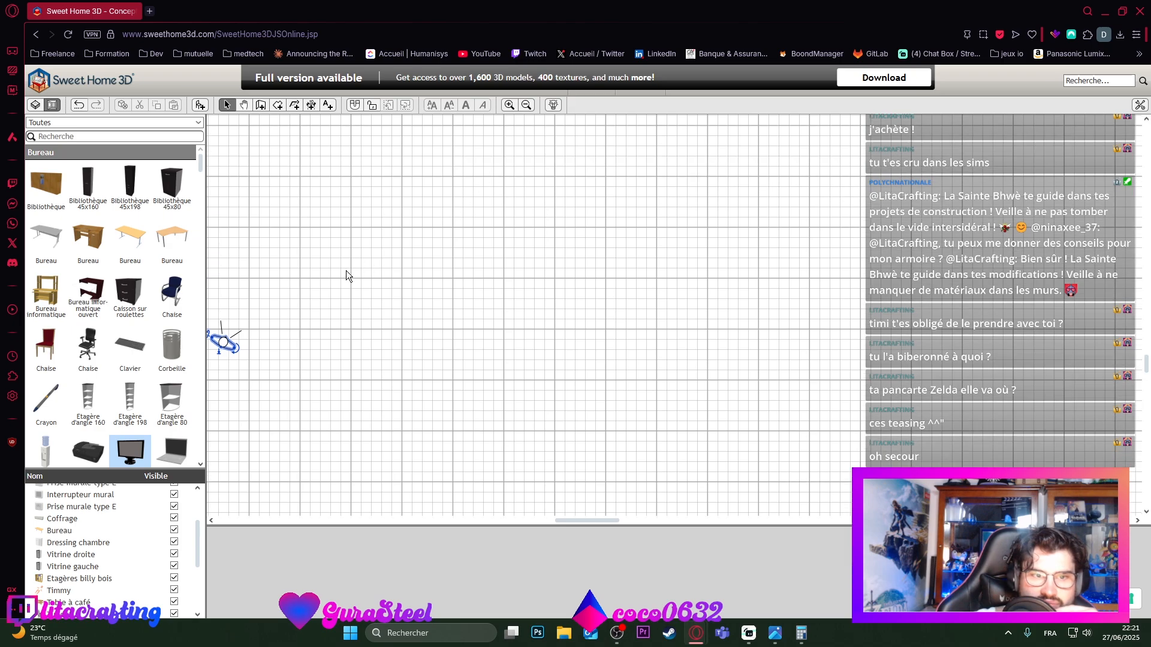
{"action": "left_click_drag", "start_coordinate": [223, 339], "coordinate": [378, 306]}
{"action": "left_click", "coordinate": [35, 105]}
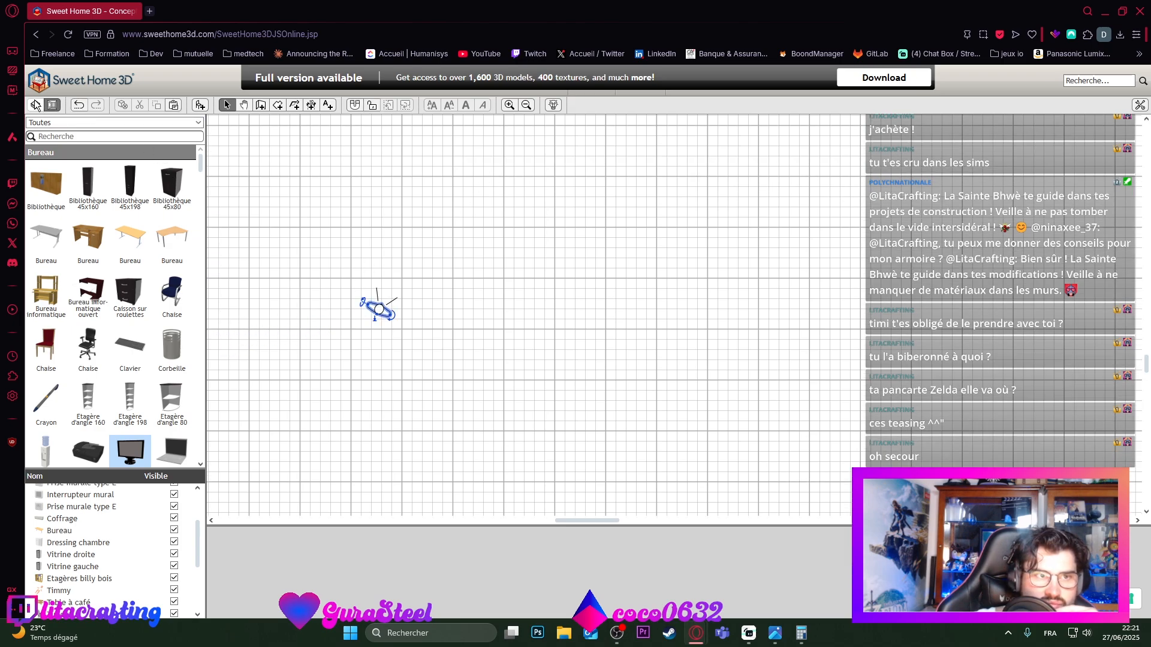
Step: Find the furnished room again on the plan, starting from the empty area around the distant virtual visitor
{"action": "scroll", "coordinate": [603, 461], "scroll_direction": "up", "scroll_amount": 4}
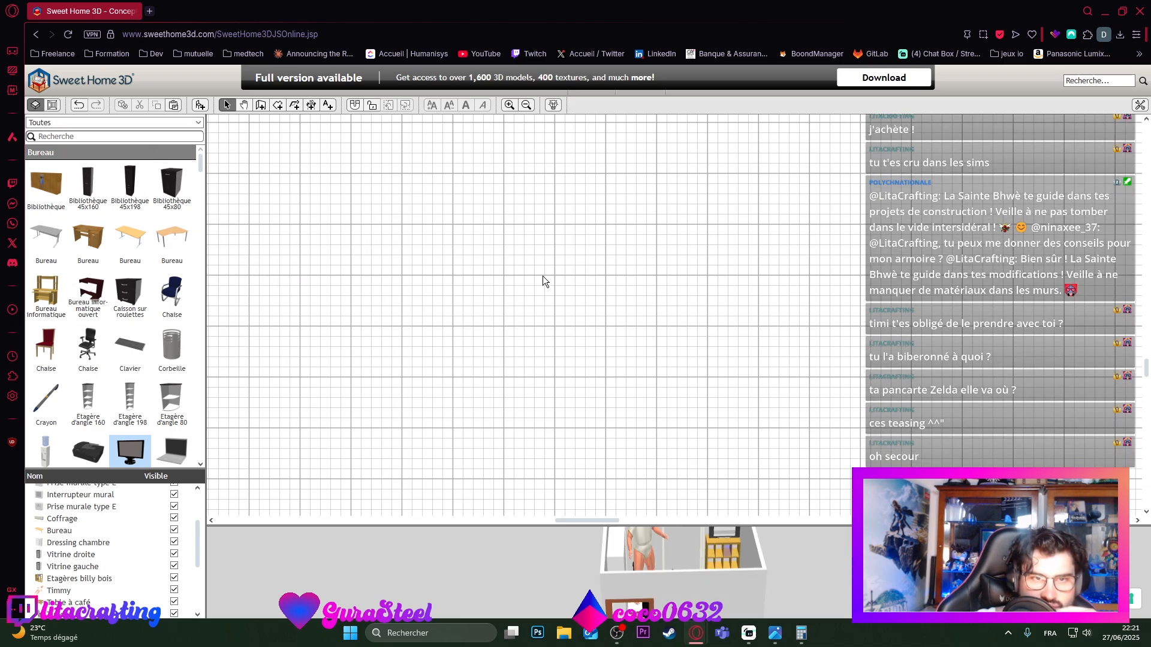
{"action": "left_click", "coordinate": [526, 106]}
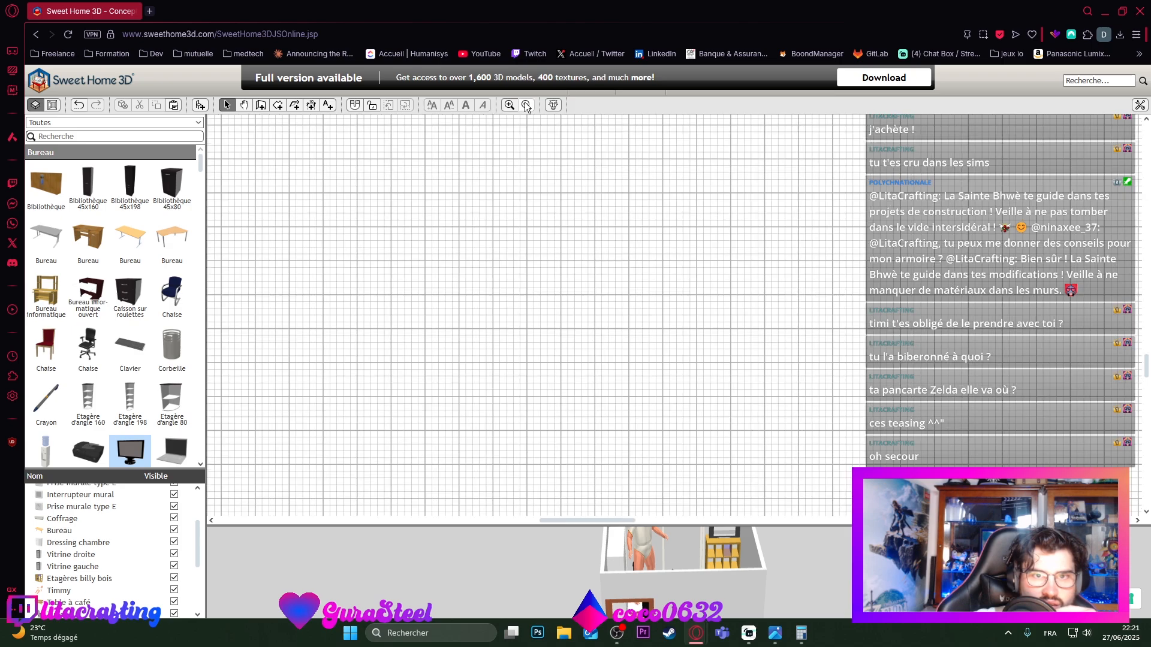
{"action": "left_click", "coordinate": [526, 106]}
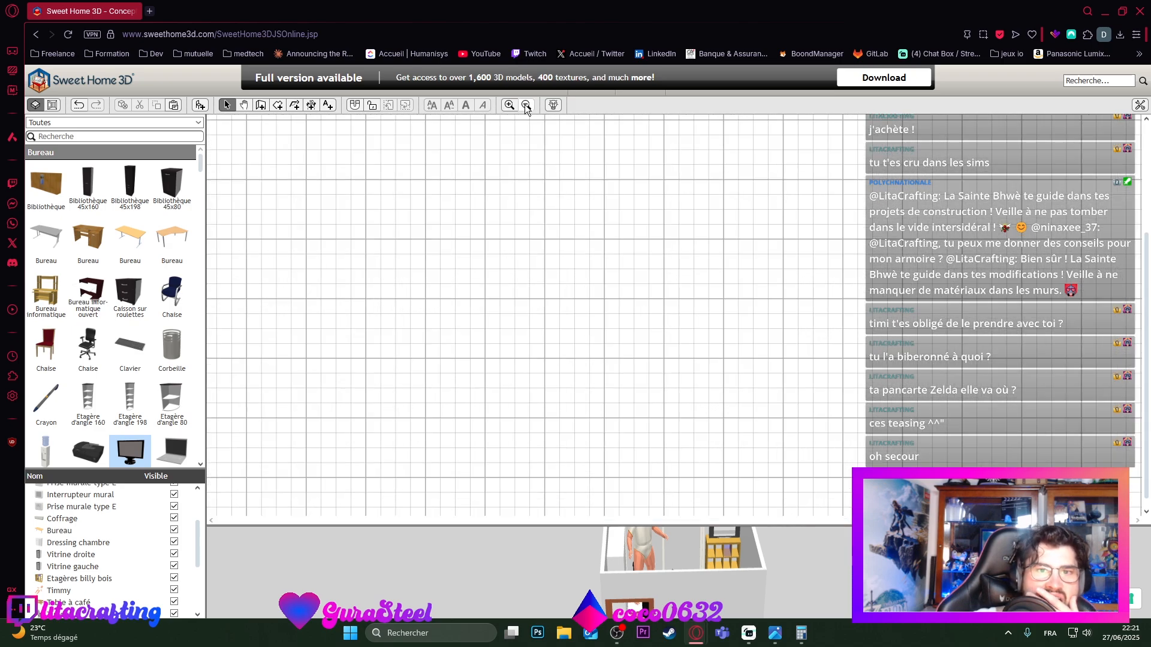
{"action": "left_click", "coordinate": [527, 105]}
{"action": "left_click_drag", "start_coordinate": [485, 231], "coordinate": [528, 281]}
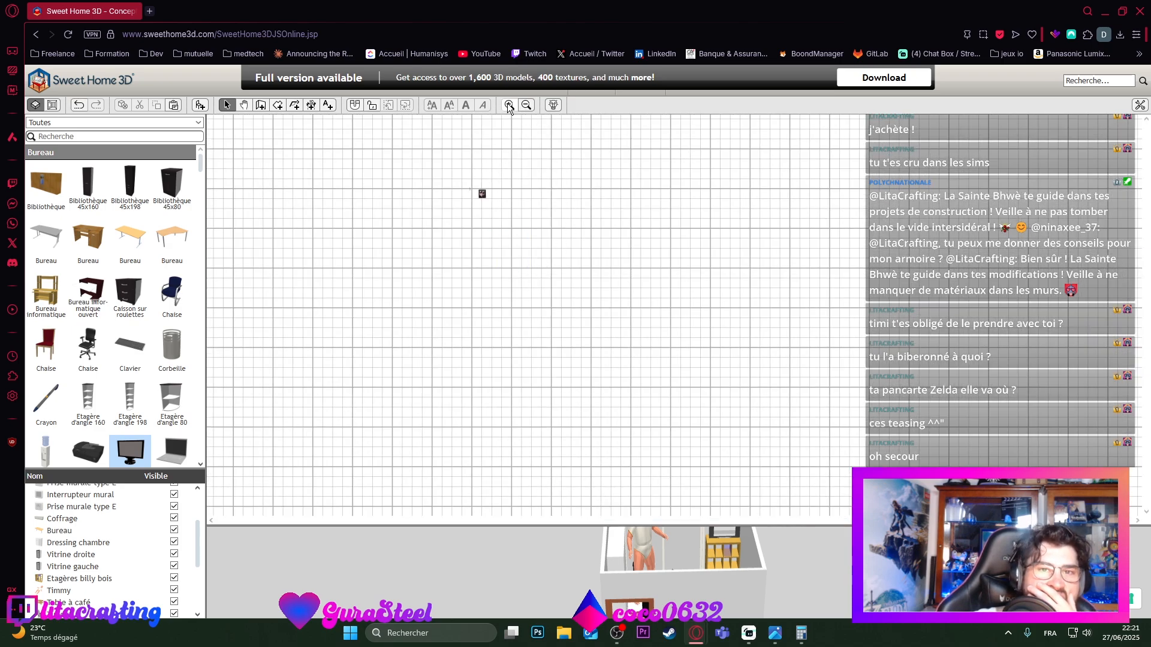
{"action": "left_click", "coordinate": [509, 106]}
{"action": "left_click", "coordinate": [509, 105]}
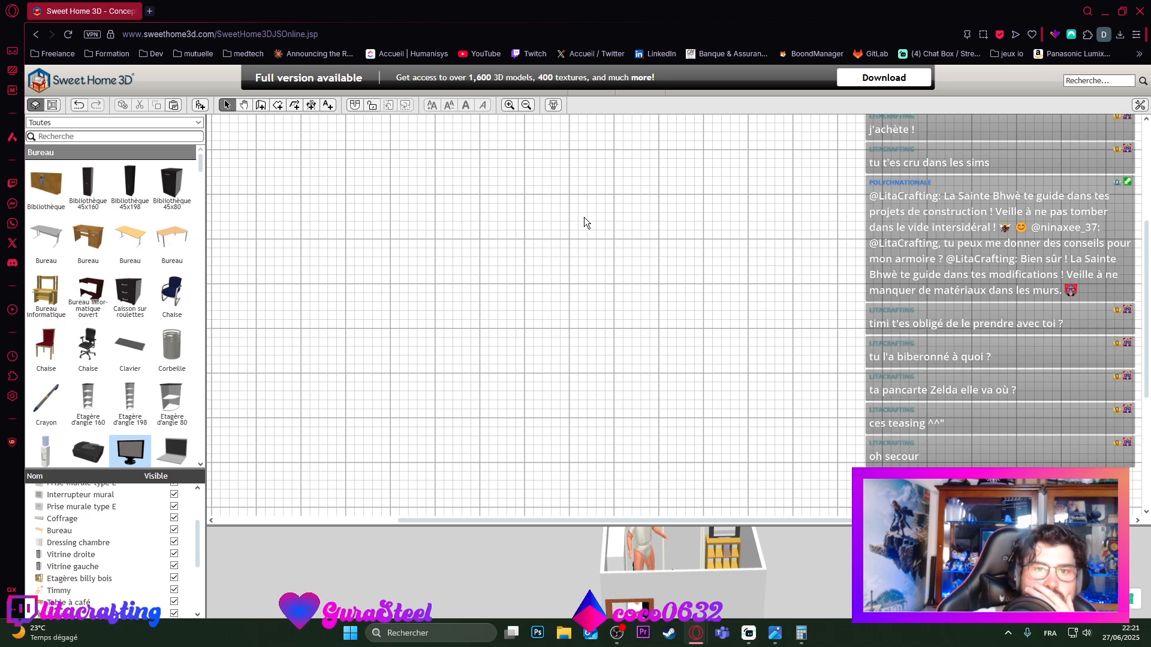
{"action": "scroll", "coordinate": [585, 216], "scroll_direction": "up", "scroll_amount": 3}
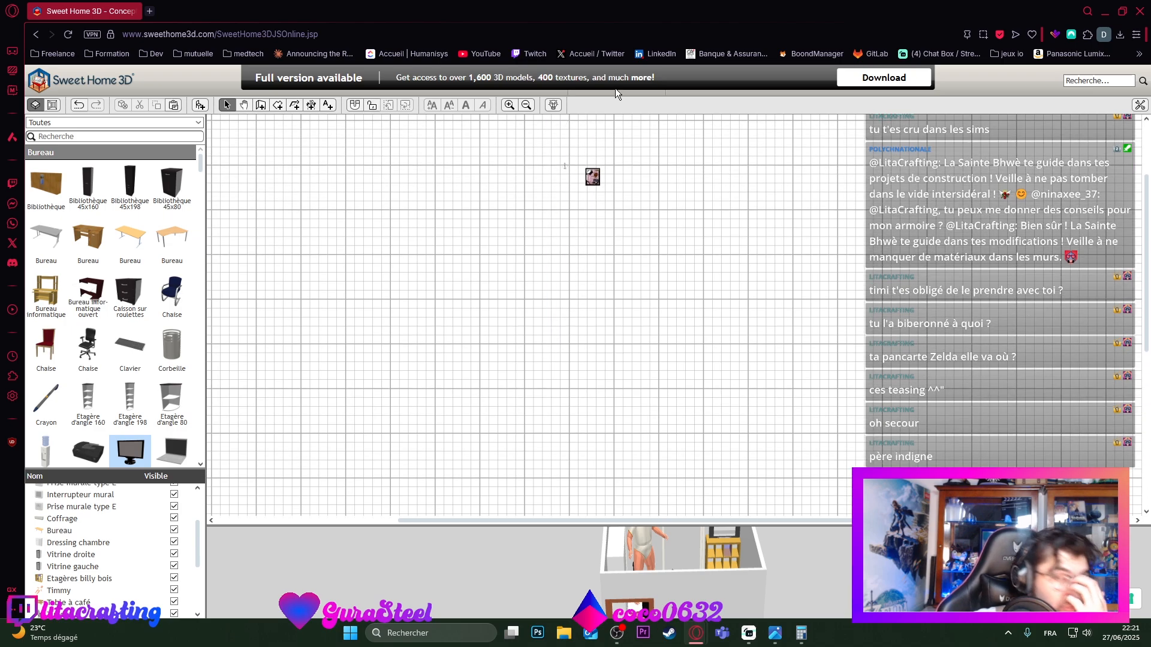
{"action": "left_click", "coordinate": [509, 106]}
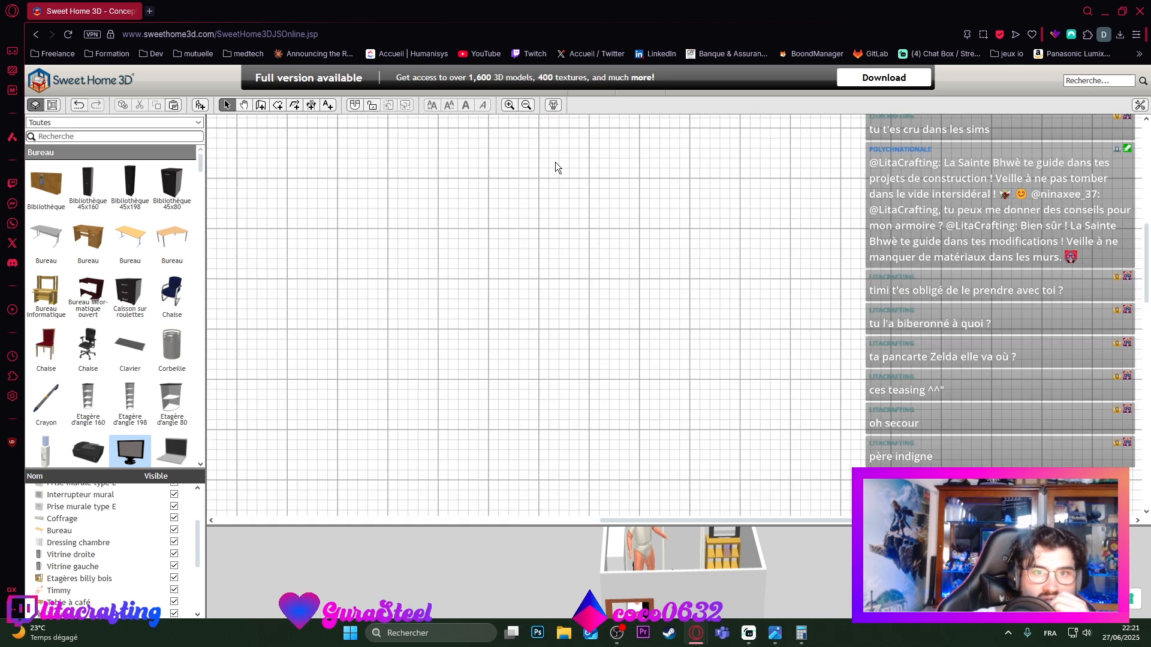
{"action": "scroll", "coordinate": [561, 171], "scroll_direction": "up", "scroll_amount": 3}
{"action": "scroll", "coordinate": [561, 171], "scroll_direction": "up", "scroll_amount": 2}
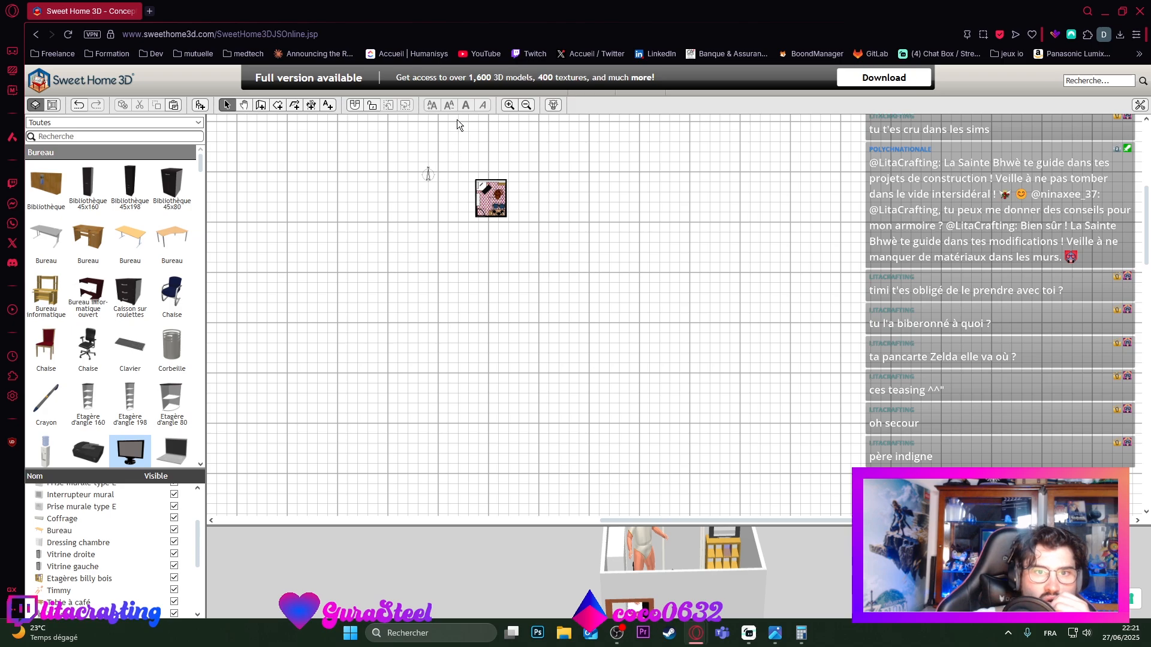
Step: Examine the room's complete furniture layout close up on the plan
{"action": "left_click", "coordinate": [508, 106]}
{"action": "left_click", "coordinate": [509, 106]}
{"action": "scroll", "coordinate": [389, 188], "scroll_direction": "up", "scroll_amount": 3}
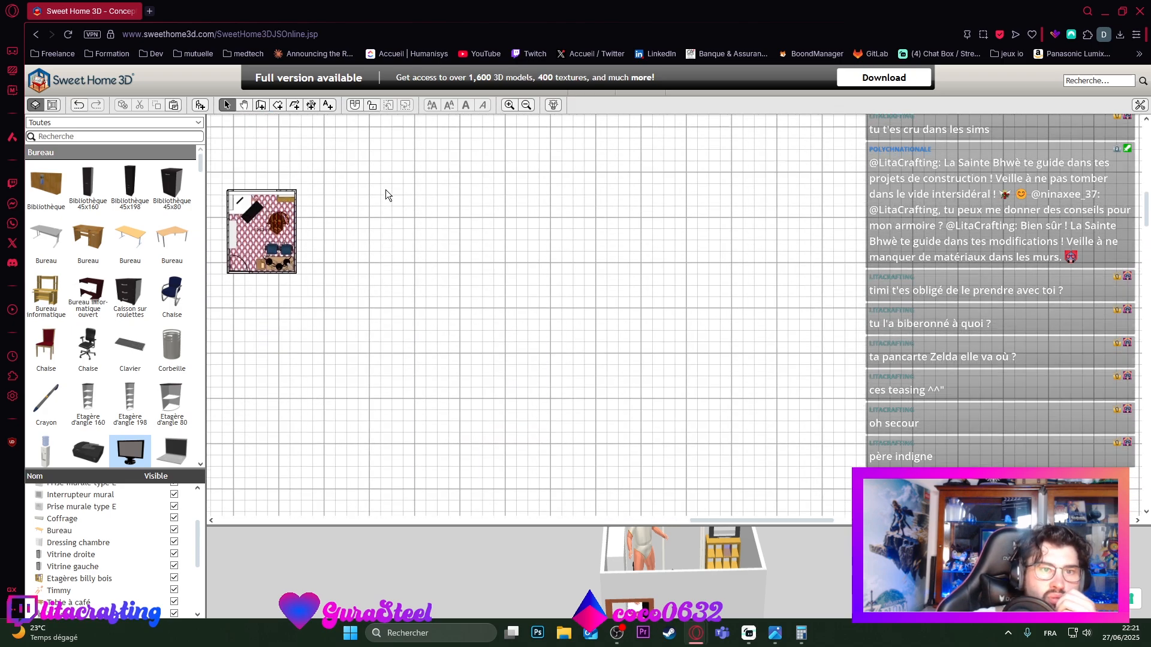
{"action": "left_click_drag", "start_coordinate": [723, 519], "coordinate": [685, 519]}
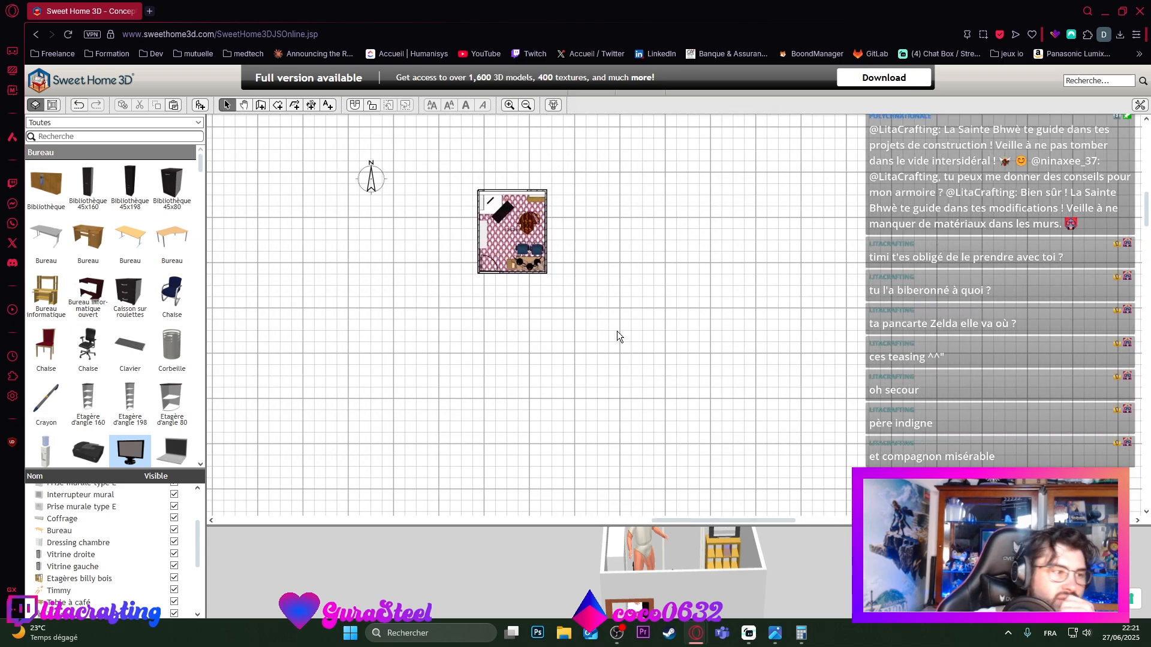
{"action": "scroll", "coordinate": [537, 188], "scroll_direction": "up", "scroll_amount": 1}
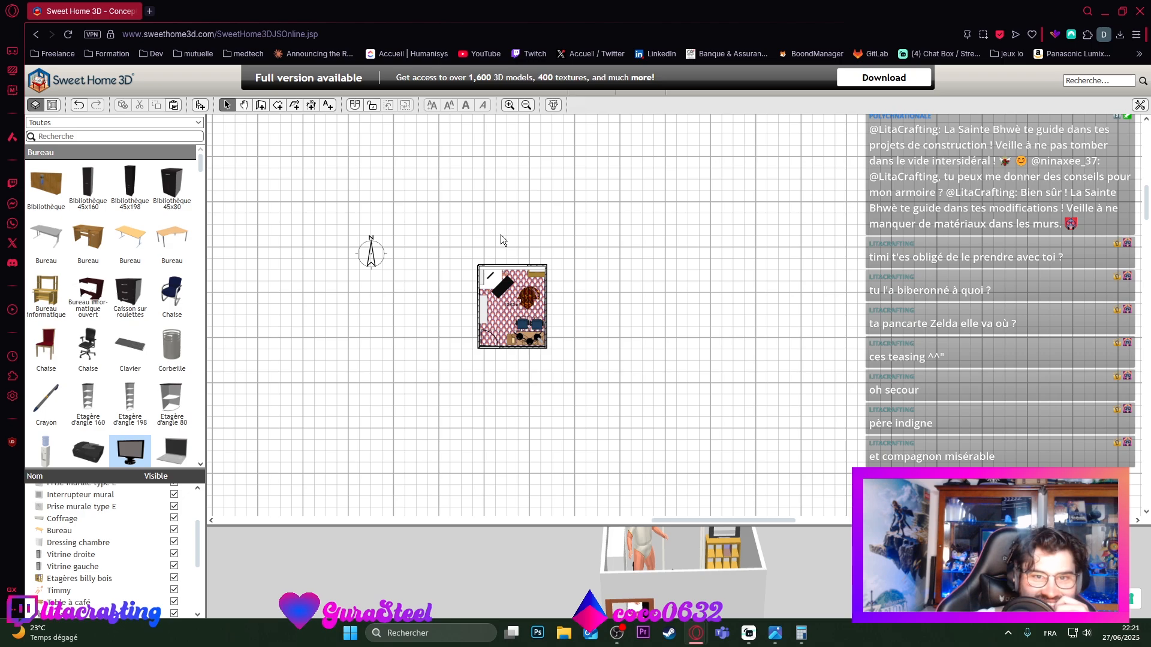
{"action": "left_click", "coordinate": [509, 105]}
{"action": "left_click", "coordinate": [509, 105]}
{"action": "left_click_drag", "start_coordinate": [714, 525], "coordinate": [690, 523]}
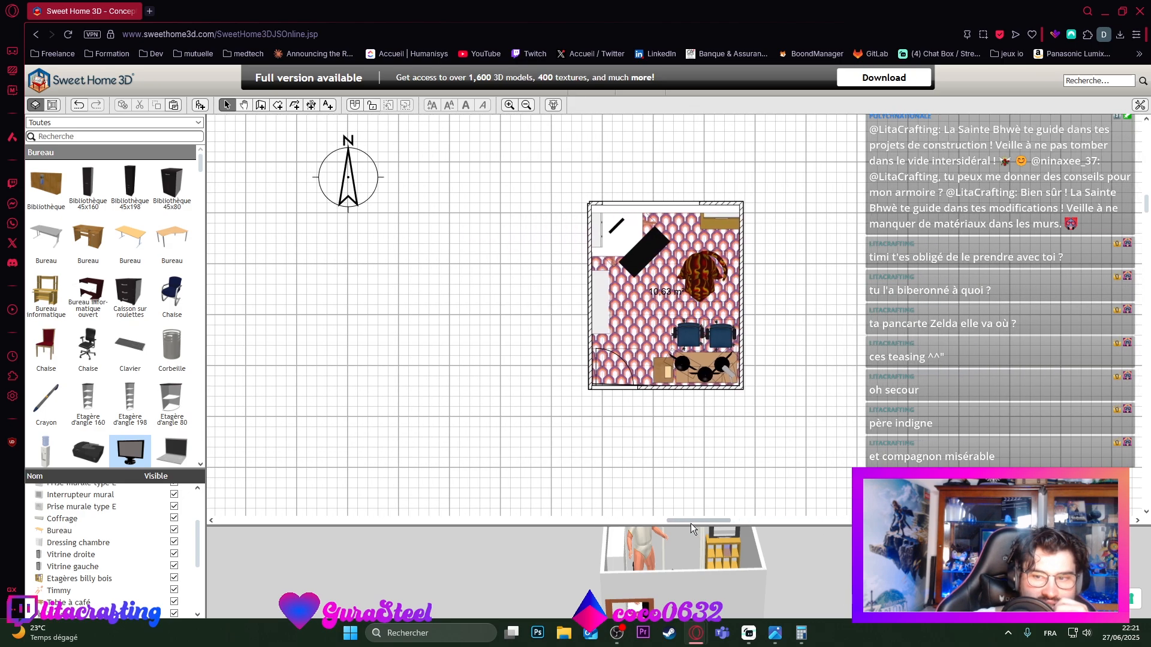
{"action": "scroll", "coordinate": [821, 372], "scroll_direction": "up", "scroll_amount": 1}
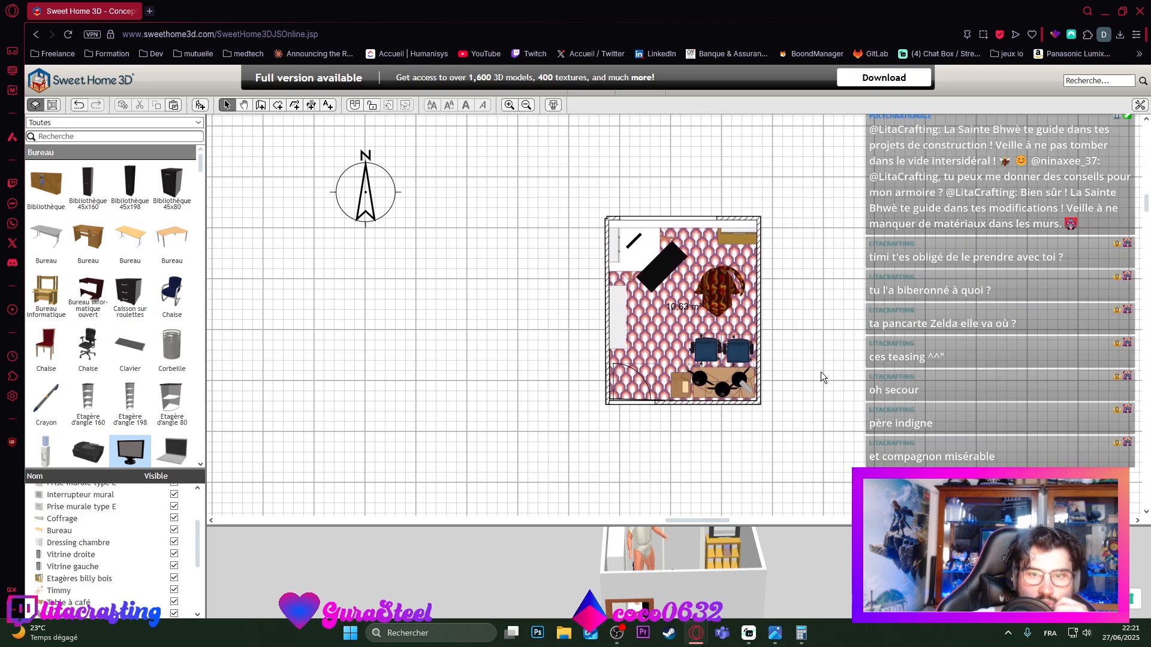
{"action": "left_click", "coordinate": [509, 105]}
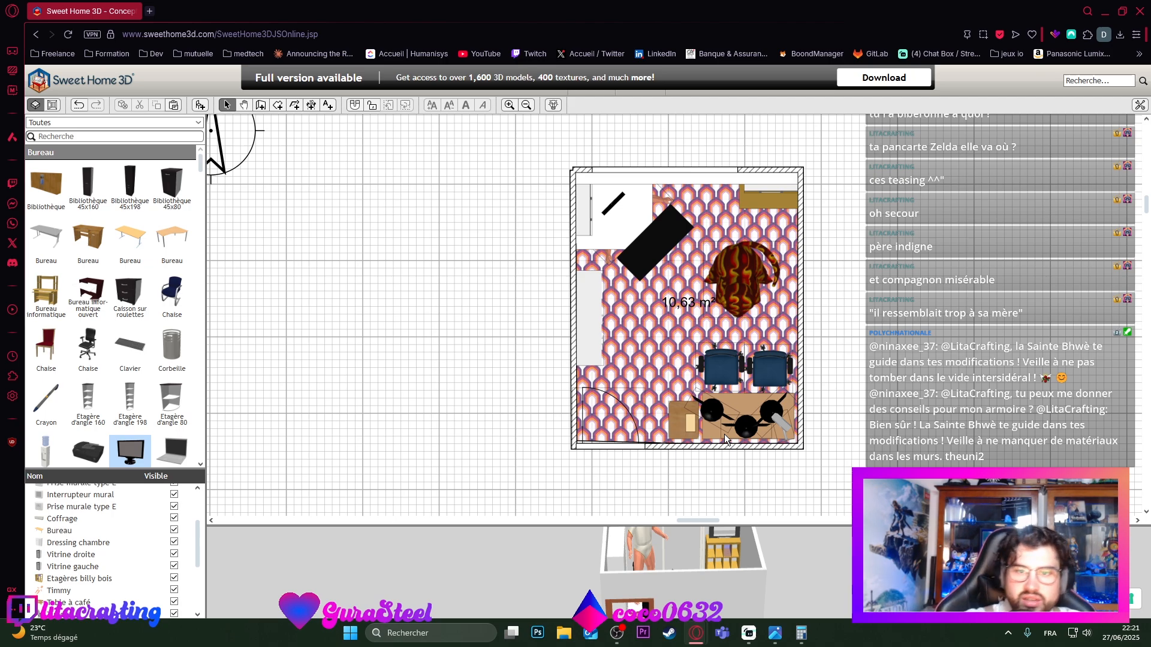
{"action": "left_click_drag", "start_coordinate": [501, 146], "coordinate": [872, 474]}
{"action": "left_click", "coordinate": [872, 474]}
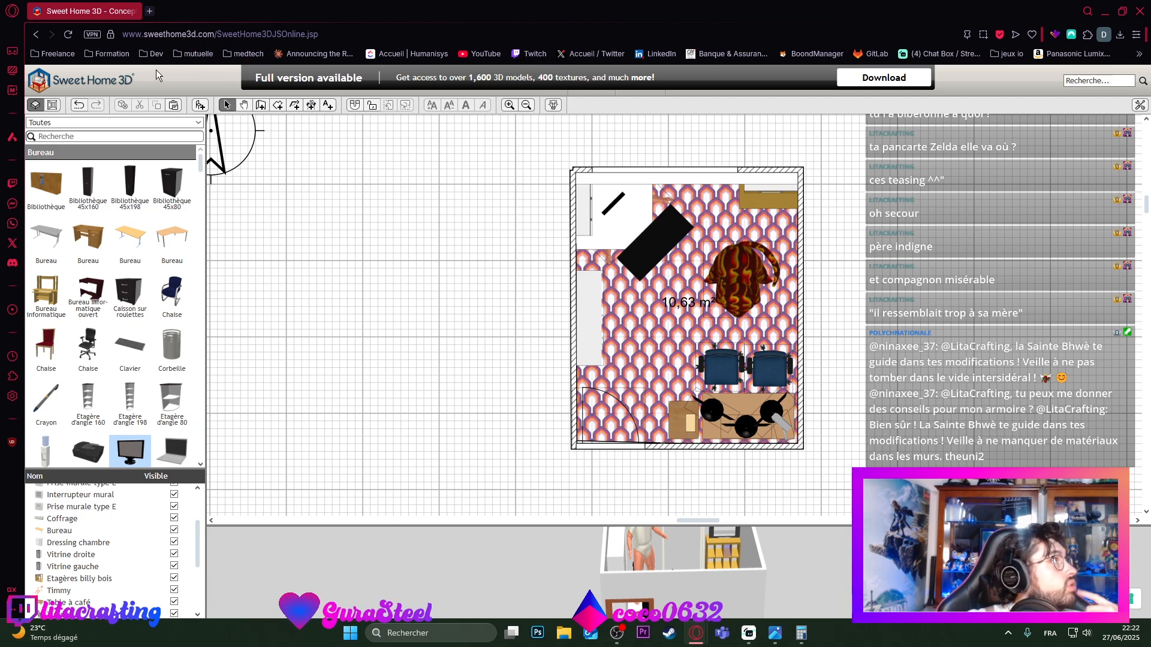
{"action": "left_click_drag", "start_coordinate": [491, 140], "coordinate": [912, 513]}
{"action": "left_click", "coordinate": [912, 513]}
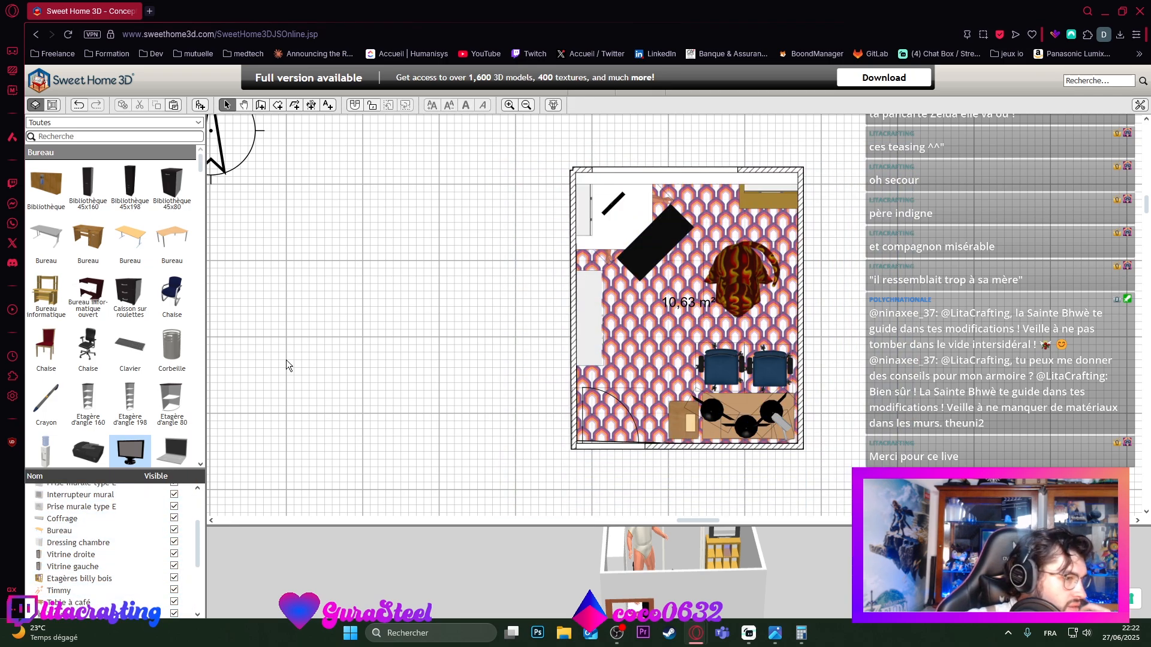